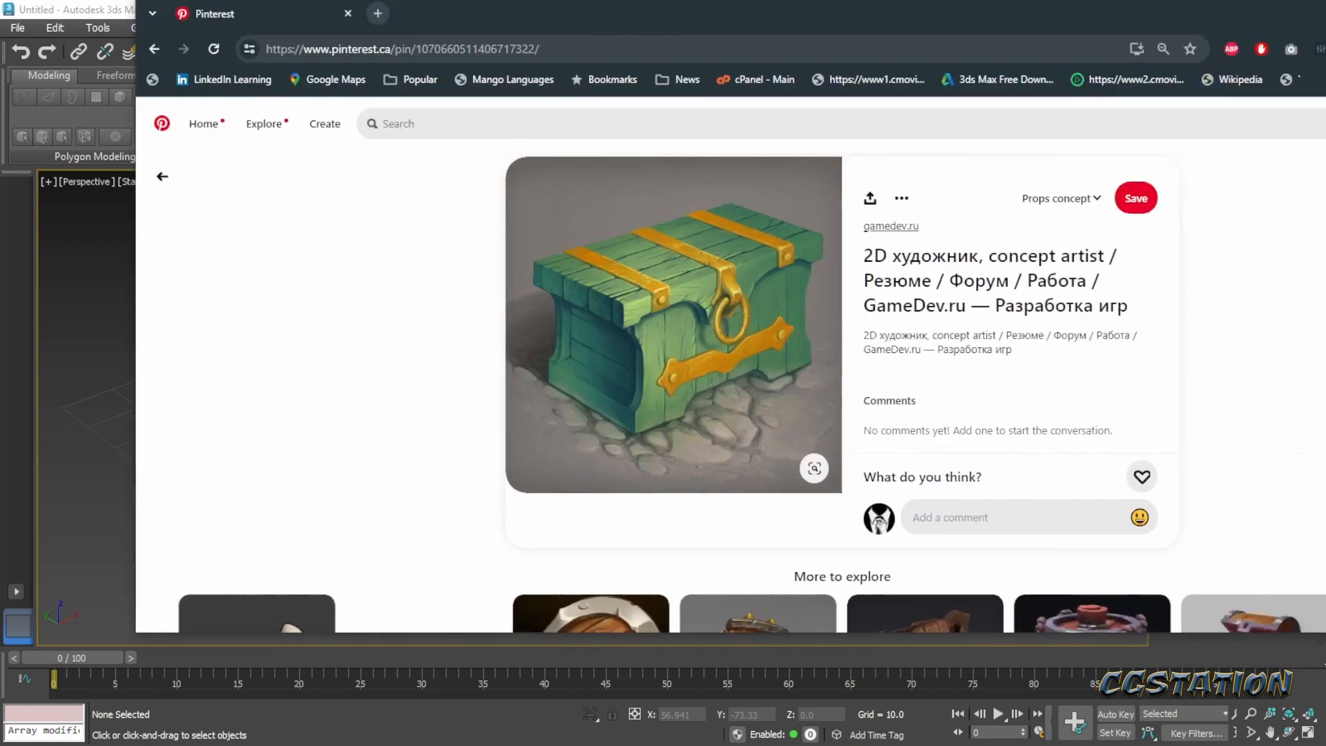
- Examine the green wooden chest concept image on Pinterest and move its browser window off the 3ds Max workspace
double_click(1207, 32)
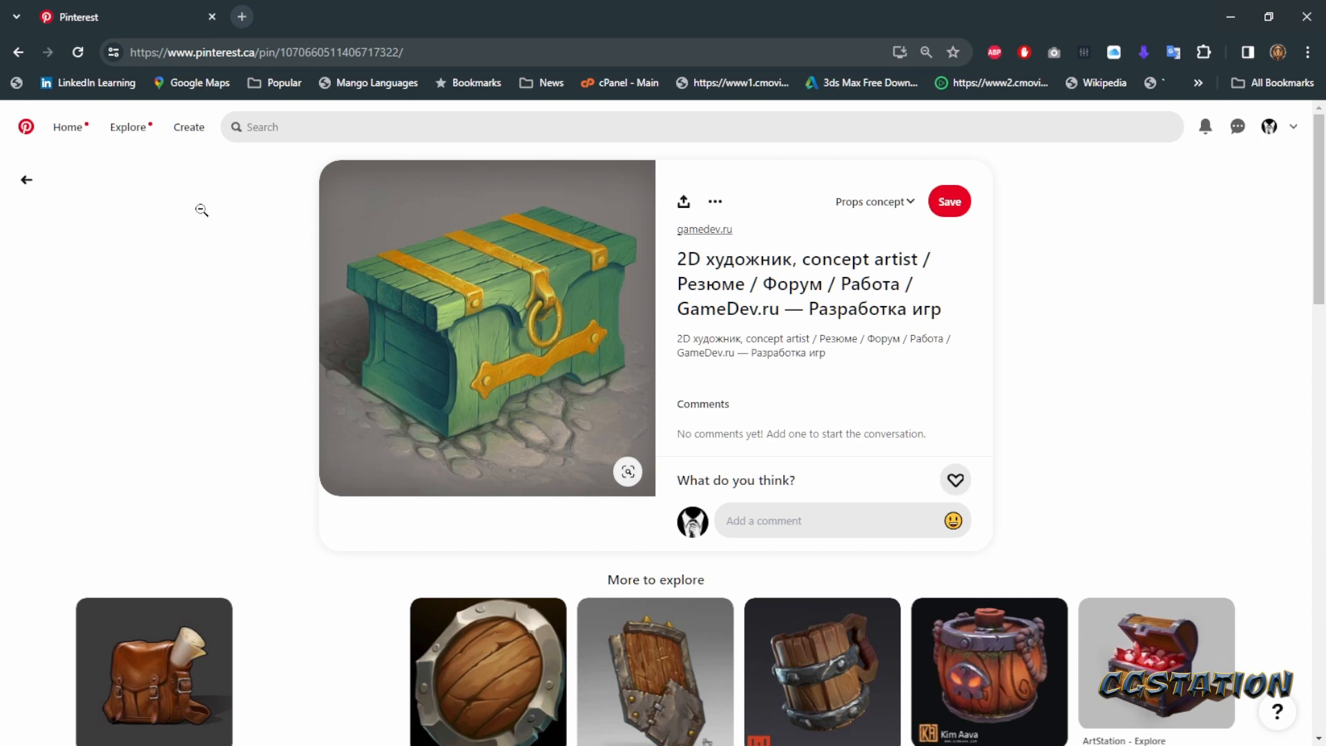
double_click(384, 18)
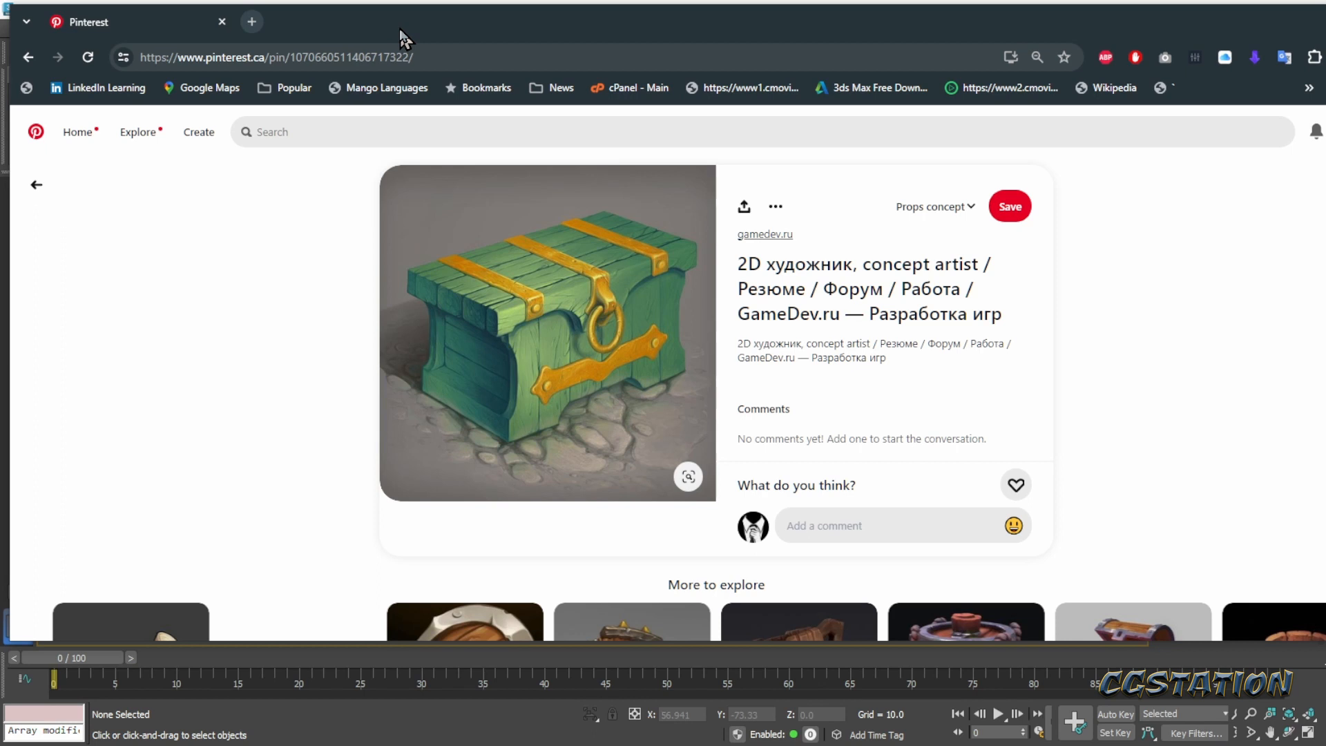
left_click_drag(404, 38, 1325, 65)
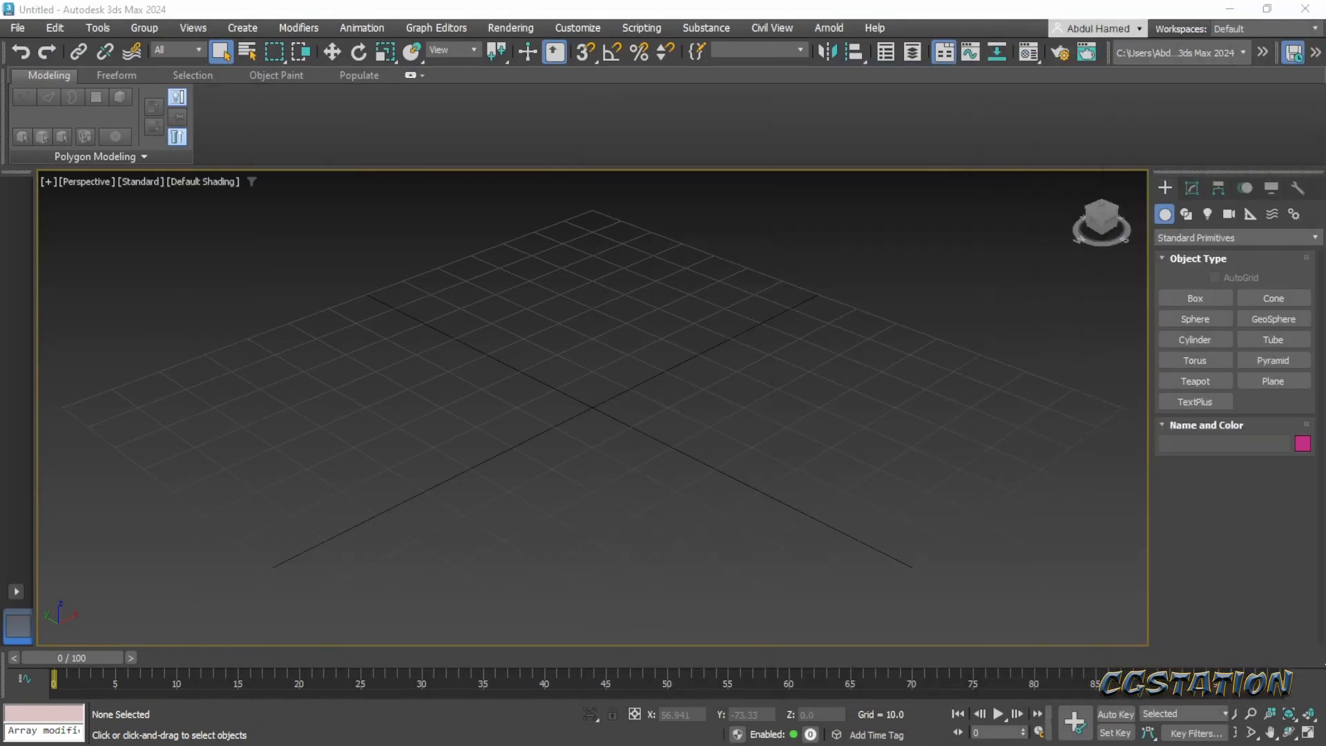
left_click_drag(1325, 65, 722, 48)
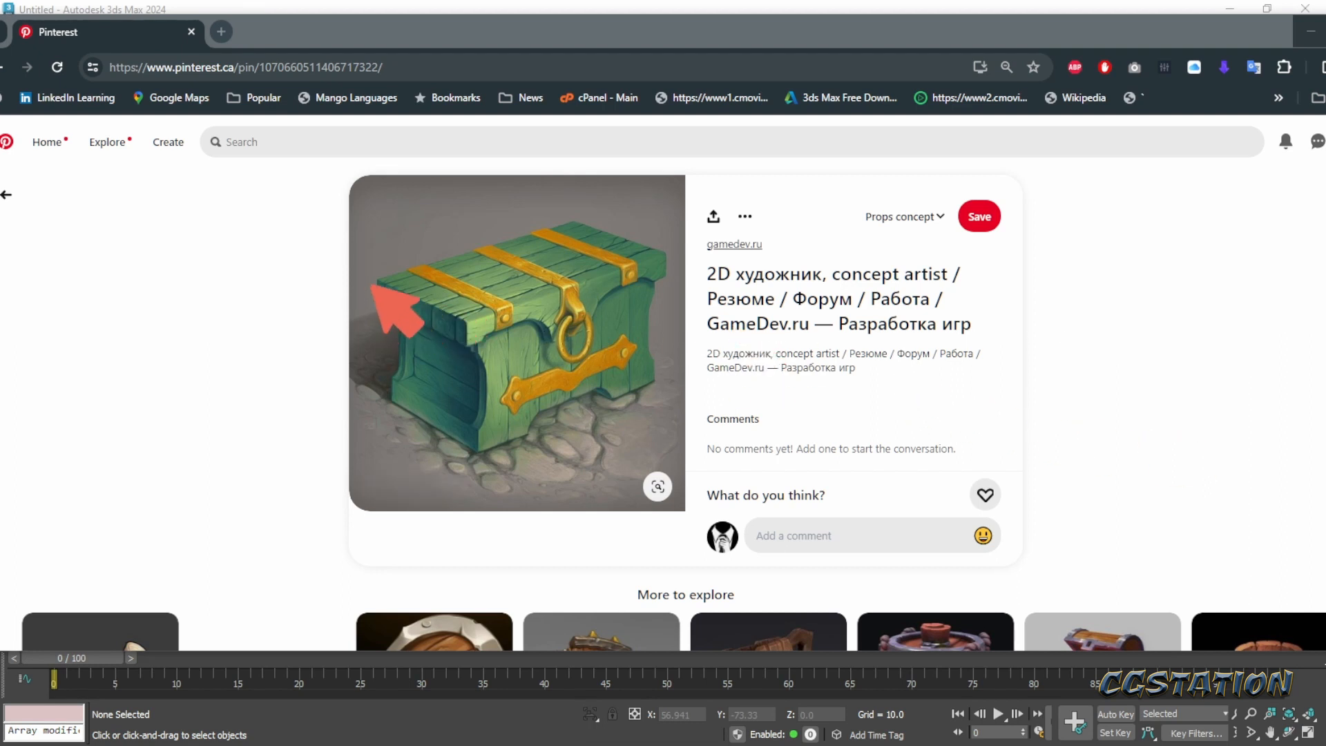
mouse_move(379, 280)
left_mouse_down()
mouse_move(579, 223)
mouse_move(643, 244)
mouse_move(668, 271)
mouse_move(659, 373)
mouse_move(470, 447)
mouse_move(387, 392)
mouse_move(379, 285)
left_mouse_up()
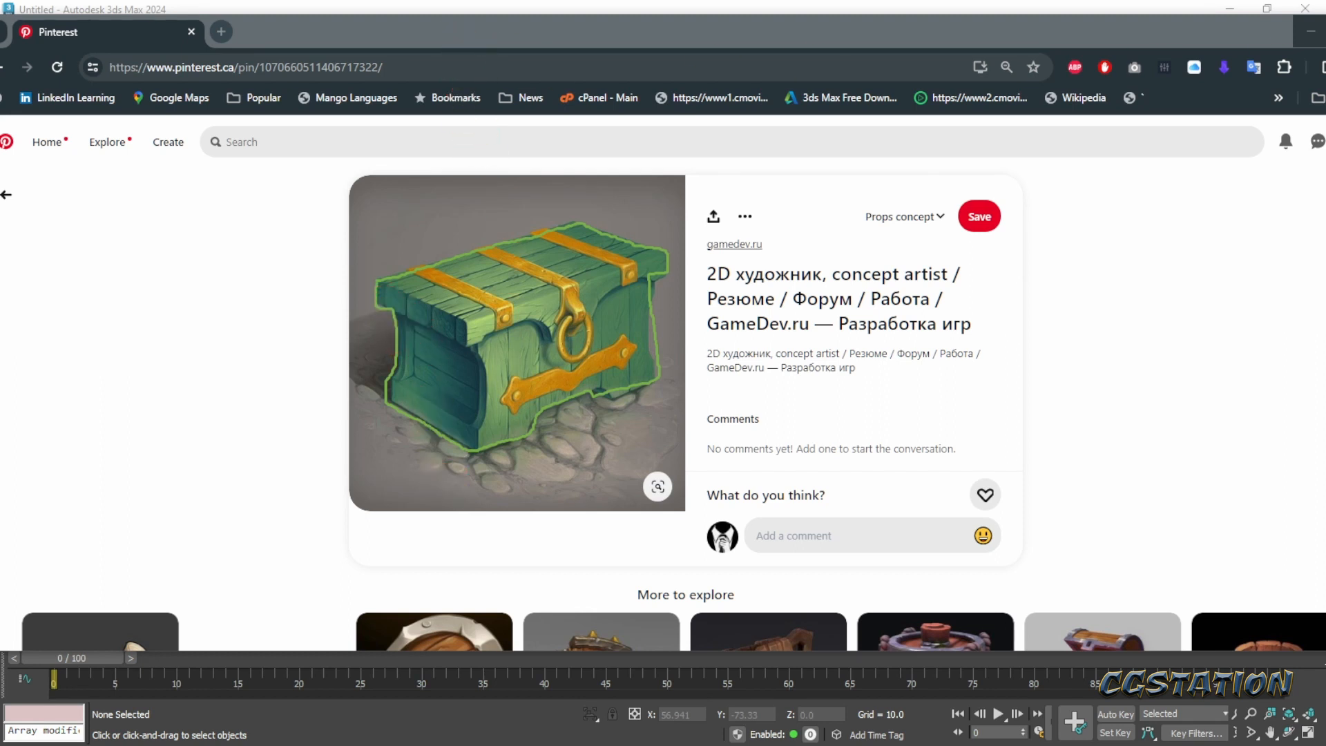
key("Escape")
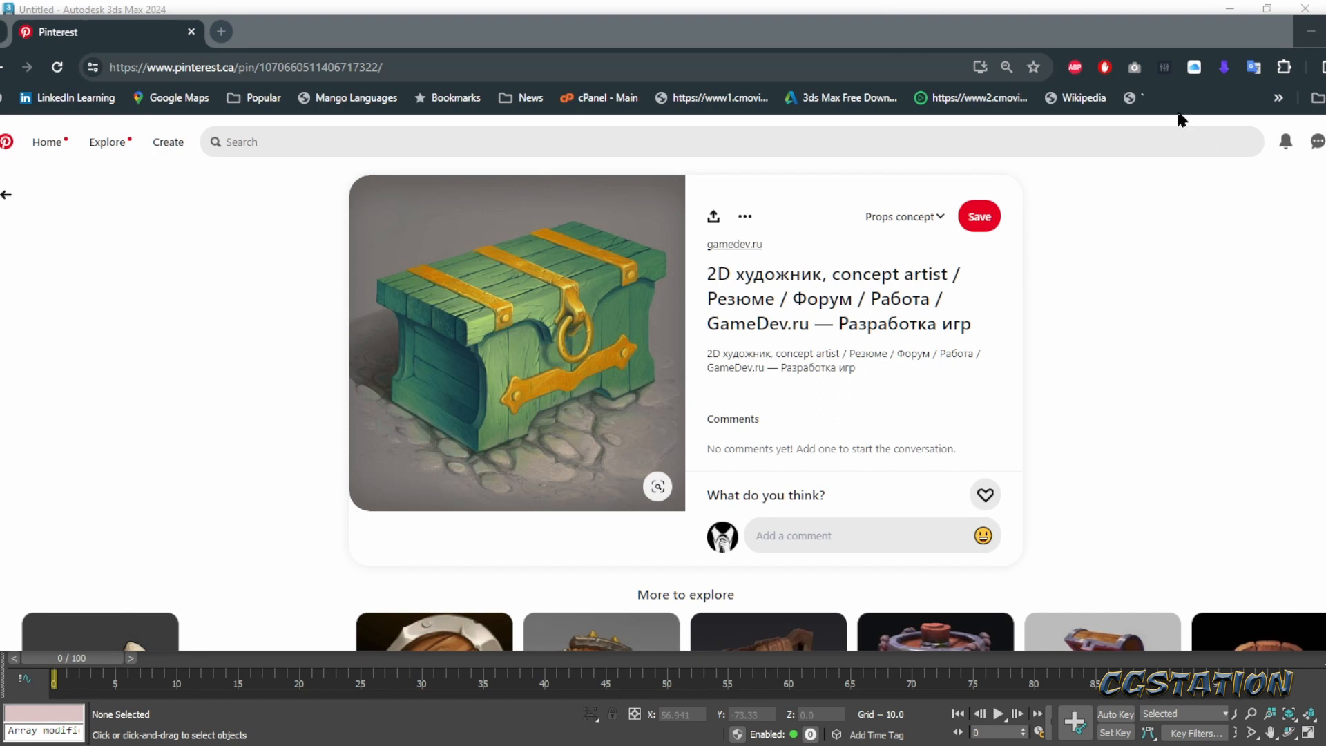
left_click_drag(1092, 39, 1325, 117)
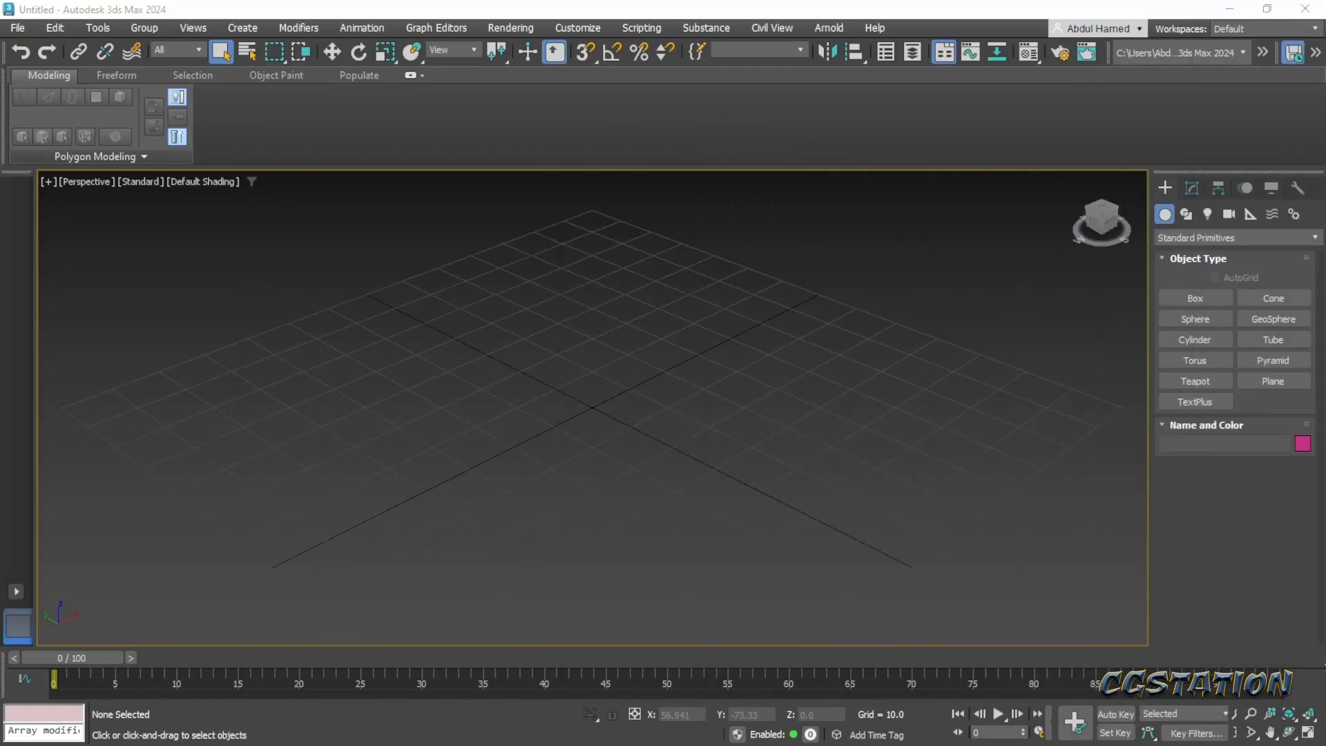
- Create a box at the grid's centre, about 40.6 units in length and width and 32.5 units high
left_click(1178, 297)
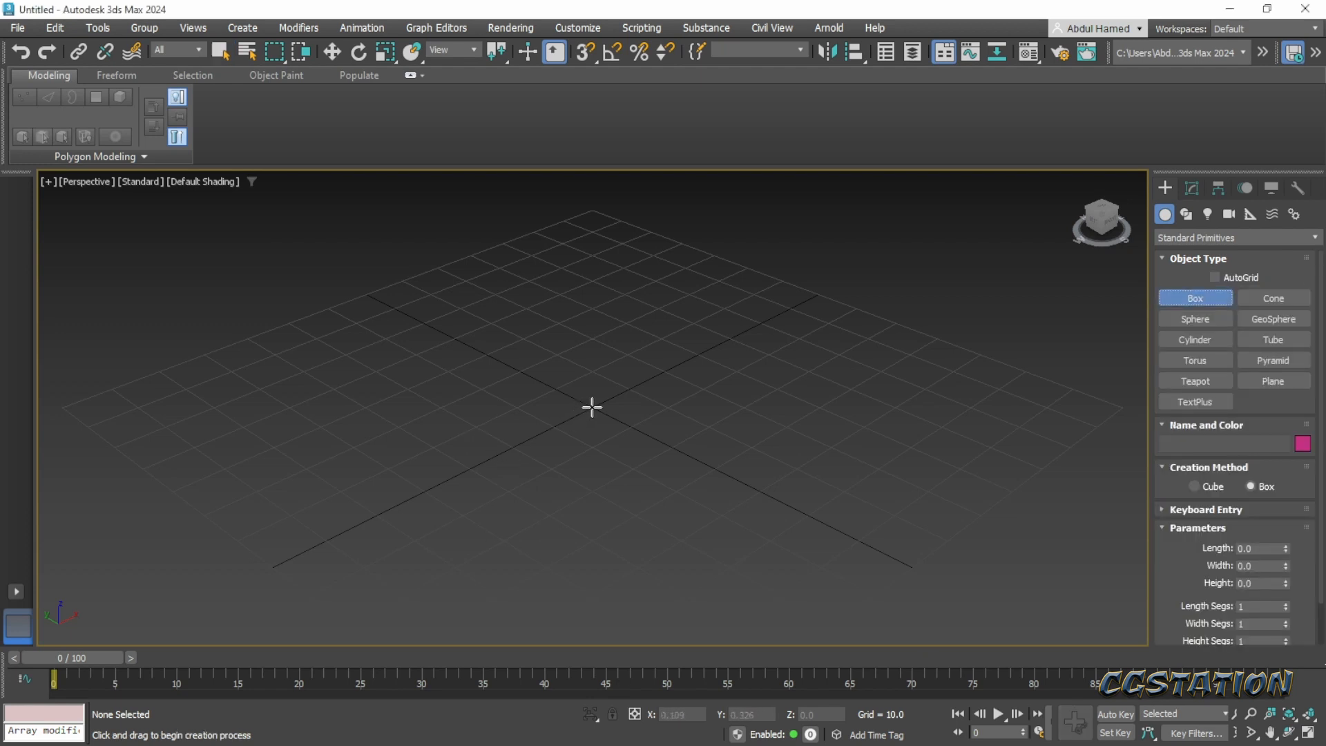
left_click_drag(591, 407, 598, 489)
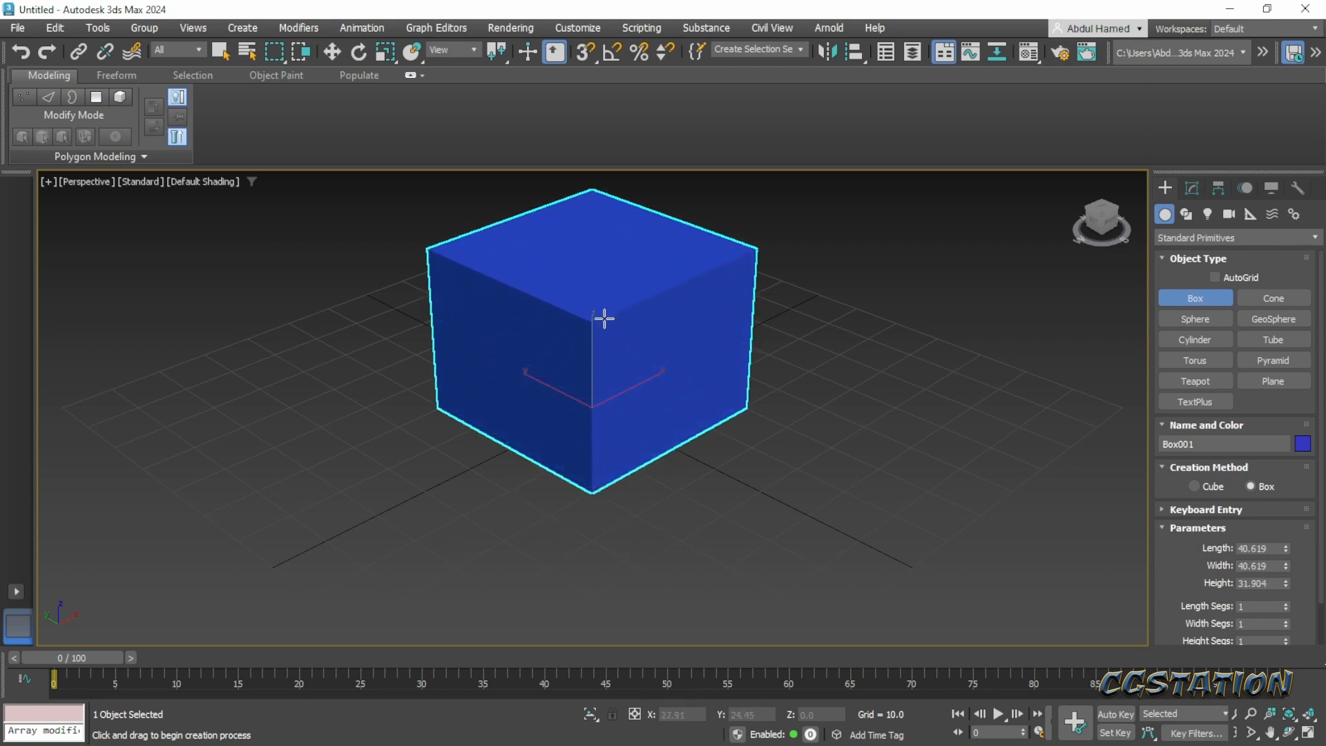
left_click(607, 312)
- Scale the box to about 196% along X and 124% along Z to form a long chest block
middle_click_drag(714, 426, 657, 432, "alt")
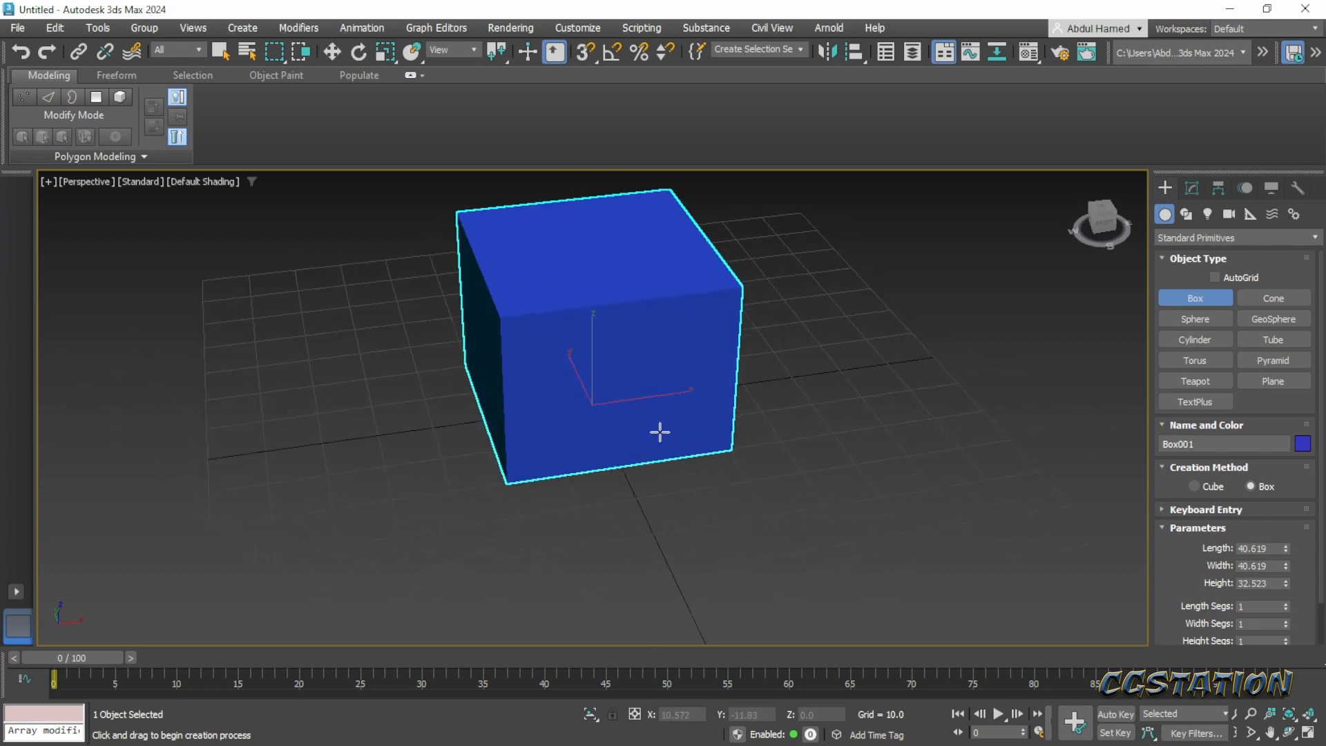
key("r")
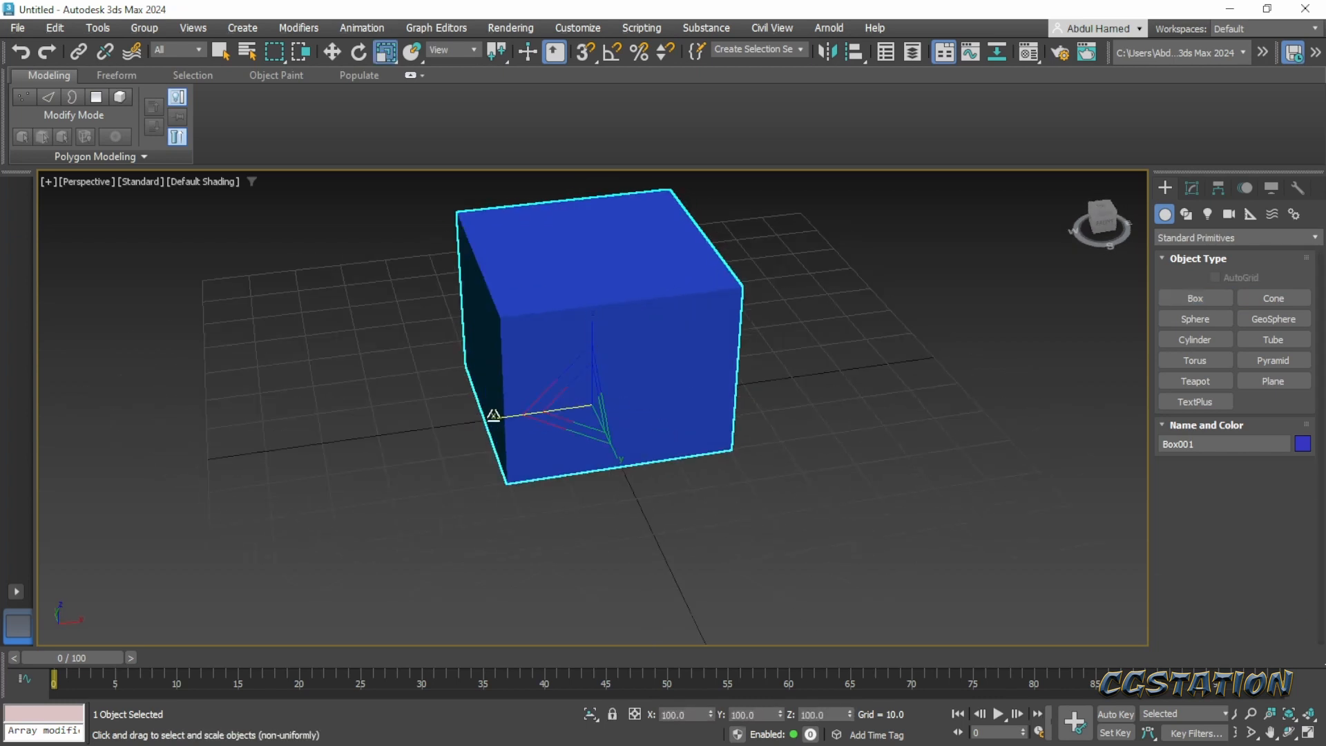
left_click_drag(491, 413, 438, 421)
middle_click_drag(518, 468, 573, 438, "alt")
middle_click_drag(571, 389, 569, 450)
left_click_drag(587, 385, 588, 371)
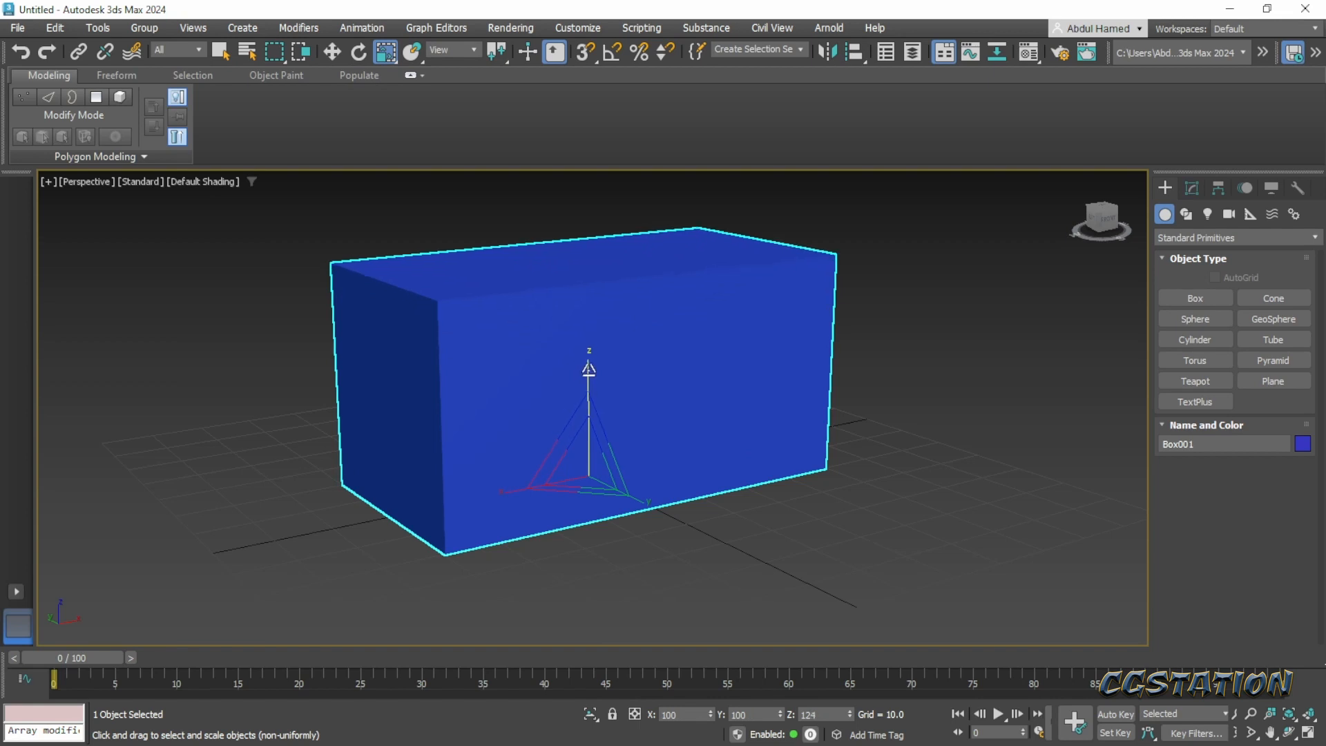
- Refine the box's proportions to match the chest, scaling it to about 181% along X and 104% along Y
middle_click_drag(592, 377, 627, 401, "alt")
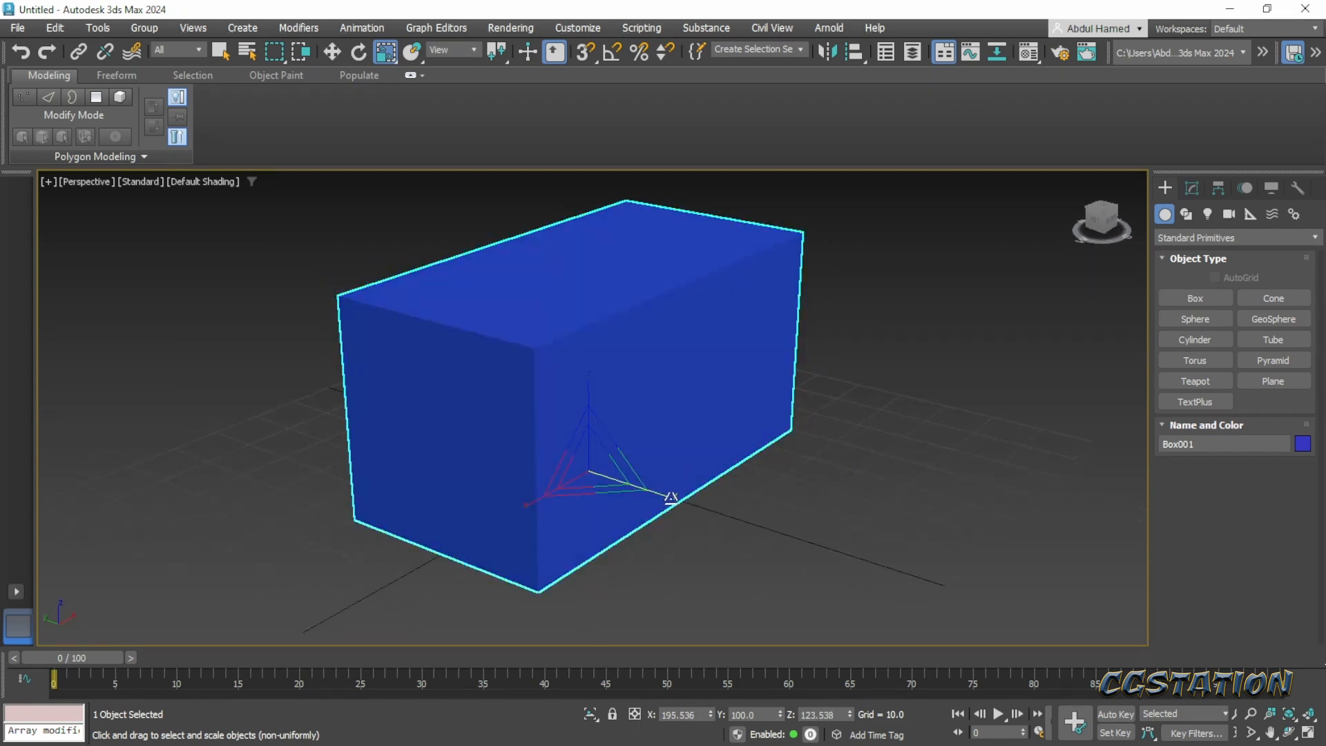
left_click_drag(671, 498, 678, 500)
middle_click_drag(684, 504, 663, 541, "alt")
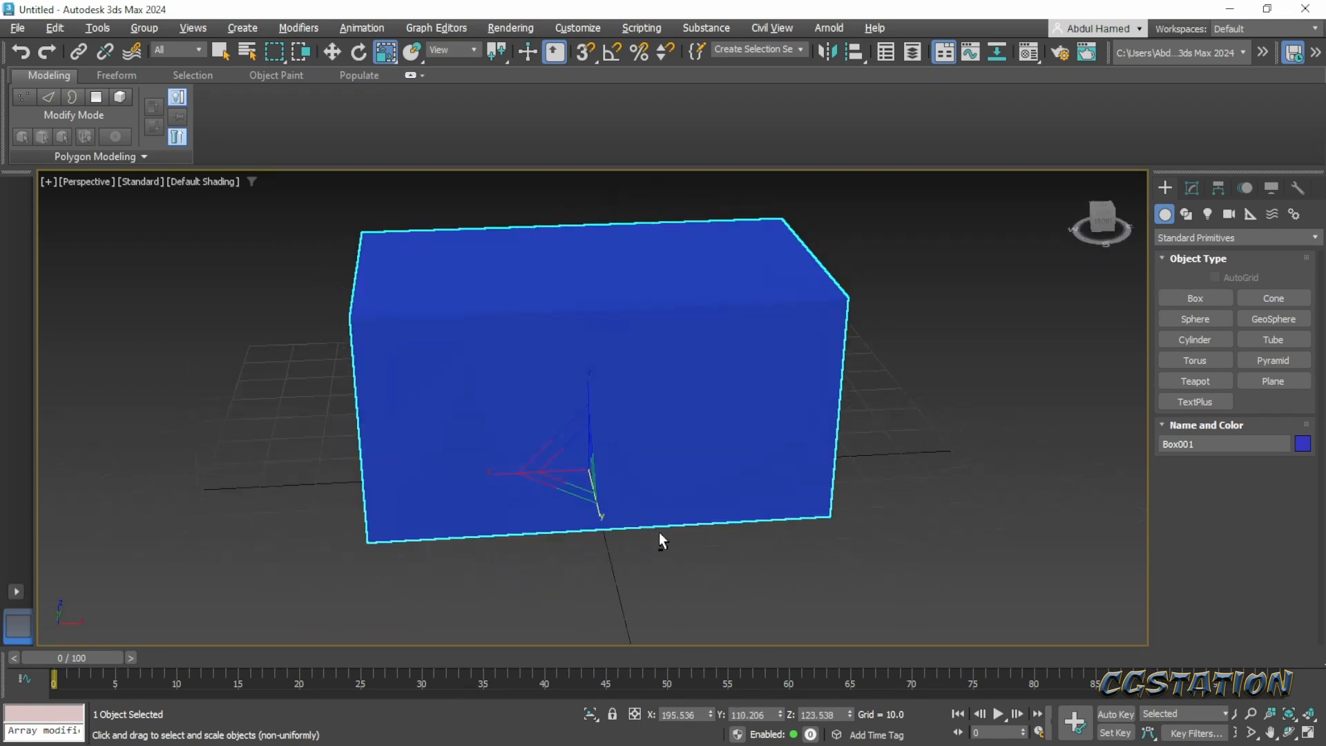
left_click_drag(489, 474, 496, 472)
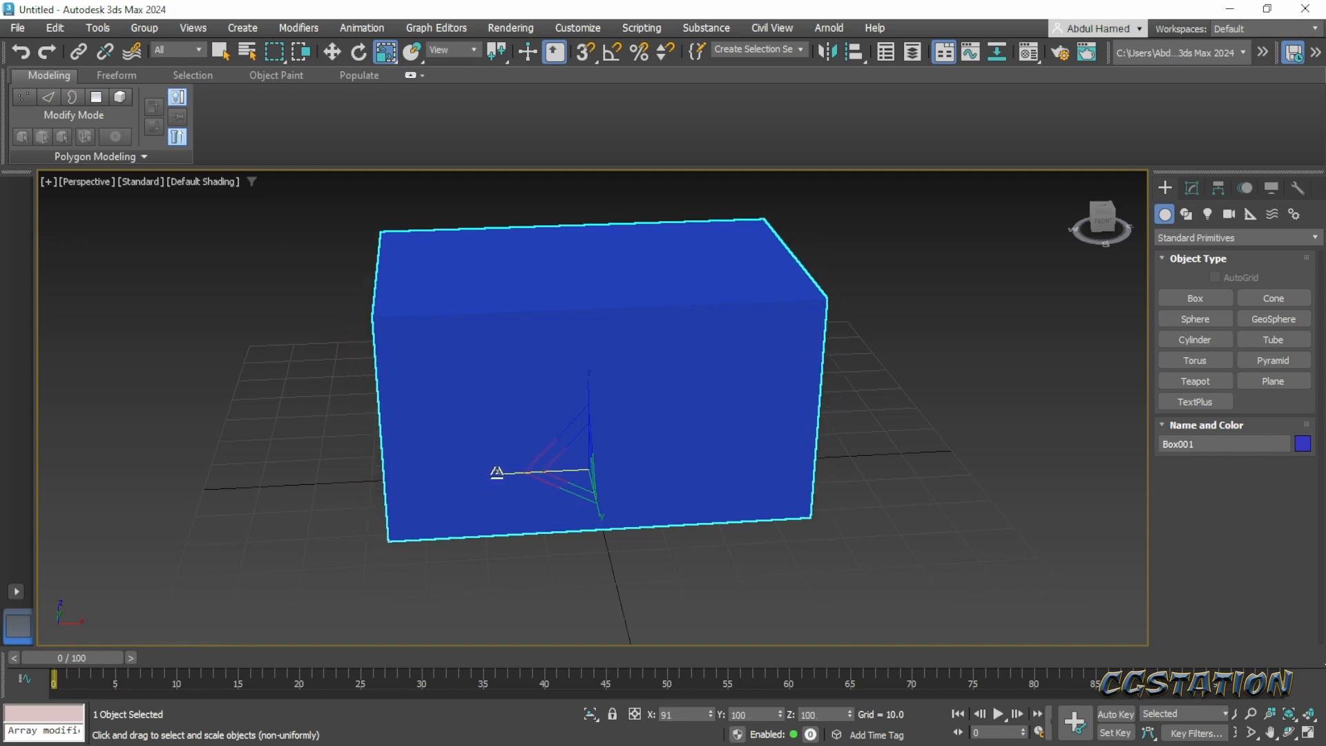
middle_click_drag(497, 473, 591, 498, "alt")
middle_click_drag(678, 517, 679, 507, "alt")
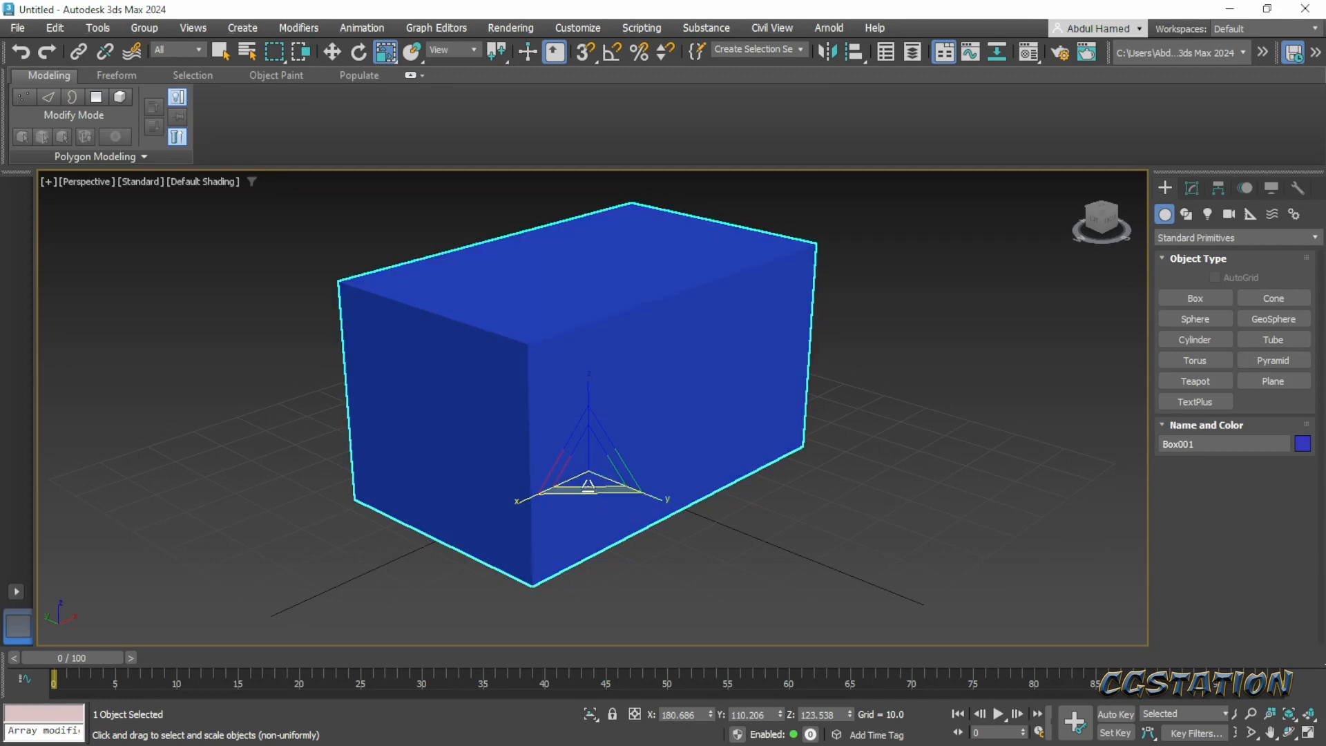
left_click_drag(661, 493, 657, 492)
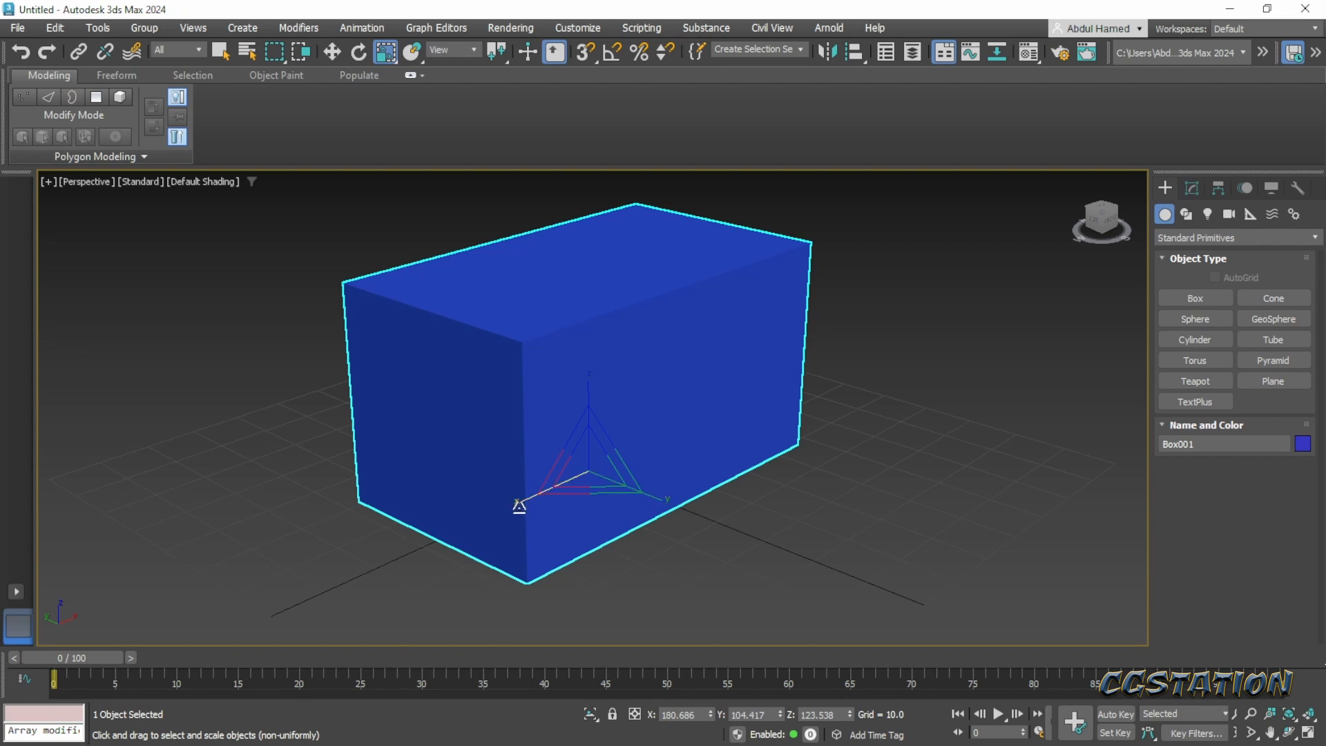
middle_click_drag(518, 504, 667, 521, "alt")
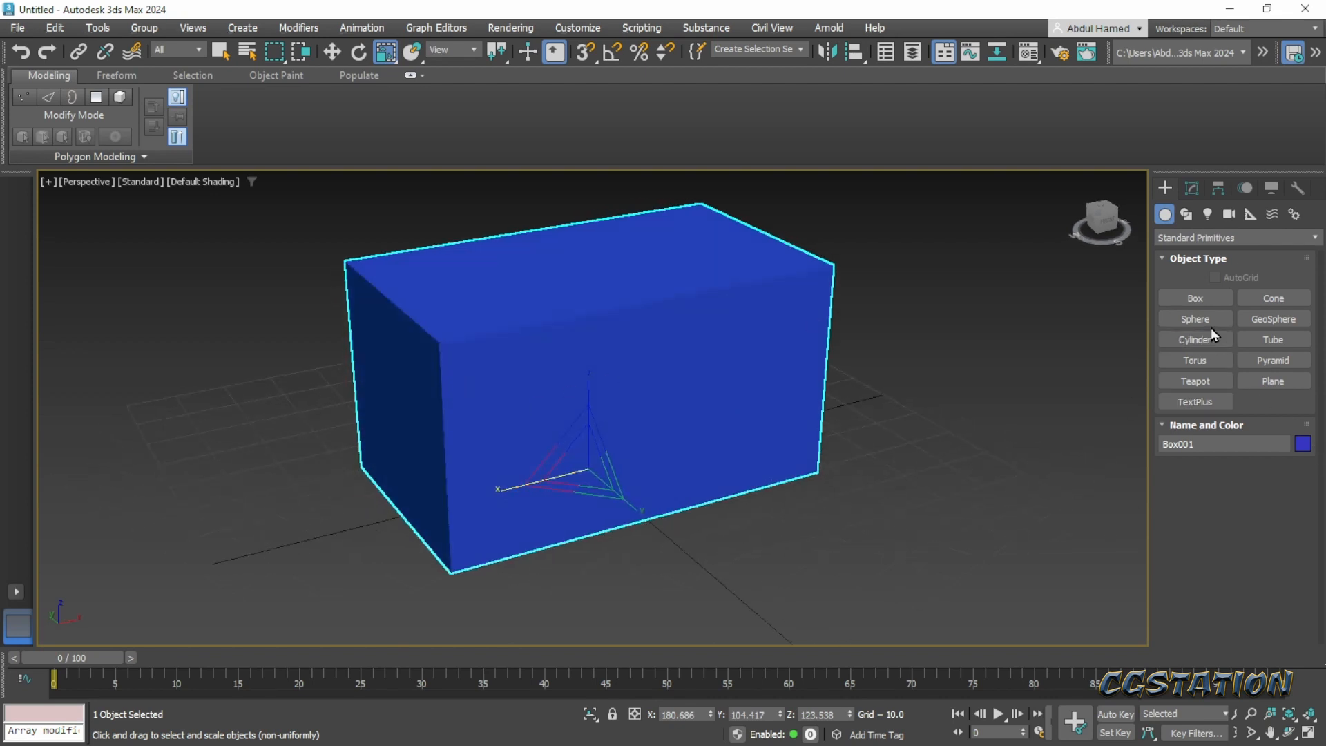
- Convert the box to an Editable Poly
left_click(1192, 189)
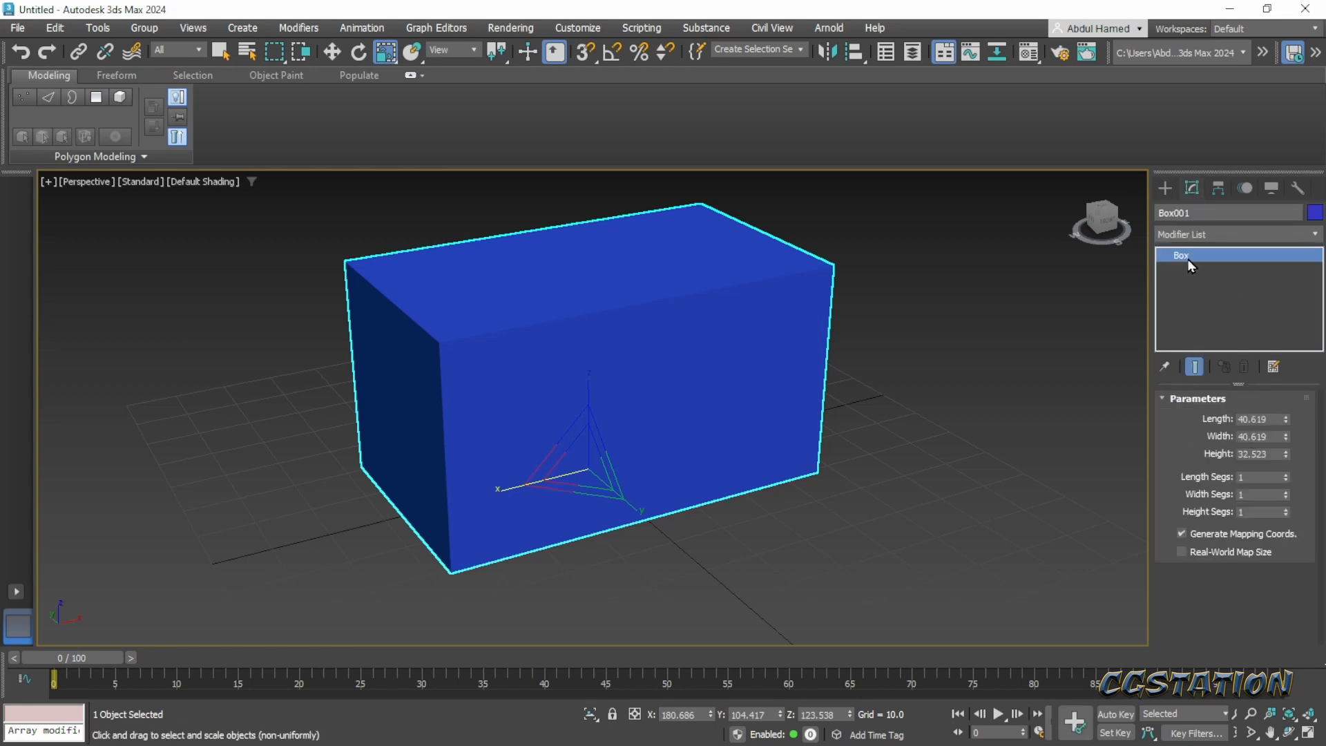
right_click(1257, 257)
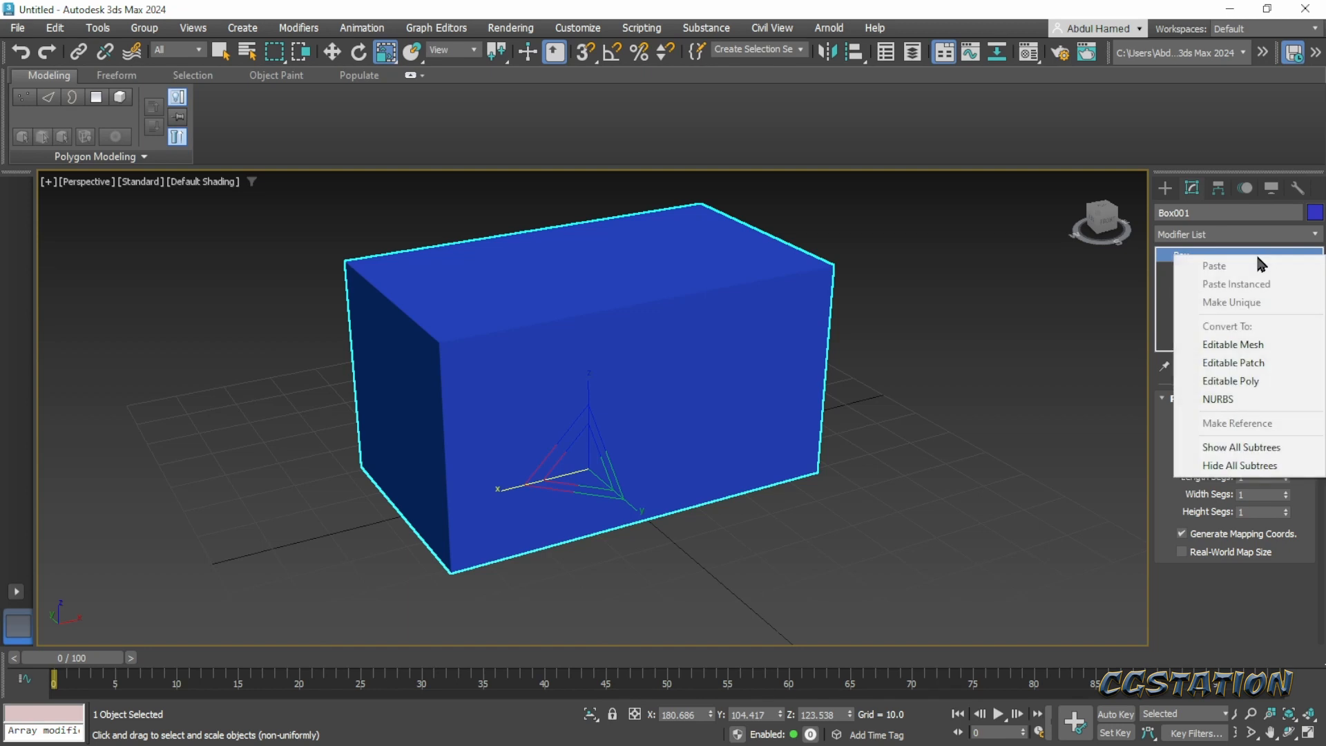
left_click(1236, 383)
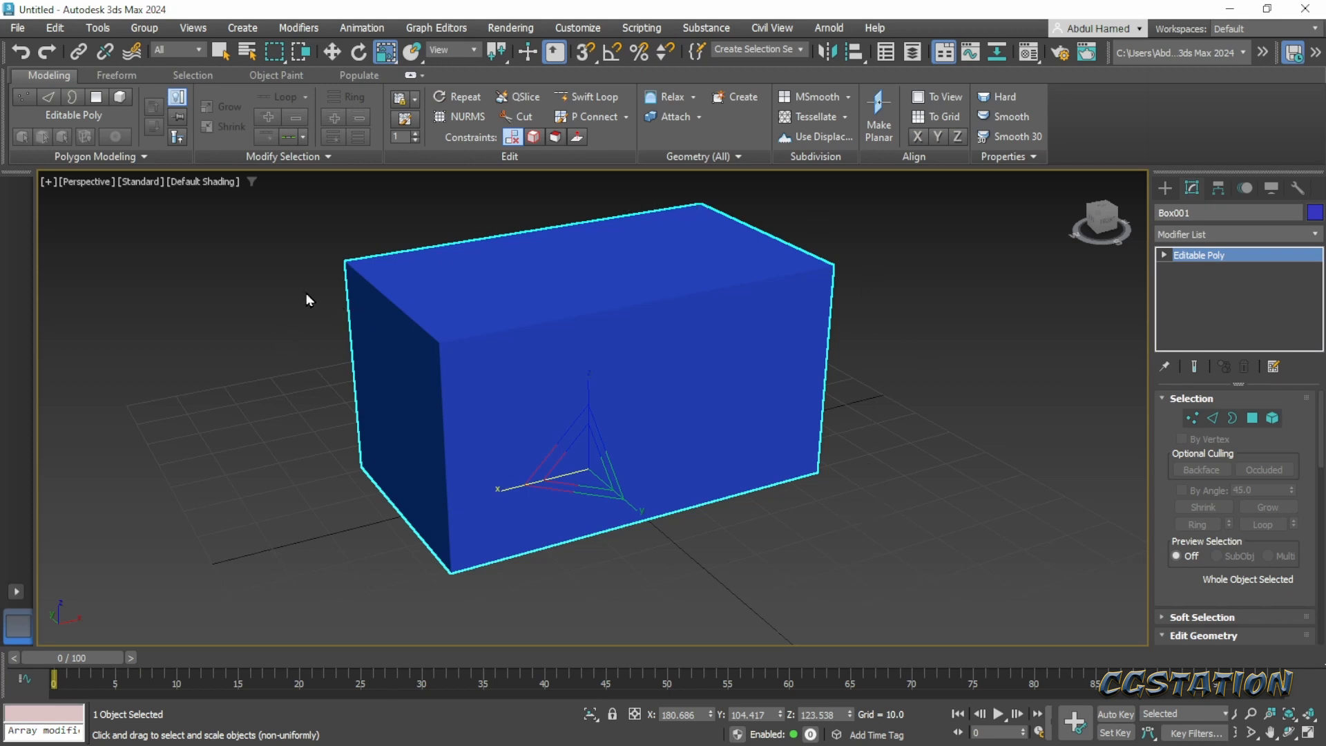
- Set the box's object color to black
left_click(1315, 215)
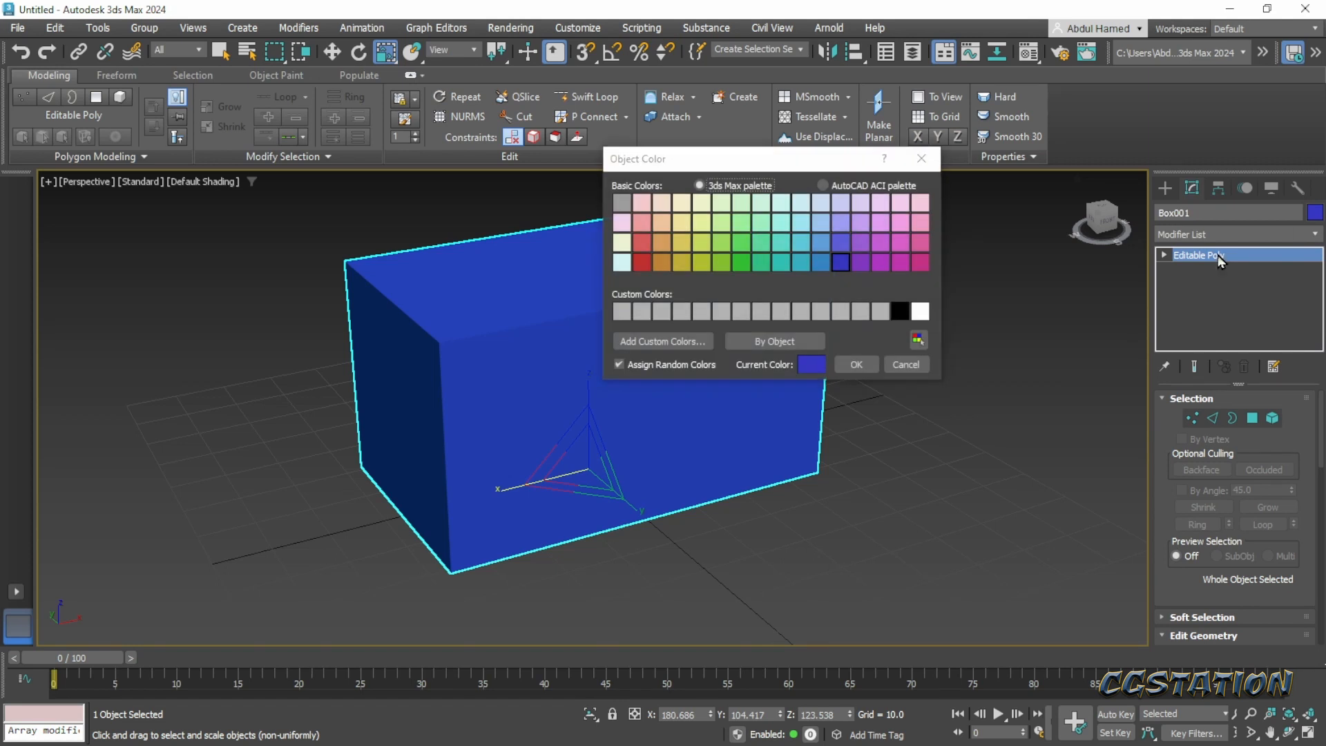
left_click(900, 312)
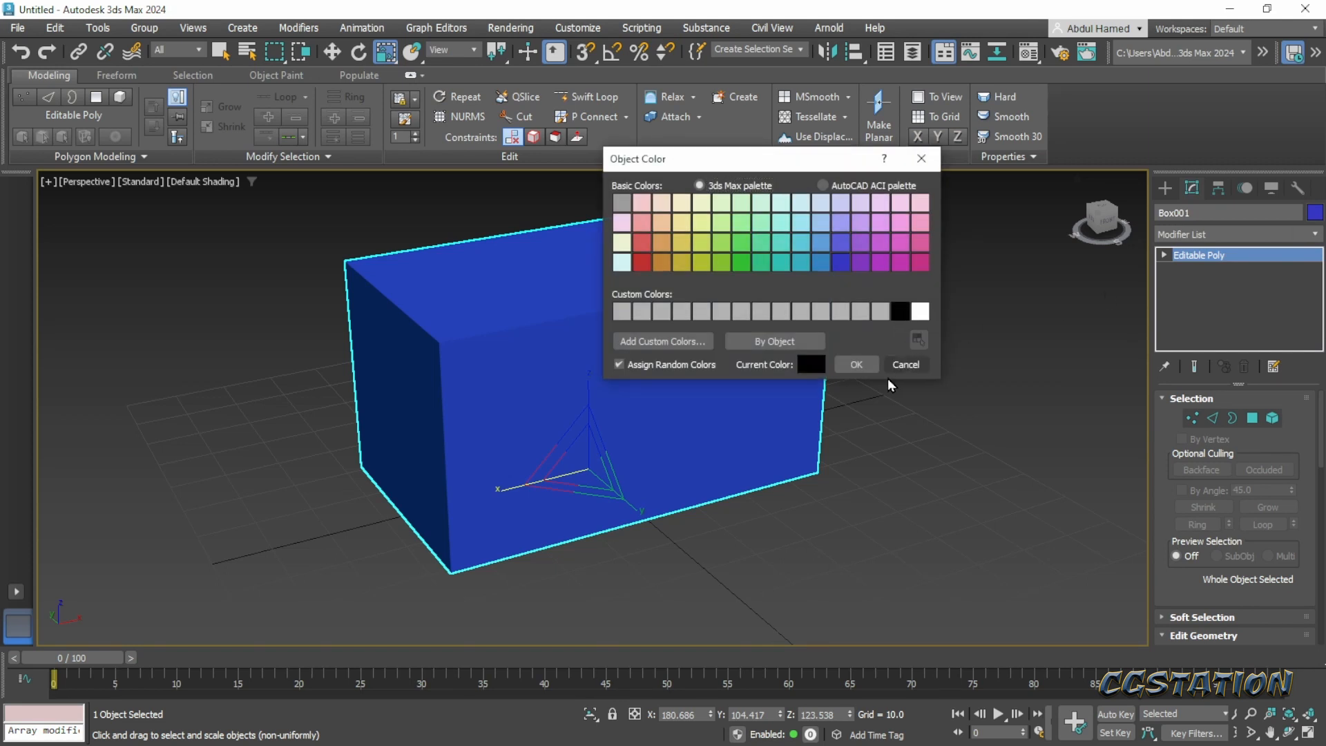
left_click(857, 365)
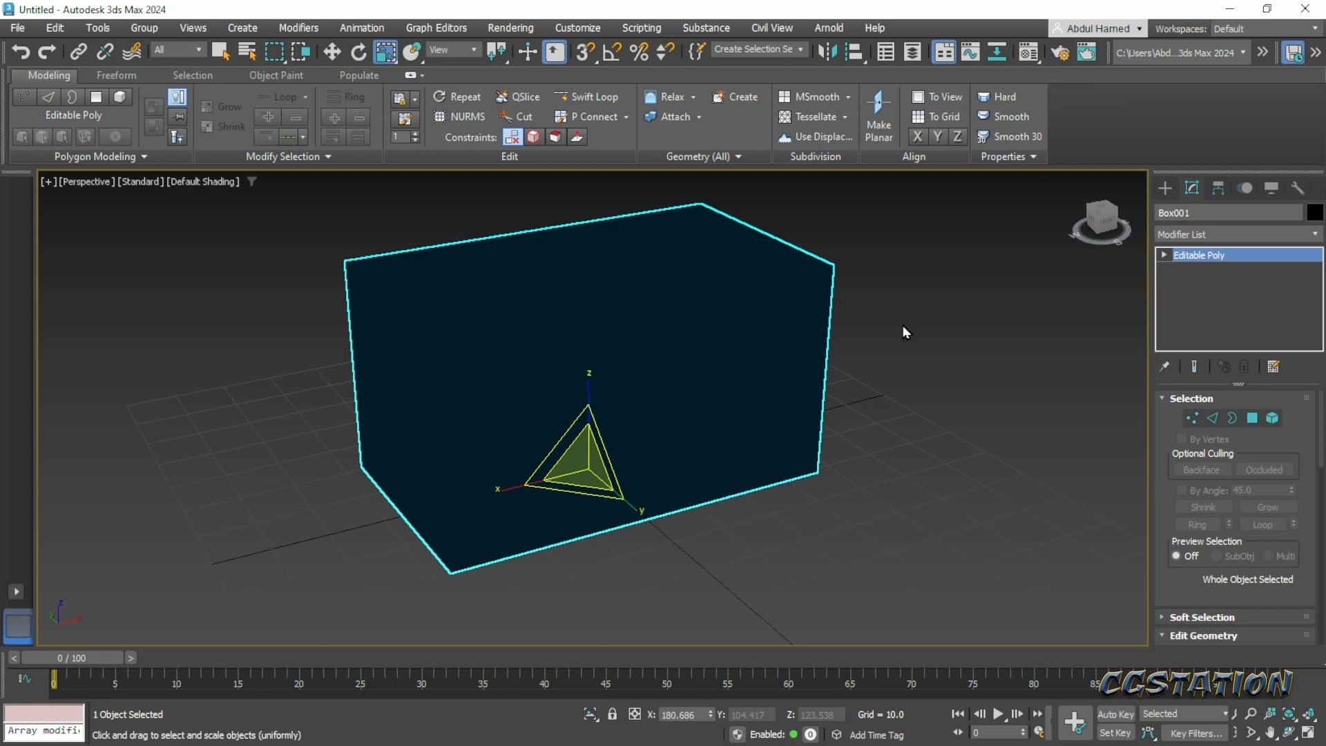
- Assign the first material, 01 - Default, to the box and change its type to Standard (Legacy)
left_click(1028, 52)
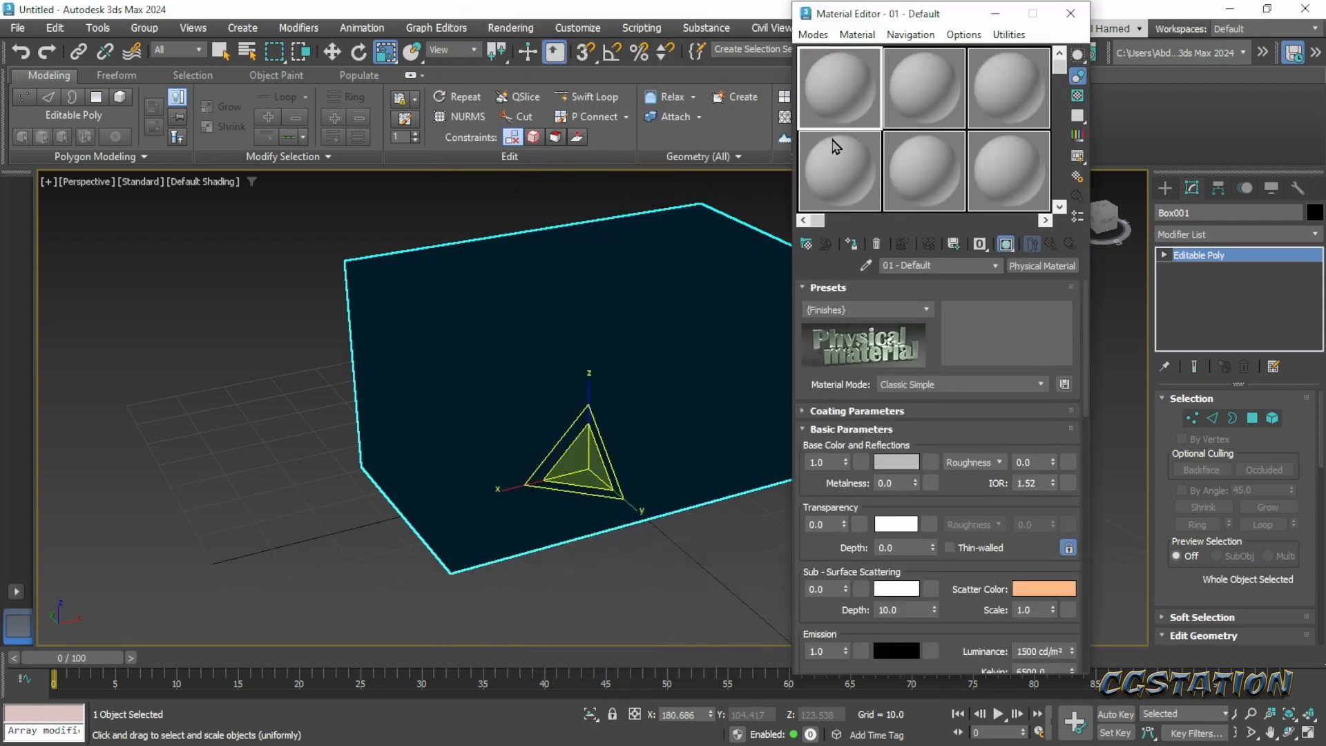
mouse_move(842, 100)
left_mouse_down()
mouse_move(829, 183)
mouse_move(599, 341)
left_mouse_up()
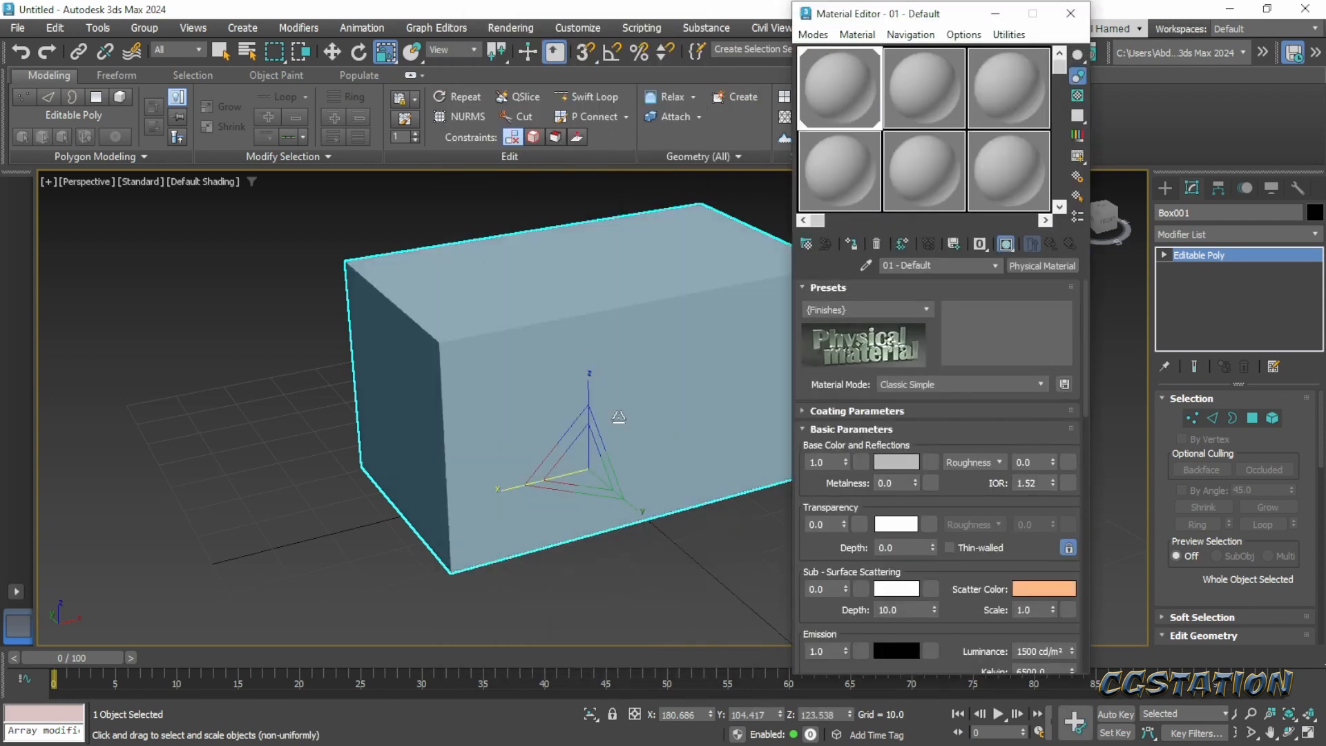
left_click(1018, 267)
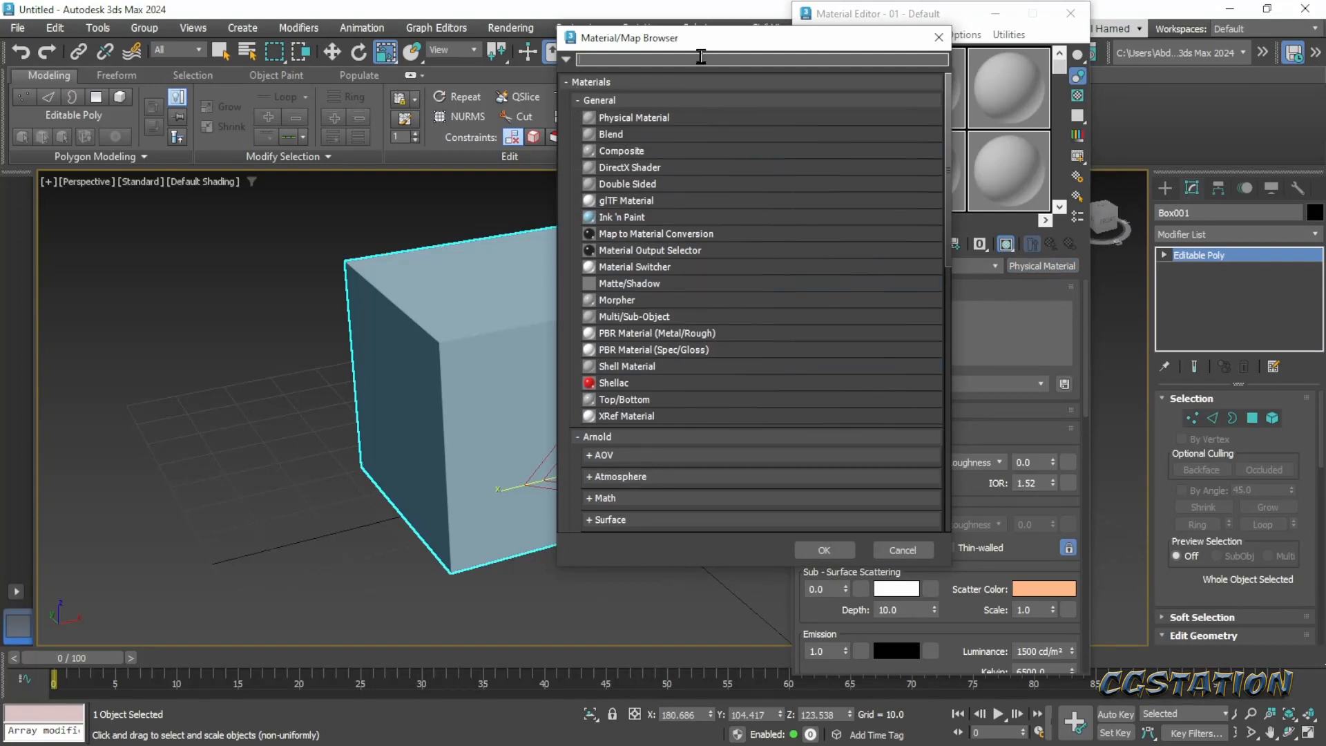
type("tandar")
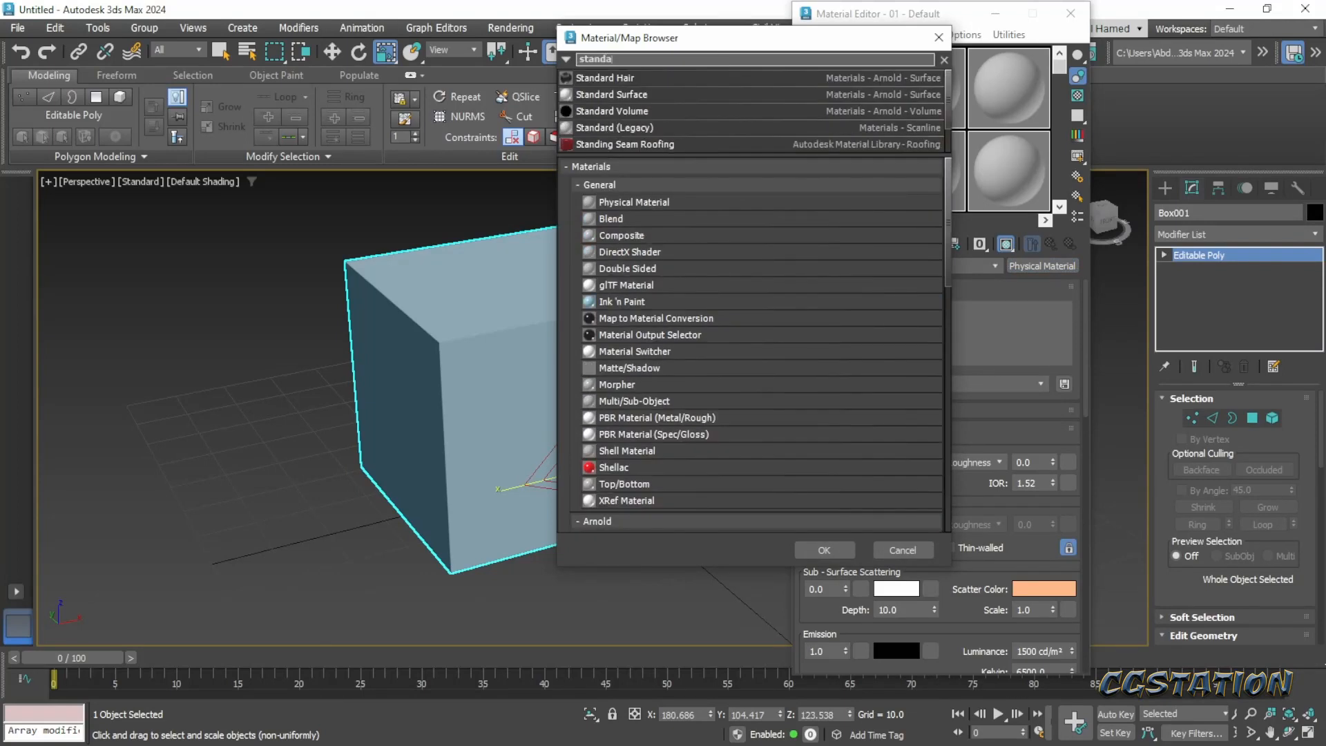
double_click(608, 128)
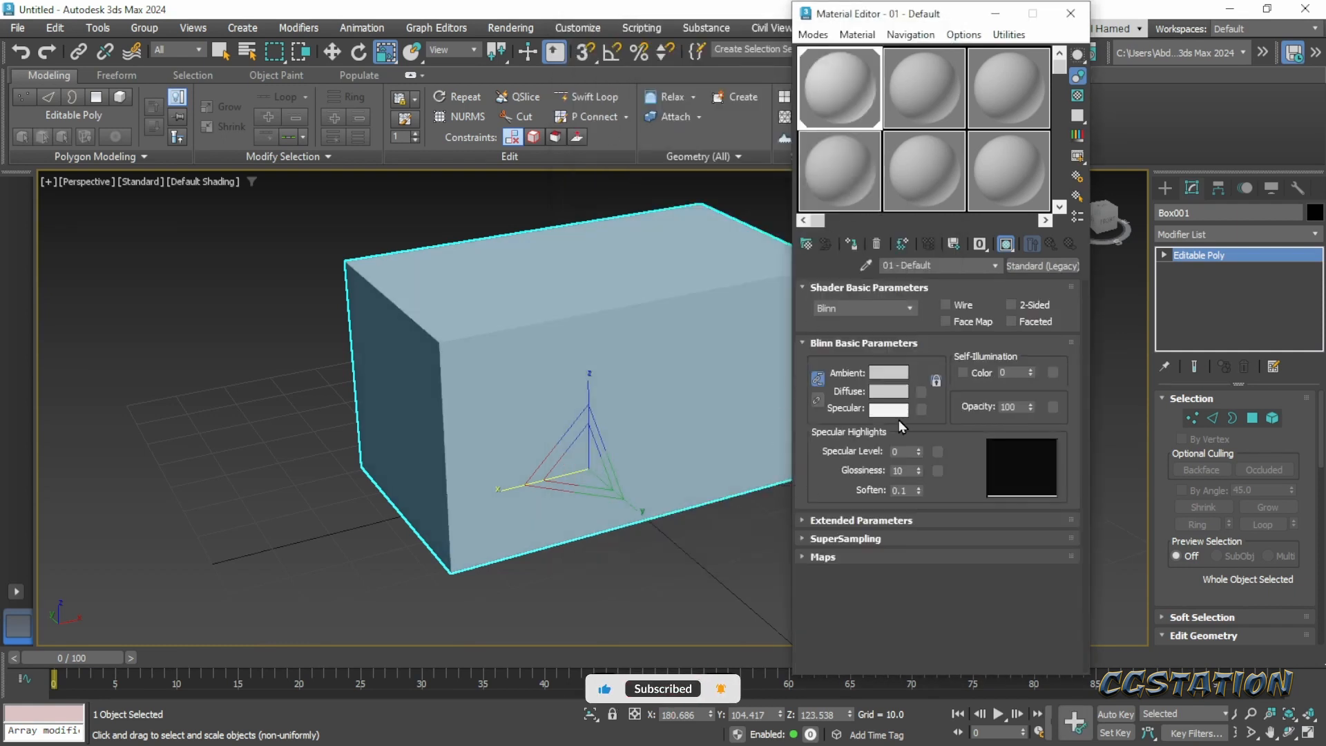
left_click(1072, 15)
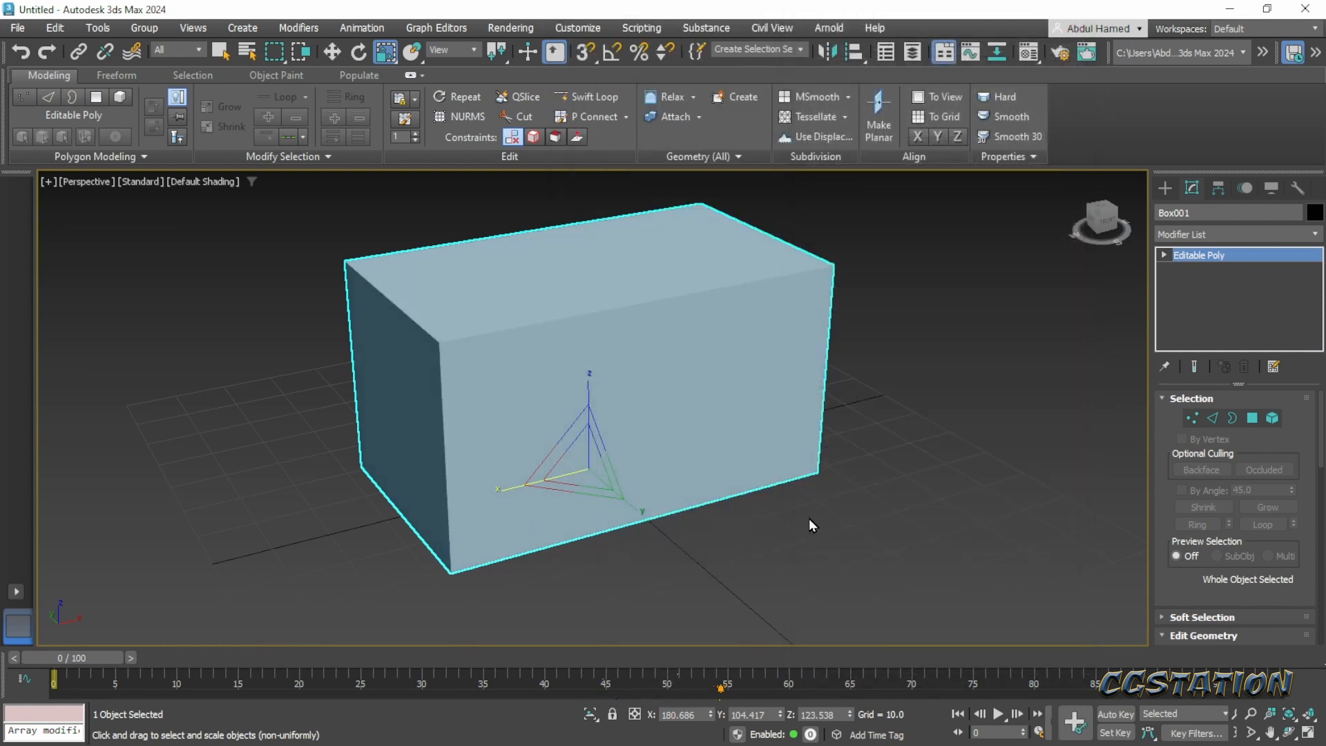
- Switch the box to Edge sub-object editing, select one edge, and turn on edged faces in the perspective view
middle_click_drag(816, 515, 799, 523, "alt")
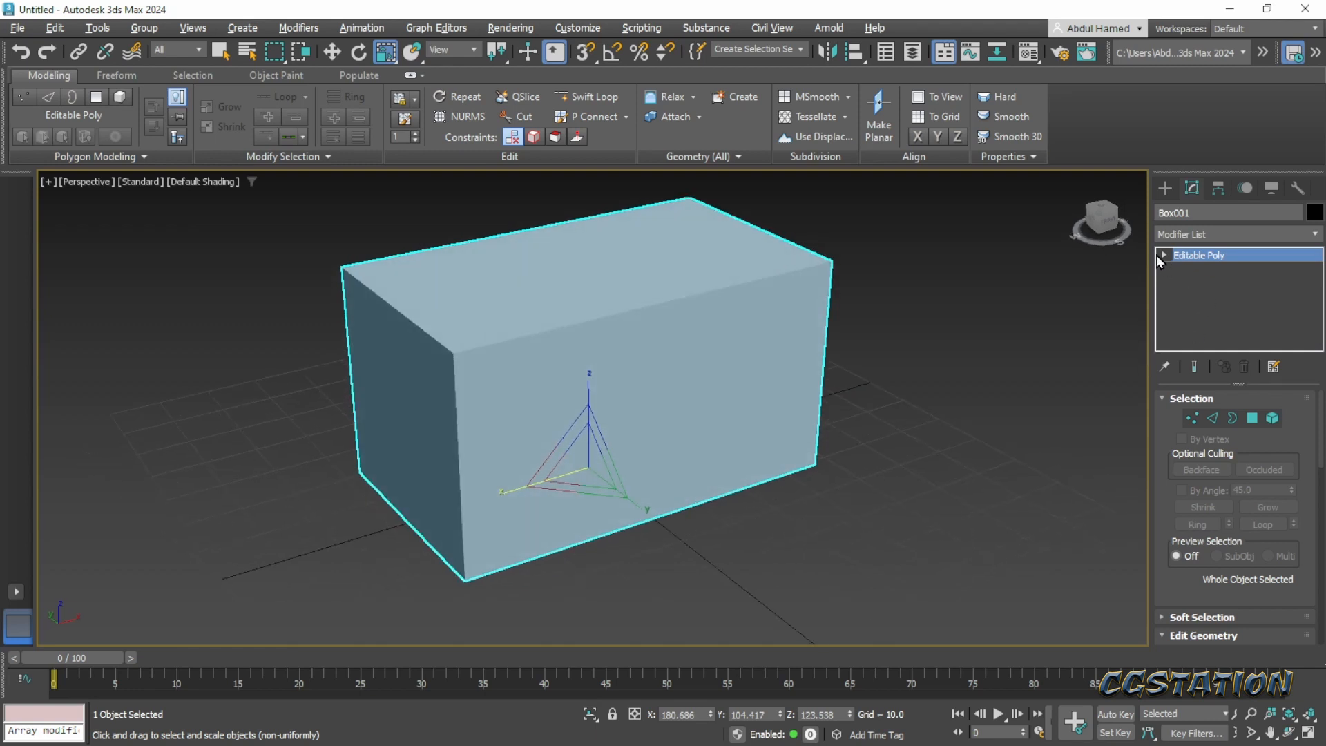
key("1")
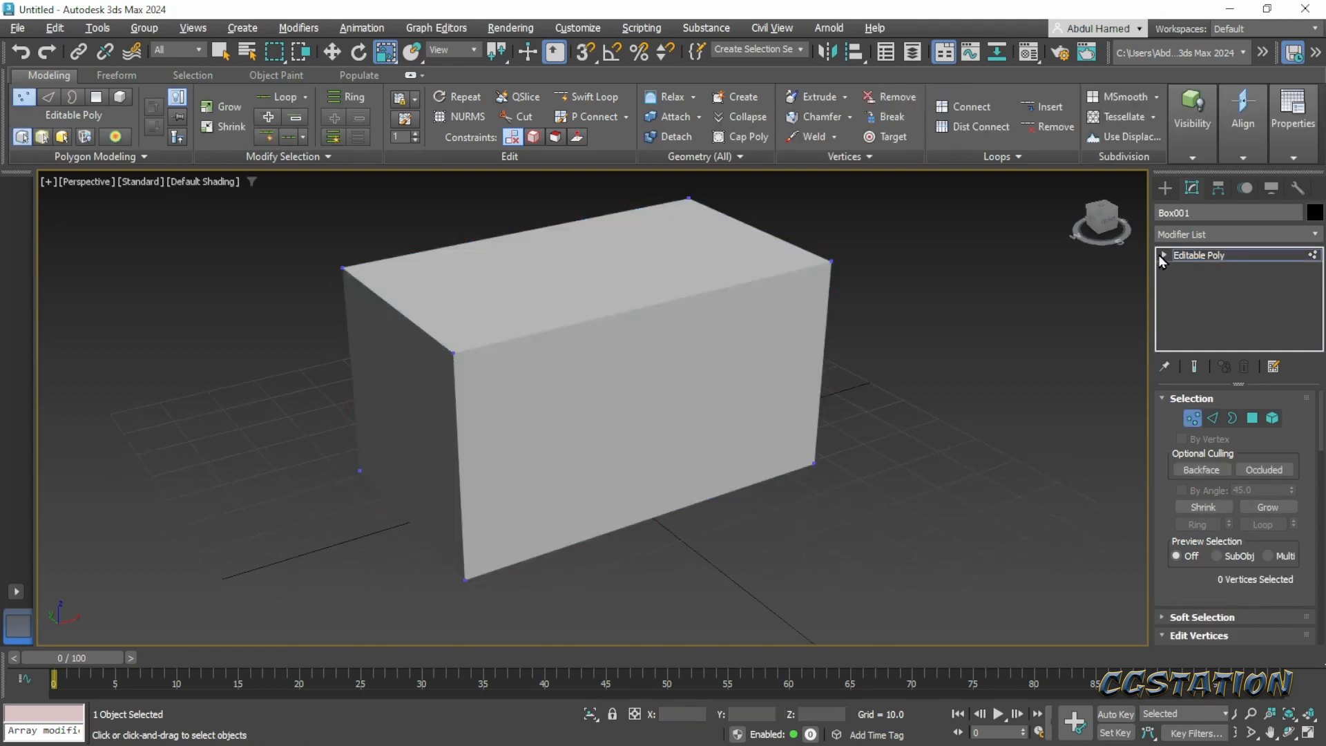
left_click(1163, 256)
left_click(1182, 284)
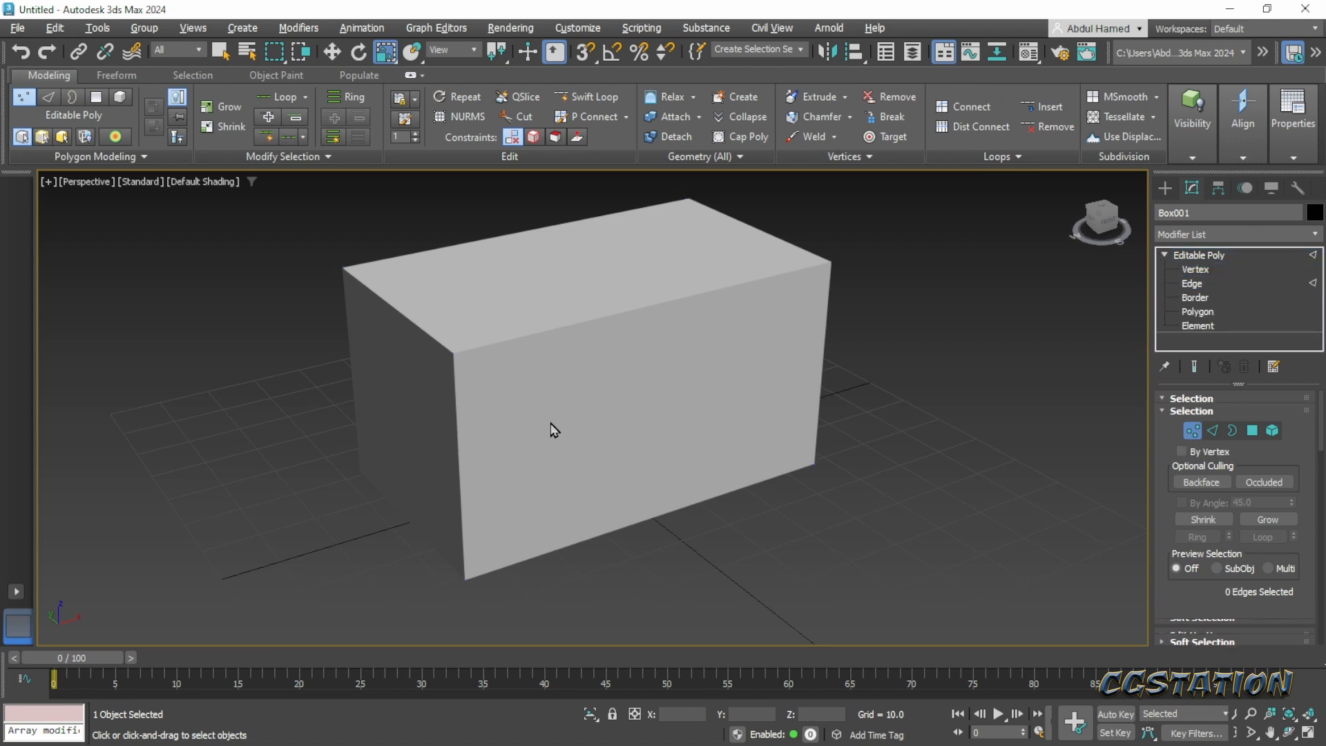
left_click(579, 462)
middle_click_drag(852, 519, 851, 552)
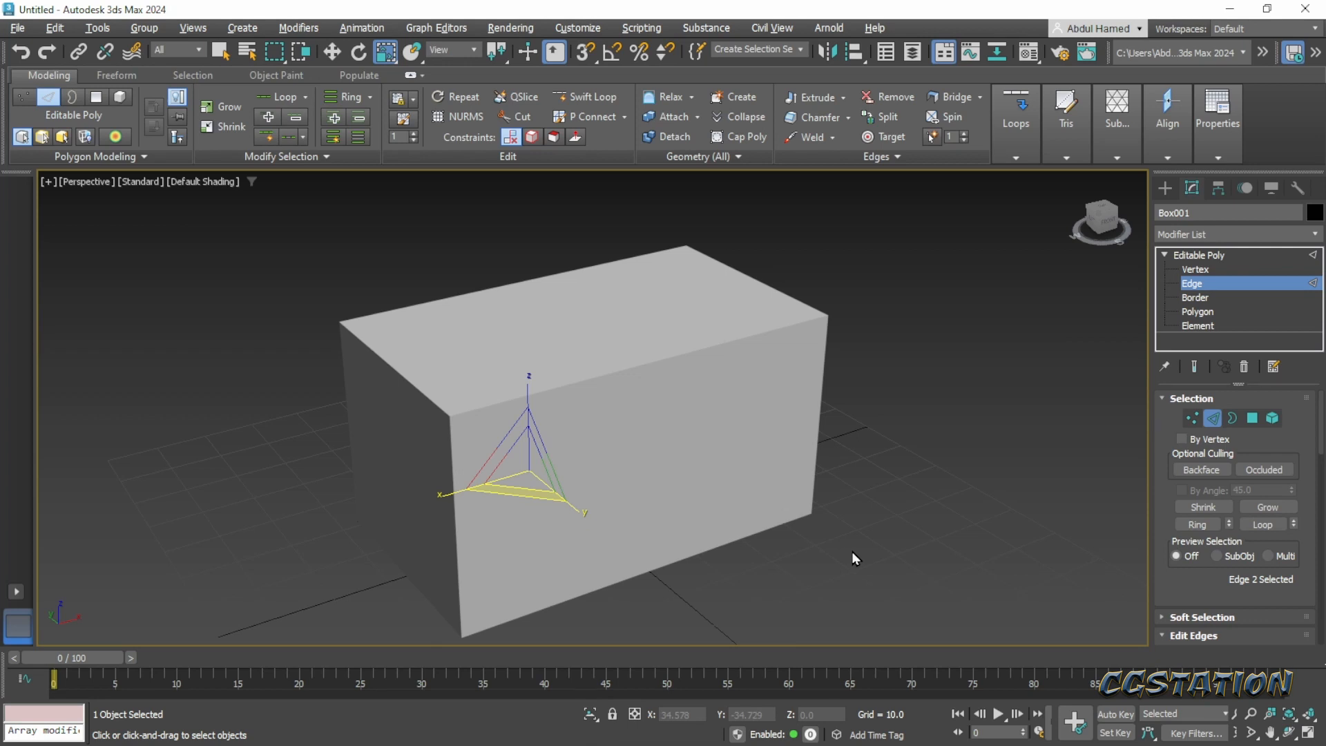
key("F4")
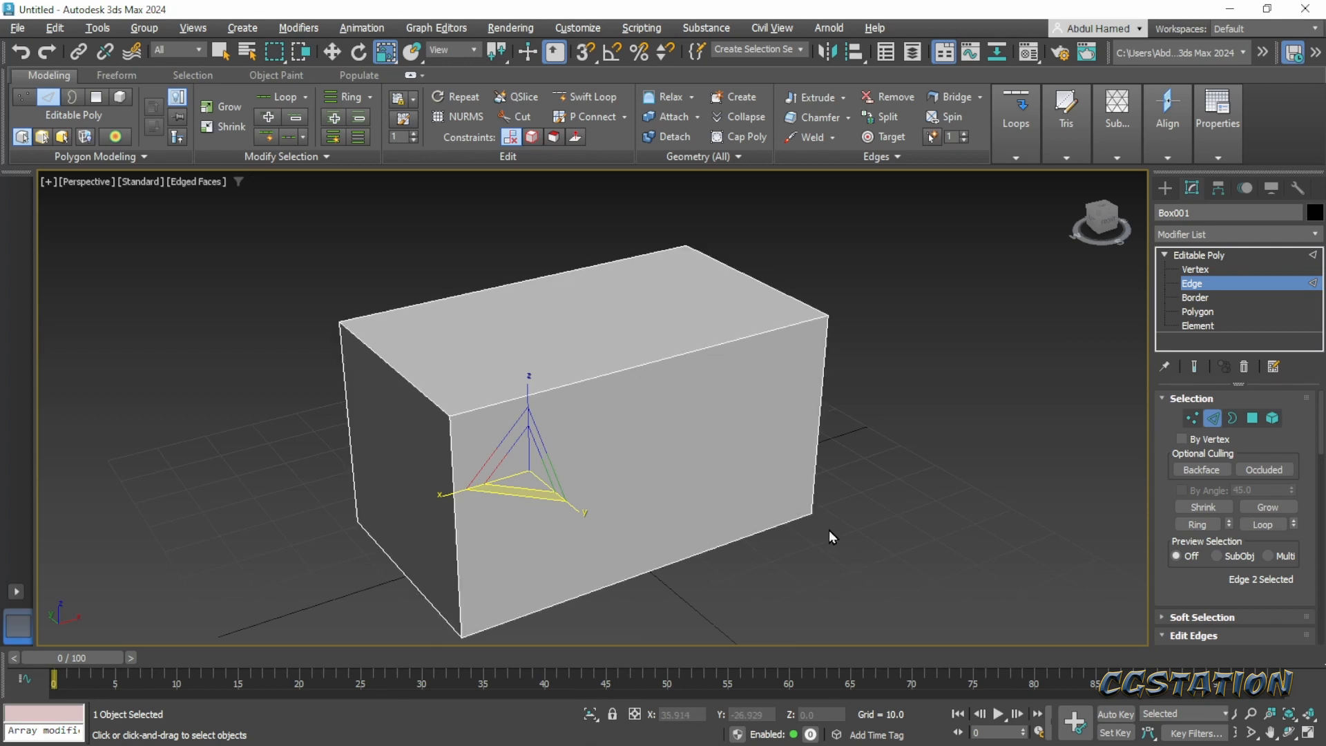
- Select the ring of four vertical box edges and connect them with 2 segments
middle_click_drag(809, 537, 916, 511, "alt")
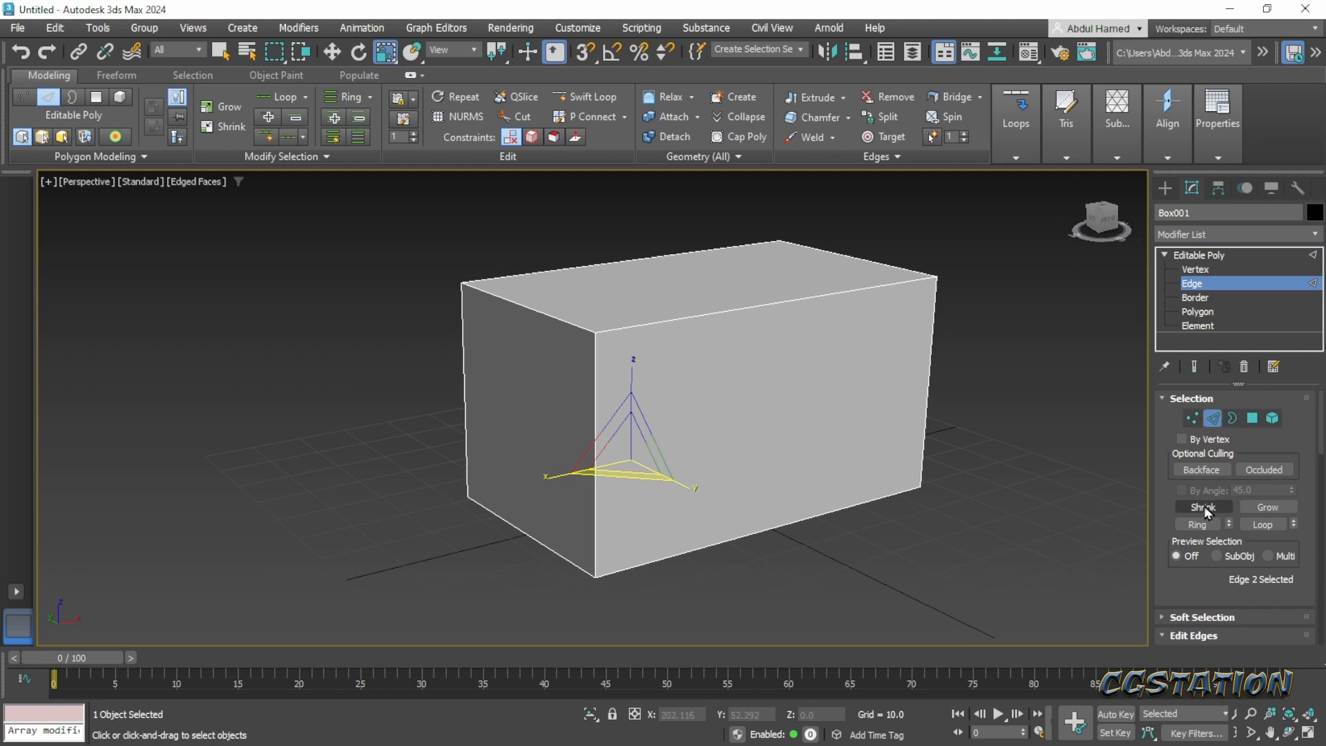
left_click(930, 347)
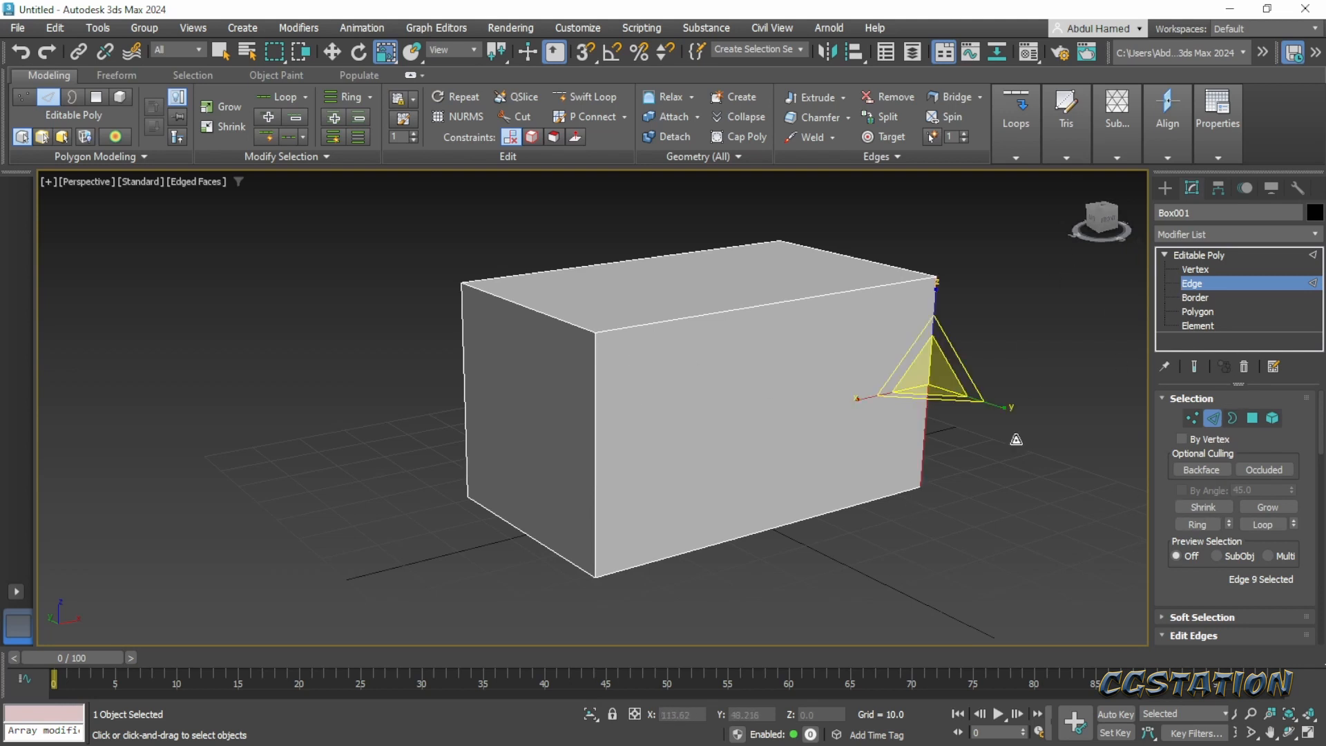
scroll(1156, 615, "down", 3)
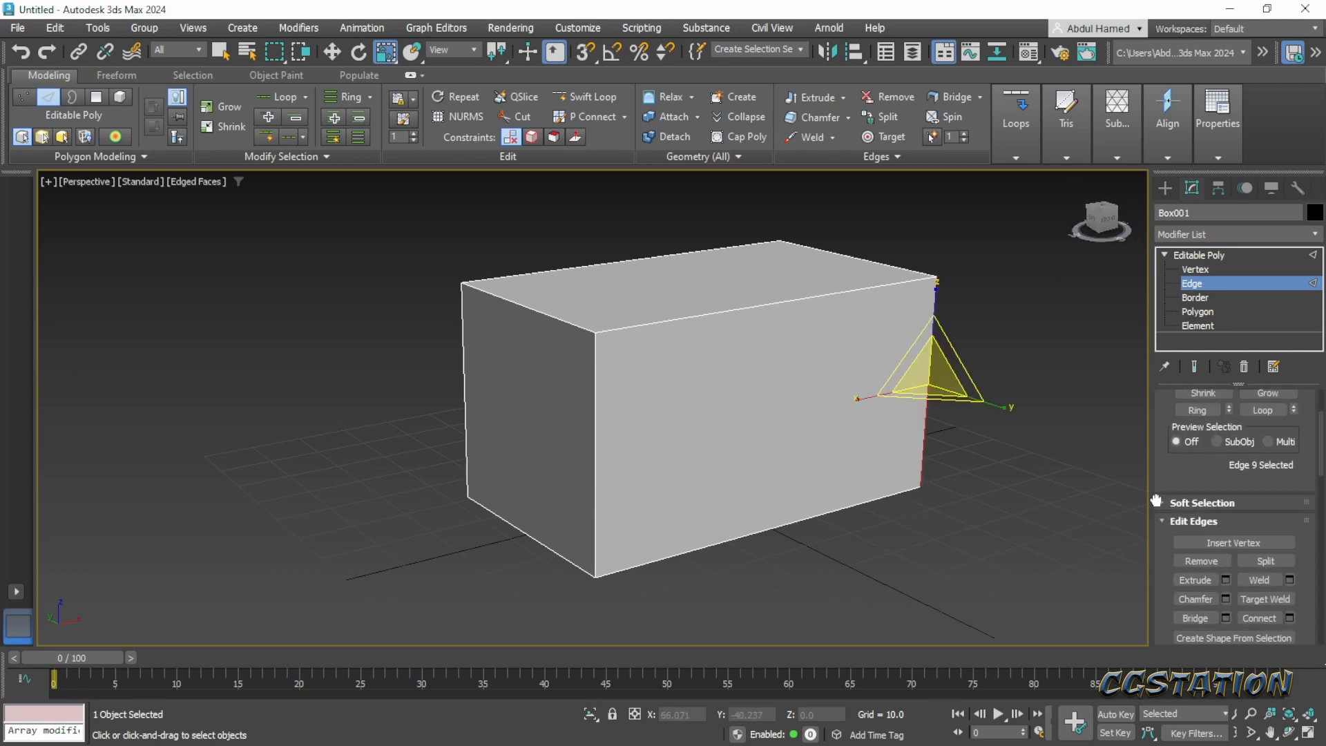
left_click(1199, 440)
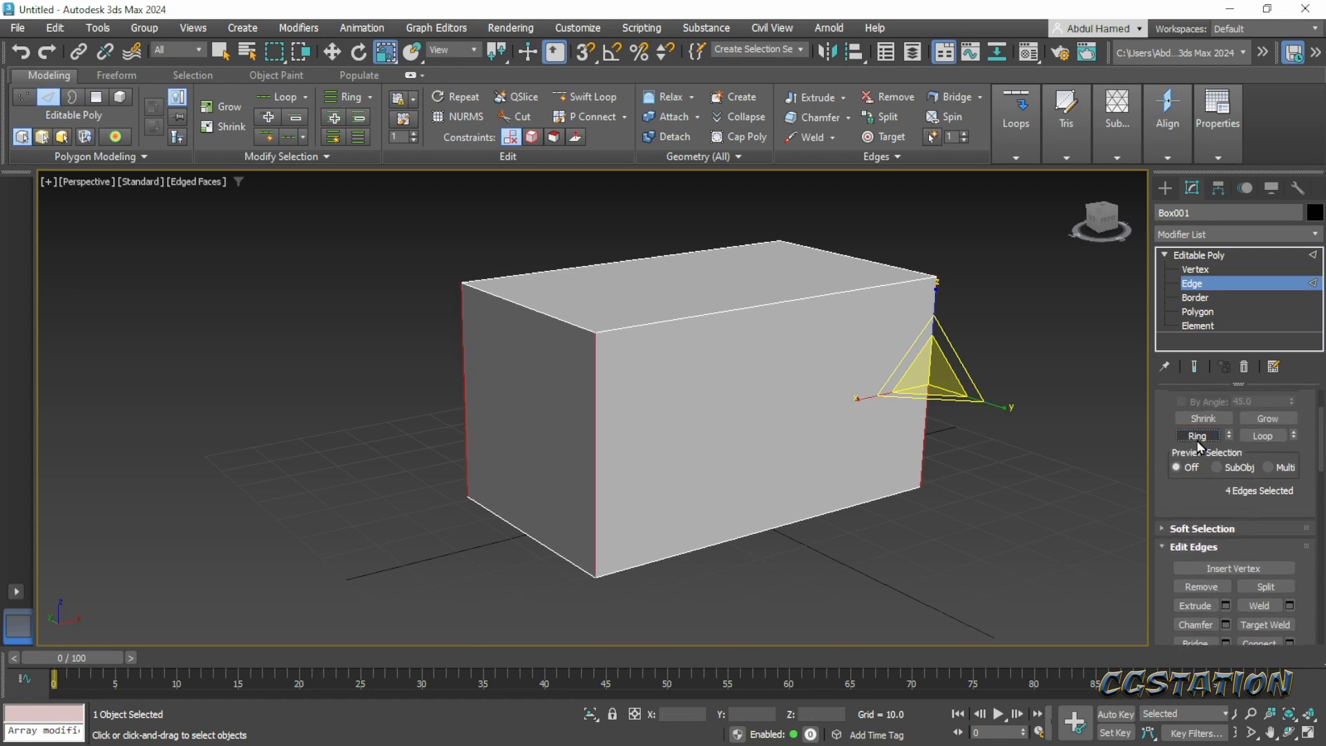
scroll(1291, 553, "down", 3)
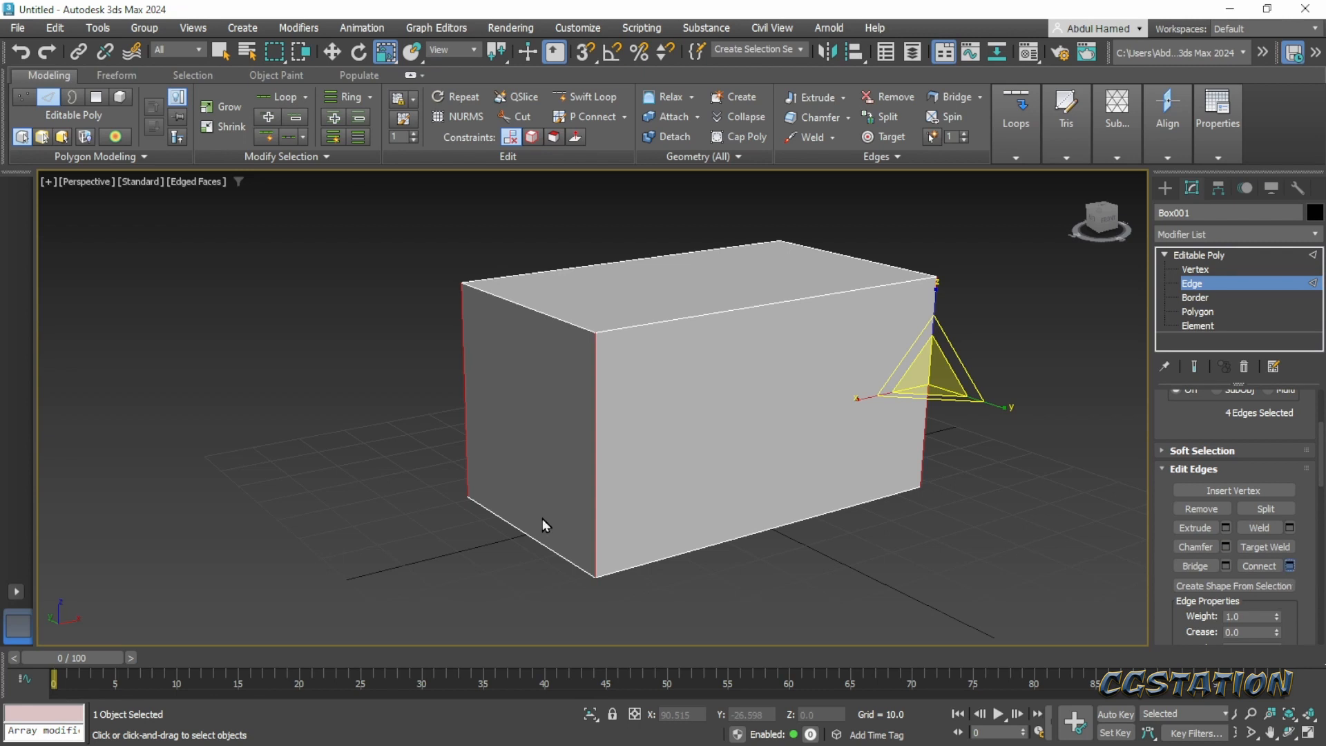
key("ctrl+shift+e")
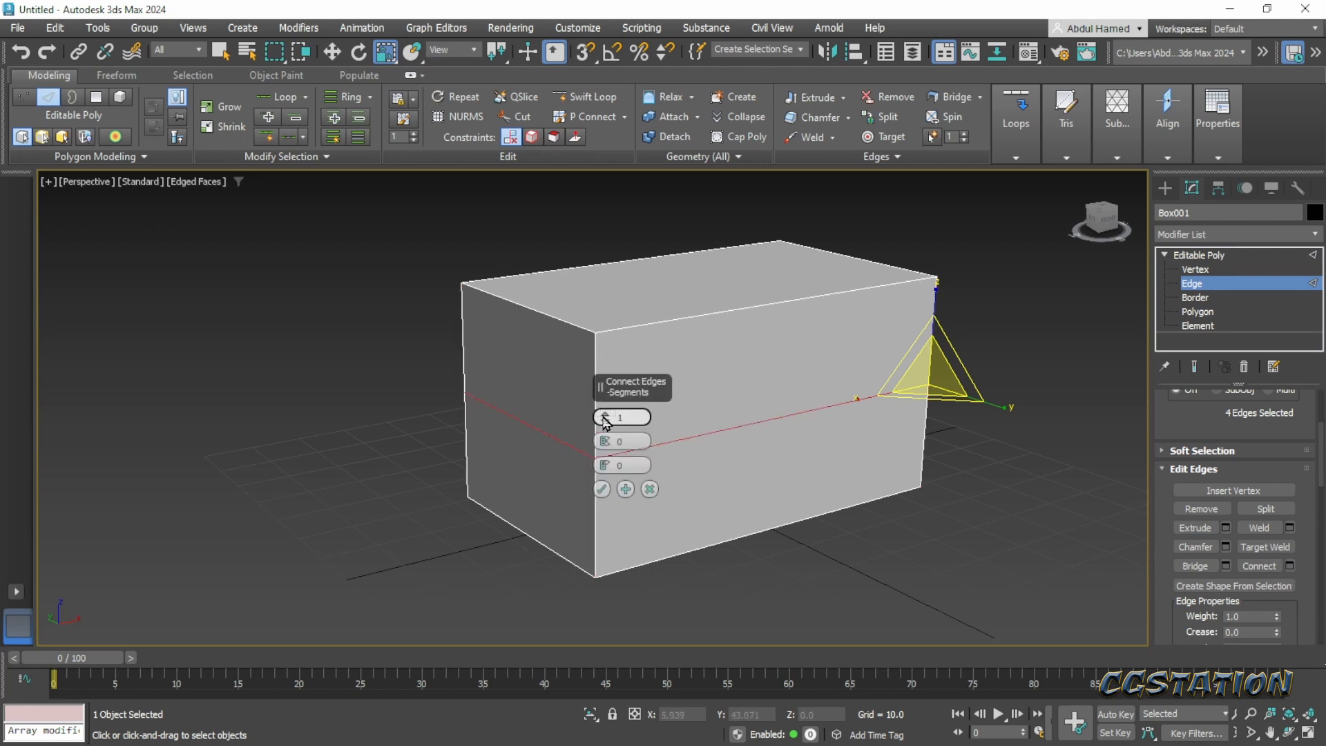
left_click_drag(605, 422, 613, 533)
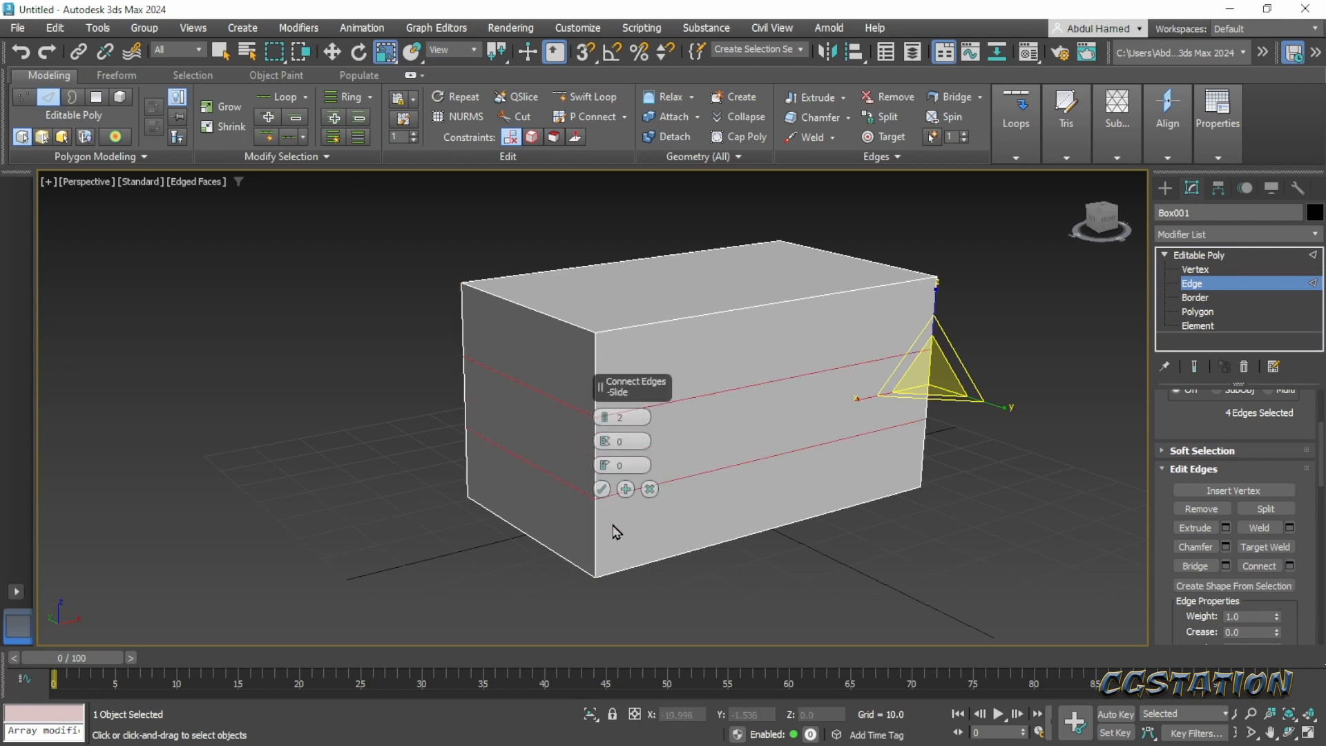
left_click(601, 490)
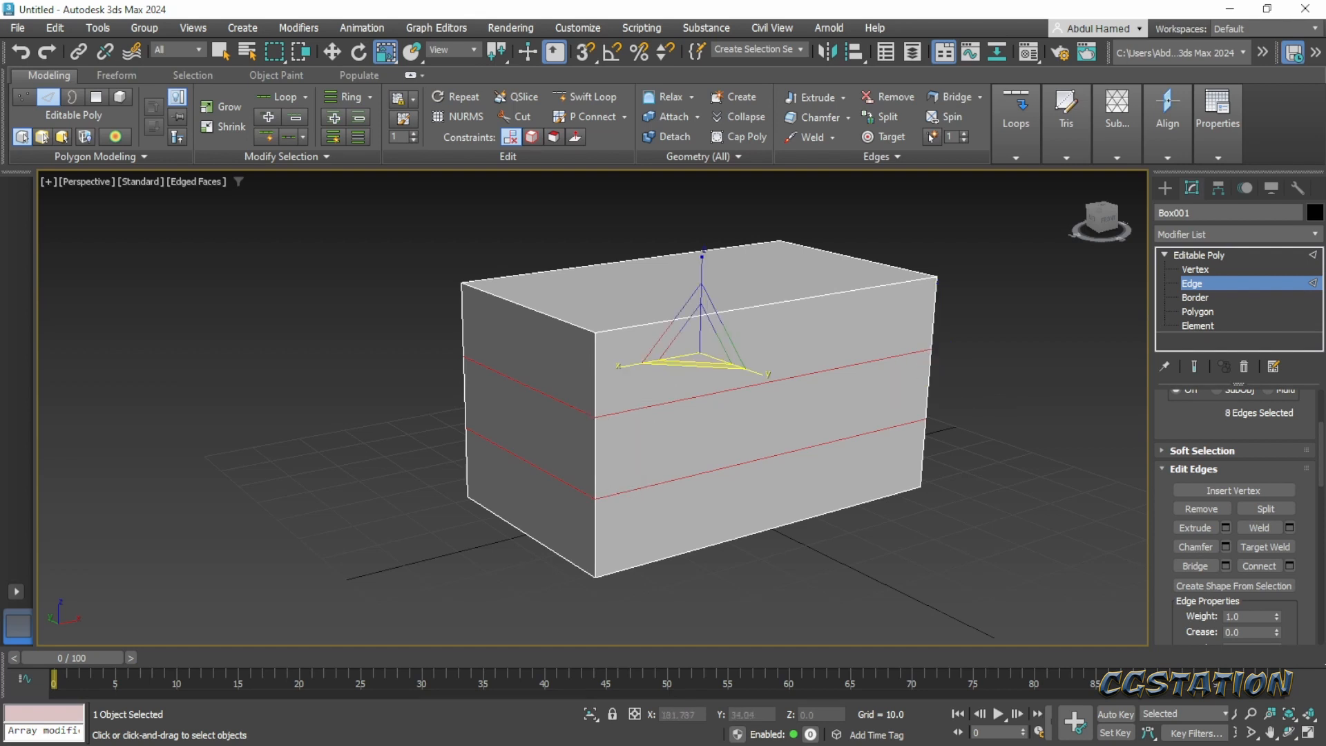
- Set the transform center to Use Selection Center and scale the two edge loops apart vertically toward the box's top and bottom
left_click_drag(1325, 96, 474, 35)
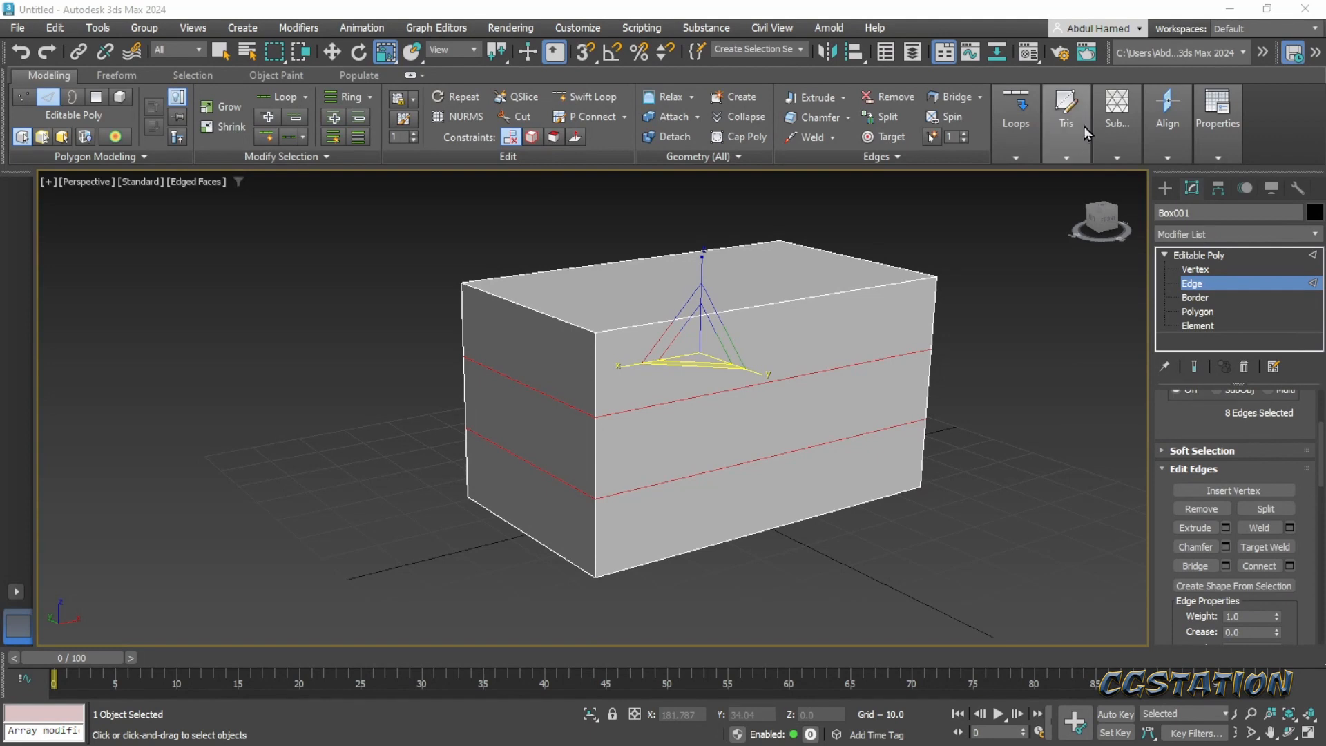
middle_click_drag(701, 264, 677, 287)
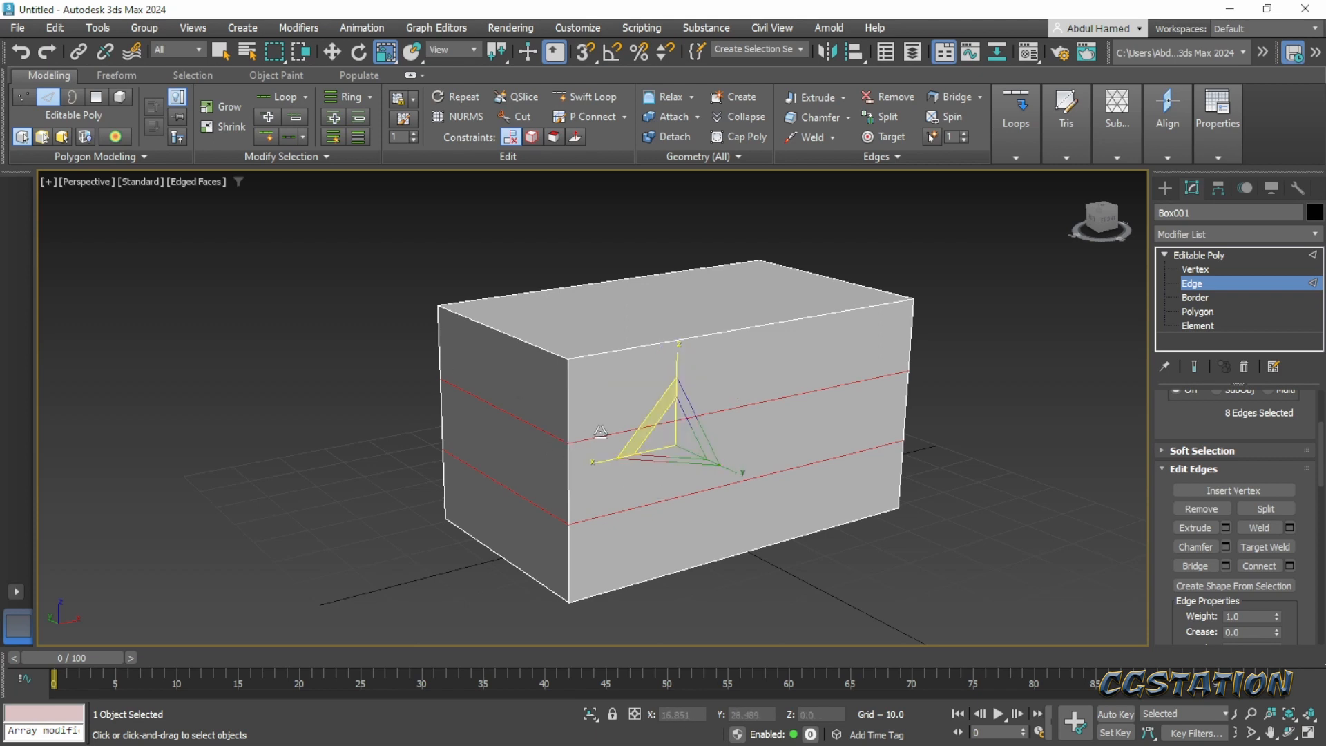
left_click_drag(507, 54, 507, 114)
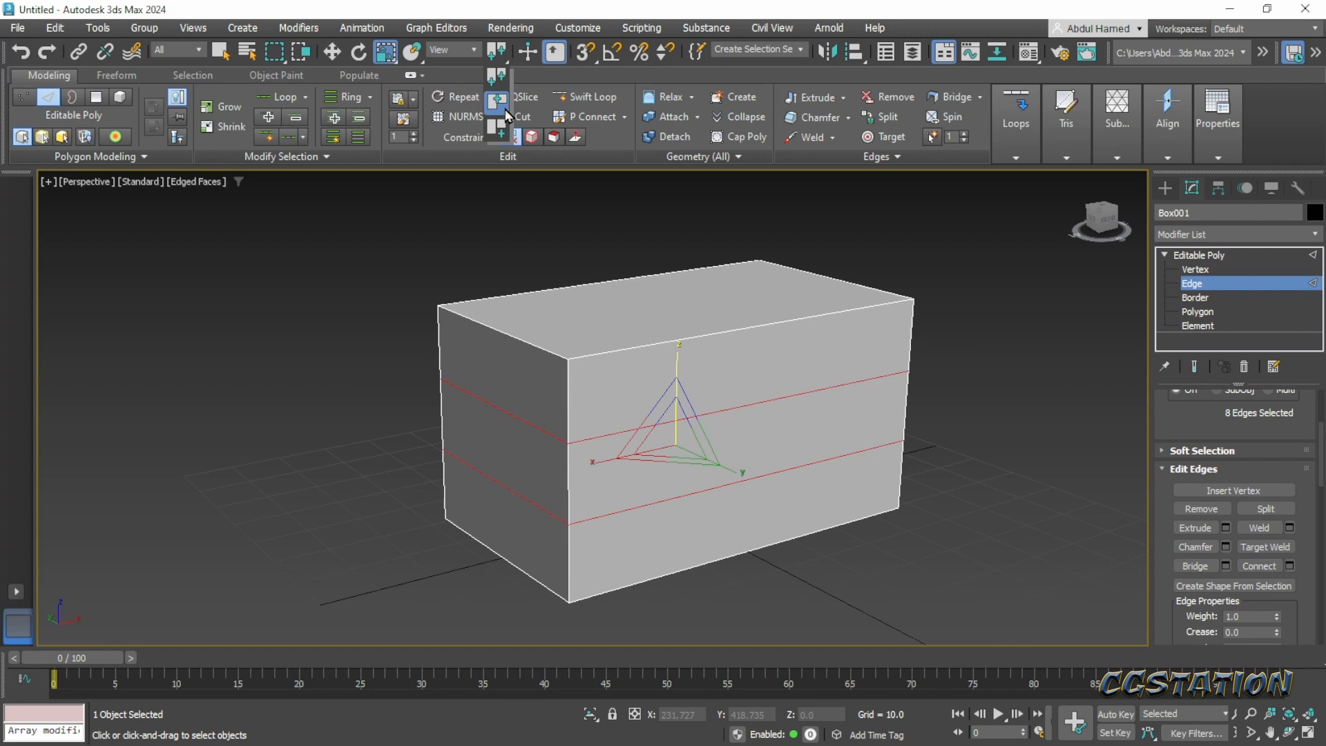
left_click_drag(508, 114, 508, 114)
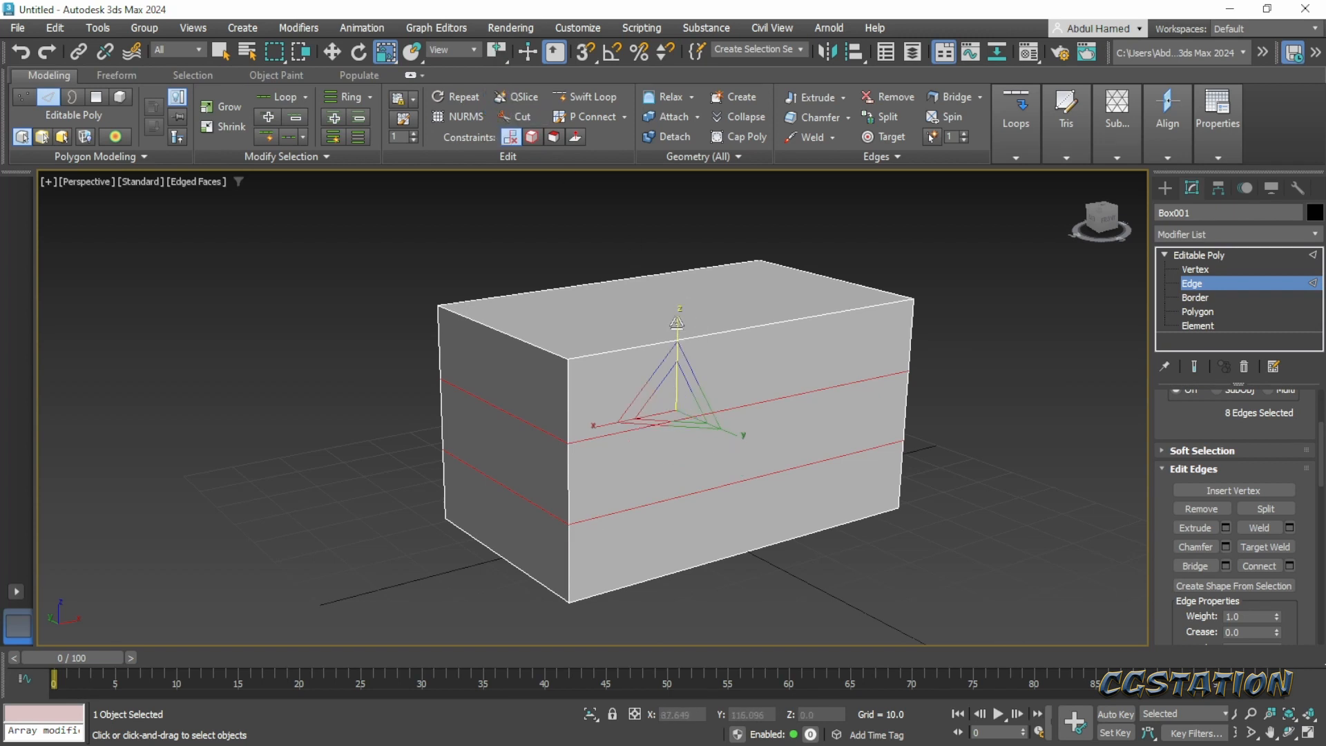
left_click_drag(678, 322, 678, 266)
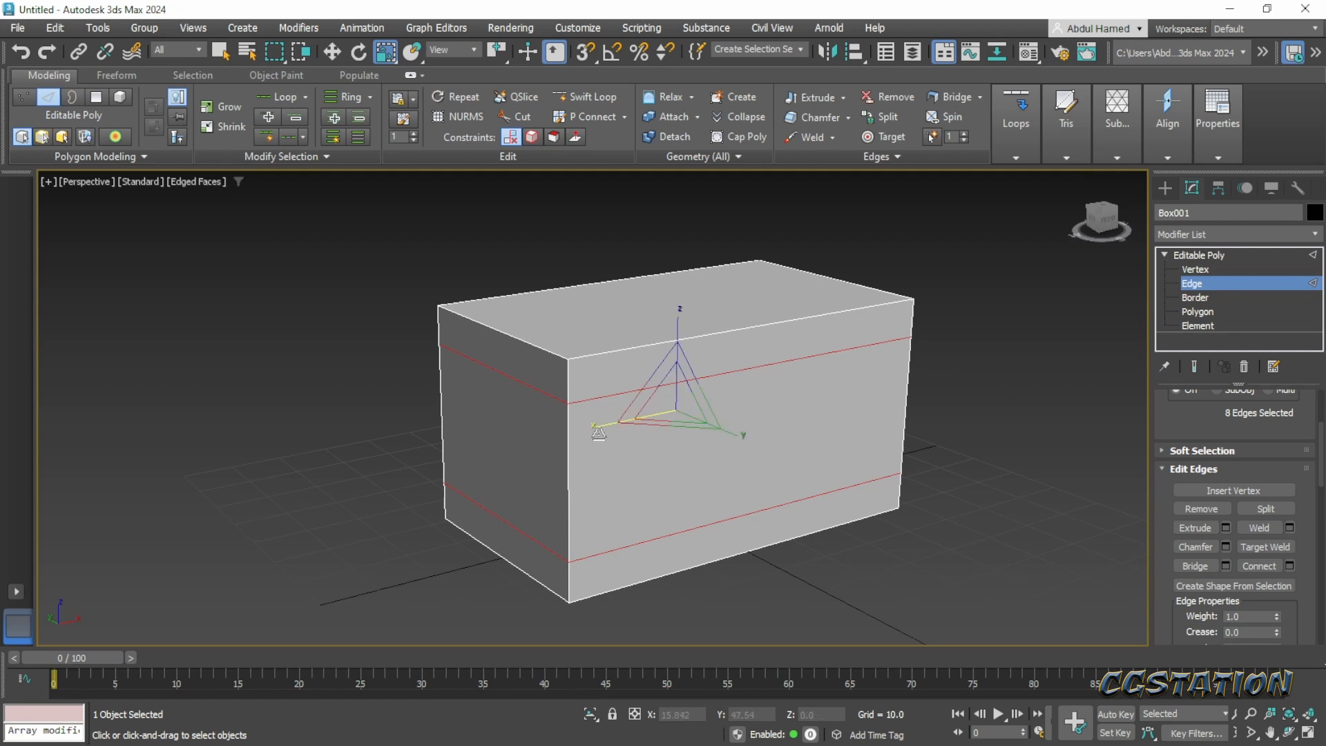
- Select the ring of vertical edges in the box's middle band and connect them with 2 segments and a pinch of 46
left_click(576, 451)
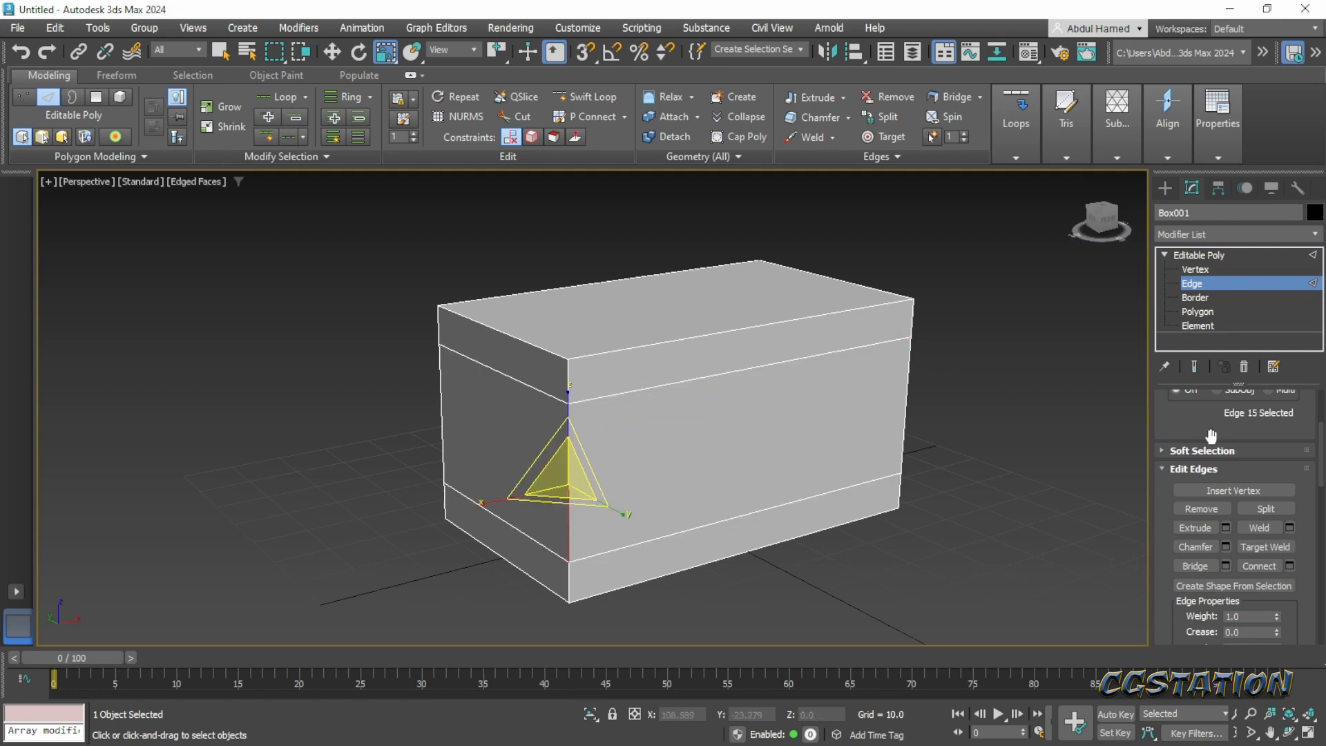
scroll(1211, 435, "up", 3)
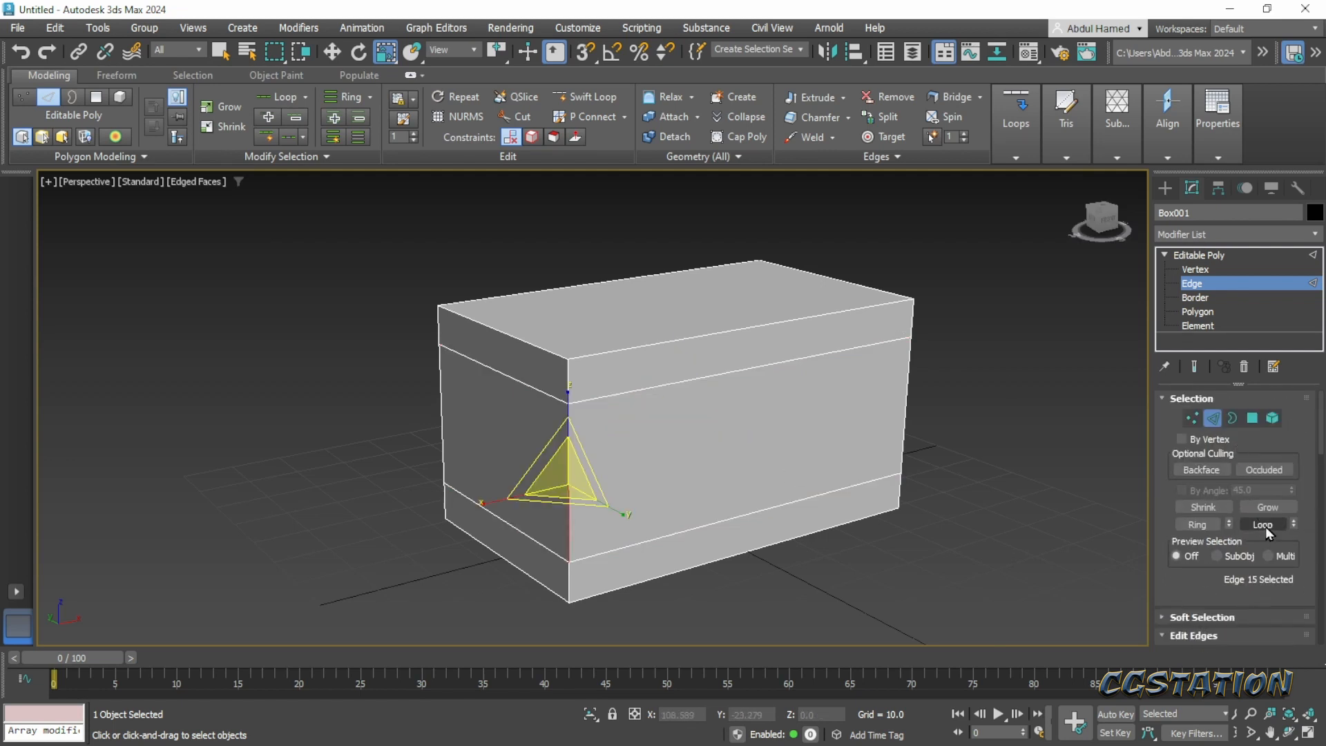
left_click(1199, 524)
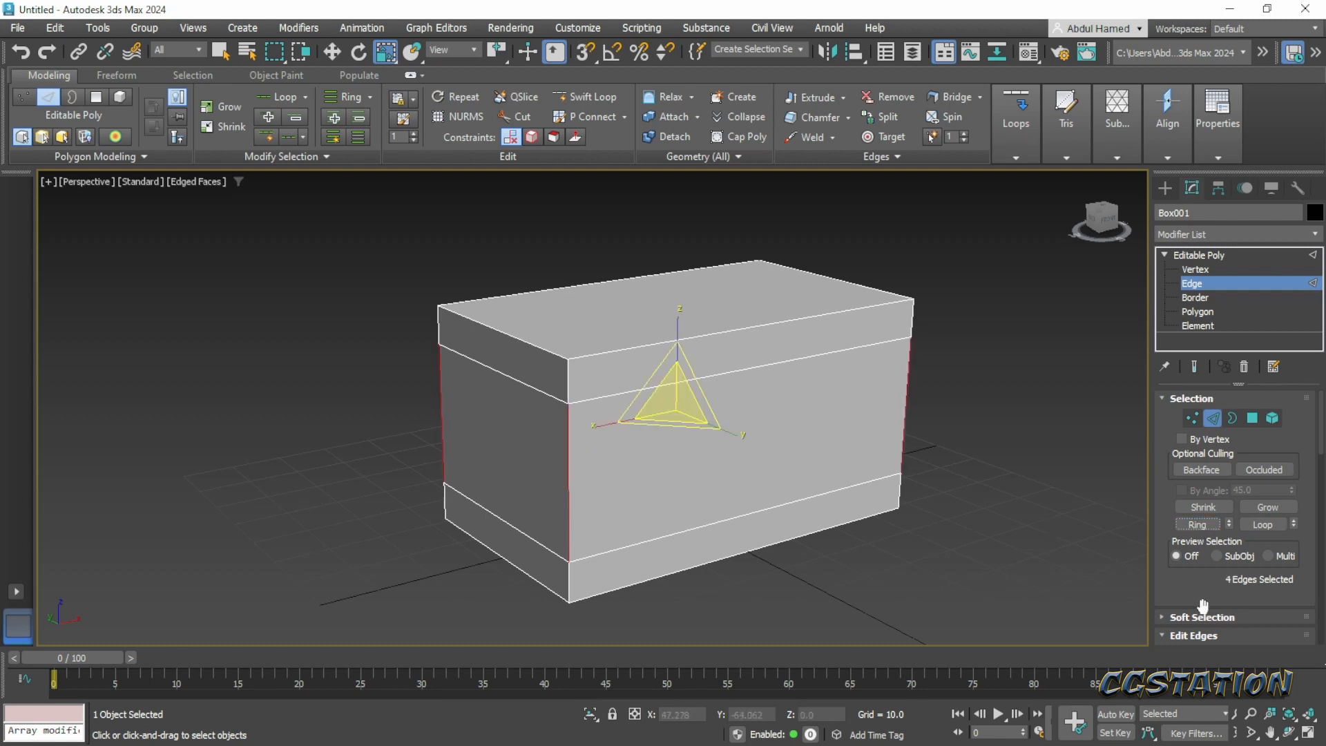
left_click_drag(1216, 581, 1204, 388)
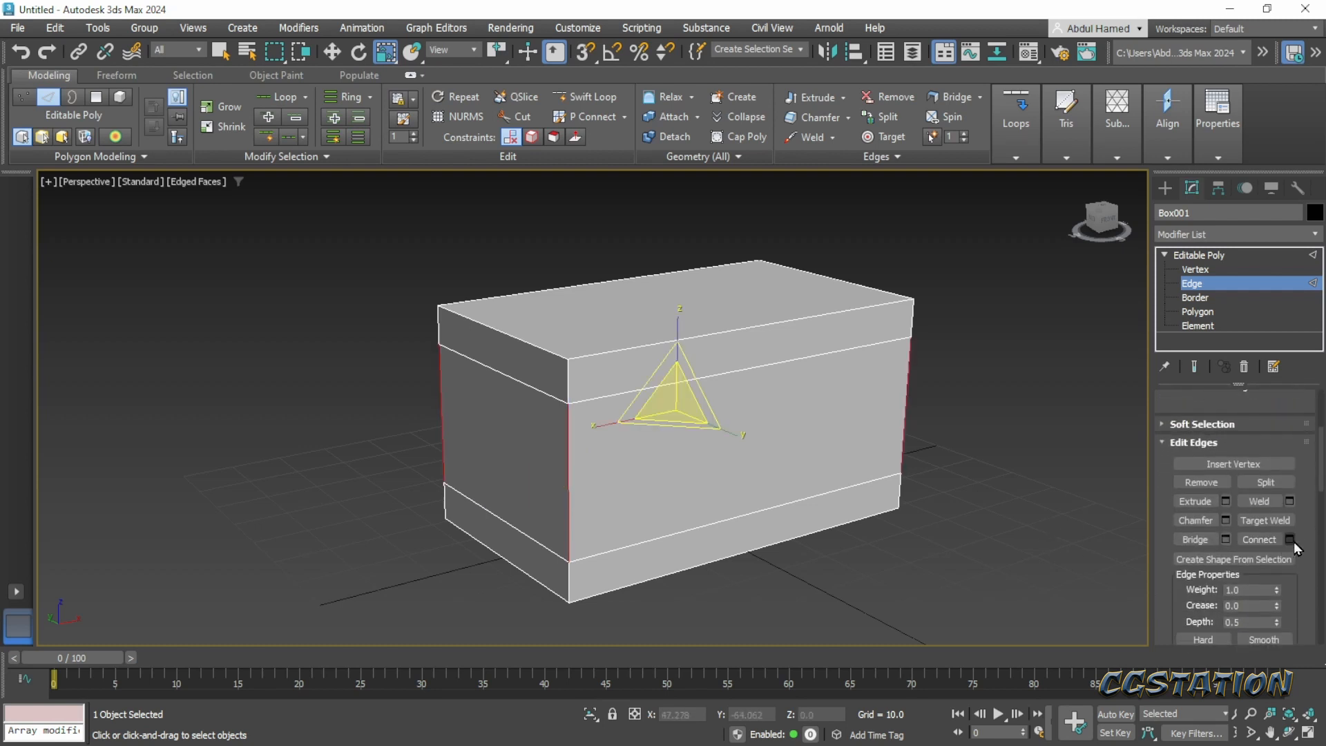
left_click(1289, 539)
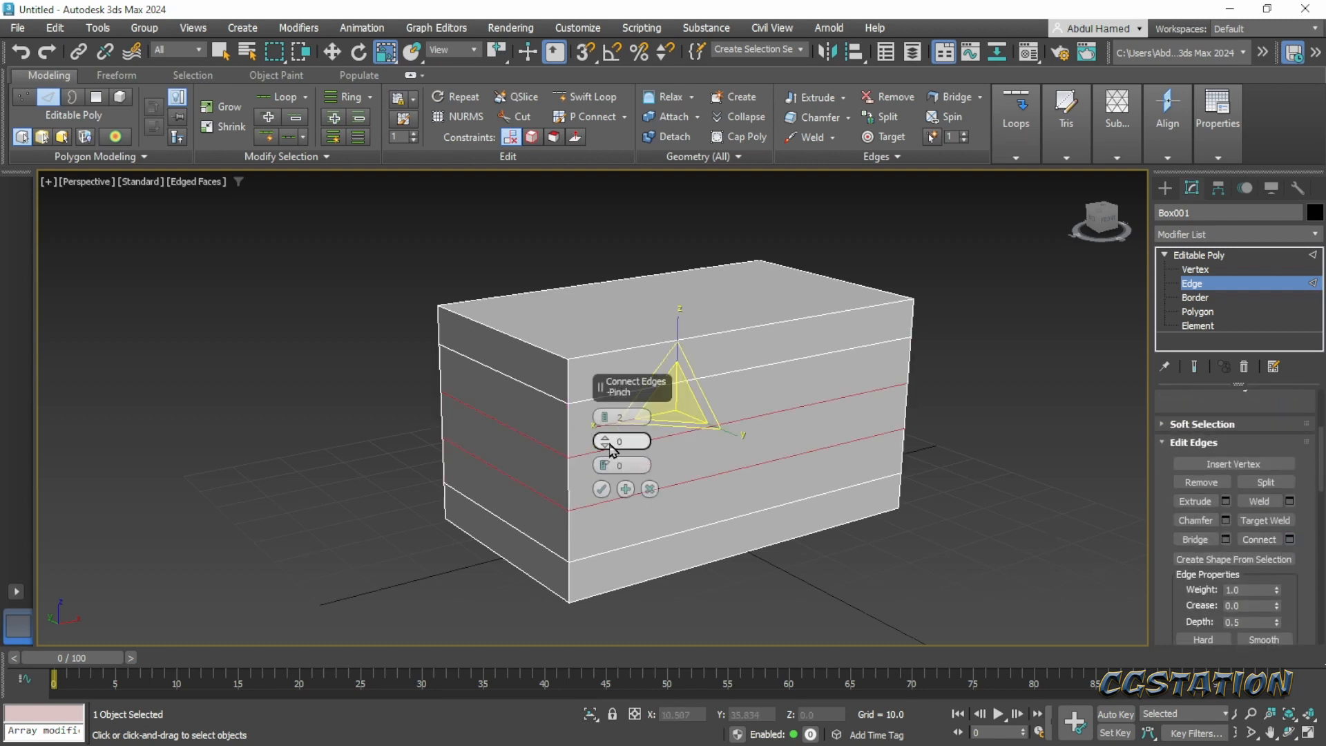
left_click_drag(606, 443, 598, 286)
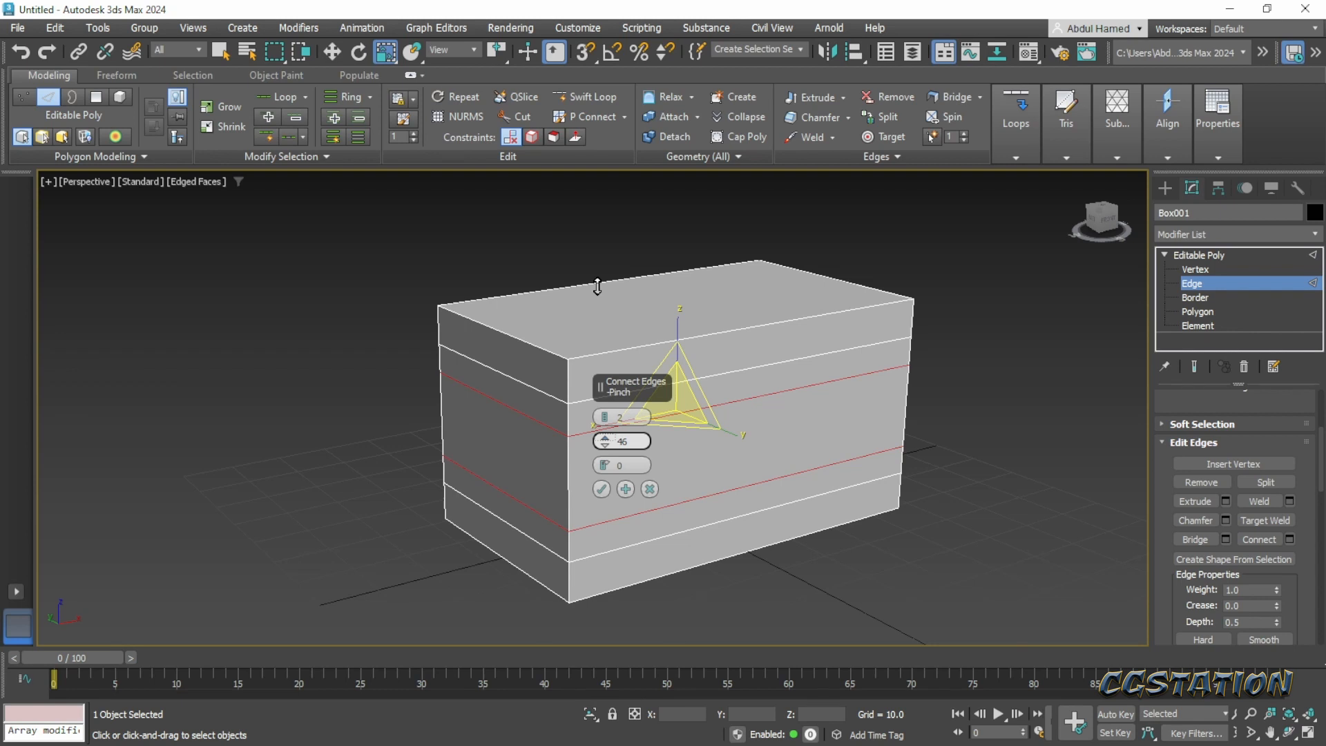
left_click(602, 489)
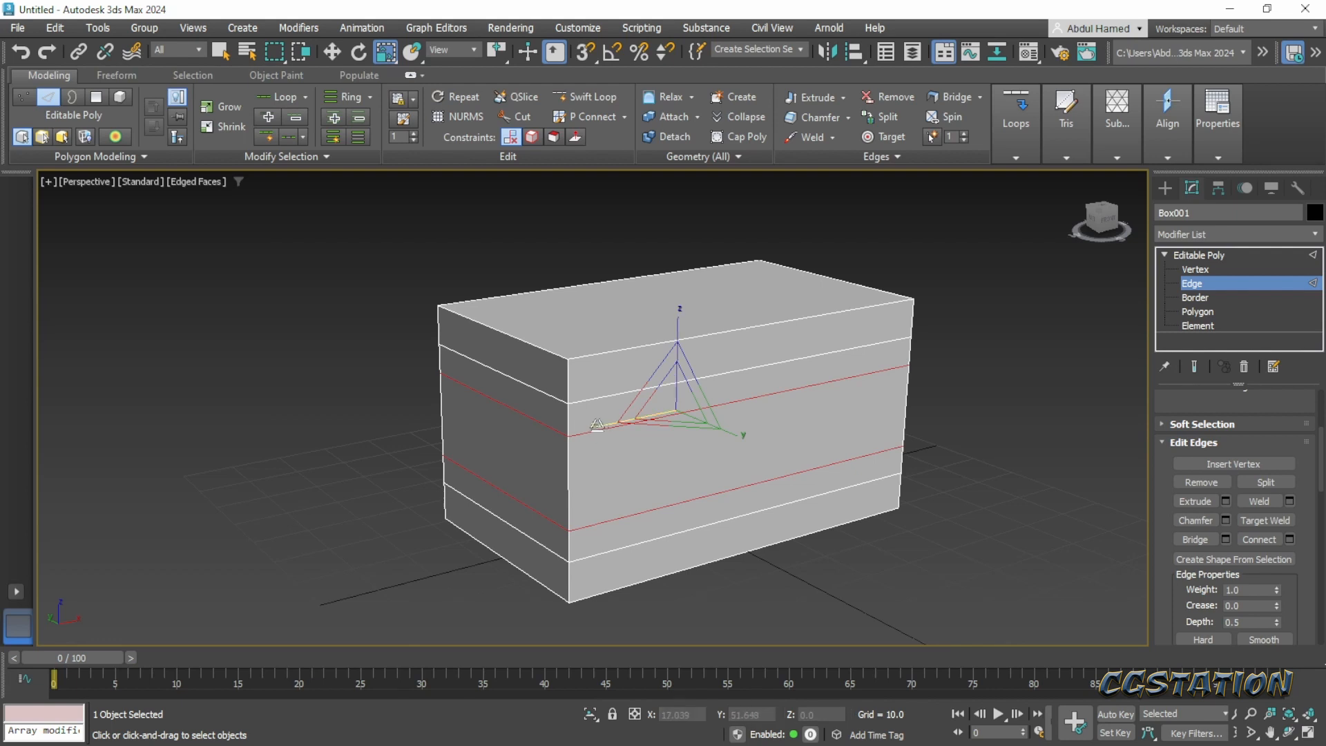
- Scale the two new edge loops inward along X to narrow the chest's middle at both ends, and clear the edge selection
left_click_drag(600, 424, 601, 424)
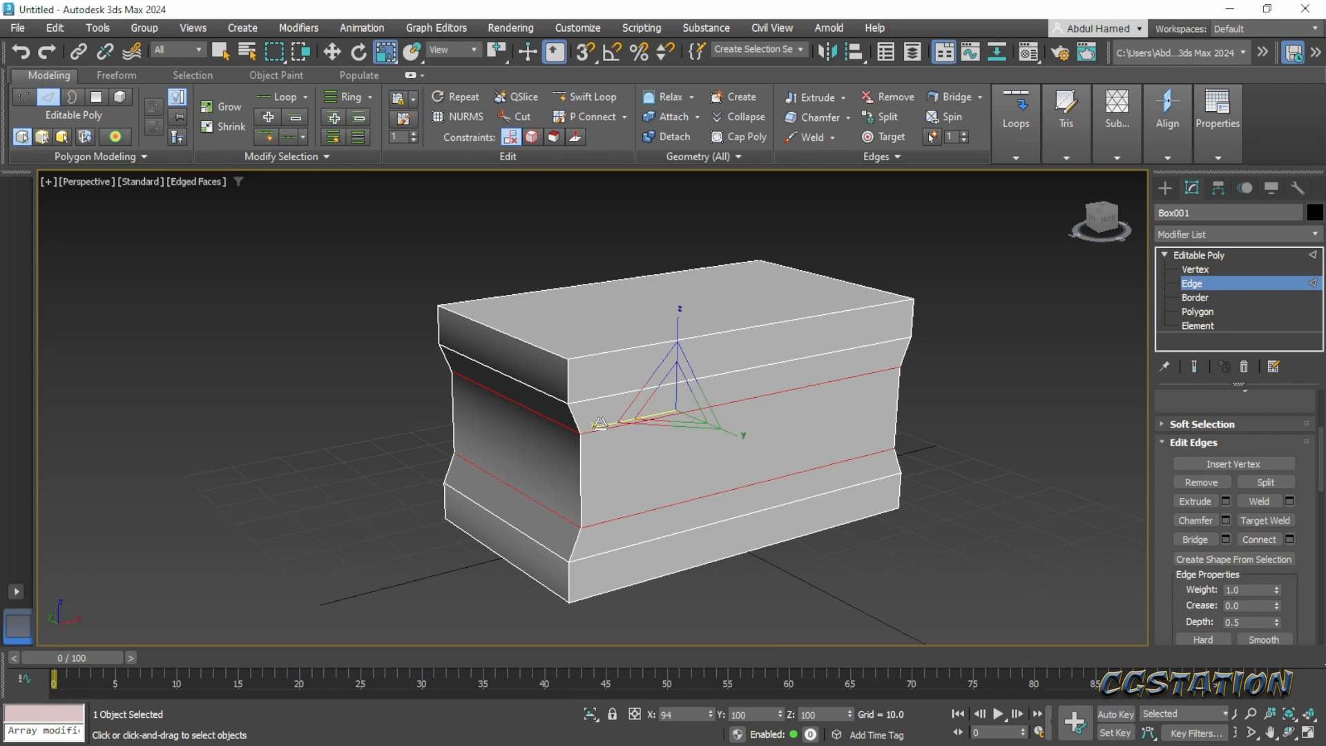
left_click_drag(600, 424, 603, 423)
left_click(843, 567)
middle_click_drag(697, 511, 786, 468, "alt")
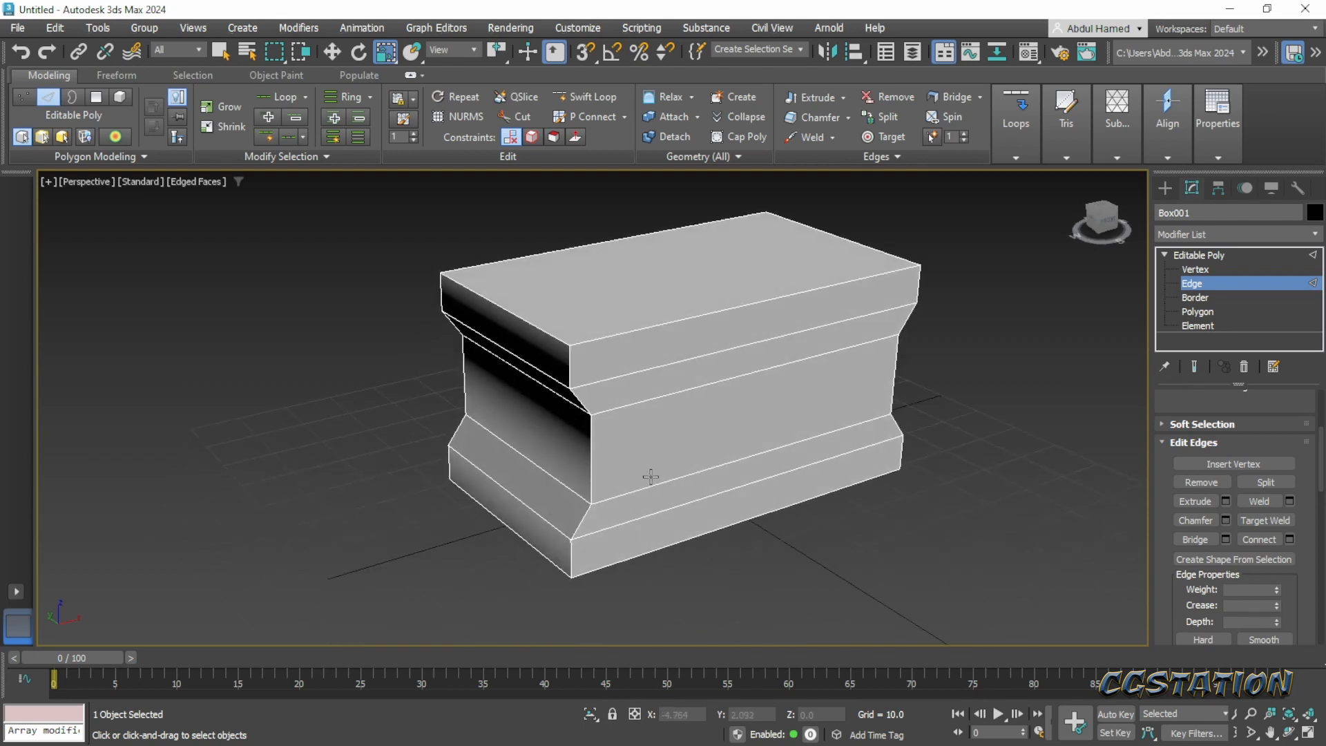
middle_click_drag(649, 480, 610, 438)
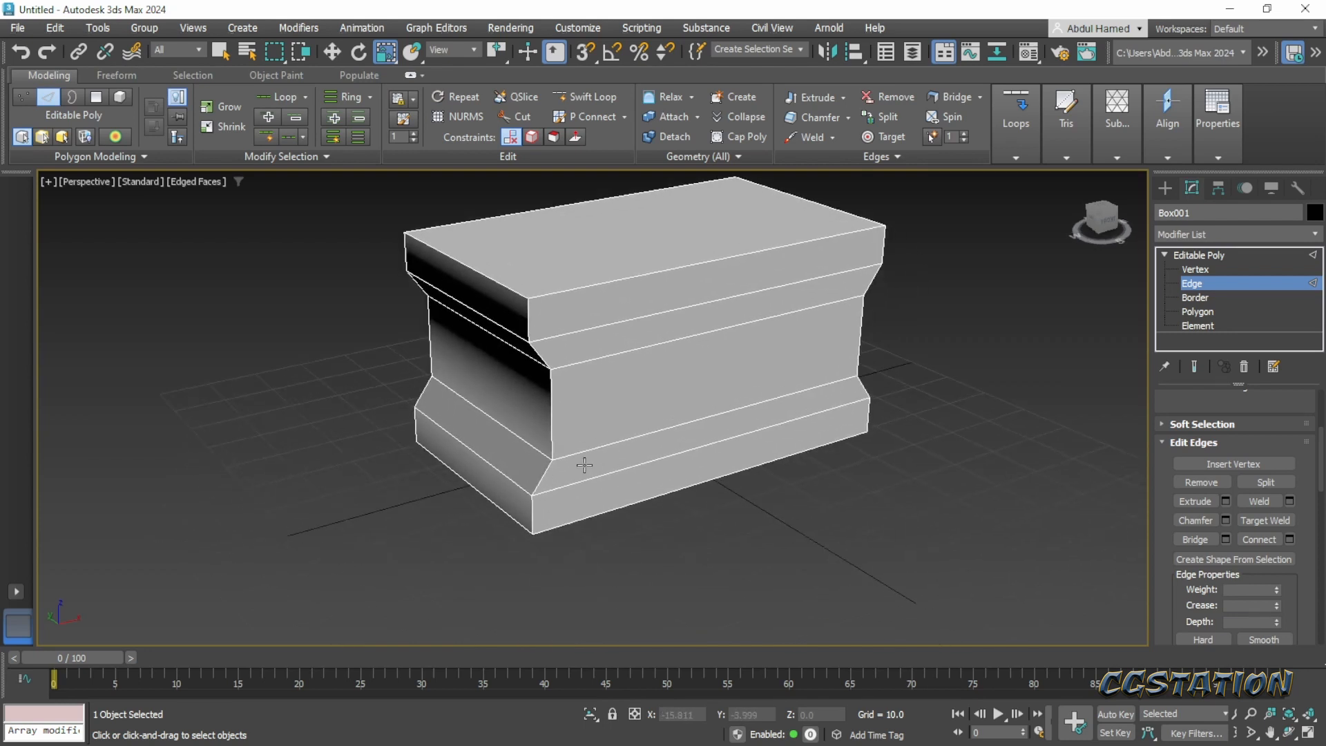
middle_click_drag(723, 492, 963, 469, "alt")
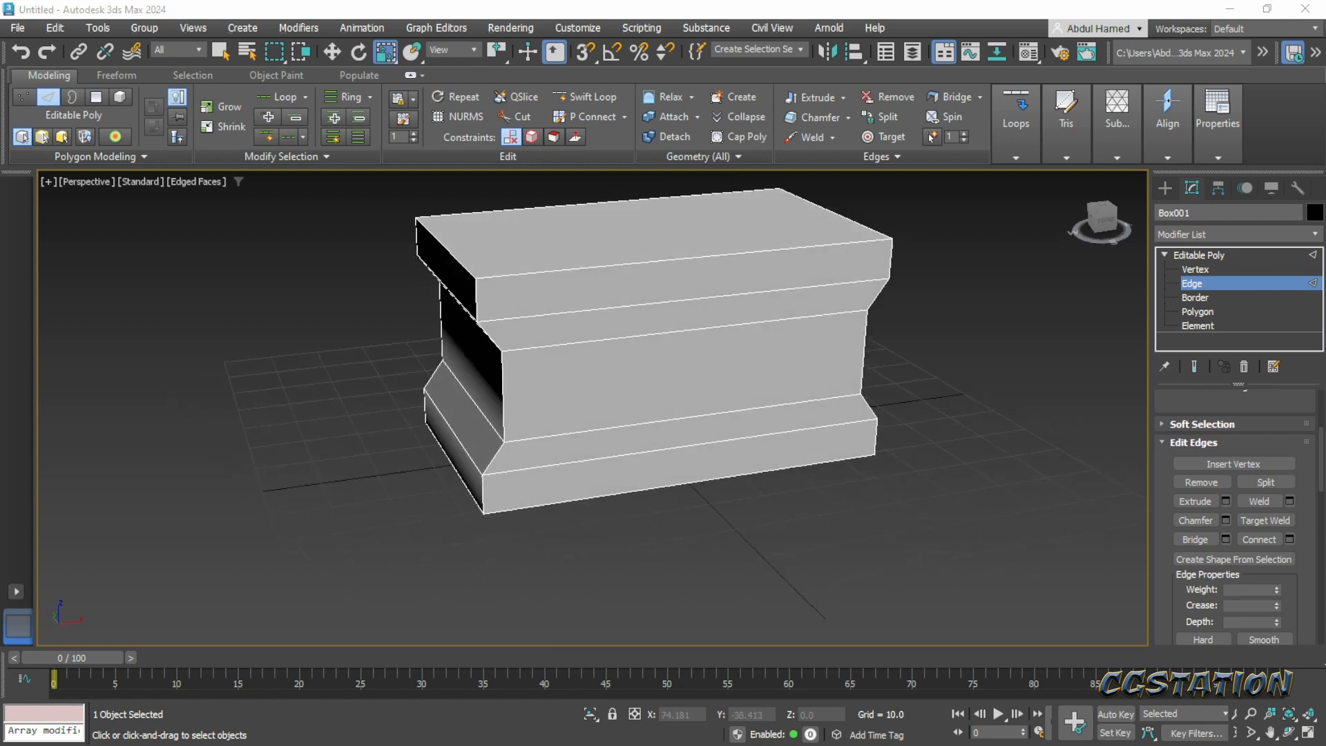
- Switch to the Pinterest concept image and examine the chest's lower front cutout and the lines bounding its middle section
left_click_drag(1325, 124, 589, 48)
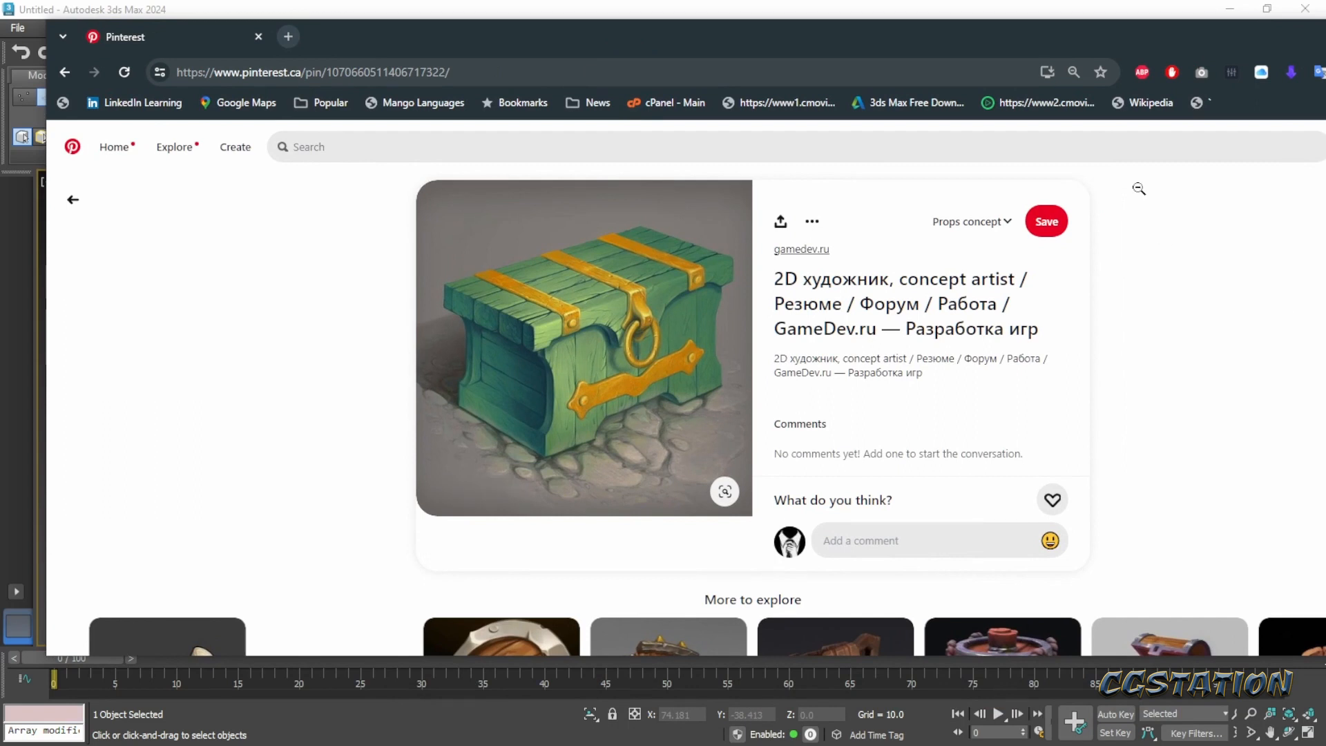
left_click_drag(1062, 51, 1030, 52)
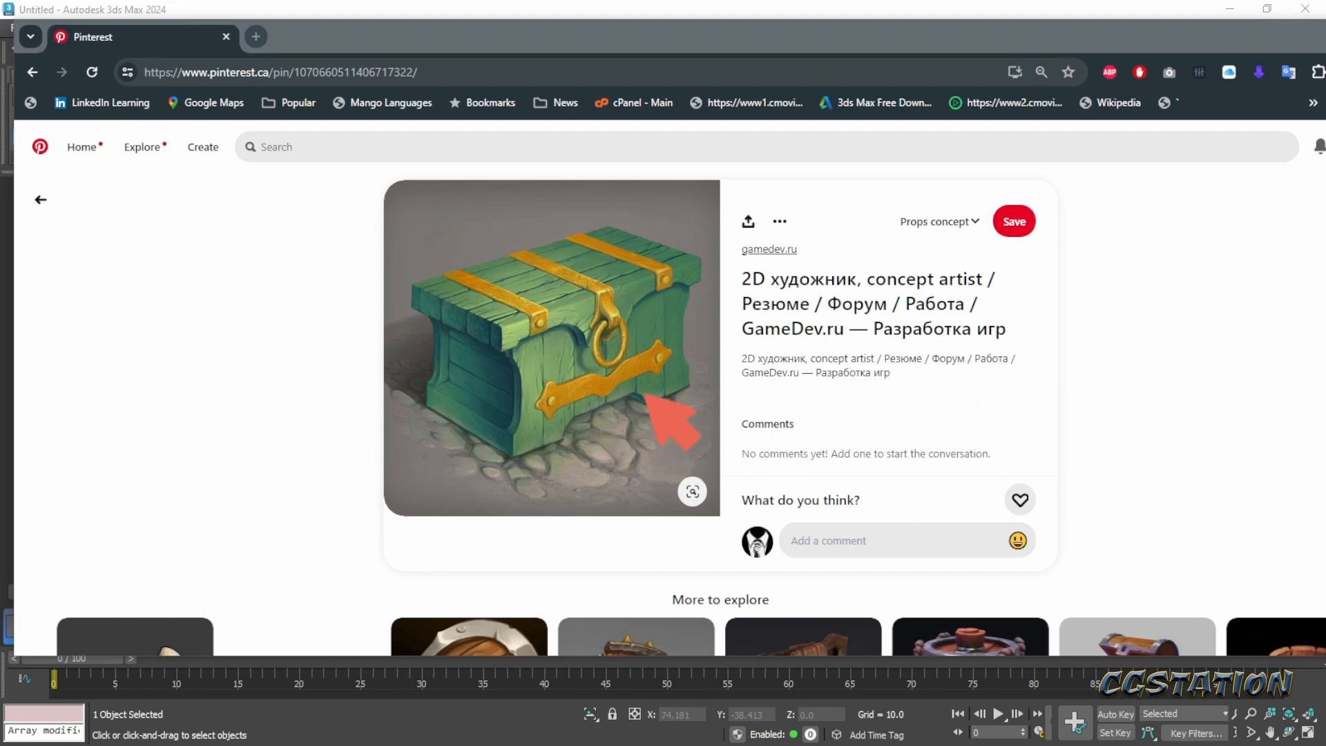
mouse_move(645, 396)
left_mouse_down()
mouse_move(605, 390)
mouse_move(561, 414)
mouse_move(577, 445)
mouse_move(634, 428)
mouse_move(649, 390)
left_mouse_up()
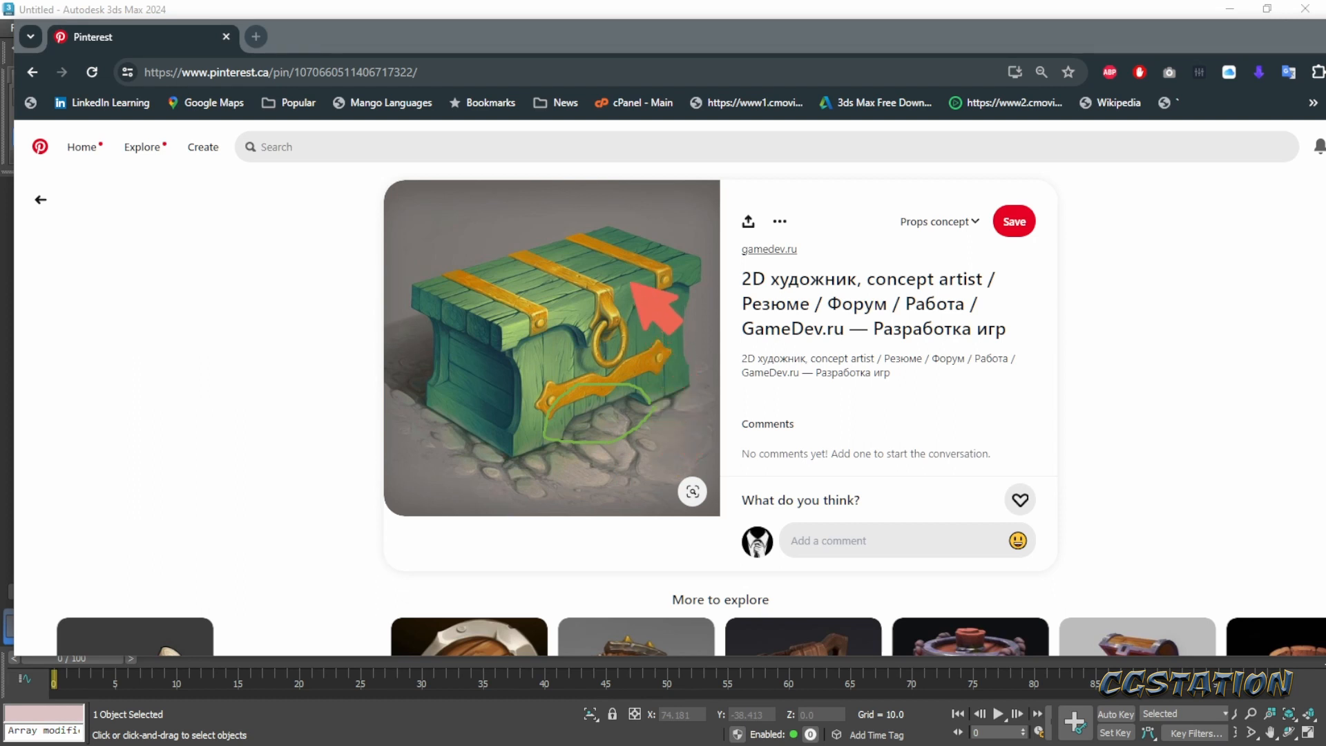
mouse_move(647, 398)
left_mouse_down()
mouse_move(629, 284)
mouse_move(528, 243)
left_mouse_up()
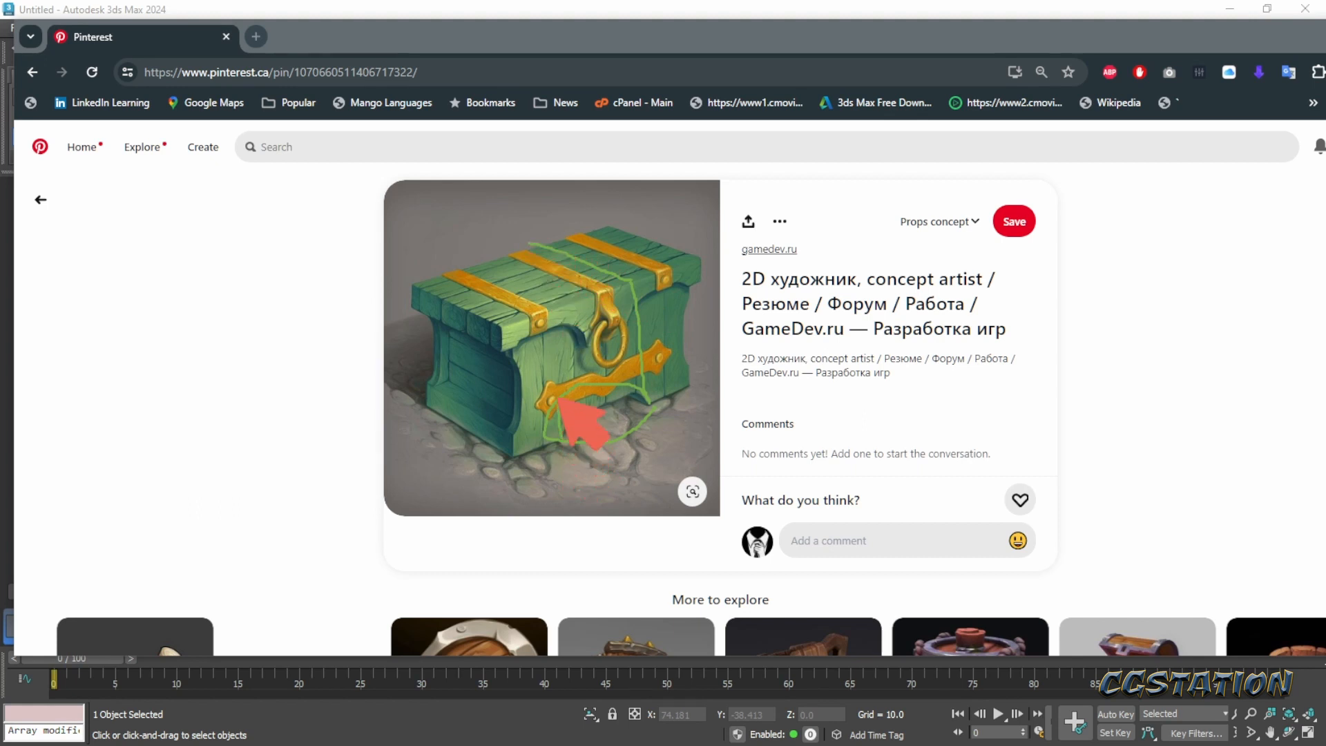
left_click_drag(543, 306, 470, 267)
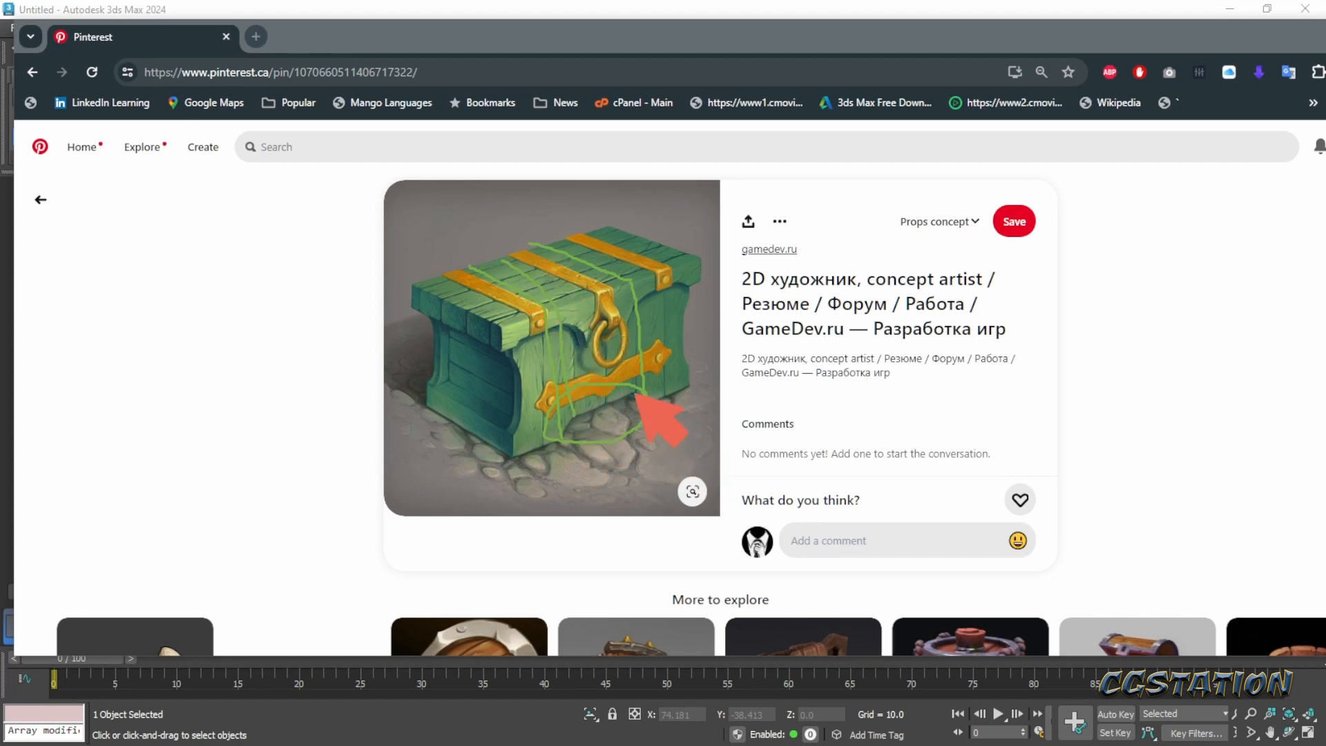
mouse_move(634, 394)
left_mouse_down()
mouse_move(617, 283)
mouse_move(522, 240)
left_mouse_up()
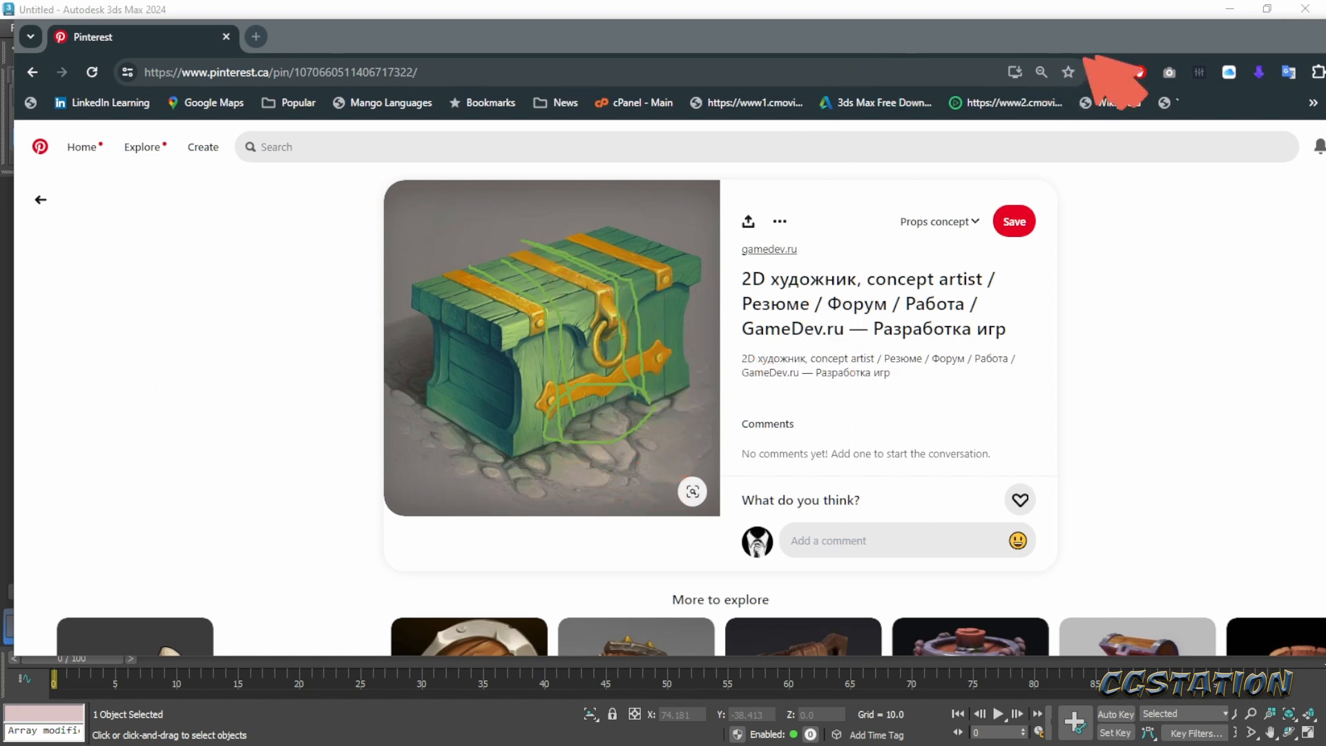
left_click_drag(1133, 38, 929, 36)
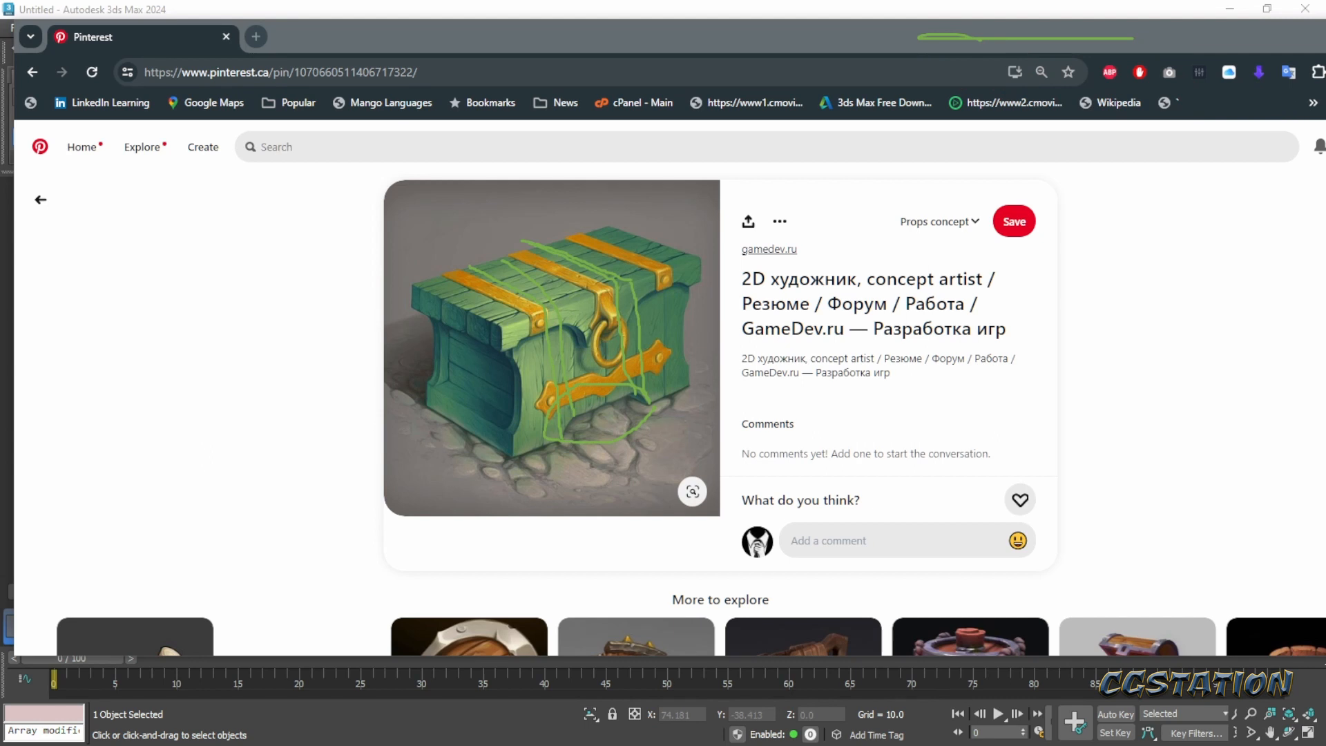
key("Escape")
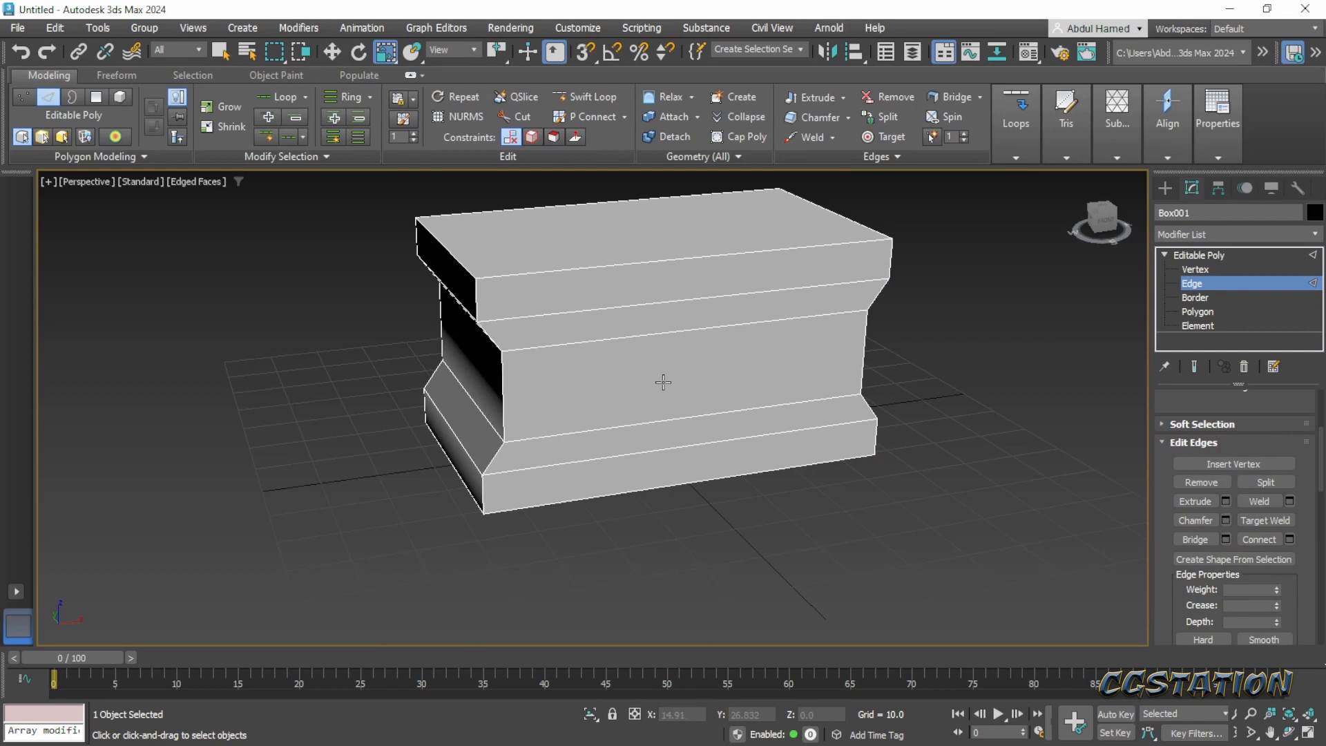
- Select the ring of the chest's lengthwise edges and connect them with 2 segments and a pinch of -17
middle_click_drag(663, 382, 680, 393, "alt")
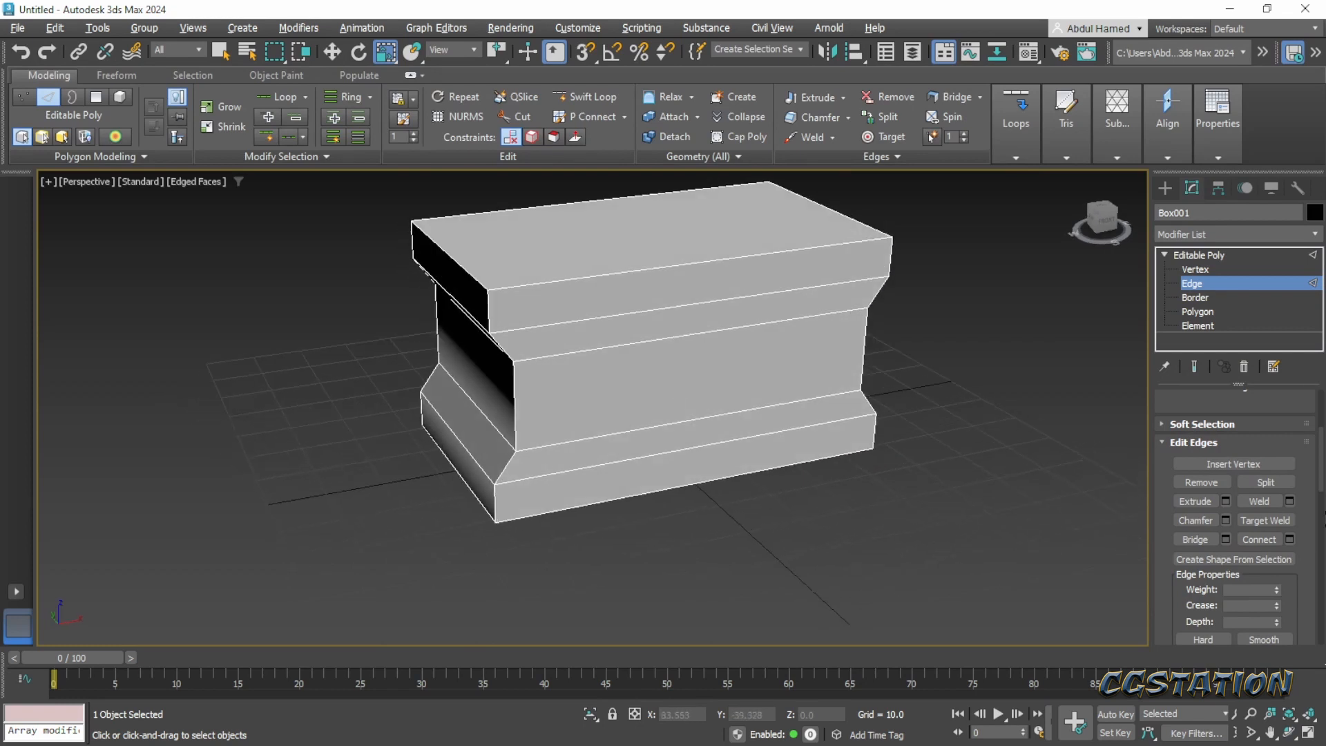
left_click(694, 264)
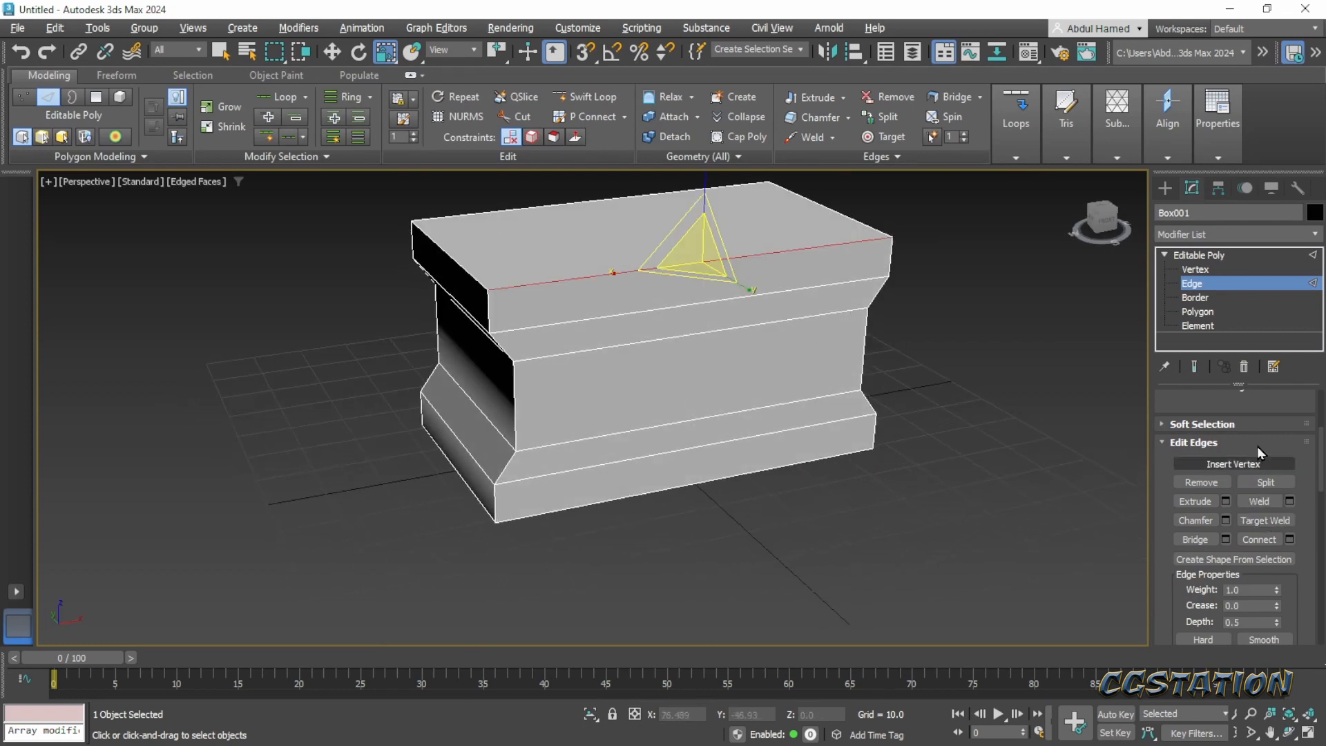
left_click_drag(1255, 409, 1241, 698)
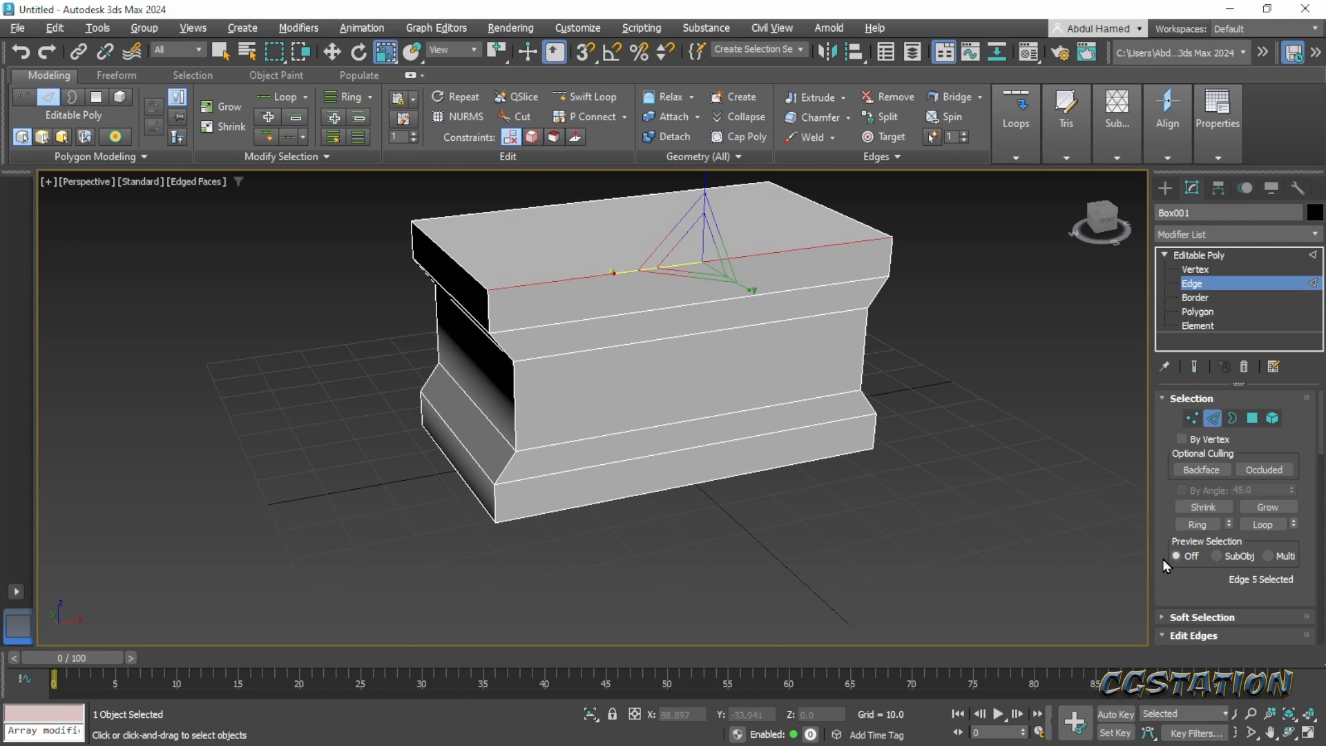
left_click(1197, 525)
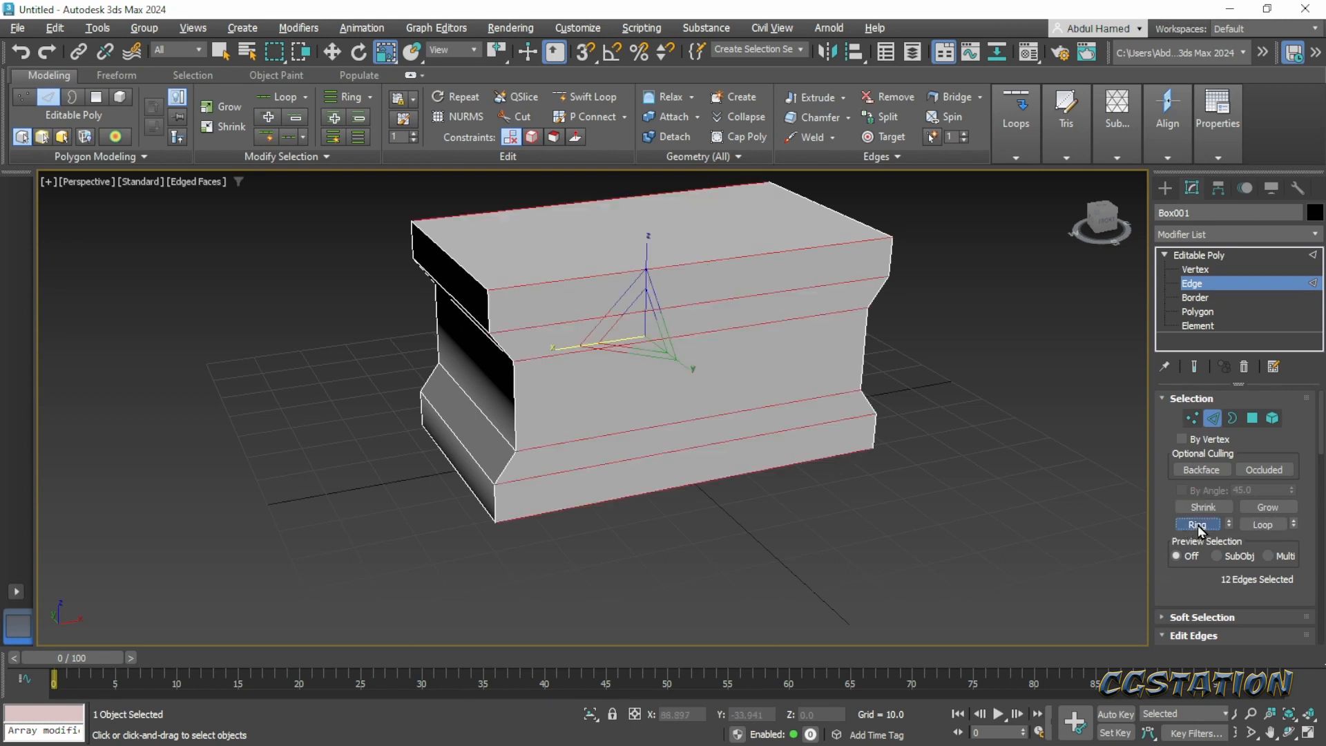
scroll(1236, 558, "down", 5)
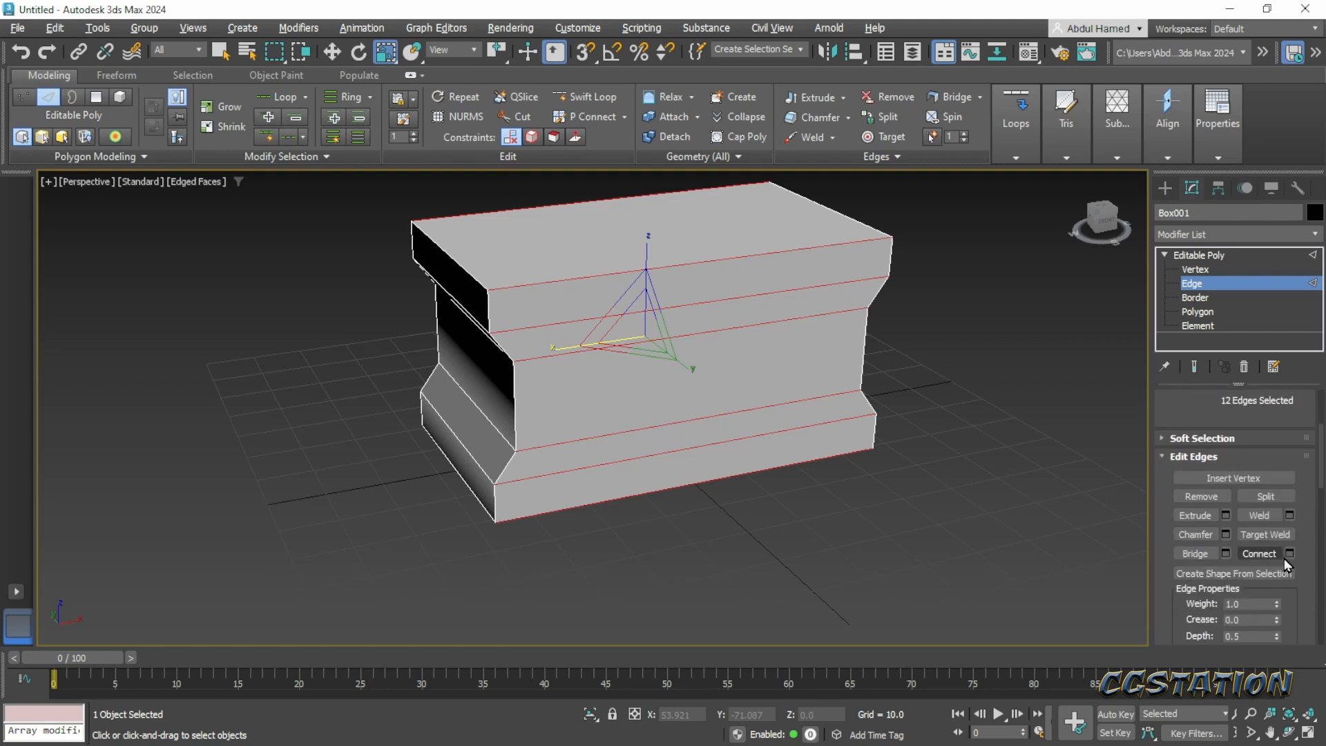
left_click(1290, 553)
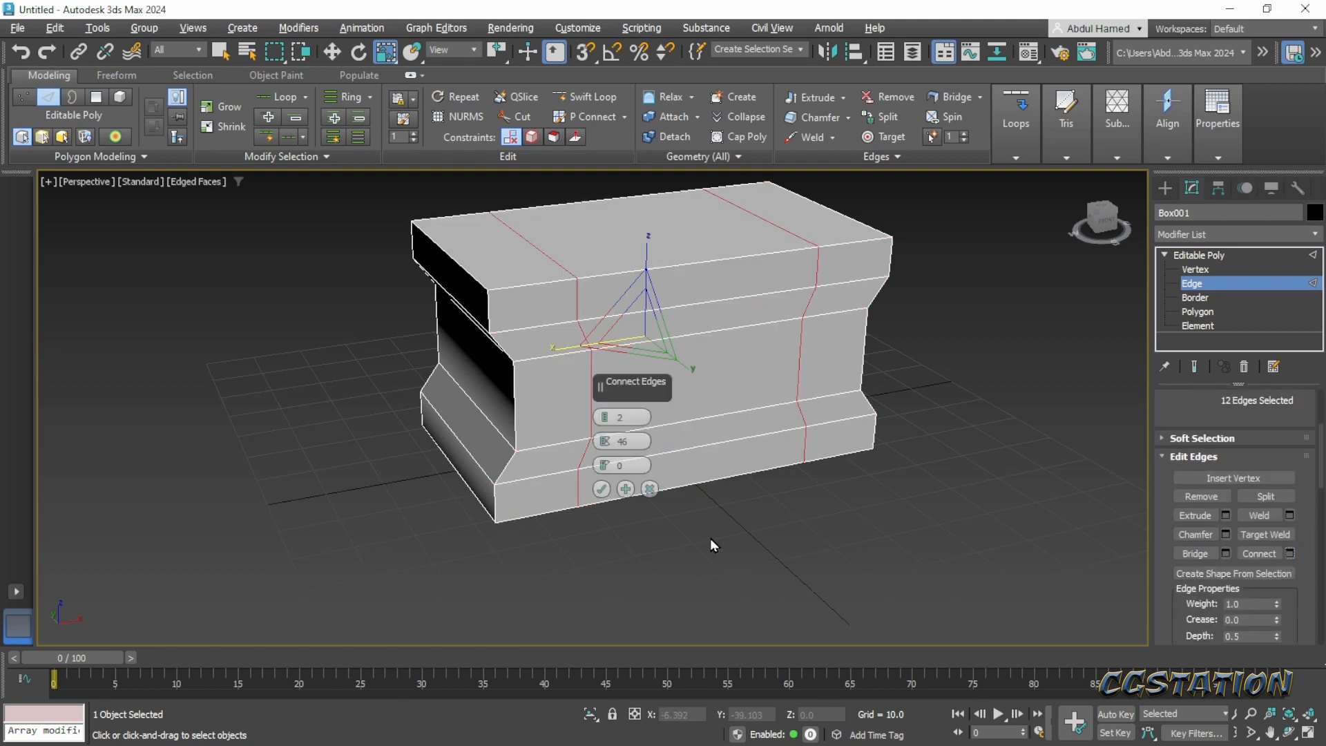
left_click(604, 418)
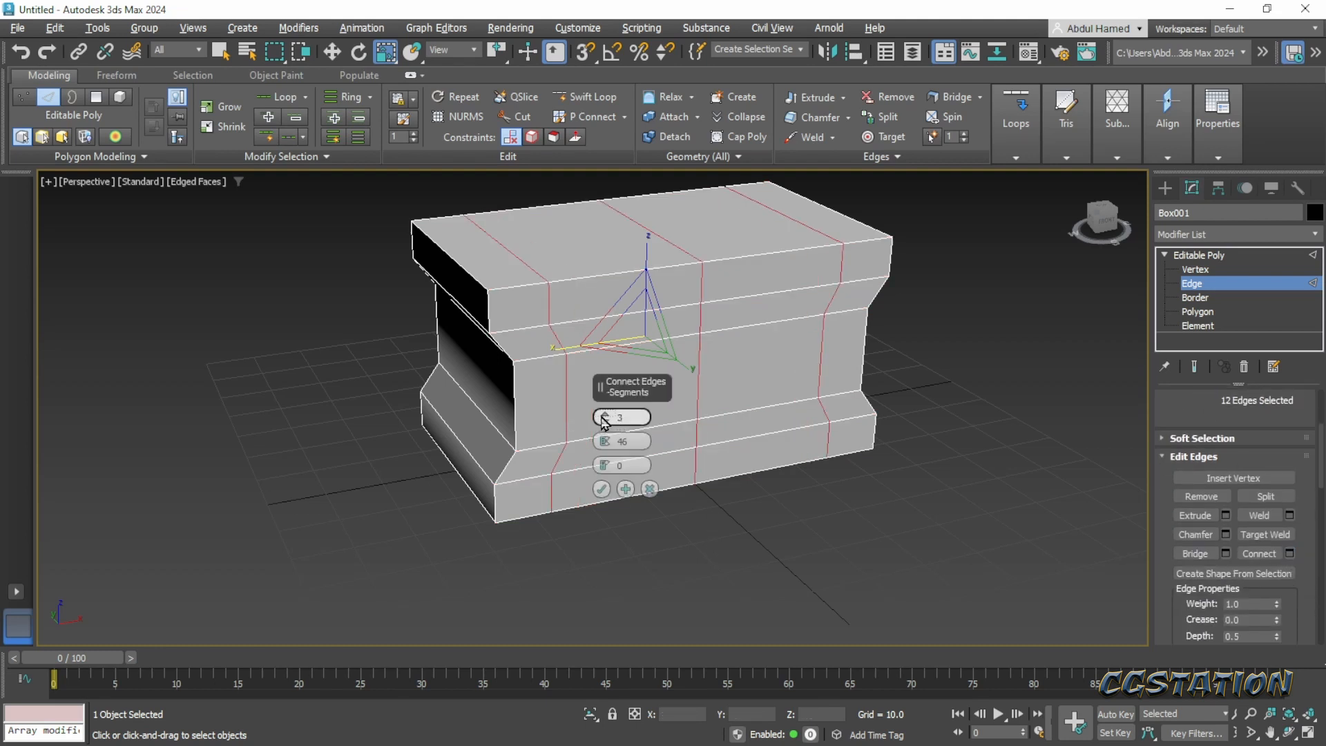
left_click(604, 418)
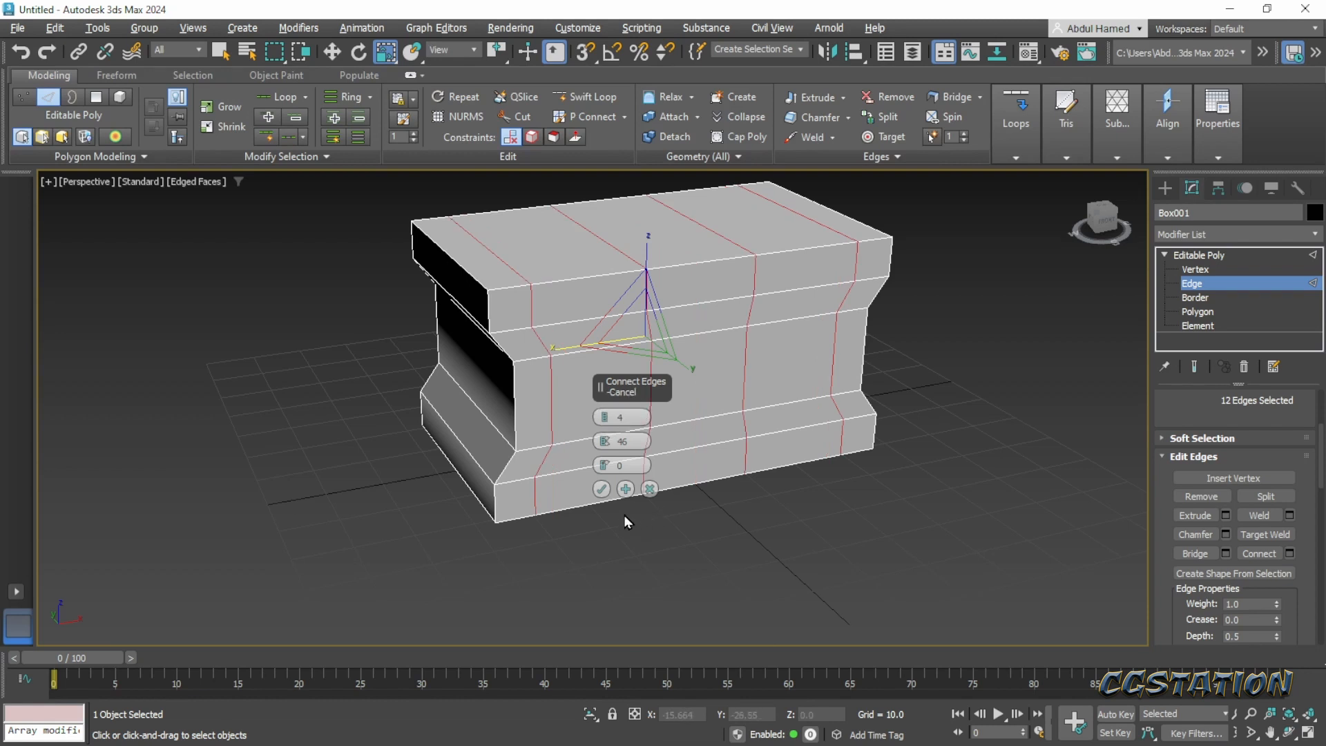
left_click_drag(603, 450, 642, 724)
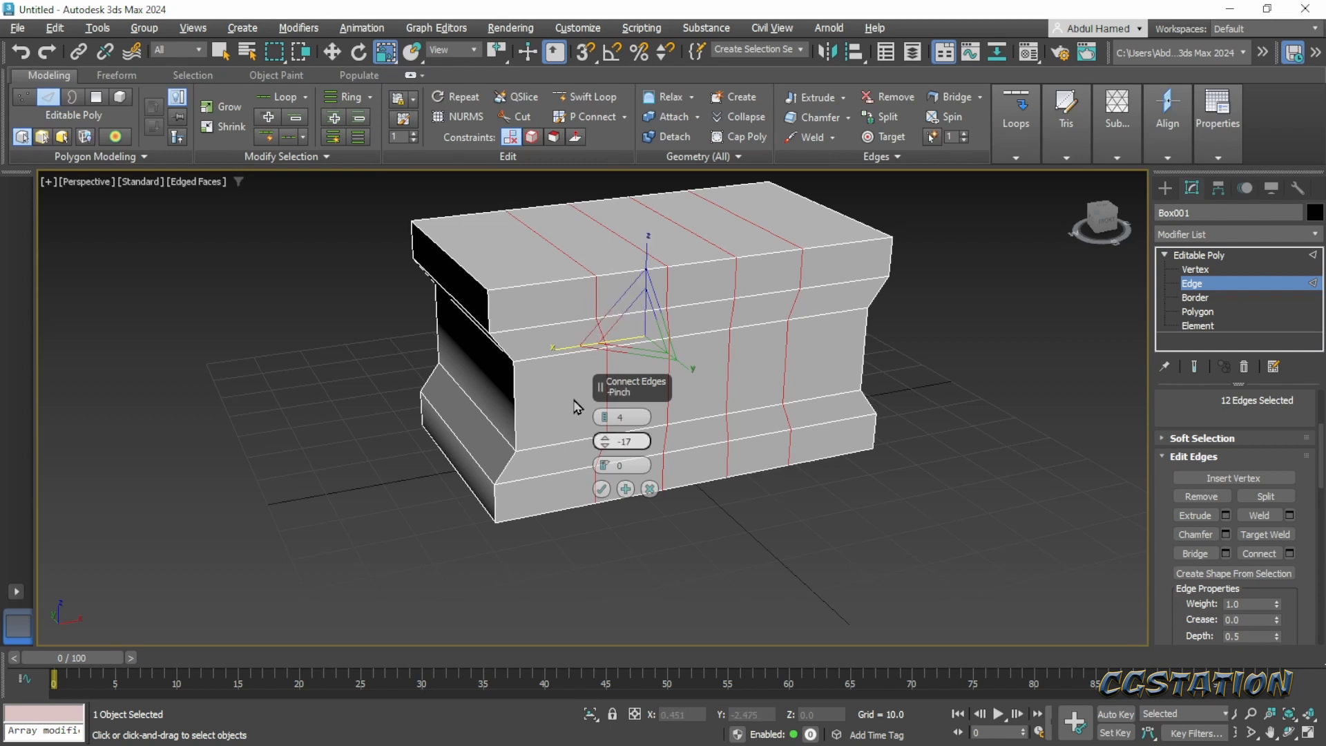
middle_click_drag(699, 498, 791, 548)
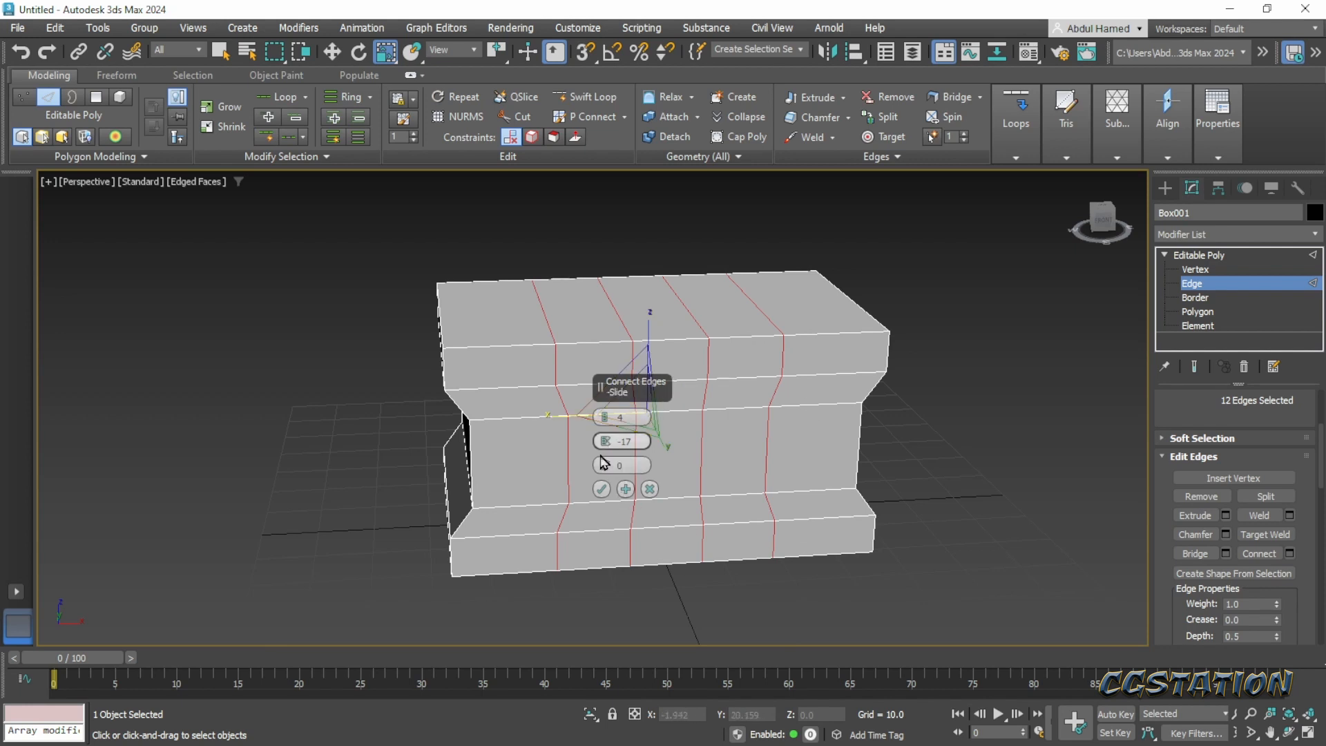
left_click(605, 421)
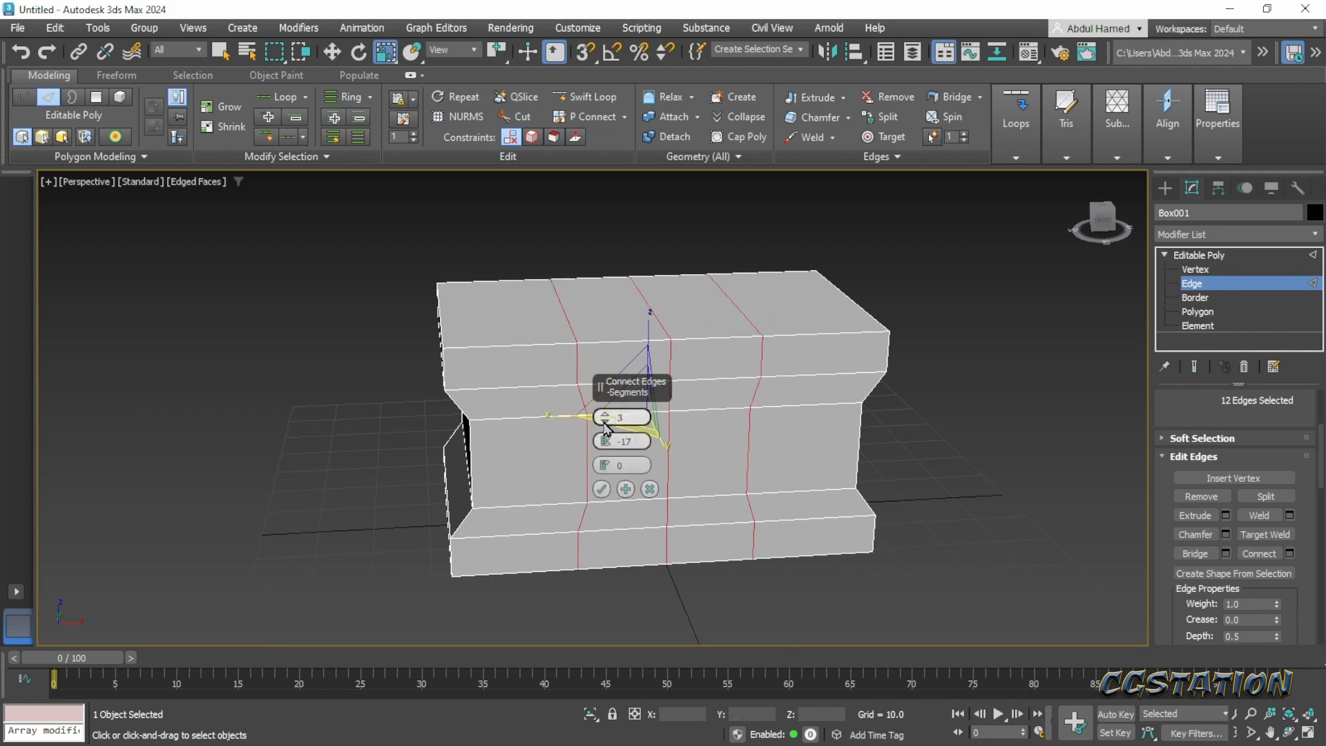
left_click(605, 422)
left_click(605, 422)
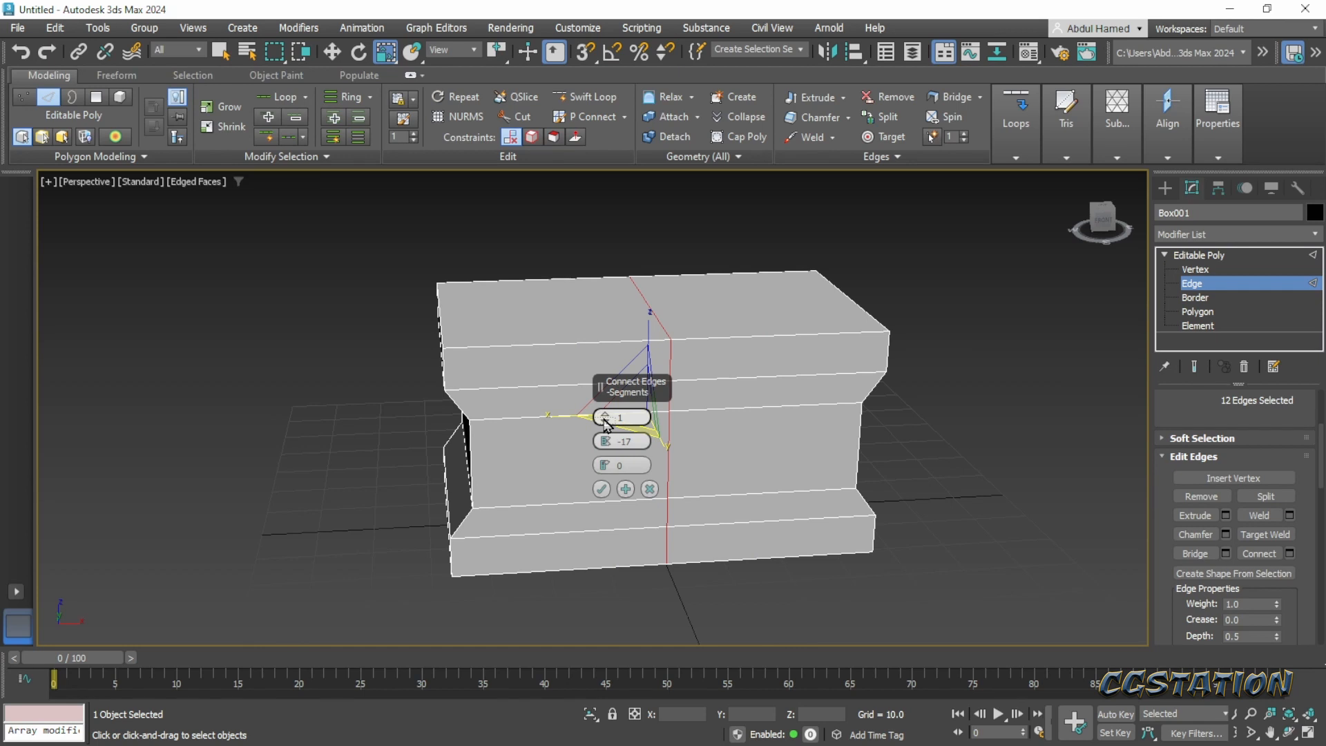
left_click(606, 416)
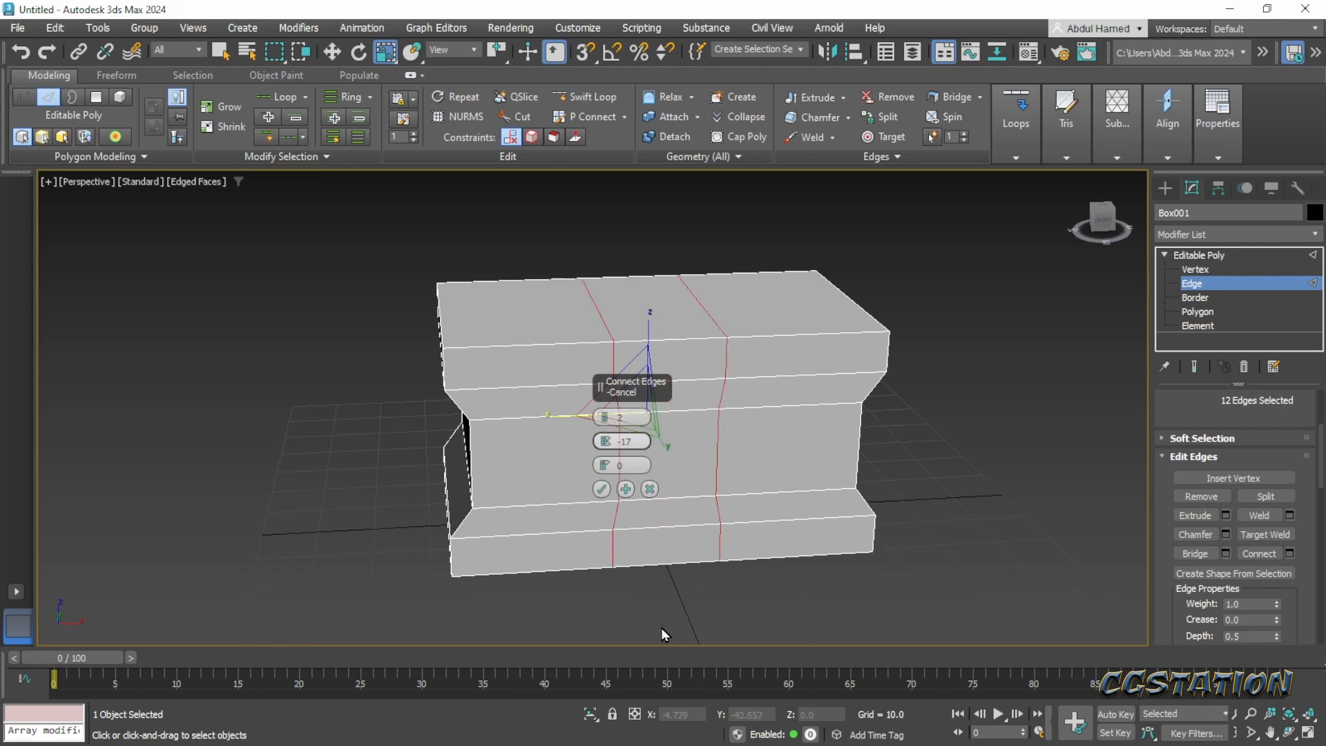
left_click(602, 490)
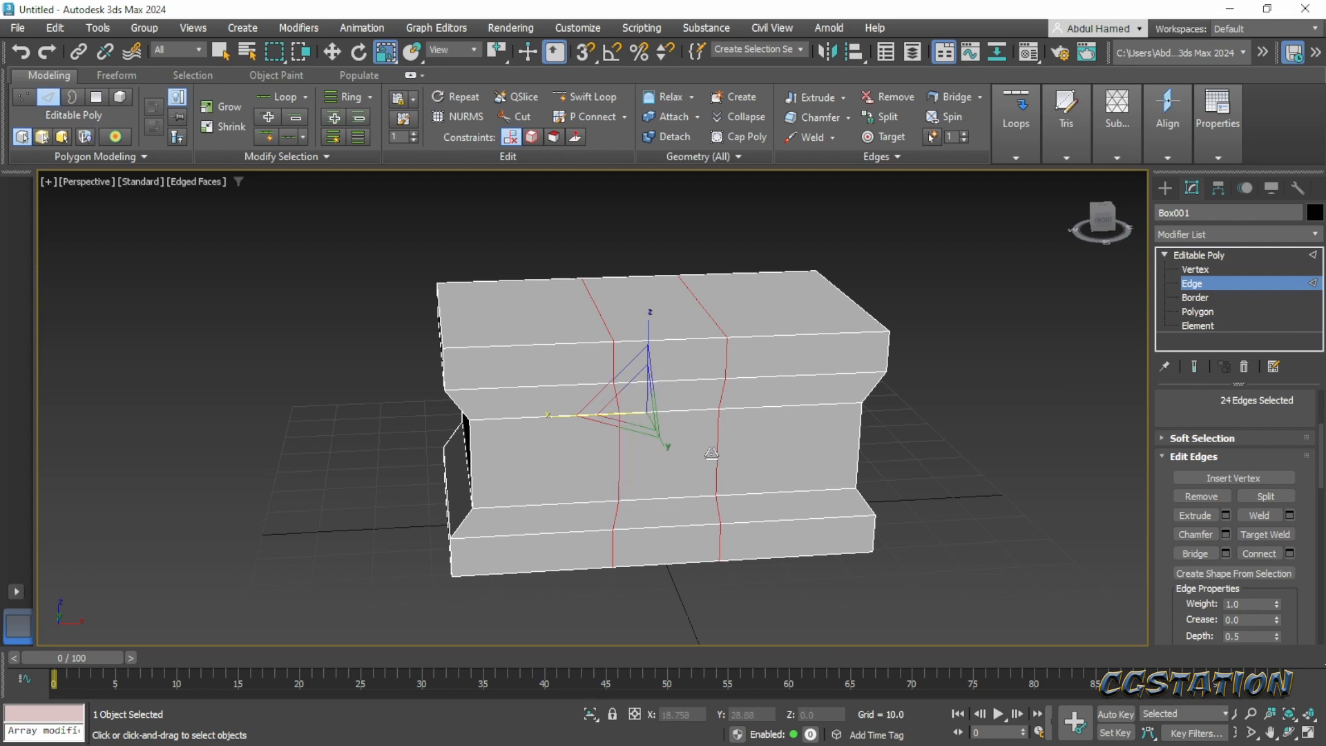
- Flatten each of the two new vertical edge loops along X with Make Planar, one loop at a time
left_click(715, 450)
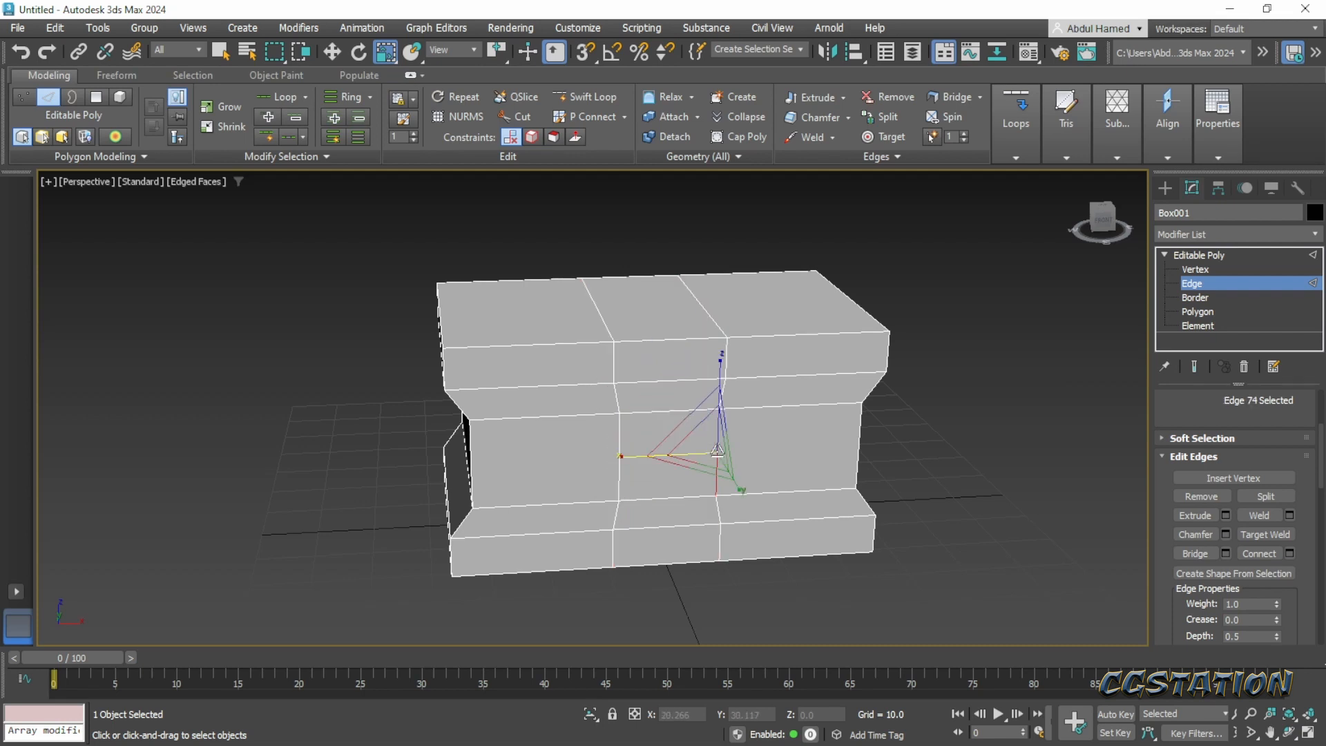
double_click(718, 449)
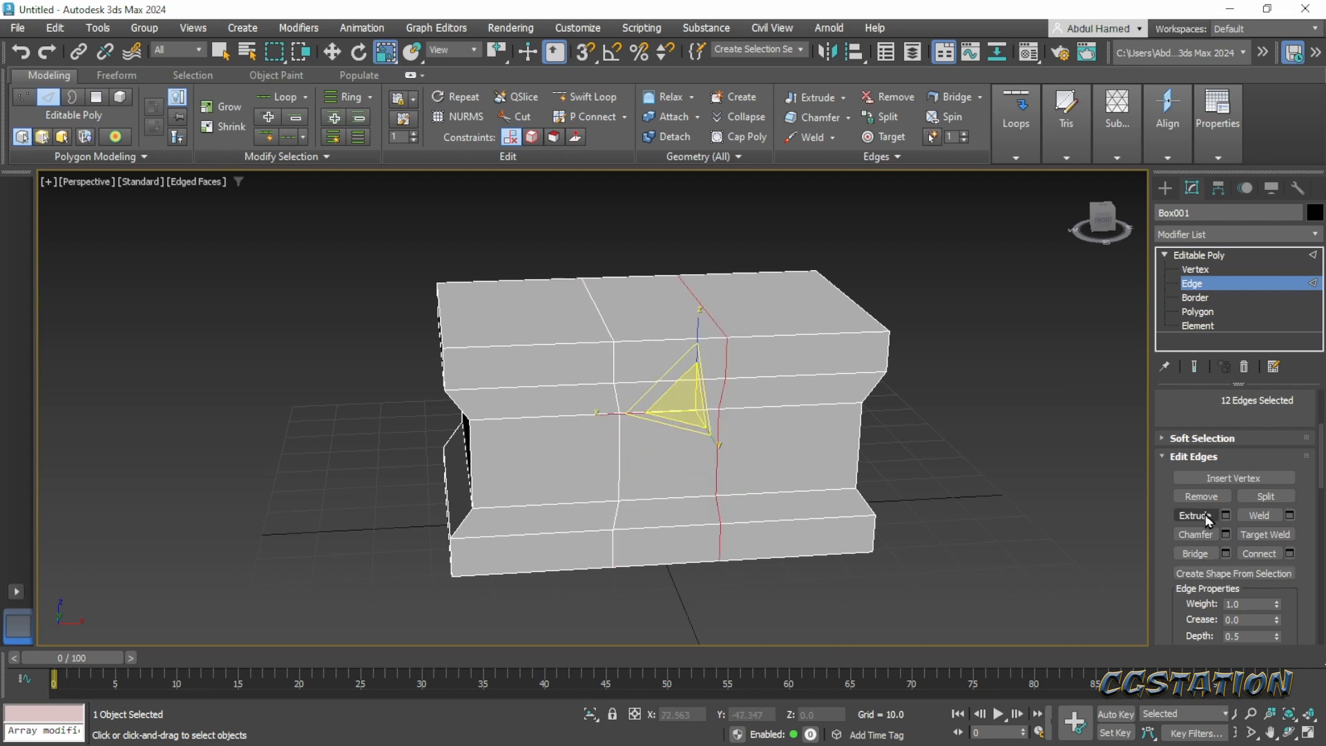
left_click_drag(1176, 561, 1170, 366)
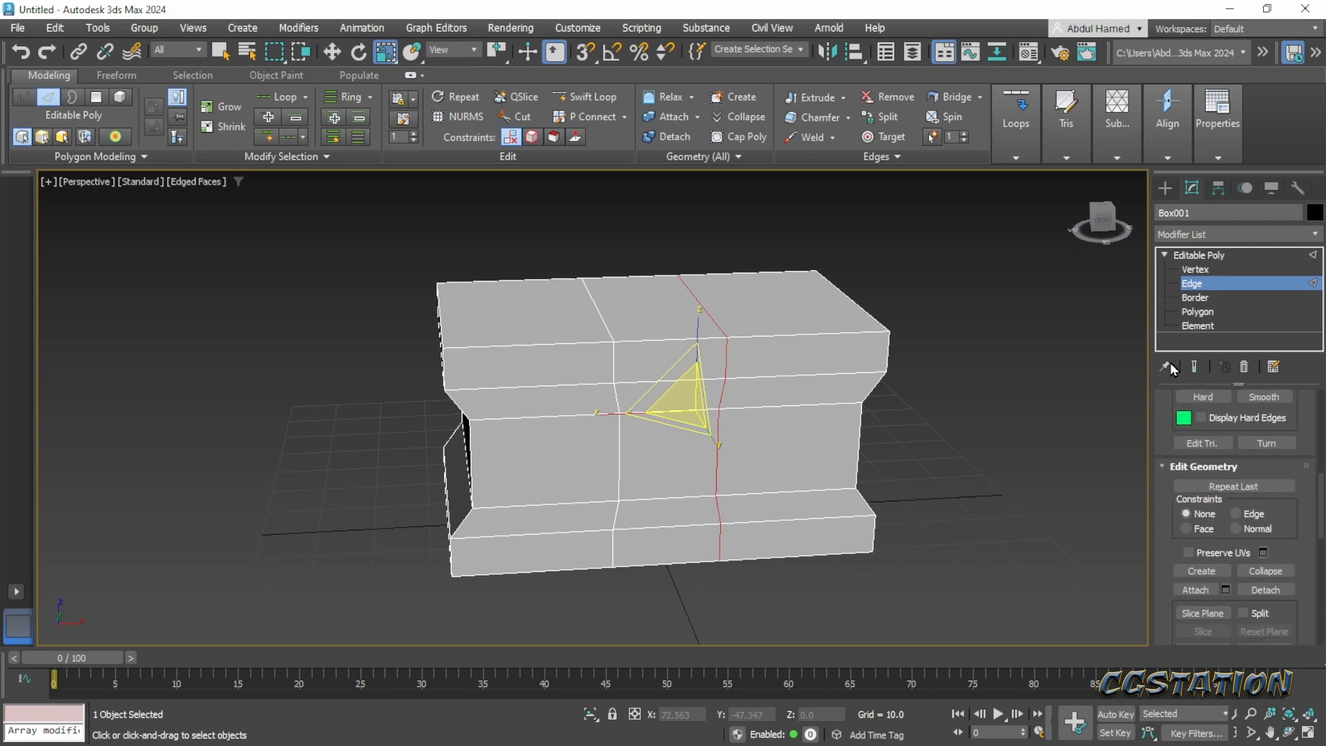
left_click_drag(1167, 553, 1173, 347)
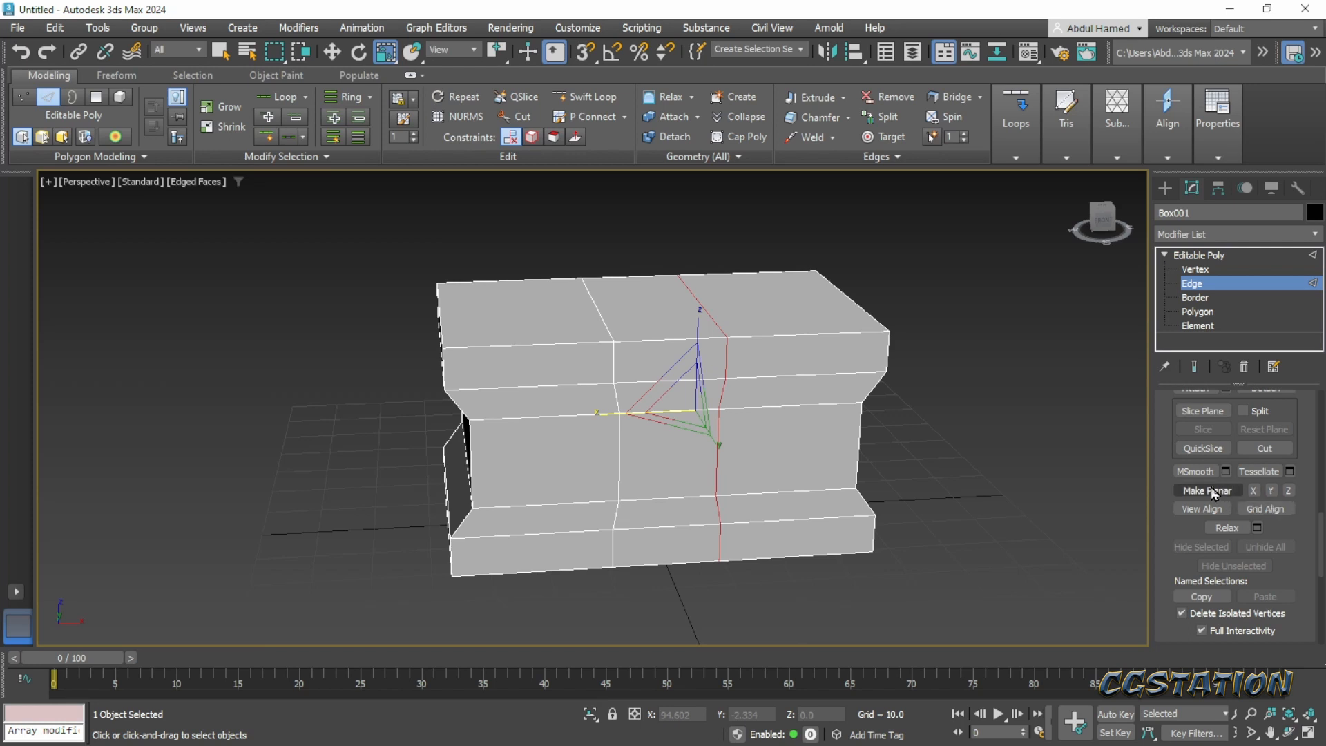
left_click(1256, 492)
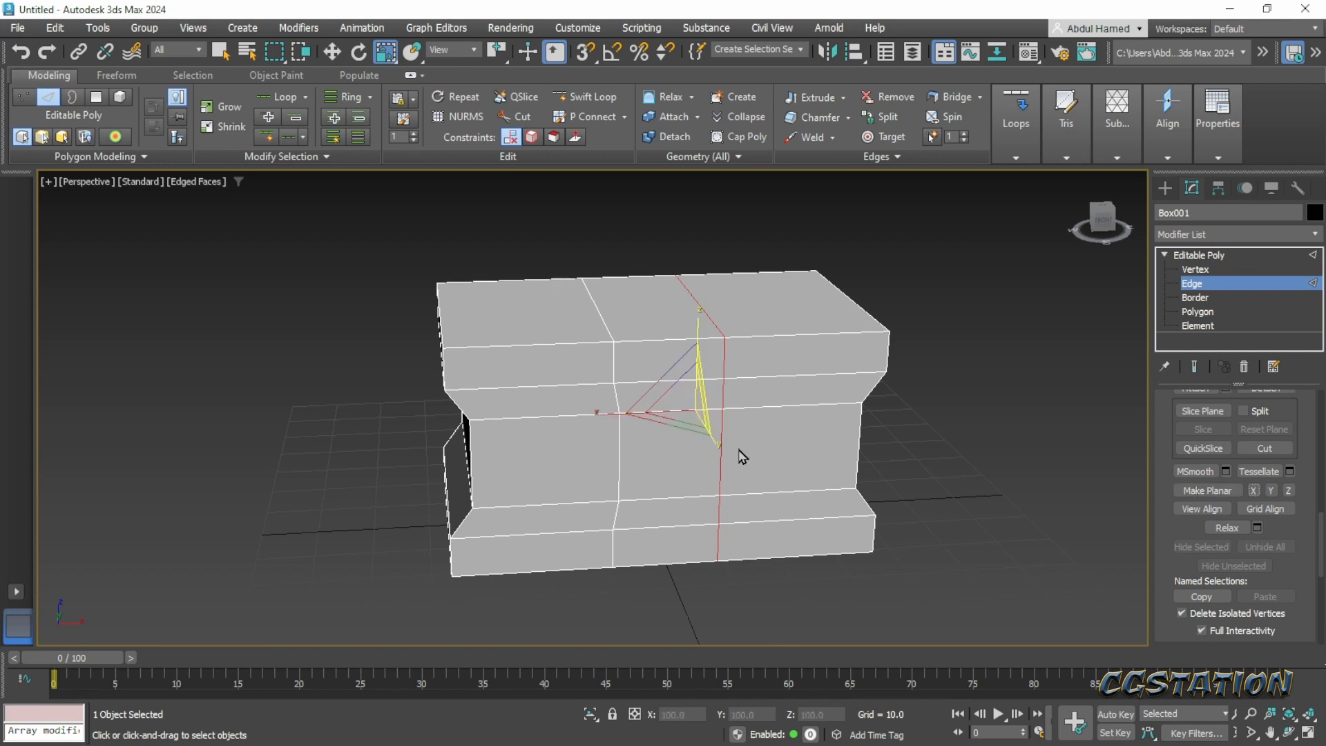
double_click(616, 465)
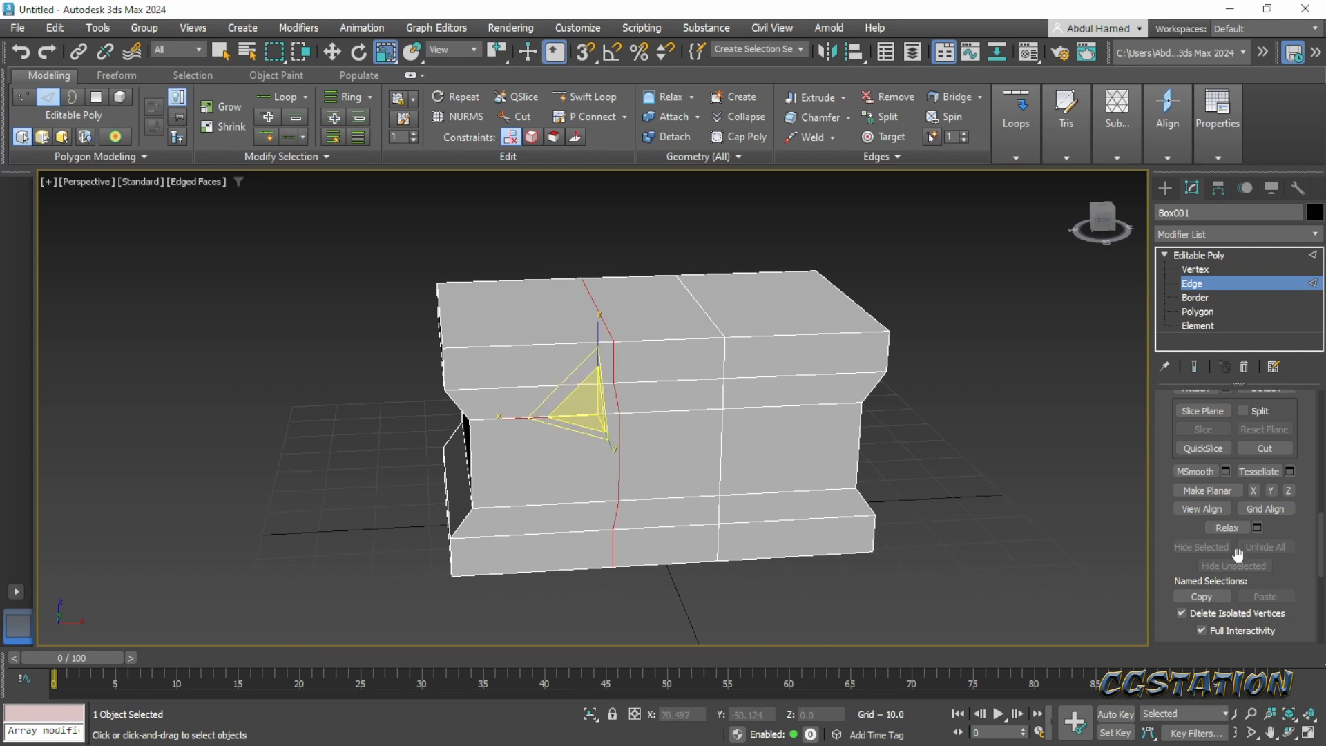
left_click(1253, 490)
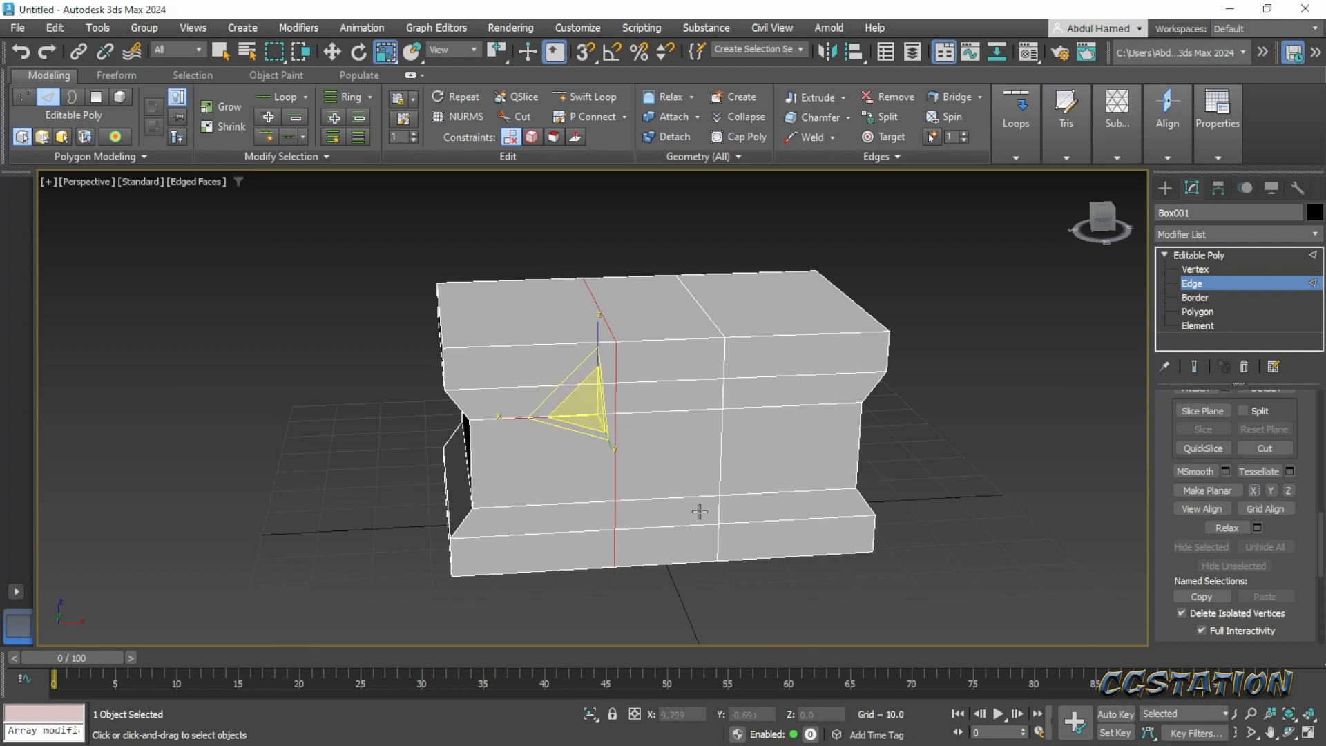
- Select both straightened vertical loops together and scale them slightly apart along X to widen the chest's center section
middle_click_drag(730, 515, 720, 525, "alt")
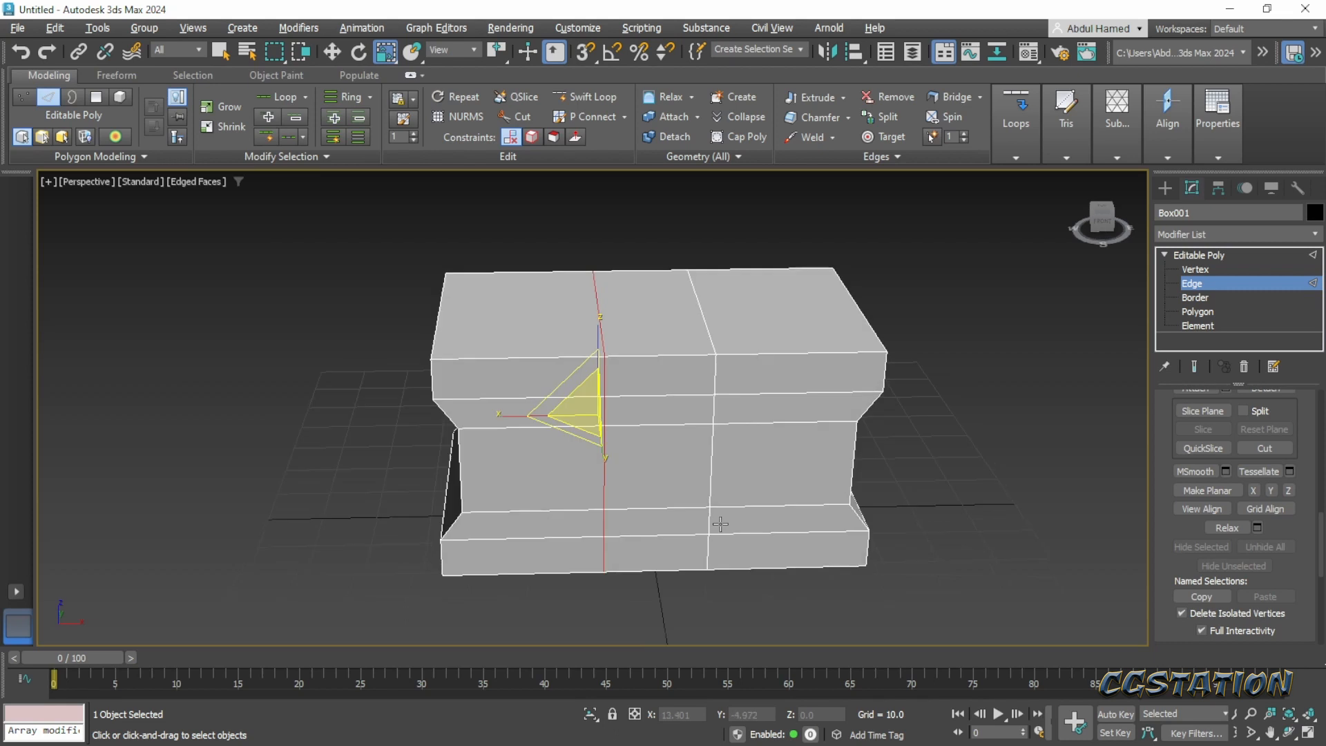
double_click(711, 473, "ctrl")
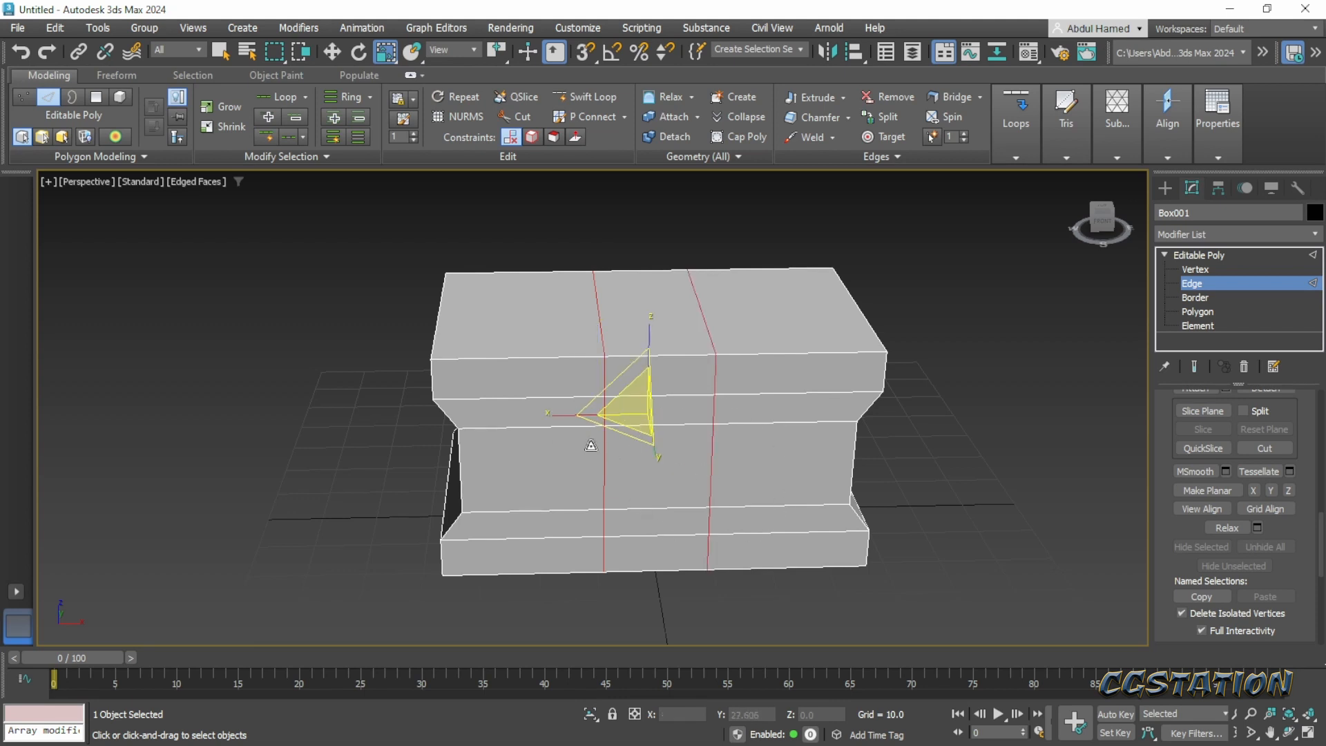
left_click_drag(553, 415, 524, 420)
- Select the ring of lengthwise edges across the center section and connect them with 2 segments and a pinch of 38
left_click(682, 358)
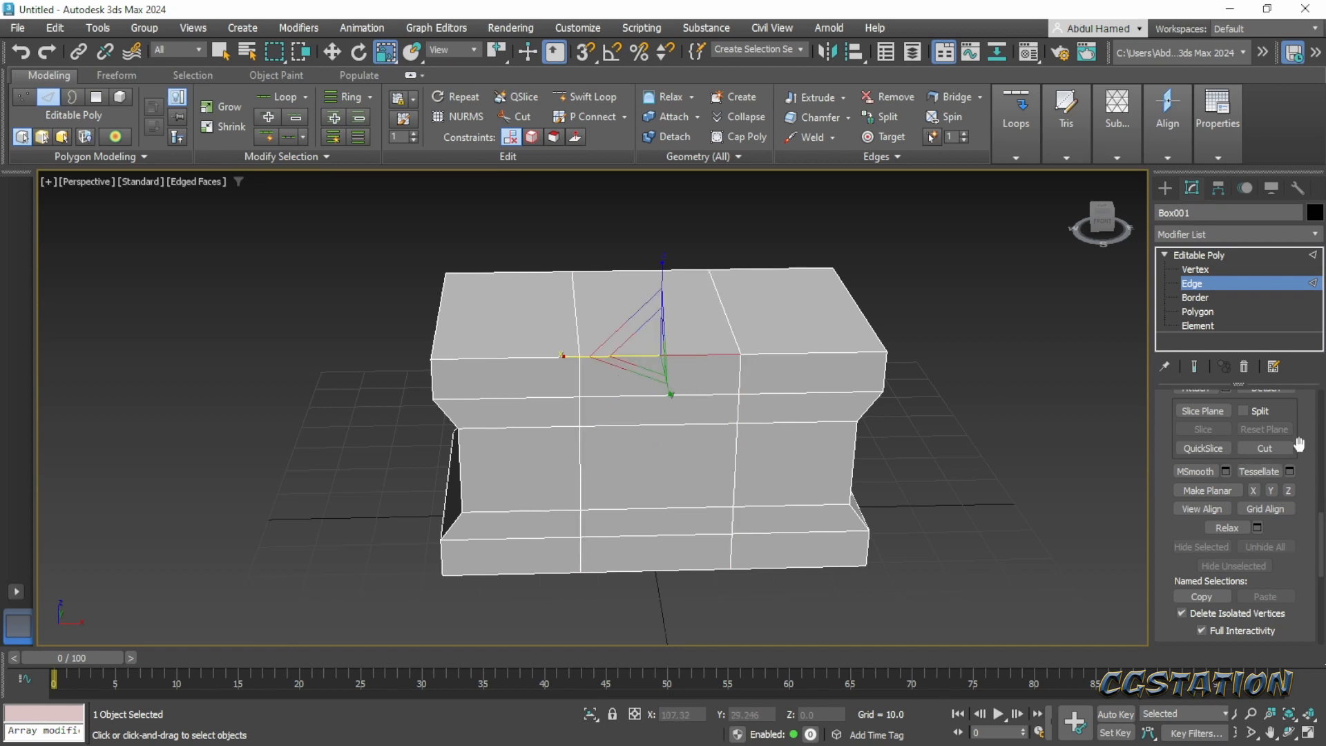
scroll(1244, 497, "up", 3)
scroll(1316, 480, "up", 5)
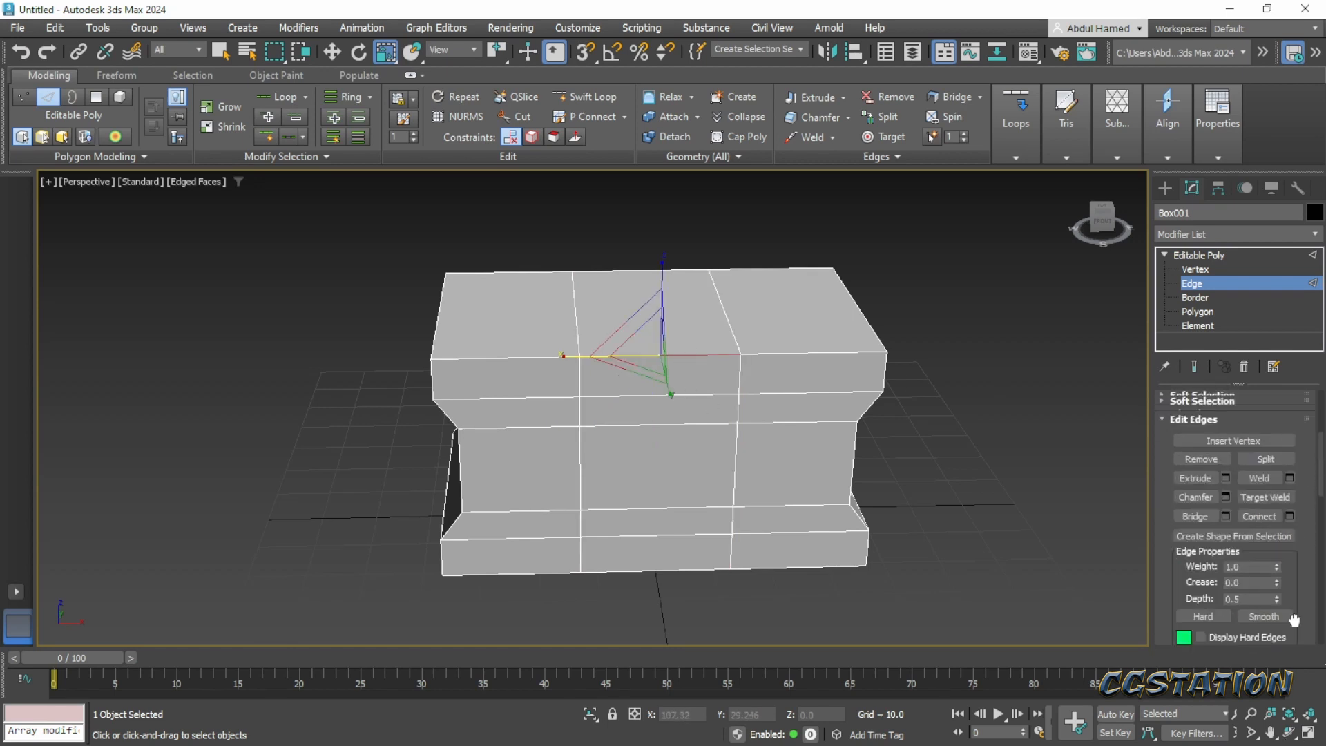
scroll(1310, 484, "up", 2)
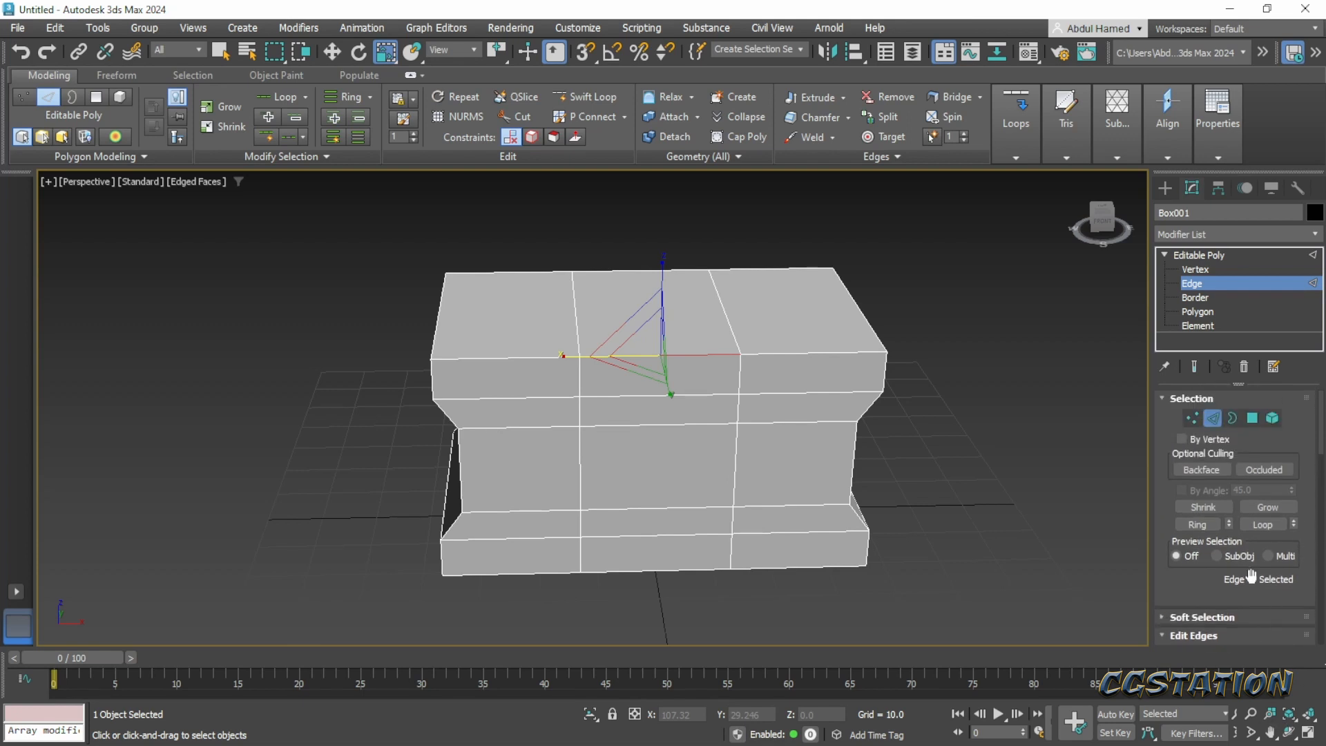
left_click(1199, 526)
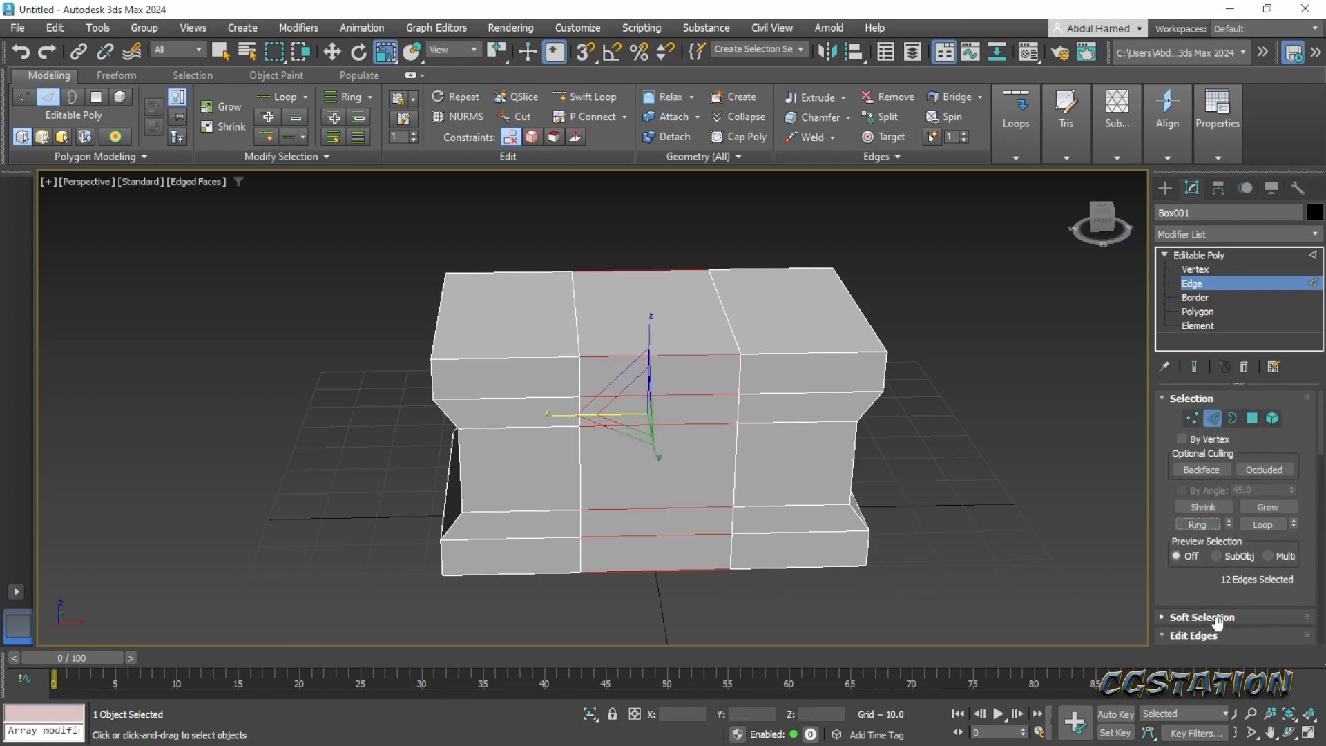
scroll(1303, 526, "down", 2)
scroll(1302, 527, "down", 5)
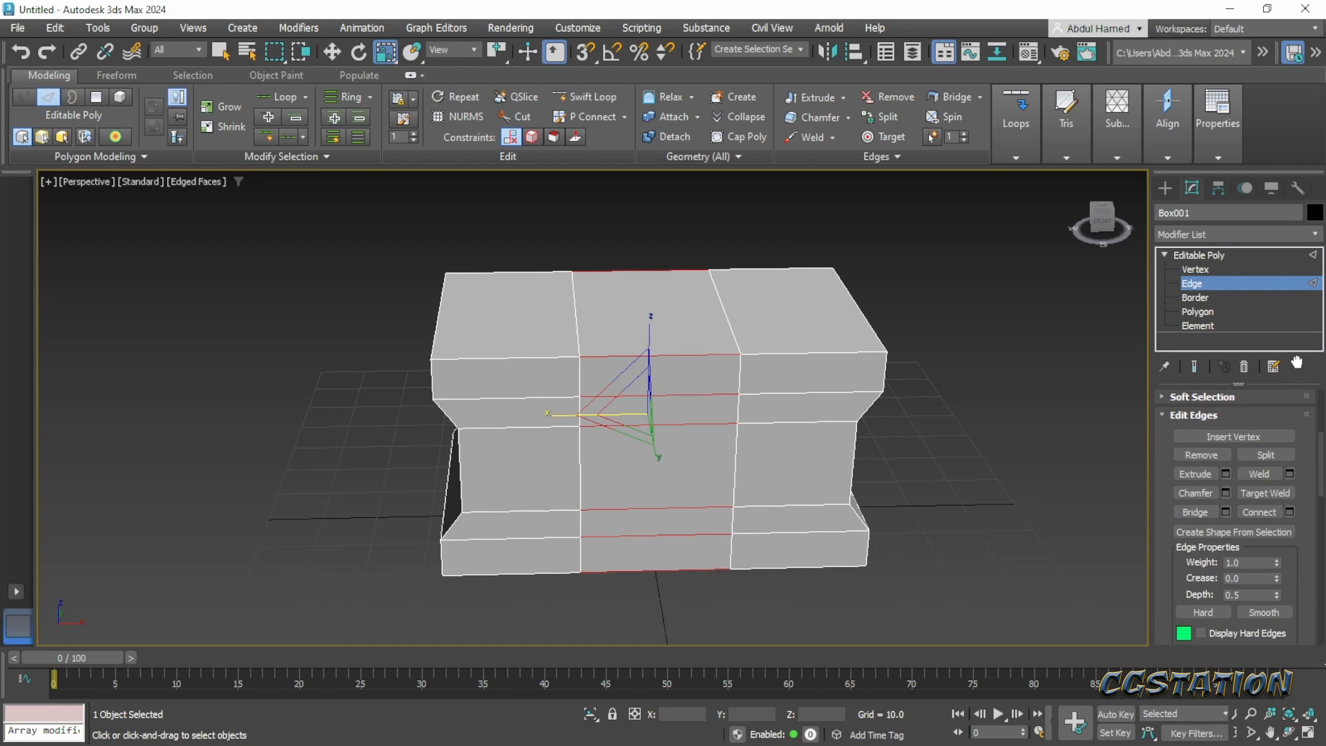
left_click(1289, 509)
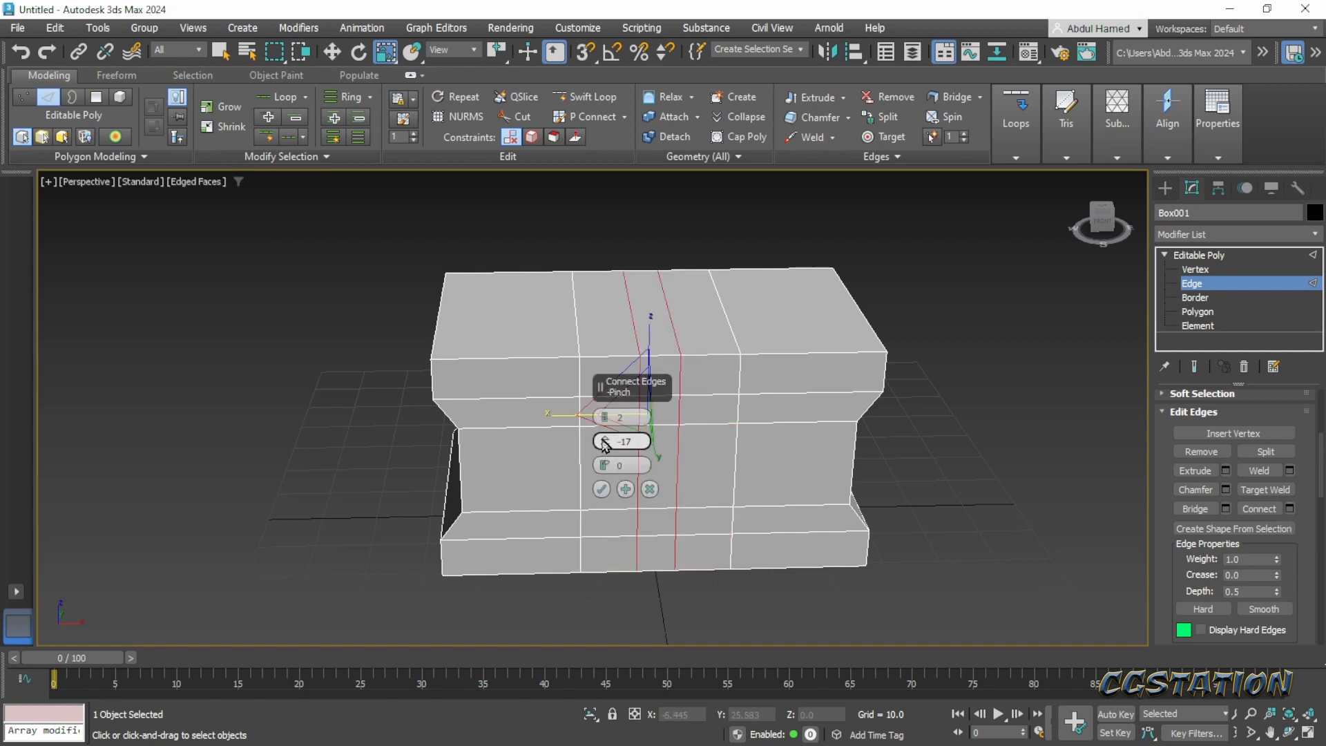
left_click(605, 415)
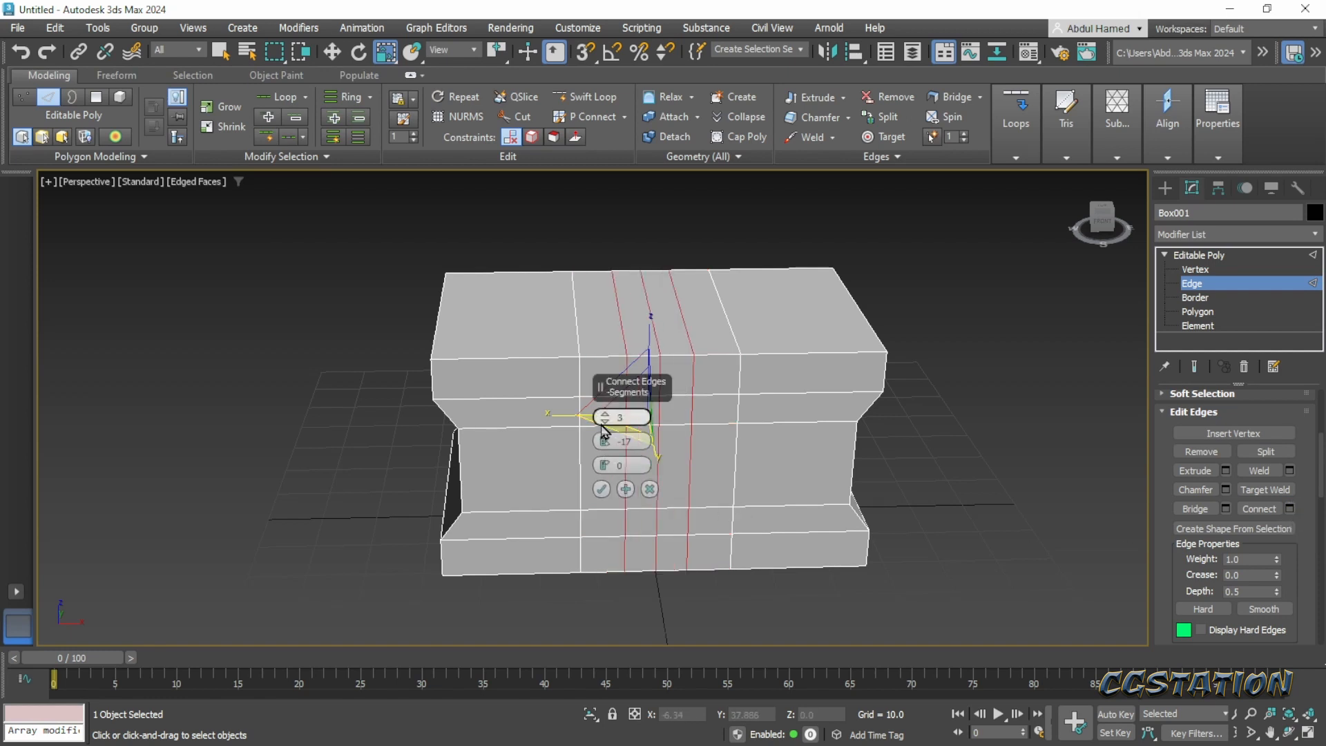
left_click(605, 421)
left_click_drag(605, 441, 587, 257)
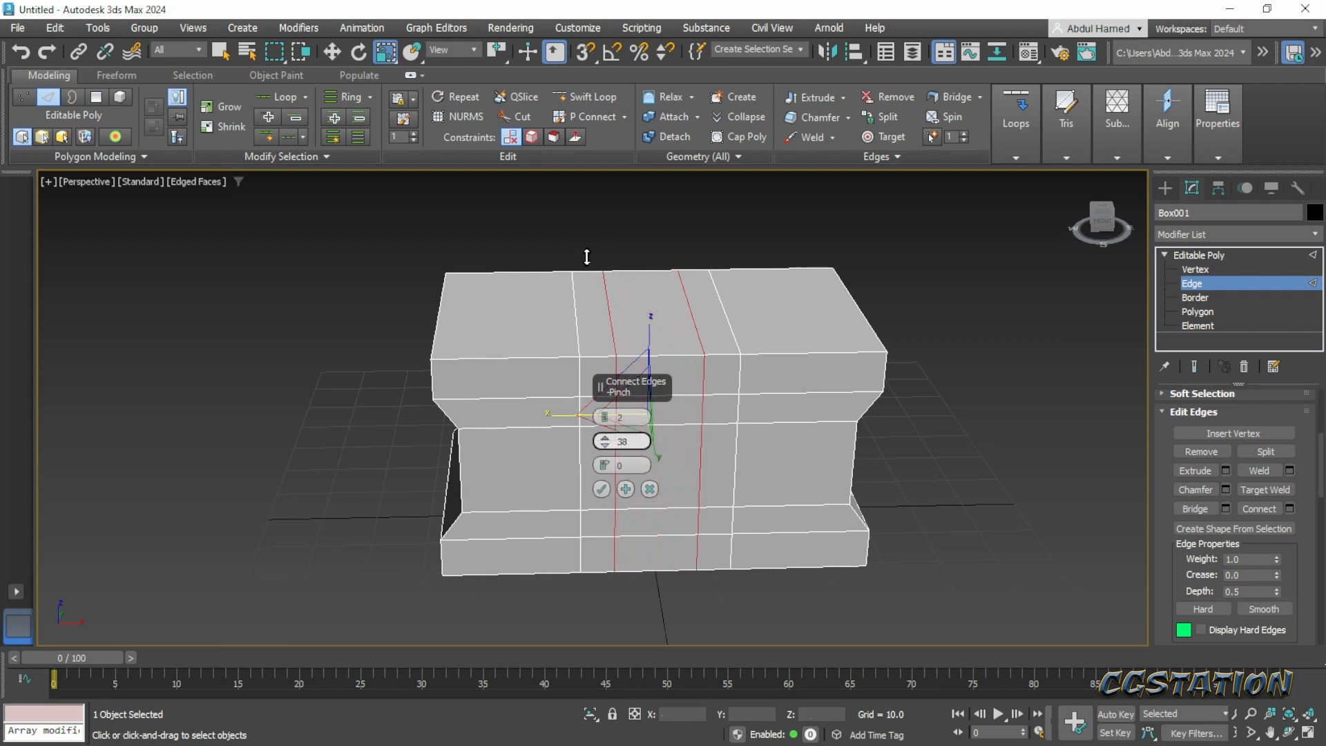
left_click(601, 489)
- Select the bottom polygon in the middle of the chest and move it up to about Z 4.9 to form the lower cutout
middle_click_drag(692, 622, 691, 582, "alt")
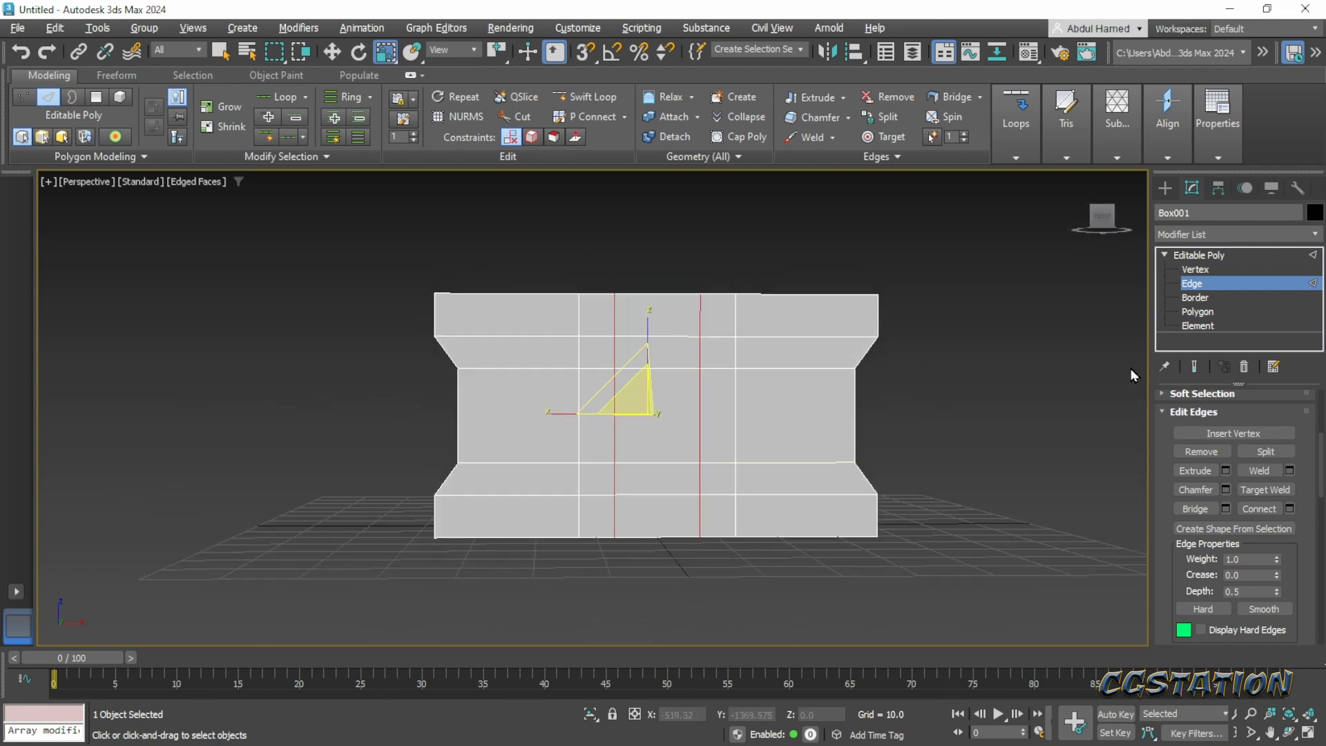
left_click(1199, 311)
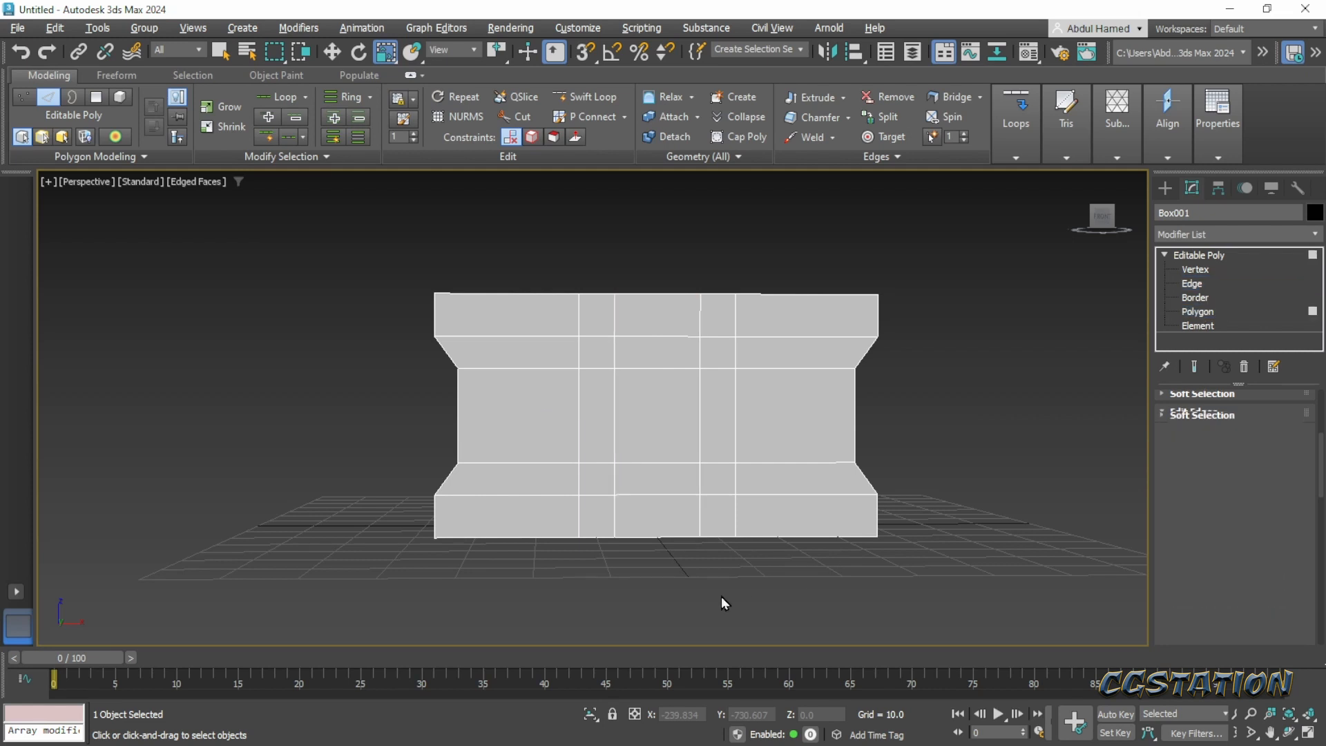
middle_click_drag(721, 596, 658, 620, "alt")
left_click(670, 533)
key("w")
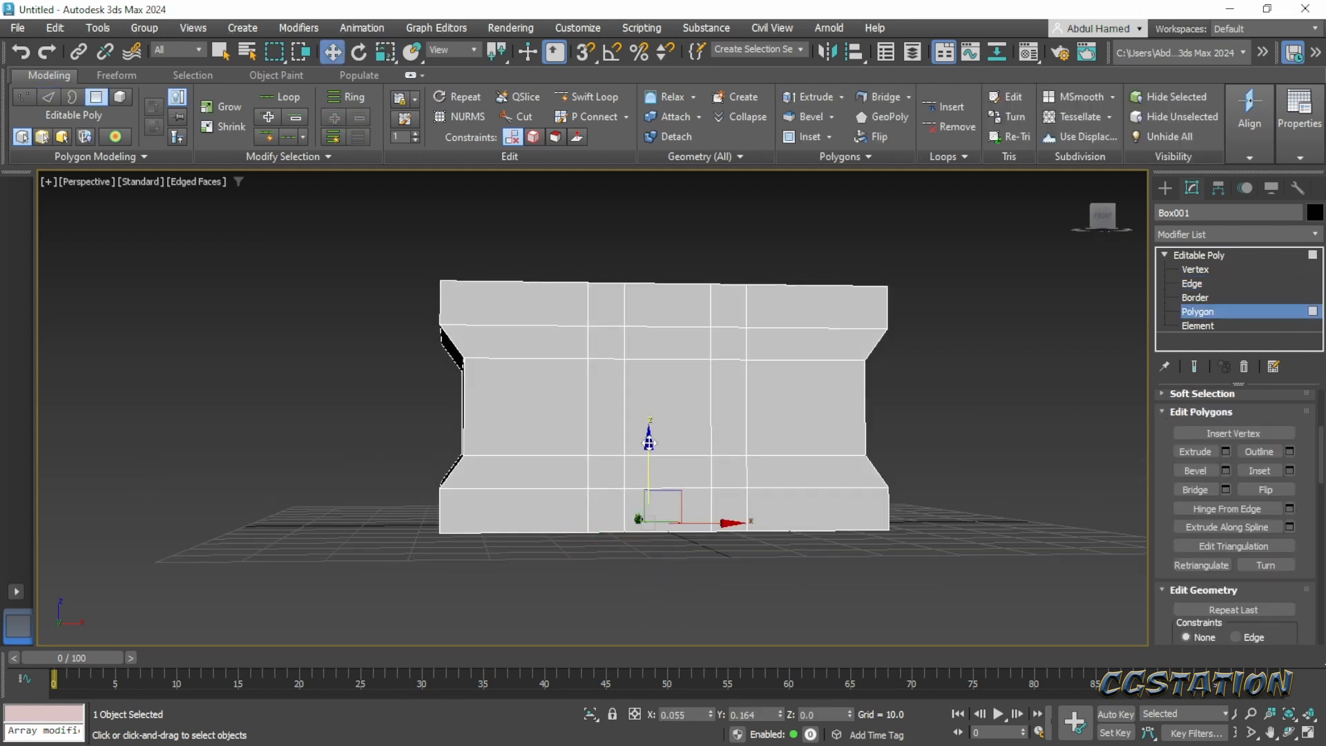
left_click_drag(649, 430, 657, 417)
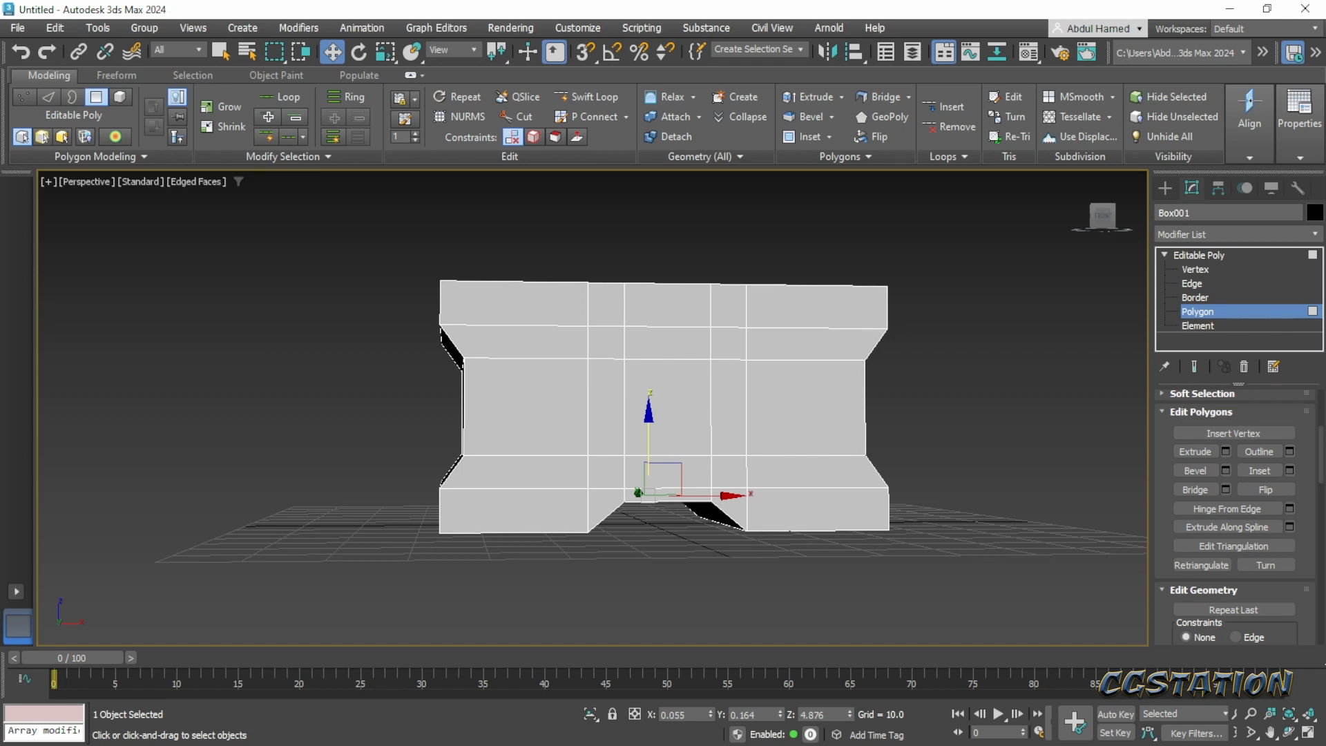
- Check the chest's lower cutout against the Pinterest concept image in the browser and return to 3ds Max
key("alt+Tab")
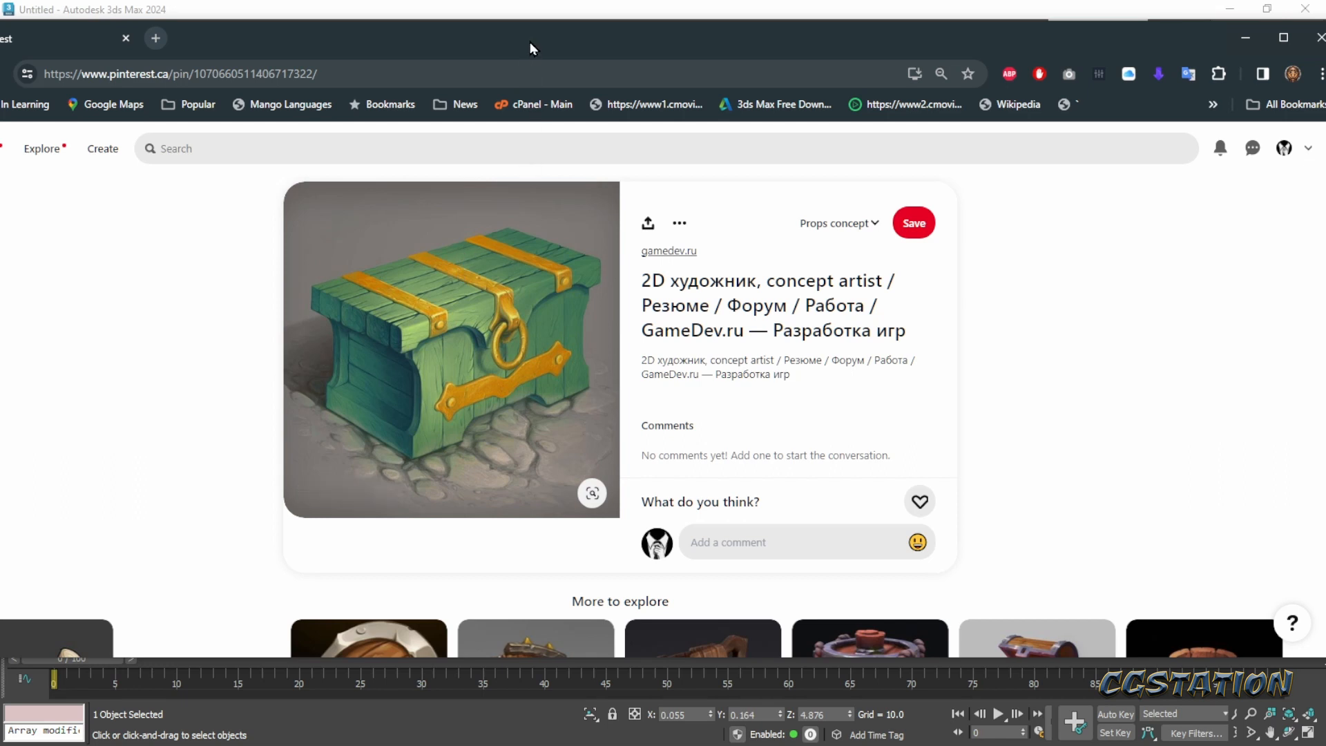
left_click_drag(531, 48, 1325, 107)
middle_click_drag(741, 420, 929, 376, "alt")
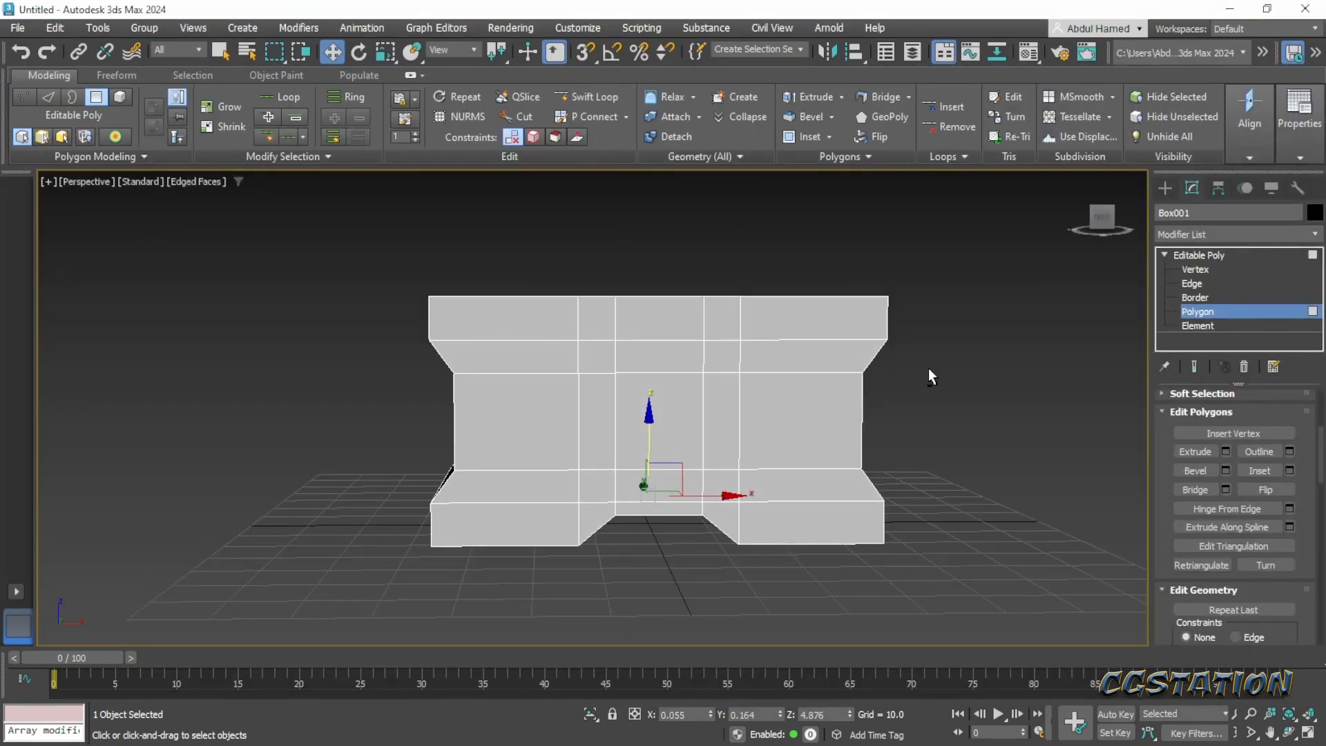
- Select all vertices of the four vertical center loops and scale them apart along X to about 160%, easing back slightly, to widen the cutout
left_click(1199, 268)
middle_click_drag(639, 380, 641, 435, "alt")
key("alt+x")
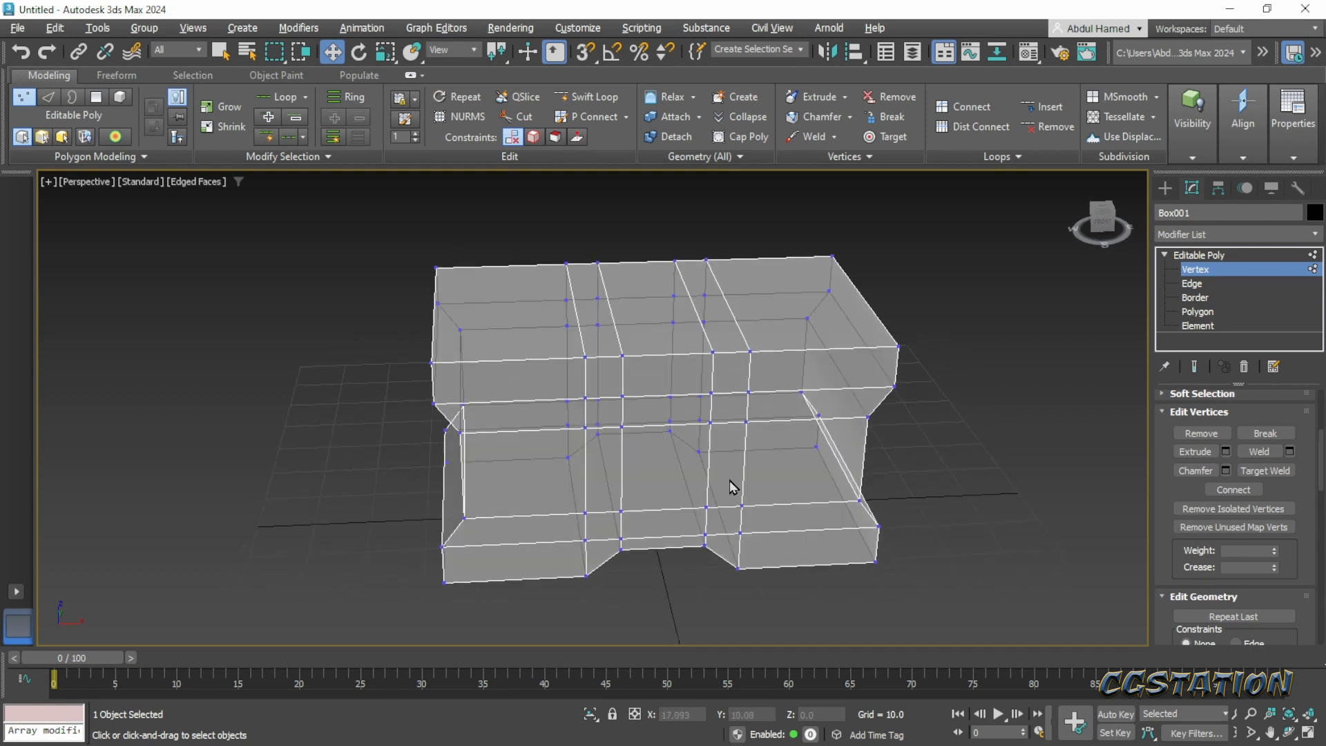
middle_click_drag(712, 493, 684, 483, "alt")
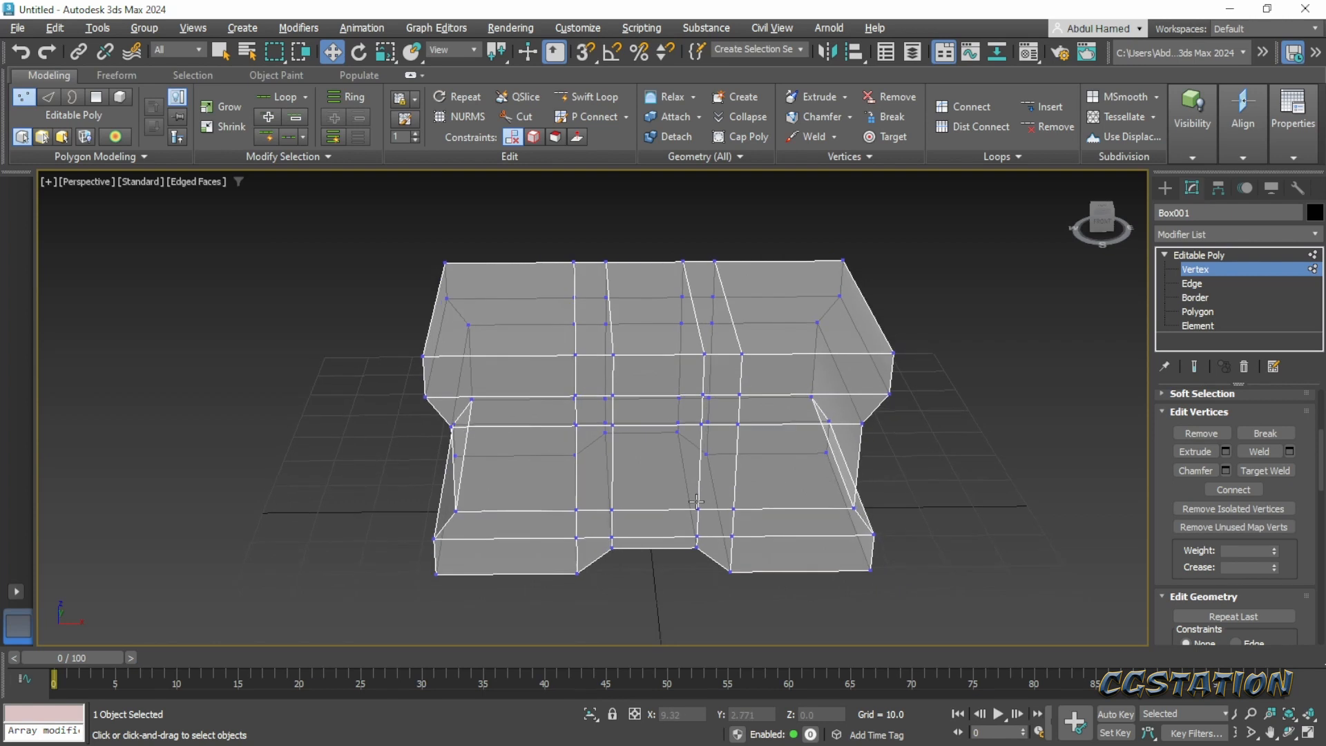
left_click_drag(550, 243, 759, 608)
mouse_move(731, 545)
middle_mouse_down("alt")
mouse_move(714, 497)
mouse_move(719, 531)
middle_mouse_up("alt")
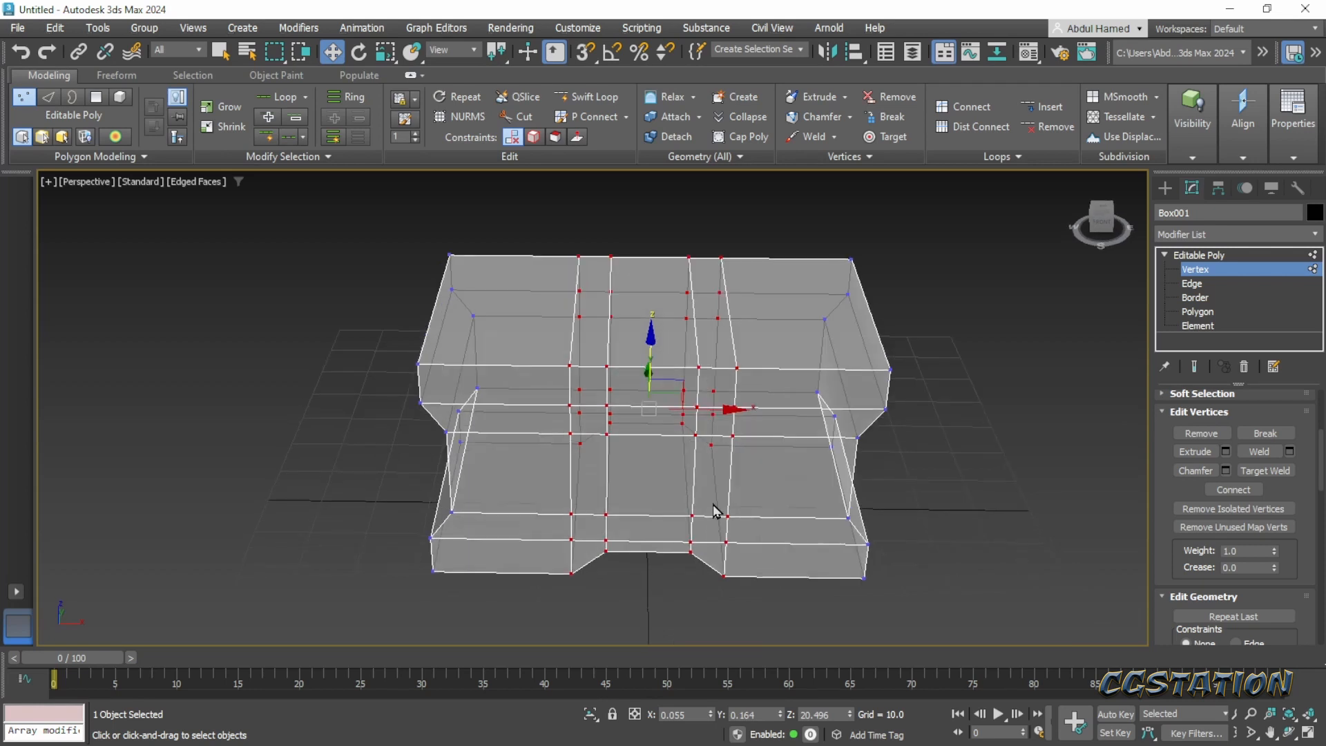
key("r")
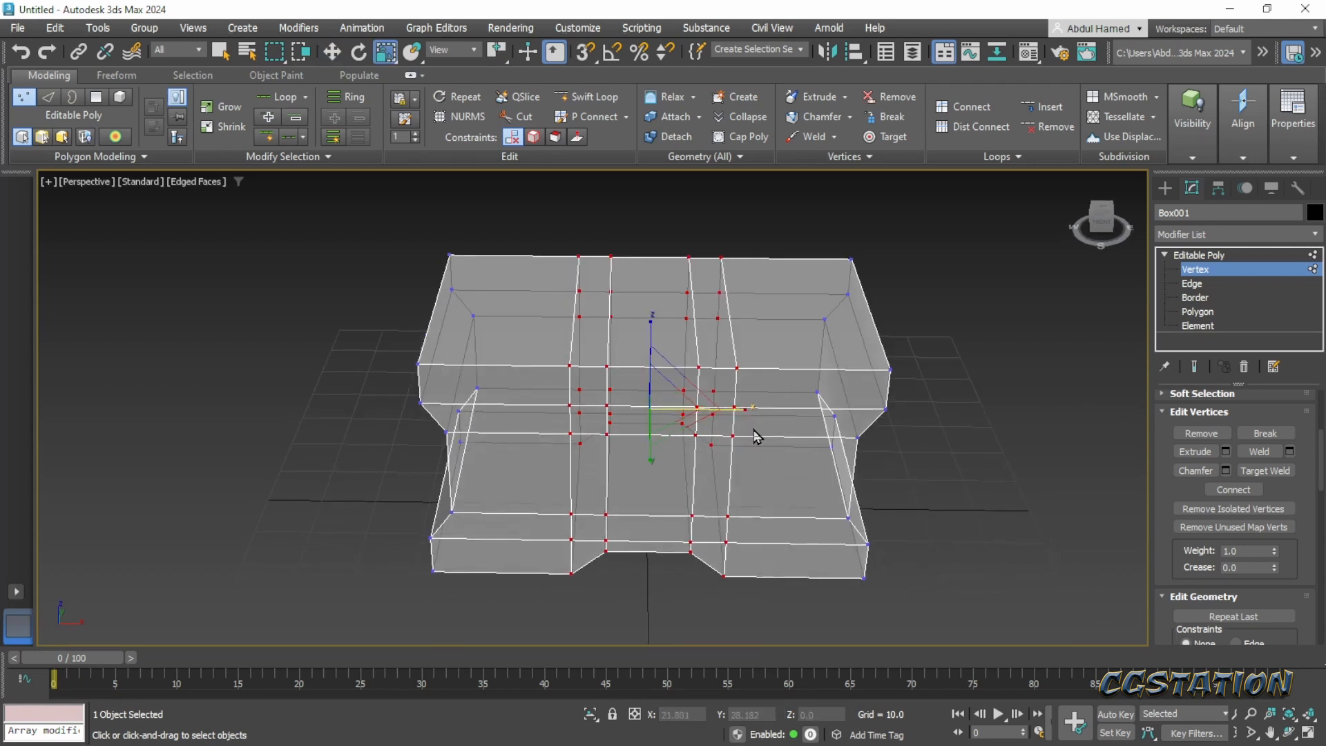
left_click_drag(744, 411, 781, 408)
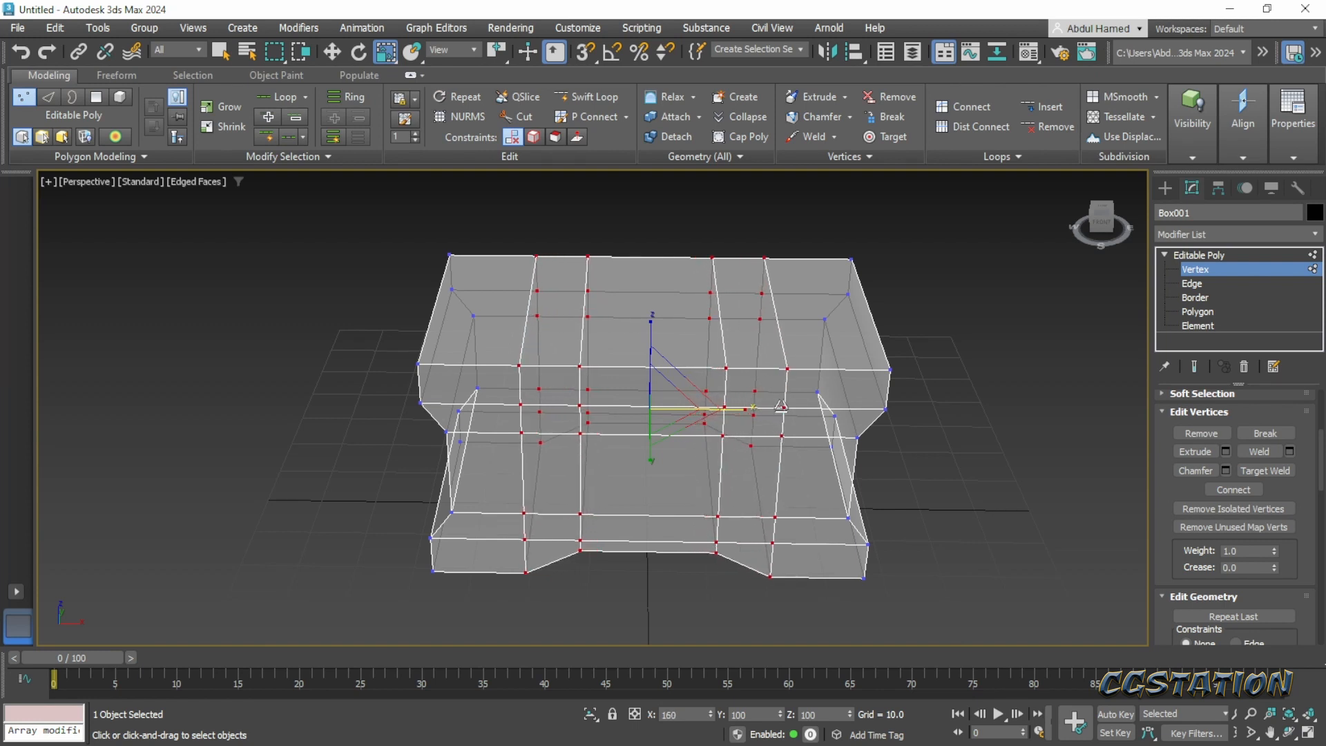
middle_click_drag(709, 502, 716, 484, "alt")
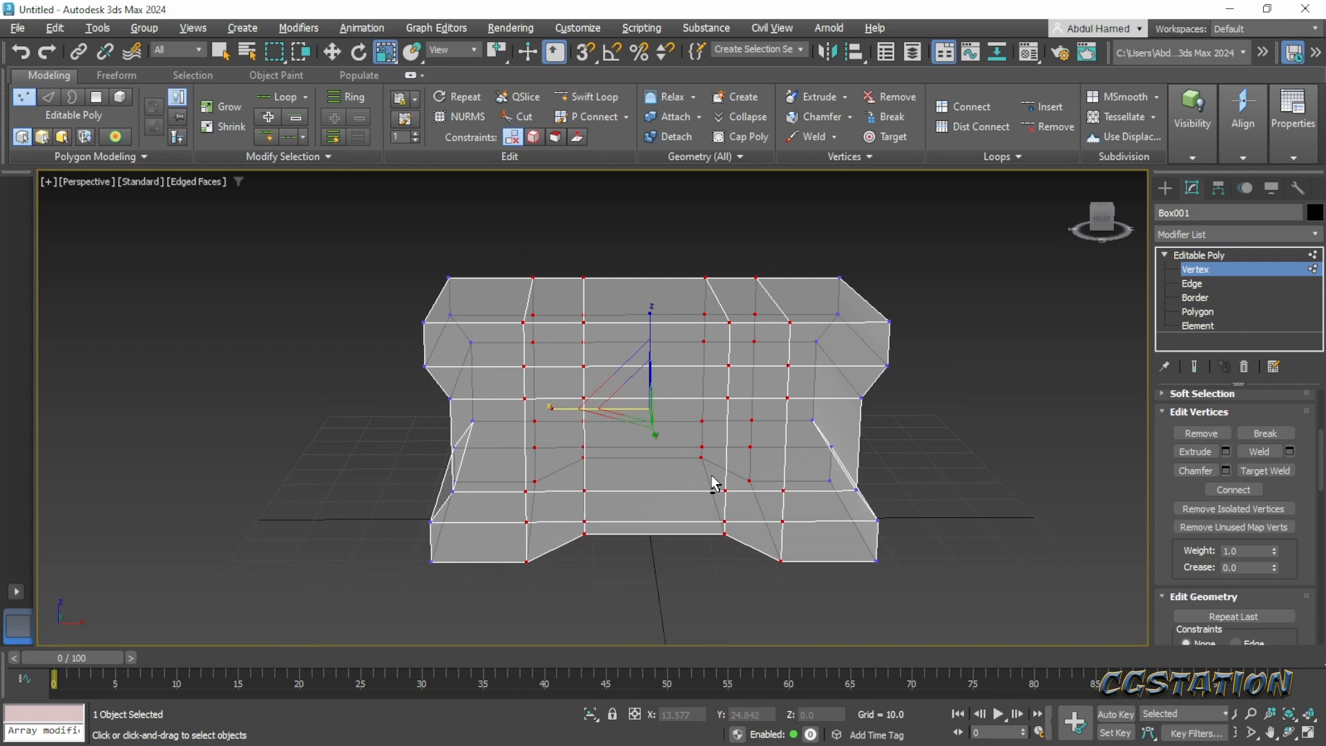
left_click_drag(552, 408, 557, 408)
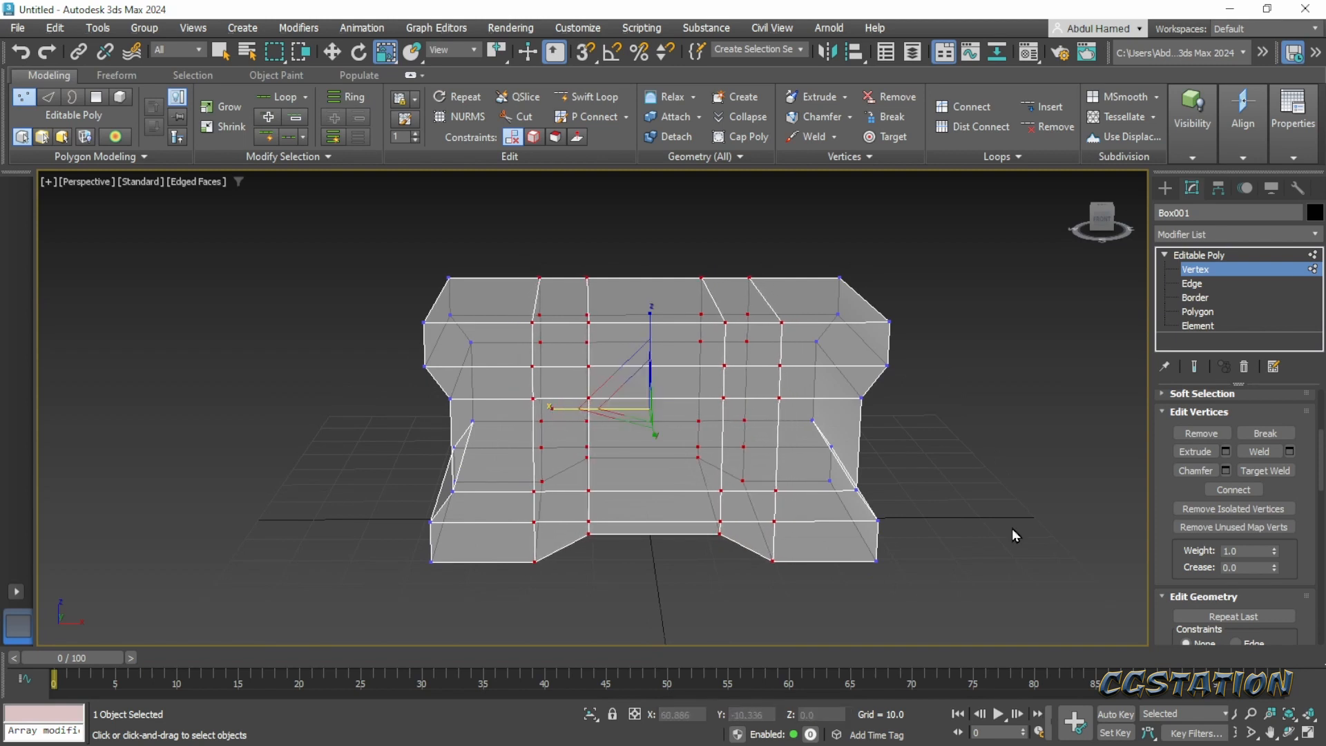
- Select the two inner vertical edge loops and scale them slightly apart along X to steepen the cutout's slopes
left_click(1179, 284)
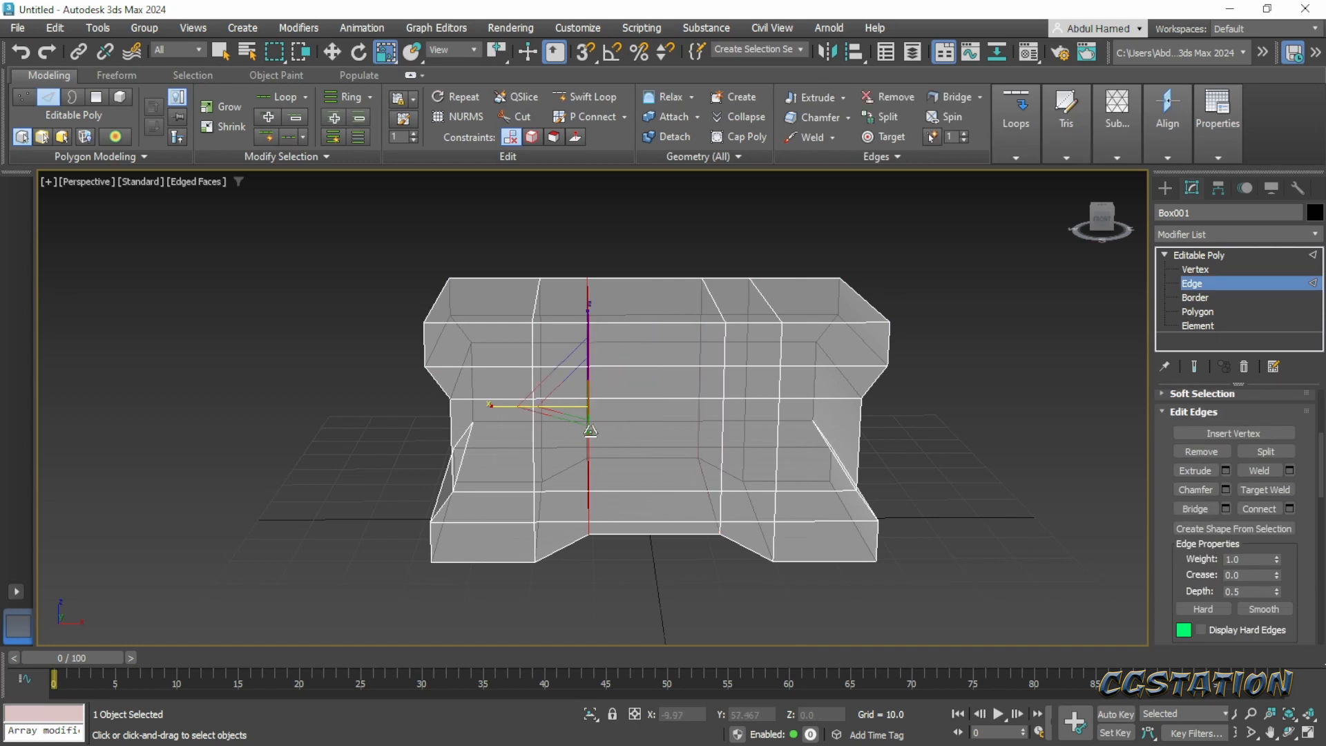
double_click(720, 430, "ctrl")
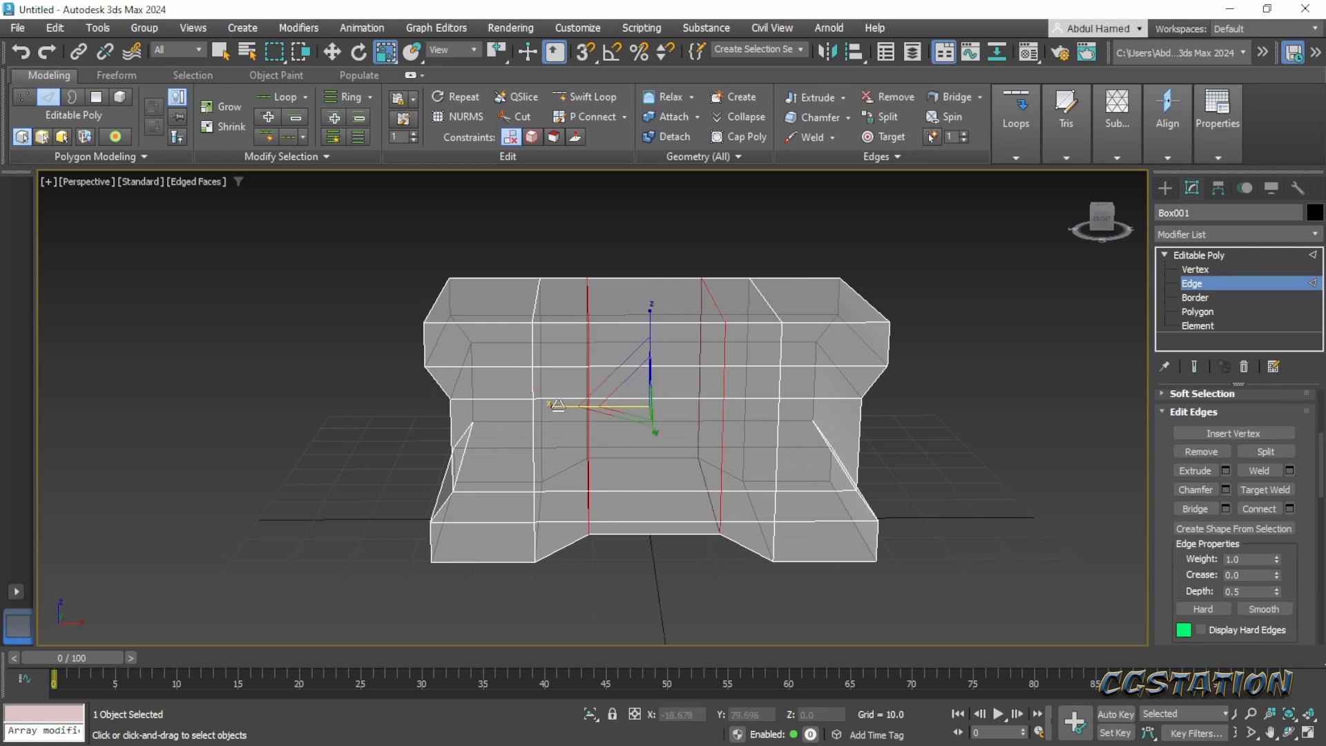
left_click_drag(561, 406, 545, 409)
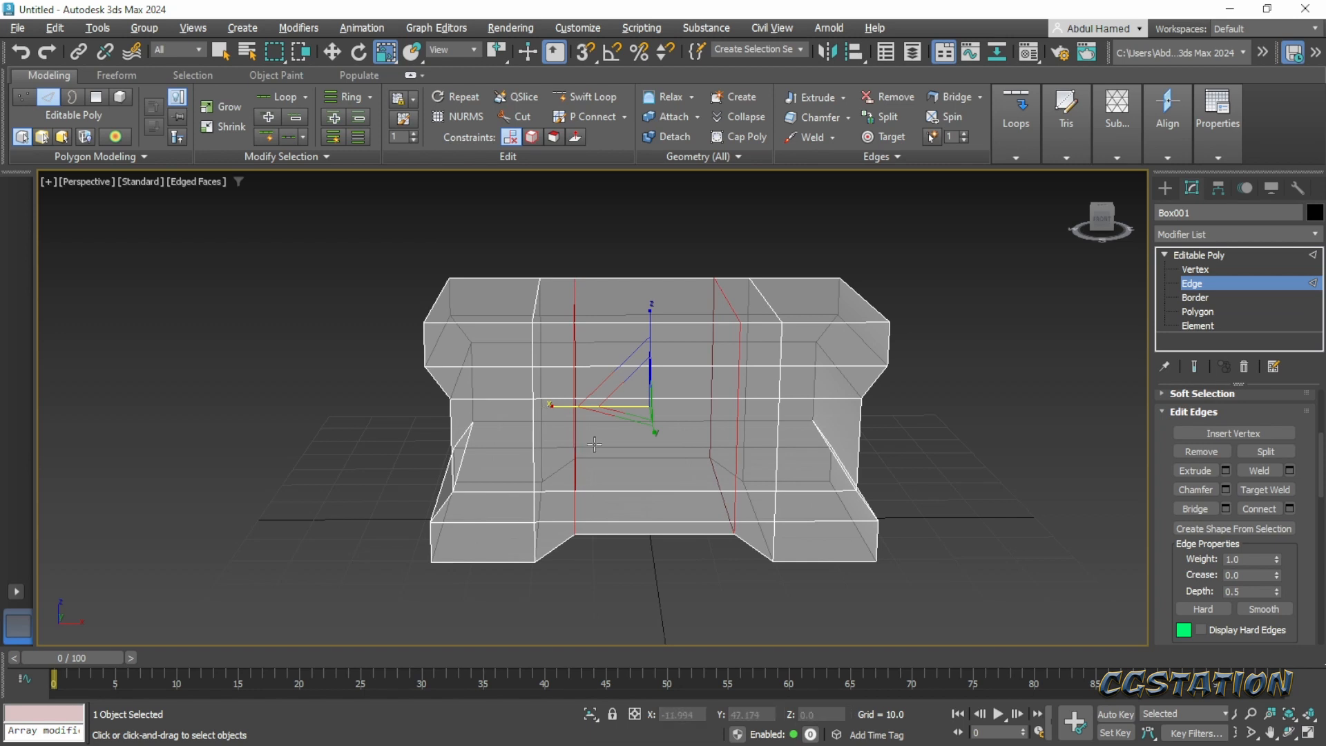
middle_click_drag(545, 409, 815, 493, "alt")
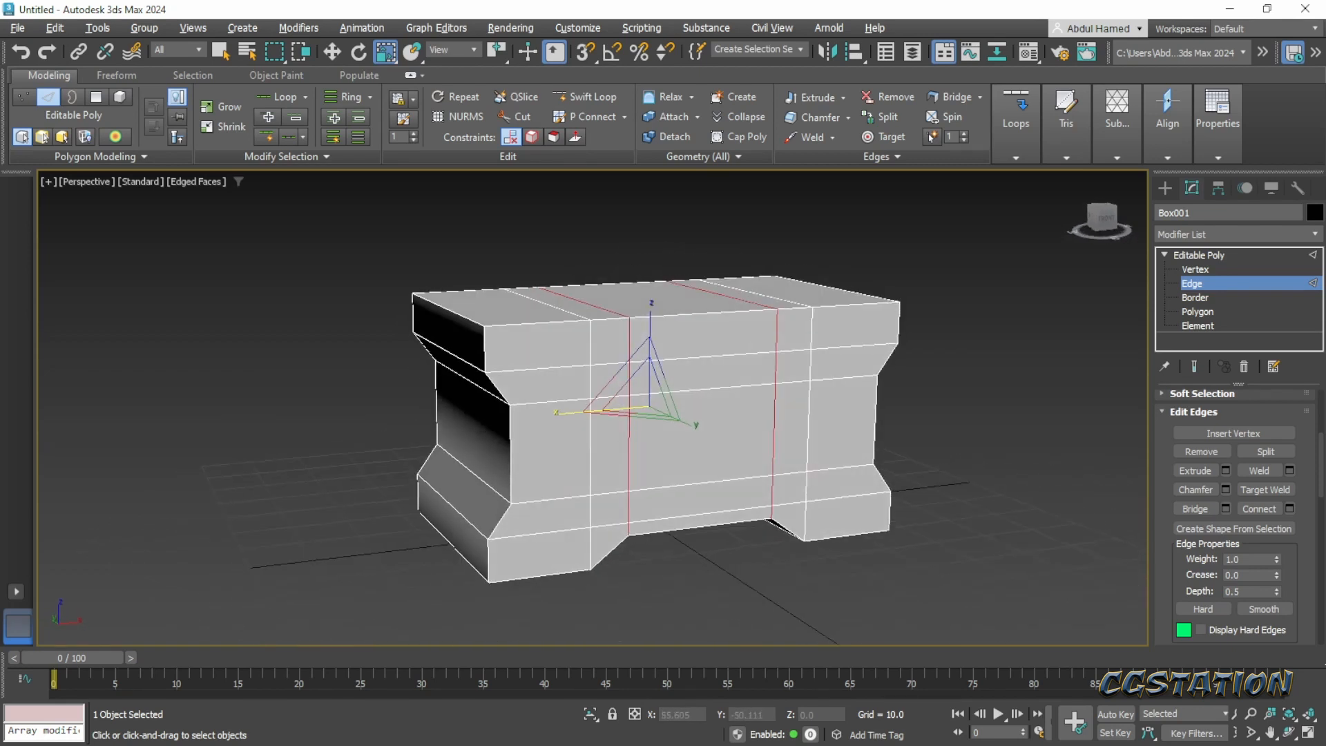
- Examine the outline of the lid in the Pinterest concept image and compare it with the chest model's top
key("alt+Tab")
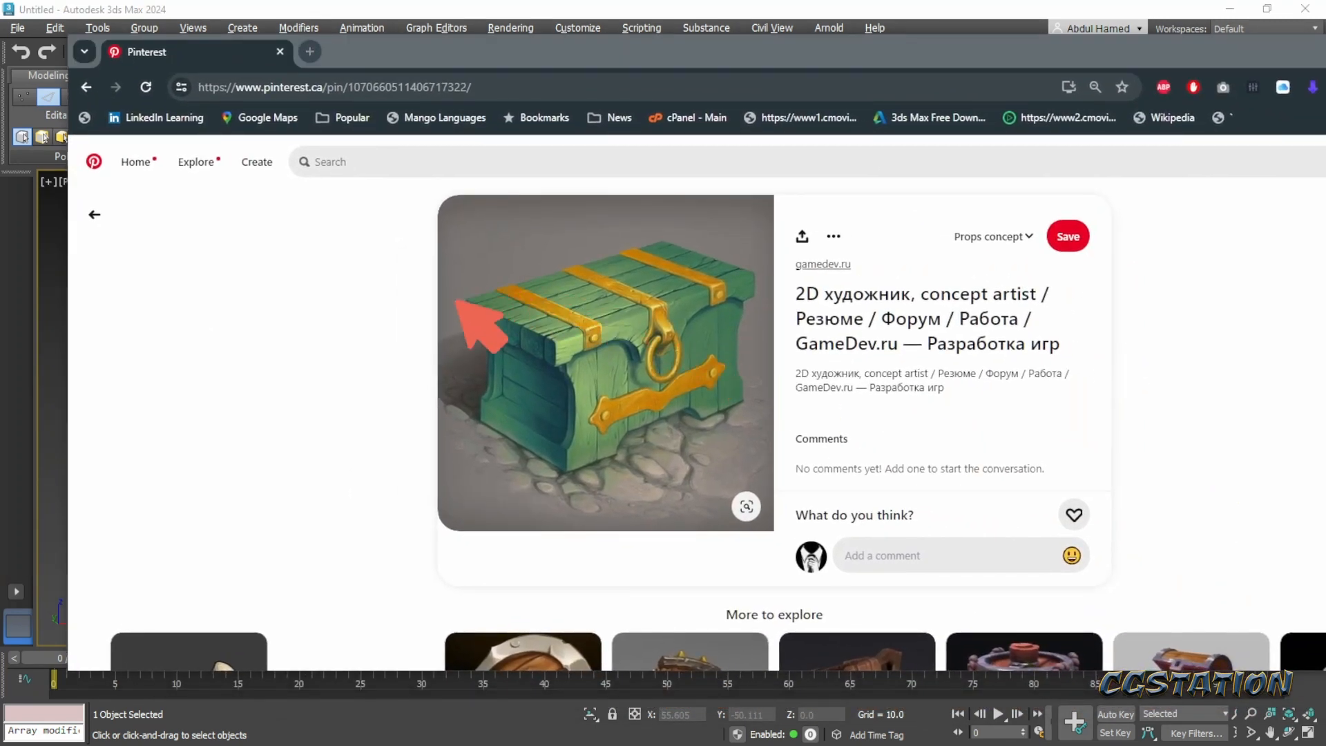
mouse_move(454, 302)
left_mouse_down()
mouse_move(708, 242)
mouse_move(753, 263)
mouse_move(764, 293)
mouse_move(709, 314)
mouse_move(660, 359)
mouse_move(553, 367)
mouse_move(444, 318)
left_mouse_up()
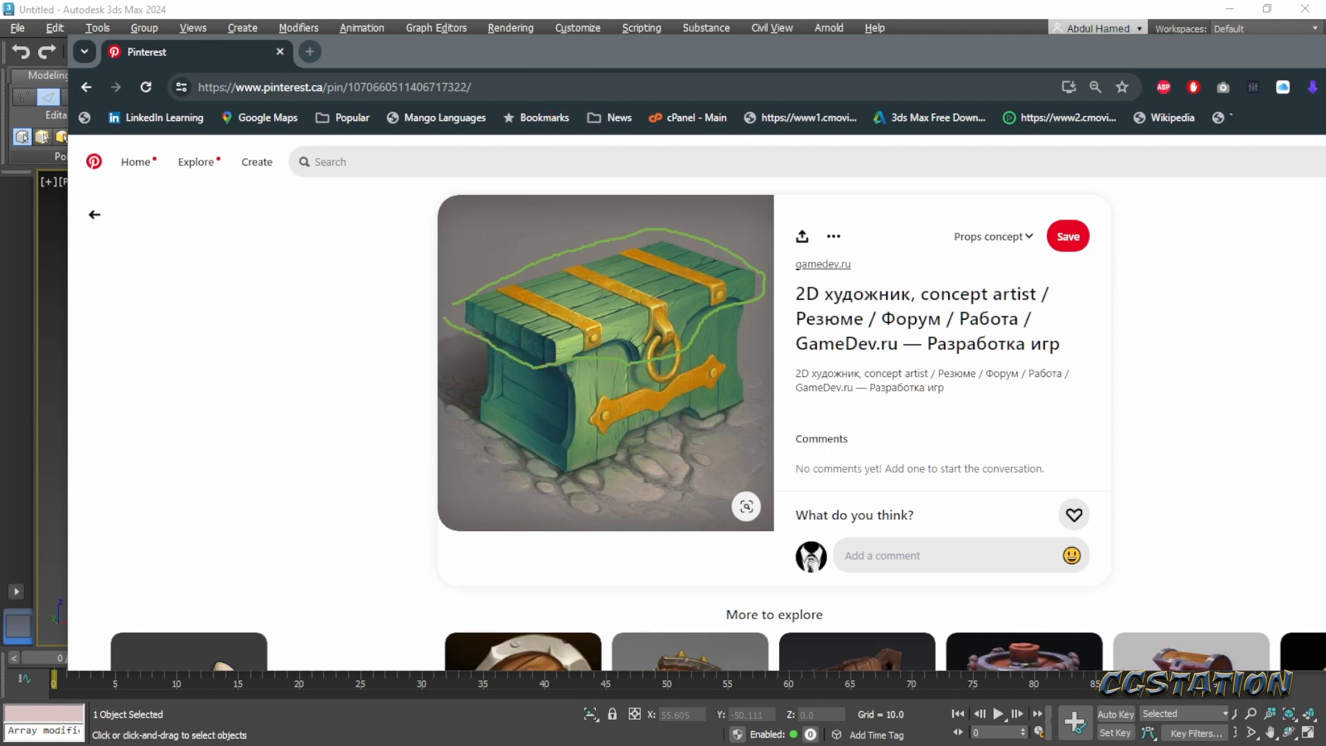
key("Escape")
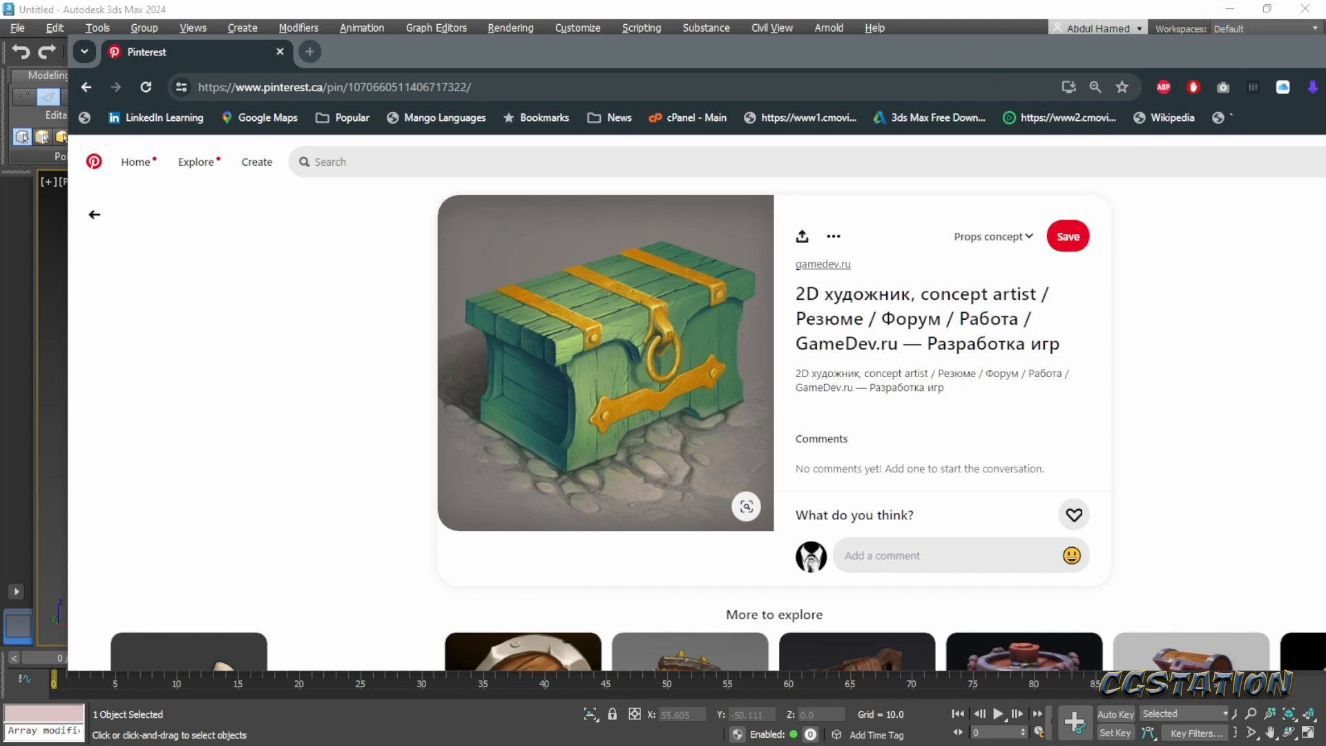
left_click_drag(756, 49, 1325, 84)
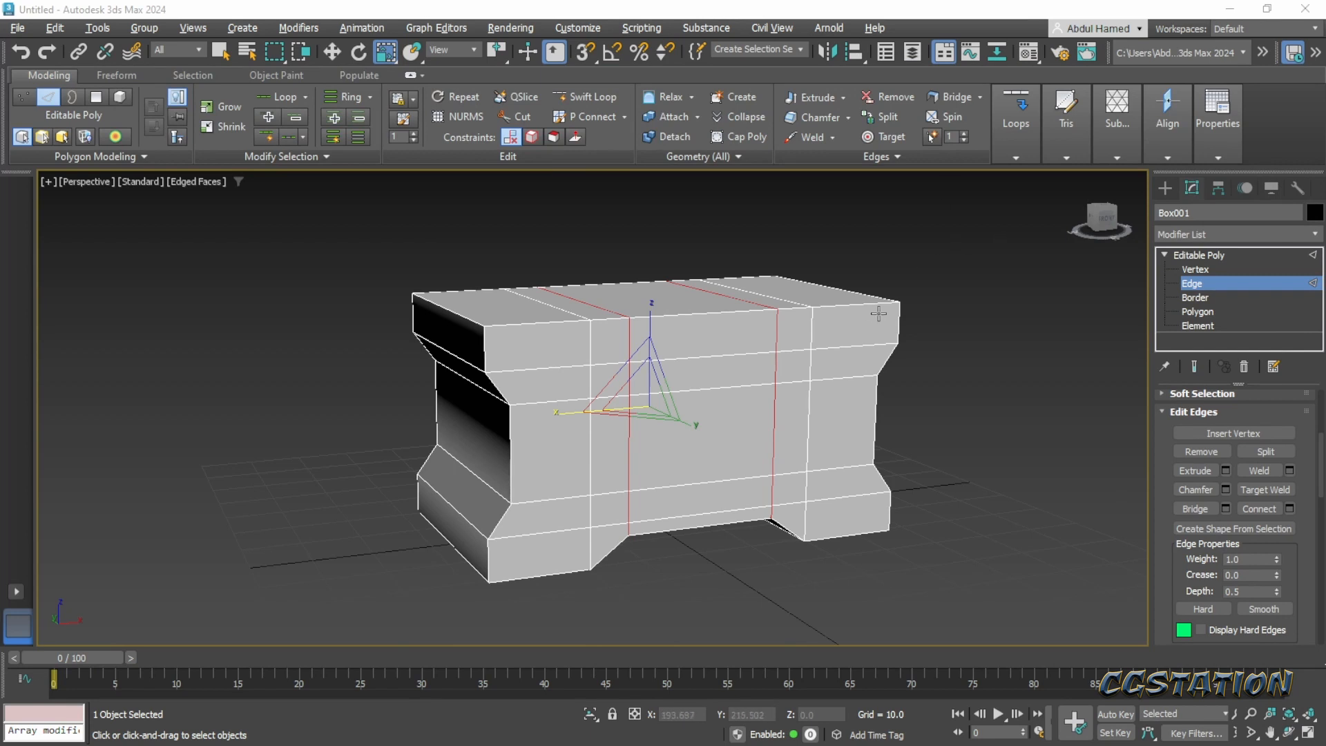
middle_click_drag(791, 338, 795, 352, "alt")
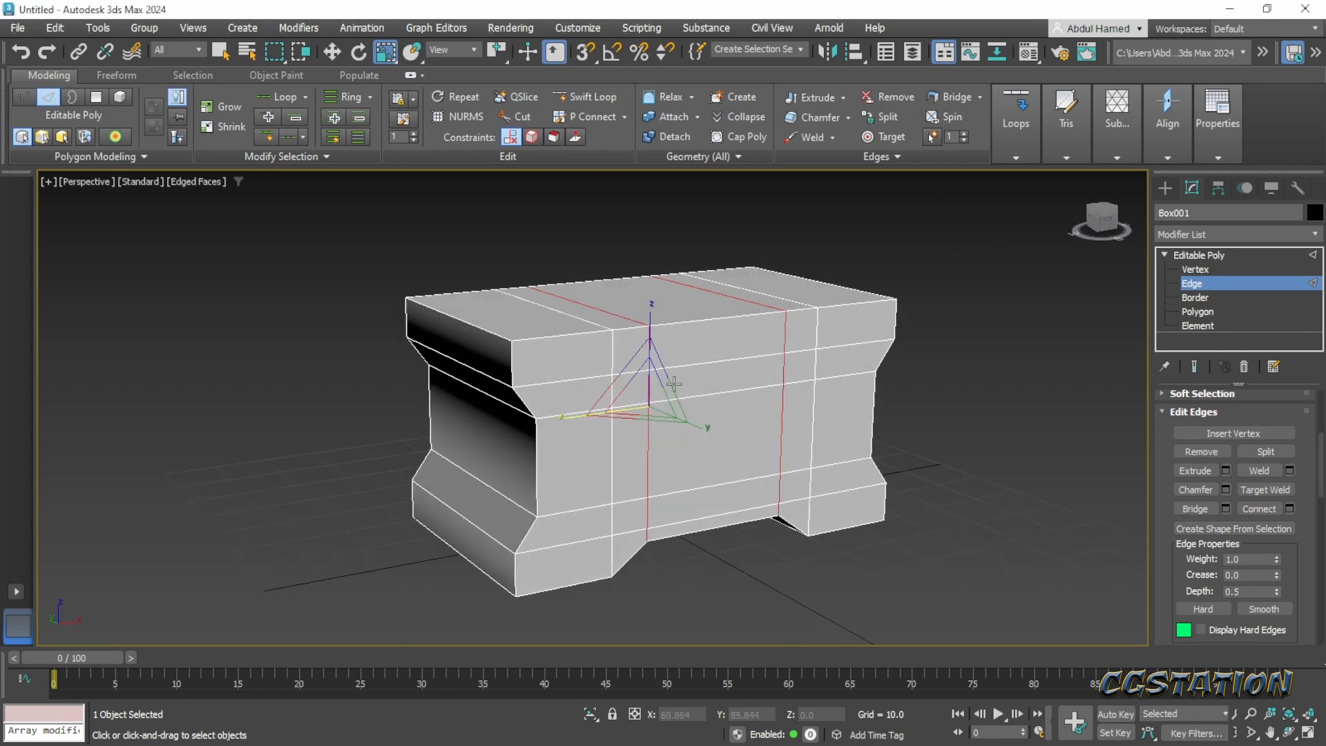
mouse_move(673, 384)
middle_mouse_down("alt")
mouse_move(694, 388)
mouse_move(685, 402)
middle_mouse_up("alt")
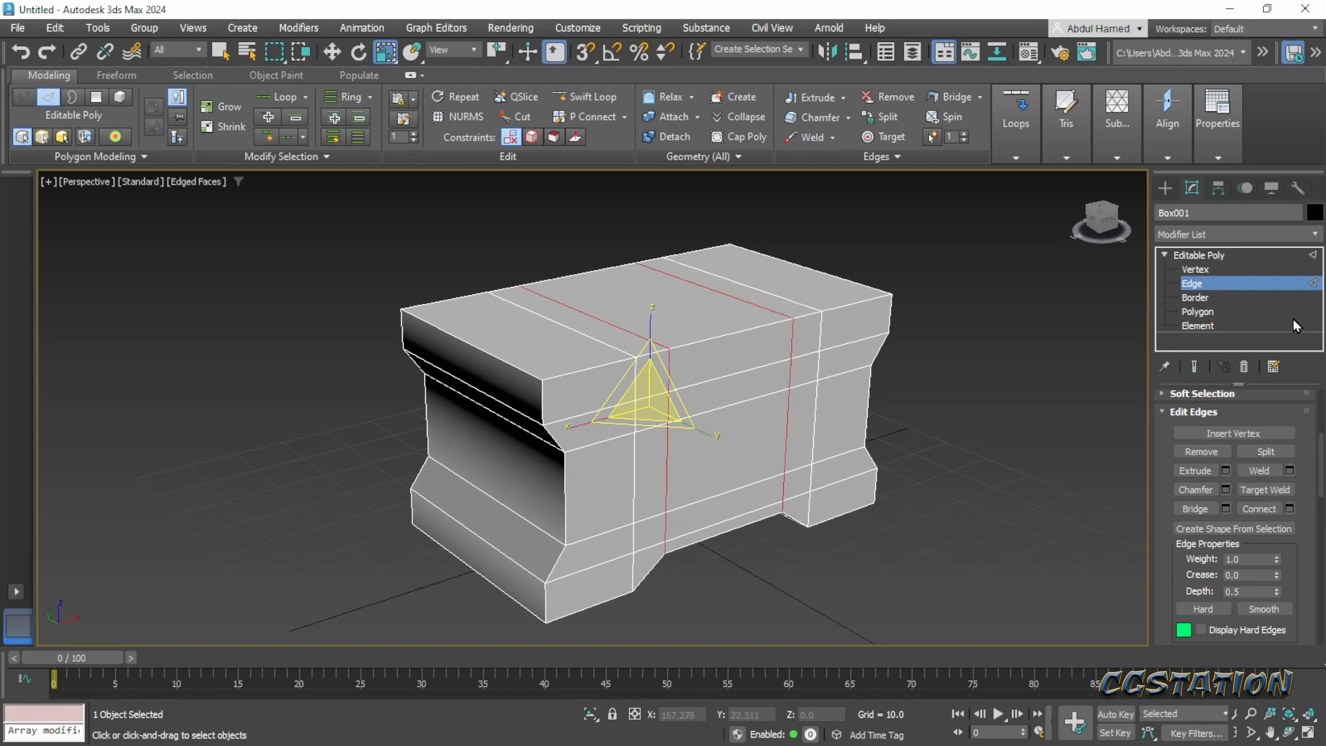
- Try to extrude the ring of side polygons around the chest's top rim by Local Normal, with height 5.899 and bias 0.0
left_click(1222, 312)
left_click(515, 383)
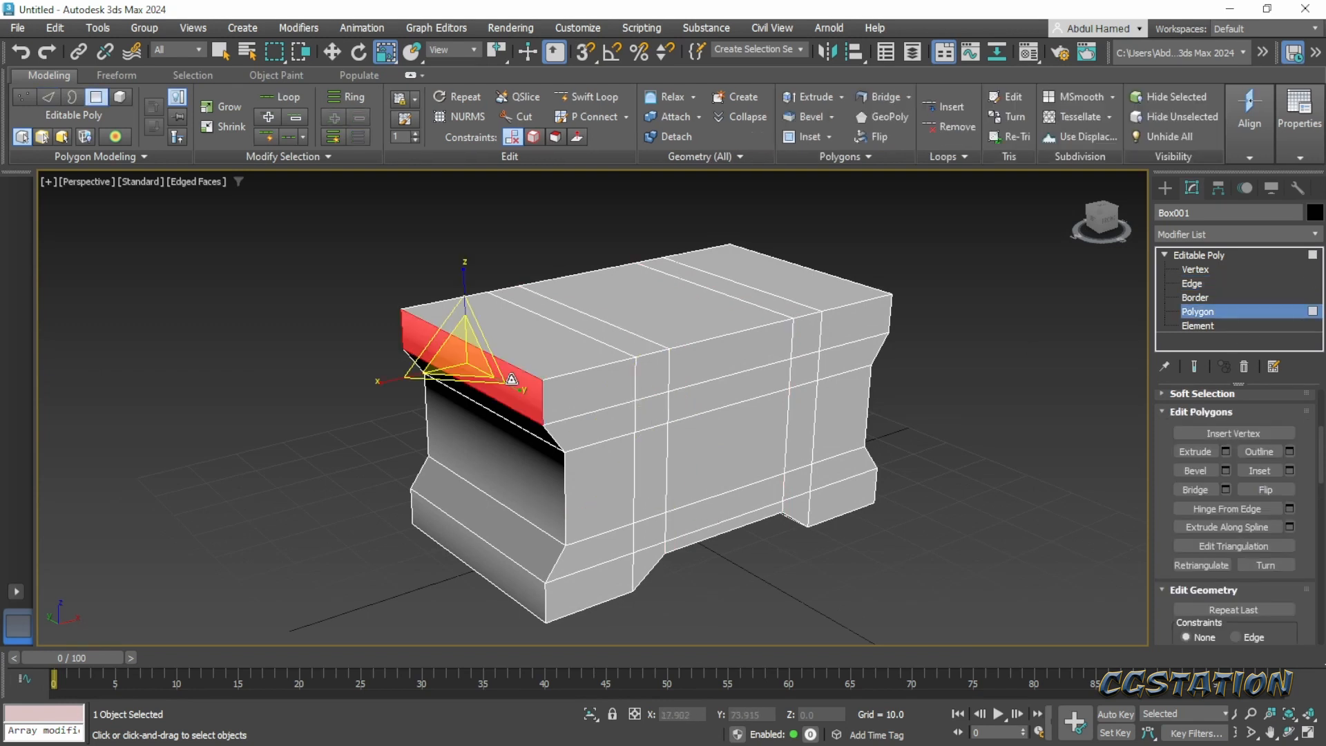
left_click(546, 398, "shift")
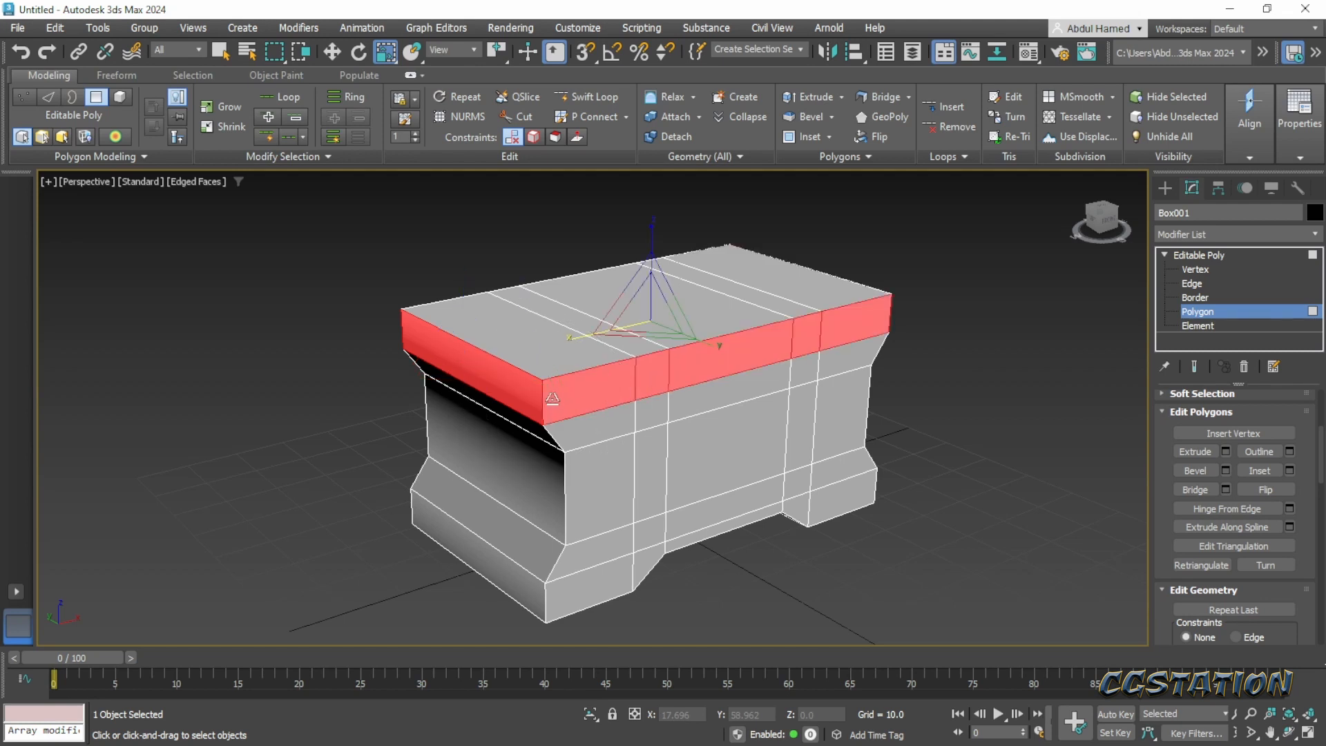
middle_click_drag(552, 399, 510, 395, "alt")
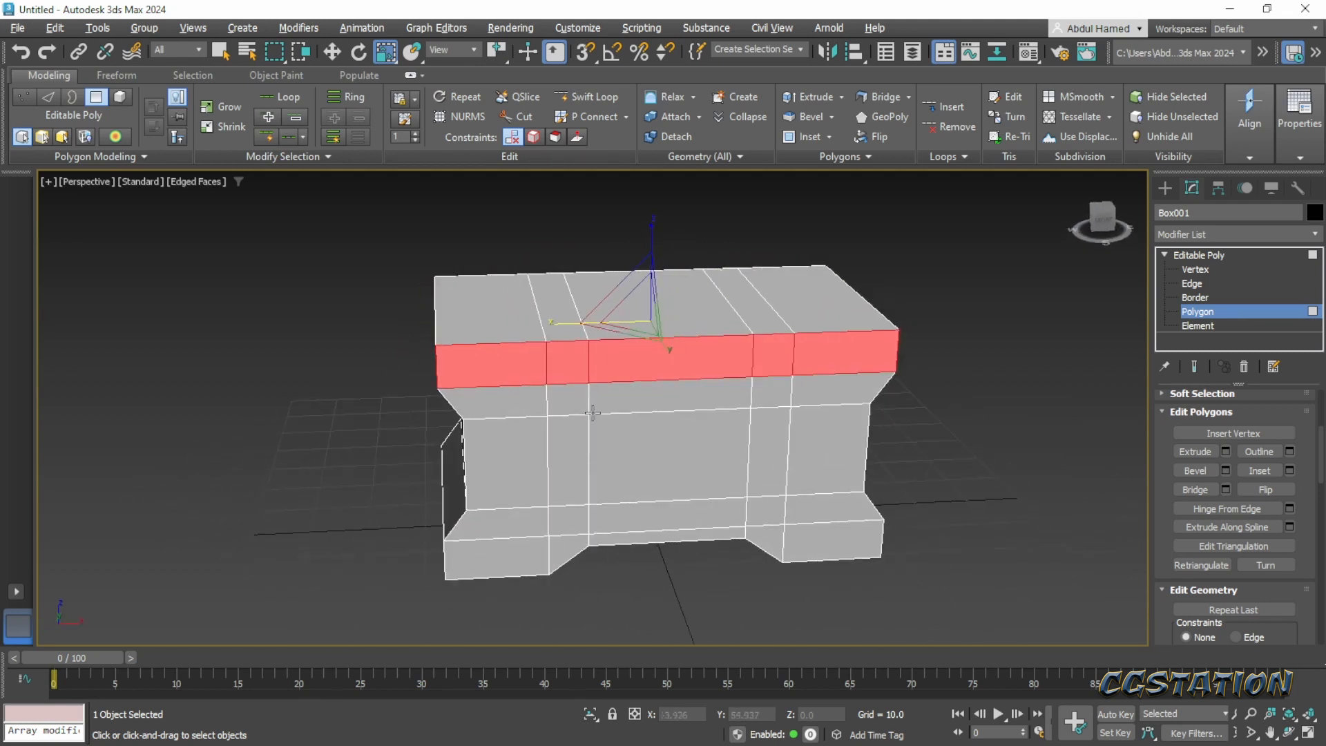
left_click(1226, 452)
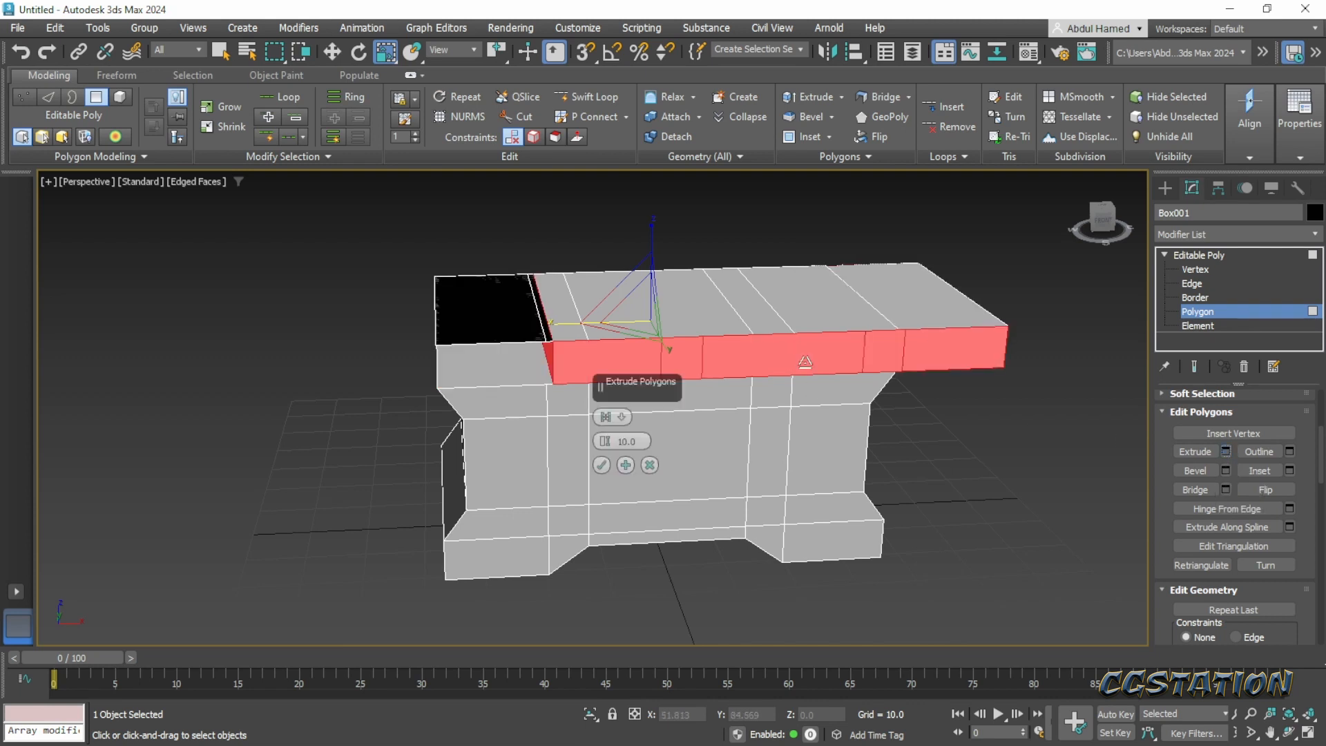
left_click(622, 417)
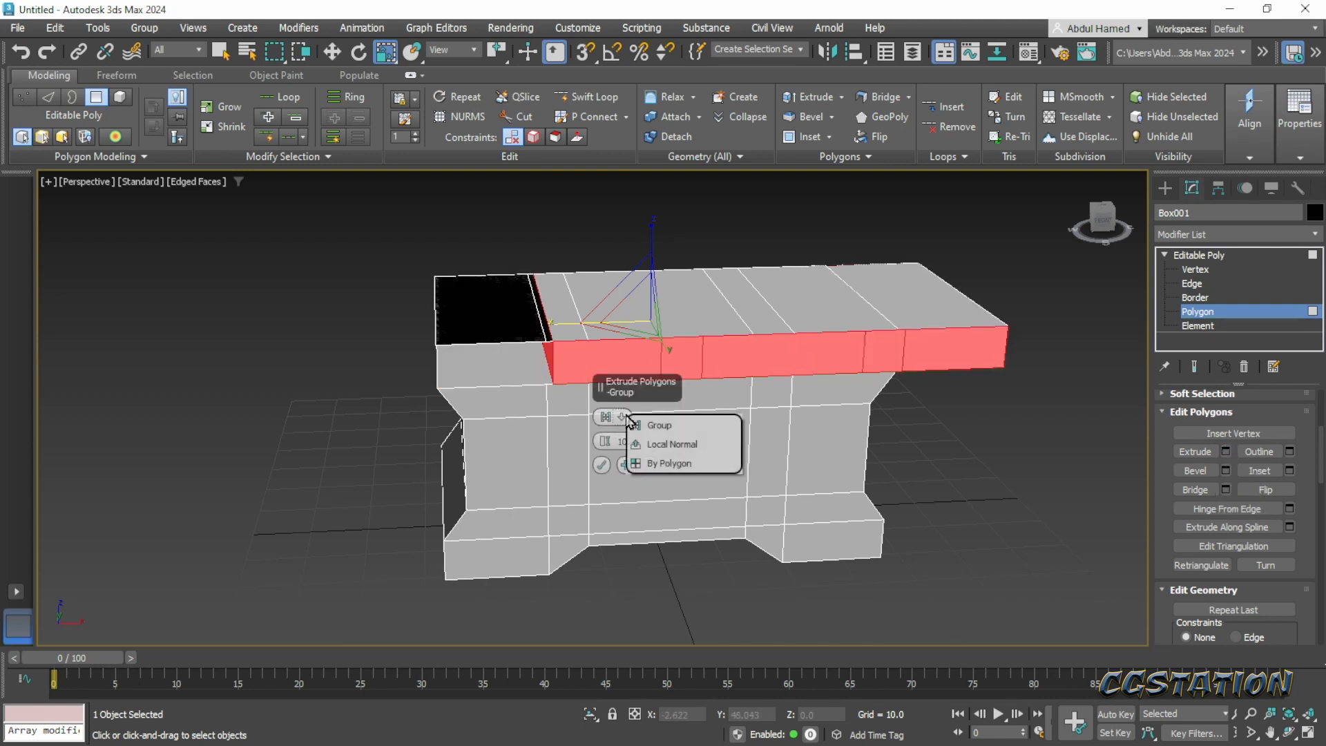
left_click(657, 444)
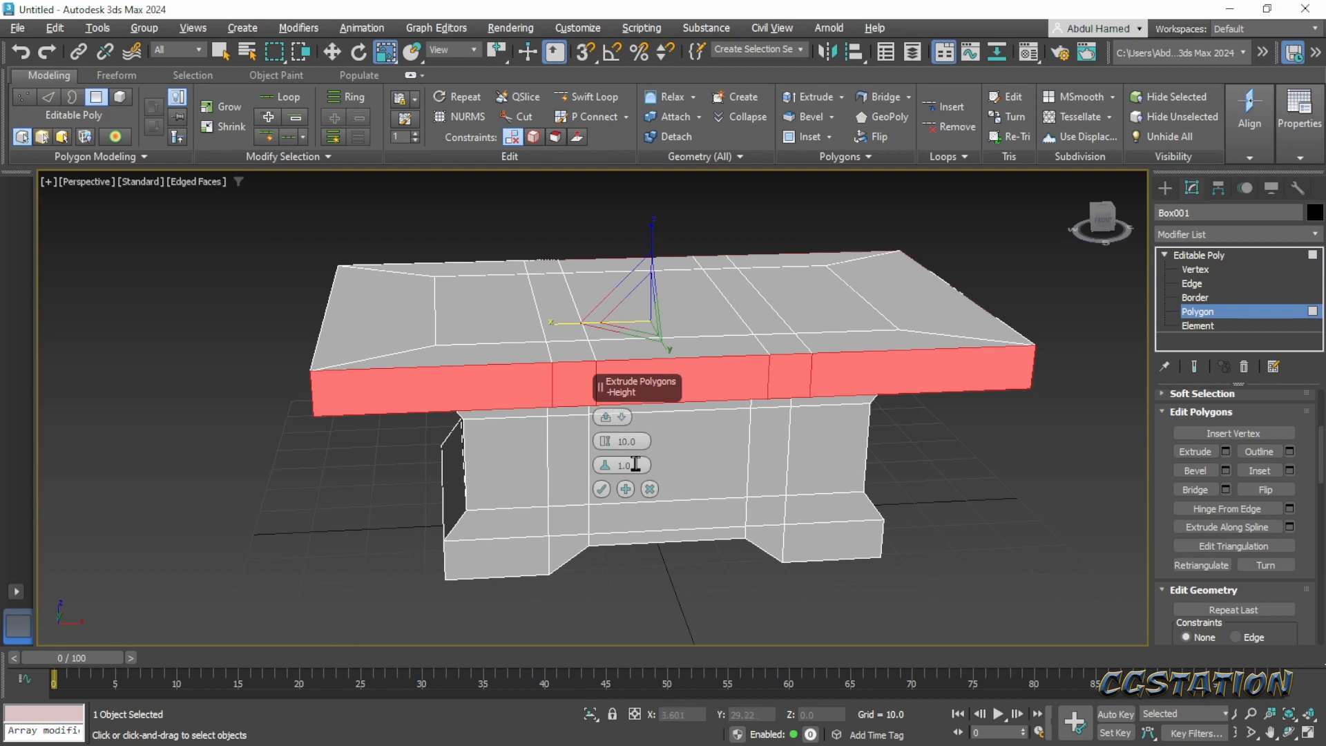
mouse_move(606, 475)
left_mouse_down()
mouse_move(607, 502)
mouse_move(614, 487)
left_mouse_up()
middle_click_drag(451, 458, 499, 398, "alt")
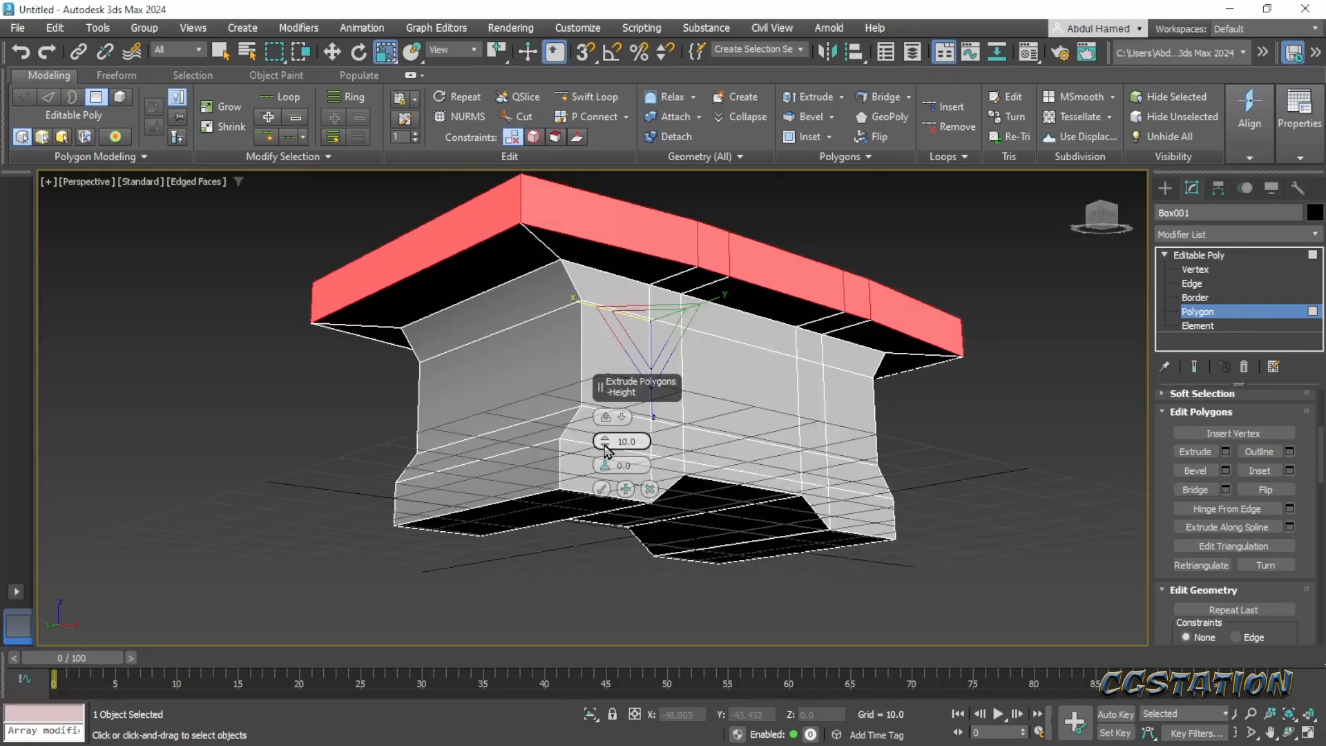
left_click_drag(606, 453, 607, 484)
middle_click_drag(500, 338, 498, 421, "alt")
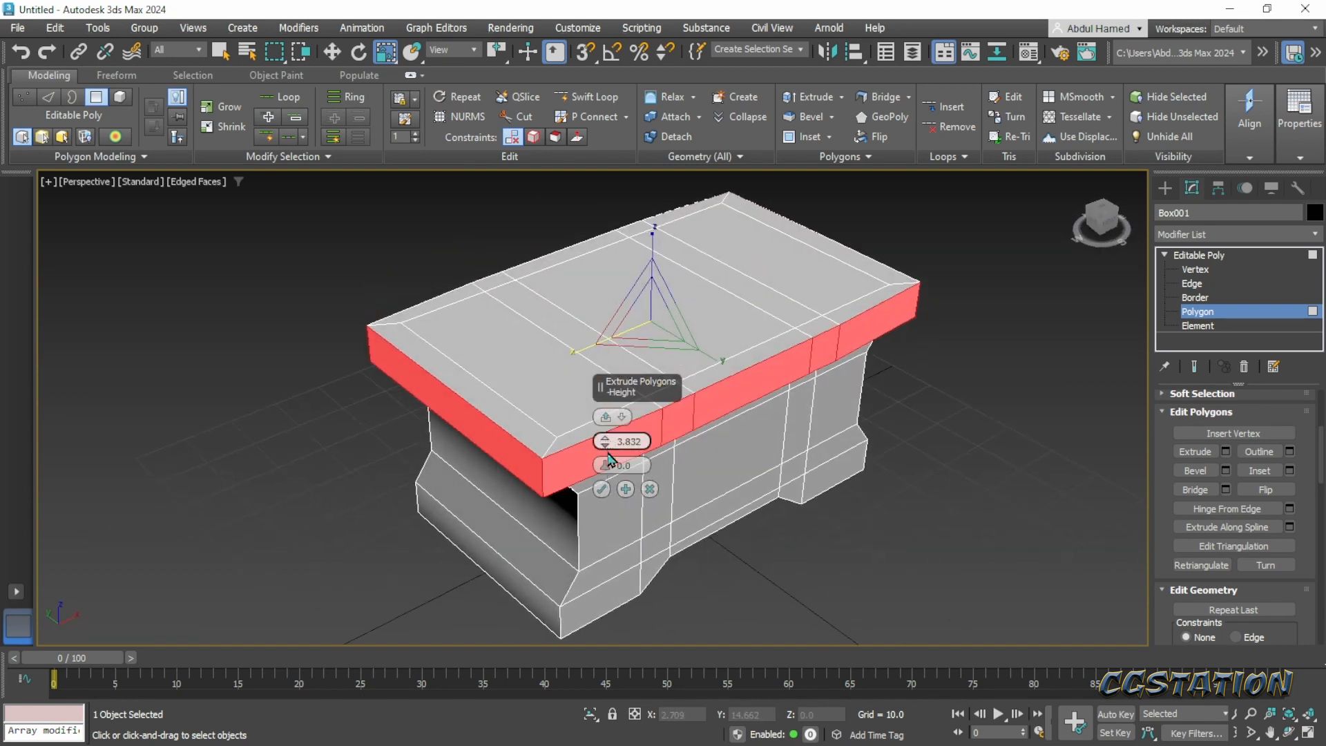
left_click_drag(609, 450, 606, 428)
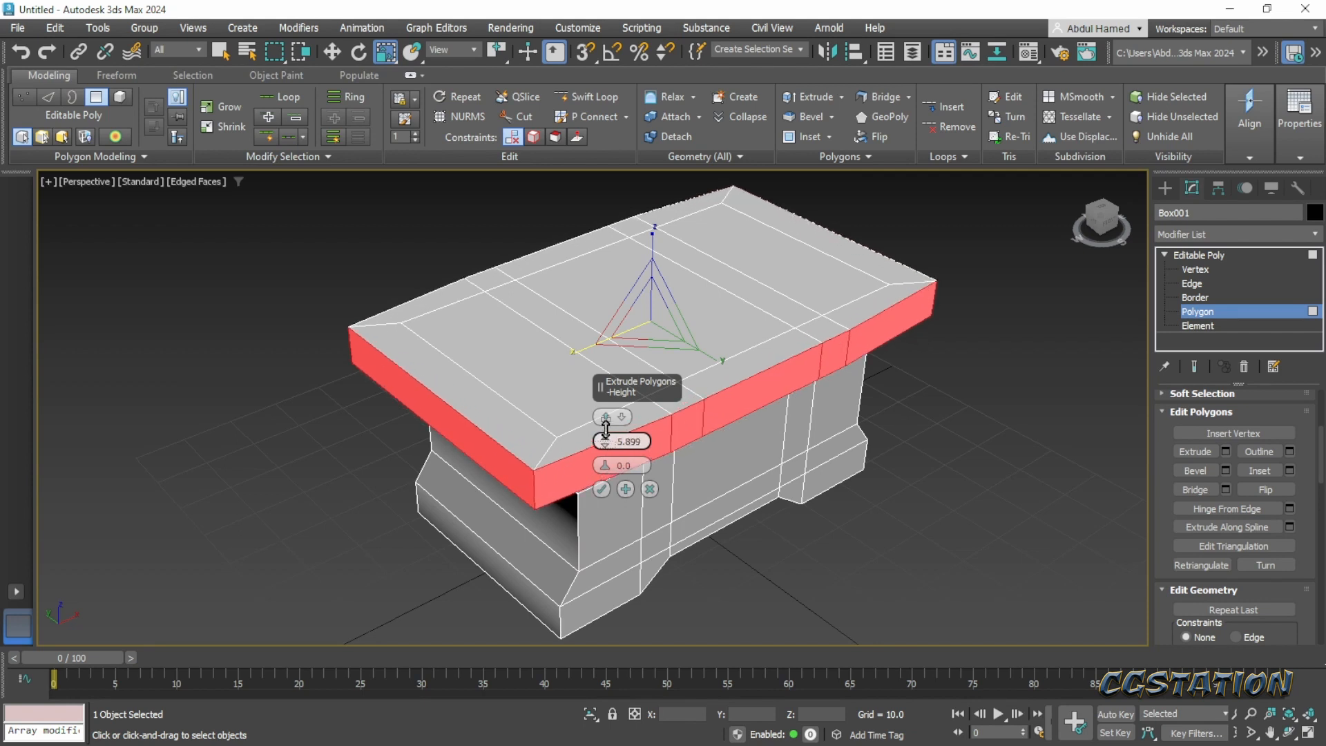
middle_click_drag(855, 487, 827, 466, "alt")
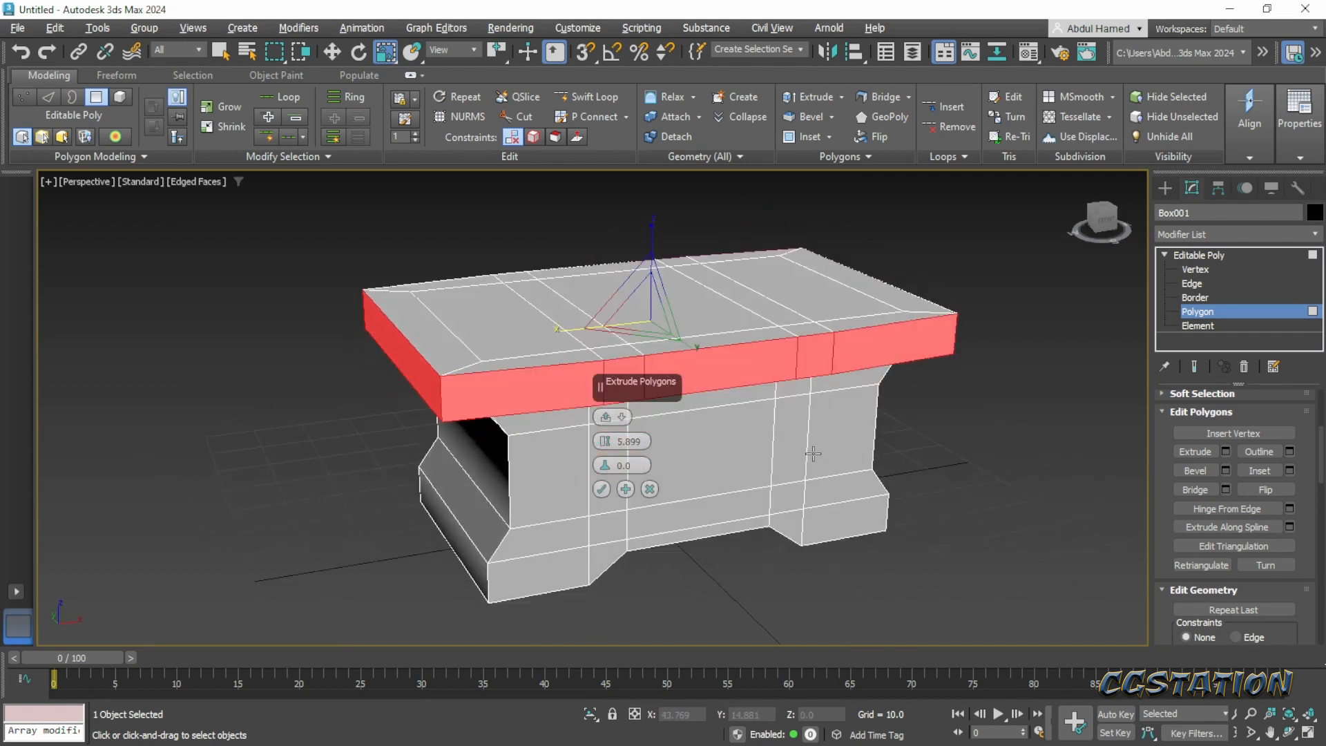
left_click(603, 490)
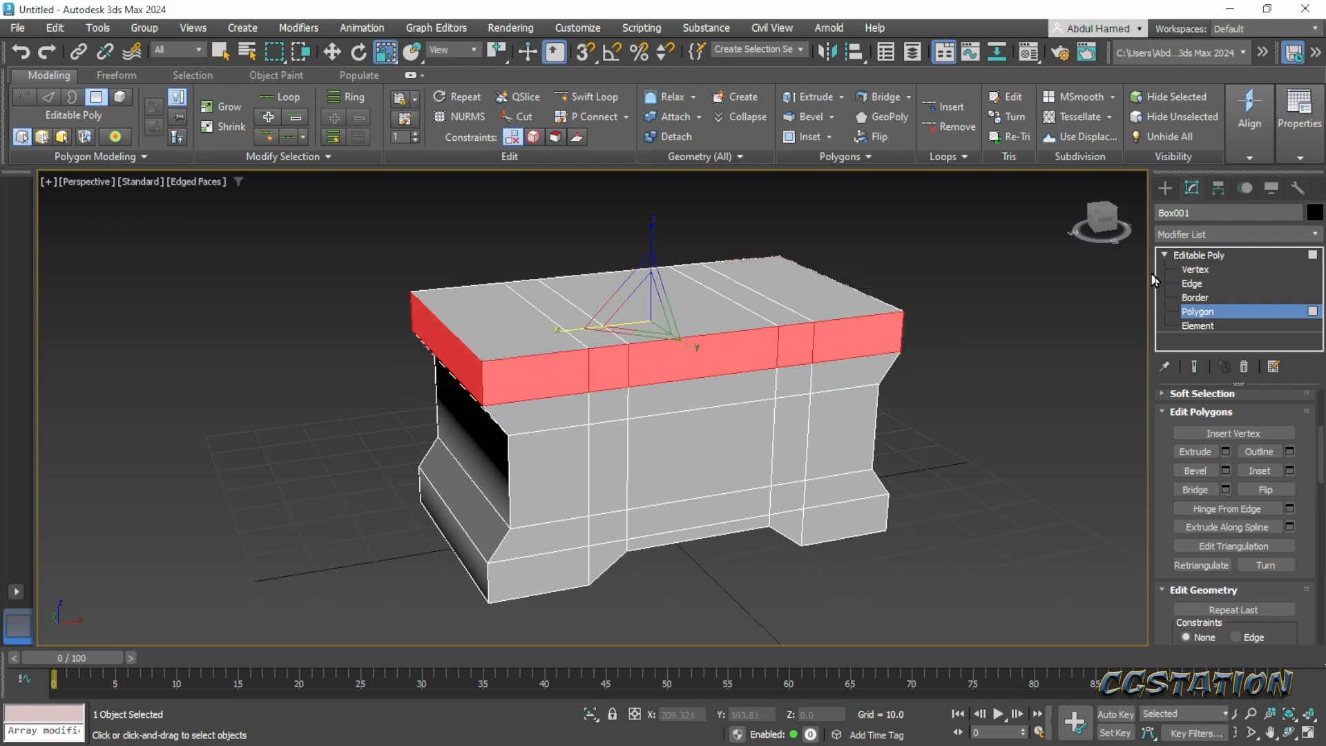
- Leave polygon editing, apply Reset XForm to the whole chest box, and return to its modifier stack
left_click(1205, 257)
left_click(1245, 188)
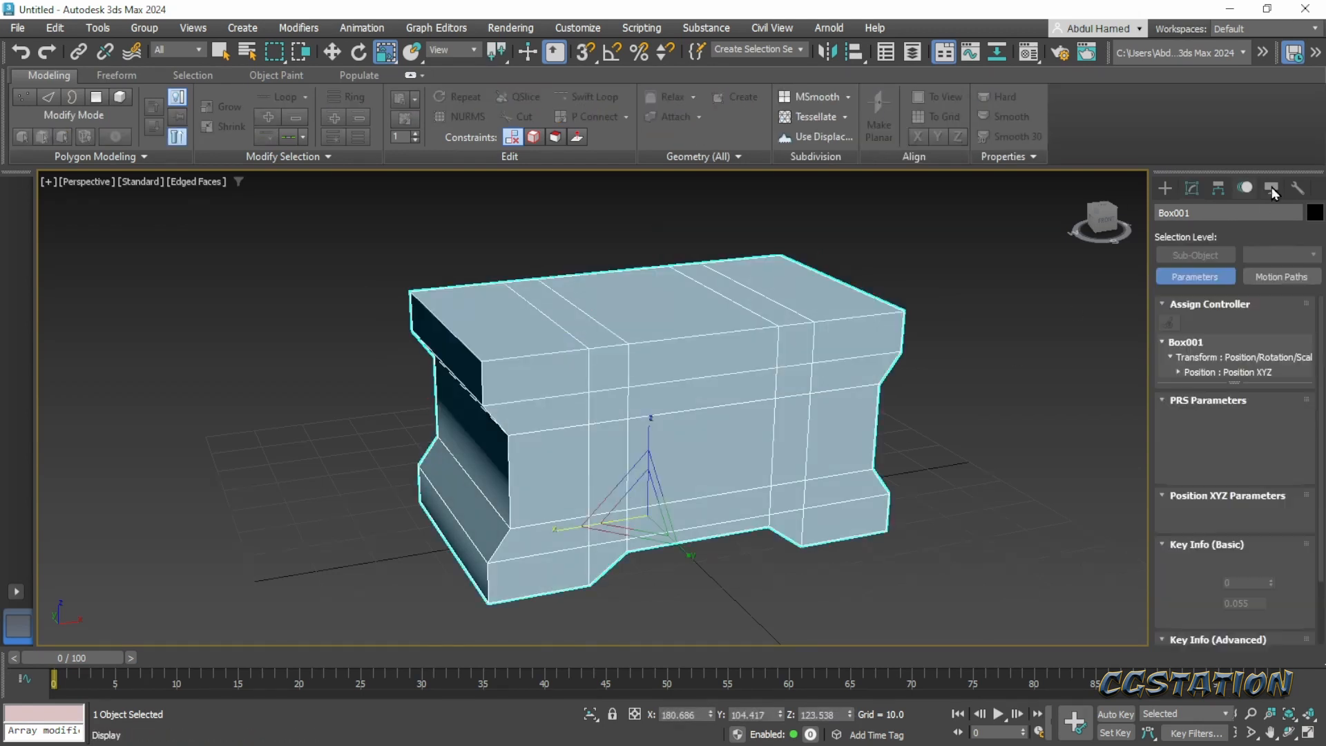
left_click(1272, 189)
left_click(1297, 189)
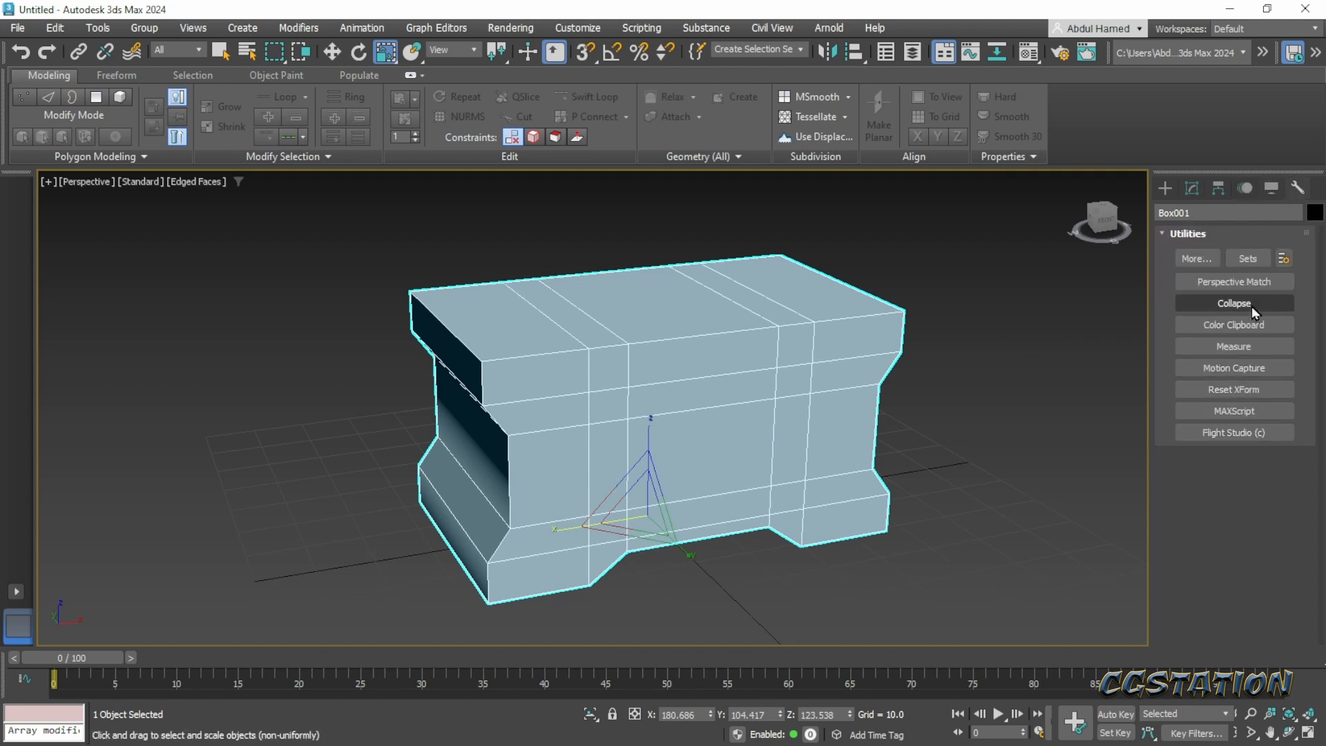
left_click(1273, 389)
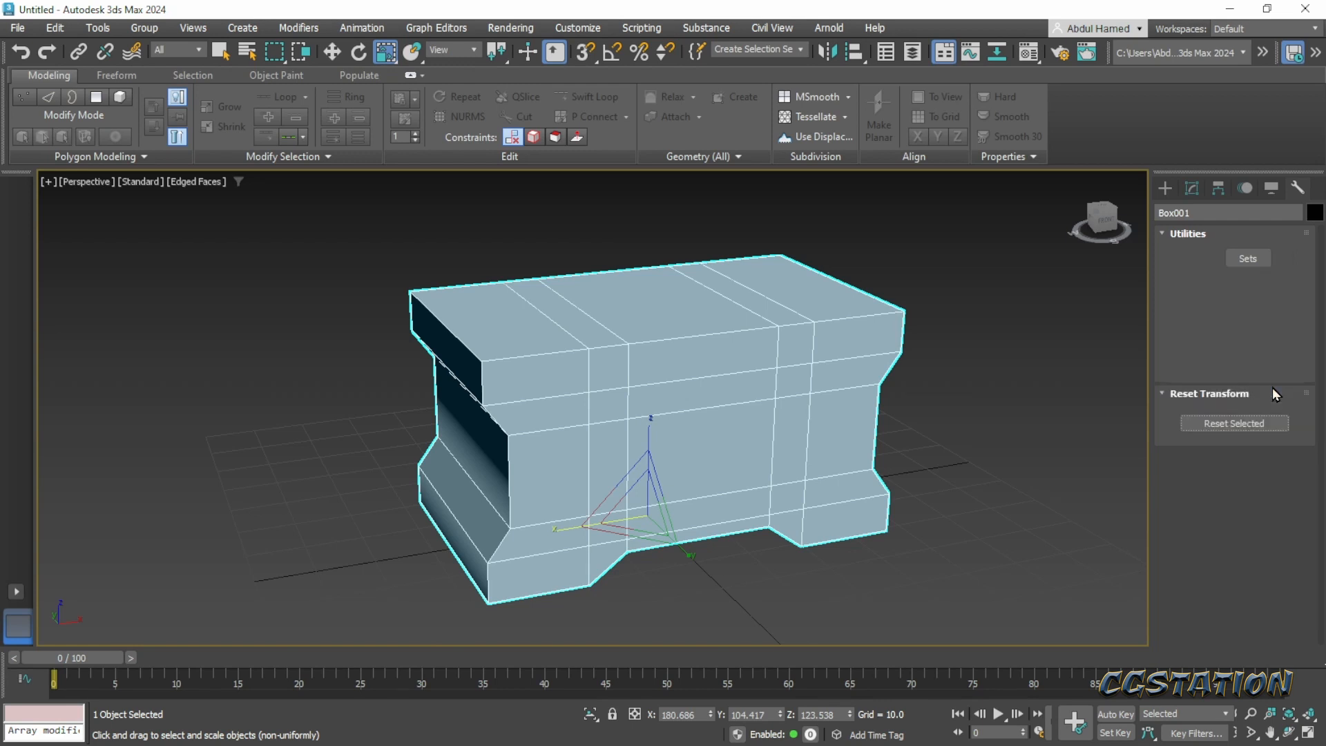
left_click(1228, 487)
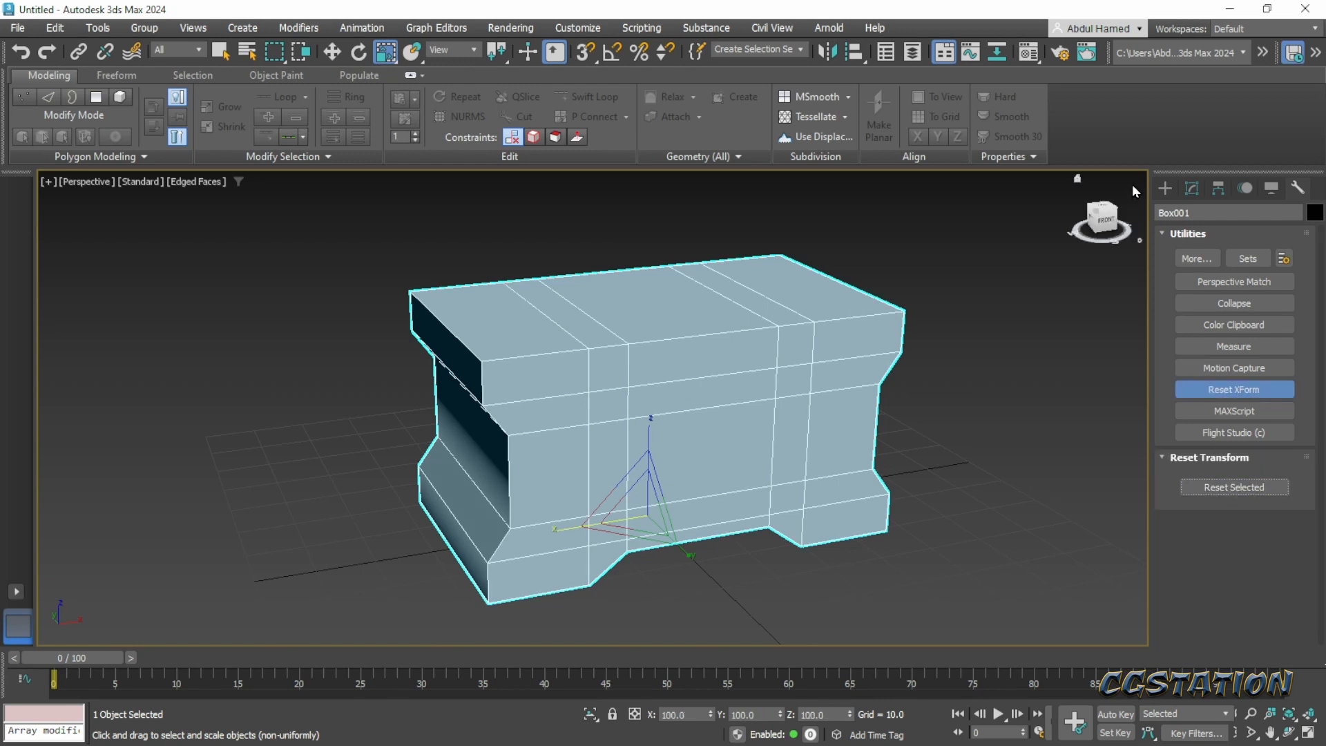
left_click(1193, 188)
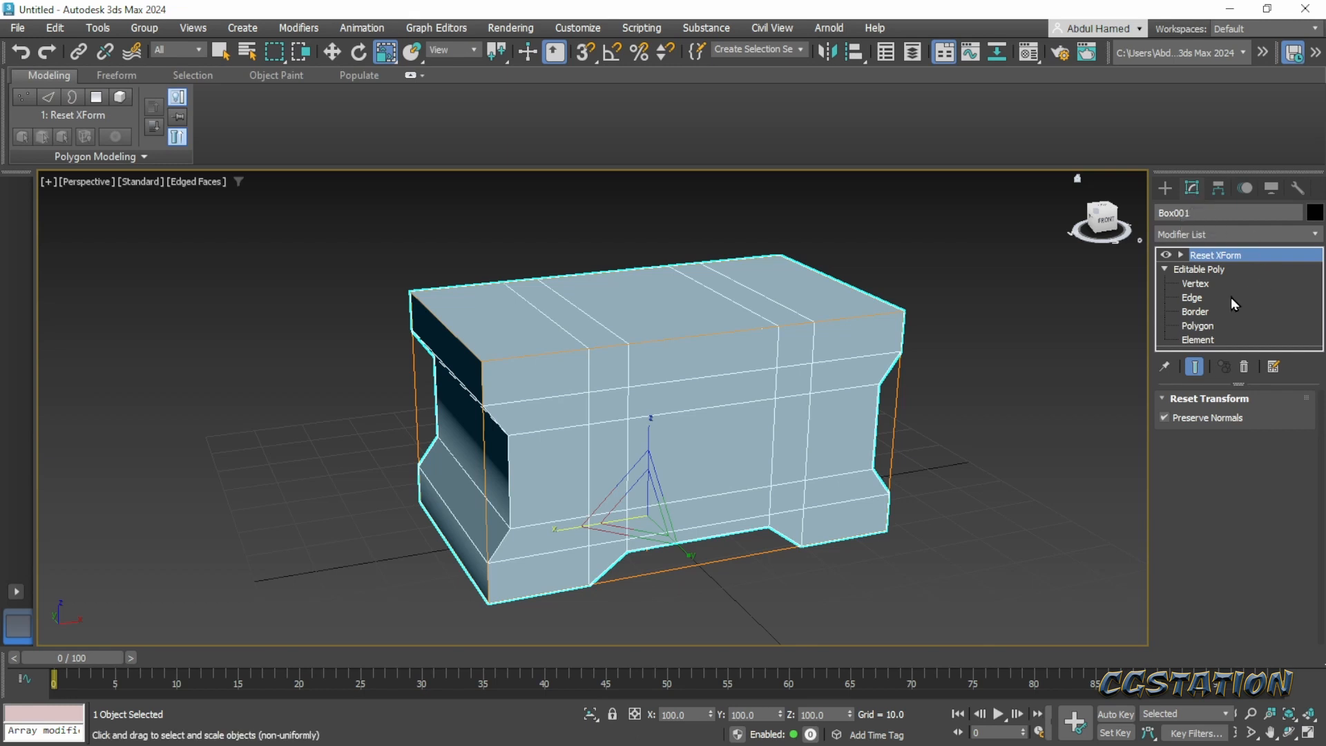
- Collapse the chest box's whole modifier stack, including Reset XForm, into the Editable Poly
right_click(1220, 259)
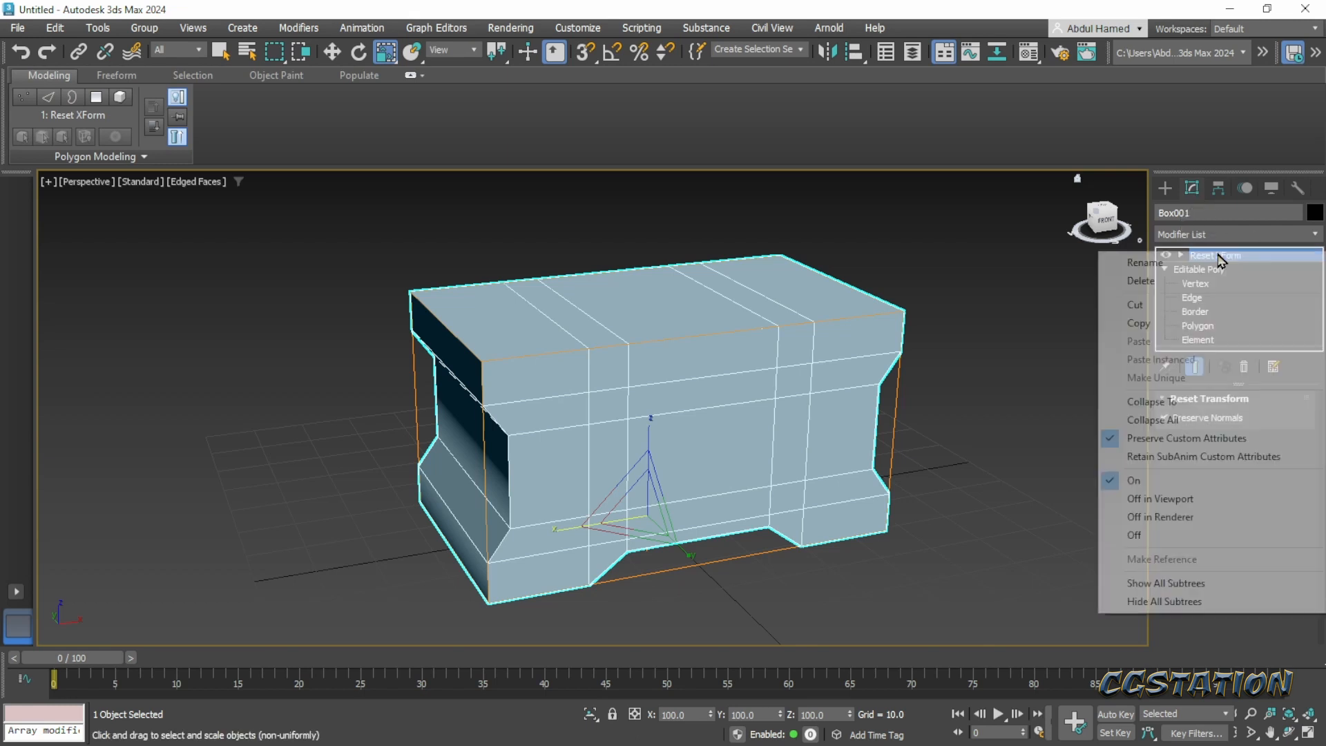
left_click(1182, 420)
left_click(751, 428)
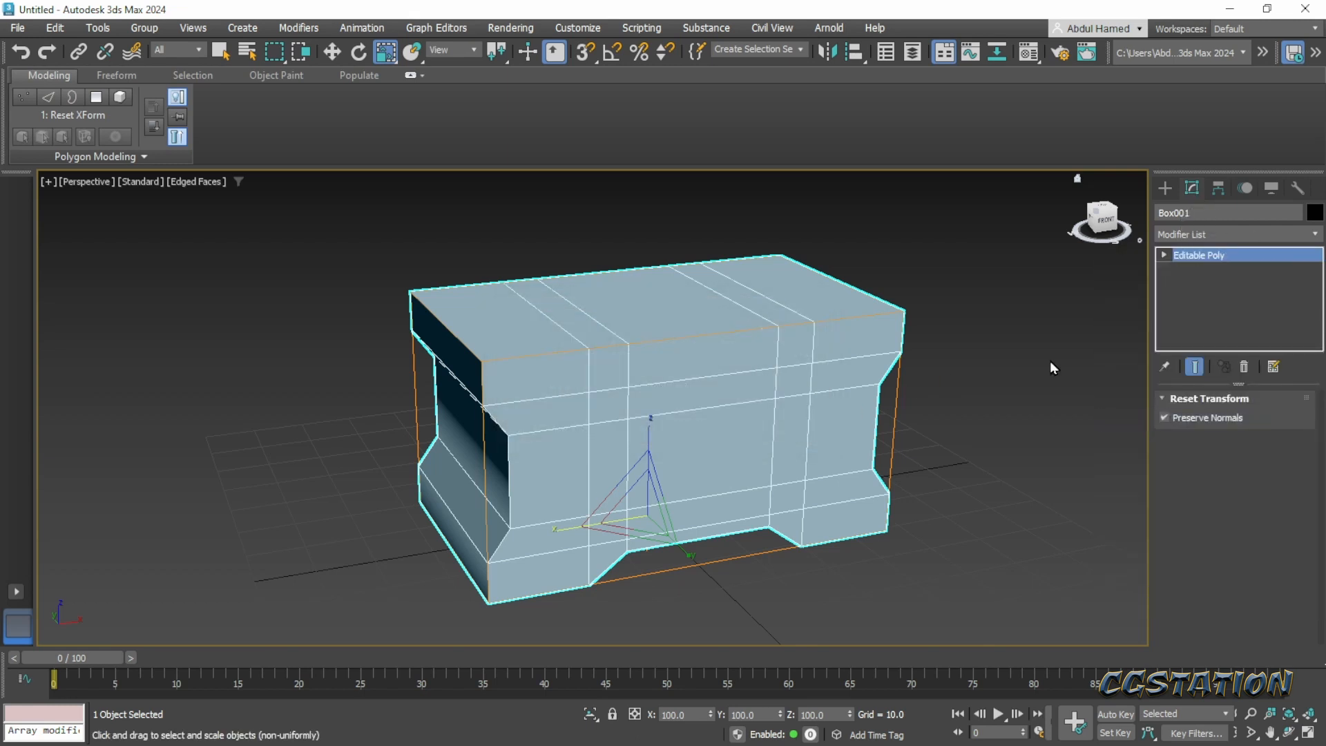
- Extrude the side polygons around the chest's top rim outward by Local Normal with height 3.437 and bias 1.0
left_click(1195, 312)
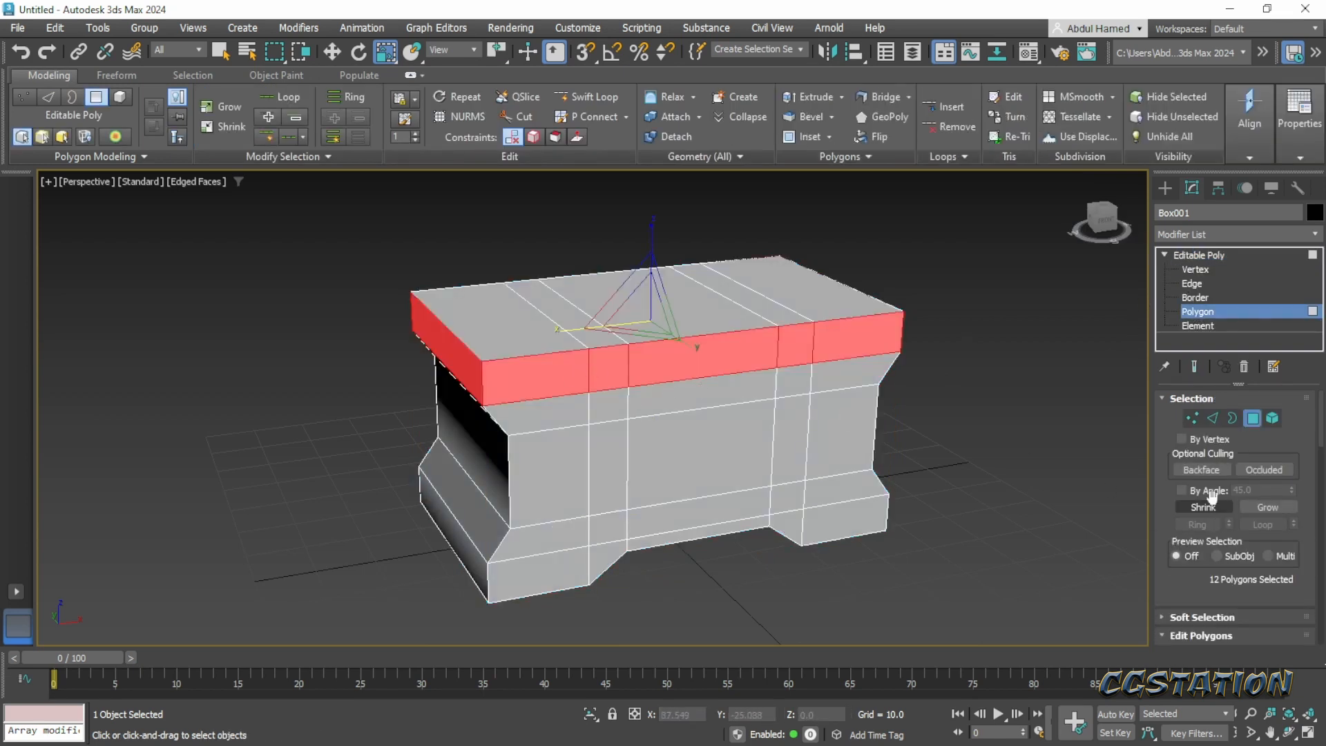
scroll(1285, 484, "down", 5)
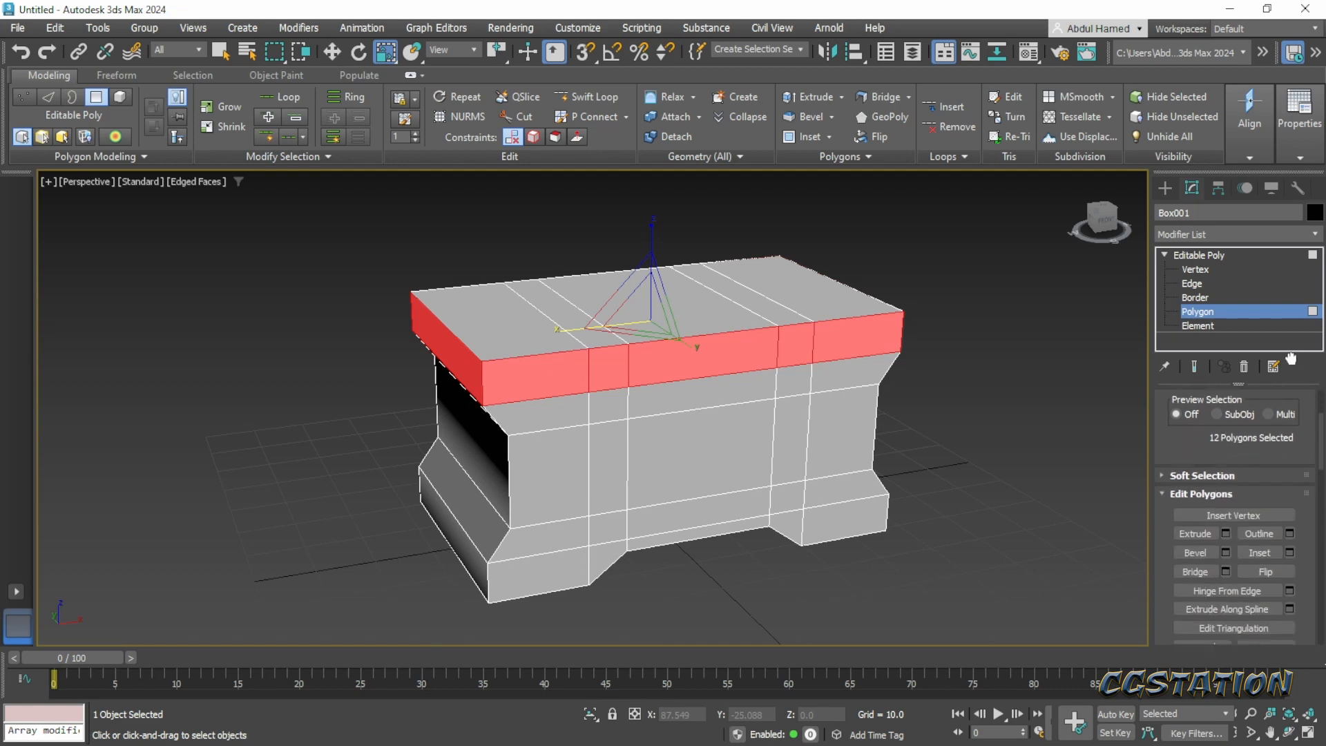
left_click(1225, 527)
left_click(621, 417)
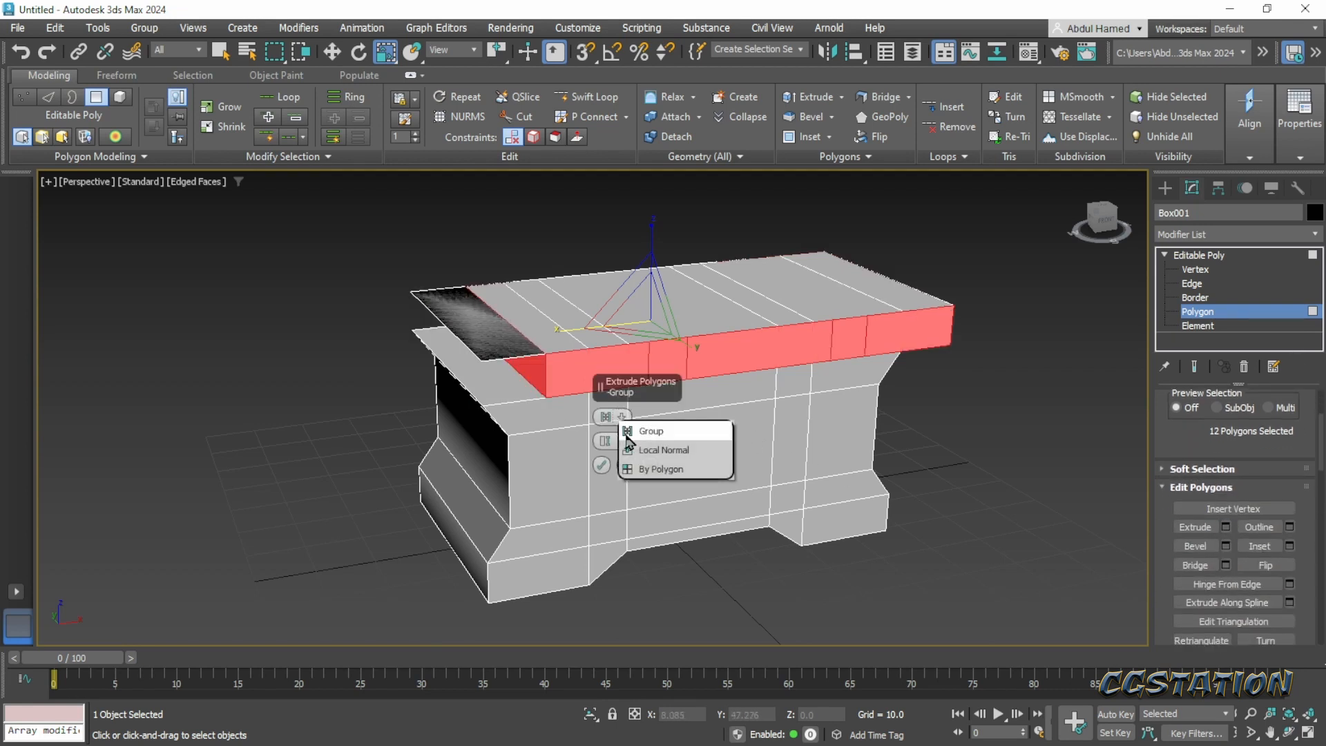
left_click(626, 448)
middle_click_drag(529, 390, 552, 438, "alt")
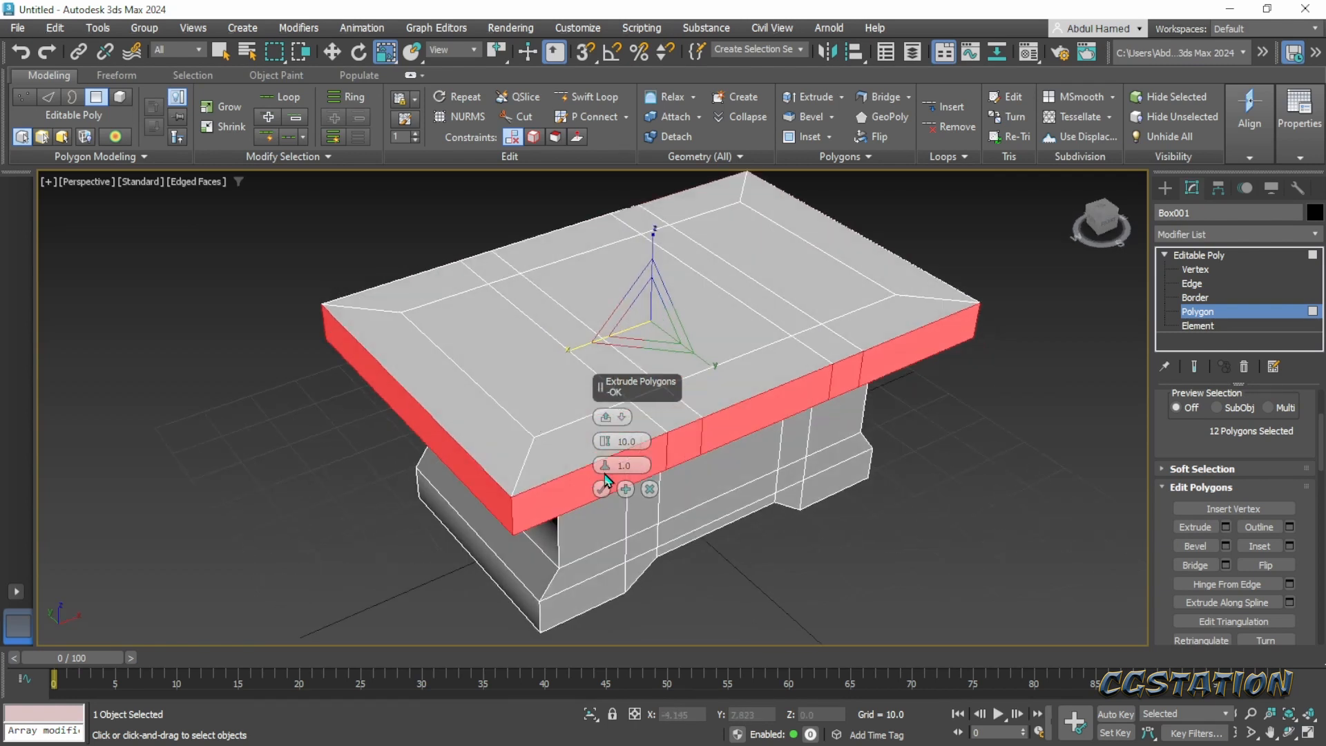
left_click_drag(605, 443, 605, 489)
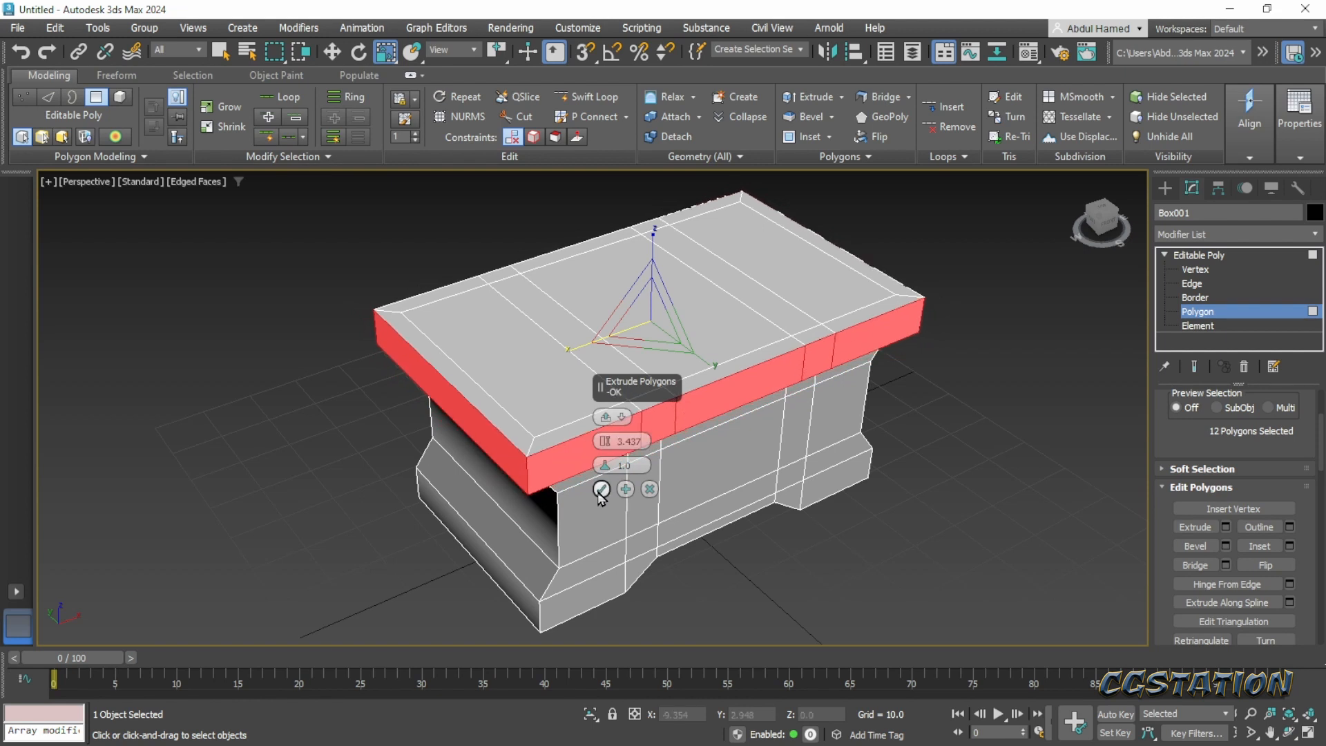
left_click(603, 489)
- Extrude the middle underside polygon of the rim's front overhang downward along Z to a height of about 29.76
middle_click_drag(772, 508, 733, 423, "alt")
left_click(701, 279)
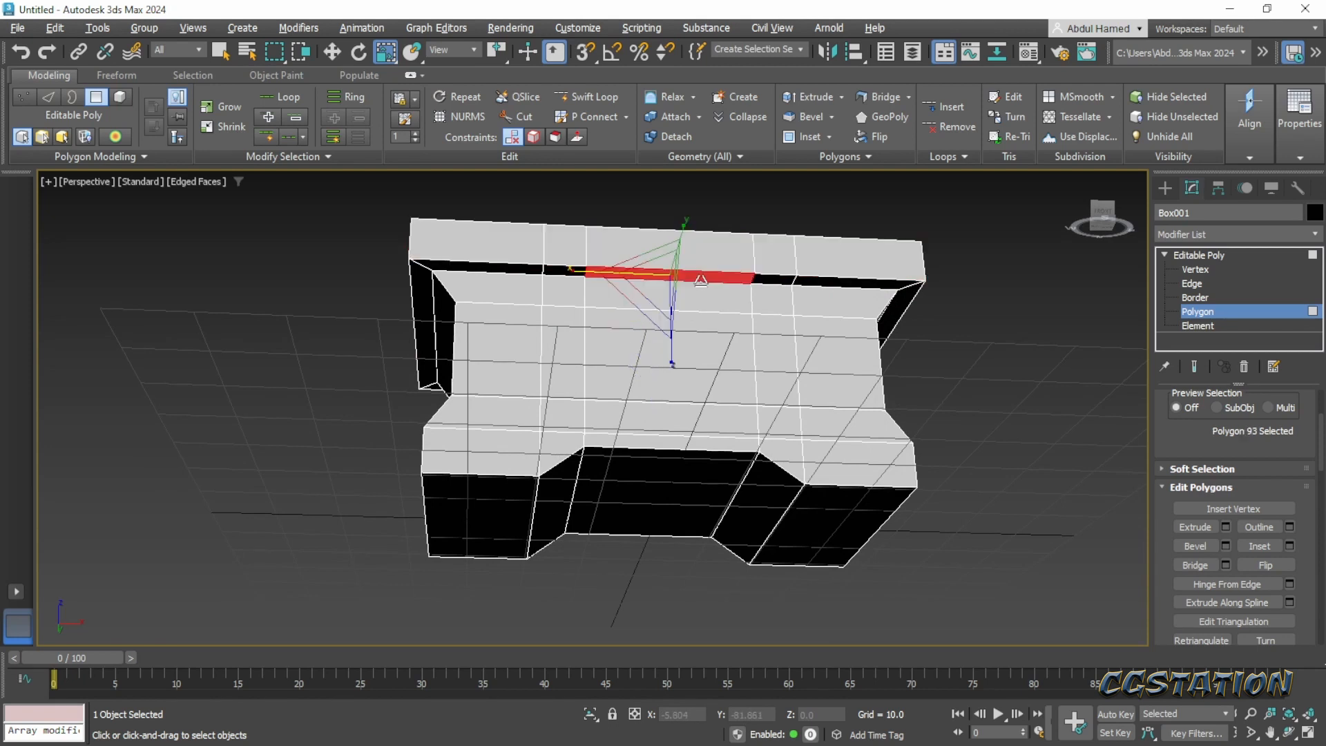
middle_click_drag(734, 305, 754, 349, "alt")
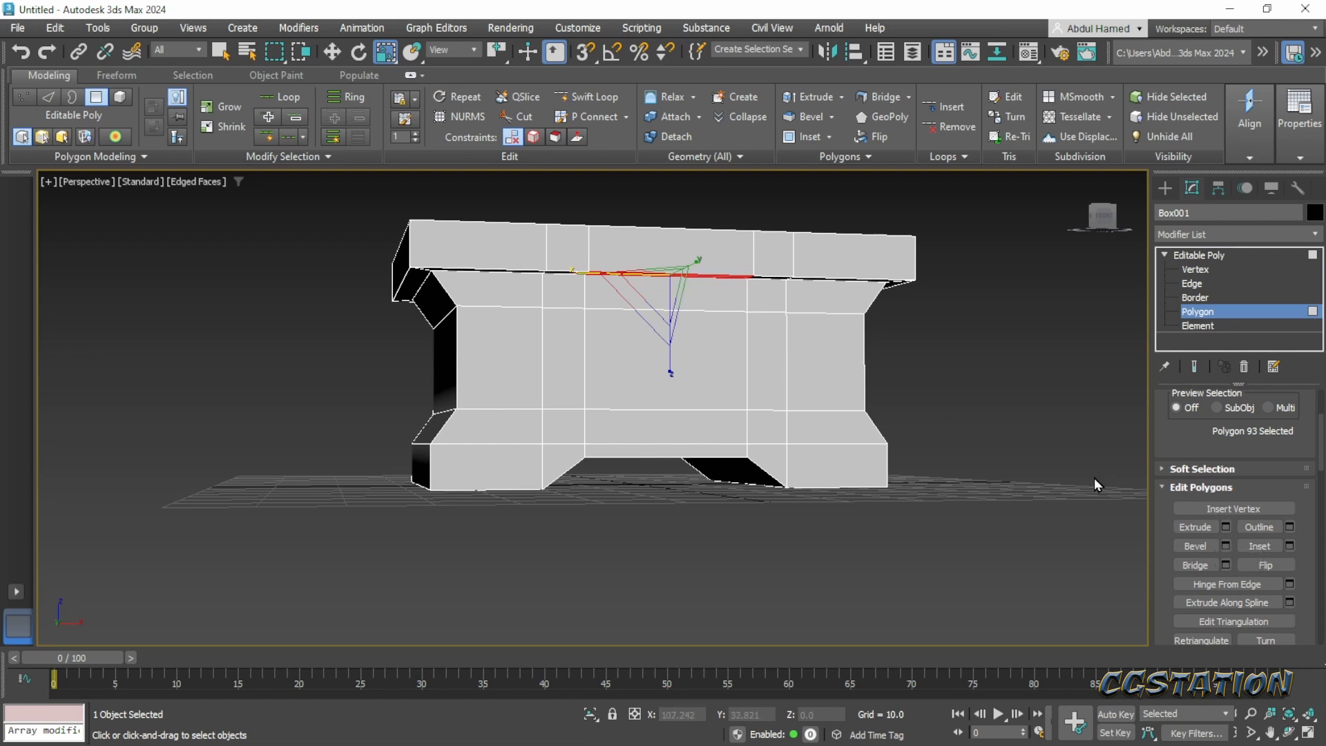
key("w")
middle_click_drag(610, 310, 683, 384)
scroll(664, 363, "up", 3)
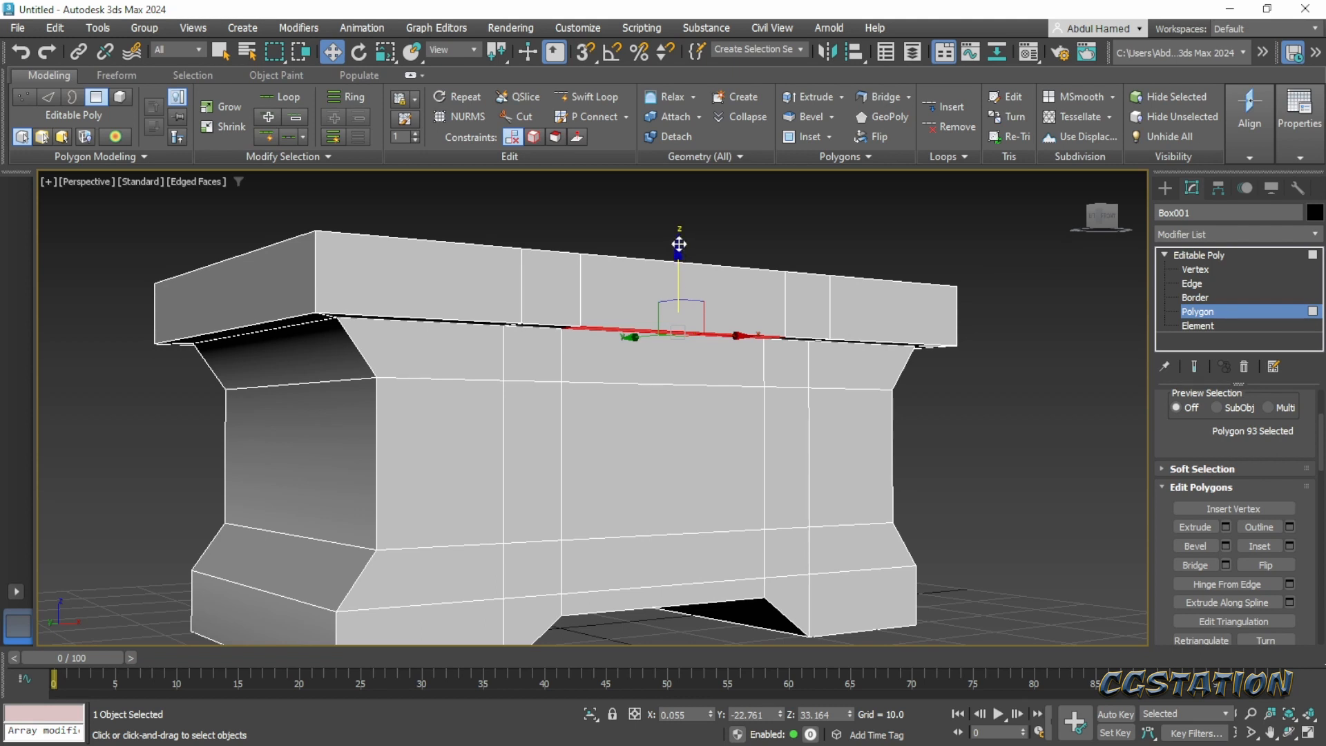
left_click_drag(679, 245, 688, 278)
middle_click_drag(801, 371, 767, 386, "alt")
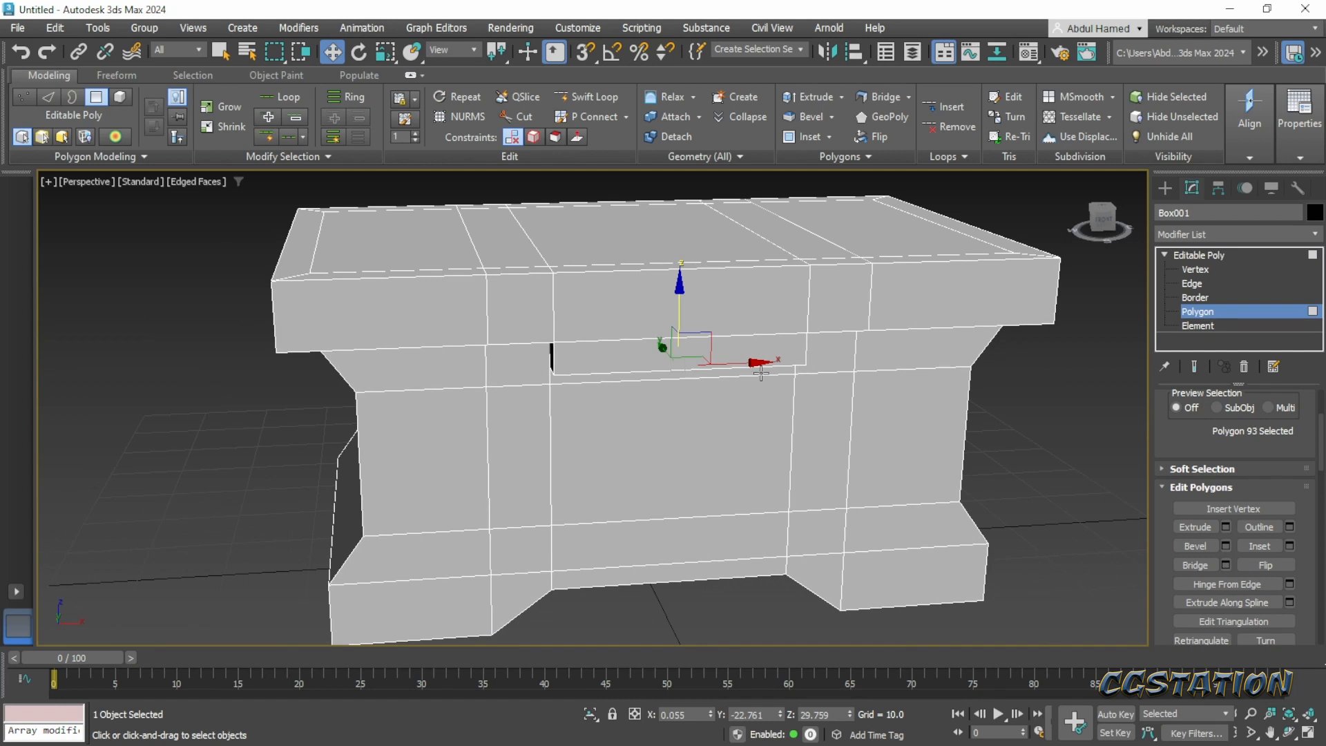
- Scale the extruded flap's bottom polygon to 77% along X so its sides slope inward
key("r")
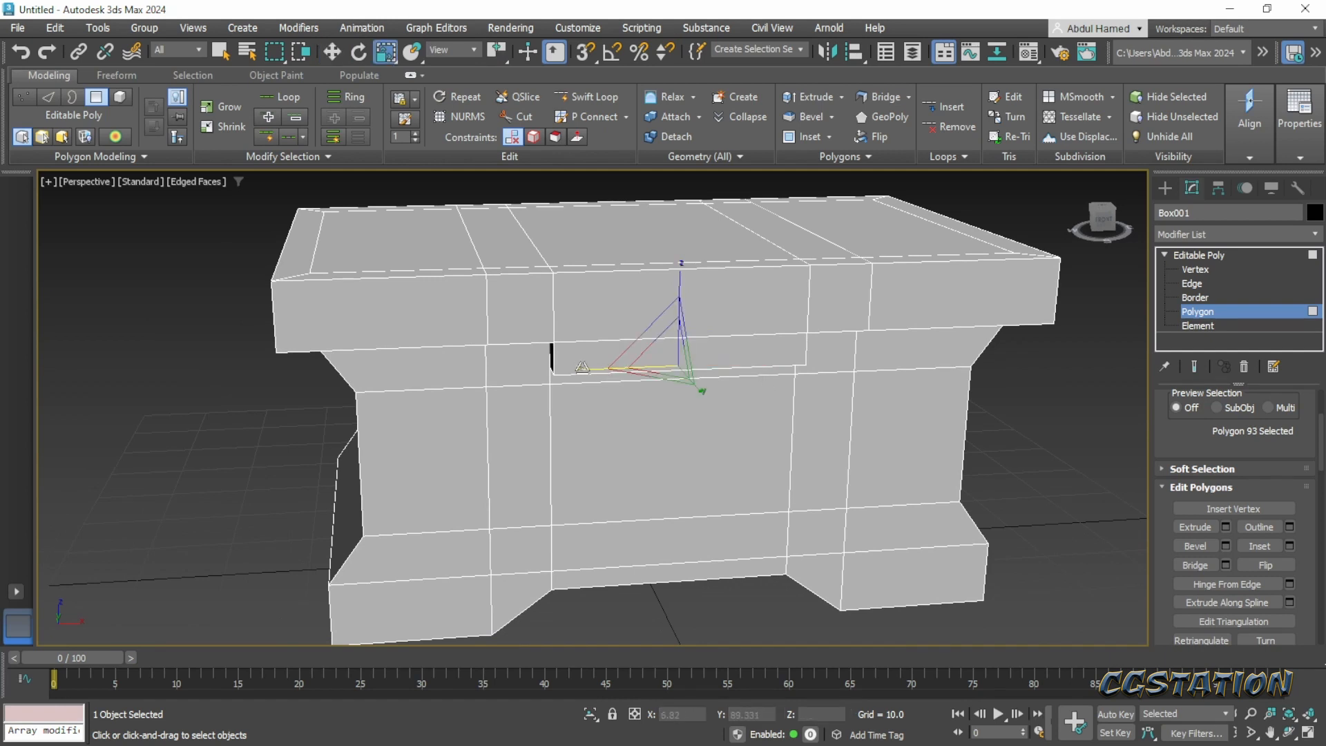
left_click_drag(582, 366, 599, 366)
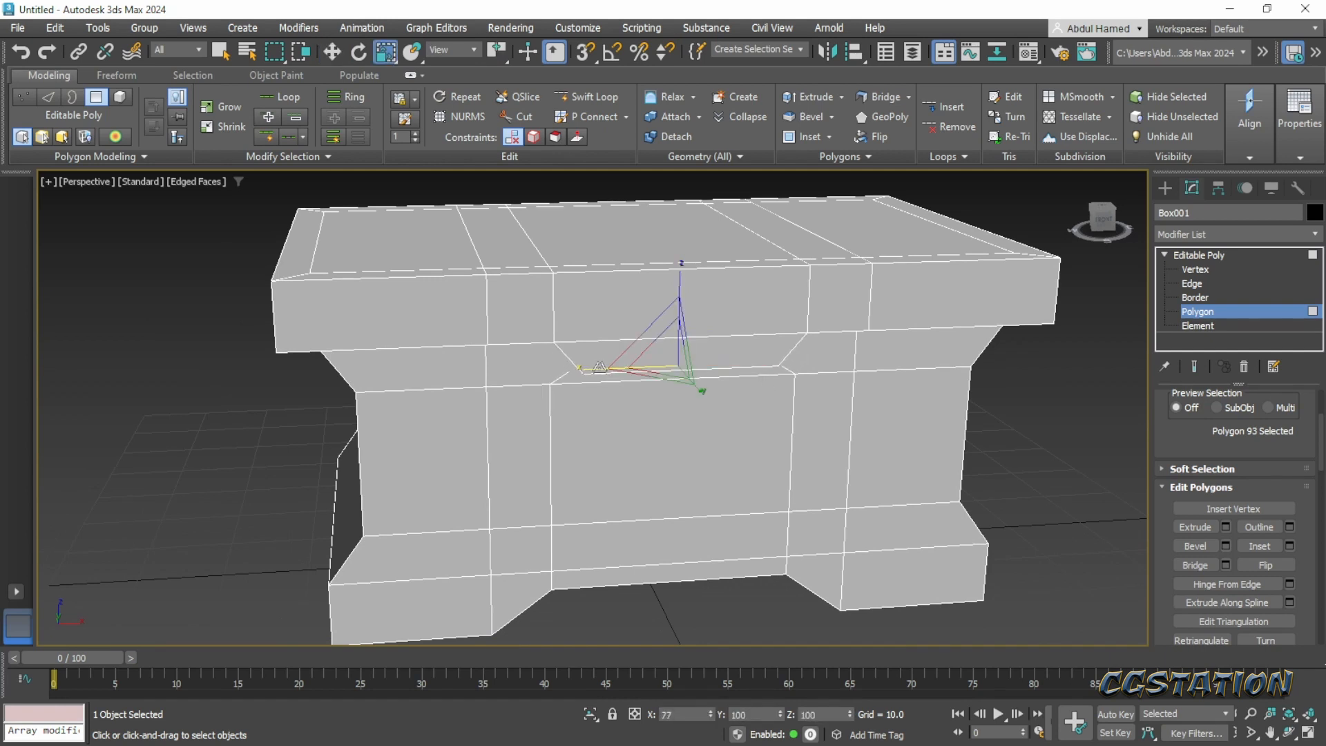
middle_click_drag(600, 366, 681, 461, "alt")
- Extrude the flap's bottom polygon further down to a Z height of about 26.31 and scale it slightly narrower along X
key("w")
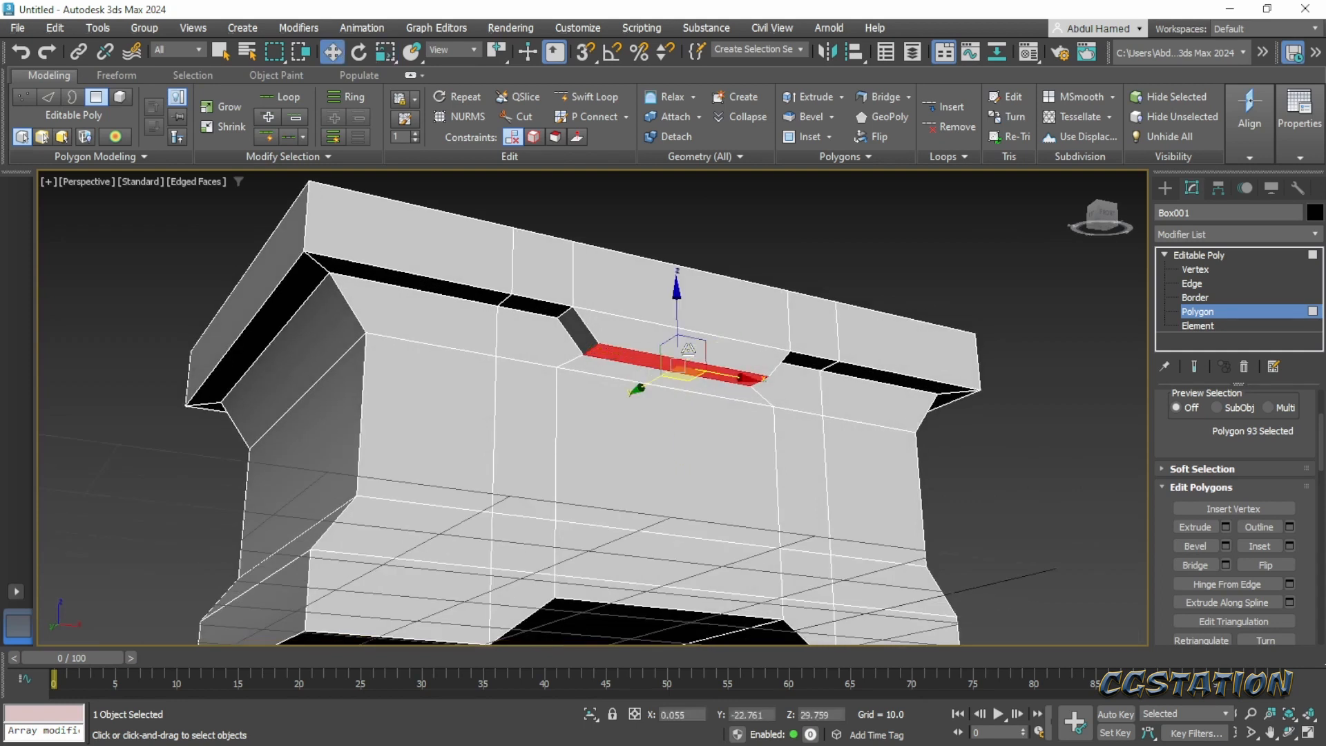
left_click_drag(675, 318, 676, 350)
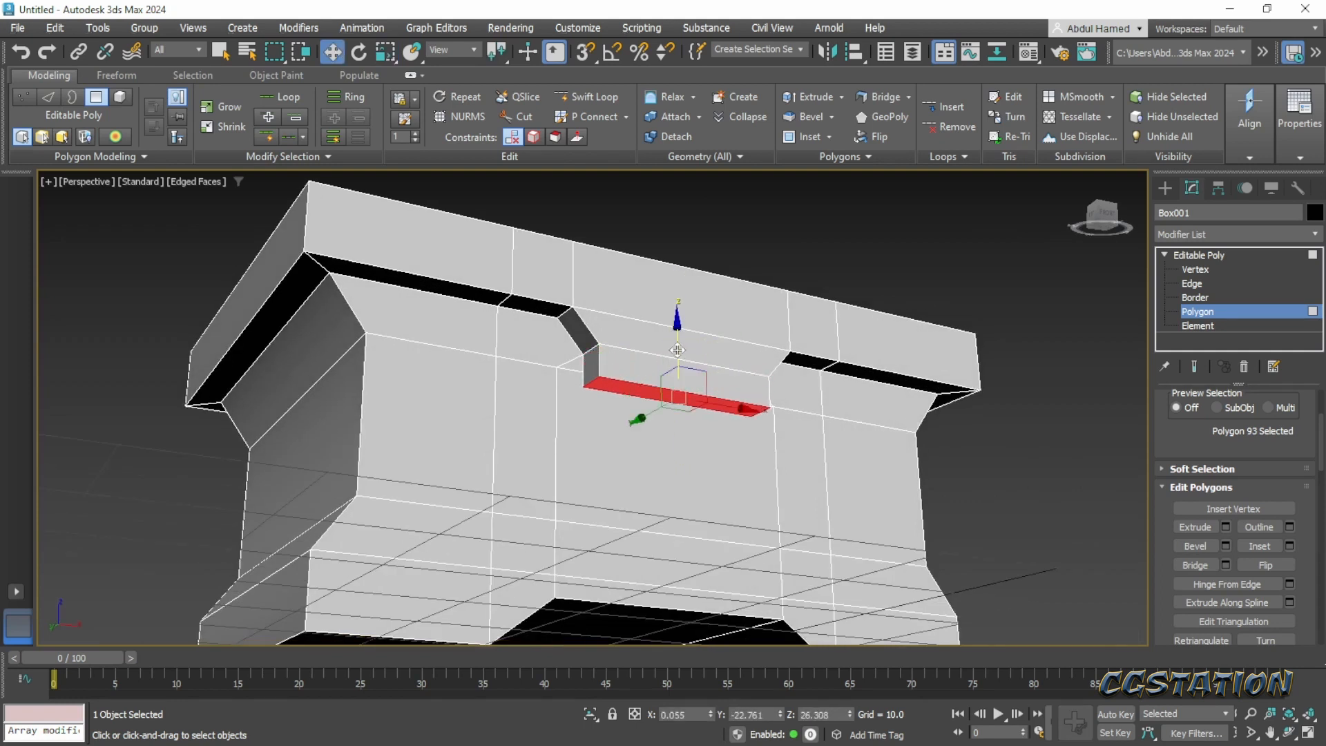
middle_click_drag(676, 350, 707, 413, "alt")
key("r")
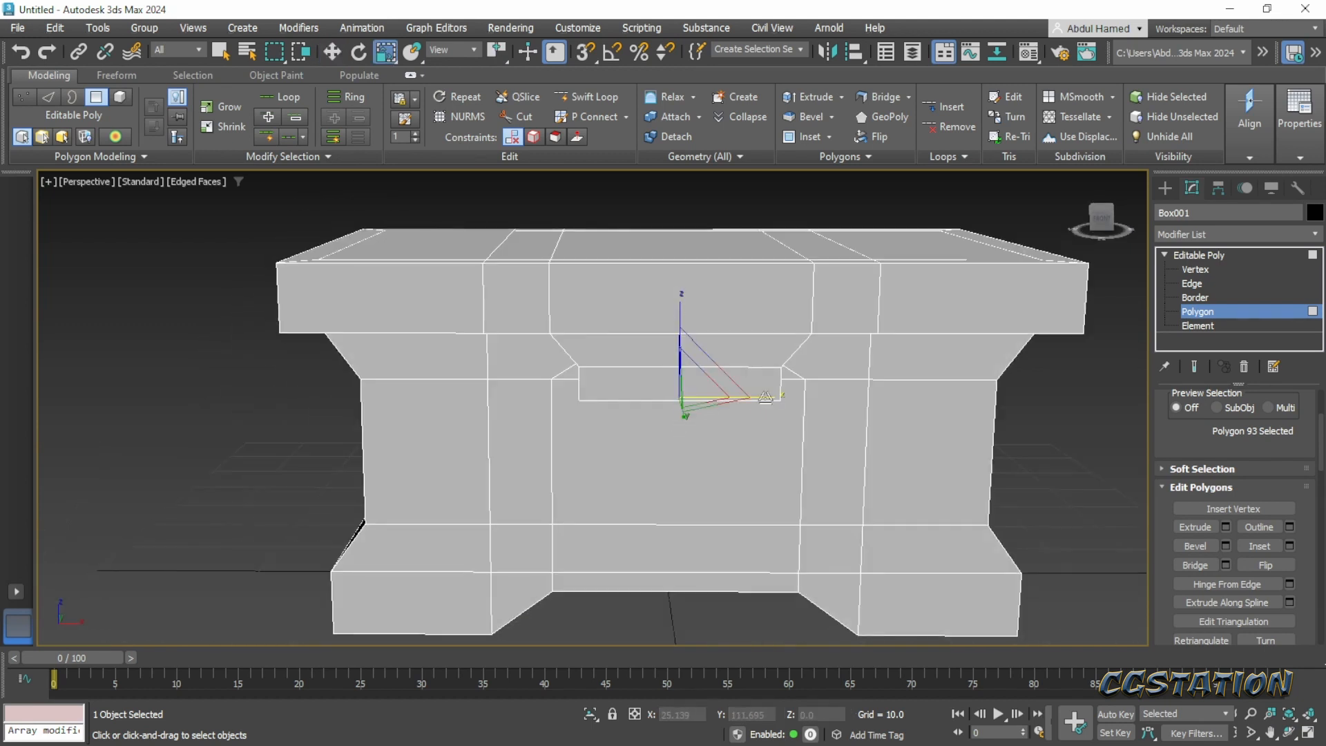
left_click_drag(771, 396, 763, 397)
mouse_move(763, 398)
middle_mouse_down("alt")
mouse_move(764, 352)
mouse_move(817, 392)
mouse_move(764, 355)
mouse_move(773, 370)
mouse_move(626, 382)
mouse_move(700, 392)
middle_mouse_up("alt")
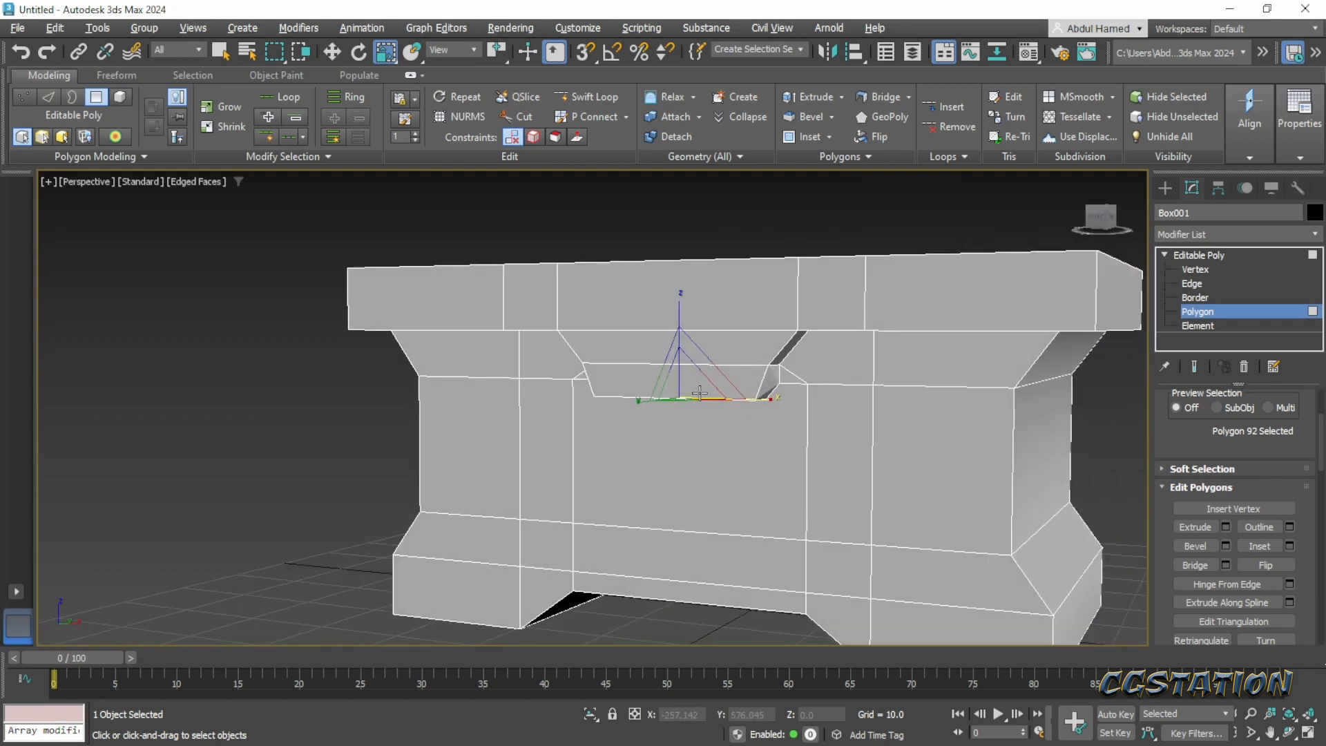
- Select the two rear vertices protruding from the flap's sides and scale them to 91% along X
left_click(1196, 271)
middle_click_drag(760, 387, 656, 487, "alt")
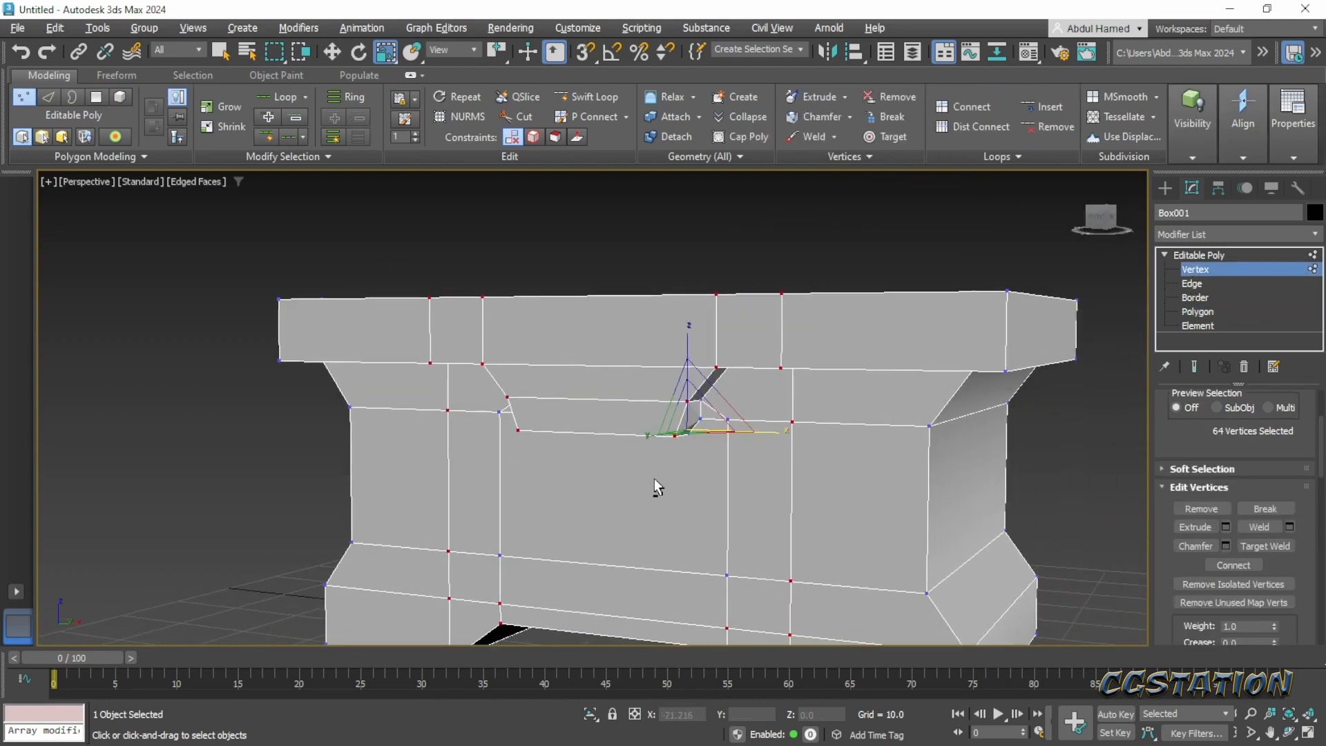
scroll(634, 476, "up", 5)
left_click(698, 351)
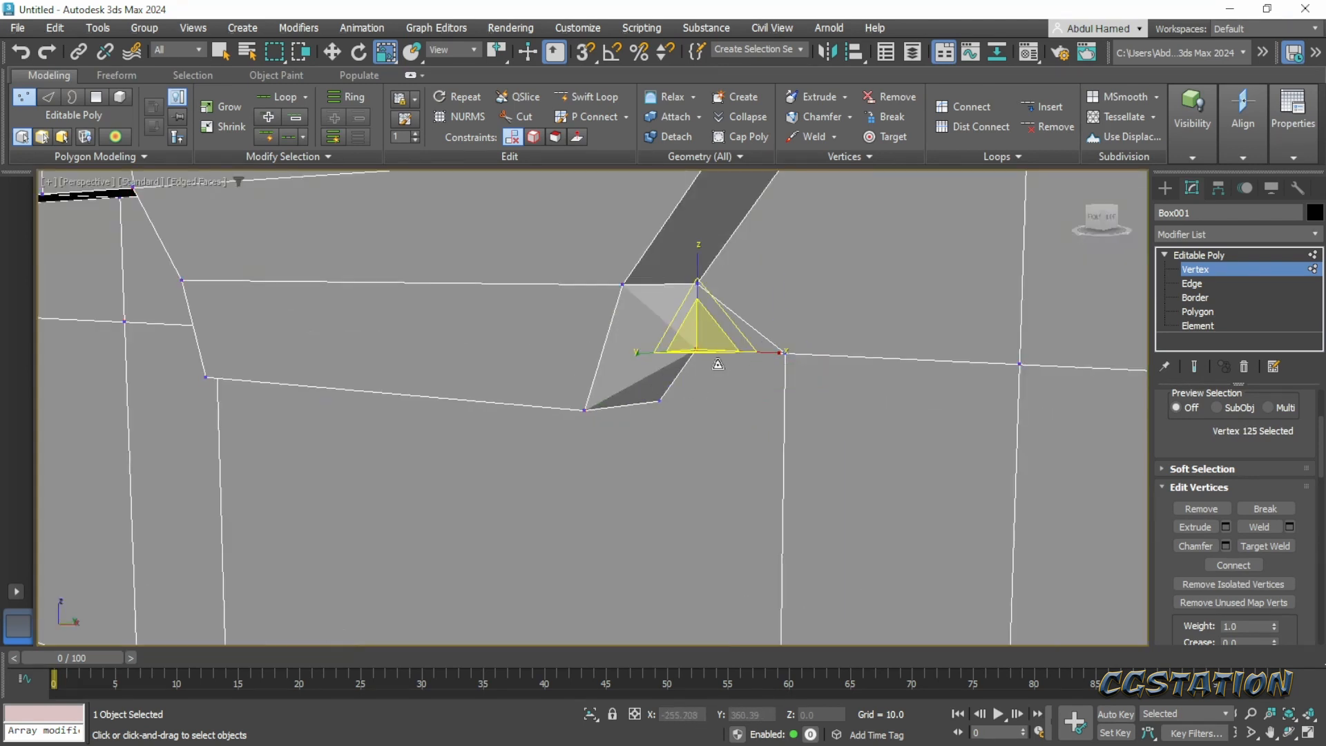
middle_click_drag(697, 351, 324, 459, "alt")
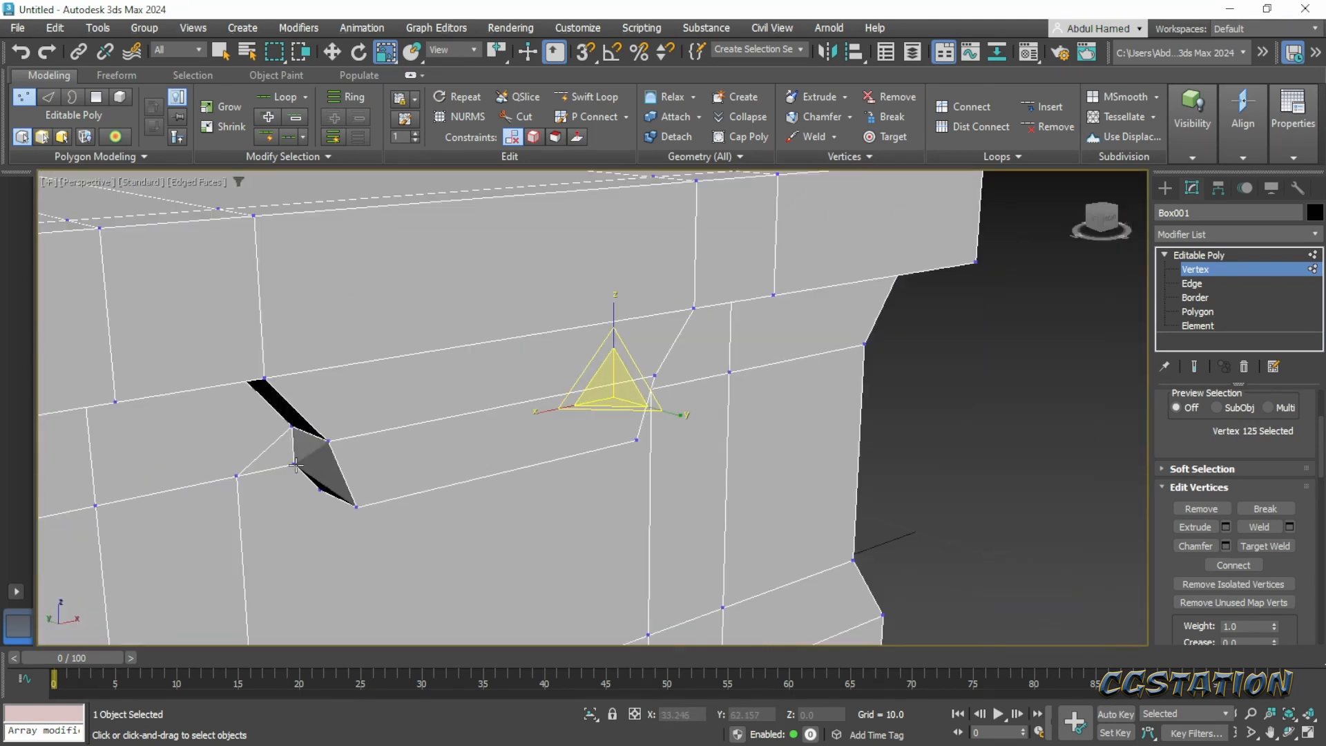
left_click(296, 466, "ctrl")
middle_click_drag(582, 473, 595, 477, "alt")
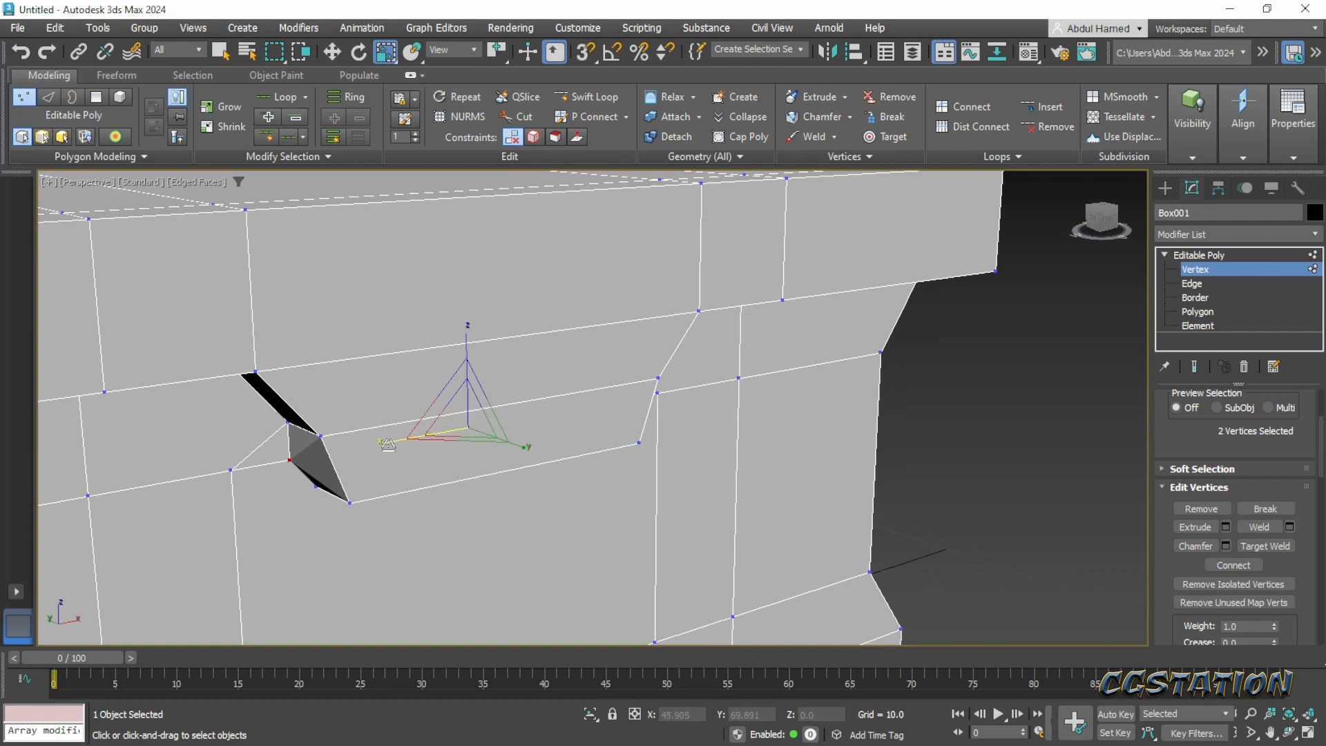
left_click_drag(386, 443, 390, 442)
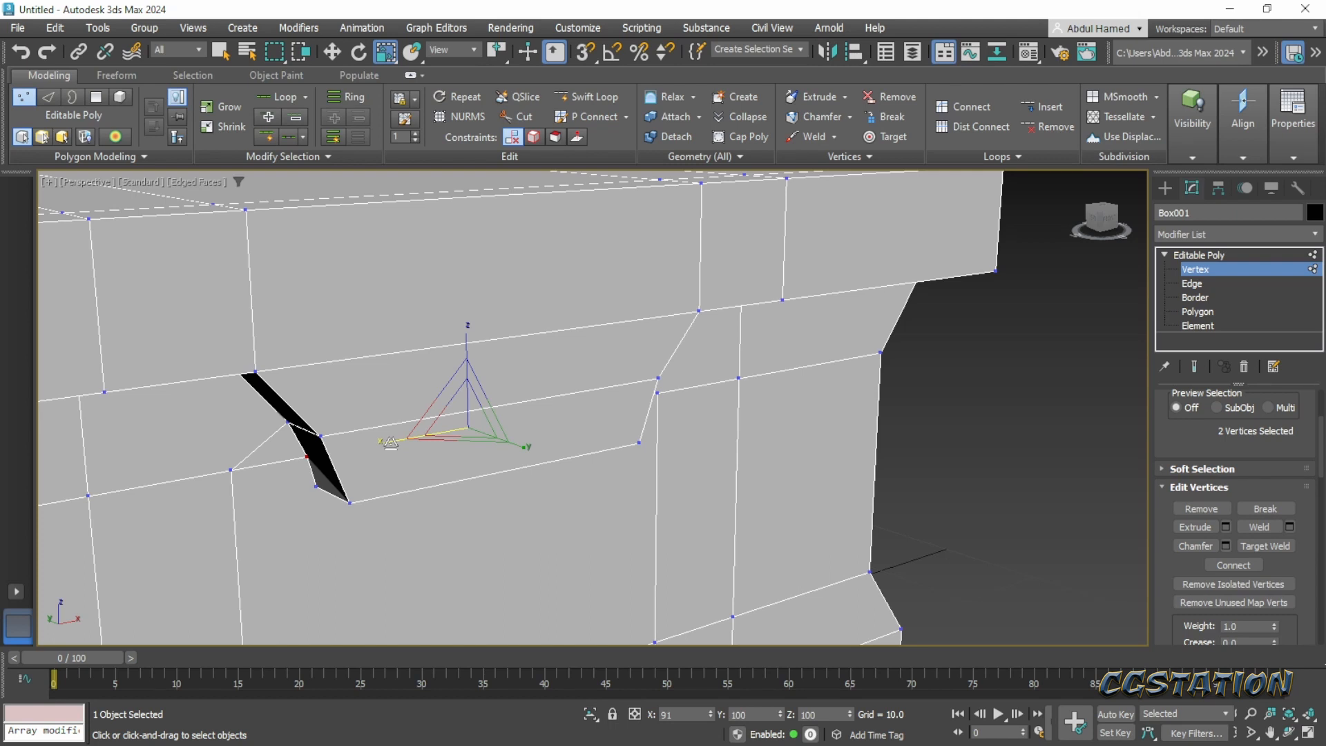
mouse_move(408, 467)
middle_mouse_down("alt")
mouse_move(438, 468)
mouse_move(406, 461)
mouse_move(420, 470)
middle_mouse_up("alt")
- Compare the chest's rim and front flap with the Pinterest concept image, returning to 3ds Max
middle_click_drag(423, 471, 715, 439)
scroll(621, 437, "down", 3)
scroll(716, 440, "down", 3)
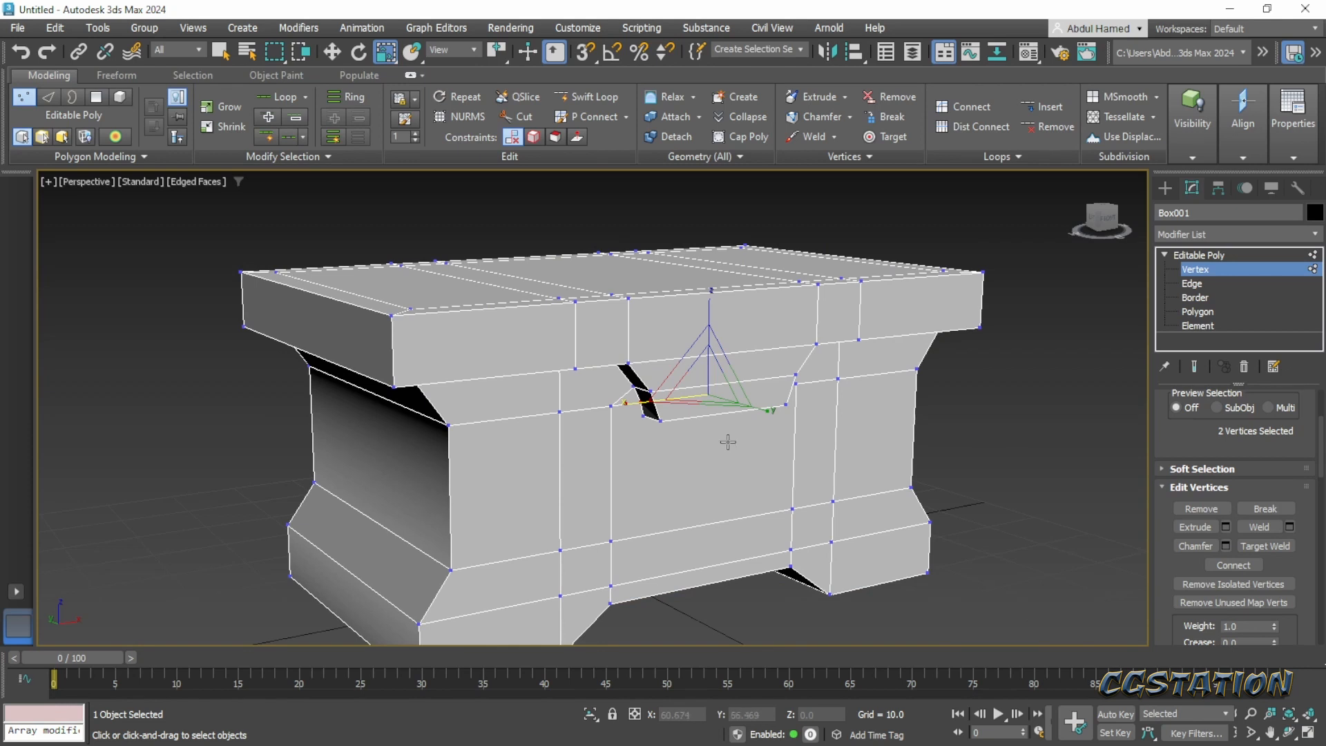
middle_click_drag(787, 468, 674, 438, "alt")
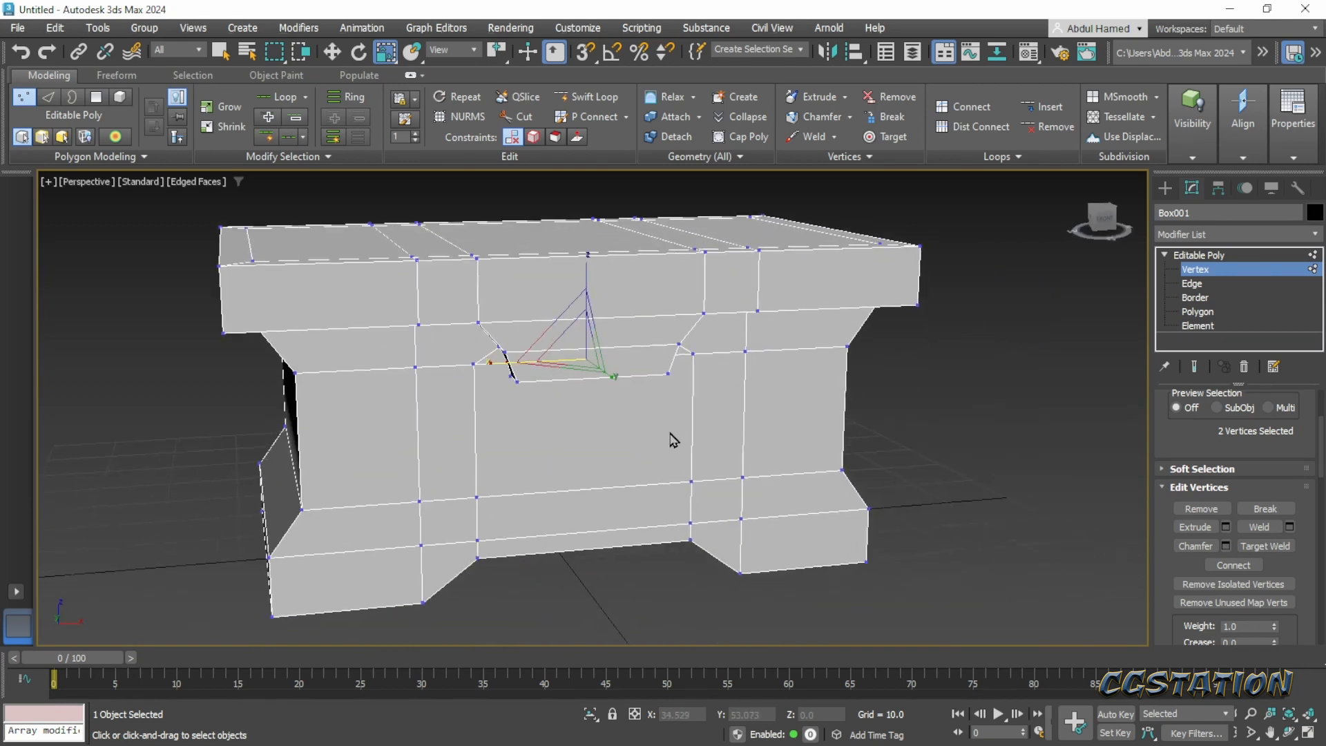
scroll(673, 437, "down", 2)
middle_click_drag(515, 403, 567, 402, "alt")
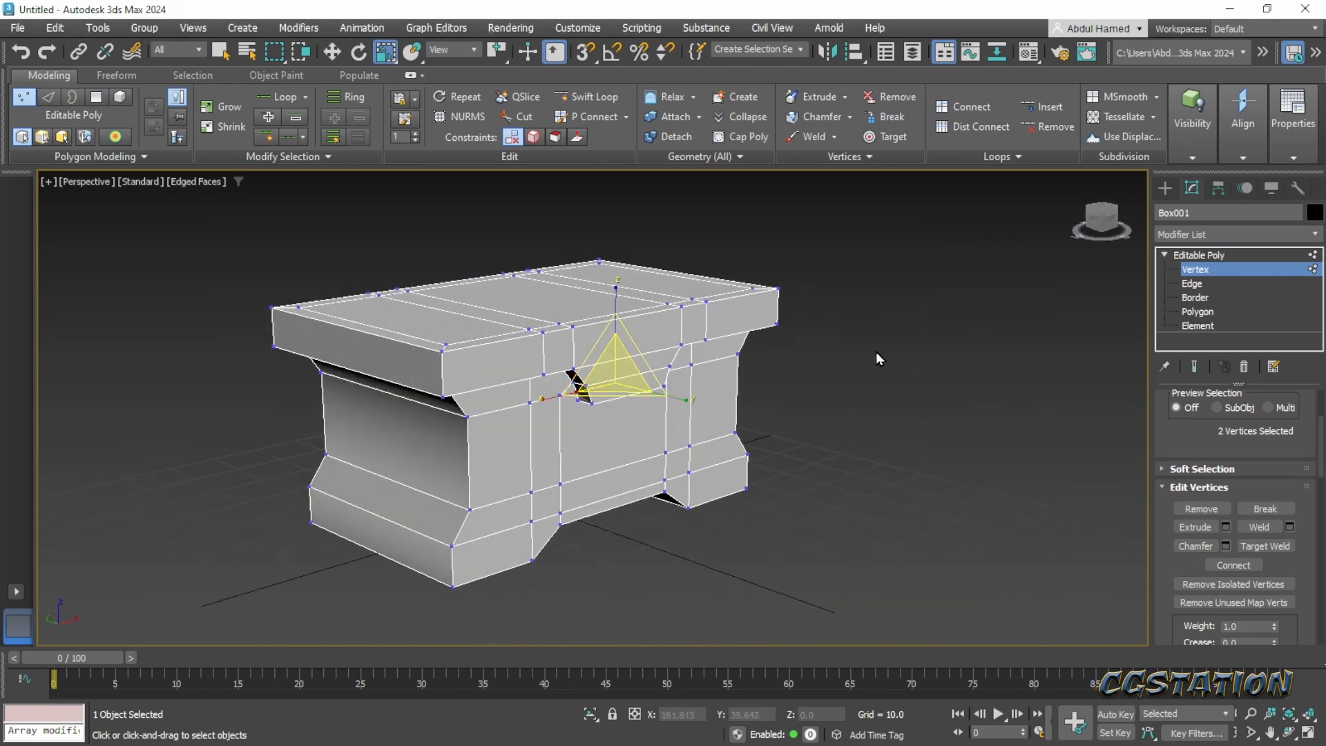
middle_click_drag(875, 353, 790, 374, "alt")
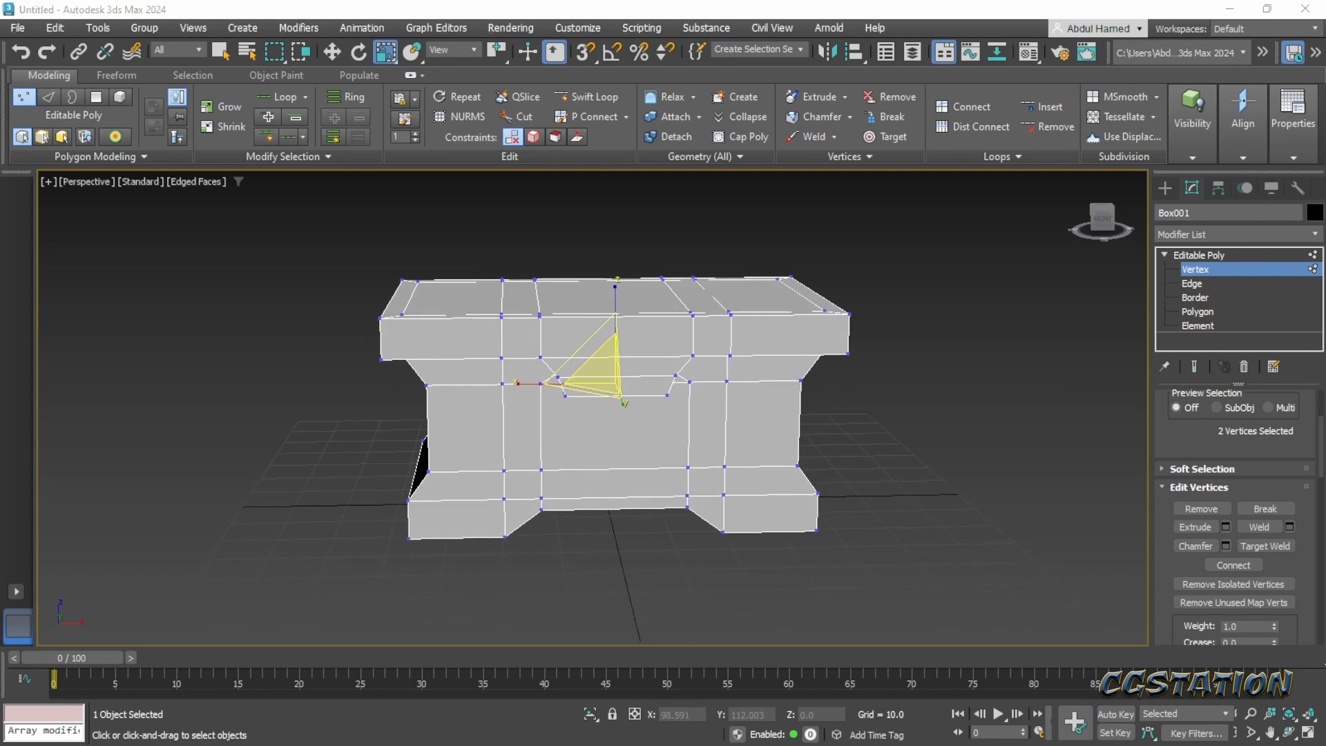
left_click_drag(1325, 266, 625, 73)
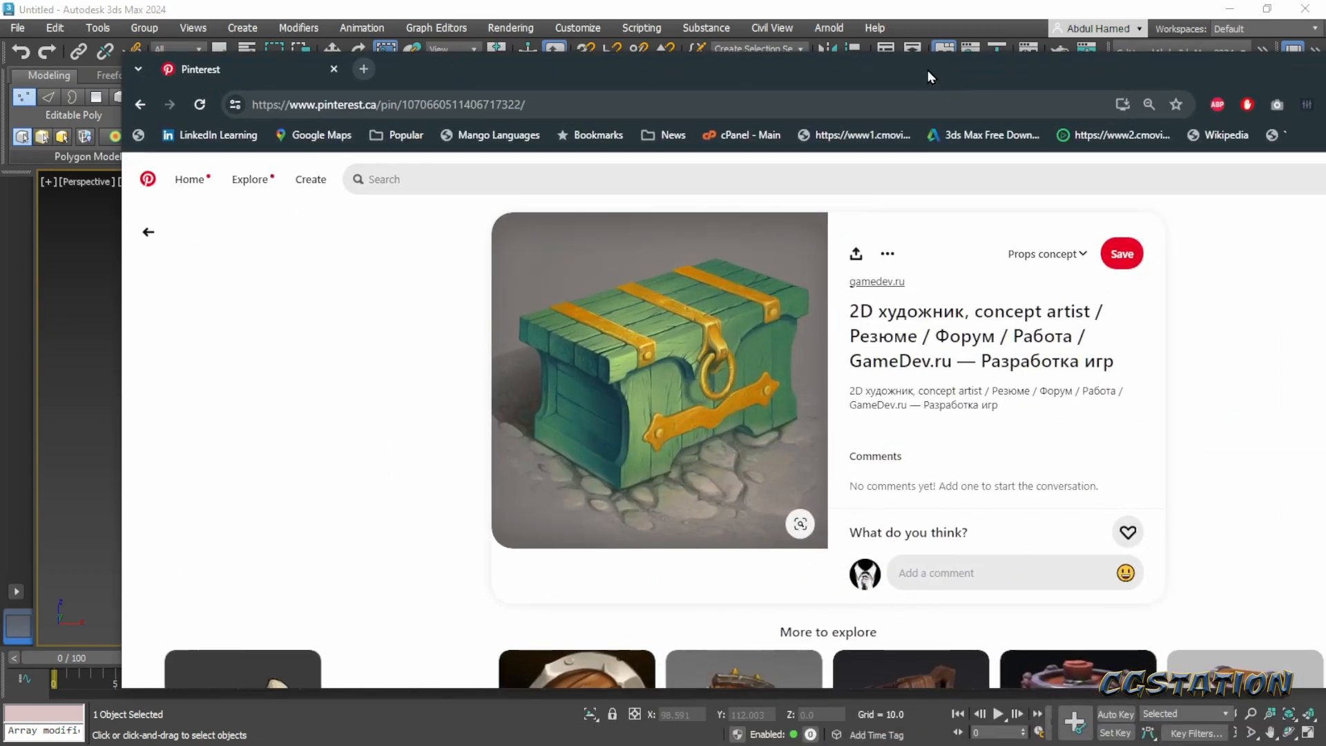
left_click_drag(927, 69, 1325, 138)
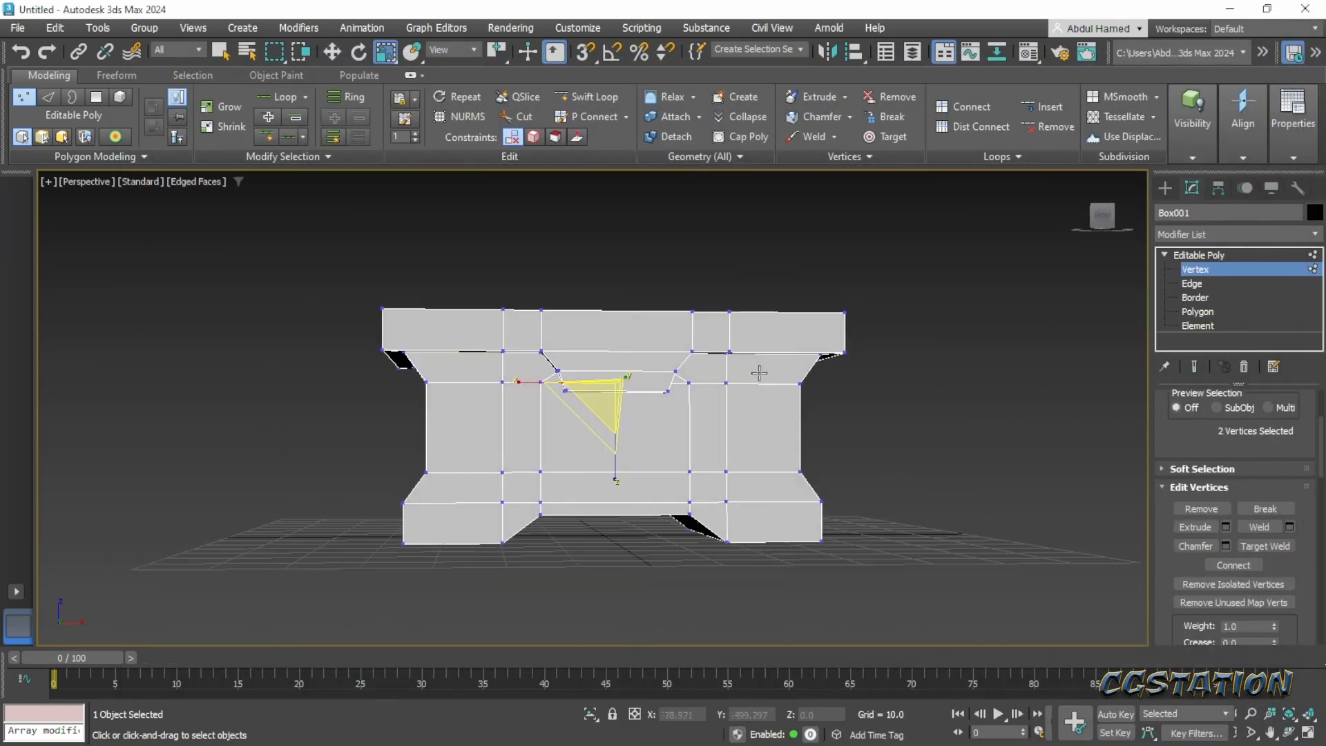
- Select the front flap's seven front, side and bottom polygons, scale them to 79% along X, and clear the selection
scroll(760, 373, "up", 4)
middle_click_drag(687, 417, 1024, 366, "alt")
left_click(1203, 312)
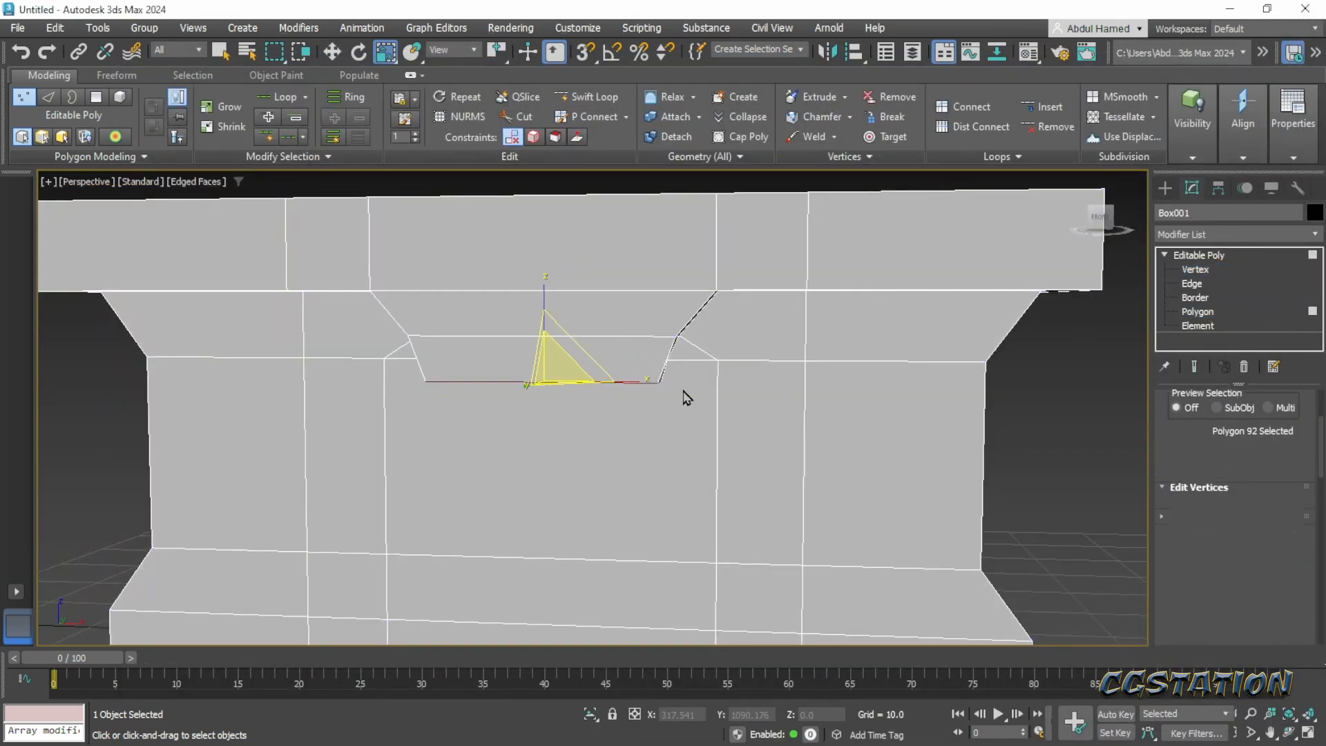
middle_click_drag(682, 393, 608, 398, "alt")
left_click(634, 372)
left_click(552, 371, "ctrl")
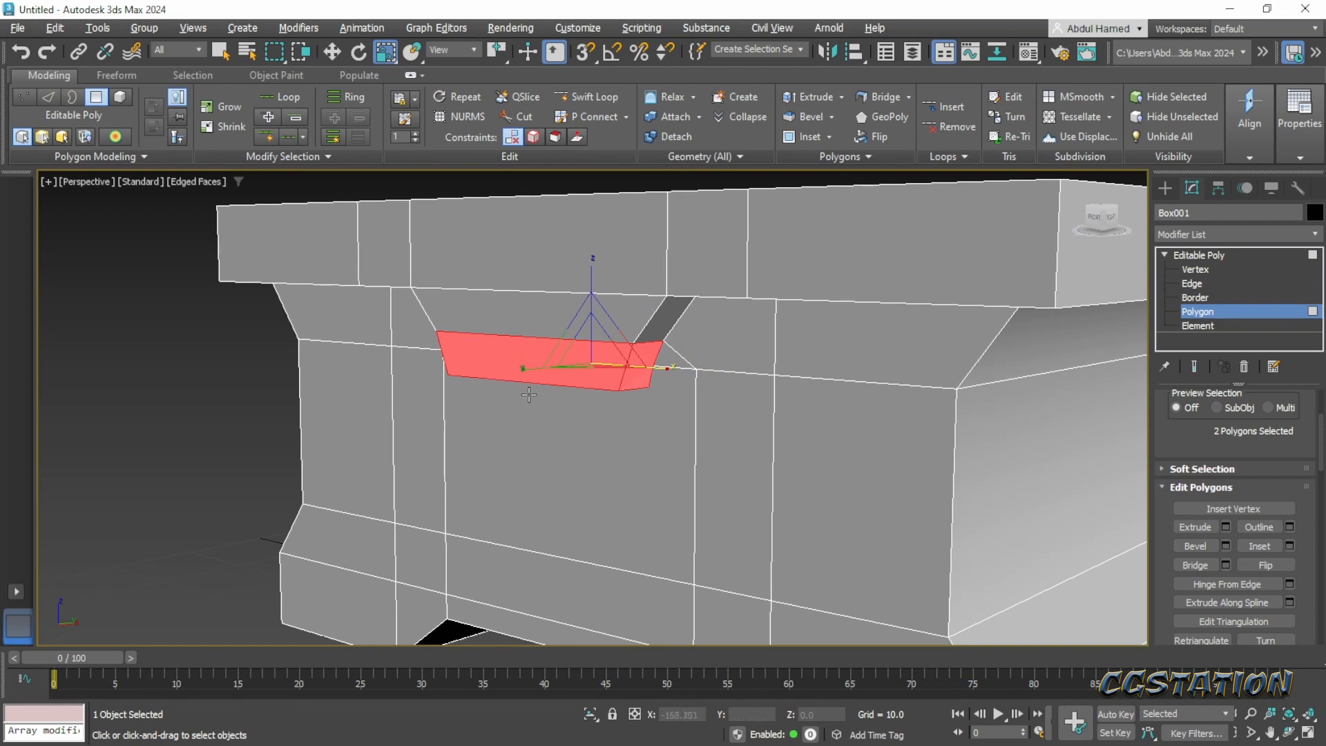
middle_click_drag(529, 395, 407, 362, "alt")
left_click(406, 363, "ctrl")
left_click(388, 322, "ctrl")
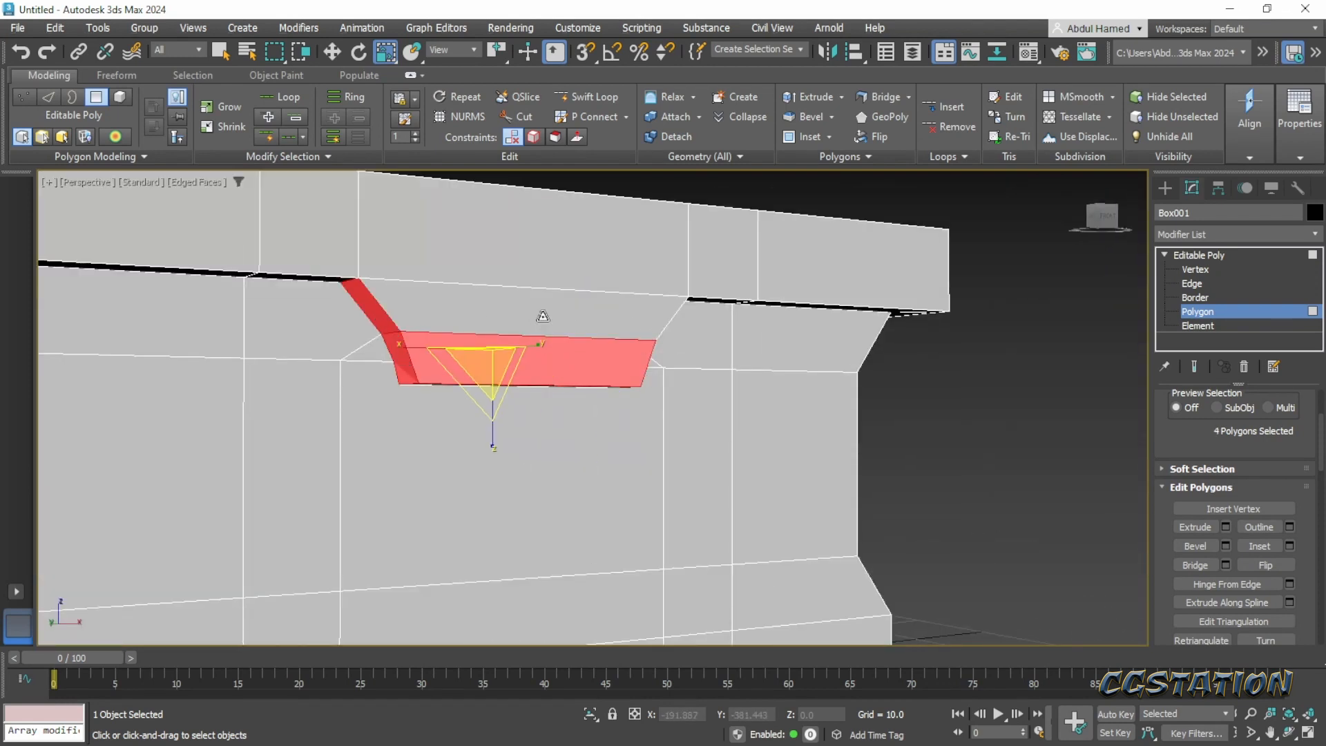
left_click(542, 316, "ctrl")
middle_click_drag(675, 336, 643, 341, "alt")
left_click(677, 324, "ctrl")
middle_click_drag(597, 414, 604, 379, "alt")
left_click(604, 379, "ctrl")
middle_click_drag(699, 370, 690, 399, "alt")
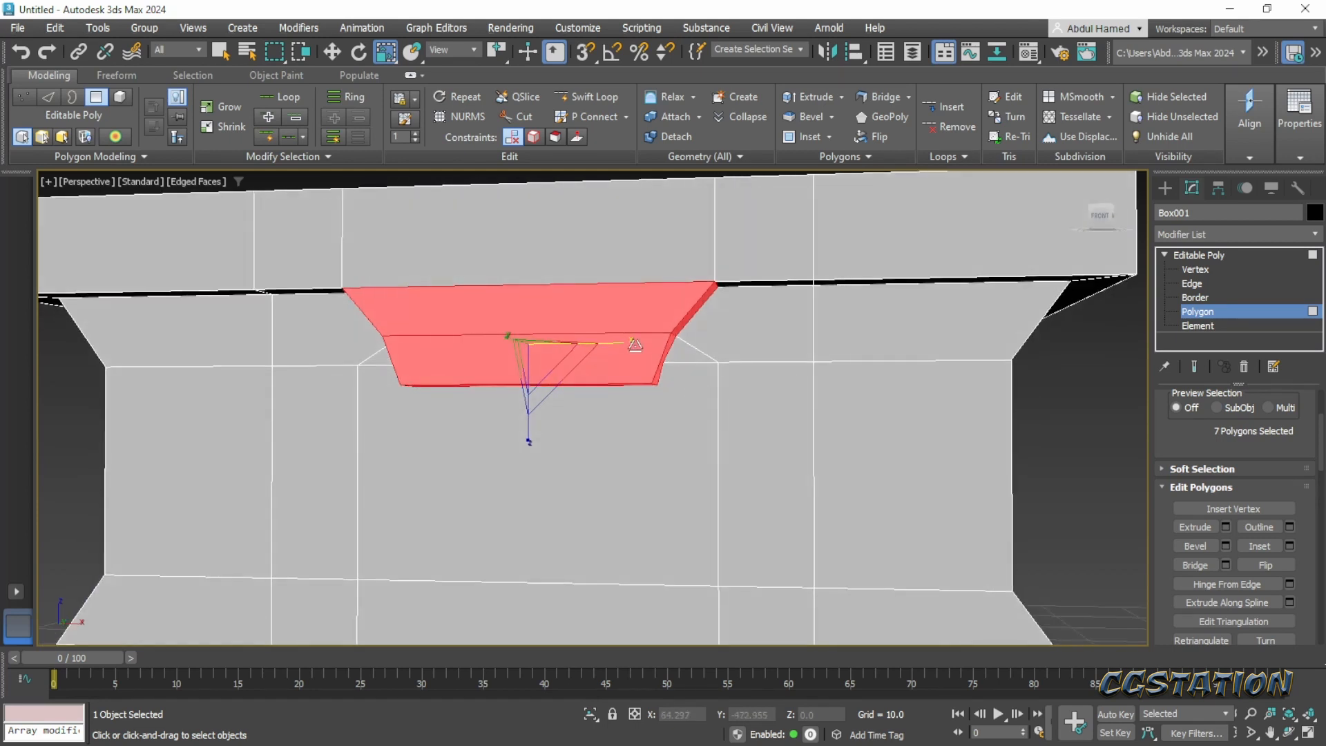
left_click_drag(631, 343, 616, 346)
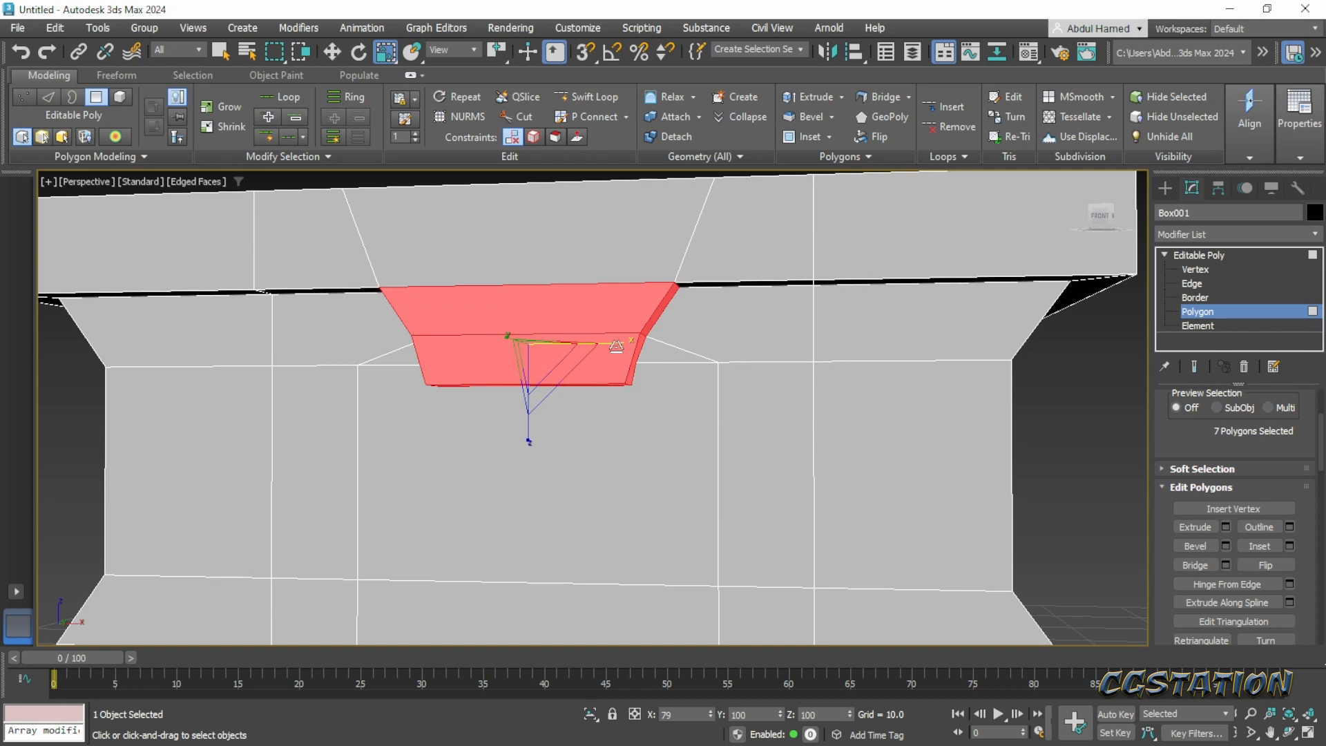
scroll(616, 346, "down", 5)
middle_click_drag(608, 386, 906, 346, "alt")
middle_click_drag(825, 319, 840, 414)
scroll(841, 415, "down", 4)
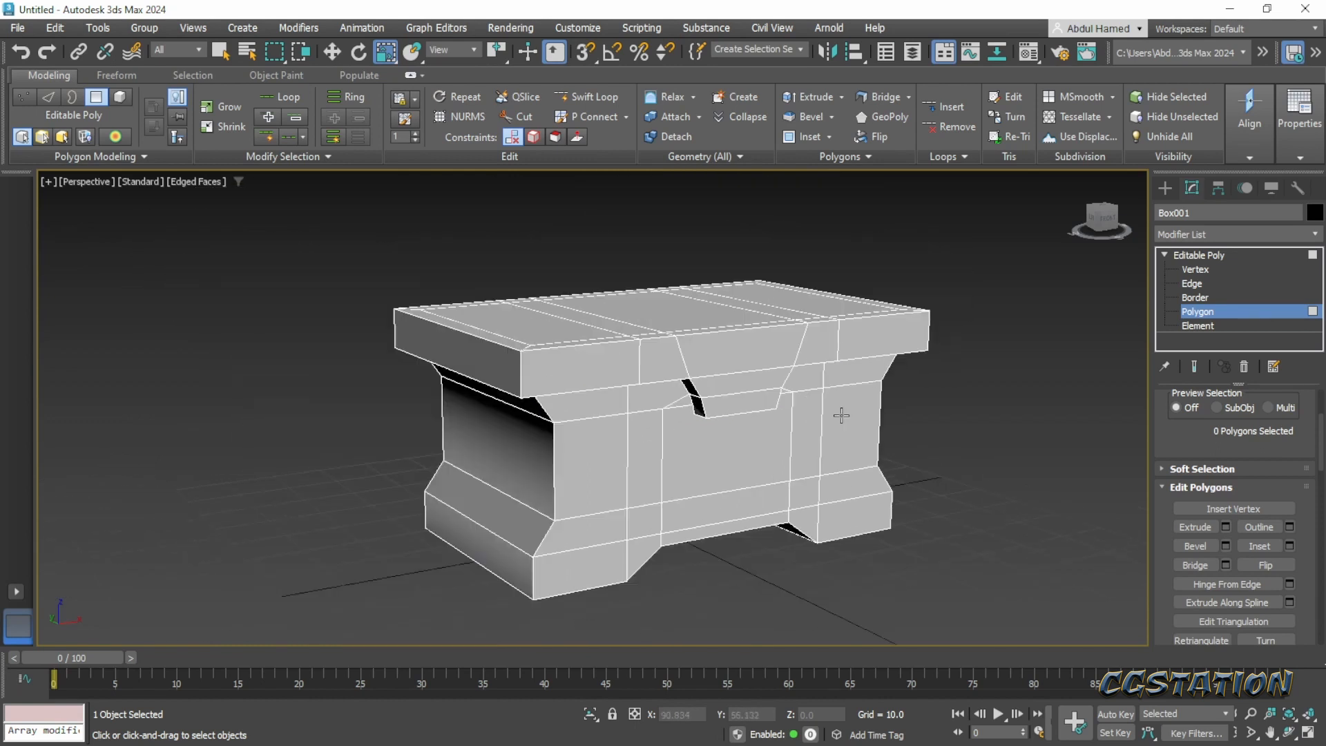
middle_click_drag(853, 474, 736, 463, "alt")
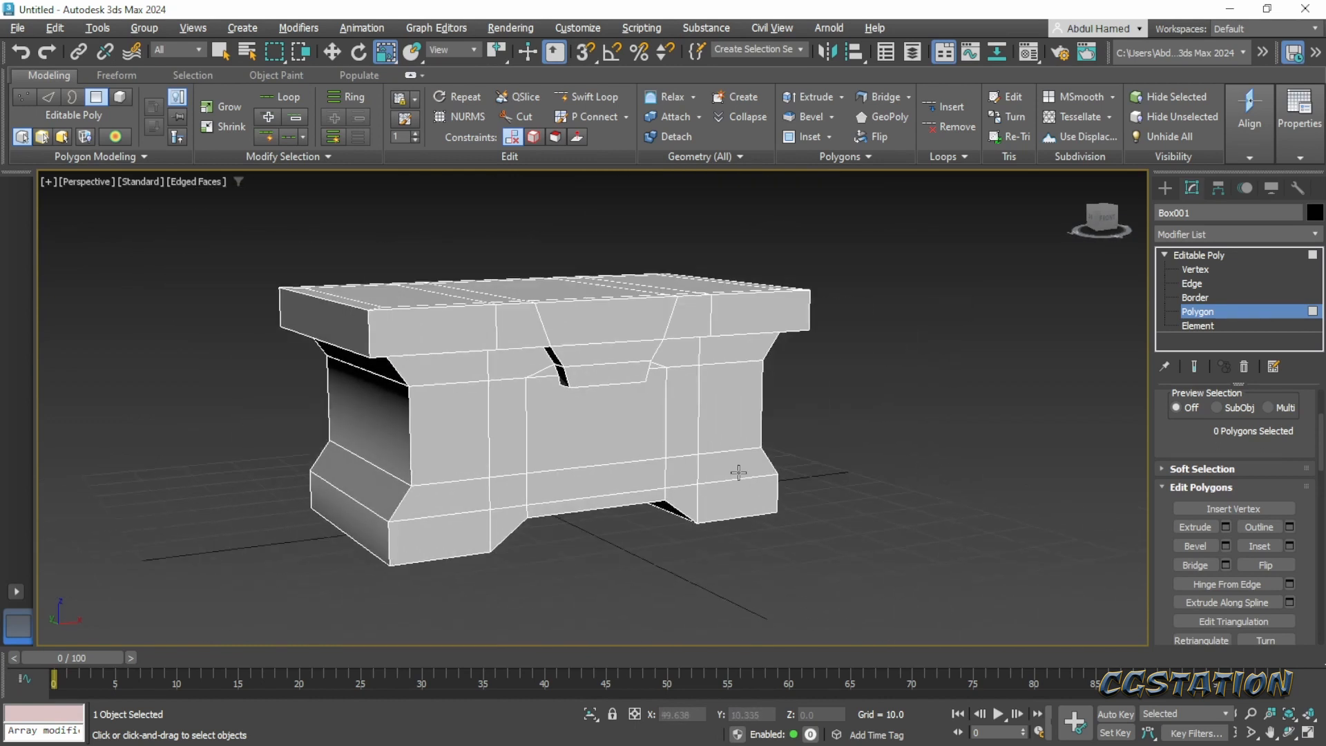
- Arrange the floating Layer Explorer window and create a new layer containing the chest
middle_click_drag(634, 516, 491, 509, "alt")
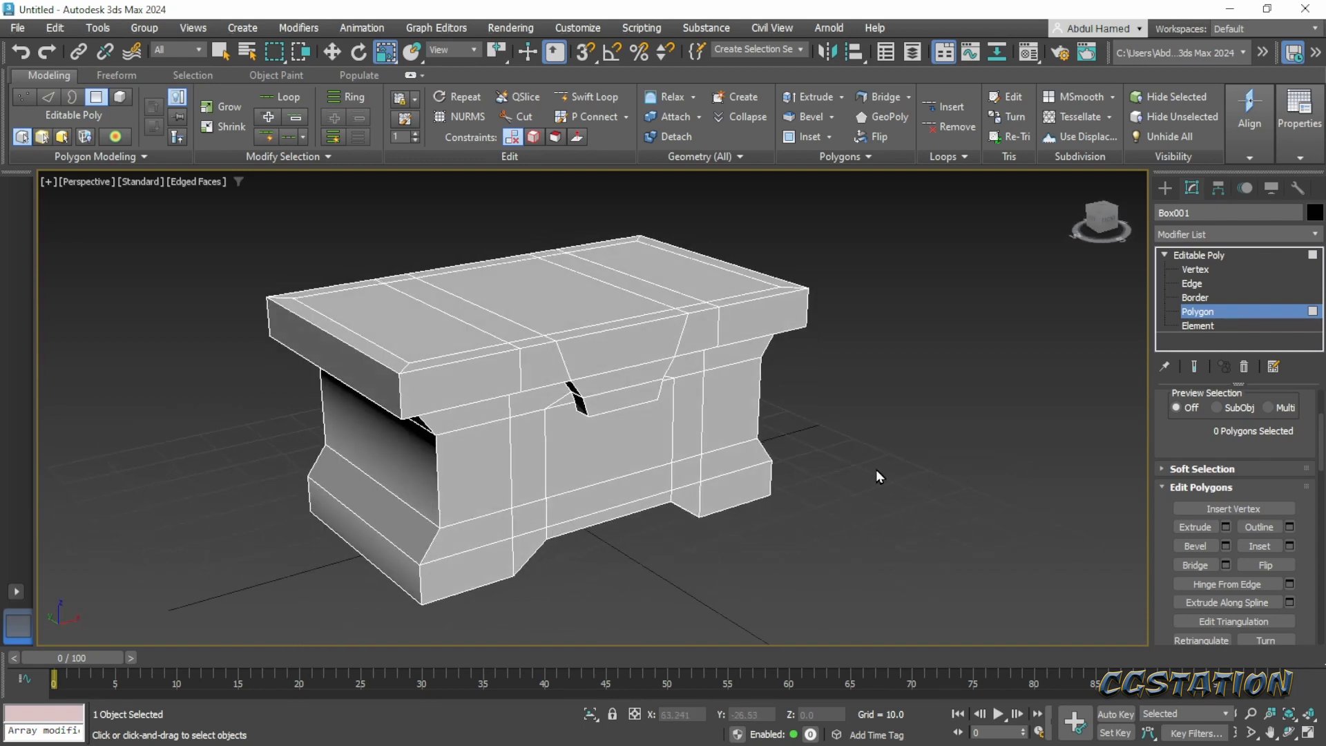
middle_click_drag(860, 459, 933, 457)
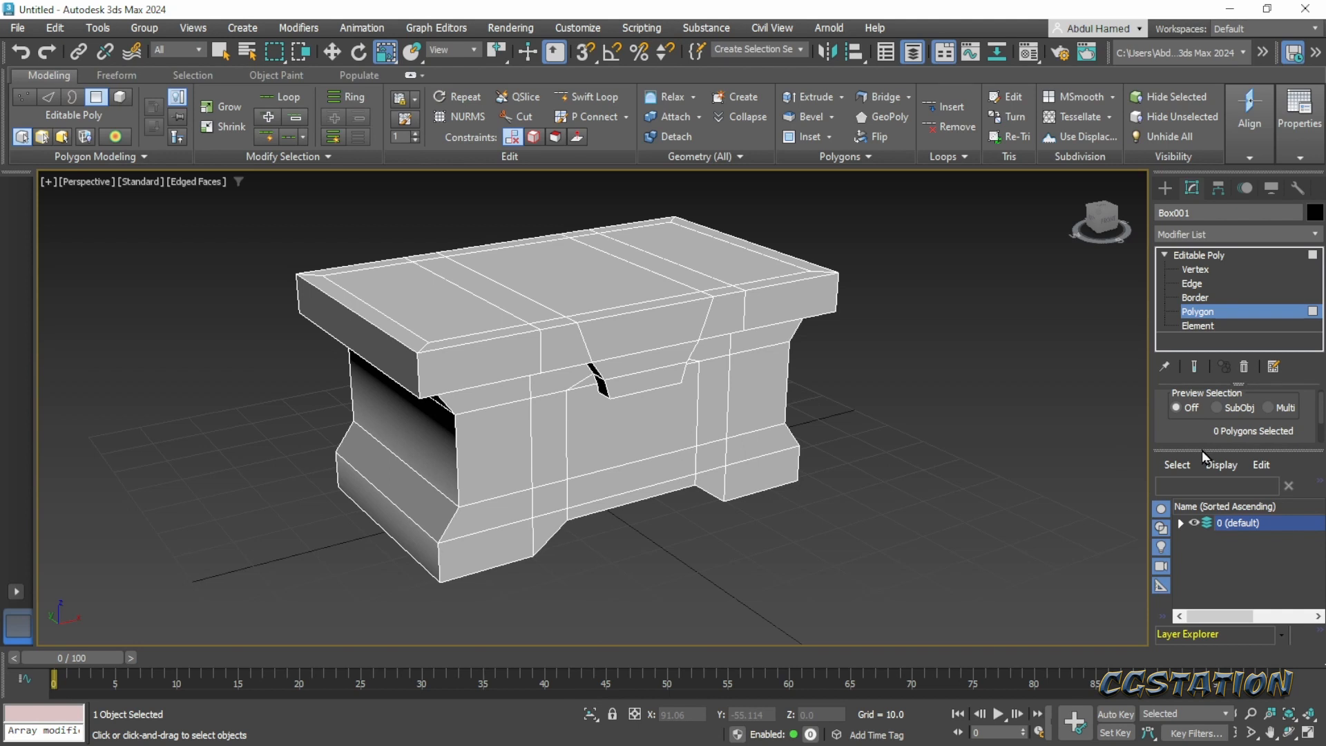
left_click_drag(1202, 450, 342, 304)
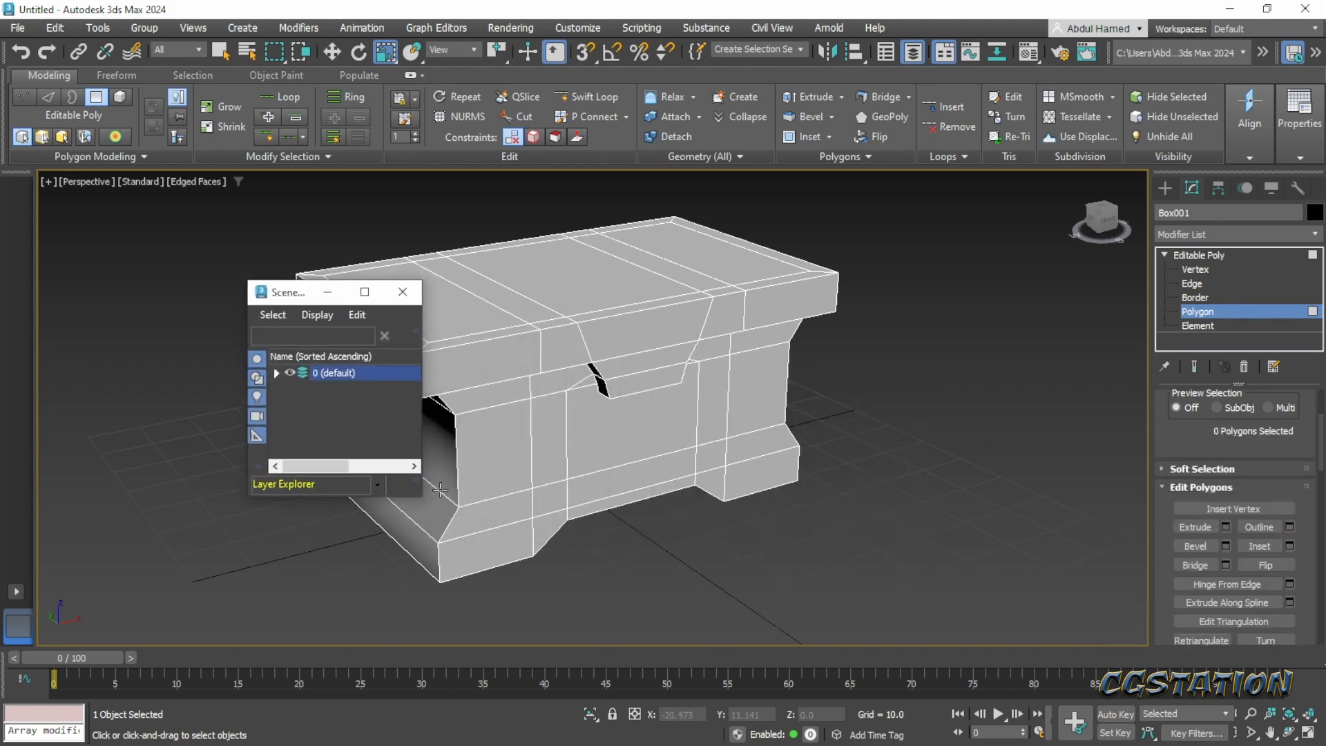
left_click_drag(418, 497, 418, 609)
left_click_drag(297, 292, 201, 260)
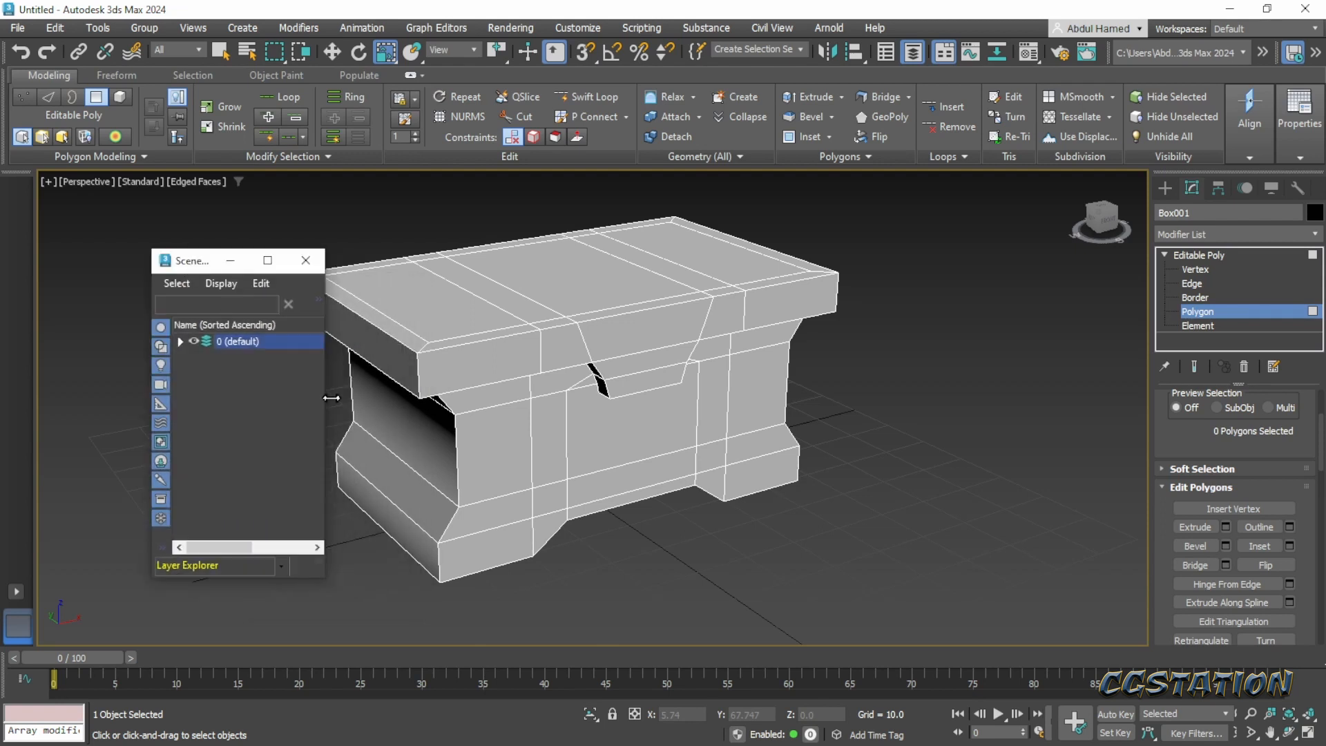
left_click_drag(326, 414, 375, 415)
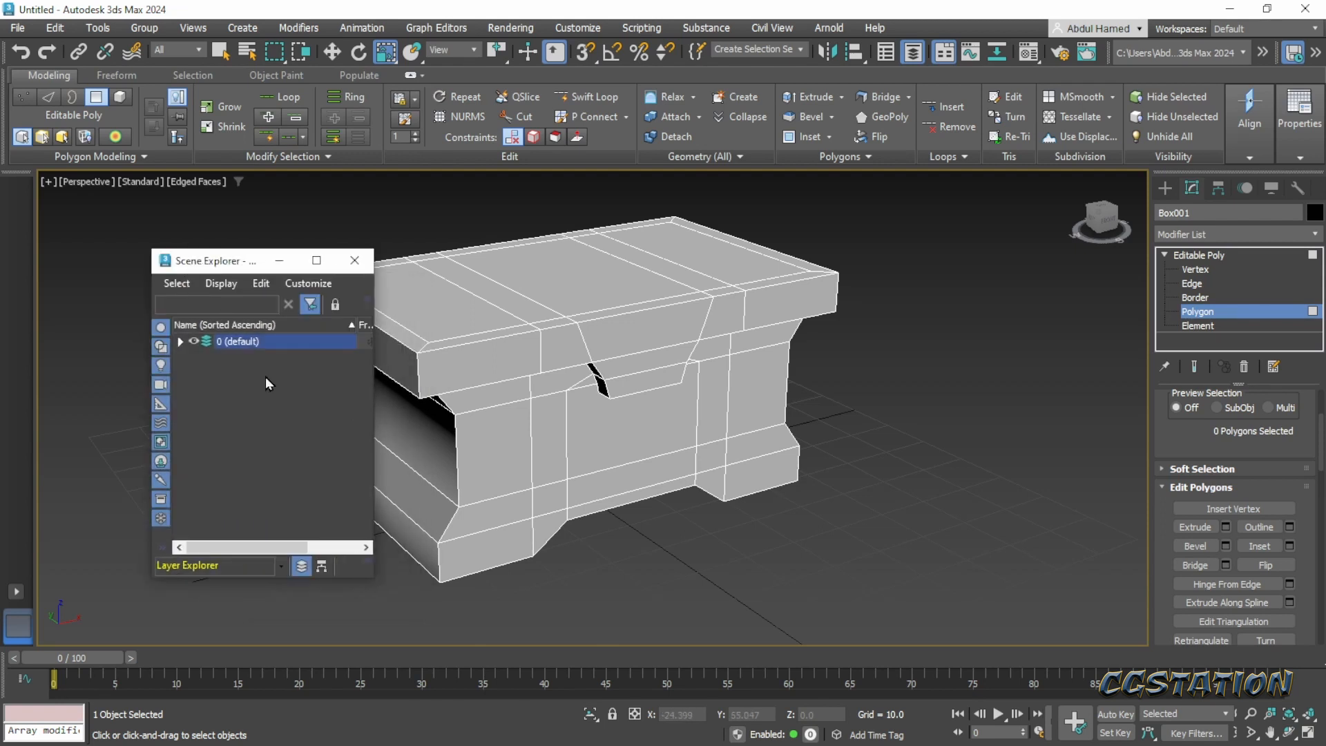
right_click(217, 354)
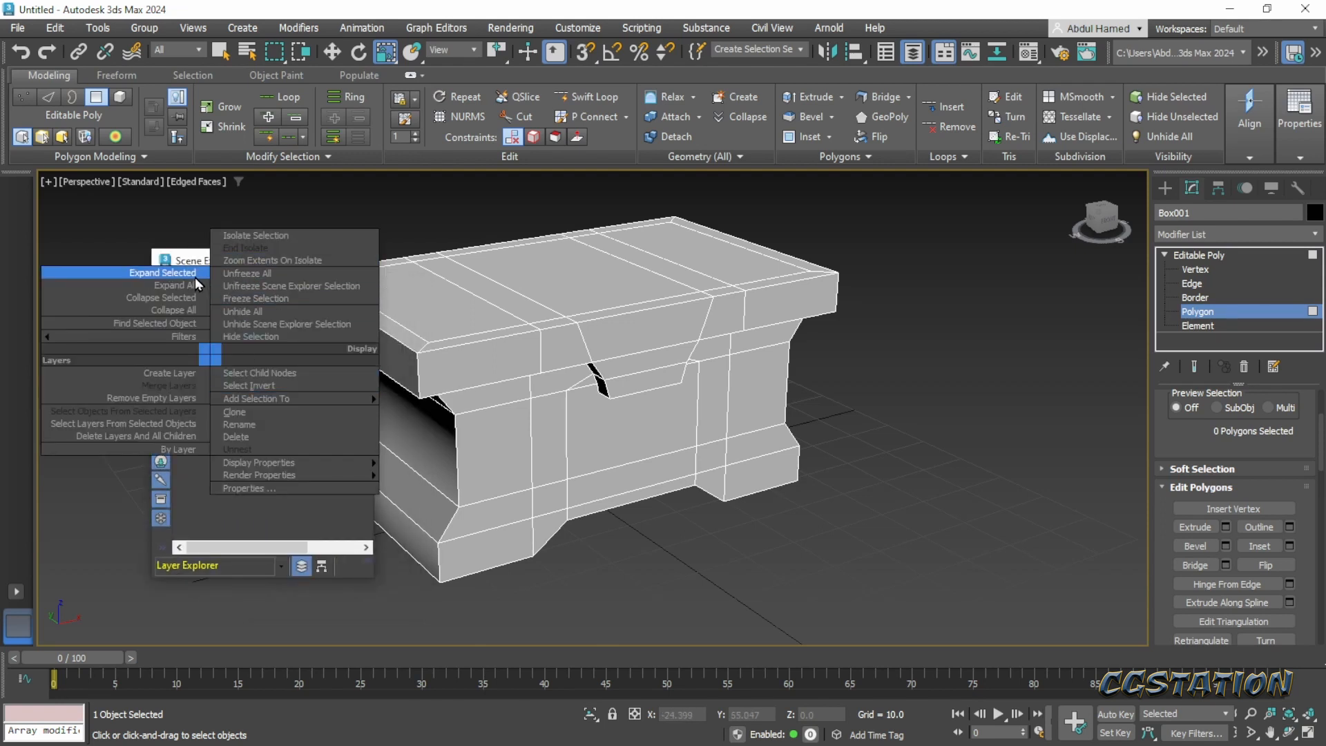
left_click(181, 373)
left_click(188, 375)
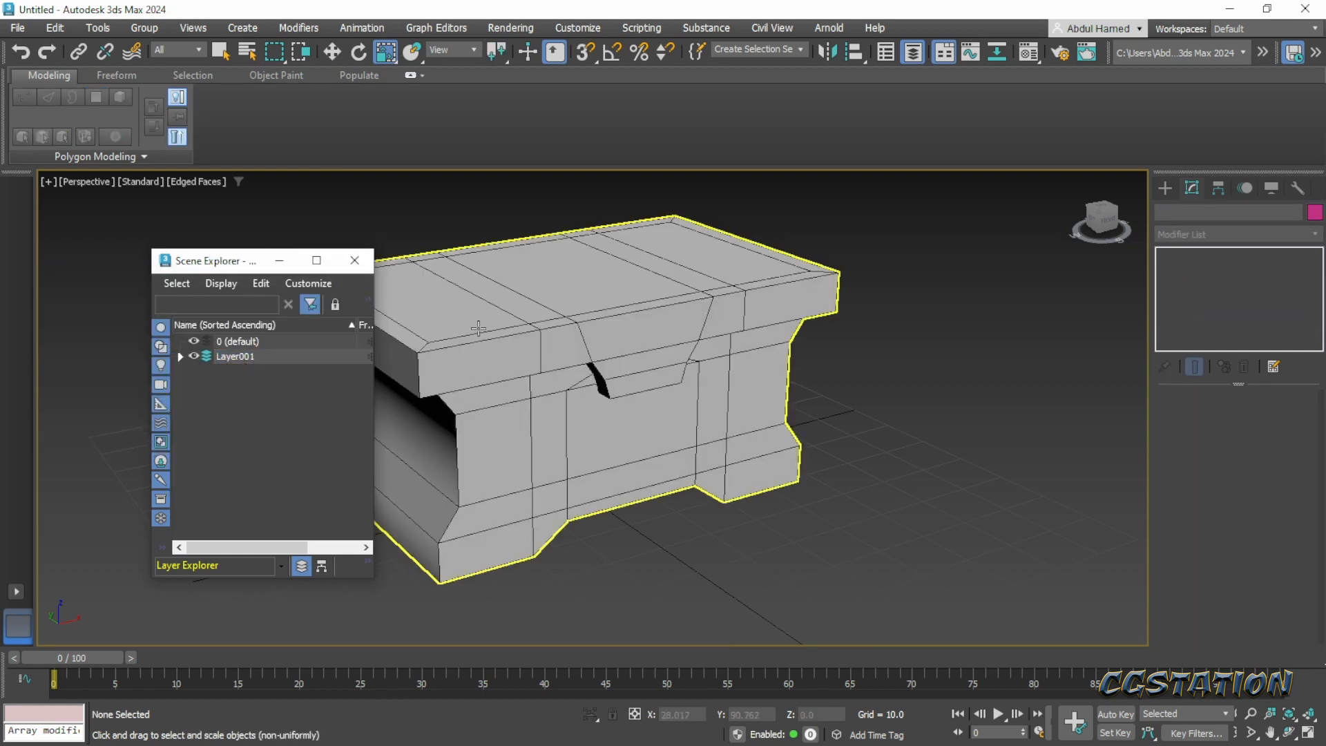
- Freeze Layer001 with the chest inside it and close the Layer Explorer
middle_click_drag(481, 329, 574, 331)
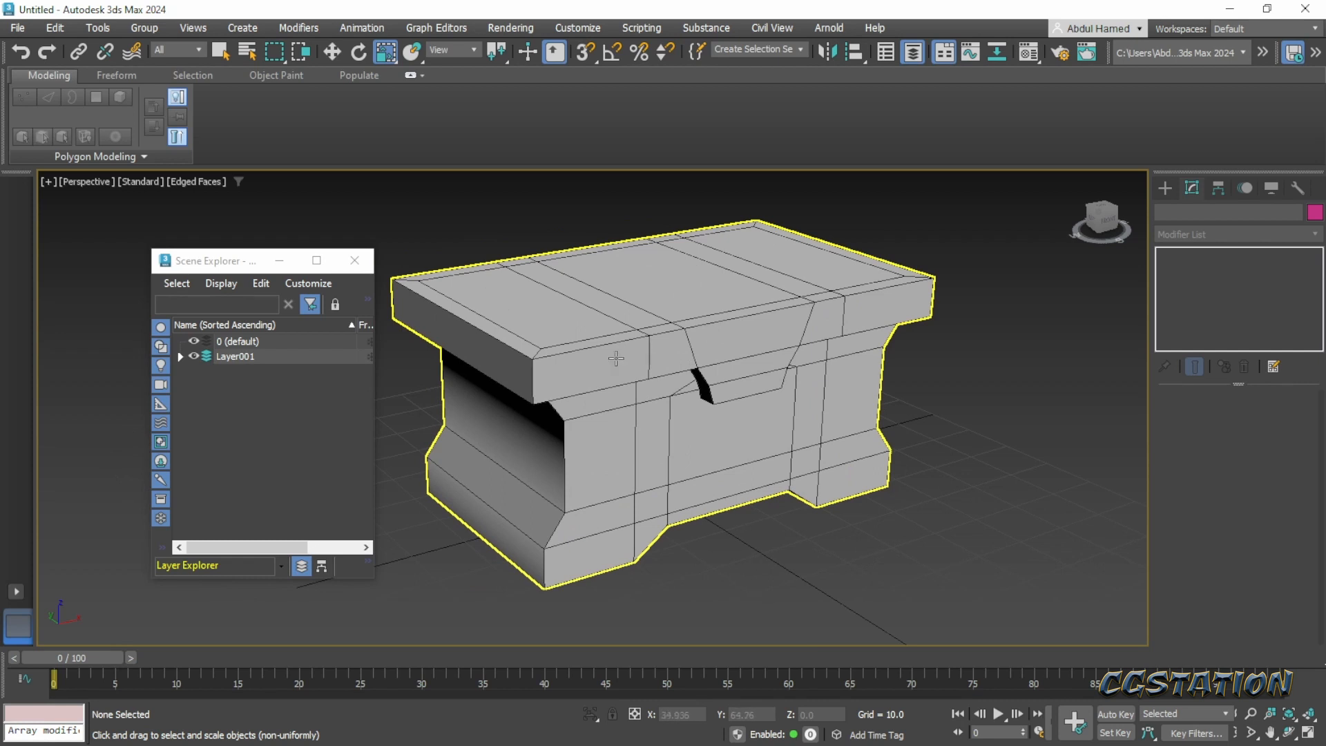
left_click(180, 356)
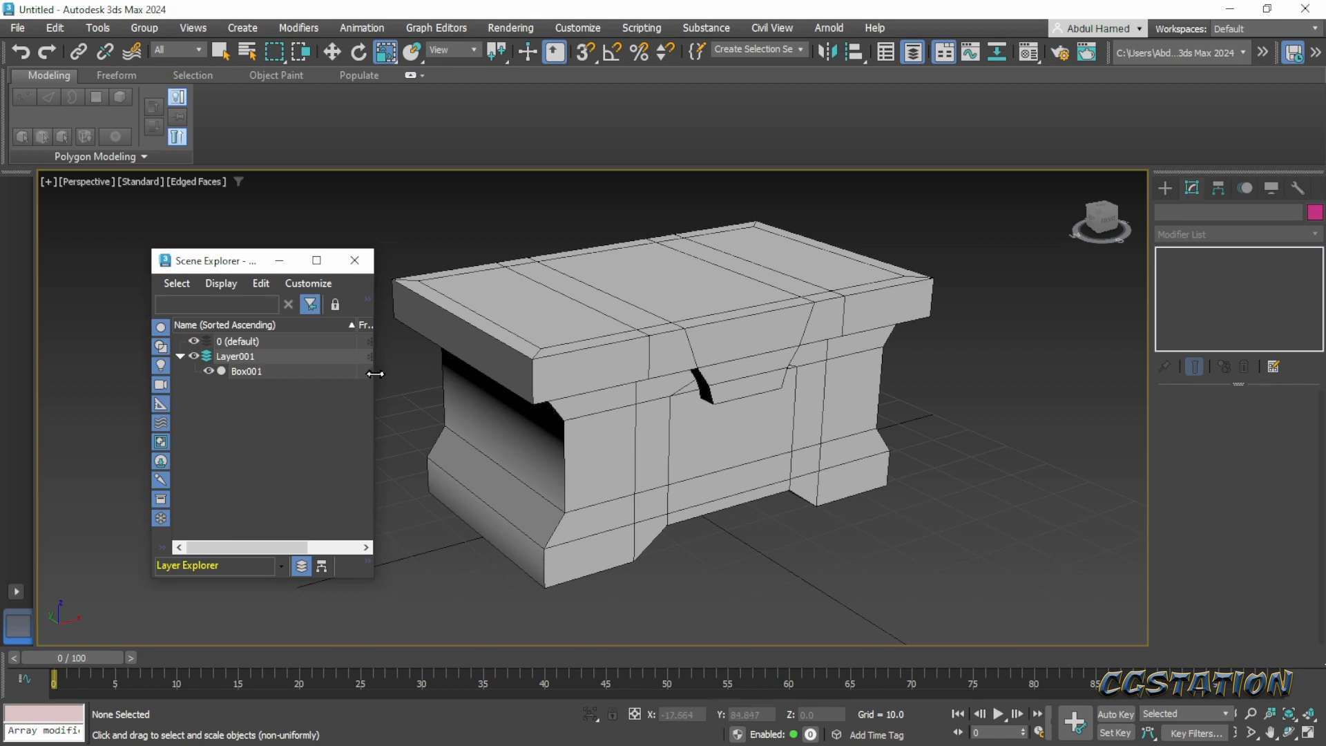
left_click_drag(375, 374, 506, 377)
left_click(422, 358)
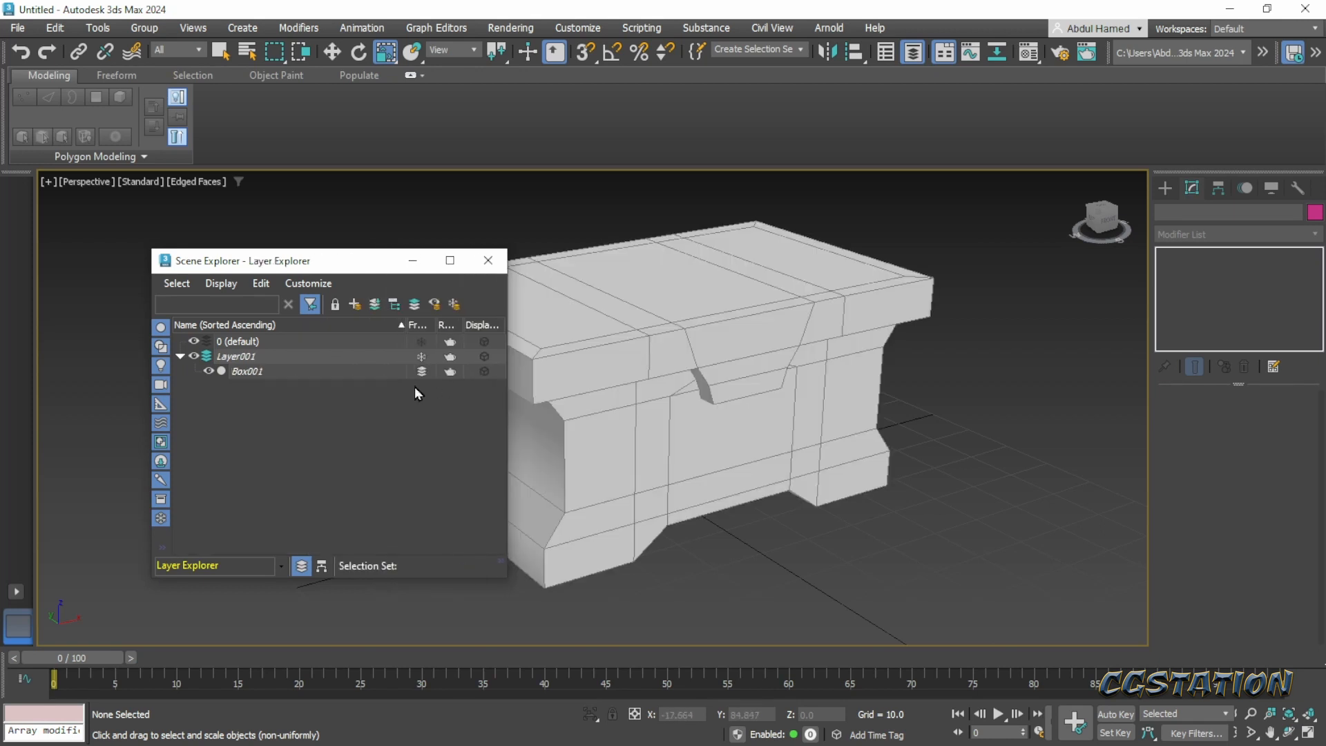
left_click_drag(348, 272, 297, 248)
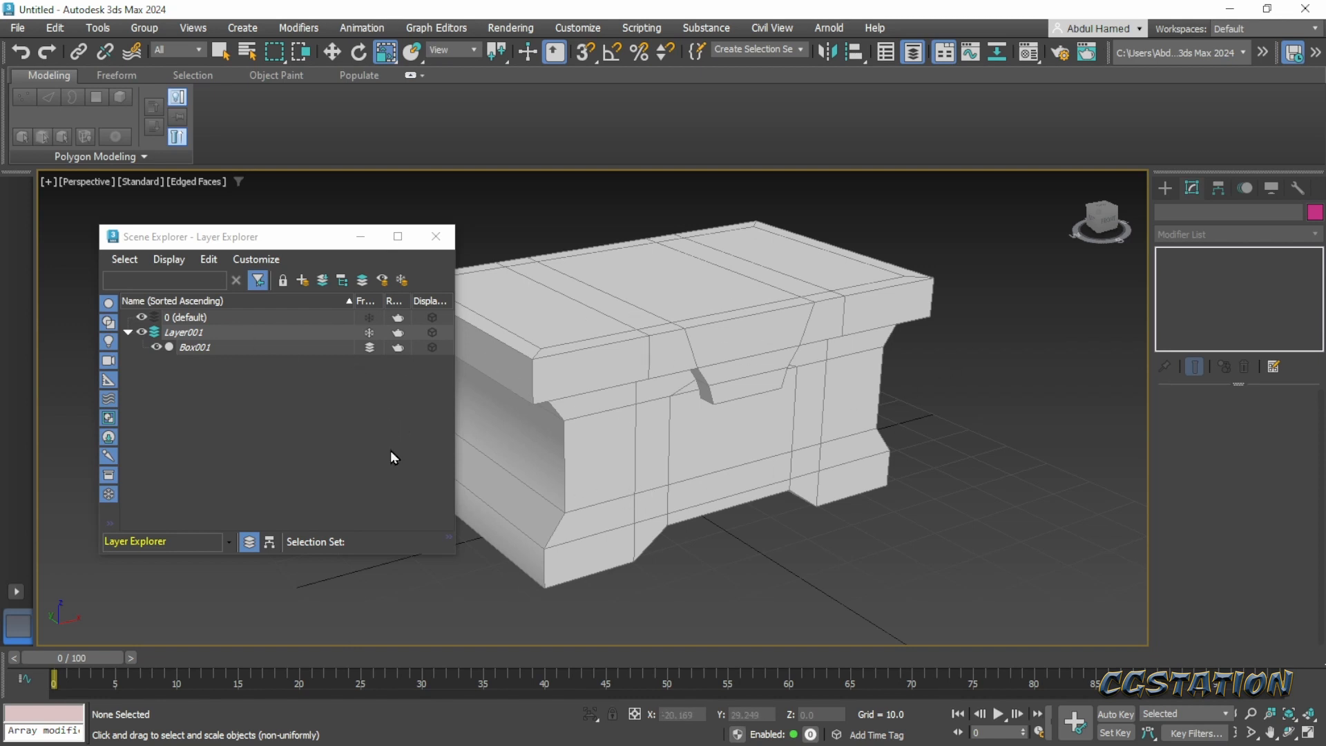
left_click(444, 242)
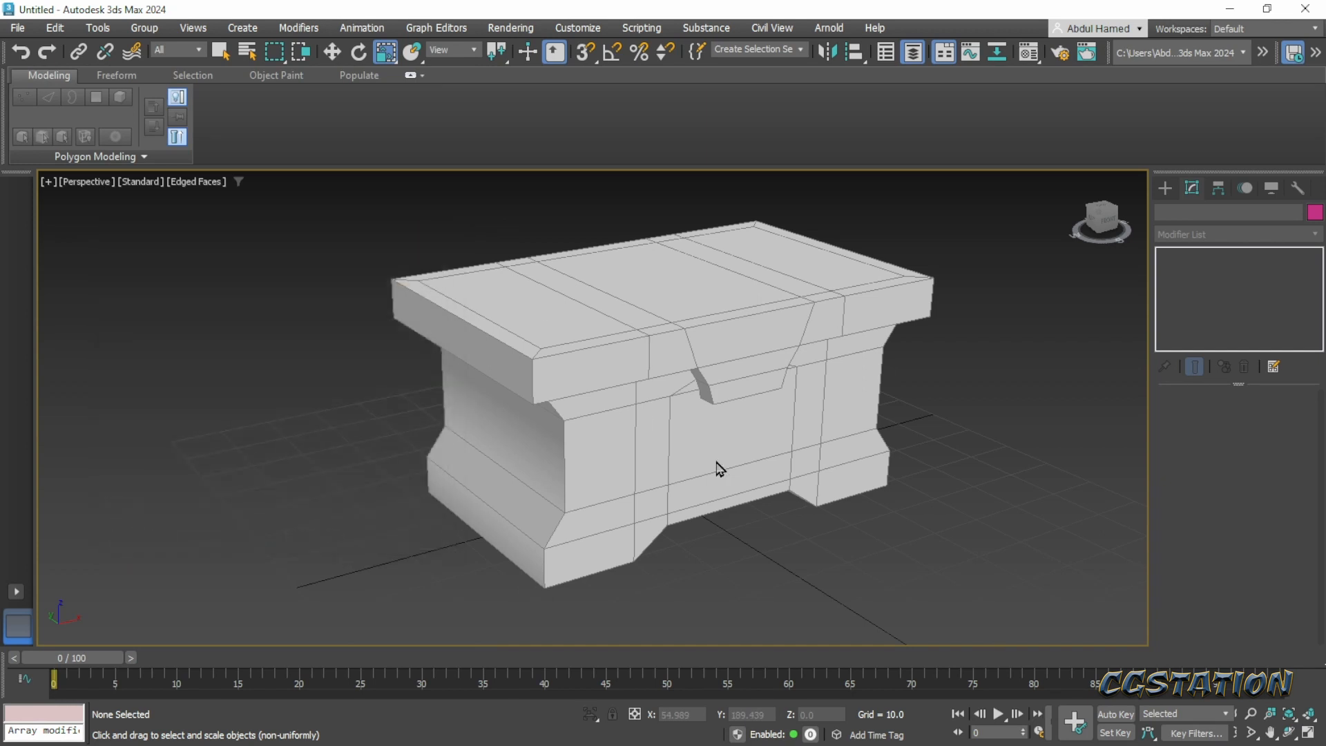
- Reopen the Layer Explorer, select the 0 (default) layer, and close the explorer
middle_click_drag(769, 465, 762, 497, "alt")
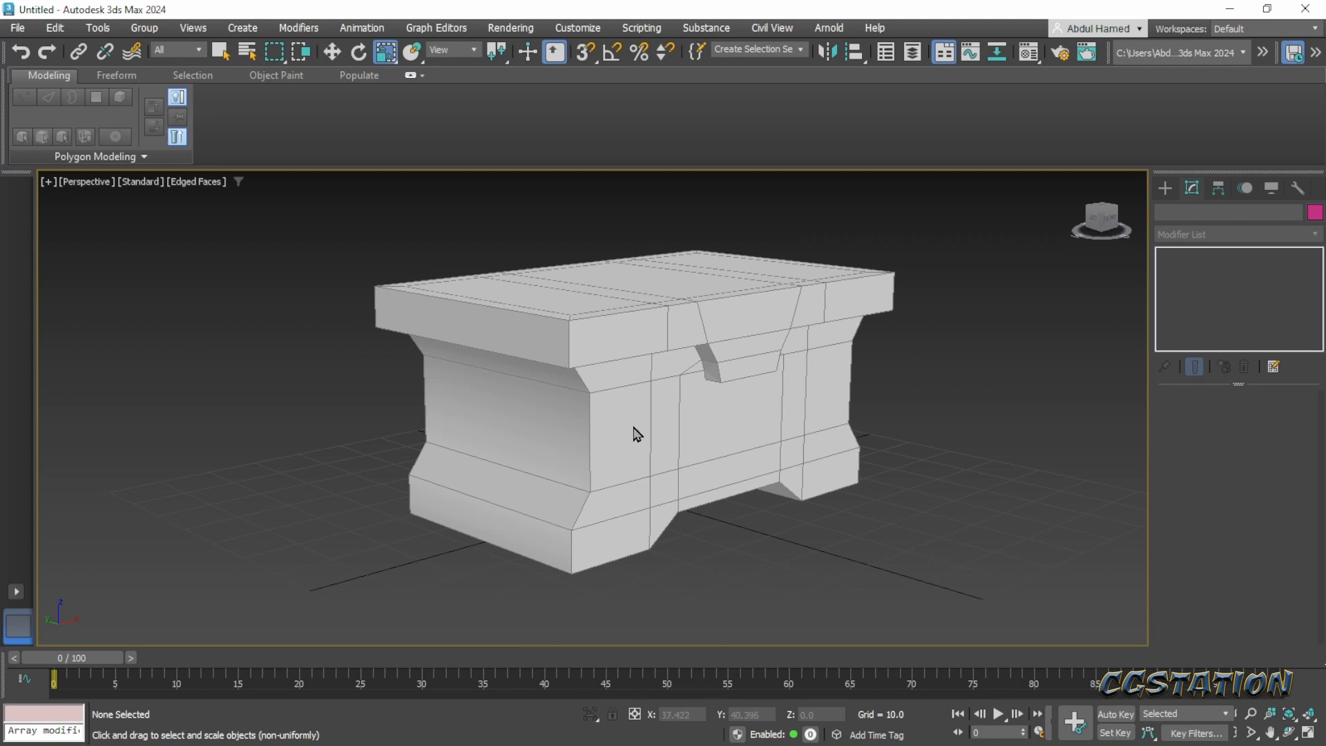
middle_click_drag(645, 435, 628, 444, "alt")
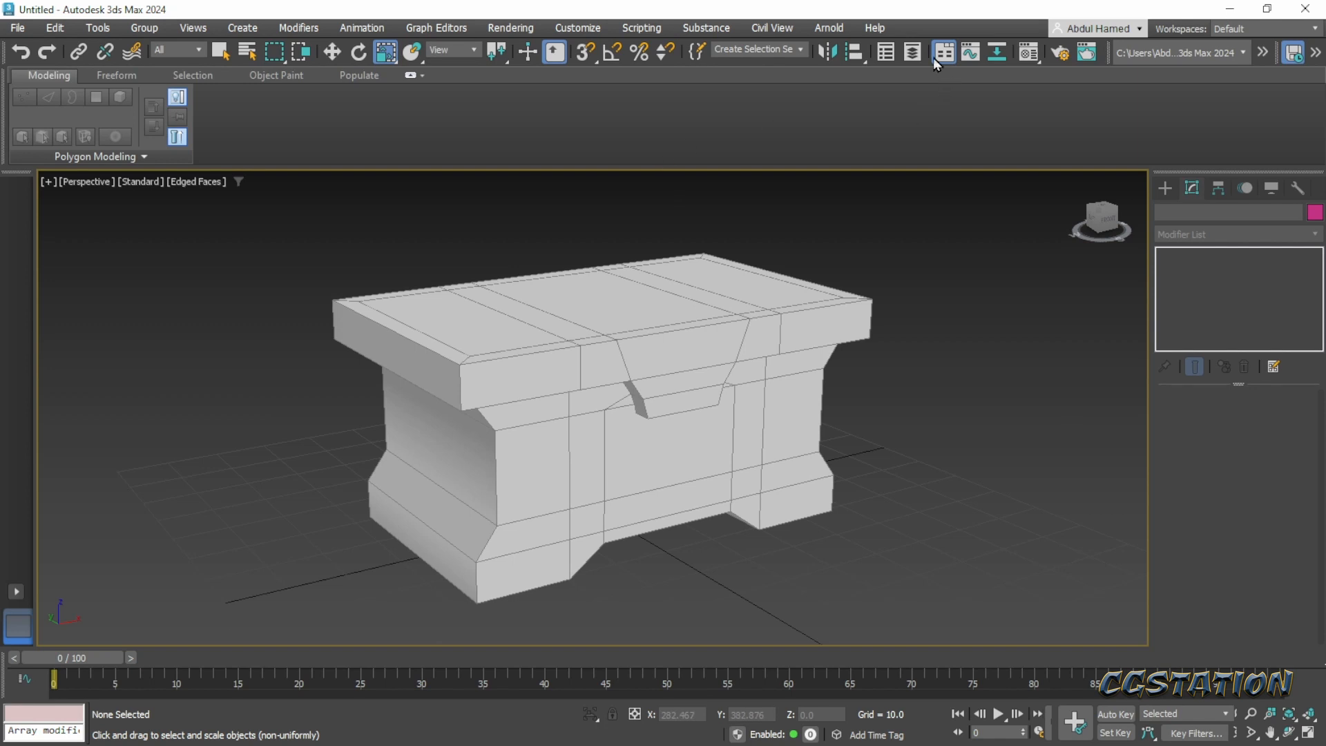
left_click(913, 51)
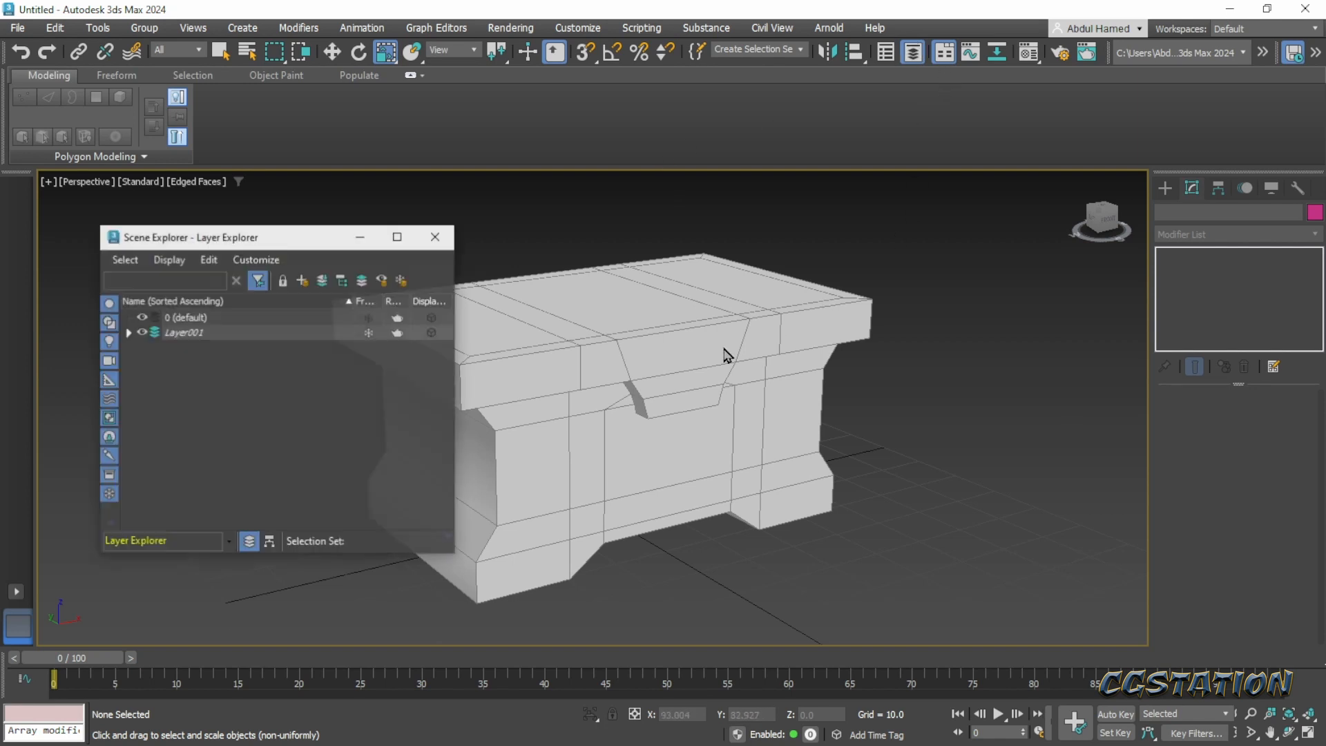
left_click(187, 323)
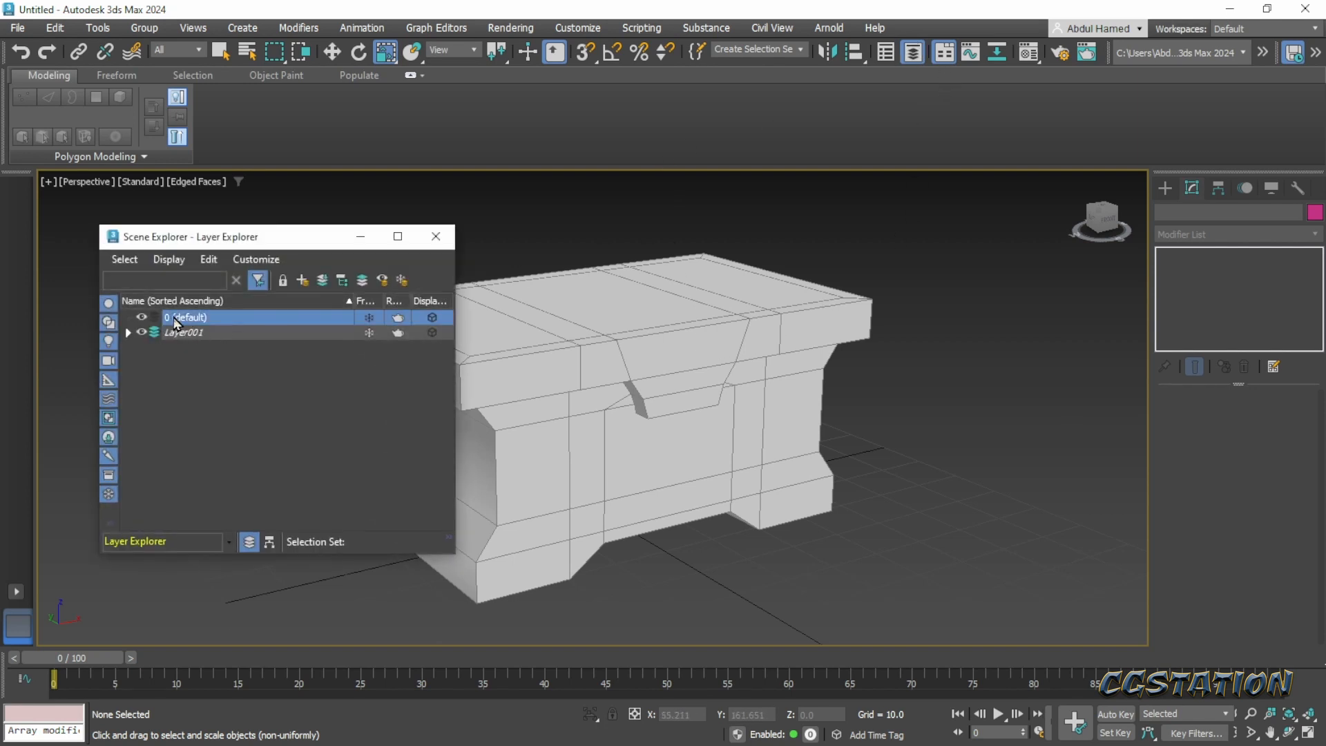
left_click(177, 321)
left_click(208, 341)
left_click(209, 322)
left_click(241, 321)
left_click(238, 364)
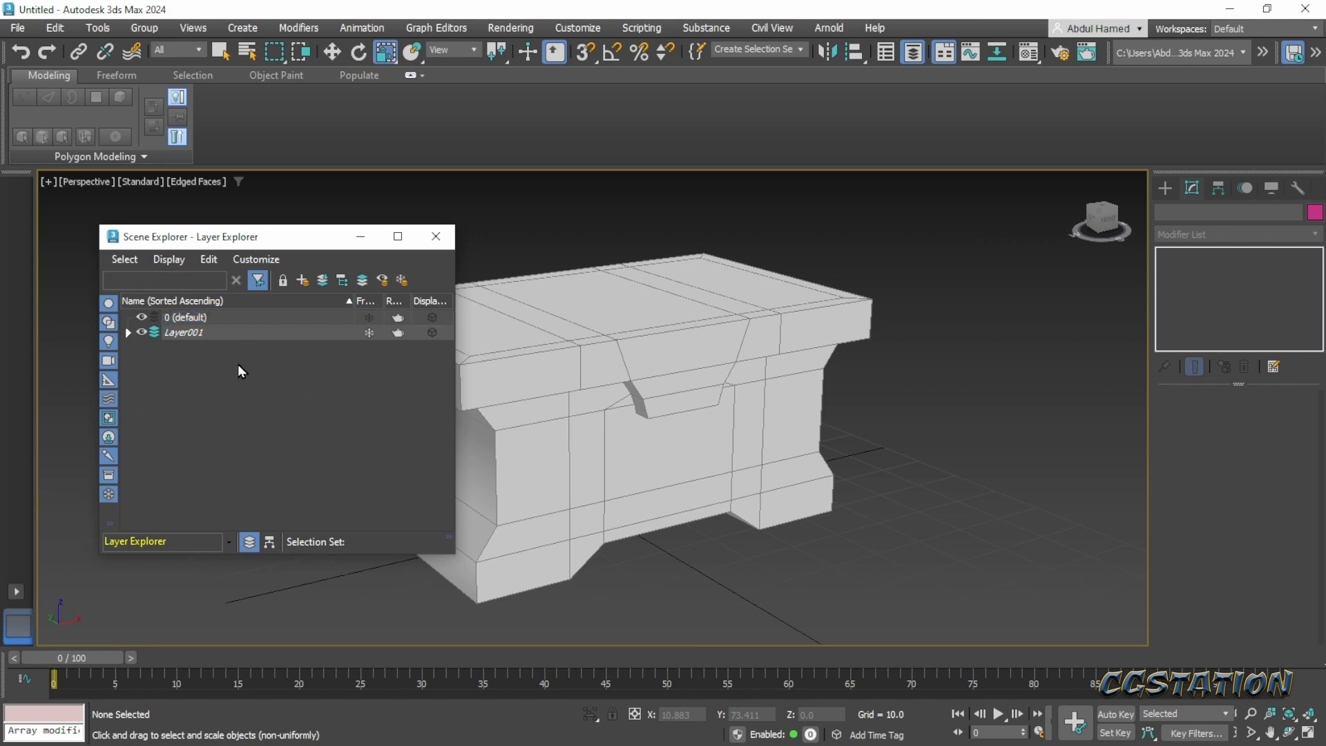
left_click(165, 324)
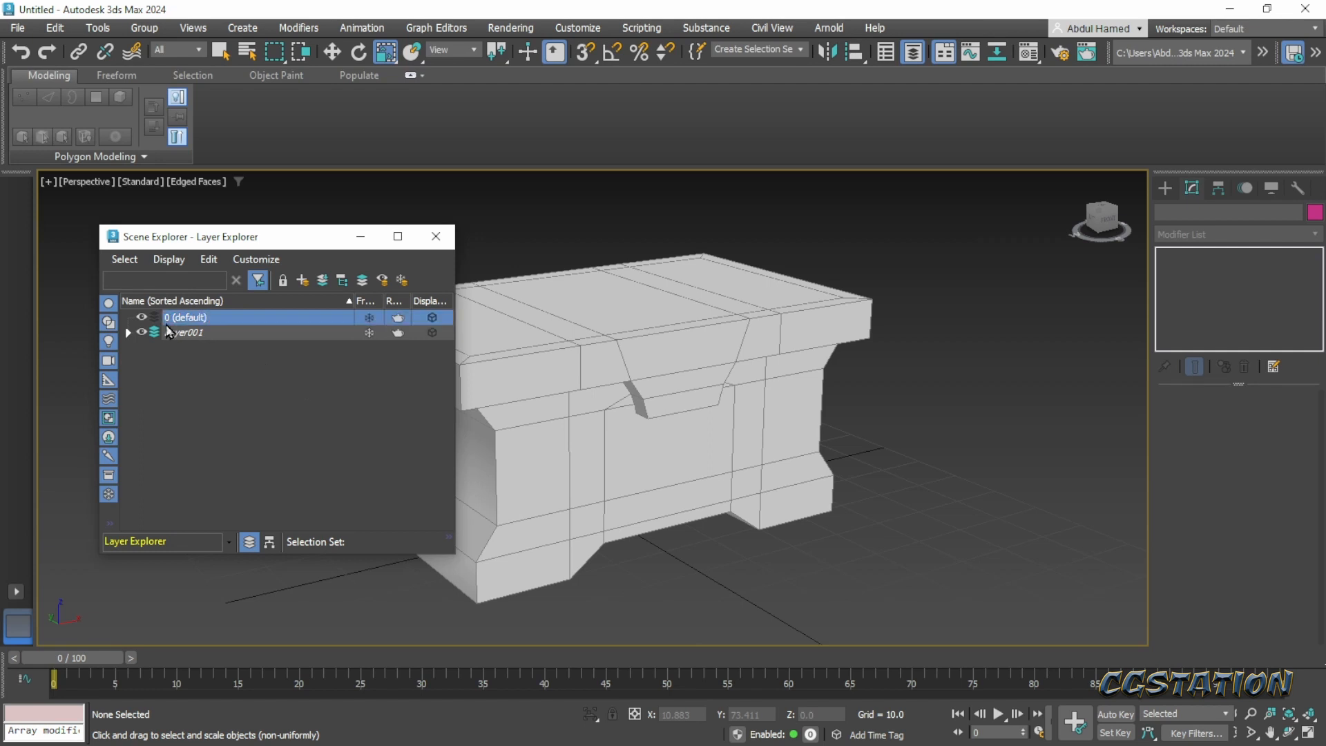
left_click(434, 238)
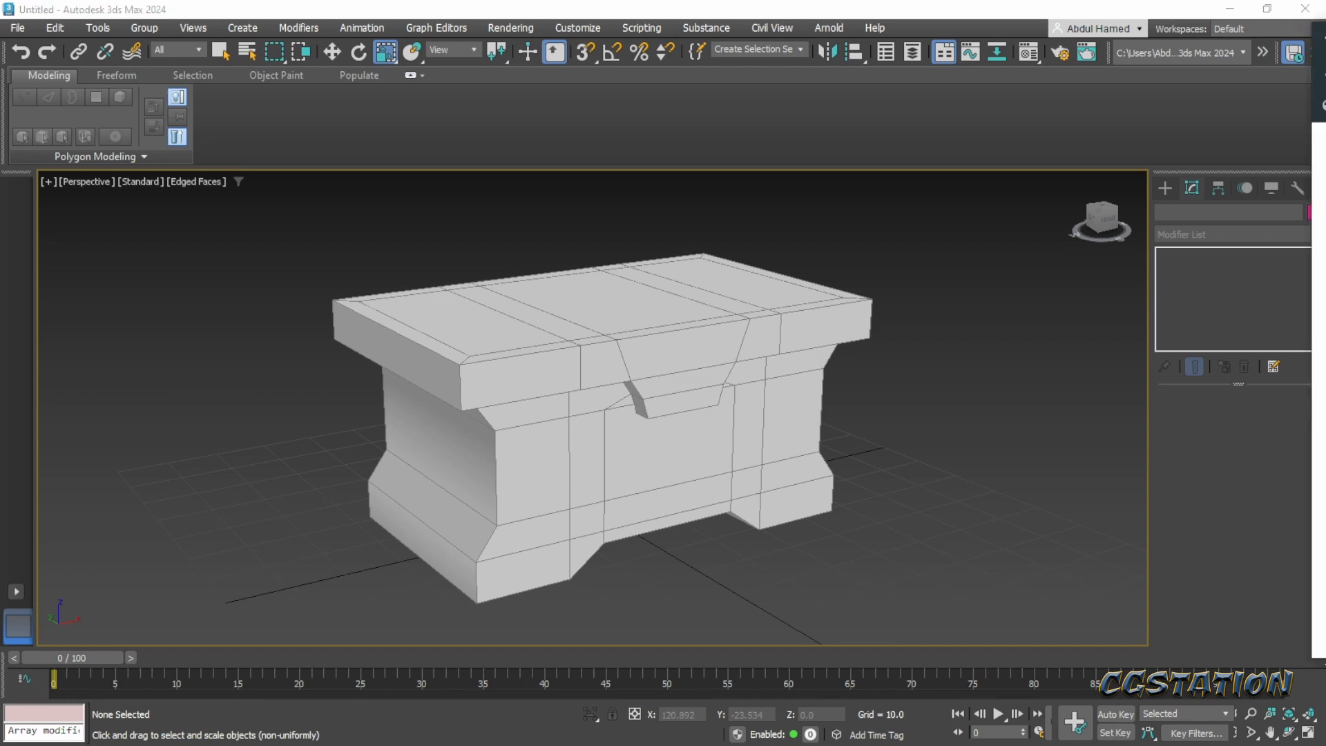
- Check the Pinterest concept image, return to 3ds Max, and create a box about 8.5 long, 2.9 wide and 5.9 high at the chest's base
left_click_drag(1325, 42, 557, 53)
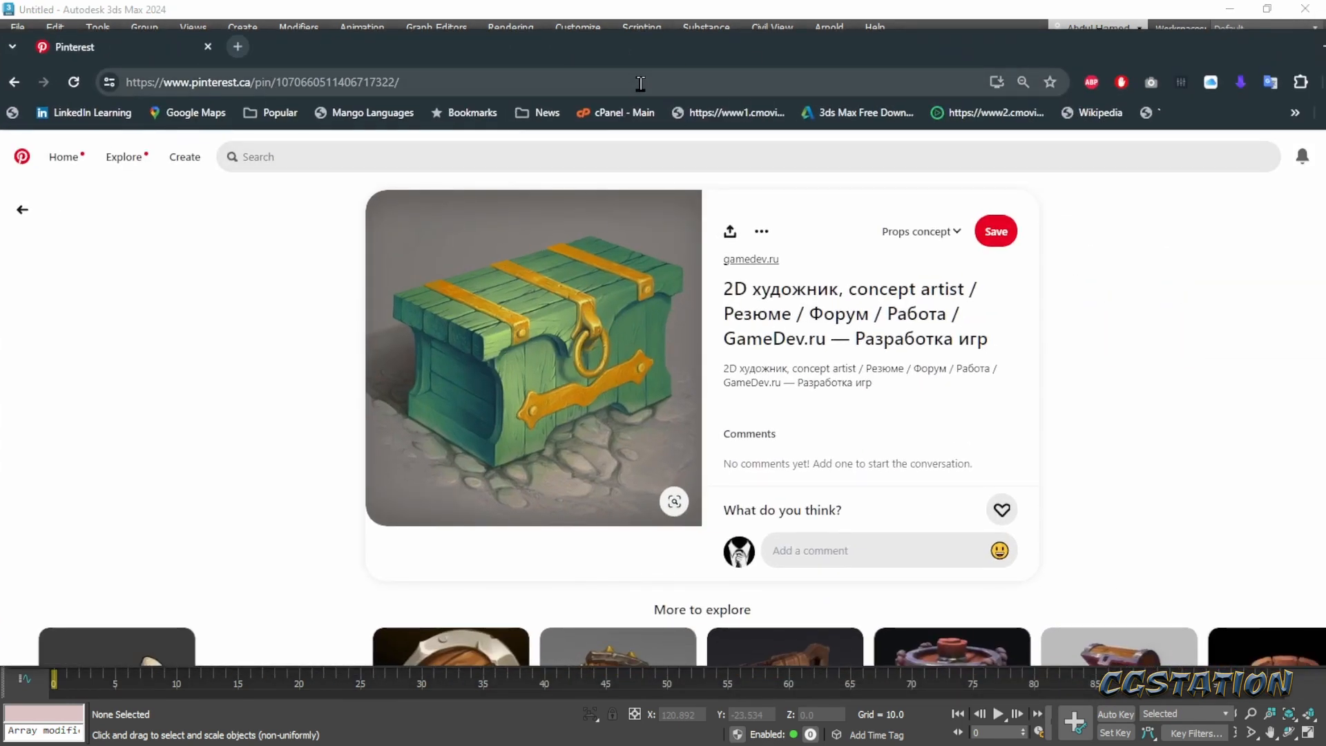
left_click_drag(629, 55, 1325, 59)
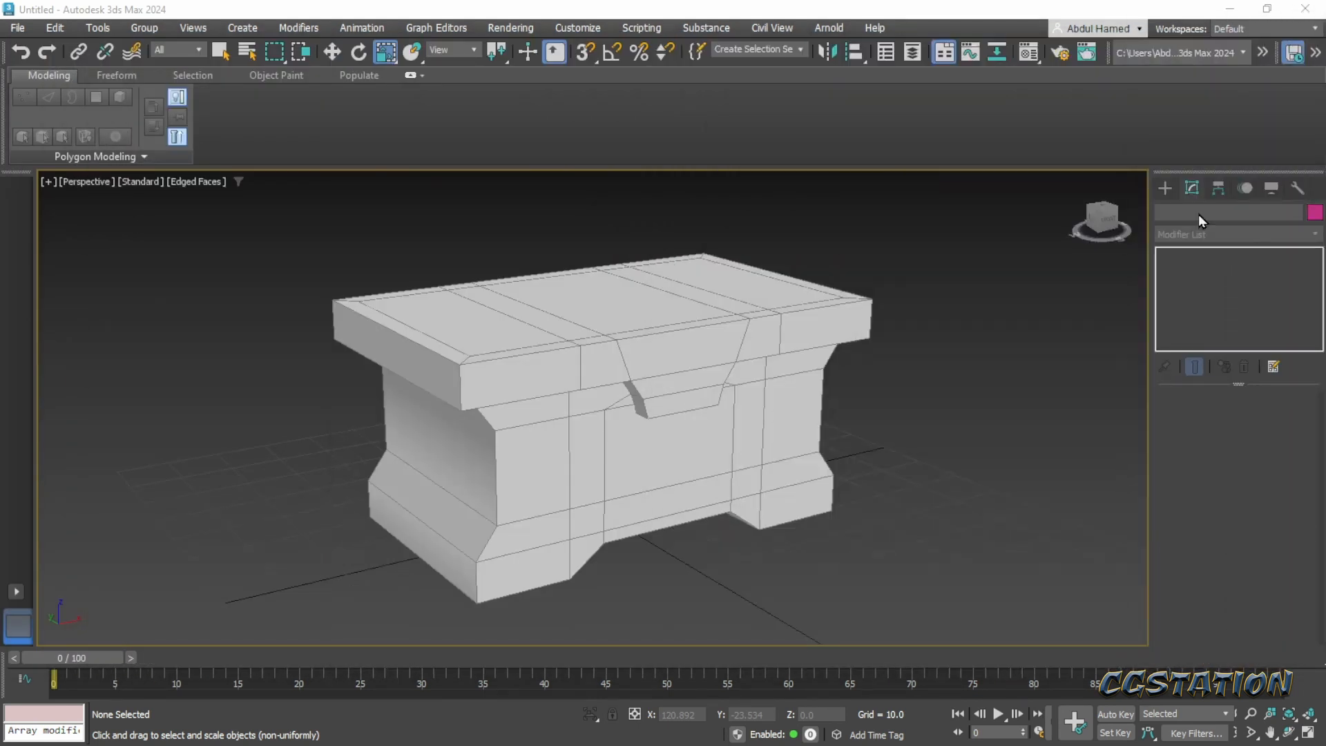
left_click(1166, 188)
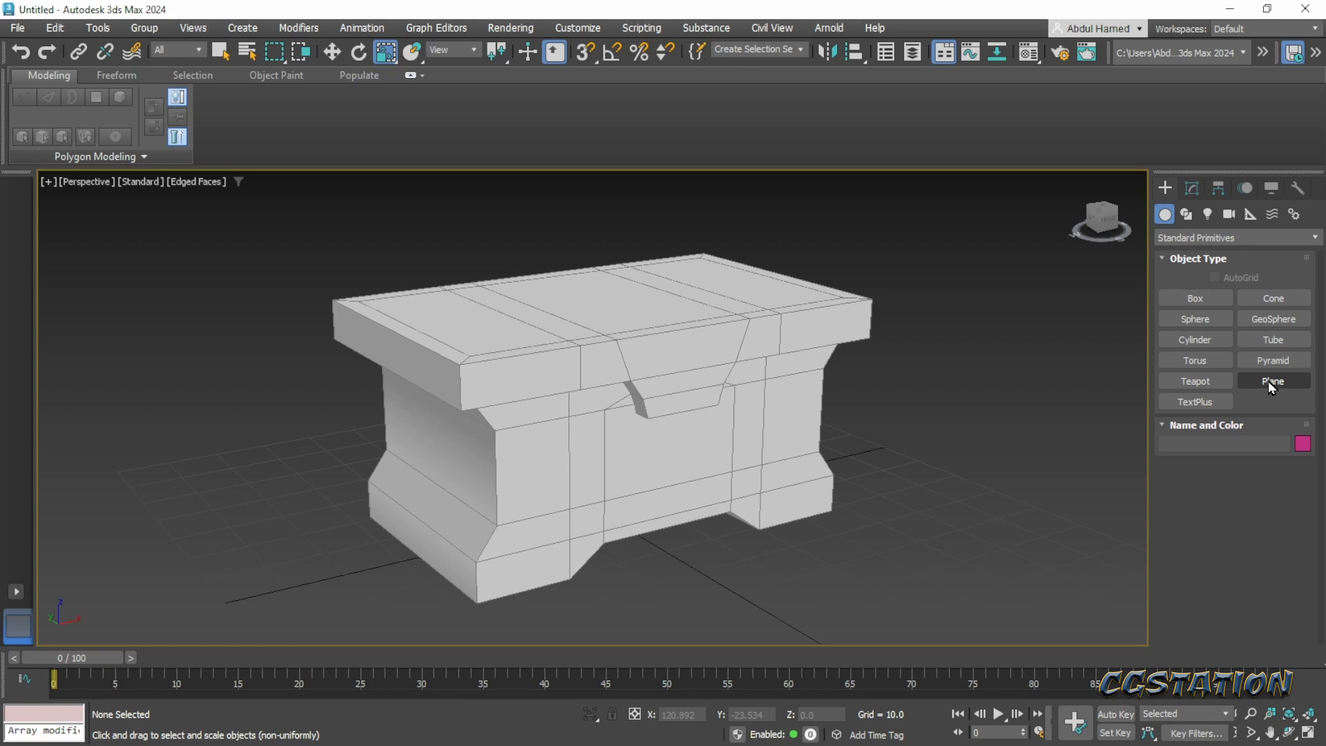
left_click(1196, 298)
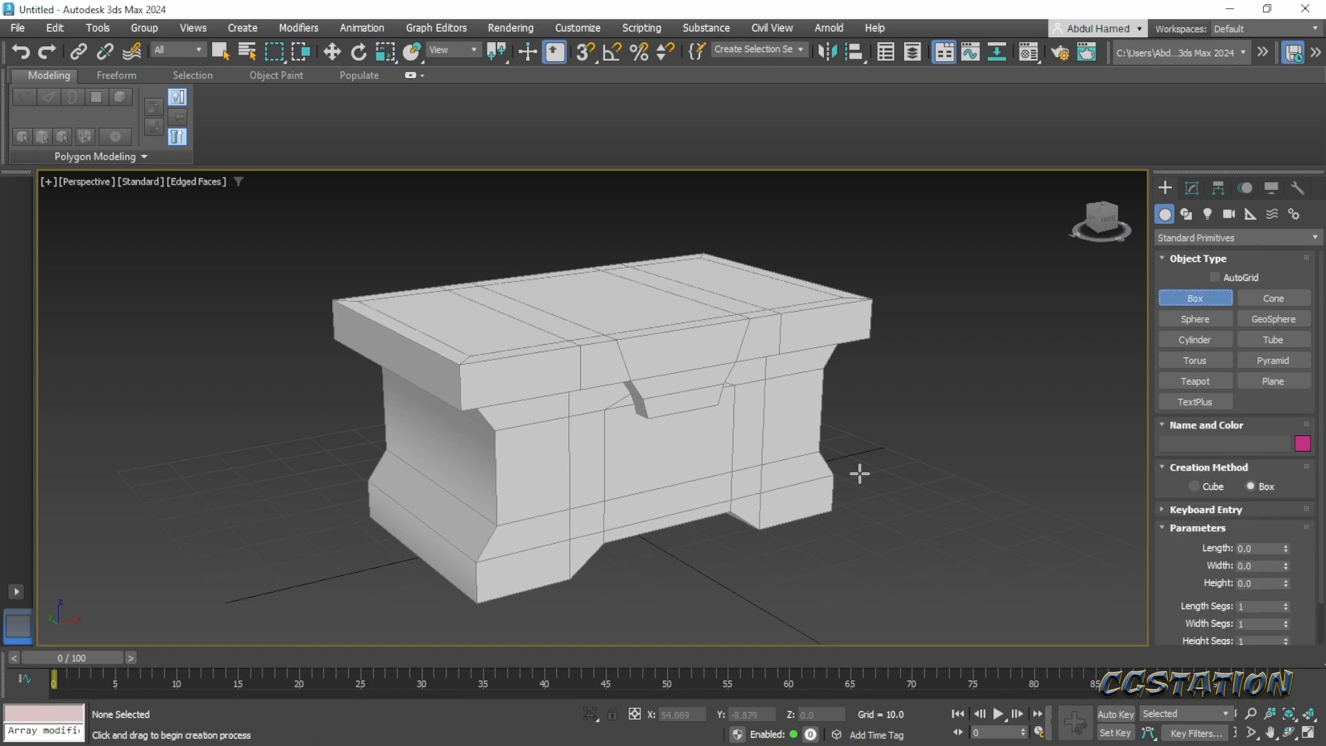
scroll(846, 495, "up", 2)
middle_click_drag(847, 495, 949, 413)
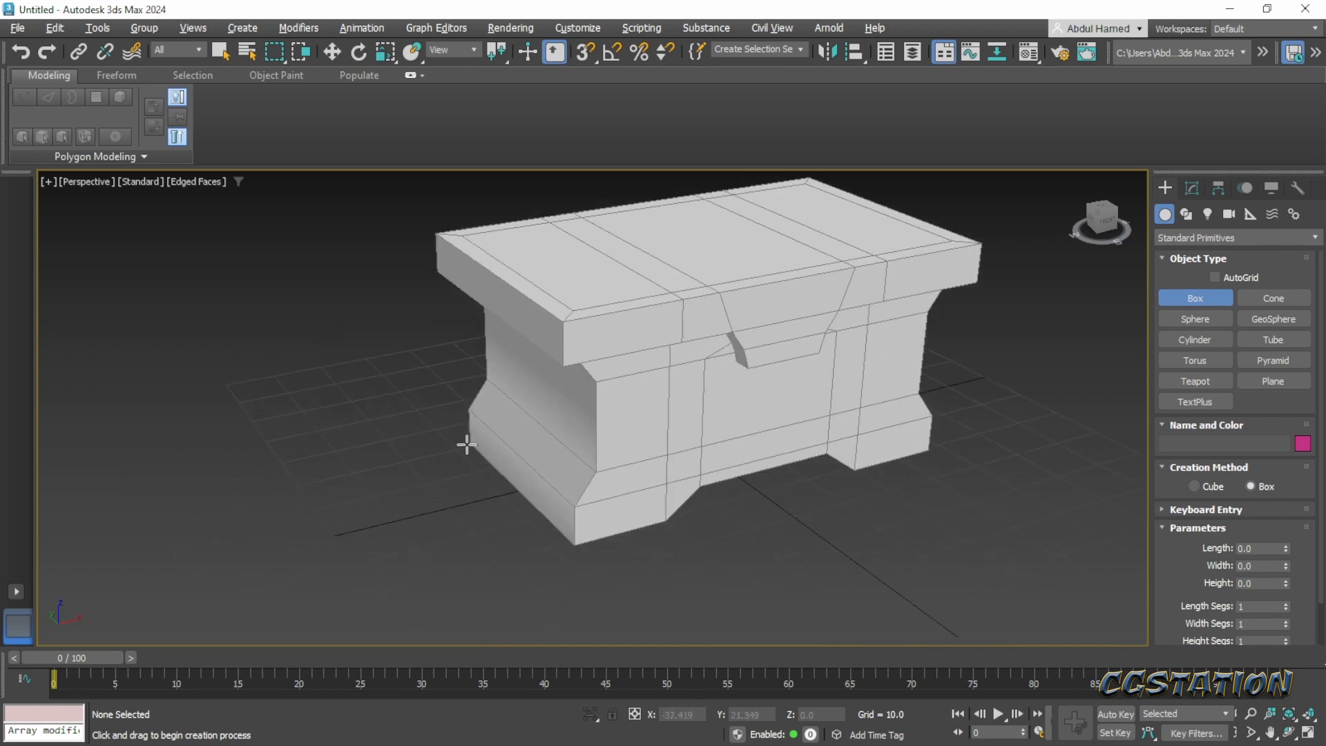
left_click_drag(466, 444, 501, 461)
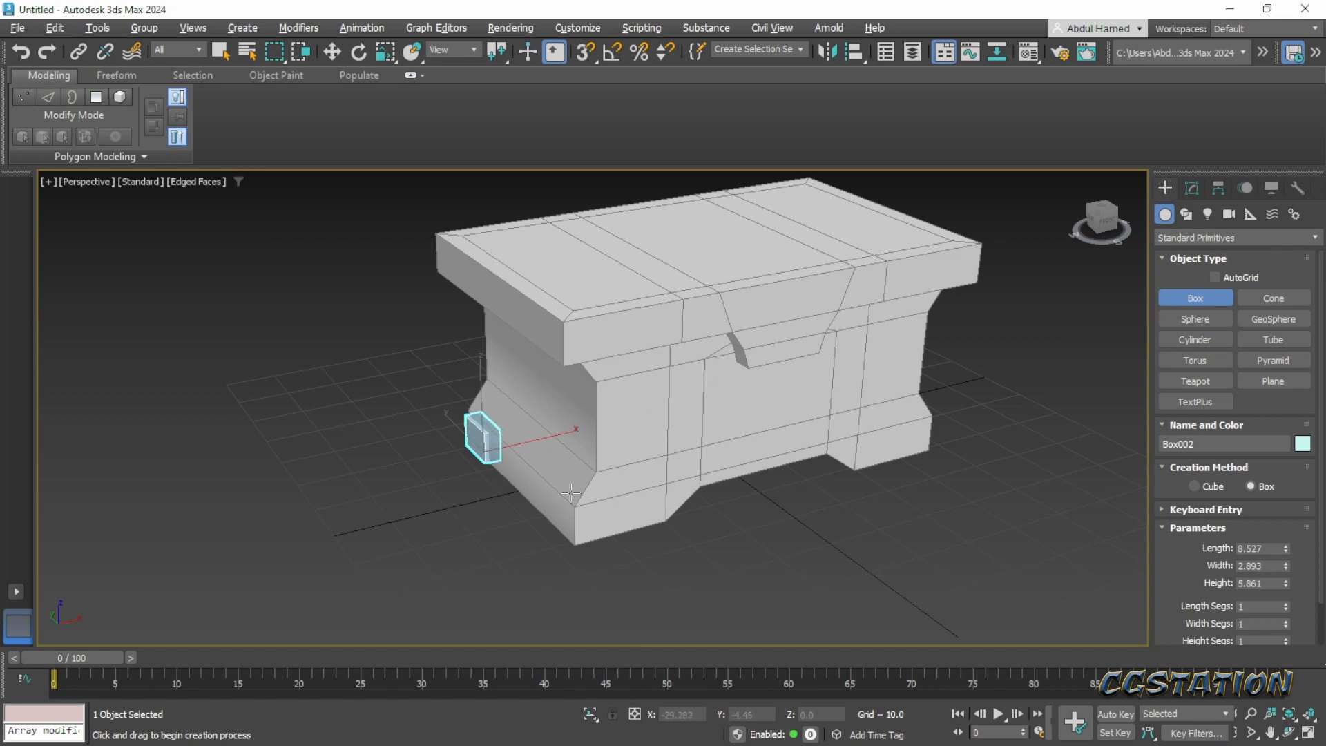
- Move the small box up onto the lid's rear corner, at about X -35.97, Y 16.89, Z 35.55
middle_click_drag(536, 481, 576, 562)
key("w")
left_click_drag(521, 467, 548, 296)
middle_click_drag(682, 368, 662, 404, "alt")
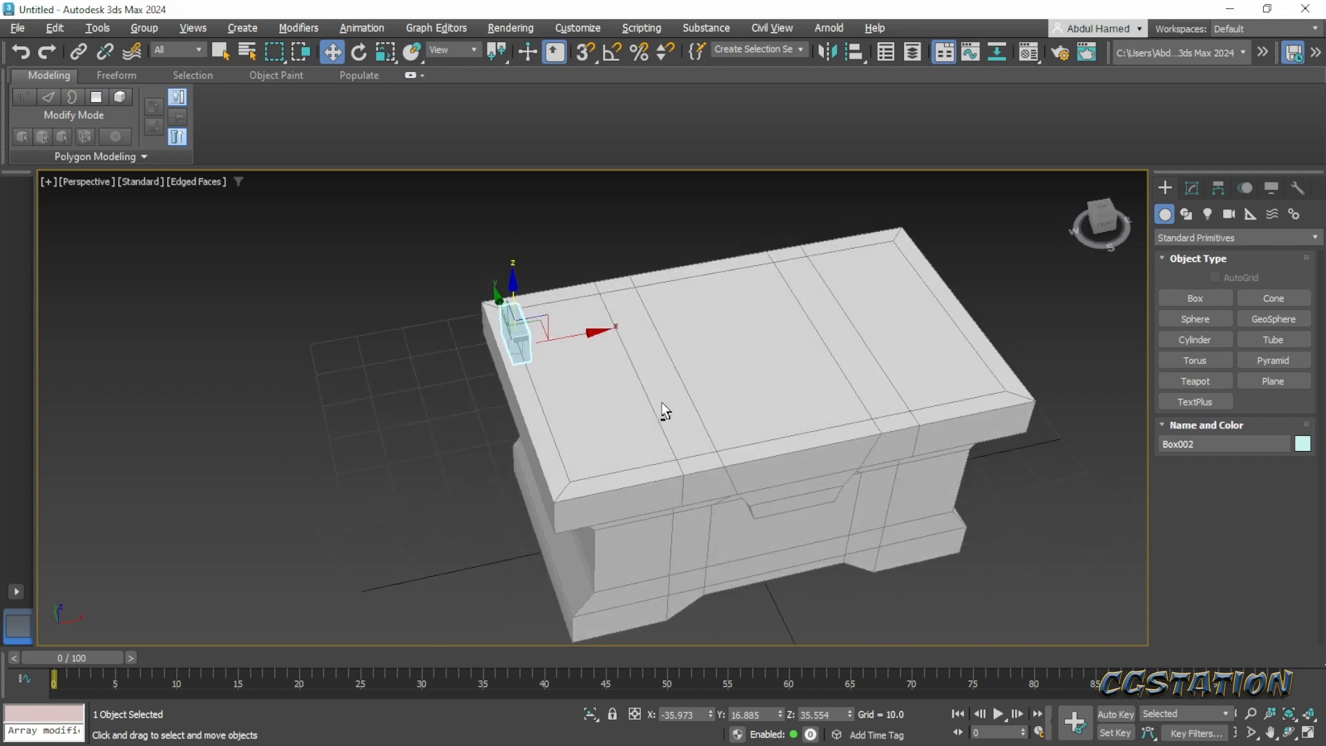
- Turn on 3D snapping, clear every snap type in the Grid and Snap Settings, and close the settings
middle_click_drag(679, 246, 670, 342)
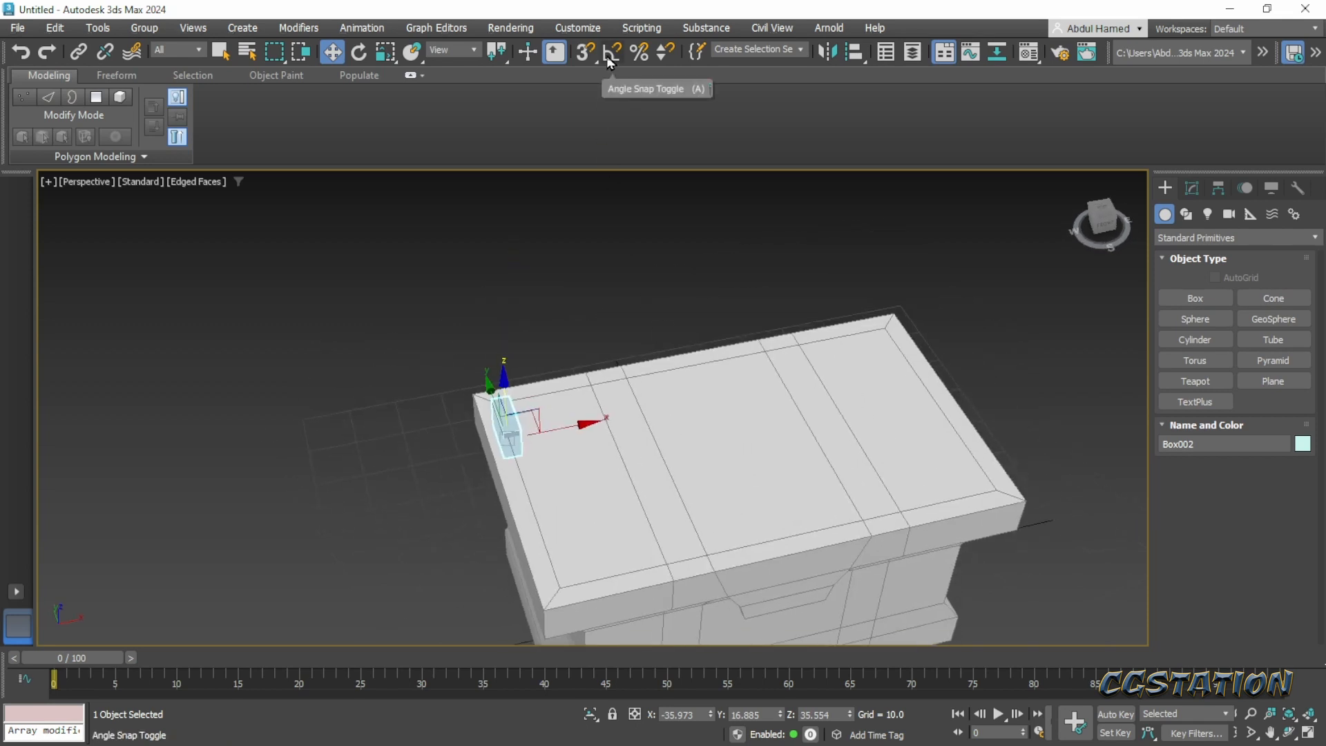
left_click(583, 54)
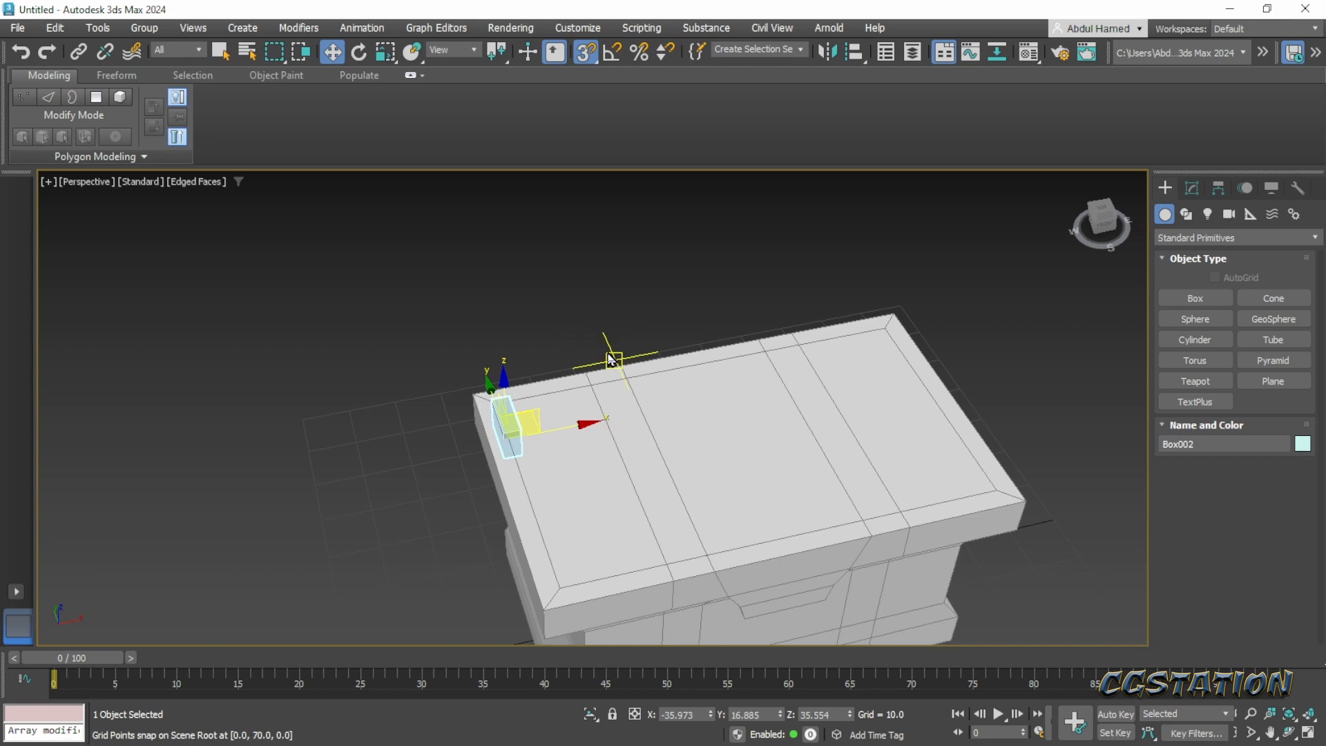
right_click(585, 54)
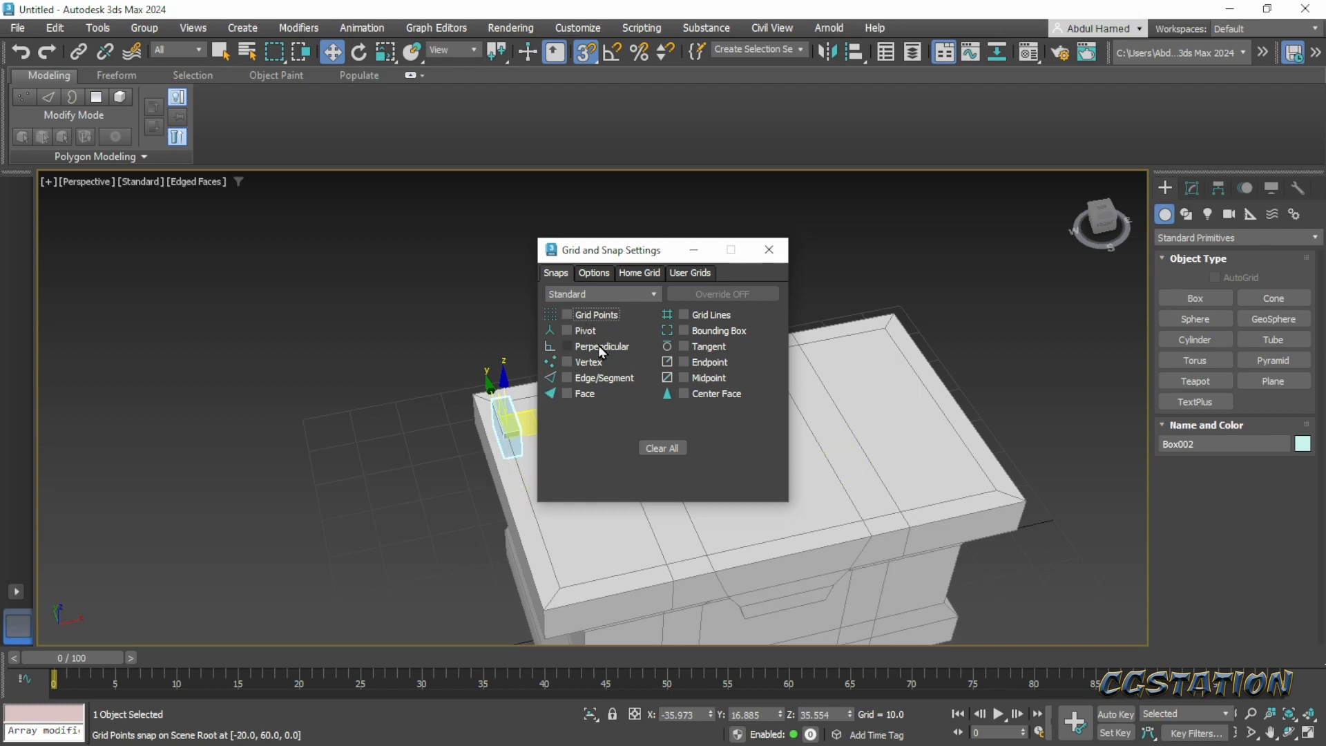
left_click(583, 364)
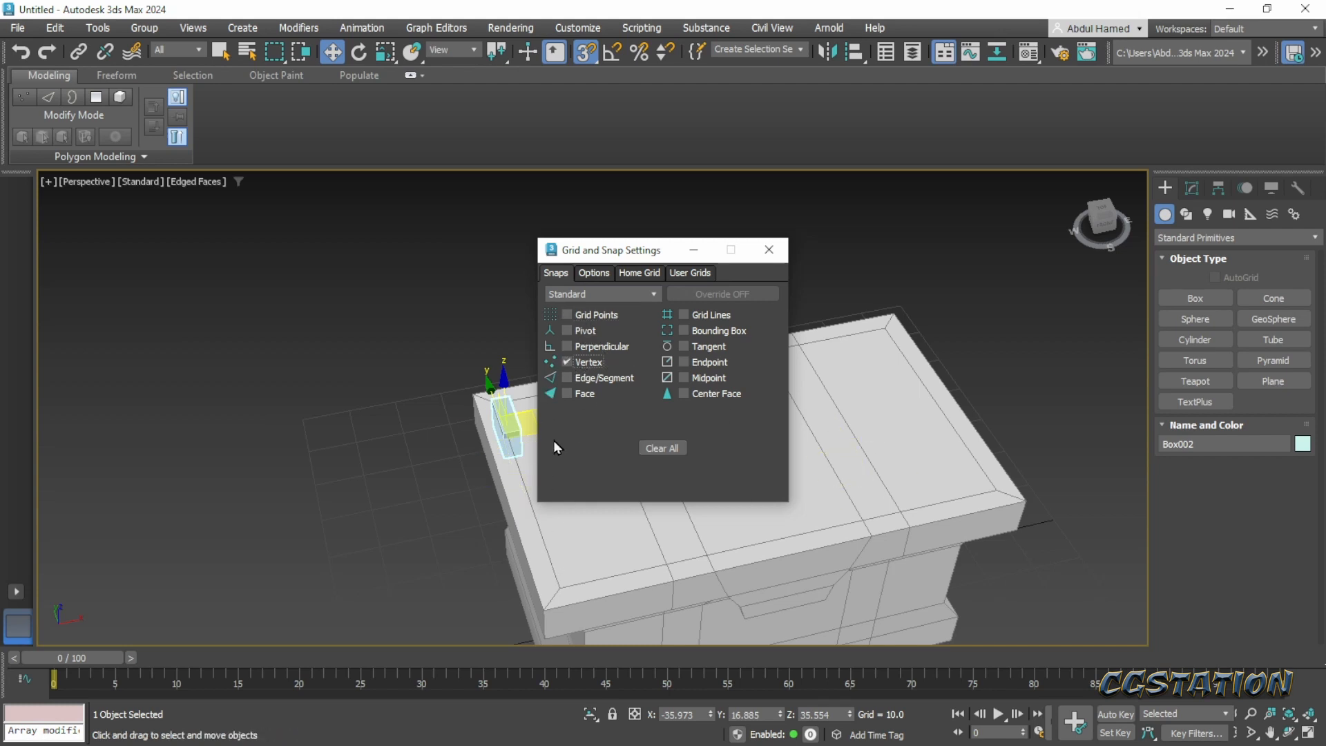
left_click(599, 382)
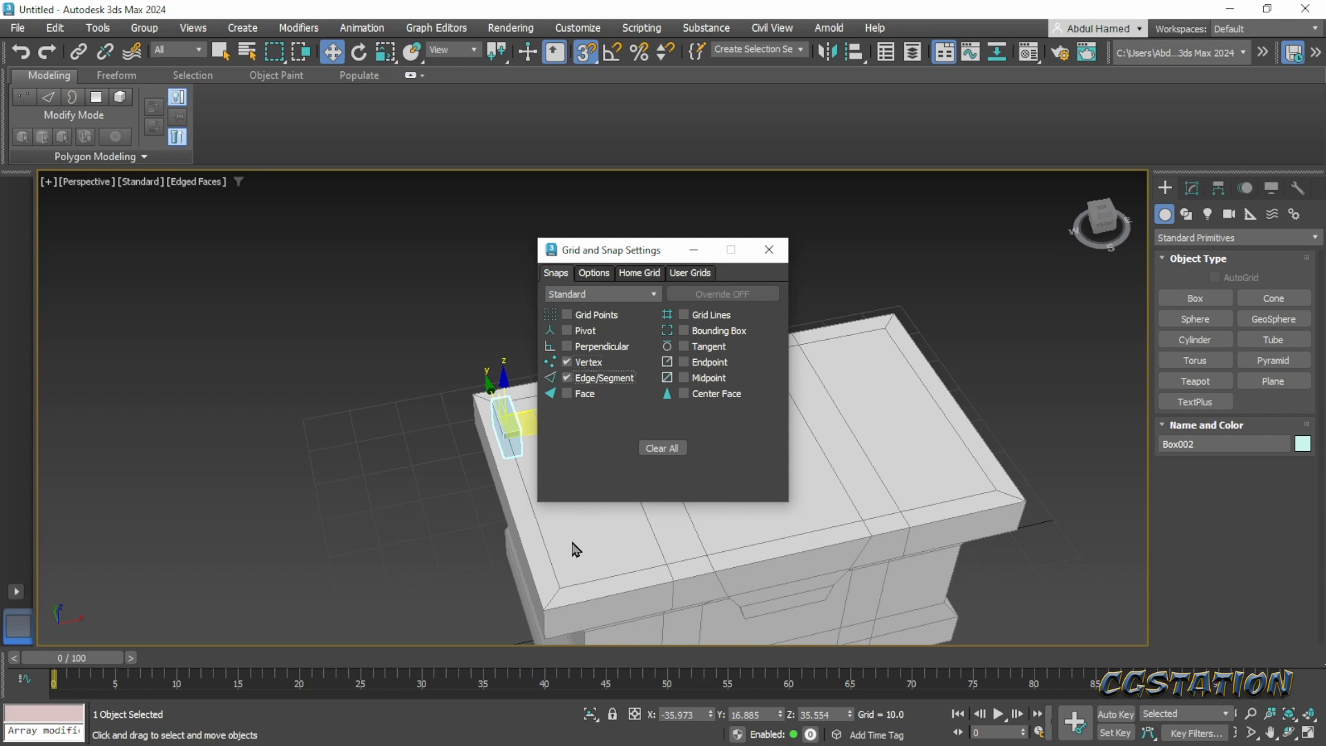
left_click(599, 380)
left_click(587, 363)
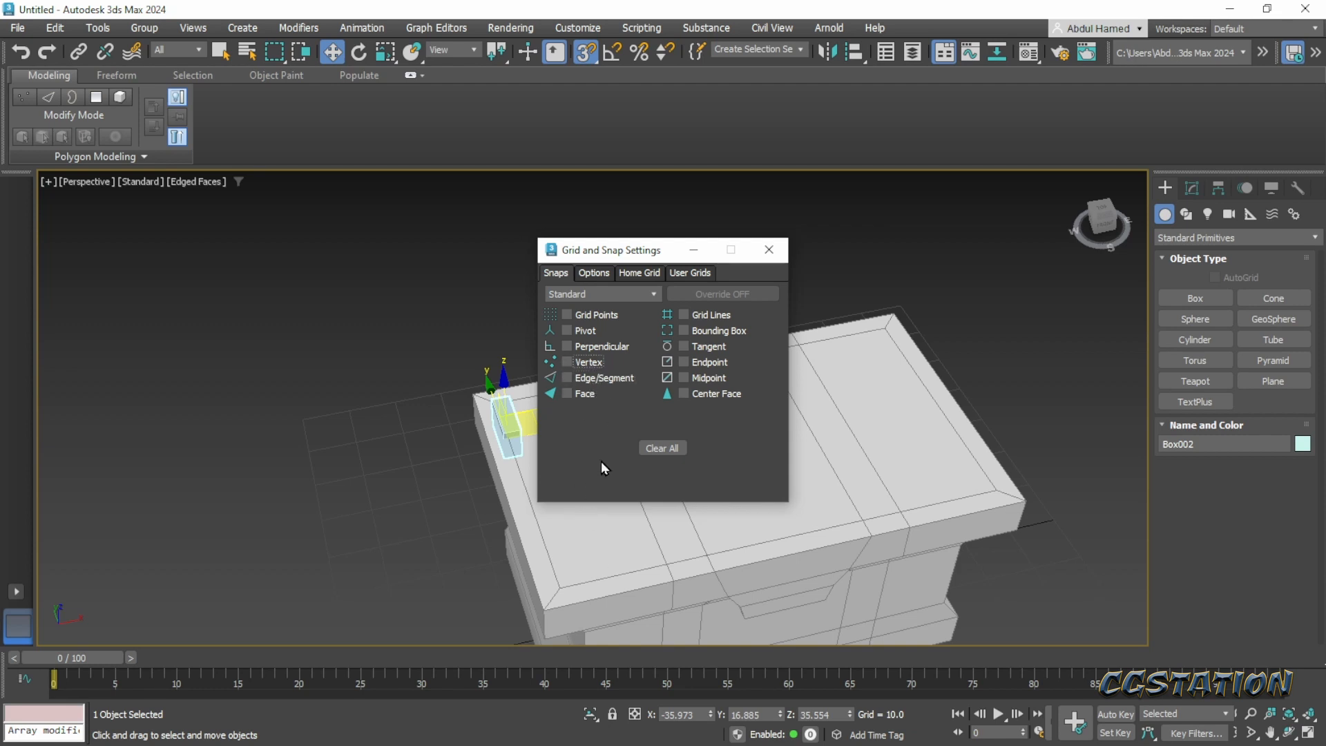
left_click(777, 255)
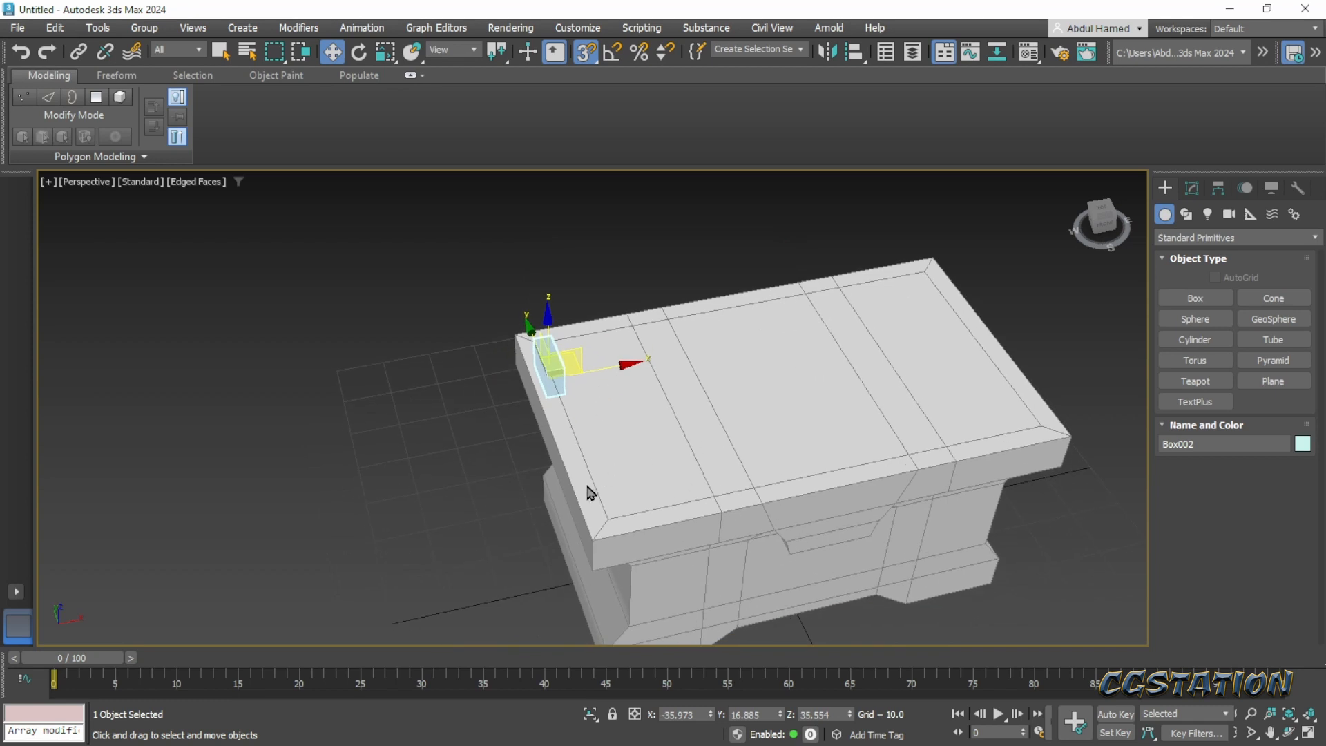
- Try to move the small box outward and down over the lid's side edge, undoing each move
scroll(558, 432, "up", 4)
middle_click_drag(594, 463, 625, 407, "alt")
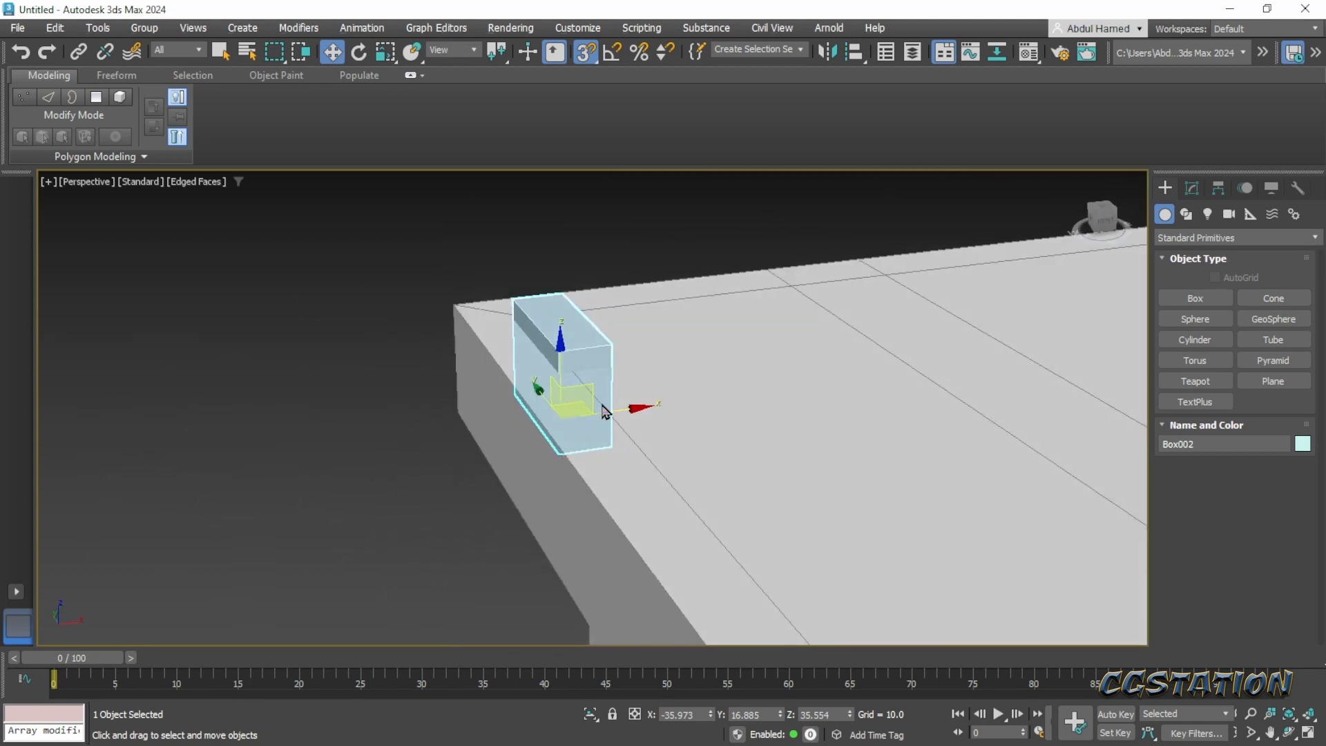
left_click_drag(628, 408, 563, 459)
key("ctrl+z")
left_click_drag(635, 409, 522, 449)
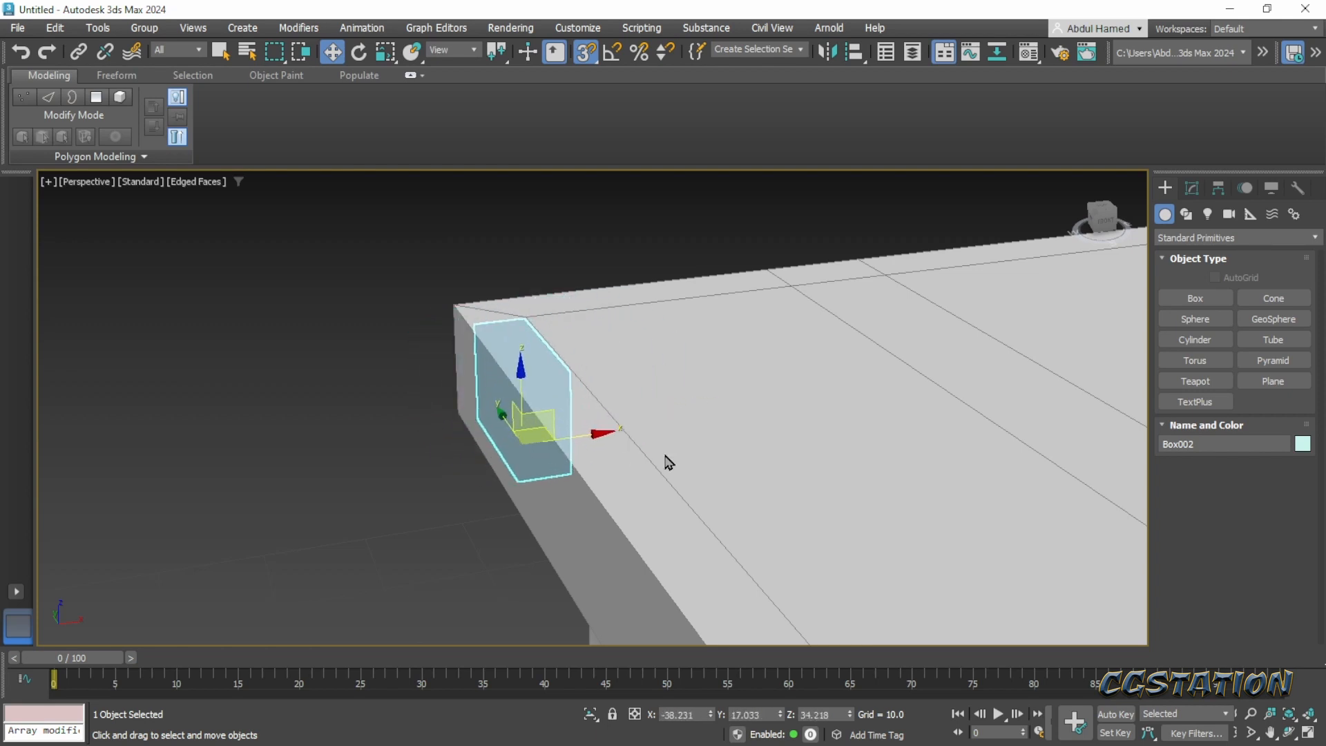
key("ctrl+z")
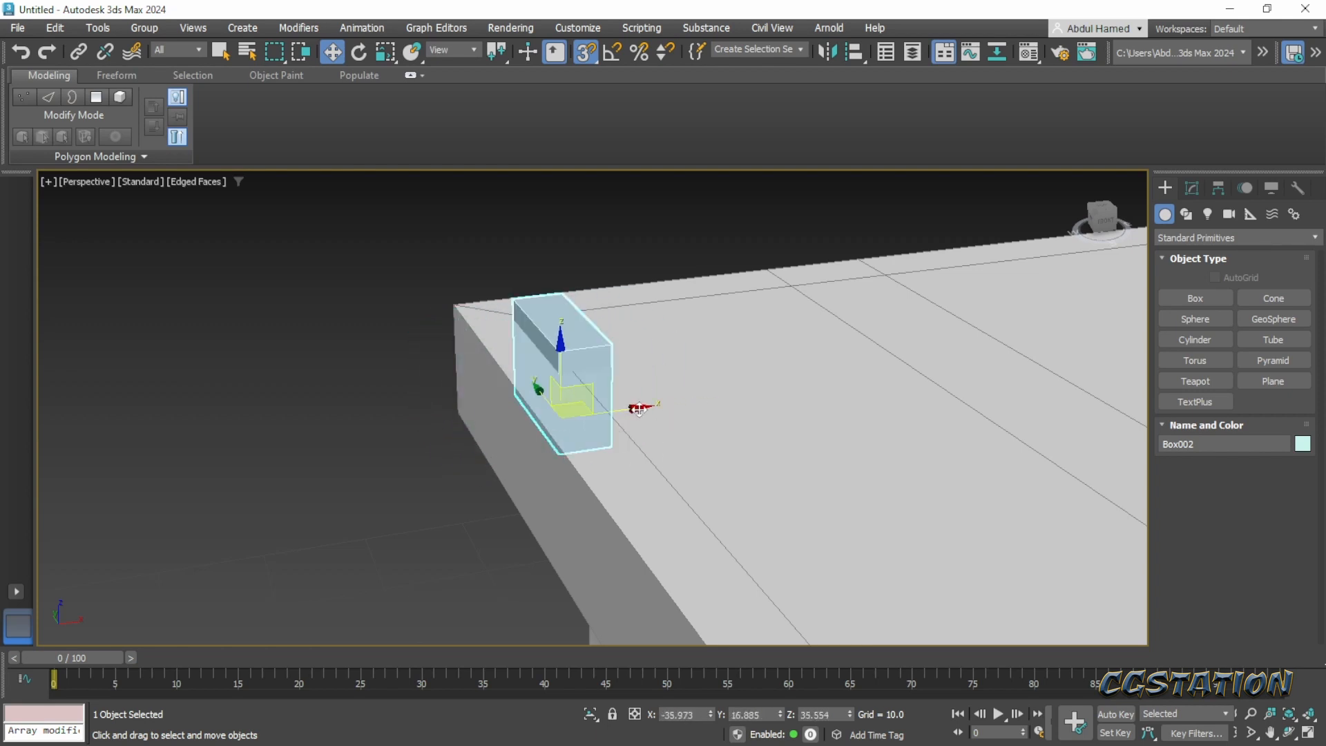
middle_click_drag(639, 409, 601, 453)
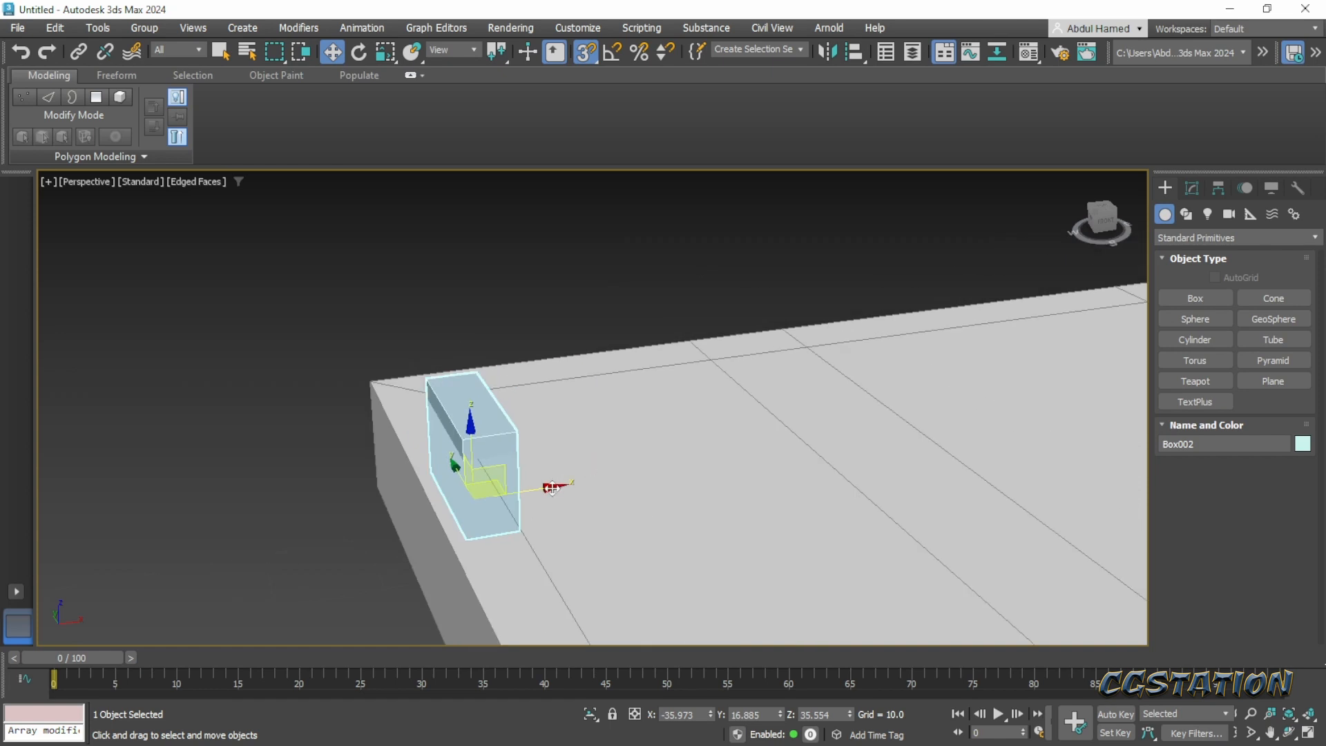
left_click_drag(552, 487, 304, 468)
key("ctrl+z")
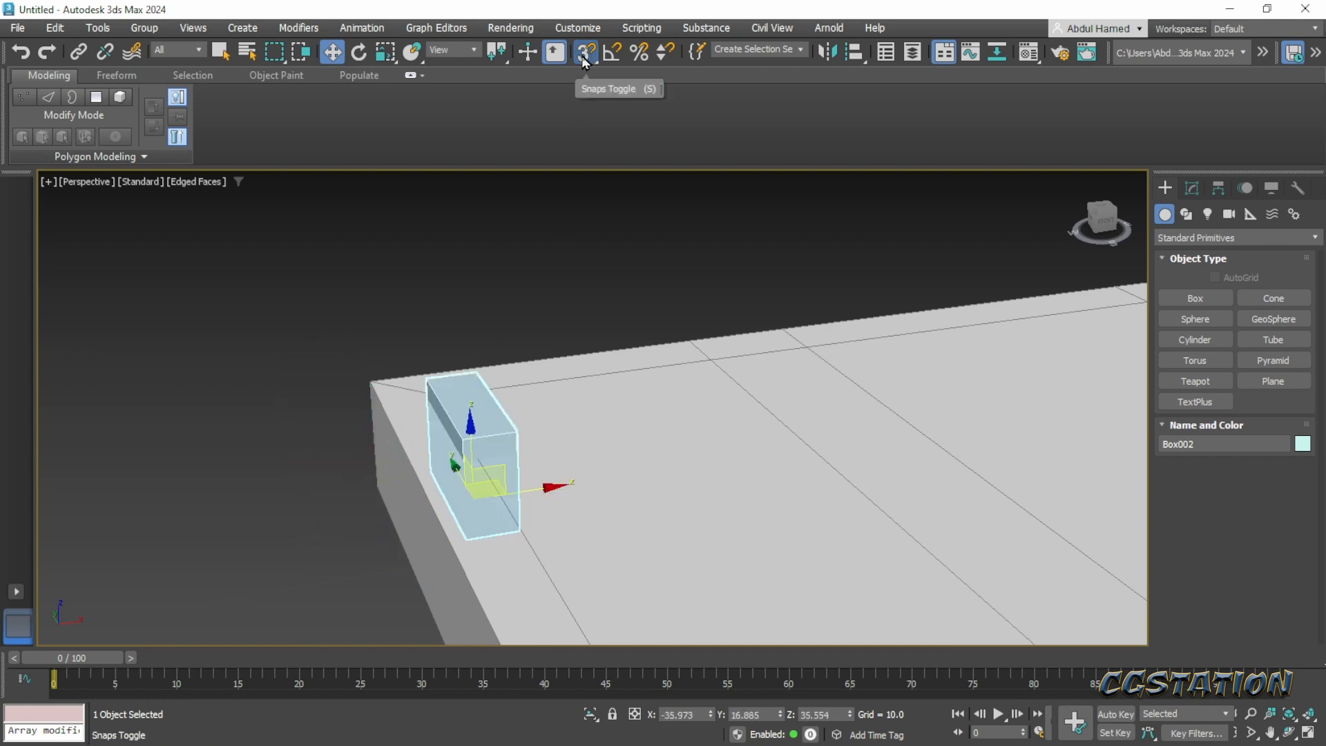
- Turn off 3D snapping and move the small box outward past the lid's side edge, to about X -39.70
right_click(586, 52)
left_click(769, 249)
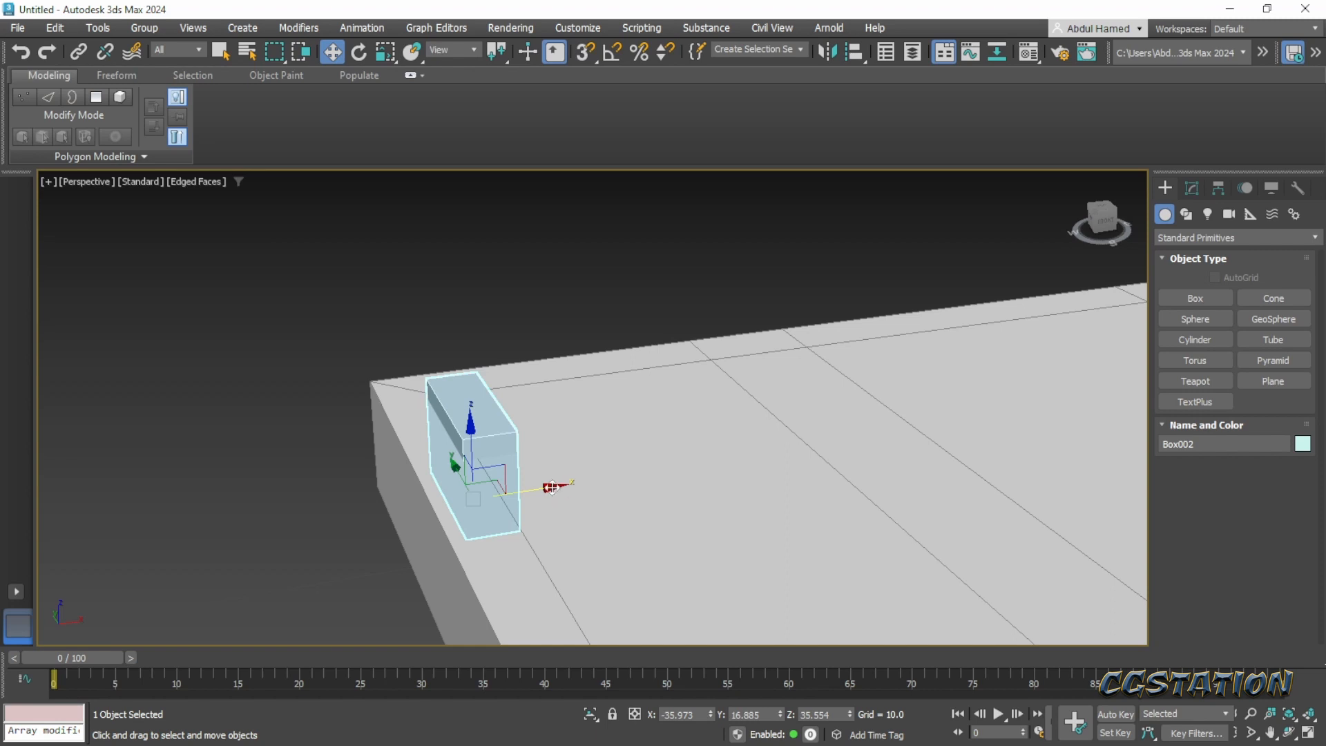
left_click_drag(552, 488, 490, 497)
middle_click_drag(757, 509, 608, 546)
scroll(636, 484, "down", 6)
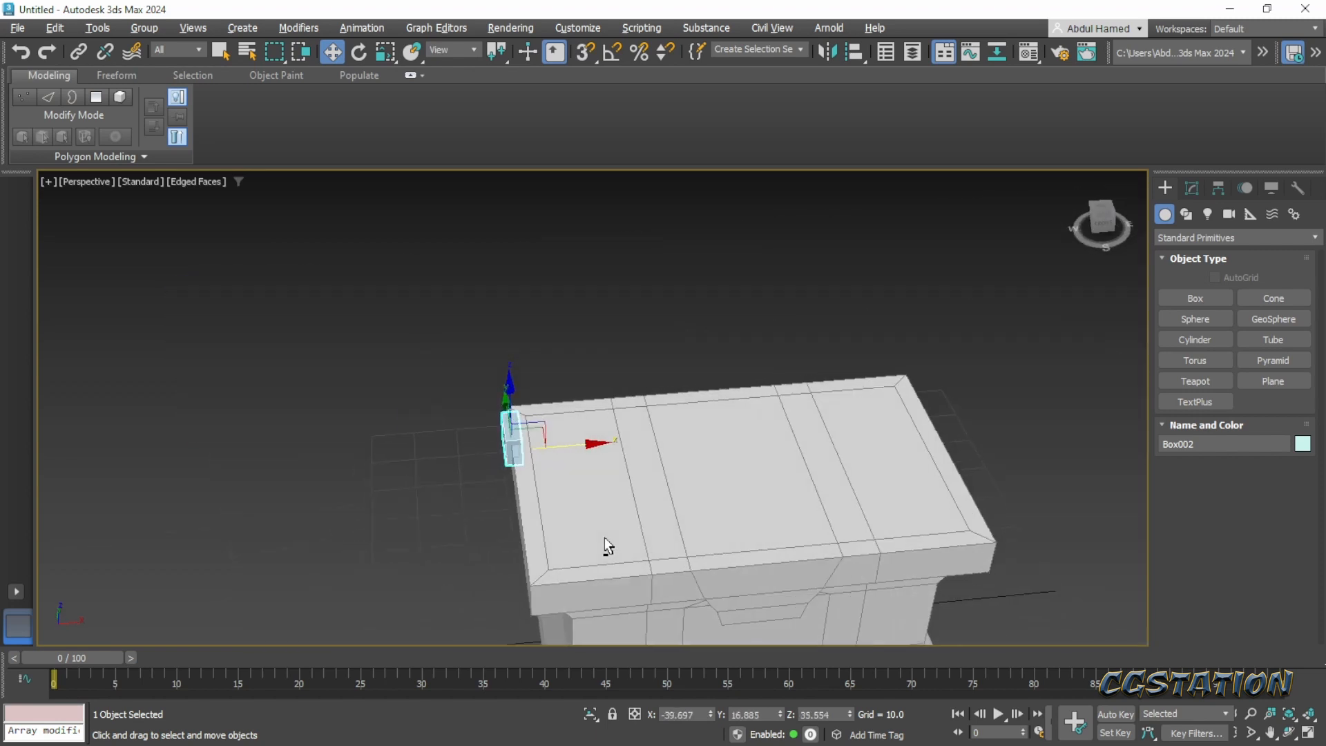
- Scale the box along X to about 2838% as a lid-length plank and centre it on the lid at about X 0.30
key("r")
left_click_drag(429, 455, 111, 462)
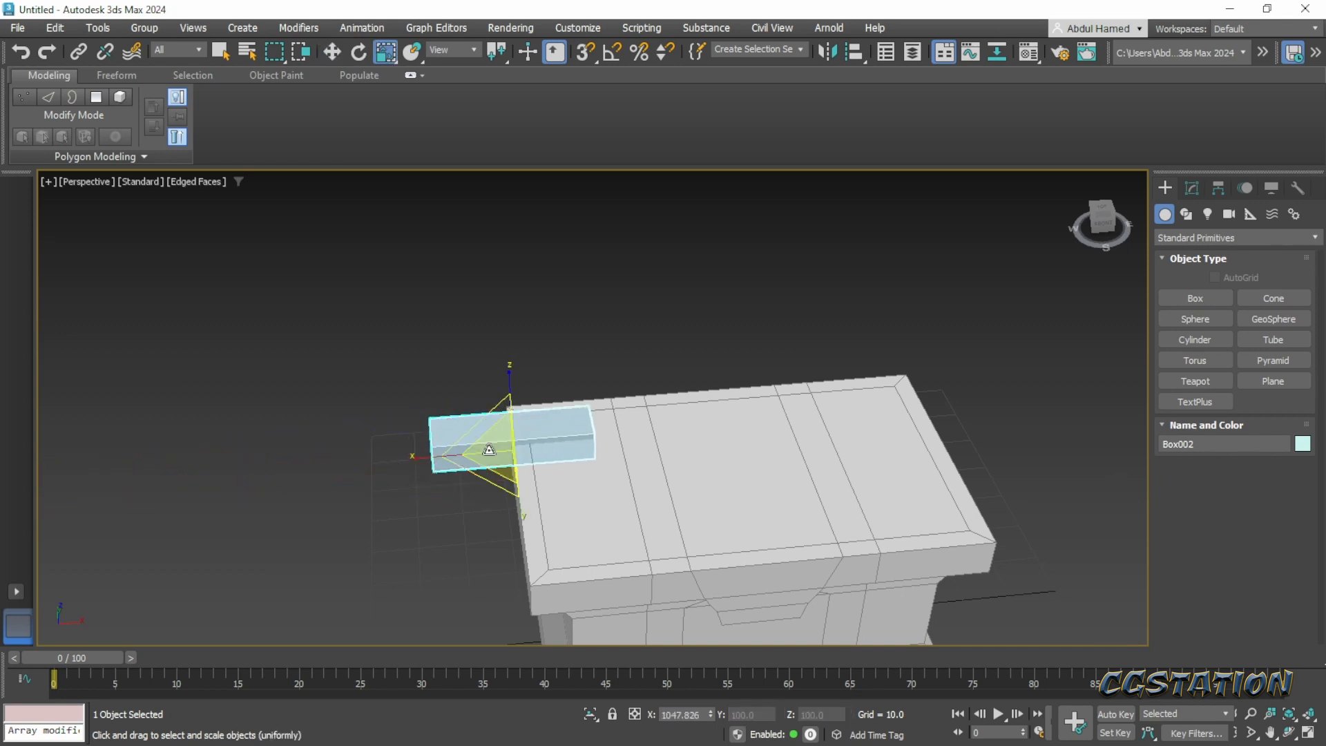
key("w")
left_click_drag(573, 447, 752, 446)
key("r")
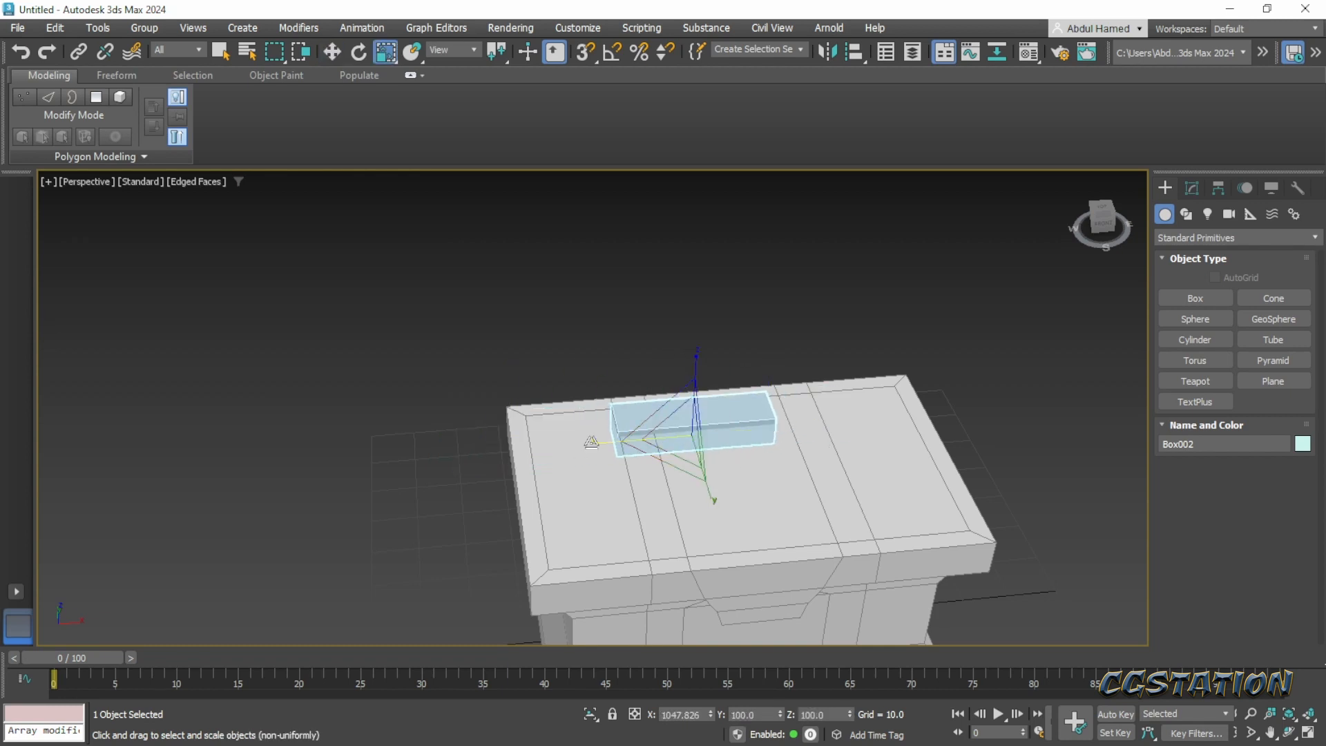
left_click_drag(580, 446, 504, 452)
key("w")
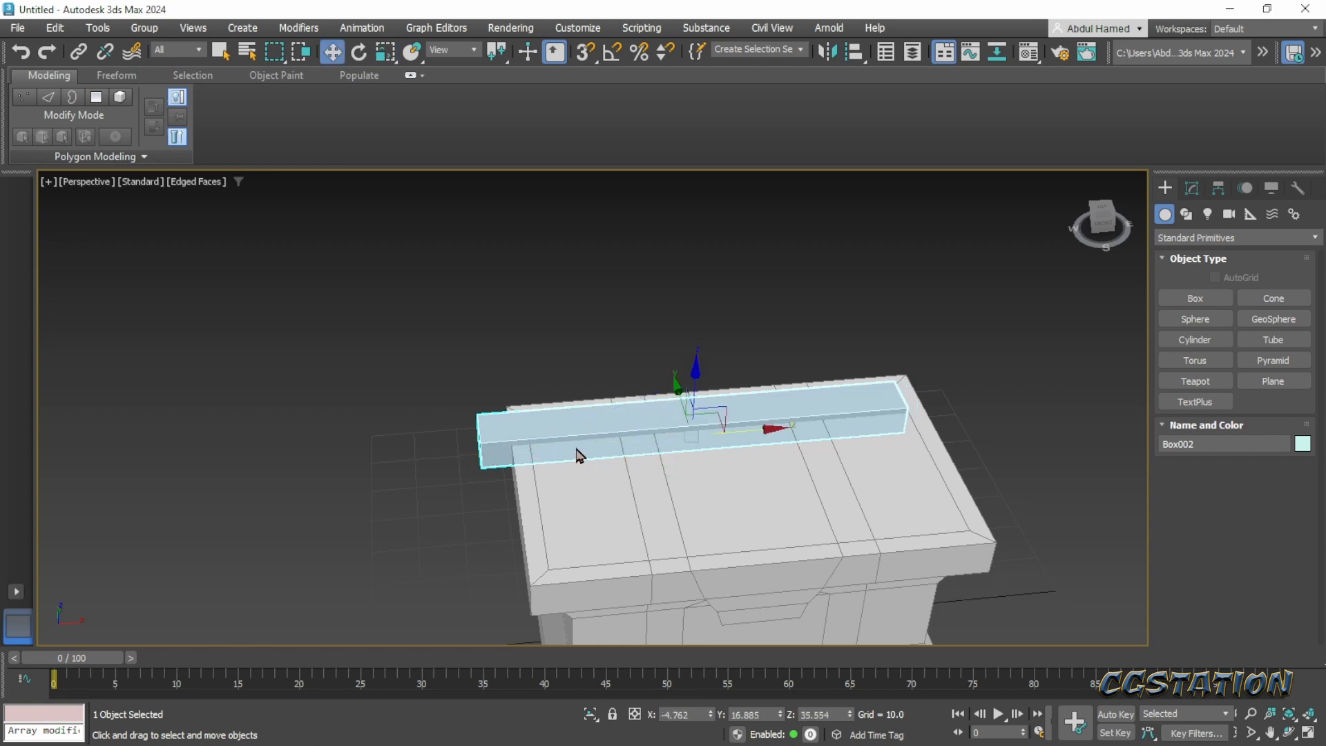
left_click_drag(738, 433, 782, 428)
middle_click_drag(808, 527, 645, 511, "alt")
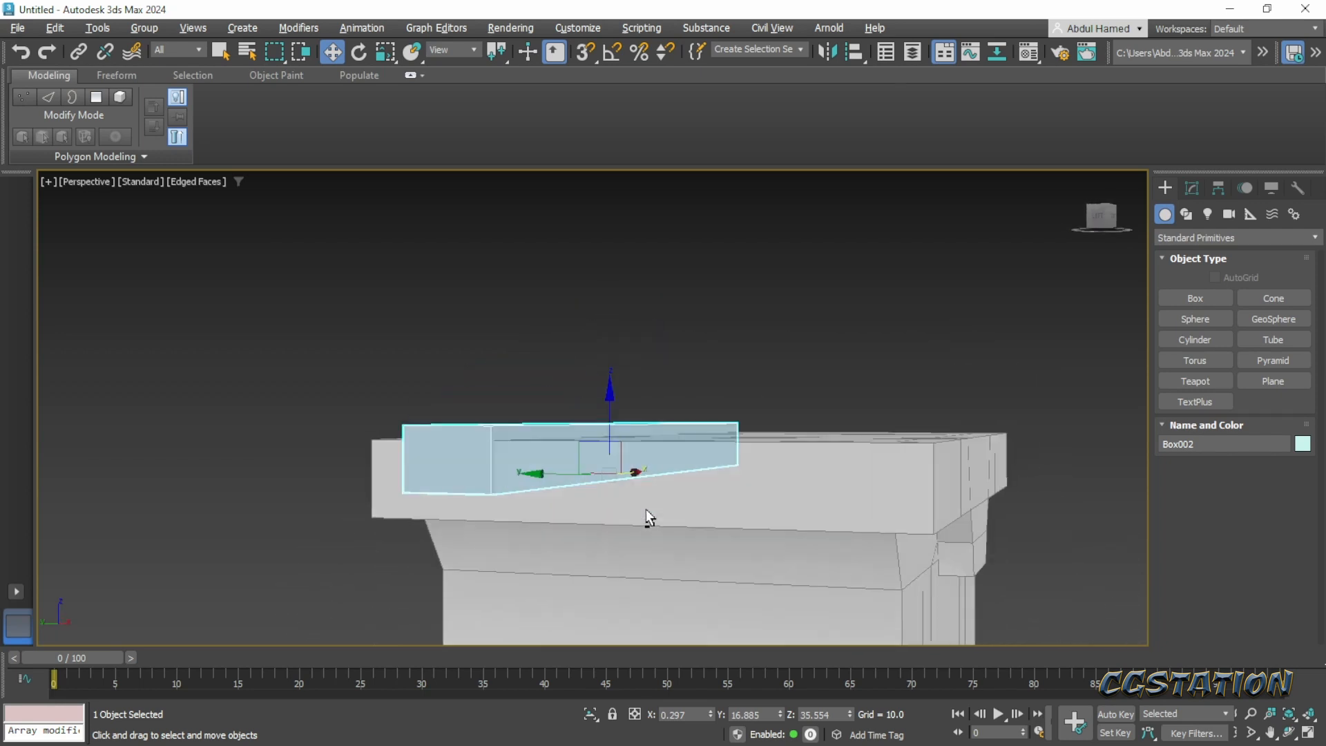
- Scale the plank's height to about 127% and lower it into the lid to about Z 33.16
key("r")
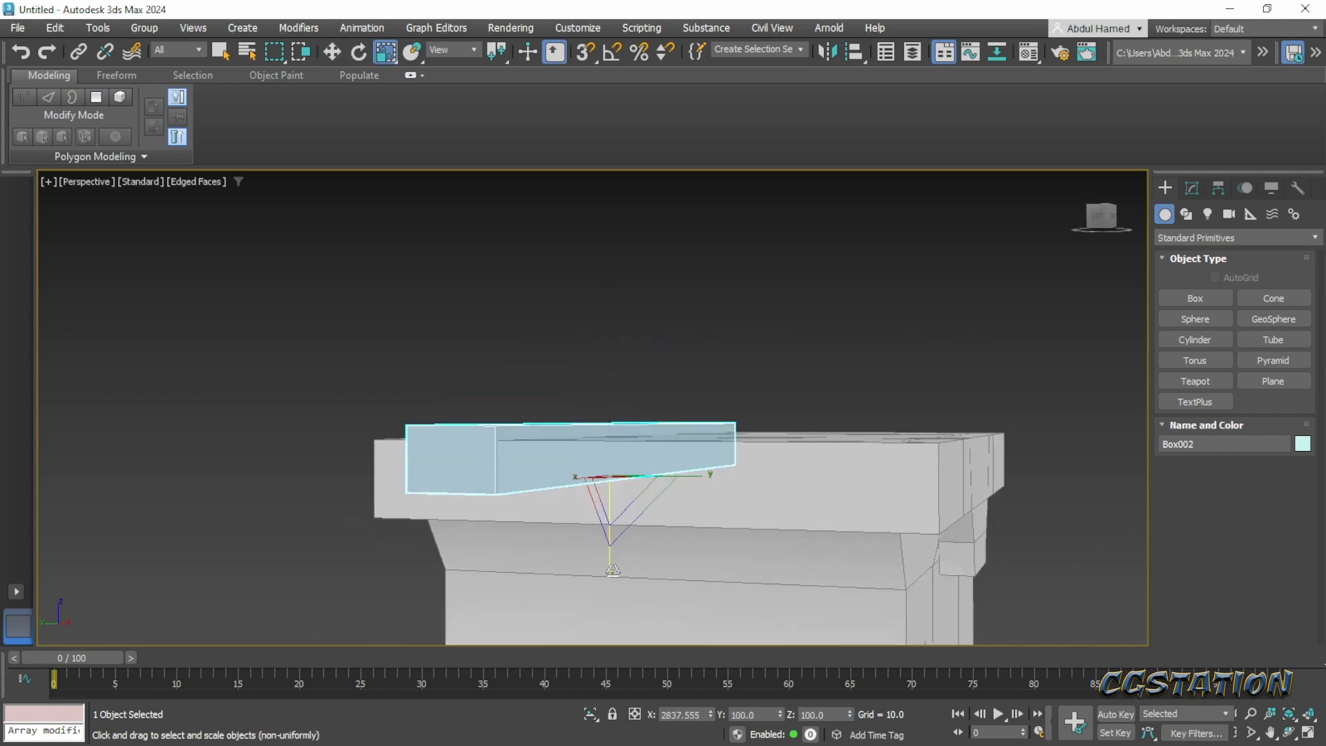
left_click_drag(612, 579, 622, 589)
middle_click_drag(622, 589, 646, 518, "alt")
key("w")
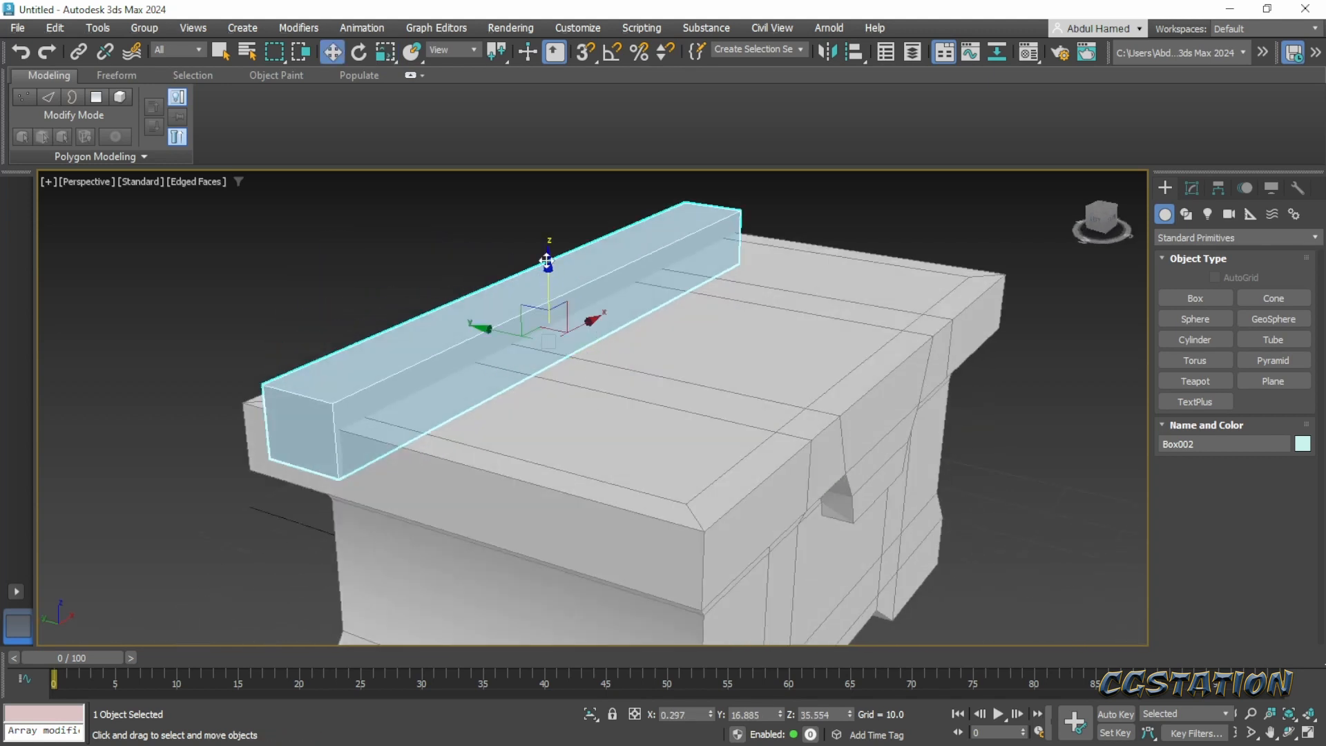
left_click_drag(545, 262, 550, 284)
- Widen the plank by scaling it to 125% along Y
middle_click_drag(551, 284, 750, 378, "alt")
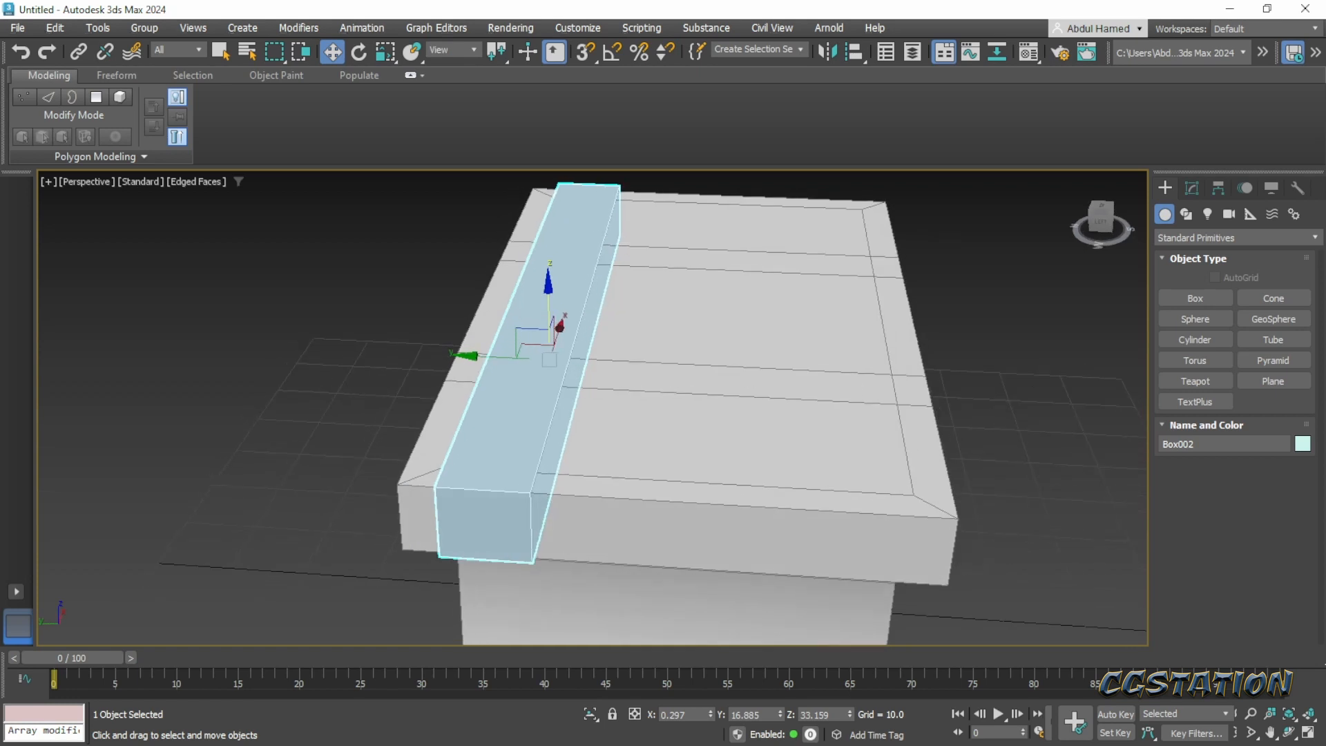
middle_click_drag(809, 452, 744, 421, "alt")
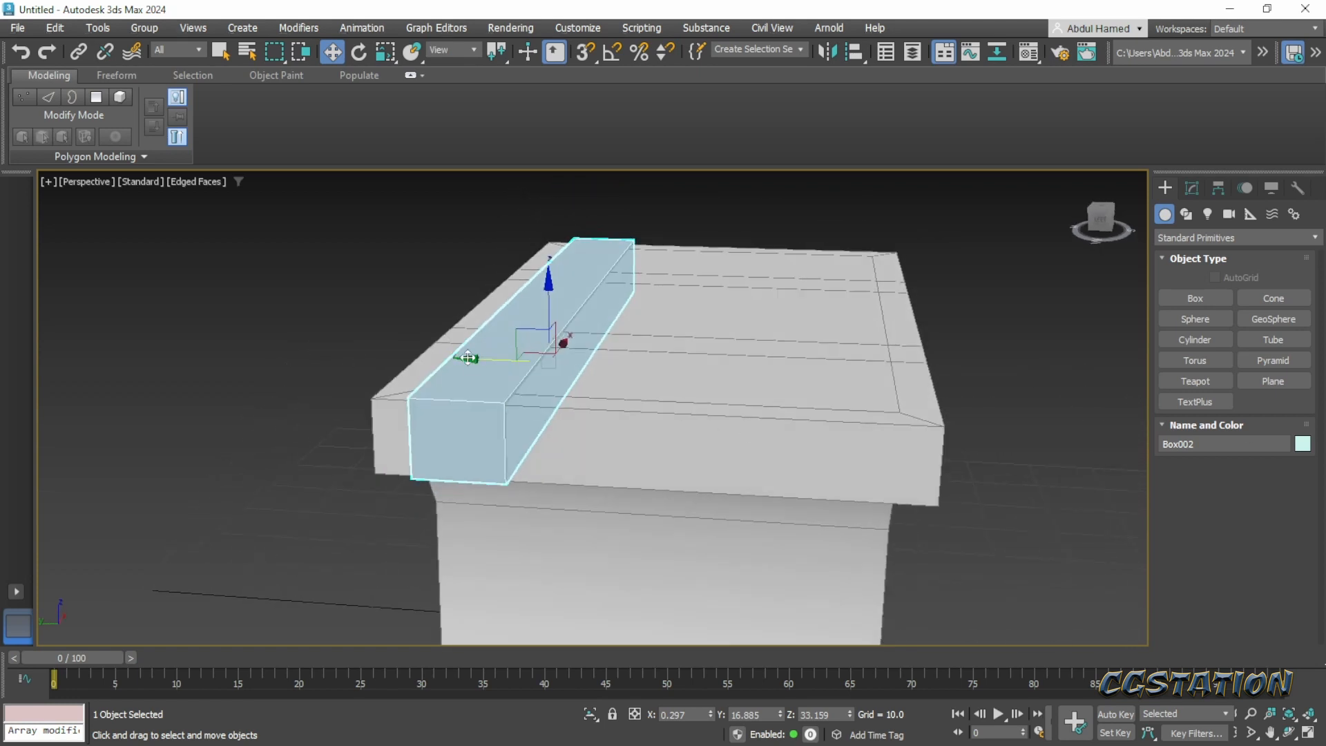
key("r")
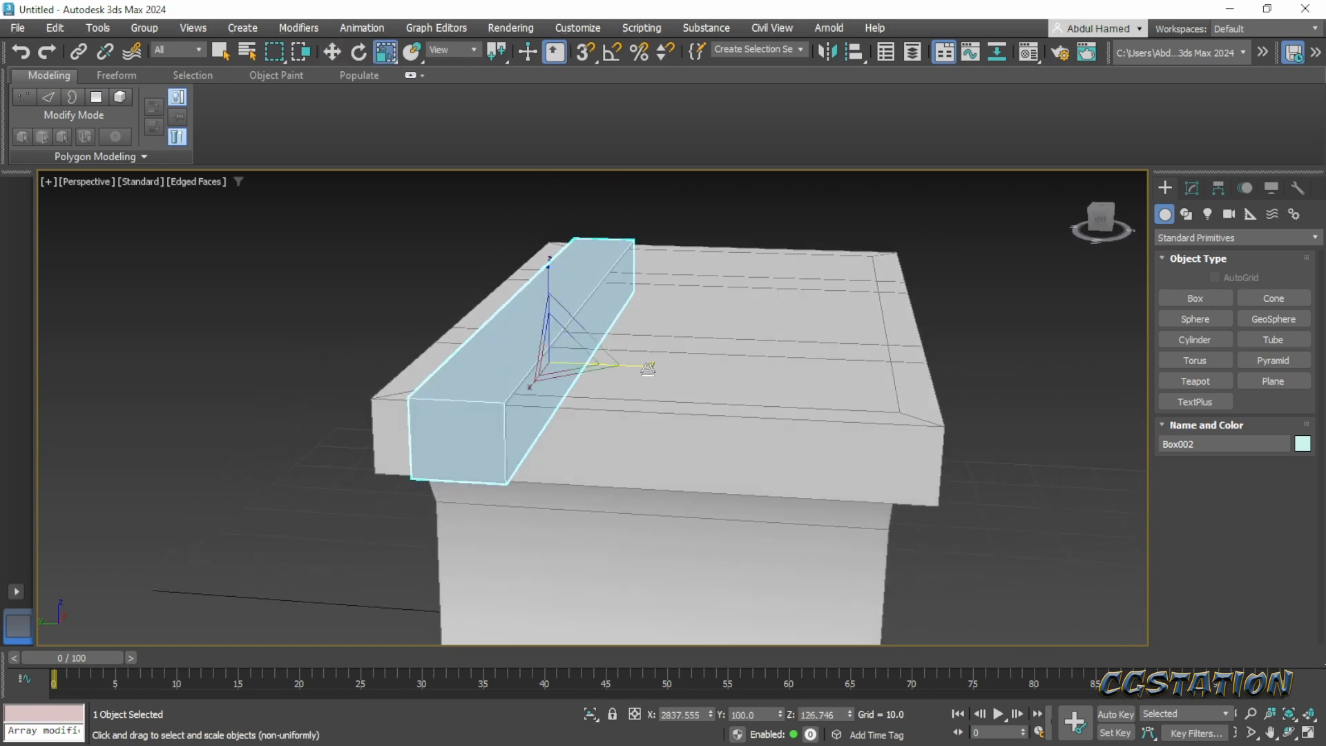
left_click_drag(644, 367, 665, 373)
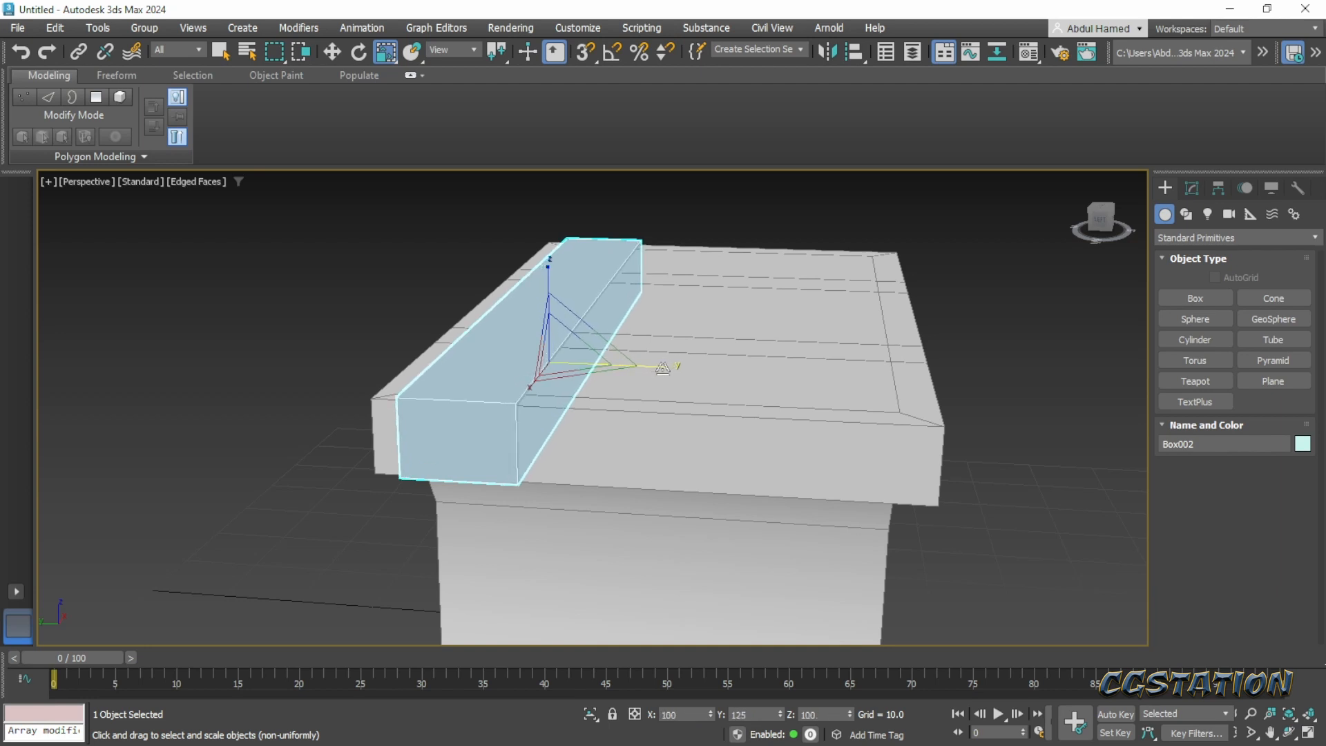
- Clone the plank across the lid as three side-by-side copies at about Y 5.88, -5.14 and -16.03
key("w")
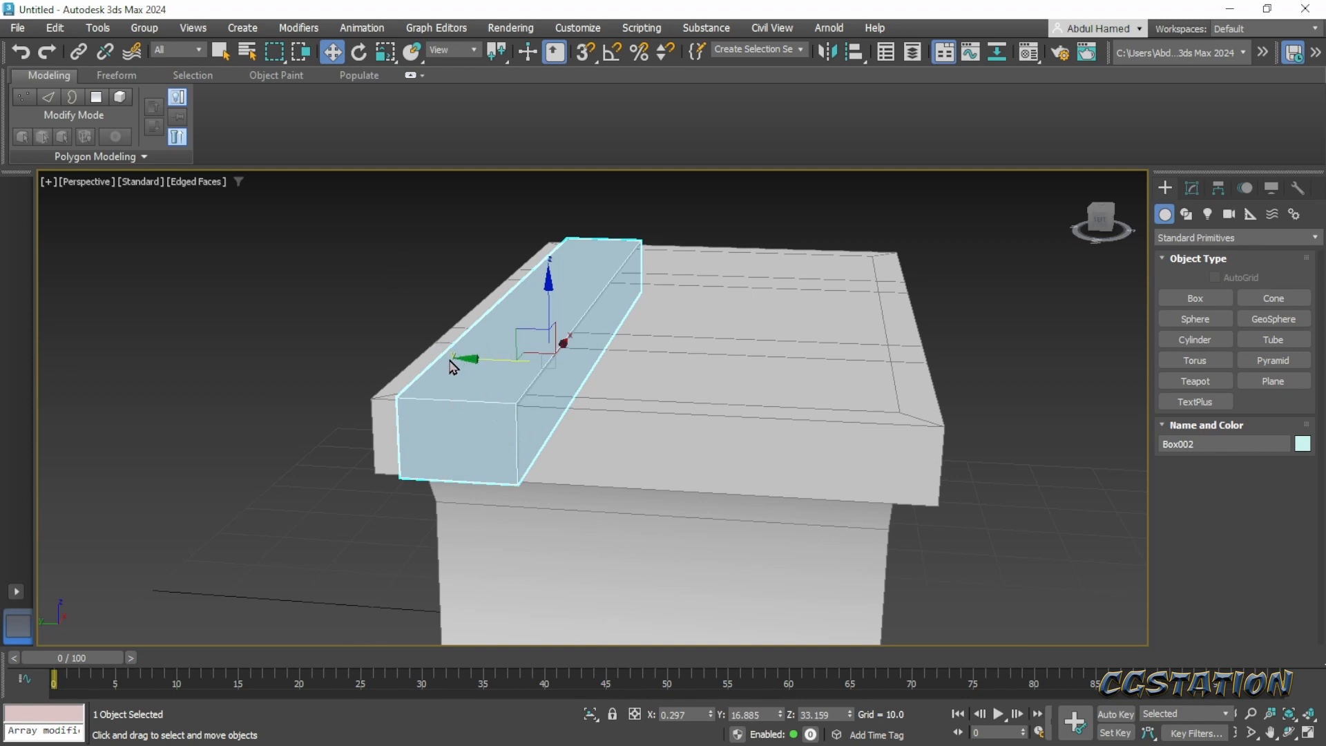
left_click_drag(462, 360, 555, 380, "shift")
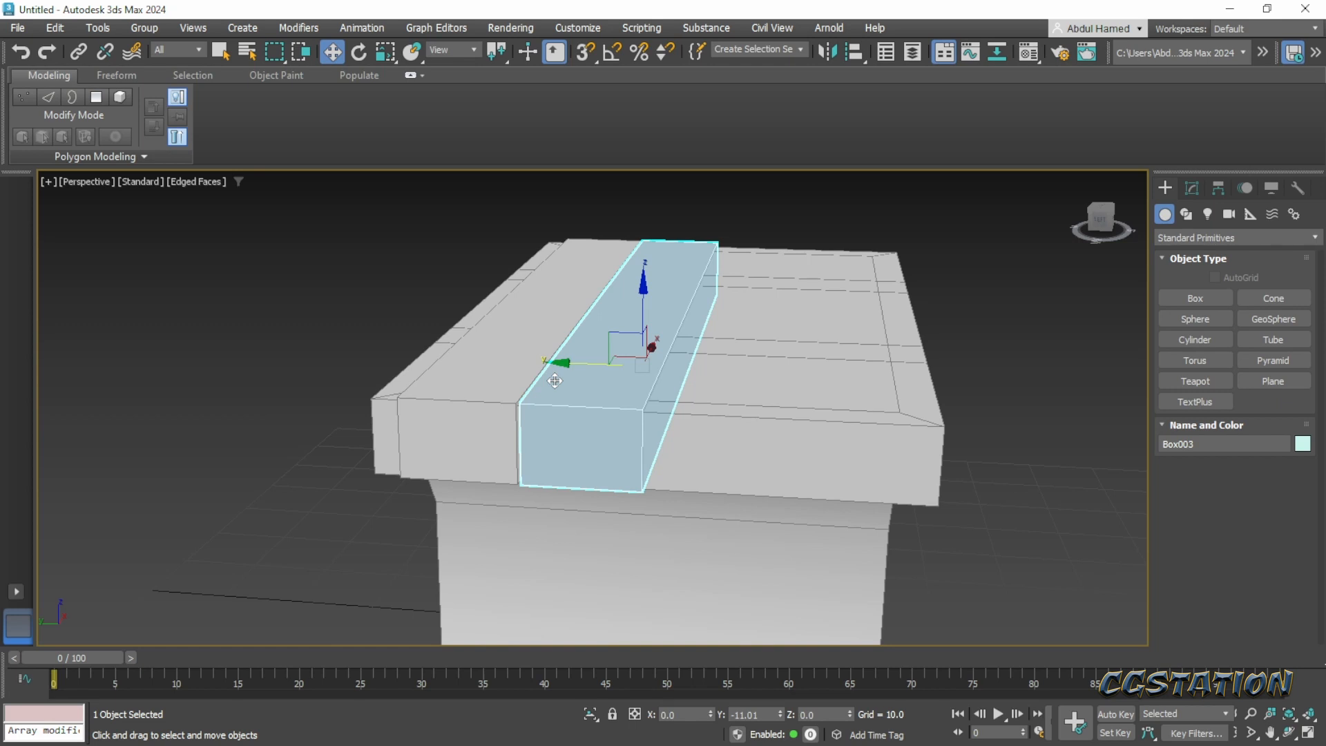
left_click_drag(555, 381, 555, 381, "shift")
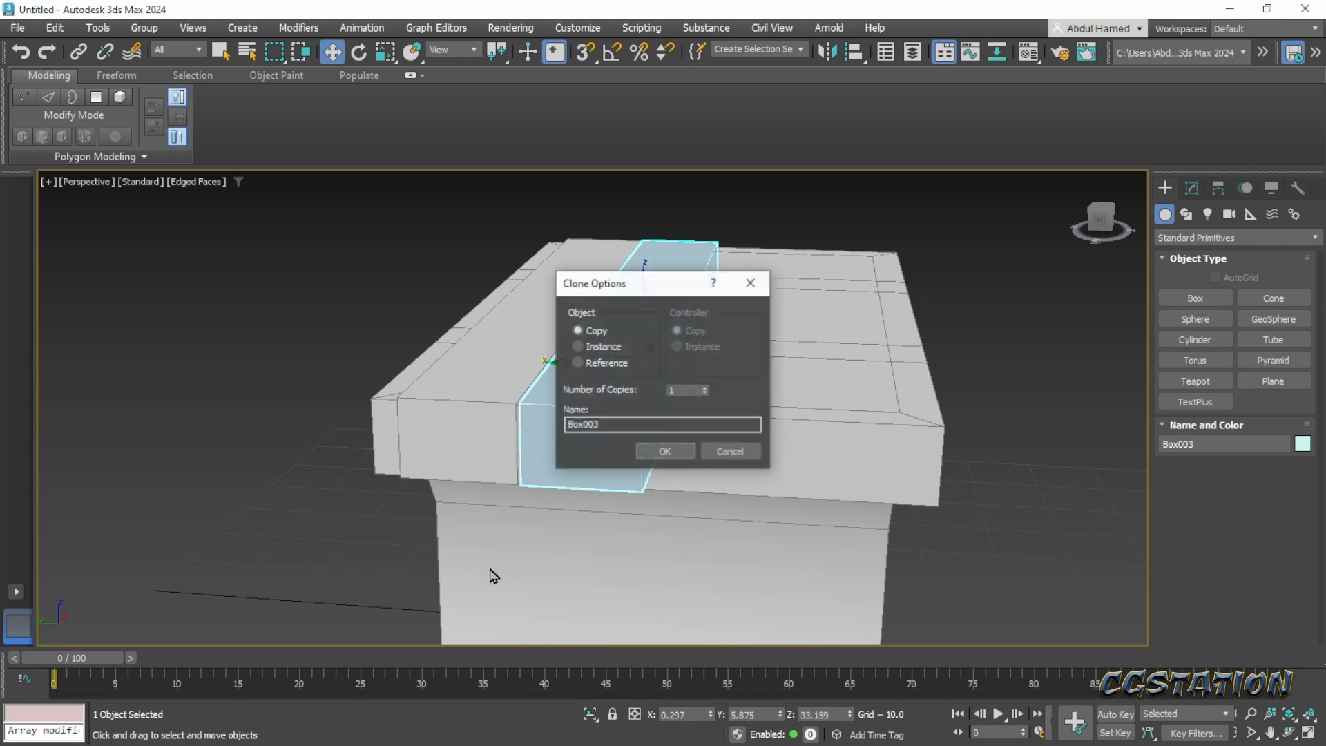
left_click_drag(654, 291, 850, 285)
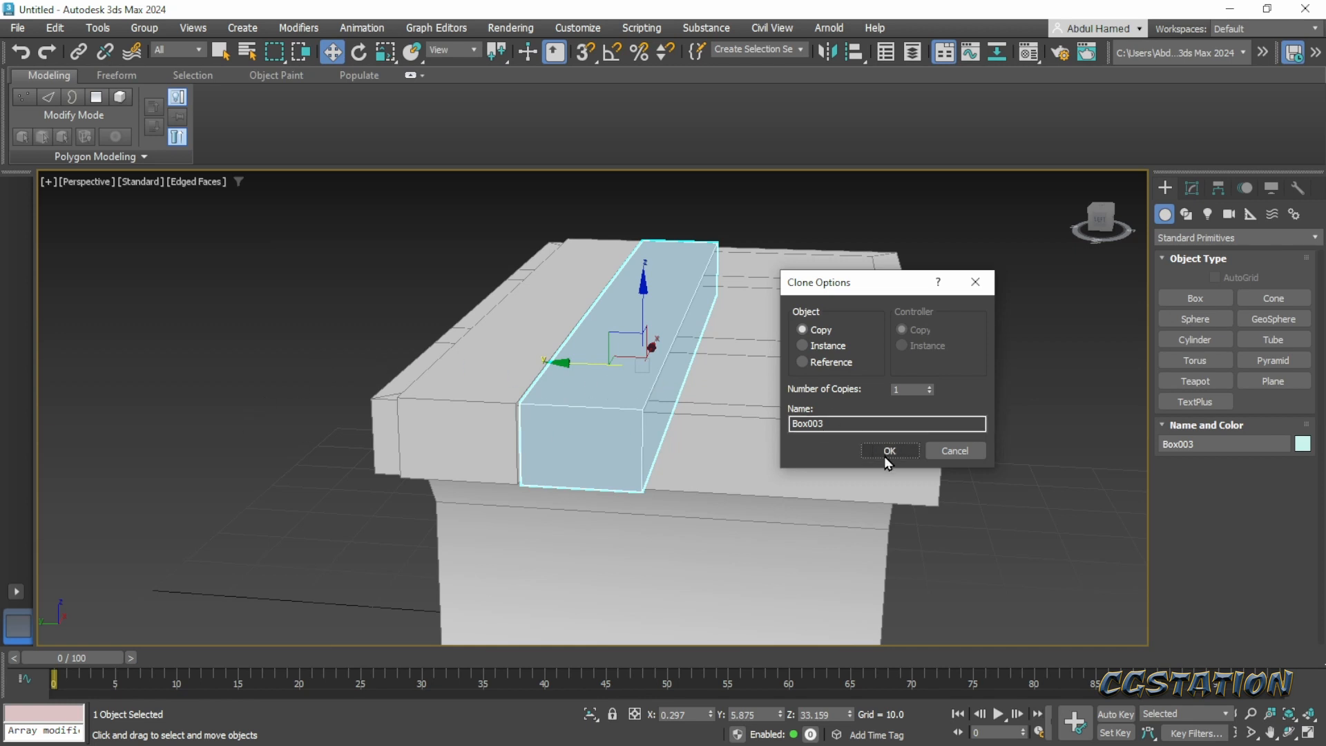
left_click_drag(825, 290, 360, 297)
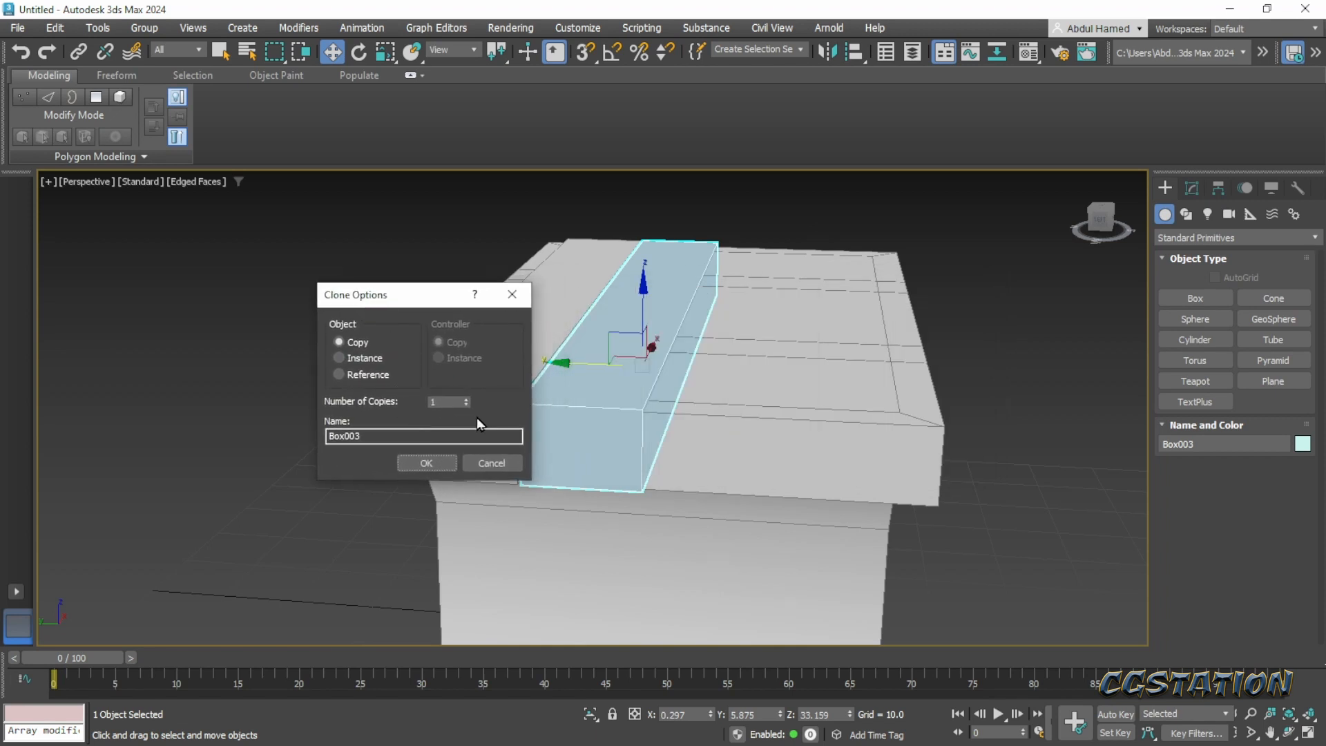
left_click(438, 463)
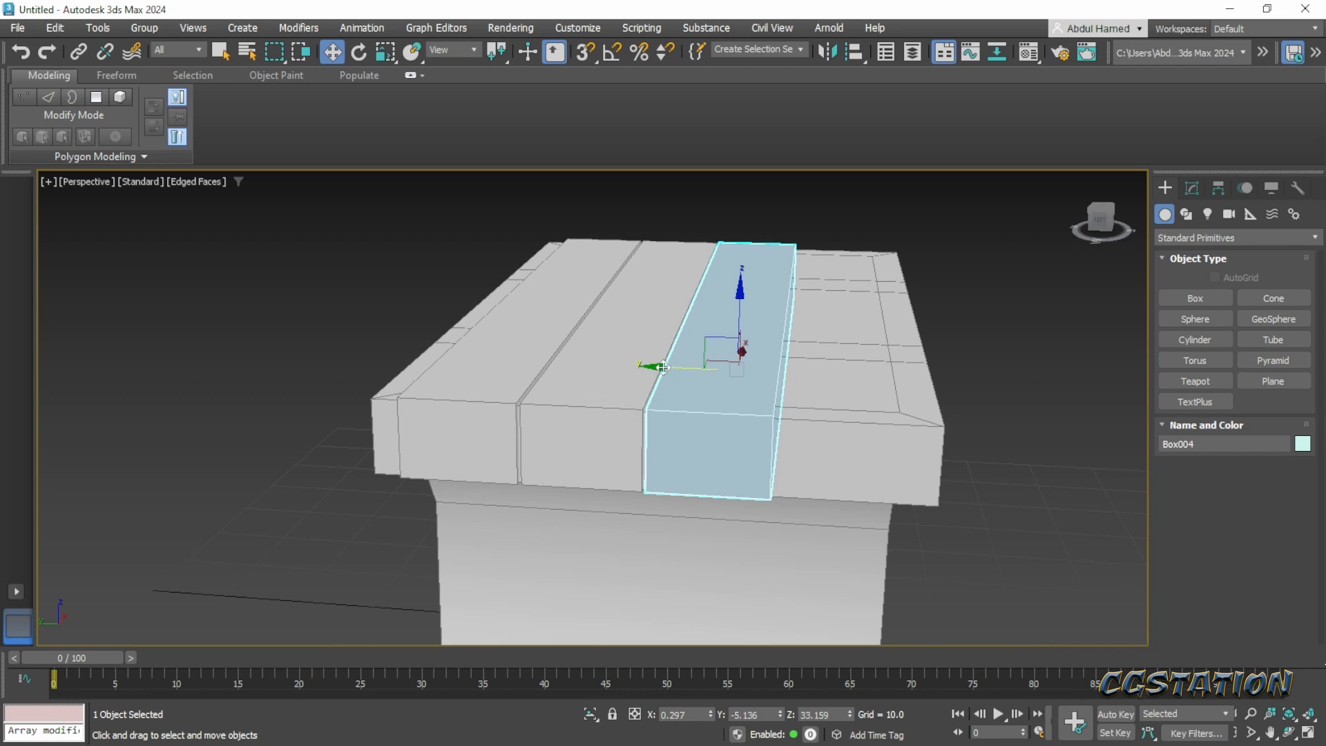
left_click_drag(659, 367, 760, 361, "shift")
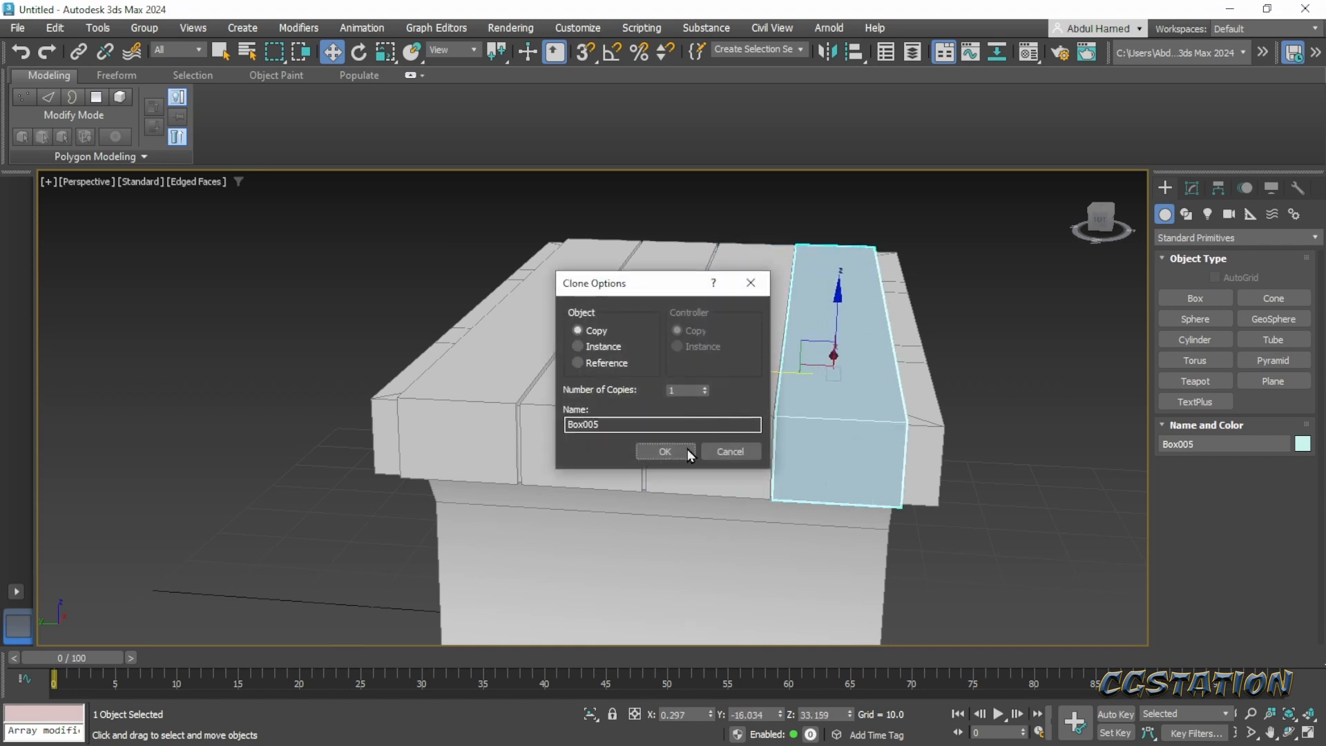
left_click(687, 449)
- Clear the selection, open the Layer Explorer and enable See-Through in Layer001's properties
mouse_move(721, 491)
middle_mouse_down("alt")
mouse_move(765, 481)
mouse_move(713, 474)
mouse_move(630, 503)
mouse_move(637, 518)
mouse_move(594, 385)
middle_mouse_up("alt")
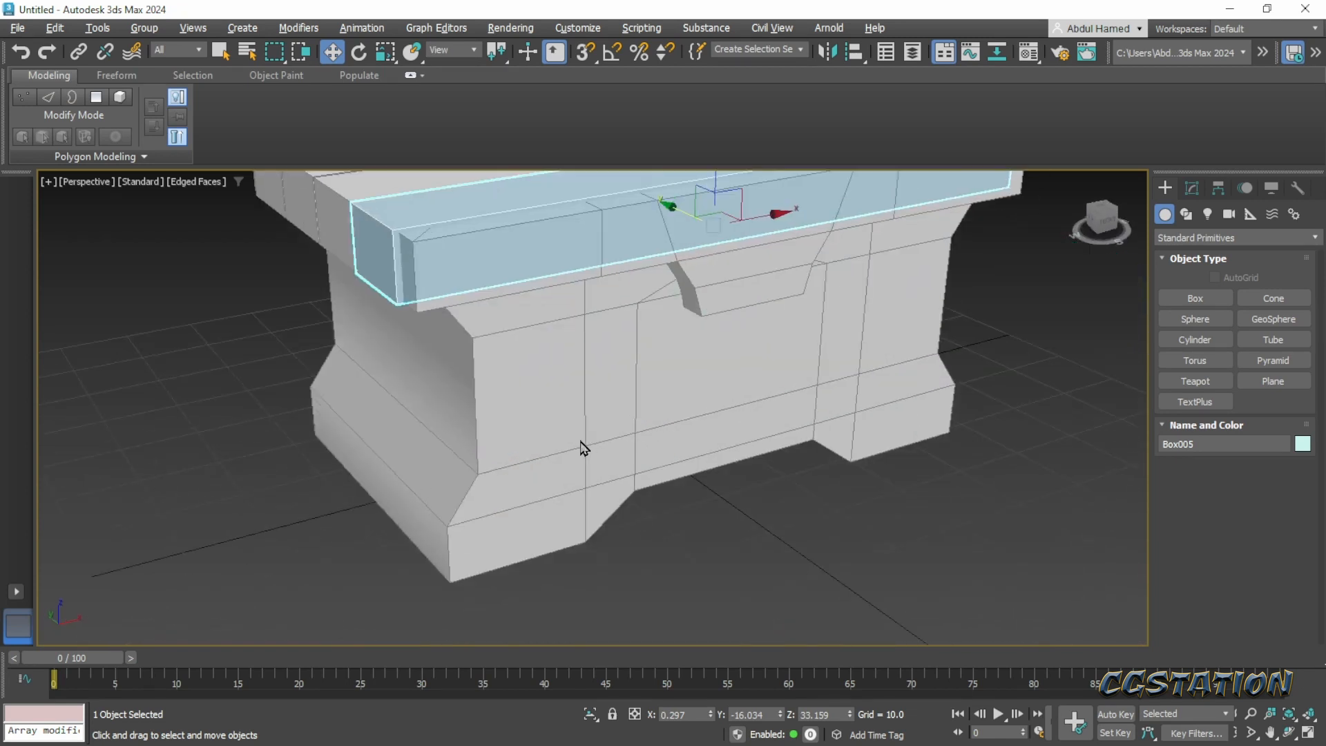
left_click(1050, 337)
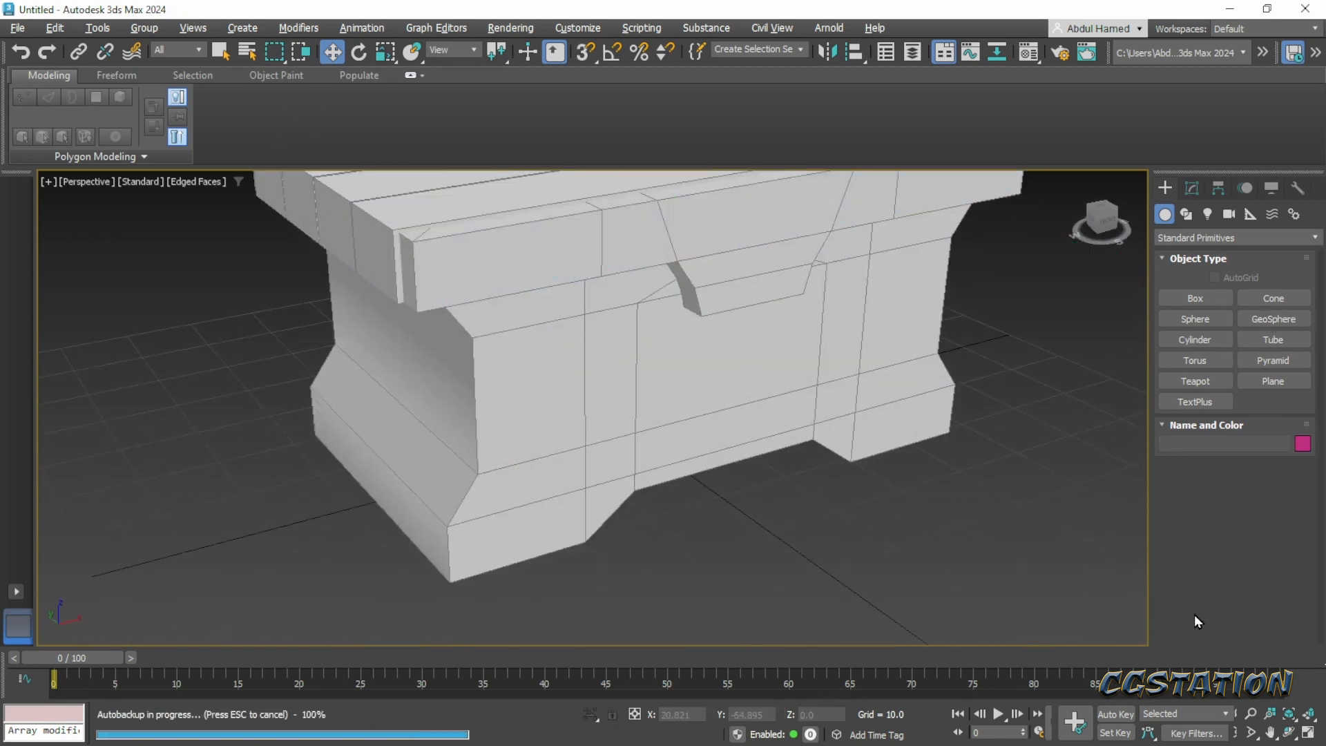
left_click(913, 53)
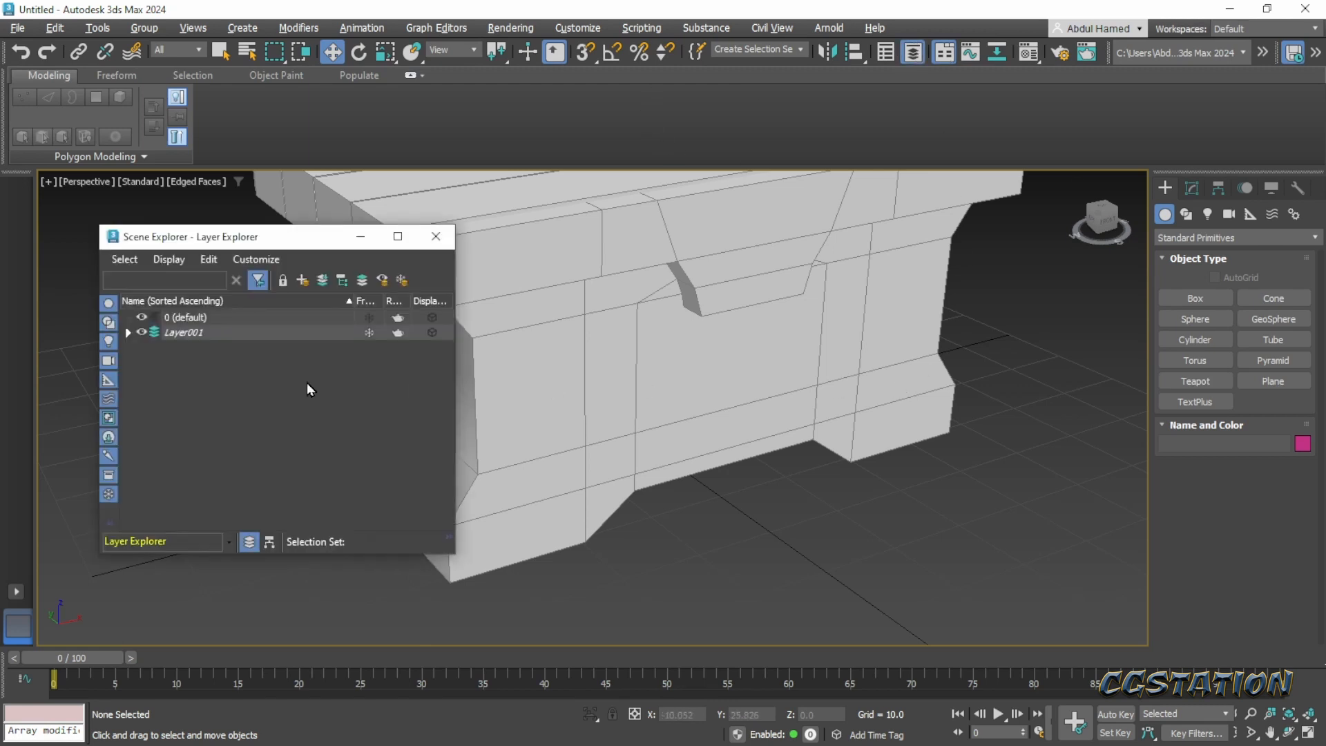
left_click(197, 335)
right_click(196, 335)
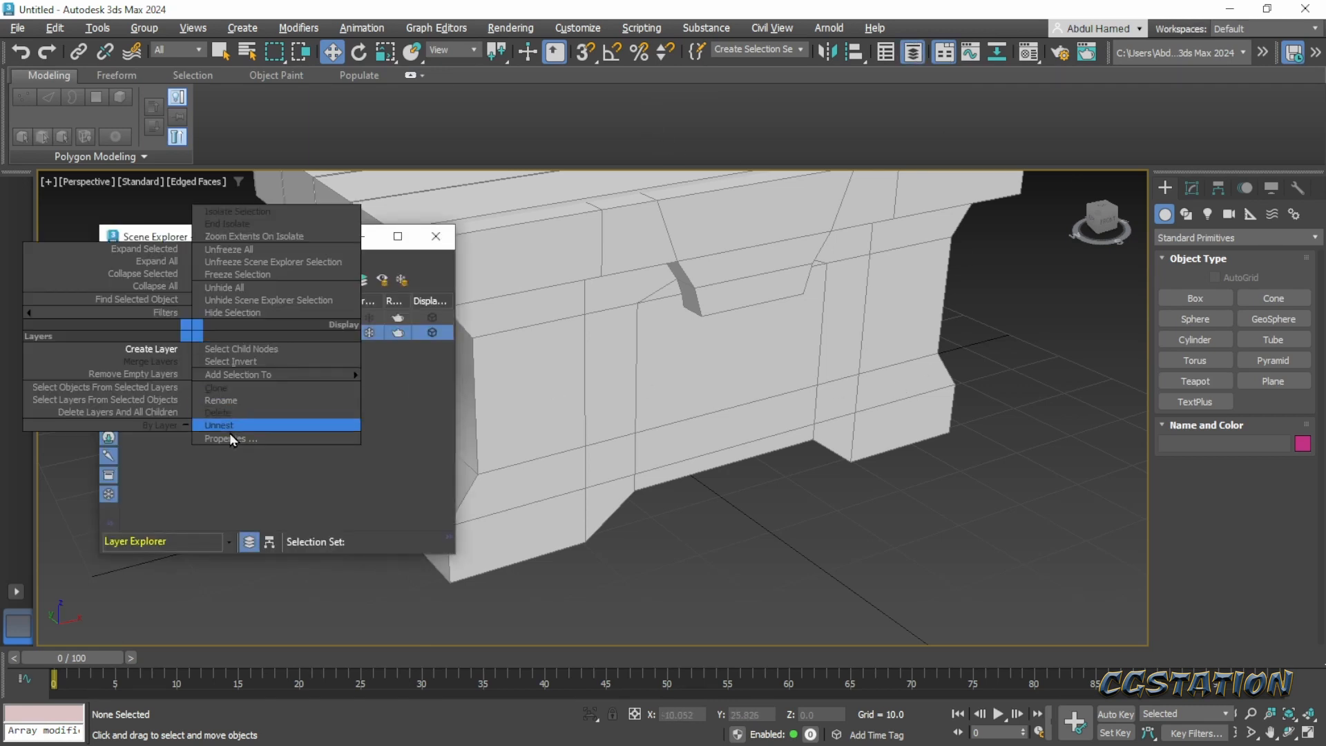
left_click(230, 431)
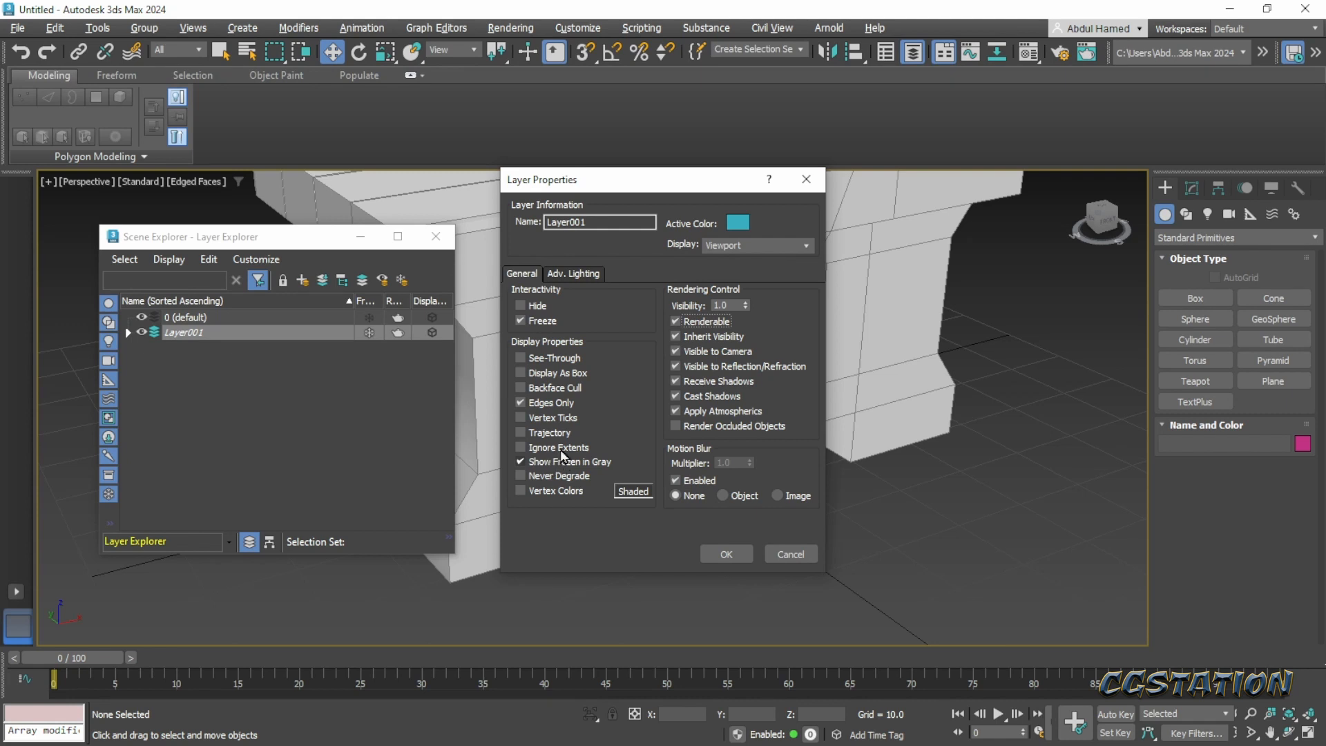
left_click(557, 361)
left_click(736, 560)
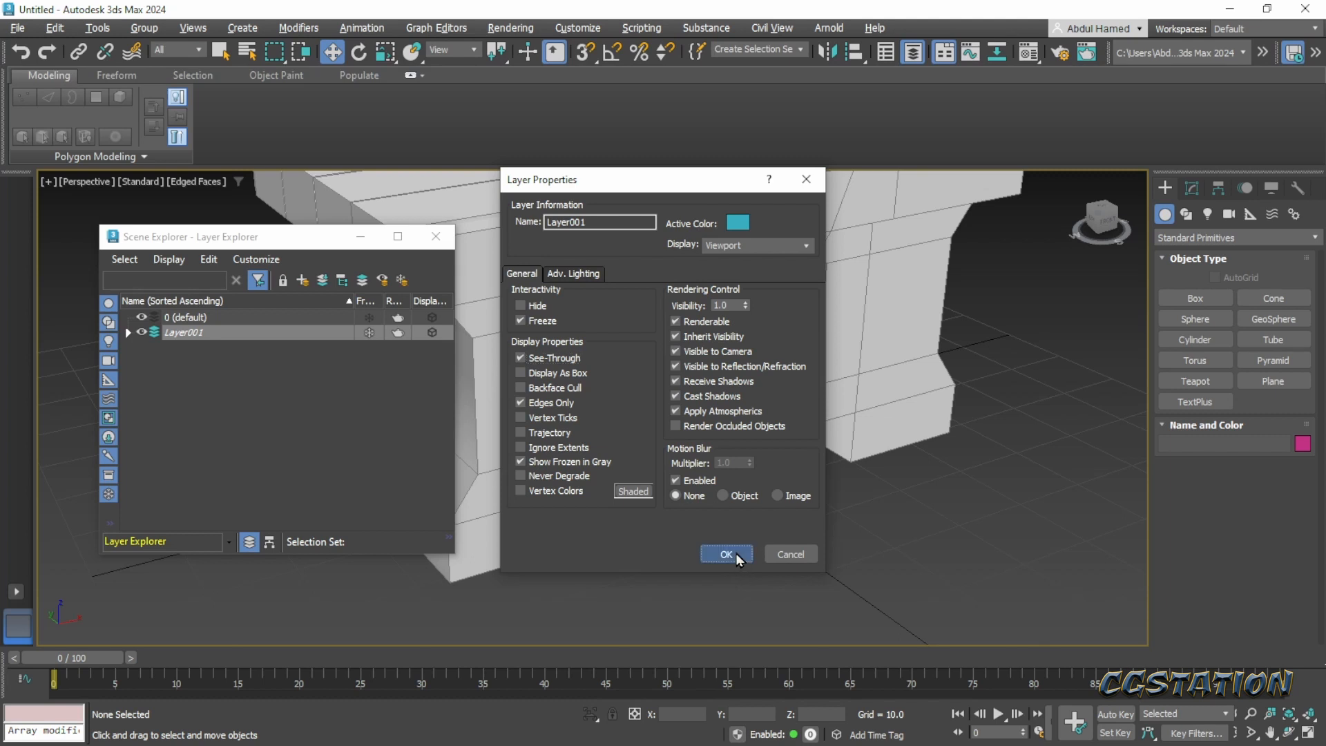
- Disable Show Frozen in Gray for Layer001, unfreeze the layer and freeze it again through its properties
scroll(567, 439, "up", 3)
middle_click_drag(567, 440, 681, 536)
scroll(640, 503, "down", 6)
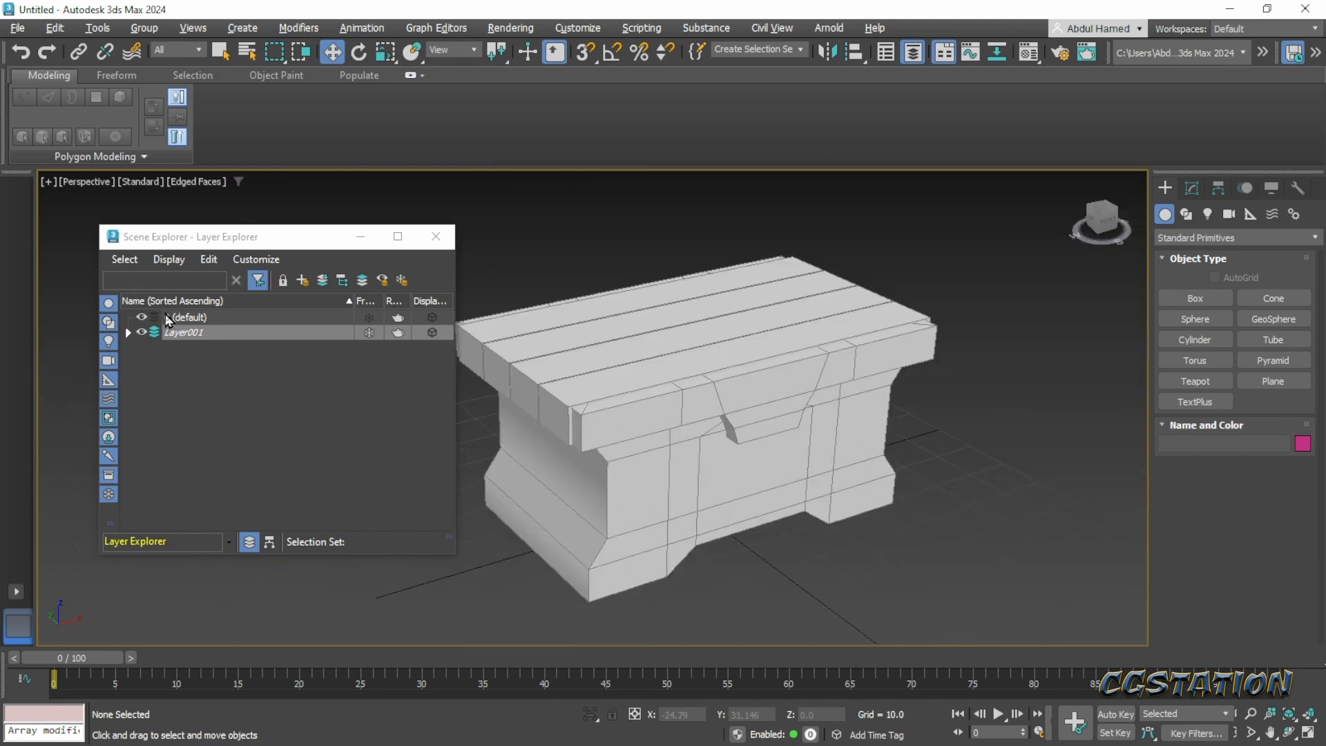
right_click(181, 333)
left_click(247, 432)
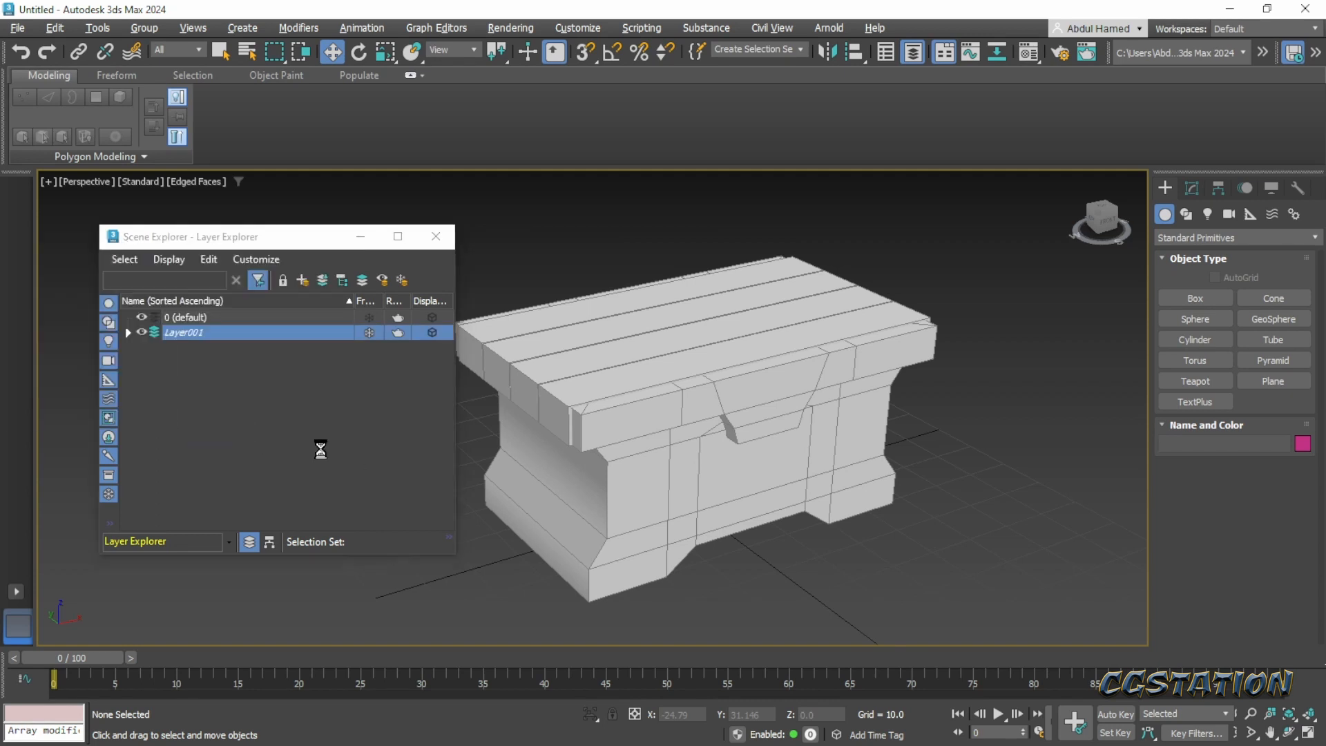
left_click(728, 555)
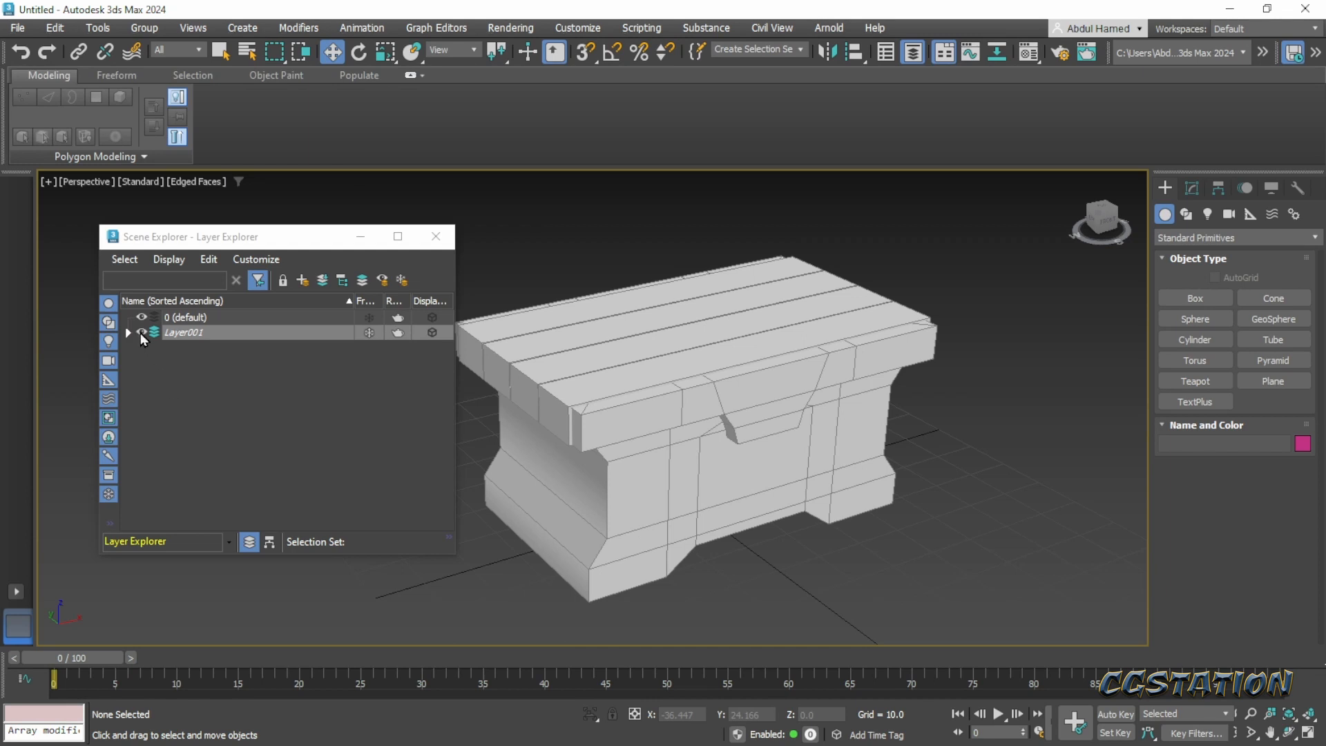
left_click(282, 338)
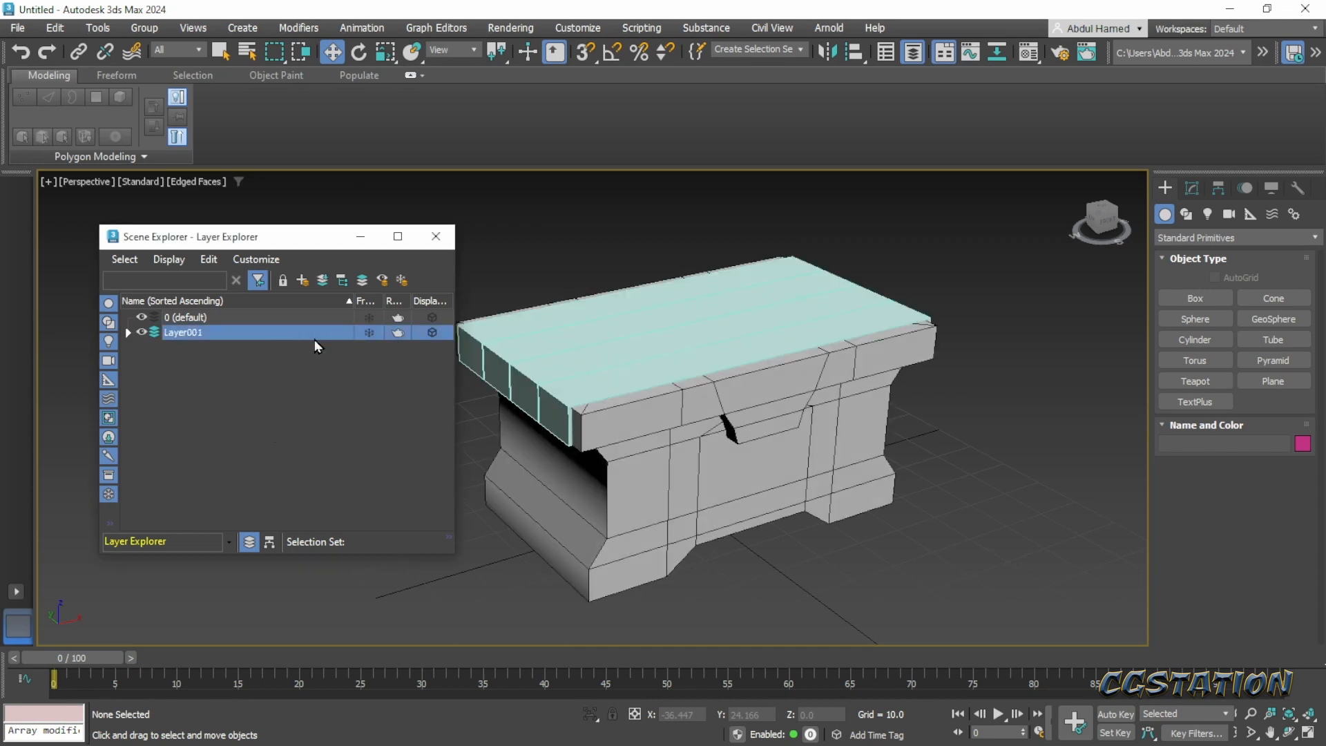
right_click(313, 338)
left_click(320, 442)
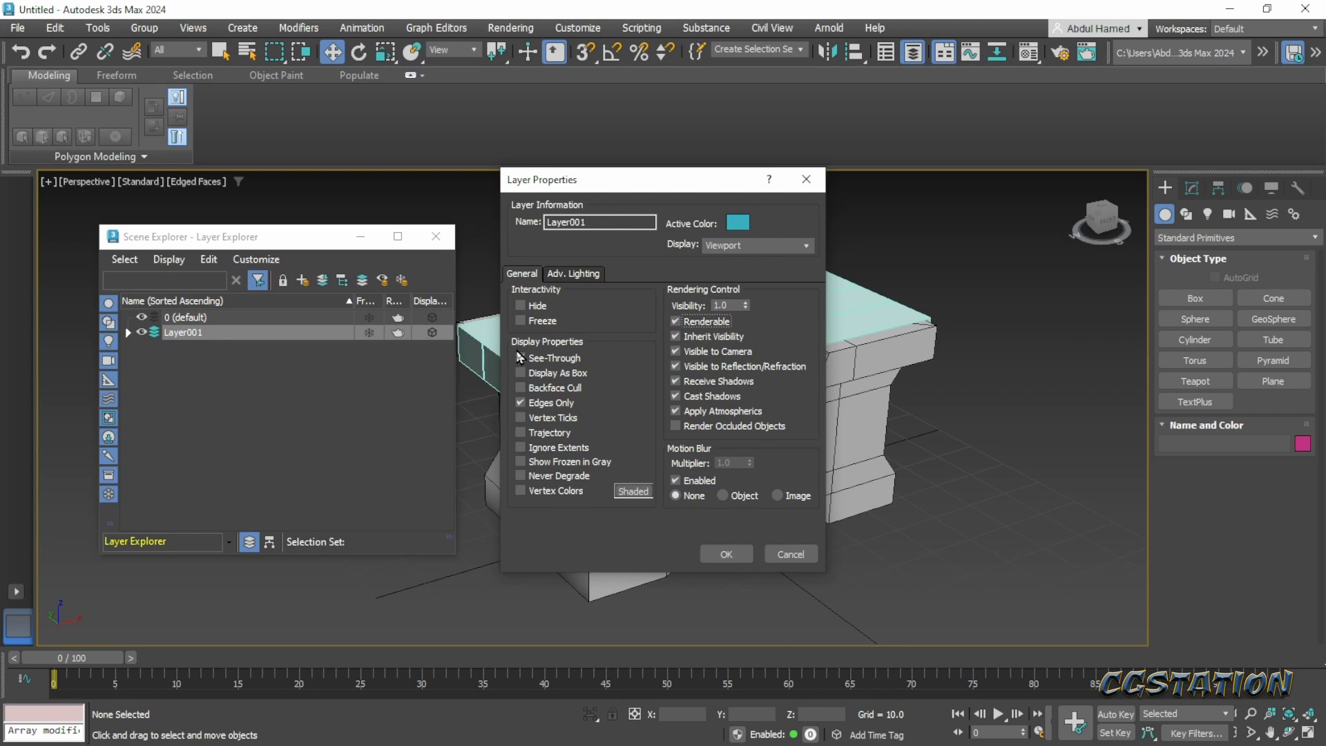
left_click(544, 322)
left_click(726, 554)
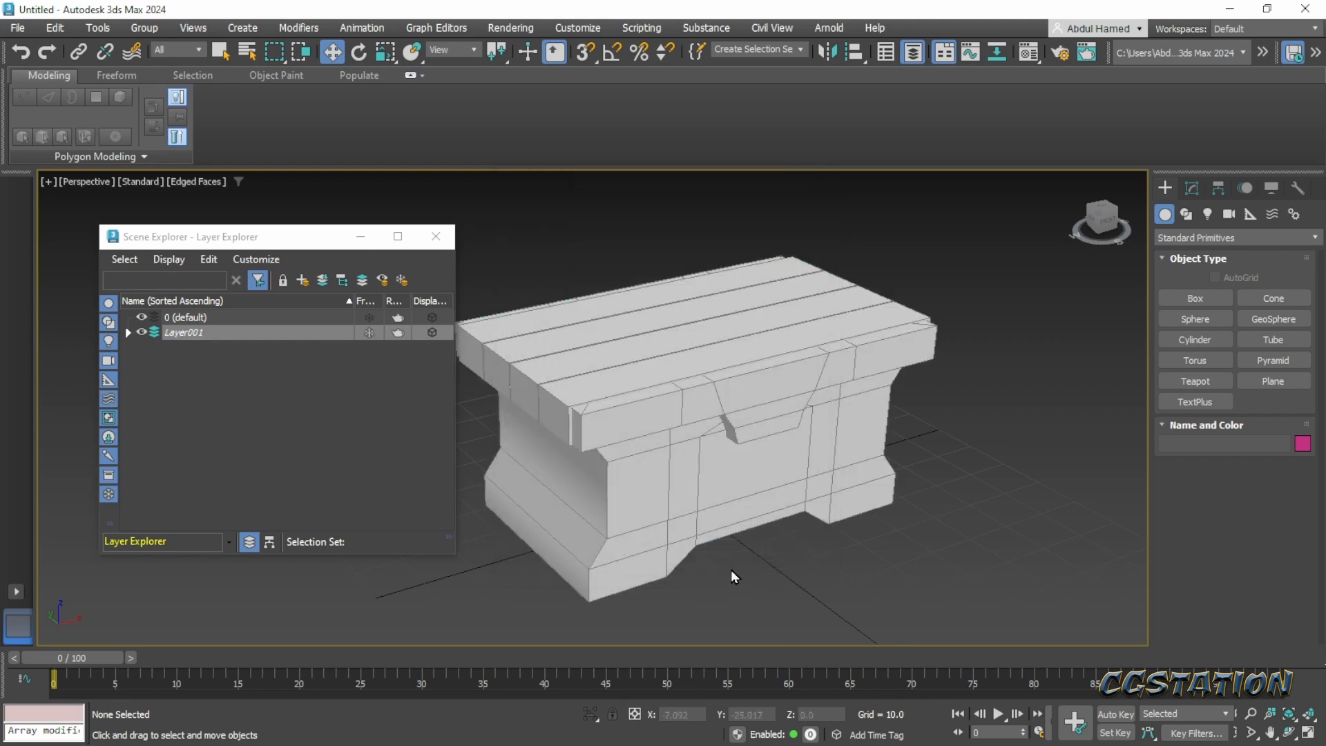
- Enable Backface Cull in Layer001's display properties and inspect the chest
middle_click_drag(731, 570, 768, 575, "alt")
middle_click_drag(457, 481, 412, 462)
left_click(299, 327)
right_click(300, 326)
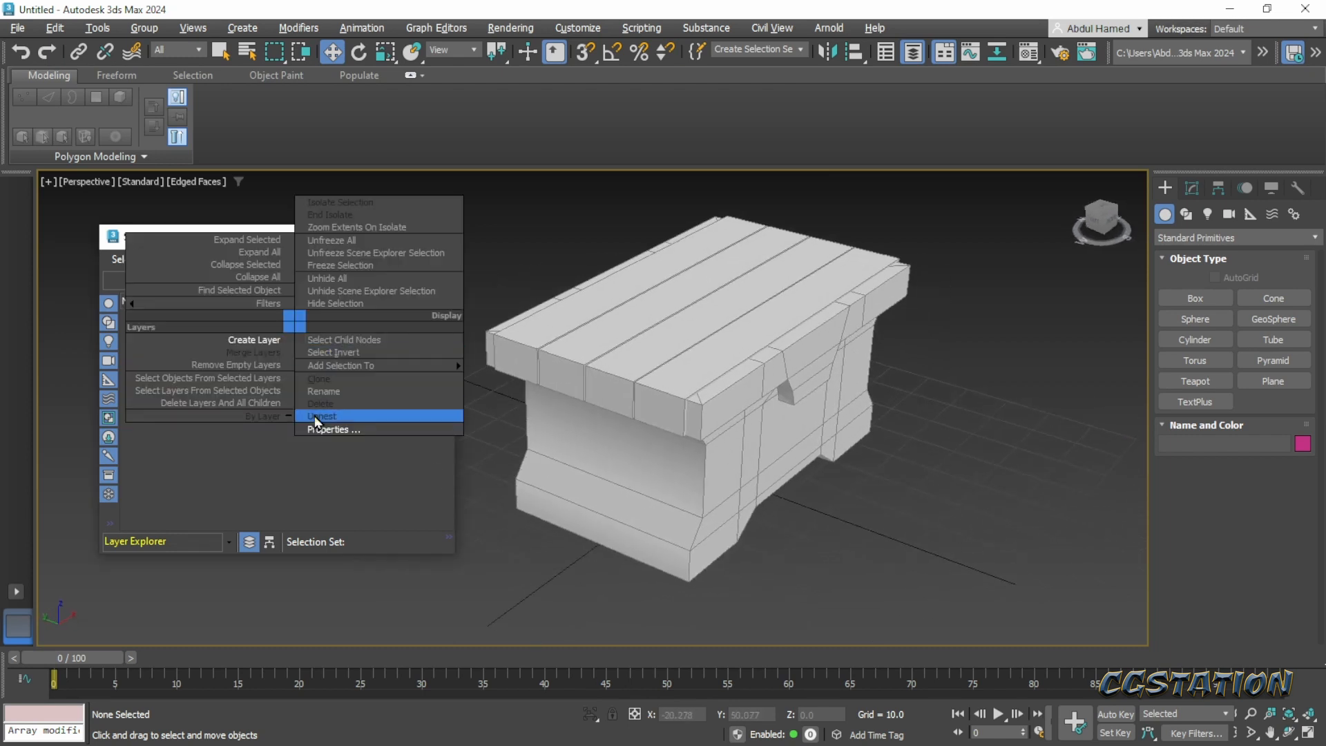
left_click(317, 422)
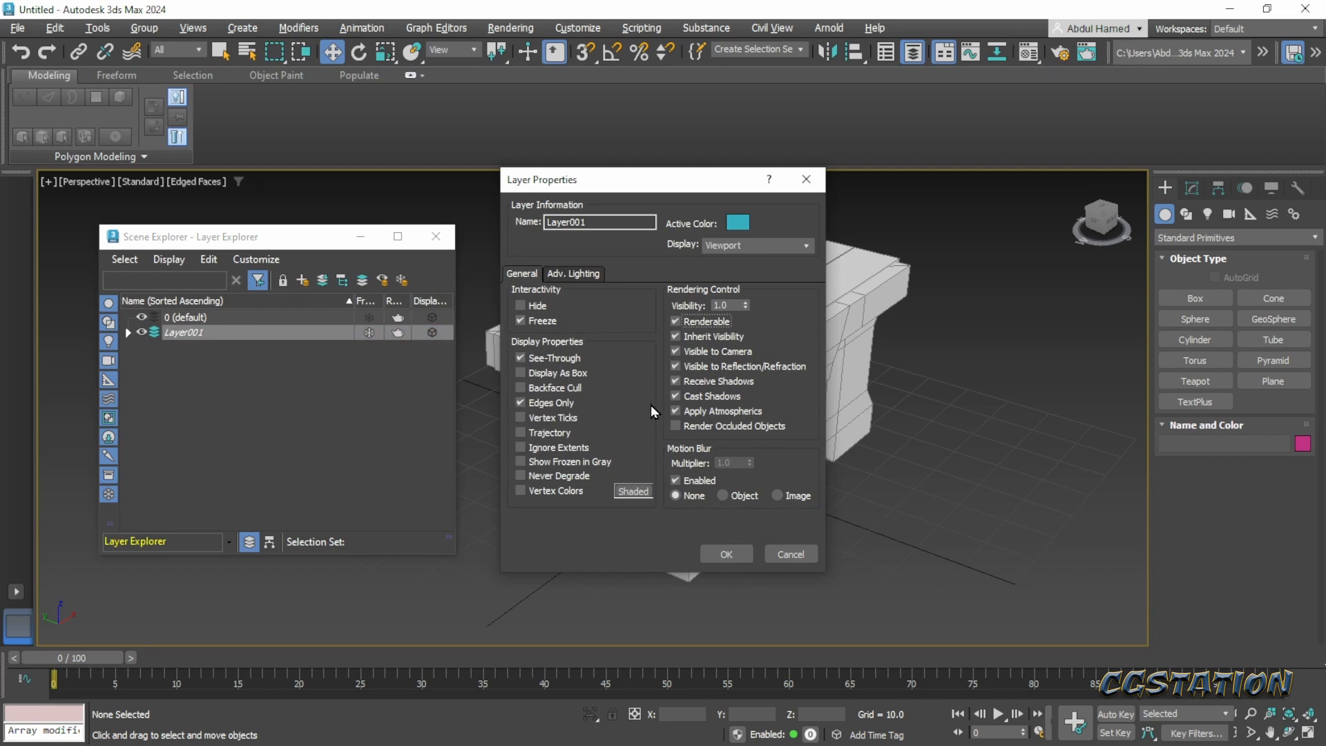
left_click(565, 387)
left_click(732, 557)
middle_click_drag(785, 527, 728, 534, "alt")
scroll(763, 511, "up", 3)
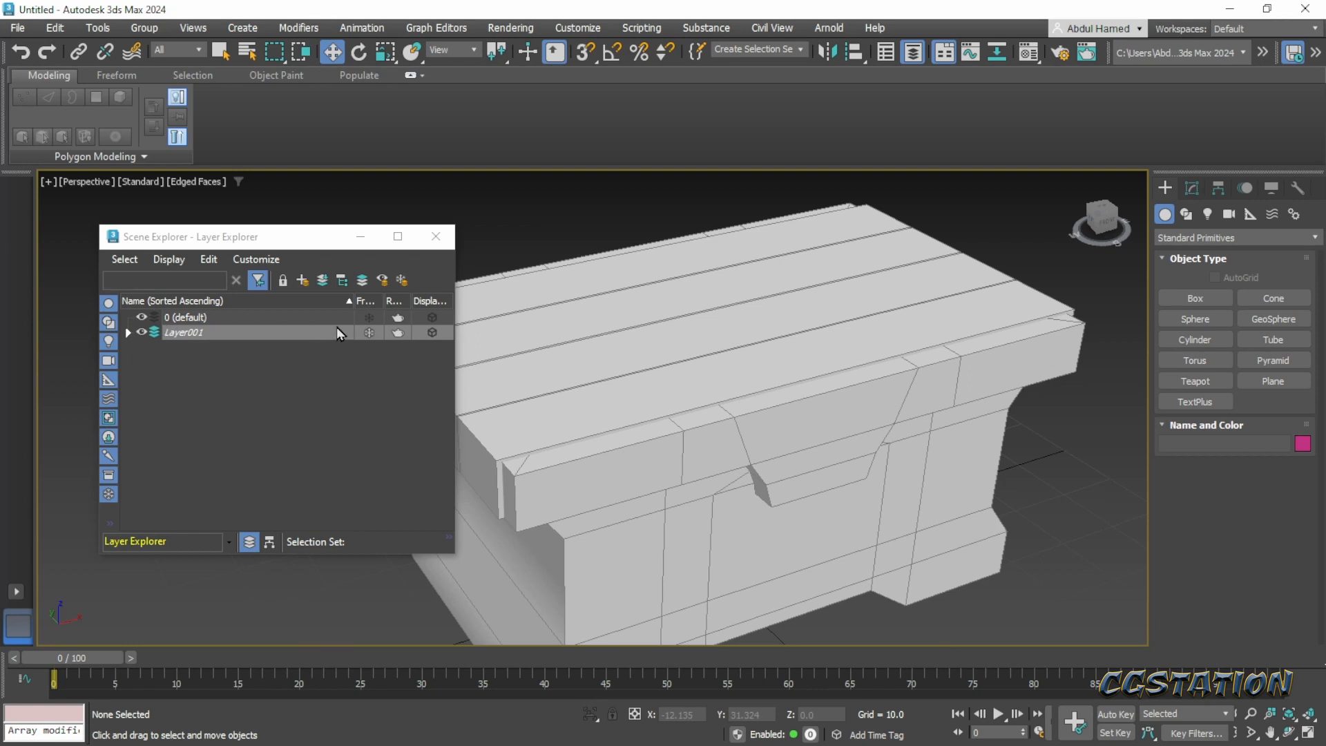
- Refreeze Layer001 through its properties, turn off Backface Cull and Edges Only, and toggle the Shaded option for vertex colors
left_click(366, 333)
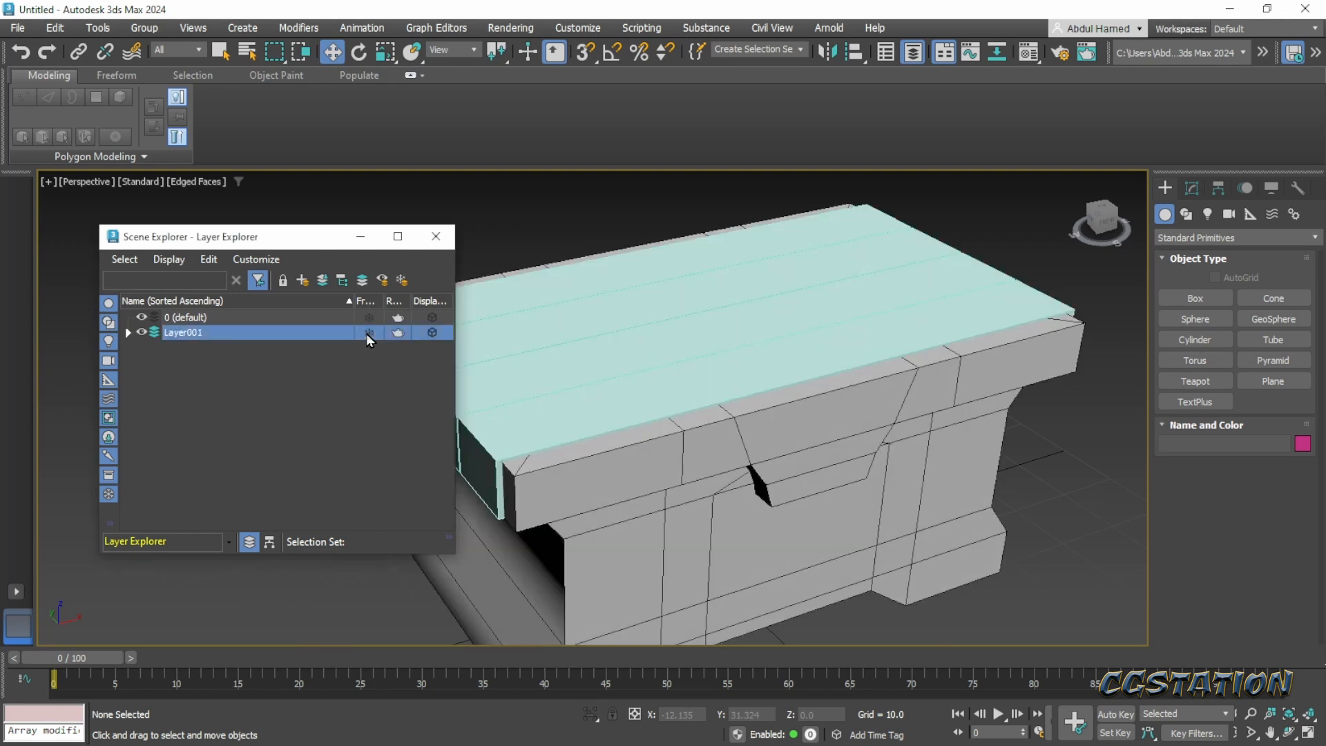
right_click(309, 345)
left_click(330, 438)
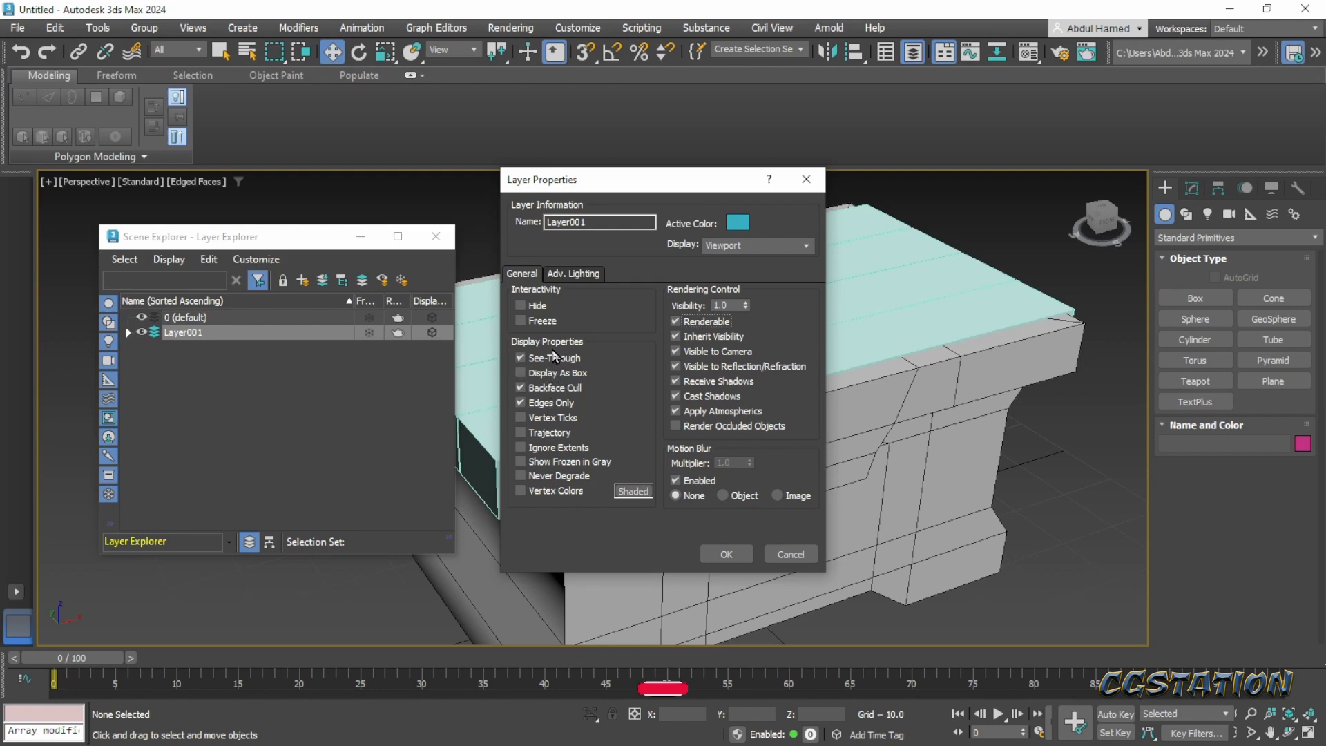
left_click(545, 322)
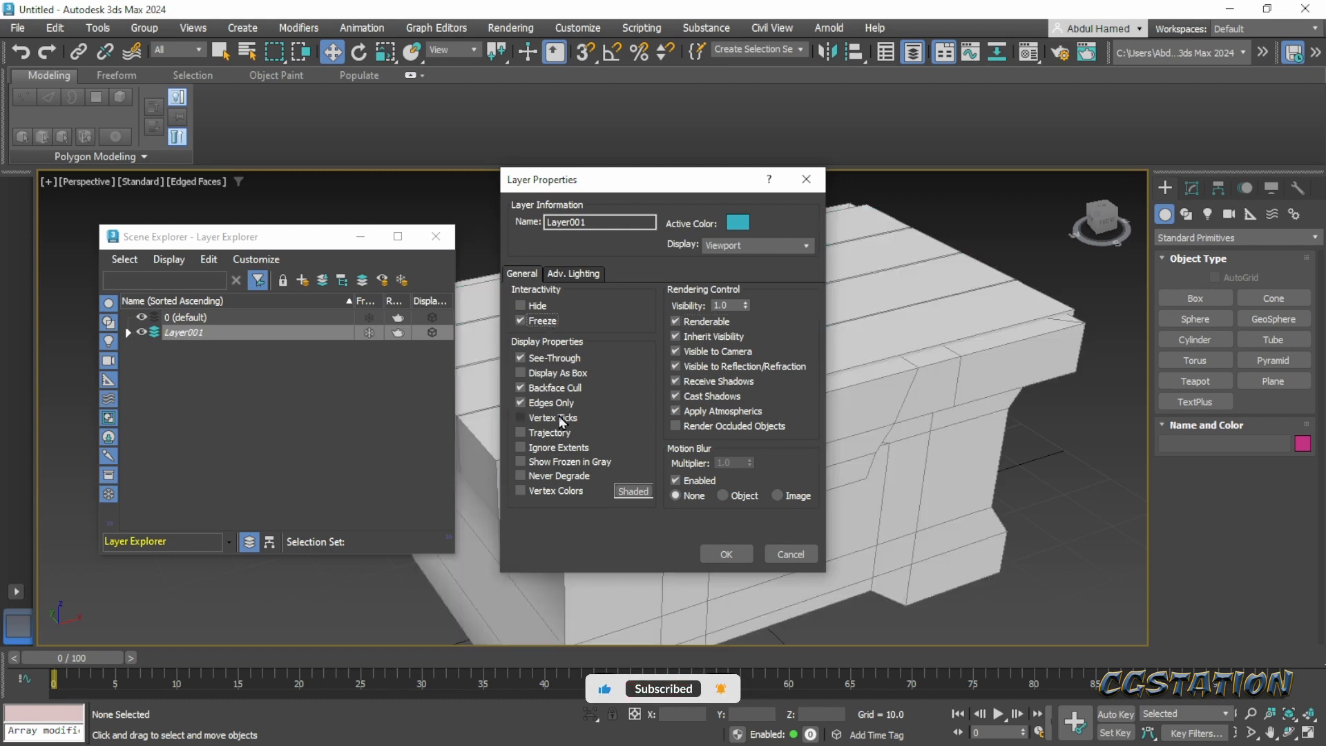
left_click(557, 389)
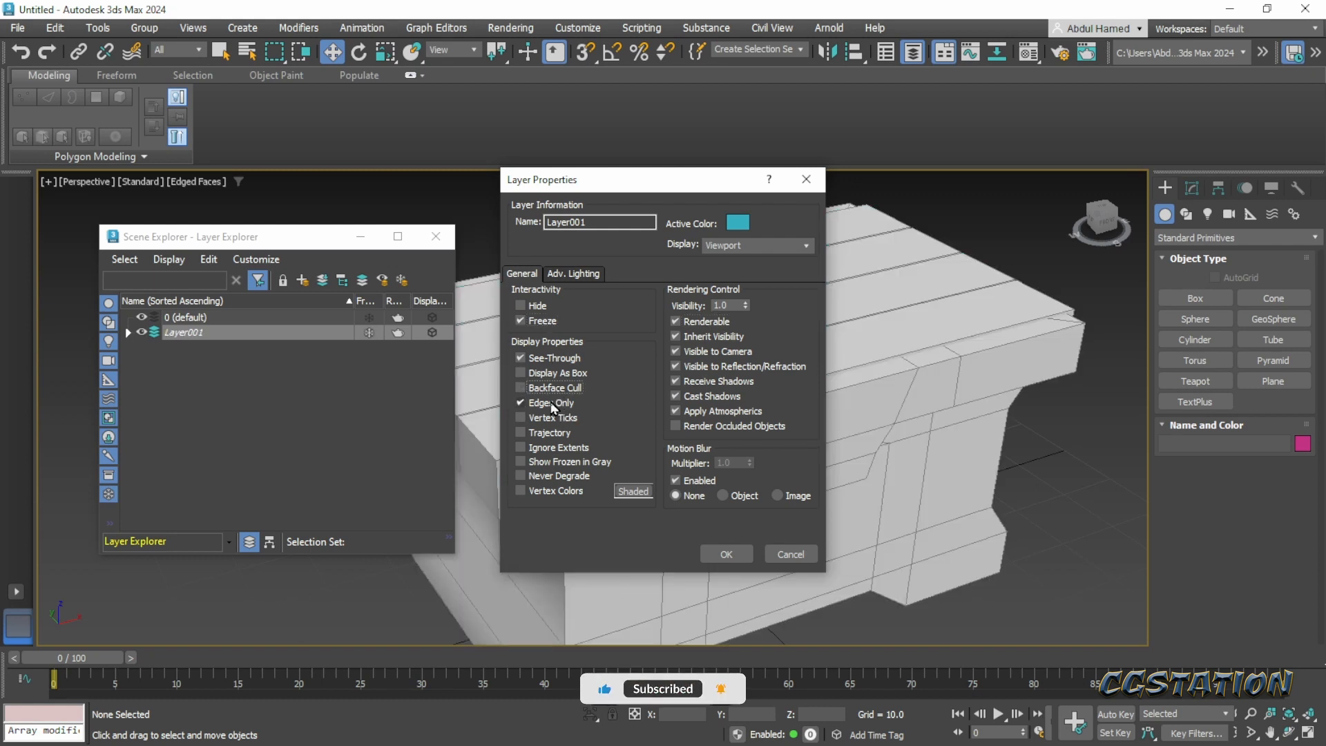
left_click(553, 404)
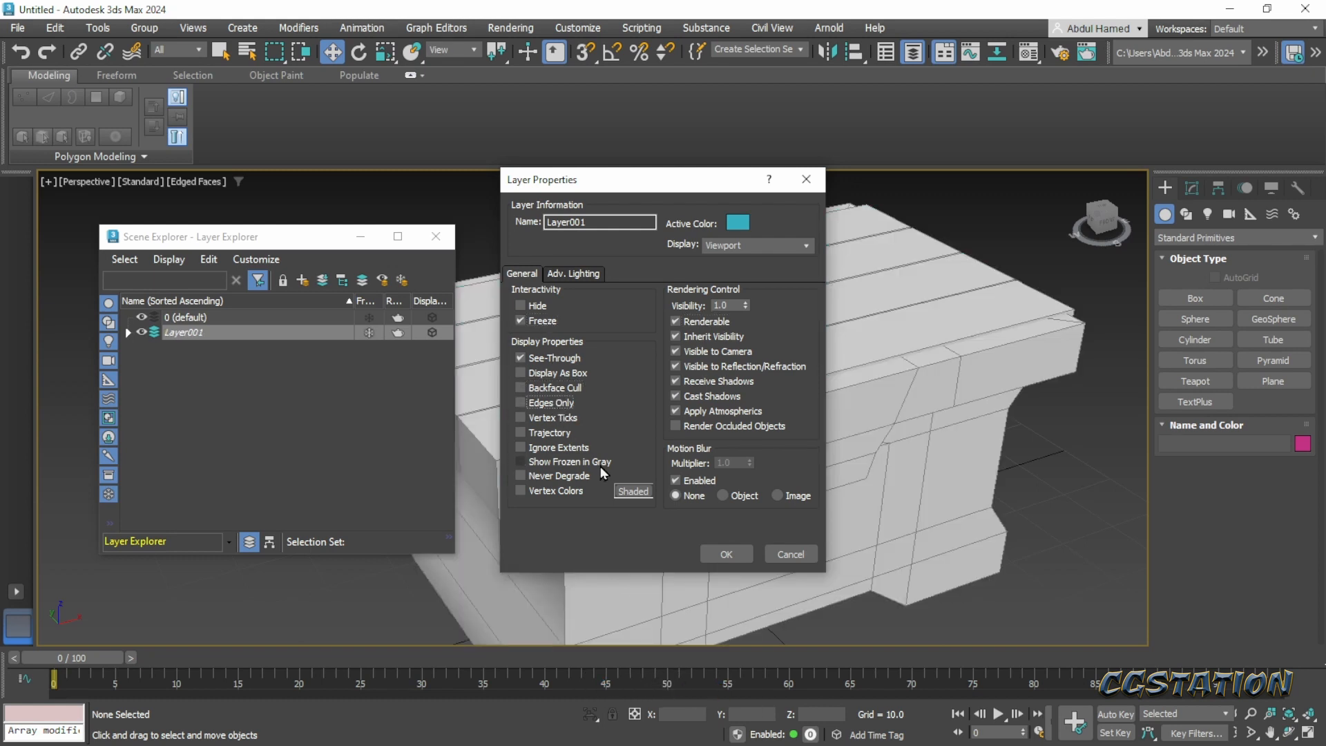
left_click(627, 494)
left_click(724, 555)
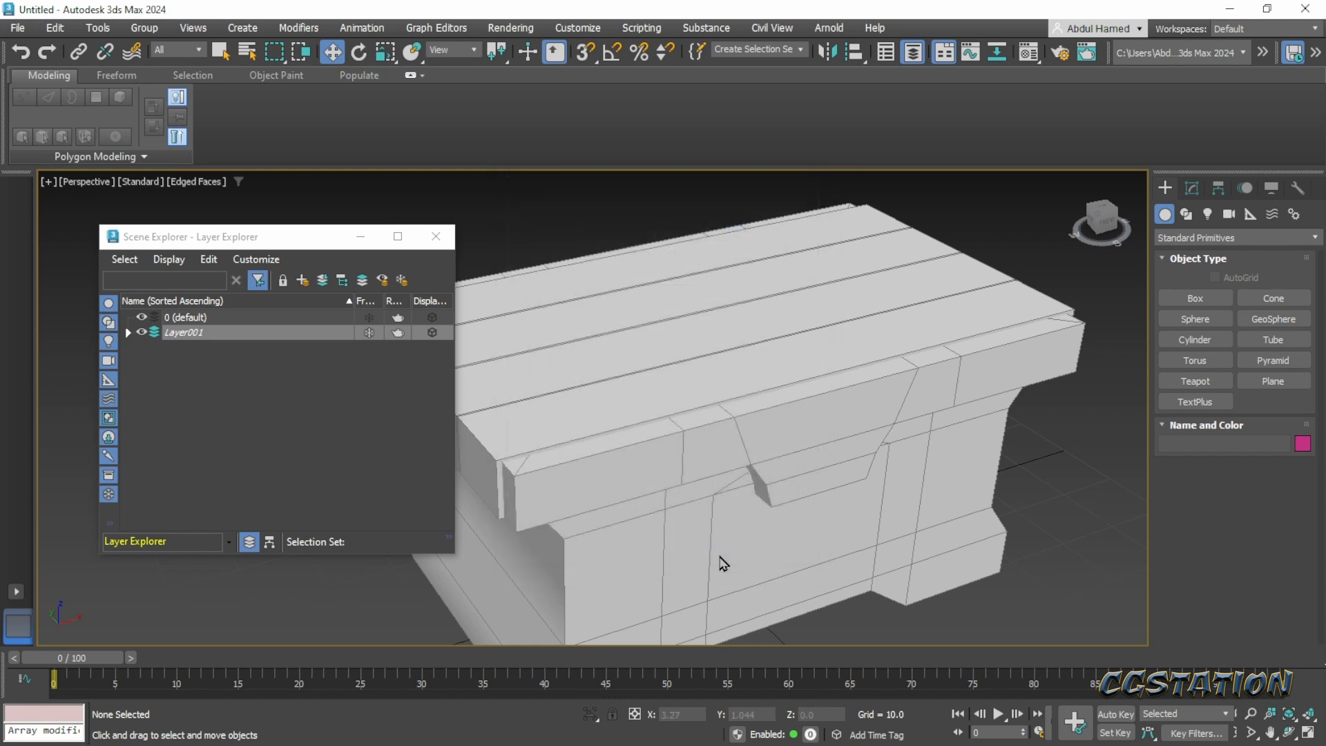
- Unfreeze Layer001, move the four lid planks Box002 to Box005 into layer 0 (default), and freeze Layer001 again
scroll(753, 574, "up", 3)
scroll(746, 566, "down", 2)
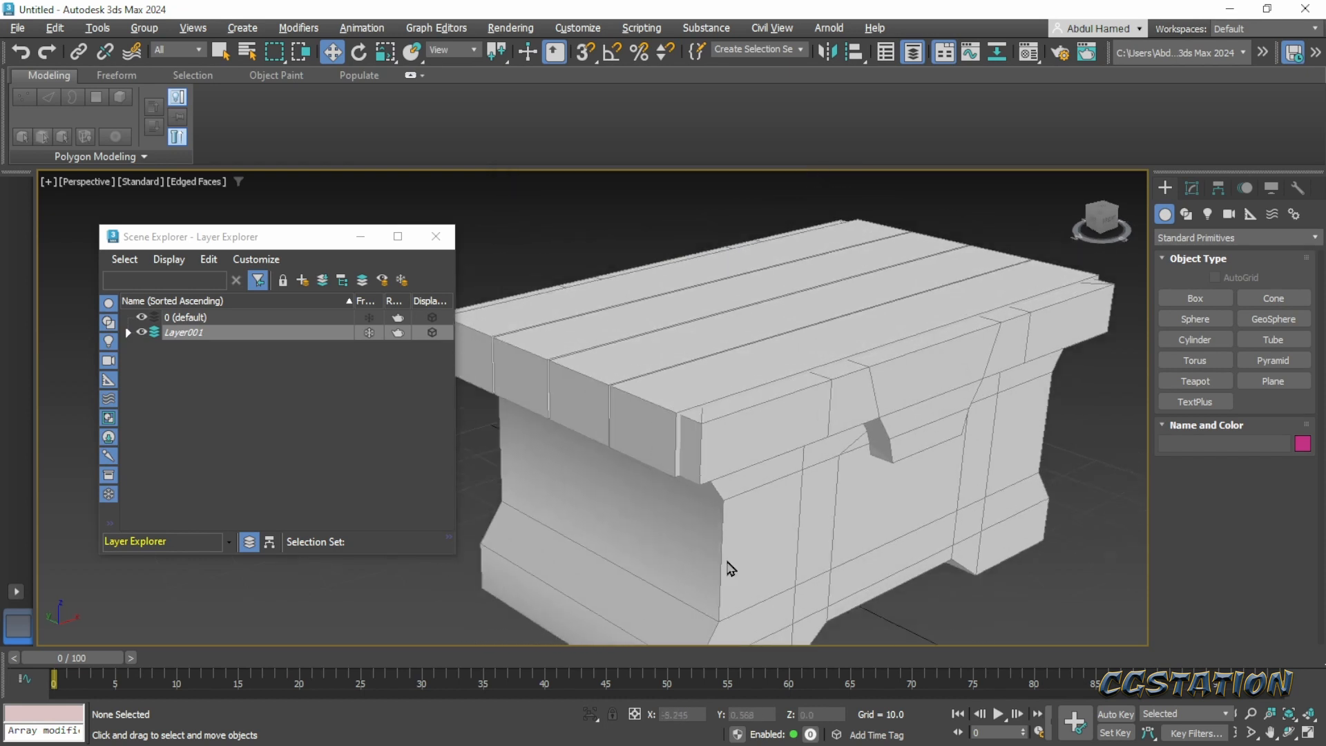
middle_click_drag(657, 479, 722, 556, "alt")
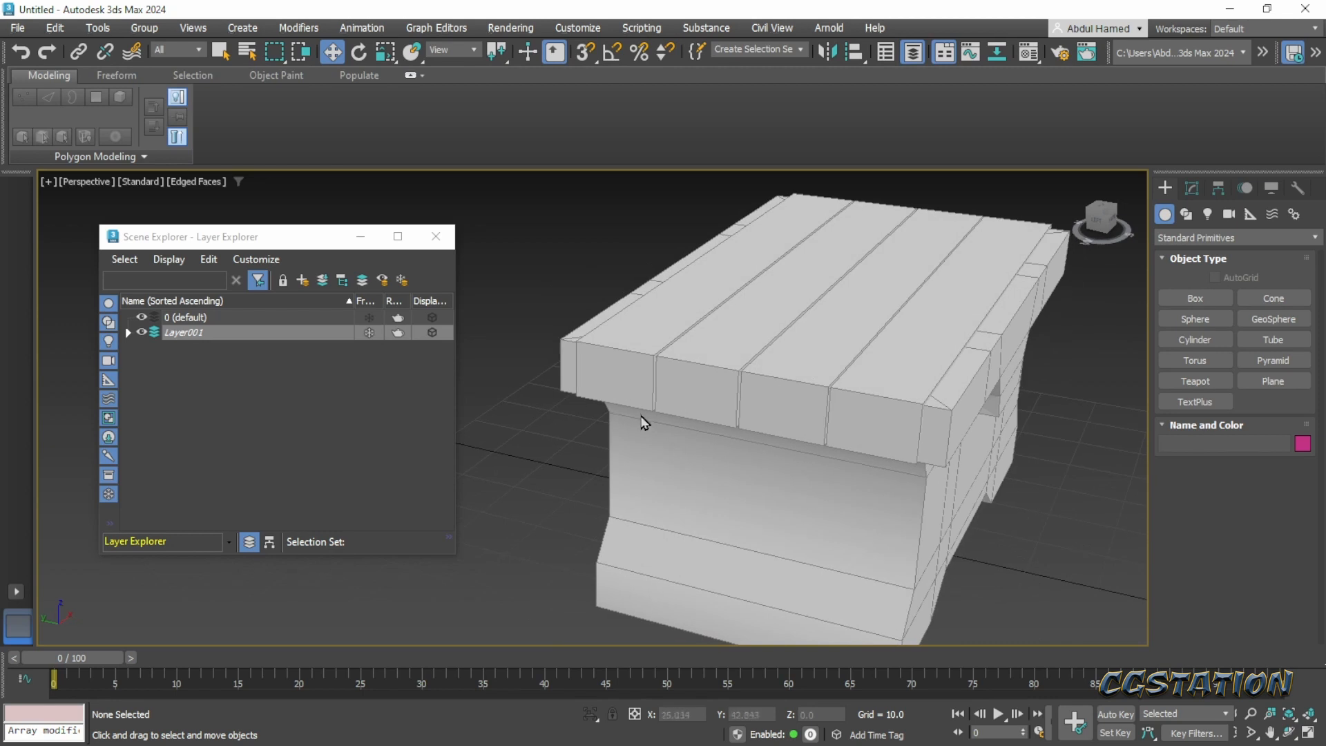
middle_click_drag(832, 458, 771, 483)
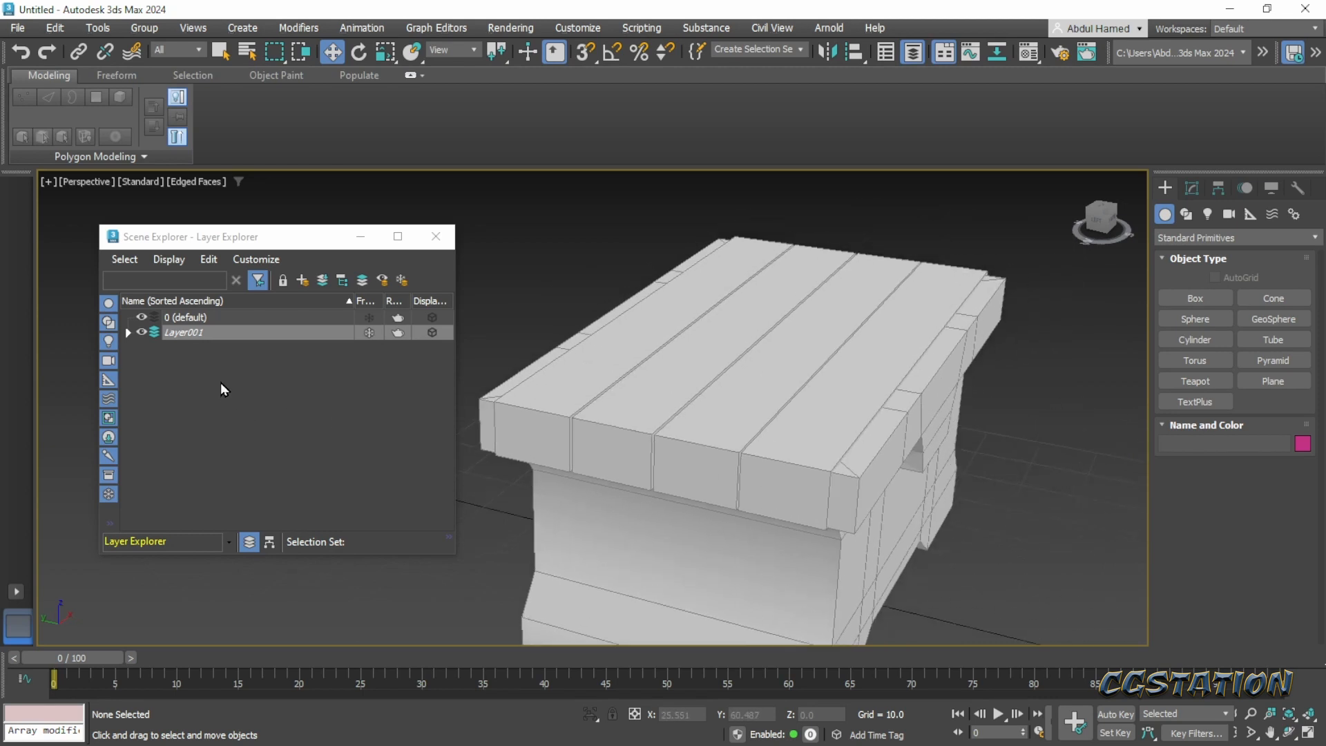
left_click(128, 332)
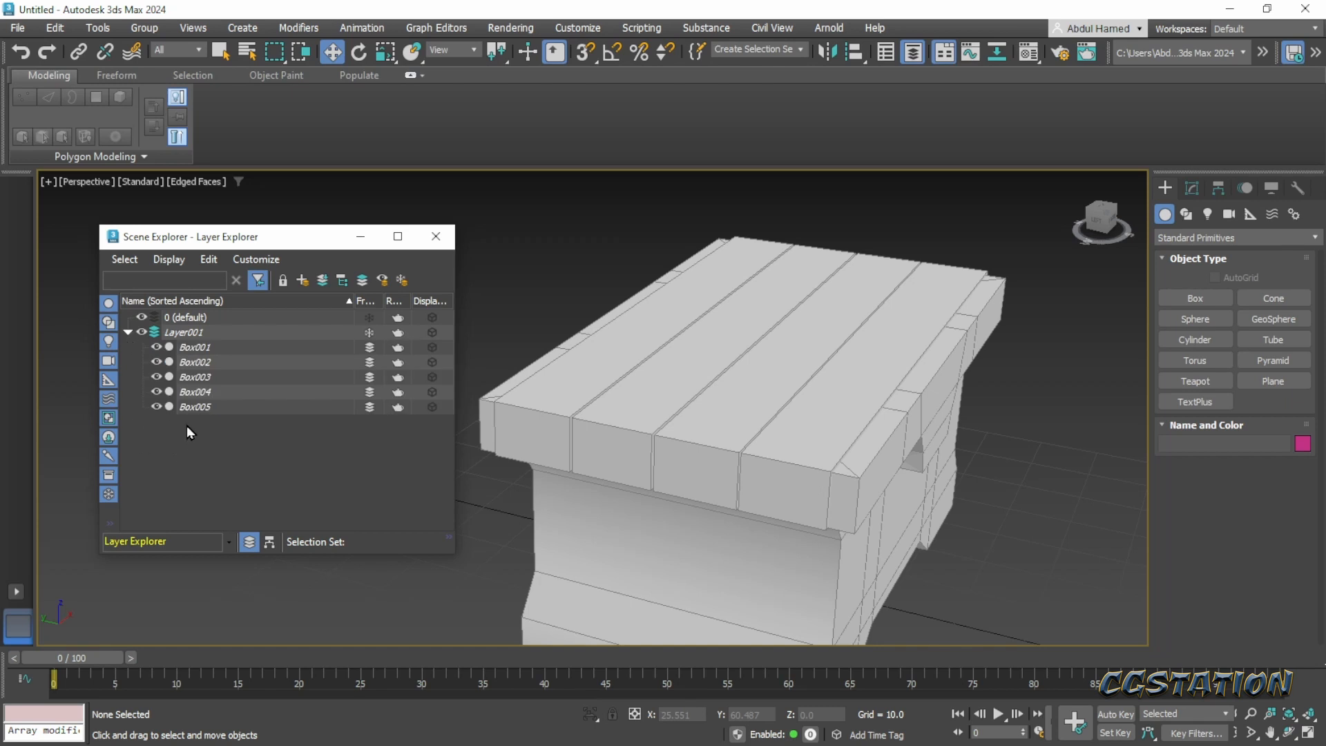
left_click(369, 332)
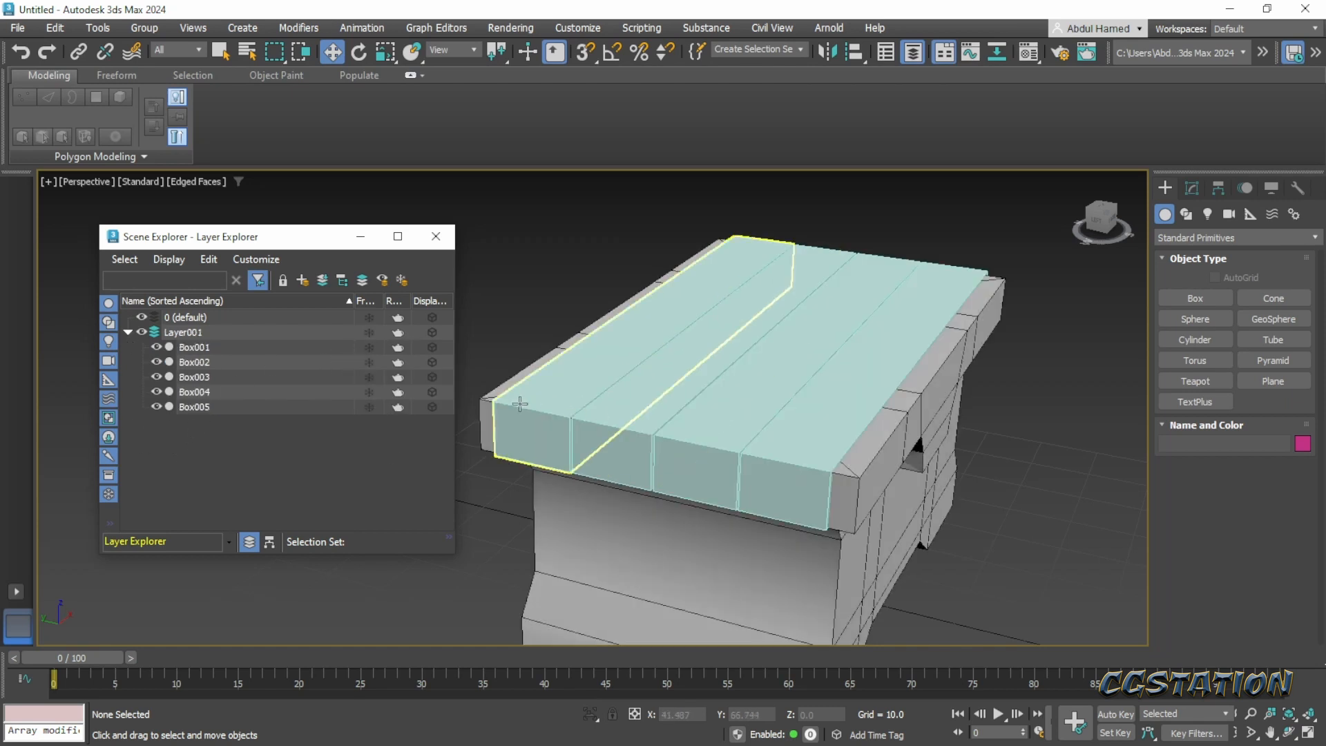
left_click_drag(520, 404, 624, 449)
left_click(721, 464, "ctrl")
left_click(764, 470, "ctrl")
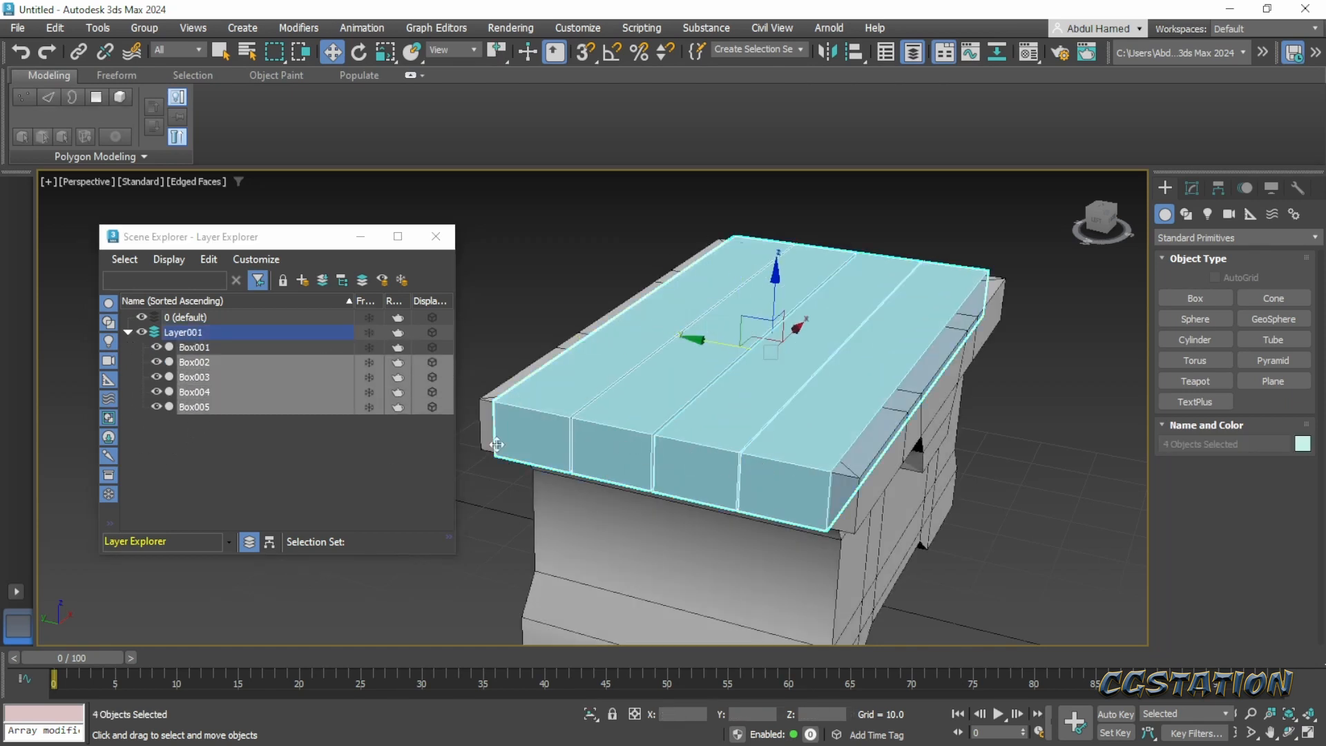
left_click_drag(211, 378, 210, 318)
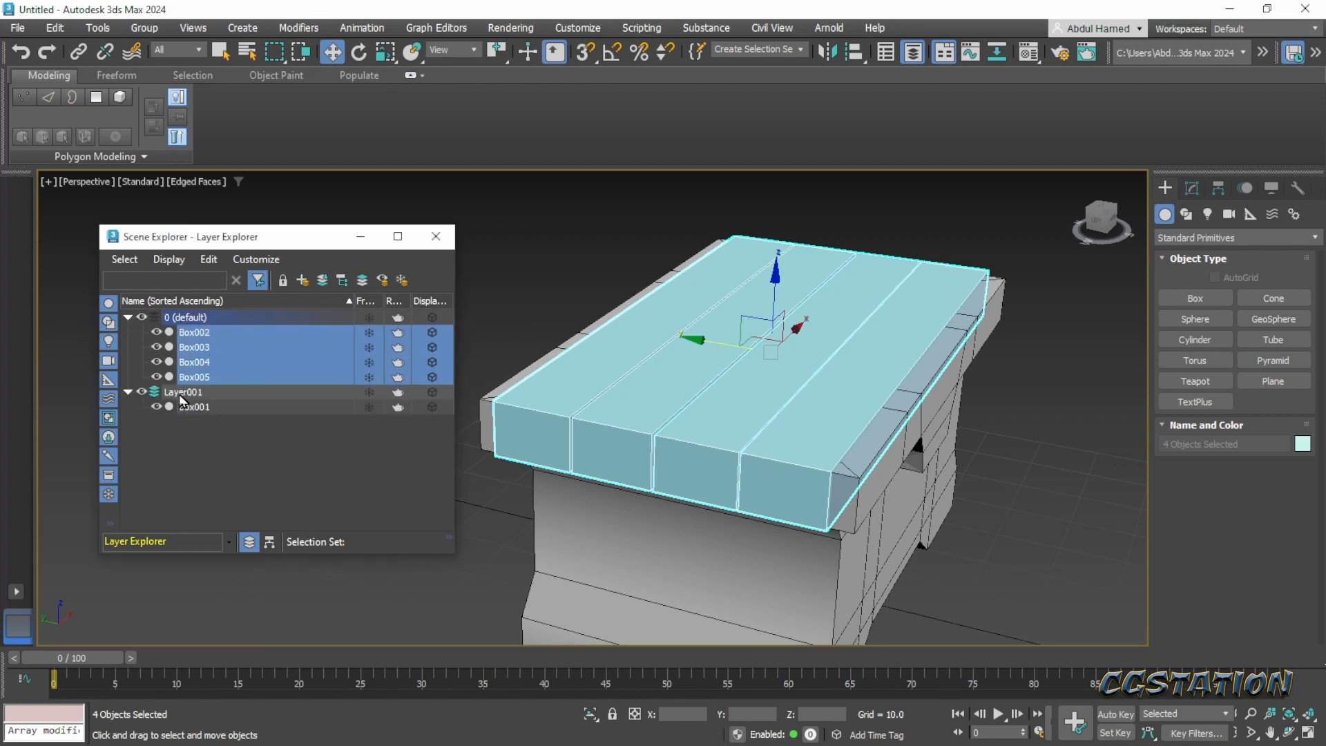
left_click(368, 393)
middle_click_drag(641, 510, 632, 449)
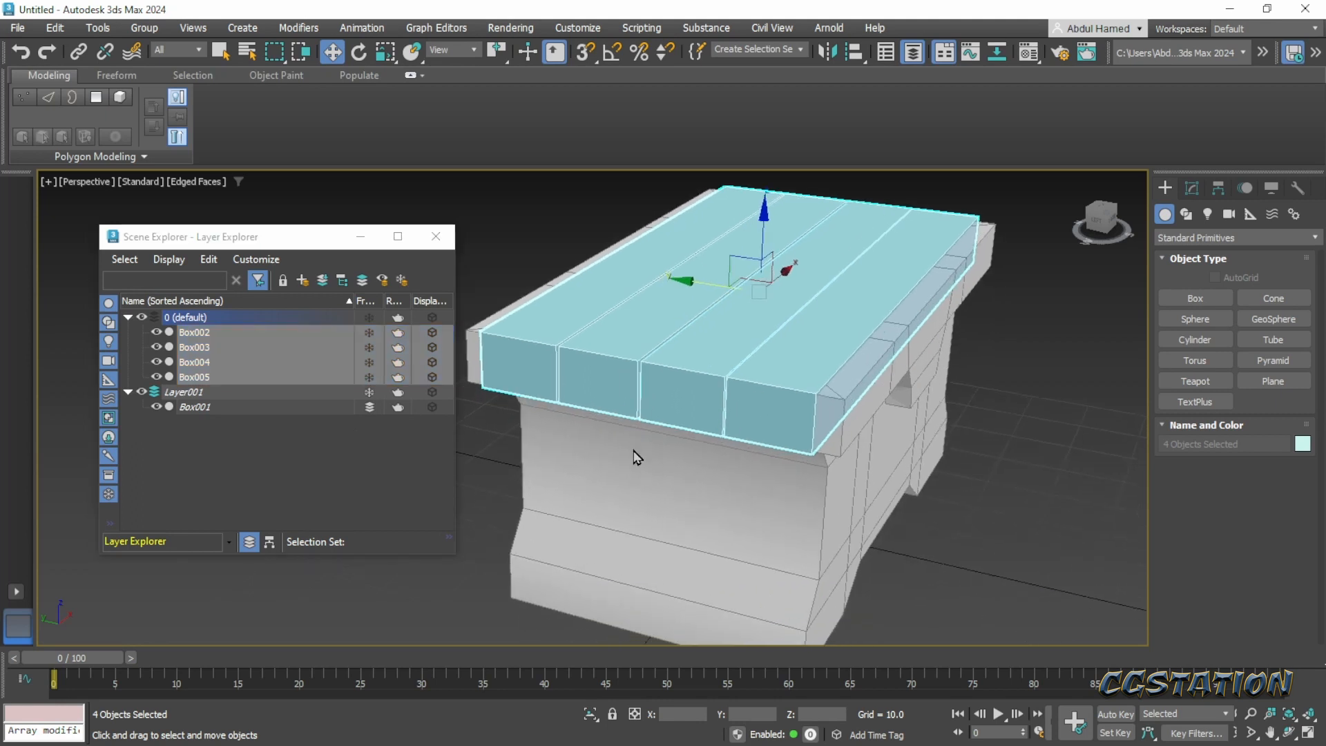
- Select all four lid planks, Box002 to Box005, and change their object color to black
left_click(957, 488)
middle_click_drag(904, 525, 861, 536, "alt")
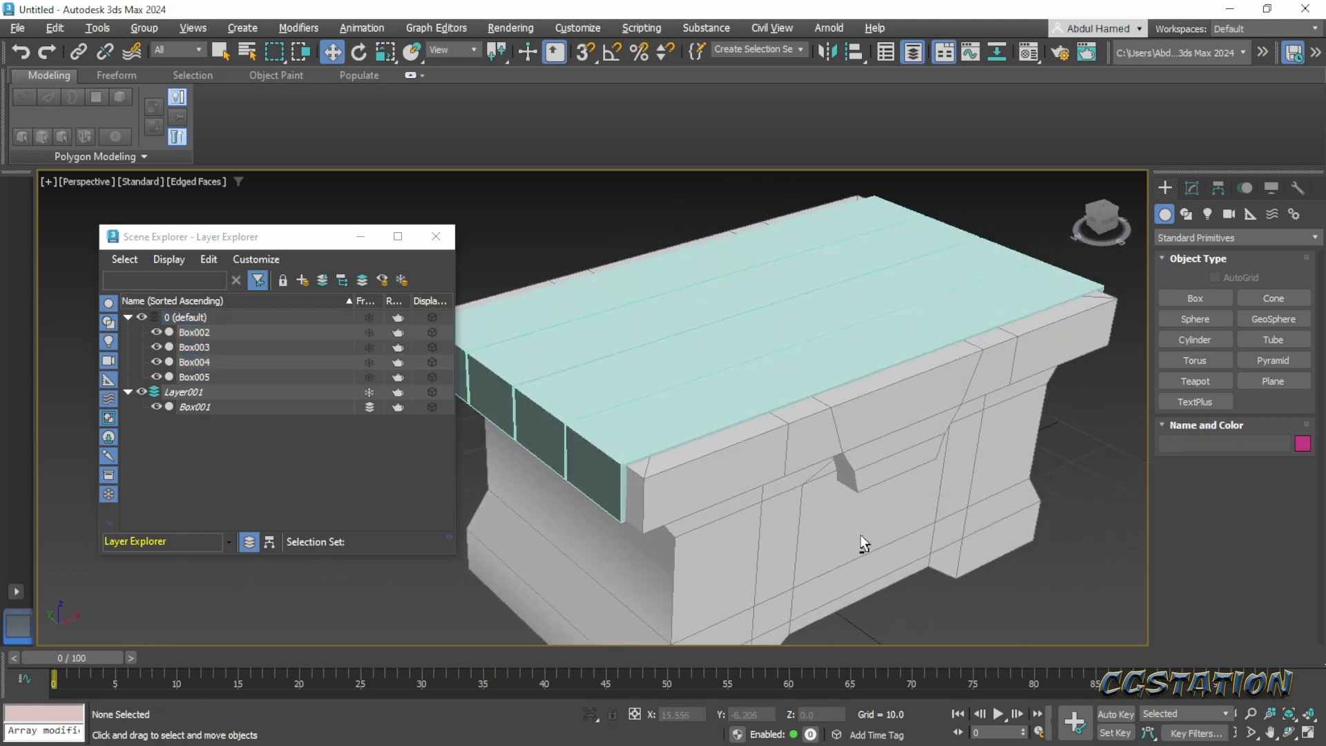
left_click(675, 385)
middle_click_drag(653, 509, 665, 547)
scroll(665, 548, "down", 3)
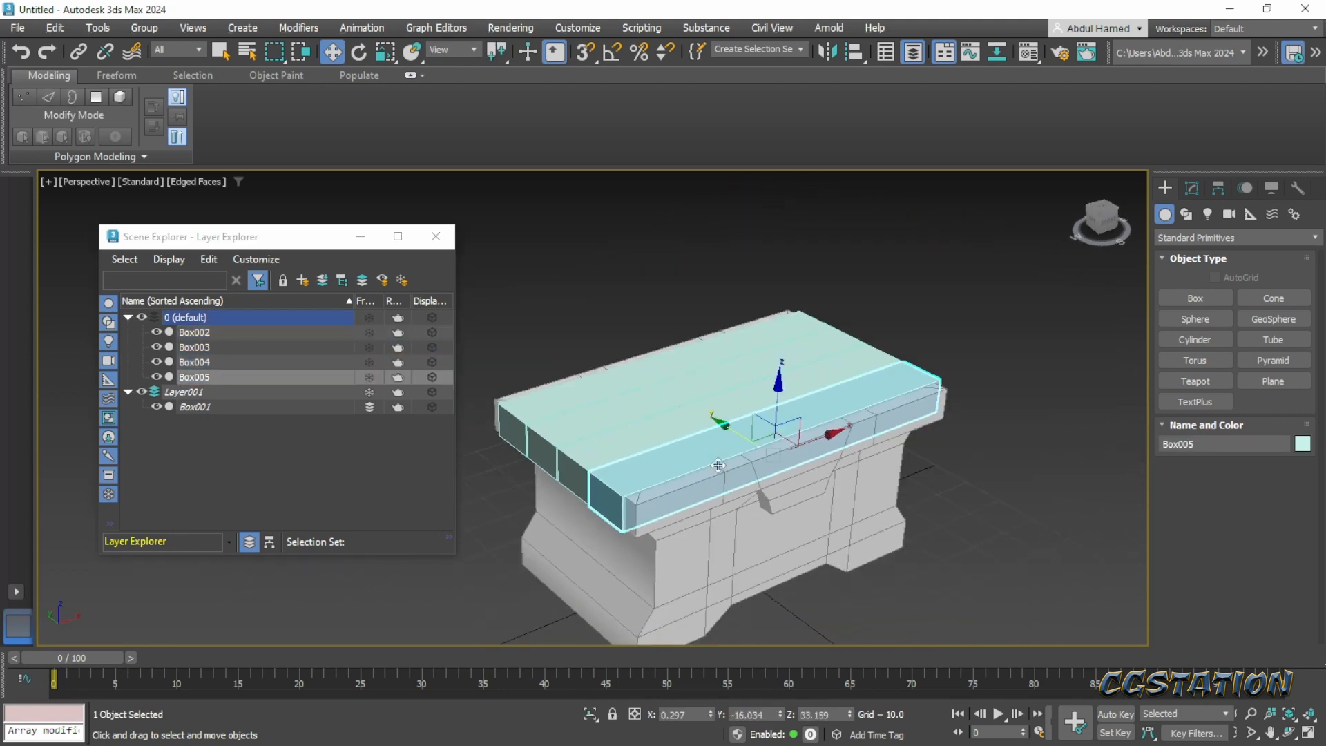
left_click(224, 332)
left_click(241, 377, "ctrl")
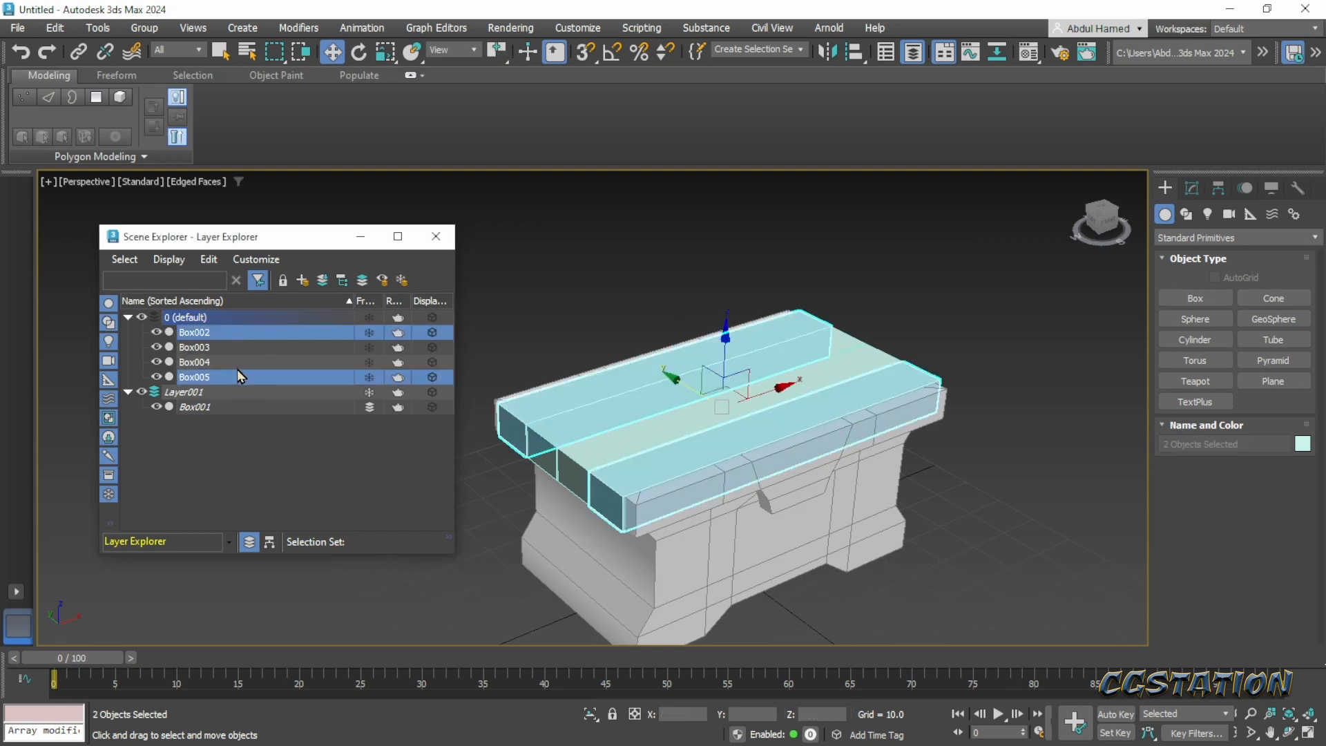
left_click(239, 361, "ctrl")
left_click(241, 347, "ctrl")
left_click(1192, 188)
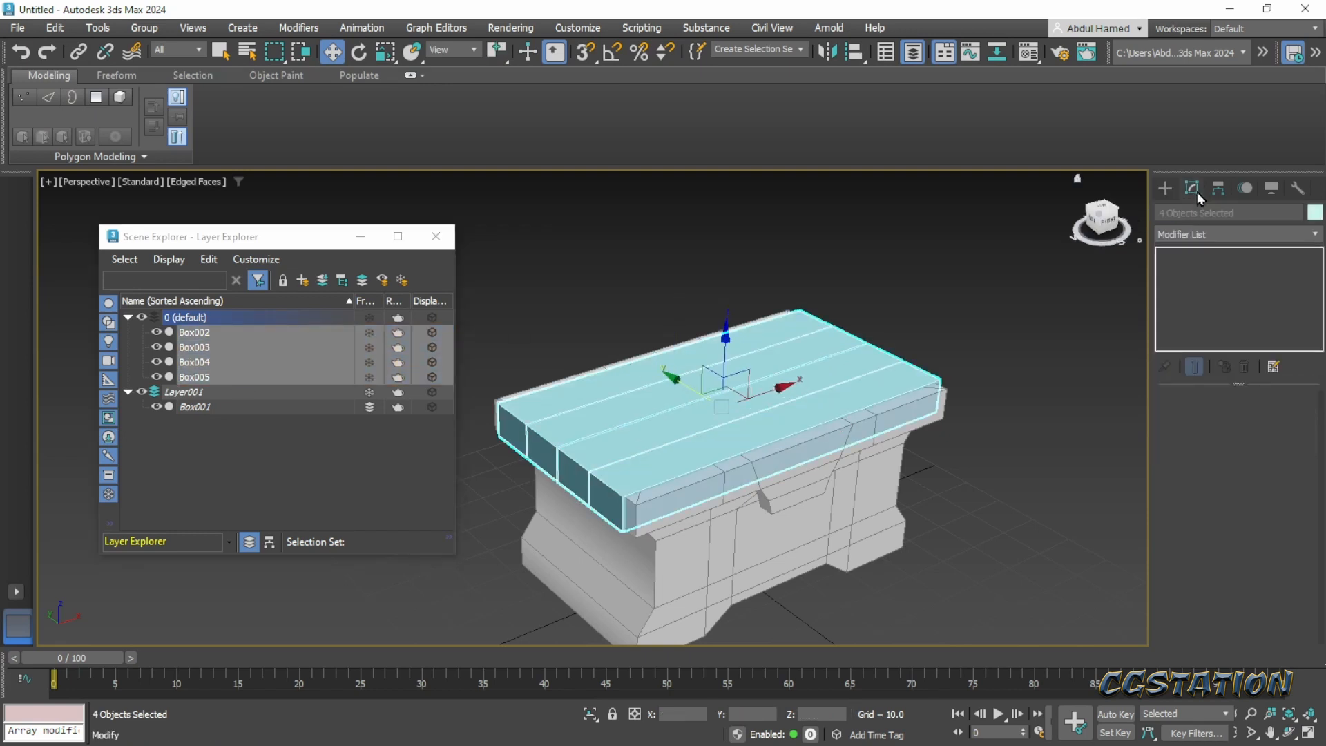
left_click(1314, 212)
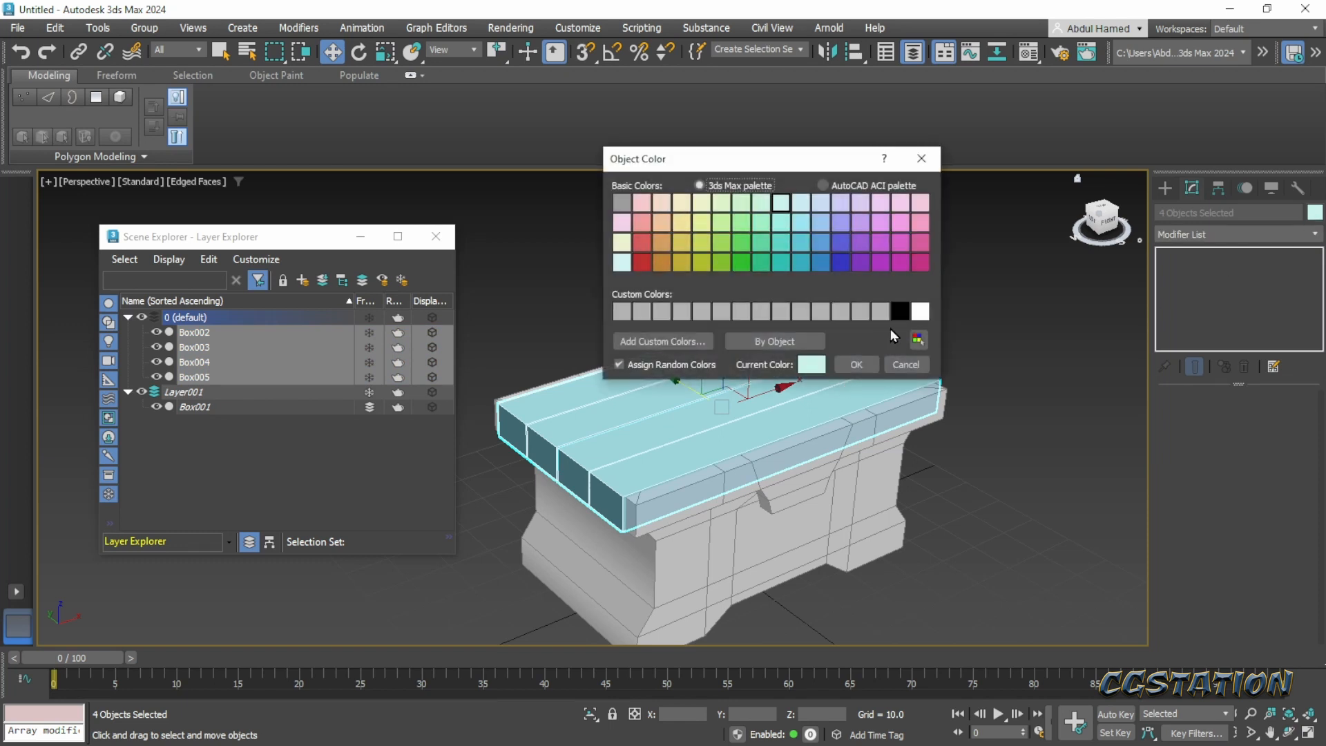
left_click(856, 364)
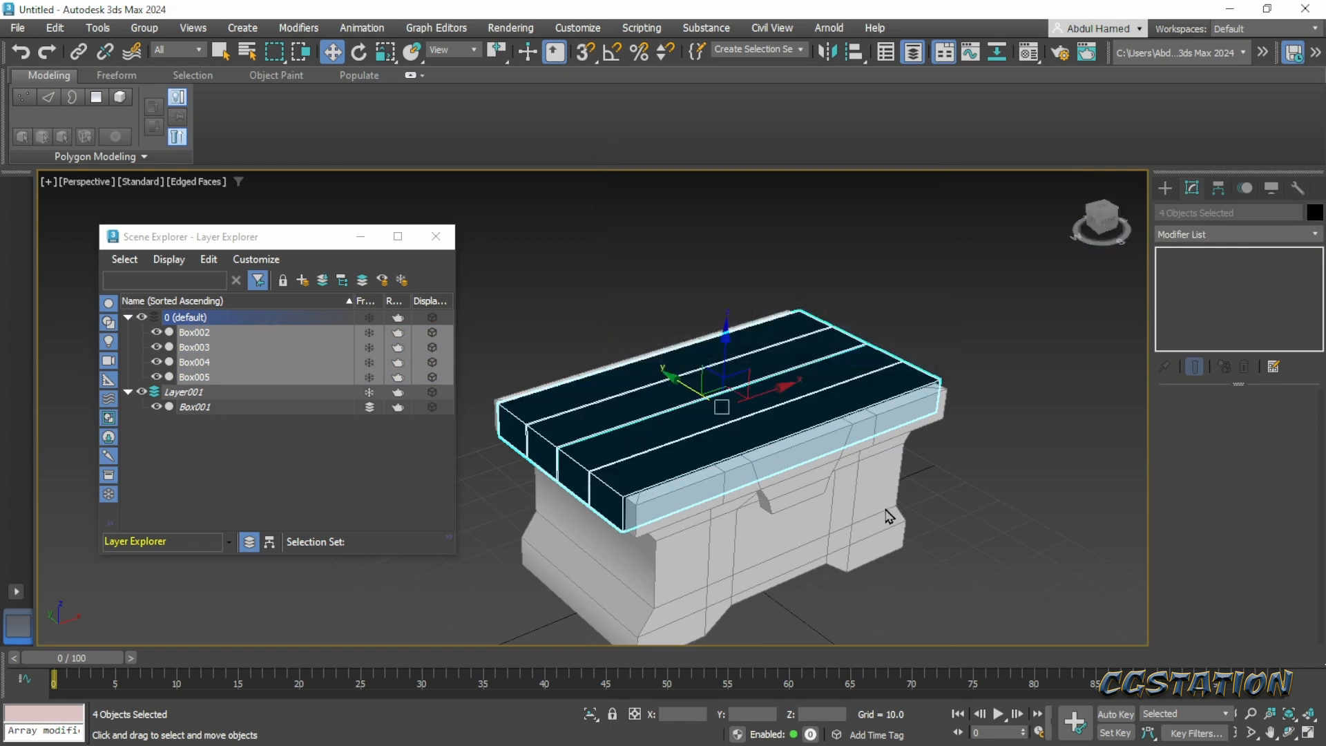
- Assign the 01 - Default material to the four lid planks and close the Material Editor
middle_click_drag(851, 377, 828, 573, "alt")
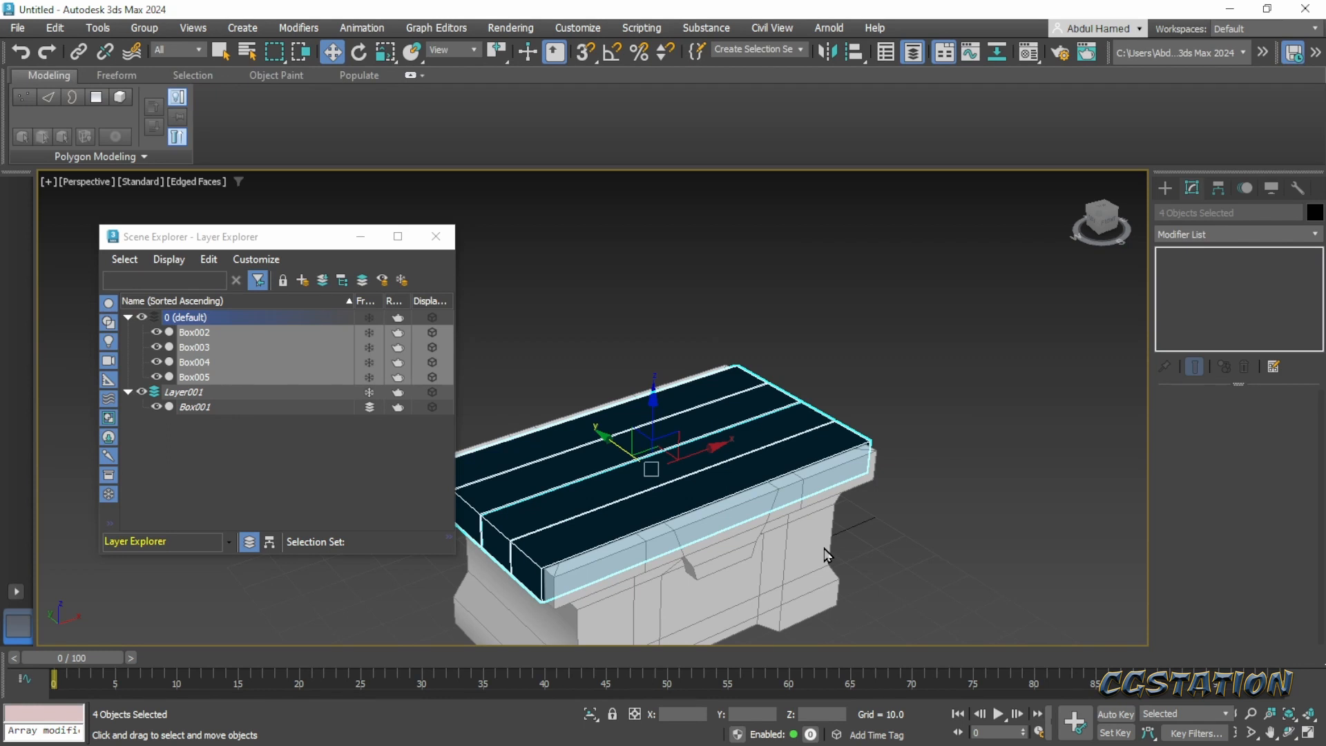
key("m")
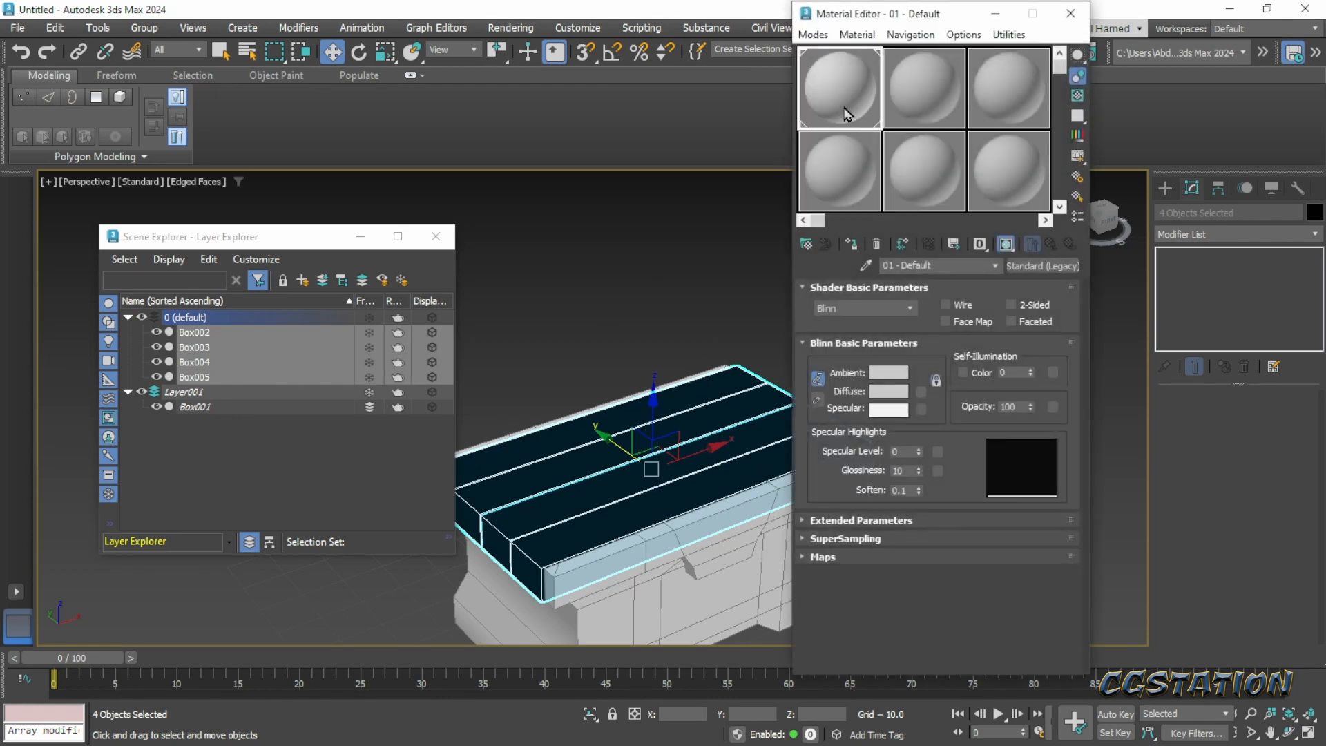
right_click(846, 112)
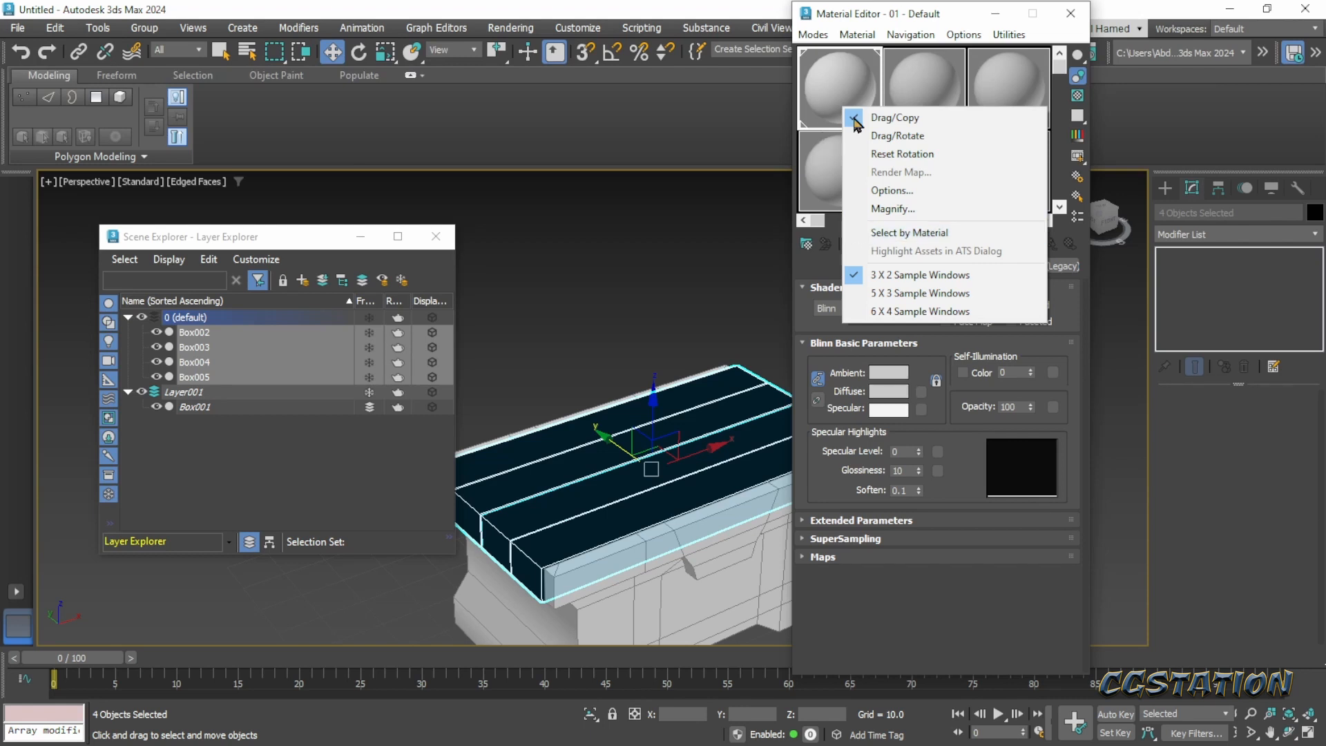
left_click(829, 76)
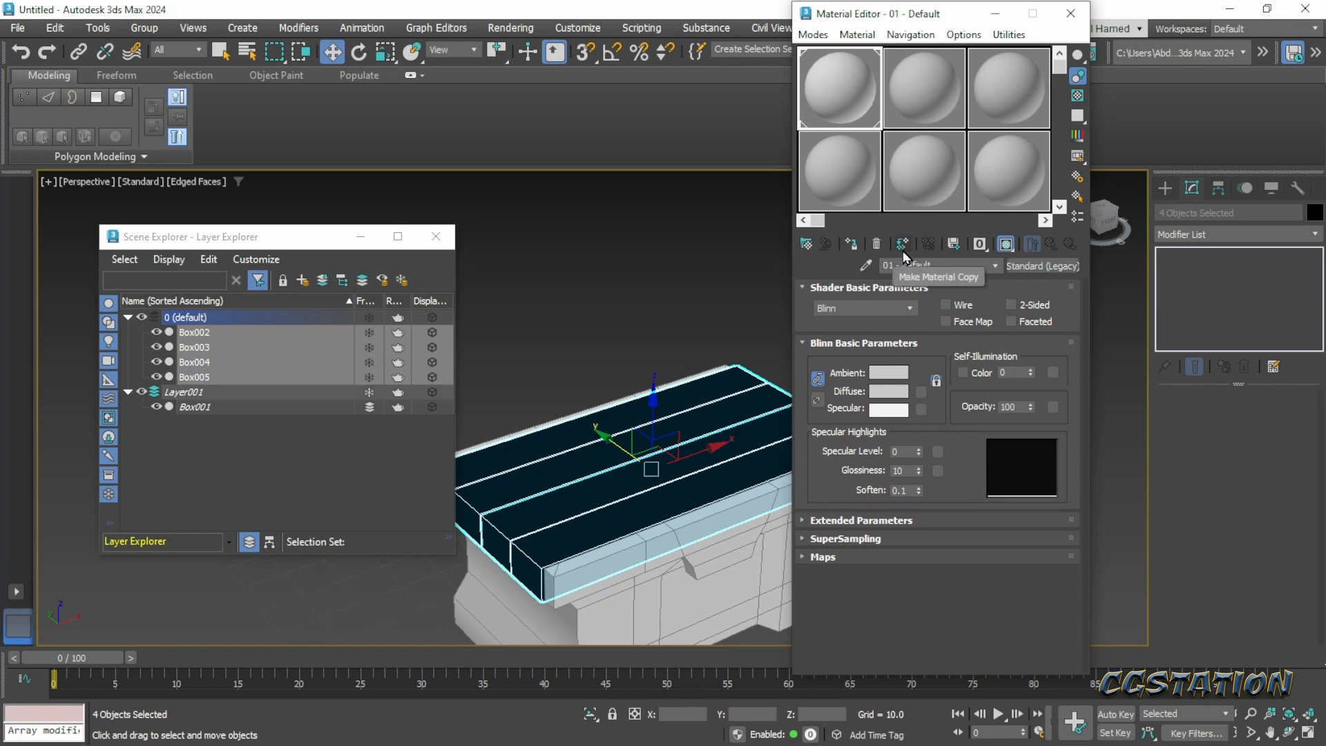
left_click(854, 245)
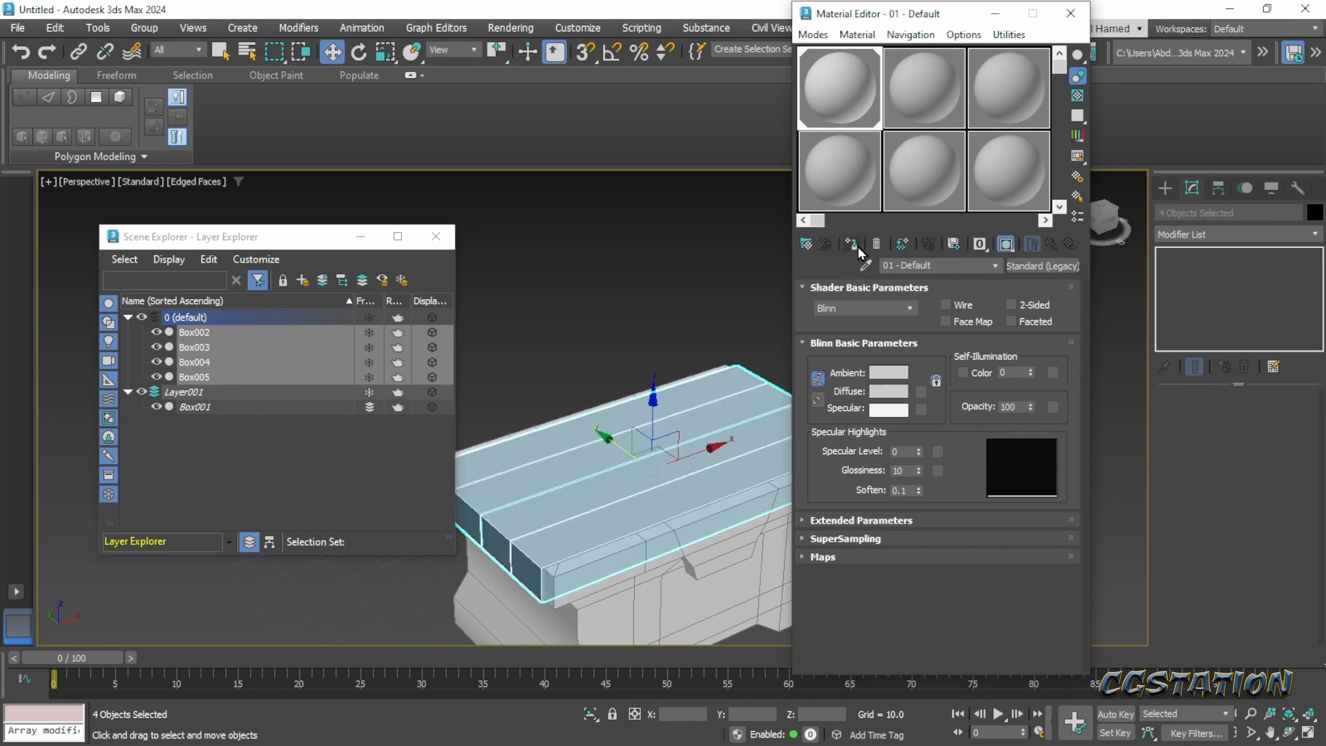
left_click(578, 340)
middle_click_drag(591, 469, 626, 515, "alt")
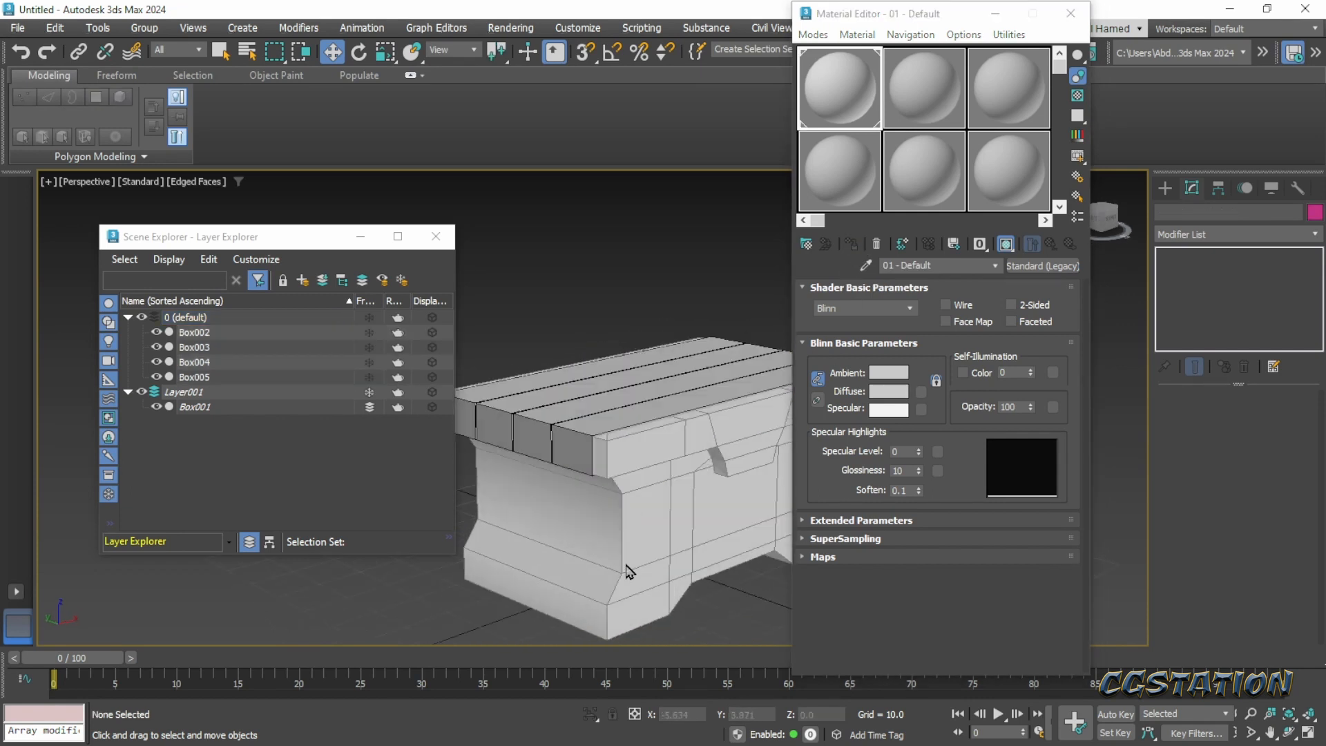
middle_click_drag(626, 571, 768, 355, "alt")
left_click(1071, 13)
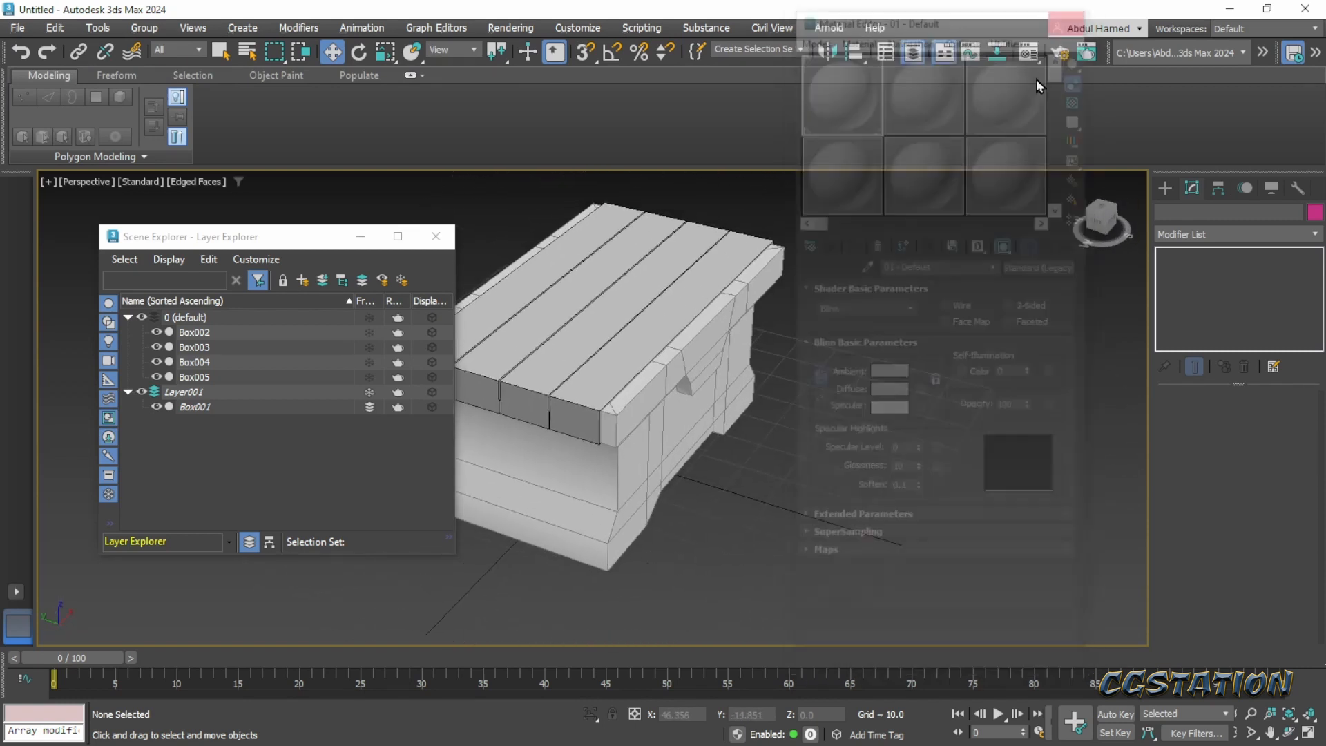
- Clone the front lid plank Box005 outward along Y to about -27.45, beyond the lid's front edge
left_click(589, 396)
middle_click_drag(650, 503, 679, 471)
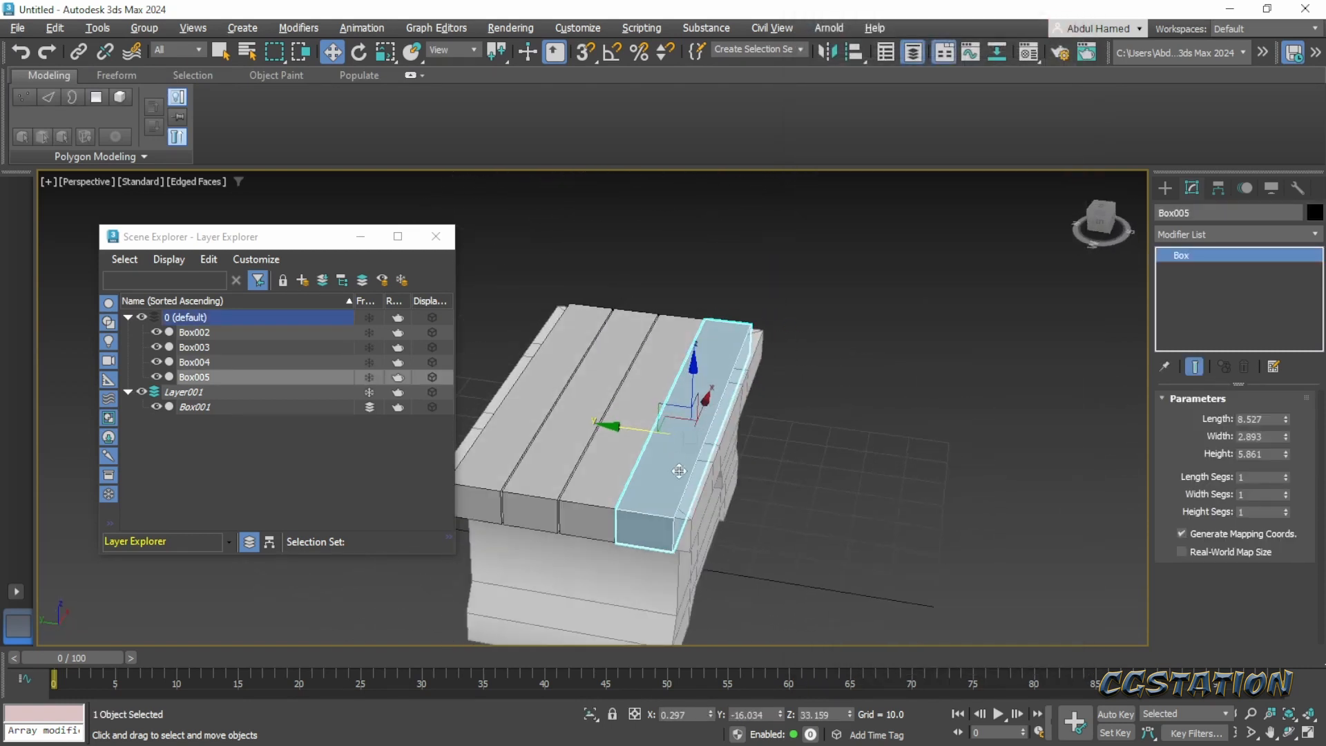
left_click_drag(632, 427, 681, 438, "shift")
left_click(674, 450)
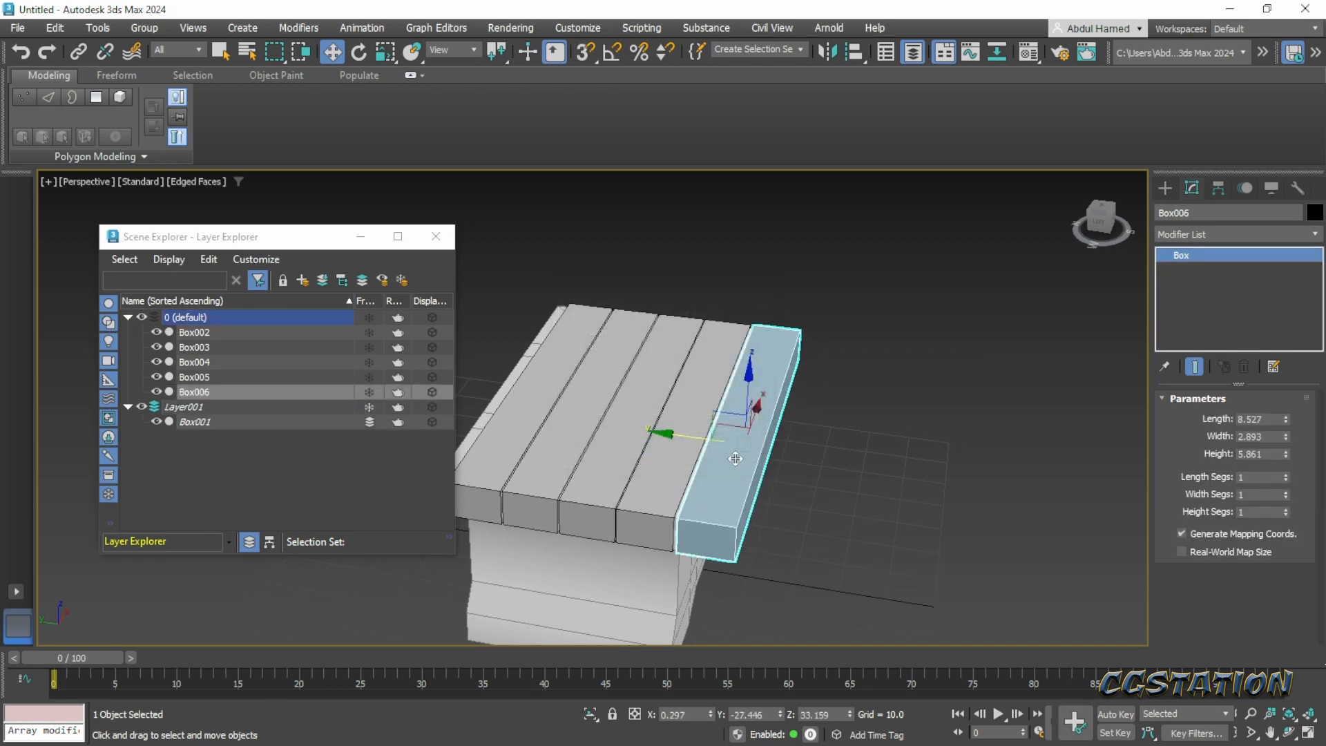
- Scale the new plank to about 51% along Y and move it to about Y -24.69, against the neighboring plank
key("r")
left_click_drag(834, 456, 782, 456)
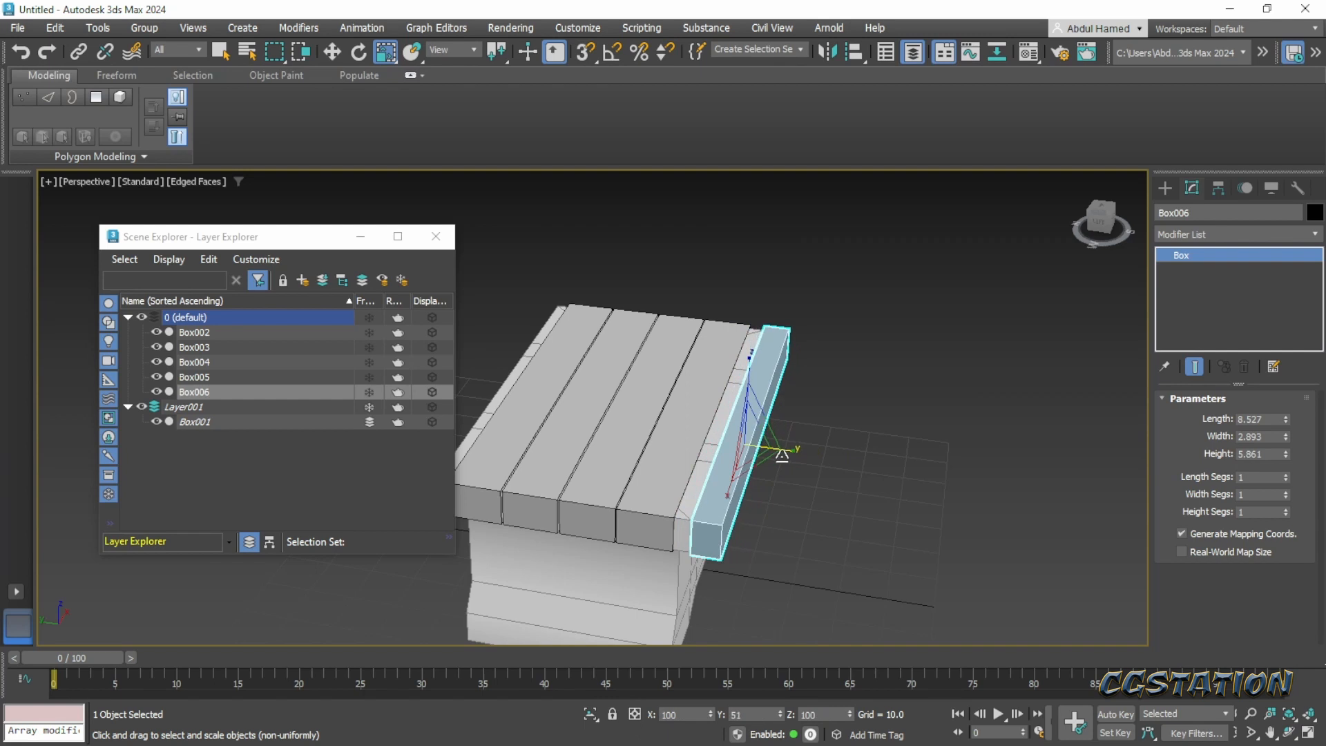
key("w")
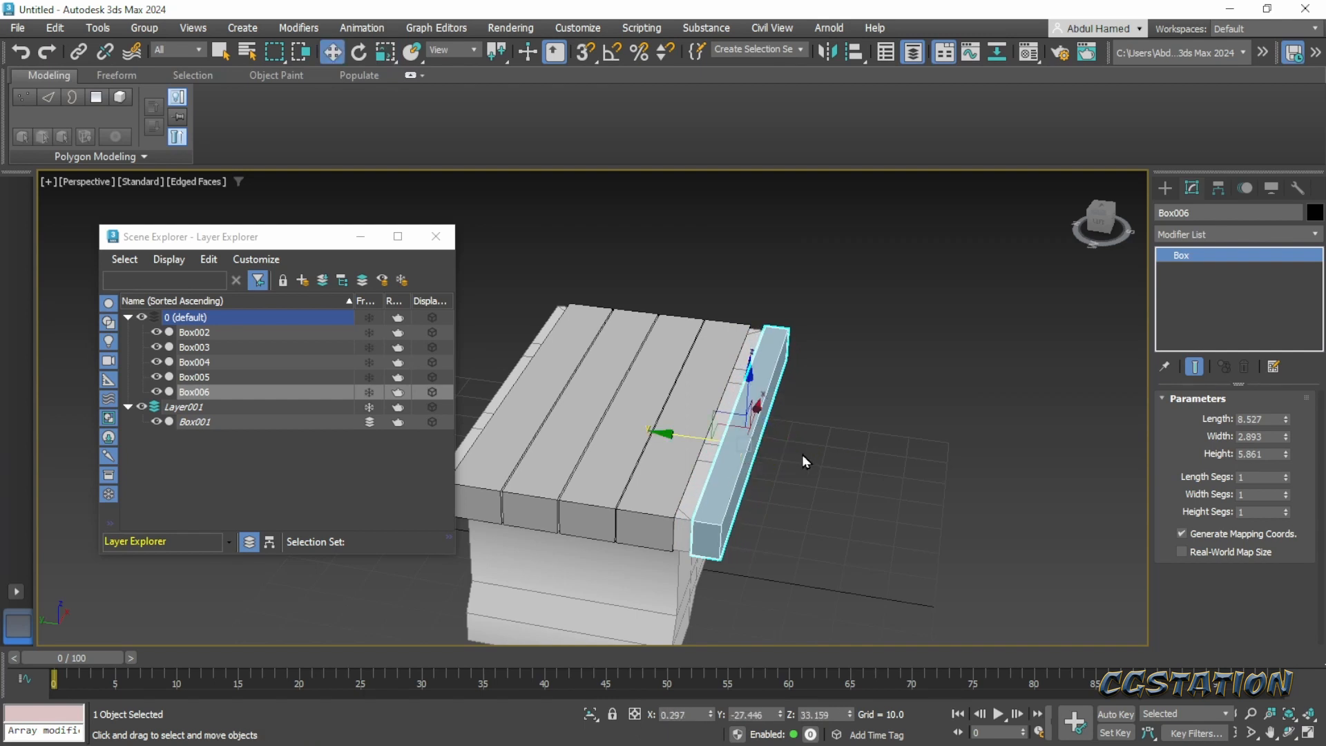
left_click_drag(696, 444, 682, 444)
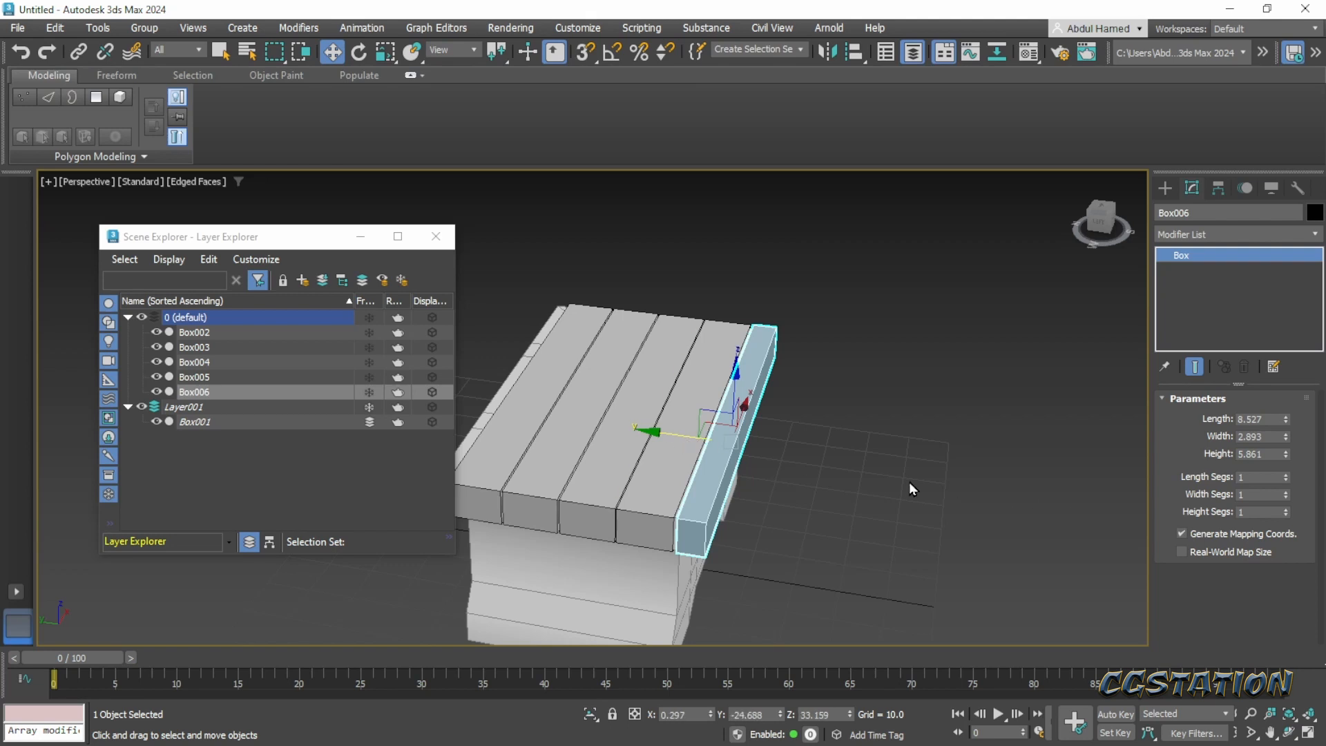
- View the chest from the front and bring in the browser with the Pinterest chest concept for comparison
middle_click_drag(909, 482, 1021, 451, "alt")
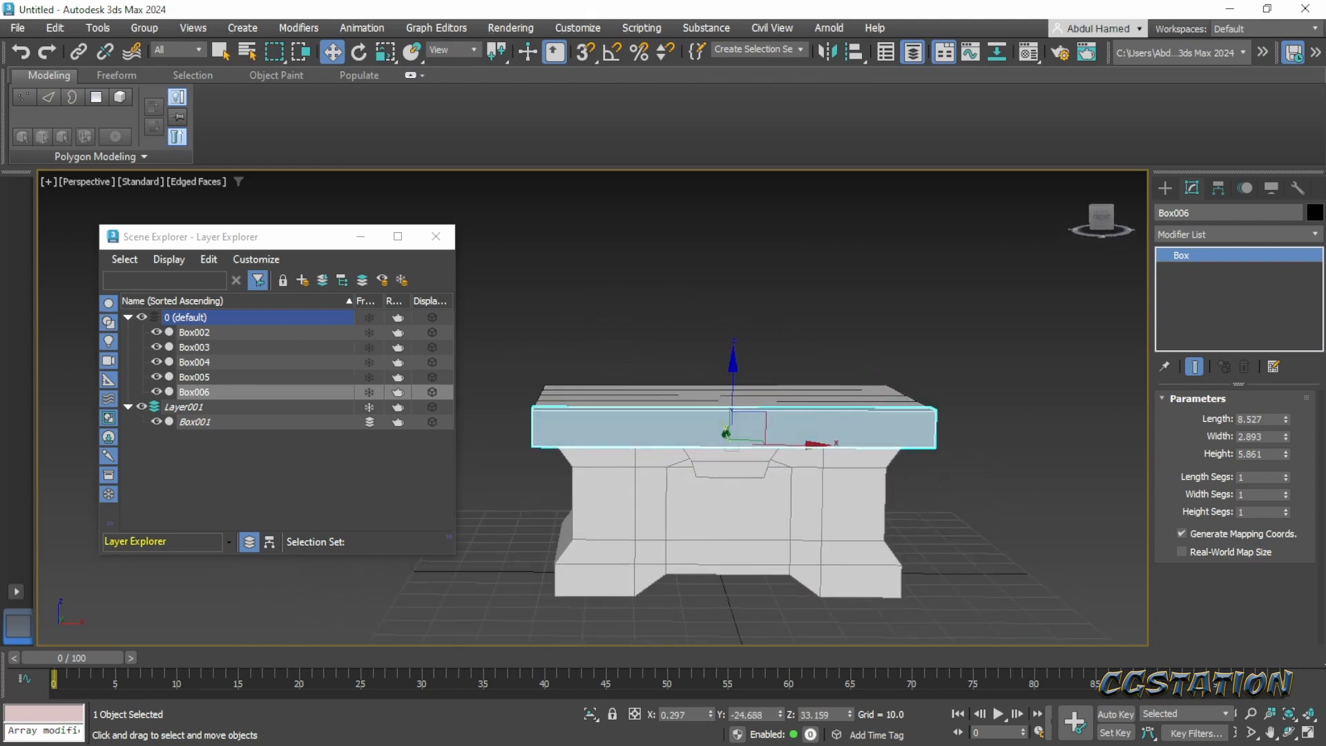
left_click_drag(1325, 43, 594, 35)
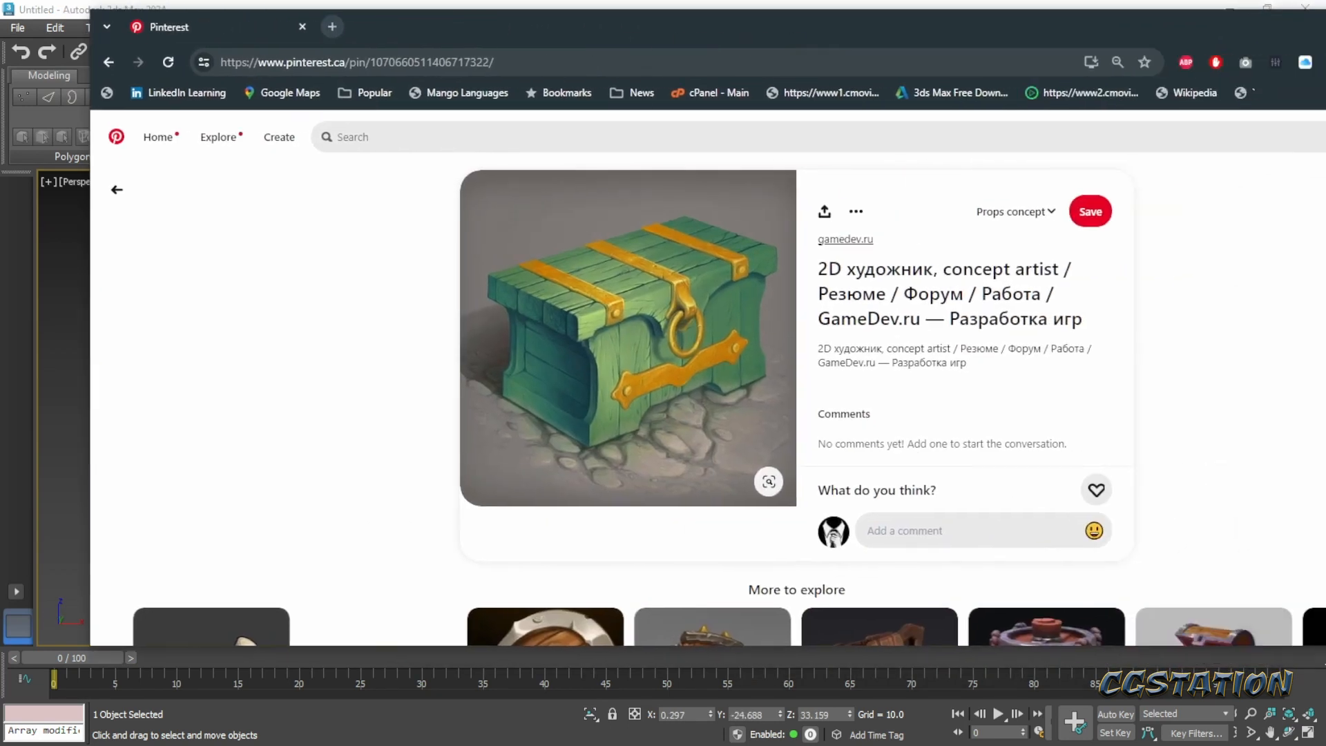
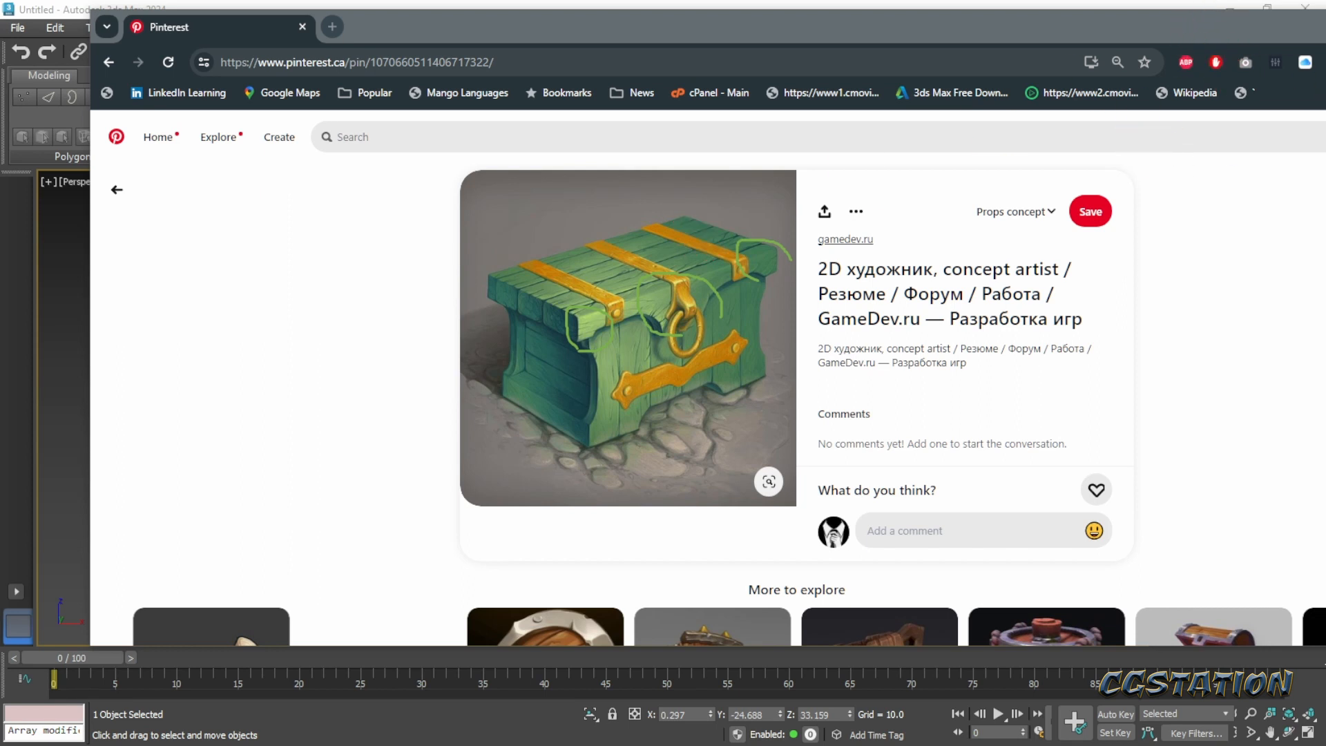
- Return to 3ds Max and add an Edit Poly modifier to the front lid plank Box006
left_click(1115, 8)
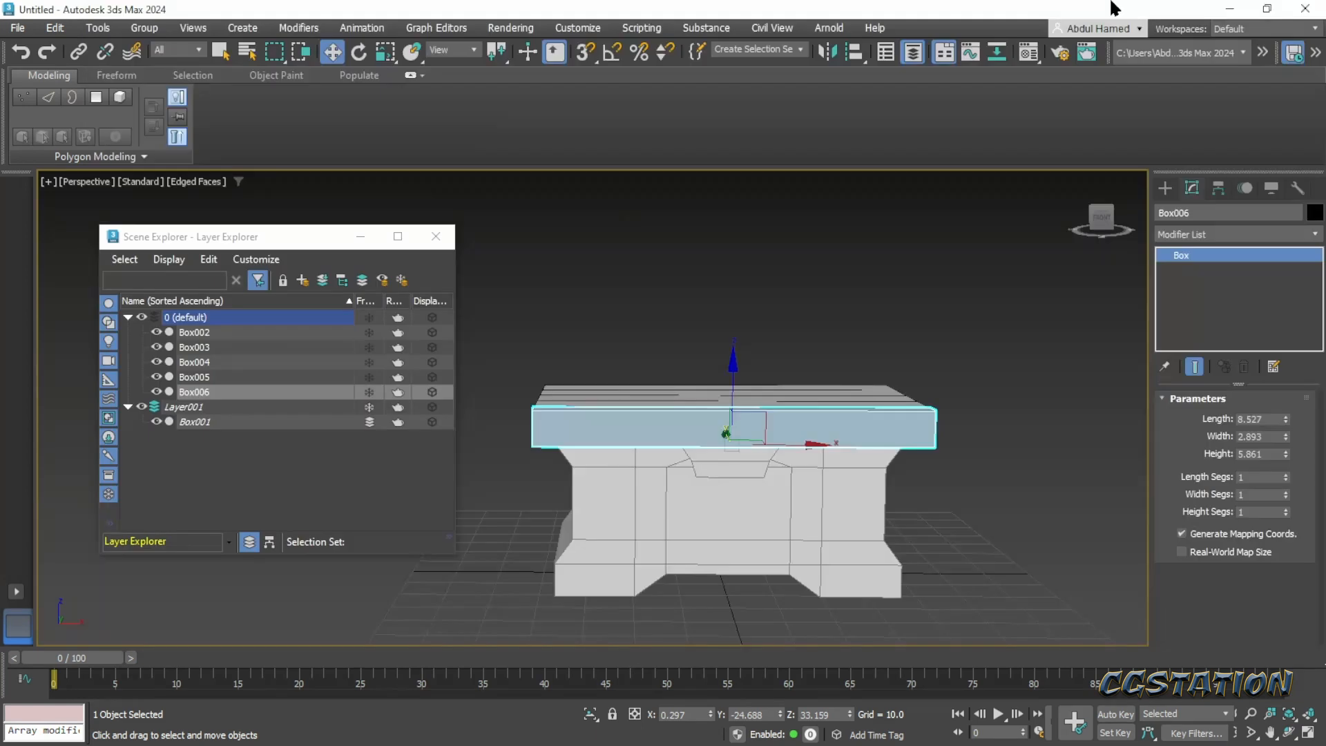
middle_click_drag(769, 510, 704, 503, "alt")
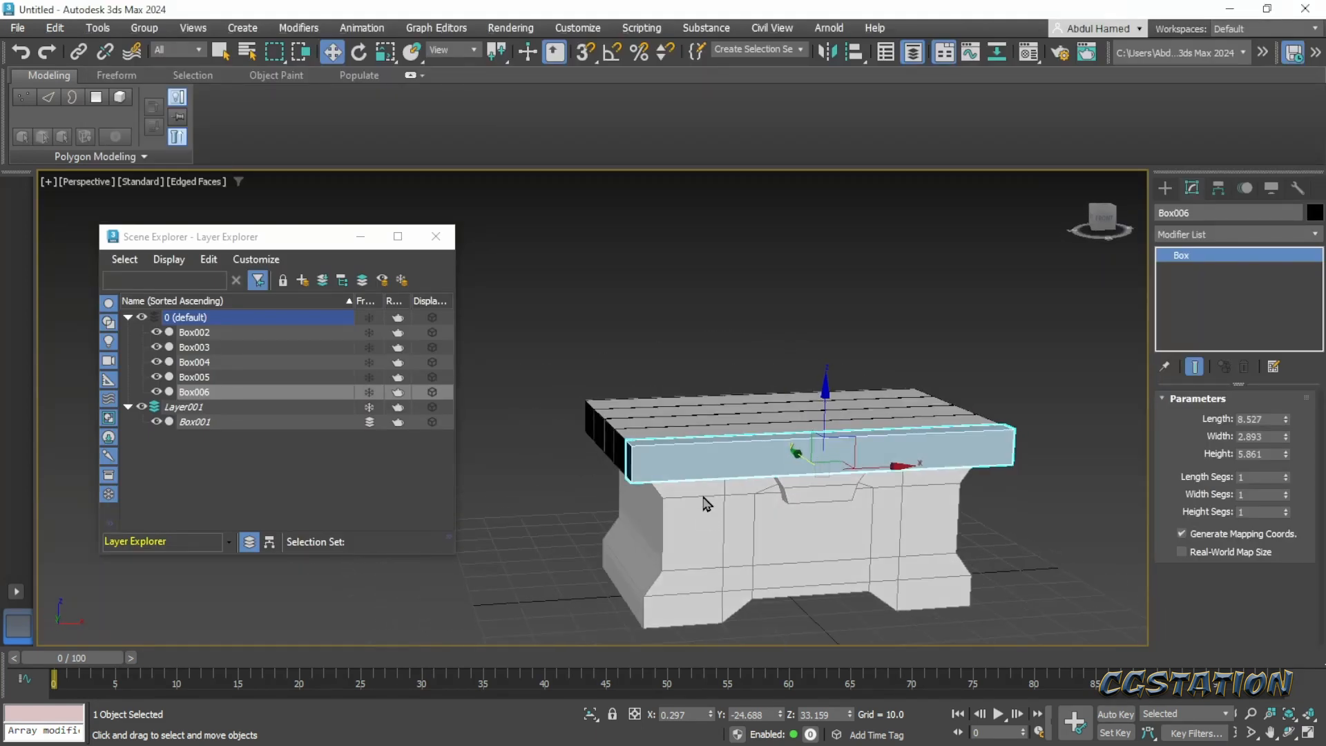
scroll(687, 436, "up", 5)
scroll(863, 483, "down", 4)
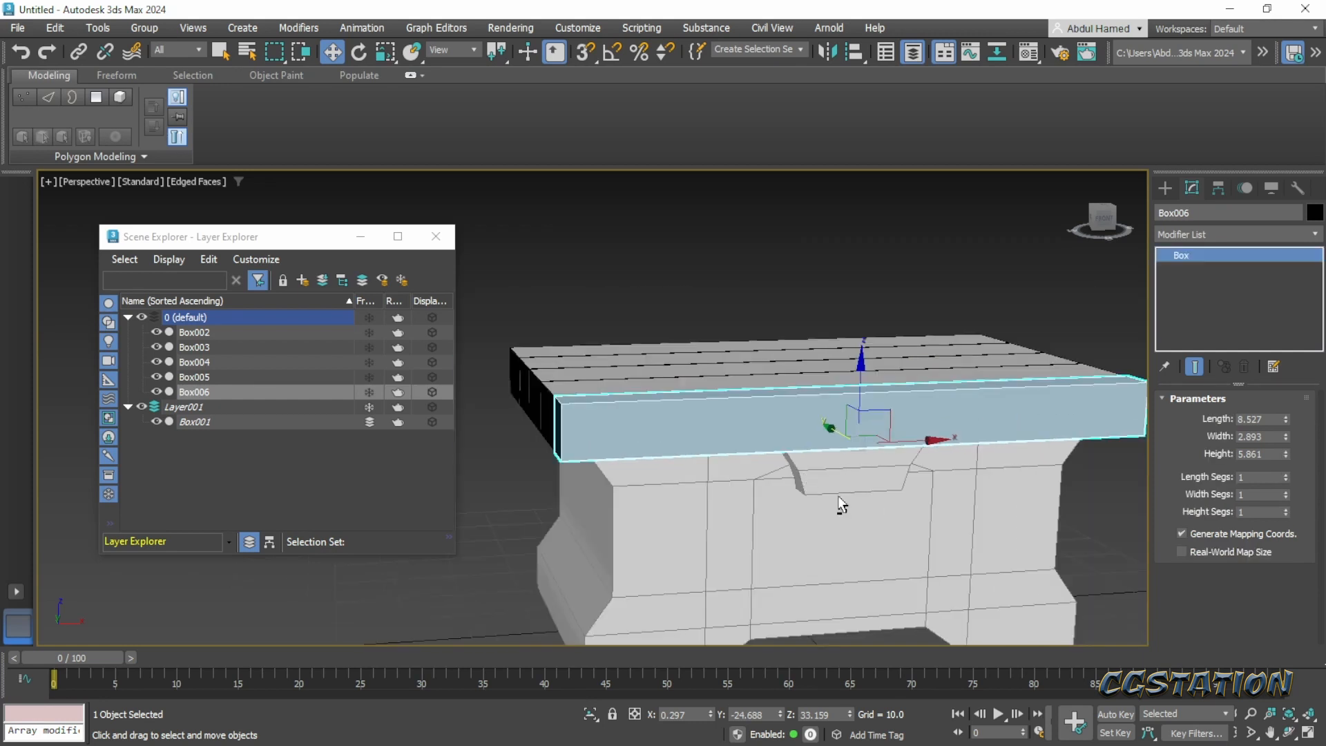
middle_click_drag(844, 509, 815, 488, "alt")
scroll(815, 489, "down", 3)
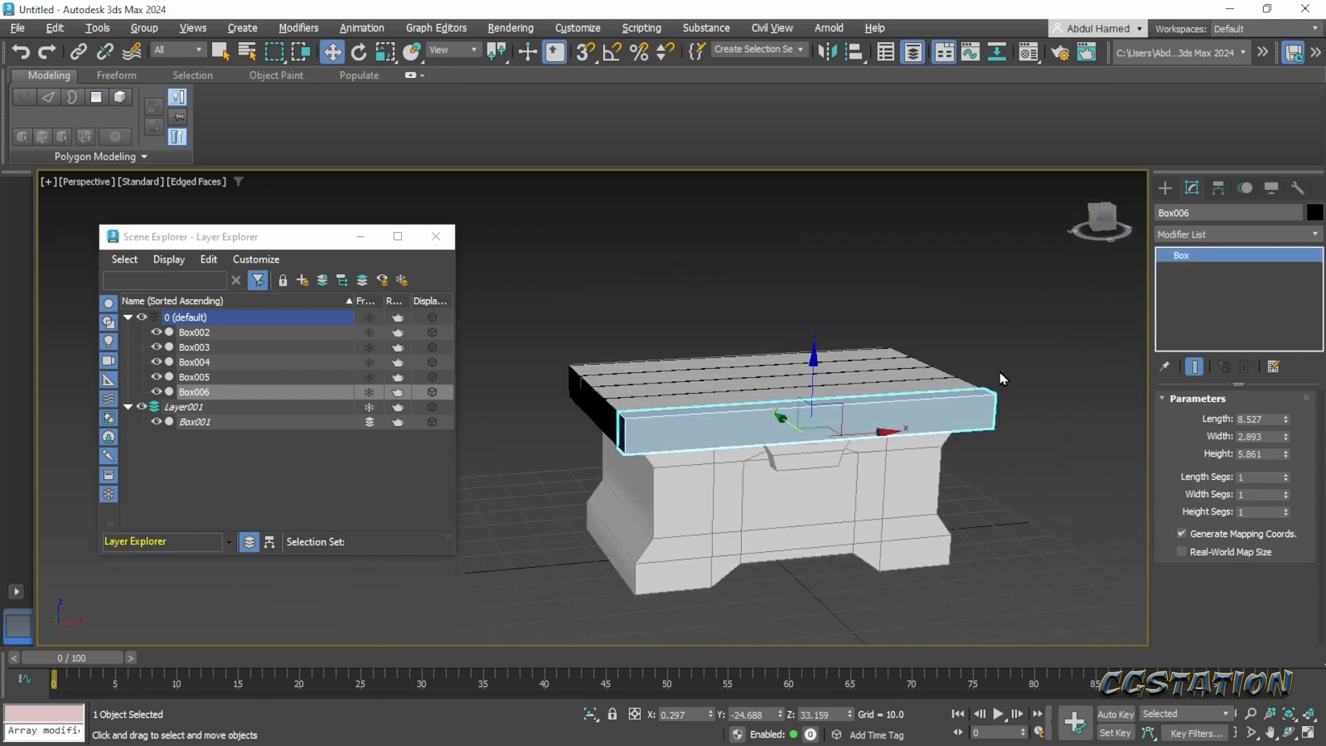
right_click(1189, 262)
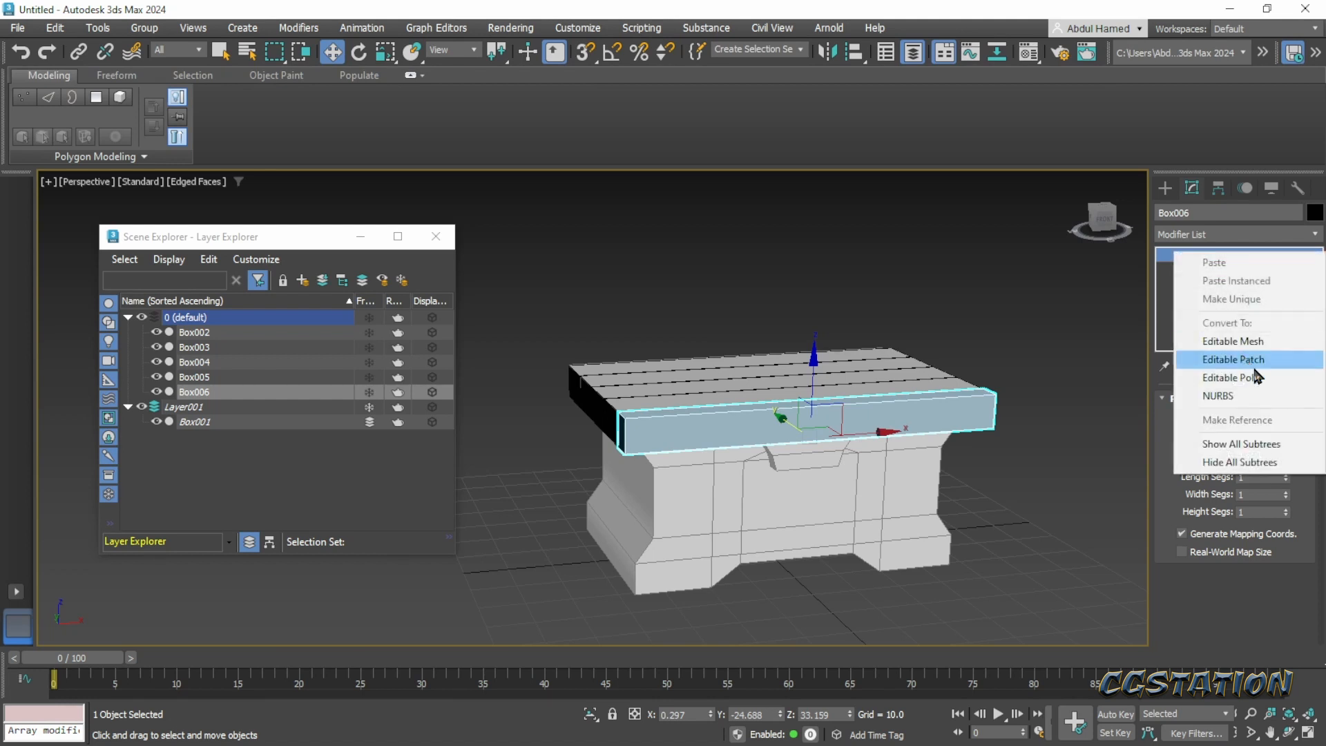
left_click(1162, 325)
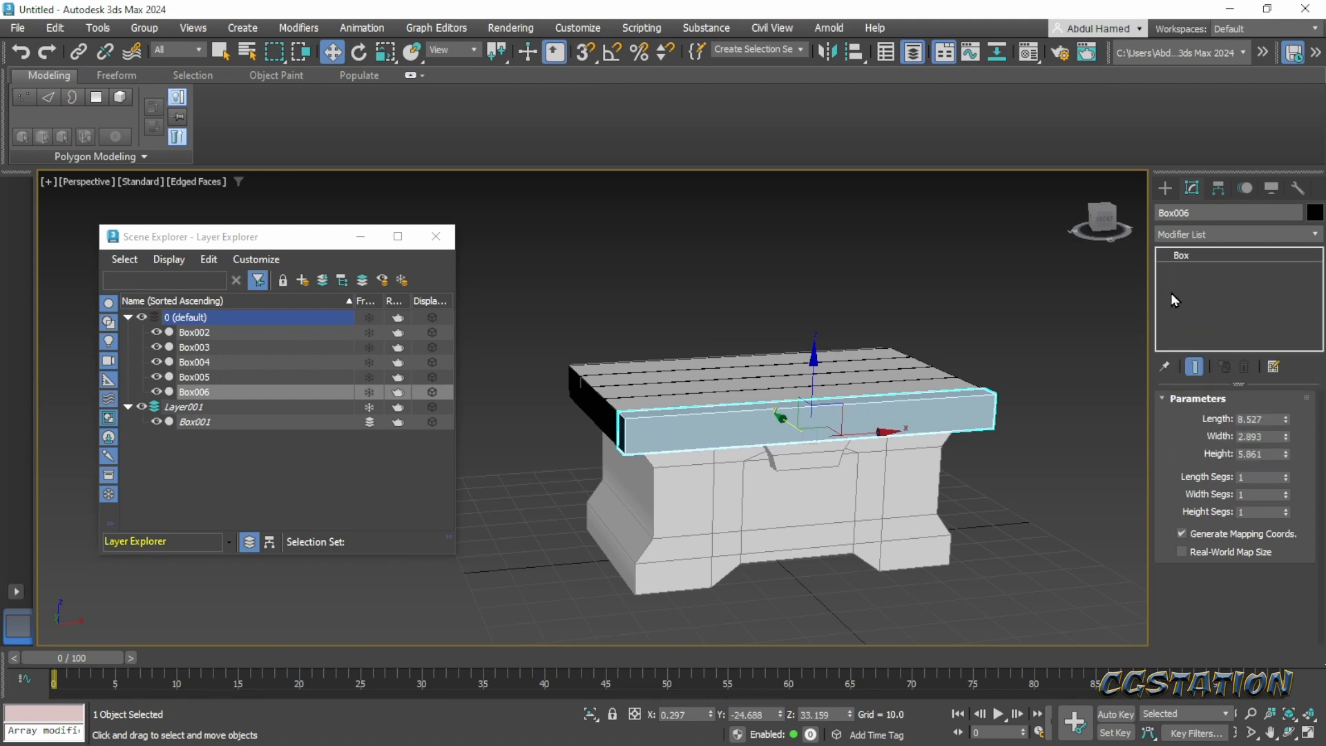
left_click(1191, 235)
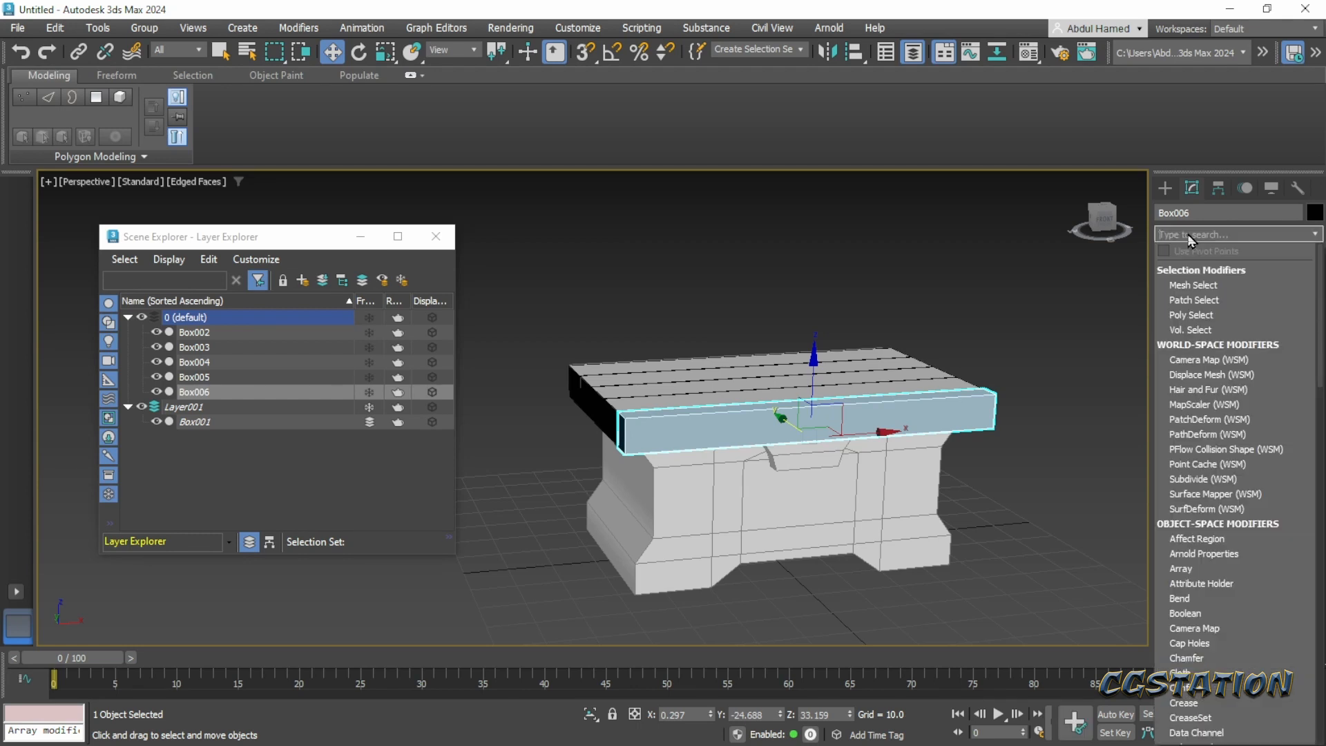
type("edi")
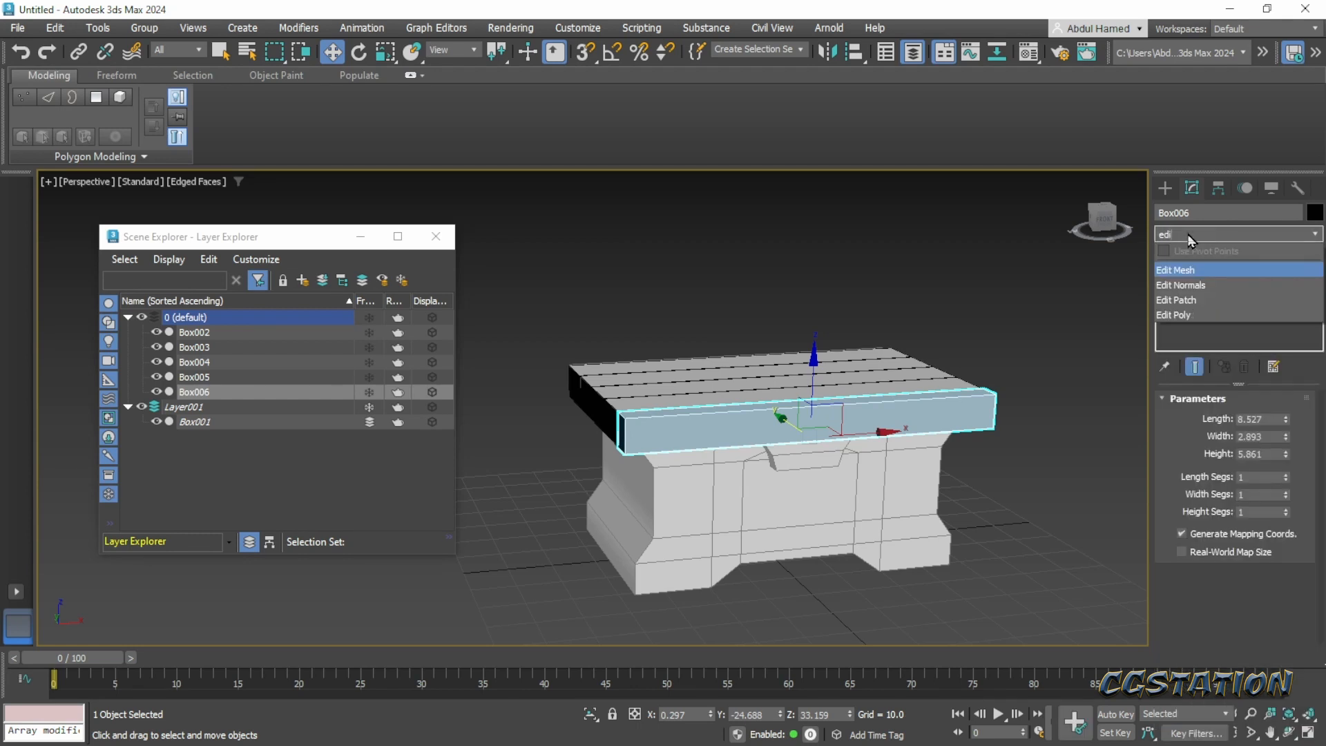
left_click(1228, 317)
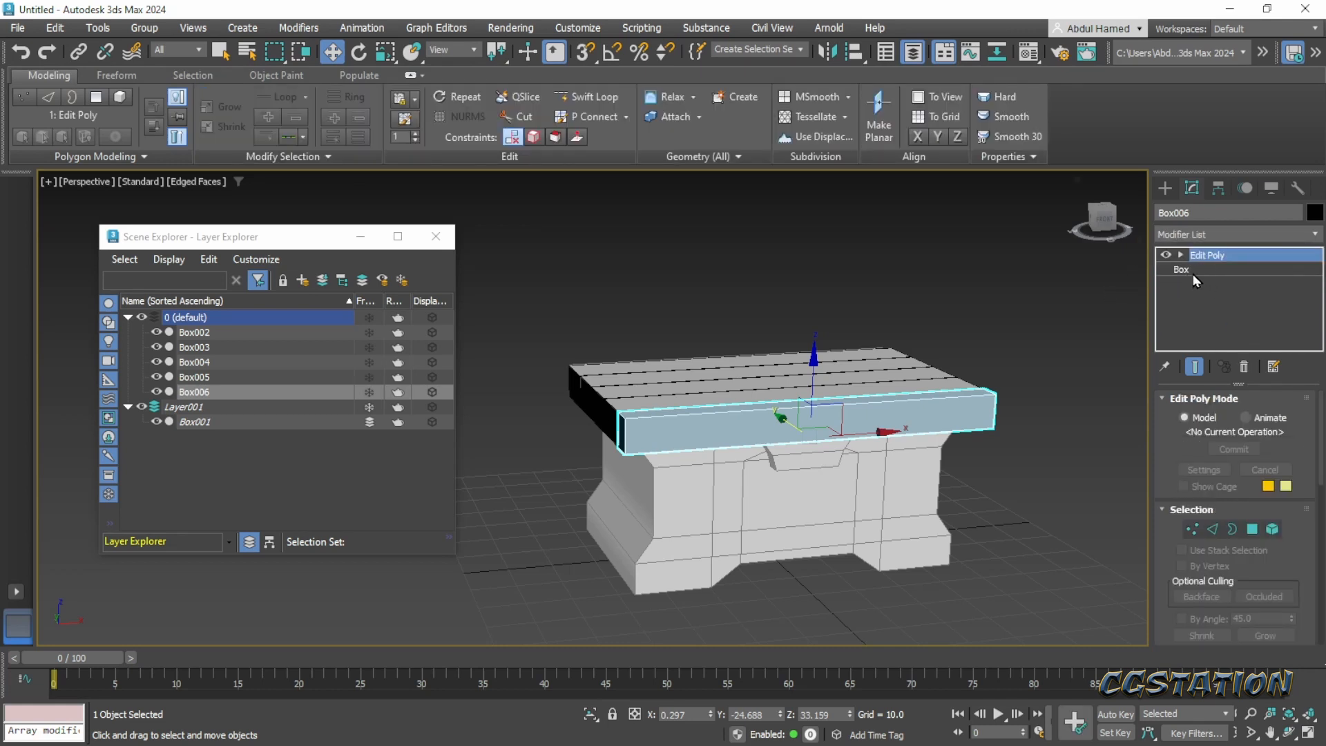
- Select the four long horizontal edges running along the front plank Box006
middle_click_drag(732, 494, 687, 470, "alt")
middle_click_drag(647, 408, 659, 392, "alt")
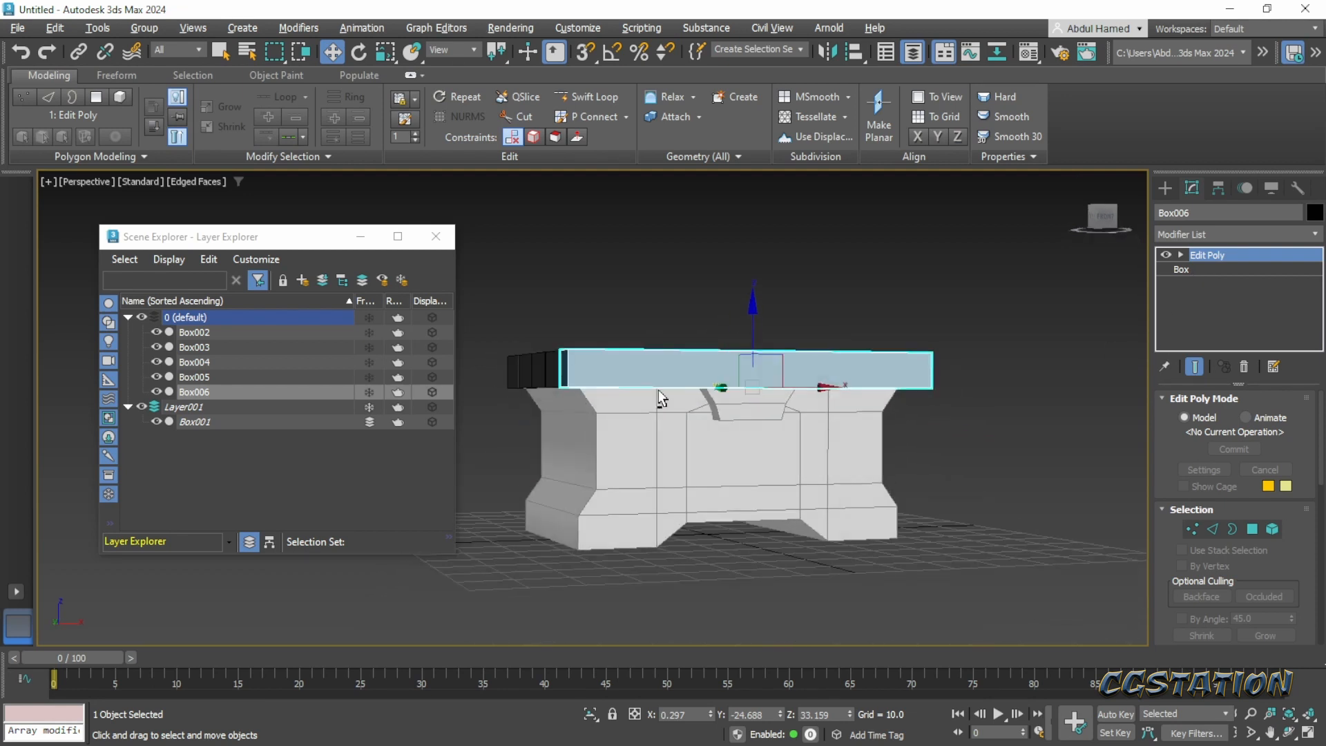
left_click(1183, 256)
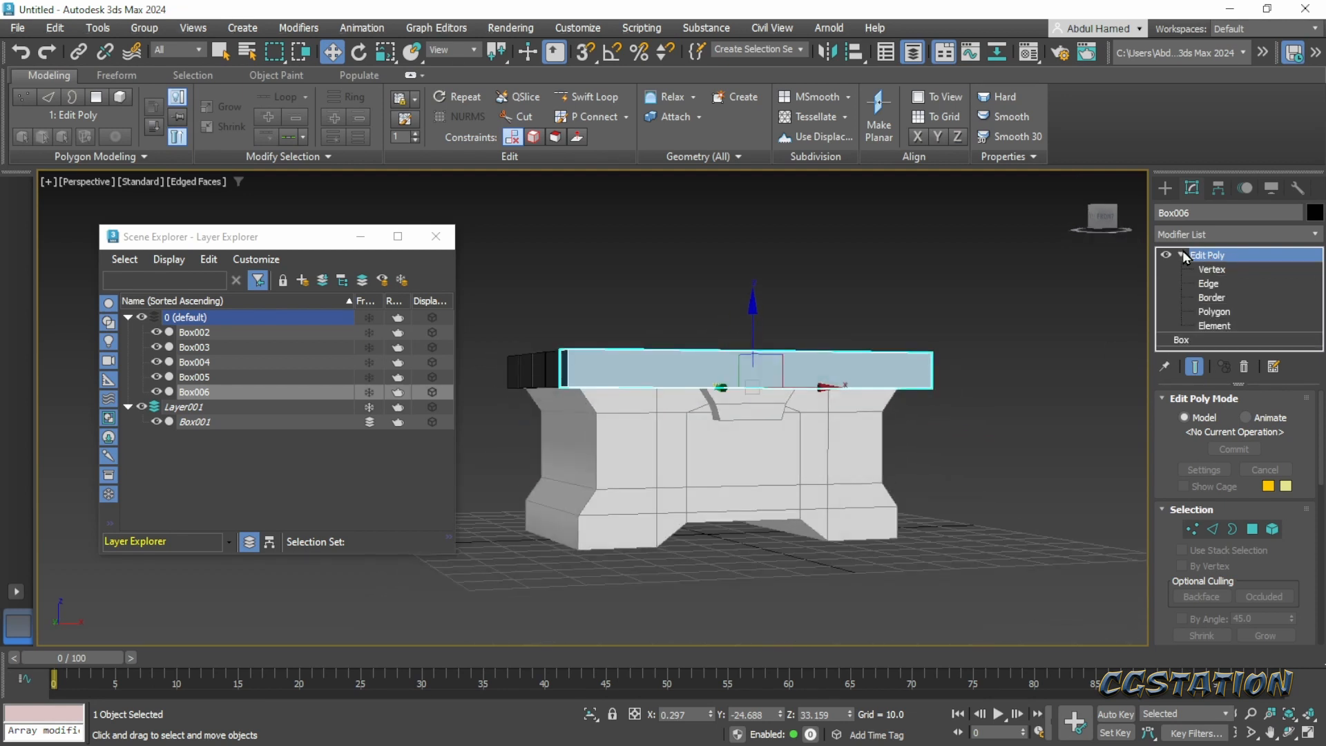
left_click(1220, 283)
left_click_drag(700, 313, 773, 443)
middle_click_drag(780, 441, 769, 515, "alt")
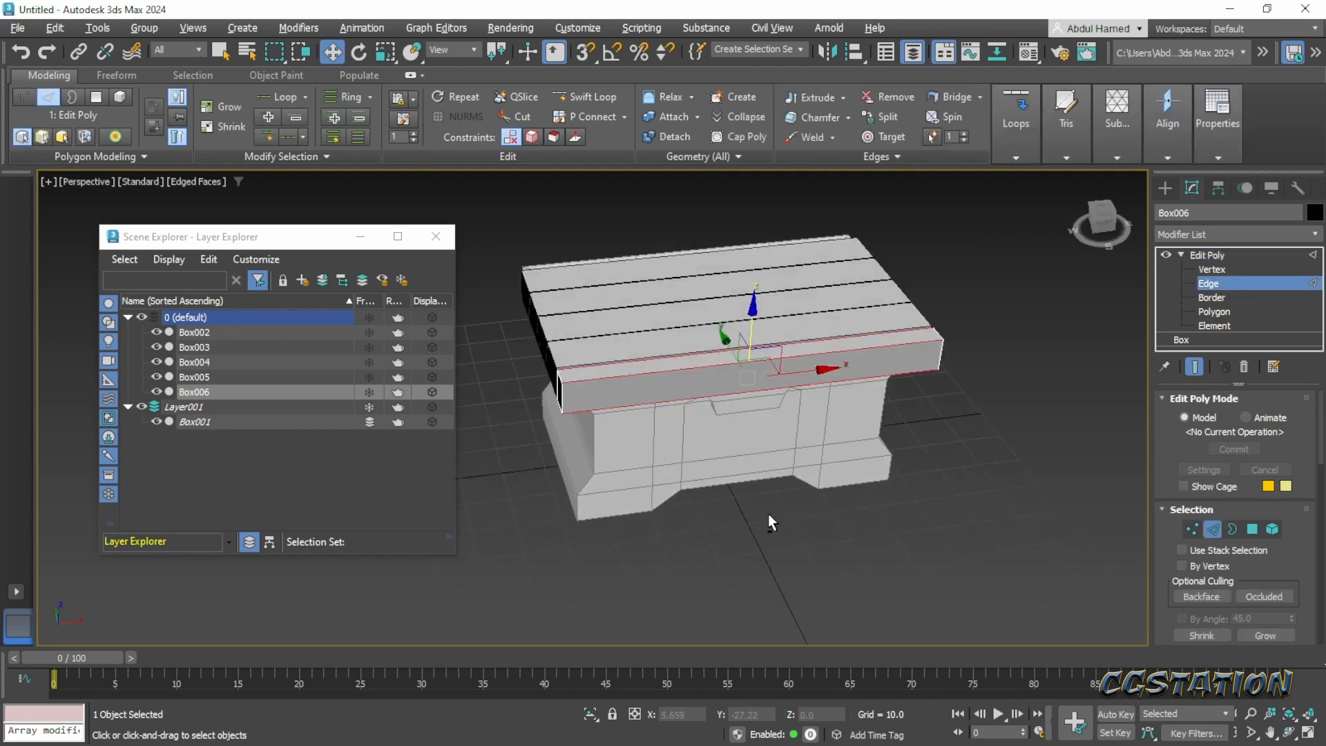
scroll(663, 414, "up", 3)
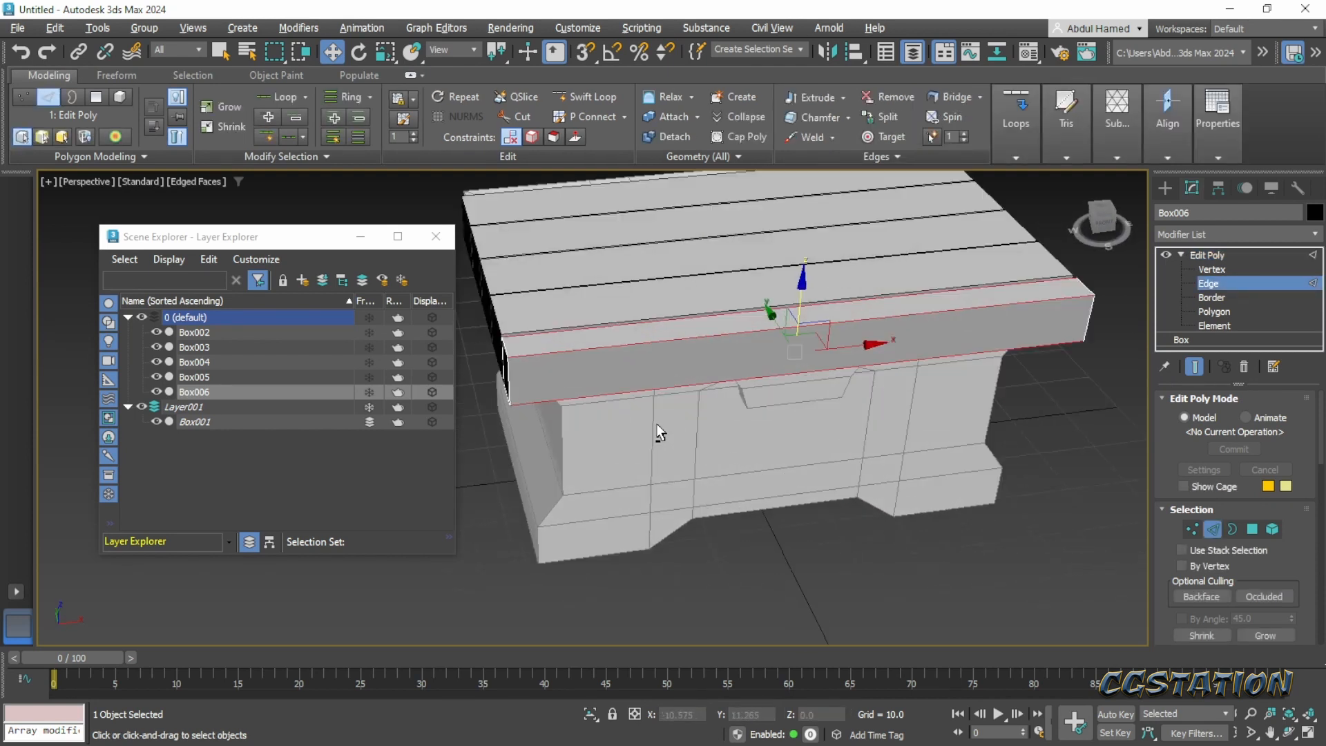
- Make the front plank see-through so the chest blockout behind it can be used as a guide
key("alt+x")
middle_click_drag(678, 422, 678, 415, "alt")
left_click(696, 464)
left_click_drag(678, 285, 766, 471)
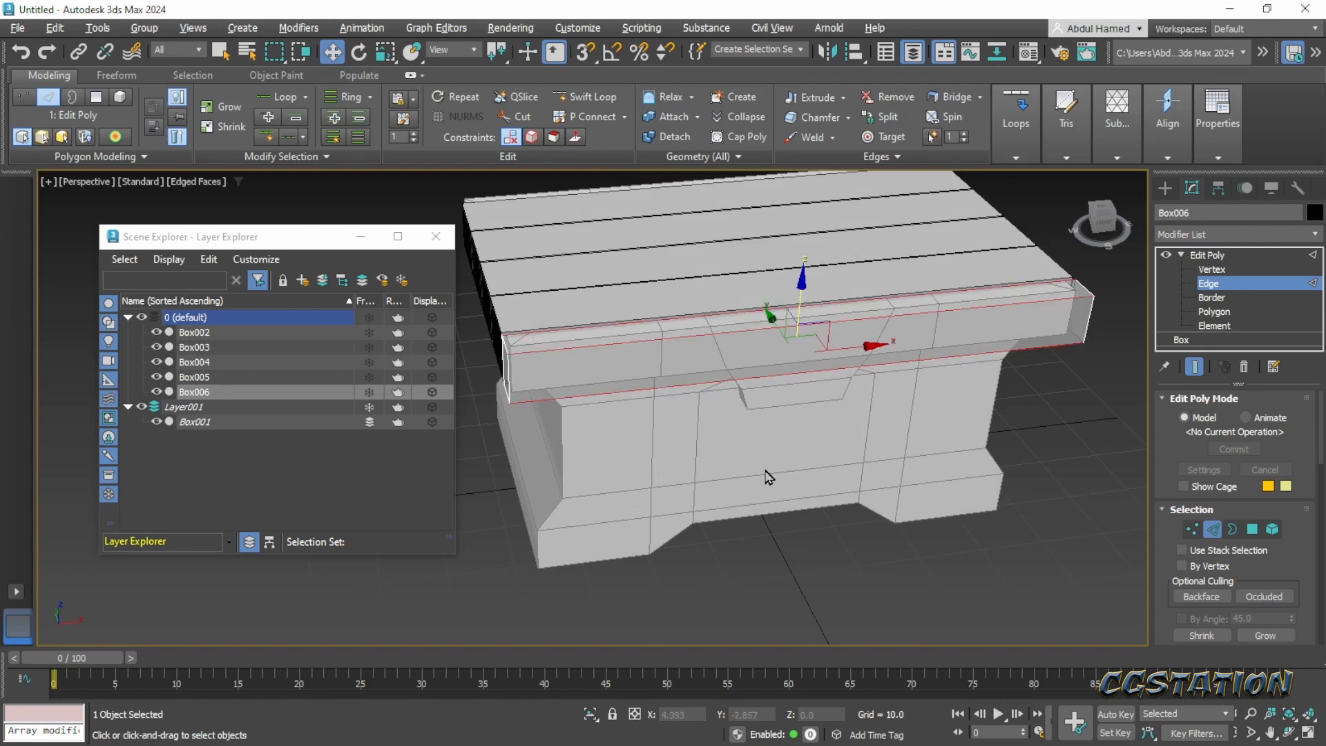
middle_click_drag(768, 476, 770, 449, "alt")
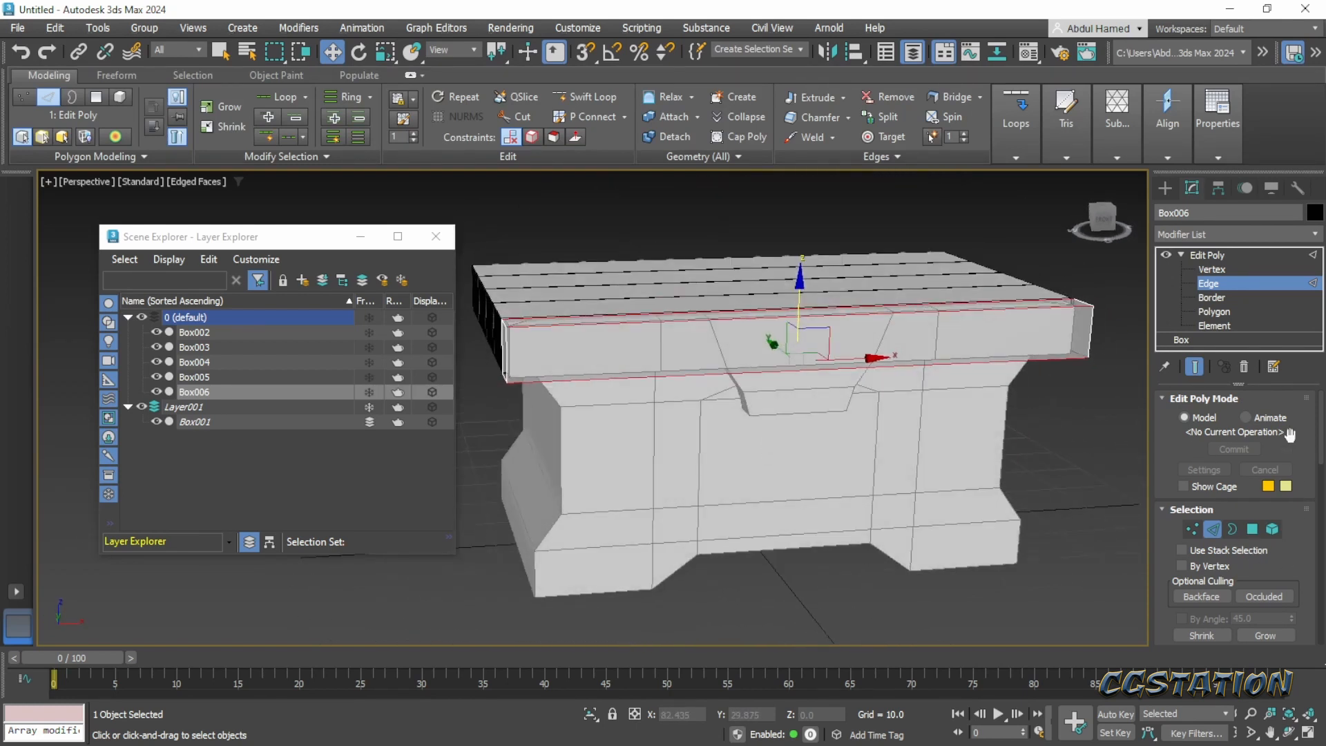
- Connect the plank's four long edges with 2 segments and a pinch of 67, leaving short sections at both ends
scroll(1278, 539, "down", 3)
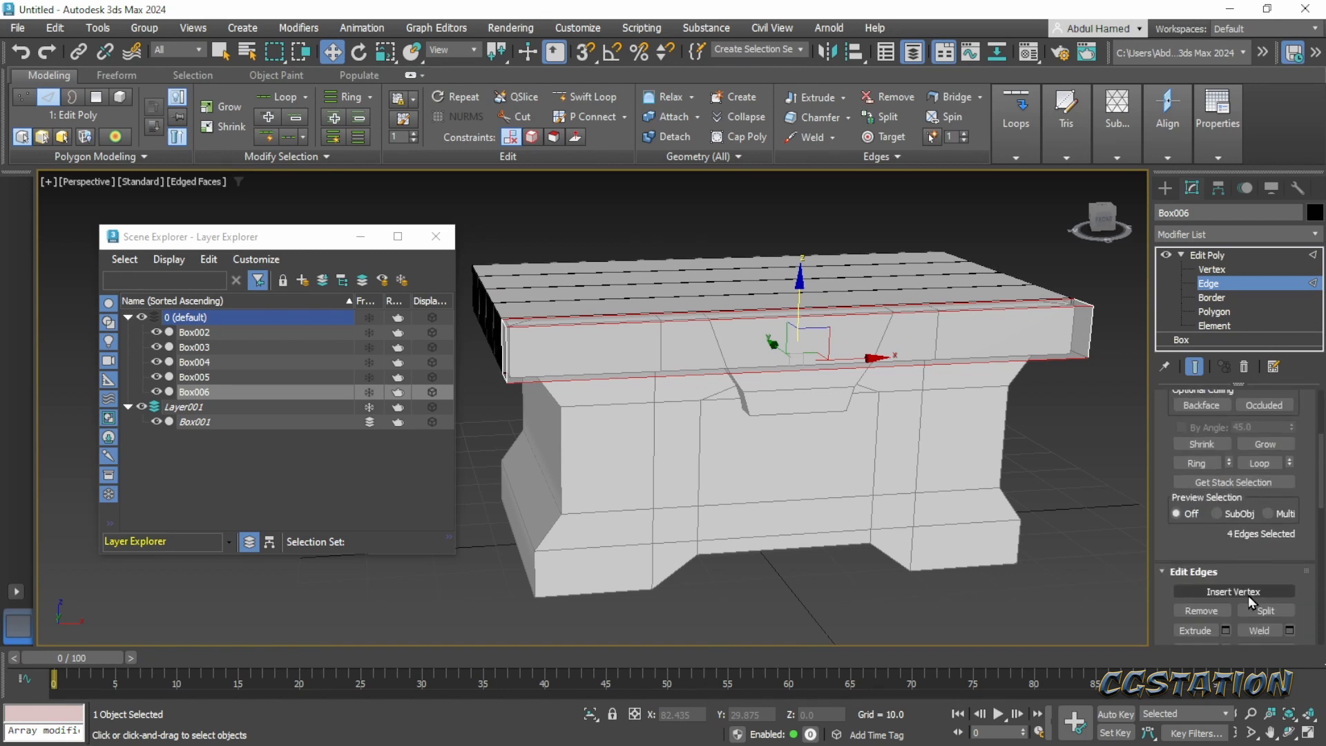
scroll(1225, 456, "down", 2)
scroll(1229, 454, "down", 2)
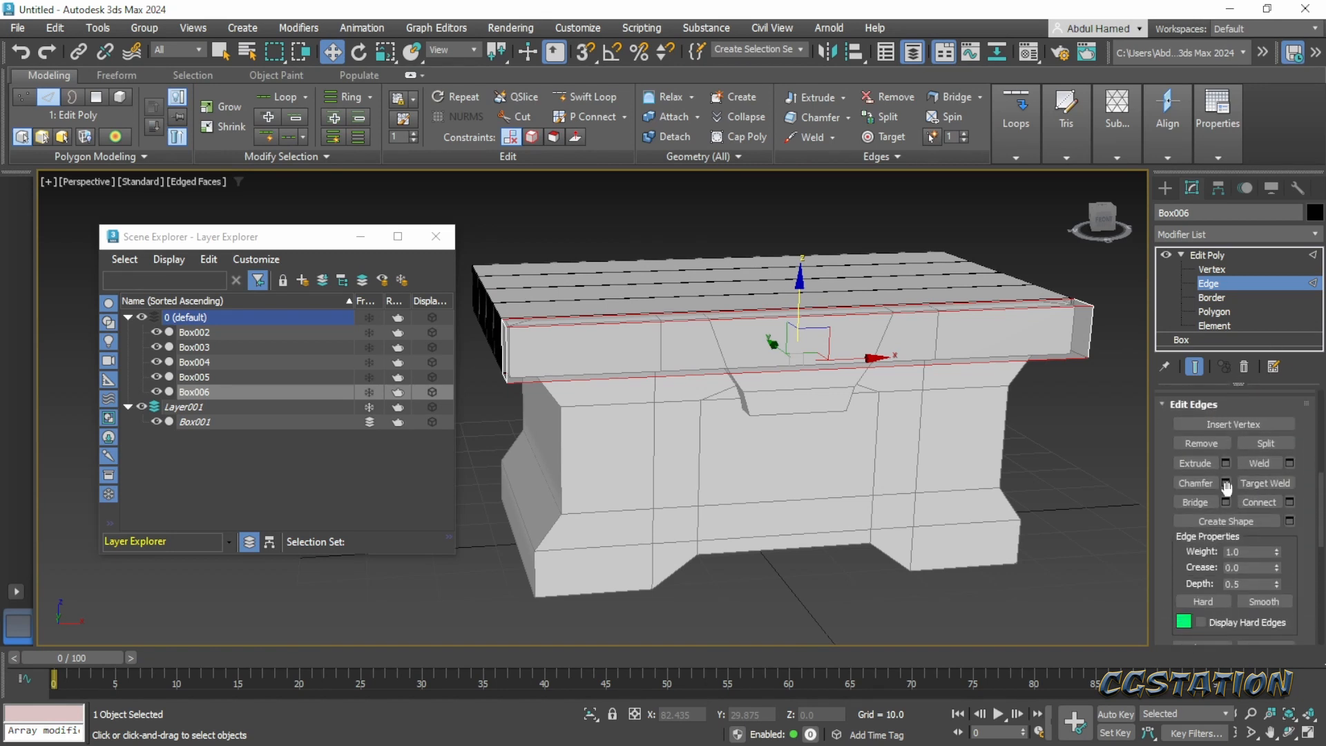
left_click(1286, 500)
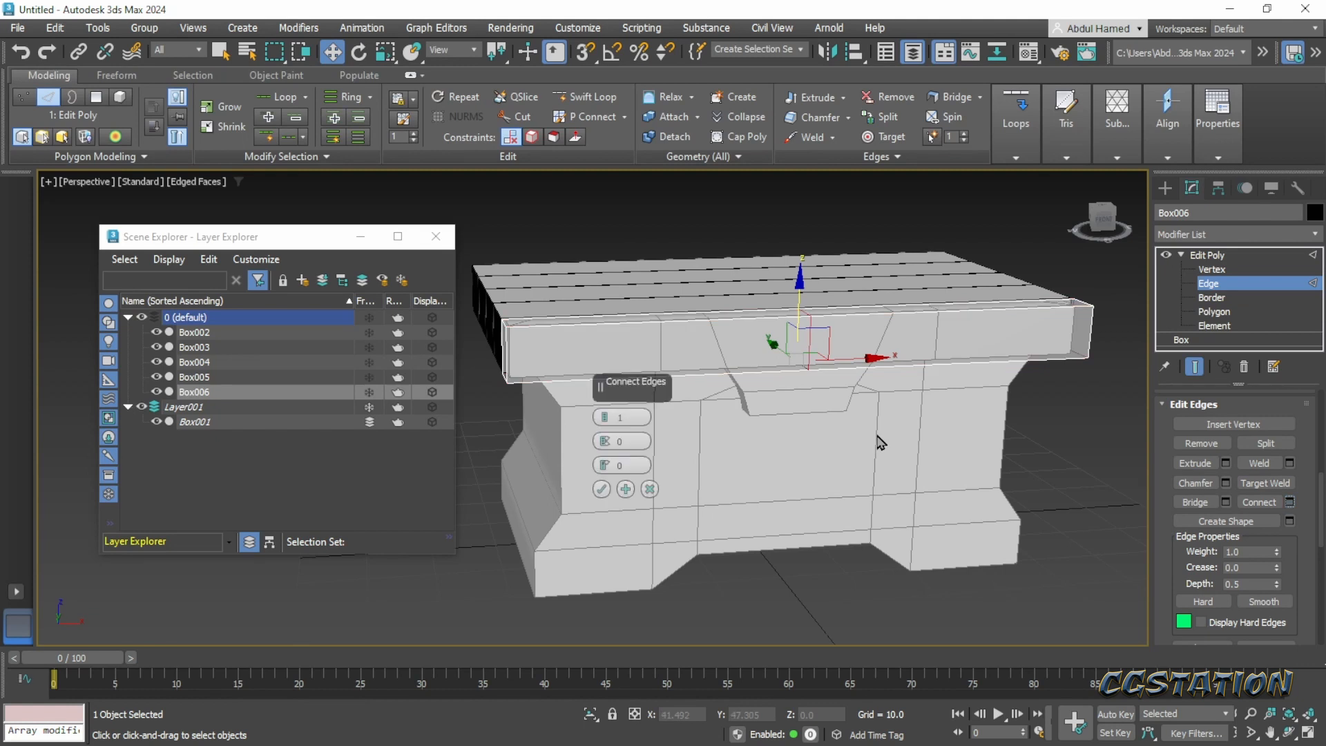
left_click(605, 415)
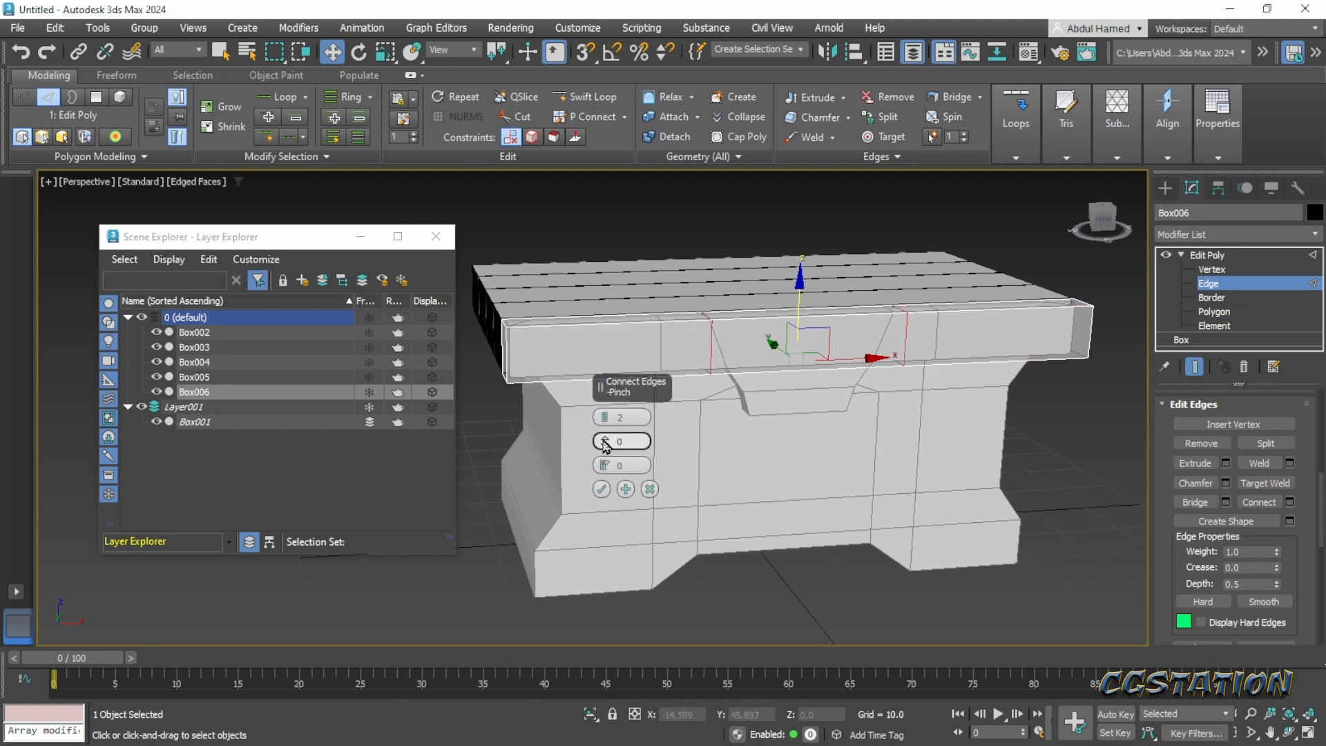
left_click_drag(605, 441, 601, 216)
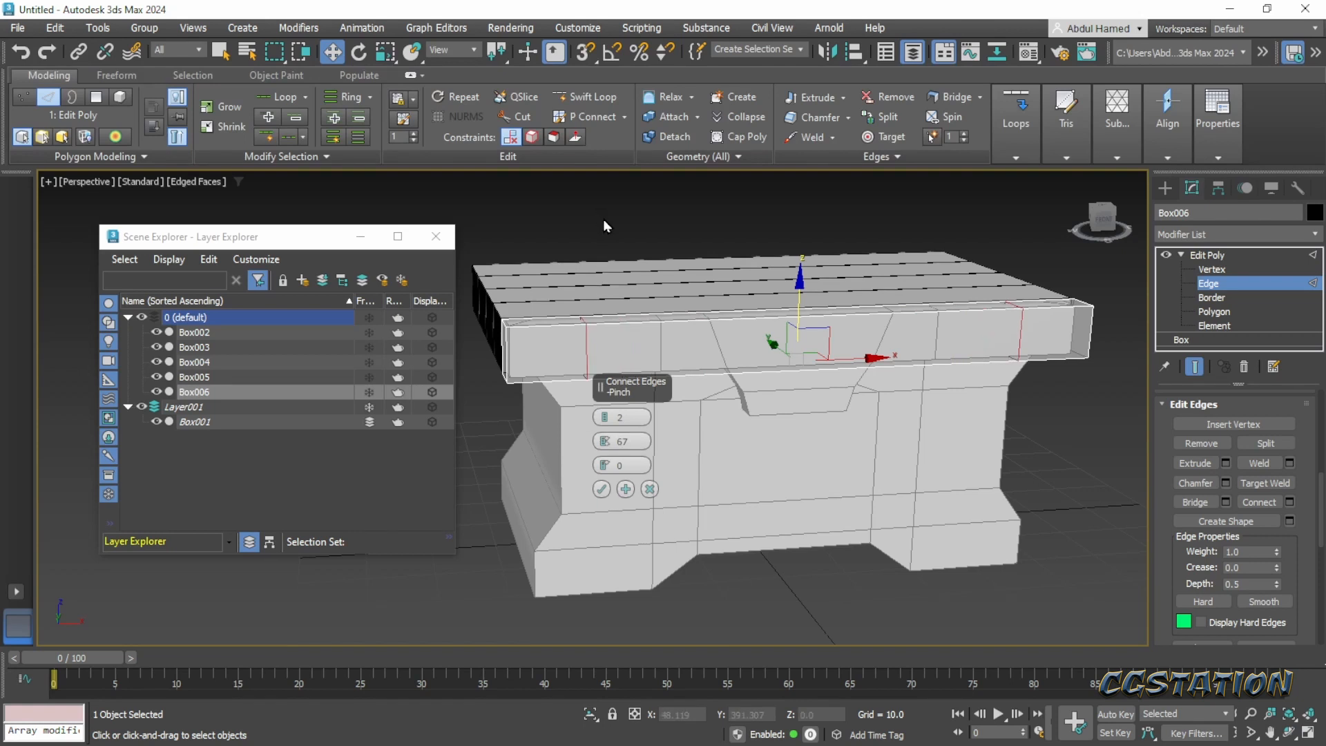
mouse_move(1325, 20)
left_mouse_down()
mouse_move(622, 21)
mouse_move(1325, 23)
left_mouse_up()
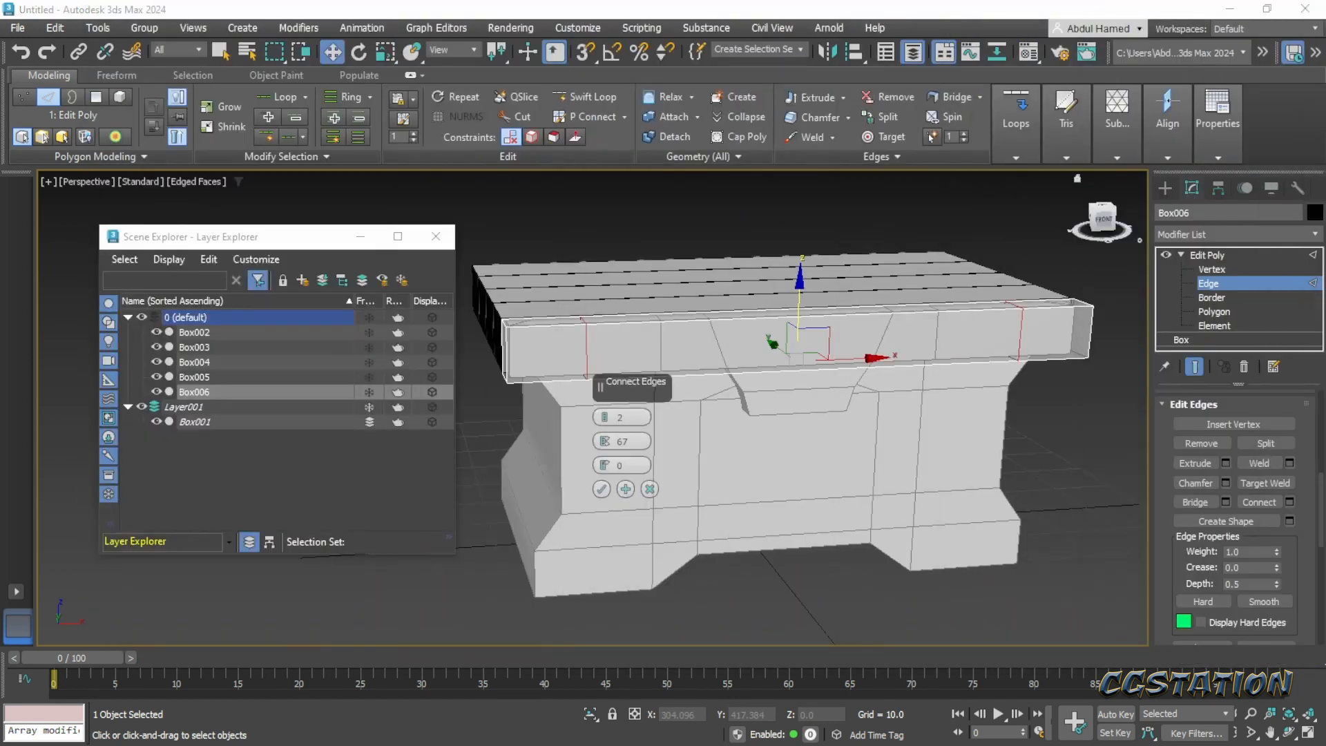
middle_click_drag(555, 457, 552, 450, "alt")
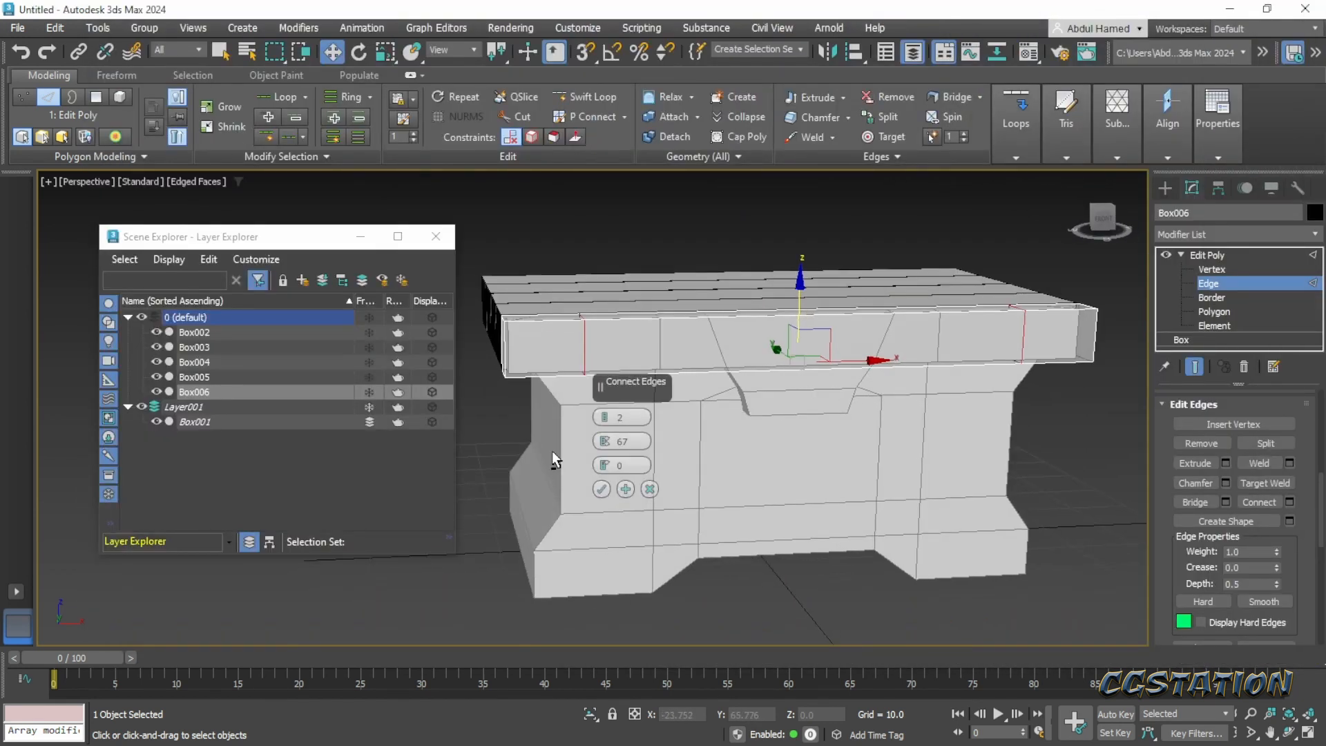
left_click(601, 490)
- Select the underside polygons at both ends of the plank and move them down about 2.46 units along Z
middle_click_drag(694, 482, 655, 471, "alt")
key("4")
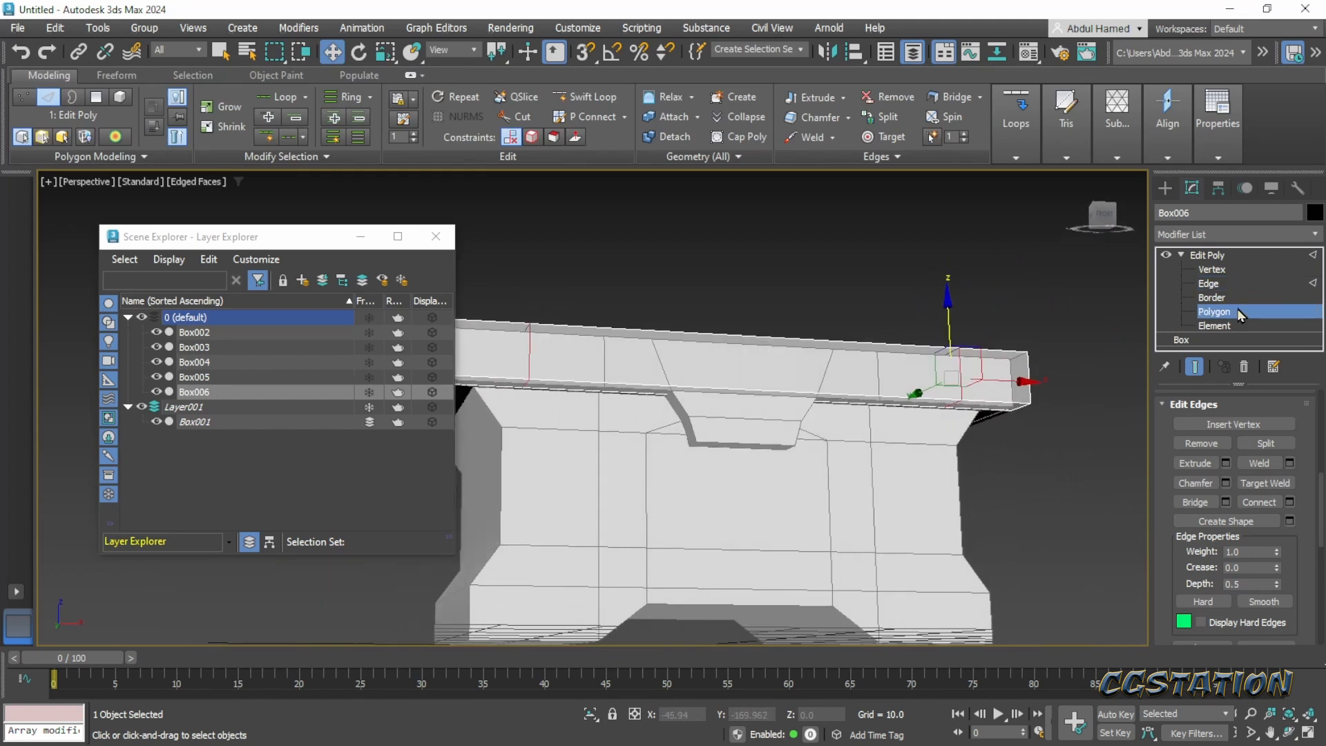
left_click(998, 406)
left_click(483, 395, "ctrl")
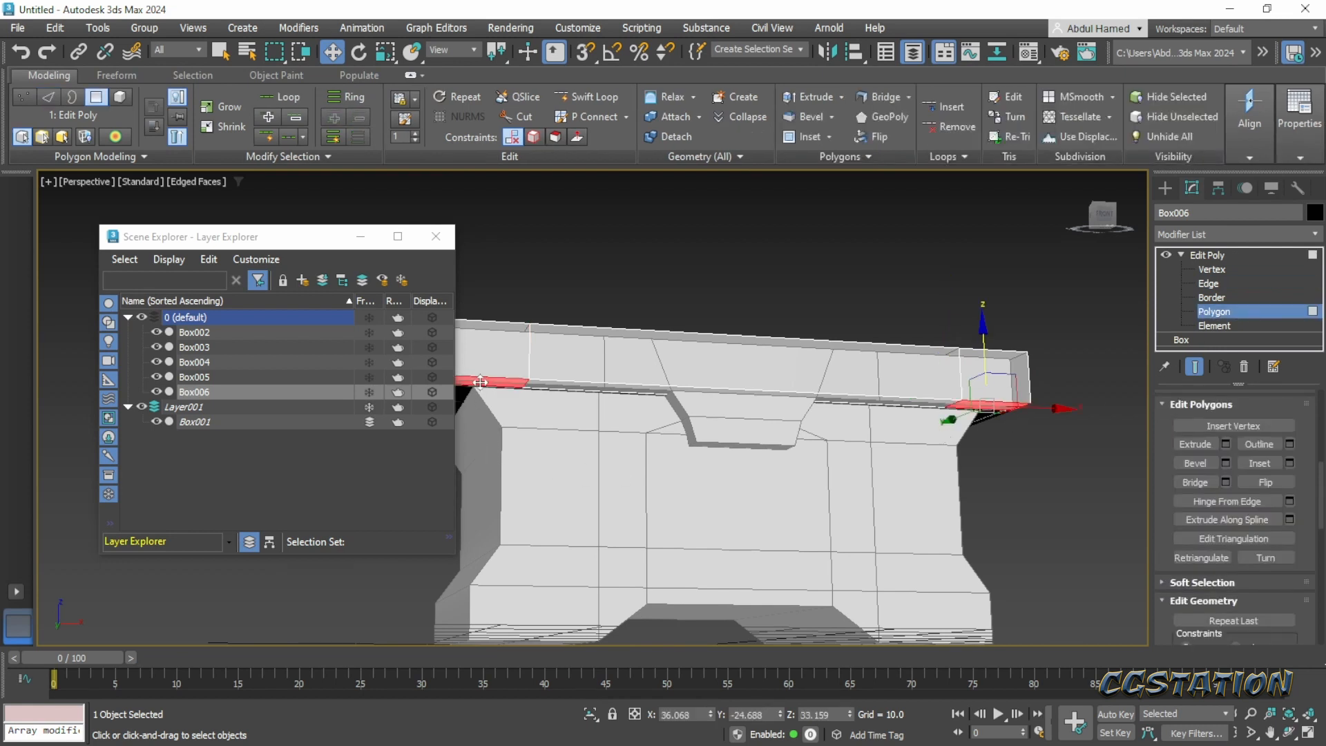
middle_click_drag(660, 481, 669, 485, "alt")
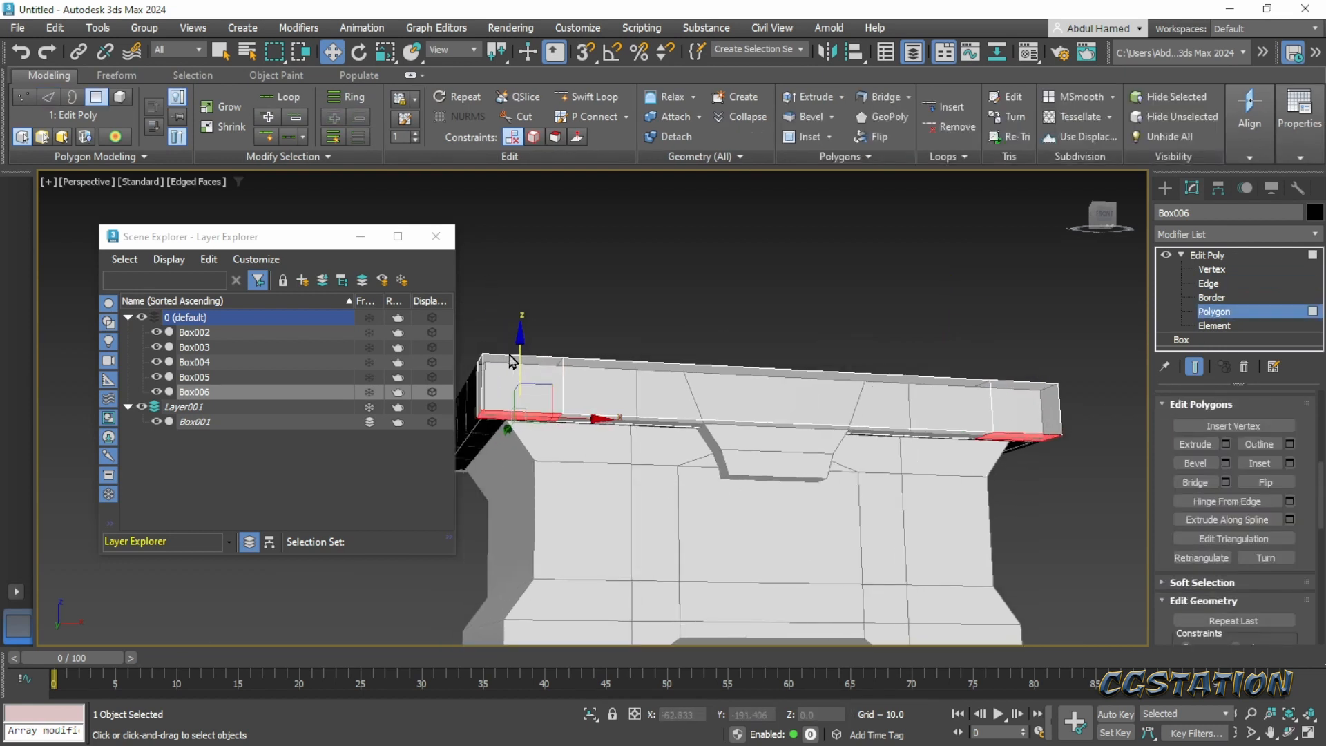
left_click_drag(516, 350, 523, 368)
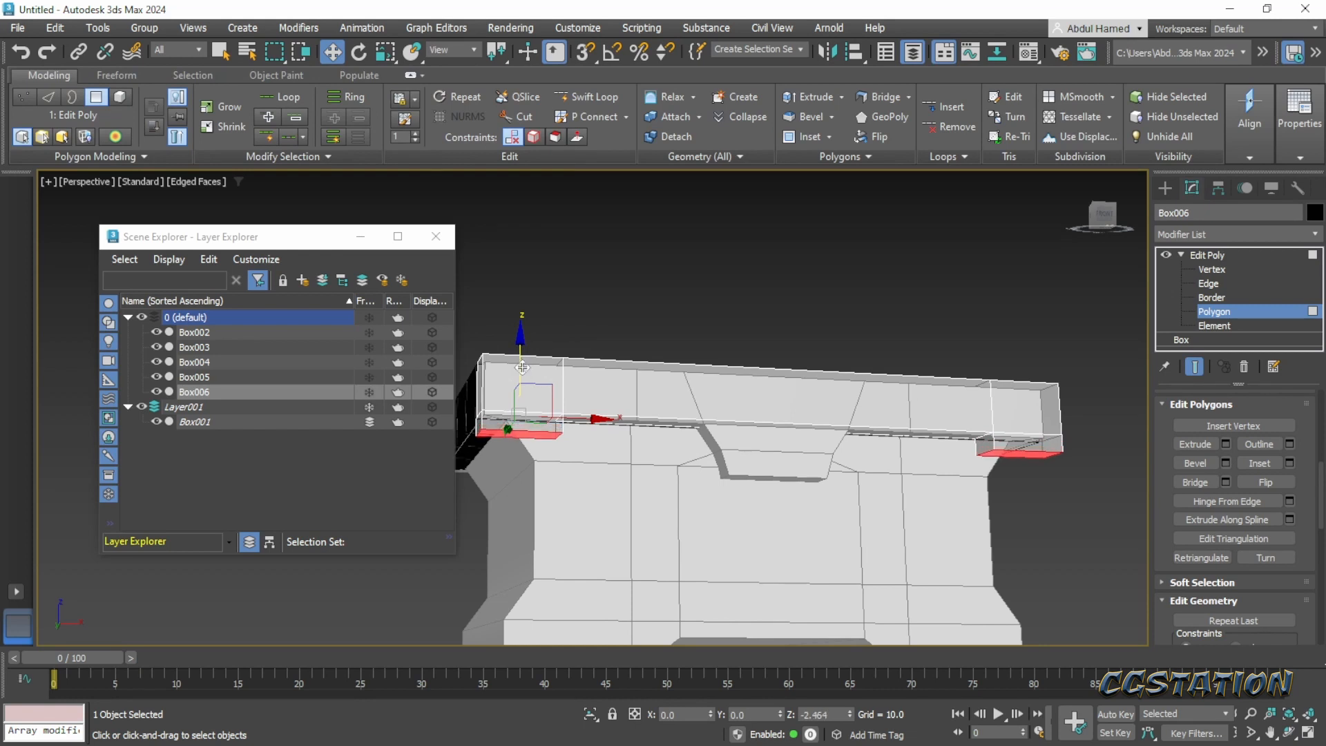
- Try scaling both lowered end faces inward along X about their shared selection center, and undo the scaling
middle_click_drag(748, 489, 737, 510, "alt")
middle_click_drag(637, 488, 658, 488)
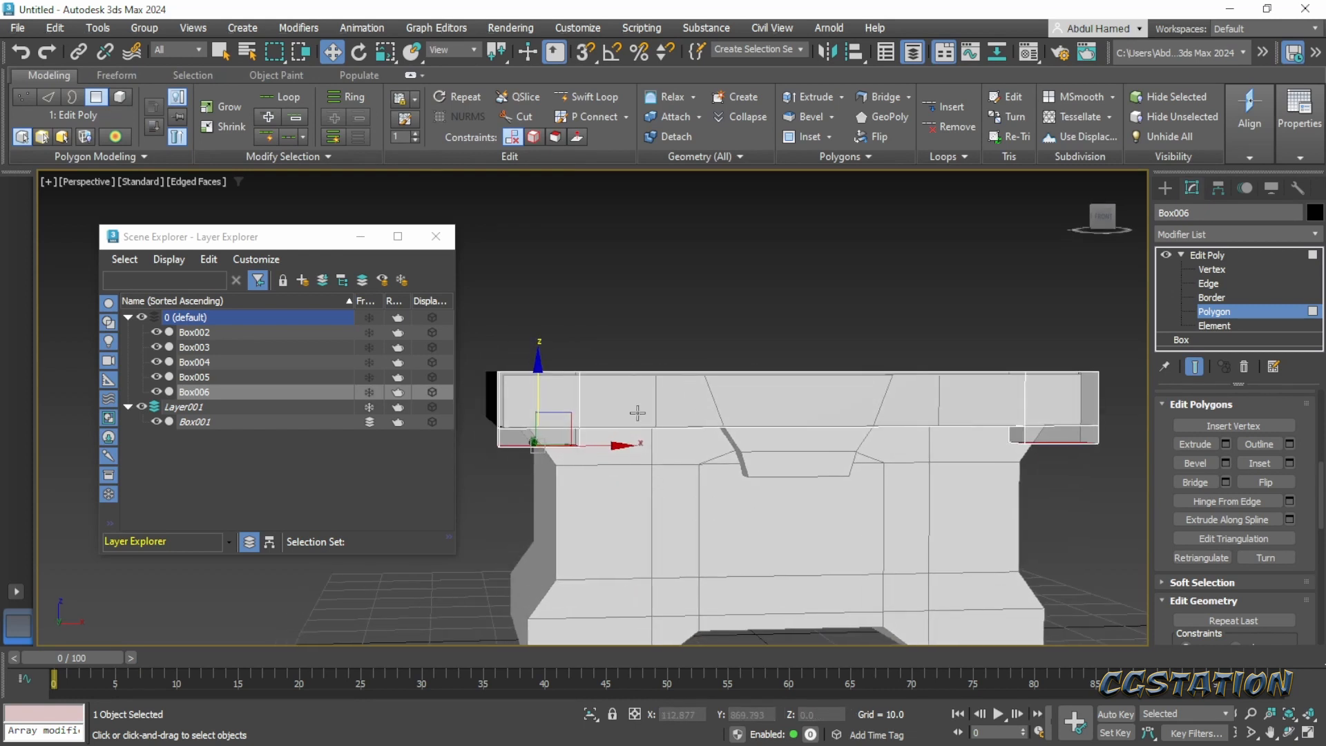
key("r")
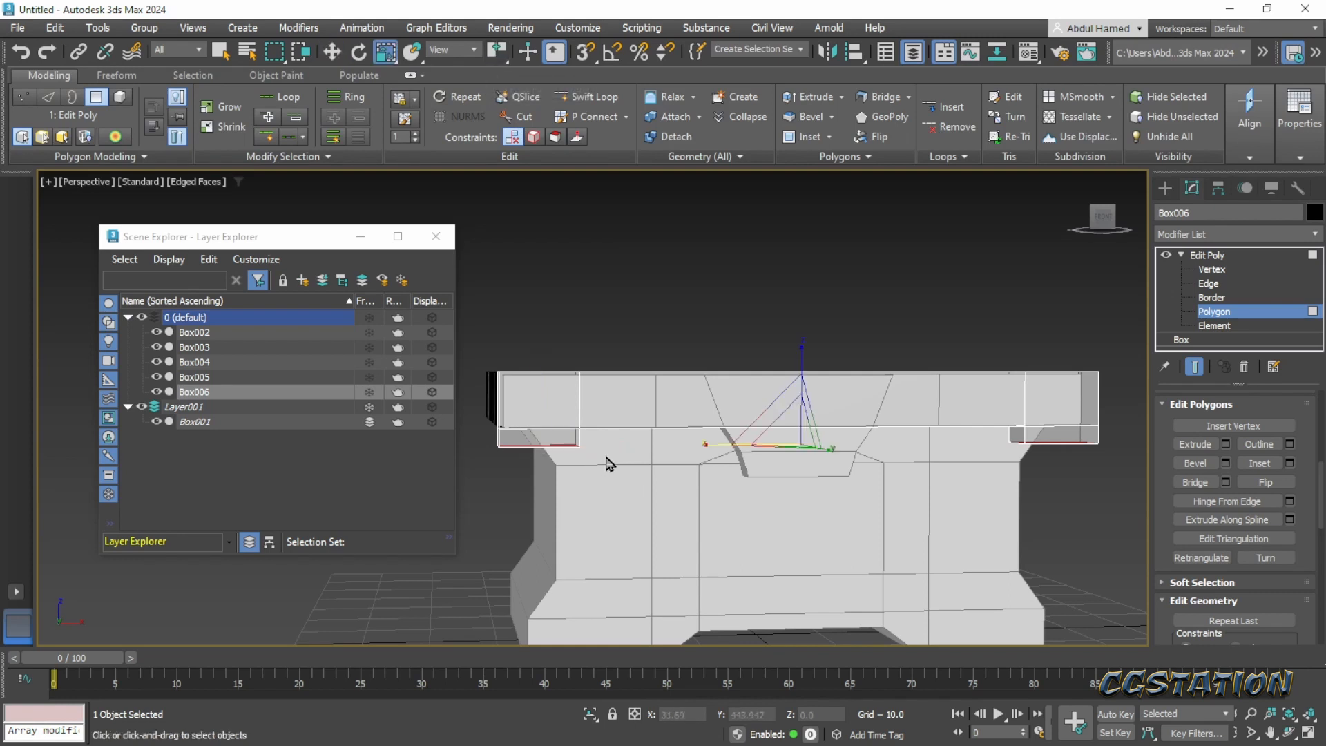
left_click_drag(709, 445, 717, 447)
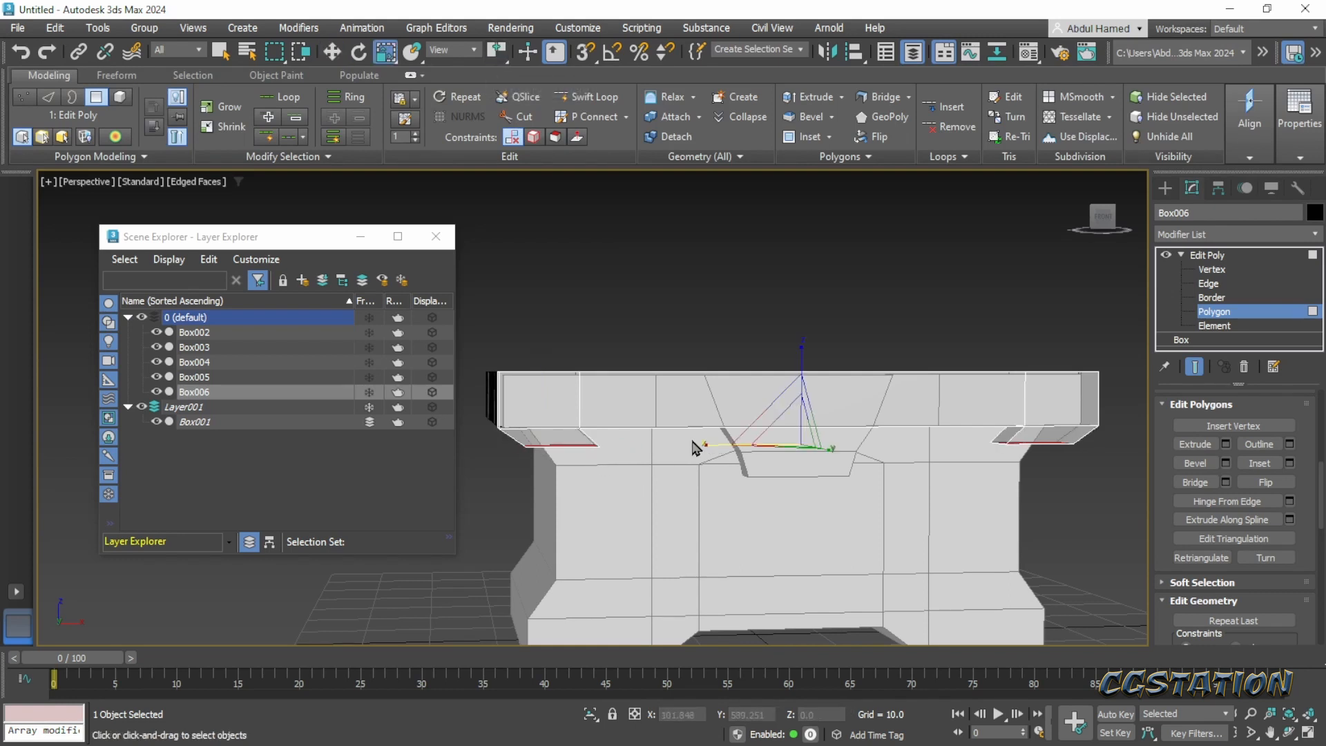
key("ctrl+z")
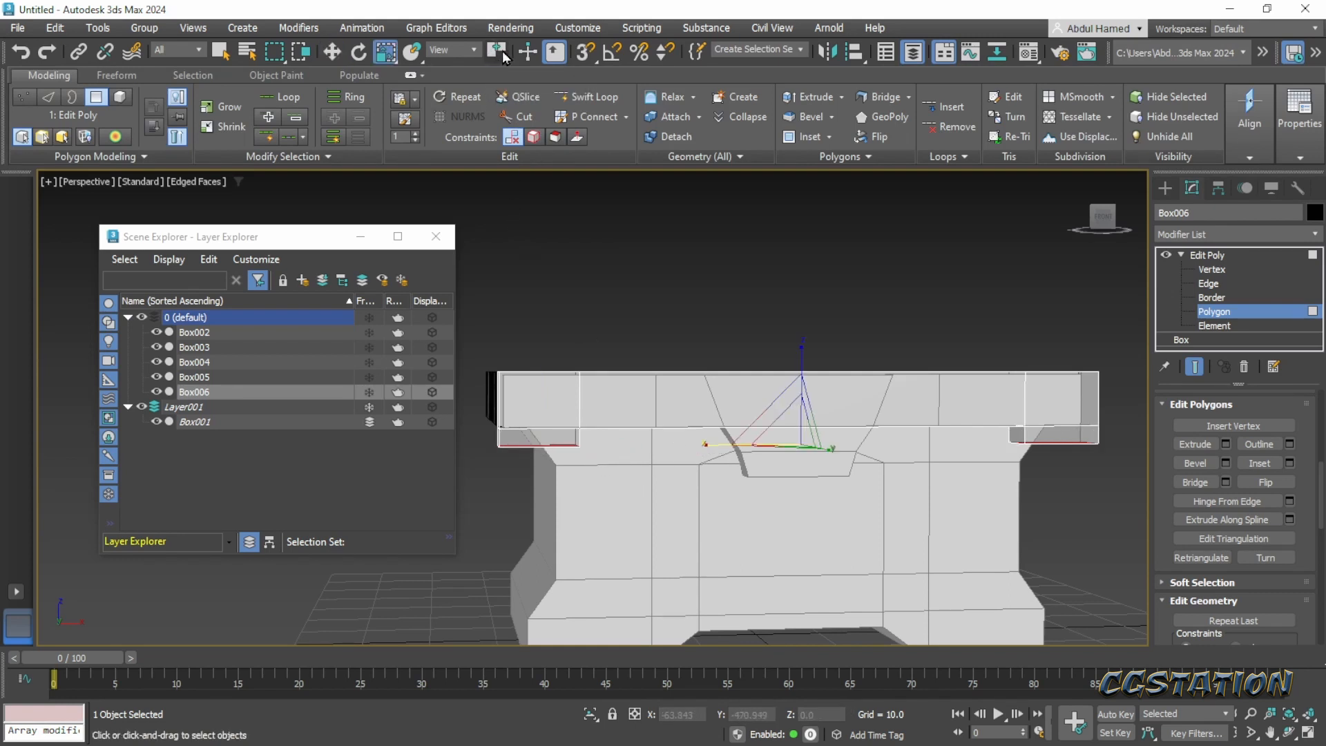
- Use individual pivot centers and scale both lowered end faces narrower along X to taper the plank's ends
left_click_drag(498, 52, 498, 80)
middle_click_drag(573, 464, 659, 489)
left_click_drag(556, 470, 569, 470)
middle_click_drag(663, 503, 570, 523)
- Use the selection center again and slightly scale the two tapered end faces together along X
key("w")
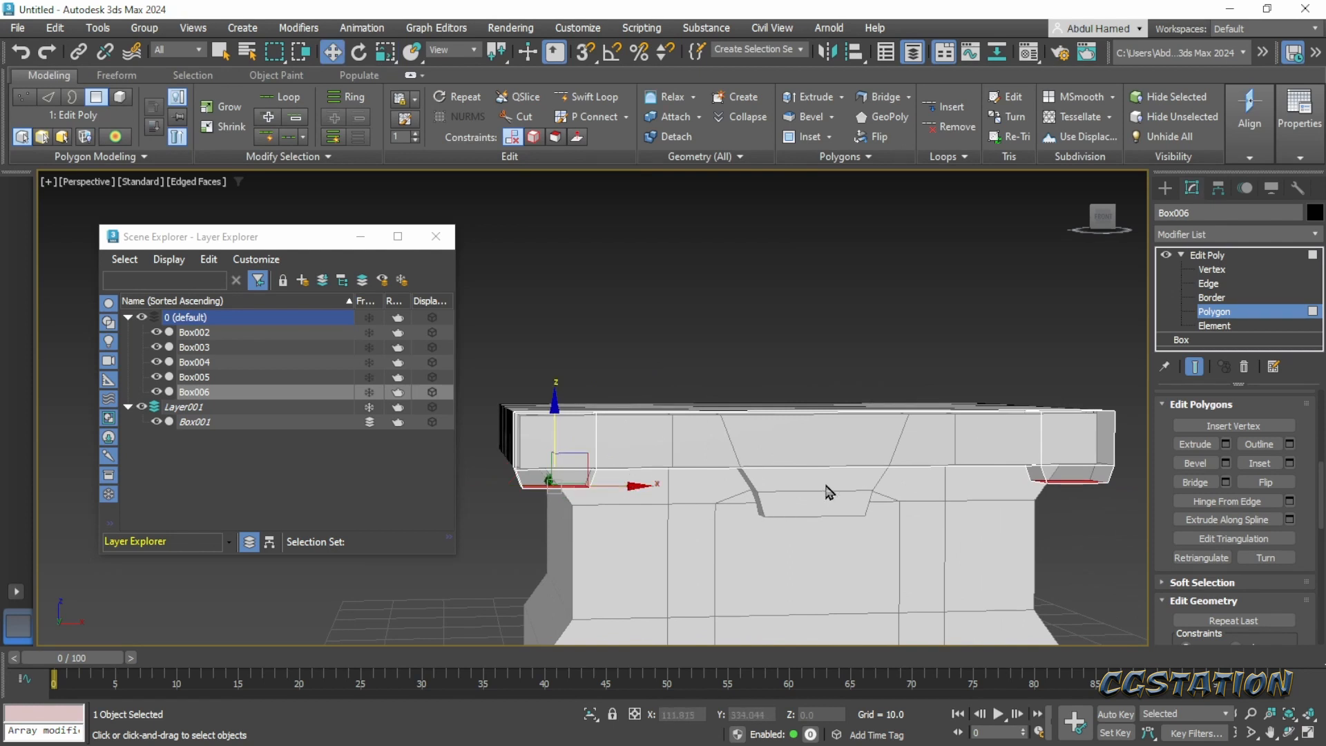
key("r")
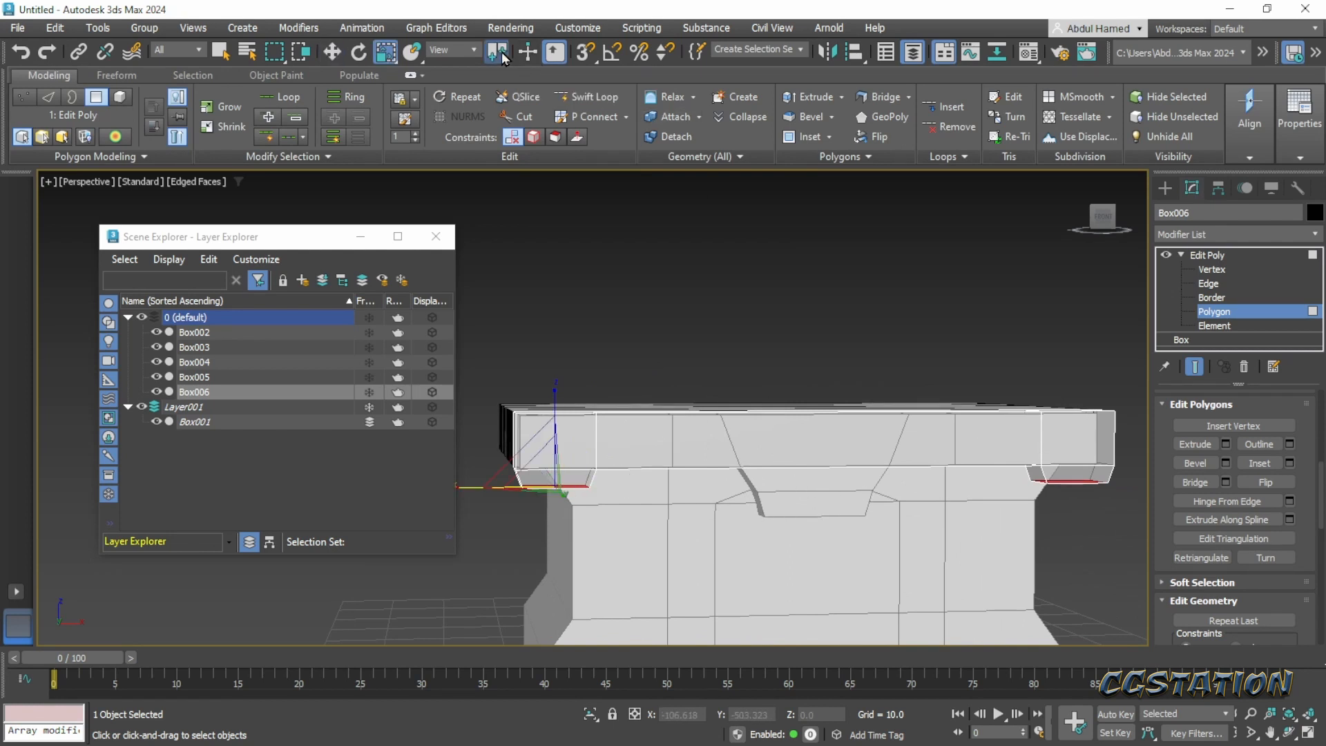
left_click_drag(500, 52, 507, 100)
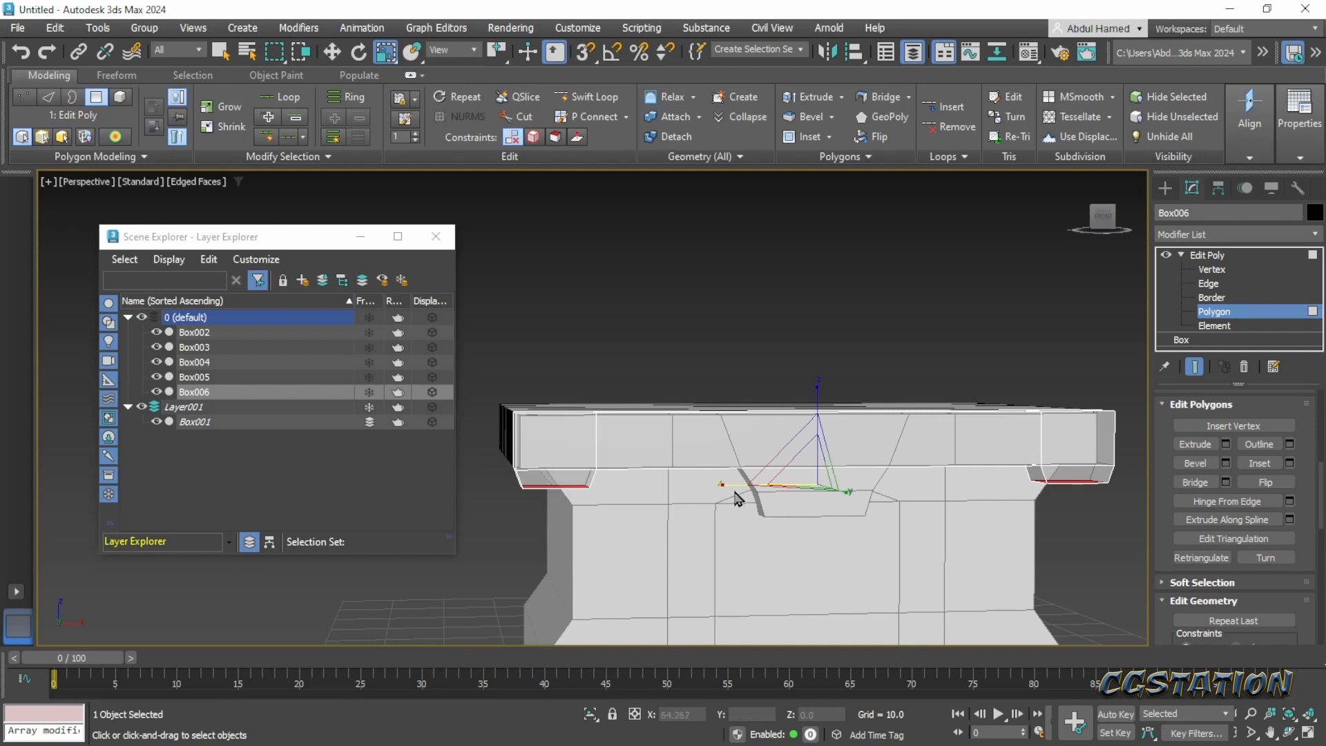
left_click_drag(720, 486, 719, 487)
- Connect the front plank's long horizontal edges between its two lowered ends with 2 segments and a pinch of 18
middle_click_drag(806, 553, 727, 532, "alt")
scroll(727, 532, "up", 3)
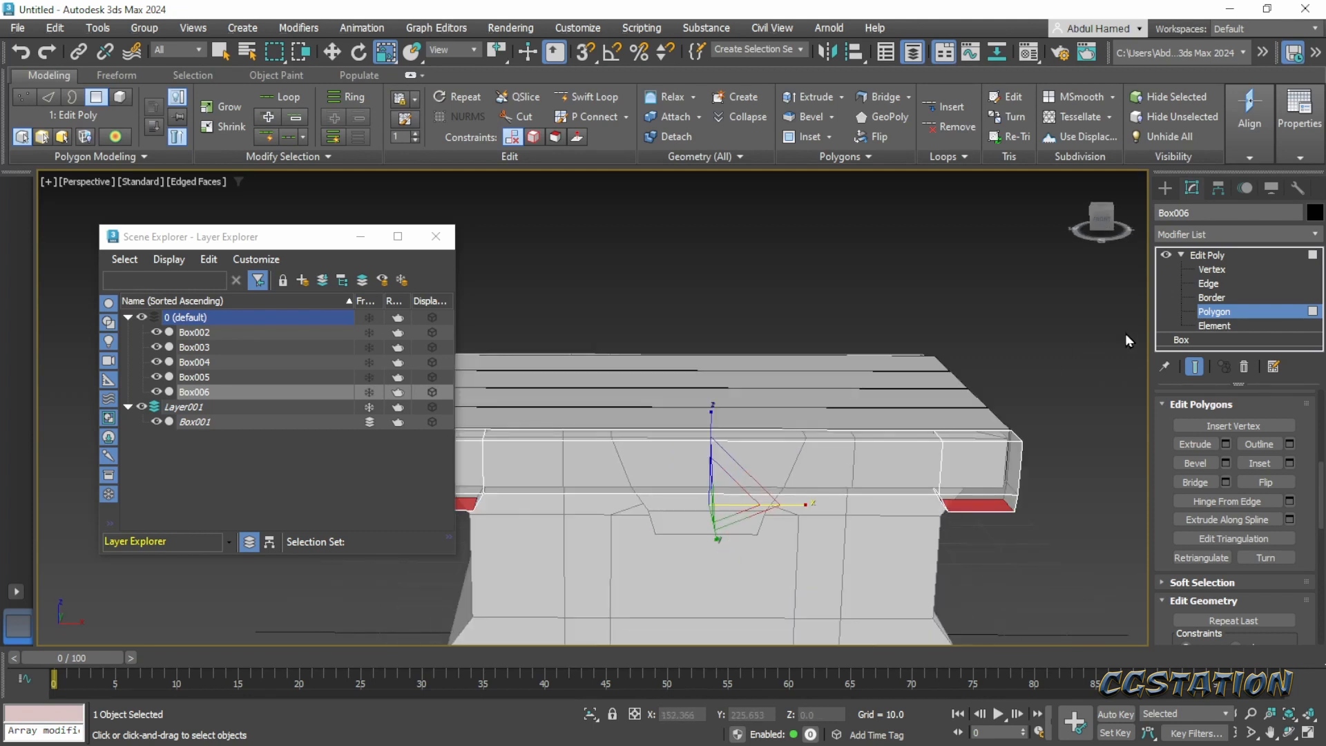
left_click(1207, 283)
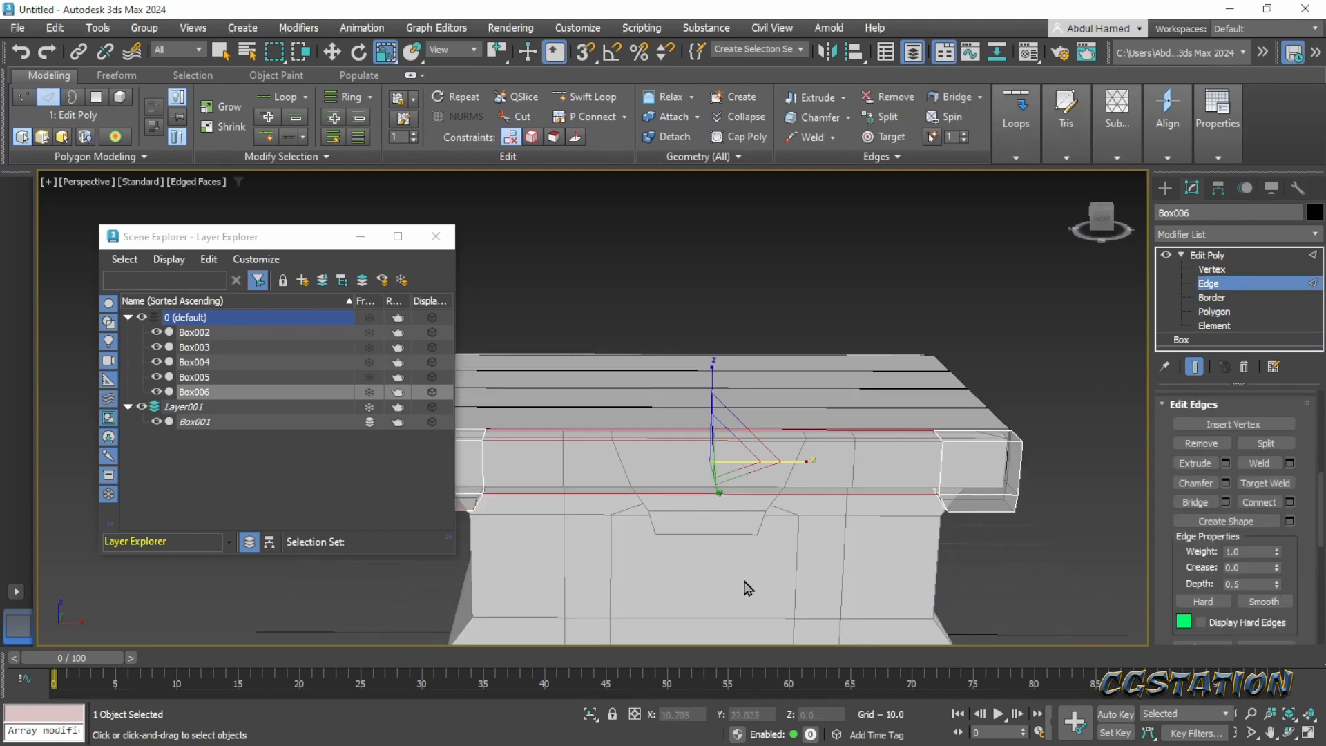
middle_click_drag(776, 594, 795, 523)
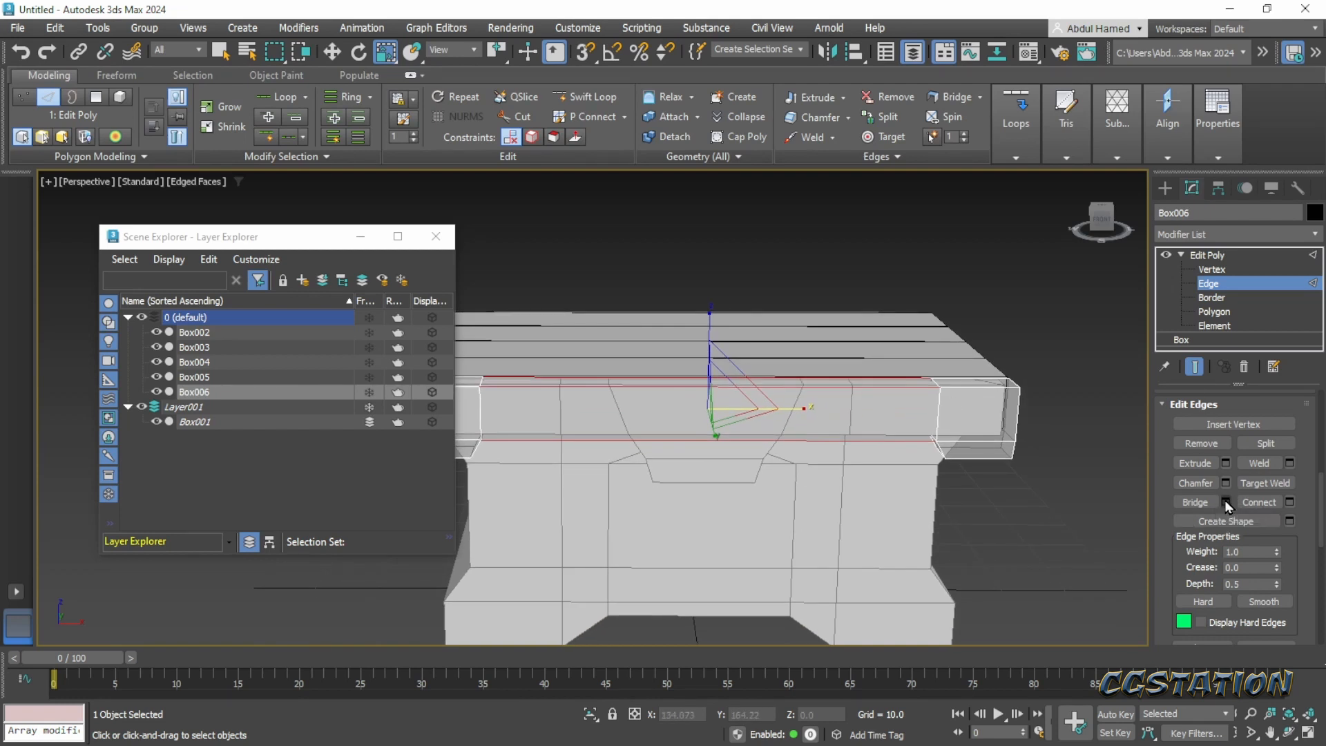
left_click(1290, 503)
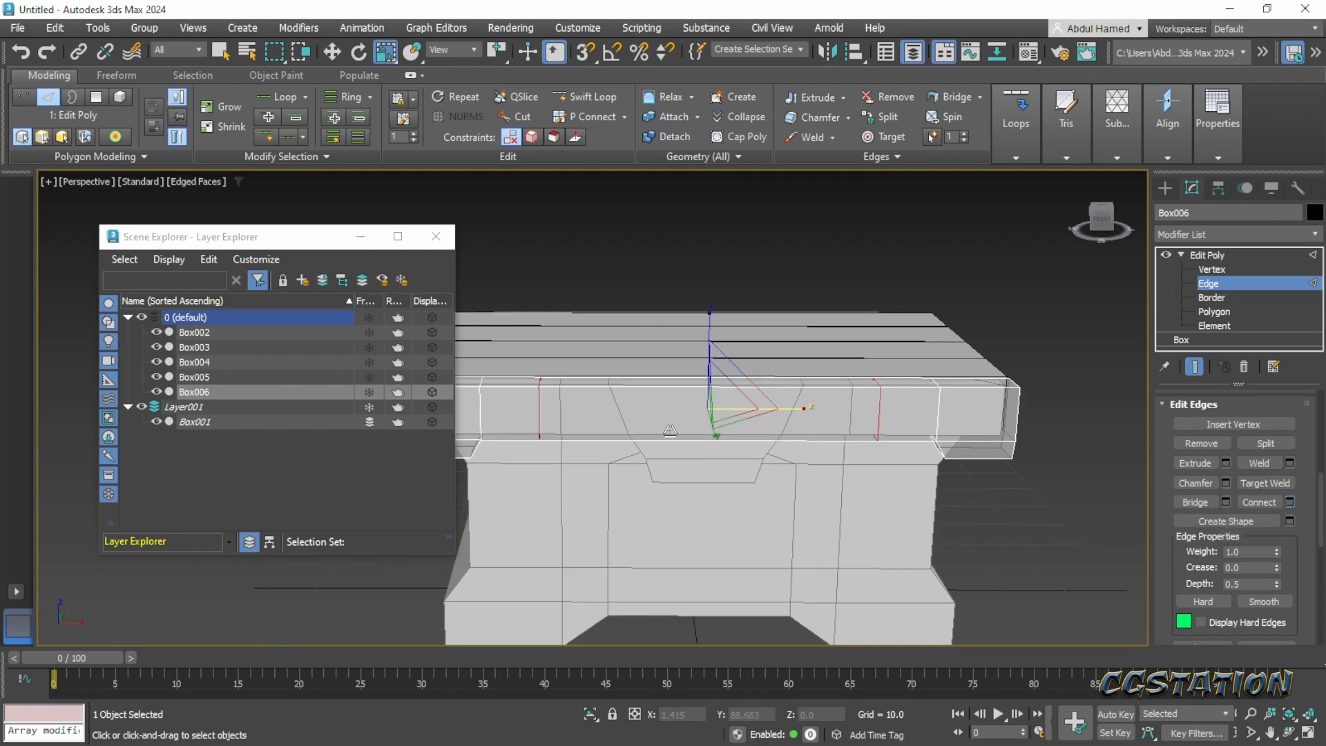
left_click_drag(608, 445, 681, 503)
middle_click_drag(681, 504, 918, 458, "alt")
mouse_move(752, 456)
middle_mouse_down("alt")
mouse_move(775, 447)
mouse_move(750, 477)
middle_mouse_up("alt")
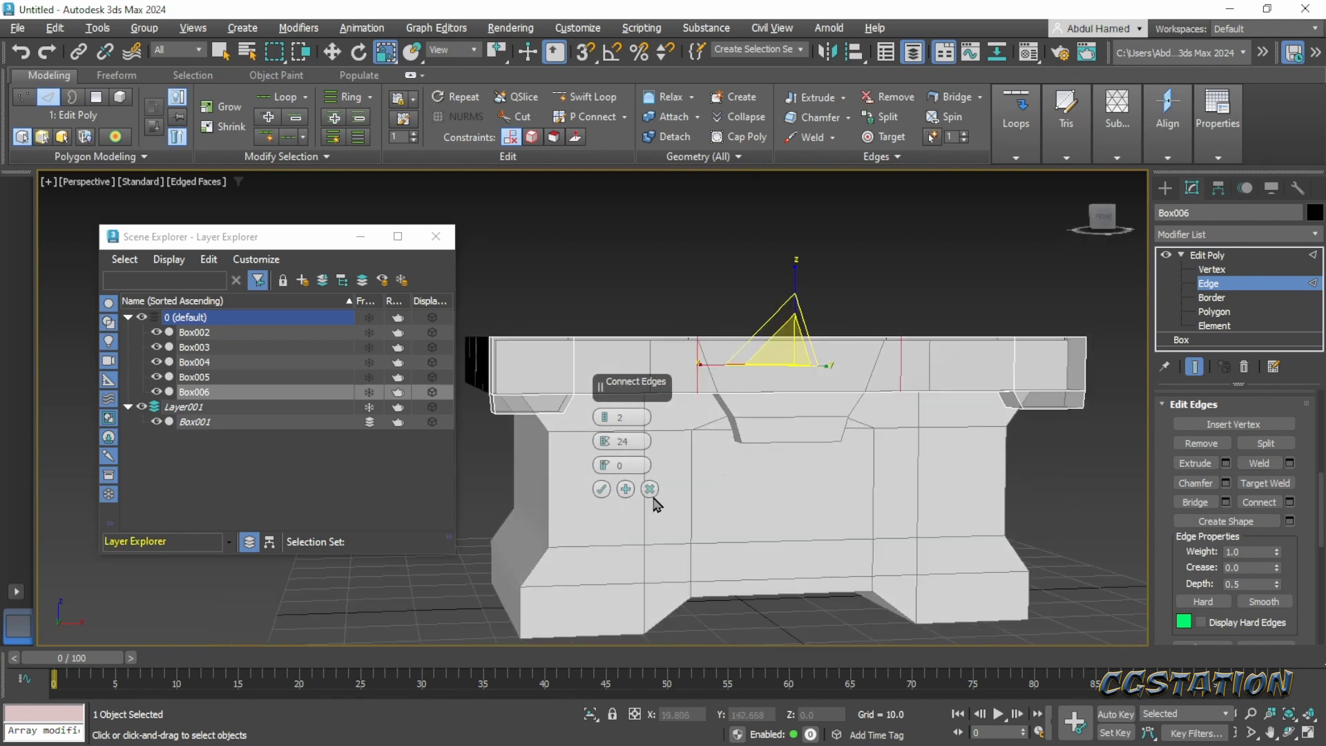
left_click_drag(605, 447, 605, 462)
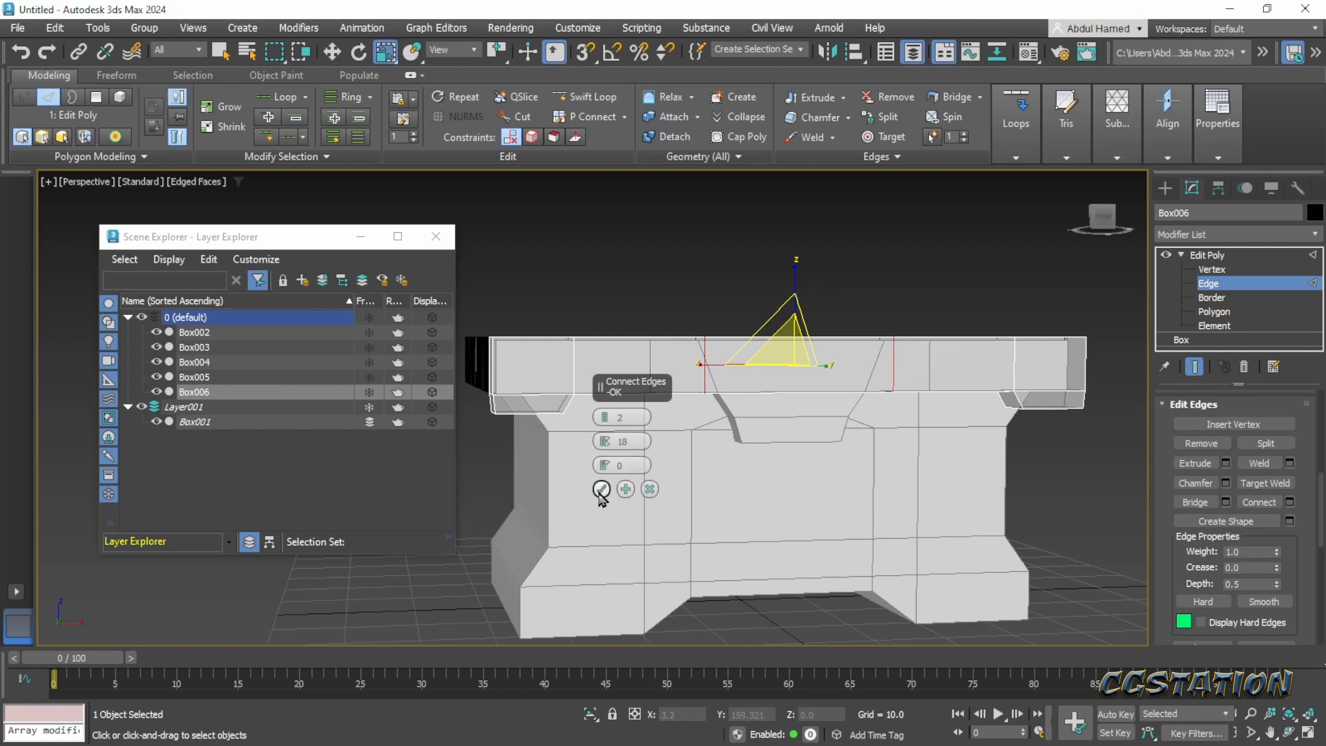
left_click(601, 491)
- Extrude the plank's middle underside polygon down about 2.97 units along Z and scale the new face to 89% along X
middle_click_drag(827, 464, 1060, 340, "alt")
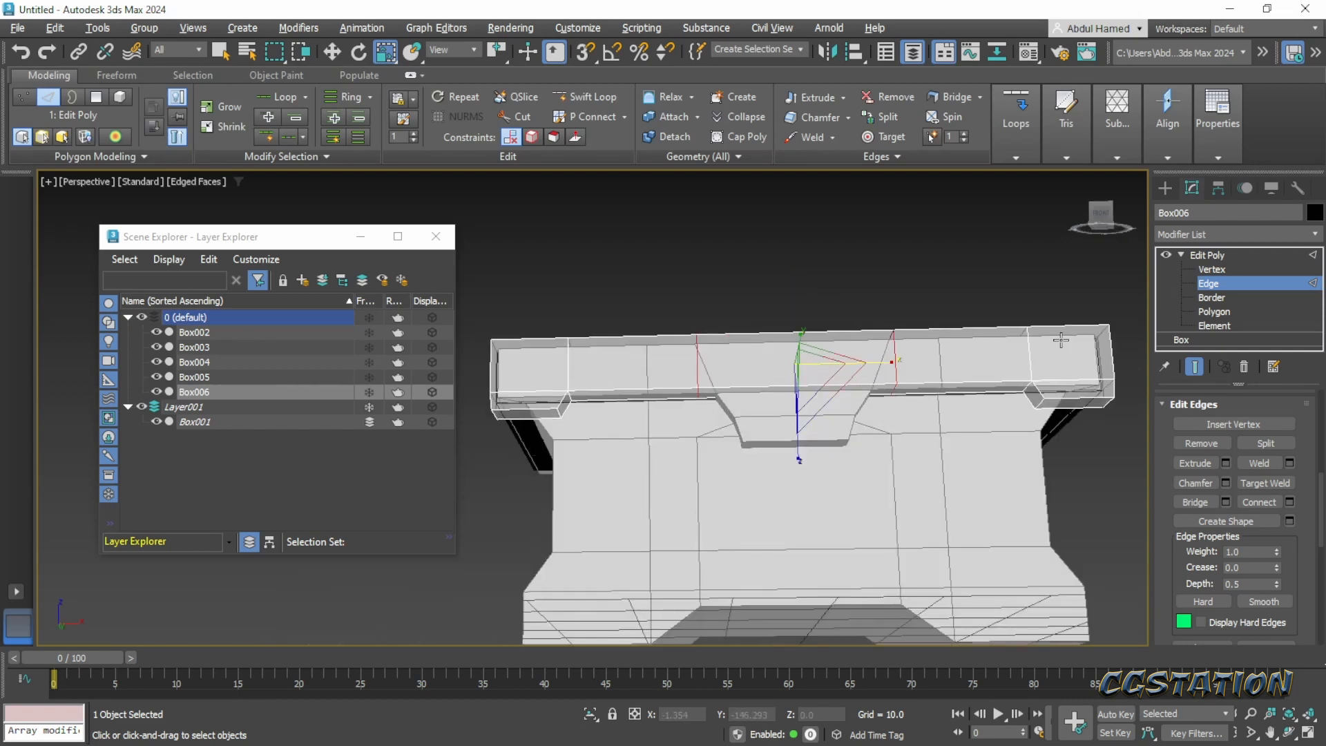
left_click(1232, 312)
left_click(853, 418)
middle_click_drag(853, 418, 864, 482, "alt")
key("w")
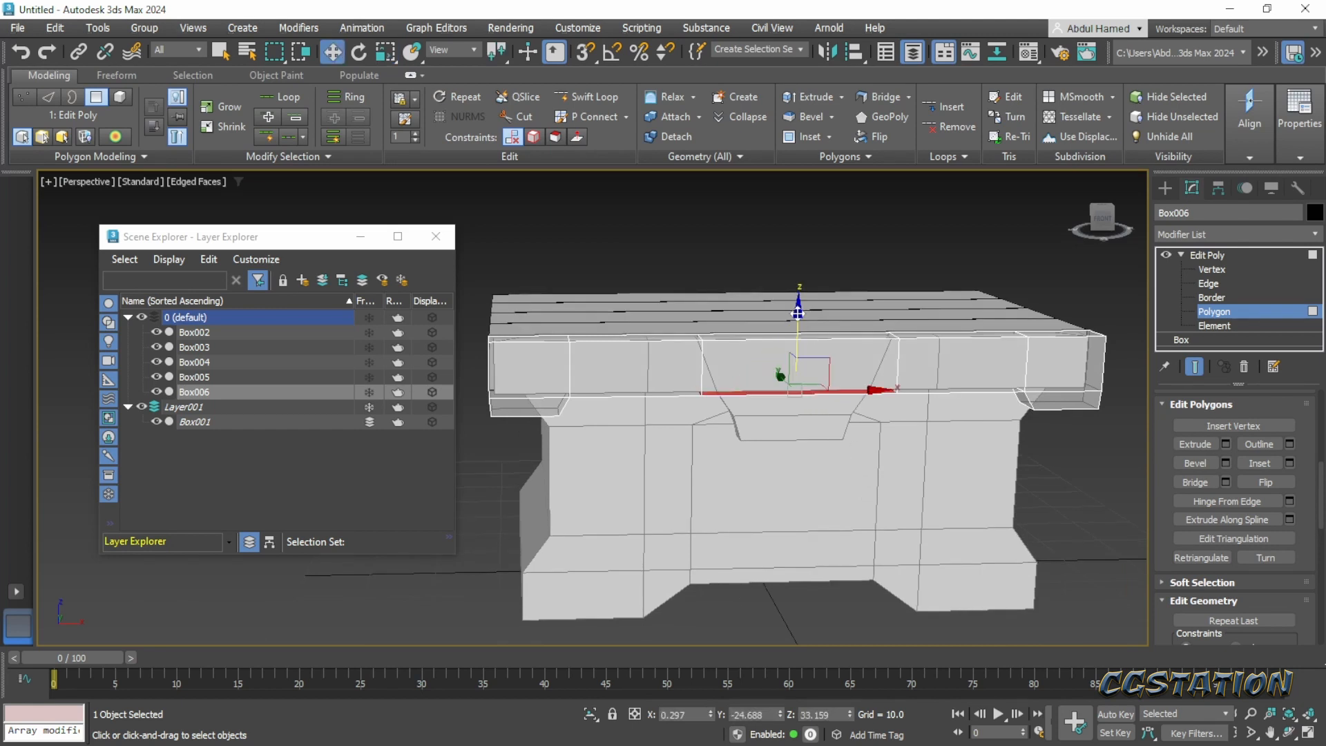
left_click_drag(796, 306, 798, 330)
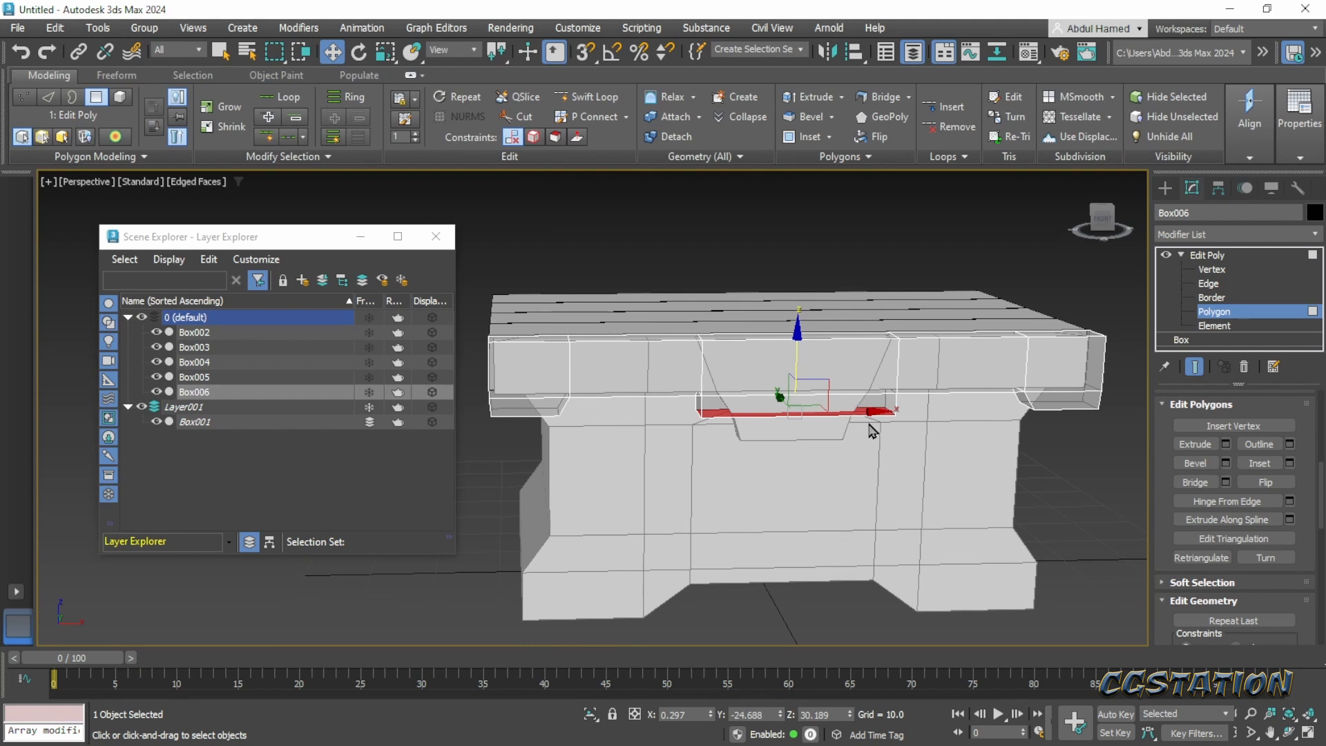
key("r")
left_click_drag(711, 413, 719, 413)
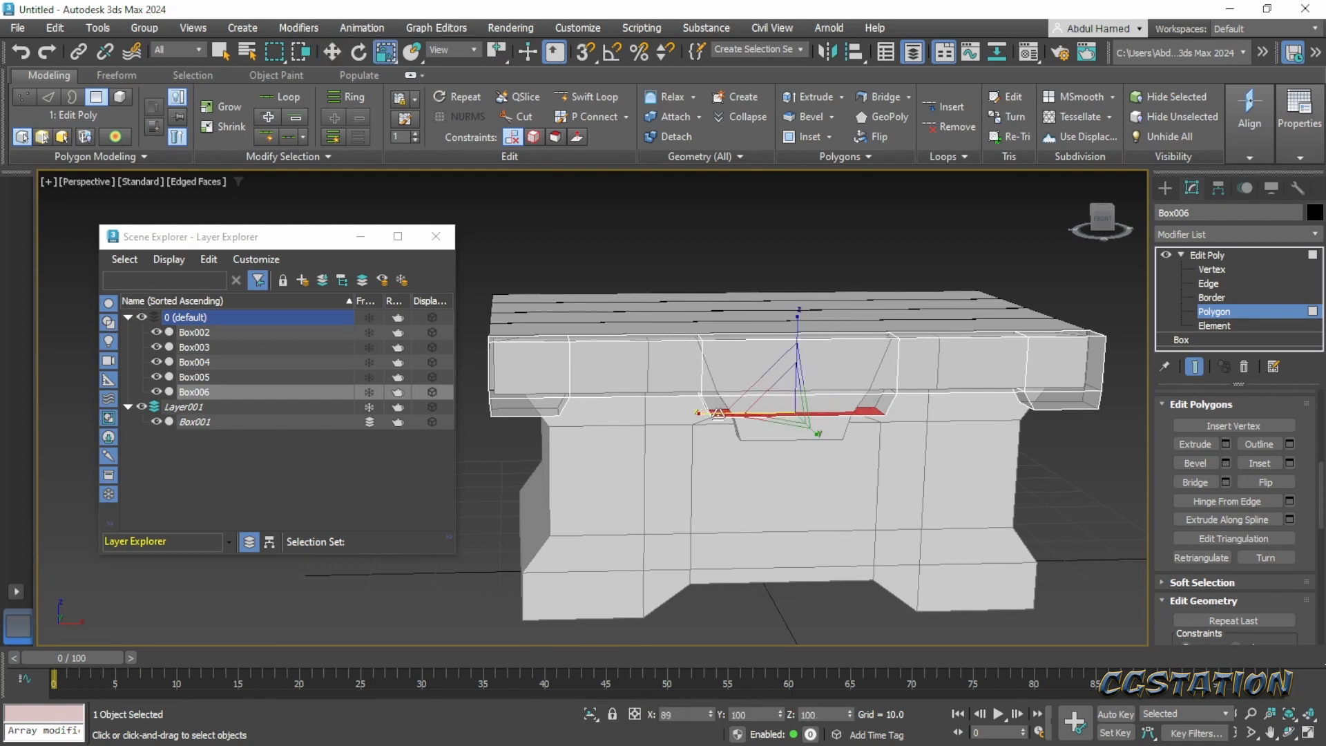
- Extrude the central tab's bottom face down about 1.73 units more and scale it to 88% along X
key("w")
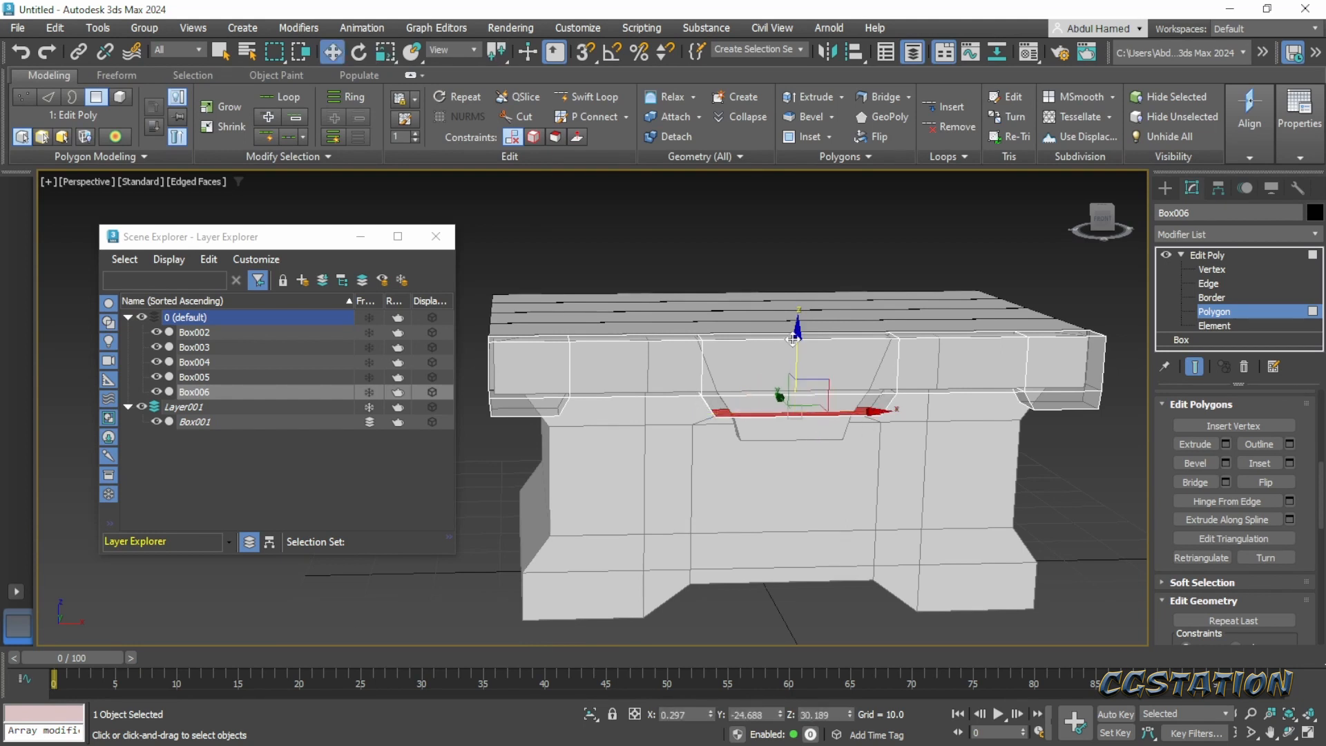
left_click_drag(794, 339, 802, 349)
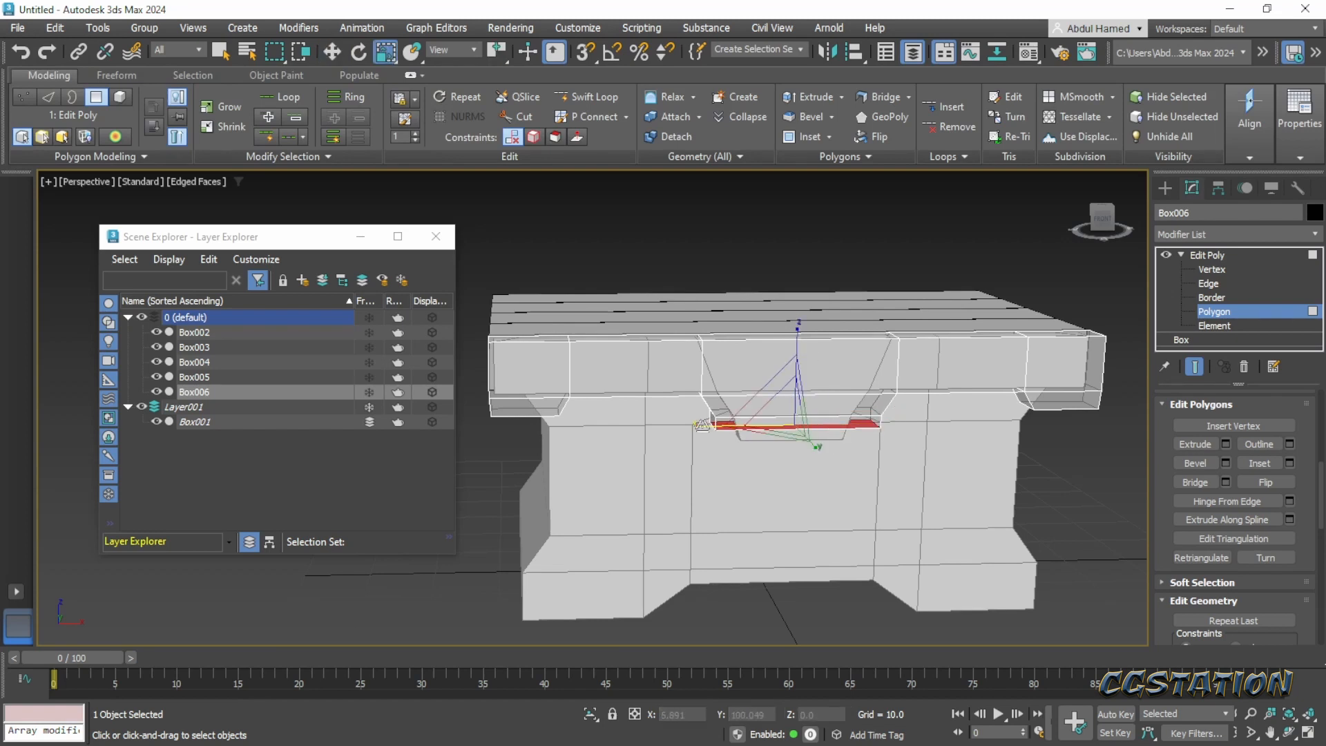
left_click_drag(701, 426, 710, 422)
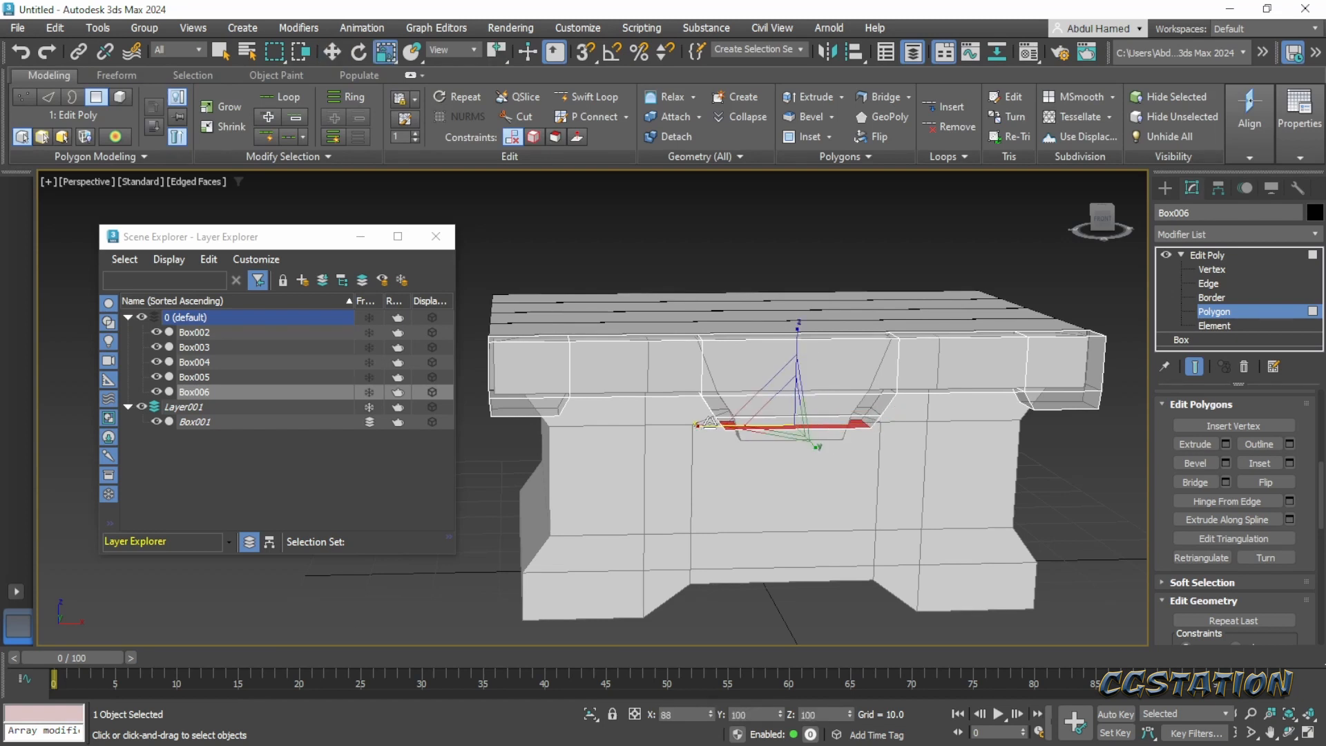
- Extrude the tab's bottom face straight down 3.005 units along Z and hide the Layer001 blockout
key("w")
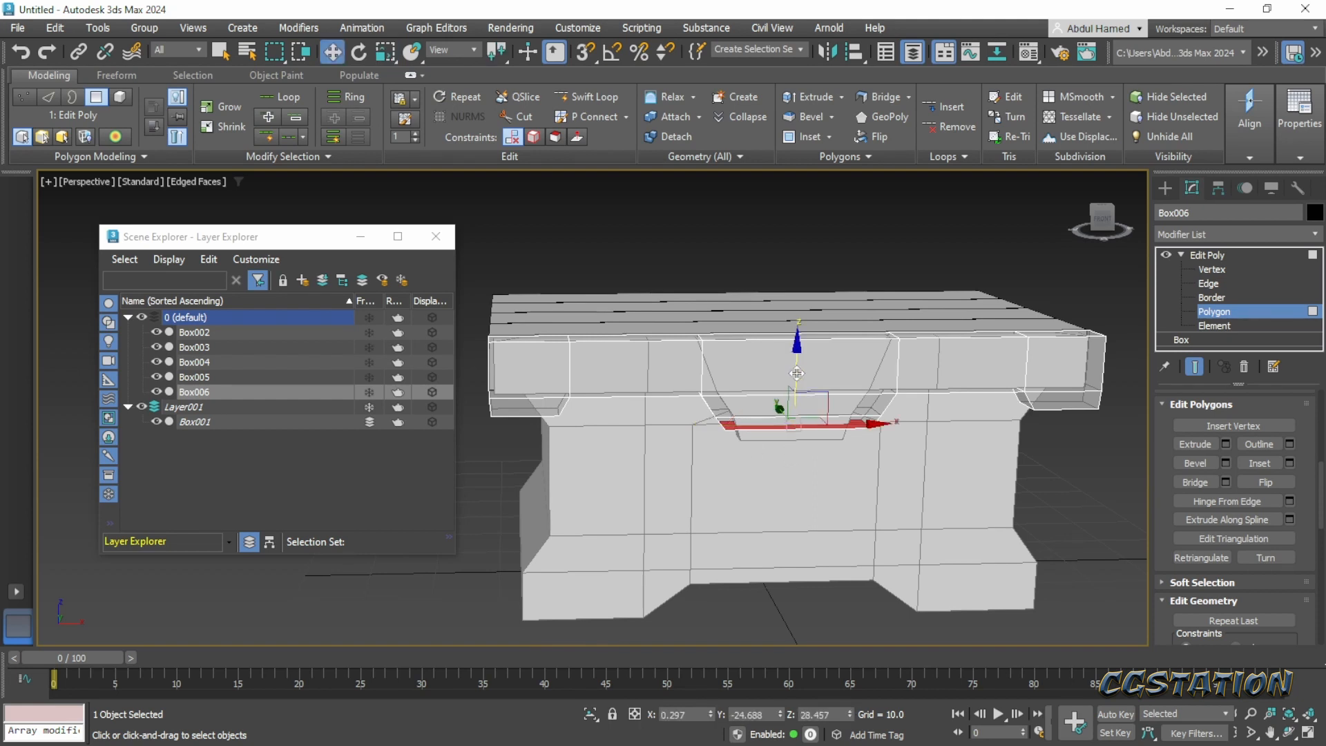
left_click_drag(796, 367, 805, 388)
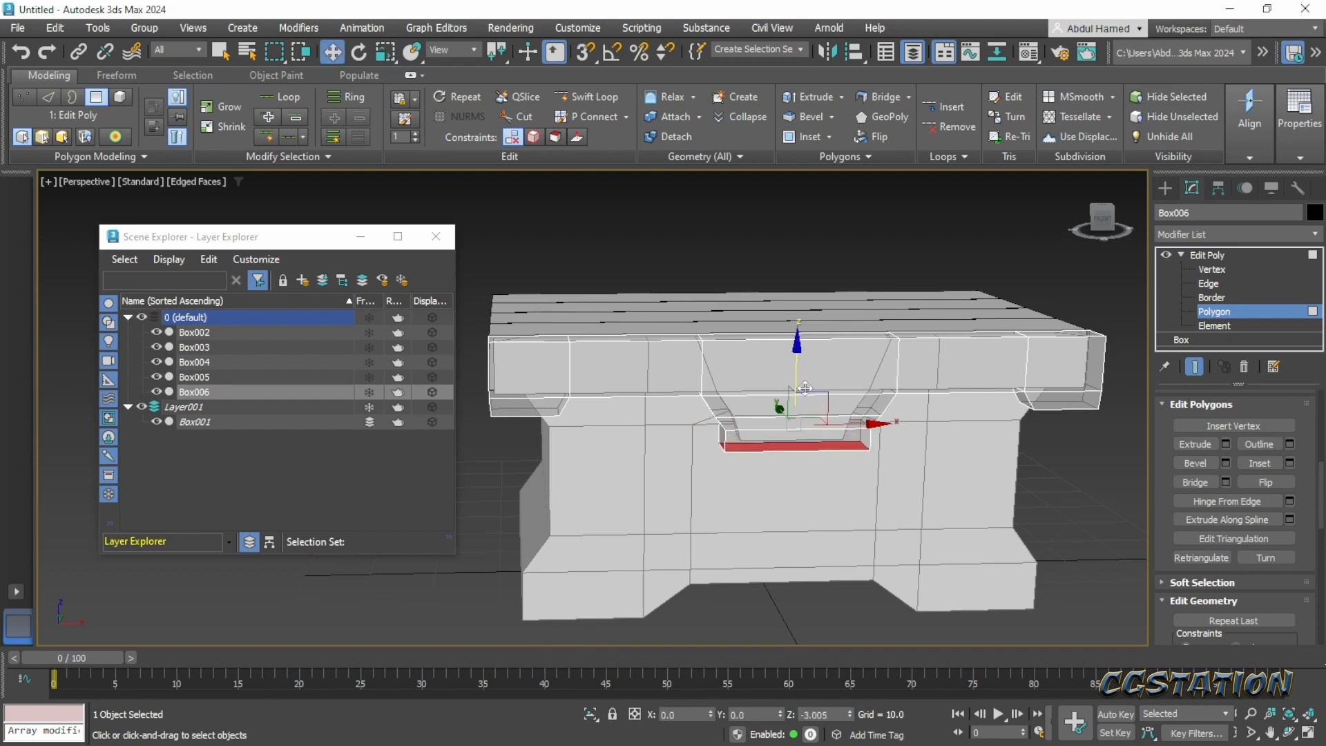
left_click(141, 407)
middle_click_drag(780, 513, 777, 451, "alt")
scroll(765, 454, "up", 3)
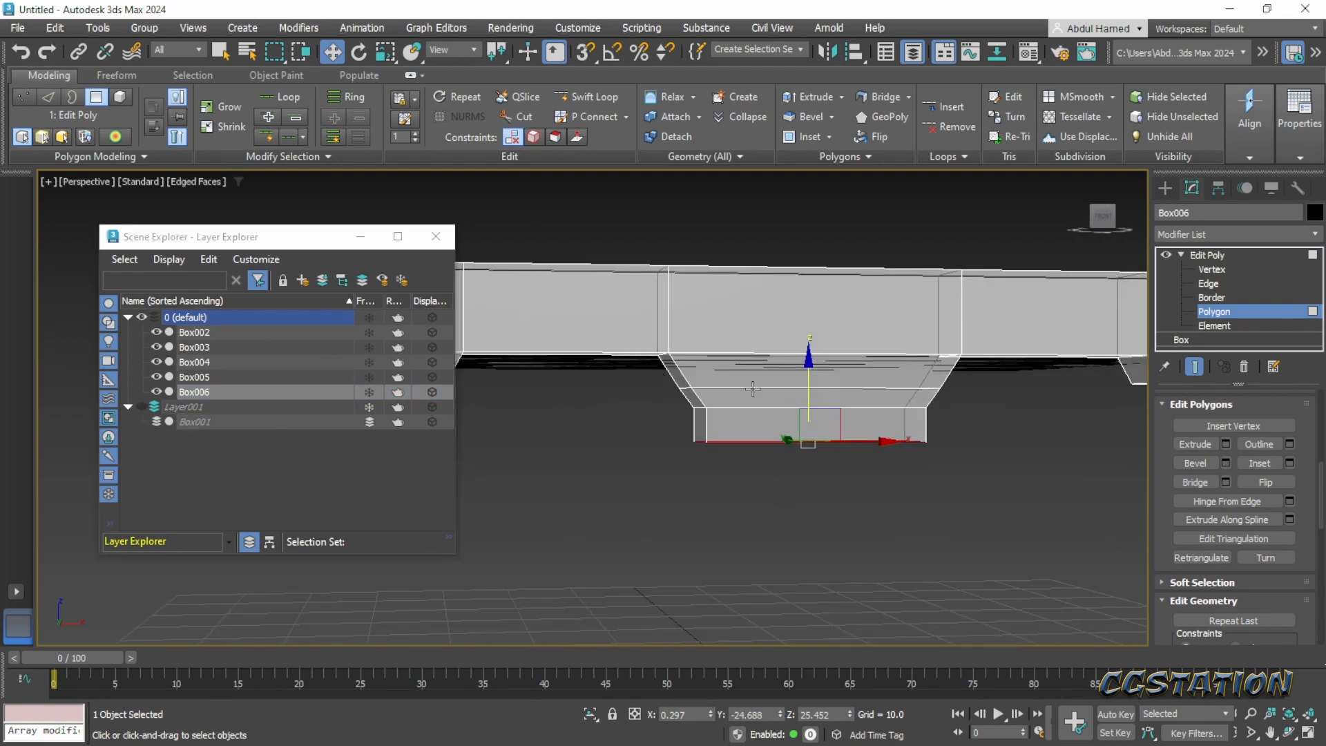
- Select the edge loop at the tab's first taper break, scale it to 94% along X and nudge it slightly up along Z
key("ctrl+a")
left_click(1228, 285)
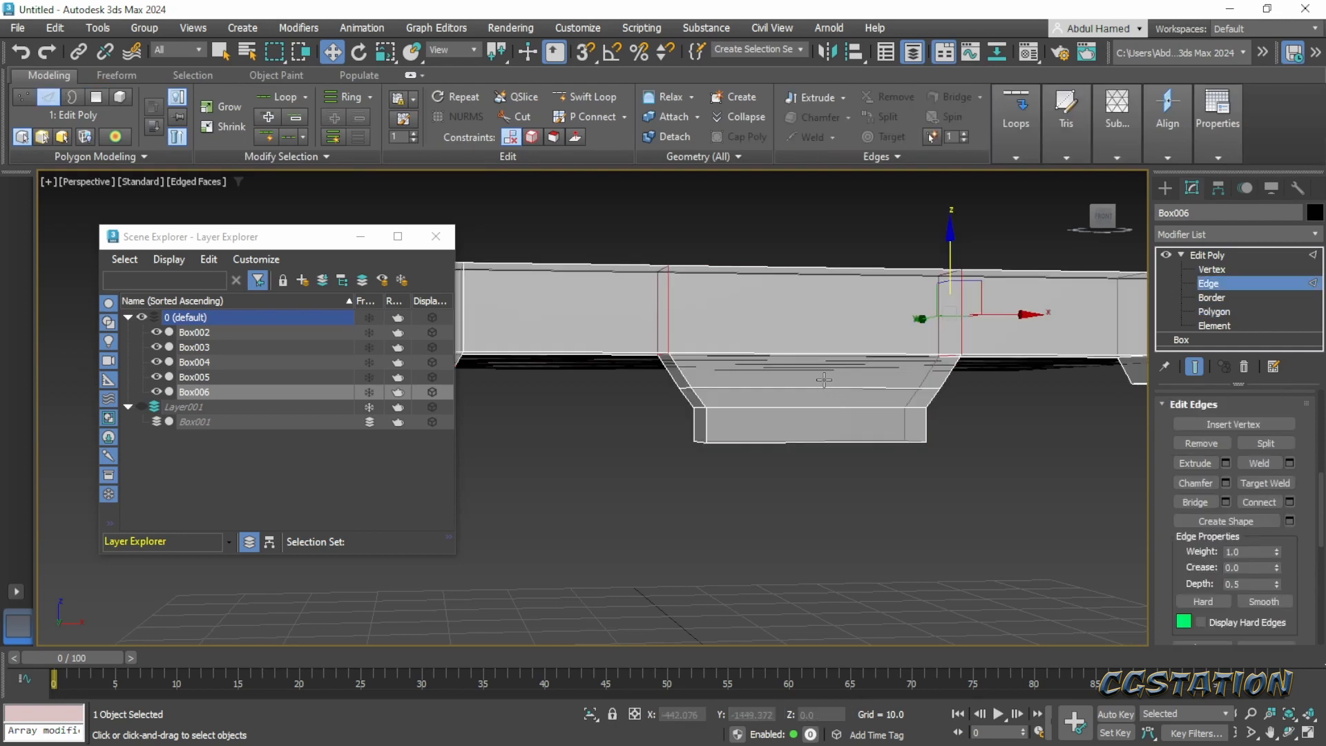
left_click(824, 385)
middle_click_drag(898, 408, 918, 414, "alt")
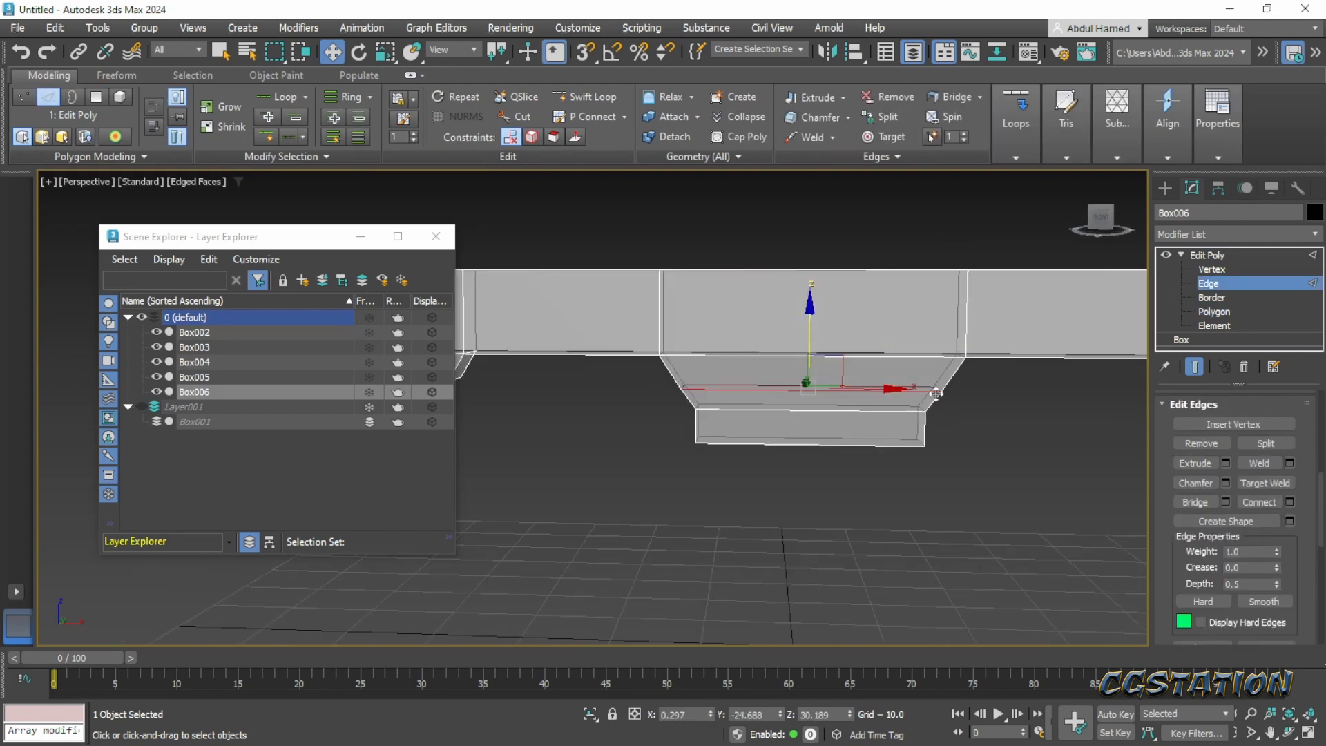
key("r")
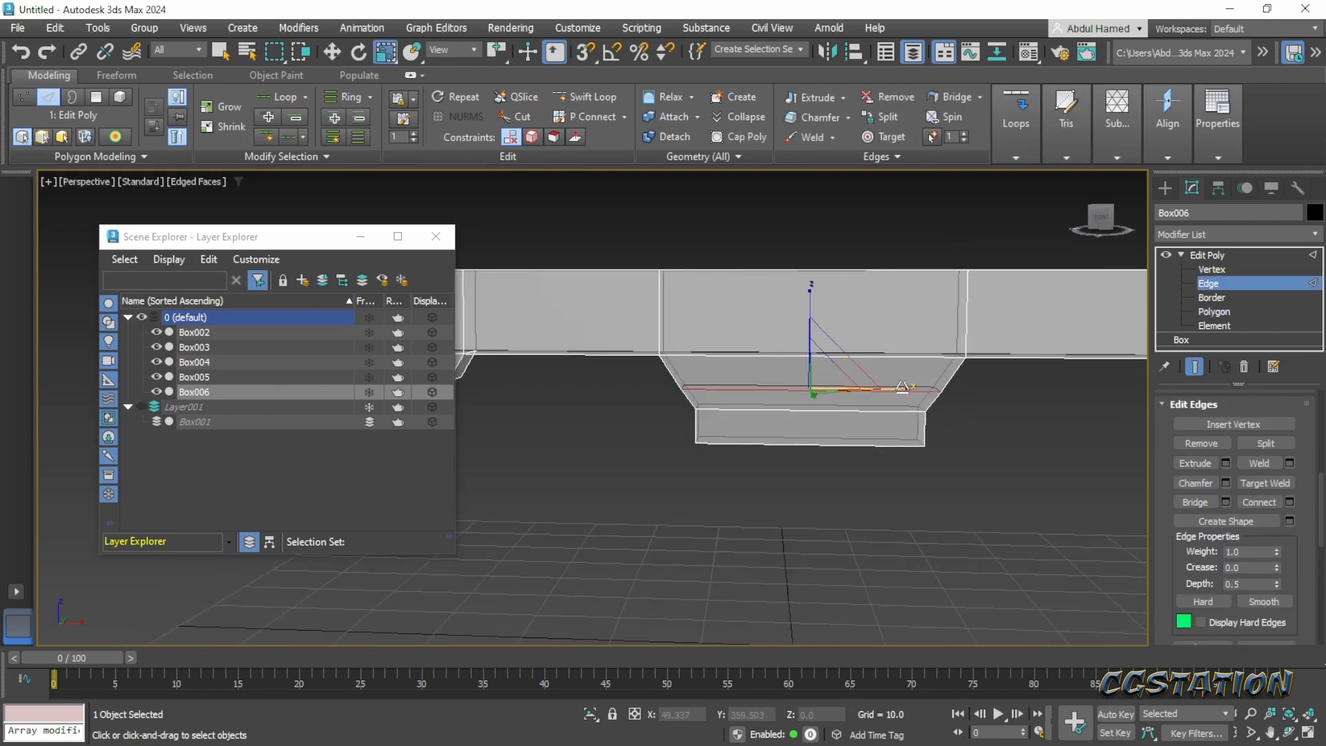
left_click_drag(902, 385, 902, 386)
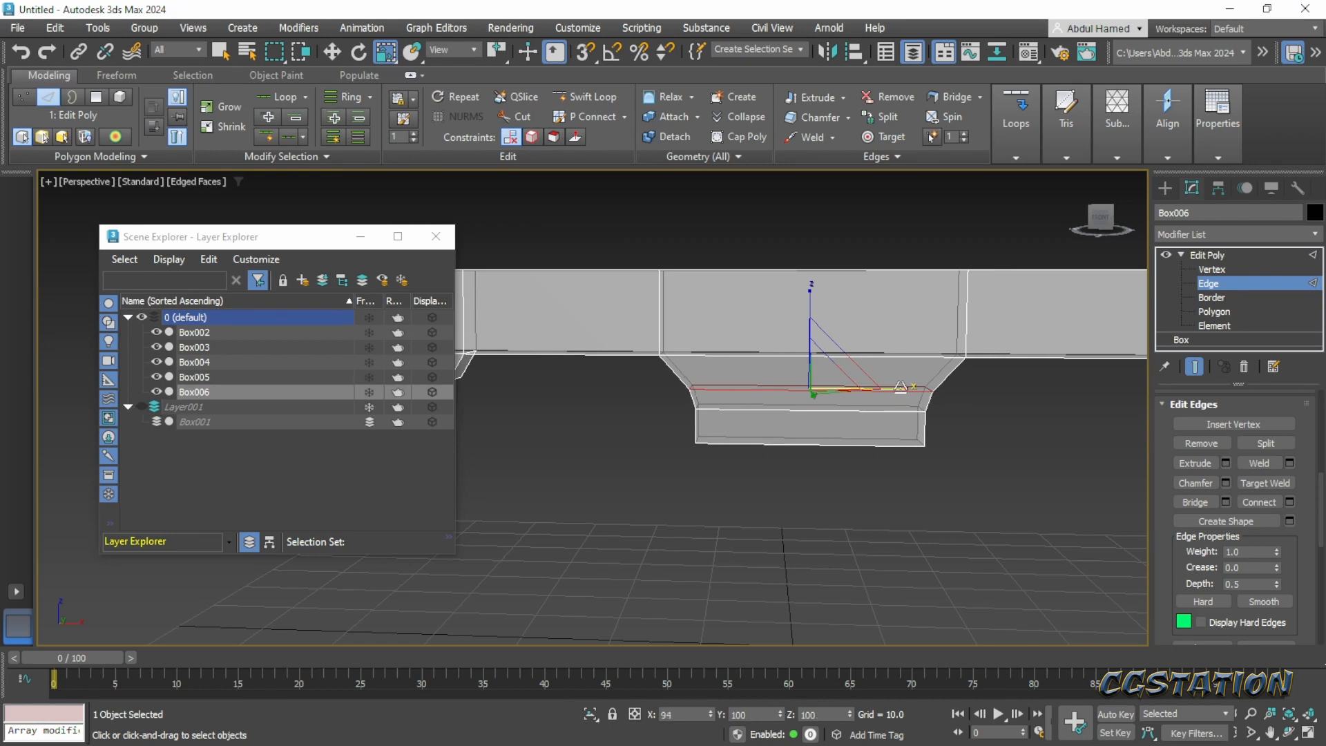
key("w")
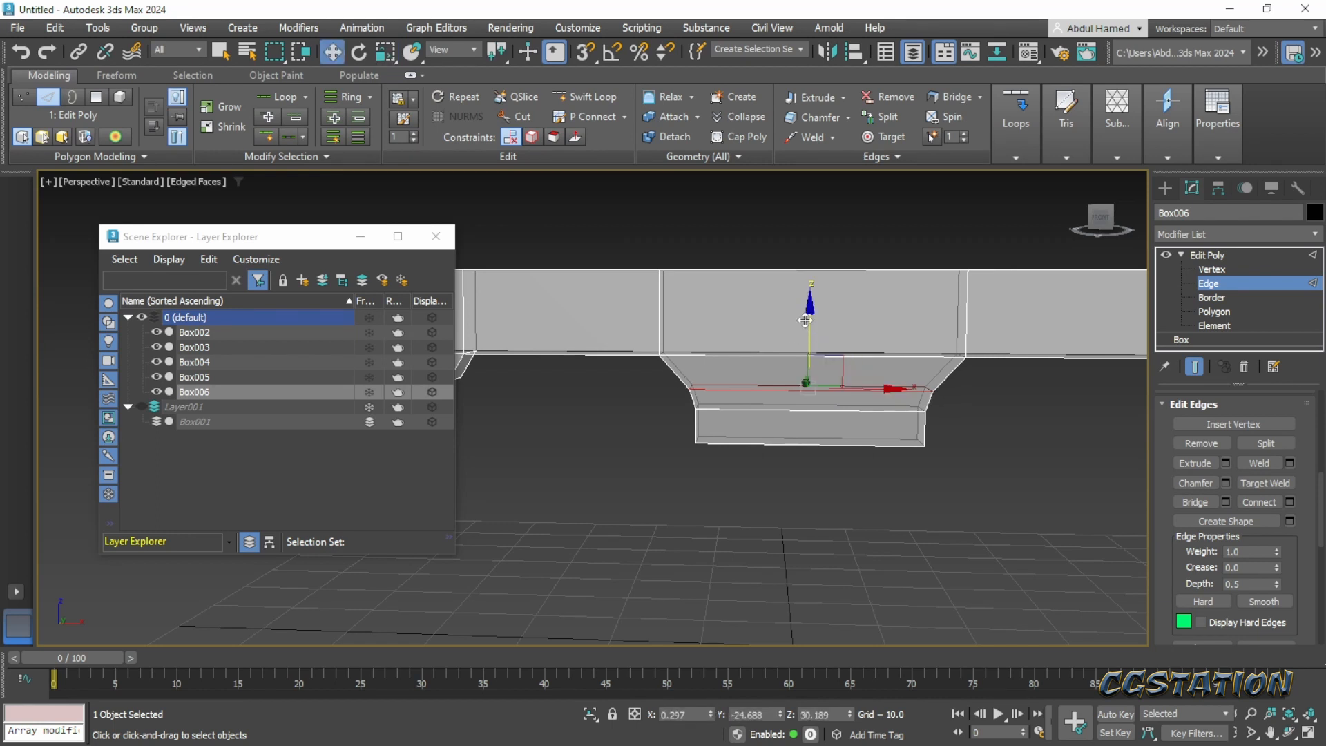
left_click_drag(806, 319, 807, 314)
- Select all polygons of the plank's central section, including the tab, and scale them to 86% along X
middle_click_drag(854, 417, 867, 392, "alt")
left_click(1219, 317)
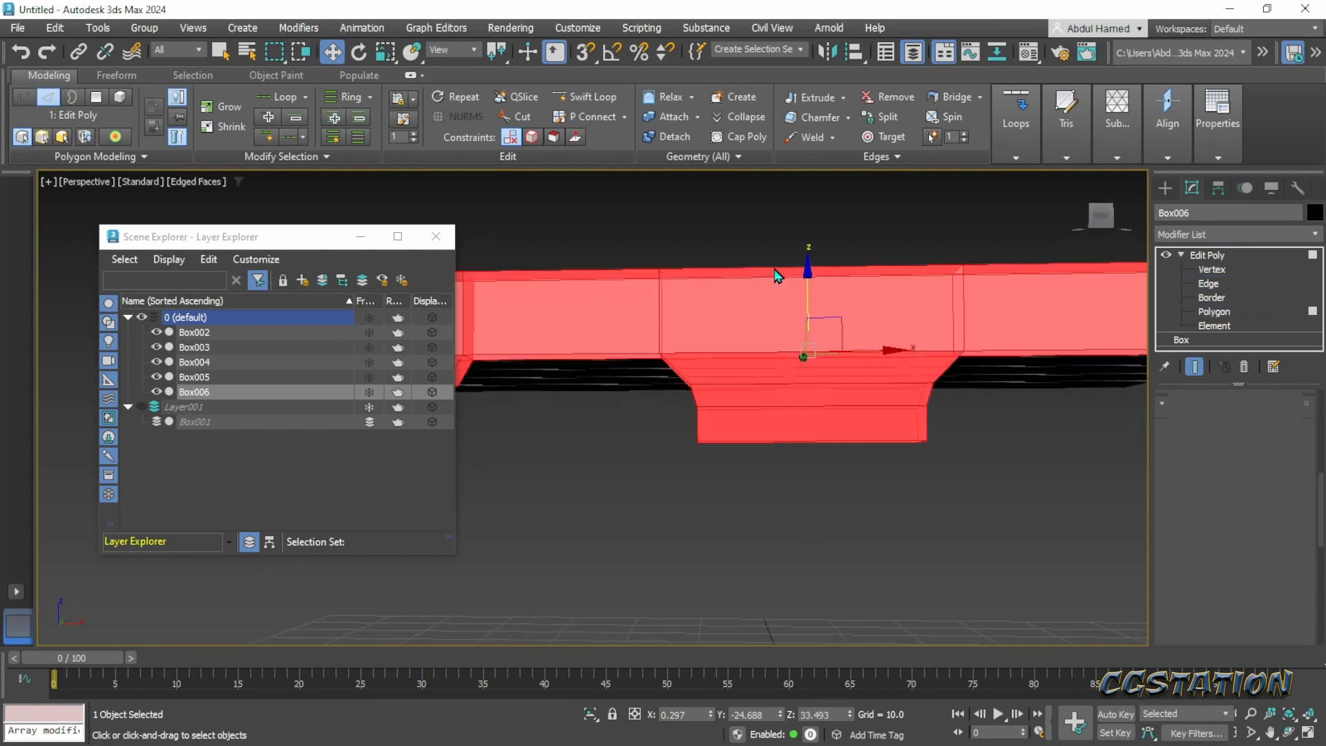
left_click(740, 241)
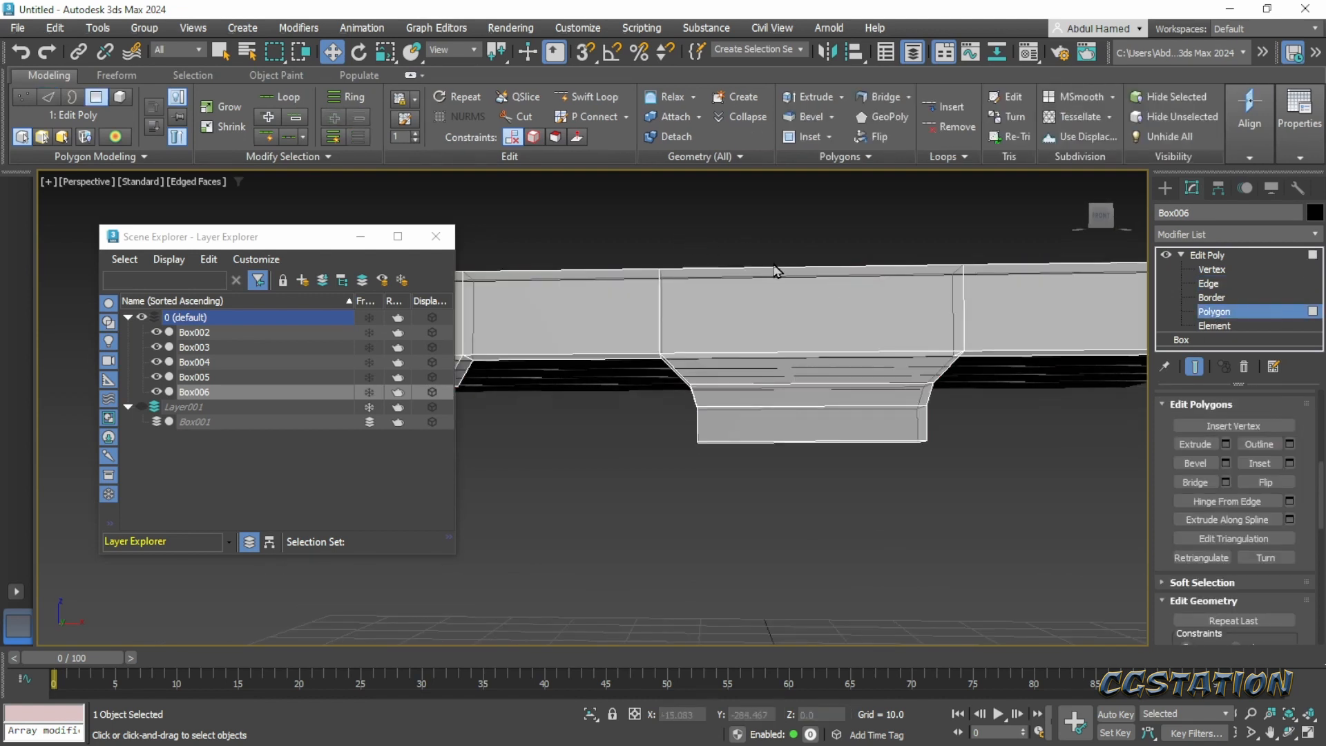
left_click_drag(771, 279, 885, 524)
middle_click_drag(872, 455, 888, 368, "alt")
key("r")
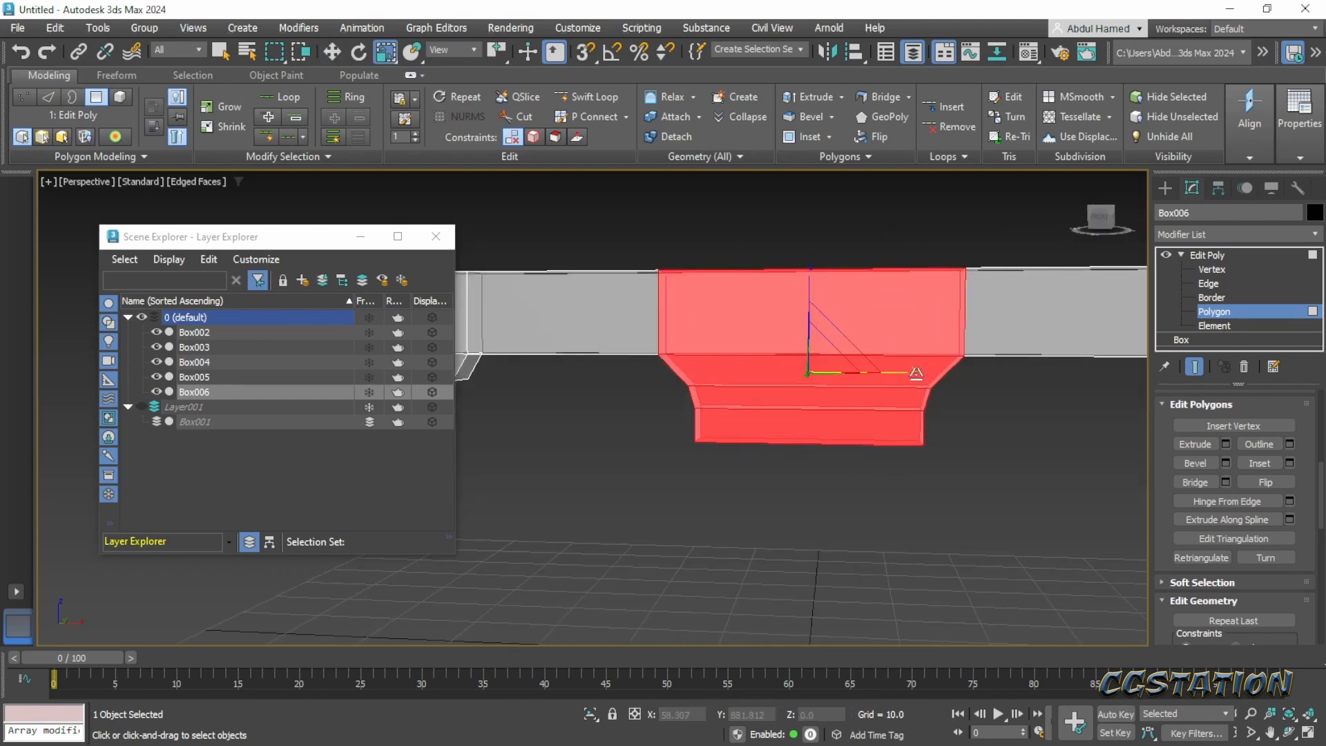
left_click_drag(914, 372, 906, 372)
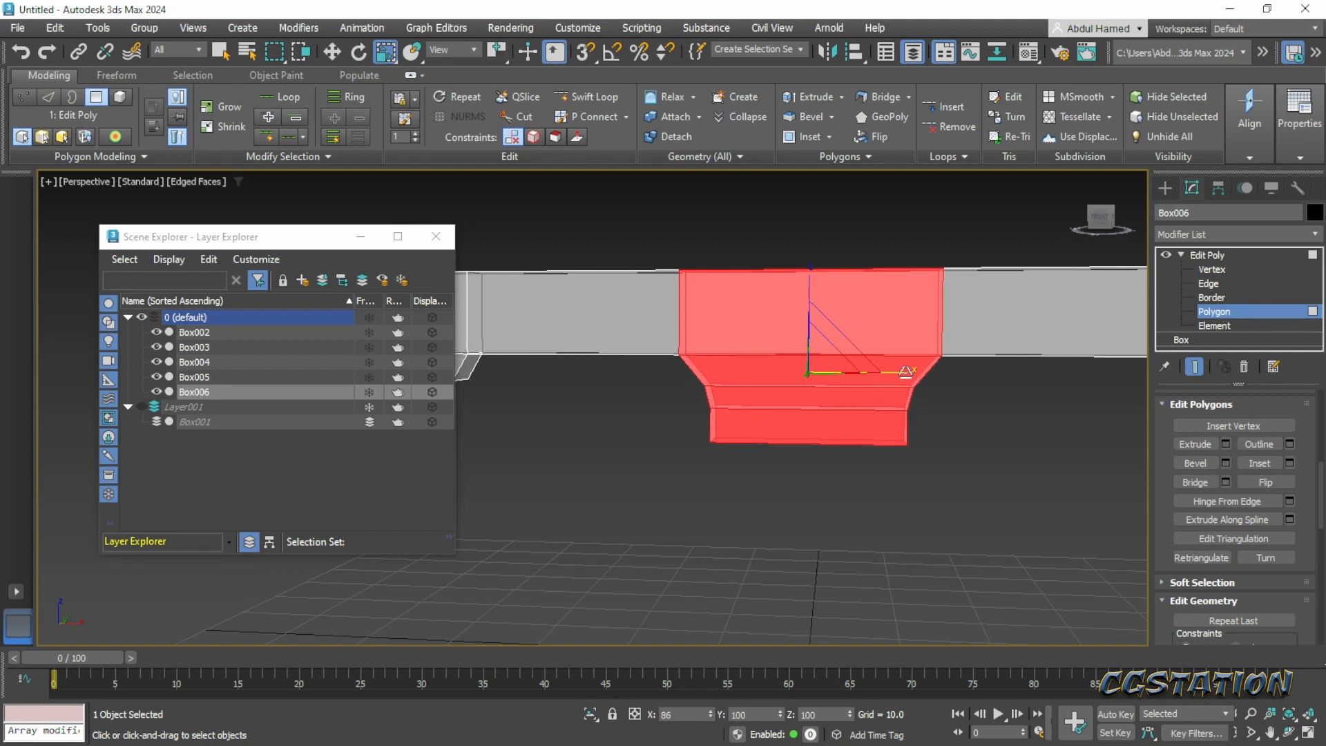
- Make the outer side polygons planar along X at one end of the plank, and likewise at the opposite end
middle_click_drag(905, 372, 817, 466, "alt")
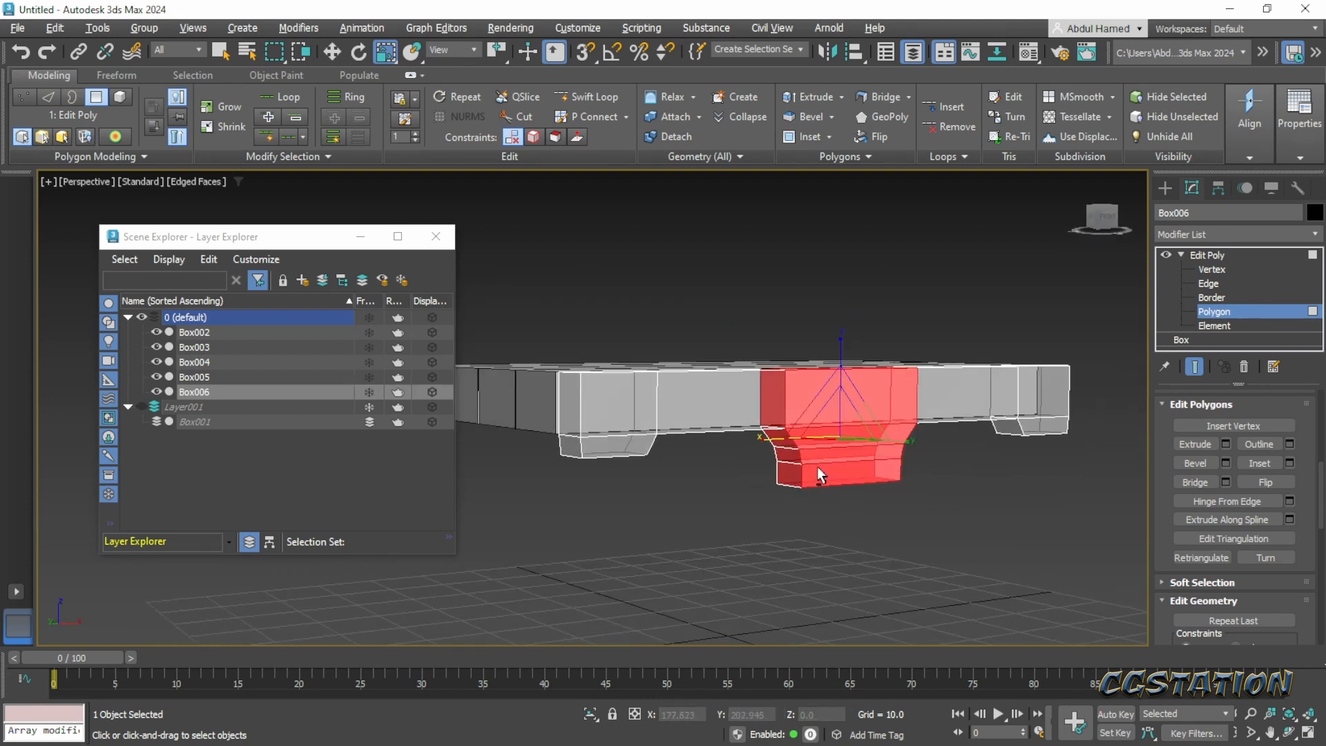
left_click(1227, 328)
key("4")
left_click(569, 407)
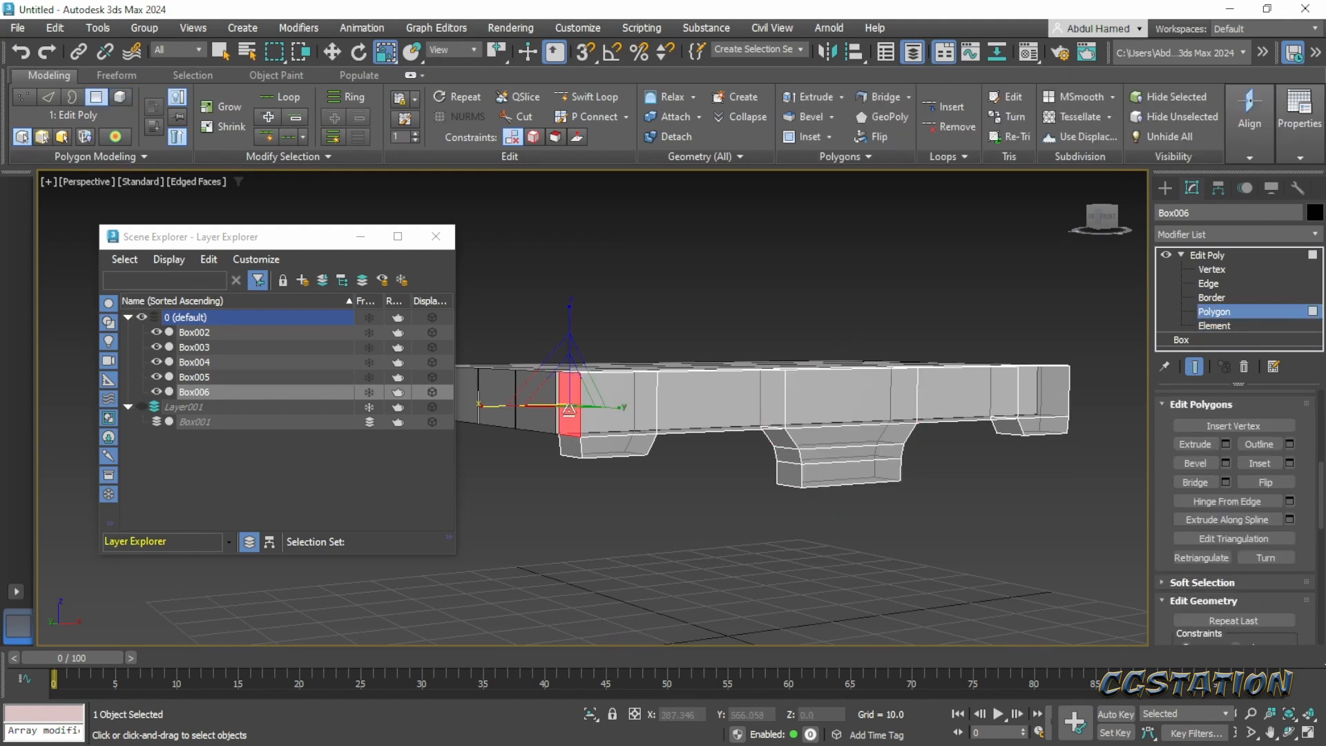
left_click_drag(569, 409, 569, 445)
middle_click_drag(858, 456, 897, 465, "alt")
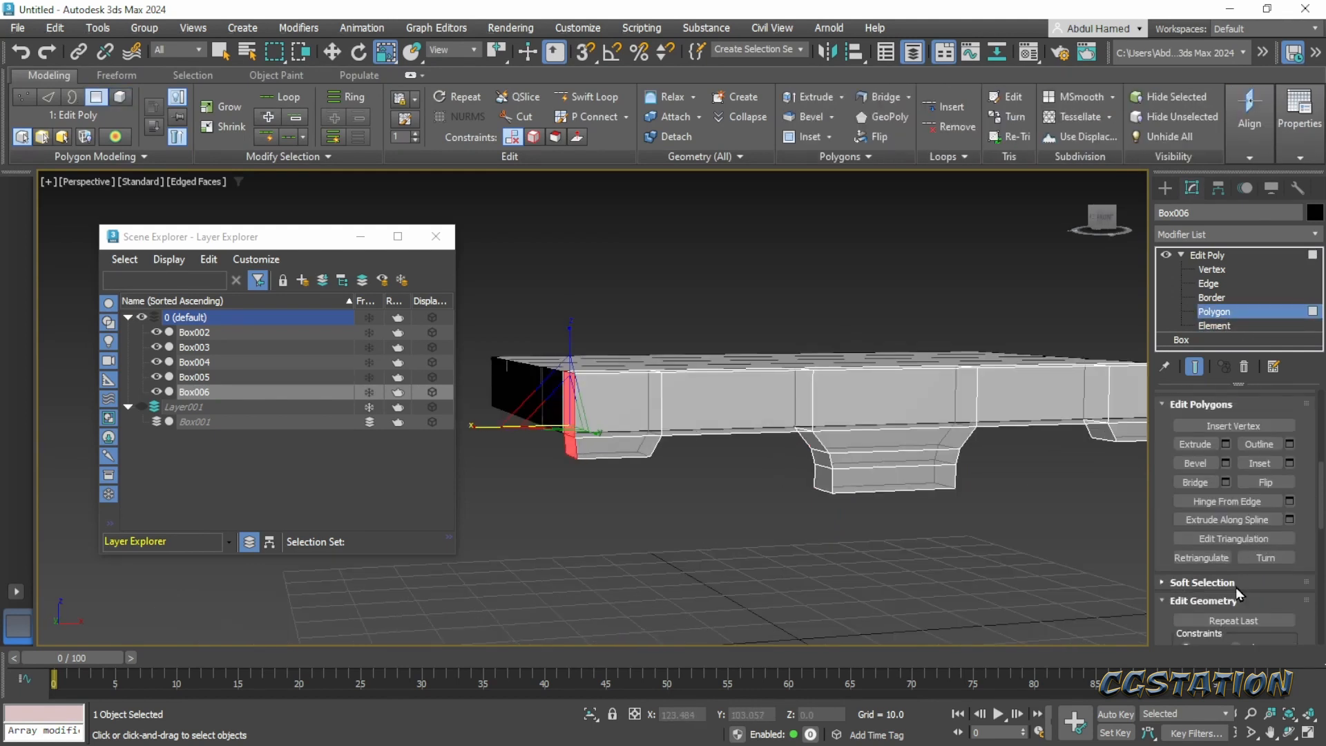
left_click_drag(1238, 567, 1259, 381)
scroll(1278, 500, "down", 3)
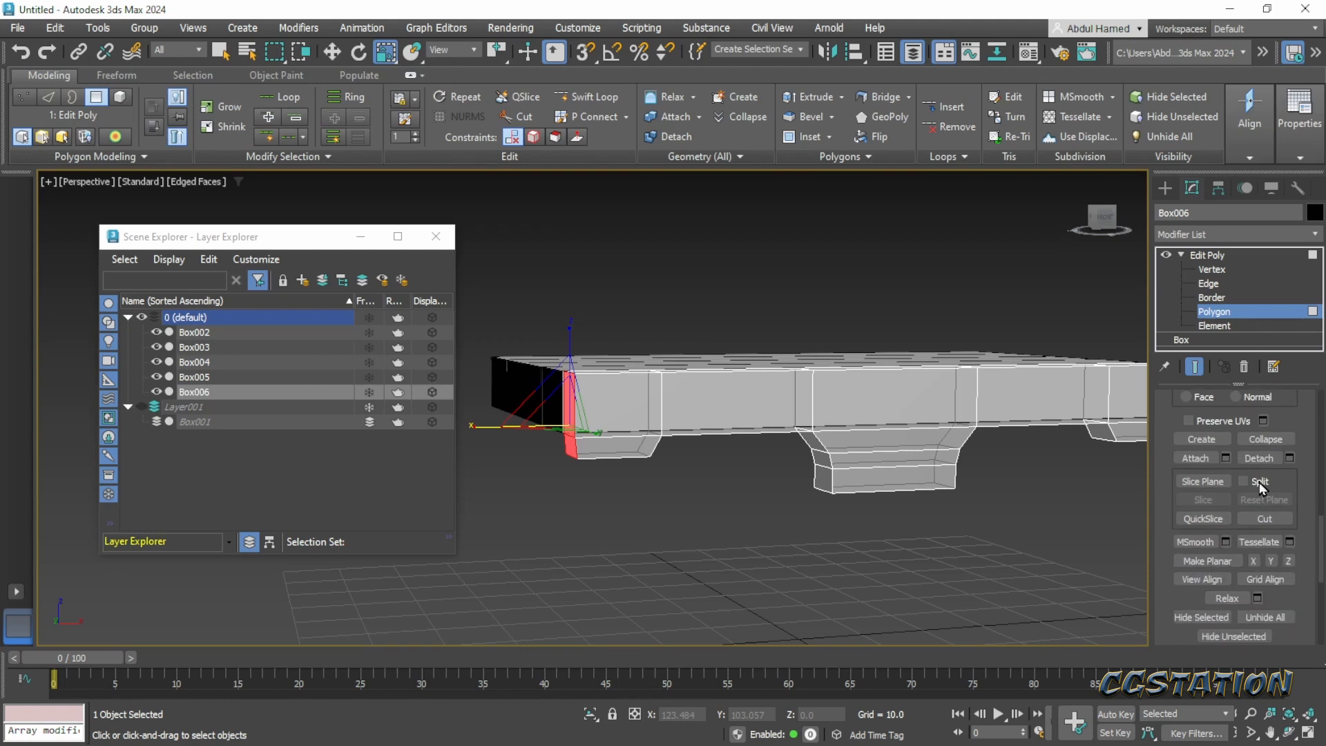
left_click(1254, 561)
middle_click_drag(852, 468, 911, 429, "alt")
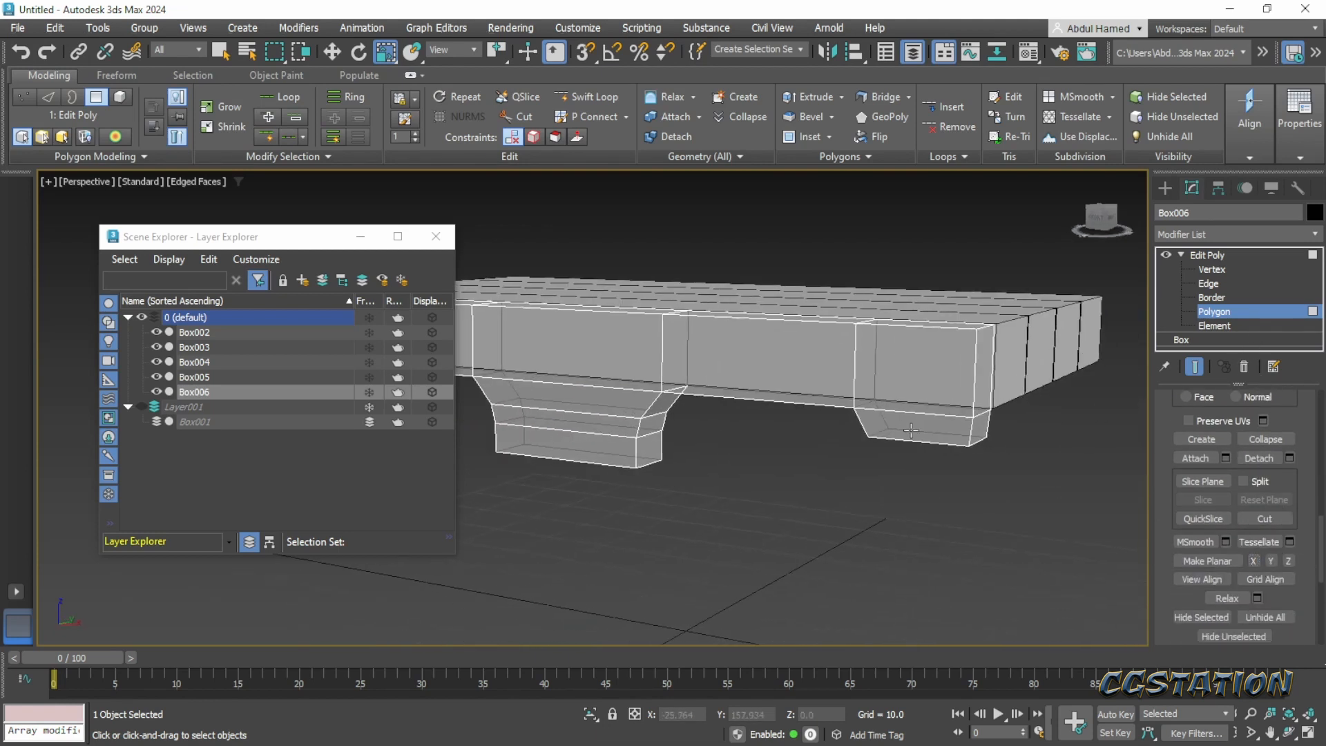
left_click(981, 375)
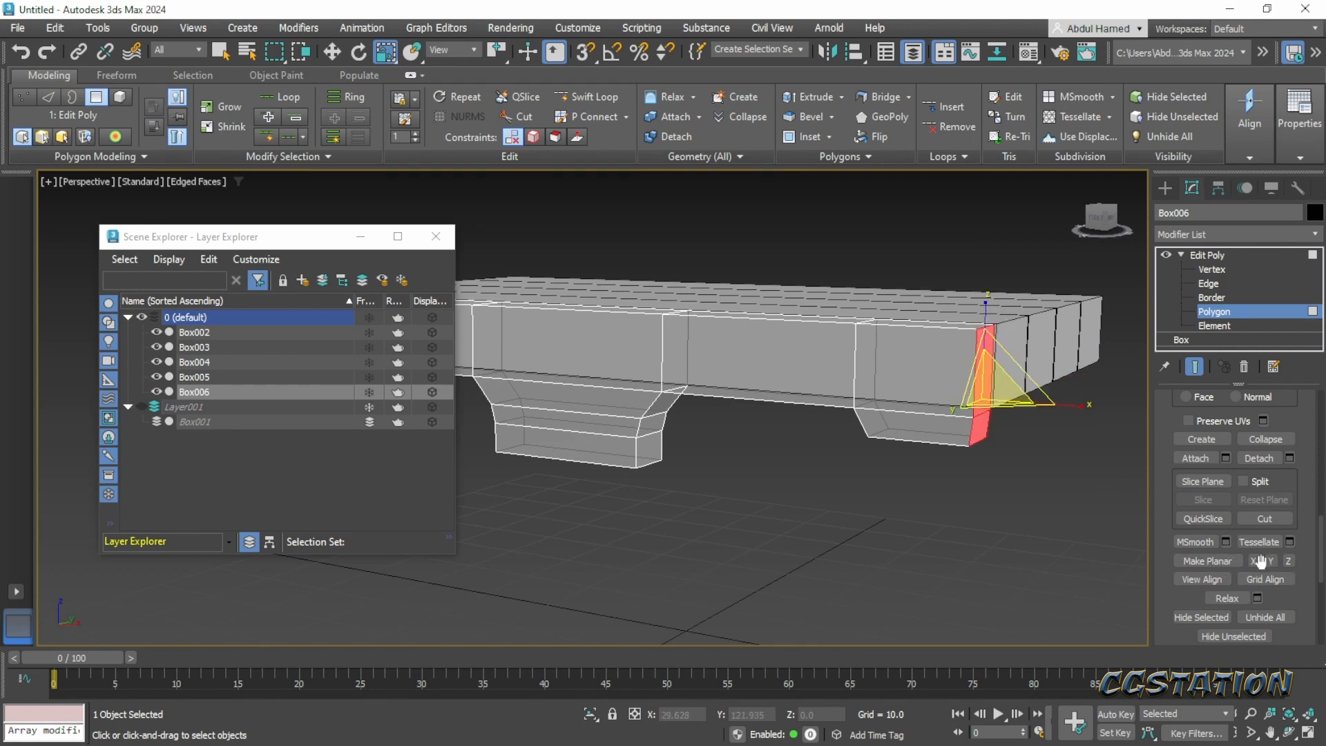
- Select the tab's bottom polygon on the front plank and scale it narrower along X
middle_click_drag(758, 452, 844, 447, "alt")
scroll(778, 489, "up", 5)
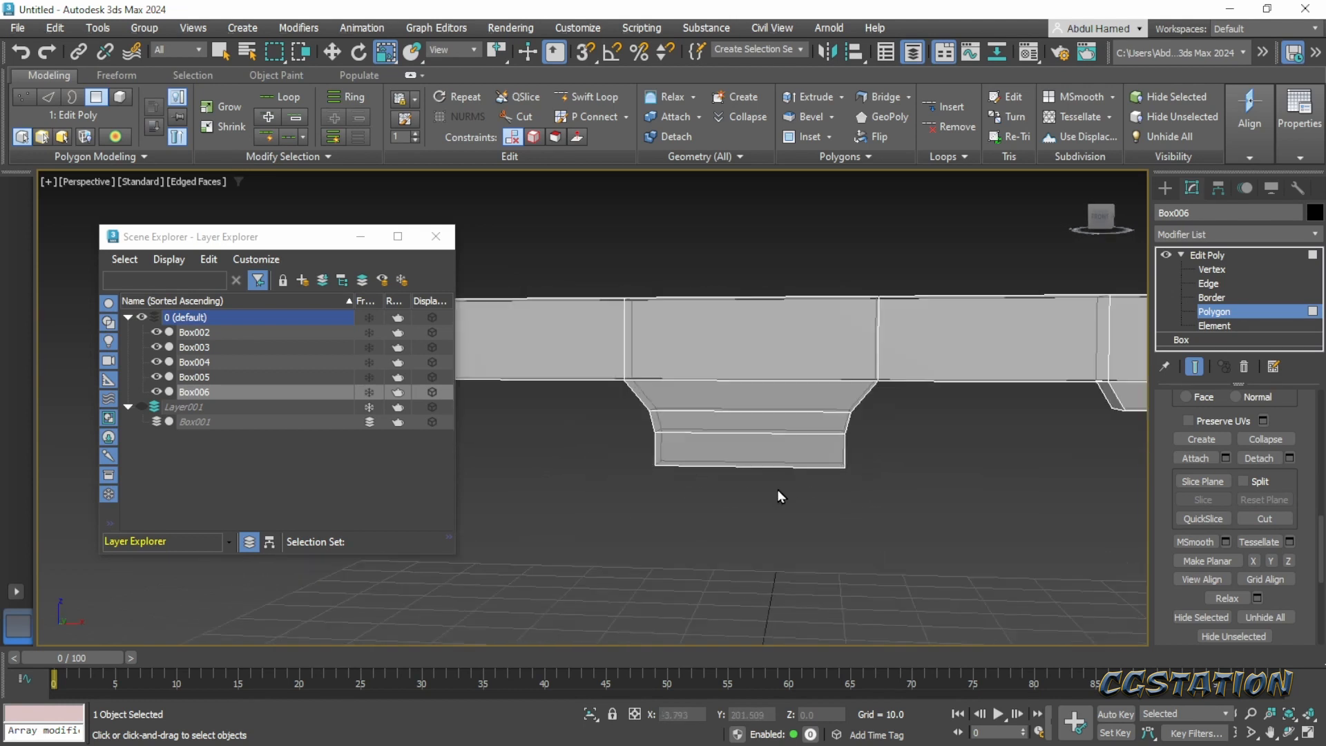
left_click(1208, 255)
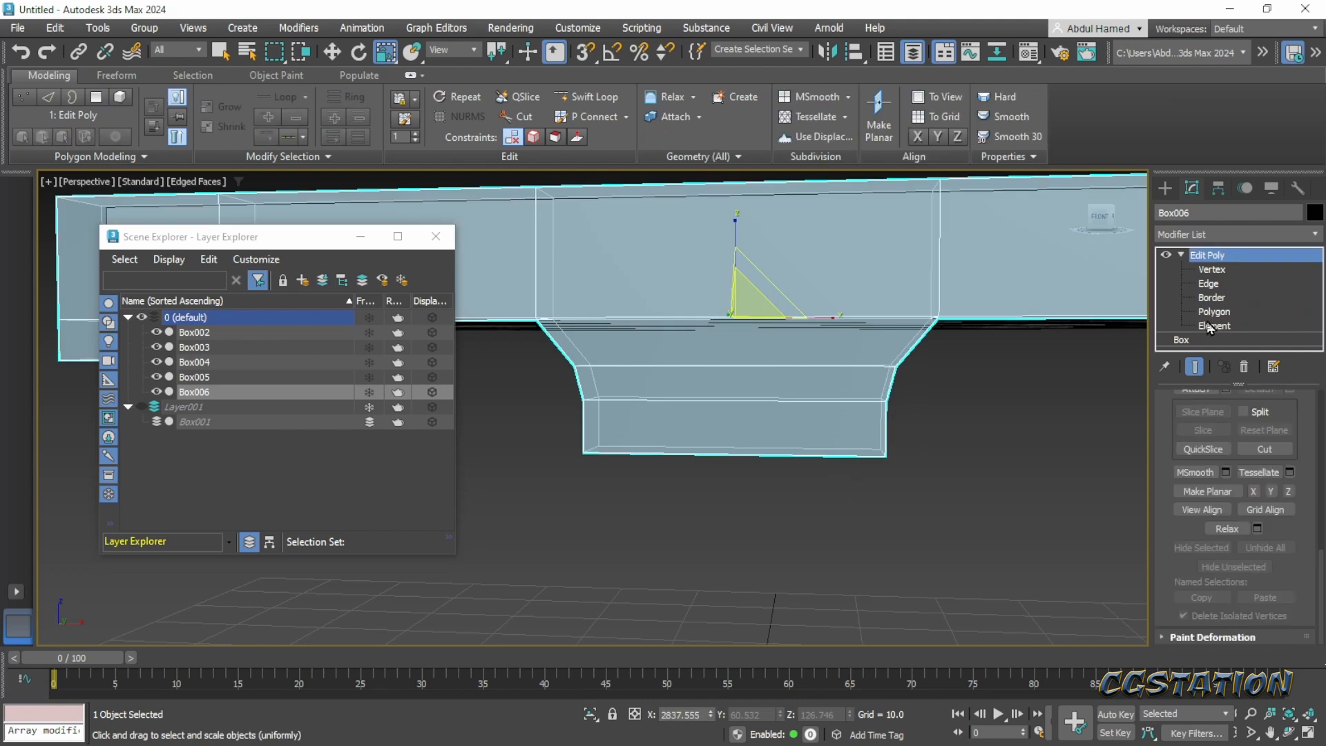
left_click(1214, 312)
middle_click_drag(992, 451, 925, 473, "alt")
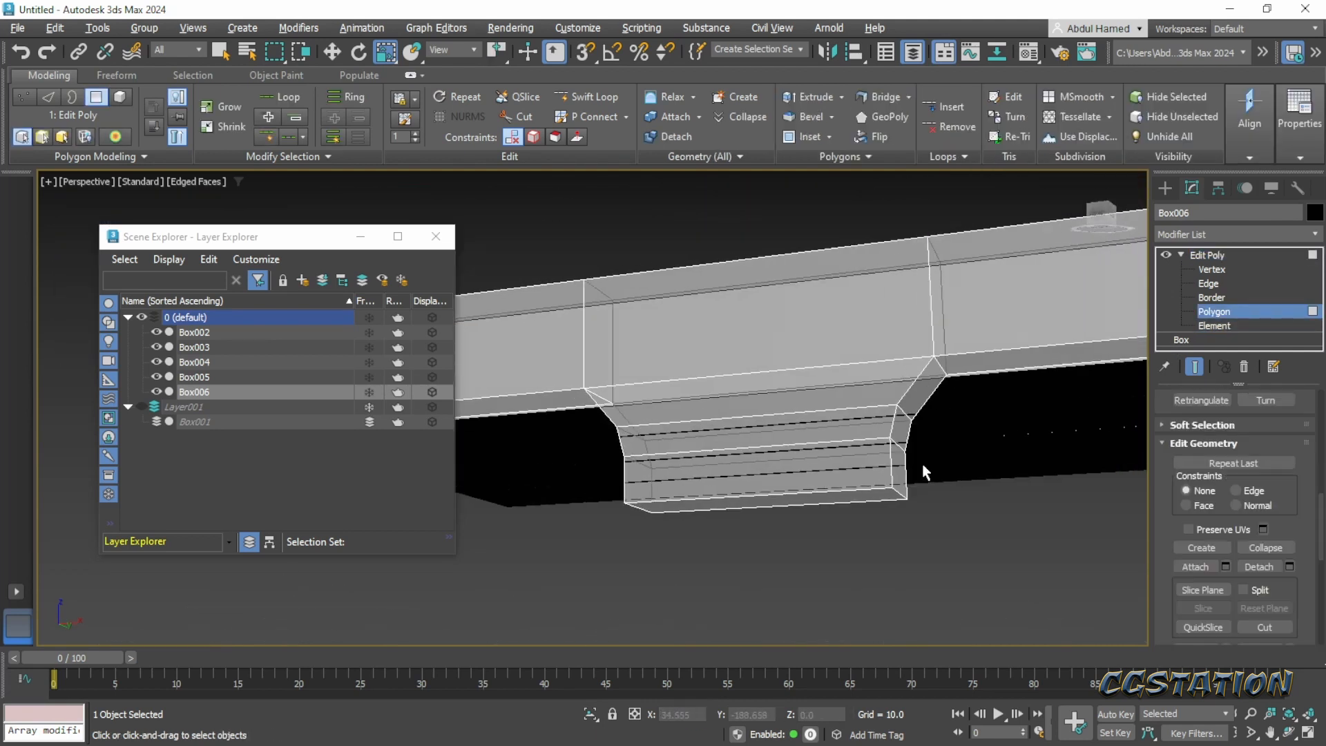
left_click(867, 492)
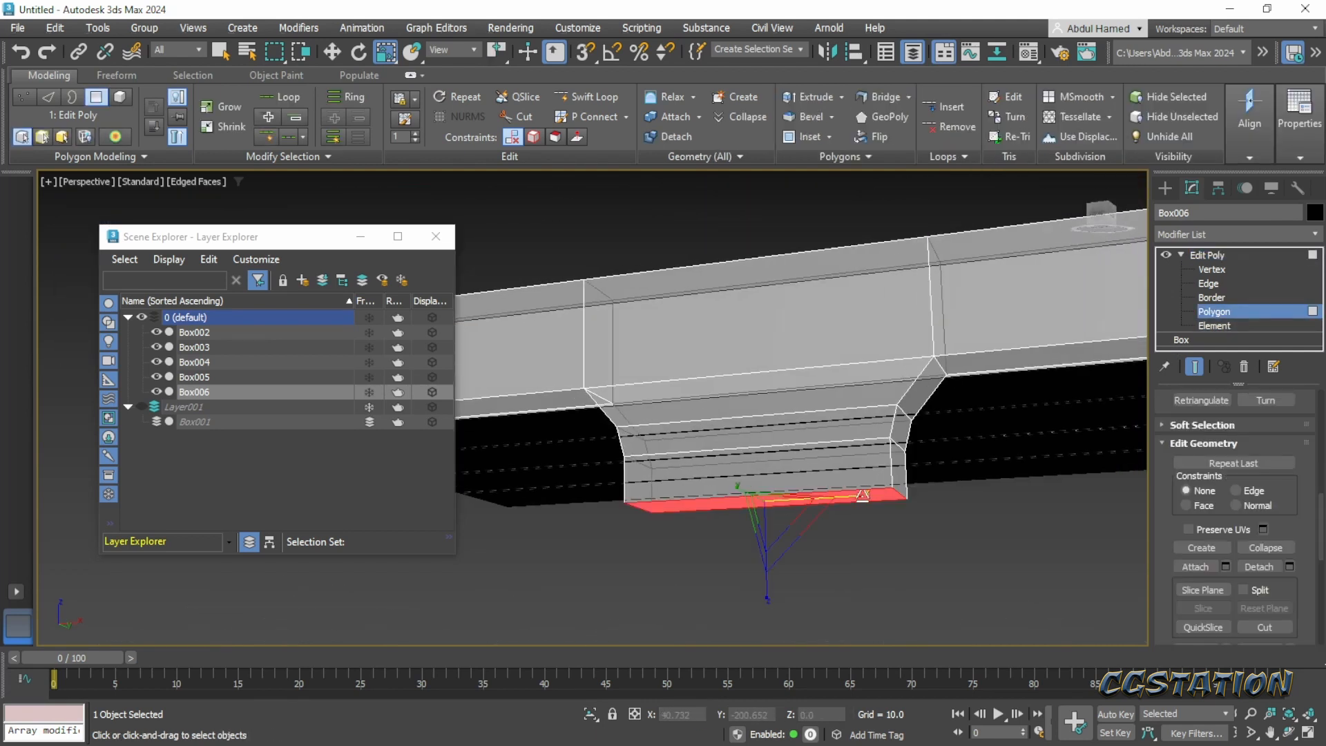
left_click_drag(862, 494, 857, 438)
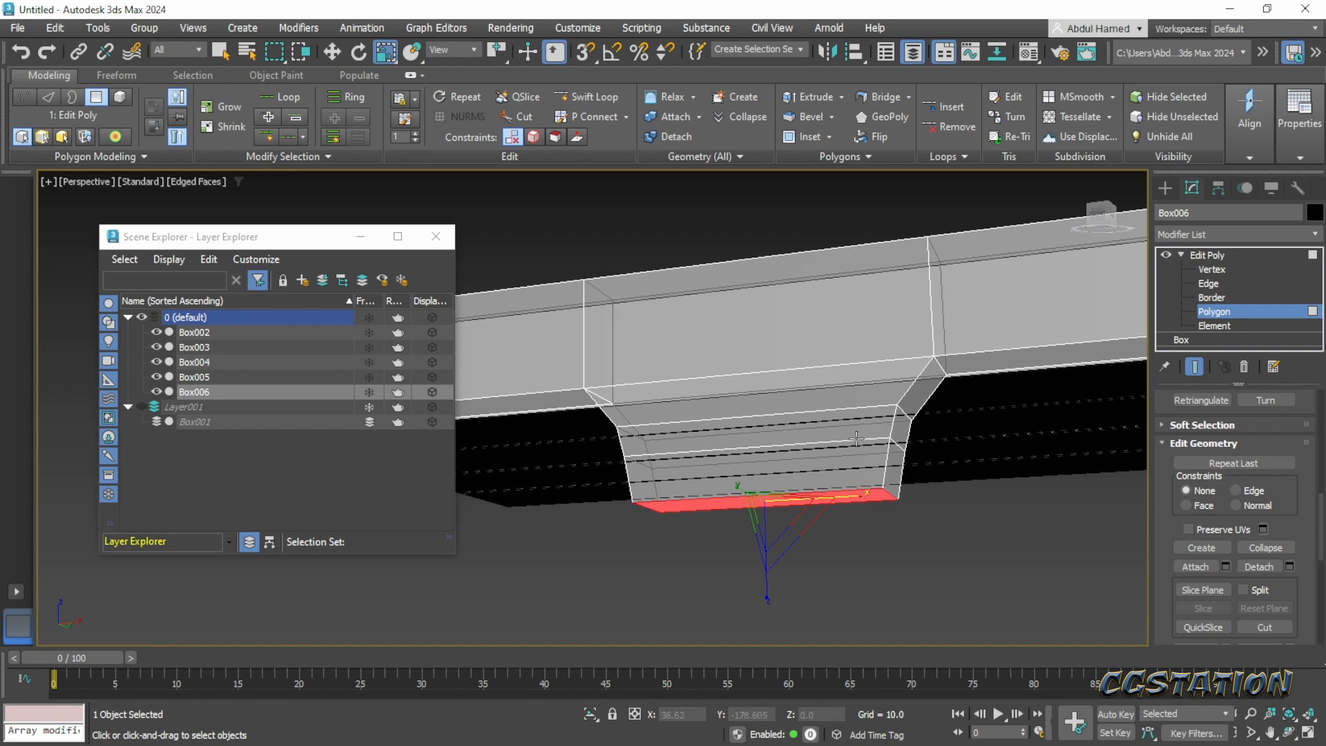
- Select the edge loop just above the tab's bottom and scale it to 95% along X
left_click(1209, 284)
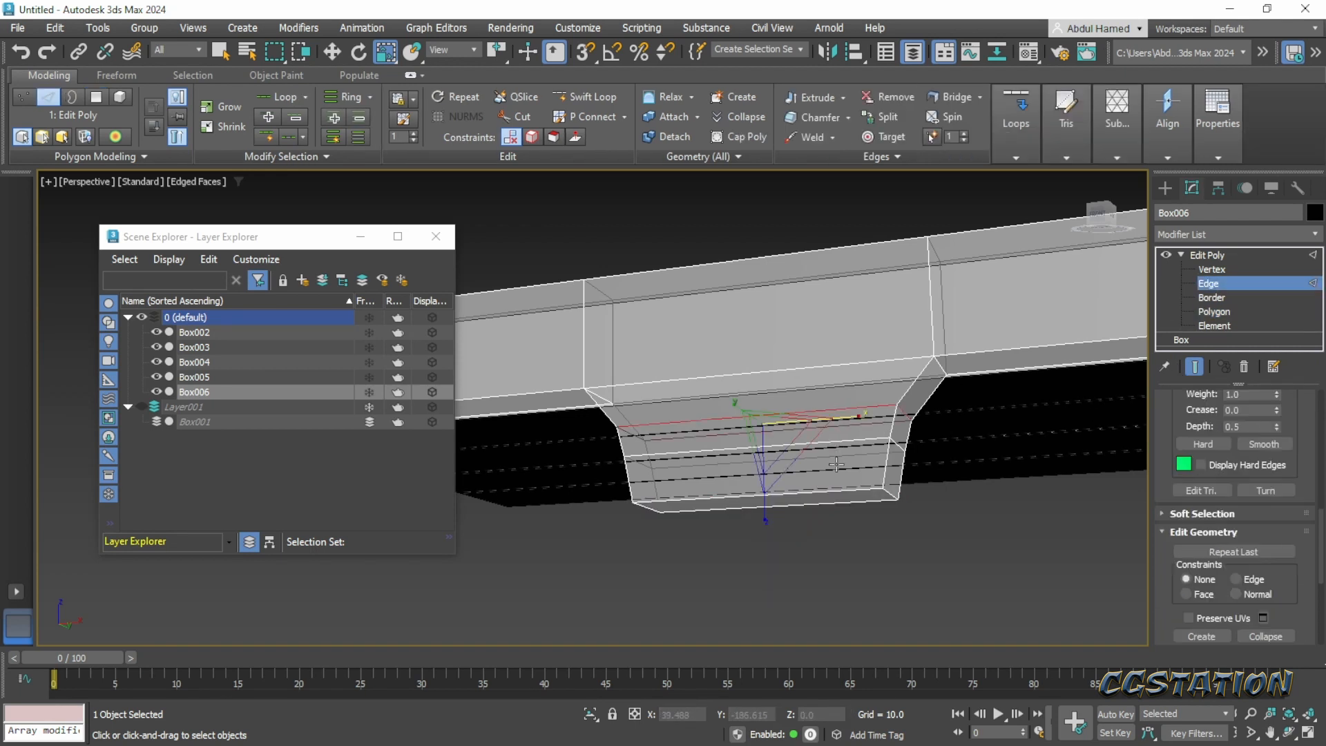
middle_click_drag(850, 454, 862, 489, "alt")
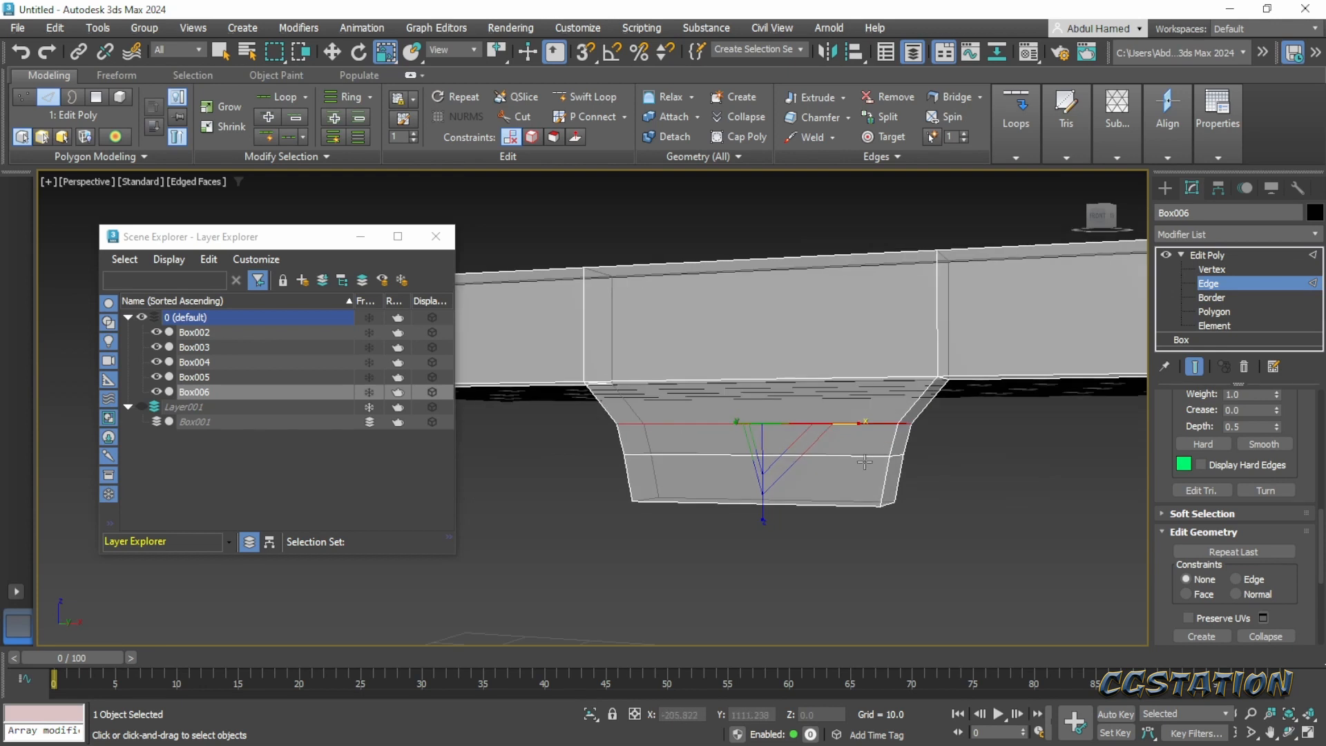
double_click(863, 458)
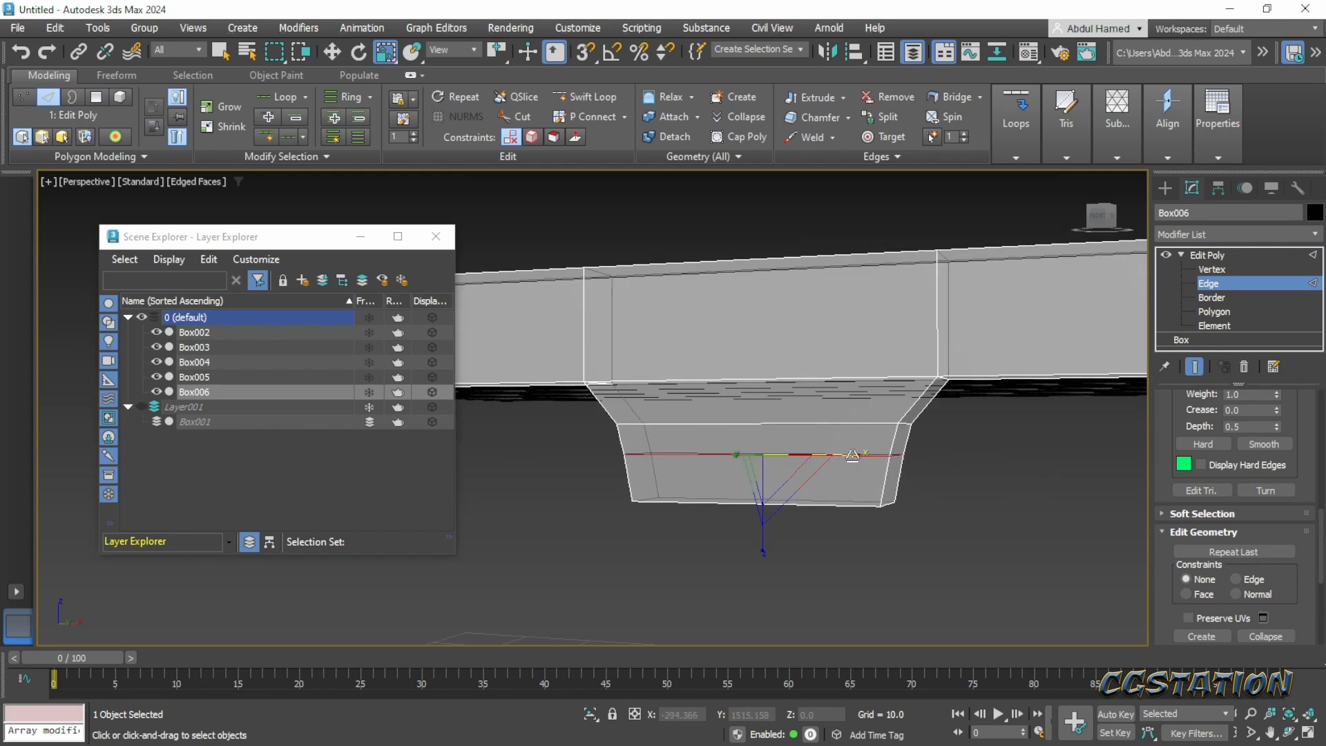
left_click_drag(860, 457, 850, 456)
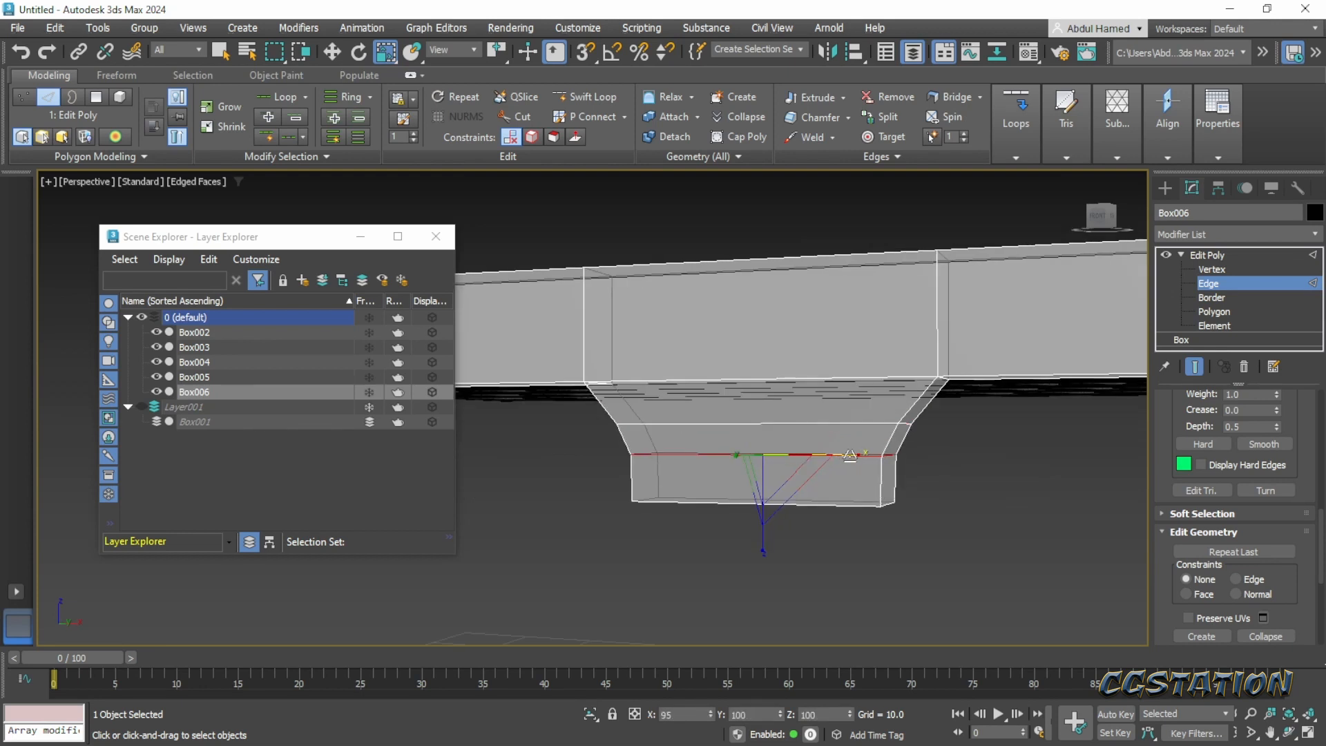
- Clone the front plank as a single copy along Y to the opposite side of the lid, at about Y 25.375
scroll(850, 456, "down", 5)
middle_click_drag(879, 506, 922, 486)
scroll(871, 458, "down", 5)
left_click(1236, 259)
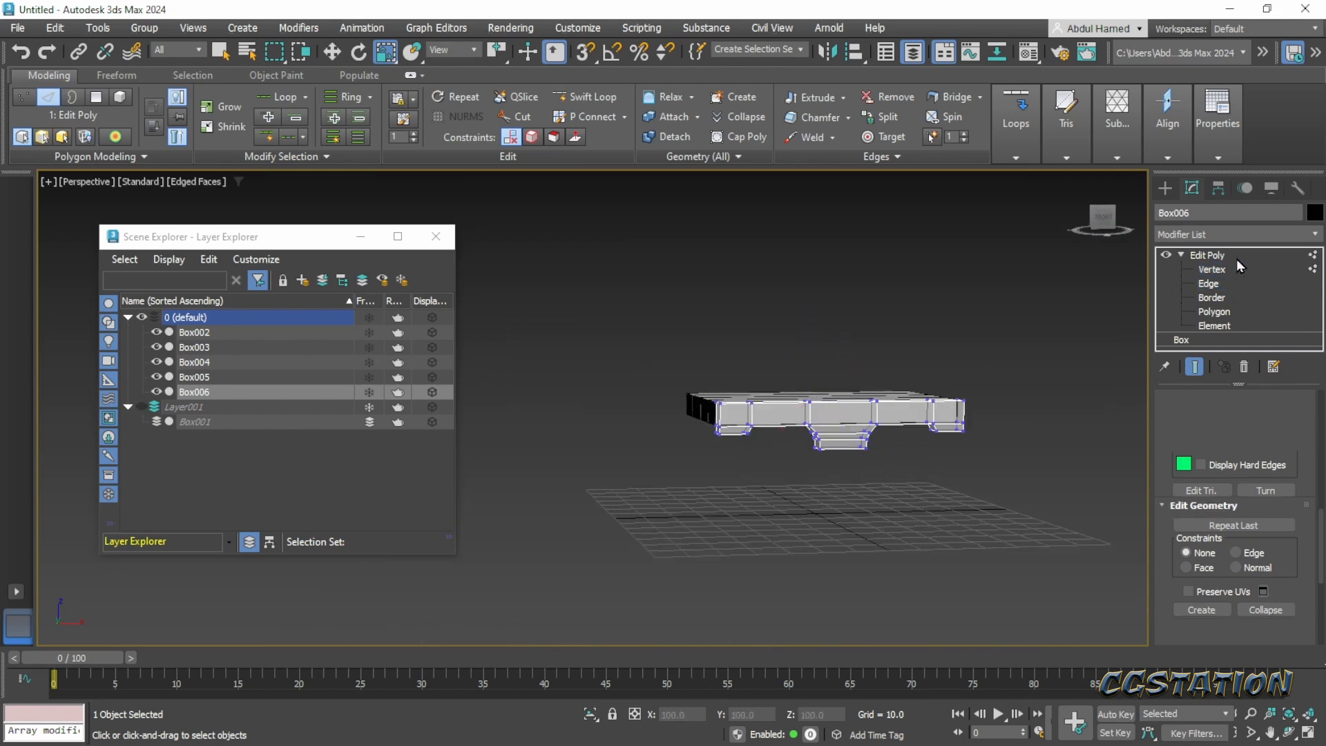
middle_click_drag(898, 414, 935, 527, "alt")
key("w")
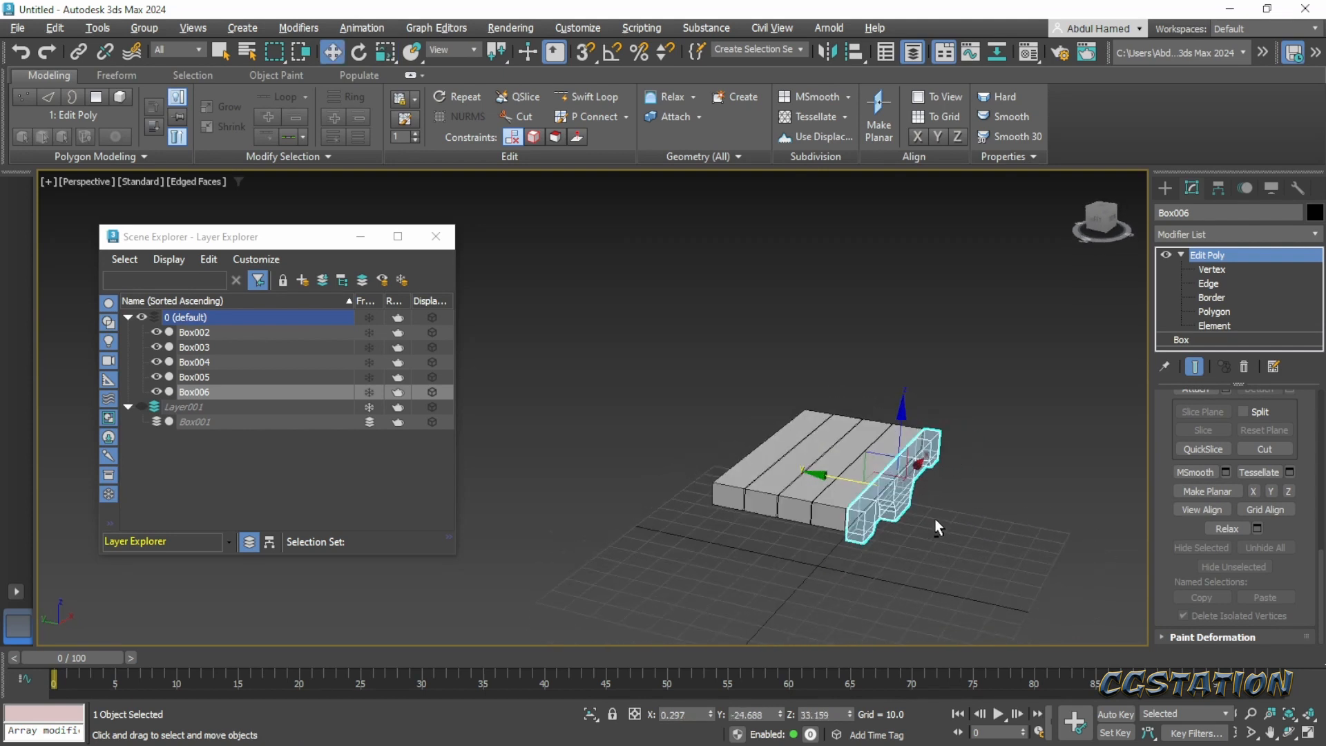
left_click_drag(834, 483, 688, 464, "shift")
left_click(669, 450)
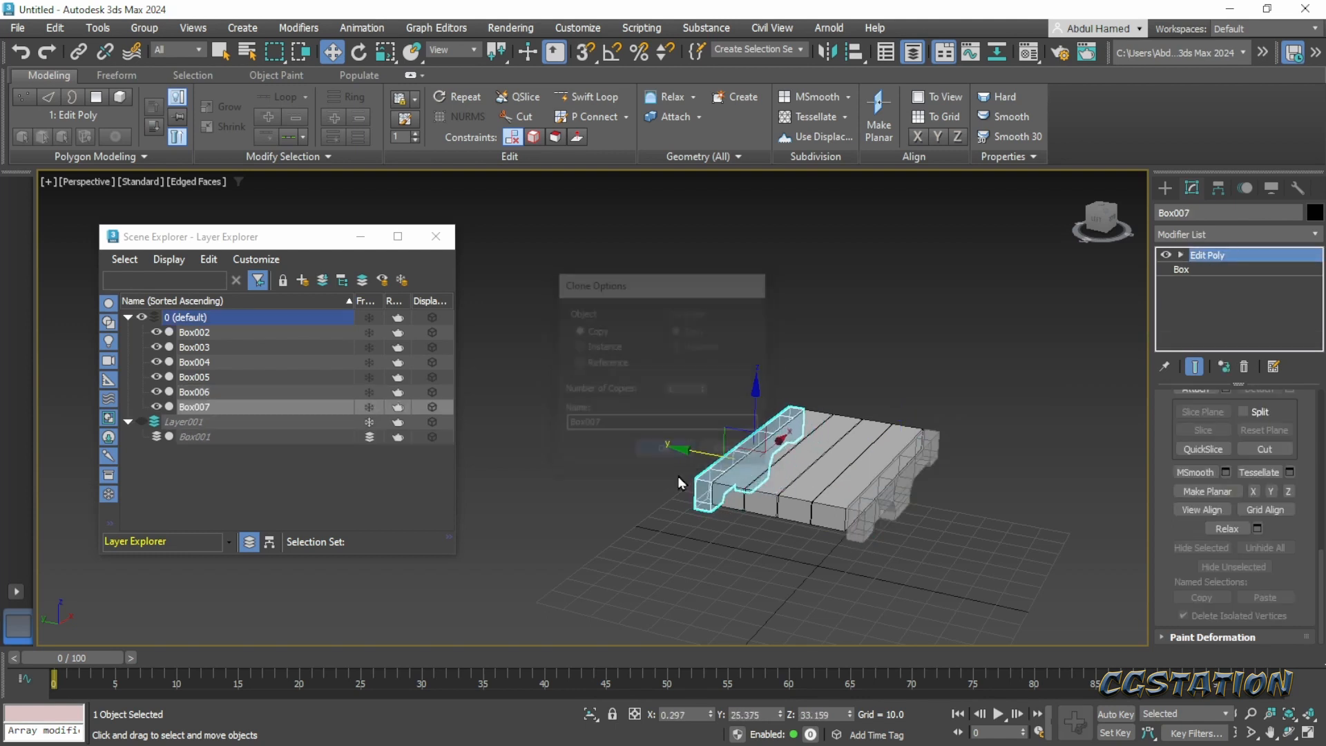
- Select the ring of tapered polygons joining the central tab to the copied plank and delete them
middle_click_drag(708, 513, 851, 490, "alt")
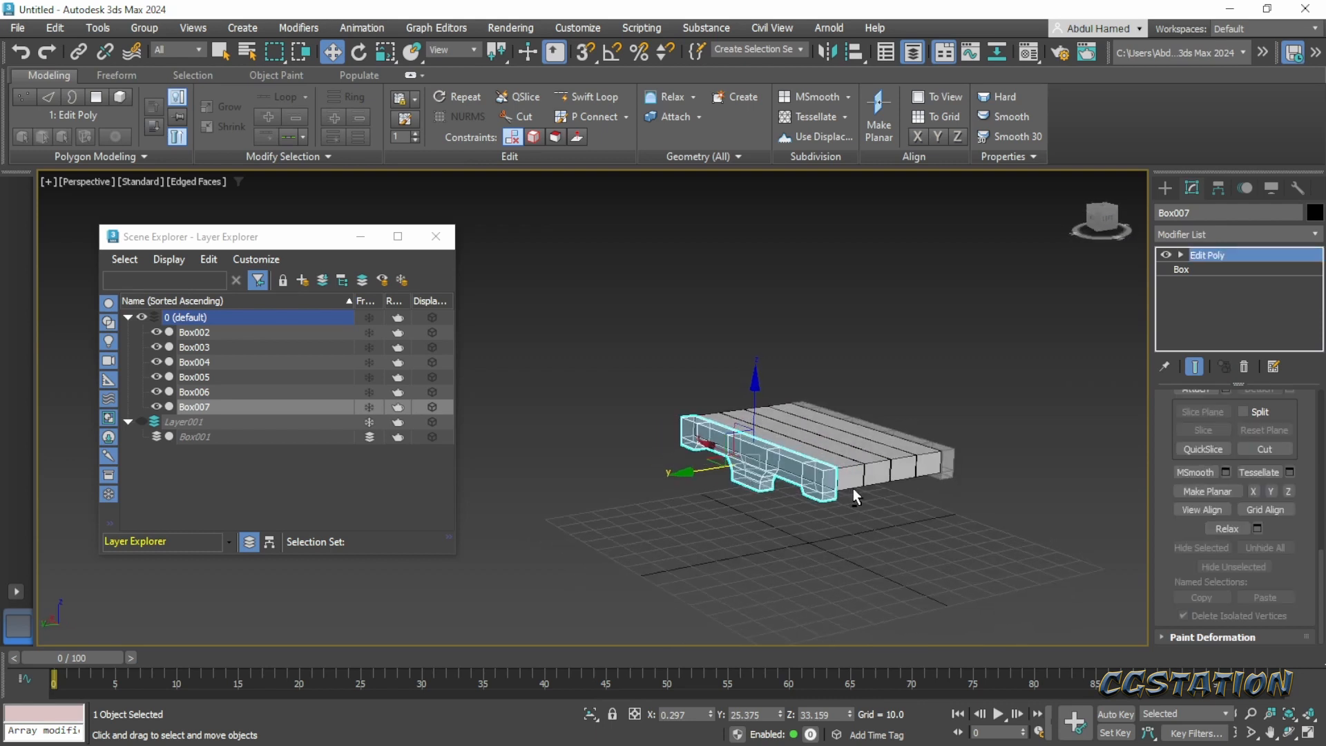
scroll(852, 487, "up", 5)
scroll(700, 471, "up", 5)
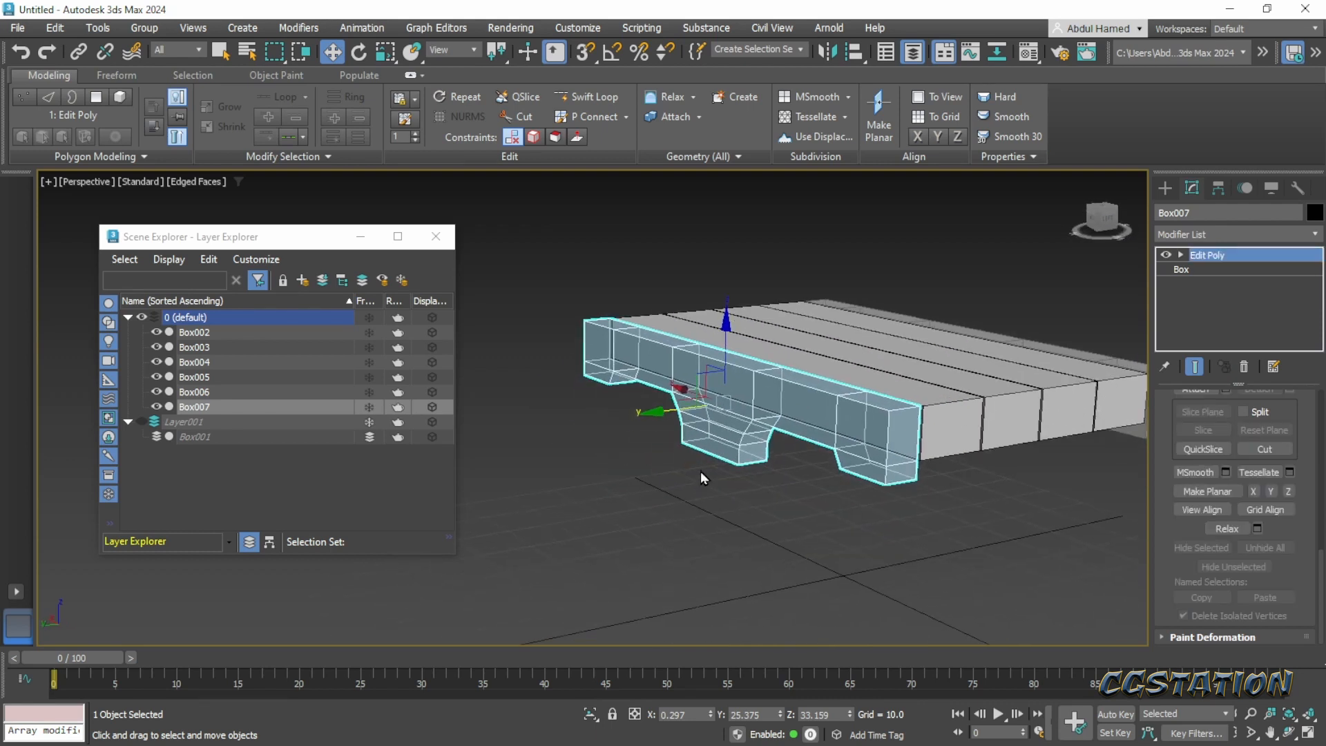
left_click(1182, 255)
left_click(1215, 312)
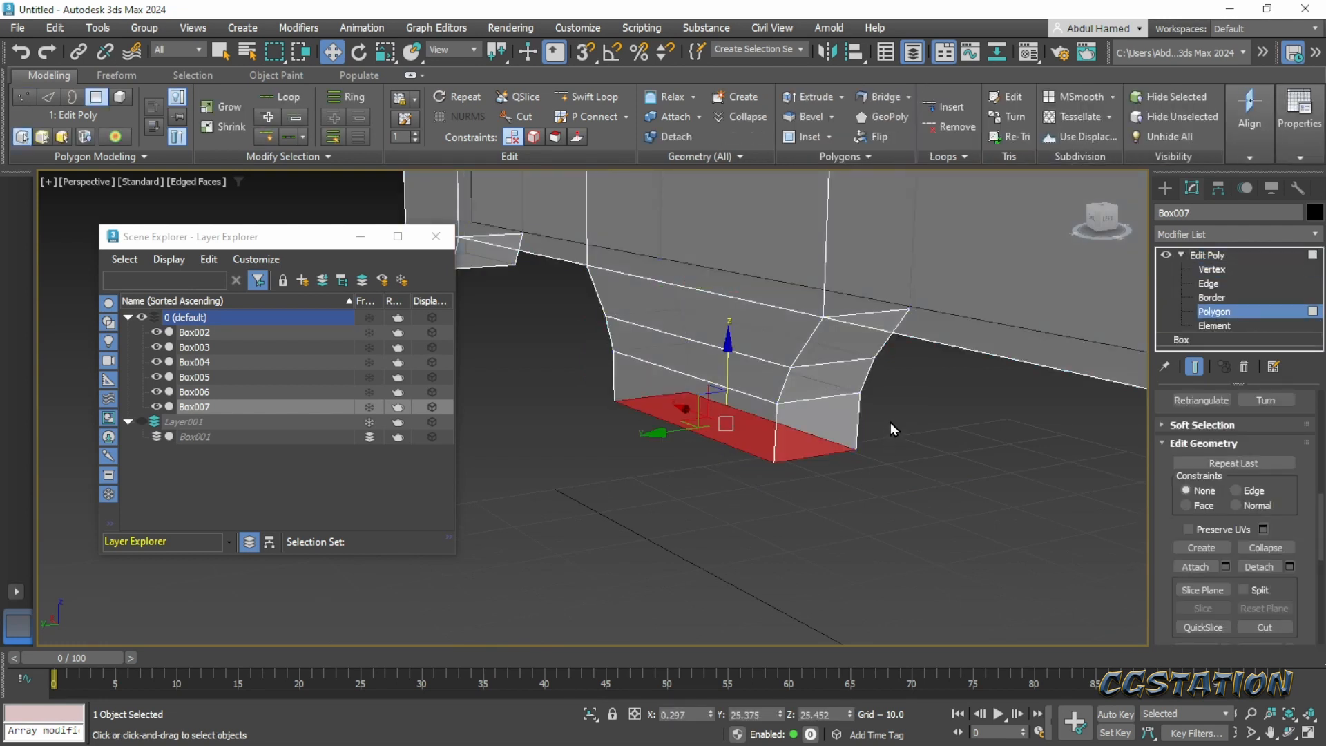
left_click(804, 347)
left_click(804, 347)
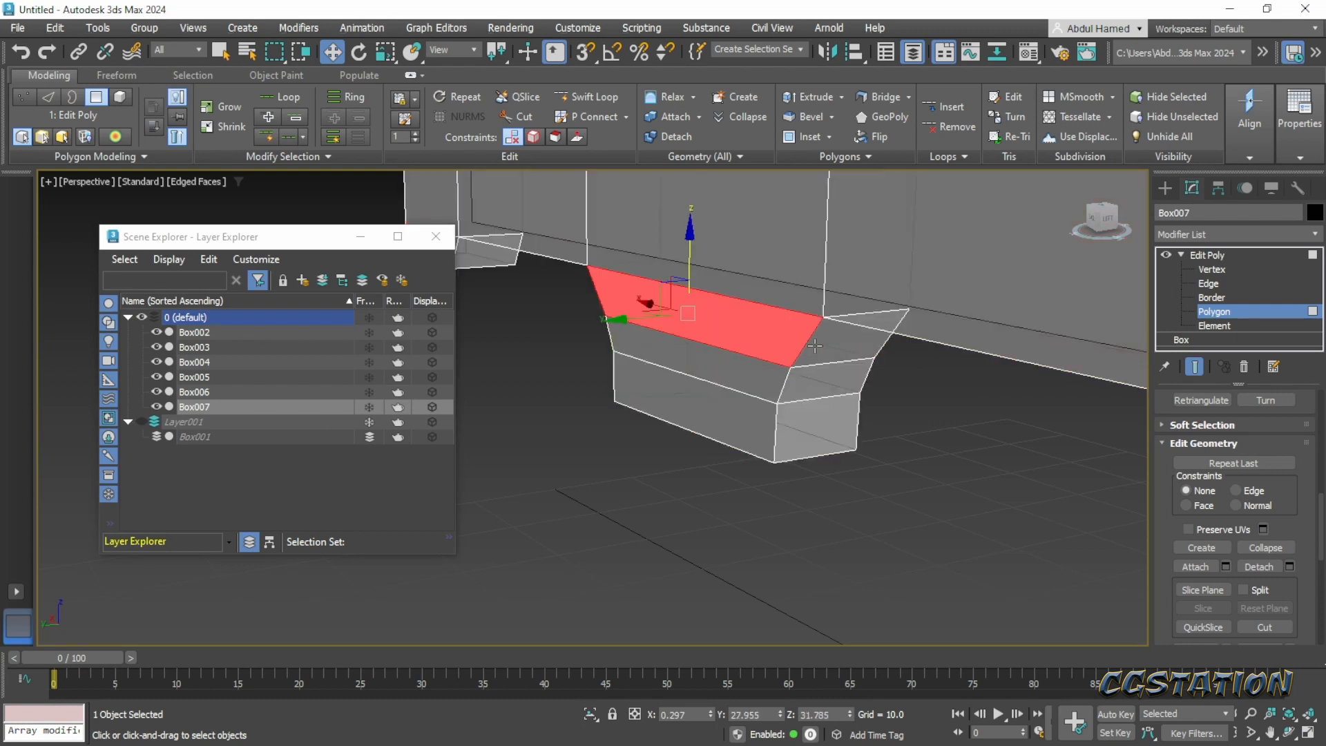
right_click(815, 346)
key("Escape")
left_click(810, 345, "ctrl")
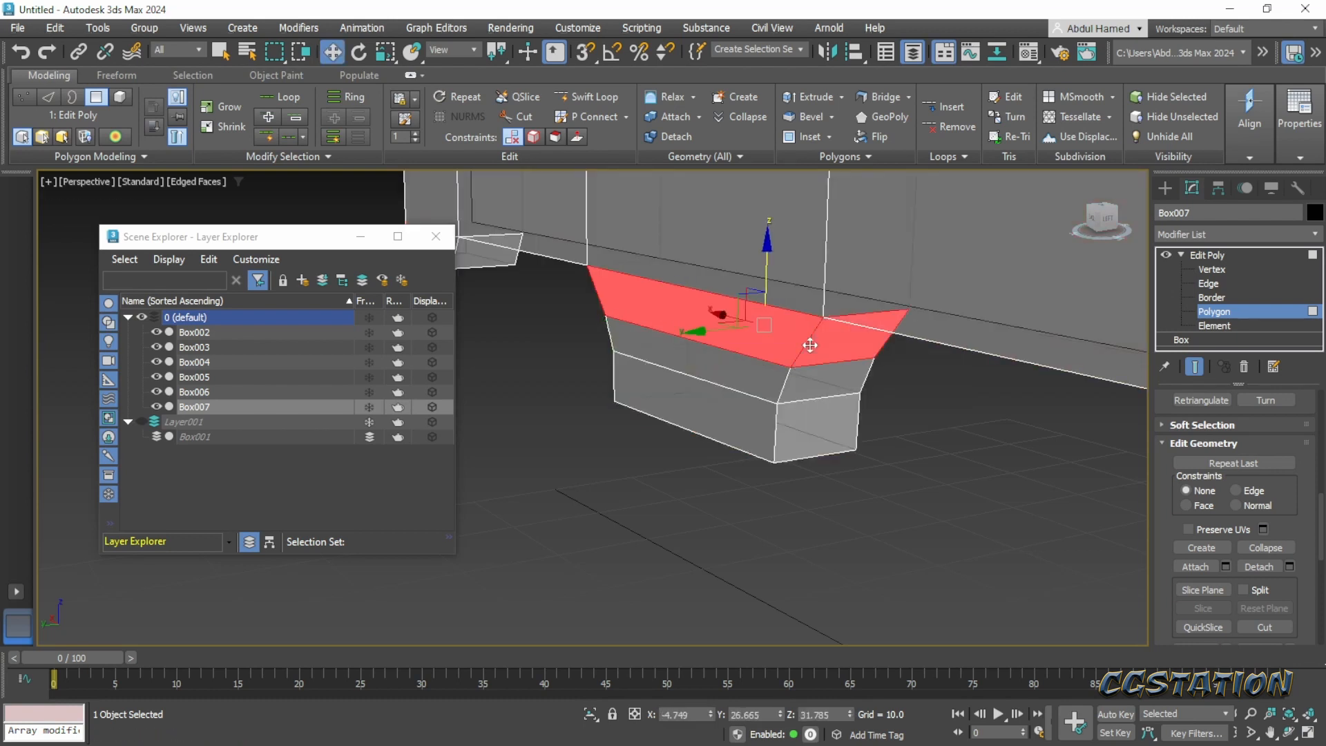
left_click(810, 345, "shift")
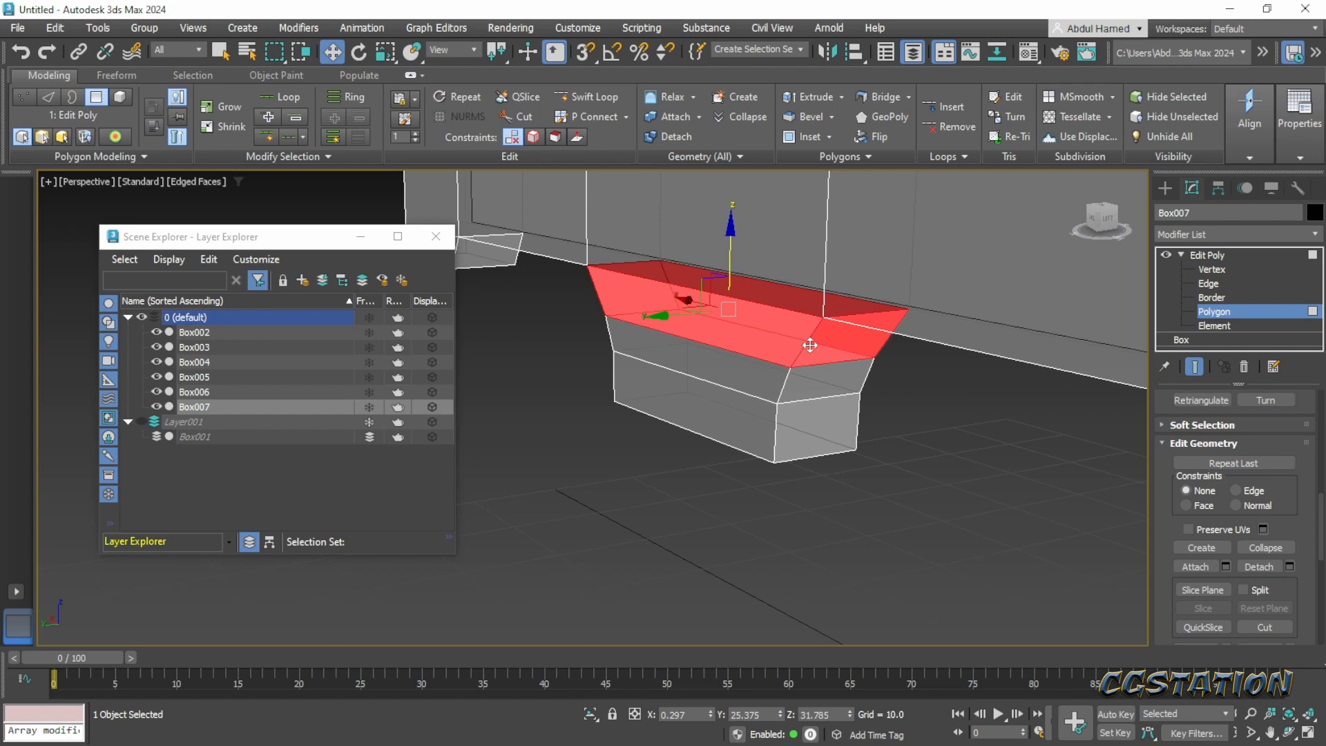
key("Delete")
- Select one polygon of the detached tab piece, grow the selection to the whole piece and delete it
left_click(824, 380)
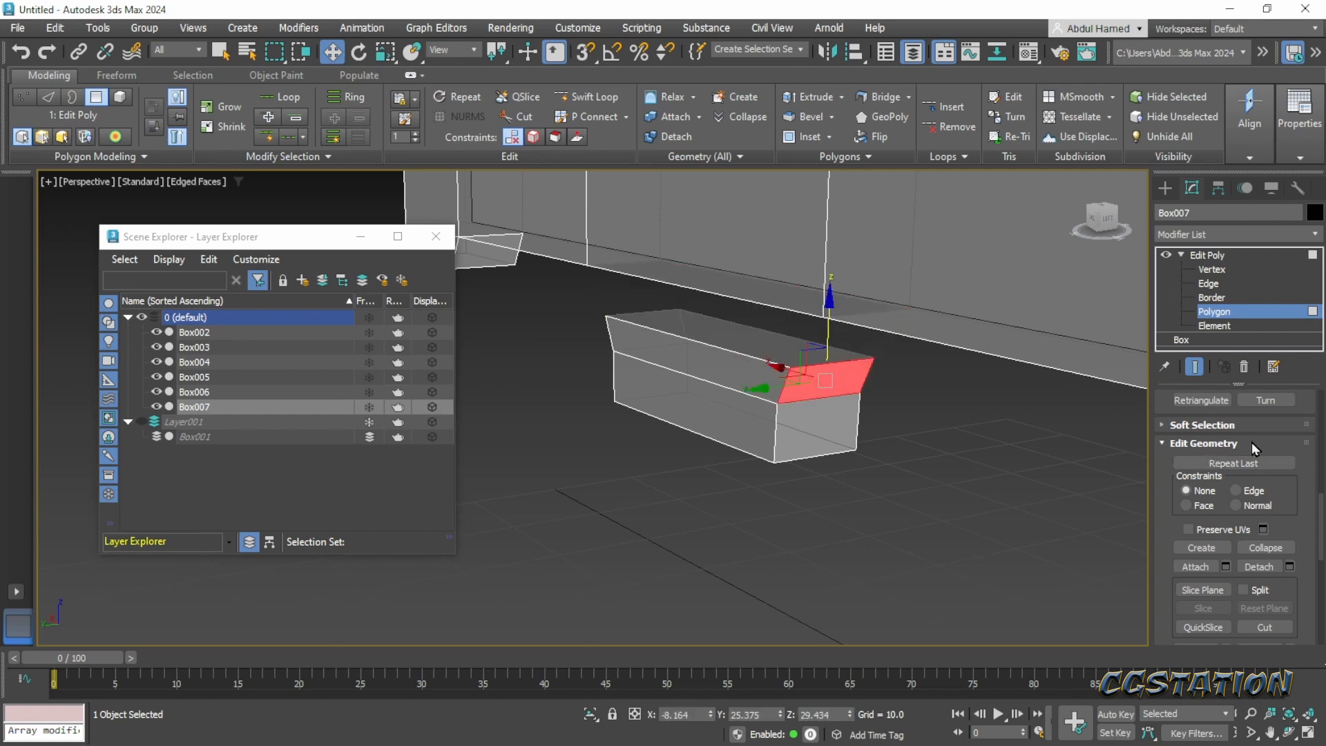
scroll(1236, 470, "up", 5)
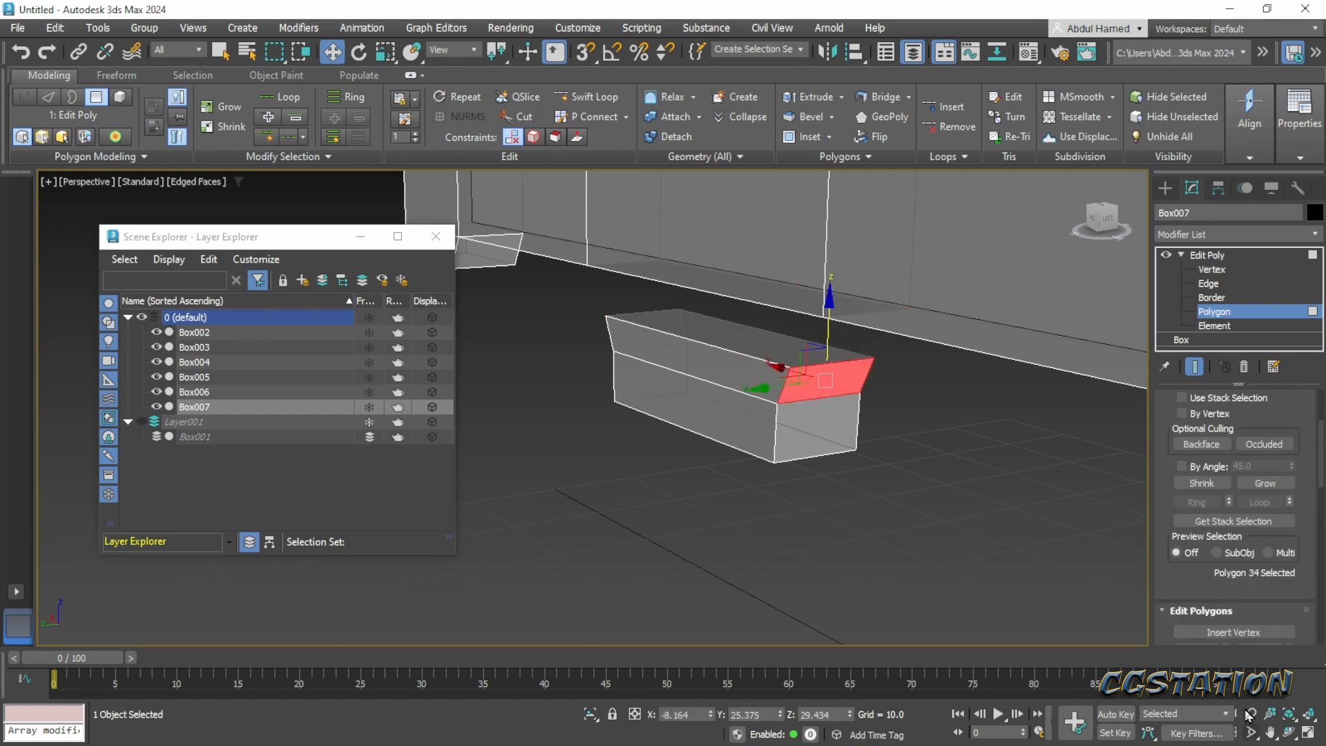
scroll(1233, 442, "up", 3)
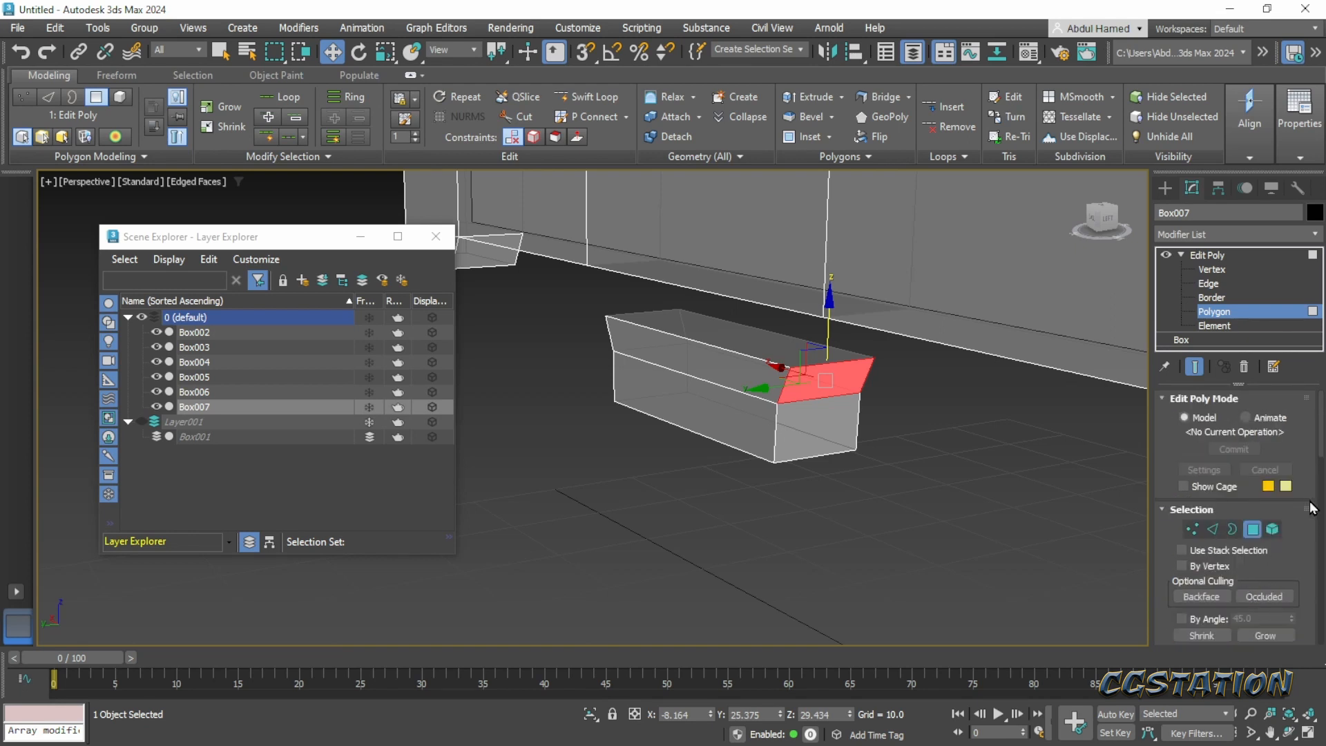
scroll(1312, 508, "down", 1)
left_click(1262, 586)
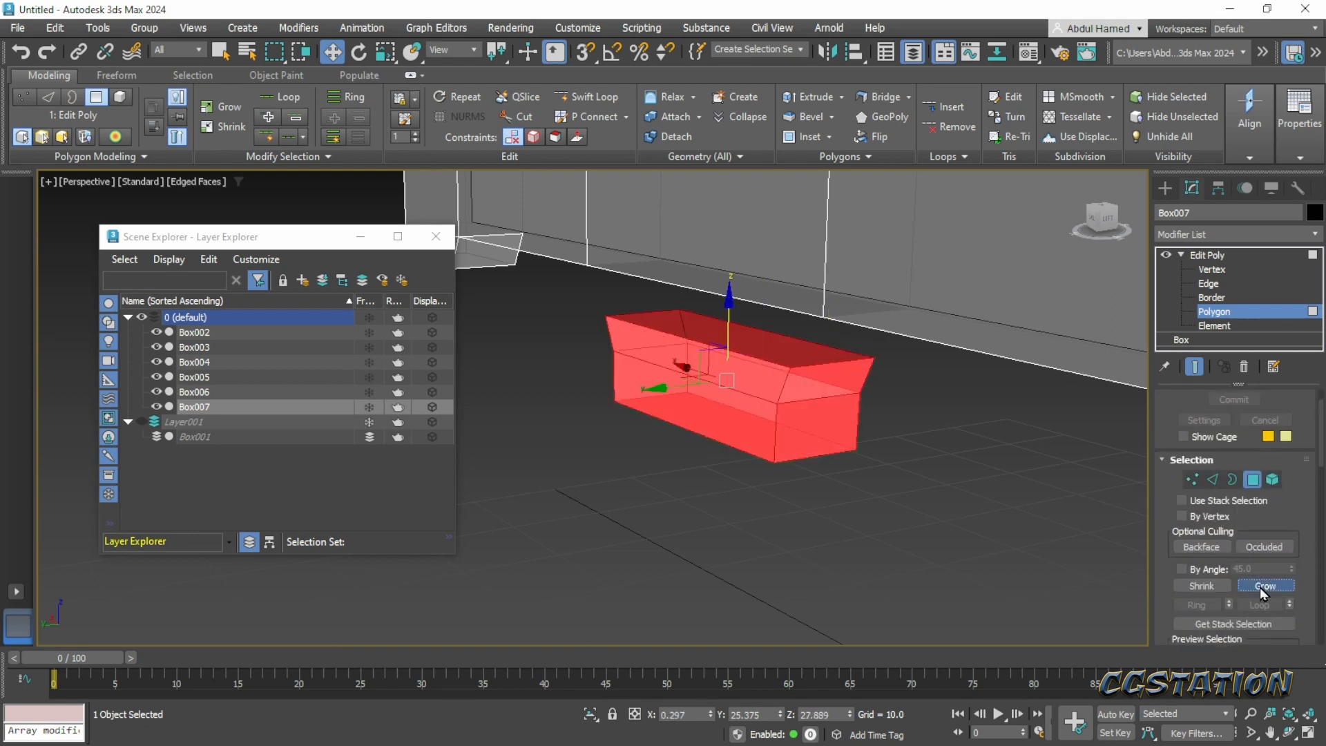
key("Delete")
- Bridge the two opposite open edges under the copied plank to close the gap where the tab was
middle_click_drag(688, 347, 689, 262, "alt")
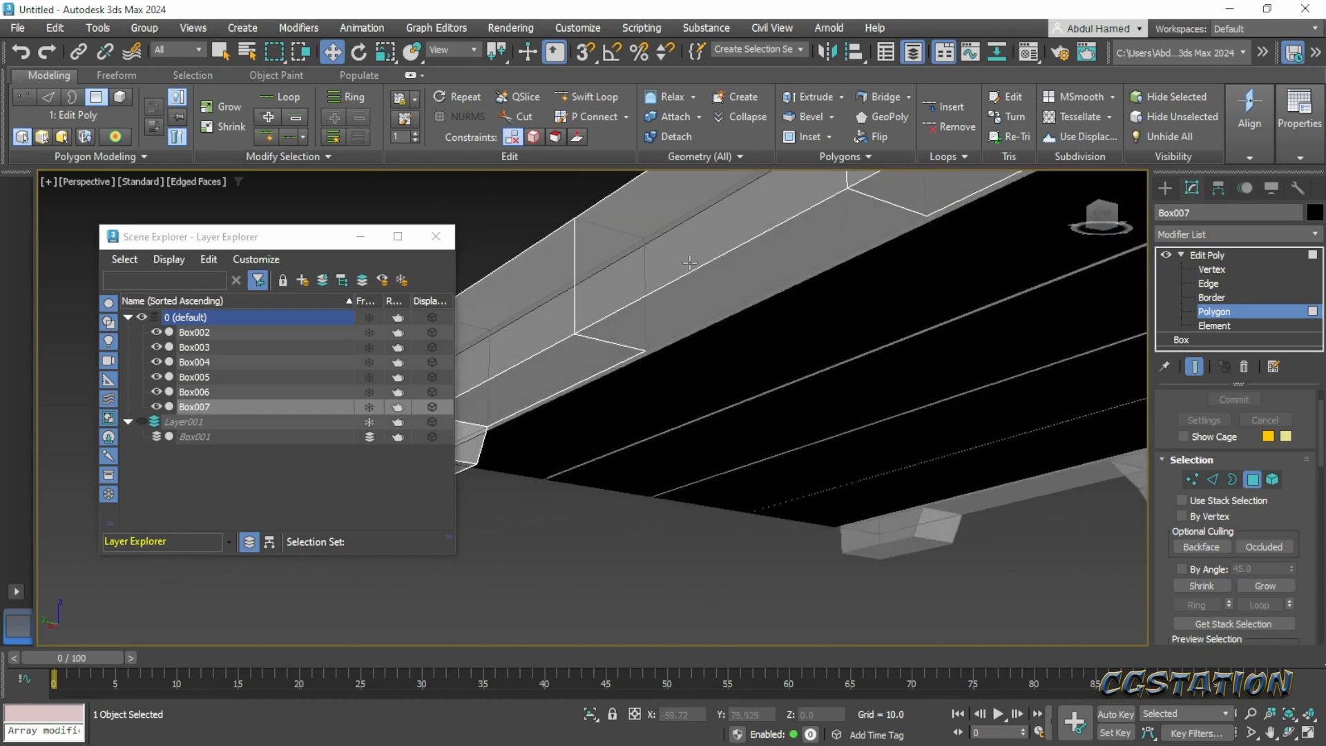
left_click(1208, 283)
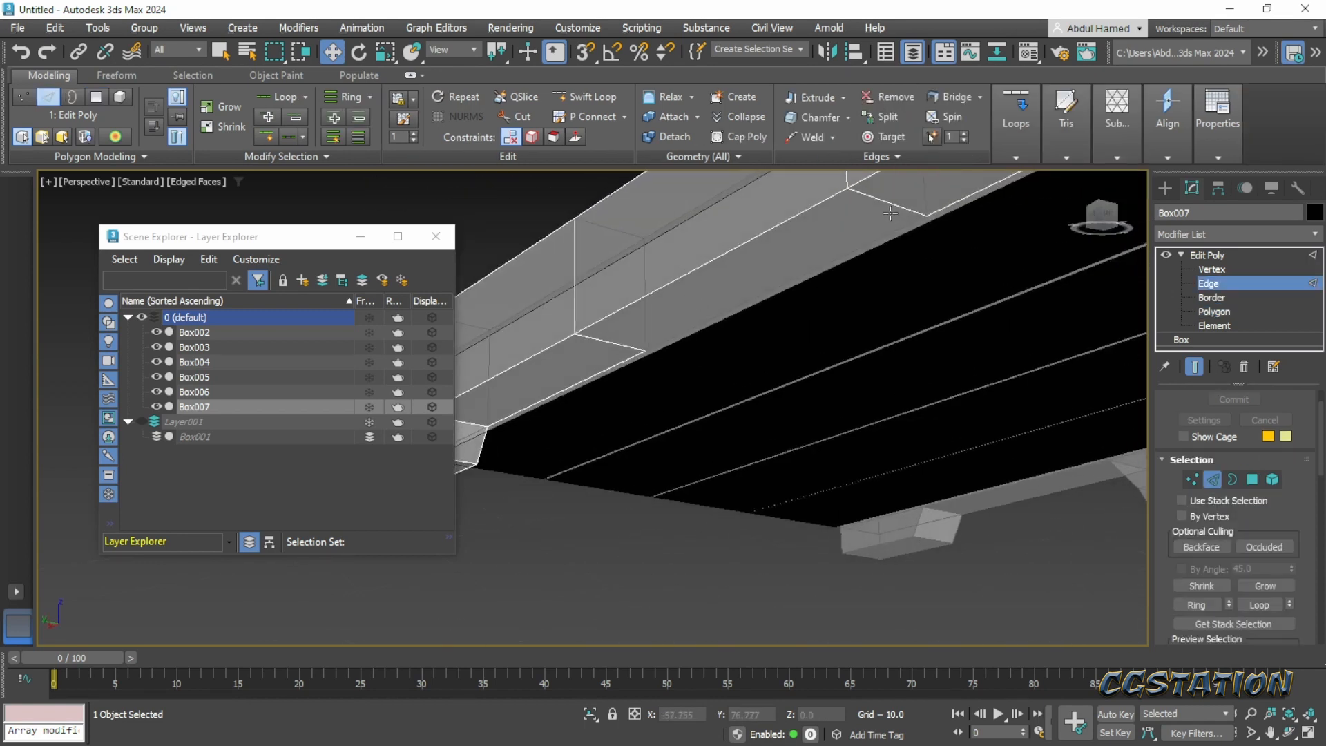
left_click(630, 337)
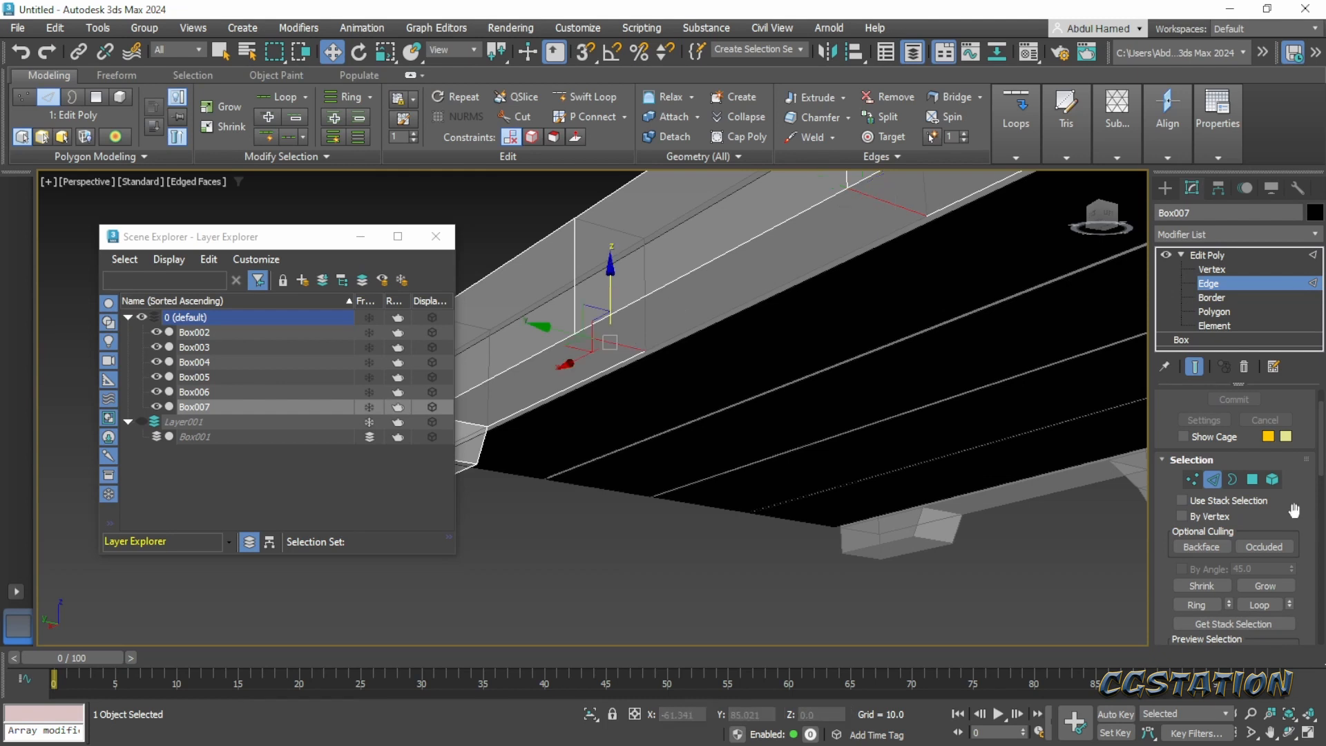
scroll(1286, 511, "down", 4)
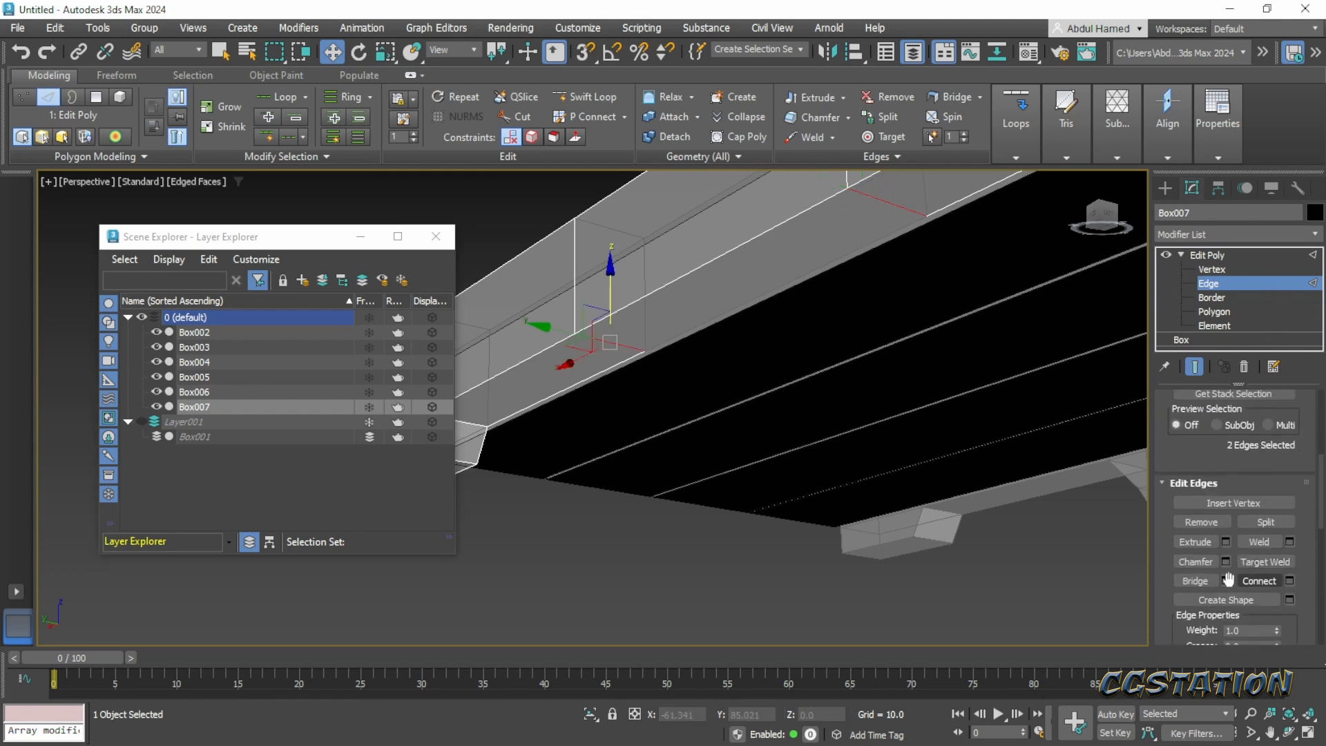
middle_click_drag(853, 400, 817, 510, "alt")
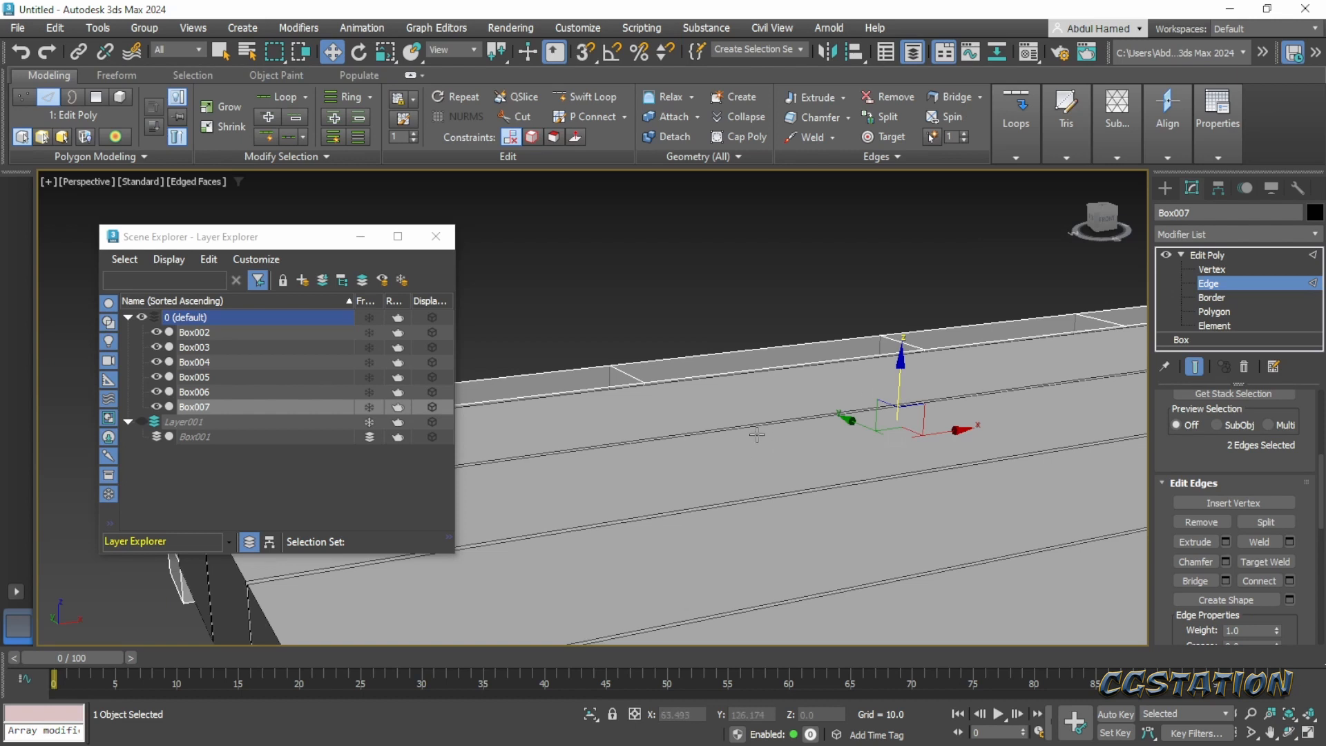
scroll(757, 434, "down", 10)
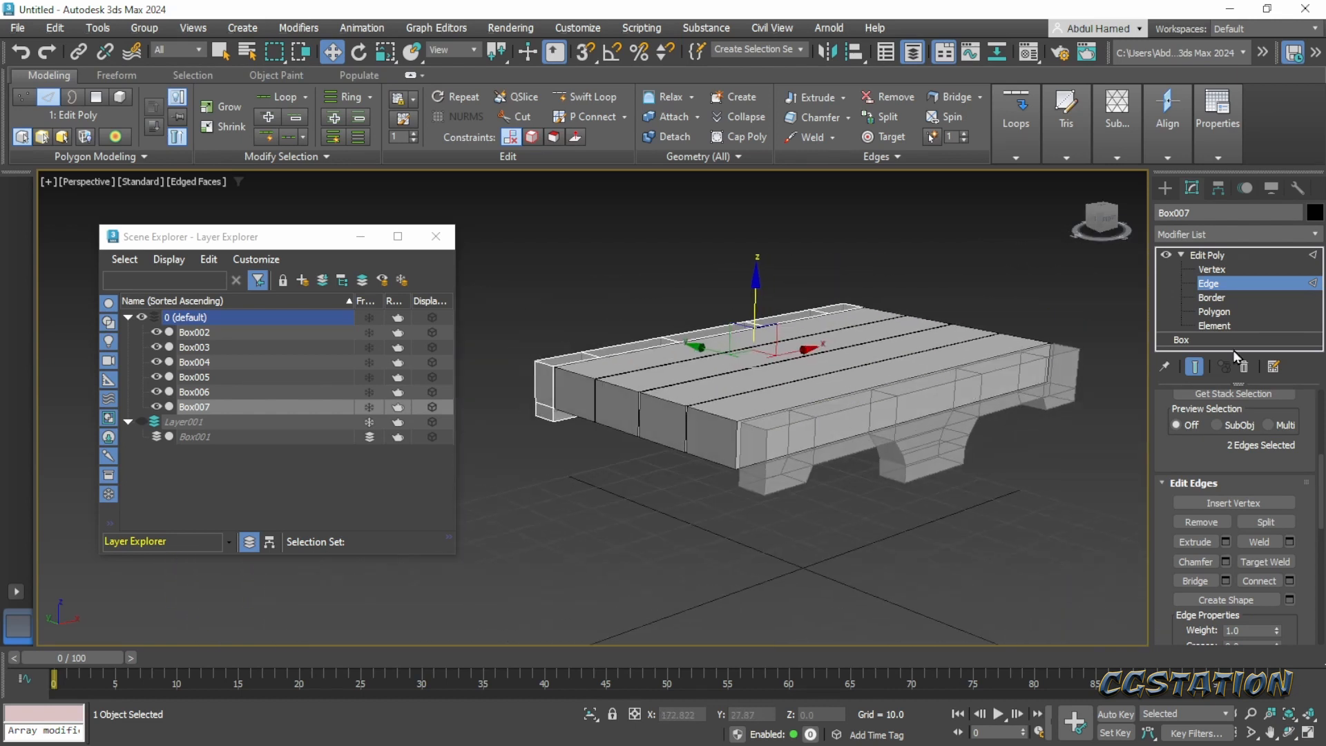
left_click(1222, 257)
- Select both the front and back planks, turn off their see-through display and clear the selection
key("alt+z")
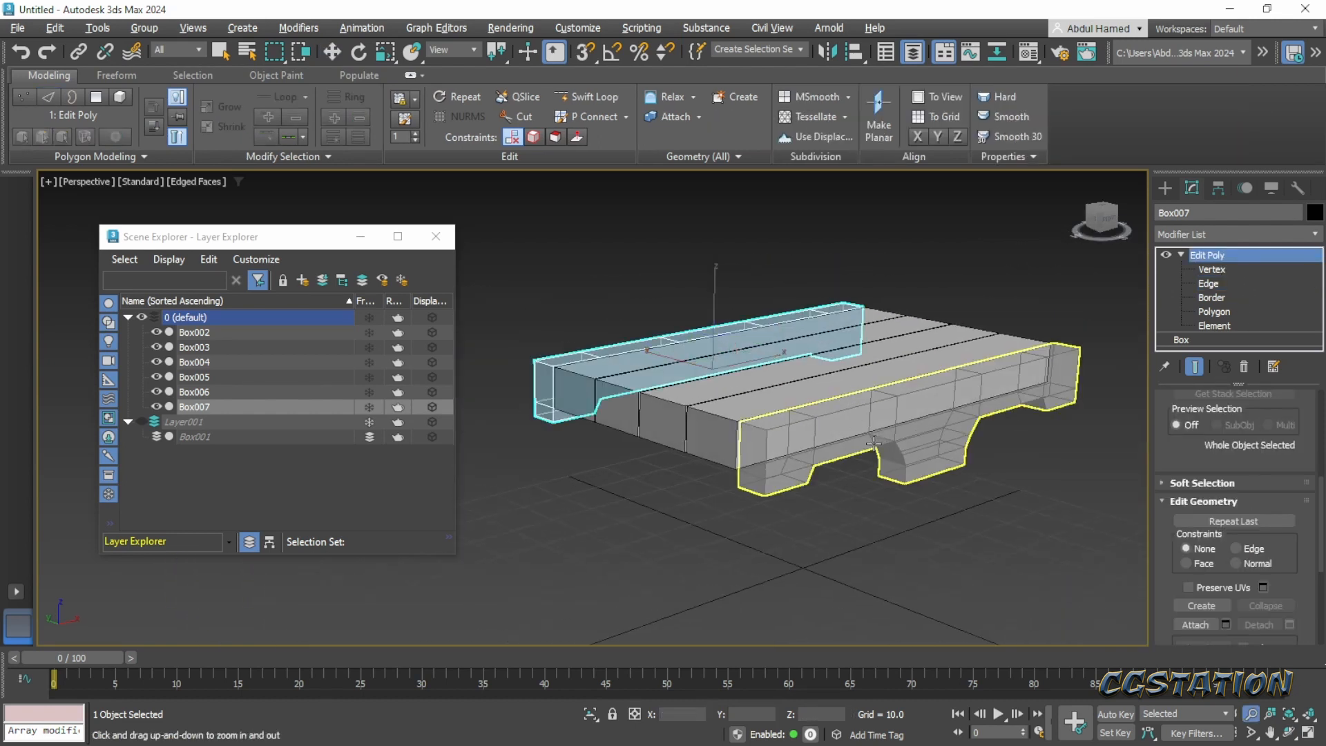
left_click_drag(813, 482, 811, 483)
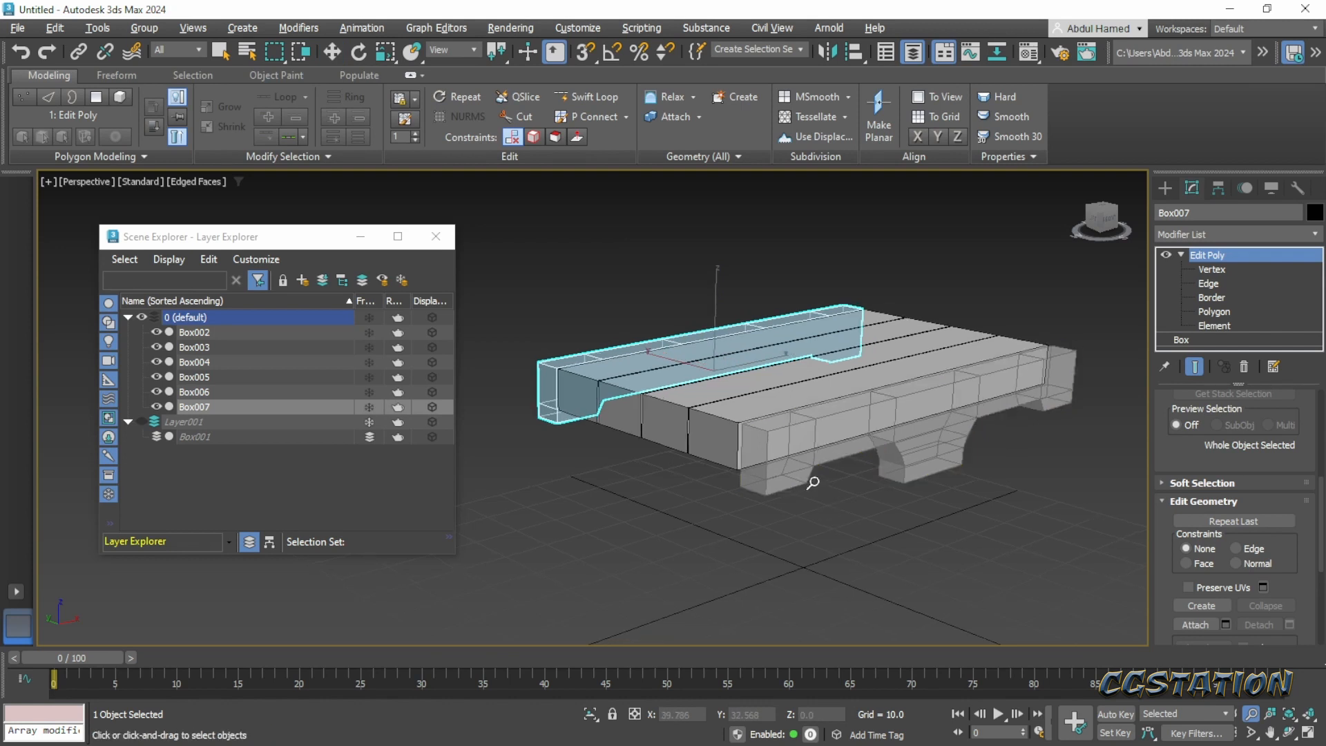
right_click(811, 483)
left_click(797, 470)
left_click(557, 429, "ctrl")
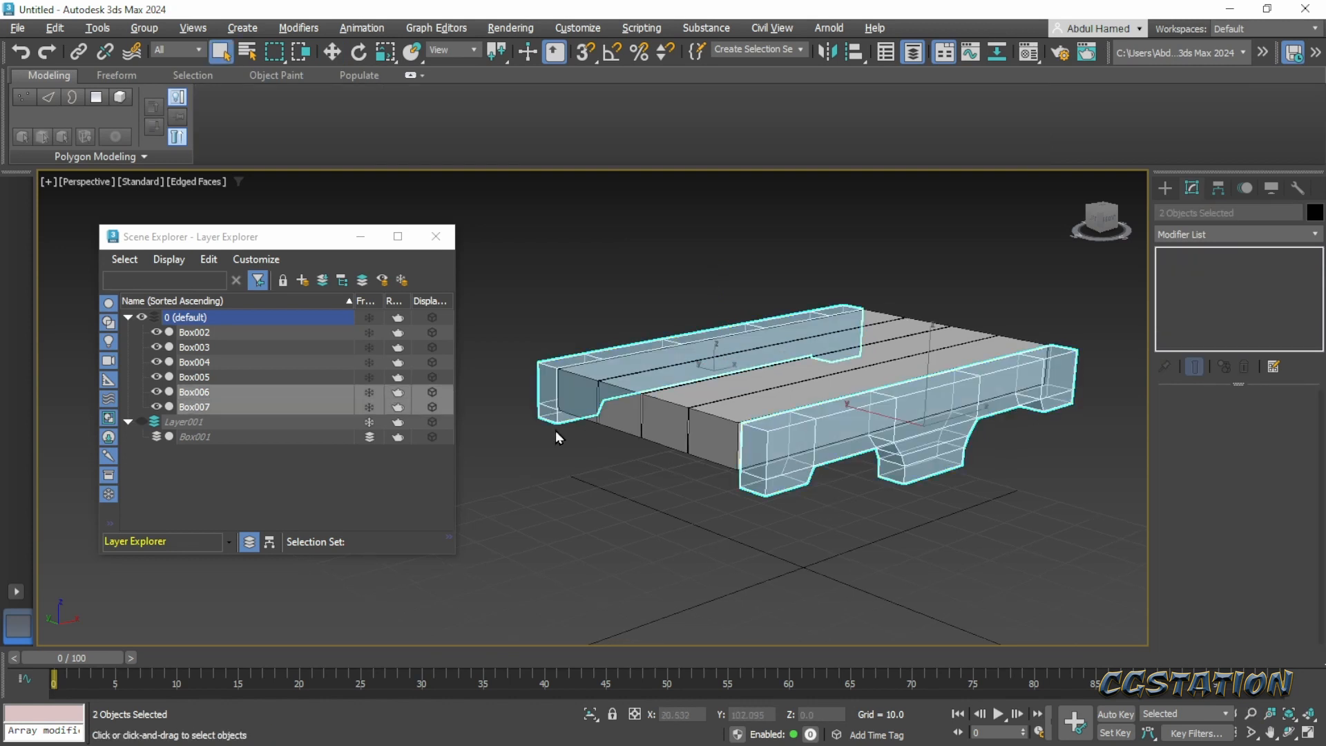
left_click(640, 537)
mouse_move(835, 554)
middle_mouse_down("alt")
mouse_move(797, 554)
mouse_move(810, 515)
mouse_move(880, 476)
mouse_move(834, 498)
mouse_move(875, 563)
mouse_move(815, 553)
mouse_move(767, 512)
mouse_move(843, 487)
mouse_move(896, 500)
mouse_move(905, 526)
mouse_move(749, 557)
mouse_move(731, 539)
mouse_move(763, 583)
mouse_move(762, 549)
mouse_move(675, 545)
mouse_move(820, 551)
middle_mouse_up("alt")
scroll(897, 528, "up", 3)
scroll(749, 558, "up", 3)
scroll(734, 542, "down", 5)
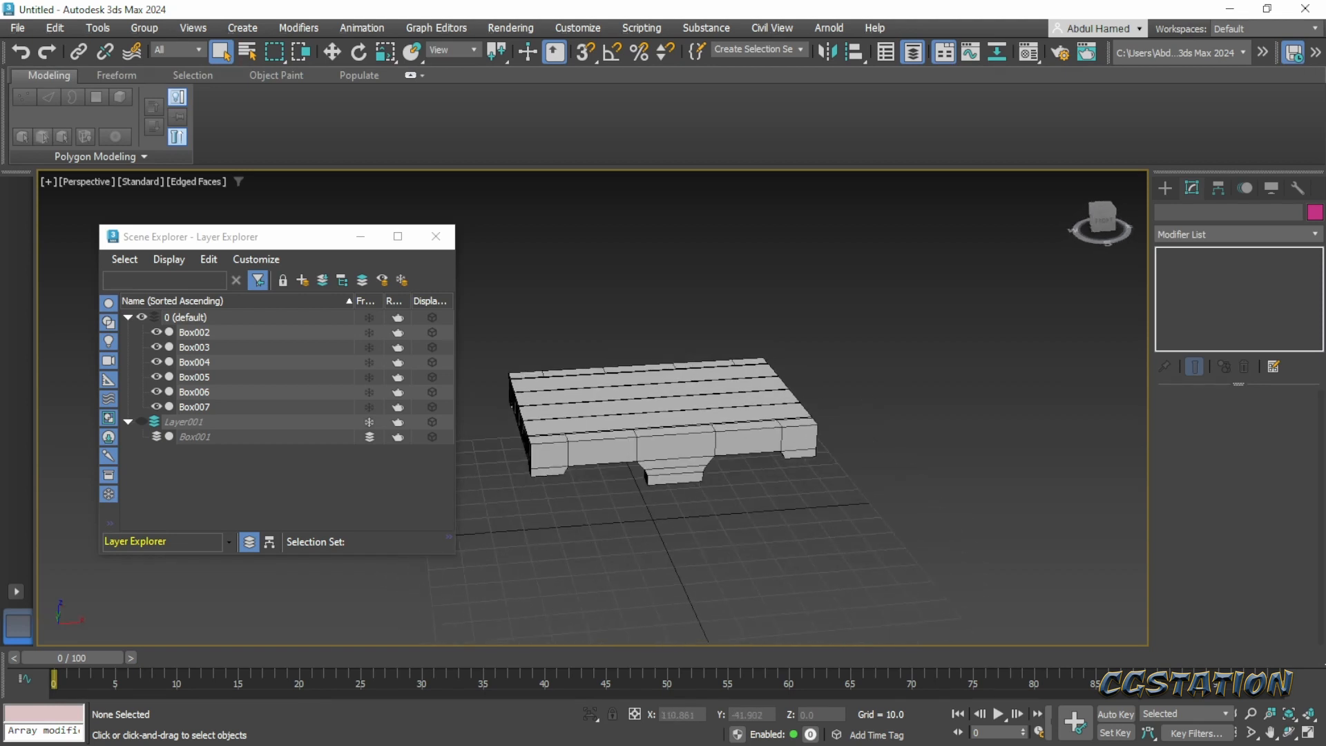
- Switch to the Pinterest concept in the browser and outline the lid's front plank and the chest's front panel below it
left_click_drag(1325, 47, 500, 31)
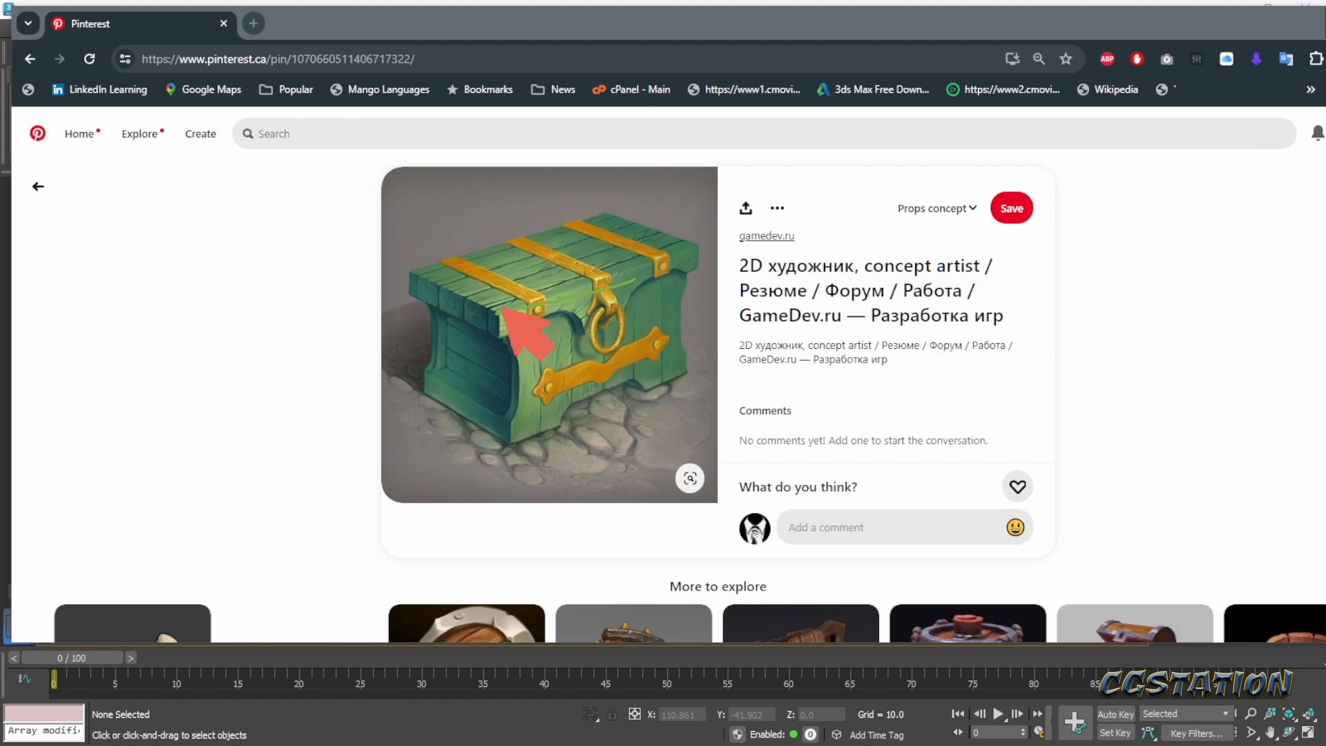
mouse_move(502, 312)
left_mouse_down()
mouse_move(682, 255)
mouse_move(684, 284)
mouse_move(502, 317)
mouse_move(539, 323)
left_mouse_up()
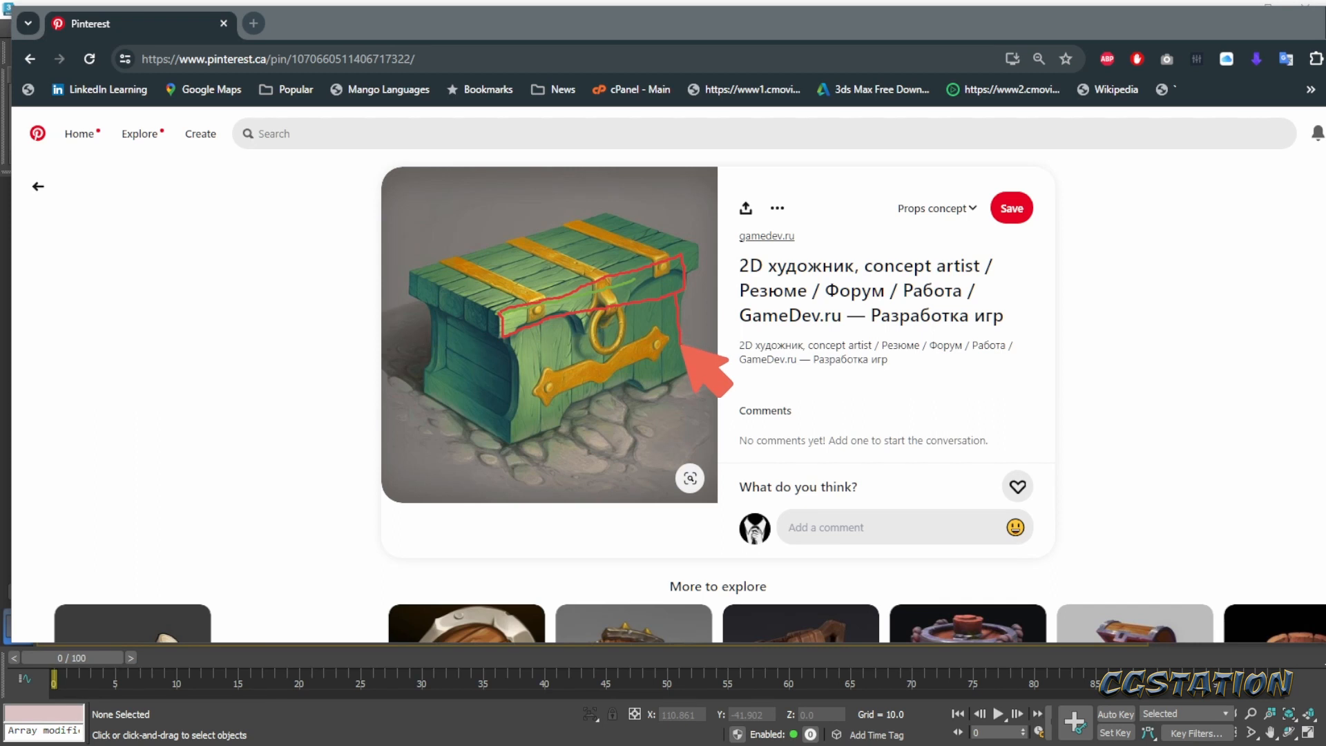
mouse_move(683, 347)
left_mouse_down()
mouse_move(518, 404)
mouse_move(510, 338)
left_mouse_up()
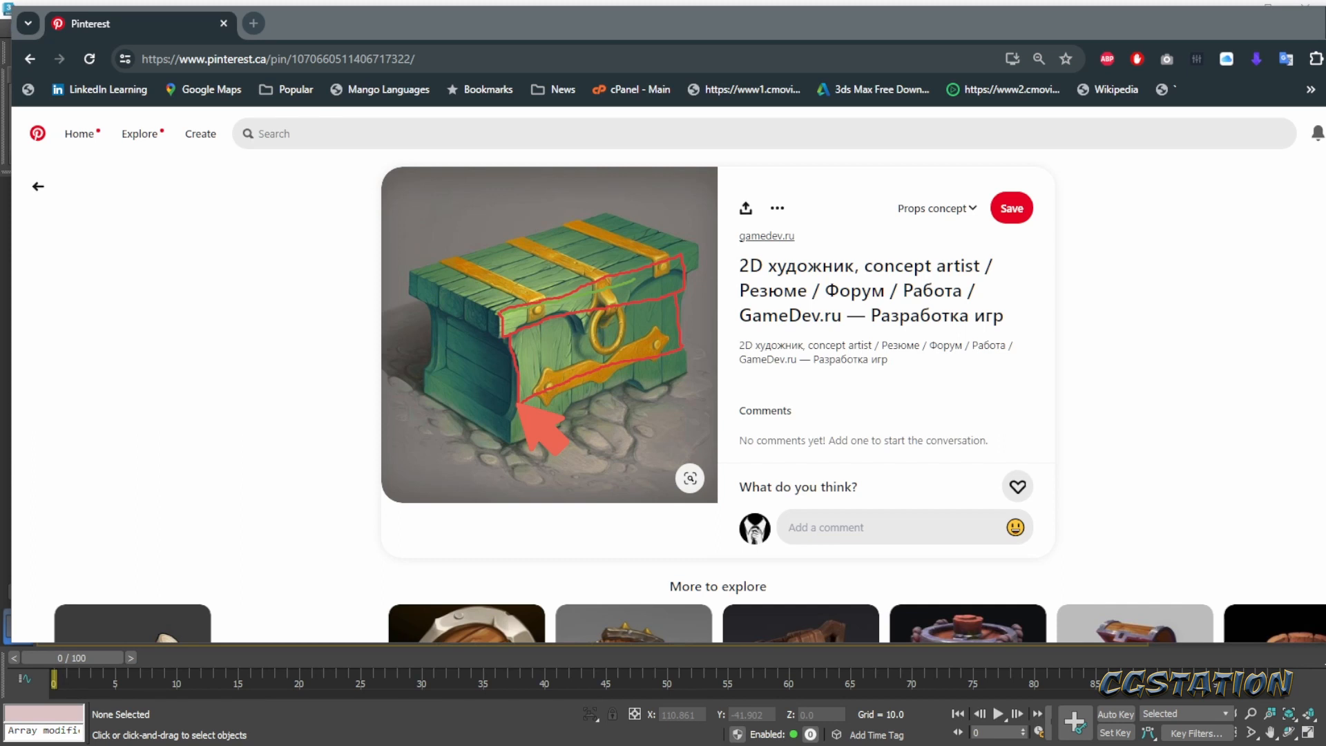
- Outline the chest's lower front trim on the Pinterest concept, return to 3ds Max and clear the drawn annotations
mouse_move(511, 424)
left_mouse_down()
mouse_move(540, 439)
mouse_move(602, 418)
mouse_move(691, 364)
left_mouse_up()
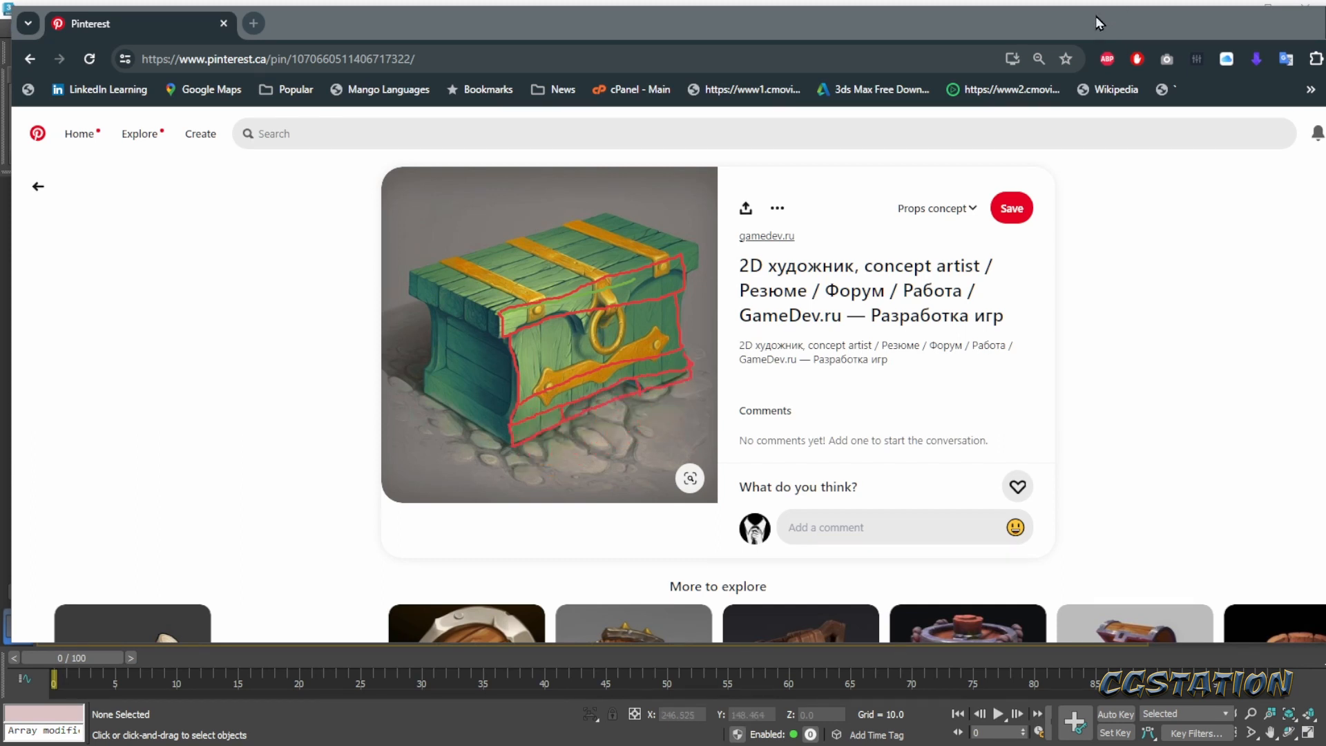
left_click_drag(1090, 21, 985, 25)
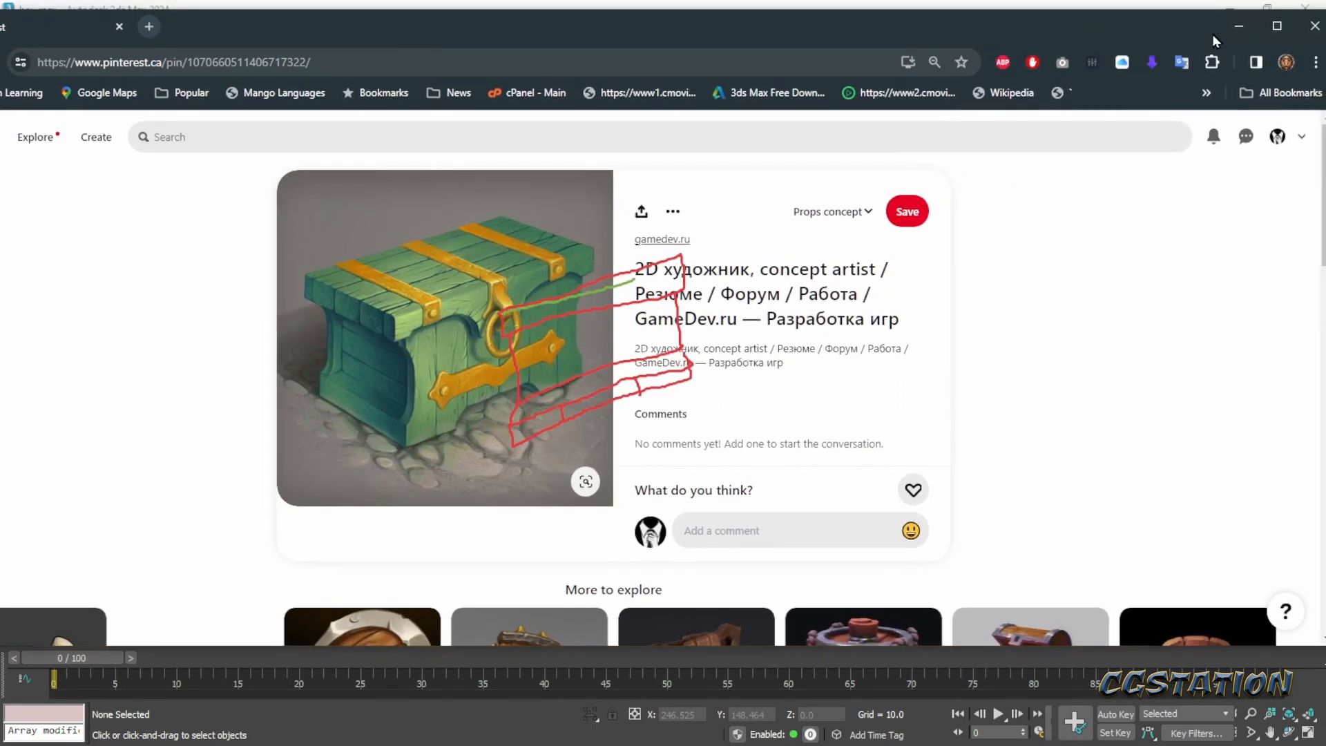
left_click(1240, 28)
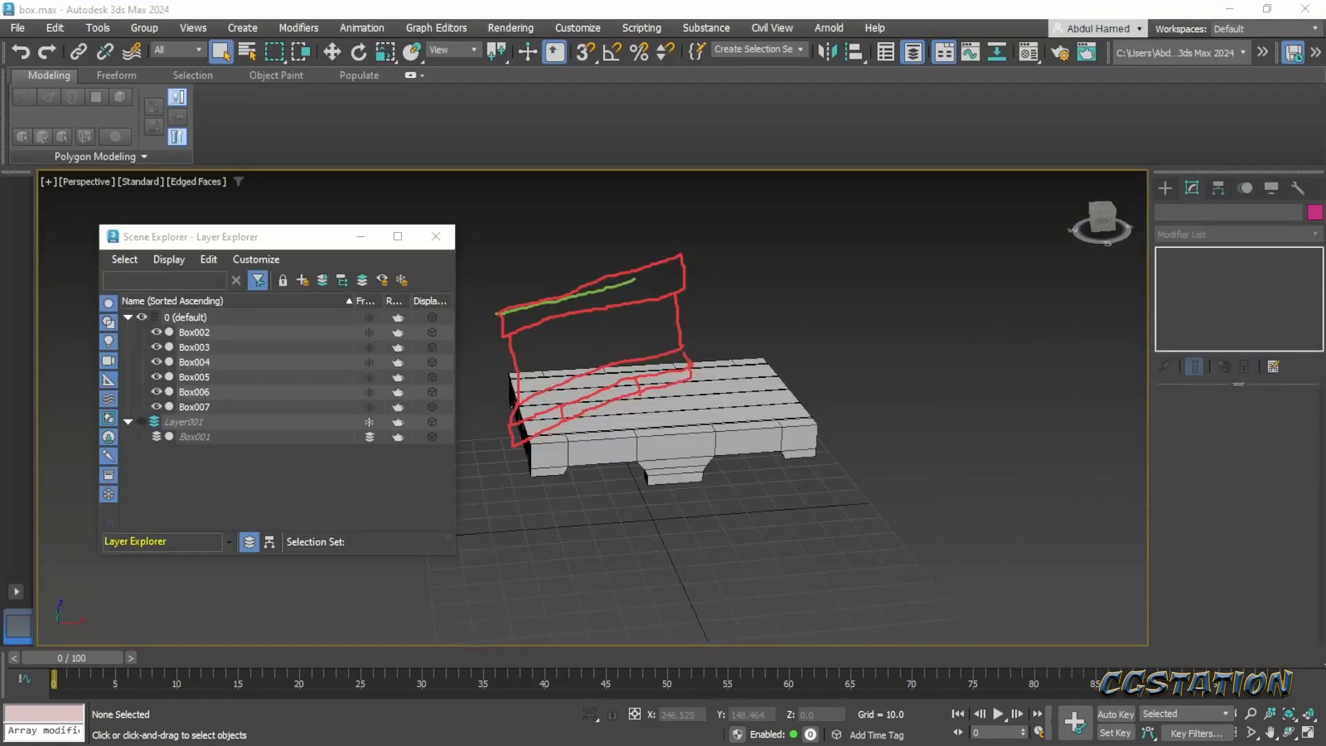
key("Escape")
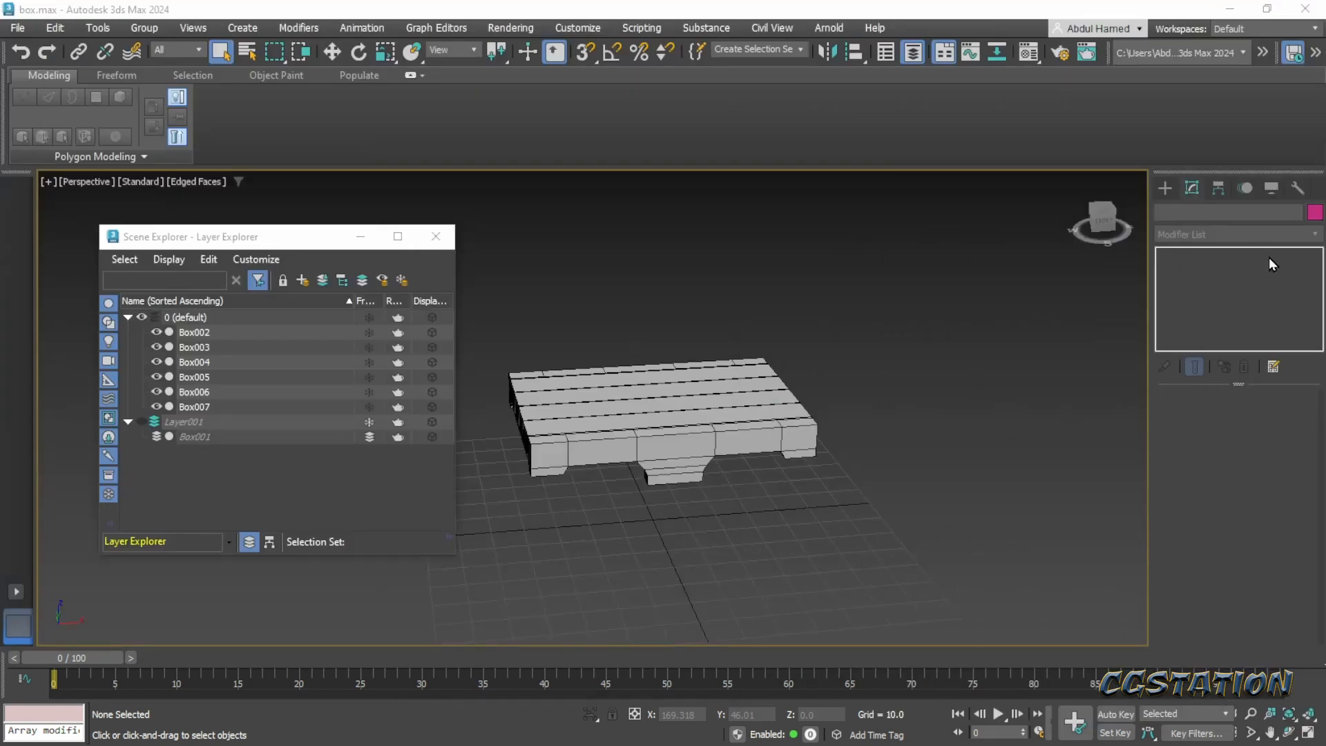
- Switch to the front view and unhide the chest blockout on Layer001
left_click(1166, 188)
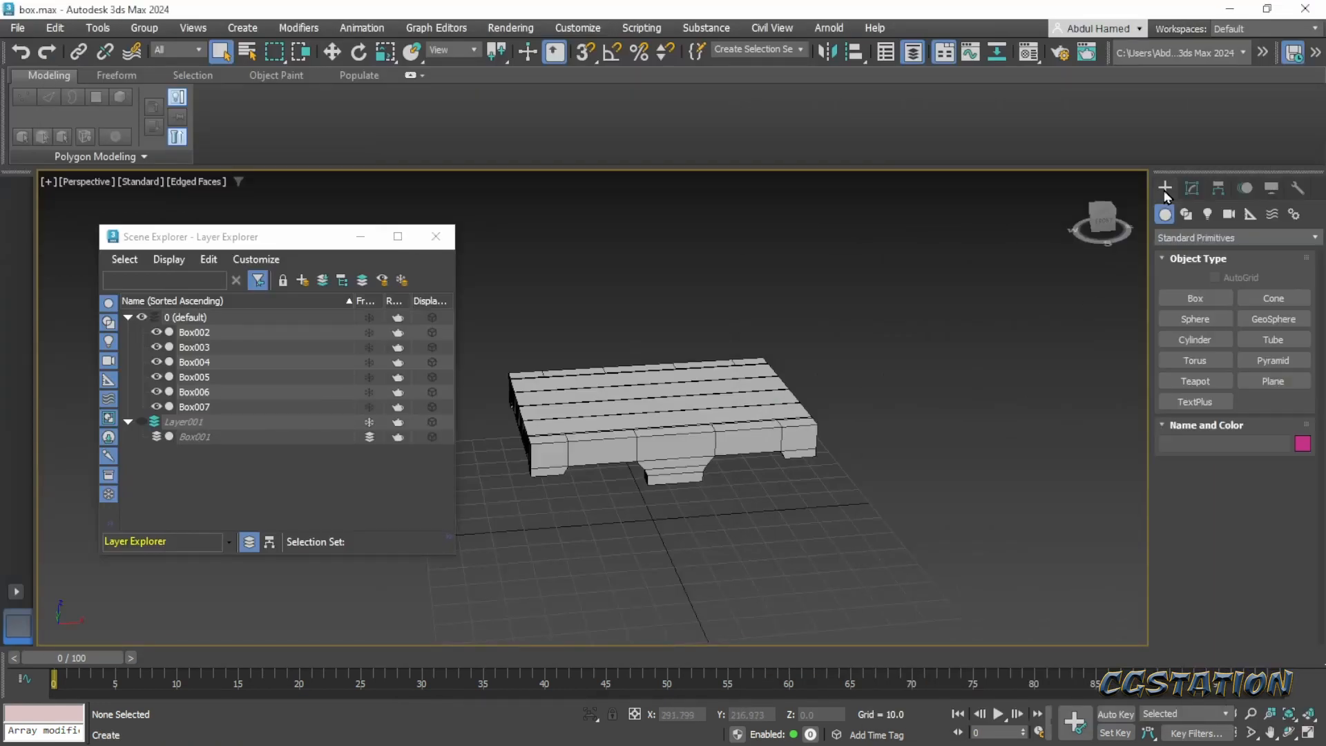
left_click(1259, 380)
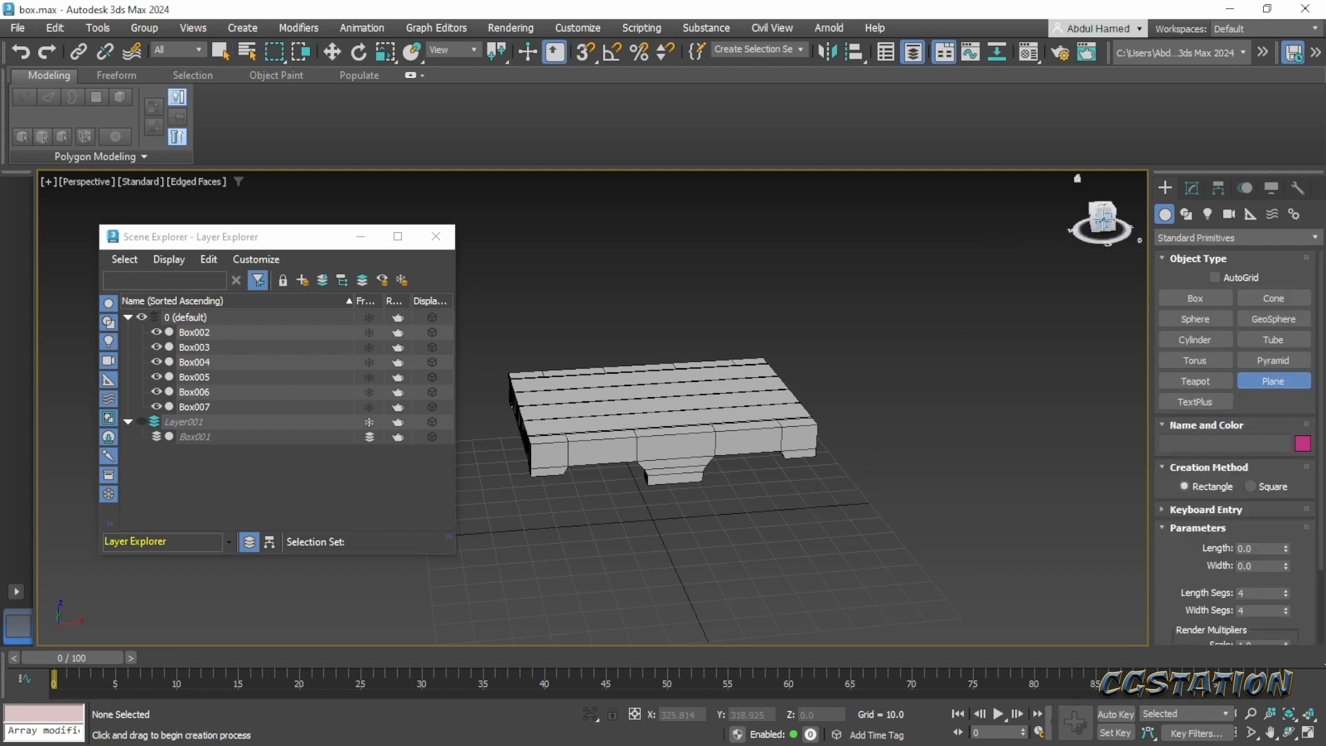
left_click(1103, 220)
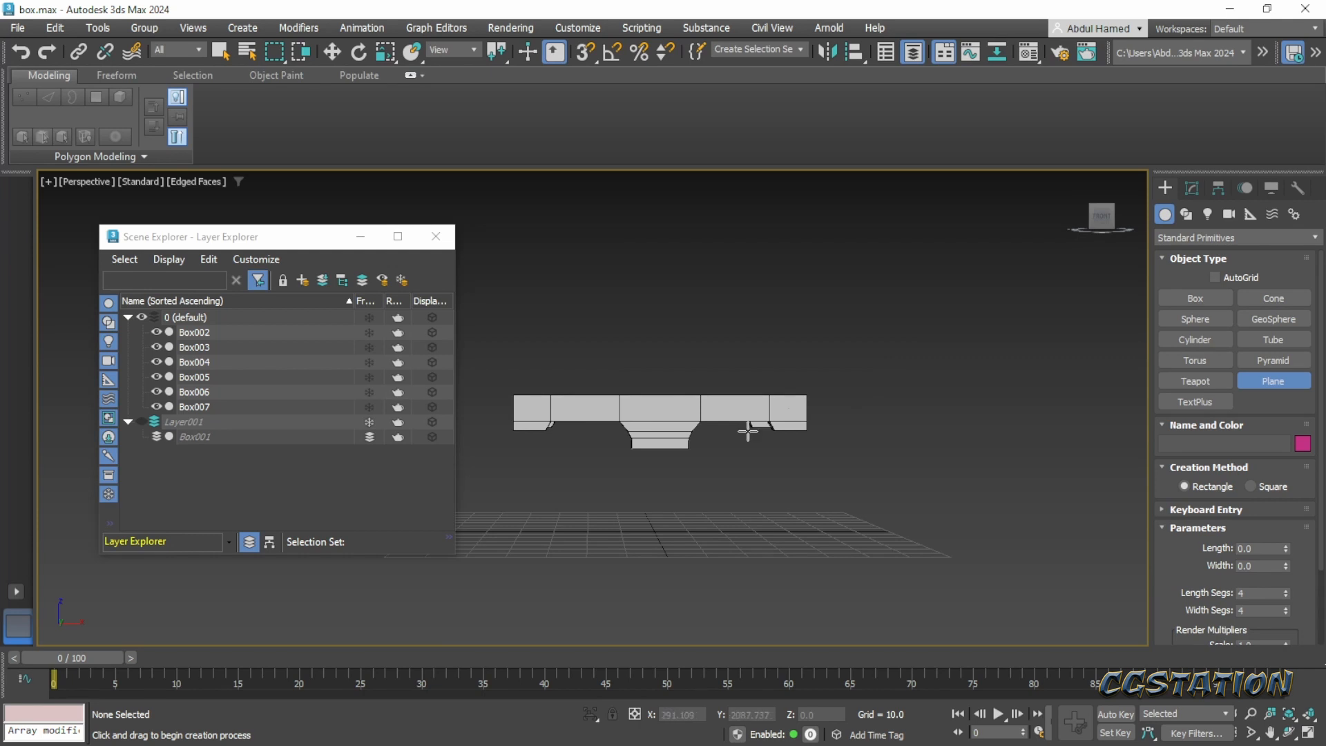
key("f")
scroll(716, 459, "up", 4)
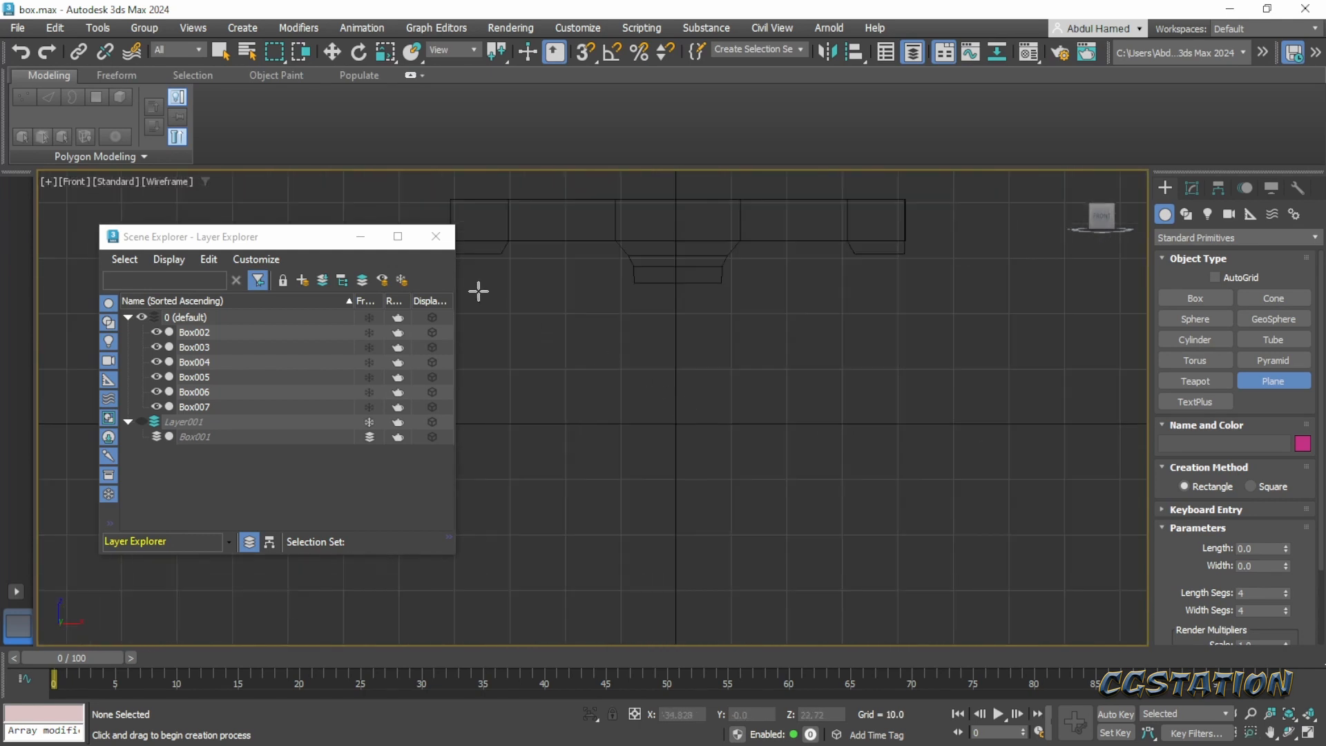
left_click(436, 237)
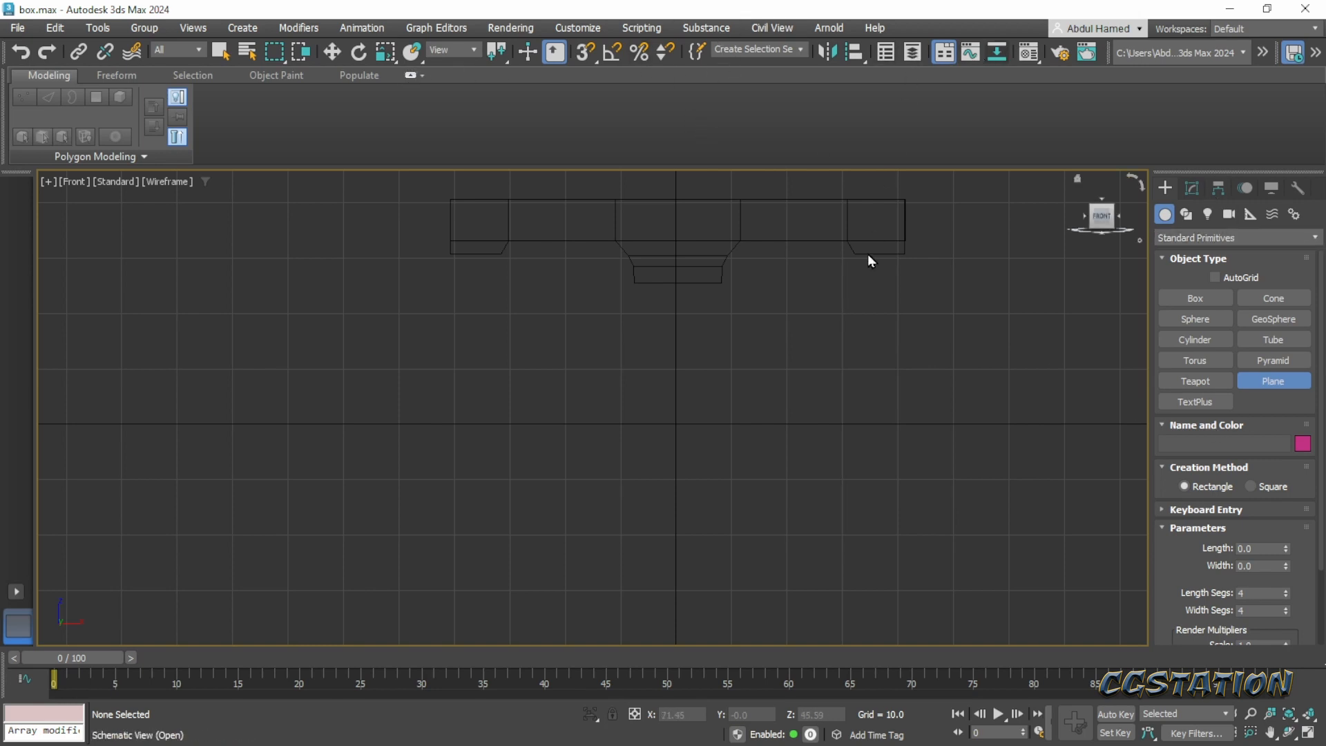
left_click(913, 52)
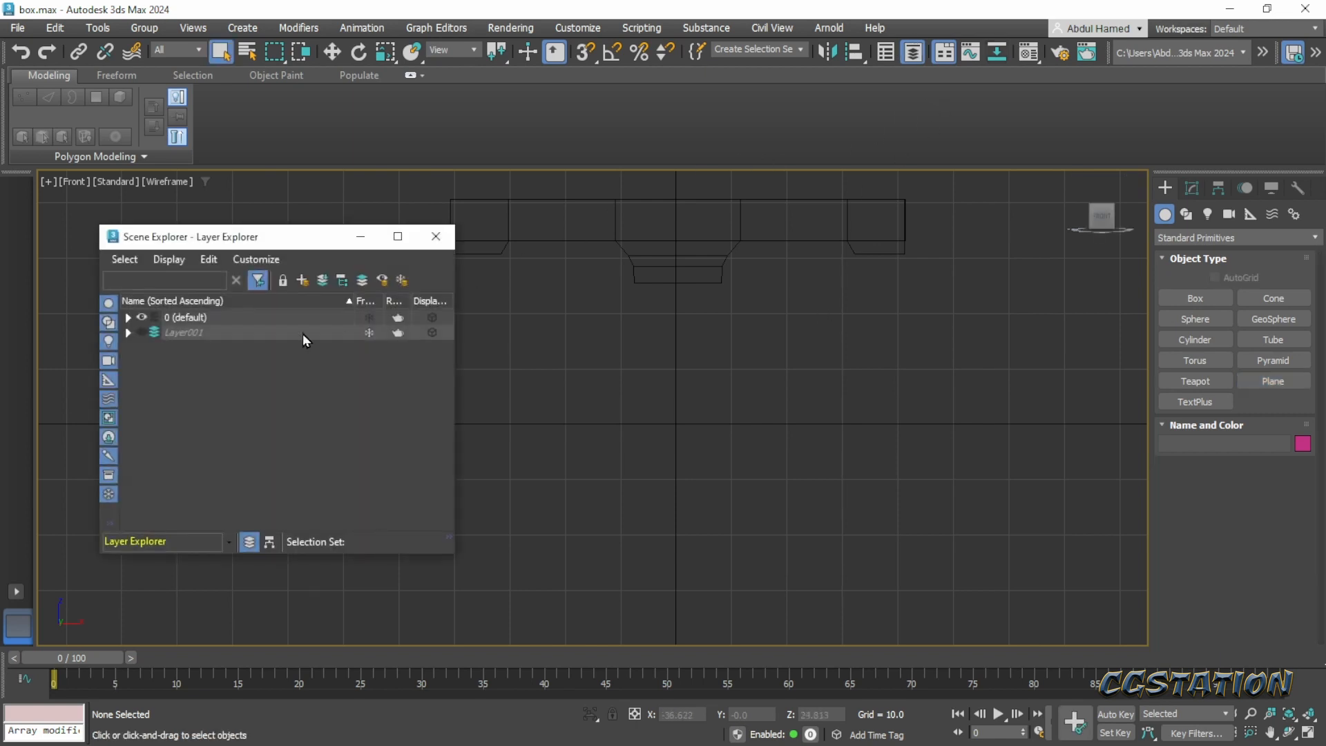
left_click(143, 332)
middle_click_drag(705, 340, 792, 341)
scroll(595, 304, "up", 2)
middle_click_drag(595, 304, 594, 323)
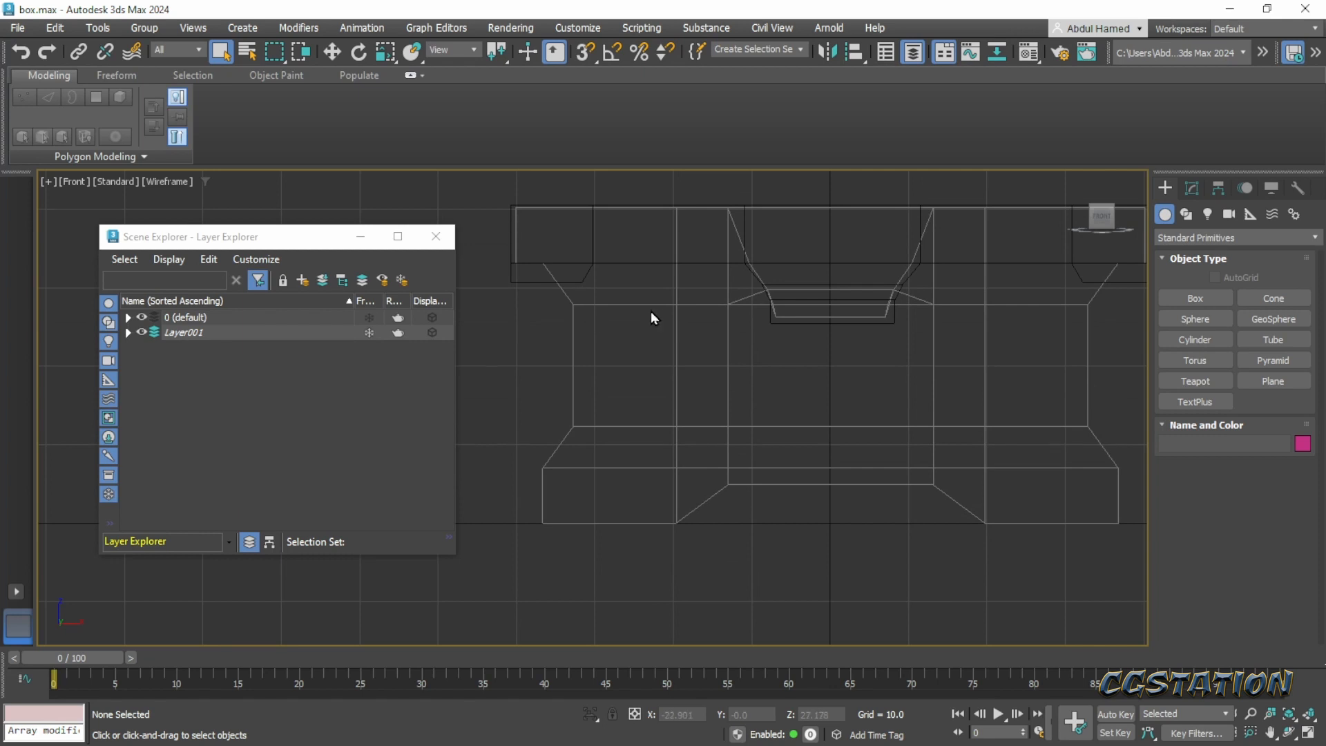
- Draw a plane about 26.5 by 73.1 over the blockout's front, spanning from below the lid to the base
left_click(536, 261)
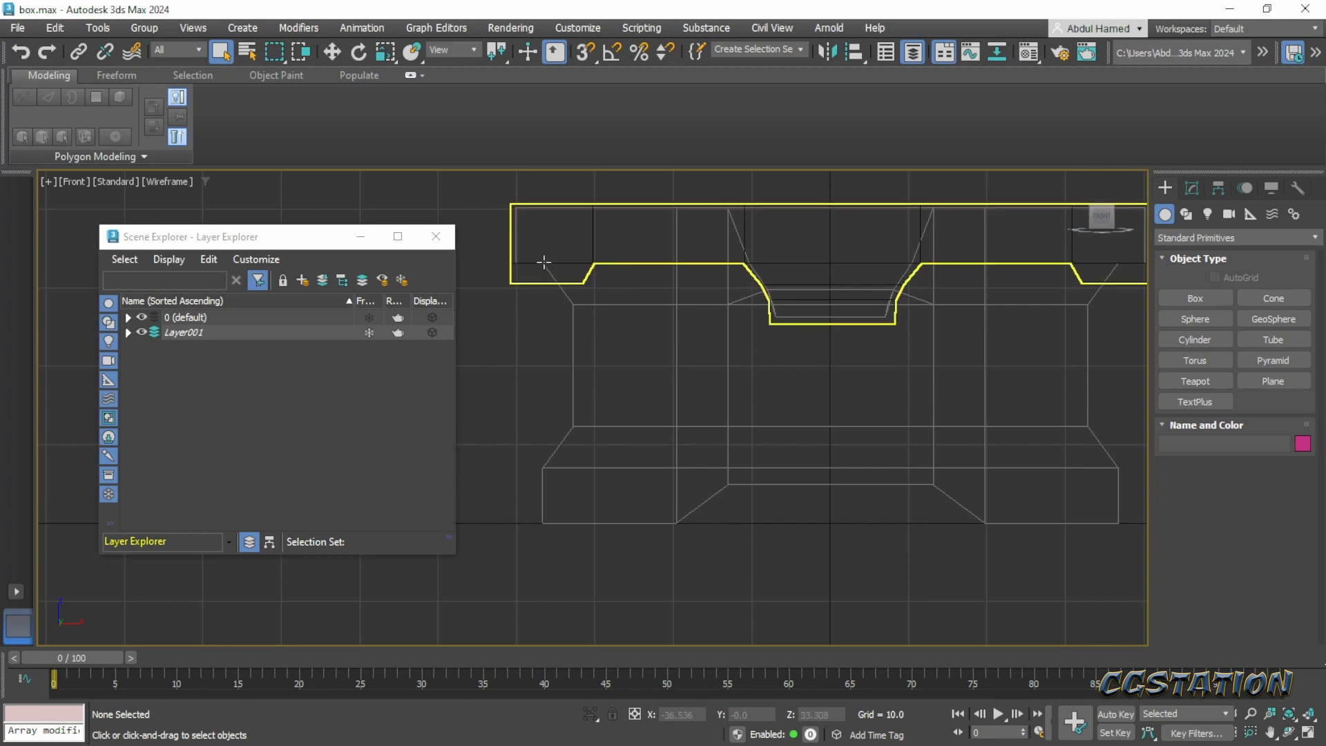
left_click_drag(544, 262, 566, 341)
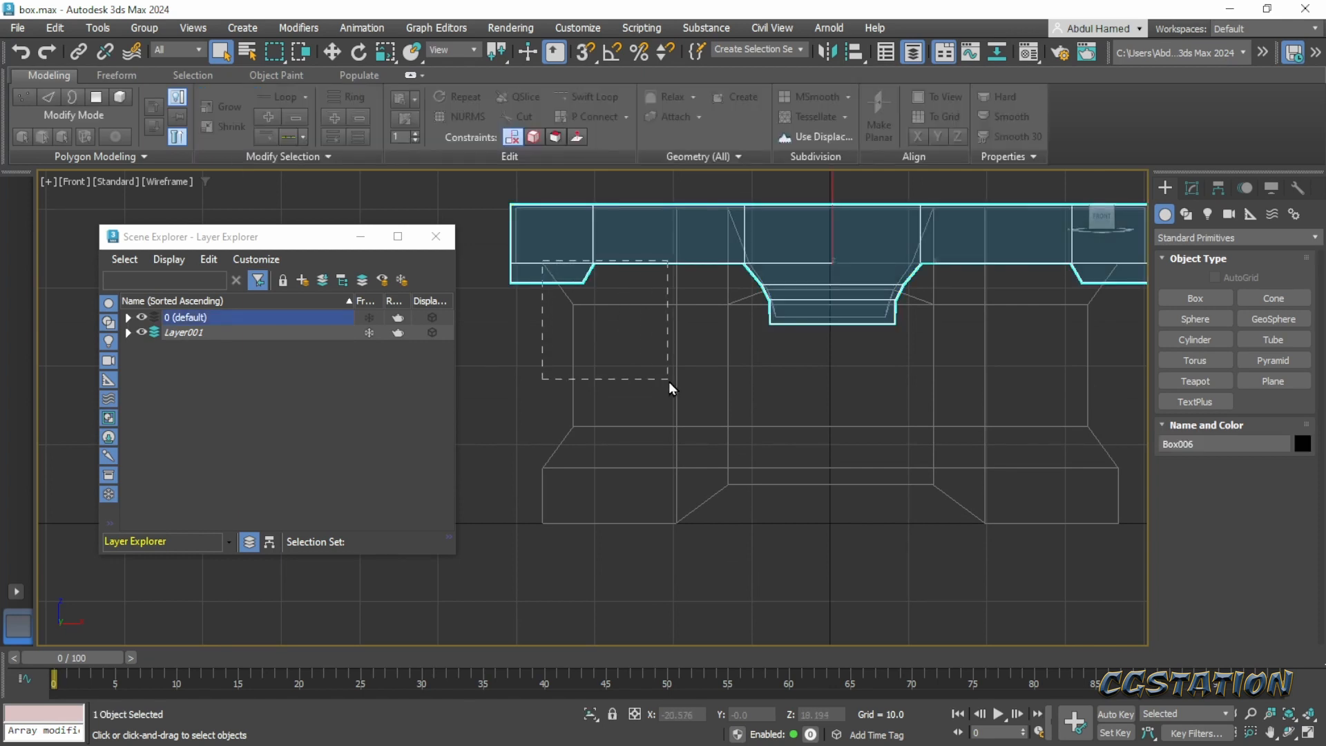
left_click_drag(668, 382, 670, 384)
left_click(1286, 381)
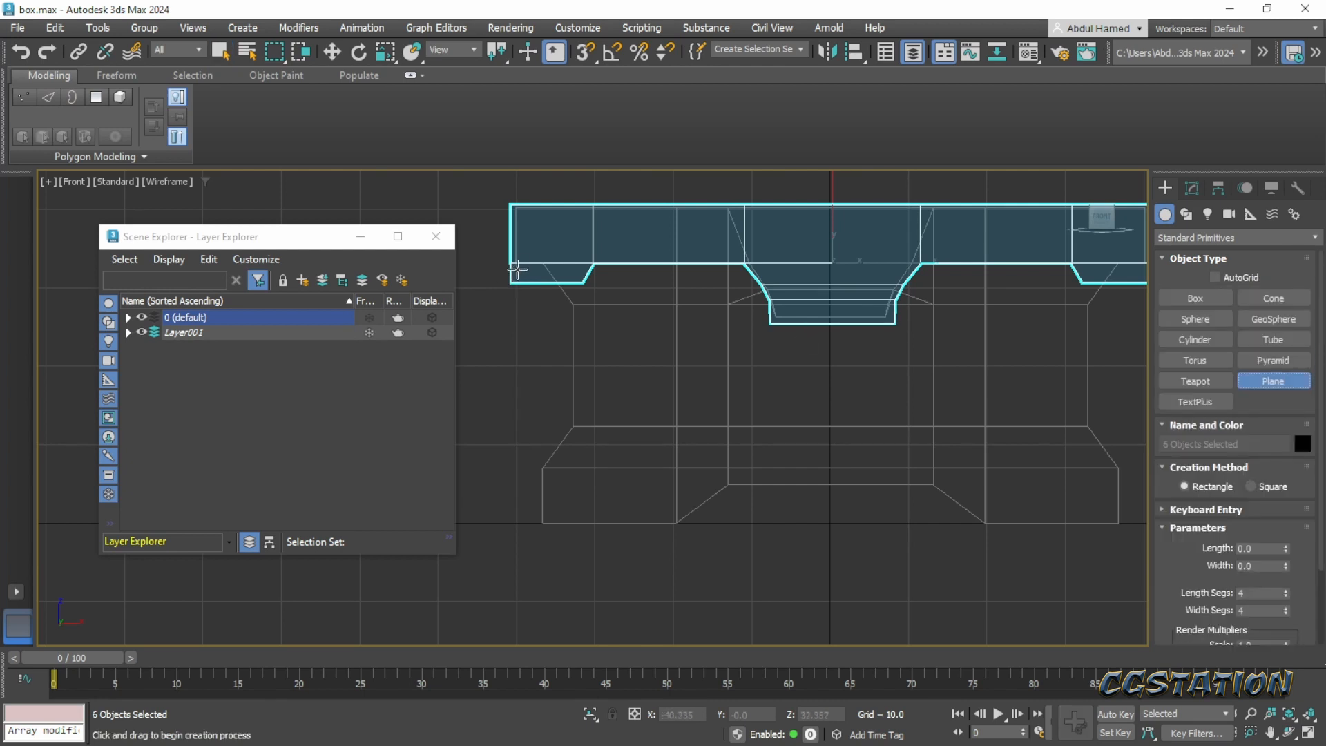
left_click_drag(545, 261, 1119, 469)
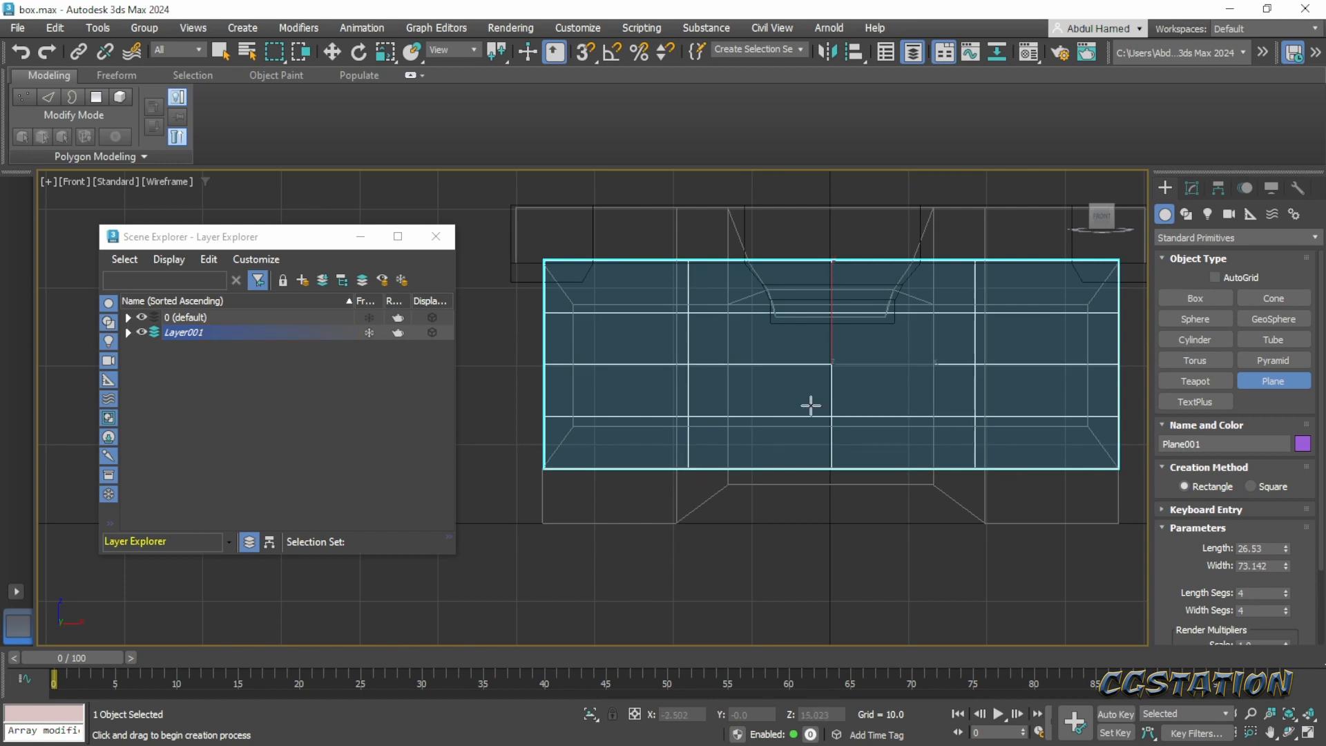
- Return to the perspective view and move the plane forward along Y to about -24.45, at the blockout's front
middle_click_drag(732, 415, 768, 430, "alt")
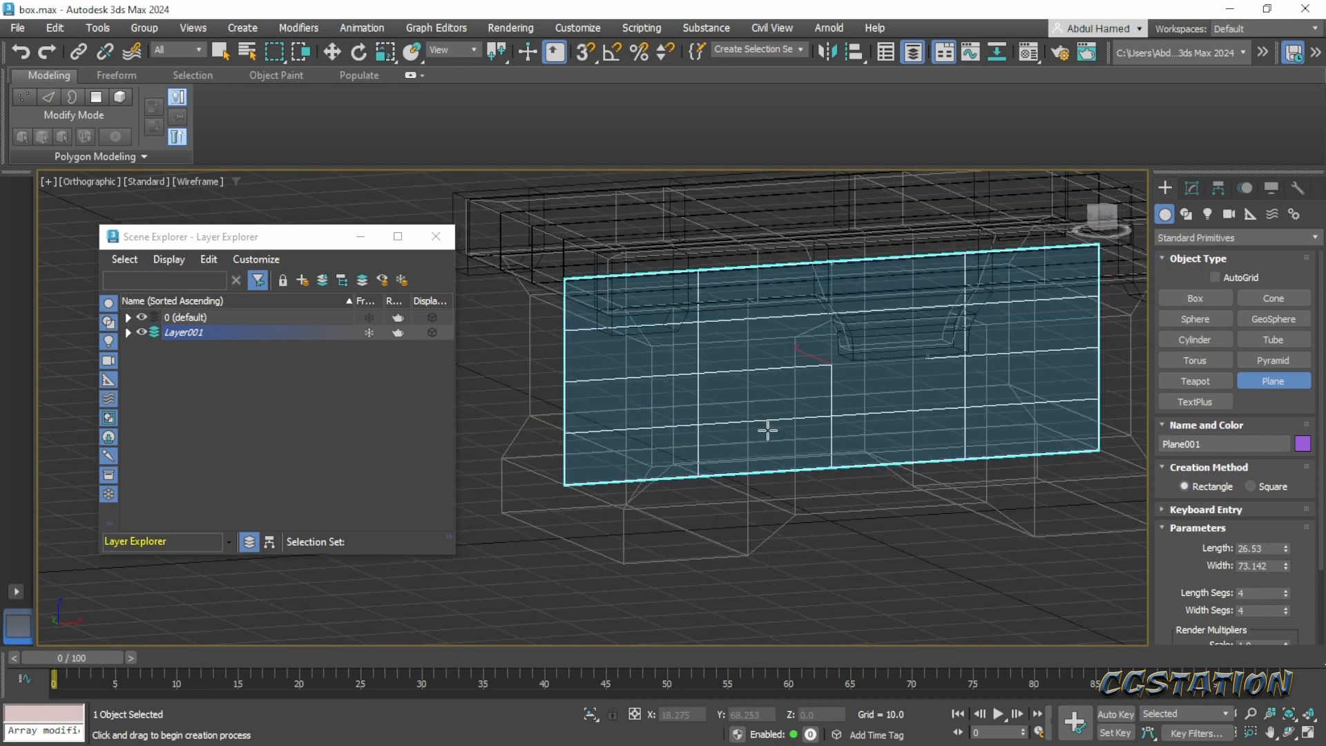
key("p")
middle_click_drag(767, 429, 657, 476, "alt")
key("w")
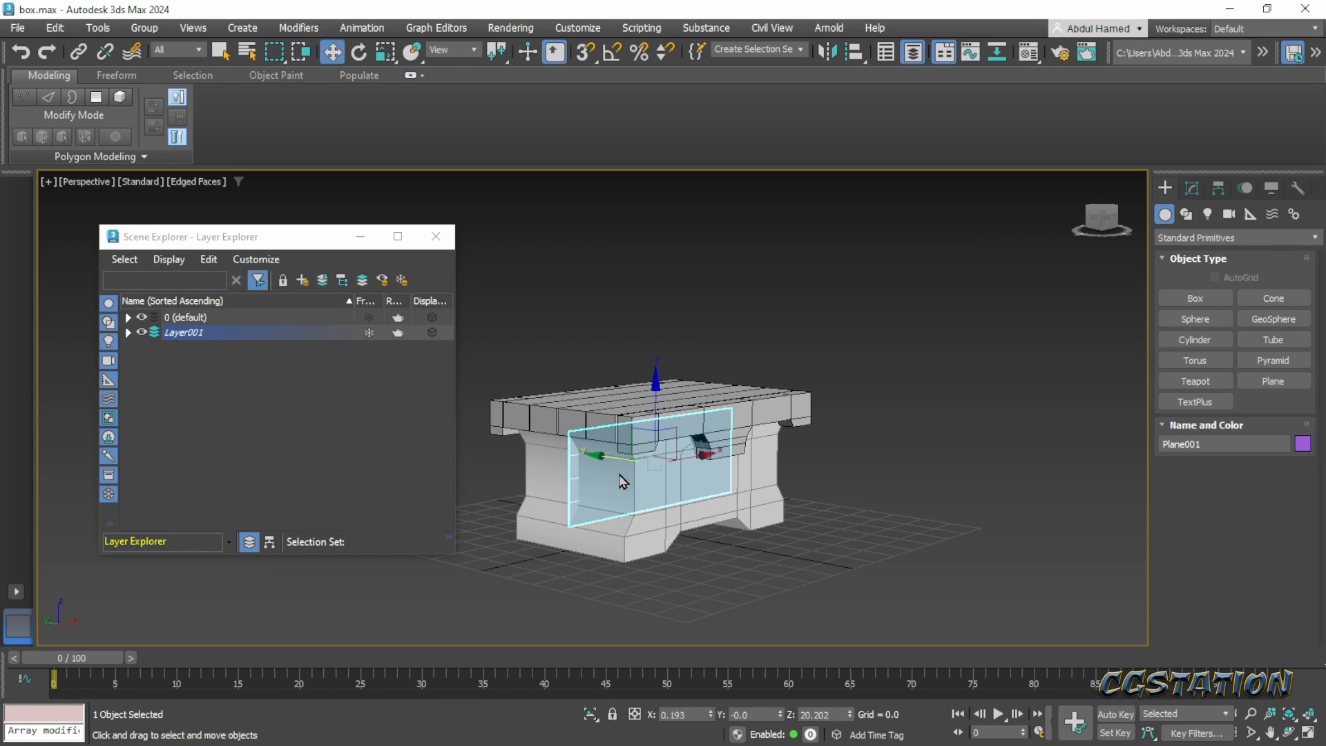
left_click_drag(600, 466, 666, 469)
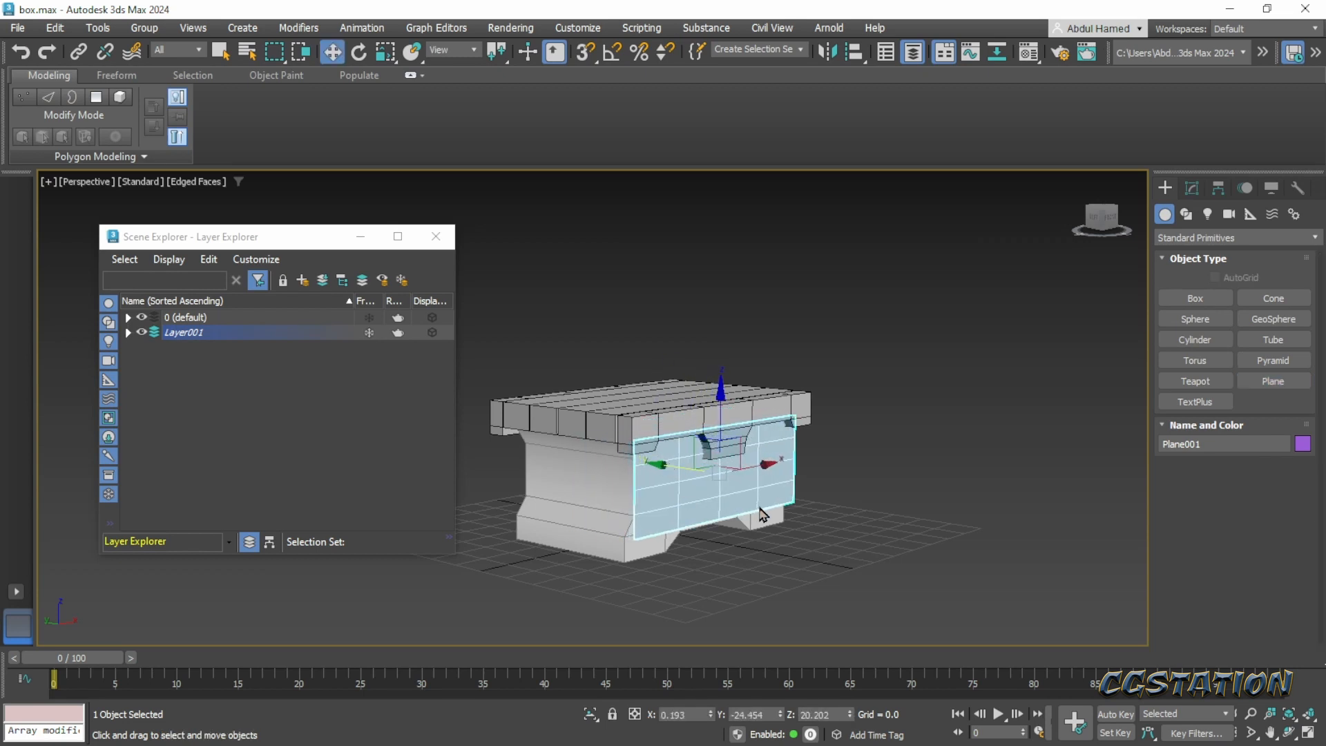
middle_click_drag(785, 516, 723, 517, "alt")
scroll(718, 510, "up", 5)
scroll(740, 532, "down", 6)
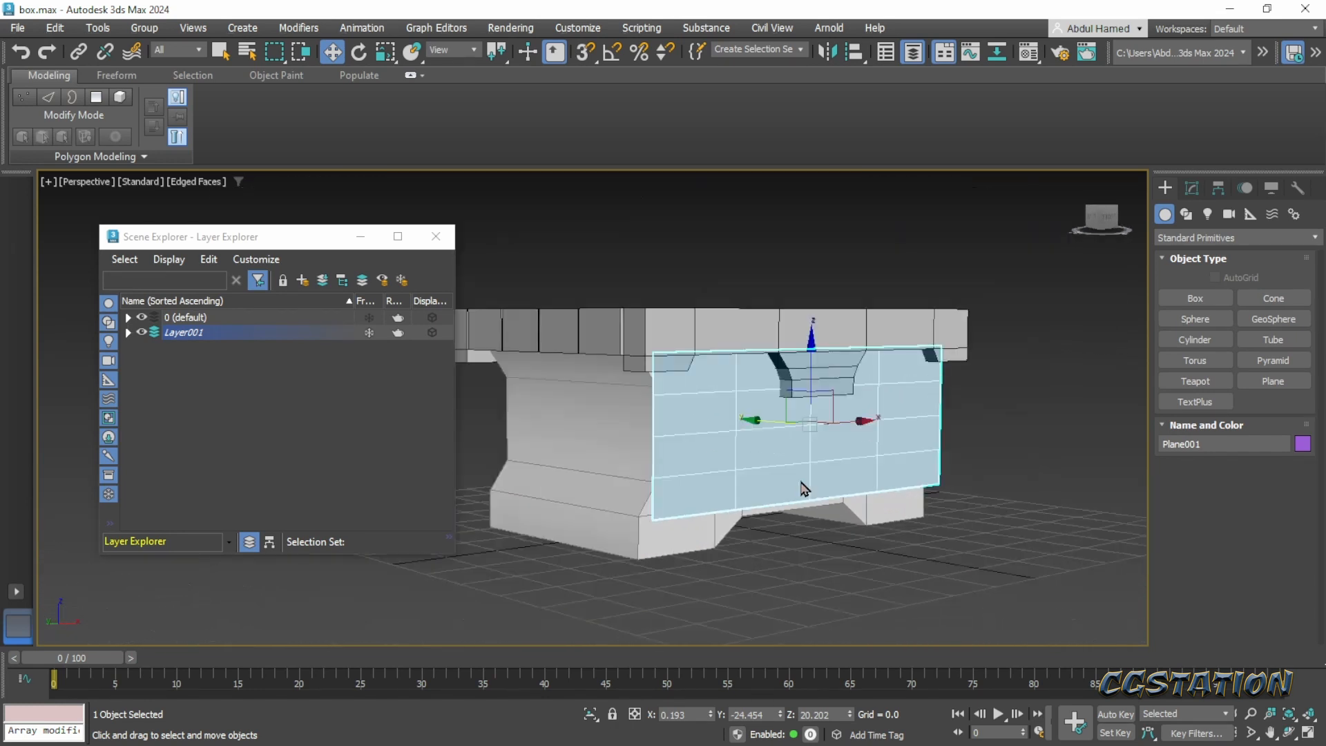
middle_click_drag(802, 497, 814, 495, "alt")
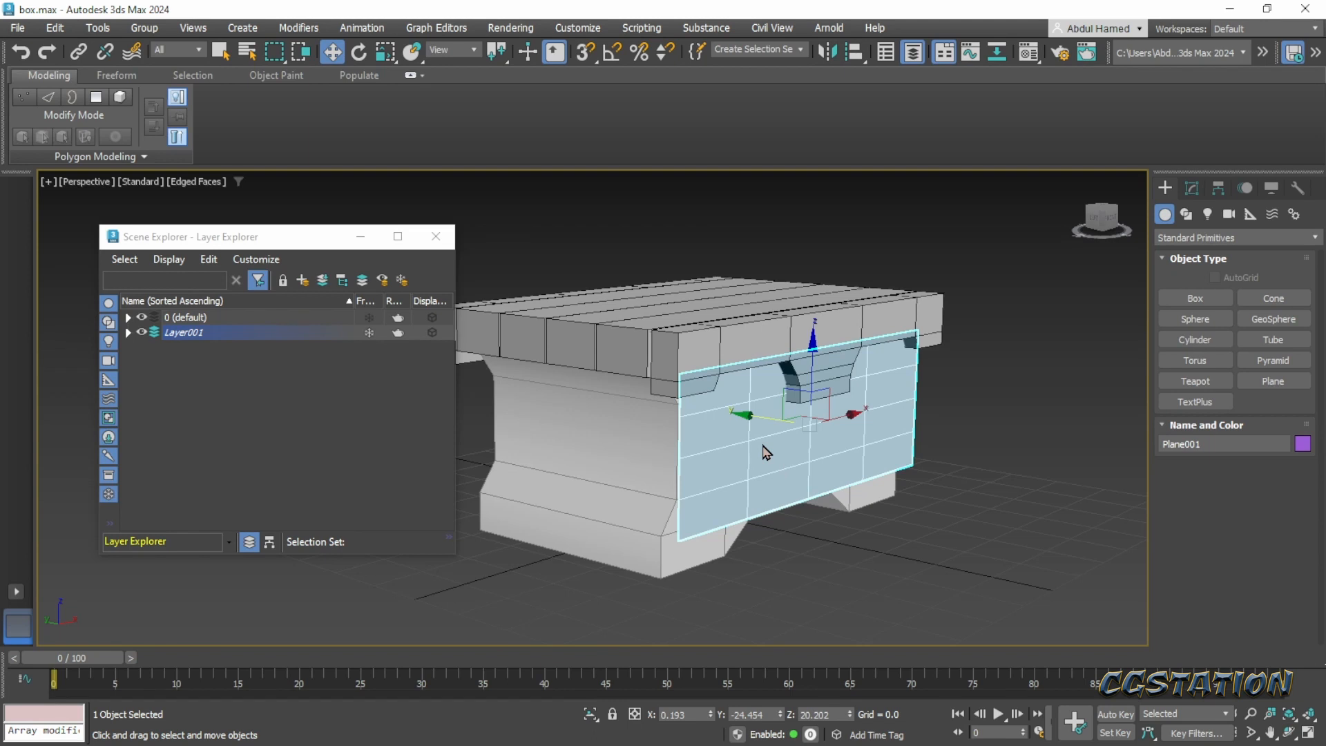
- Try to apply the 01 - Default material to the plane, and move the plane from Layer001 to the 0 (default) layer
key("m")
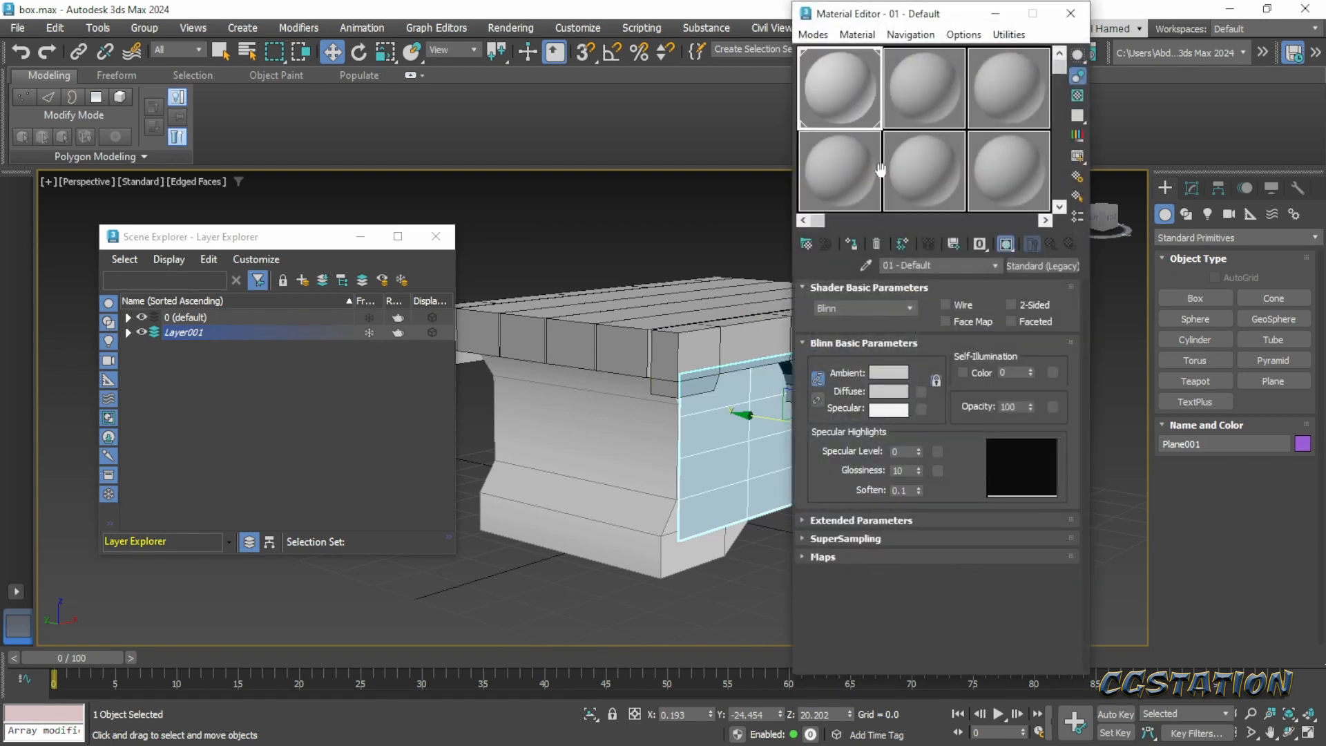
left_click_drag(854, 112, 790, 421)
left_click(128, 333)
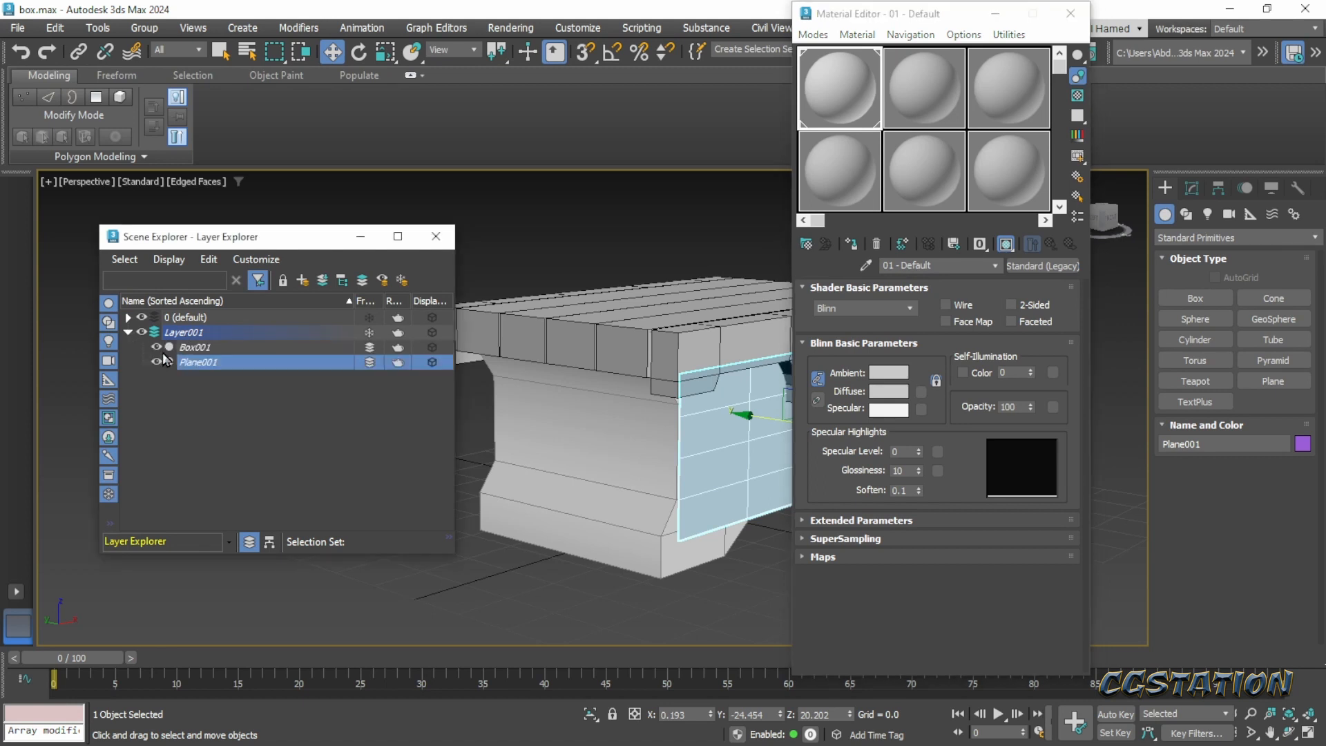
left_click_drag(193, 368, 198, 322)
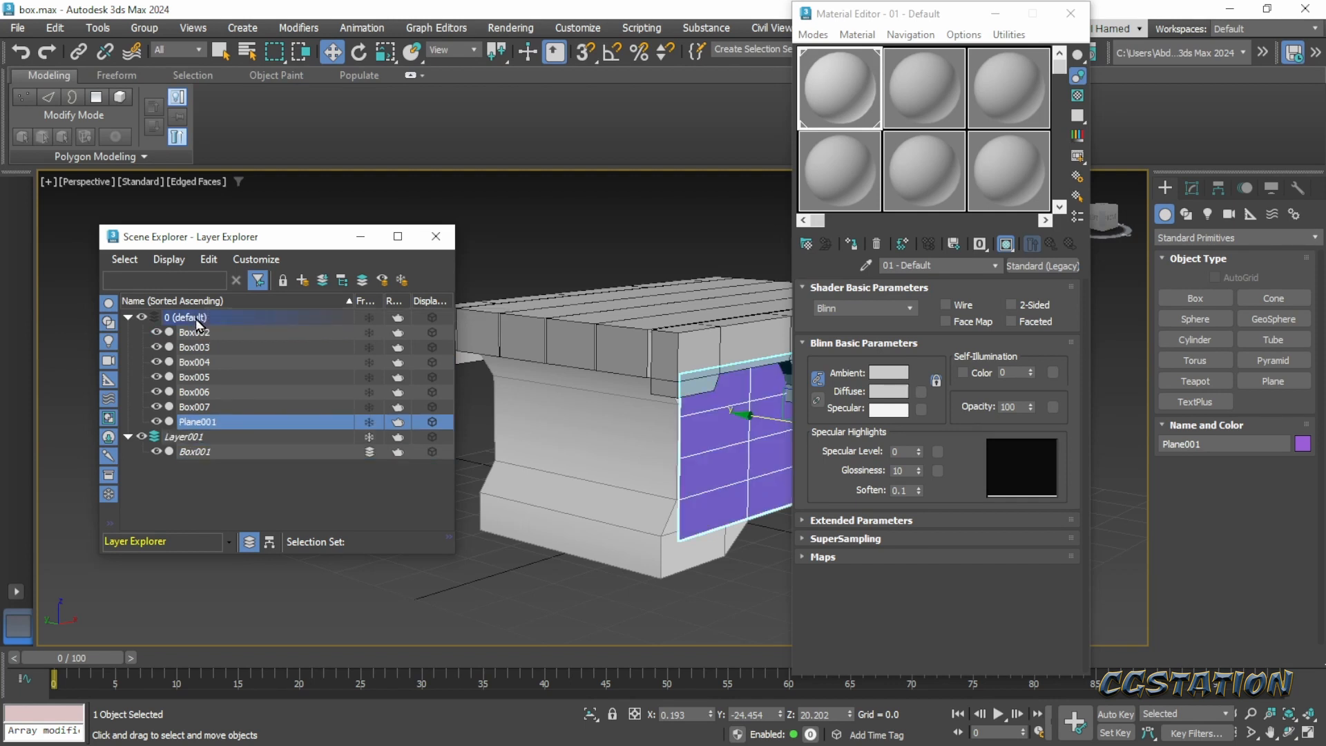
- Deselect the plane and assign the 01 - Default material to it
left_click(178, 319)
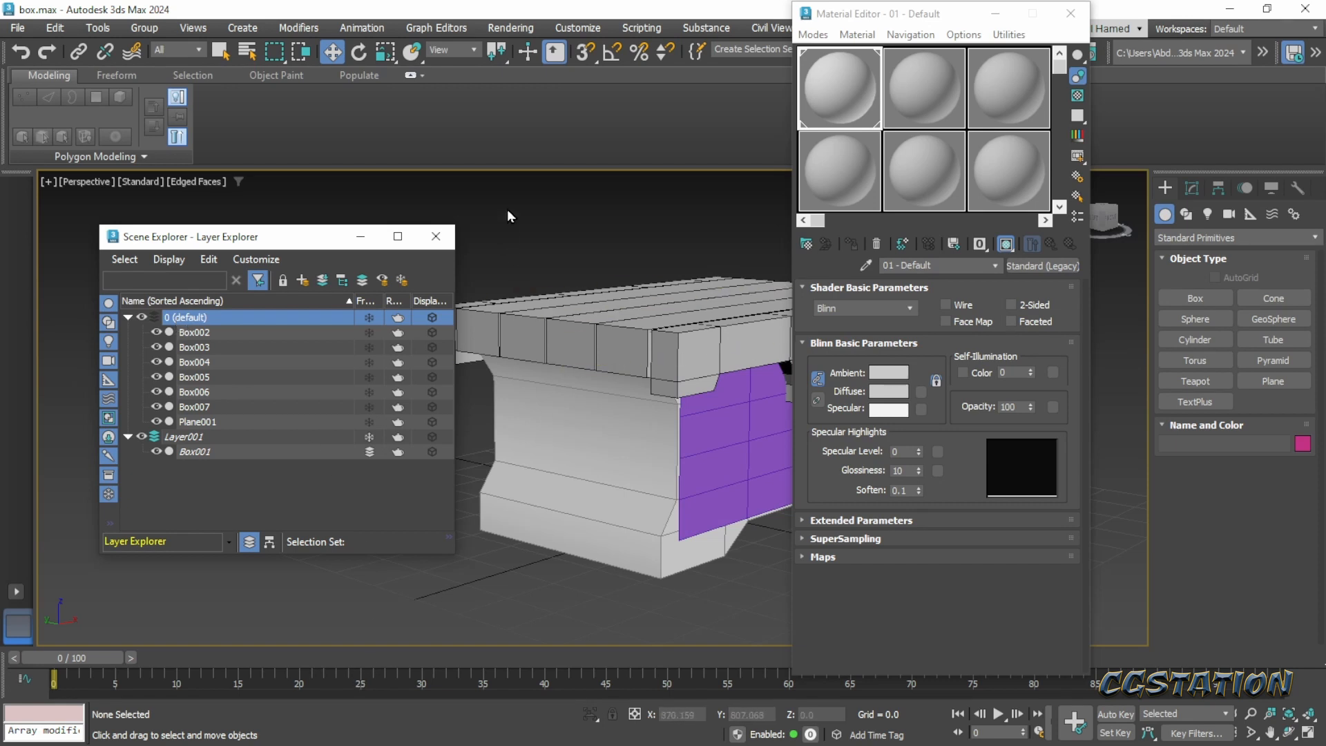
left_click(530, 136)
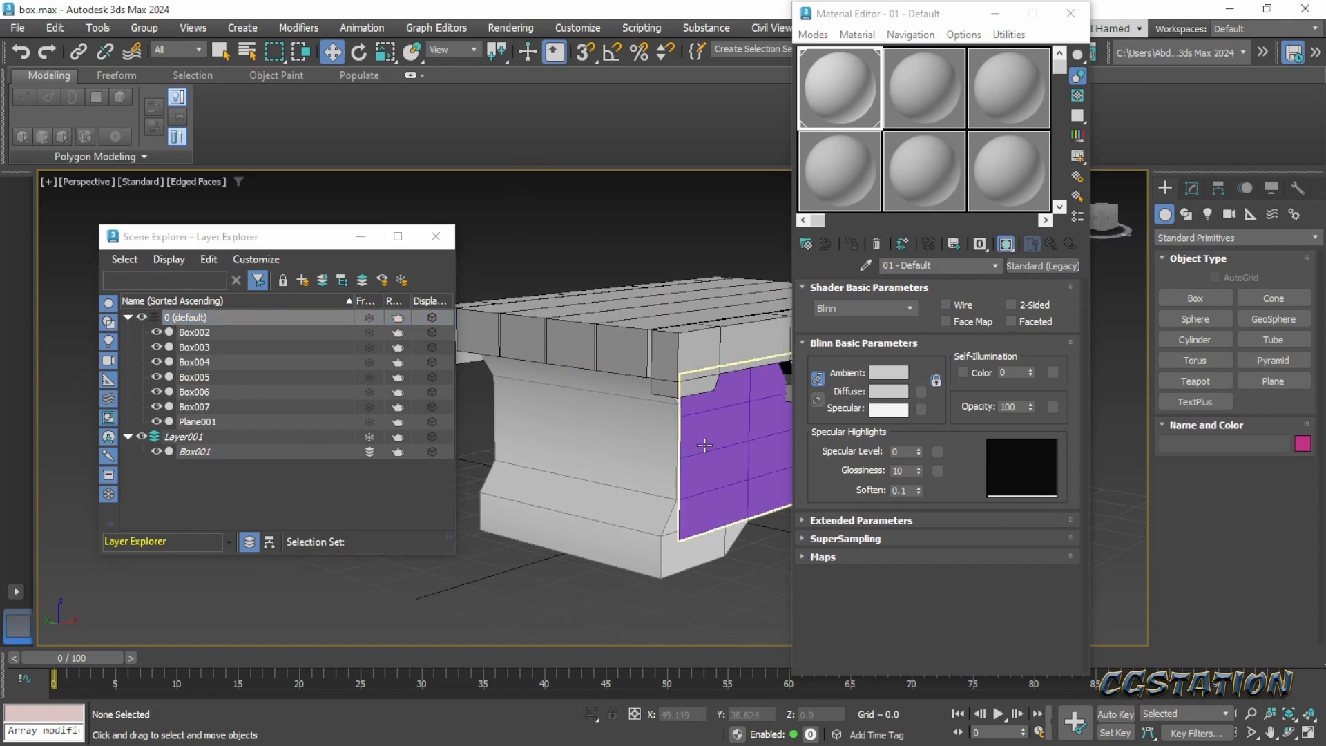
left_click_drag(833, 116, 733, 401)
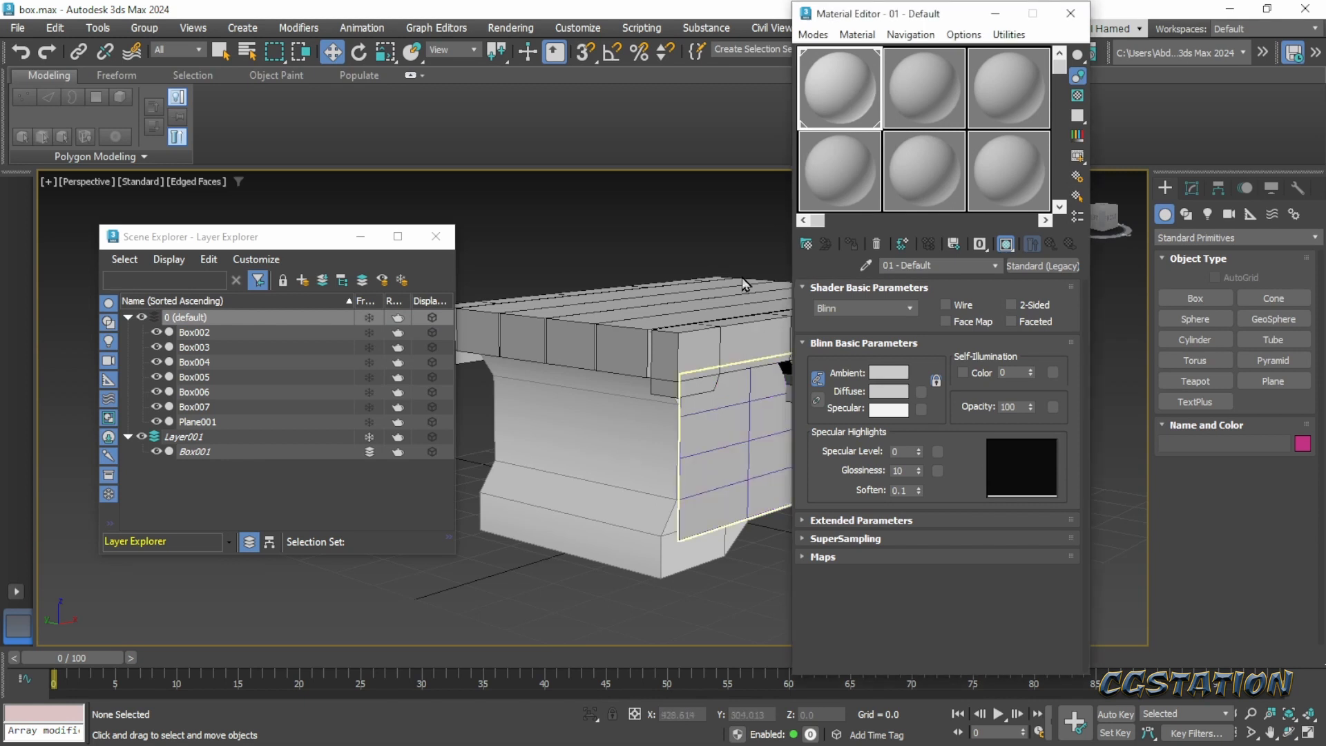
middle_click_drag(712, 475, 598, 474)
- Try to set the object color to black with no object selected
left_click(1193, 188)
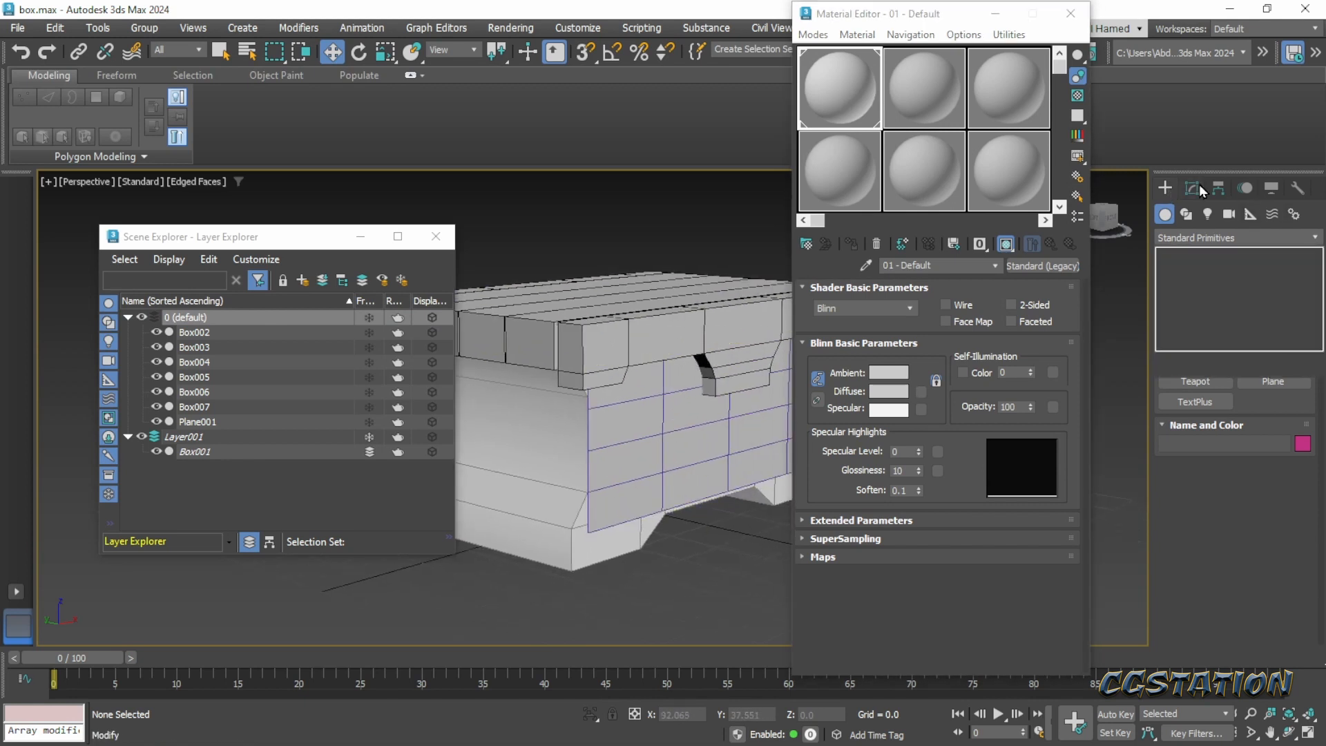
left_click(1315, 214)
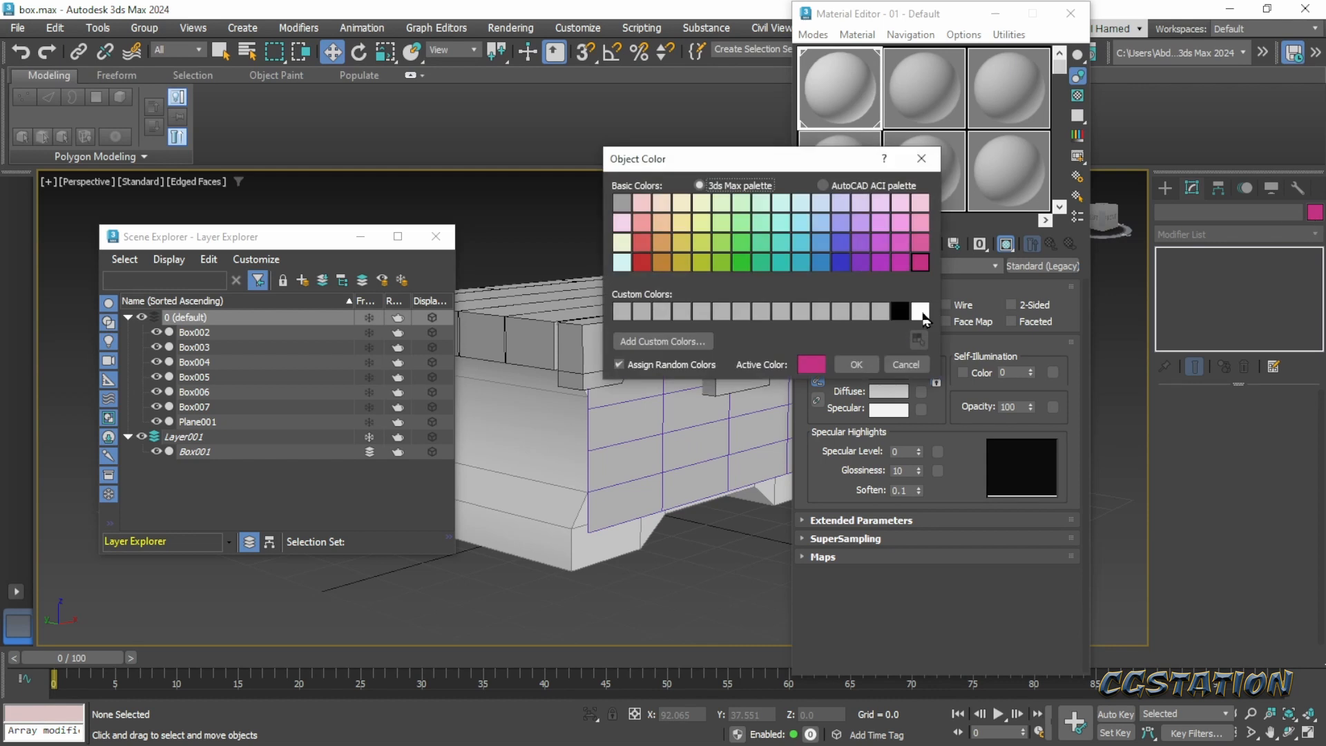
left_click(899, 312)
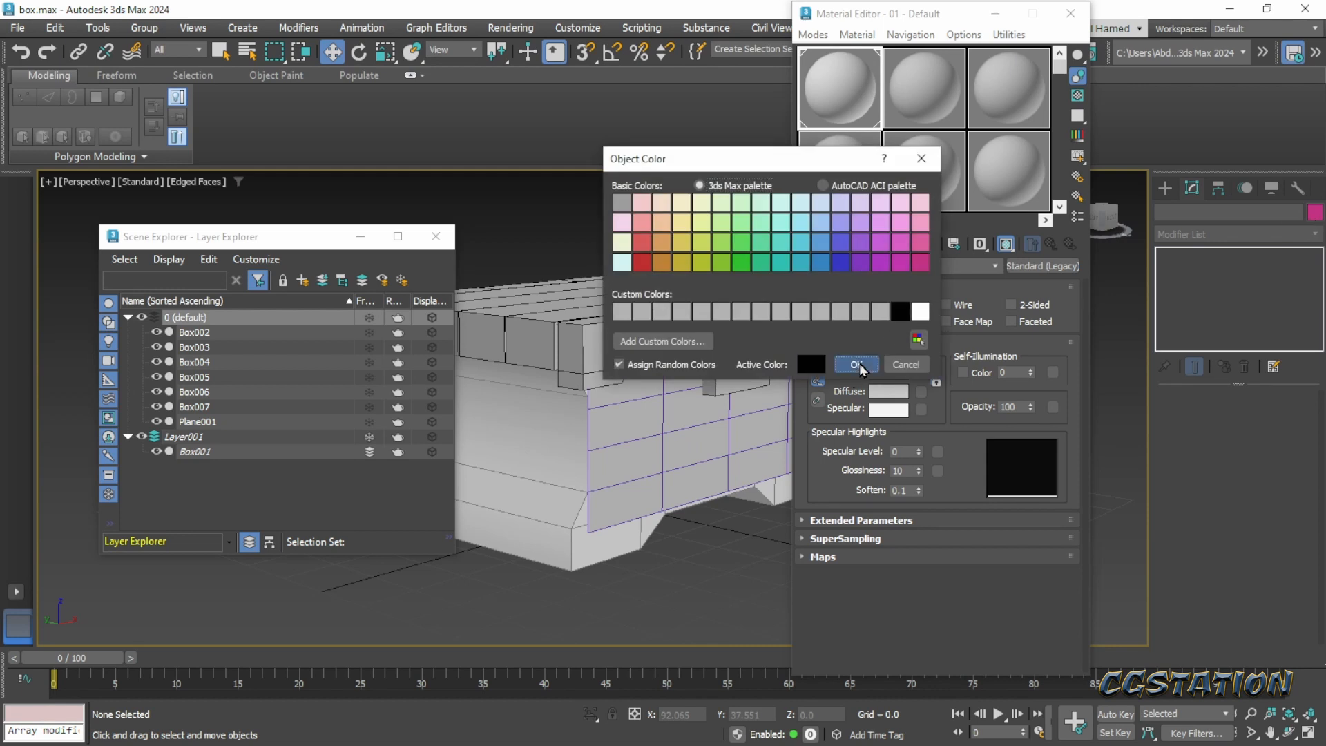
left_click(857, 364)
middle_click_drag(764, 449, 666, 449)
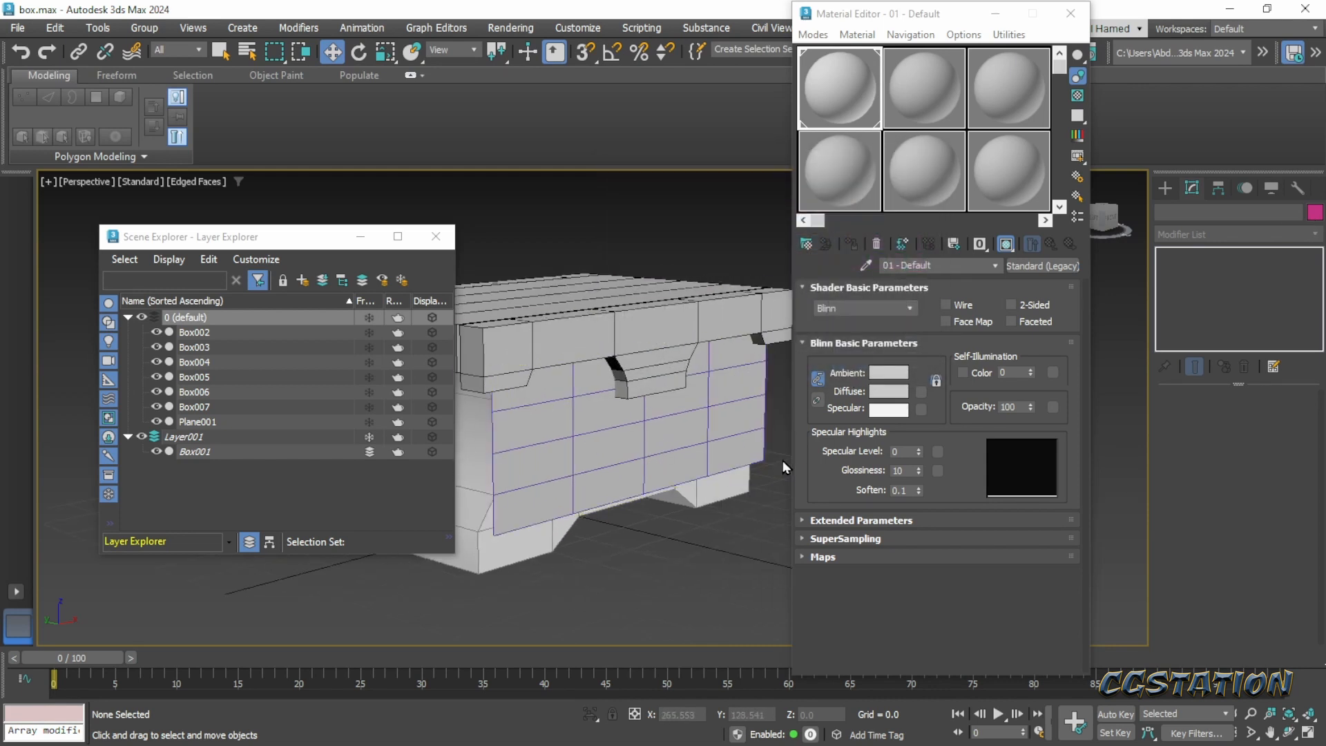
- Select the front plane, set its object color to black, and close the Material Editor and Layer Explorer
left_click(631, 485)
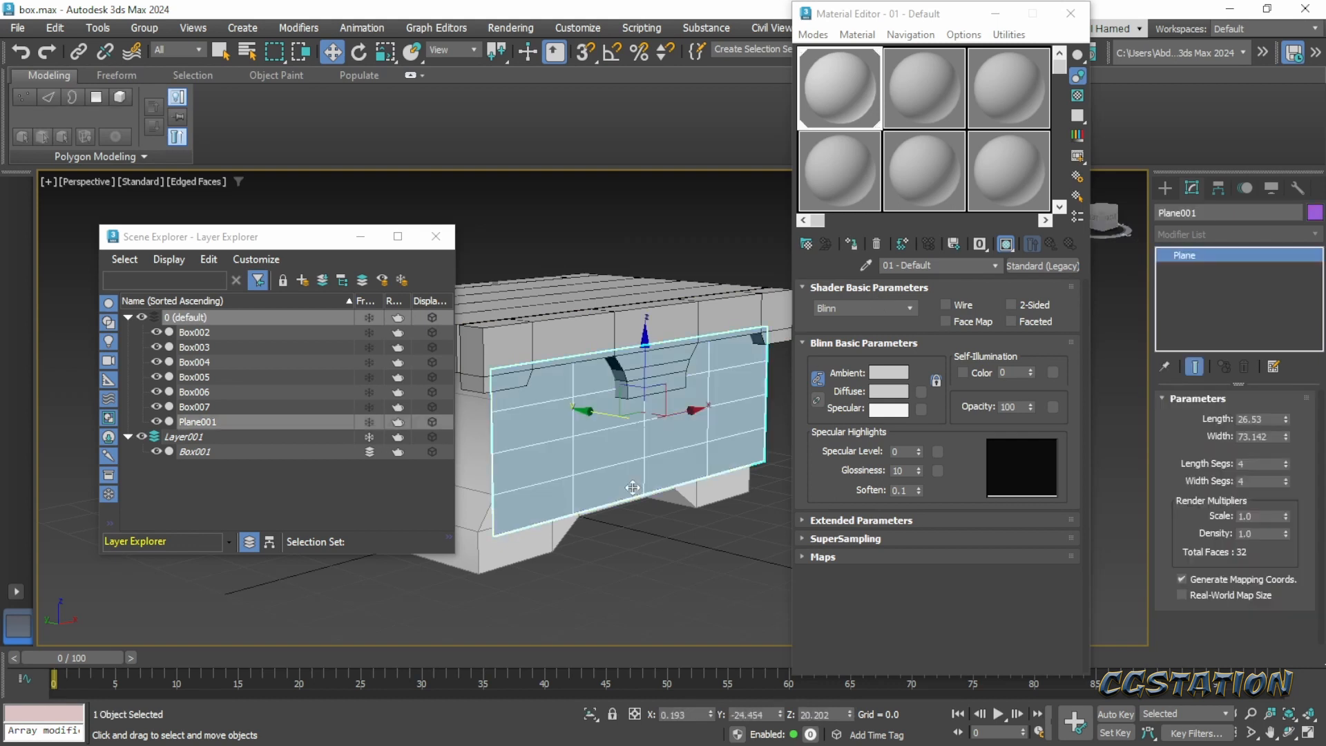
left_click(1315, 213)
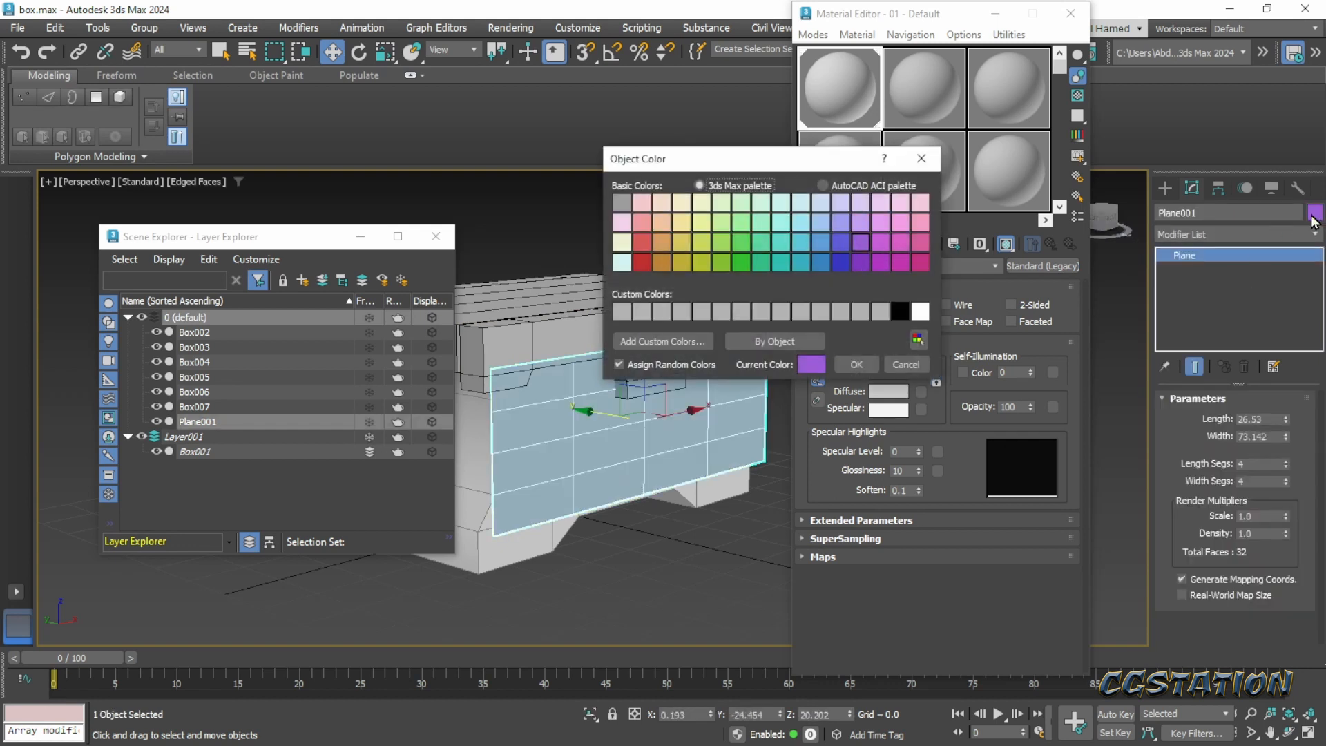
left_click(900, 310)
left_click(859, 367)
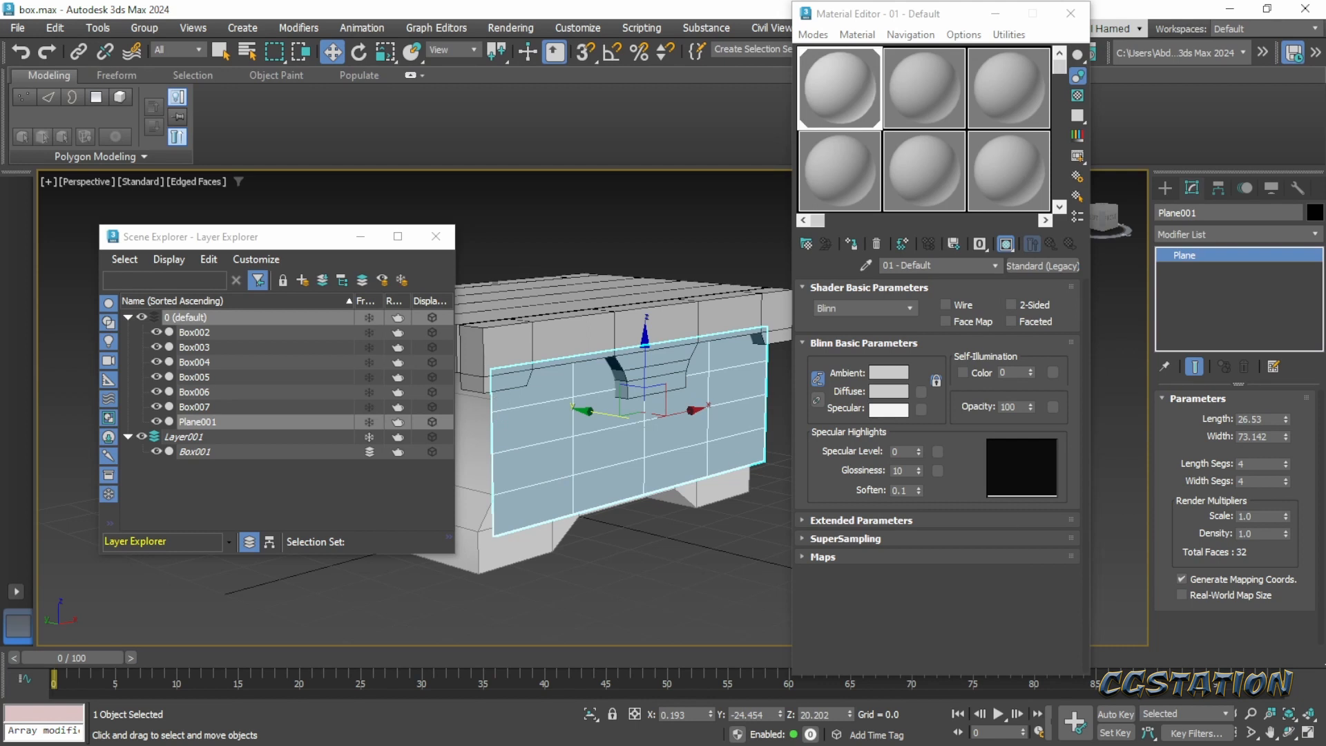
left_click(1071, 14)
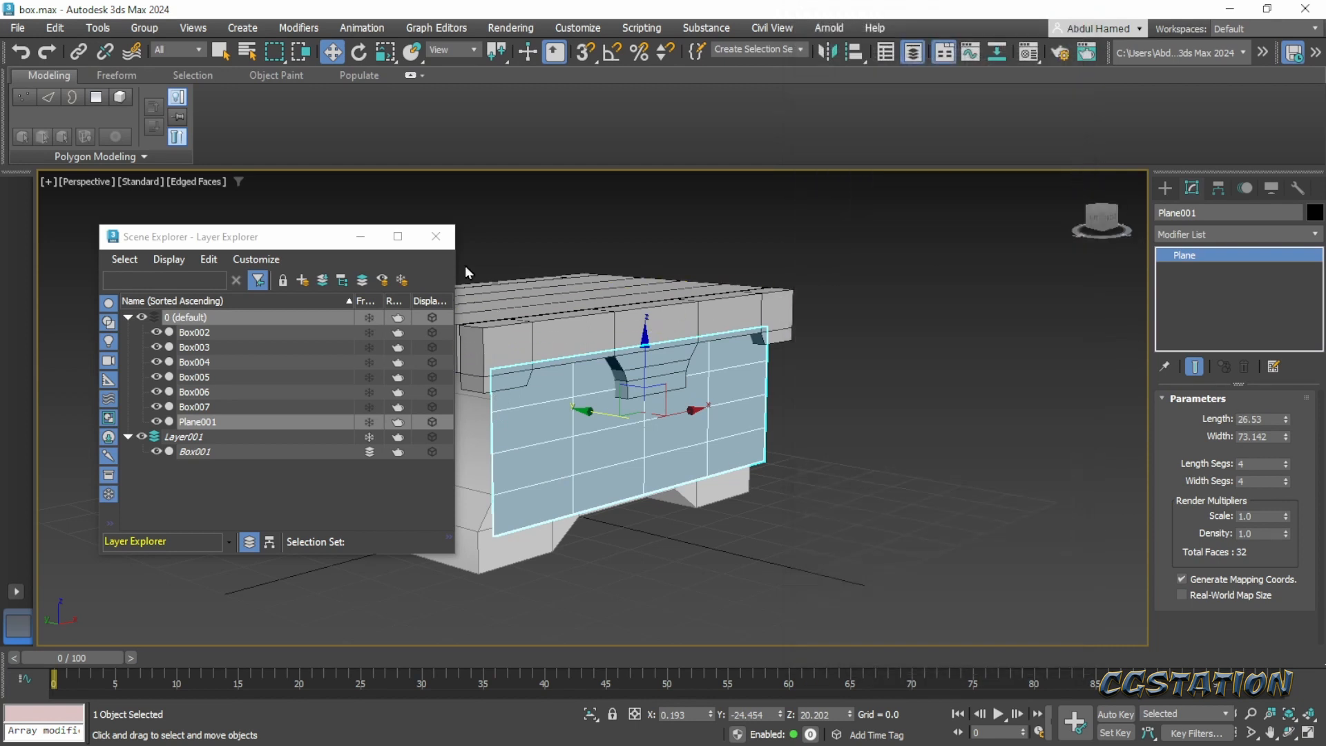
left_click(434, 237)
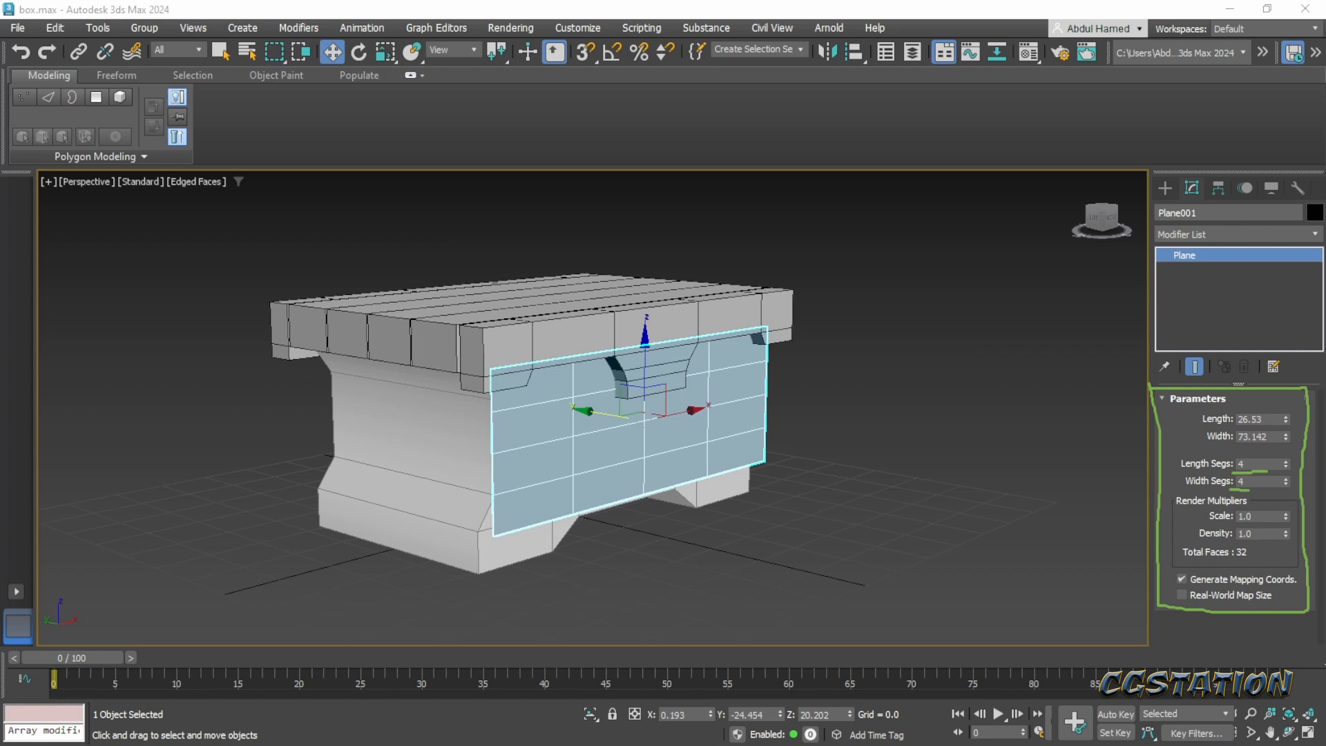
- Convert the front plane to an Editable Poly and switch to editing its edges
mouse_move(652, 460)
middle_mouse_down("alt")
mouse_move(571, 456)
mouse_move(582, 450)
middle_mouse_up("alt")
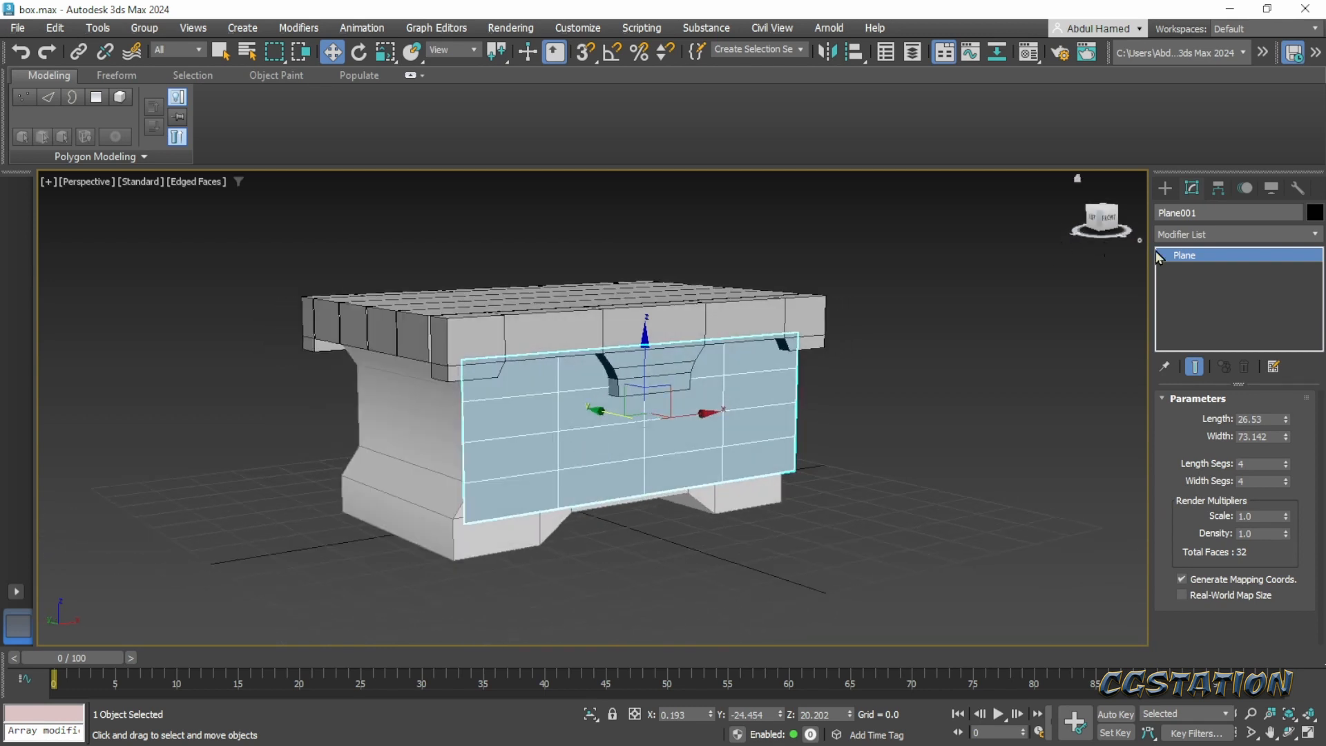
right_click(1218, 257)
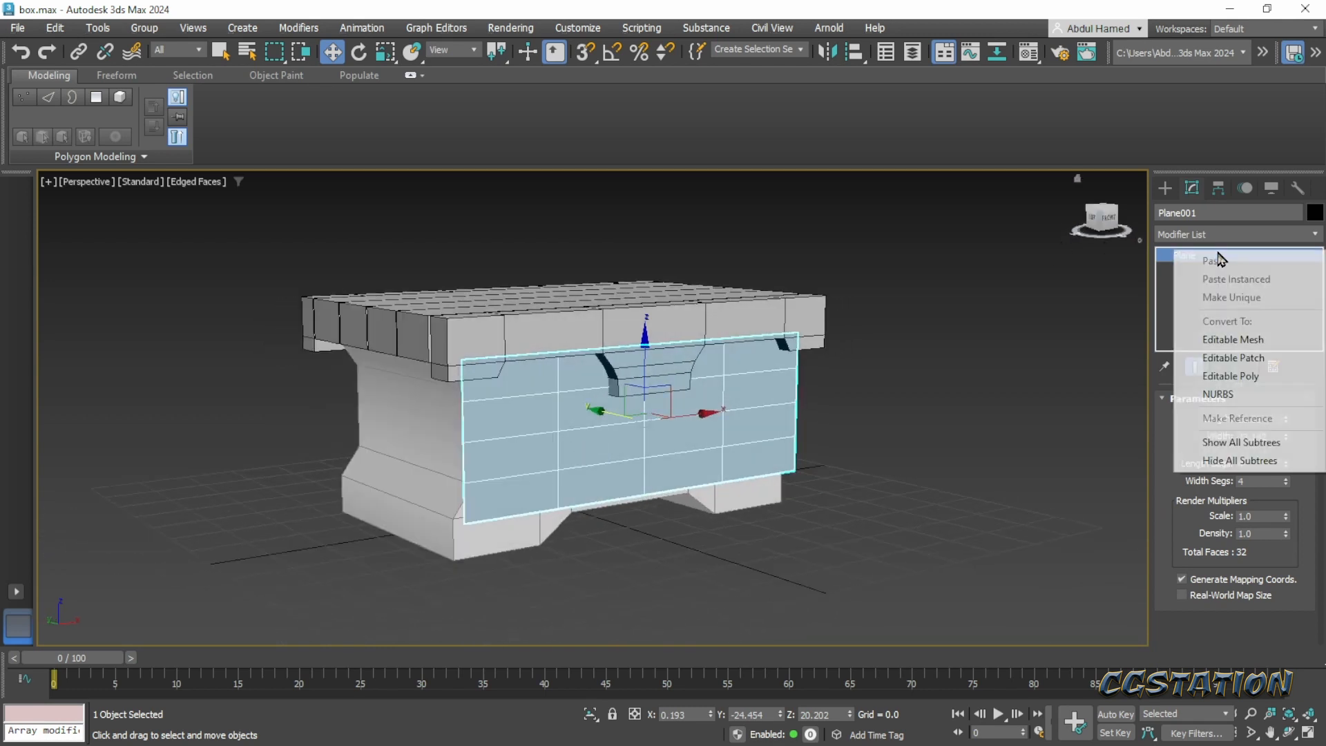
left_click(1253, 377)
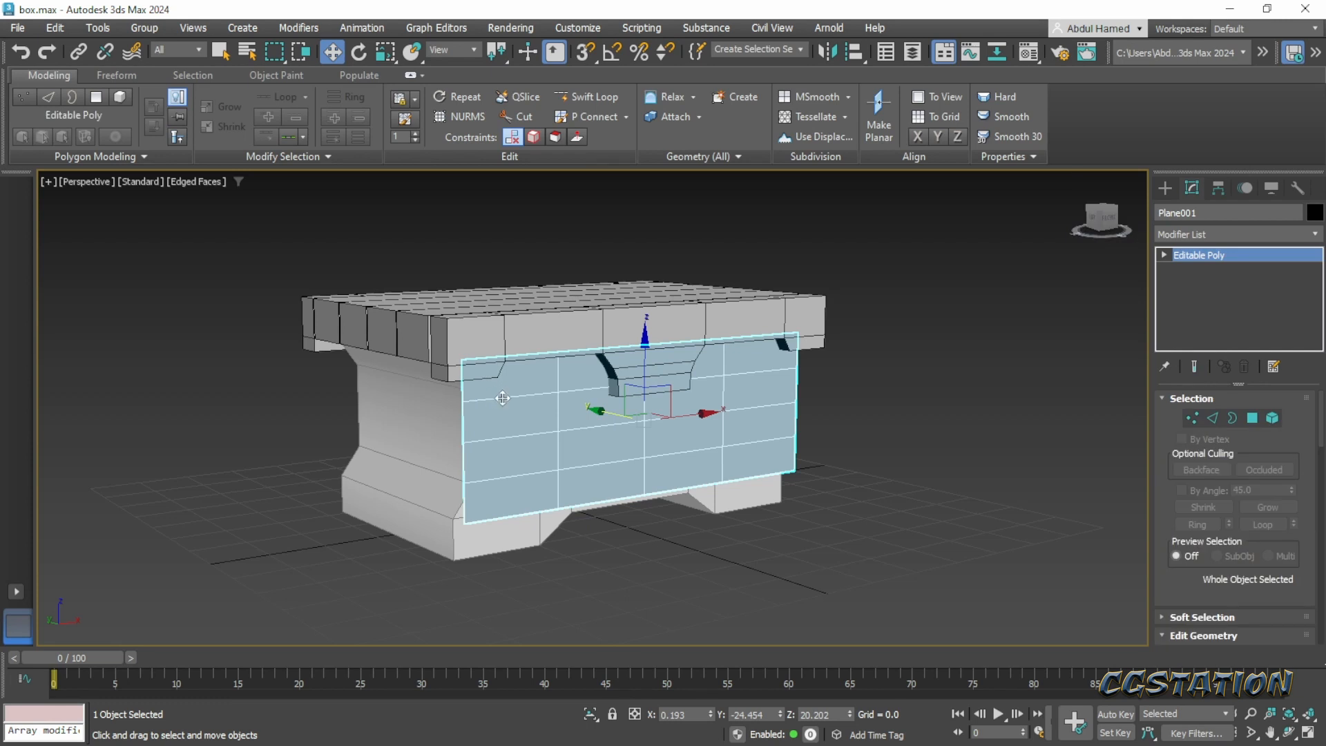
left_click(1165, 255)
left_click(1192, 284)
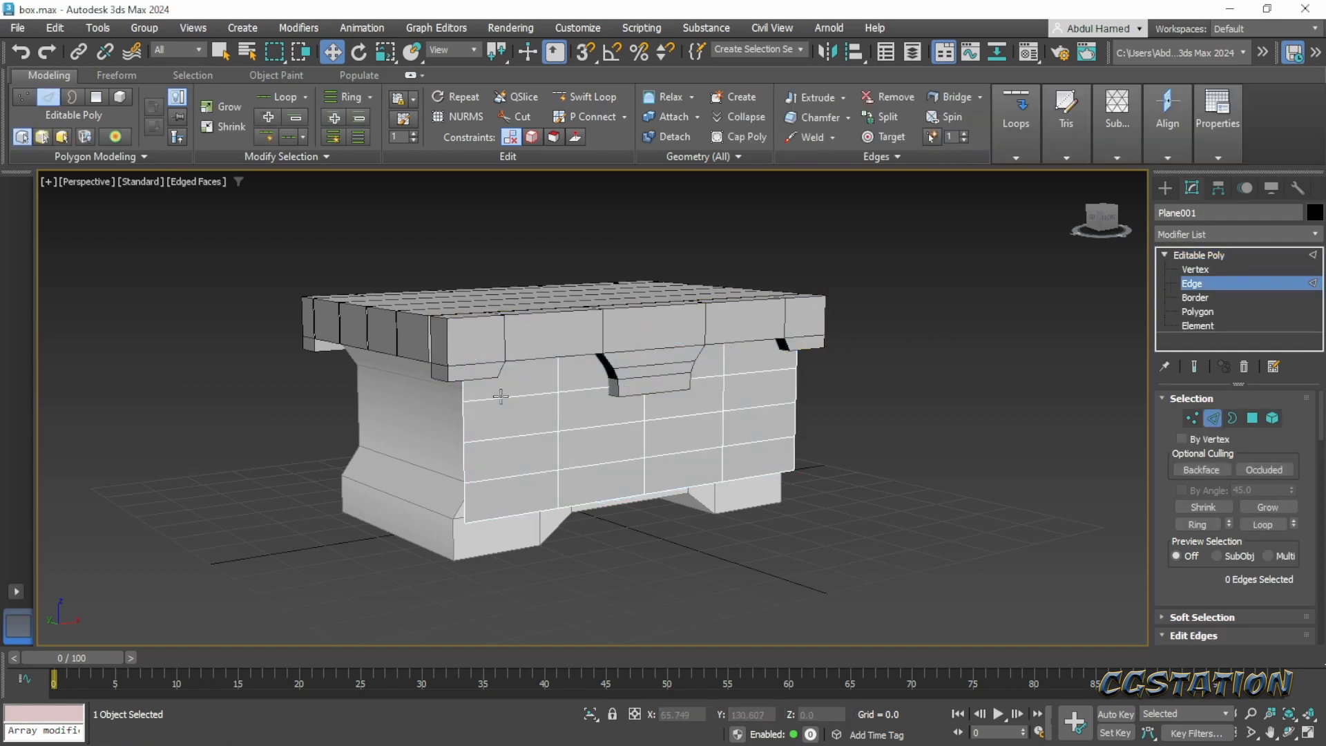
double_click(501, 396)
middle_click_drag(698, 445, 620, 446, "alt")
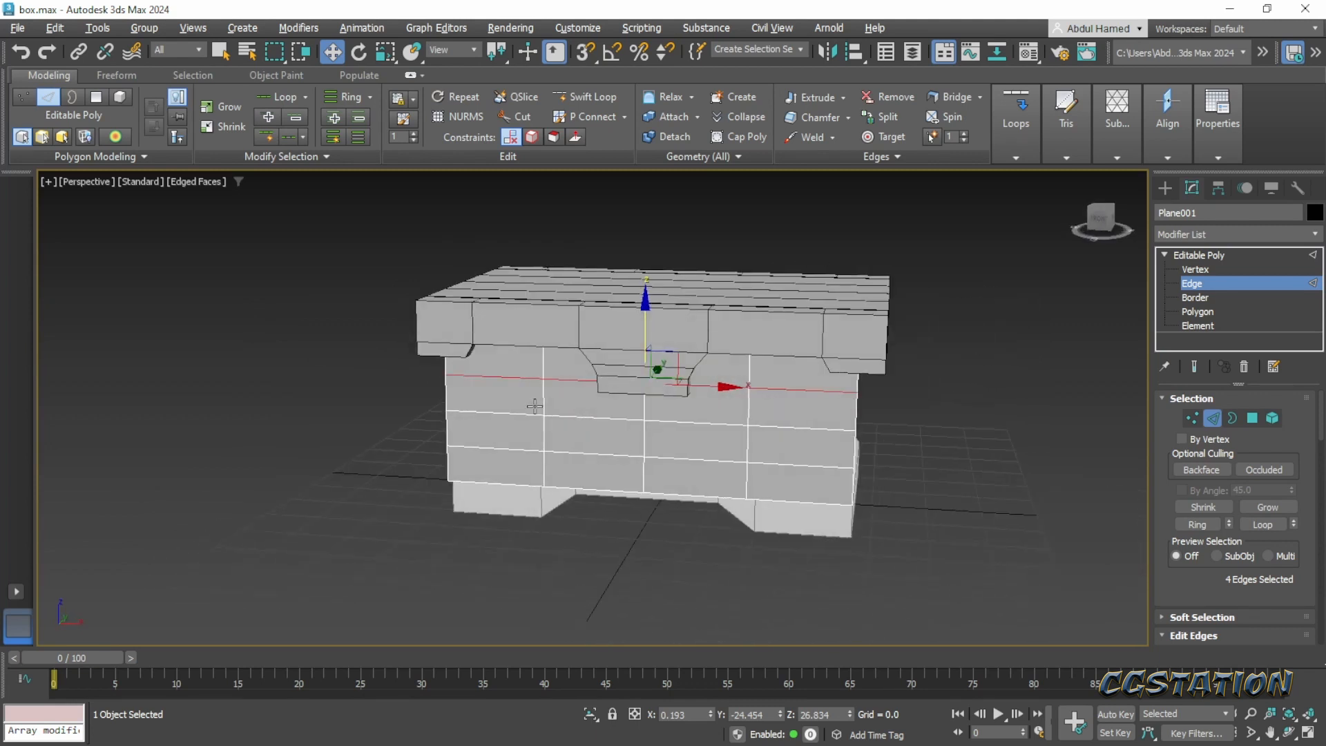
middle_click_drag(535, 406, 566, 408, "alt")
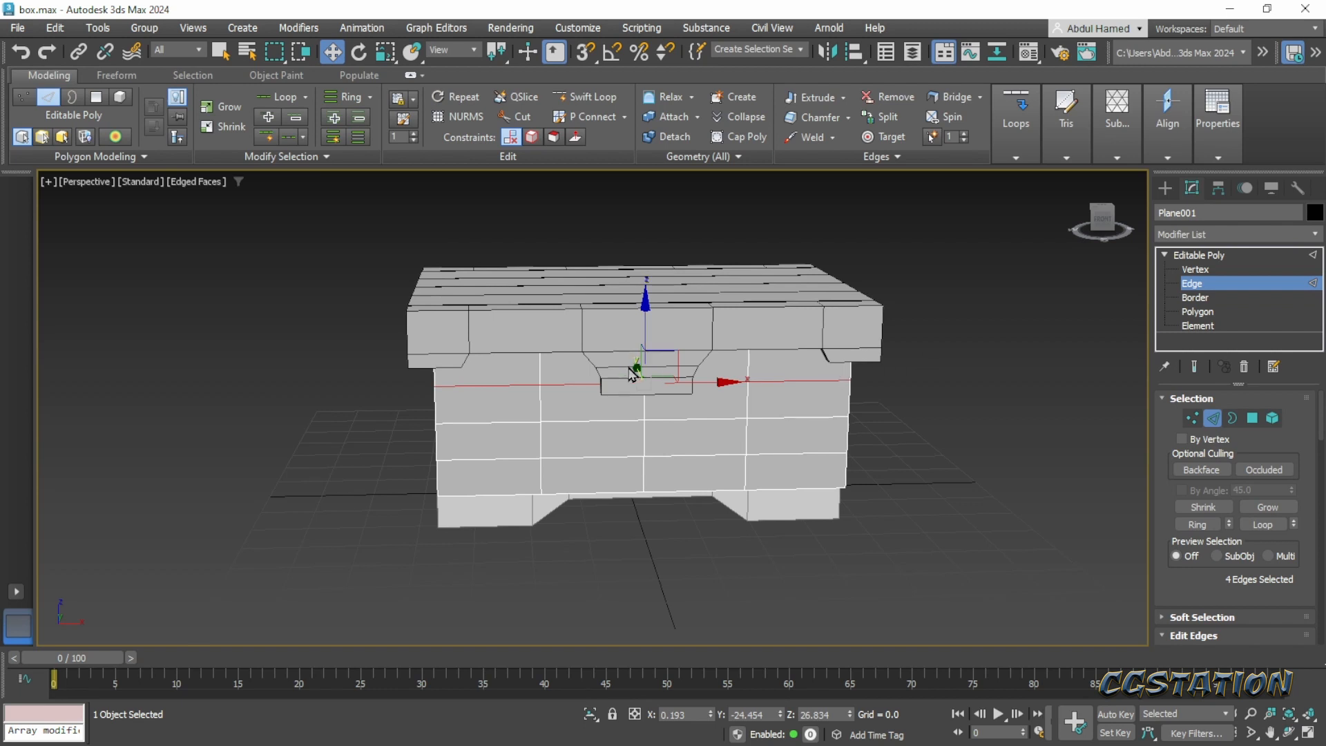
middle_click_drag(581, 434, 483, 465, "alt")
middle_click_drag(471, 464, 401, 469, "alt")
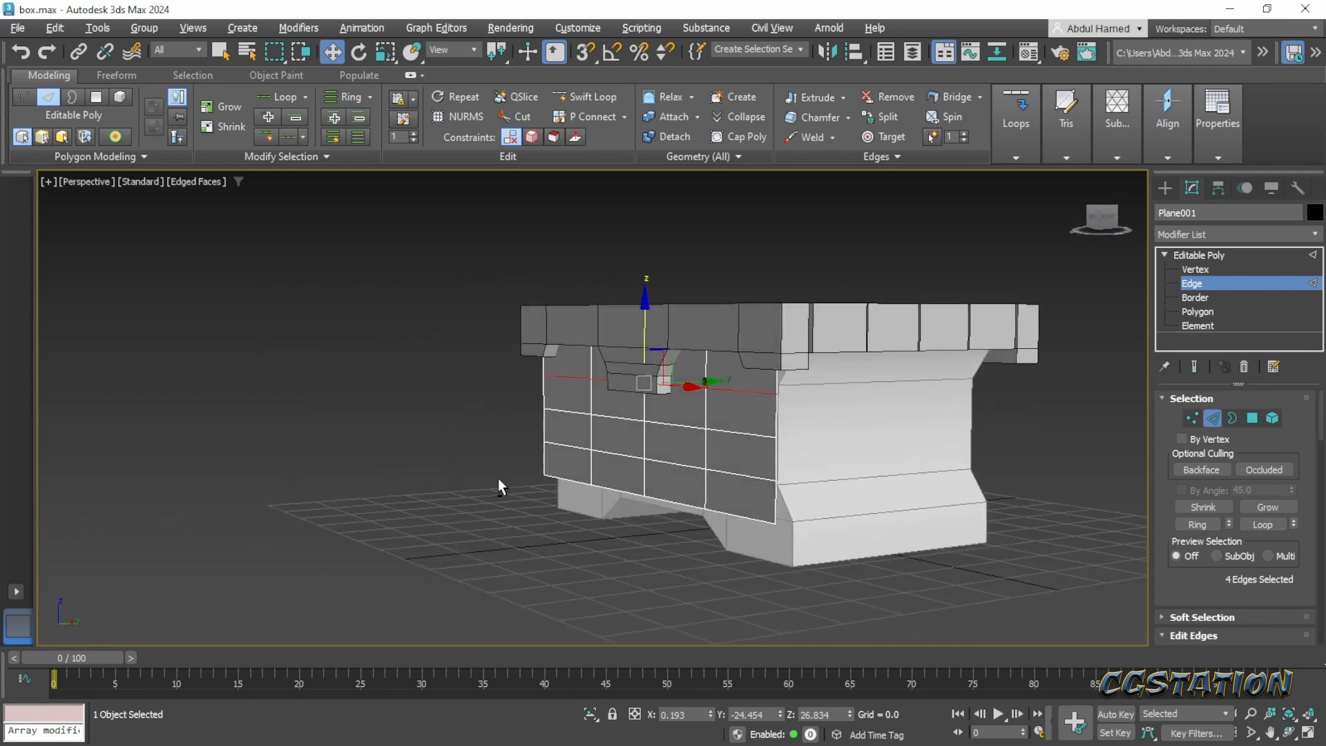
- Select the two middle vertical edges on each outer side of the plane and, with 3D snap on, scale them inward along X to match the body's waist
left_click(775, 423)
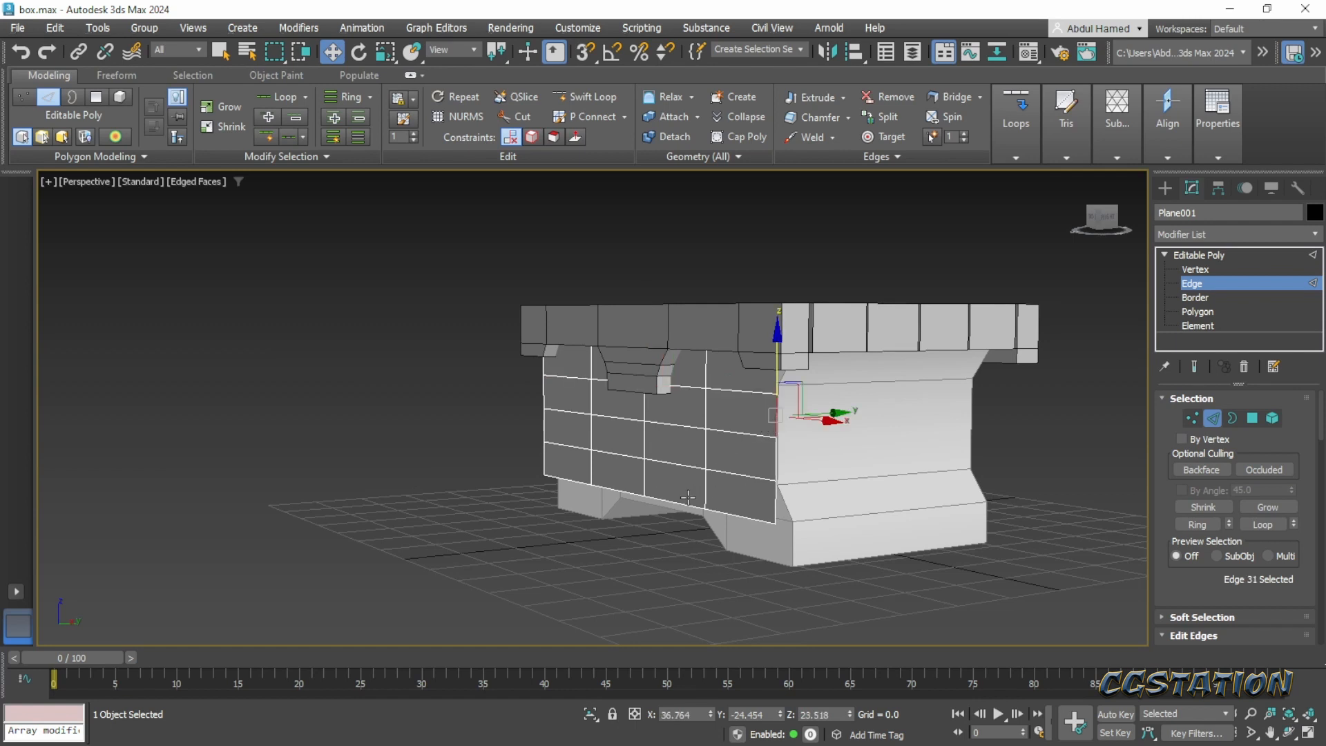
left_click(766, 474, "ctrl")
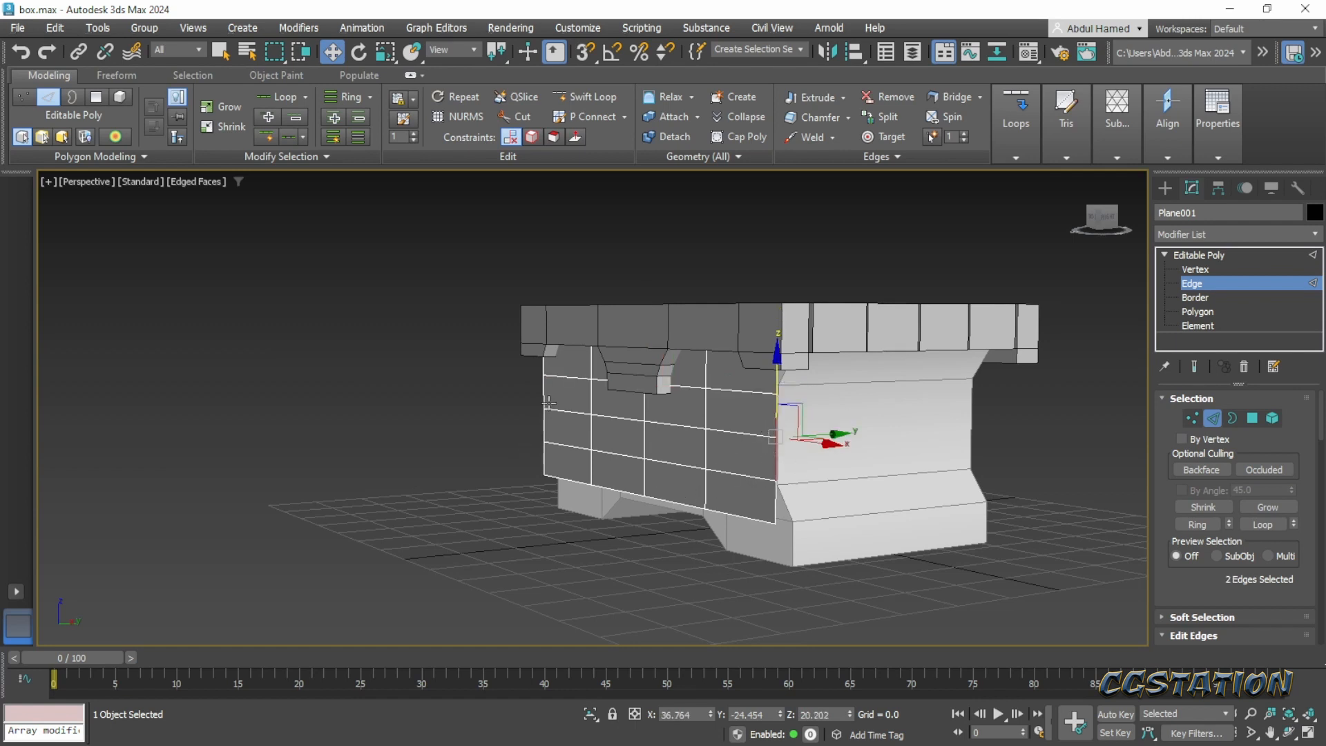
left_click(545, 405, "ctrl")
left_click(545, 425, "ctrl")
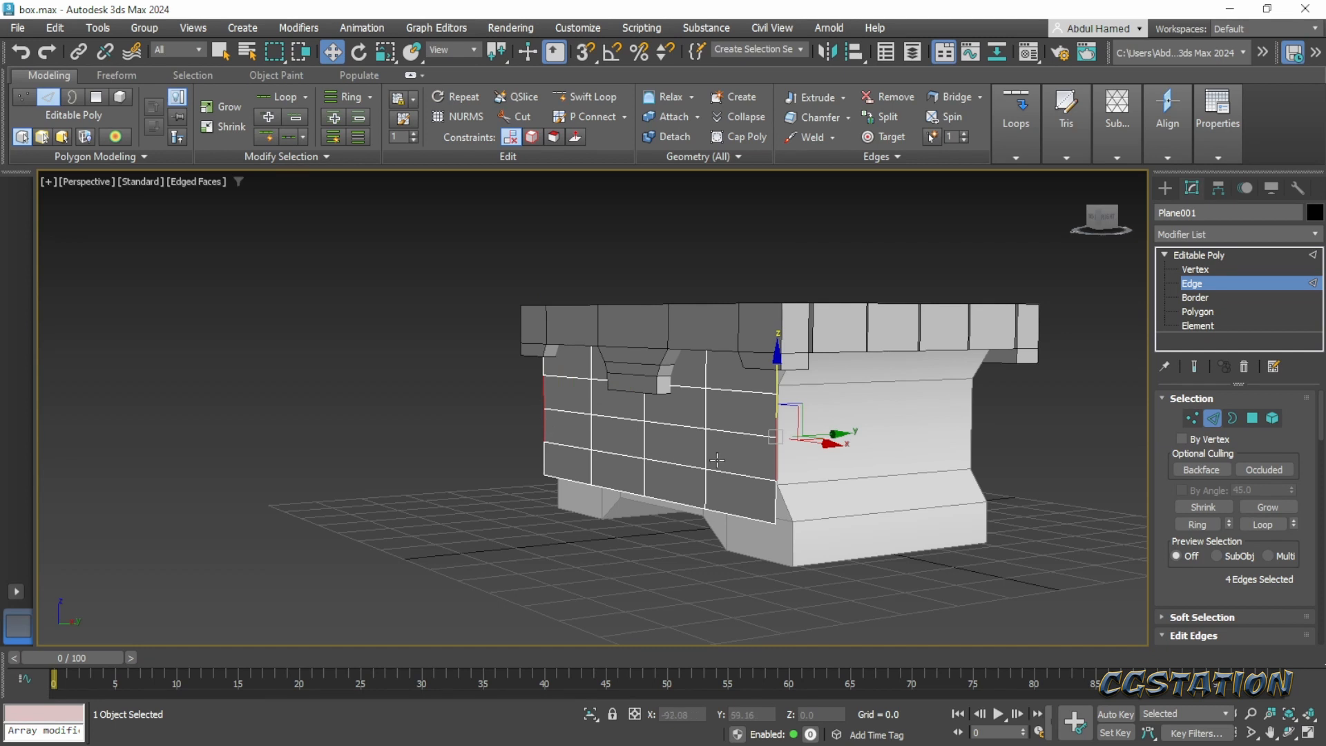
middle_click_drag(717, 460, 757, 475, "alt")
key("s")
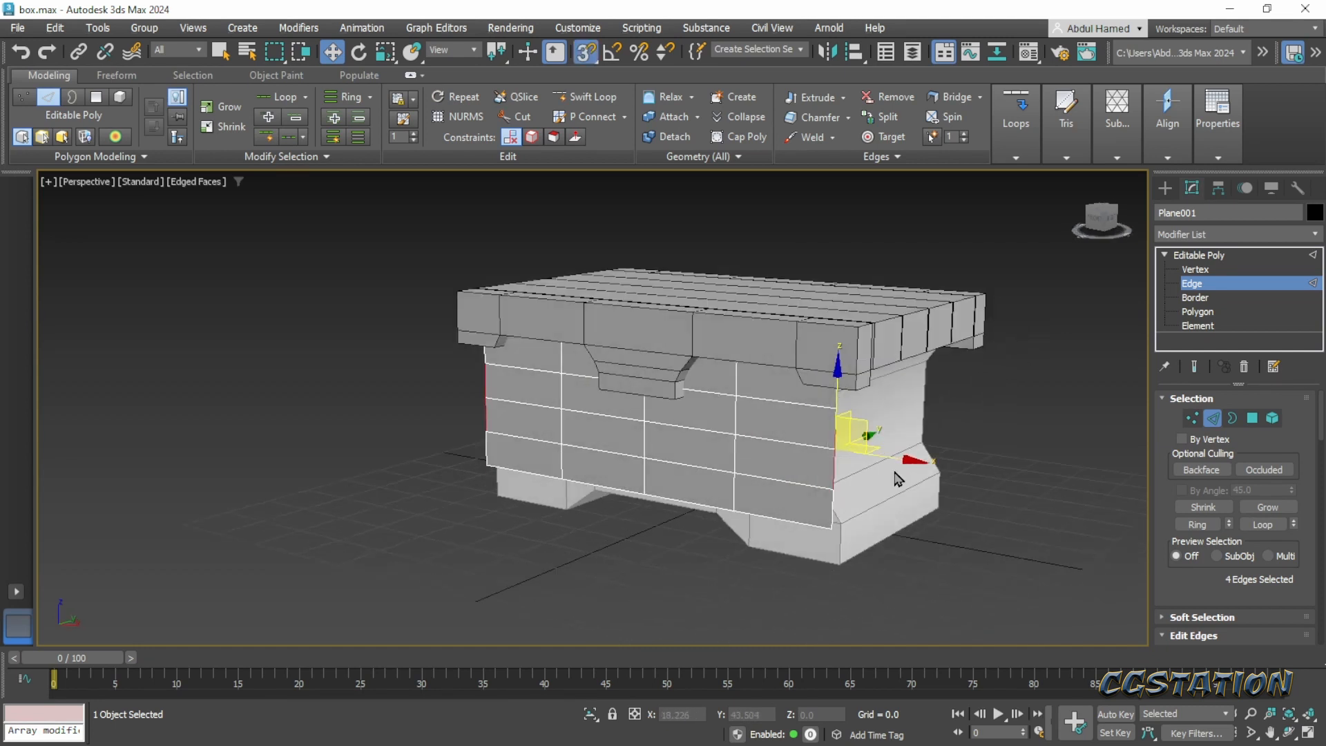
key("r")
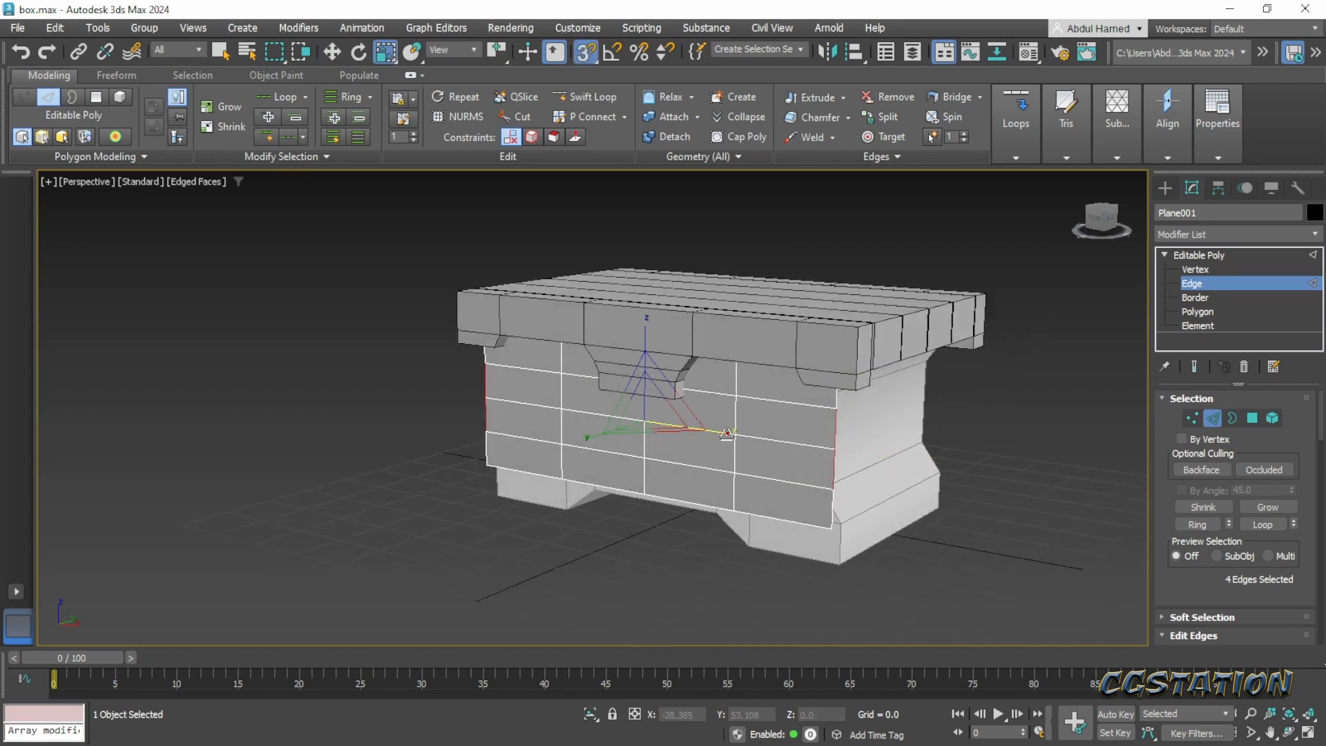
left_click_drag(727, 433, 723, 434)
- Extrude the two outer bottom edges of the front plane straight down to the chest's base to form the feet
middle_click_drag(861, 476, 899, 471, "alt")
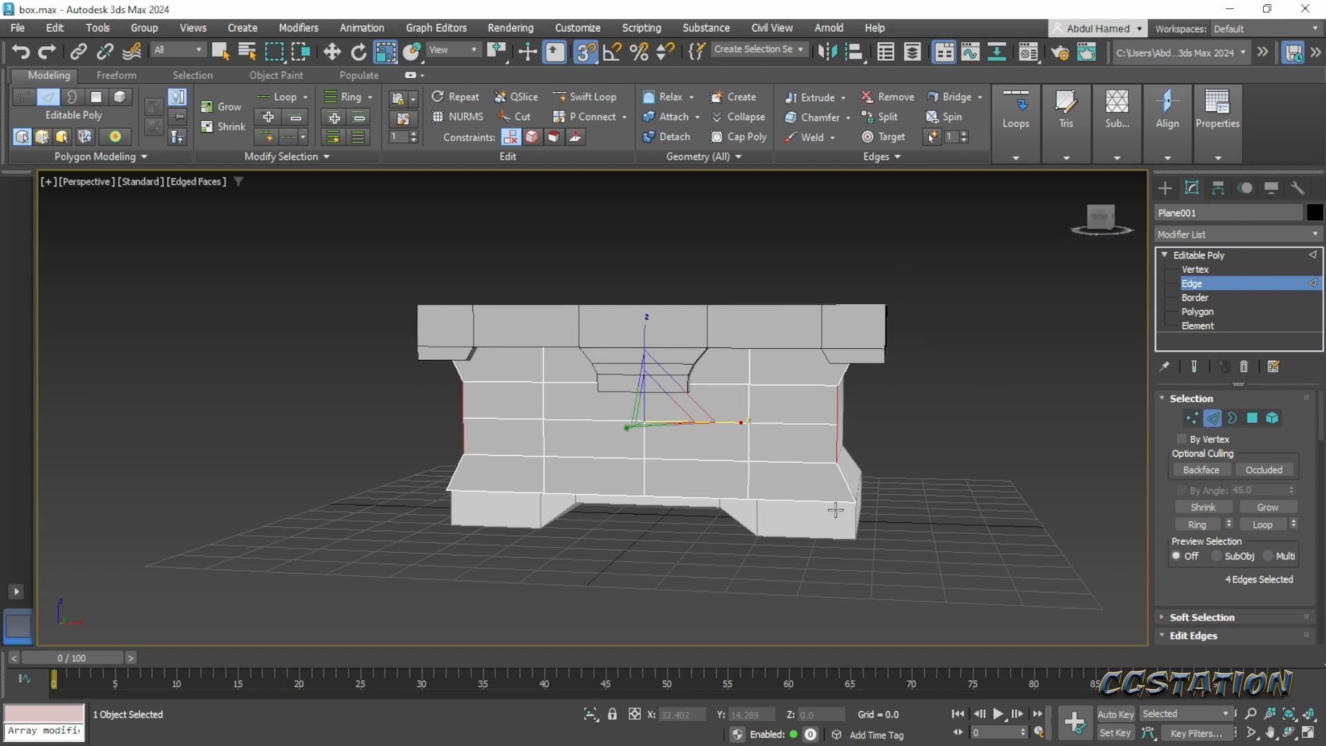
left_click(807, 499)
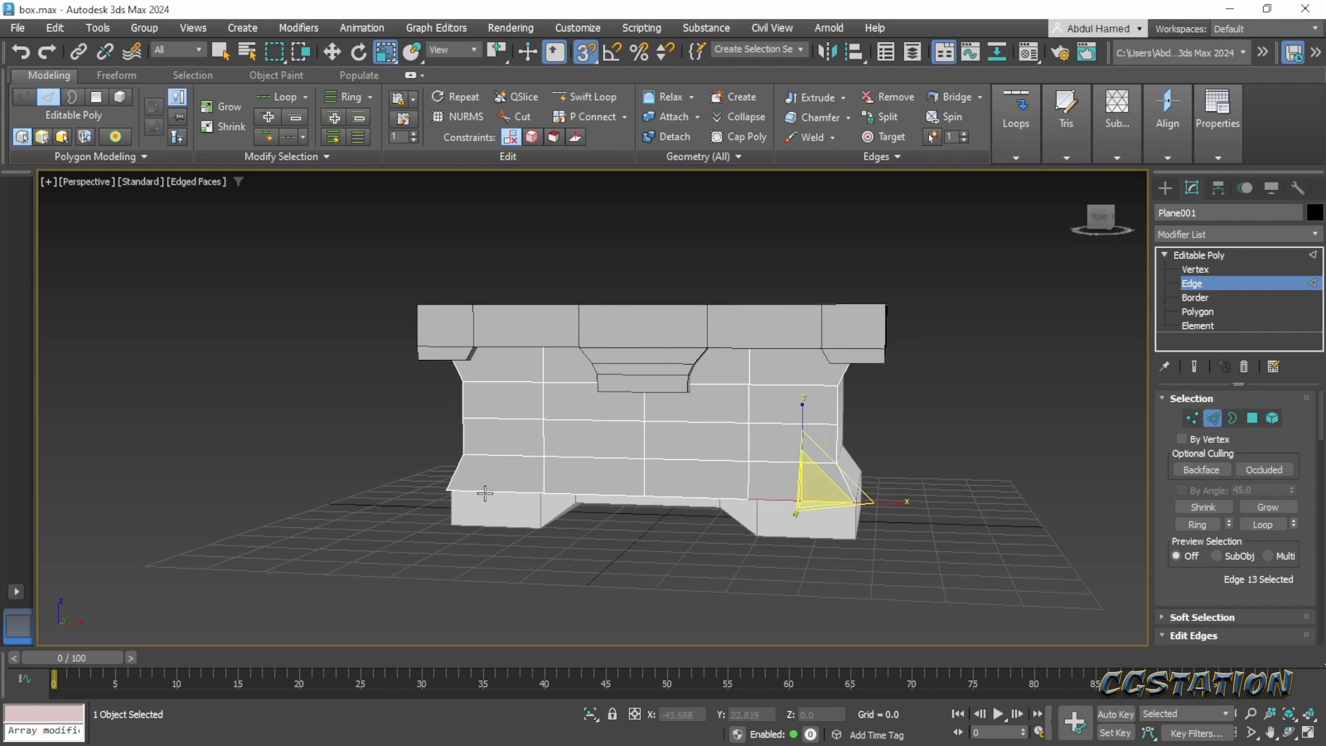
left_click(515, 495, "ctrl")
key("w")
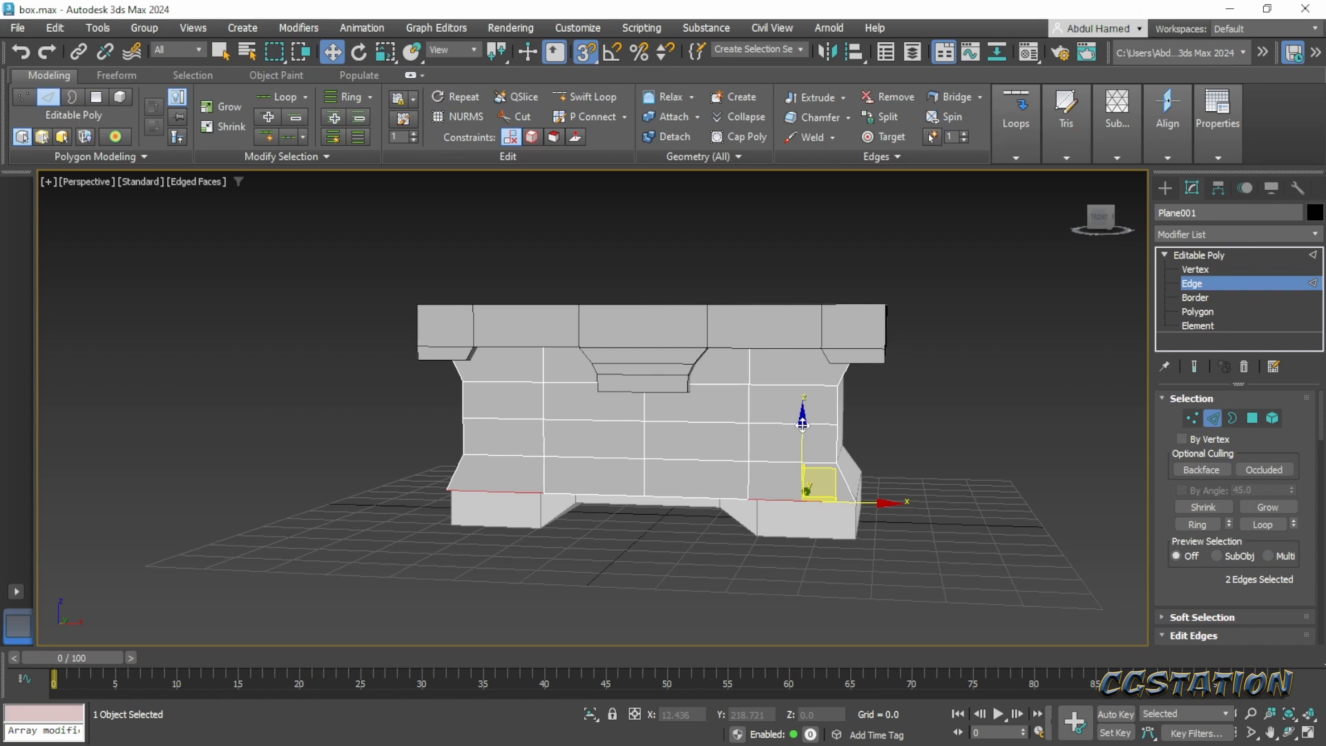
left_click_drag(802, 424, 812, 552, "shift")
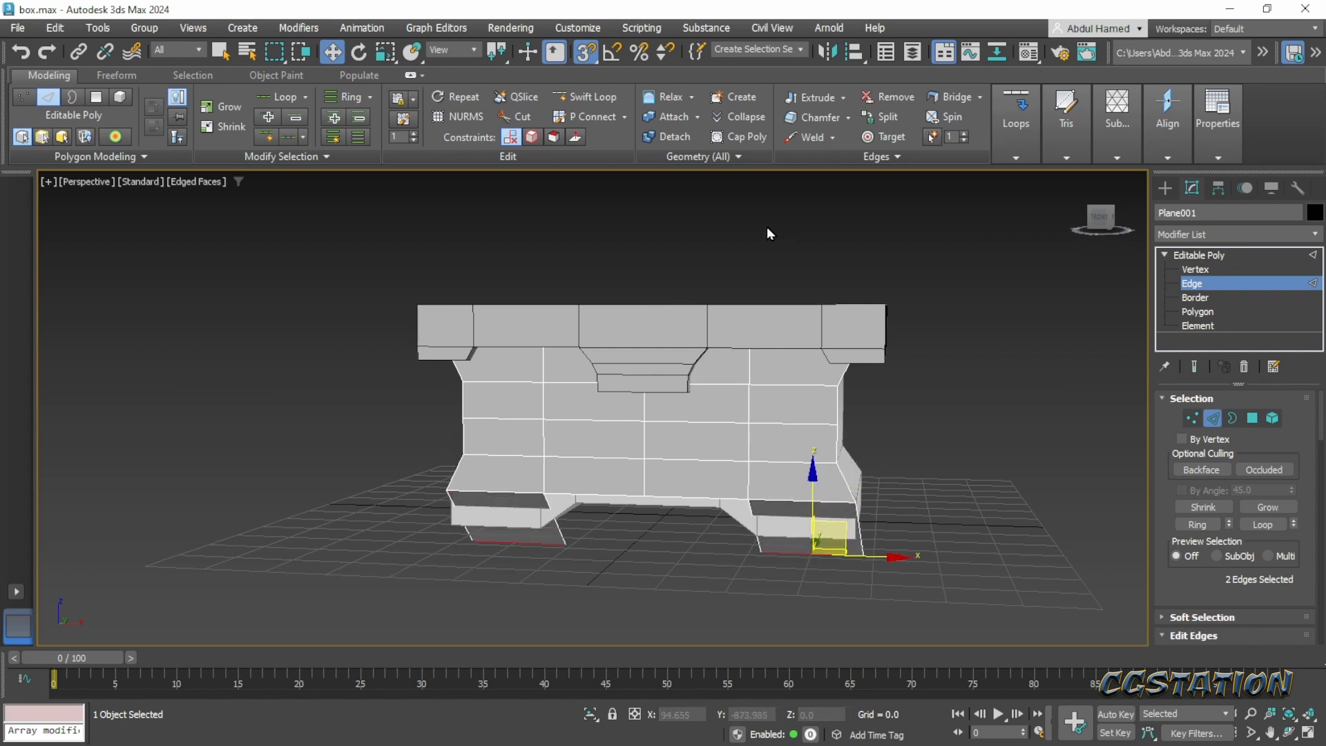
key("ctrl+z")
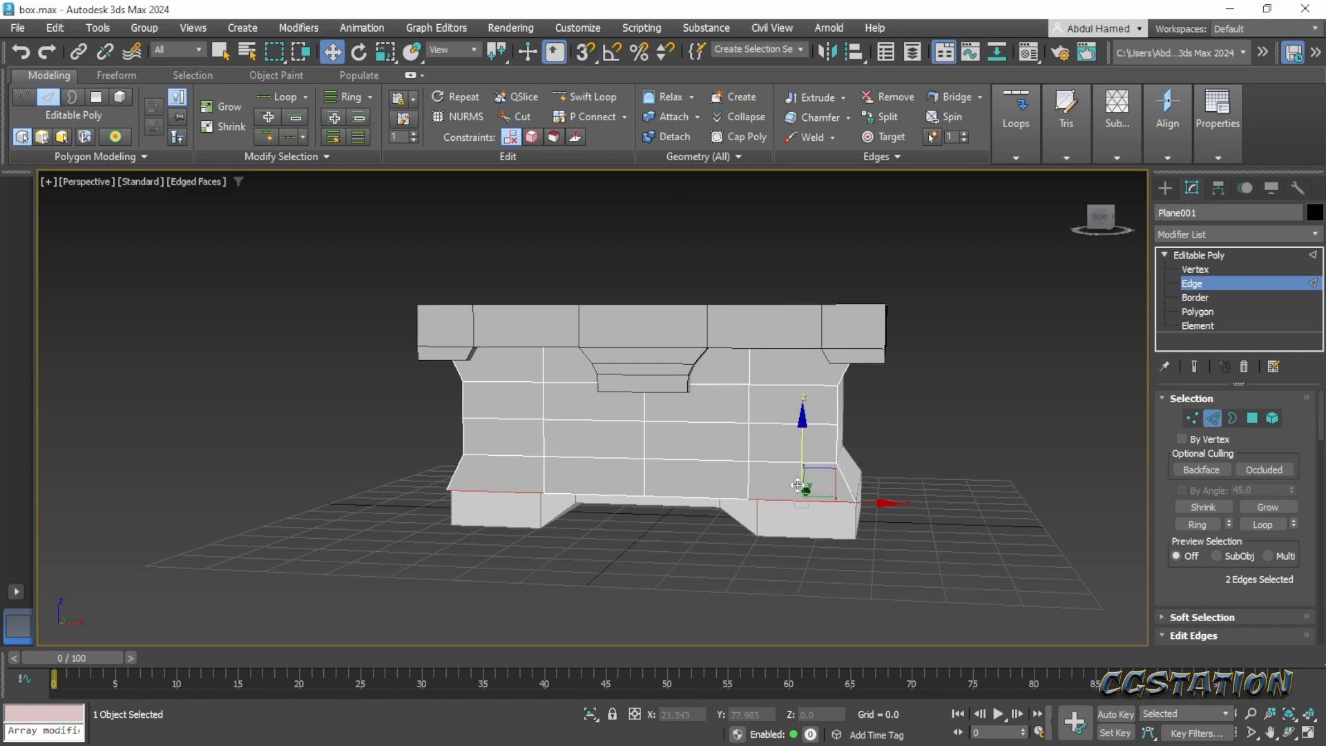
left_click_drag(800, 451, 799, 473, "shift")
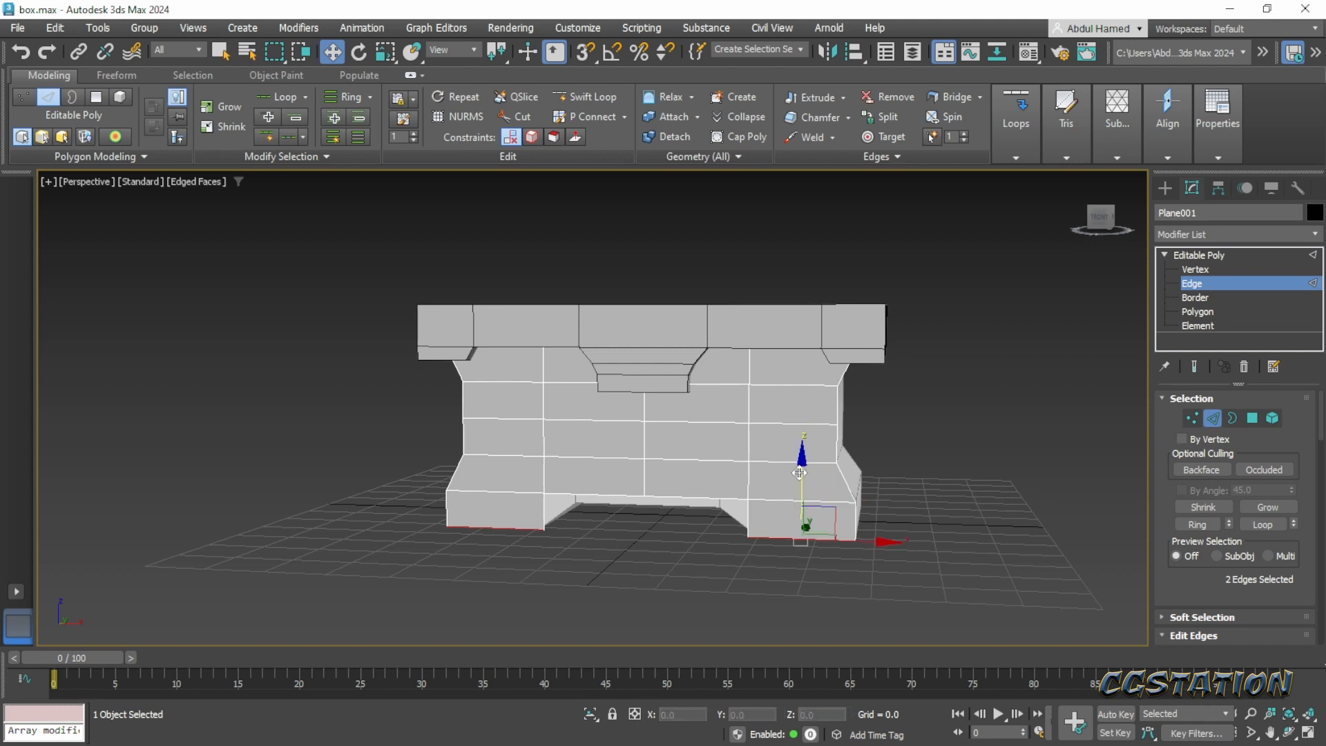
- Select the two inner vertical edge loops without their foot segments and scale them toward the centre to 72% along X
middle_click_drag(732, 575, 781, 568)
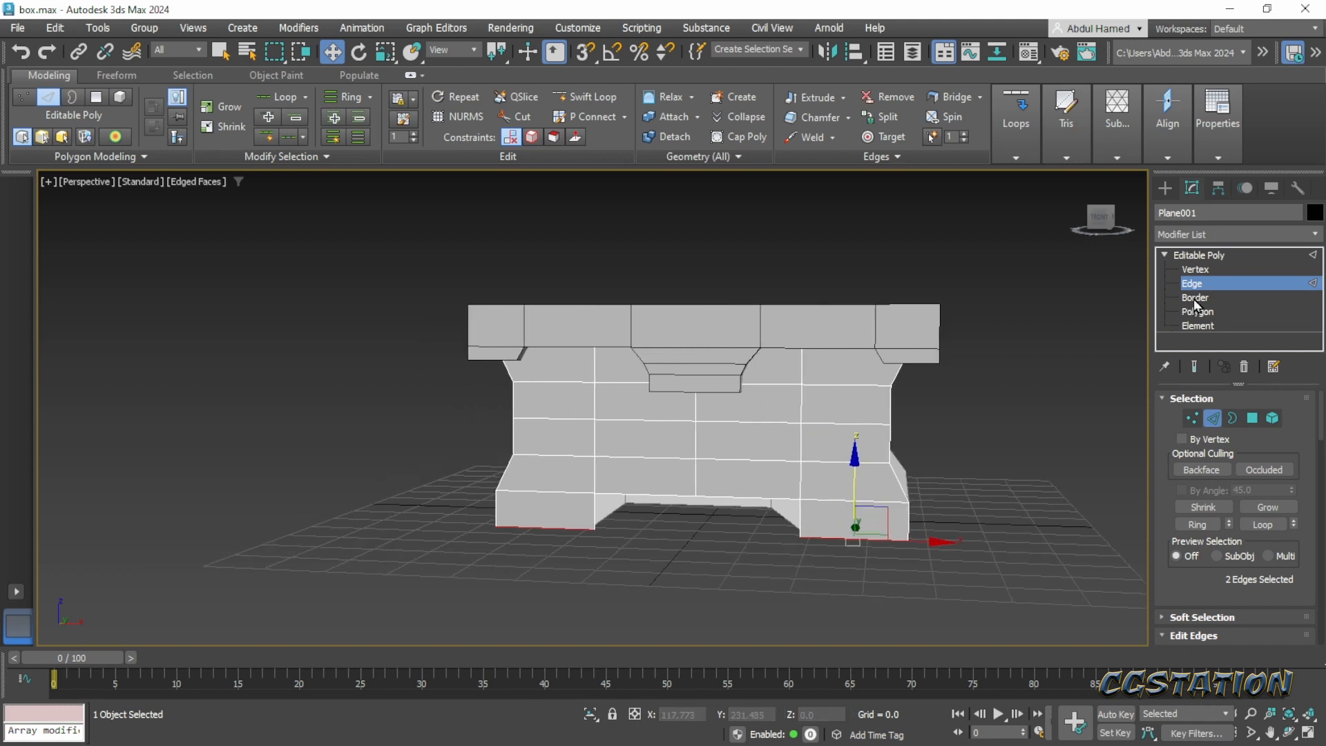
double_click(798, 439)
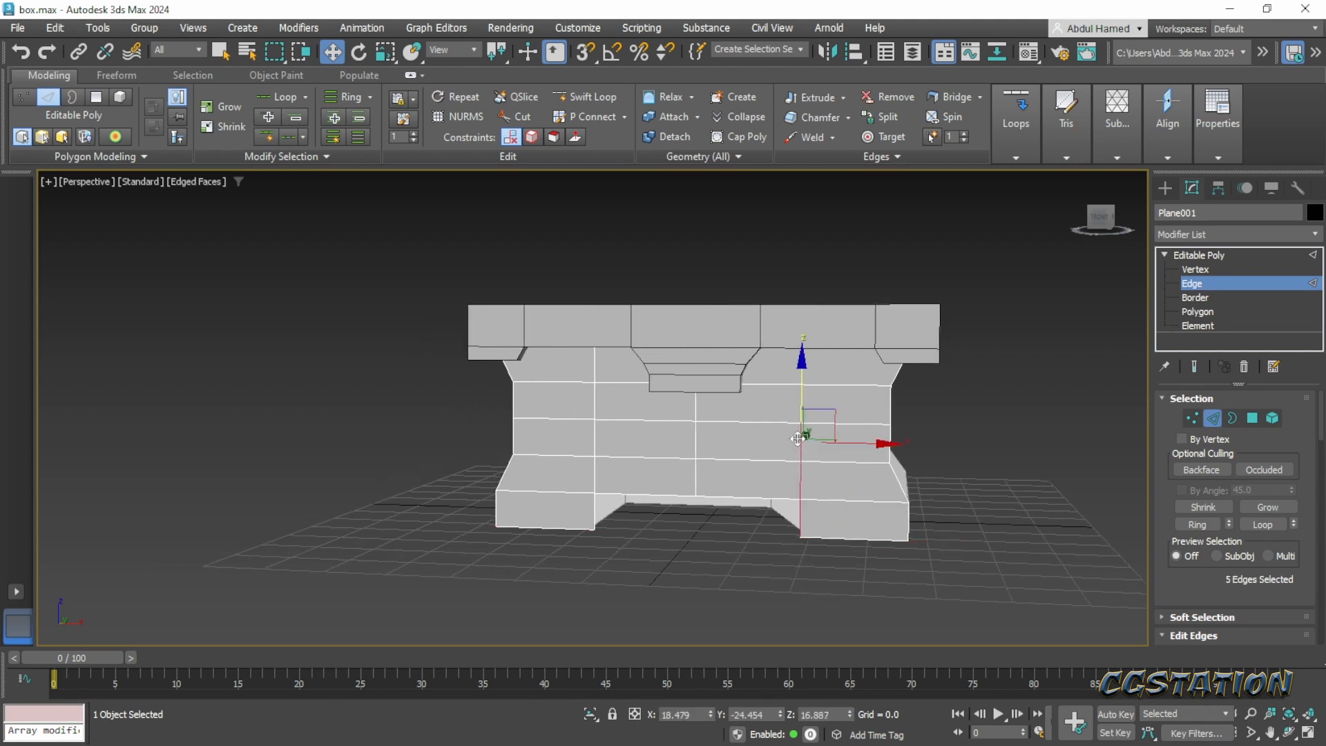
double_click(594, 445, "ctrl")
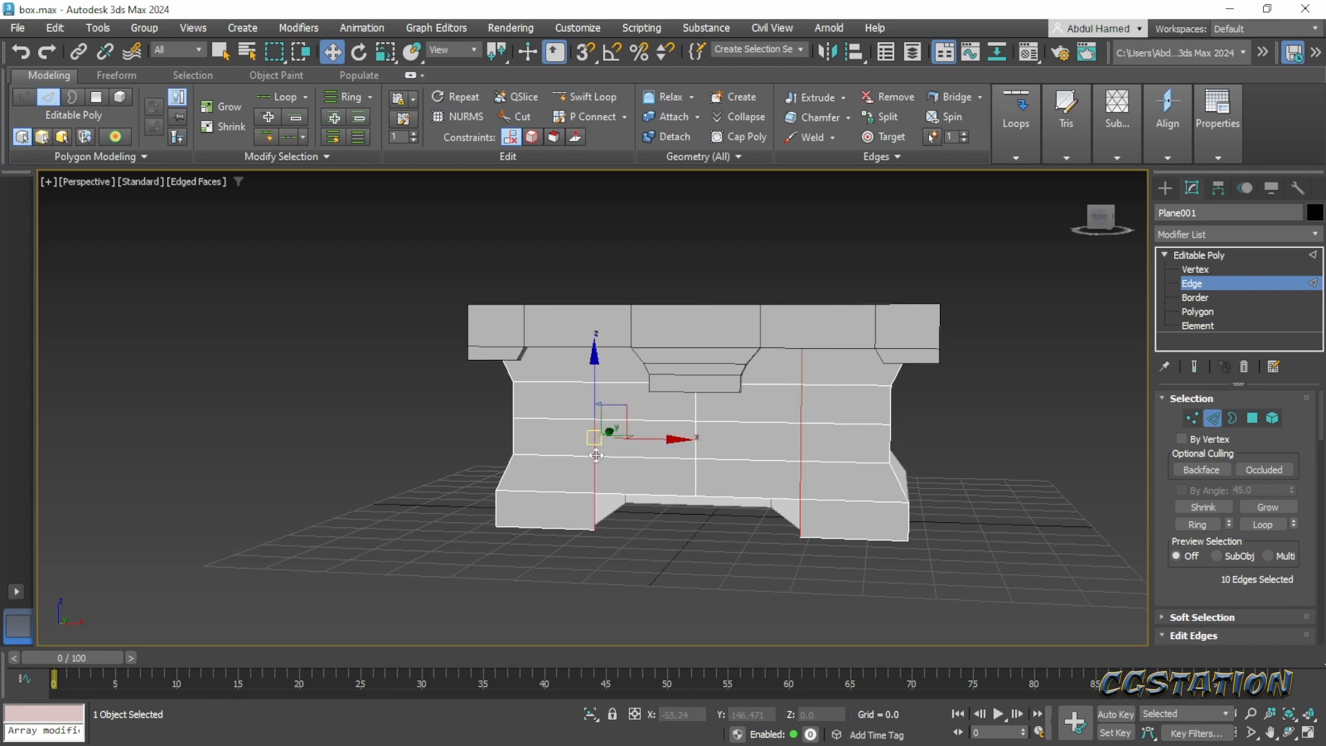
left_click(594, 513, "alt")
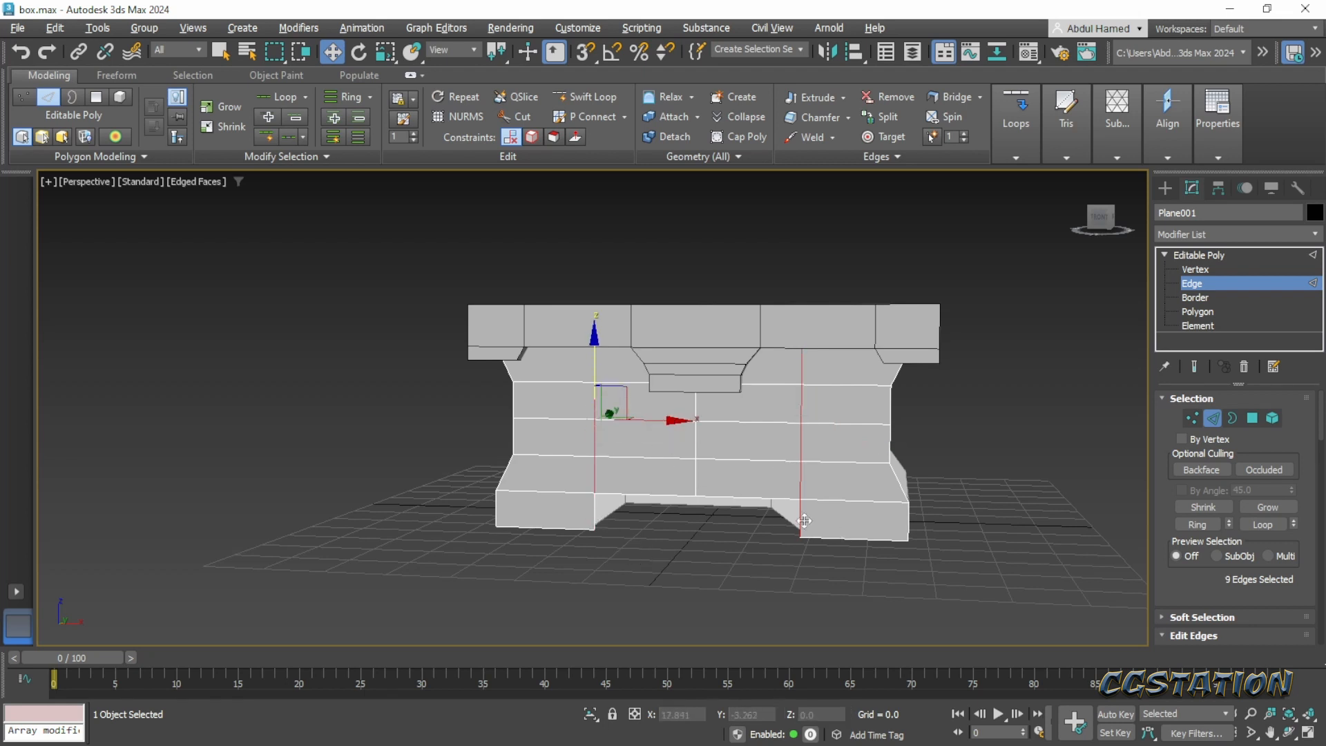
key("r")
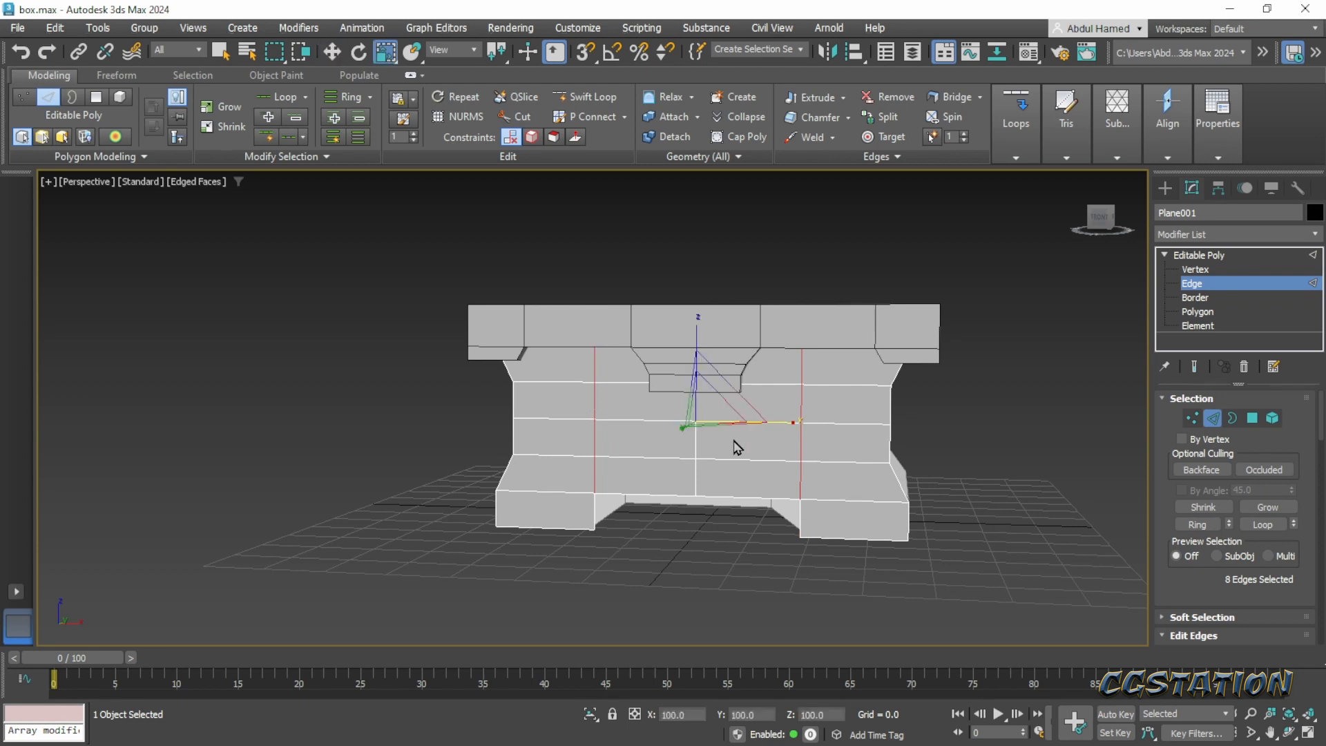
left_click_drag(784, 421, 760, 427)
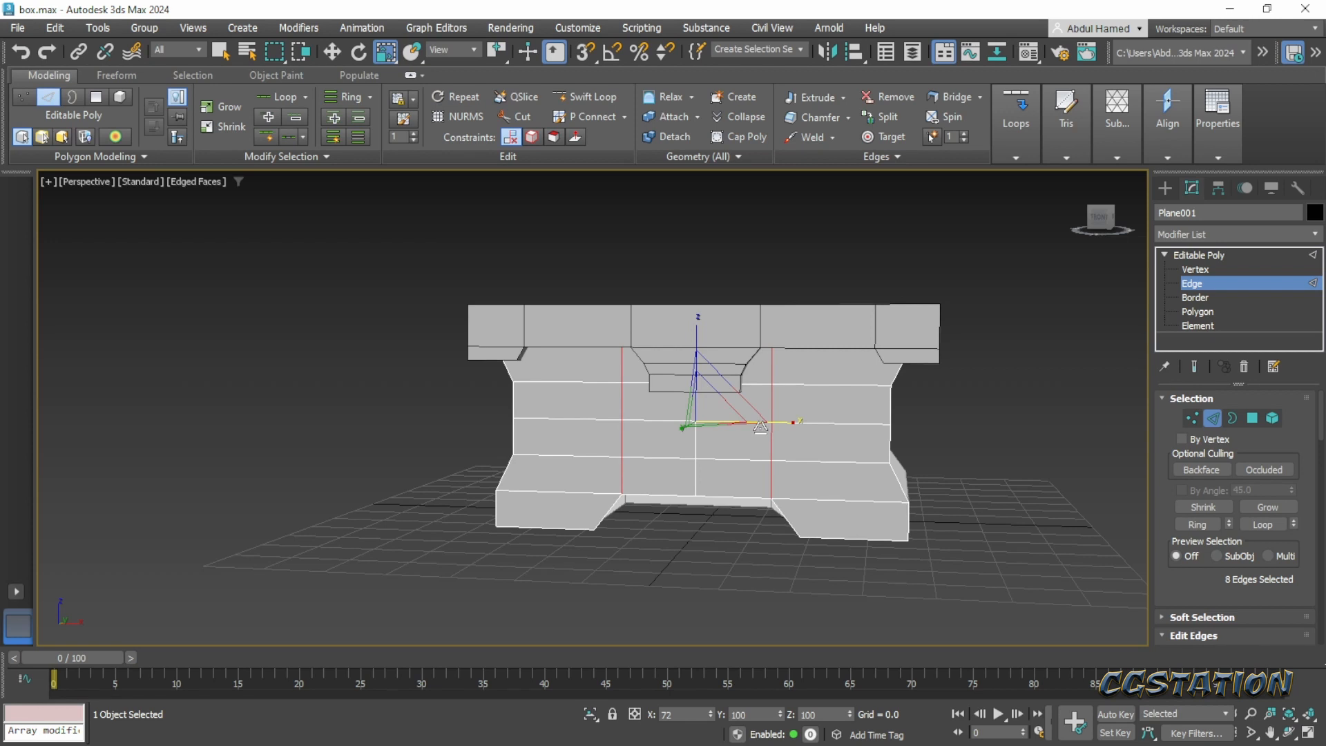
- Select all four edges in the horizontal row above the feet and lower them slightly to Z 6.835 in the Front view
middle_click_drag(763, 432, 794, 456, "alt")
left_click(647, 499)
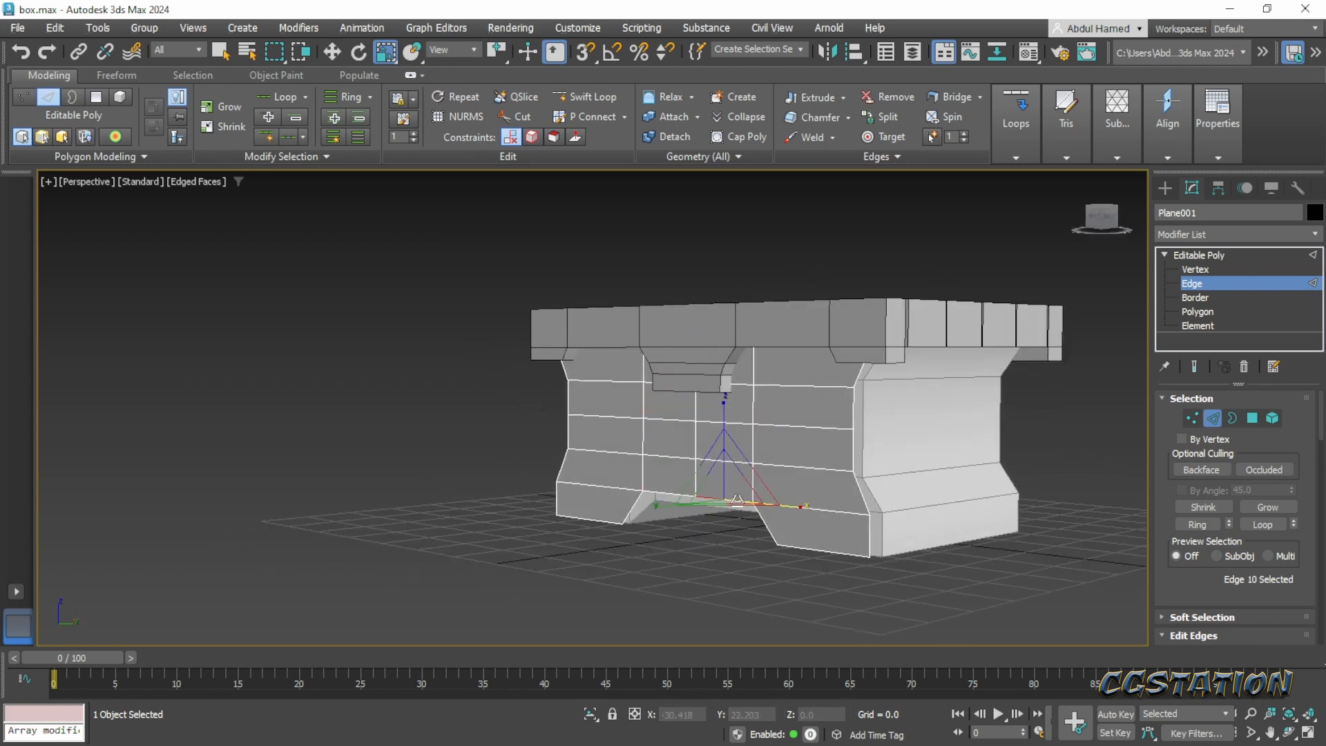
left_click(651, 493, "ctrl")
middle_click_drag(718, 524, 814, 520, "alt")
middle_click_drag(805, 469, 785, 511, "alt")
key("f")
scroll(616, 421, "up", 6)
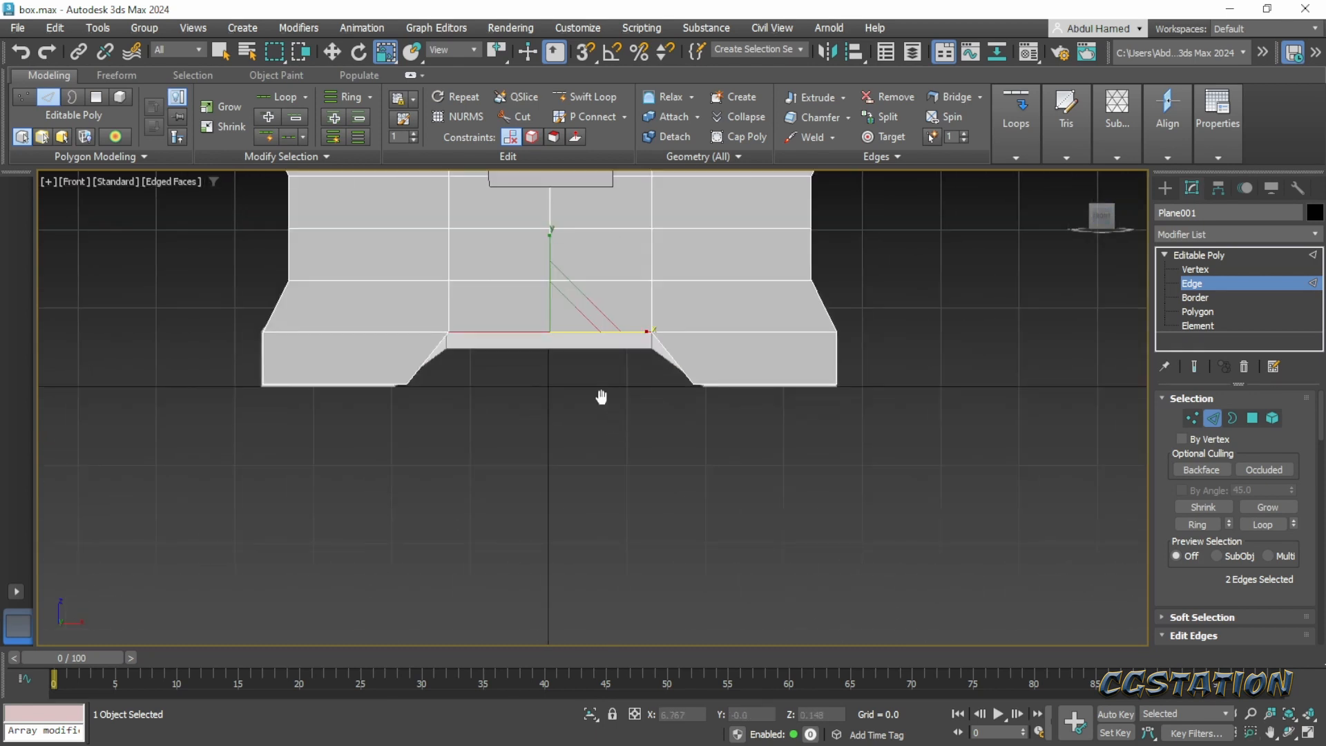
key("w")
left_click_drag(564, 334, 564, 347)
key("ctrl+z")
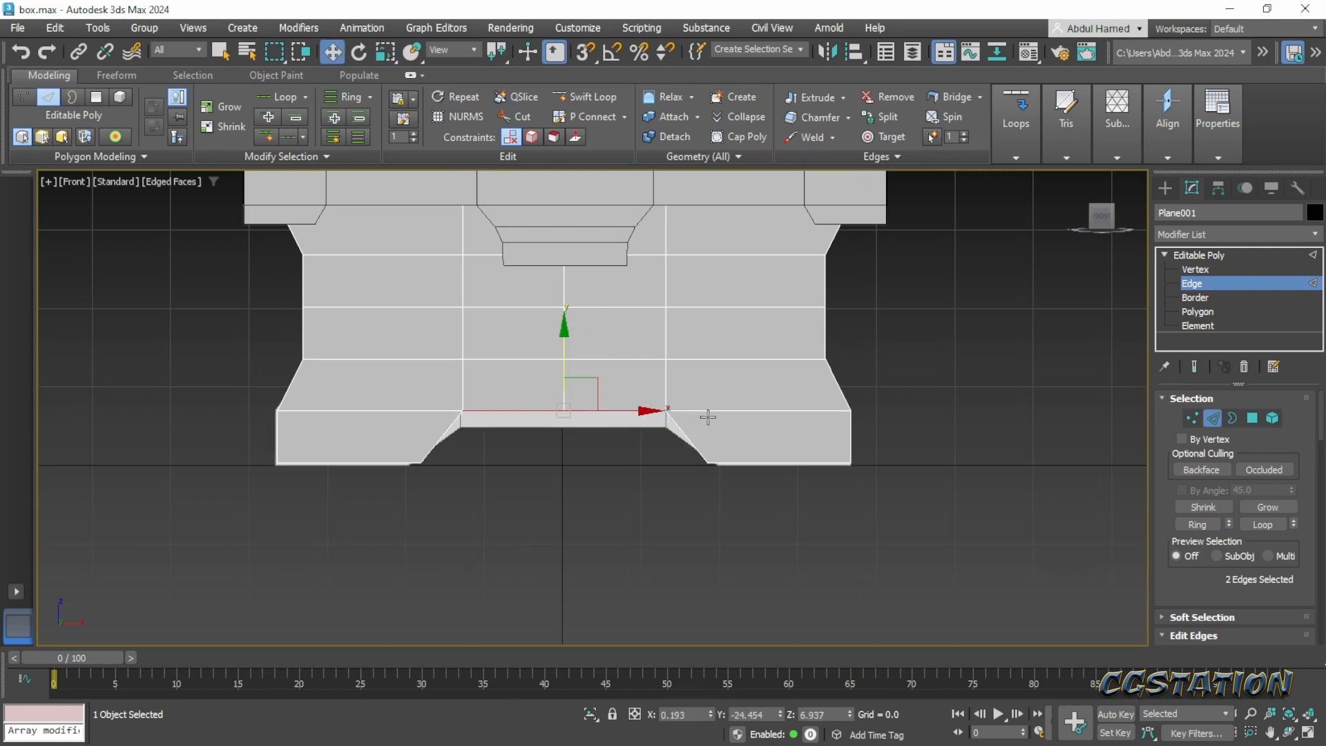
left_click(709, 416, "ctrl")
left_click(441, 410, "ctrl")
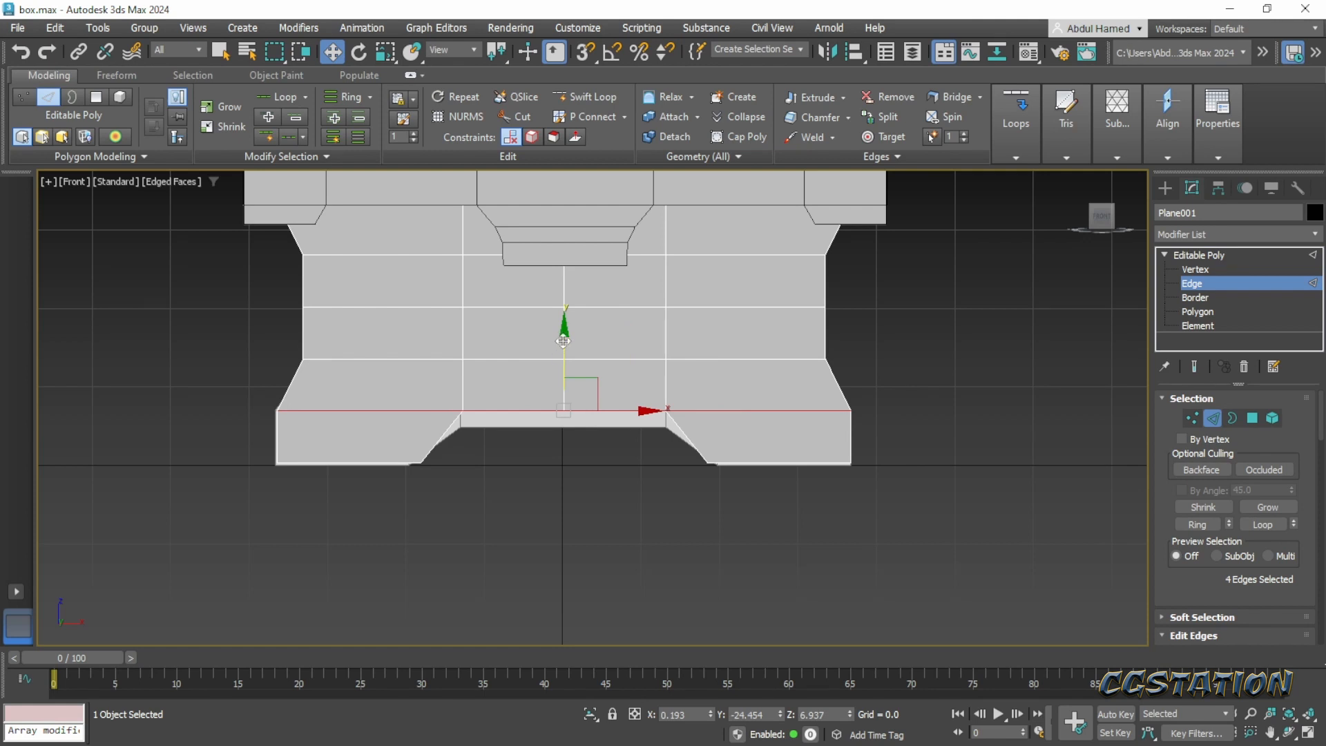
left_click_drag(564, 344, 569, 341)
- Examine the front panel's fit against the chest body from both sides in the Perspective view, and return to the Editable Poly's object level
middle_click_drag(568, 415, 515, 454, "alt")
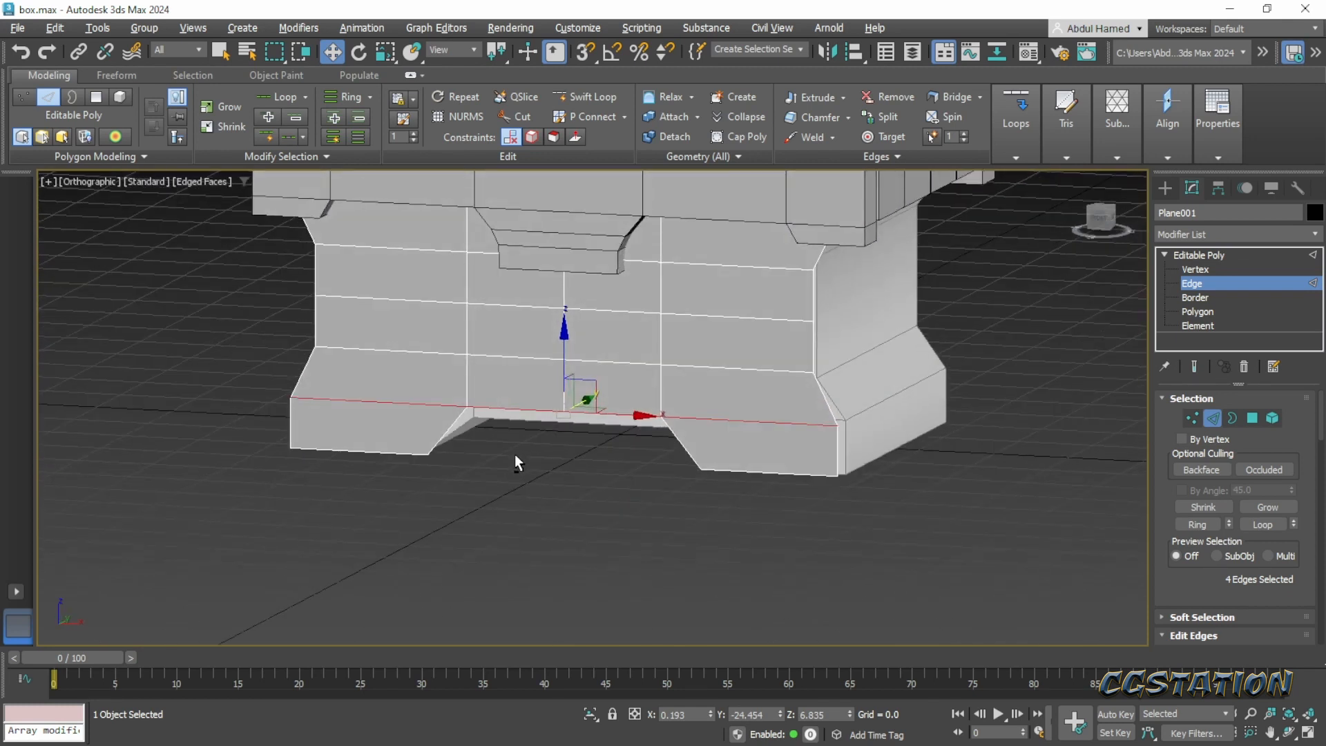
middle_click_drag(515, 454, 598, 464, "alt")
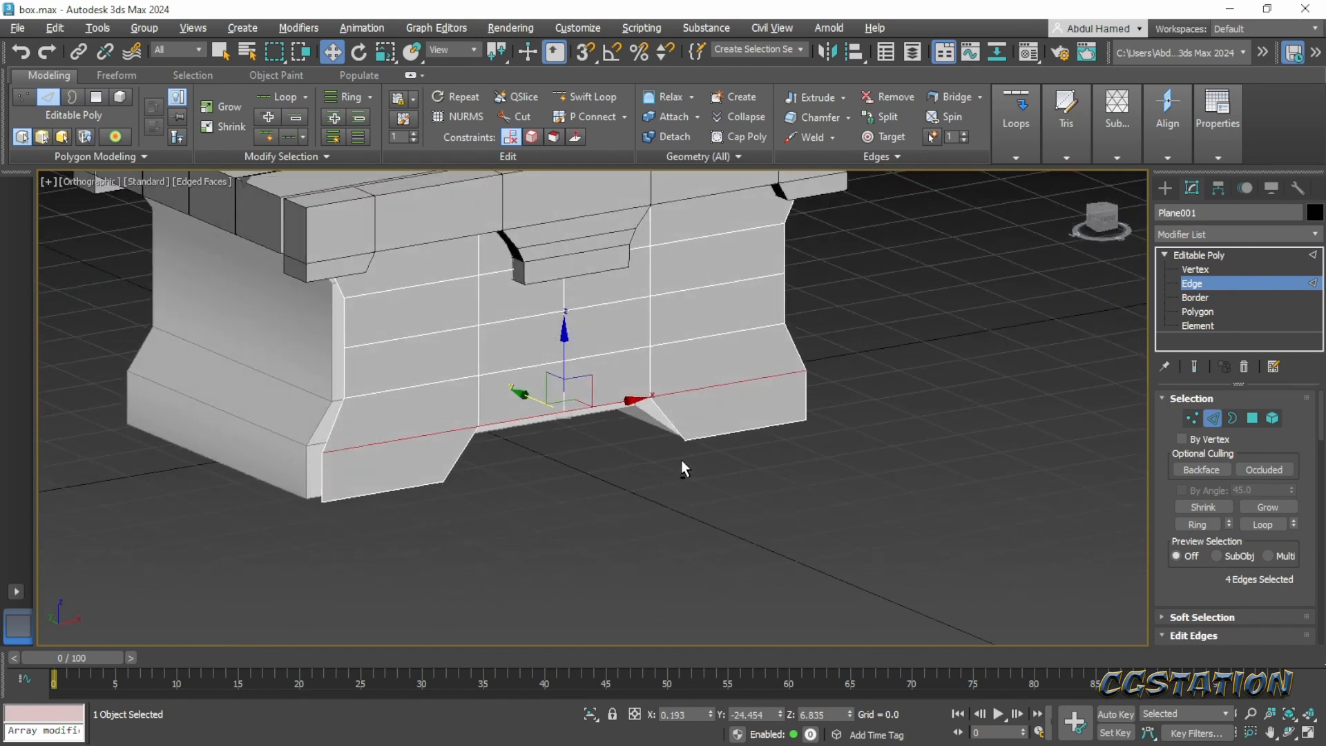
middle_click_drag(484, 453, 436, 450, "alt")
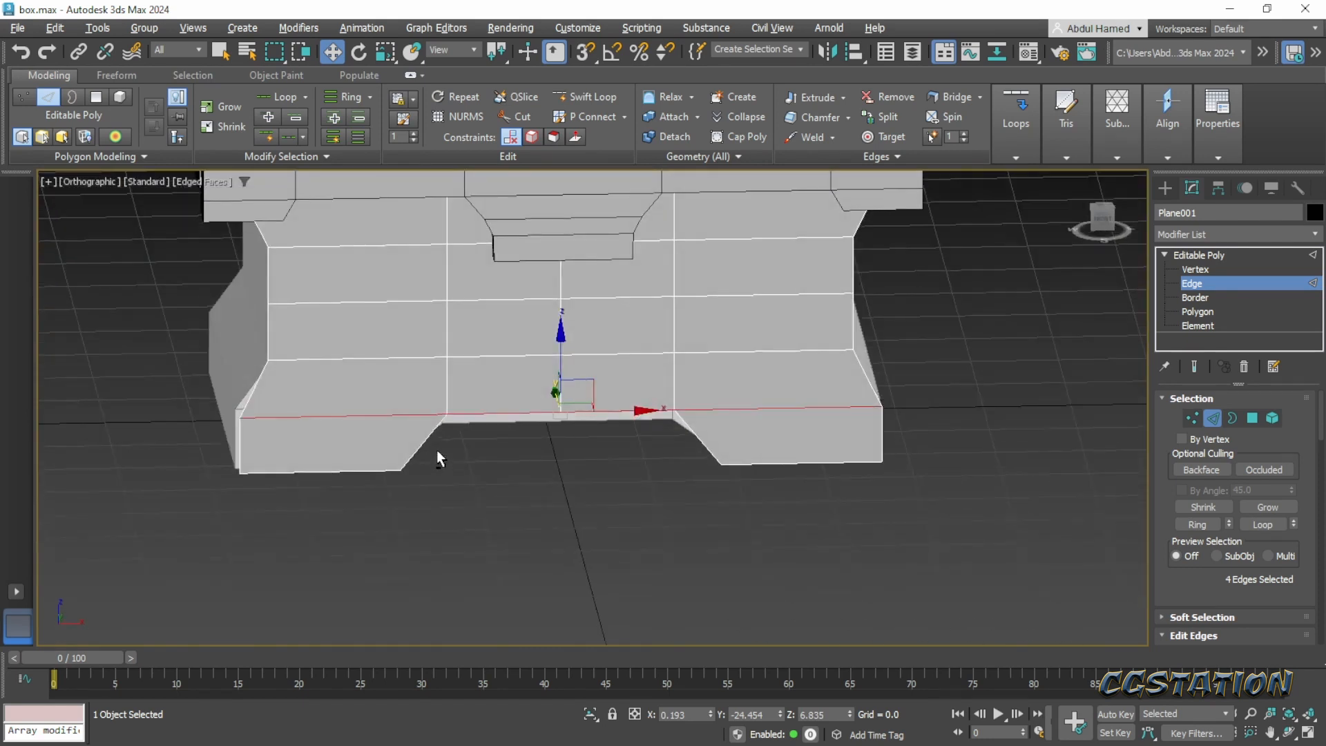
key("p")
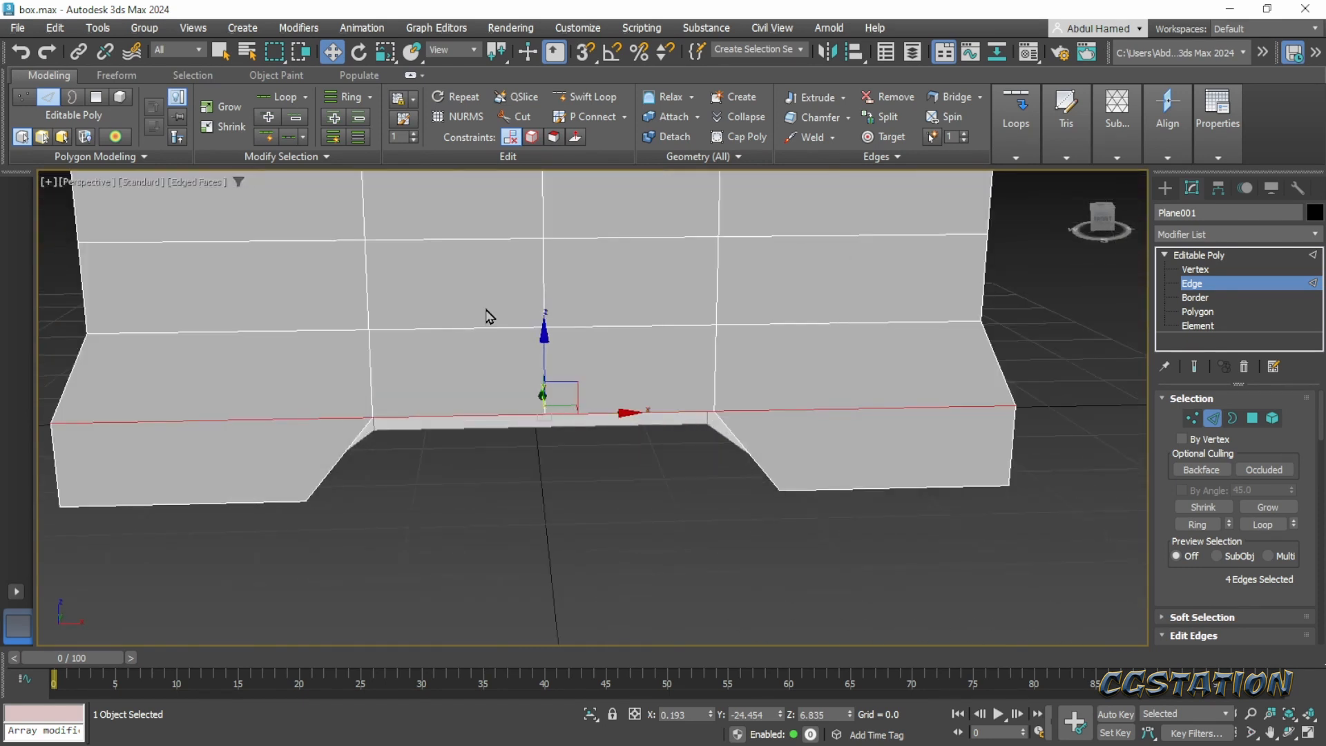
scroll(628, 361, "up", 4)
scroll(630, 364, "down", 6)
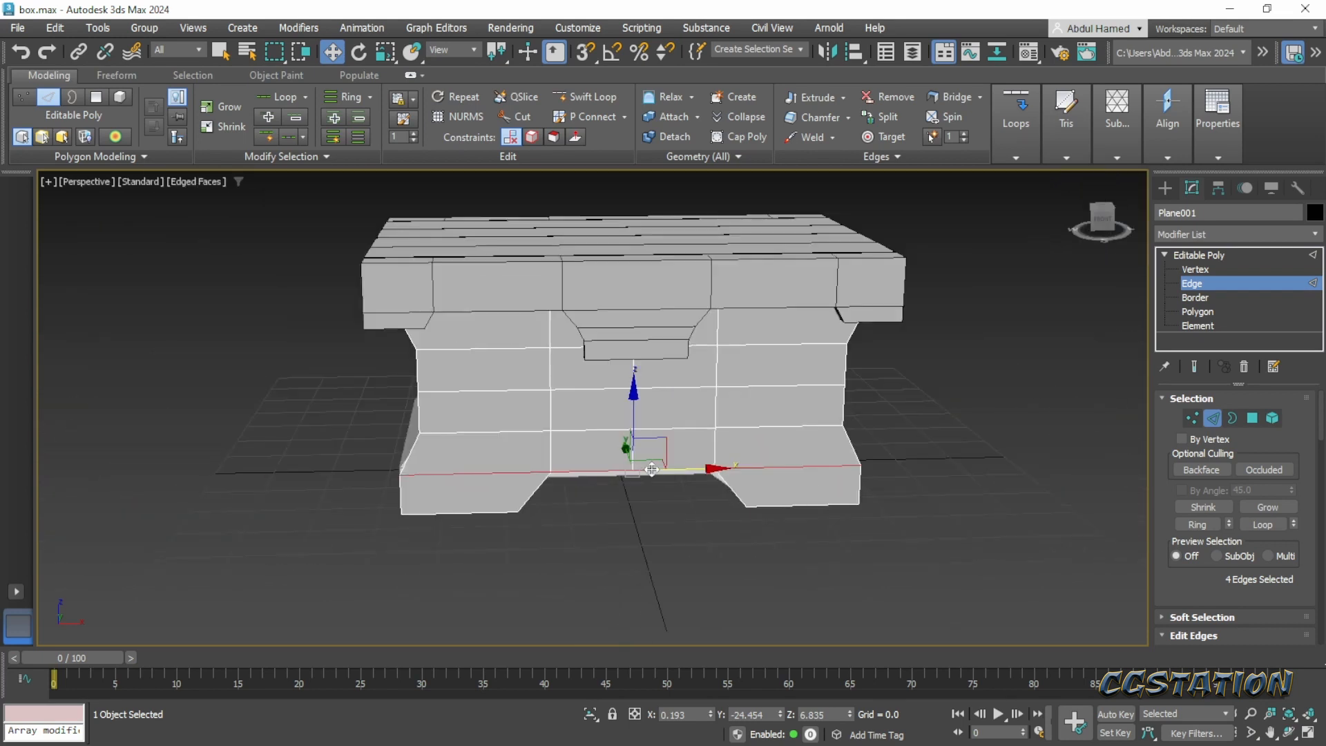
middle_click_drag(643, 464, 681, 475, "alt")
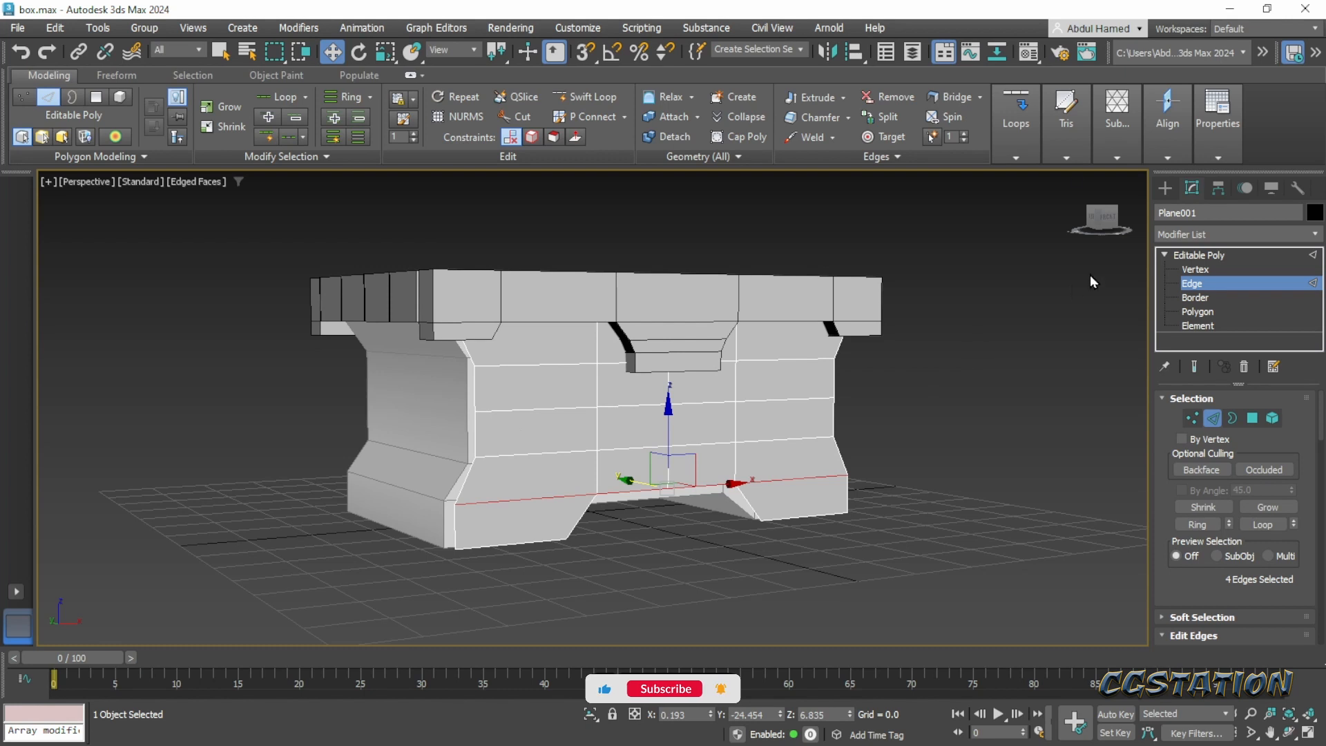
left_click(1199, 255)
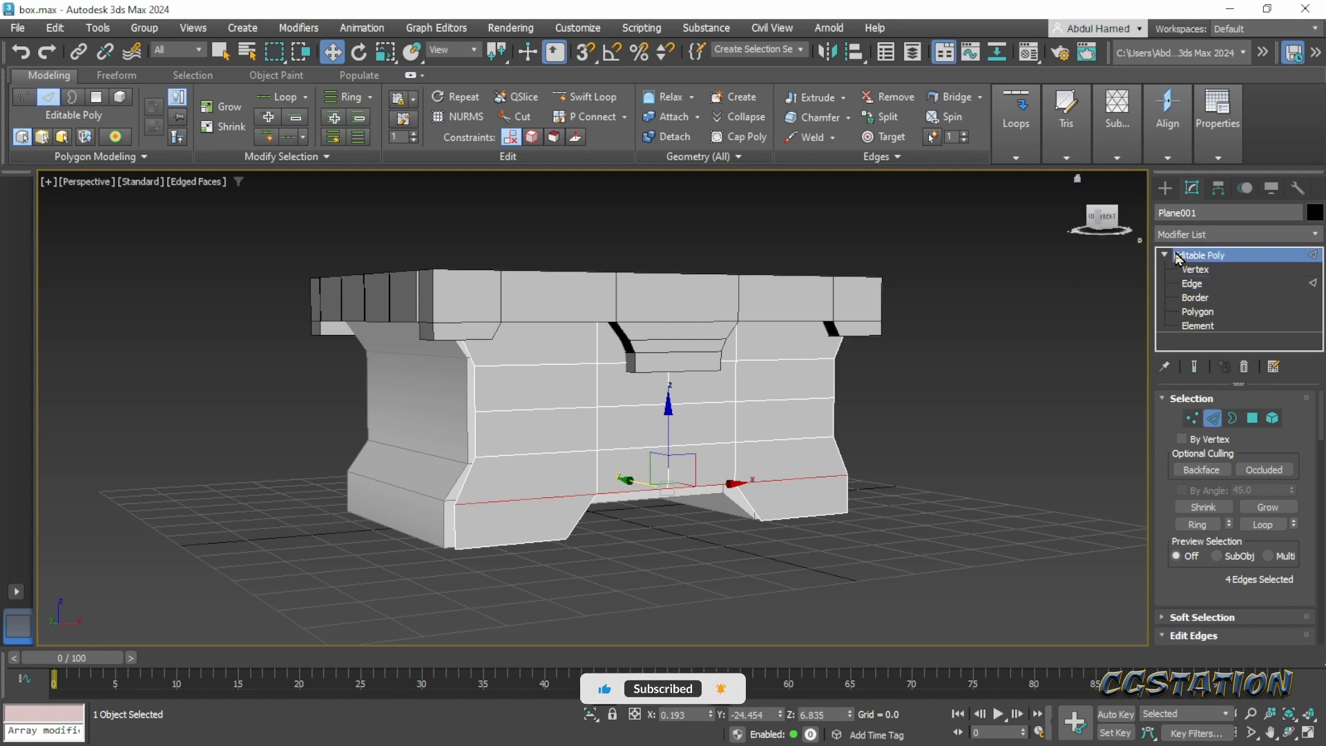
- Check the front panel's fit against the chest, and raise three of its four top edges slightly behind the lid
middle_click_drag(652, 412, 698, 421, "alt")
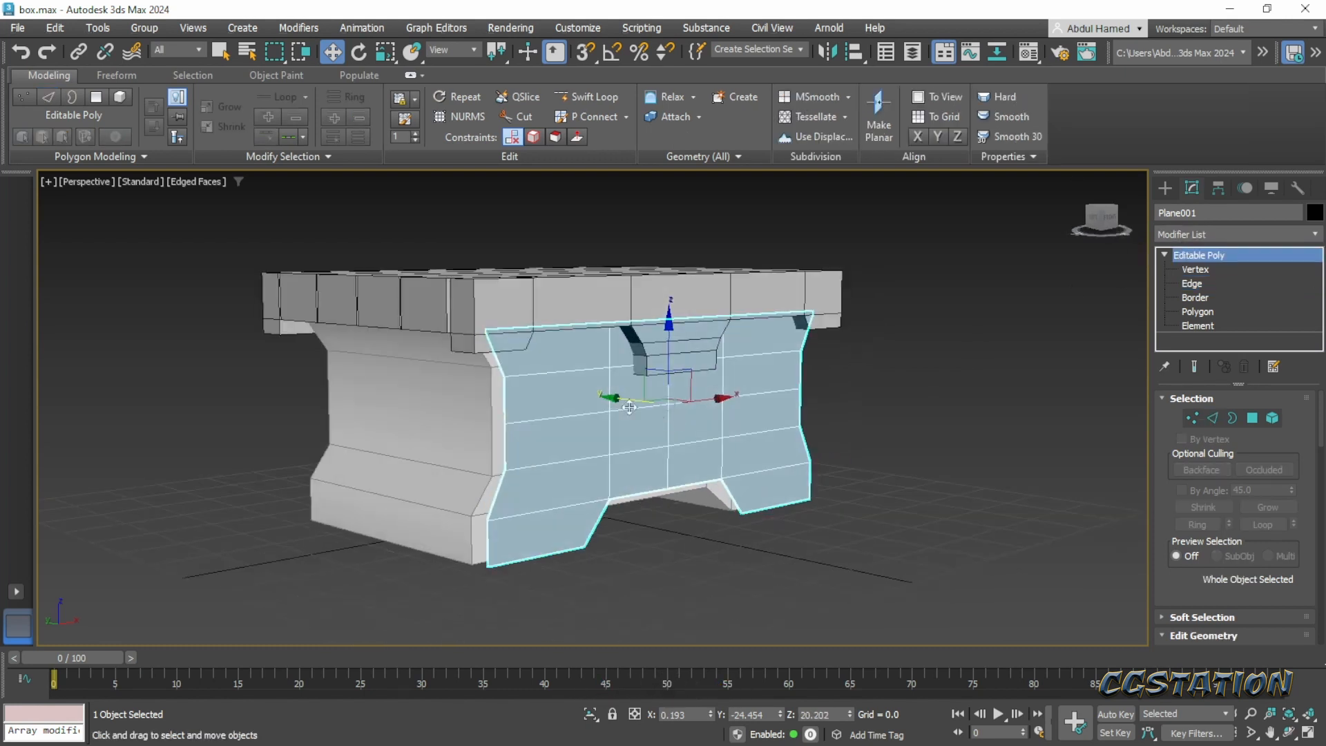
left_click(723, 576)
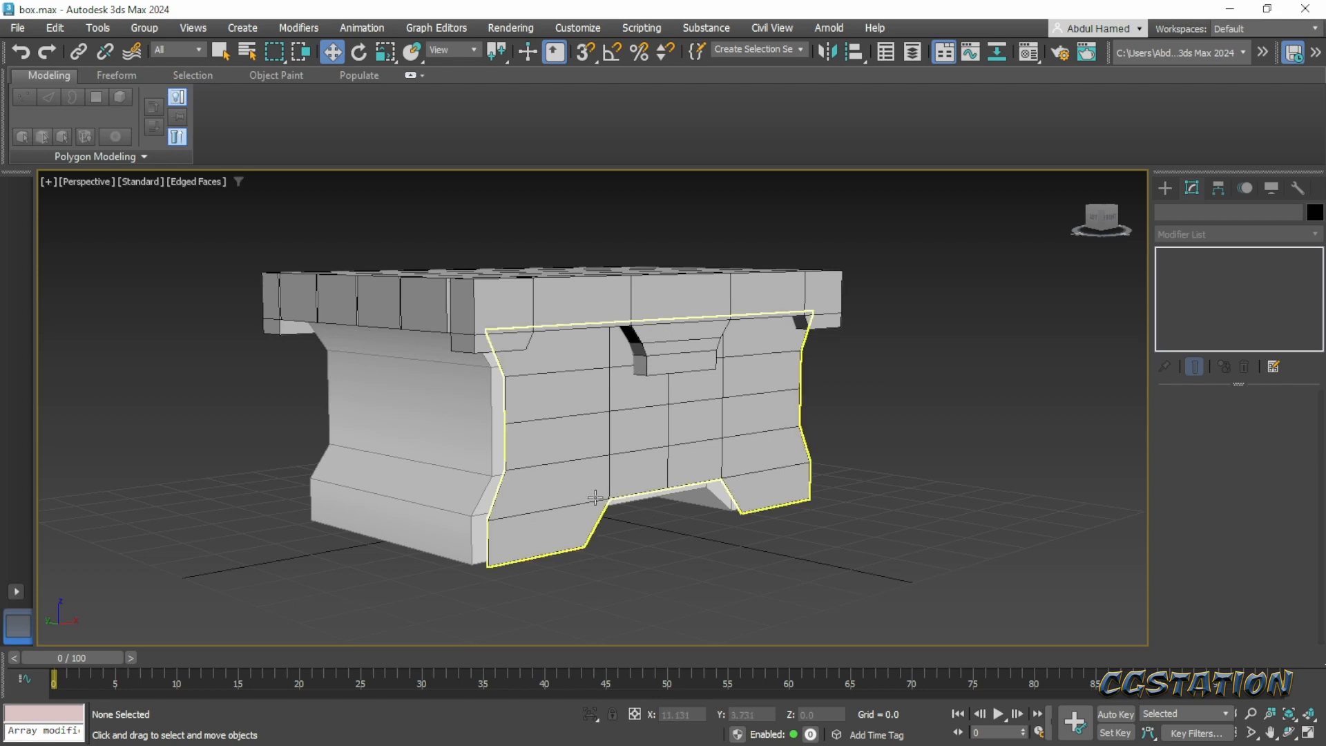
middle_click_drag(595, 497, 548, 562, "alt")
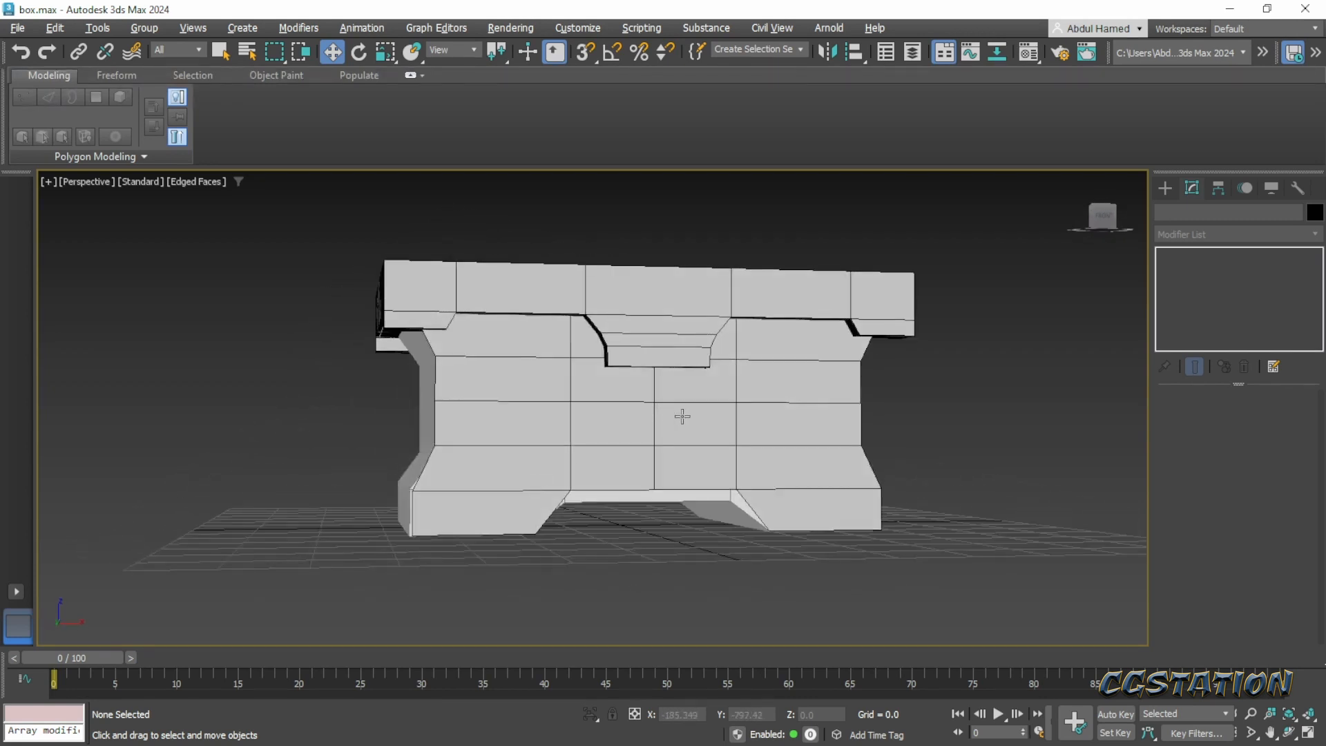
middle_click_drag(846, 394, 801, 393, "alt")
left_click(801, 393)
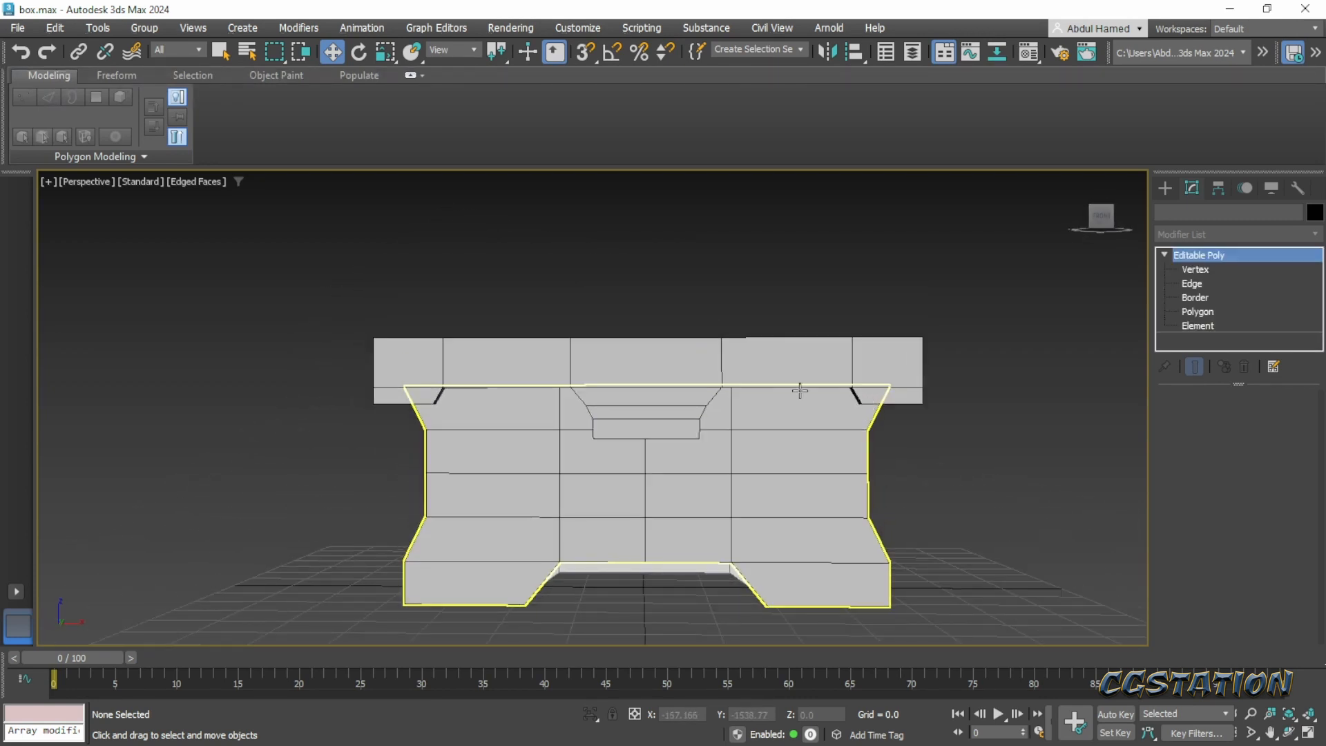
left_click(1192, 284)
left_click(808, 384)
left_click(673, 385, "ctrl")
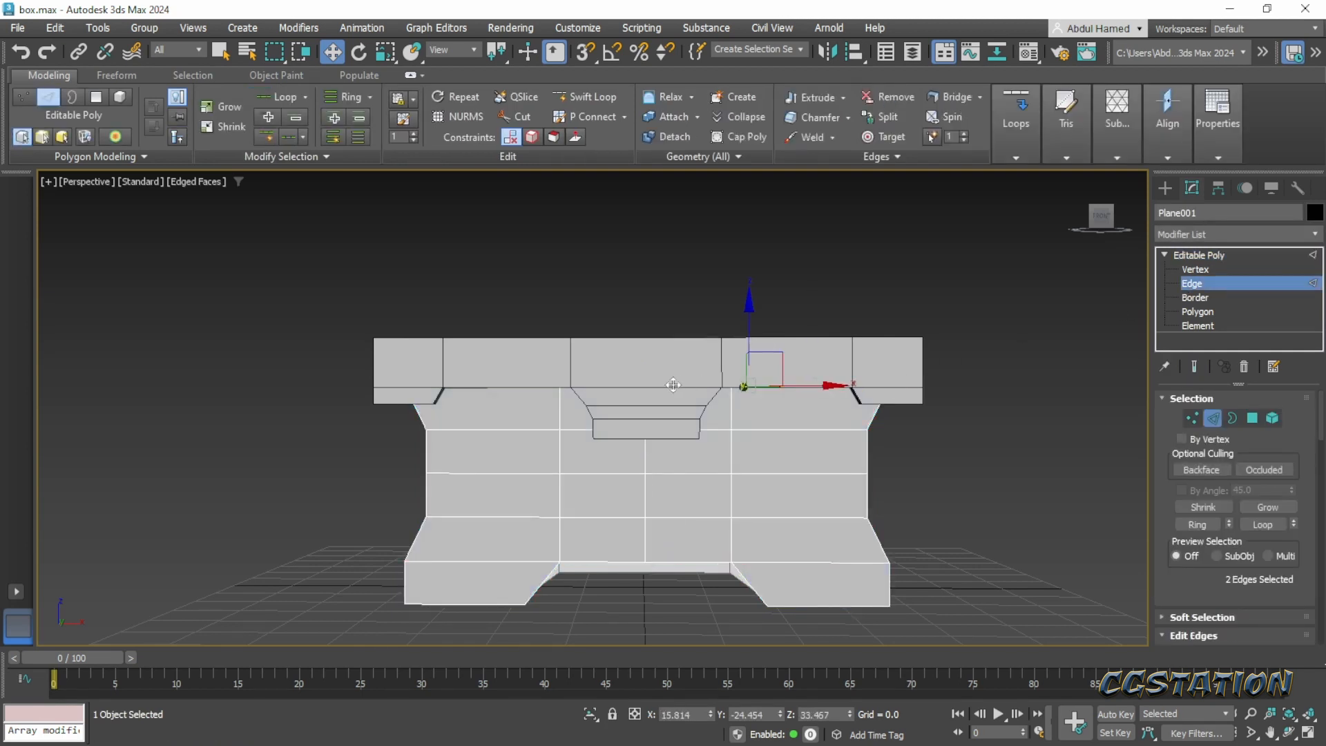
left_click(485, 387, "ctrl")
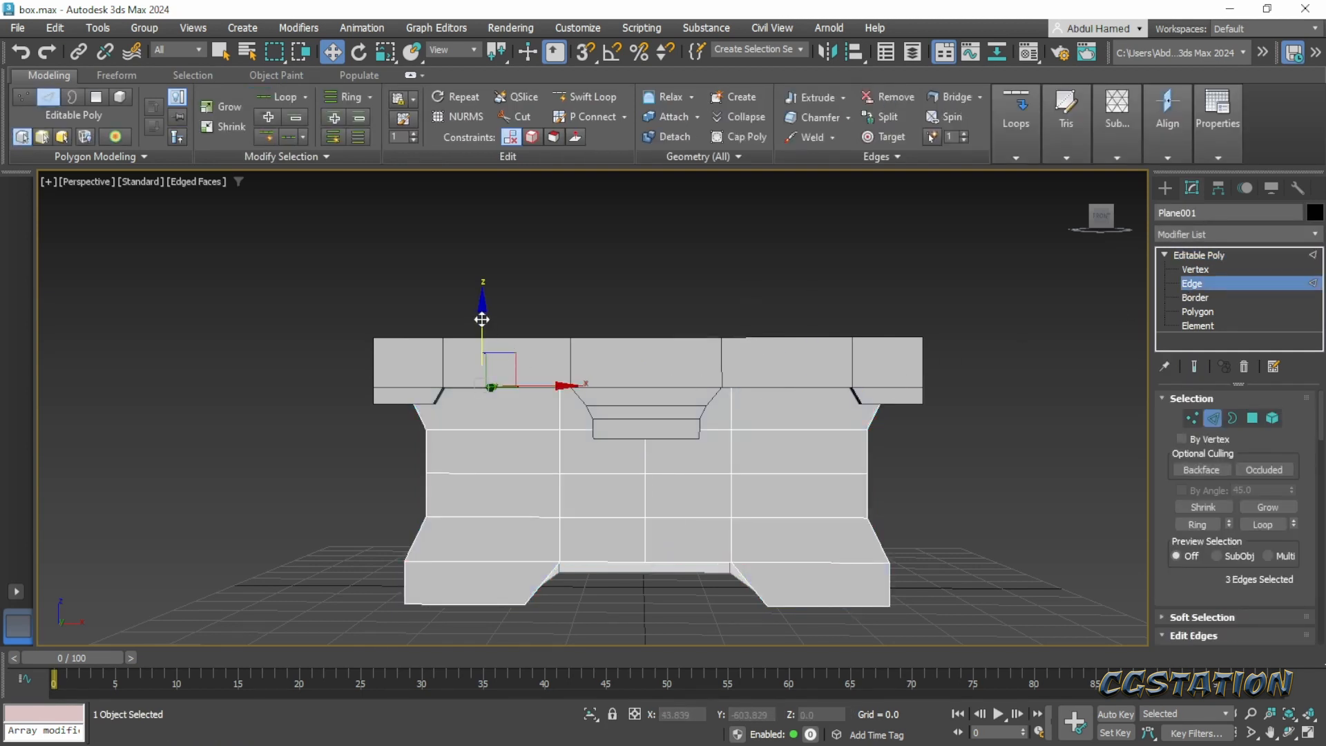
mouse_move(482, 322)
left_mouse_down()
mouse_move(486, 339)
mouse_move(484, 307)
left_mouse_up()
- Compare the front panel's lower corners with the curved foot profile of the chest in the Pinterest concept
middle_click_drag(597, 426, 638, 426, "alt")
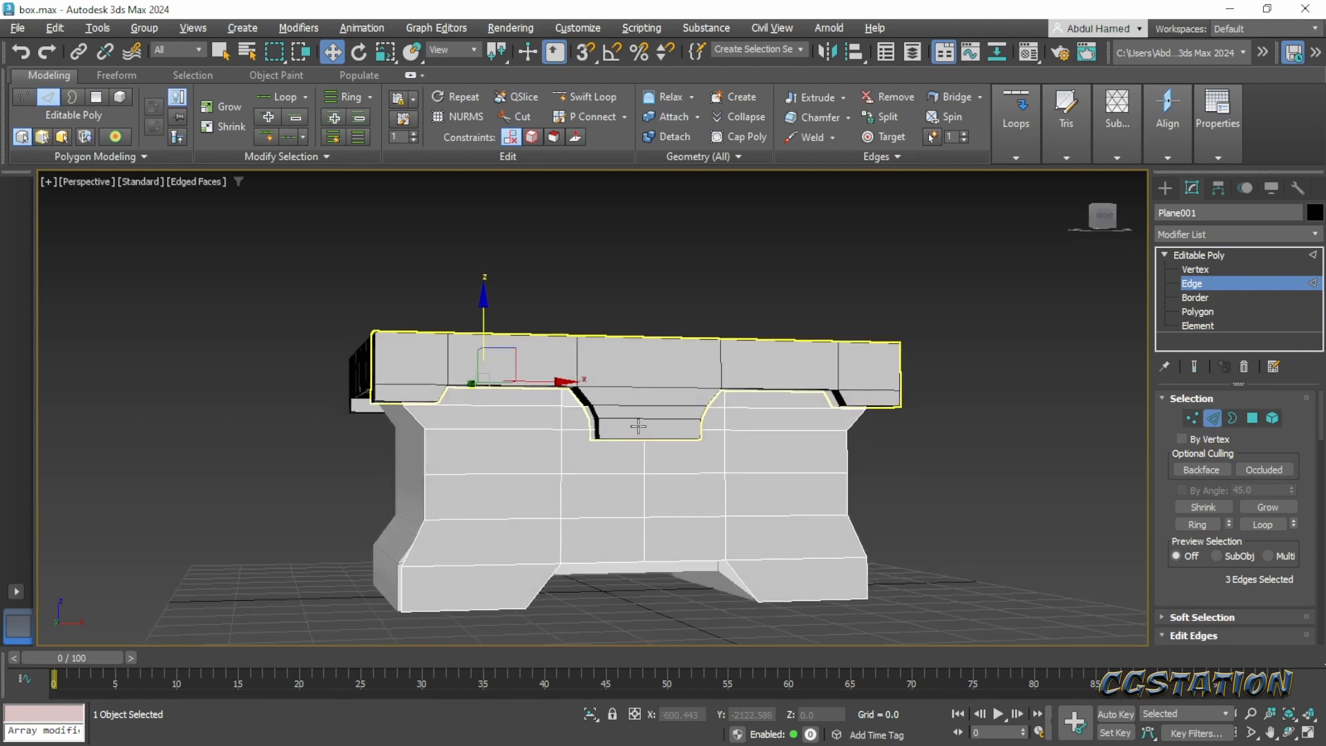
middle_click_drag(638, 427, 629, 425, "alt")
middle_click_drag(577, 539, 583, 538, "alt")
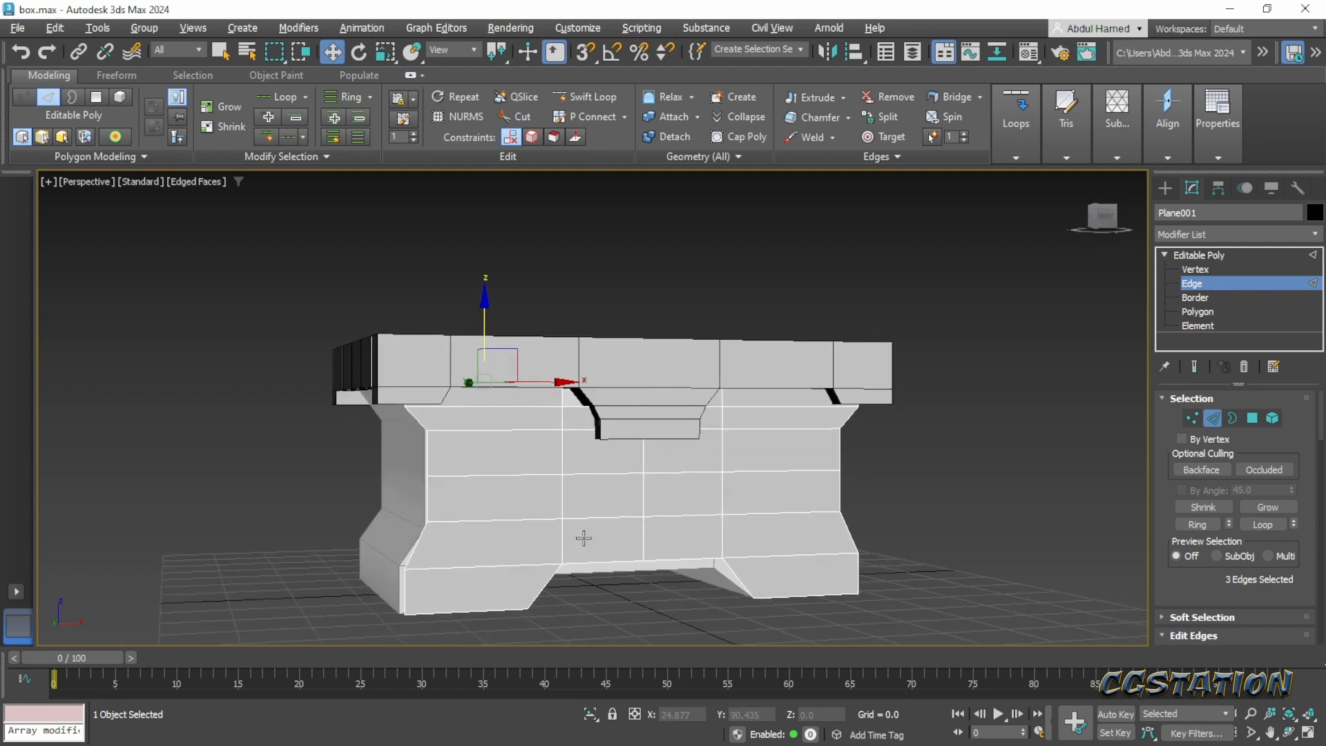
left_click_drag(1325, 32, 617, 55)
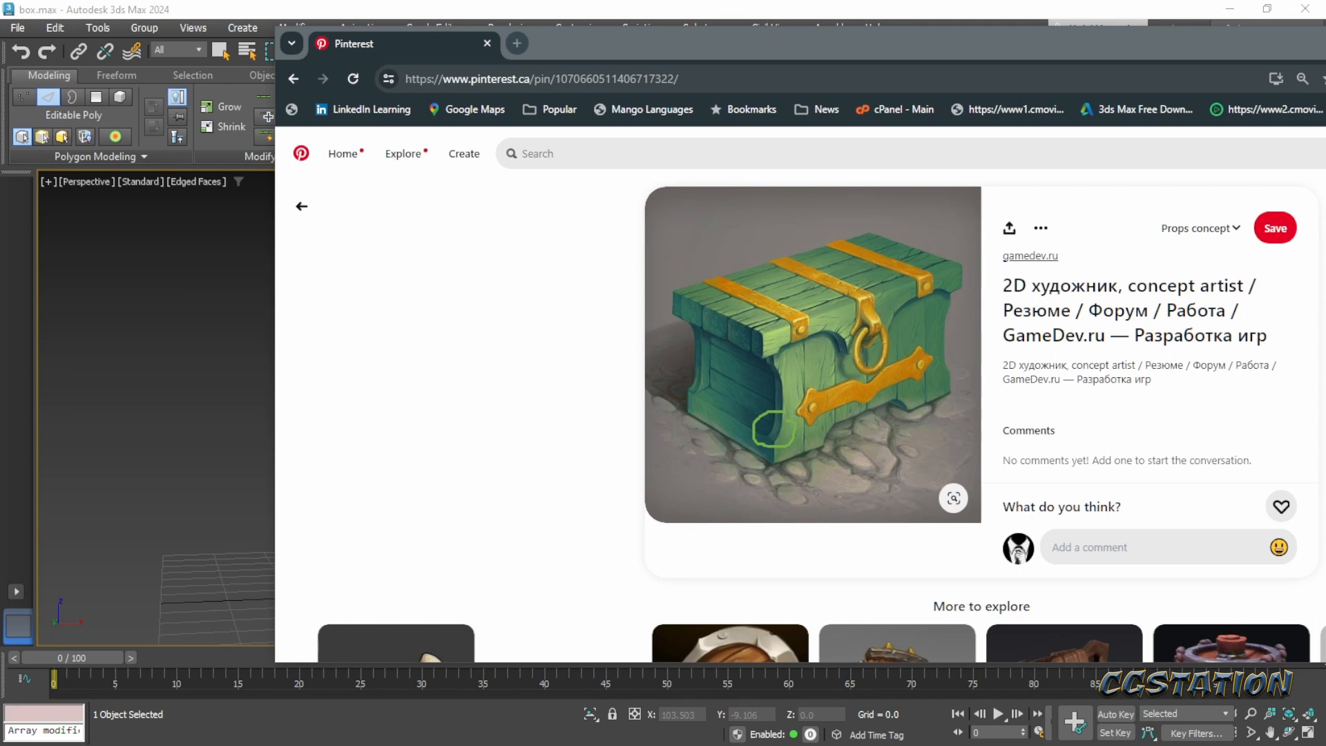
left_click_drag(893, 44, 1325, 58)
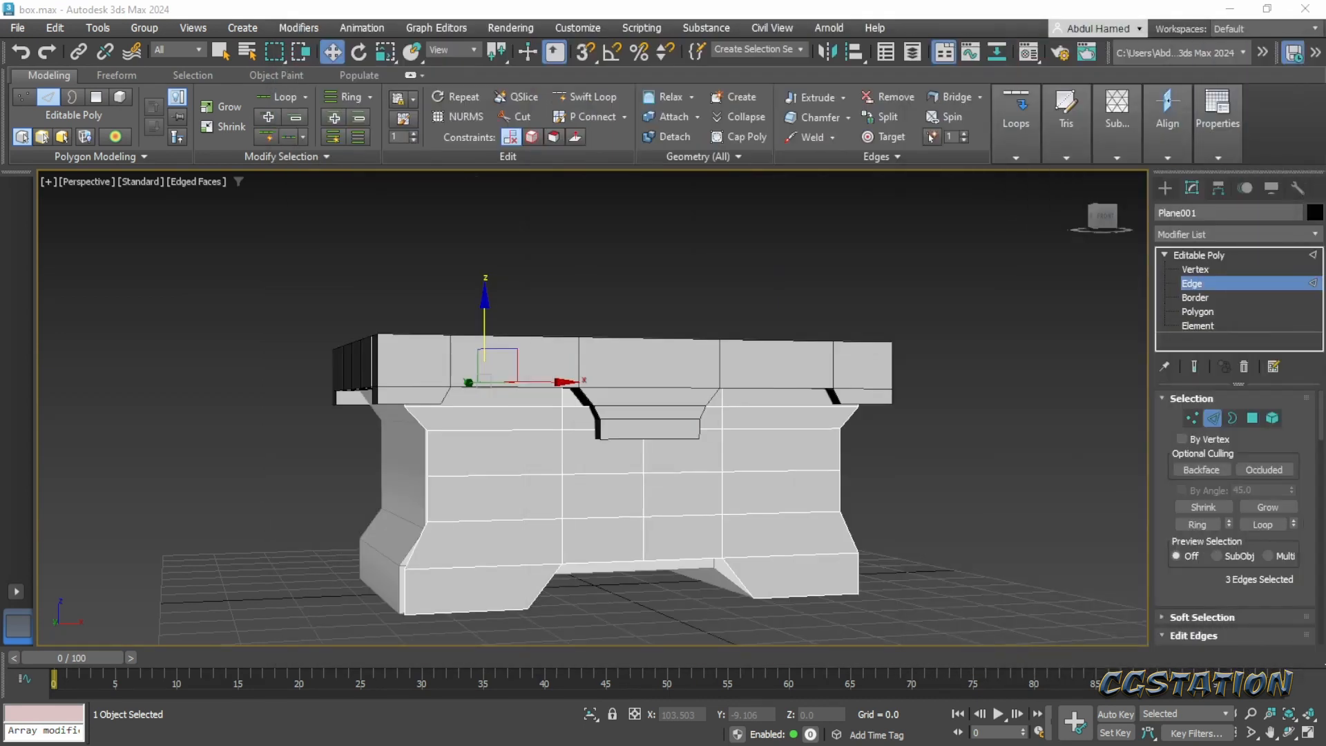
- Insert a horizontal edge loop across the front panel's lower flare with Swift Loop at about Z 10.136
middle_click_drag(418, 579, 418, 579, "alt")
left_click(418, 579)
left_click(424, 549)
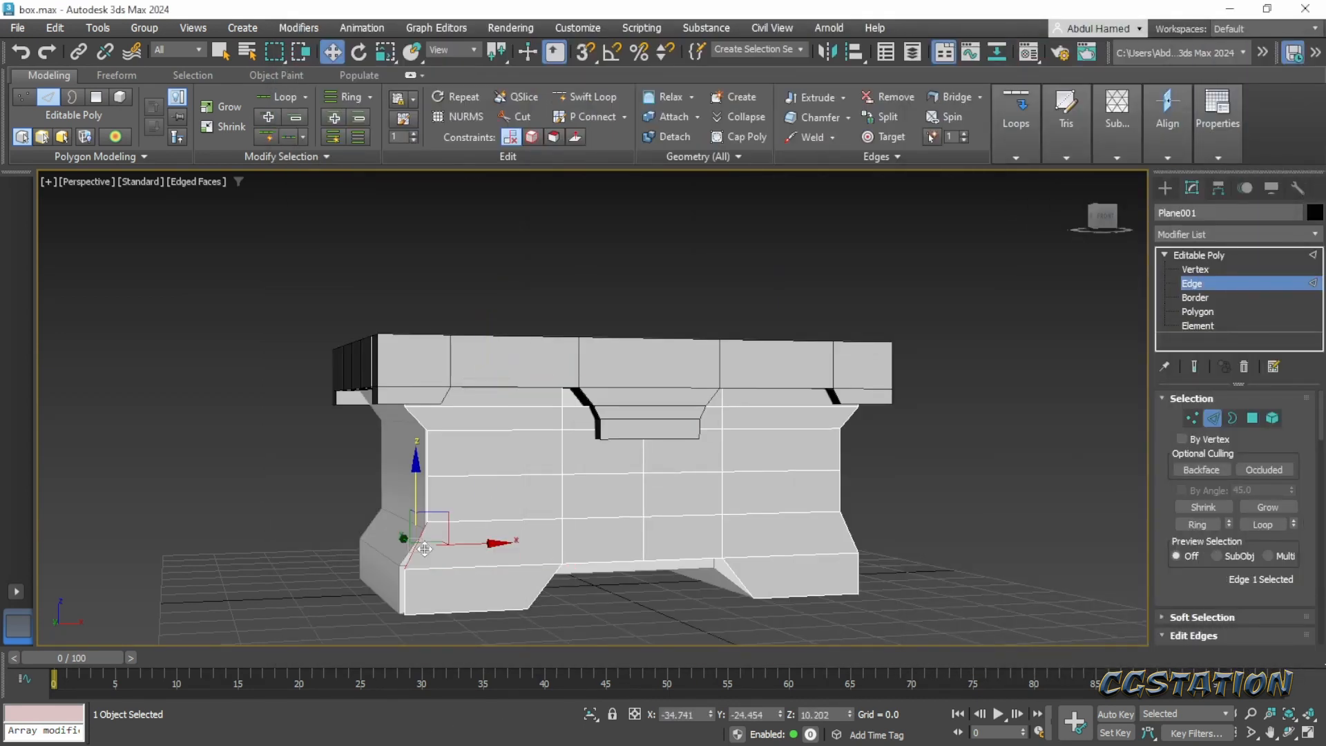
middle_click_drag(493, 561, 507, 569, "alt")
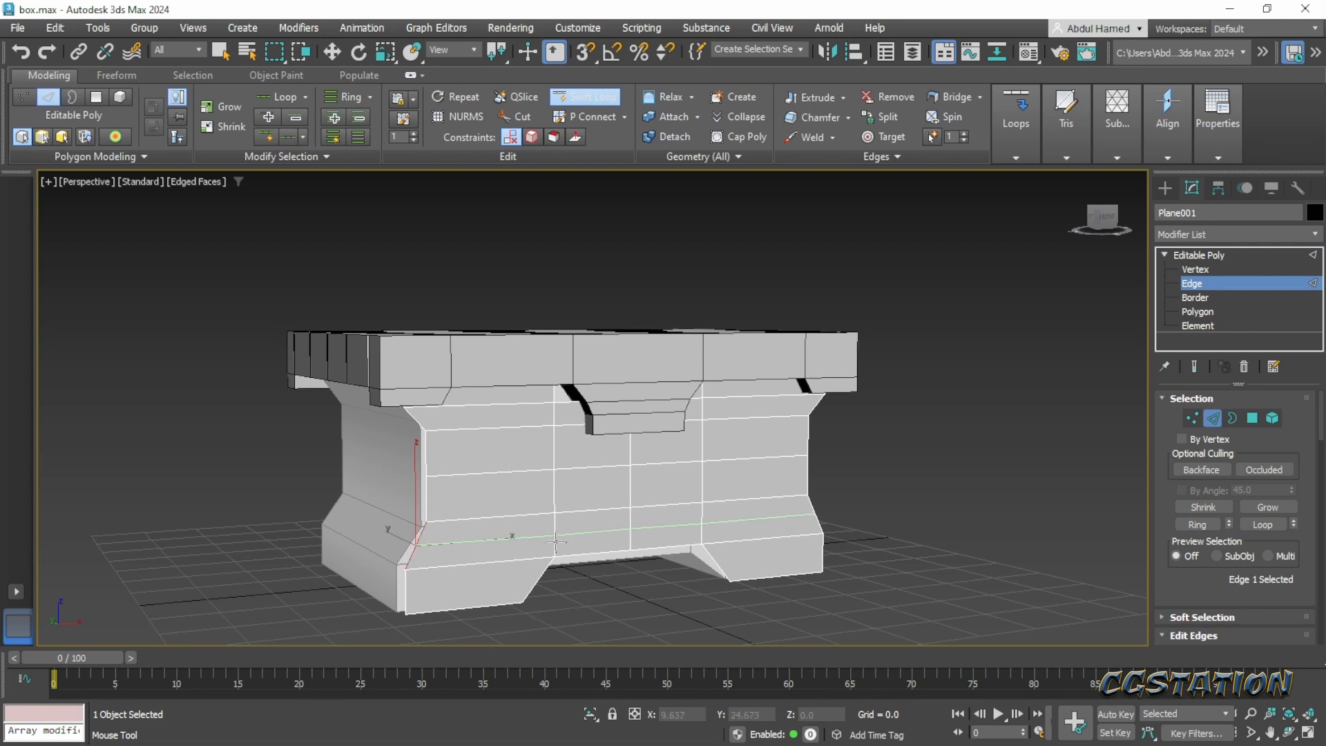
left_click(556, 542)
middle_click_drag(601, 631, 665, 614, "alt")
key("w")
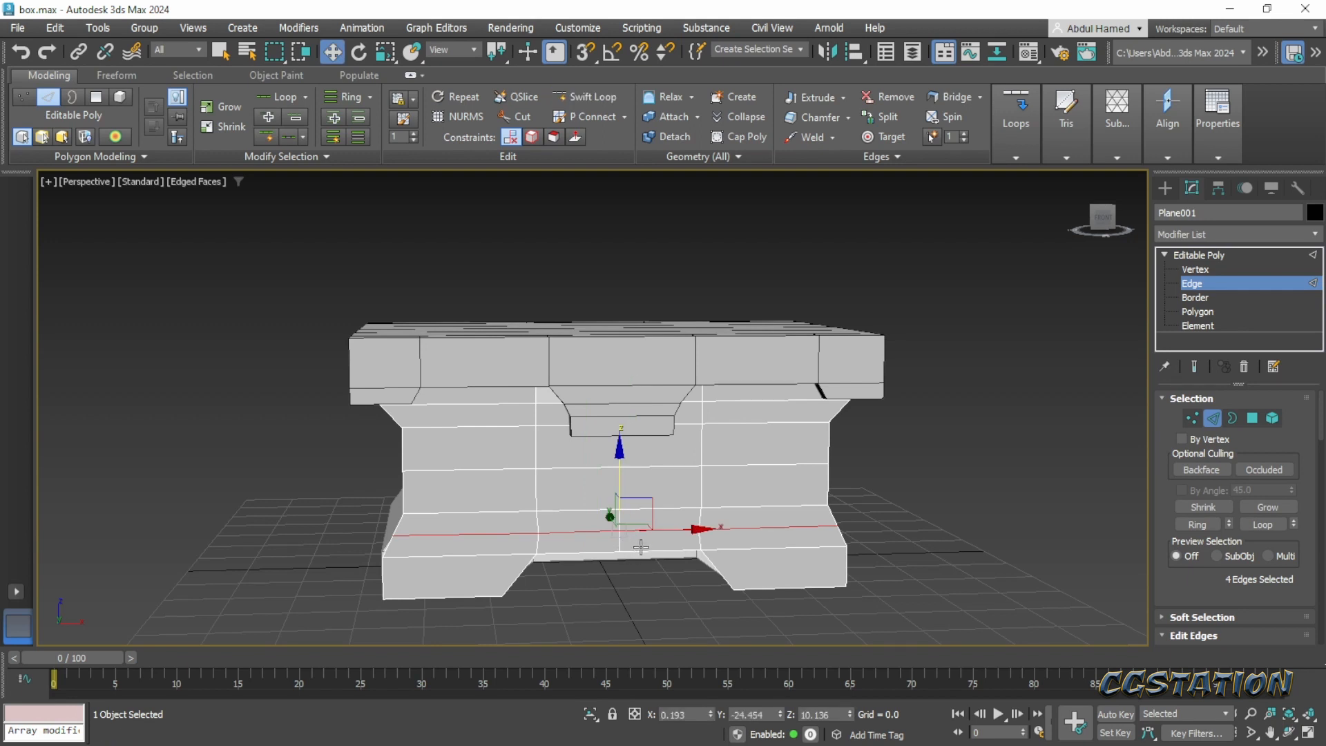
- Scale the new lower edge loop slightly inward along X to curve the flare, and return to object level
key("r")
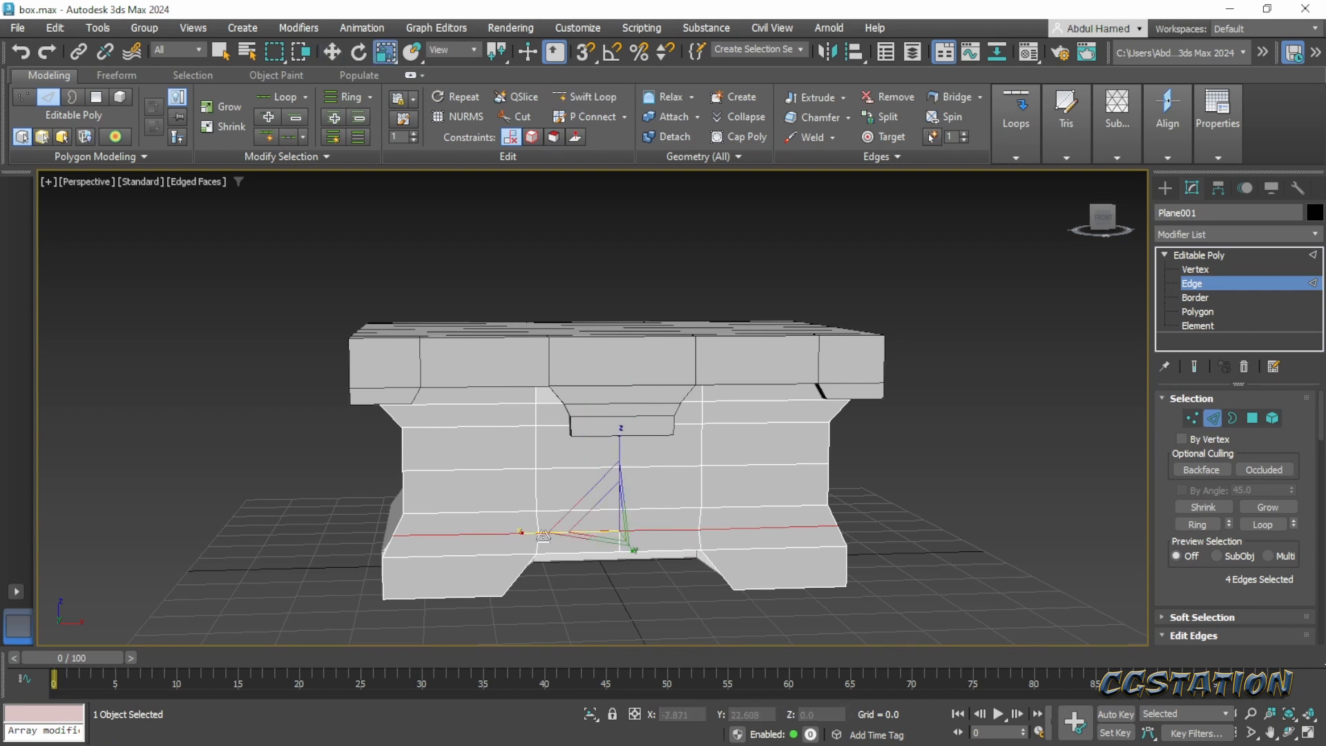
left_click(521, 533)
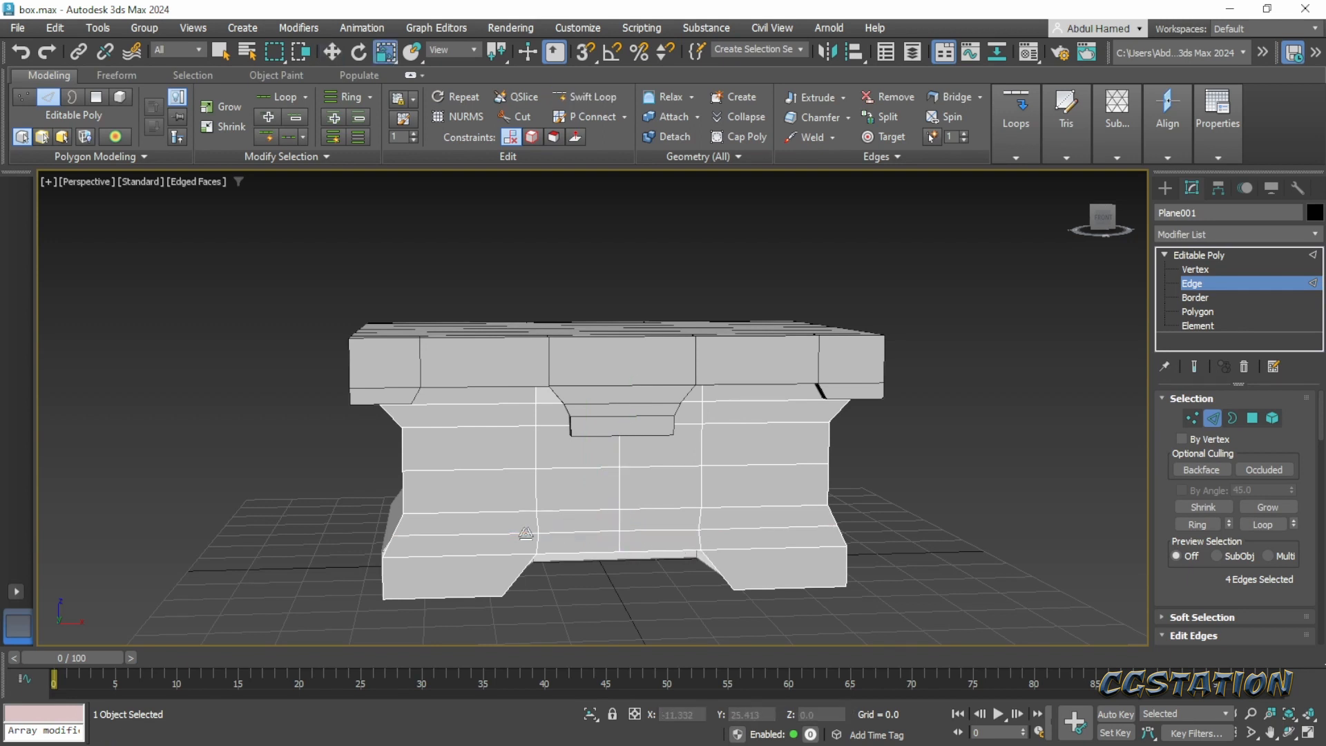
double_click(487, 536)
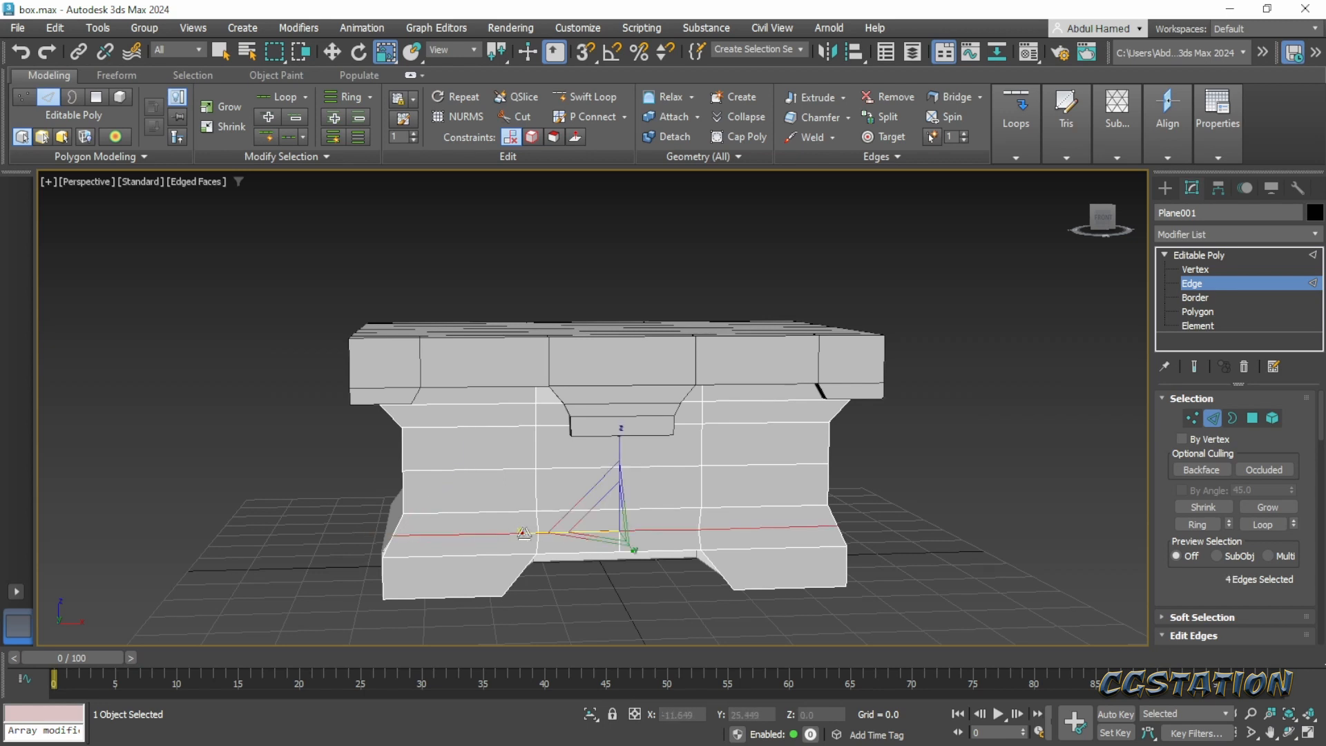
left_click_drag(525, 533, 525, 533)
middle_click_drag(556, 528, 621, 496, "alt")
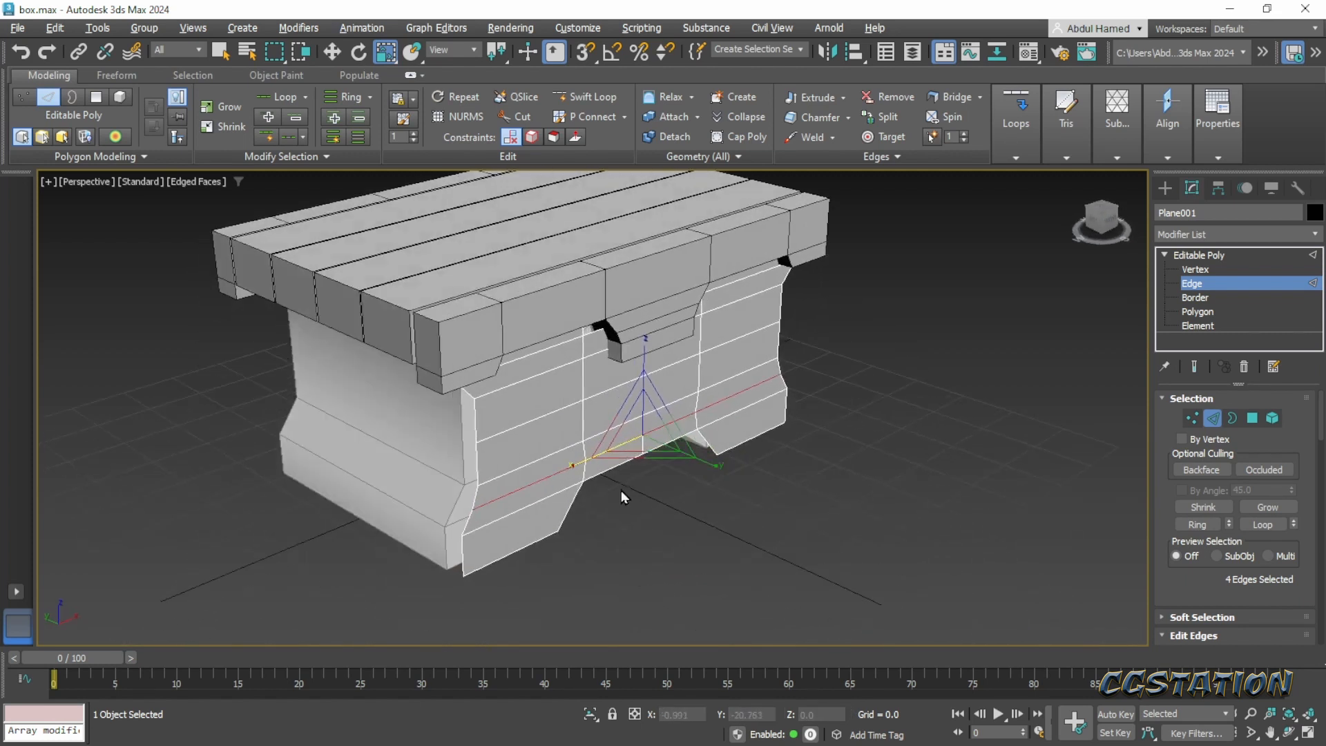
left_click(1209, 256)
left_click(1216, 234)
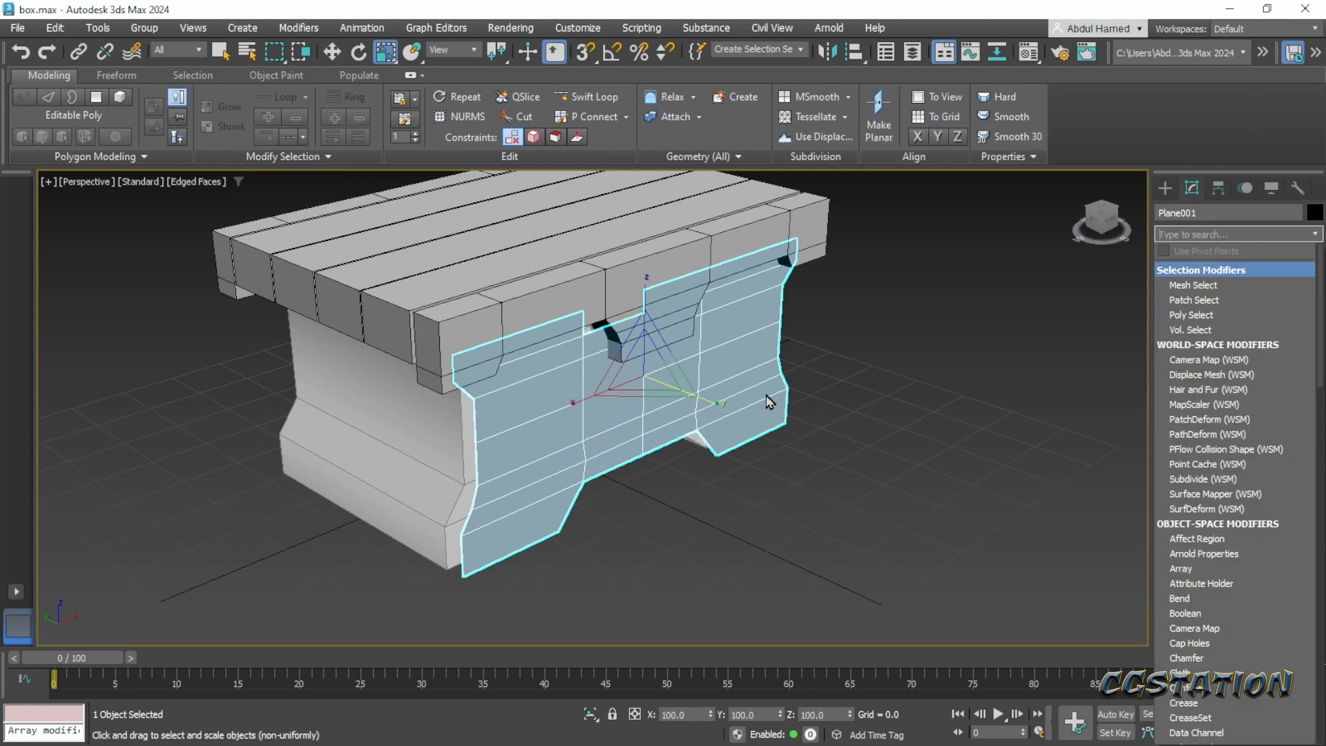
middle_click_drag(579, 477, 668, 465, "alt")
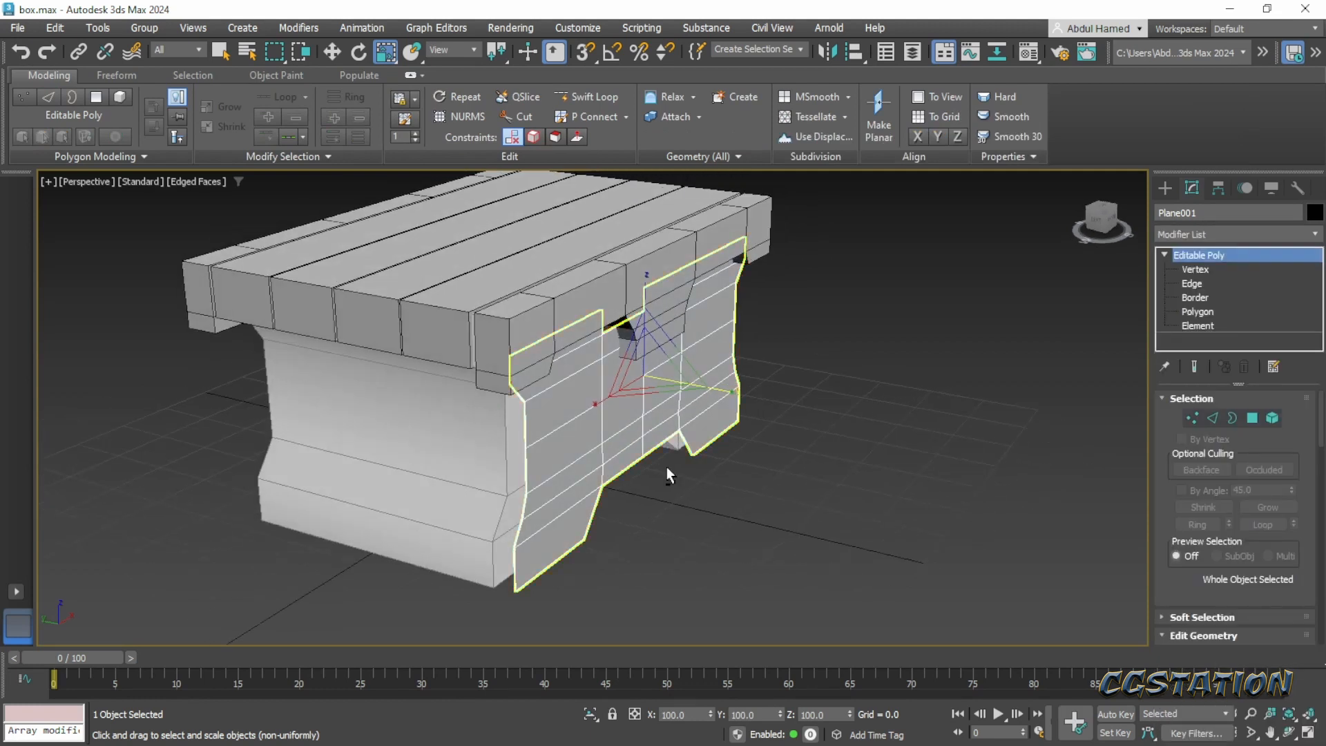
left_click(1204, 238)
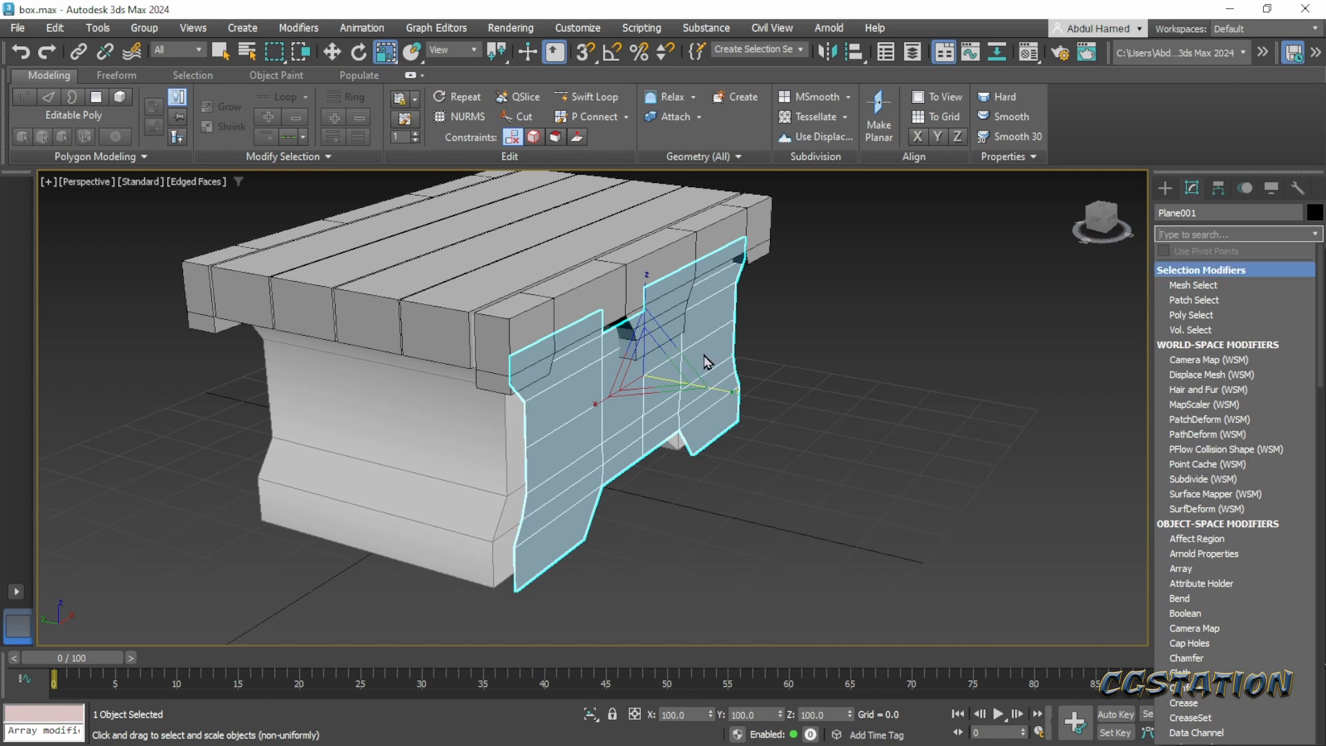
left_click(1013, 348)
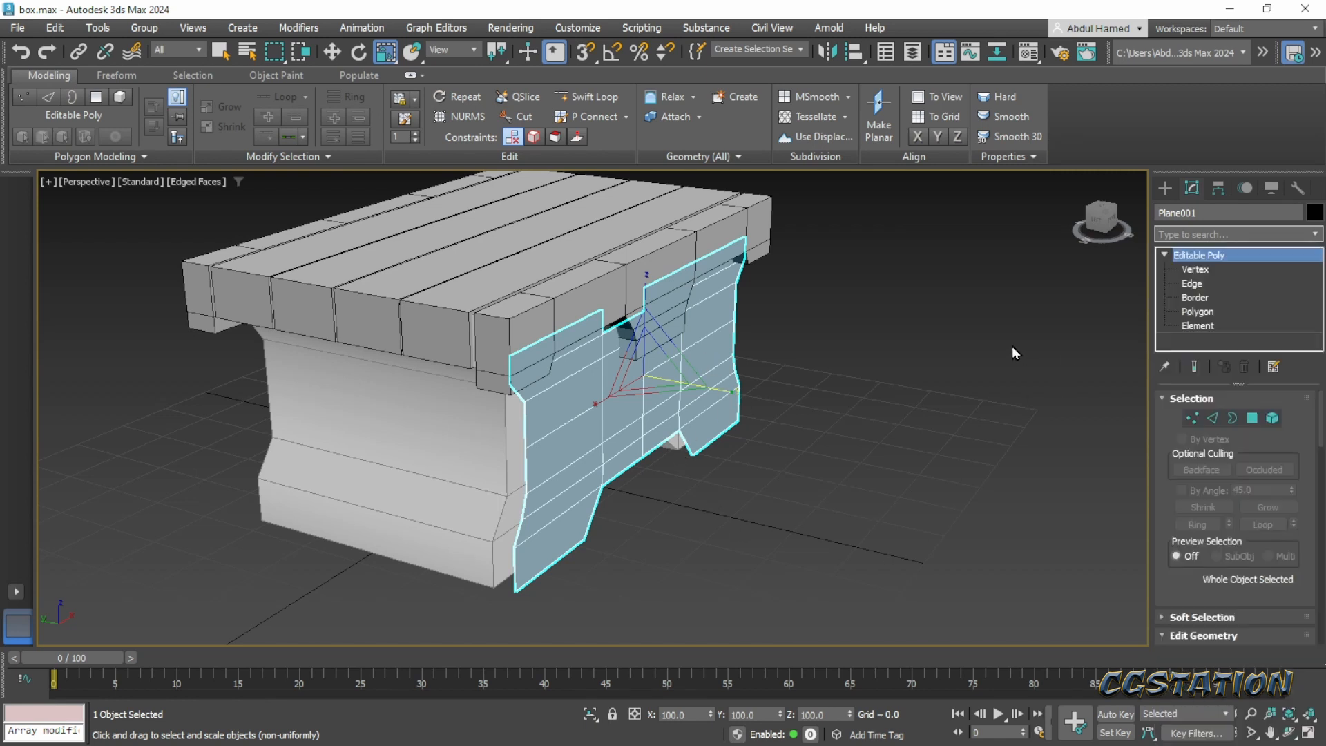
- Select the front panel's outer border and extrude it back along Y to -20.682 to give the panel thickness
left_click(1209, 298)
left_click(529, 467)
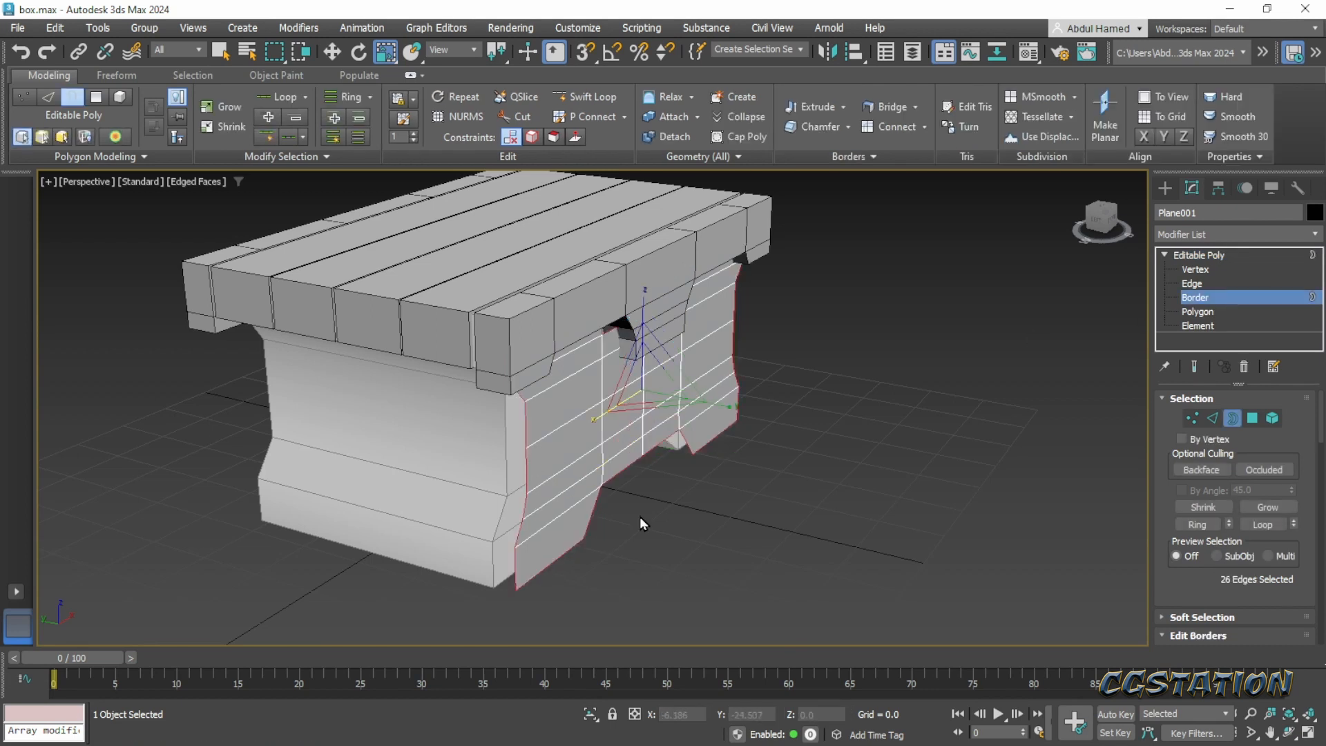
key("w")
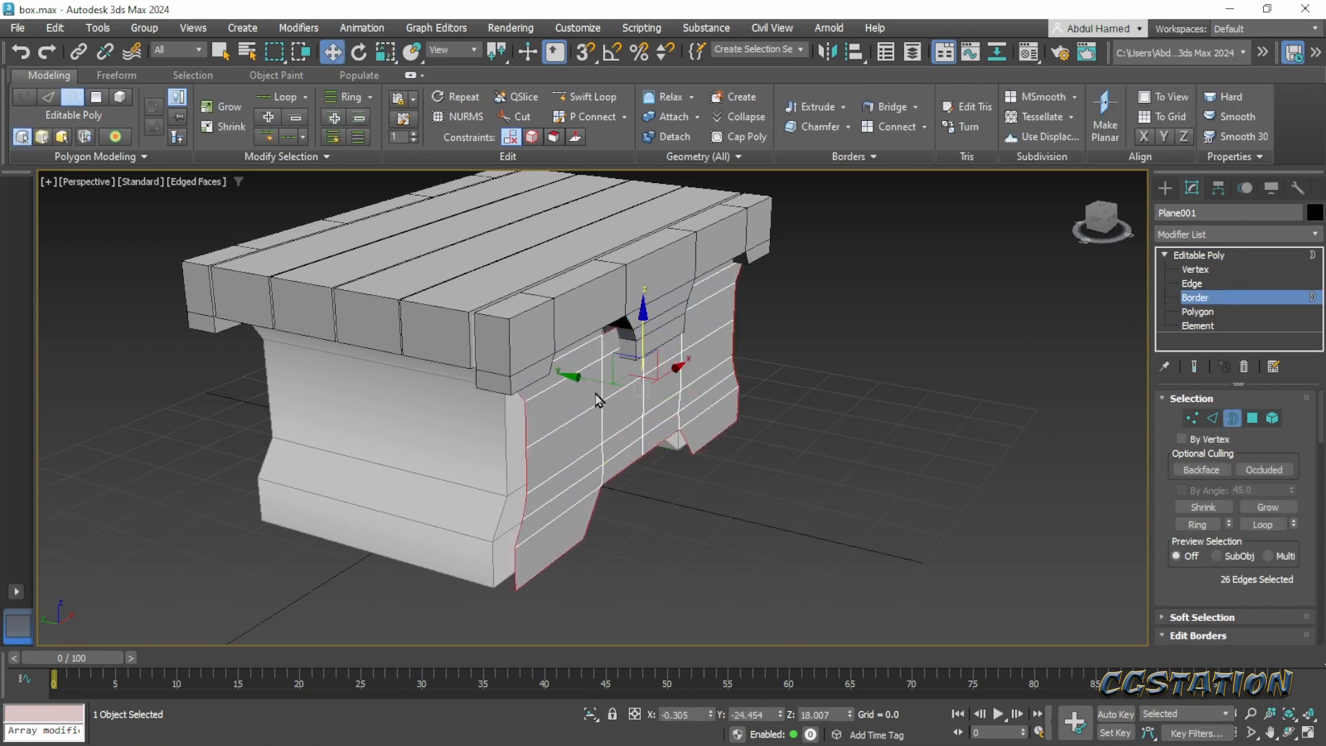
left_click_drag(582, 379, 572, 375)
left_click_drag(567, 374, 562, 374)
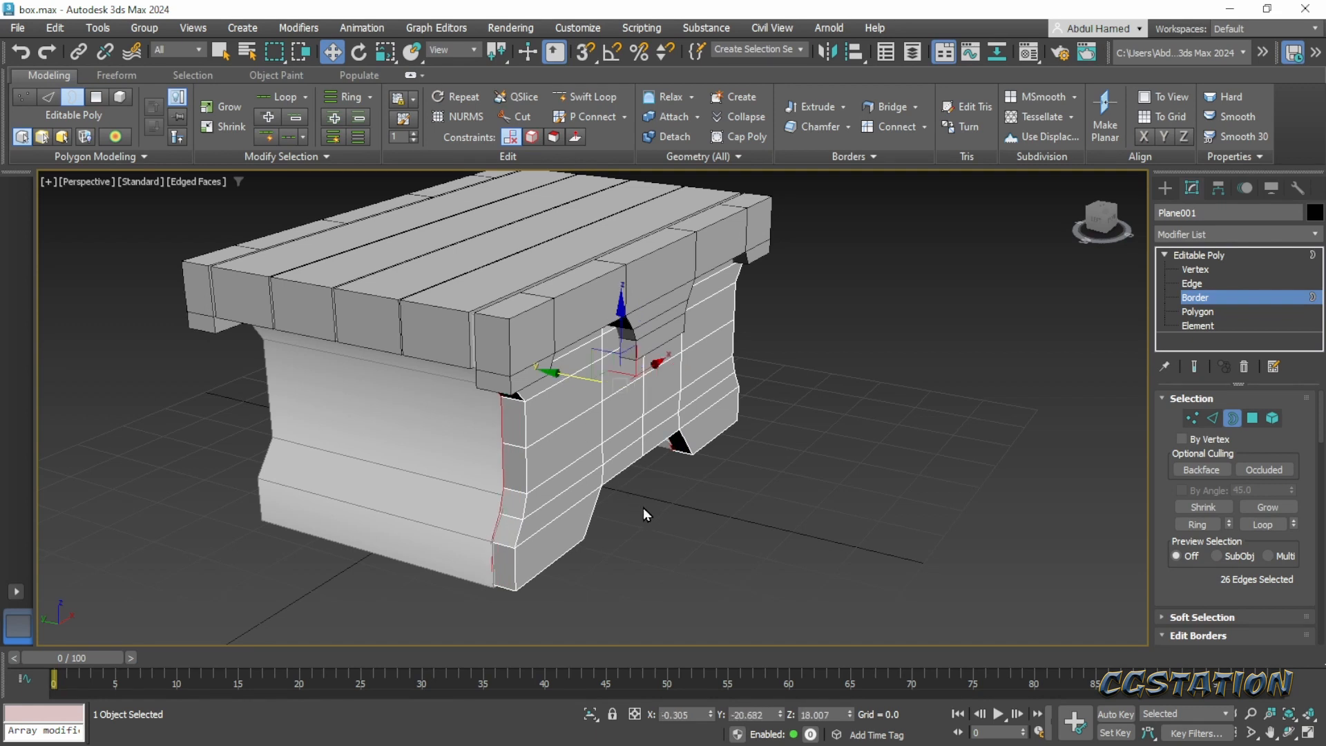
- Examine the panel's thickness at the chest's side and compare the side construction with the Pinterest concept
middle_click_drag(656, 469, 616, 420, "alt")
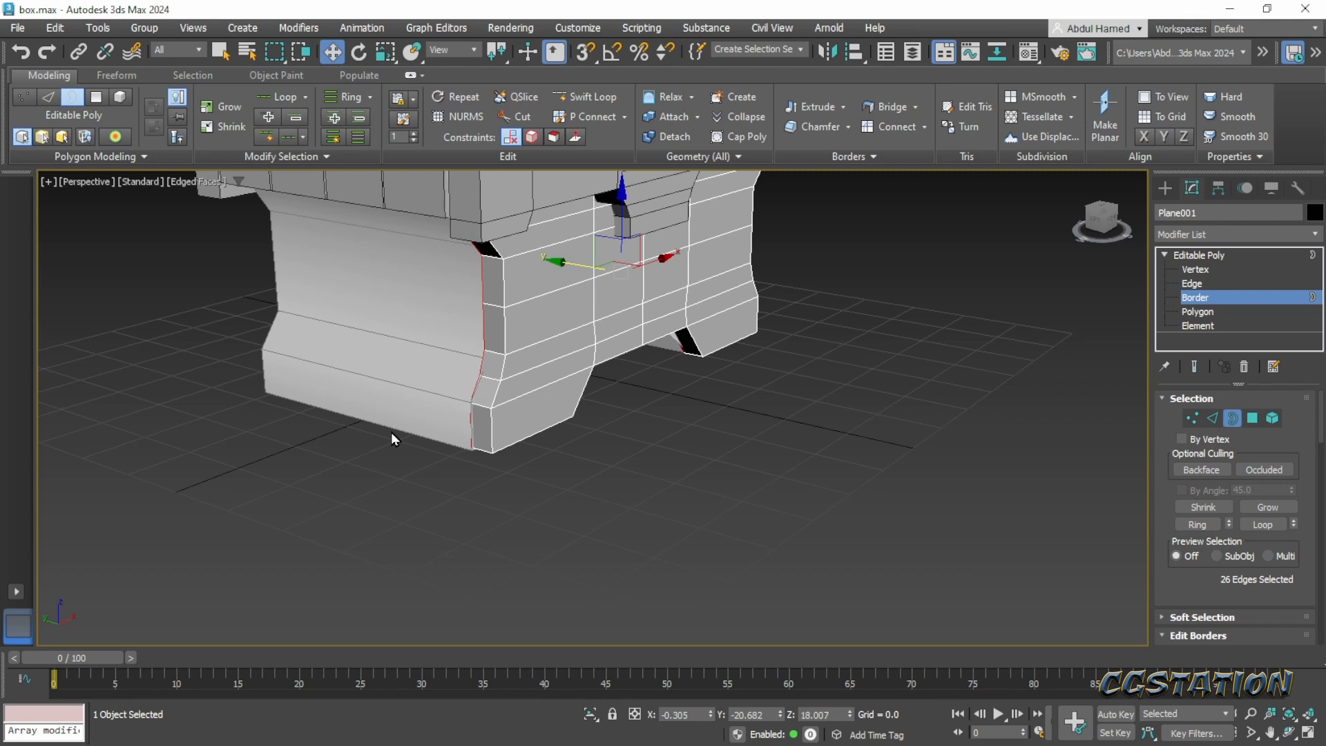
middle_click_drag(484, 439, 571, 473, "alt")
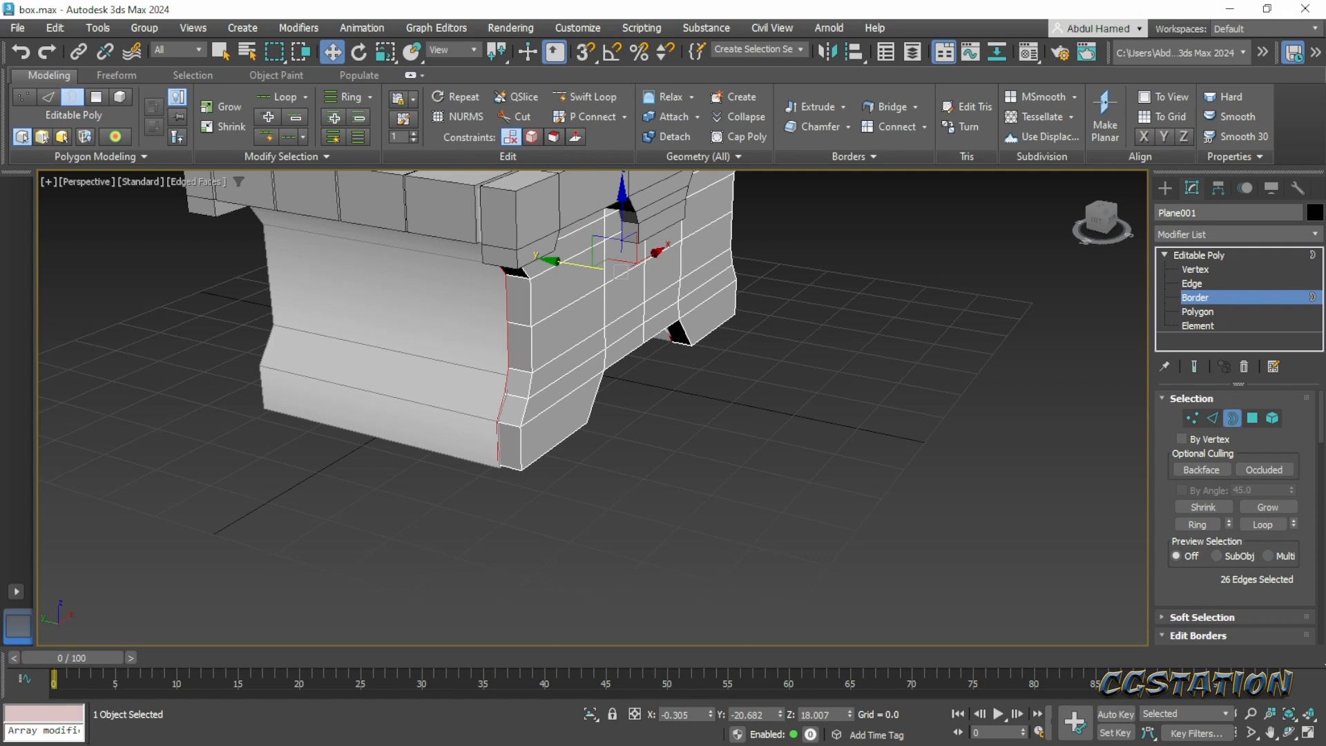
left_click_drag(1325, 104, 876, 10)
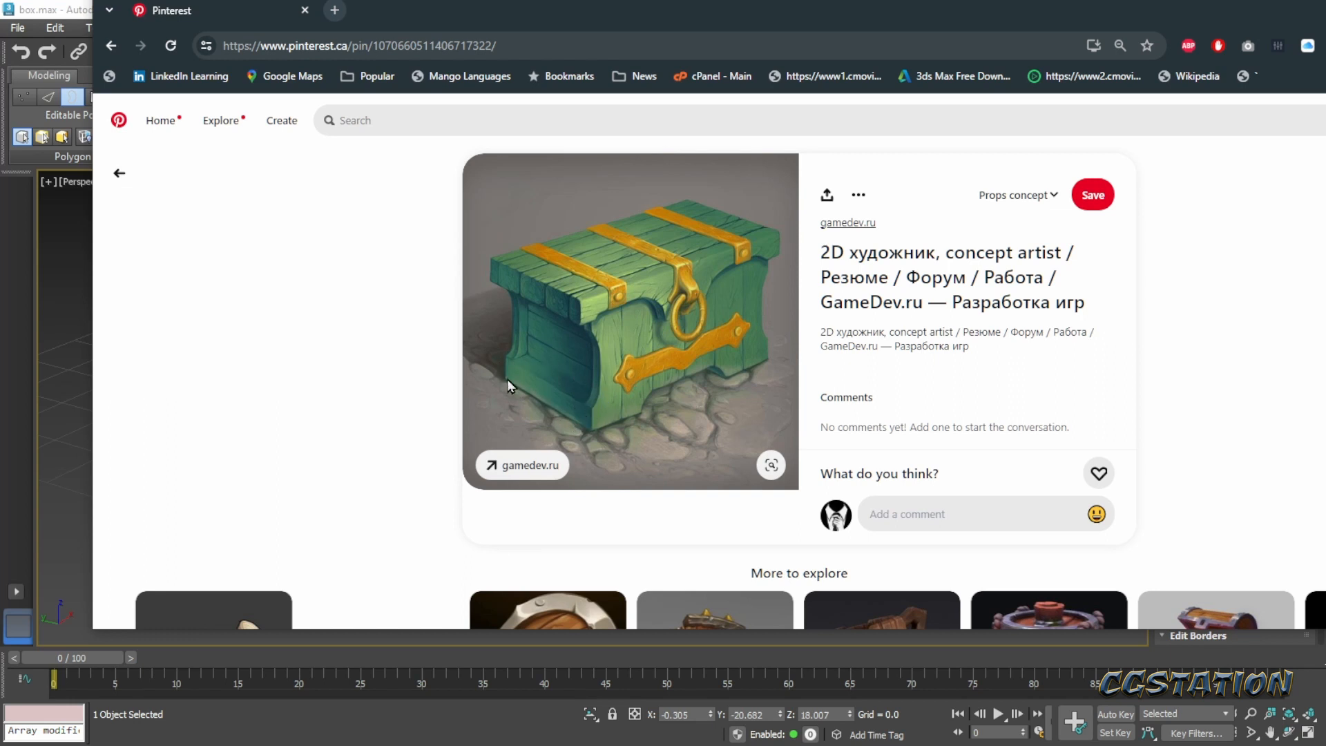
left_click_drag(559, 27, 1325, 143)
middle_click_drag(620, 391, 719, 386)
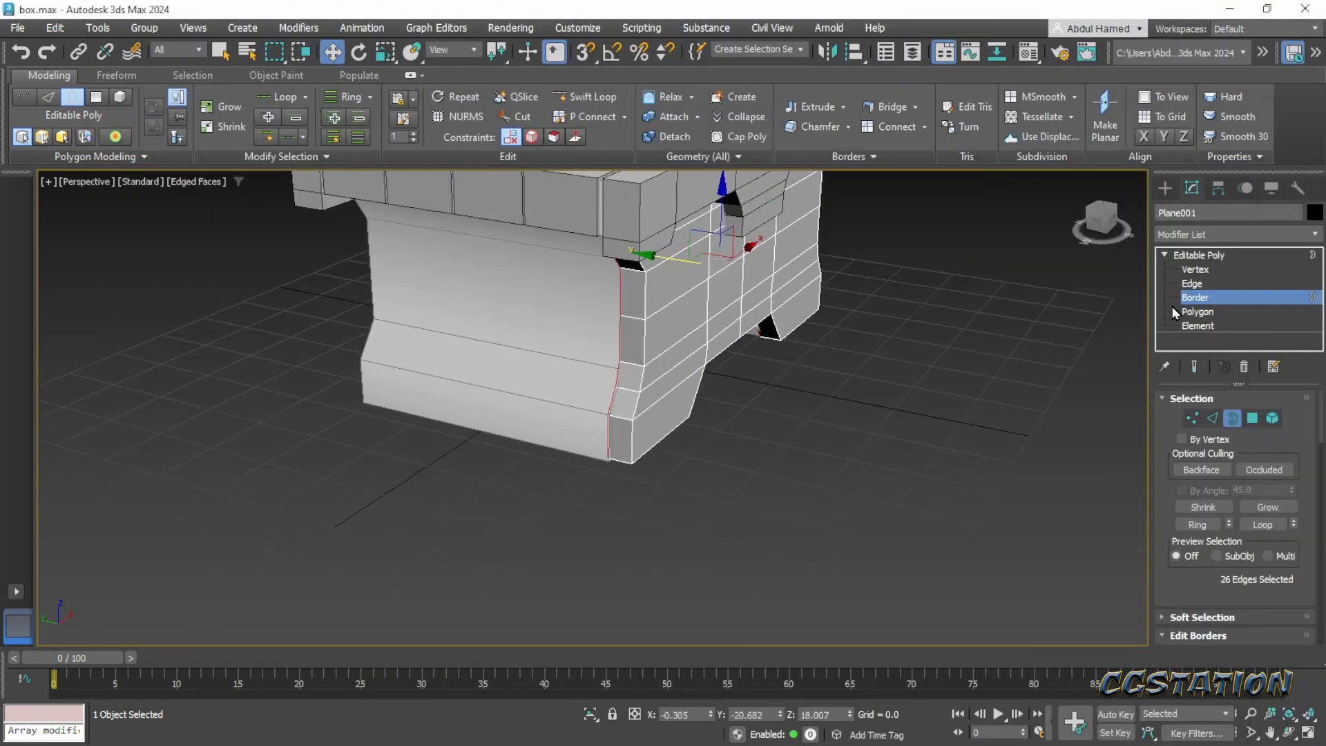
- Extrude the rear vertical edge of the panel's near foot back along the chest's side to Y -0.75
key("2")
left_click(613, 435)
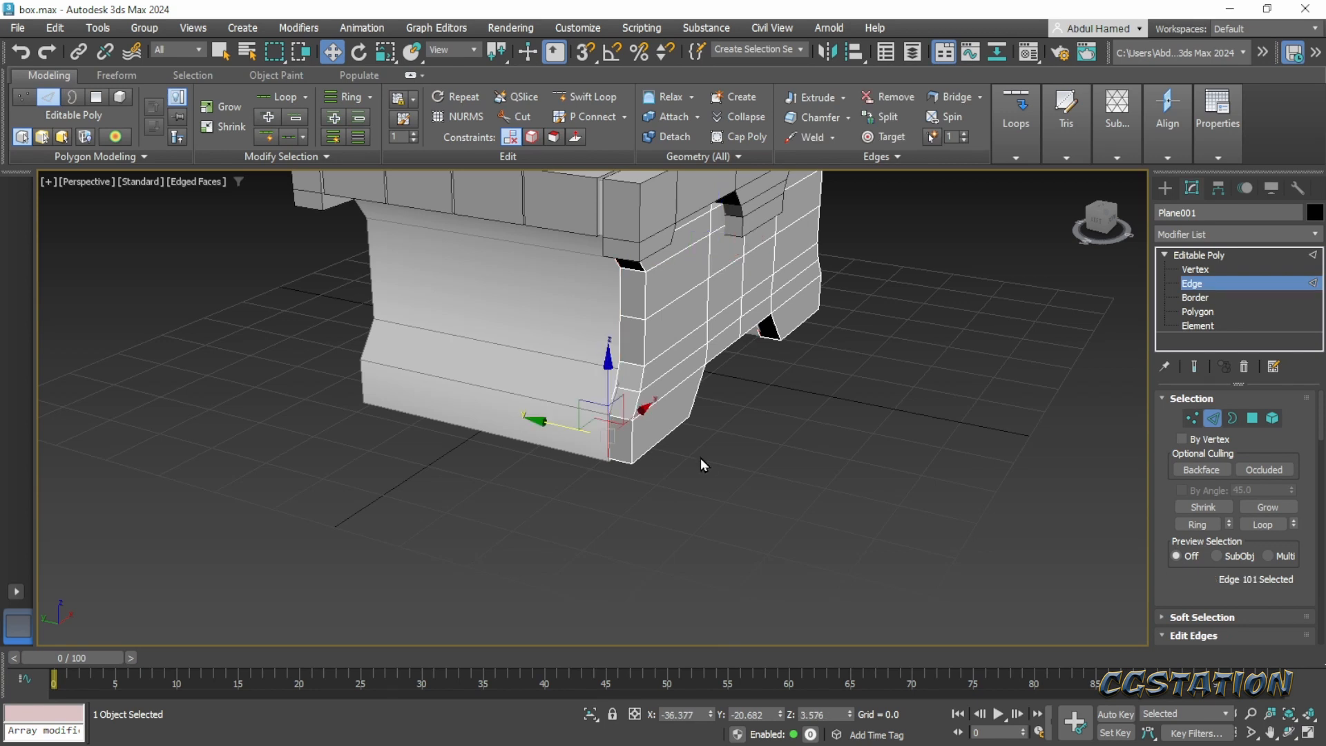
middle_click_drag(716, 443, 800, 449)
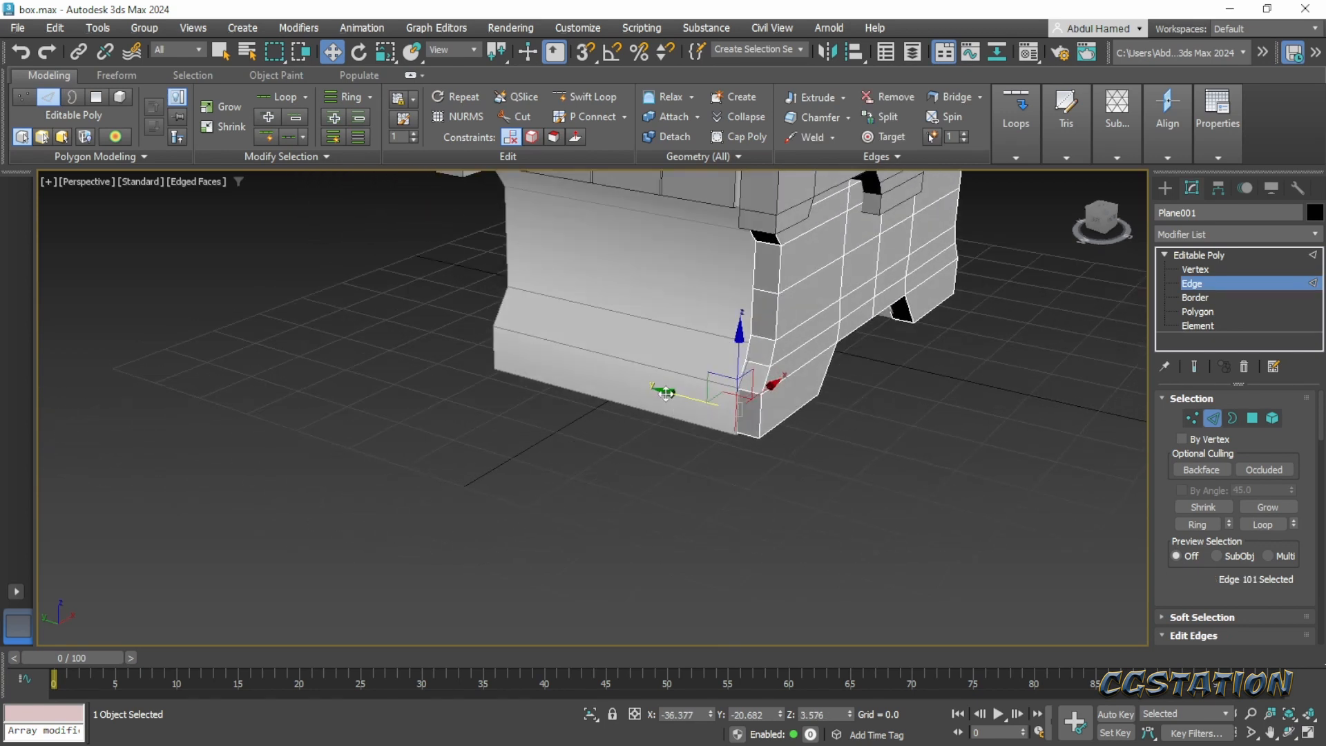
left_click_drag(664, 392, 534, 381)
scroll(847, 445, "down", 4)
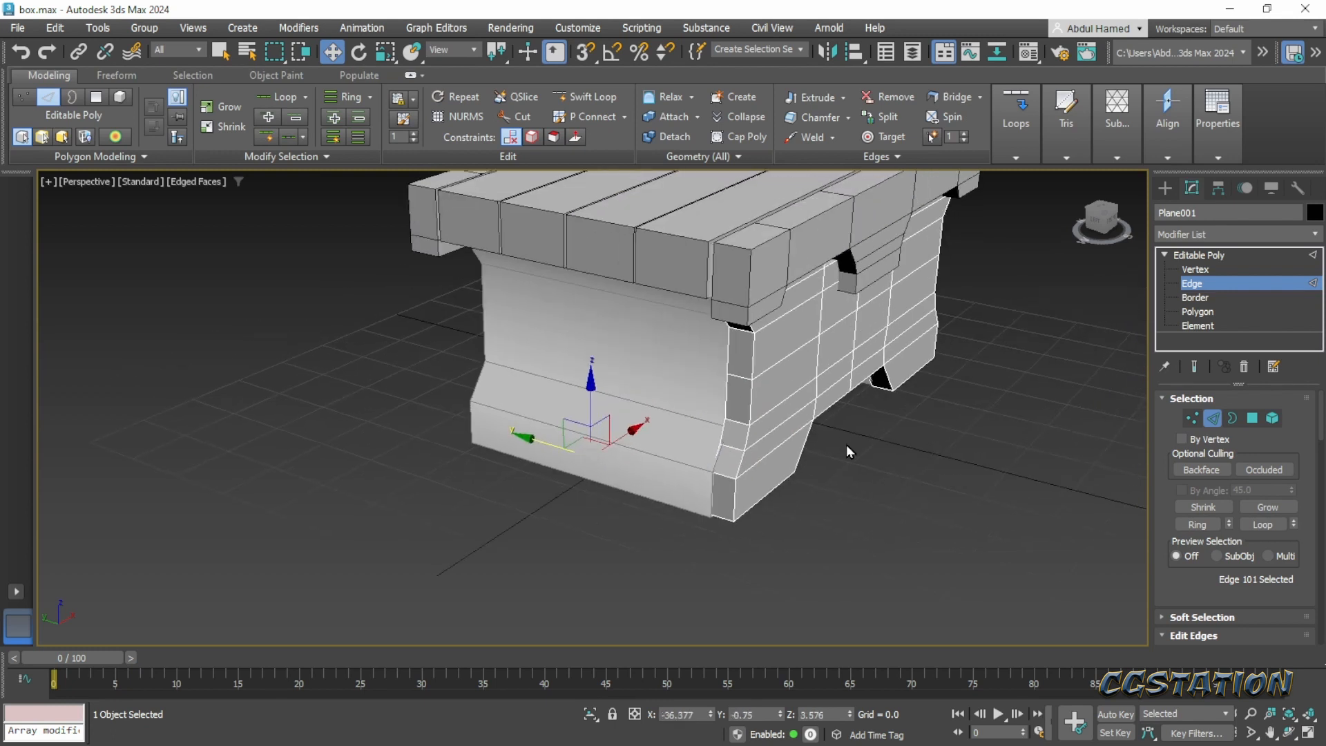
- Hide Layer001 containing the original chest body and make the 0 (default) layer active
middle_click_drag(846, 445, 1001, 383, "alt")
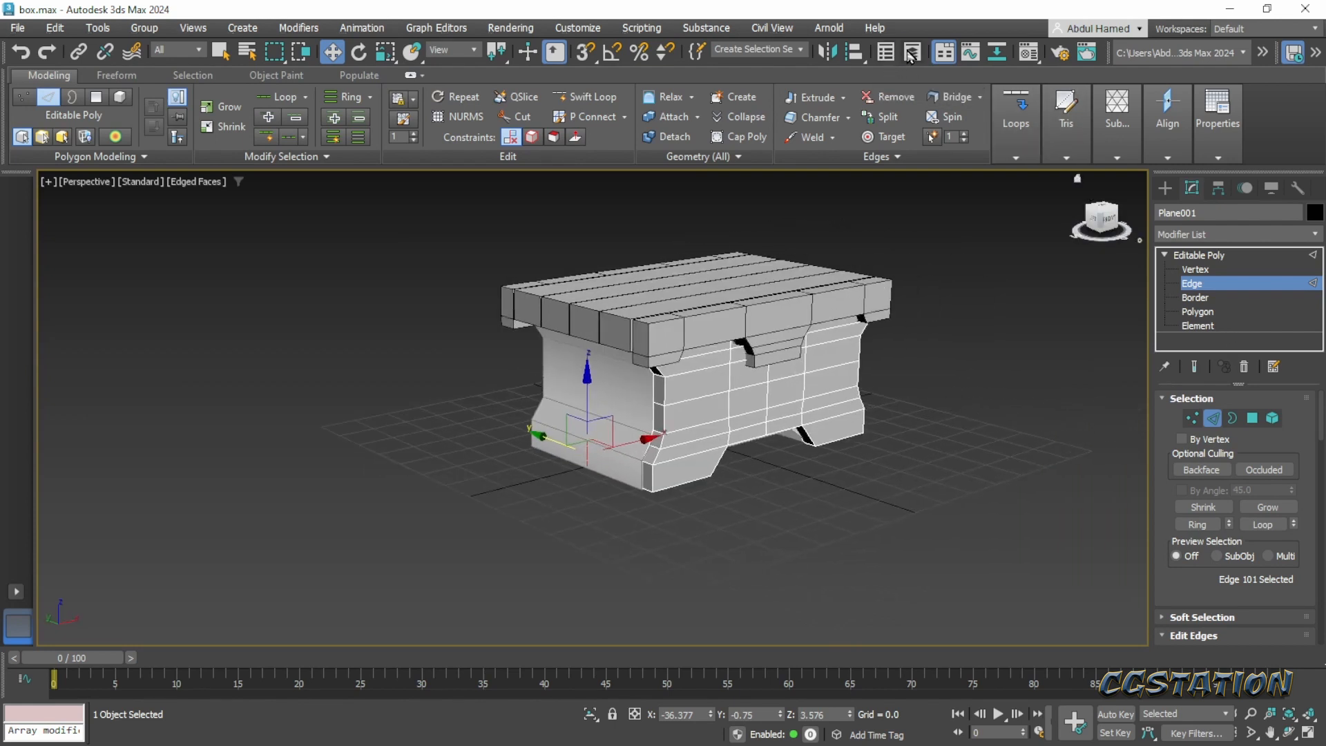
left_click(143, 332)
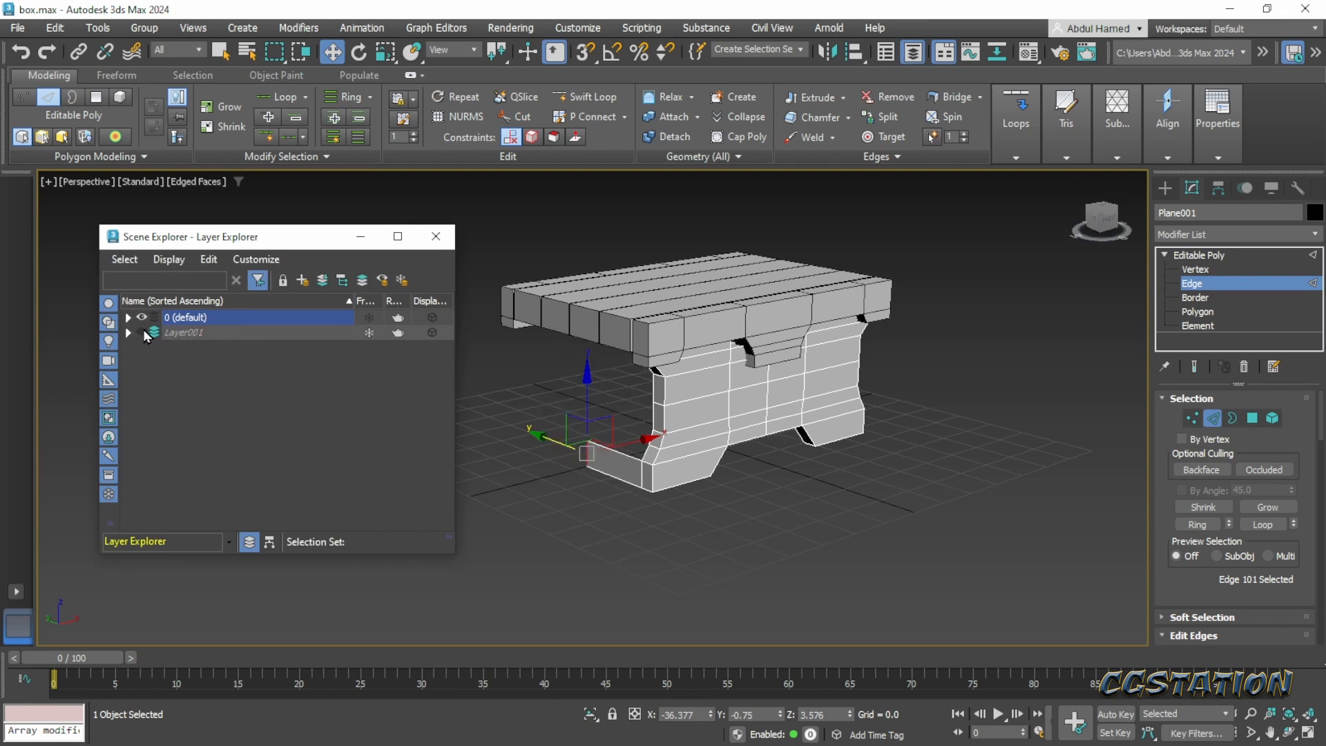
middle_click_drag(625, 438, 869, 523)
left_click(155, 318)
- Select the upper edge of the side's lower board and mark the matching ledge on the Pinterest concept
scroll(779, 469, "up", 3)
middle_click_drag(782, 465, 711, 509)
left_click(704, 500)
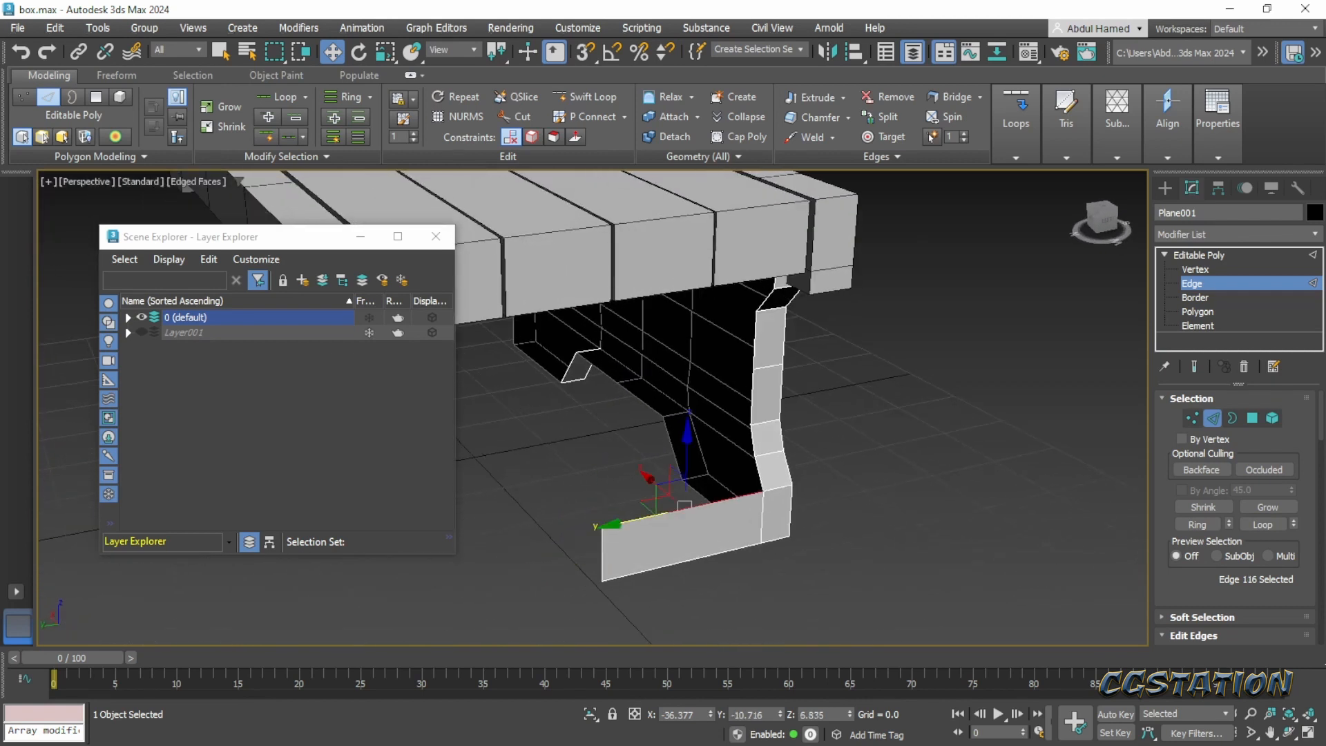
left_click_drag(1325, 123, 726, 101)
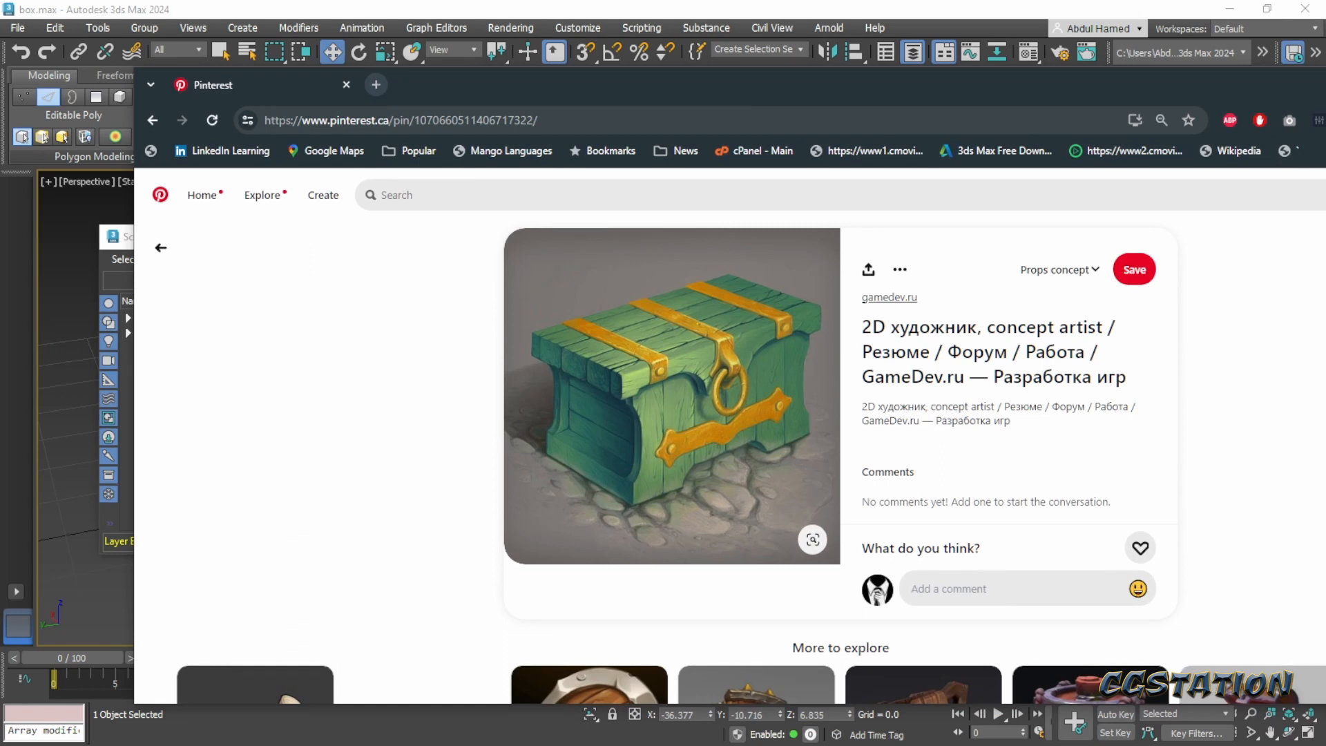
mouse_move(604, 472)
left_mouse_down()
mouse_move(644, 464)
mouse_move(553, 419)
mouse_move(544, 457)
mouse_move(616, 473)
left_mouse_up()
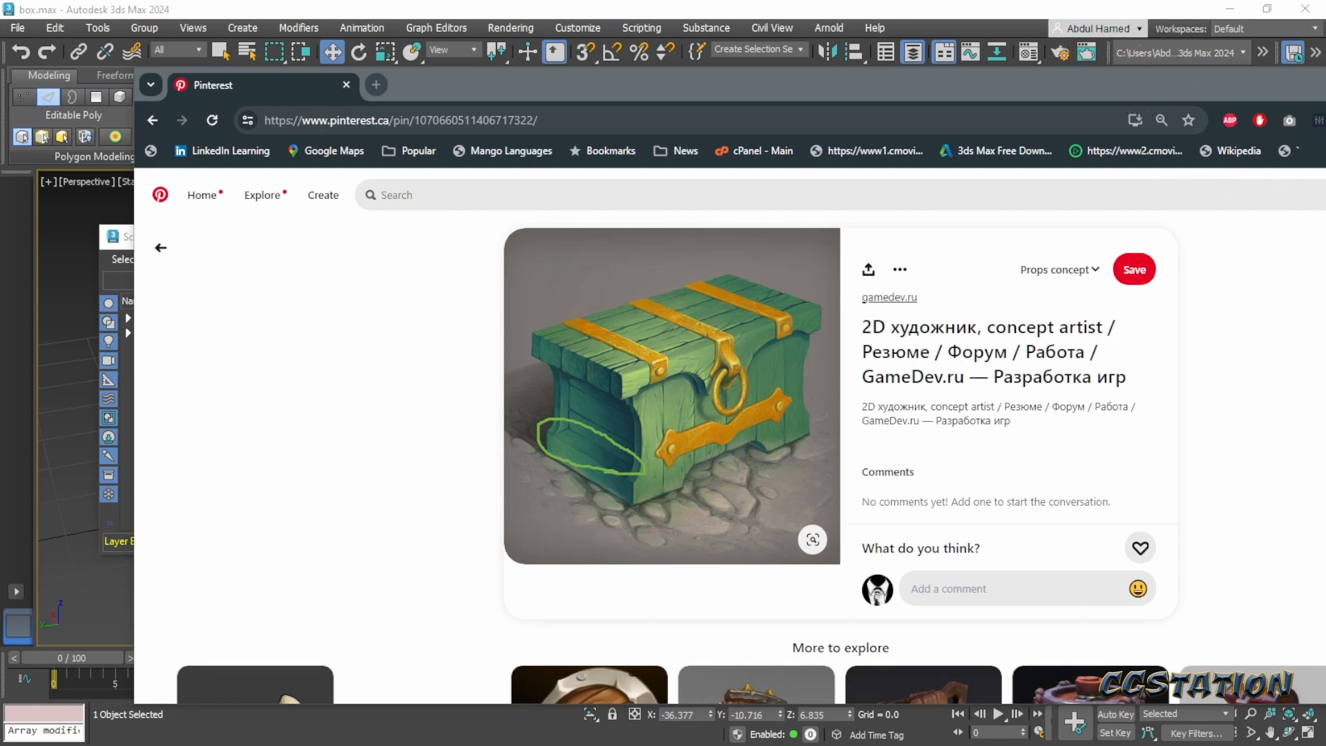
key("Escape")
left_click_drag(965, 84, 1325, 61)
- Extrude the lower board's upper edge inward along X to -30.468 to form the ledge
middle_click_drag(691, 496, 663, 494, "alt")
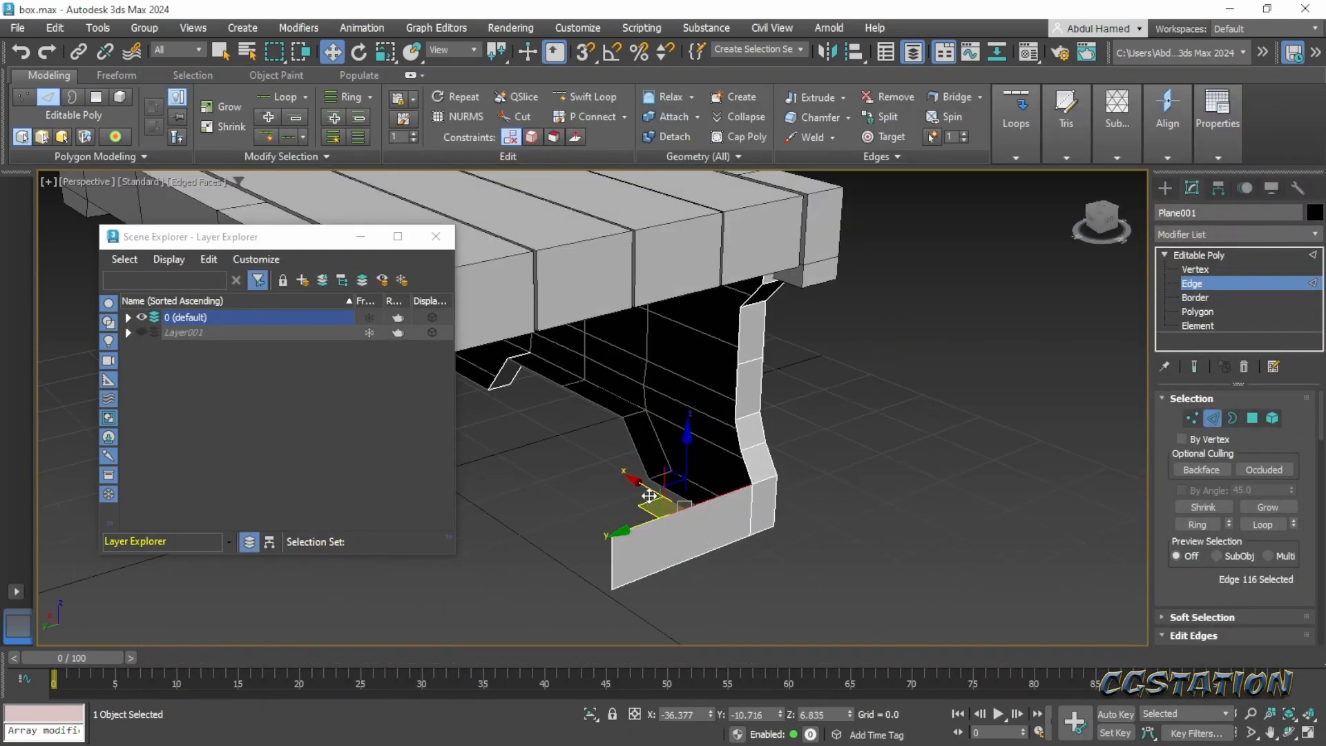
left_click_drag(646, 489, 610, 479, "shift")
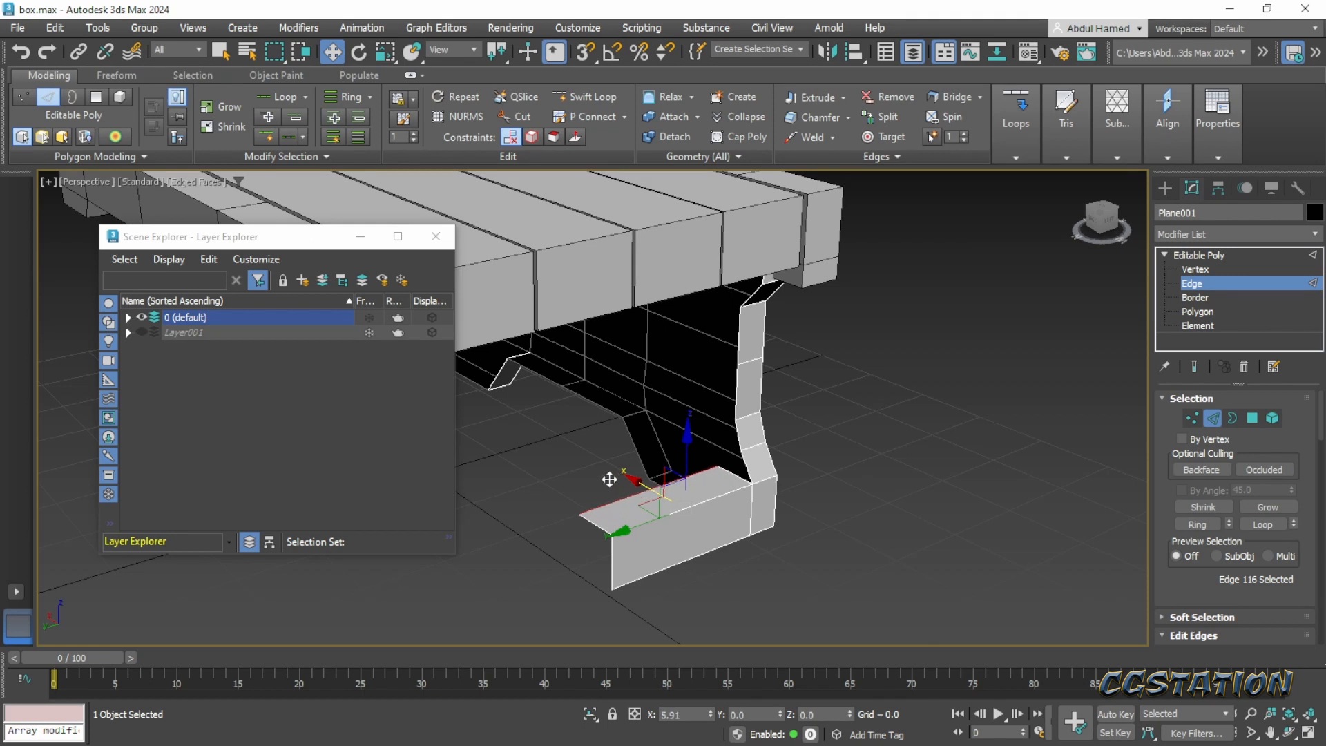
left_click_drag(609, 480, 609, 479, "shift")
- Extrude the ledge's inner edge up to Z 33.958, past the lid's underside, to form the recessed side panel
mouse_move(750, 526)
middle_mouse_down("alt")
mouse_move(714, 505)
mouse_move(760, 499)
mouse_move(728, 514)
middle_mouse_up("alt")
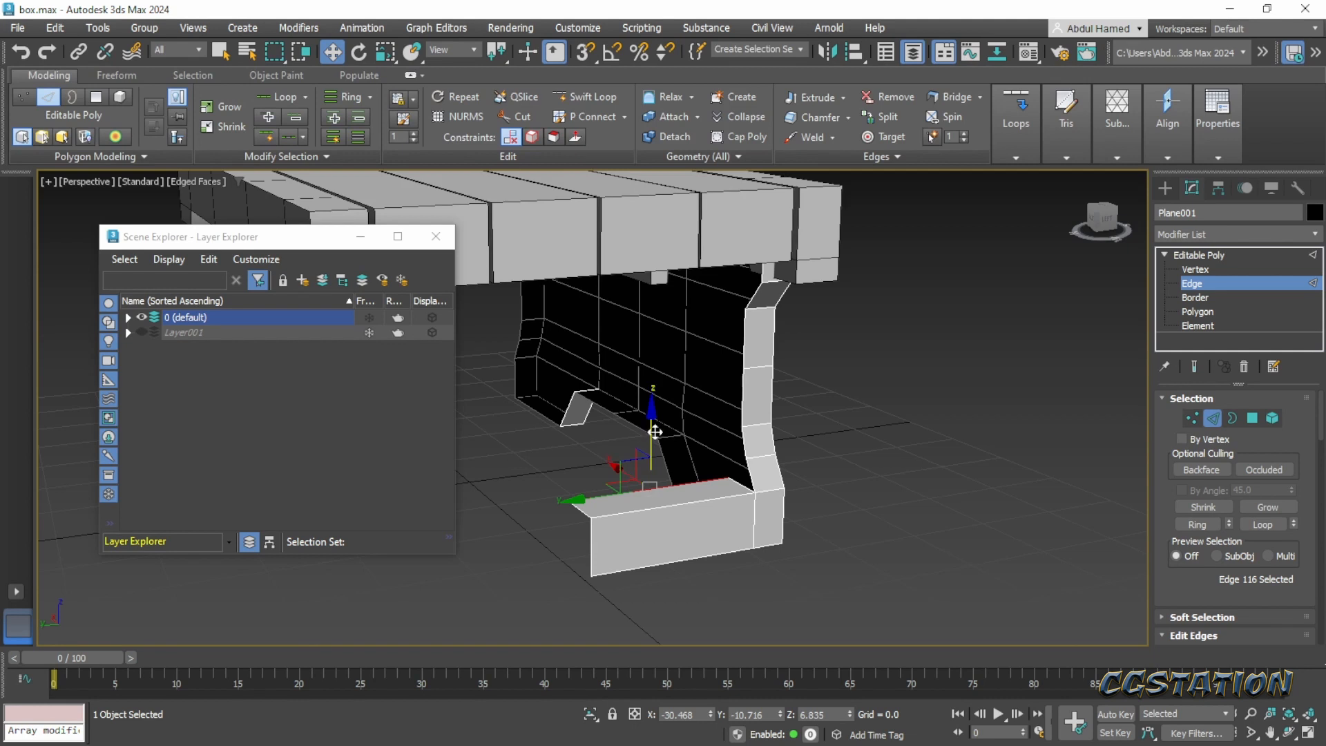
left_click_drag(655, 430, 667, 212, "shift")
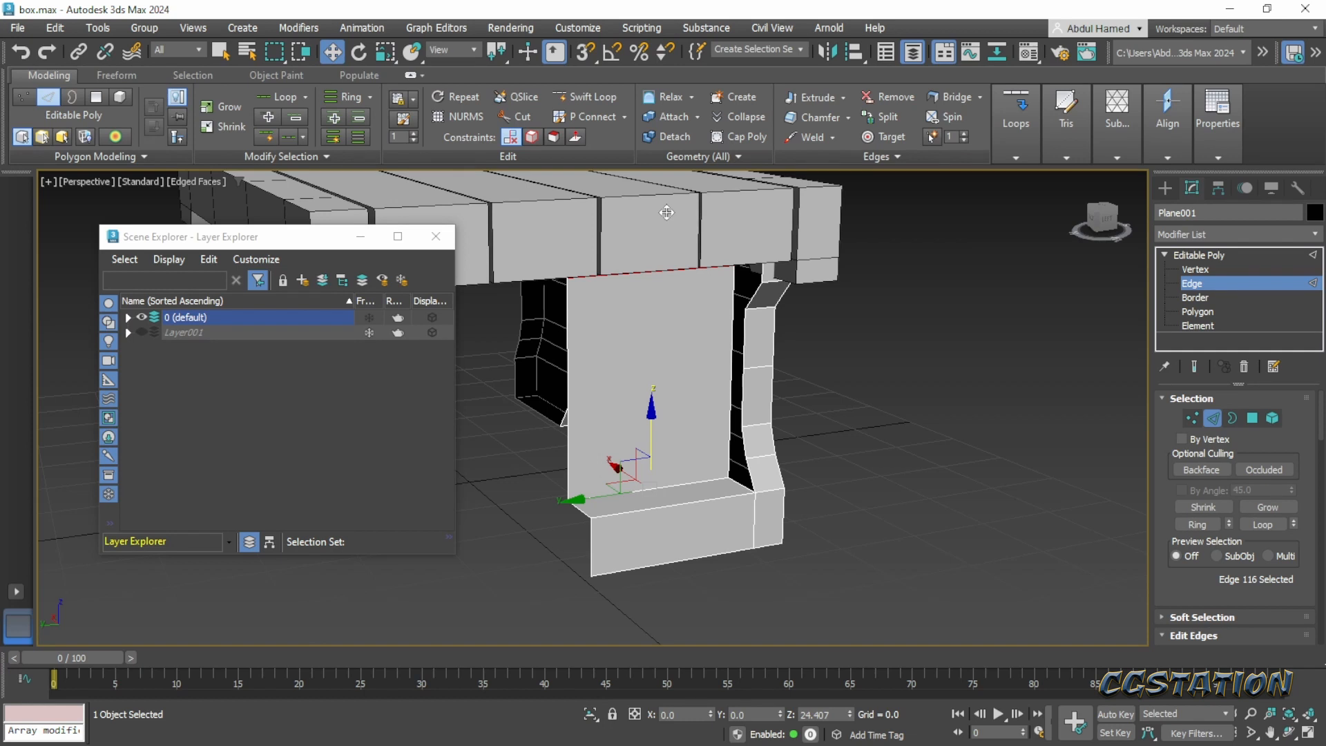
left_click_drag(667, 212, 672, 219, "shift")
middle_click_drag(818, 366, 745, 291, "alt")
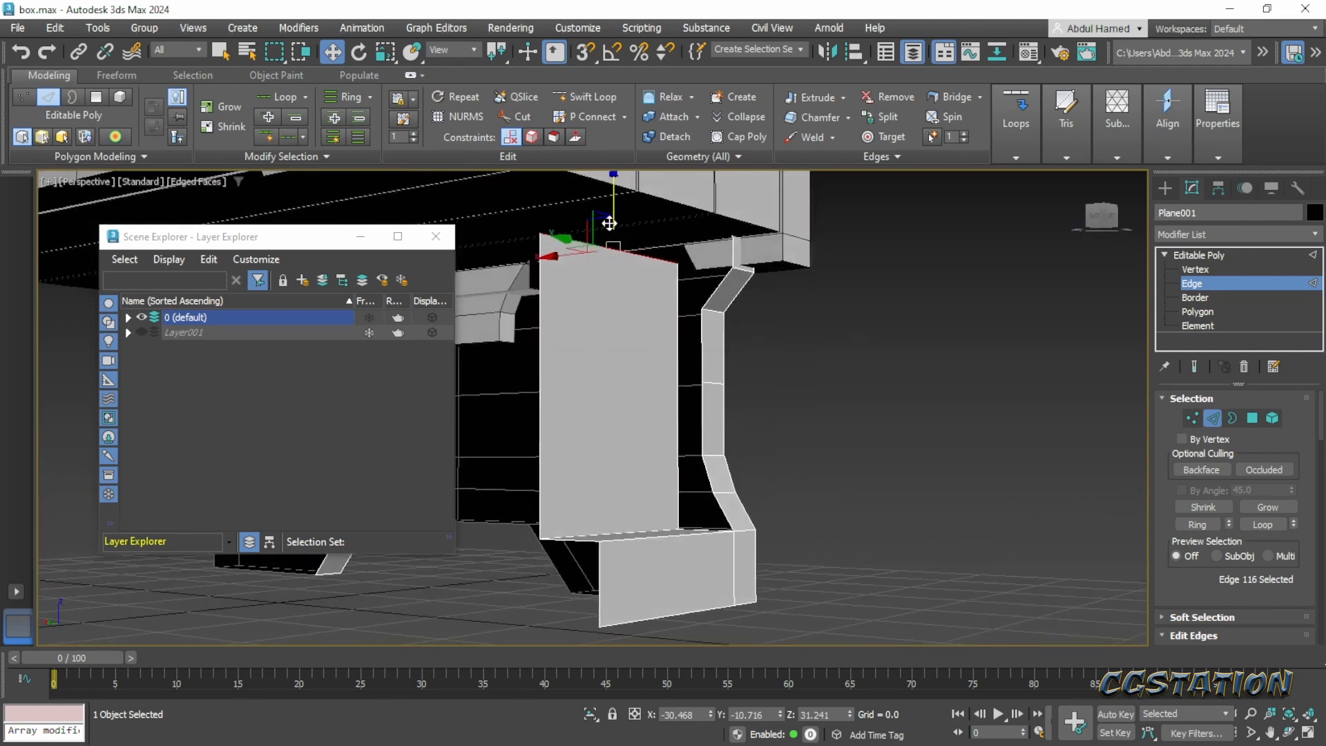
left_click_drag(612, 200, 612, 167)
- Select the five rear profile edges of the front panel above the ledge and extrude them inward along X to -32.122
middle_click_drag(740, 312, 719, 379, "alt")
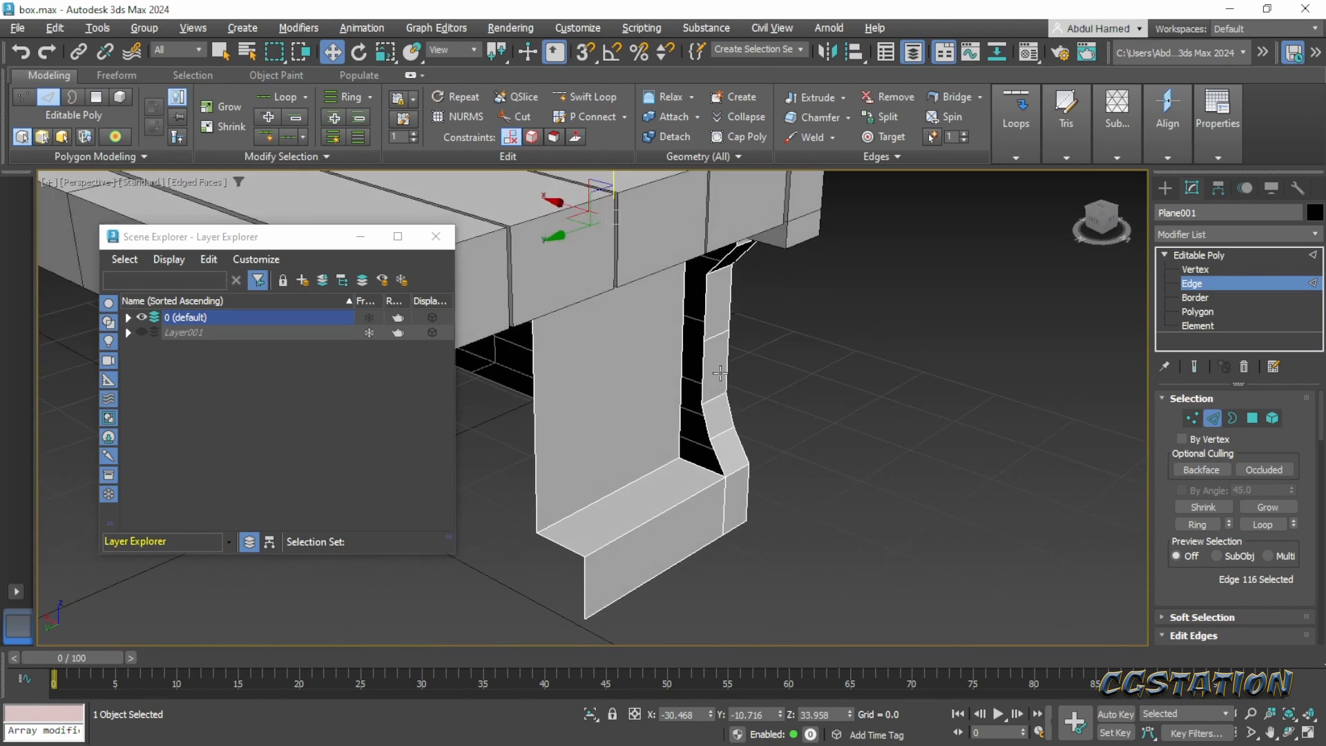
scroll(682, 465, "up", 2)
scroll(709, 489, "up", 4)
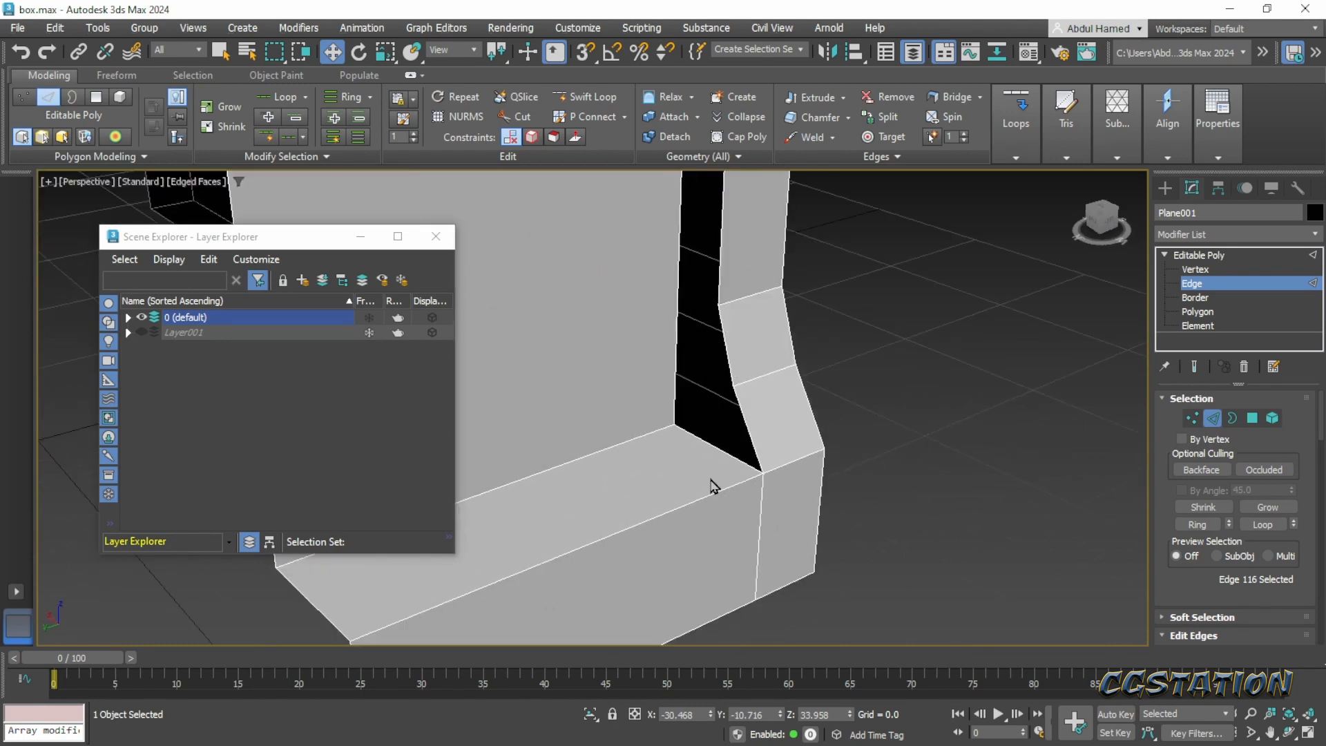
left_click(740, 424)
scroll(744, 427, "up", 2)
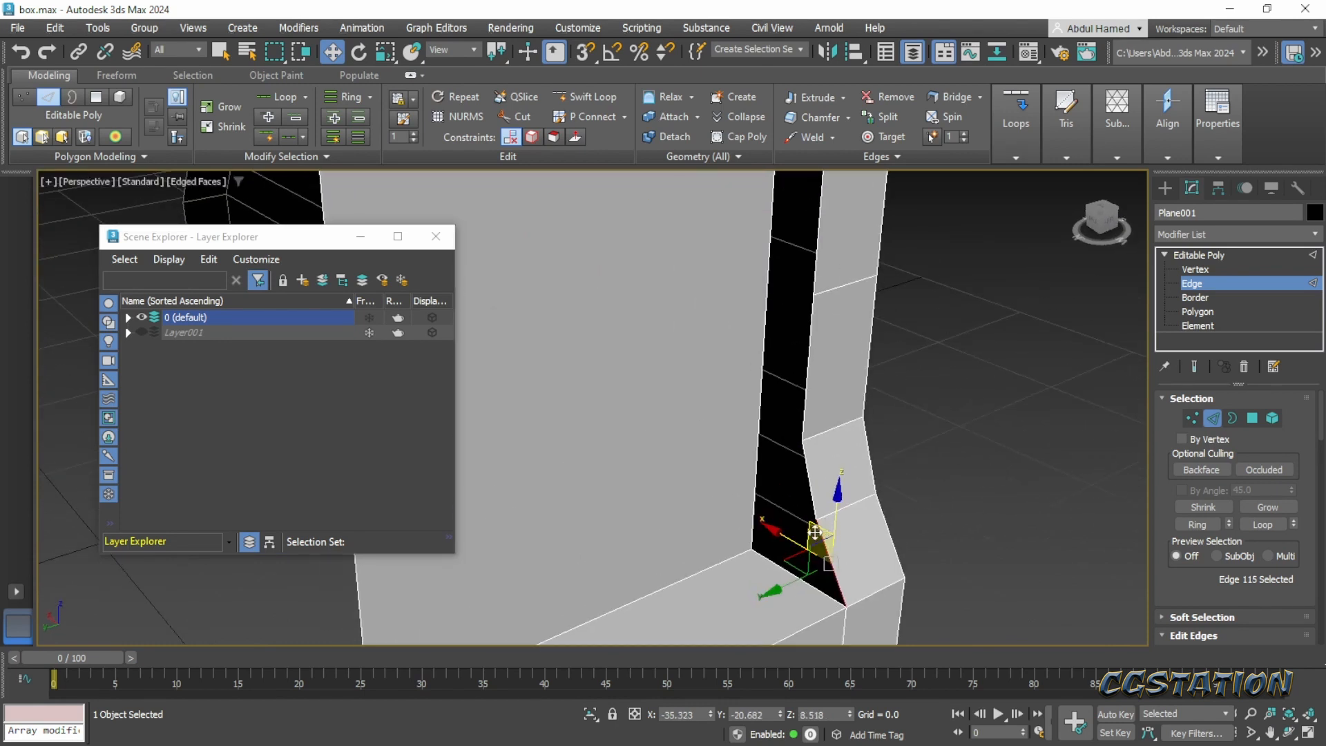
left_click(812, 489, "ctrl")
left_click(807, 375, "ctrl")
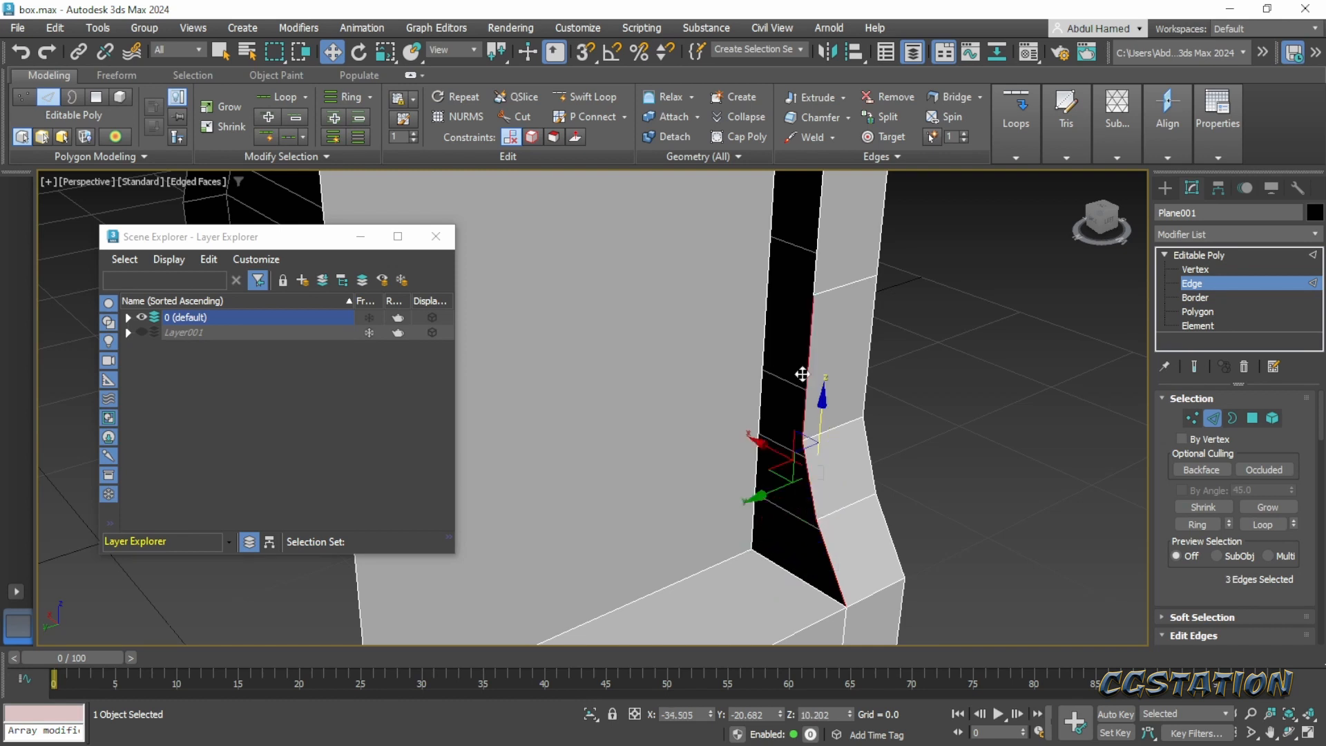
middle_click_drag(822, 243, 849, 306)
left_click(828, 402, "ctrl")
left_click(859, 274, "ctrl")
scroll(849, 306, "down", 2)
middle_click_drag(861, 403, 870, 401, "alt")
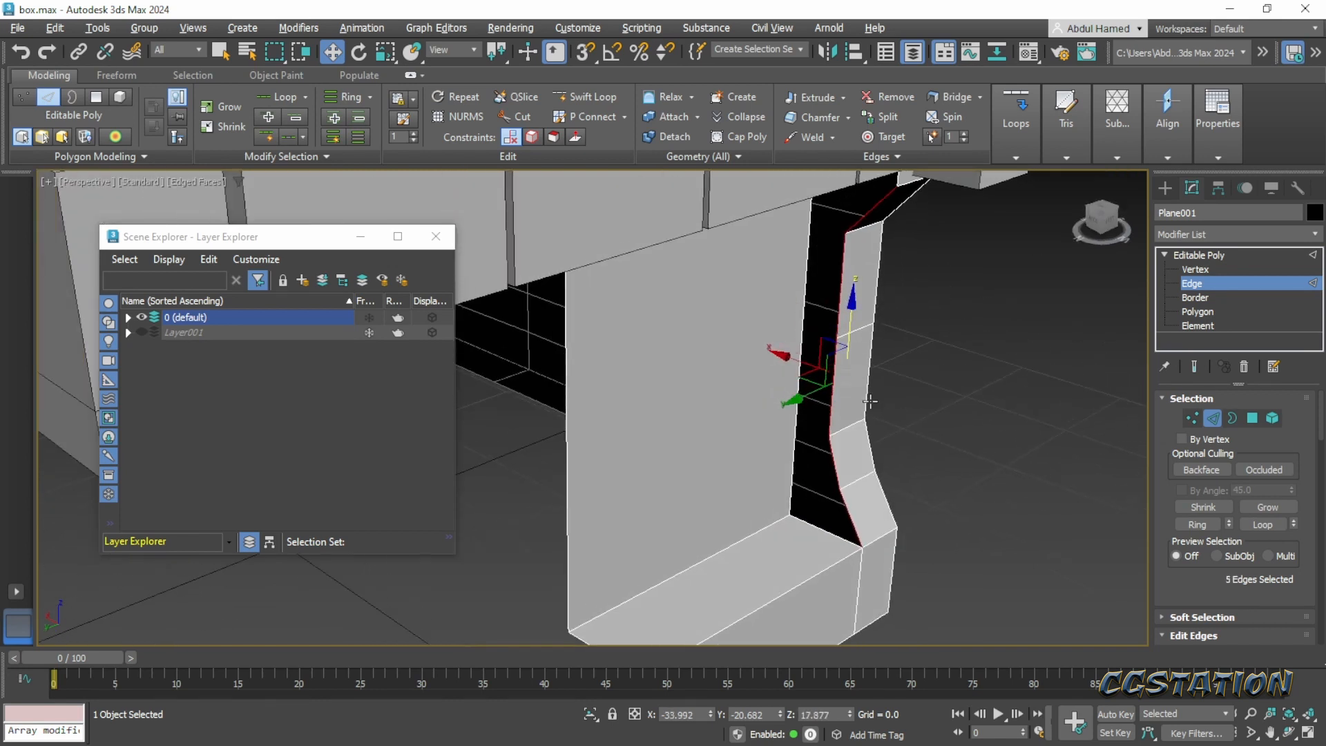
left_click_drag(777, 354, 757, 347, "shift")
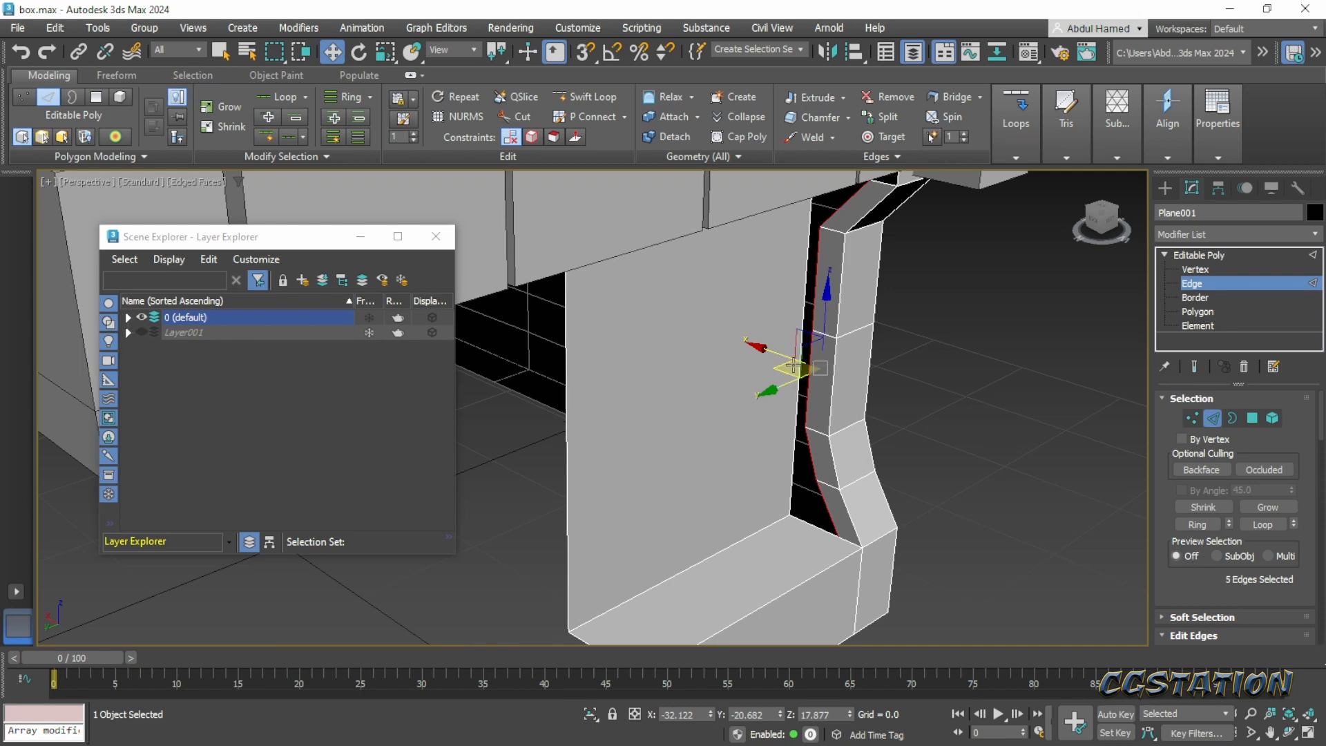
- Make the five extruded edges planar along X and move them toward the recessed side panel to X -31.17
scroll(1170, 578, "down", 5)
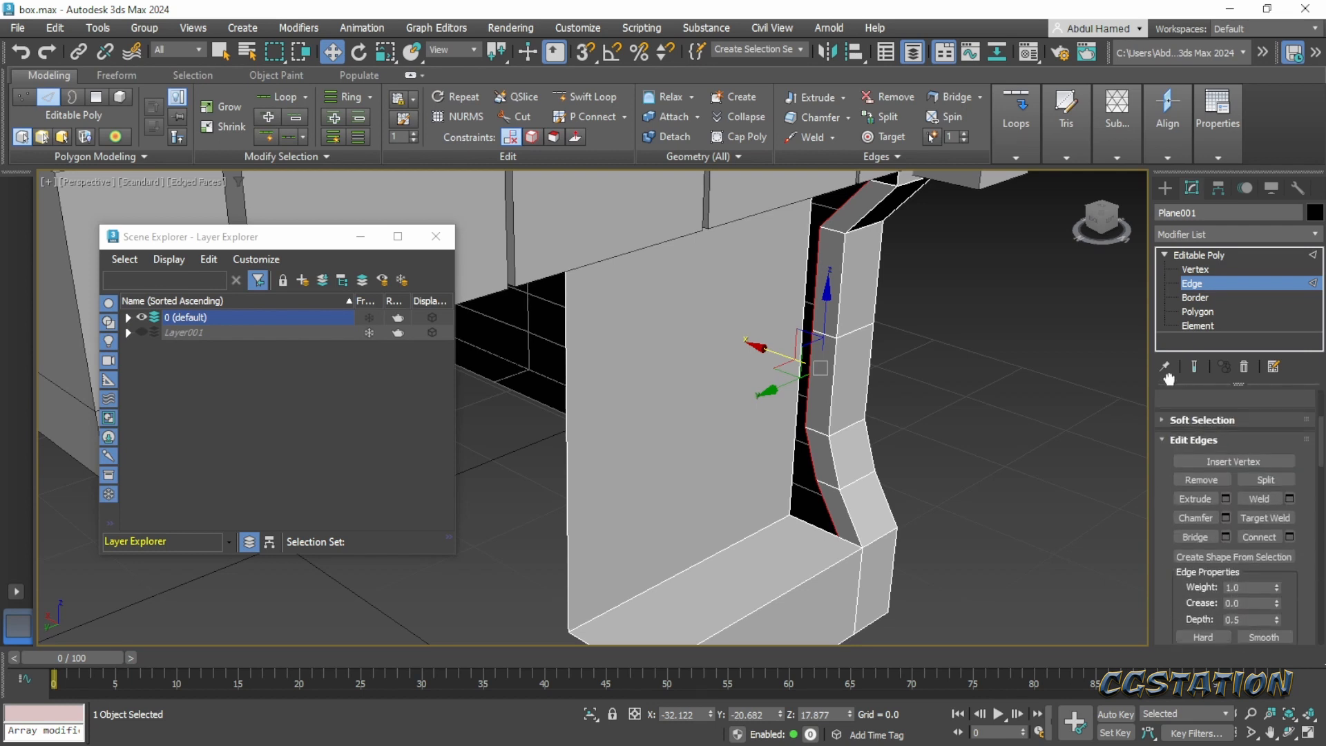
scroll(1287, 465, "down", 7)
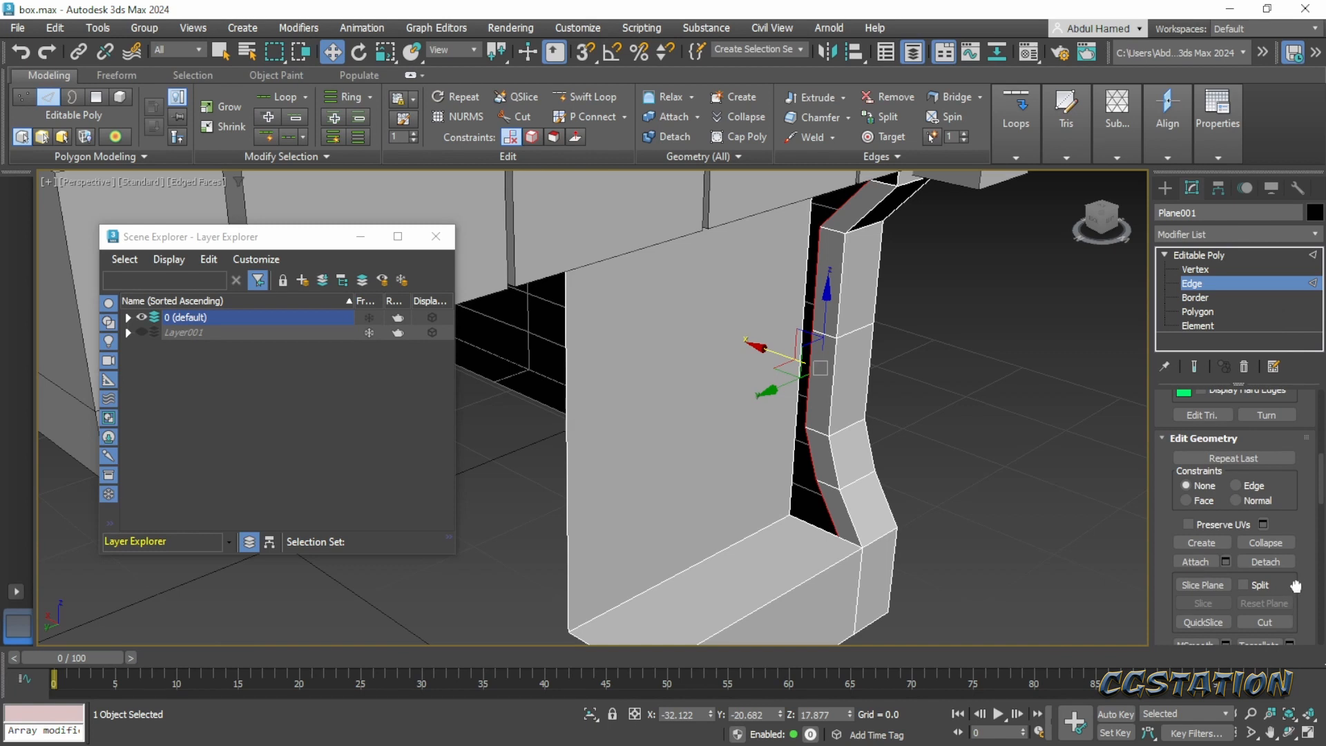
scroll(1289, 601, "down", 5)
left_click(1254, 501)
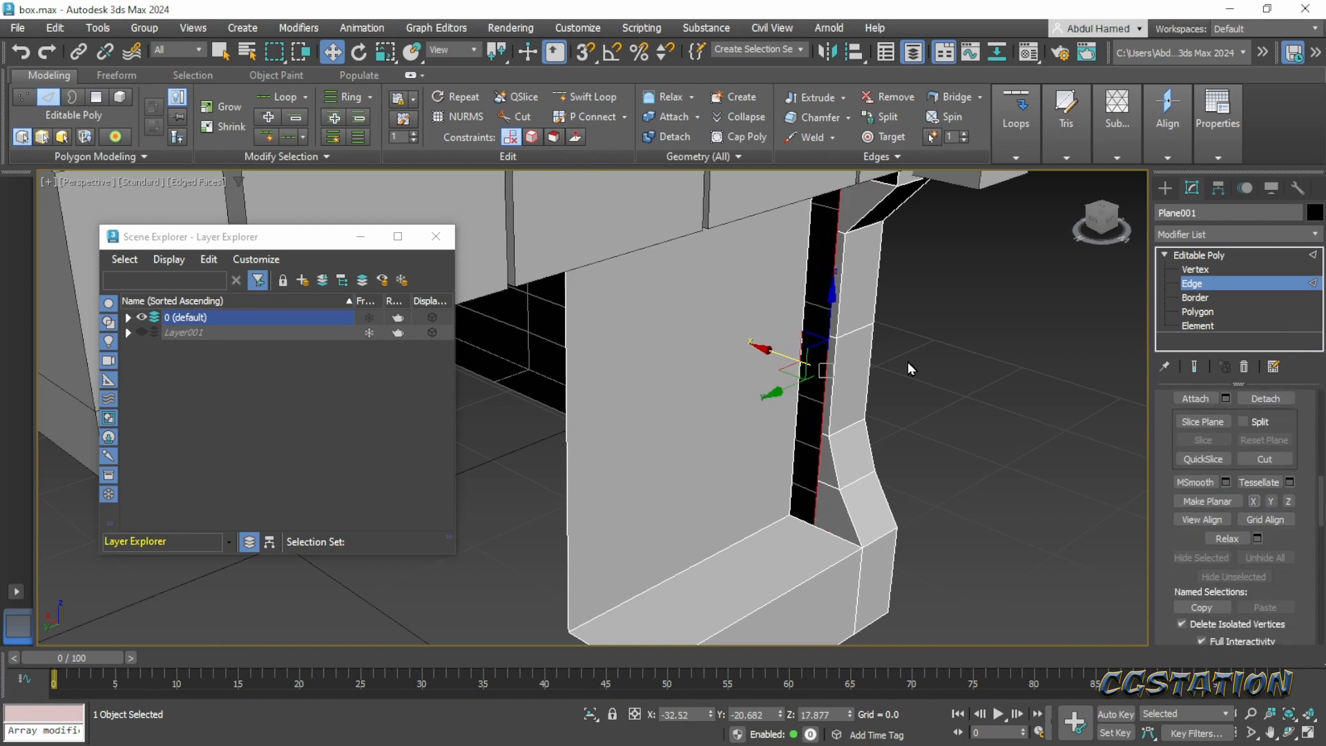
left_click_drag(748, 347, 730, 344)
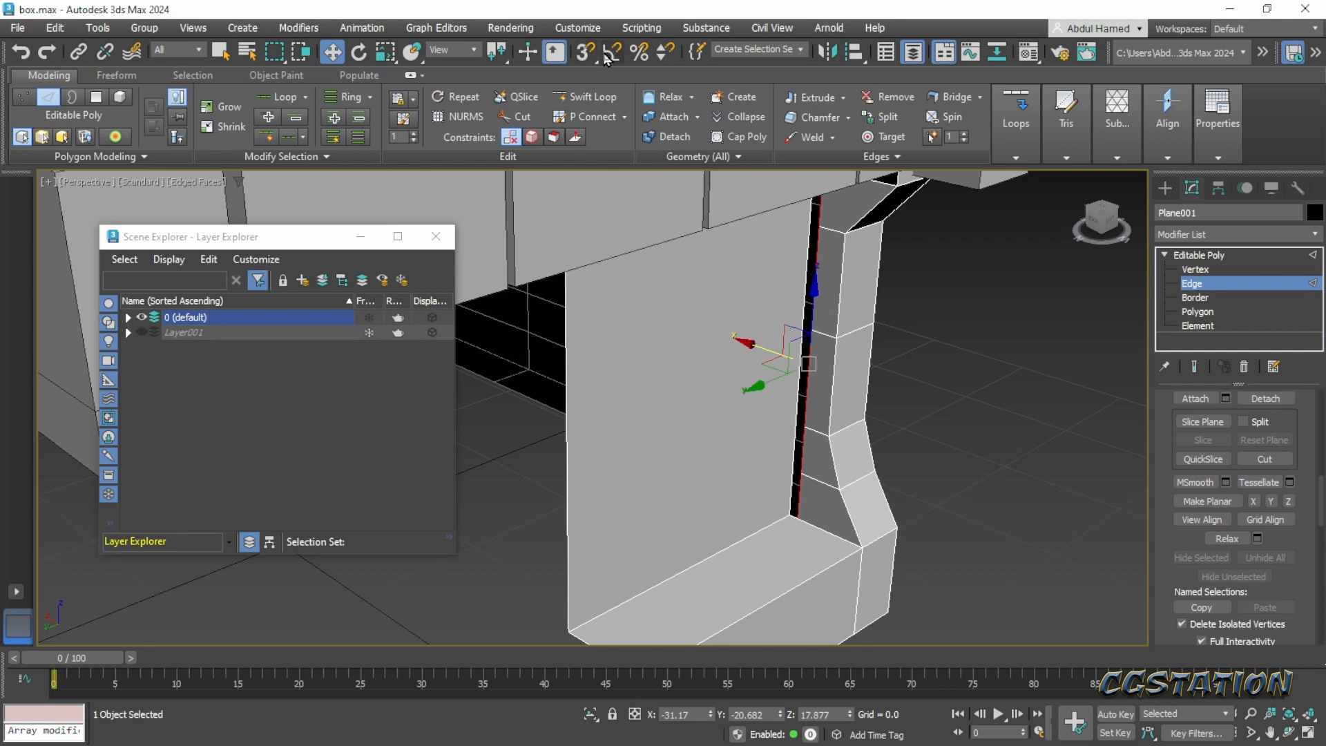
- Turn on angle snapping and open the snap type options in Grid and Snap Settings
left_click(611, 52)
right_click(608, 55)
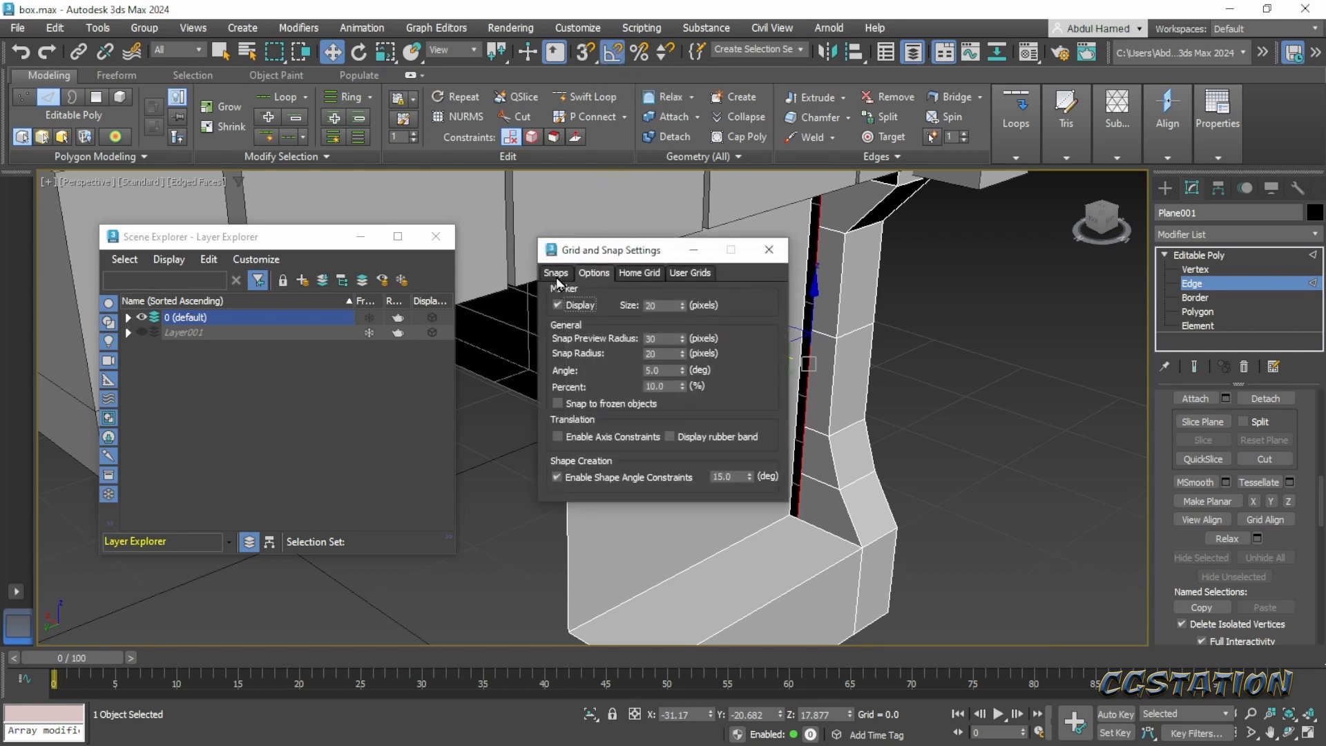
left_click(557, 276)
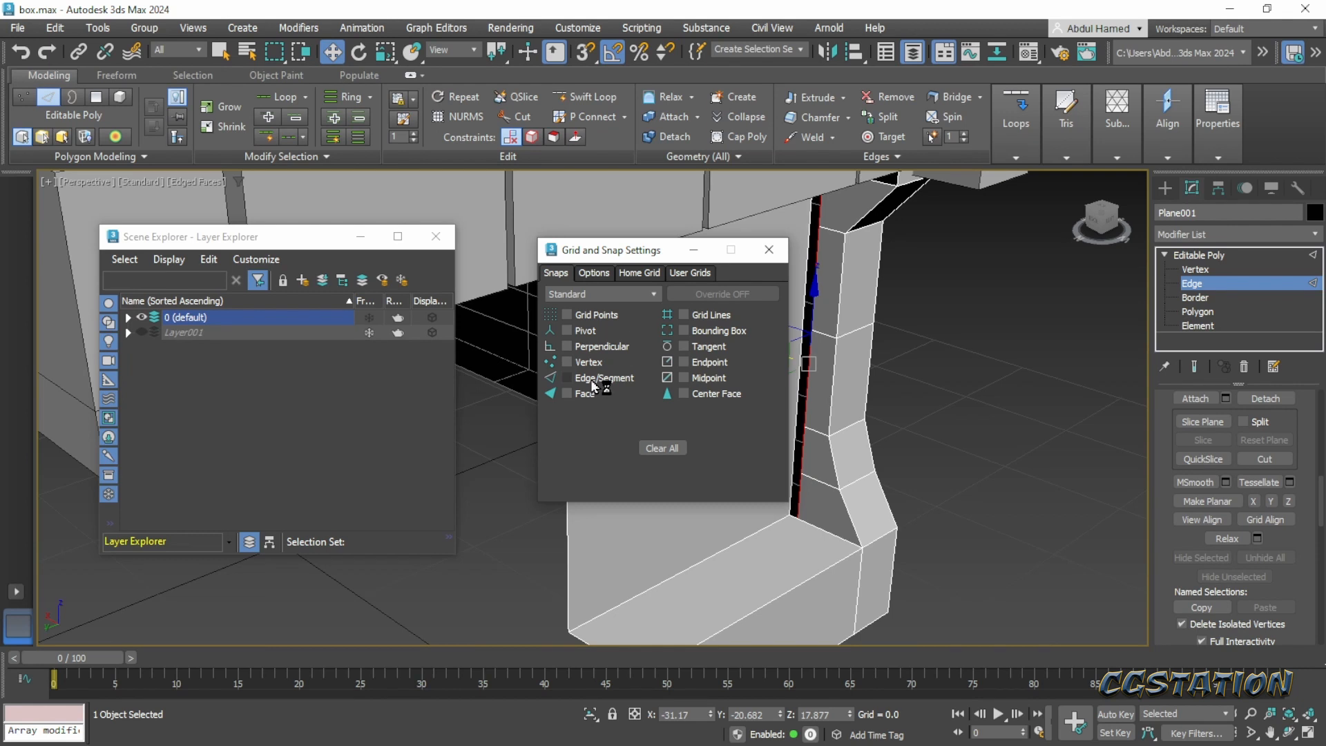
- Try to align the planar inner edges with the recessed side panel using Edge/Segment snapping
left_click(590, 379)
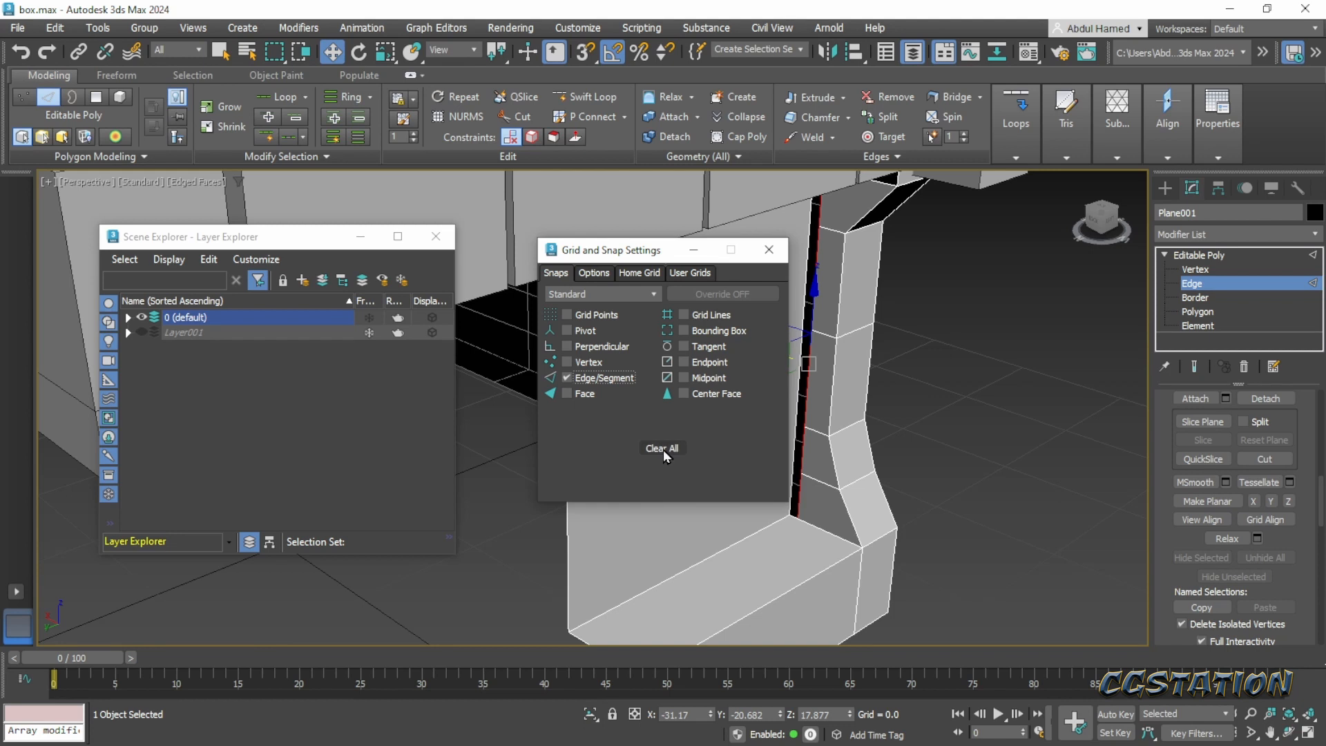
left_click_drag(622, 250, 1078, 285)
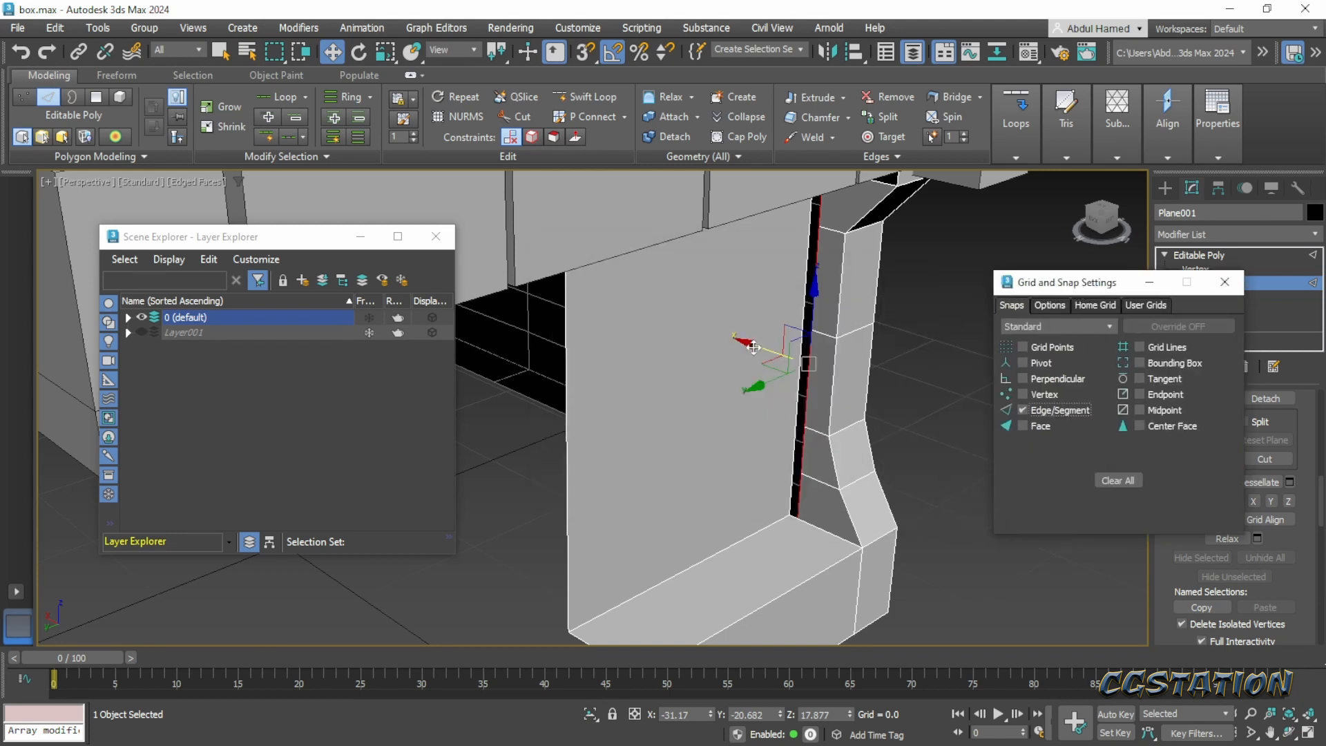
left_click_drag(760, 348, 886, 226)
key("s")
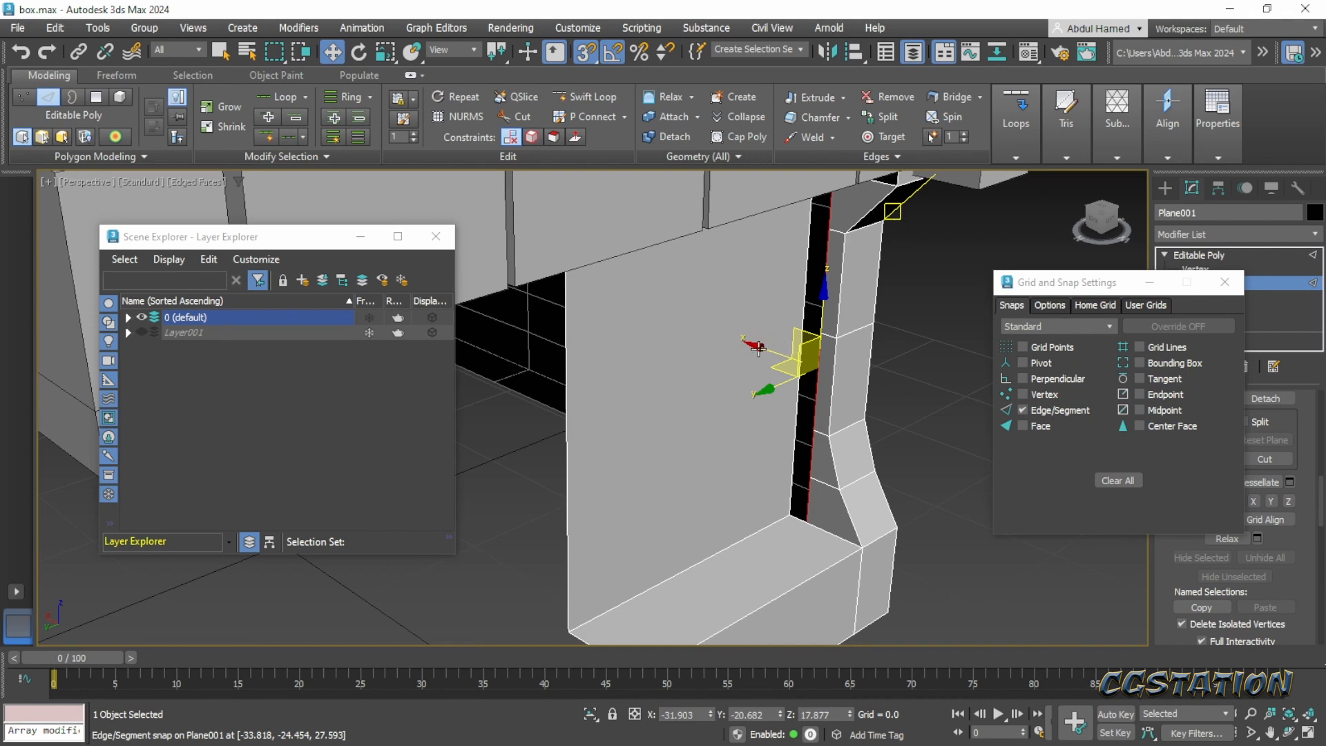
left_click_drag(758, 348, 805, 390)
middle_click_drag(809, 349, 801, 384)
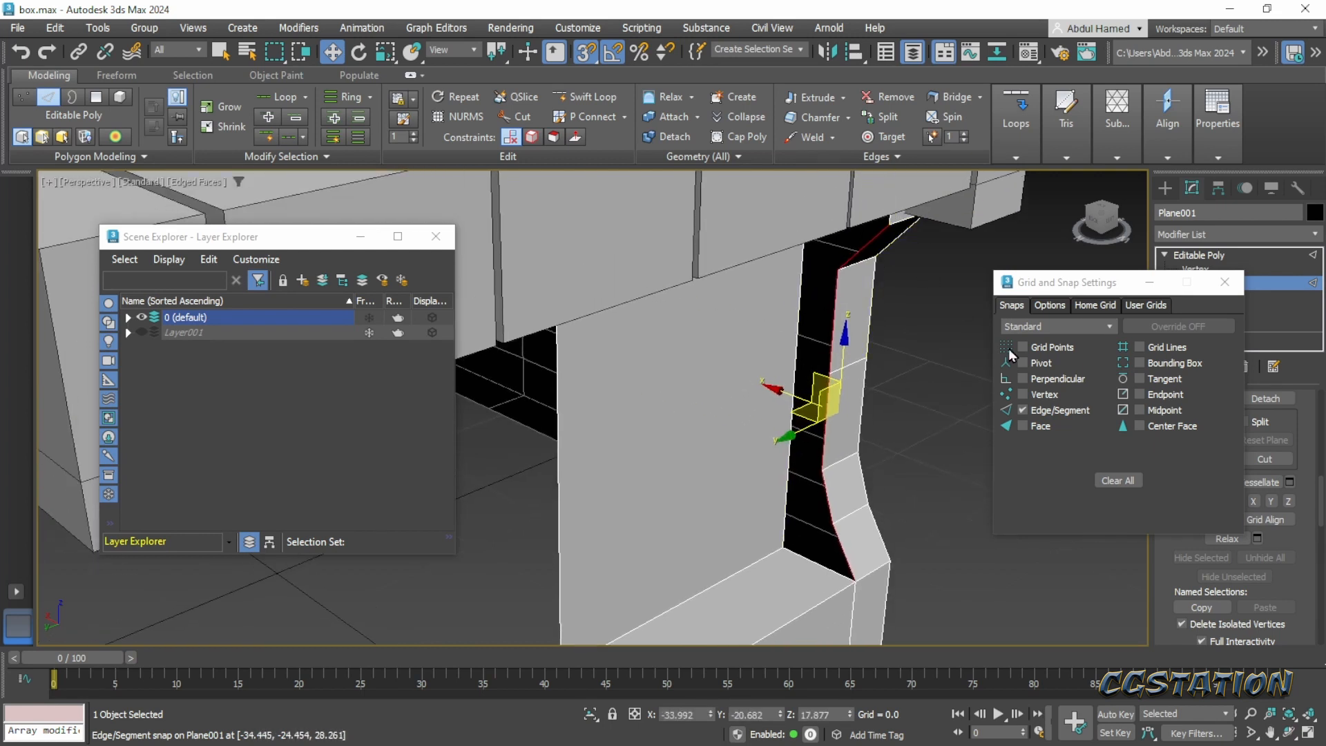
key("s")
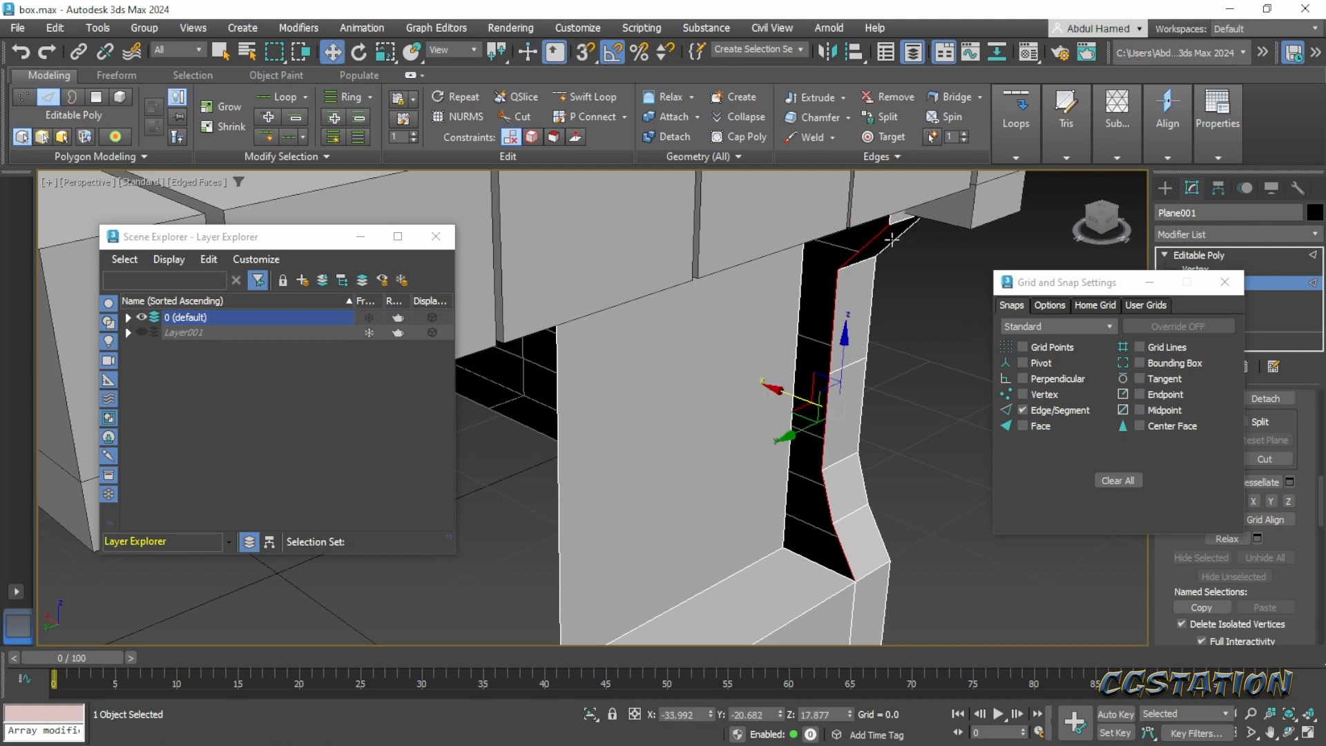
- Add the upper profile edge to the selection and extrude the selected edges inward along X to -32.293
left_click(890, 220, "ctrl")
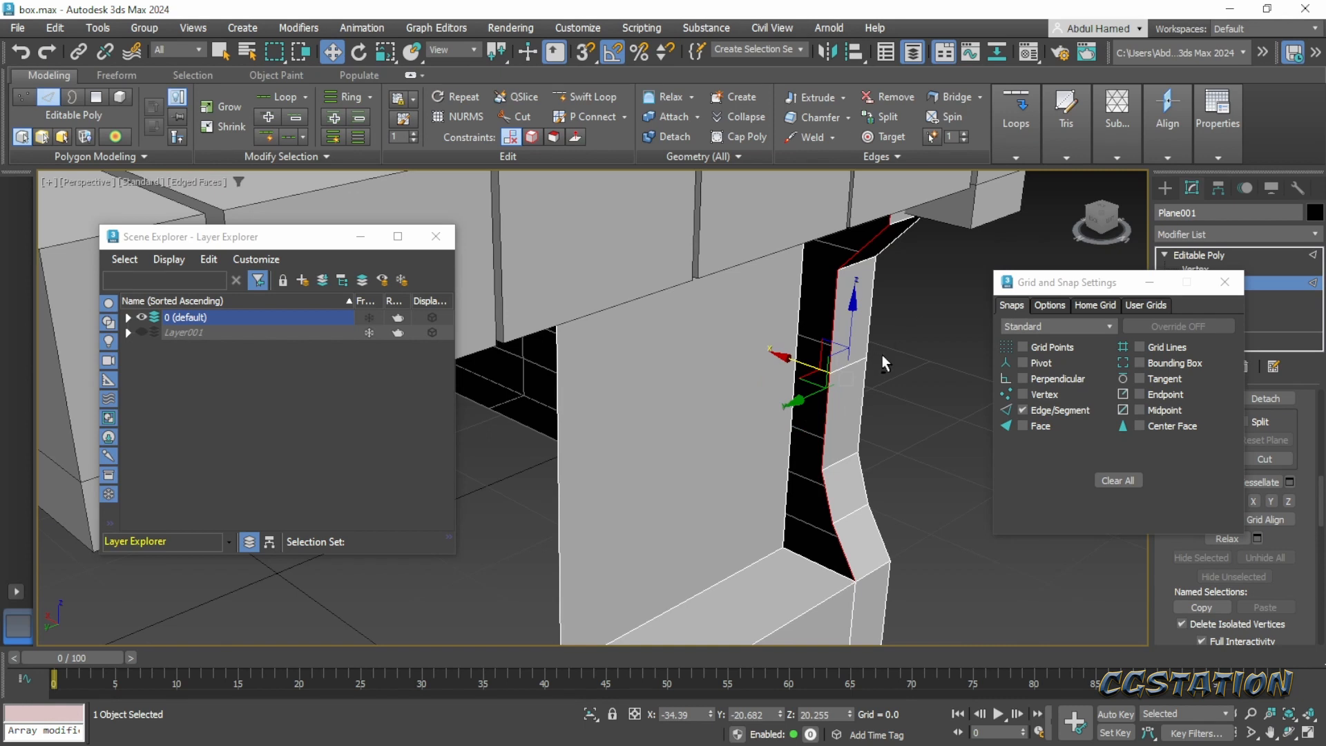
middle_click_drag(882, 355, 887, 329, "alt")
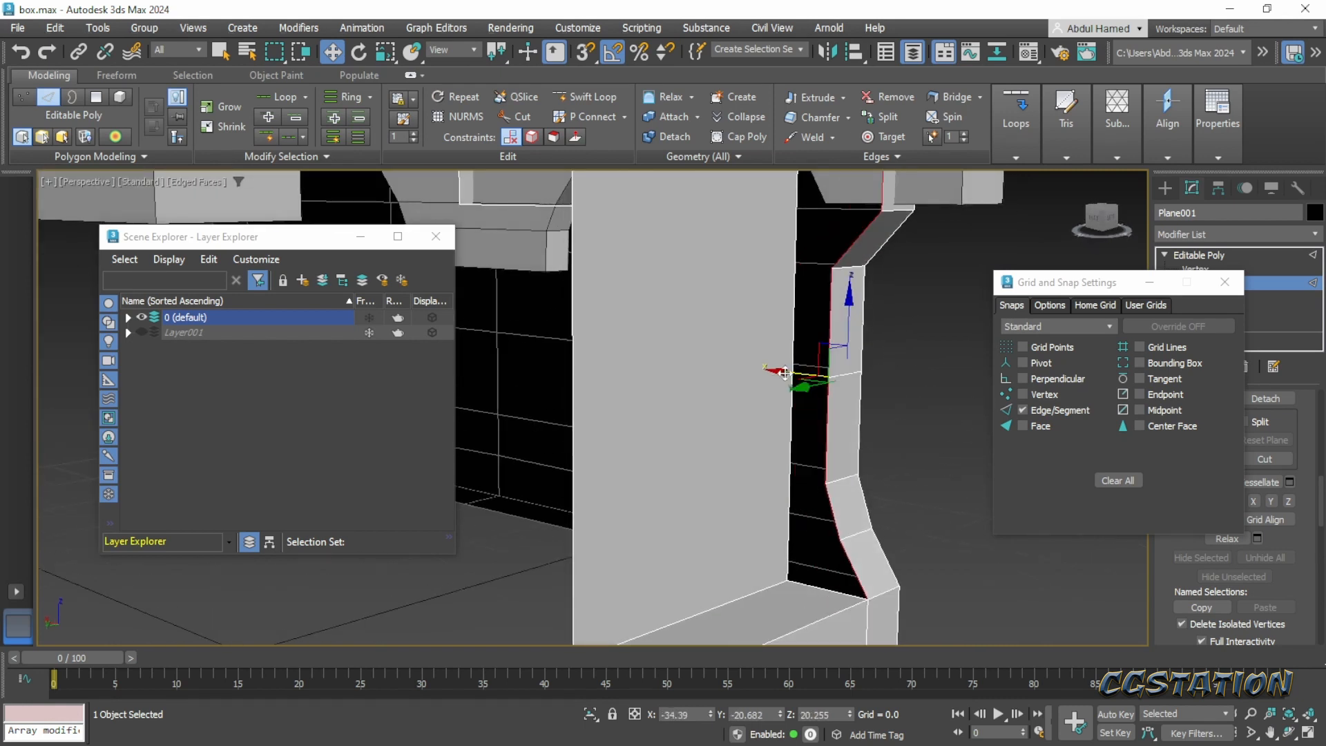
left_click_drag(780, 371, 756, 358)
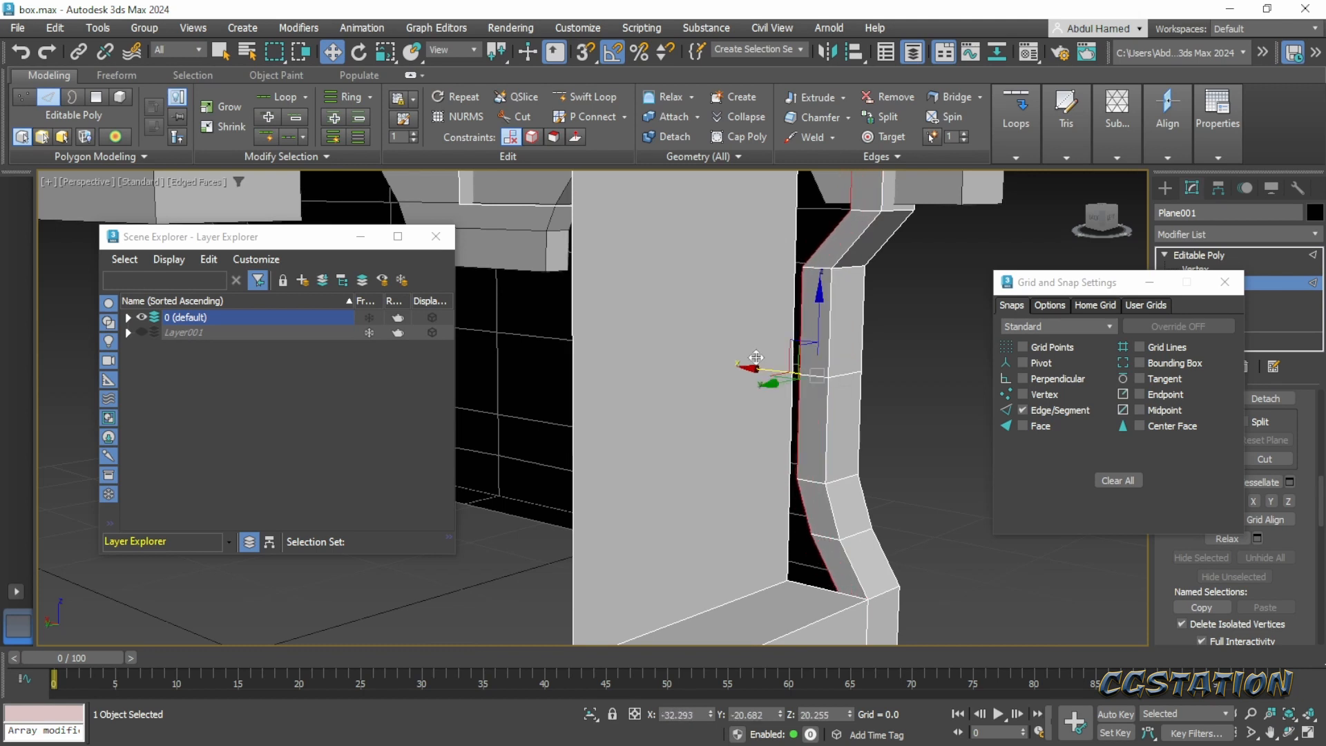
- Make the extruded edges planar along X and move them onto the recessed side panel at X -30.238
left_click(1247, 500)
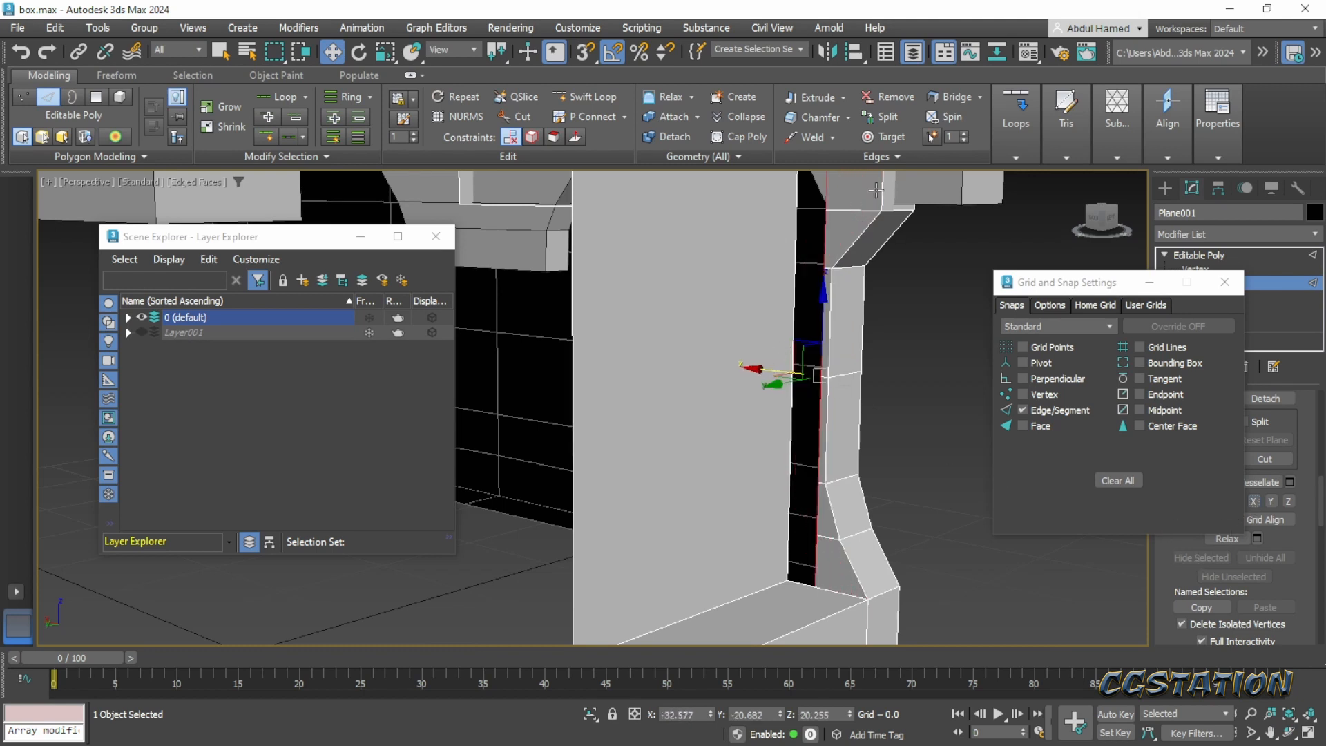
middle_click_drag(876, 190, 861, 247)
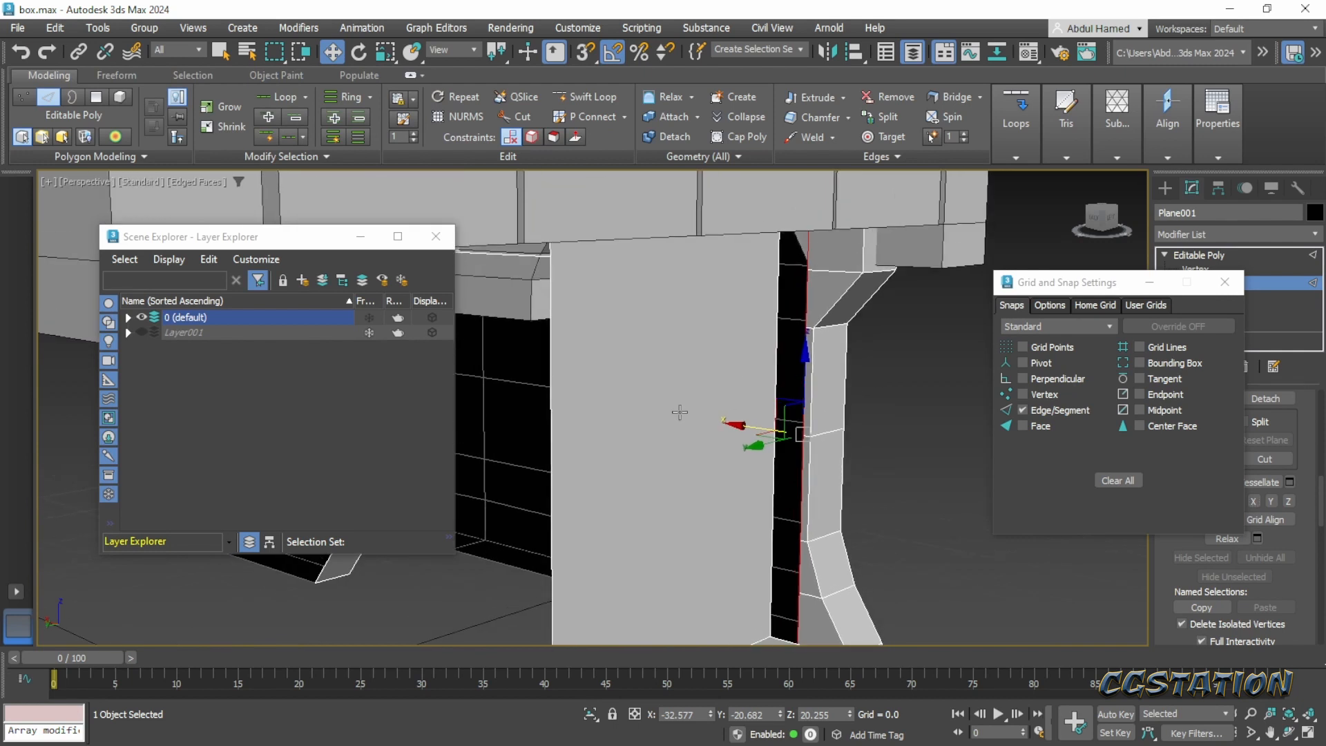
left_click_drag(741, 428, 708, 427)
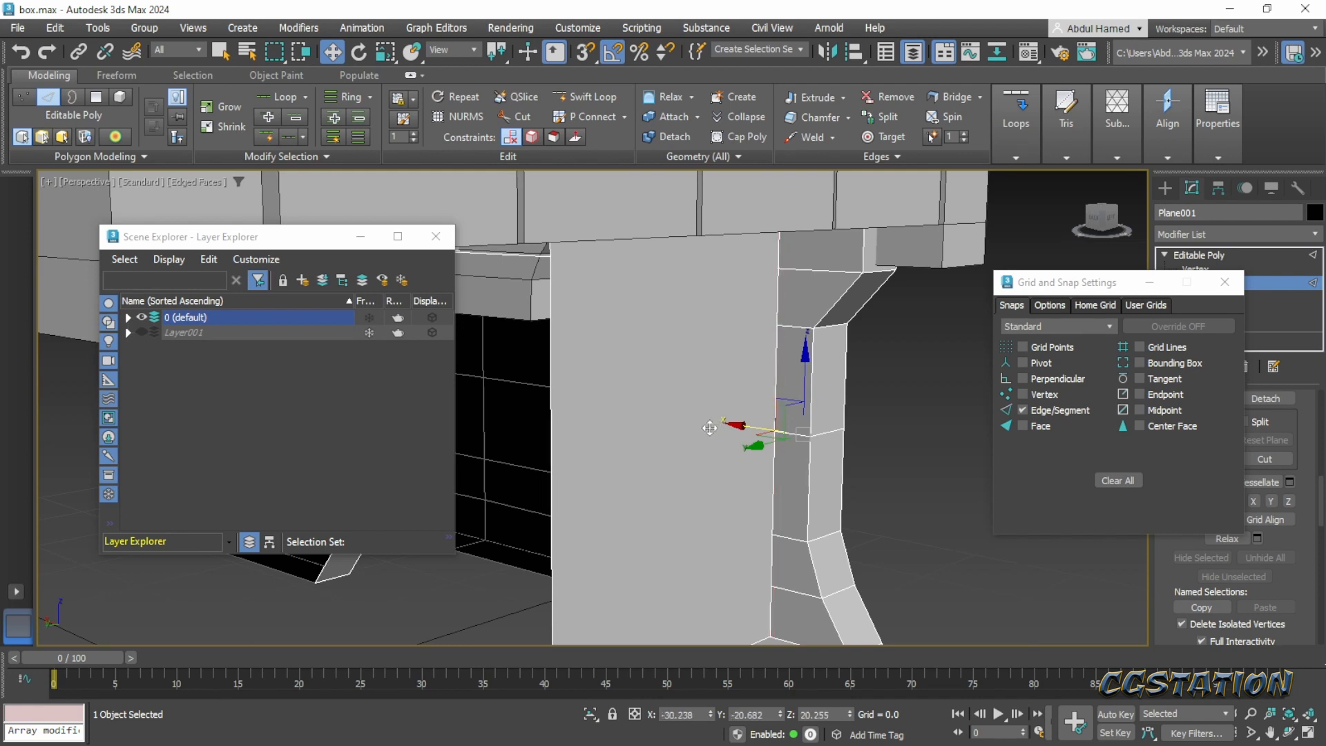
- Close the snap settings and delete the recessed side panel polygon
middle_click_drag(758, 442, 769, 322)
scroll(770, 321, "down", 3)
middle_click_drag(825, 398, 814, 476, "alt")
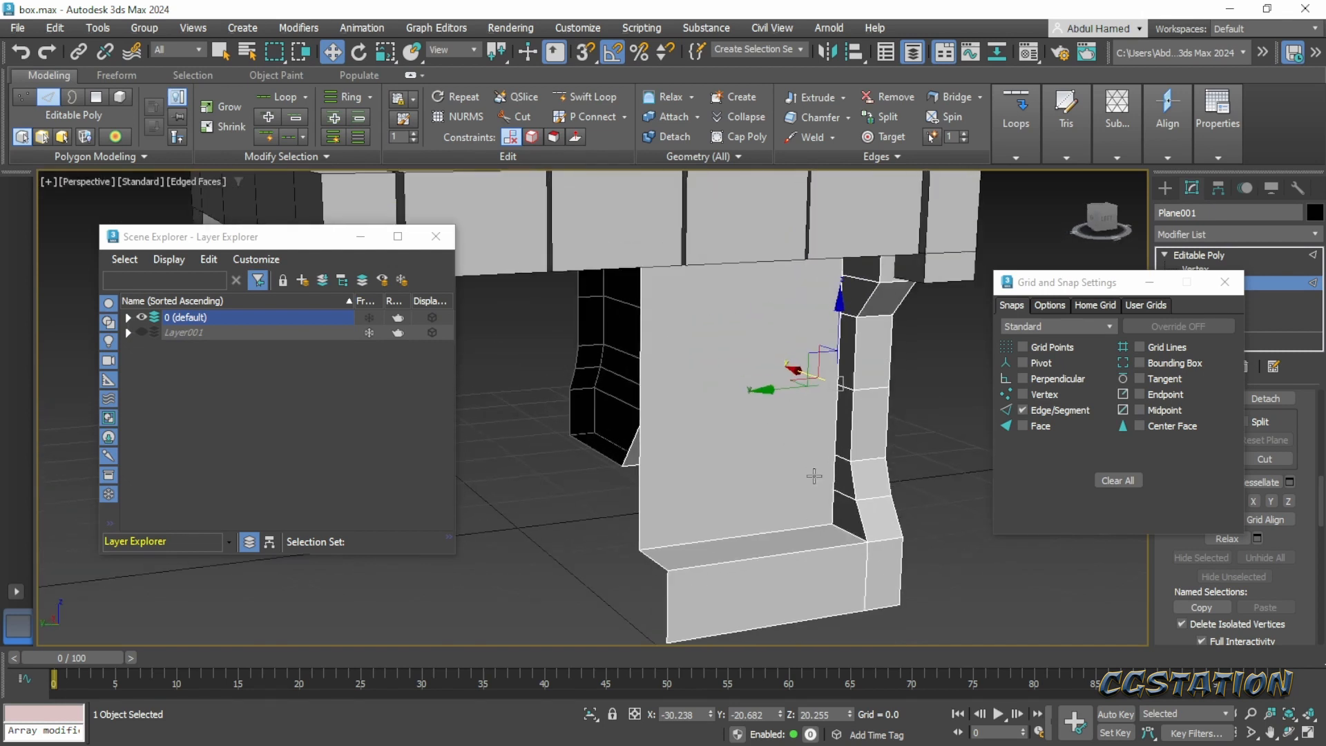
left_click(1225, 281)
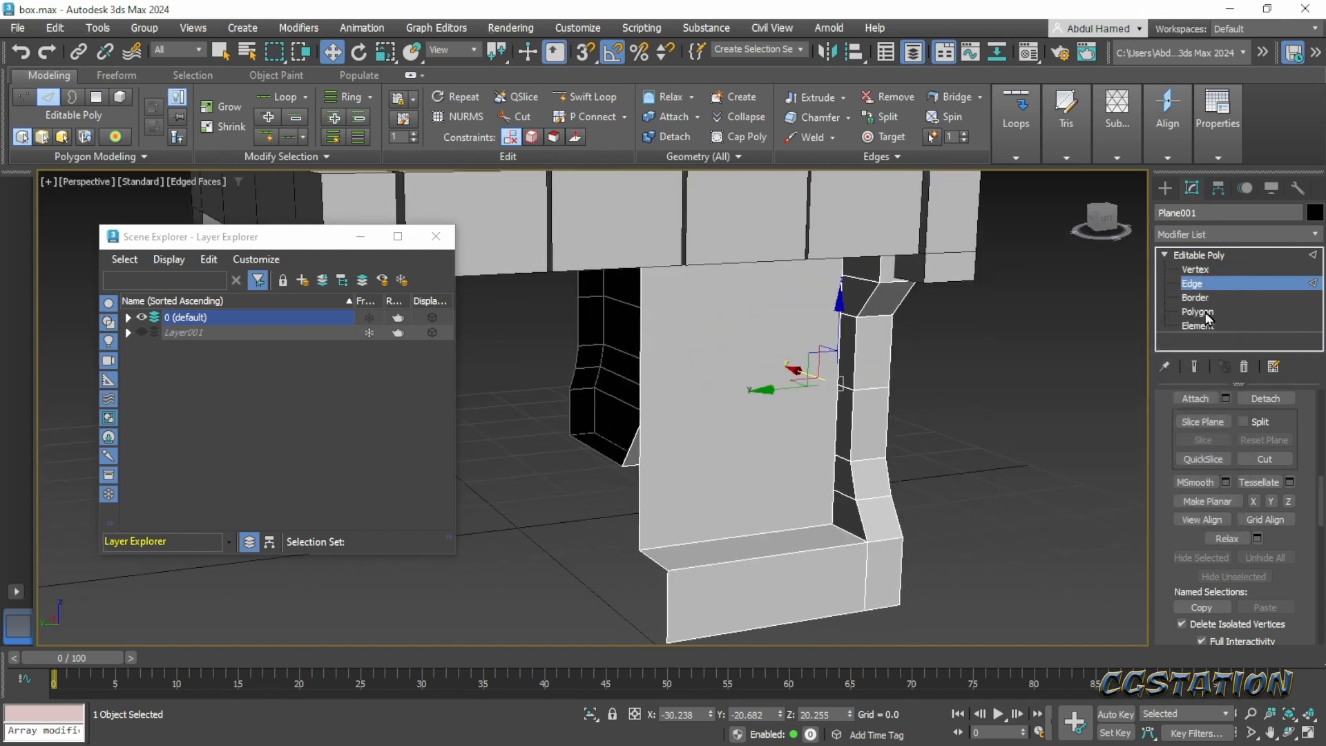
left_click(1197, 311)
left_click(707, 404)
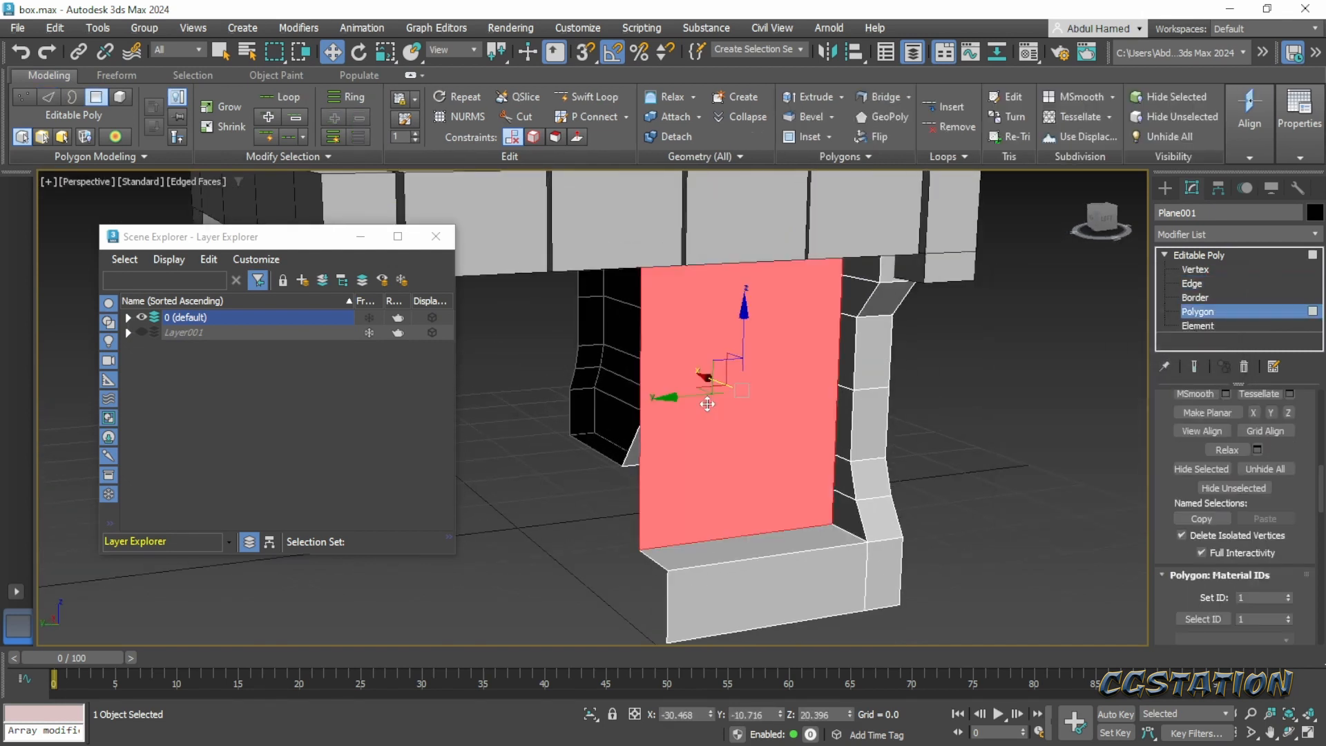
key("Delete")
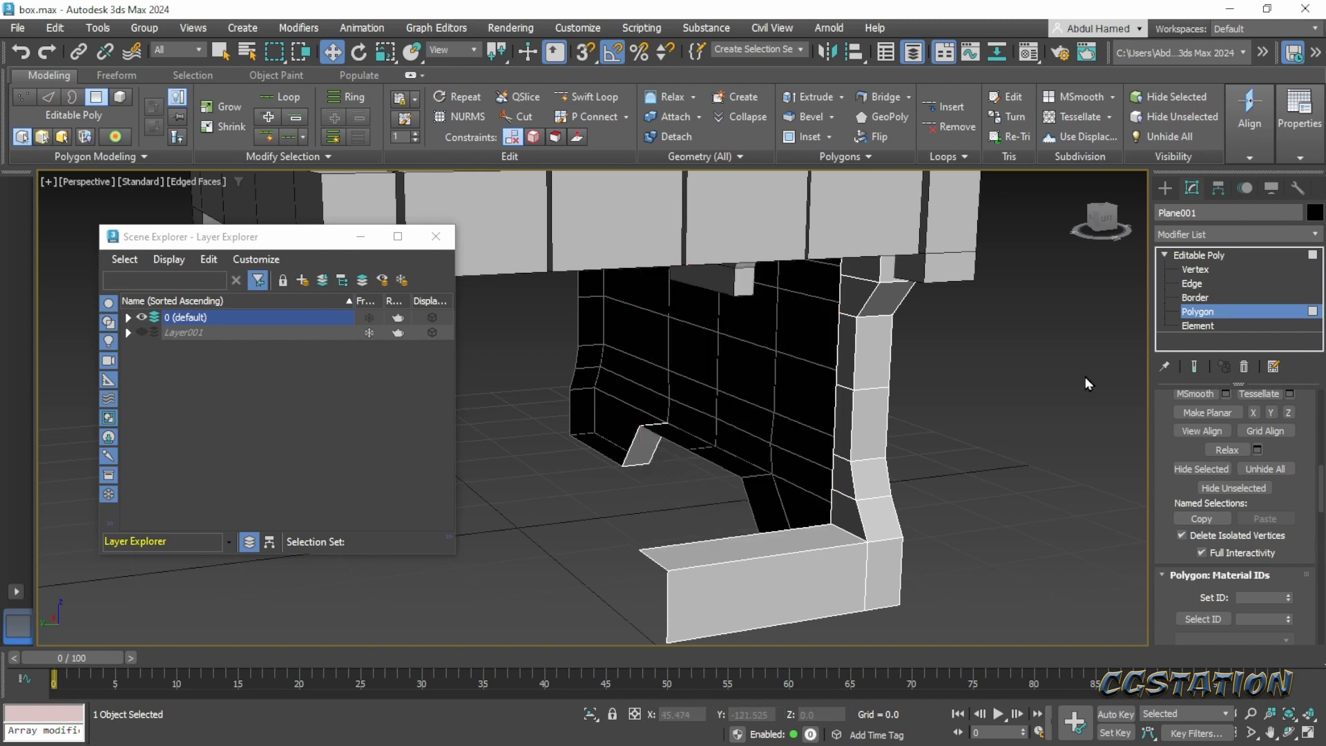
- Try to rebuild the recessed side panel by extruding the planar inner edges along Y to -0.796
left_click(1191, 284)
middle_click_drag(913, 297, 845, 360, "alt")
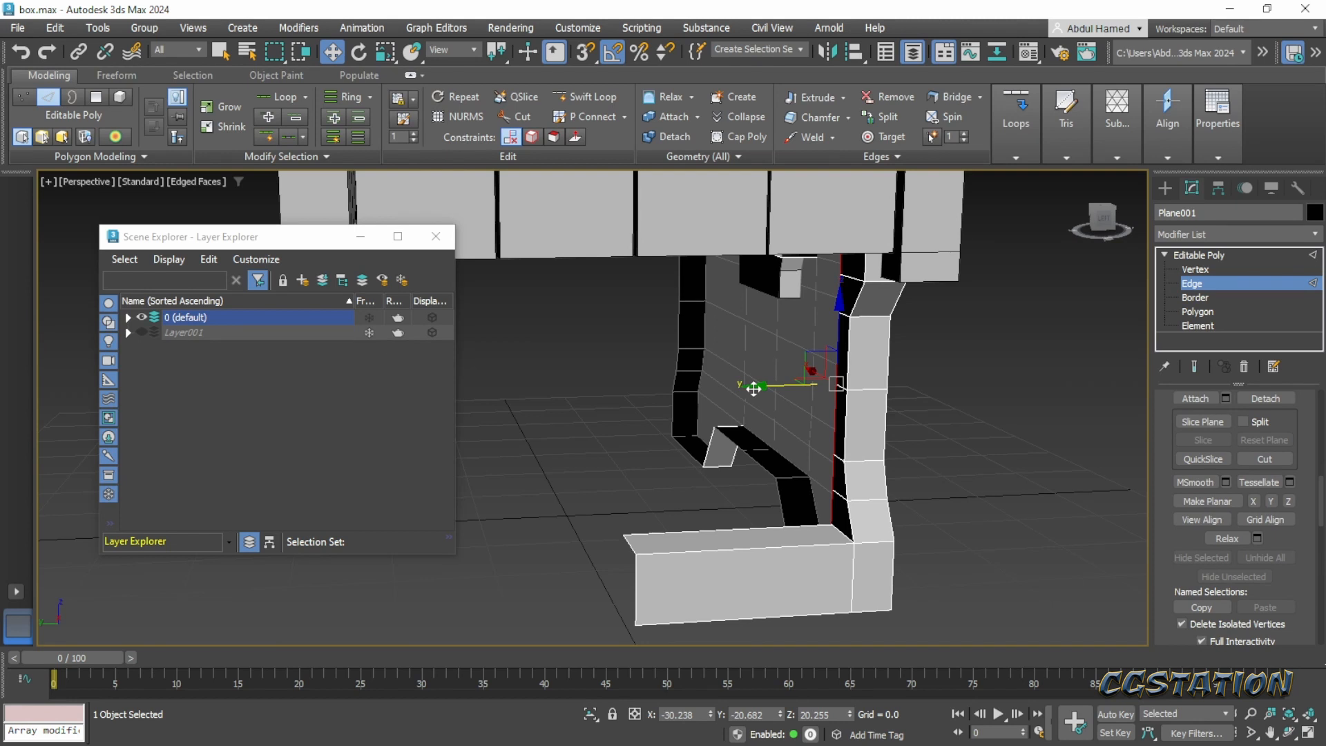
left_click_drag(752, 388, 541, 424, "shift")
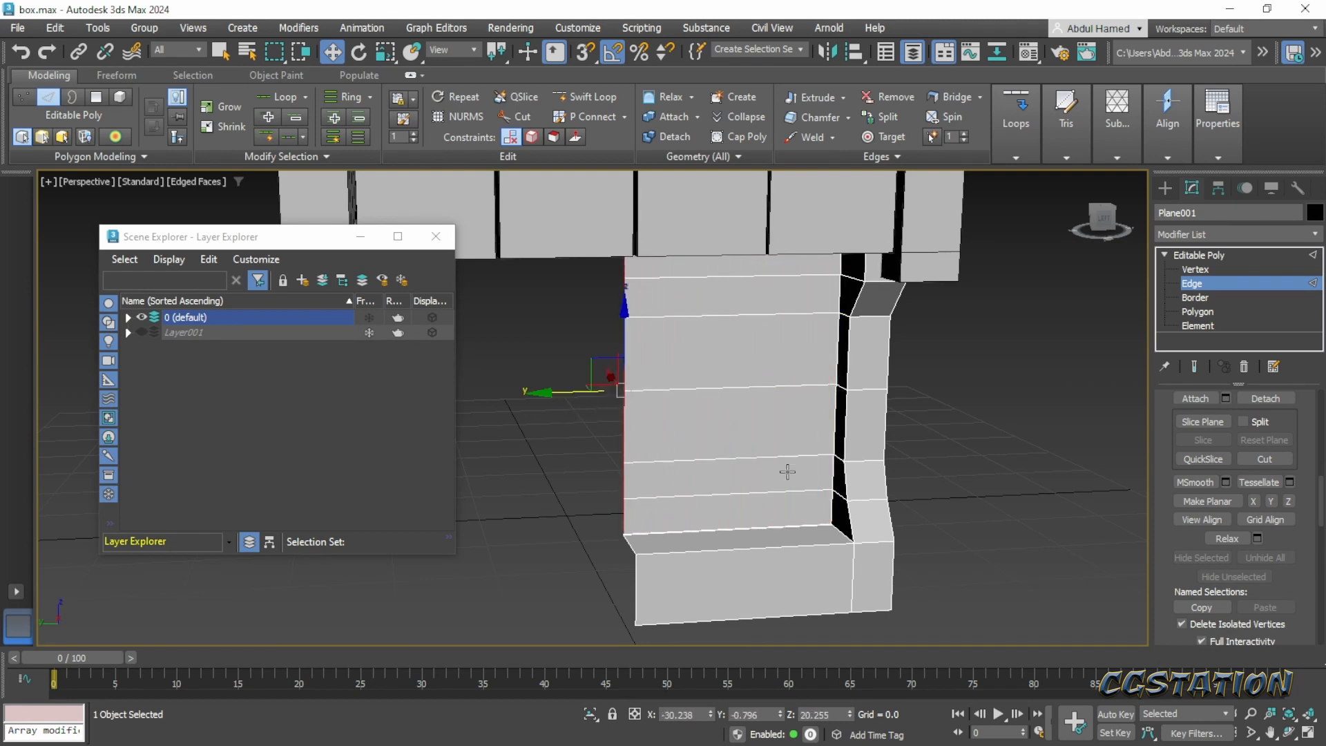
mouse_move(785, 474)
middle_mouse_down("alt")
mouse_move(885, 450)
mouse_move(832, 482)
mouse_move(799, 480)
middle_mouse_up("alt")
scroll(599, 568, "up", 5)
scroll(811, 586, "down", 3)
scroll(811, 587, "down", 2)
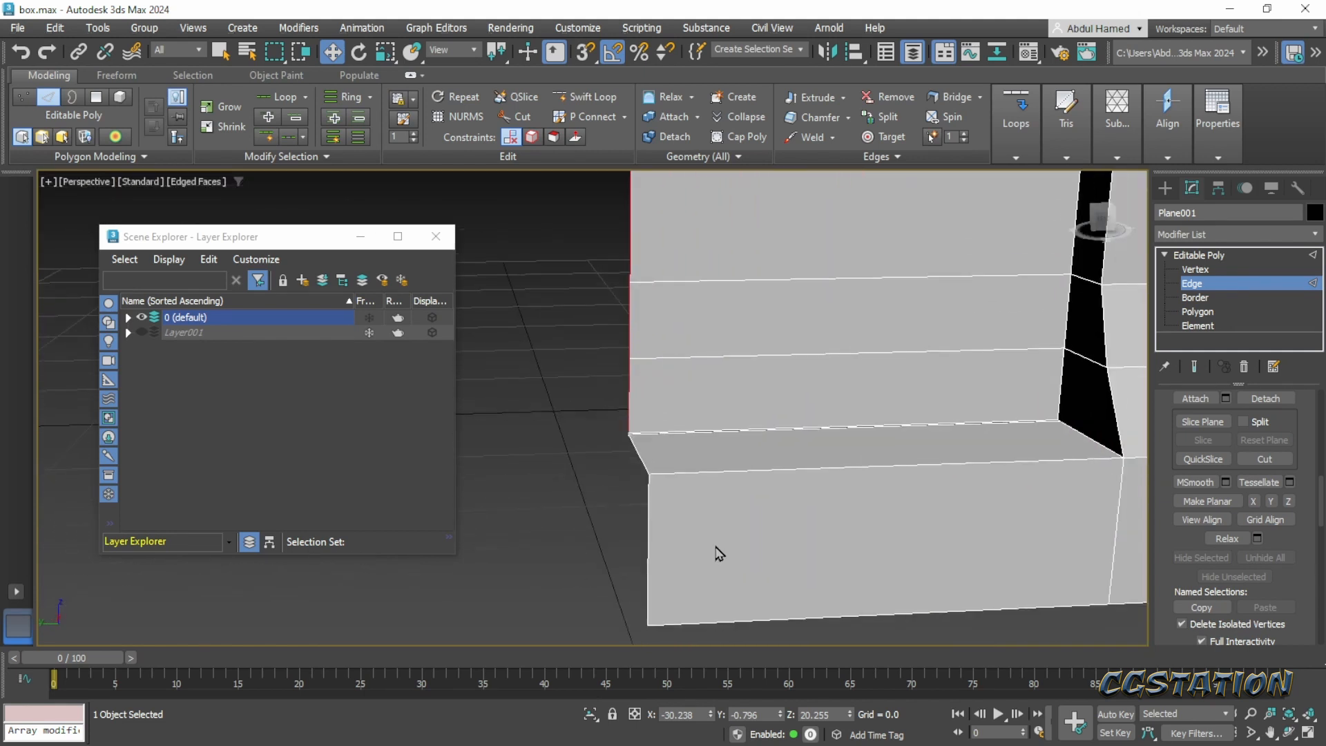
middle_click_drag(714, 550, 818, 565, "alt")
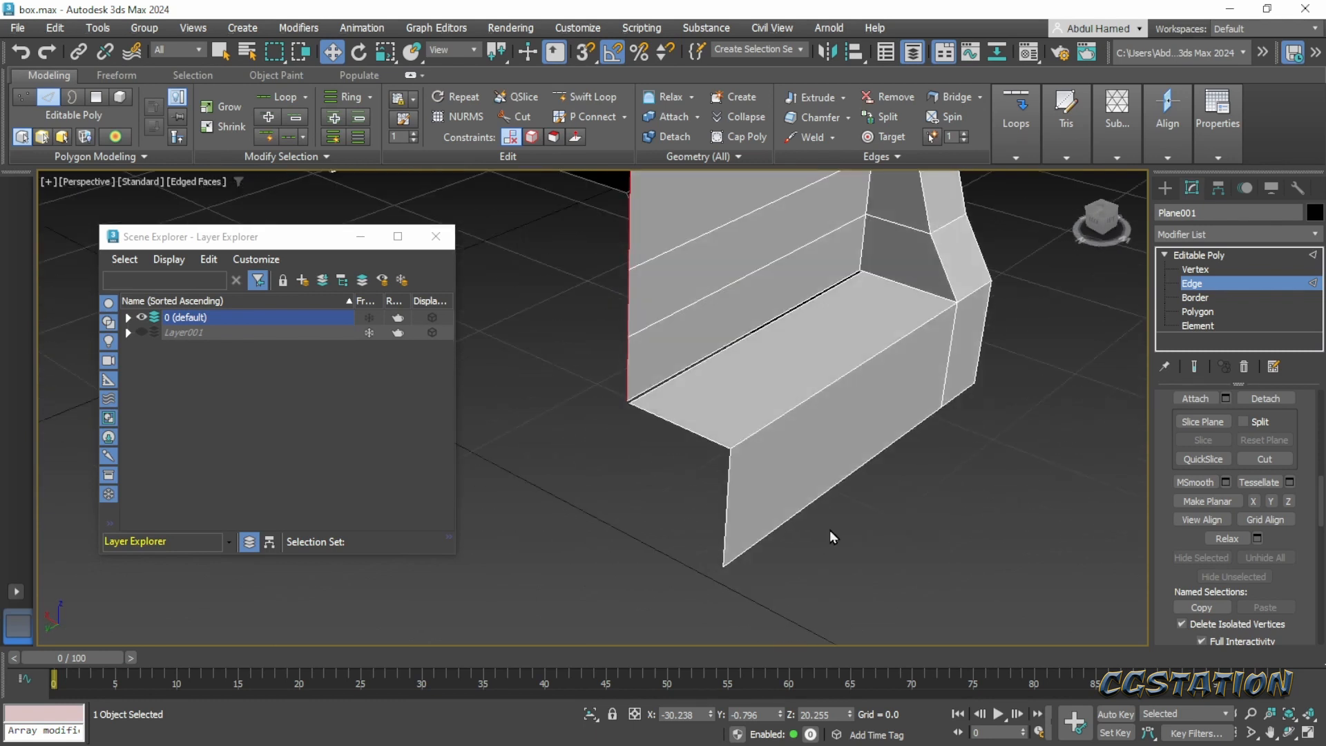
key("Delete")
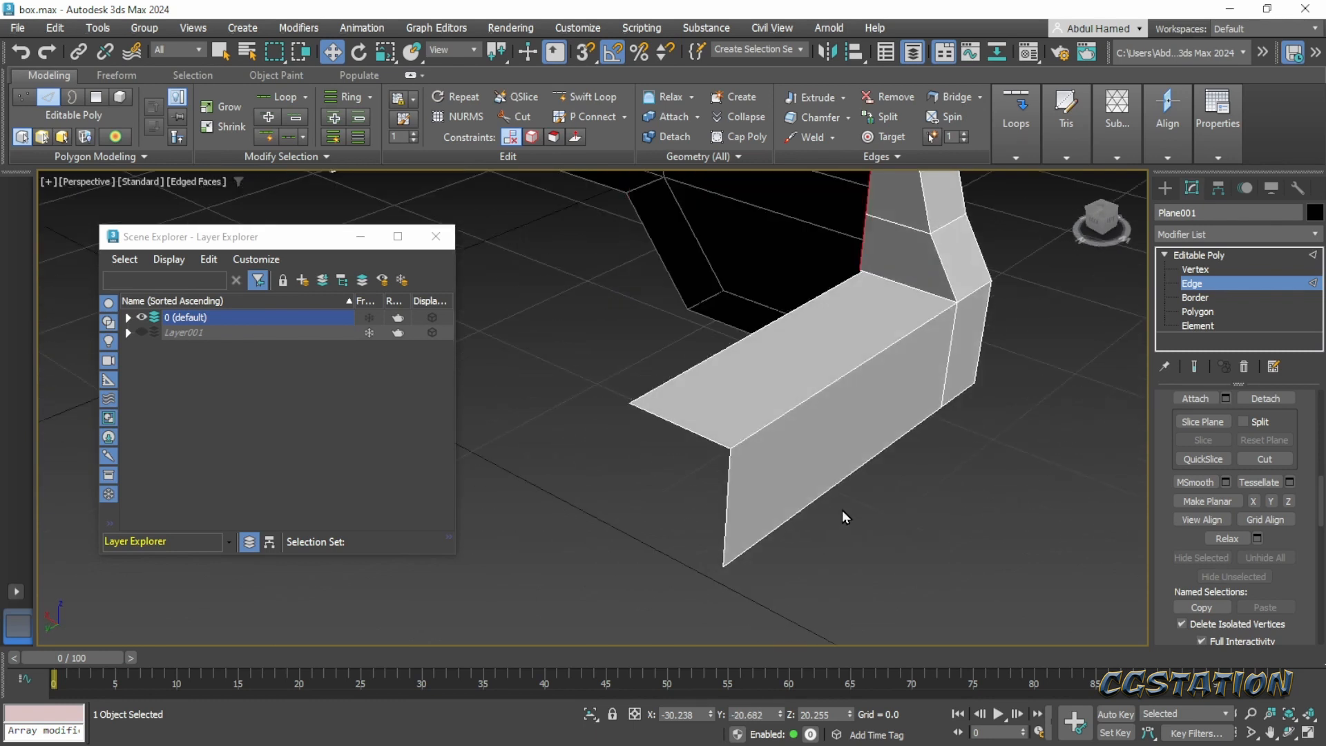
- Delete the two polygons forming the top and outer face of the side's ledge
left_click(1202, 312)
left_click(777, 352)
left_click(836, 412, "ctrl")
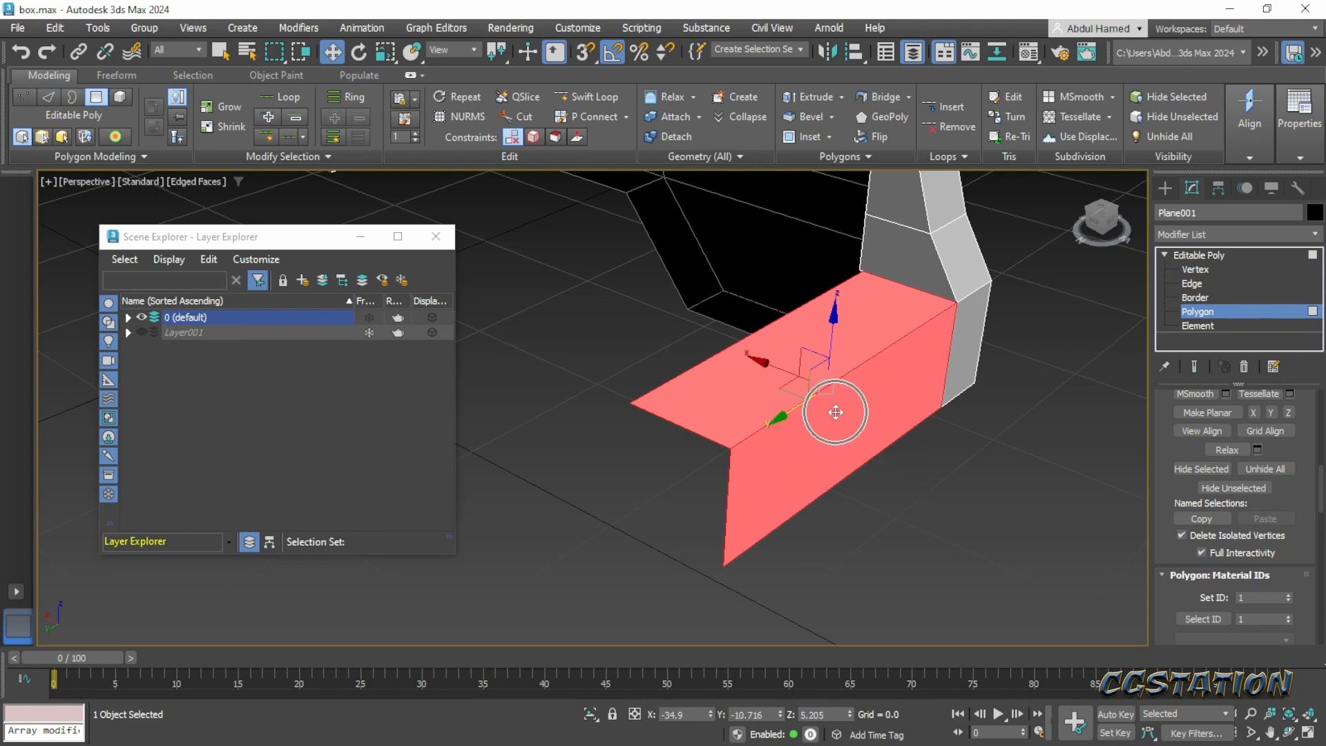
key("Delete")
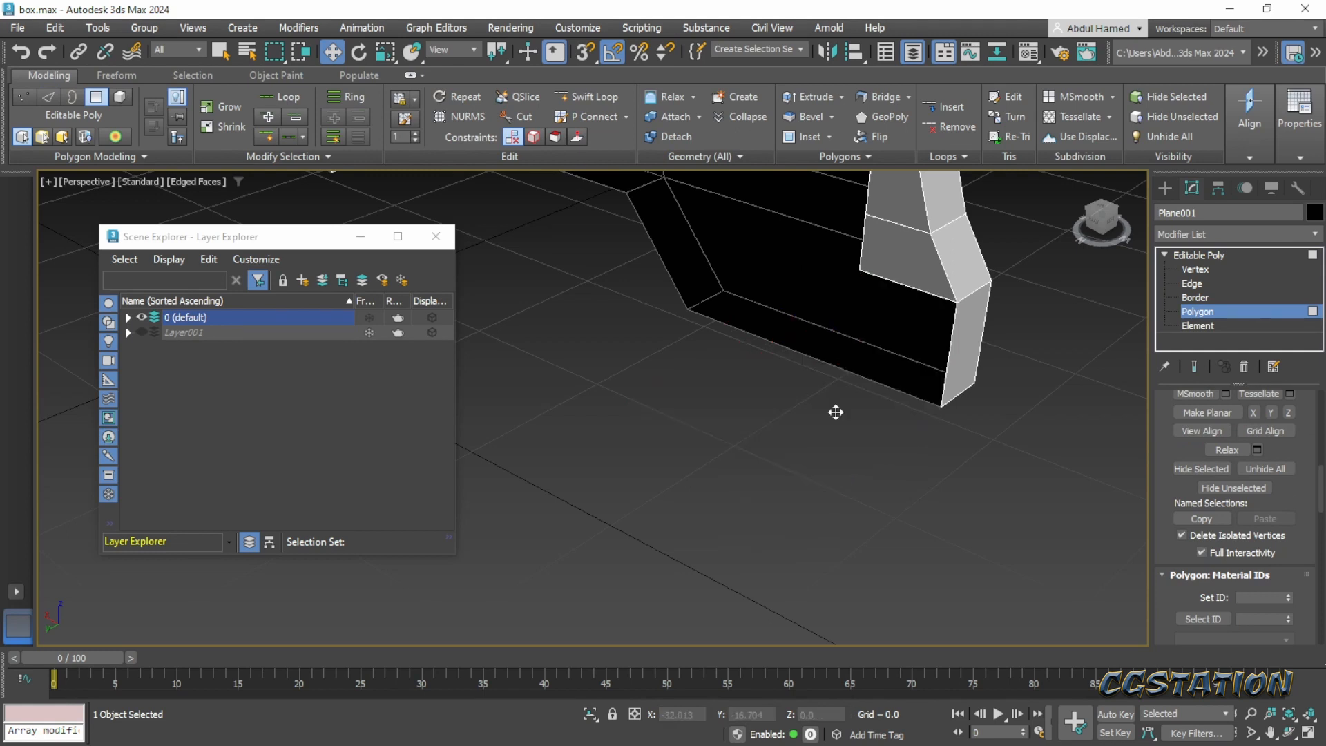
- Select the front panel's whole inner side profile, from the foot and ledge edges upward, and extrude it along Y to 0.178
left_click(1193, 284)
left_click(948, 363)
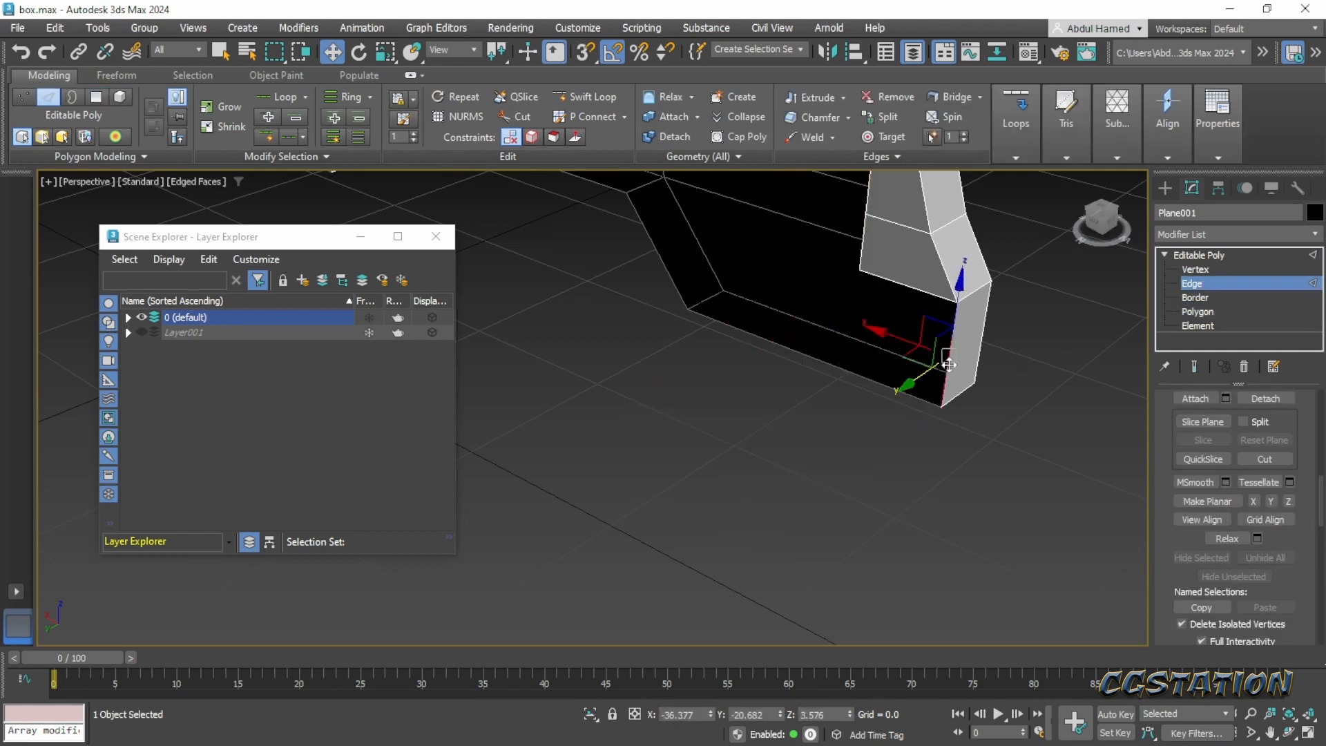
left_click(919, 290, "ctrl")
middle_click_drag(919, 287, 866, 517)
left_click(808, 487, "ctrl")
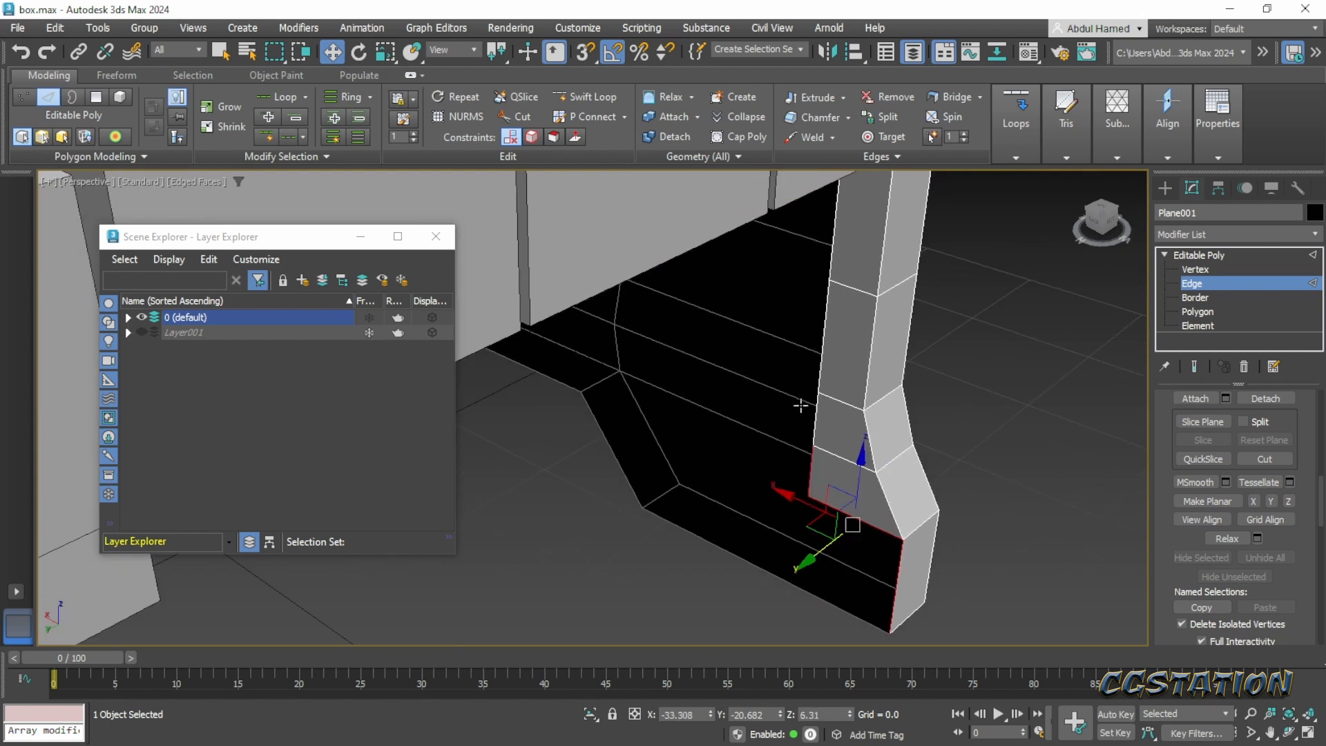
left_click(818, 402, "ctrl")
left_click(821, 362, "ctrl")
left_click(837, 253, "ctrl")
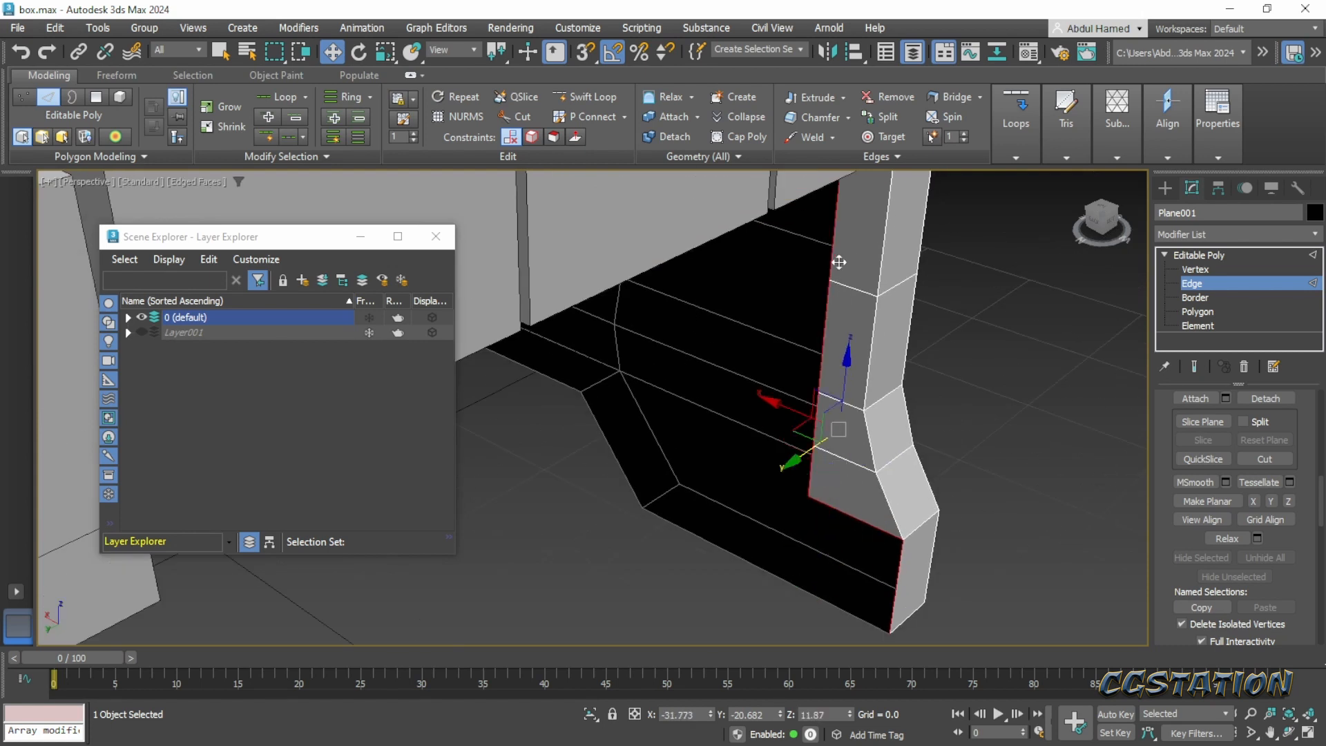
middle_click_drag(844, 257, 732, 489, "alt")
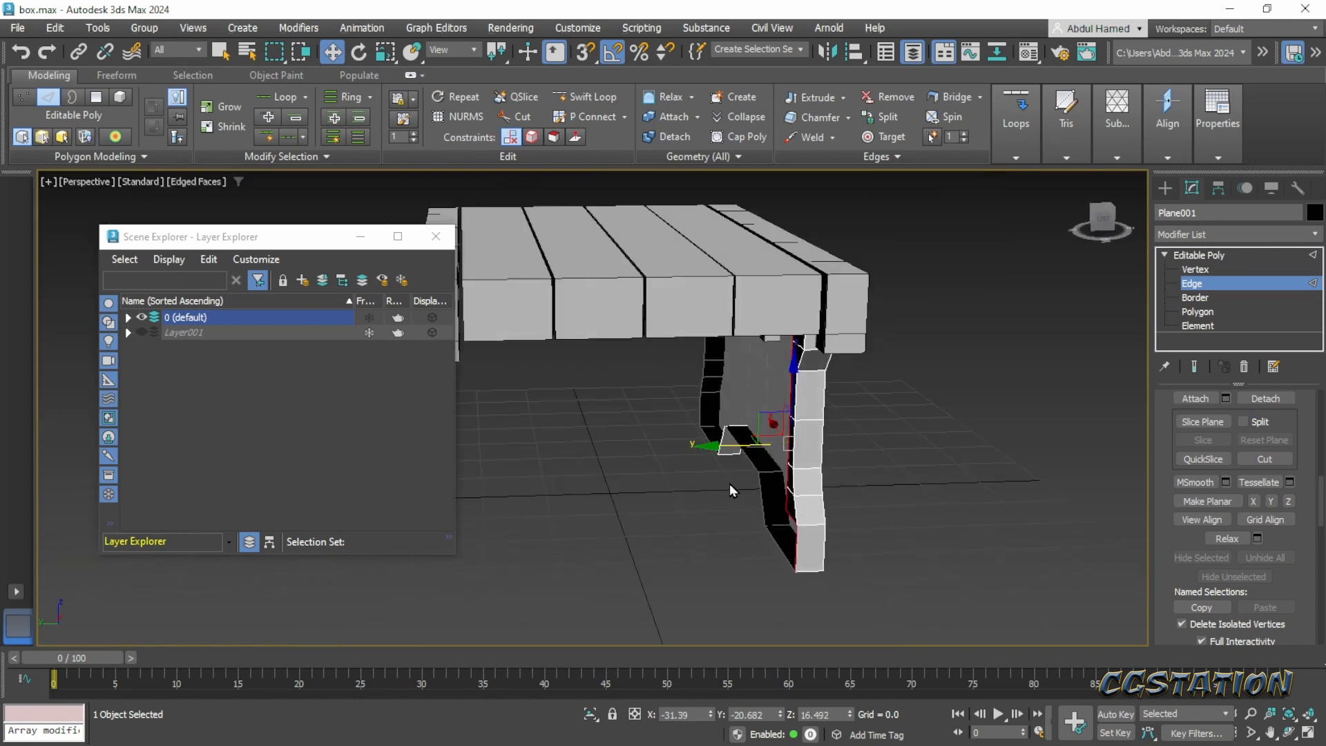
left_click_drag(710, 449, 554, 466)
middle_click_drag(554, 466, 633, 446, "alt")
middle_click_drag(811, 435, 829, 494, "alt")
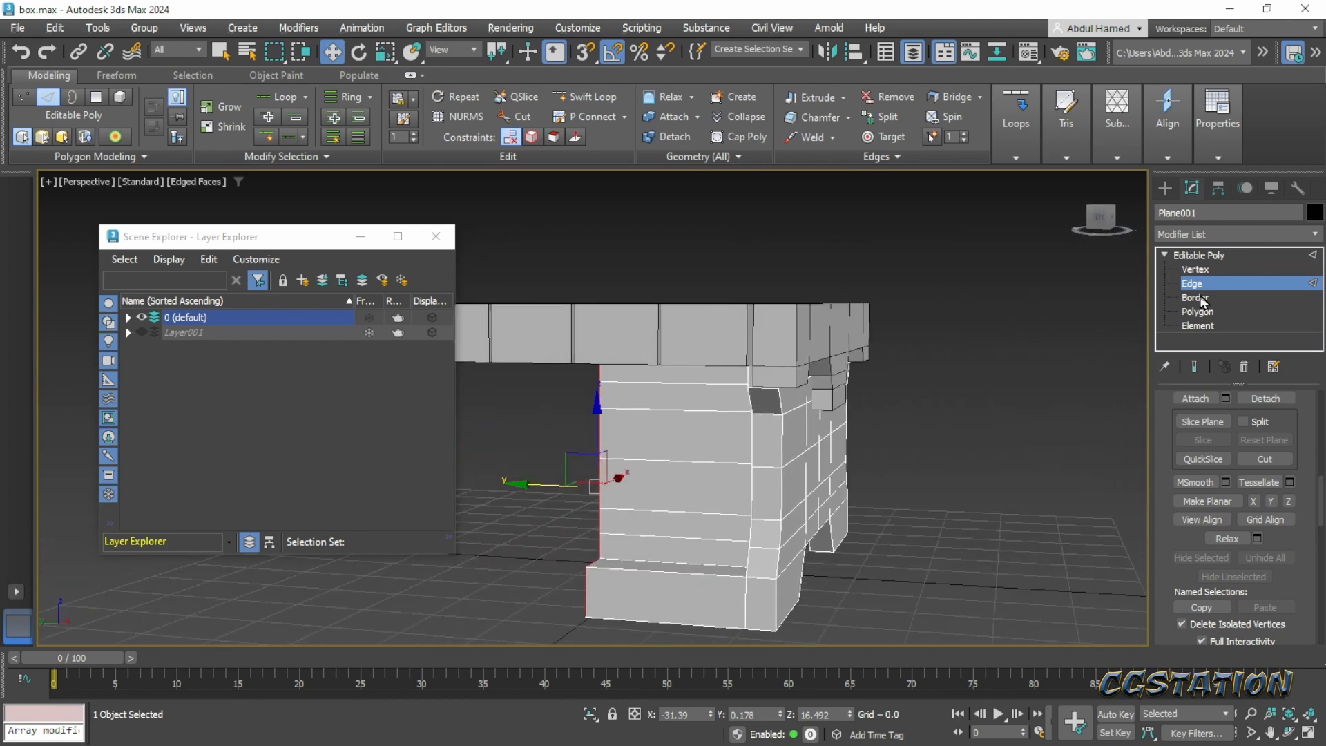
- Leave edge editing and add a Symmetry modifier to the chest body
left_click(1199, 255)
left_click(1205, 235)
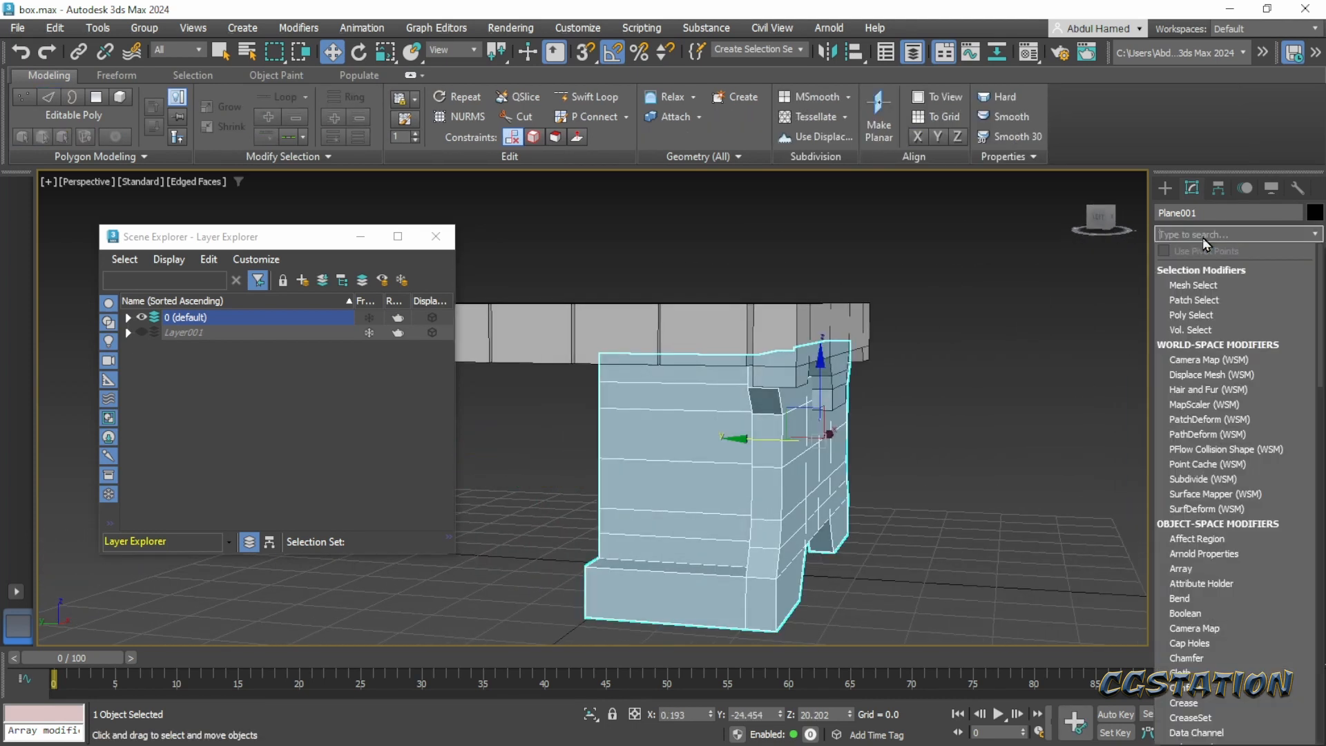
type("y")
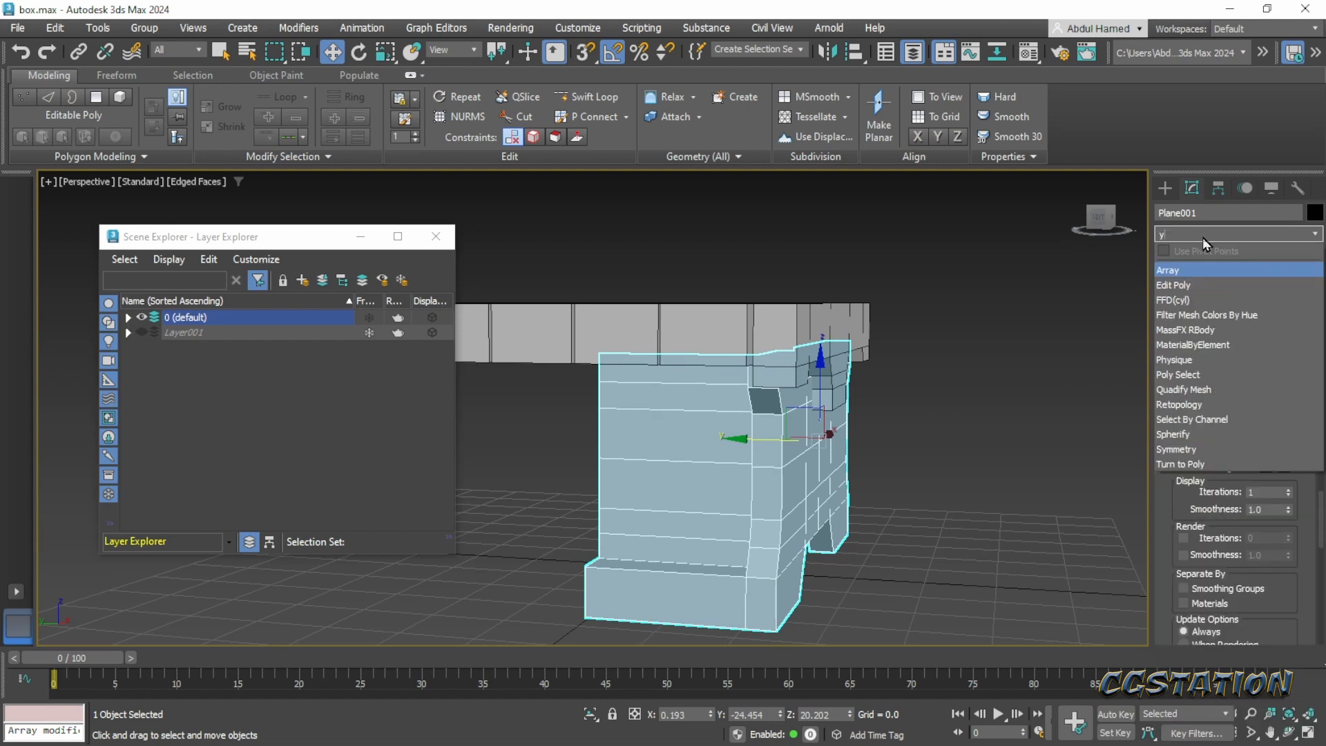
key("BackSpace")
type("sy")
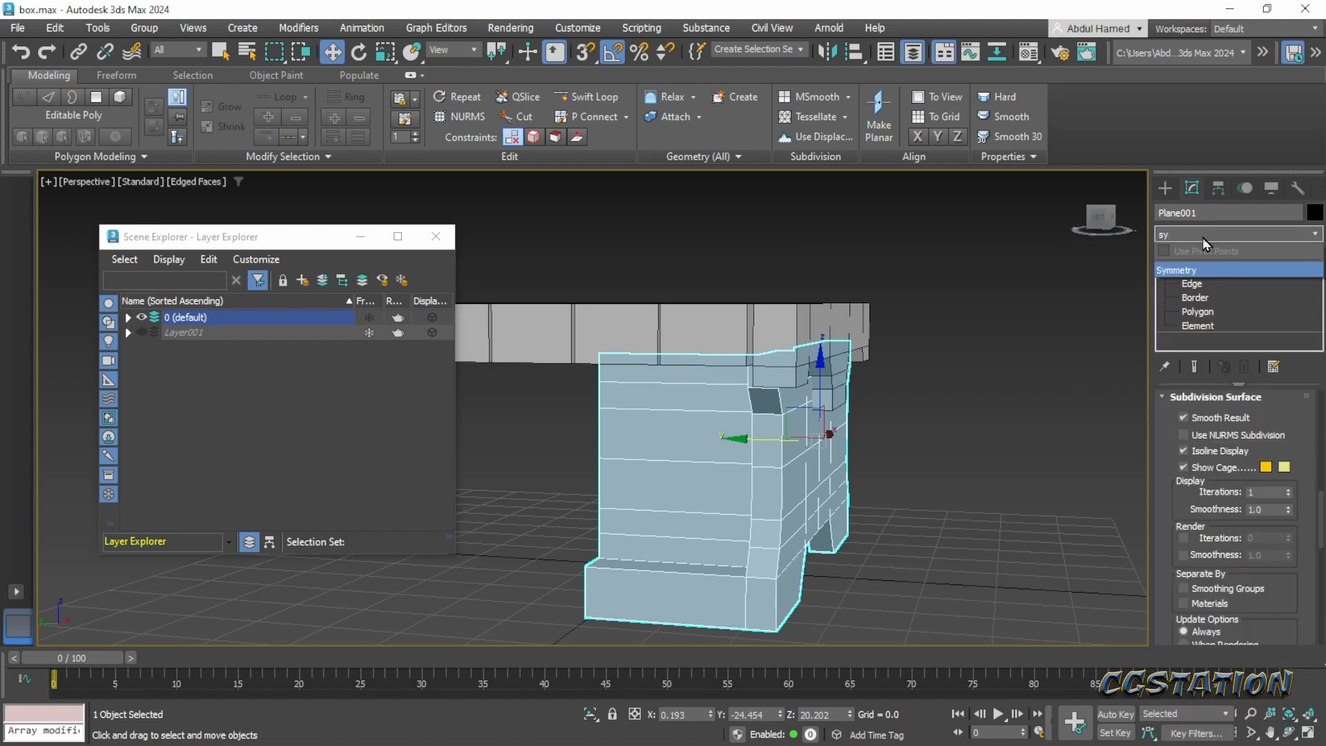
left_click(1202, 271)
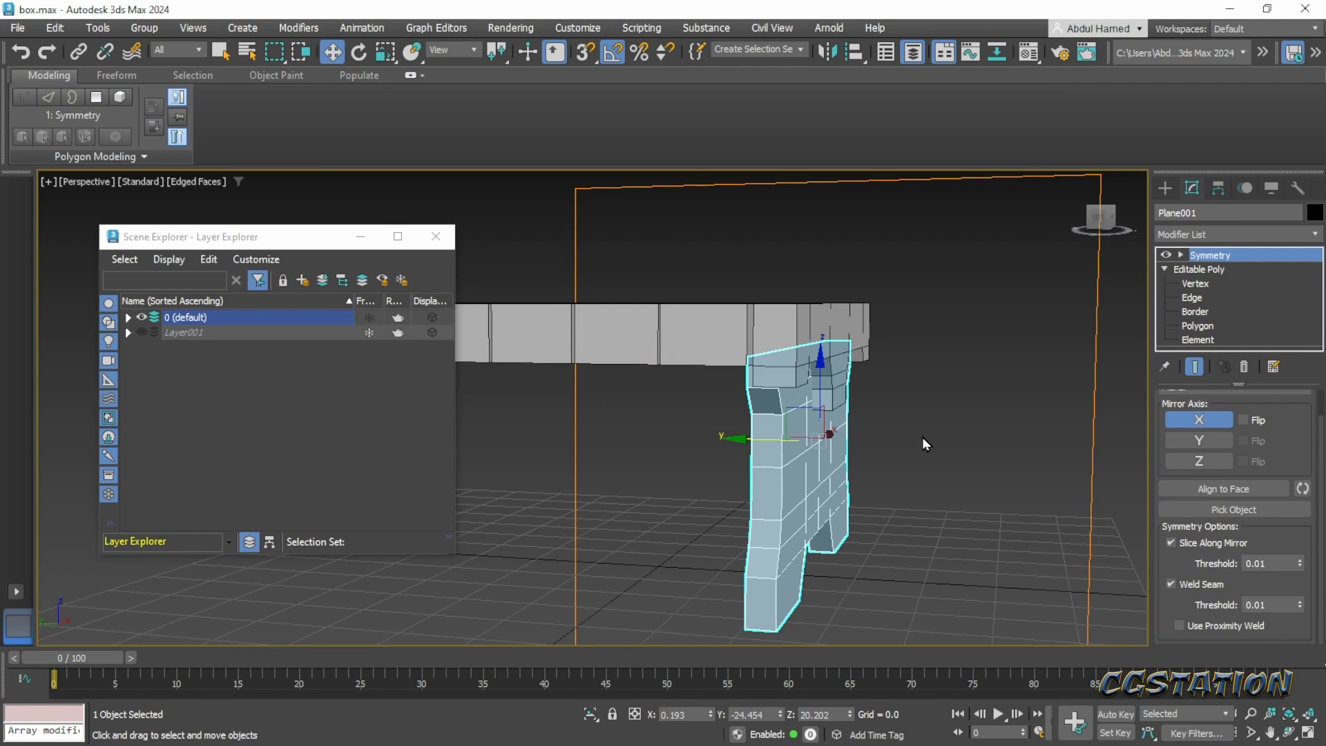
- Try mirroring the chest body across the Z axis with Flip on, moving the body along Y to 3.514
middle_click_drag(955, 477, 1106, 413, "alt")
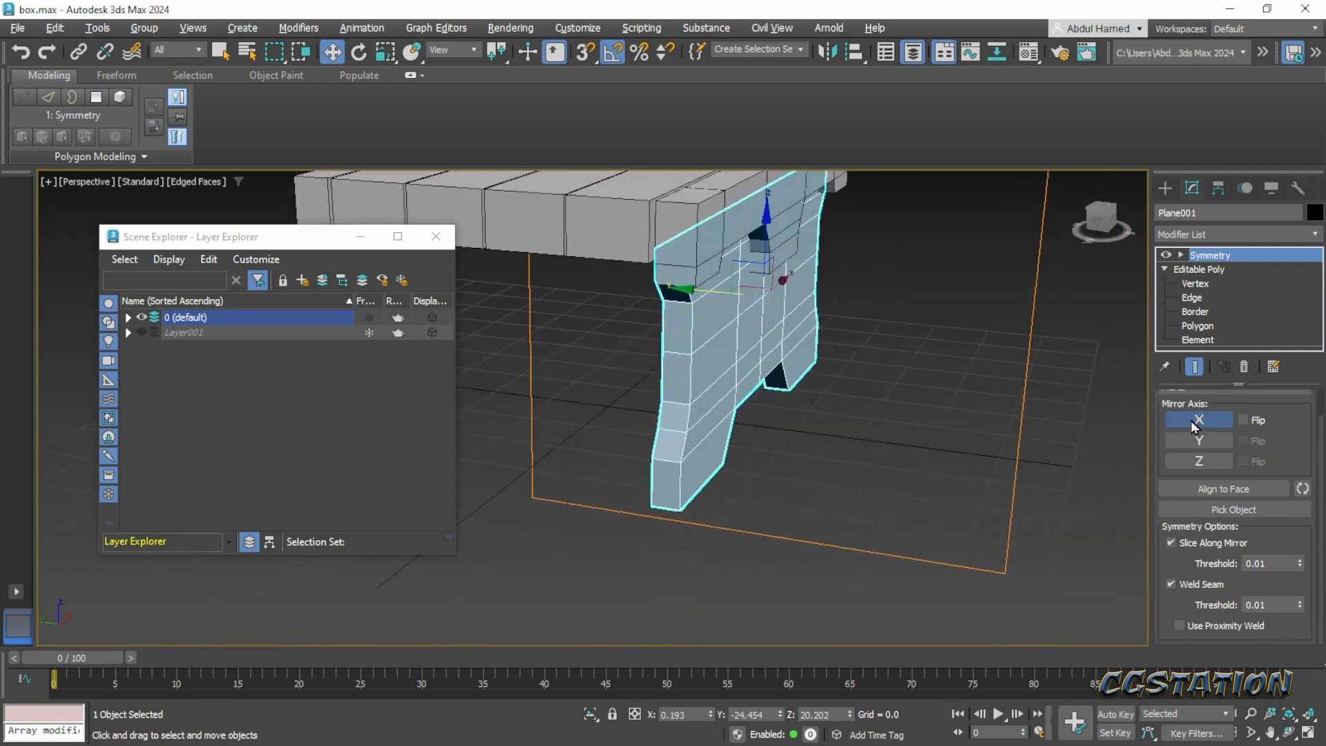
left_click(1198, 440)
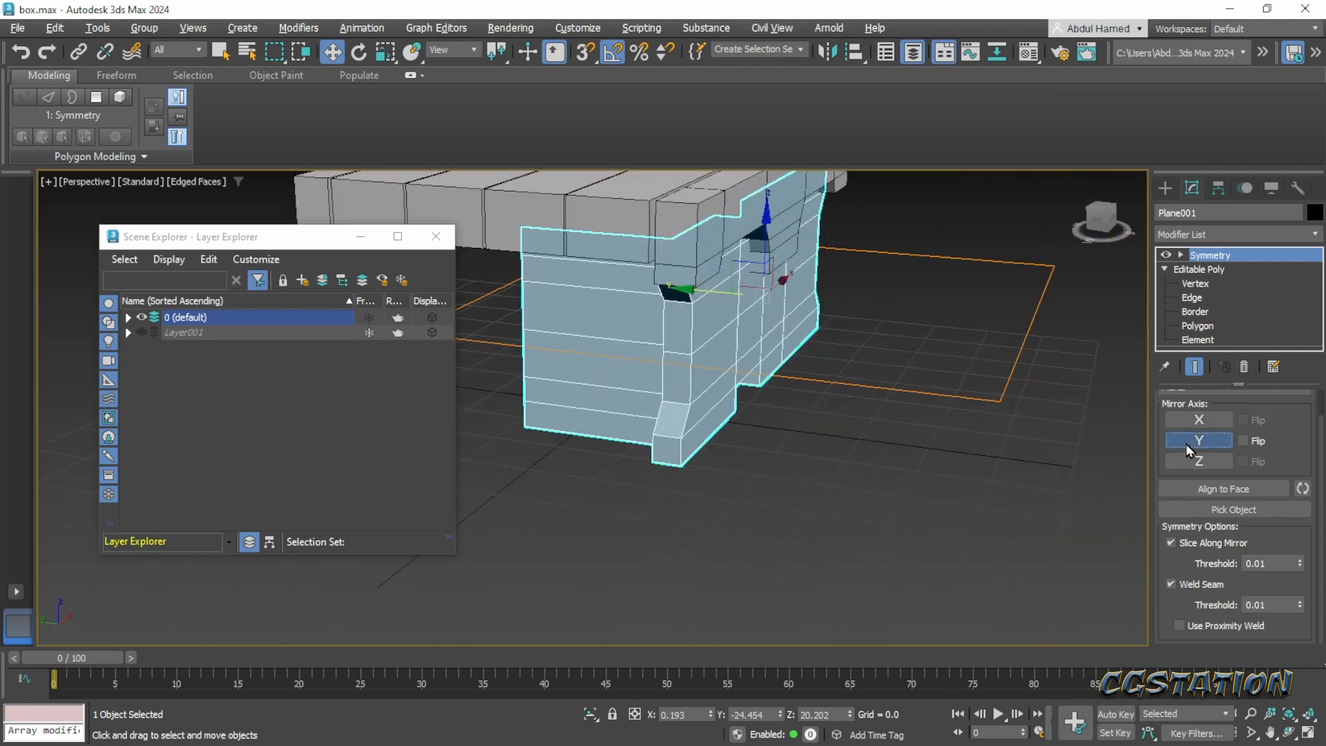
left_click(1187, 460)
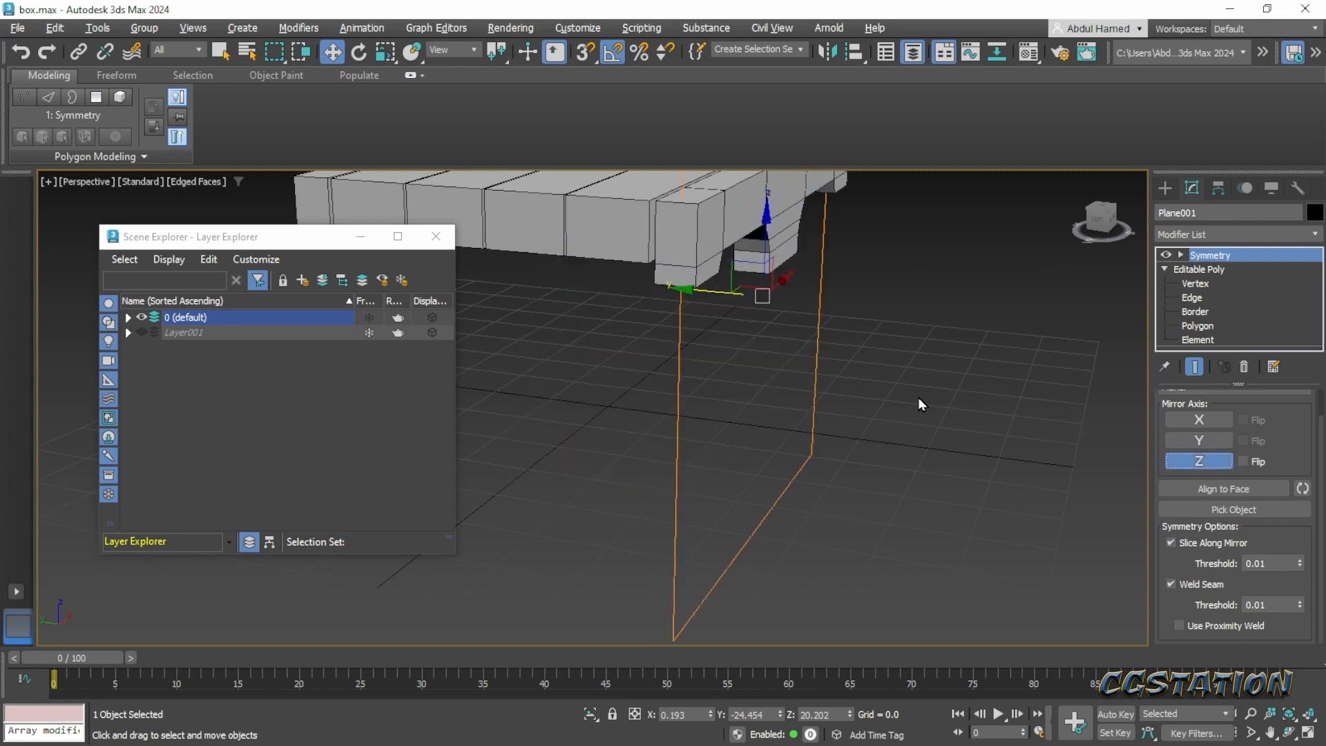
key("1")
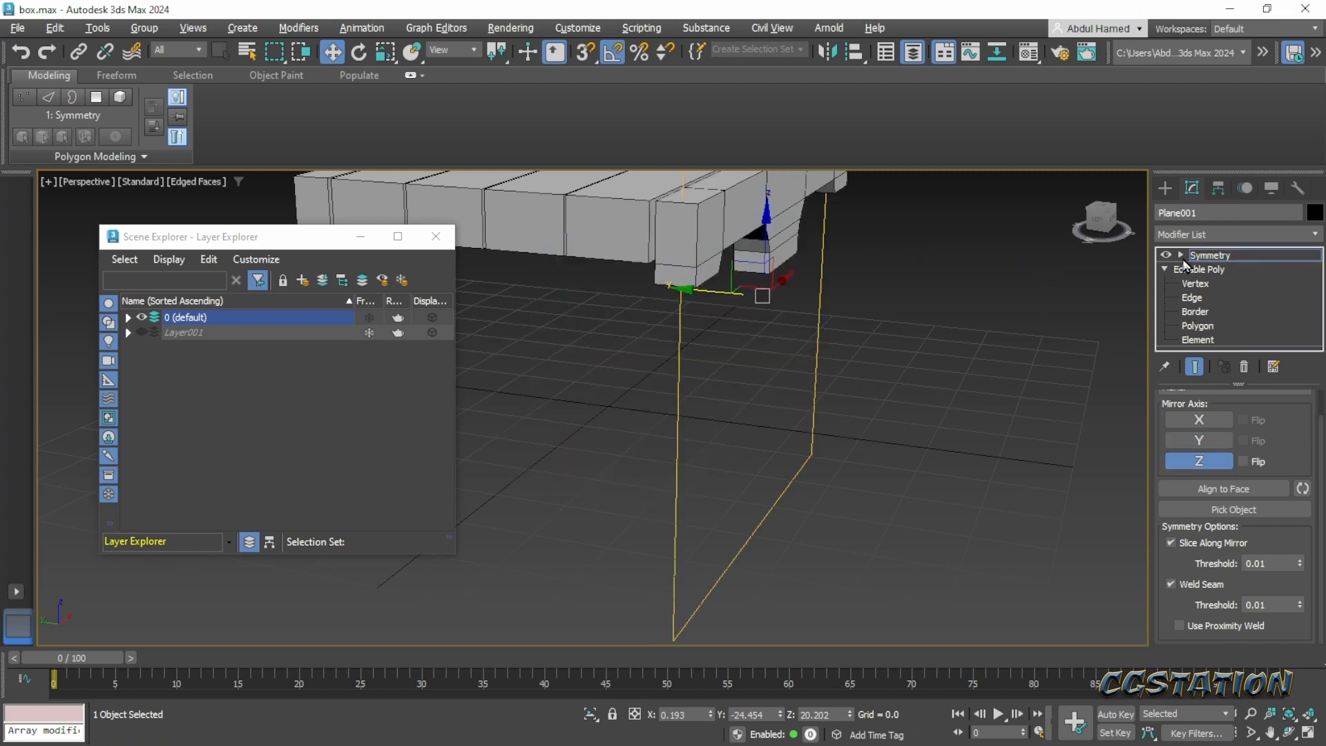
left_click(1200, 272)
left_click_drag(670, 291, 502, 281)
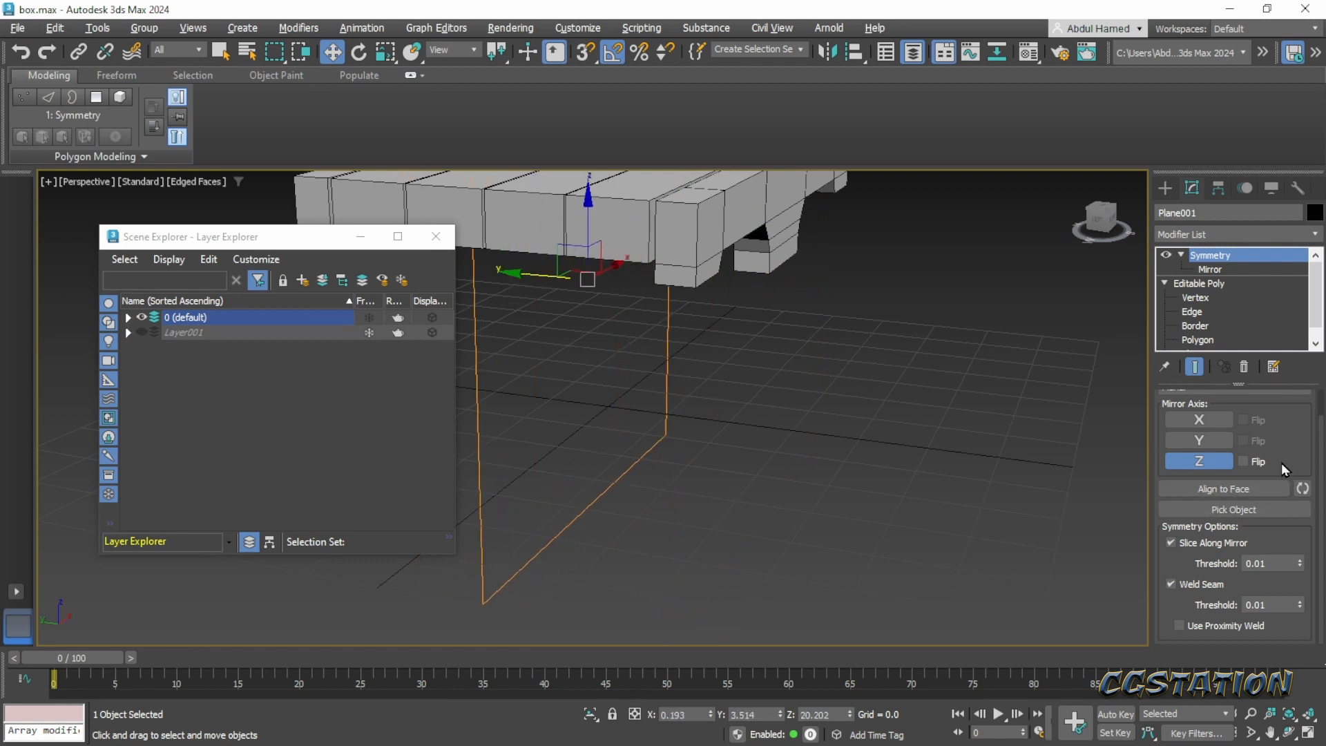
left_click(1243, 461)
middle_click_drag(772, 398, 765, 443, "alt")
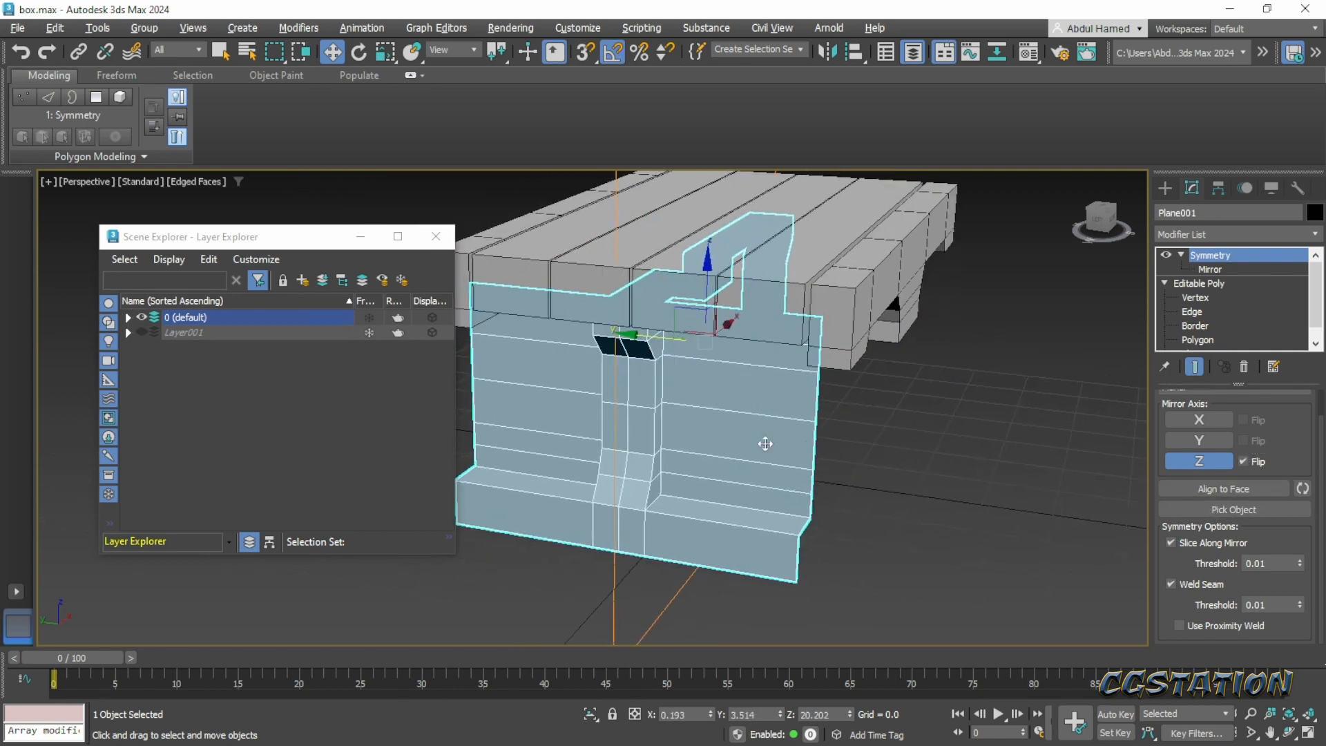
scroll(622, 388, "down", 3)
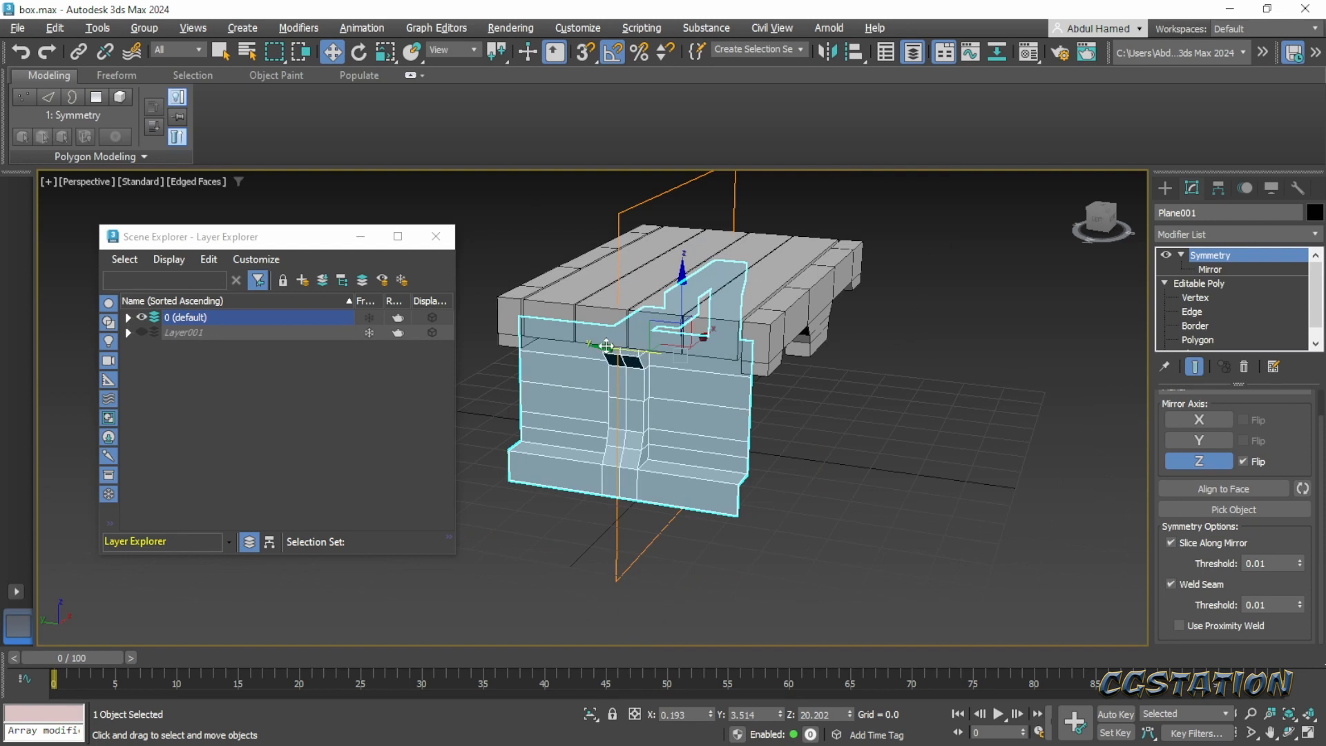
- Try shifting the Symmetry's mirror plane along Y to 27.872 with Flip turned off on the Z axis
left_click(1215, 272)
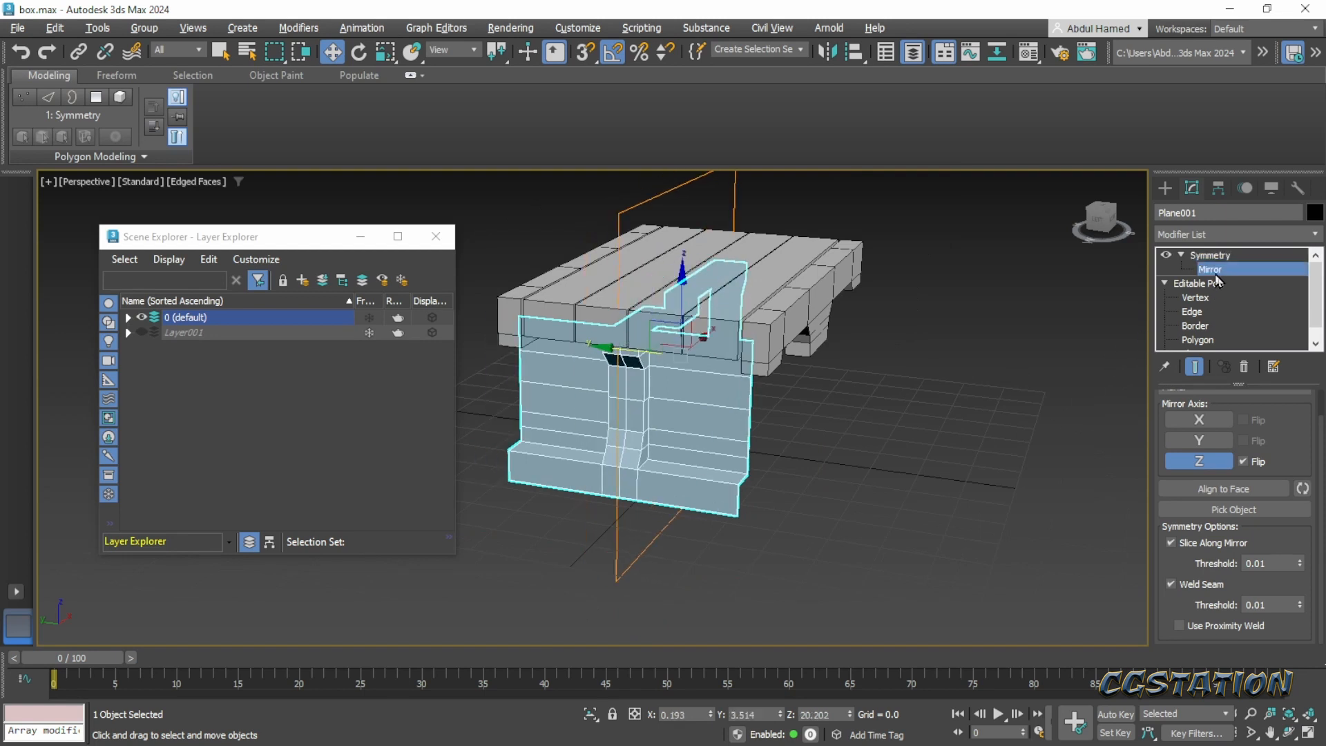
mouse_move(612, 353)
left_mouse_down()
mouse_move(636, 352)
mouse_move(597, 352)
left_mouse_up()
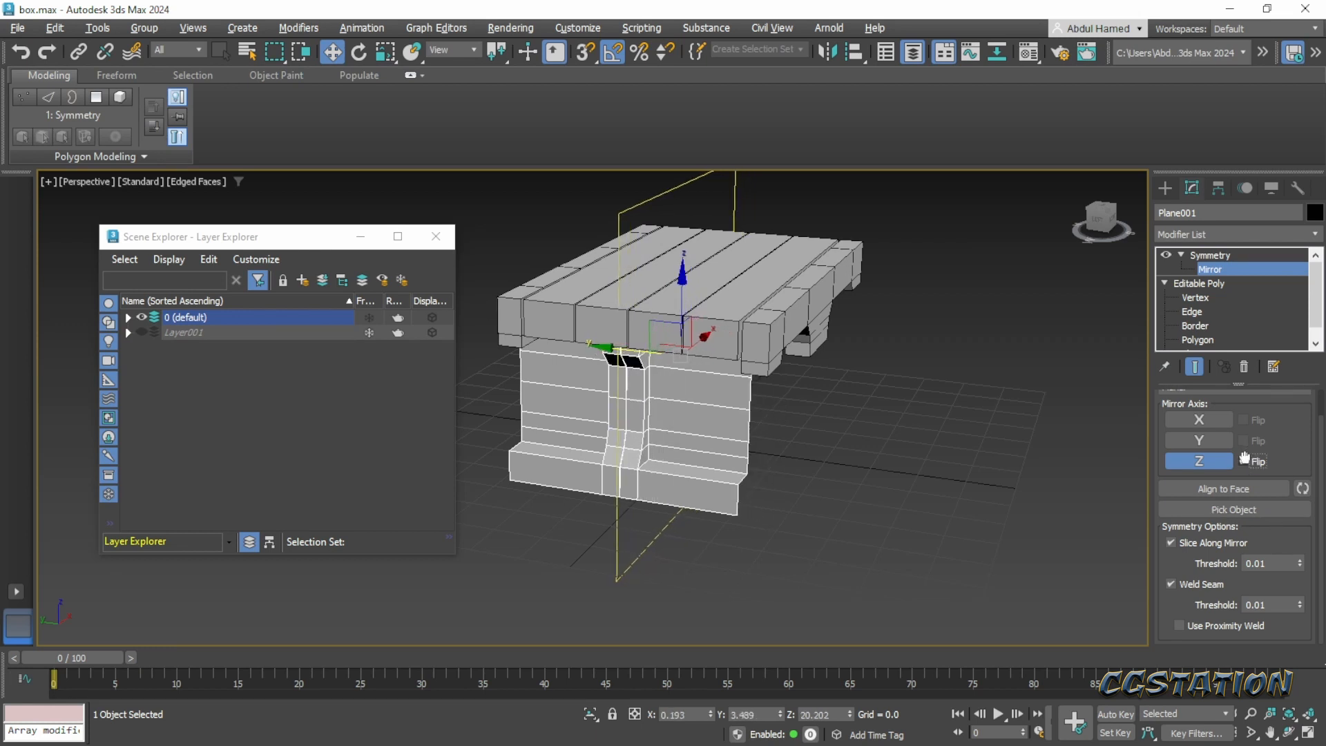
left_click(1244, 460)
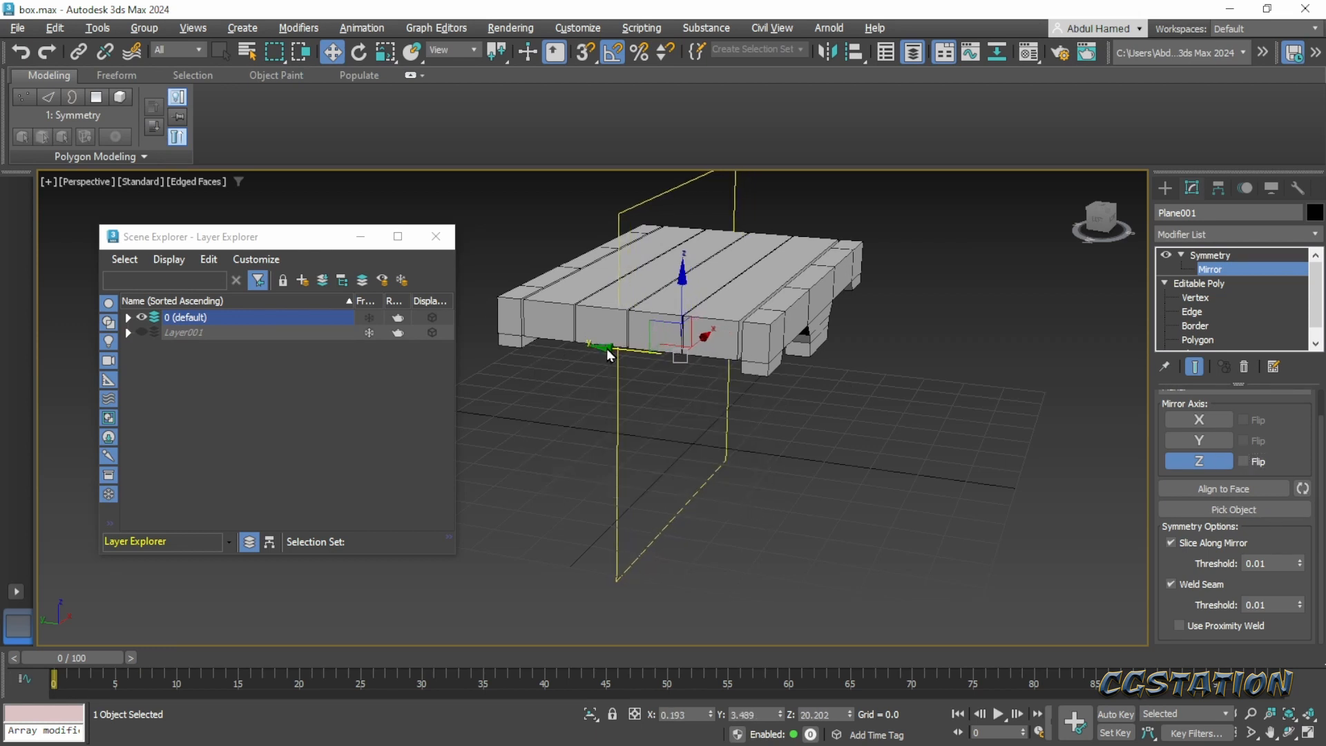
left_click_drag(607, 348, 505, 379)
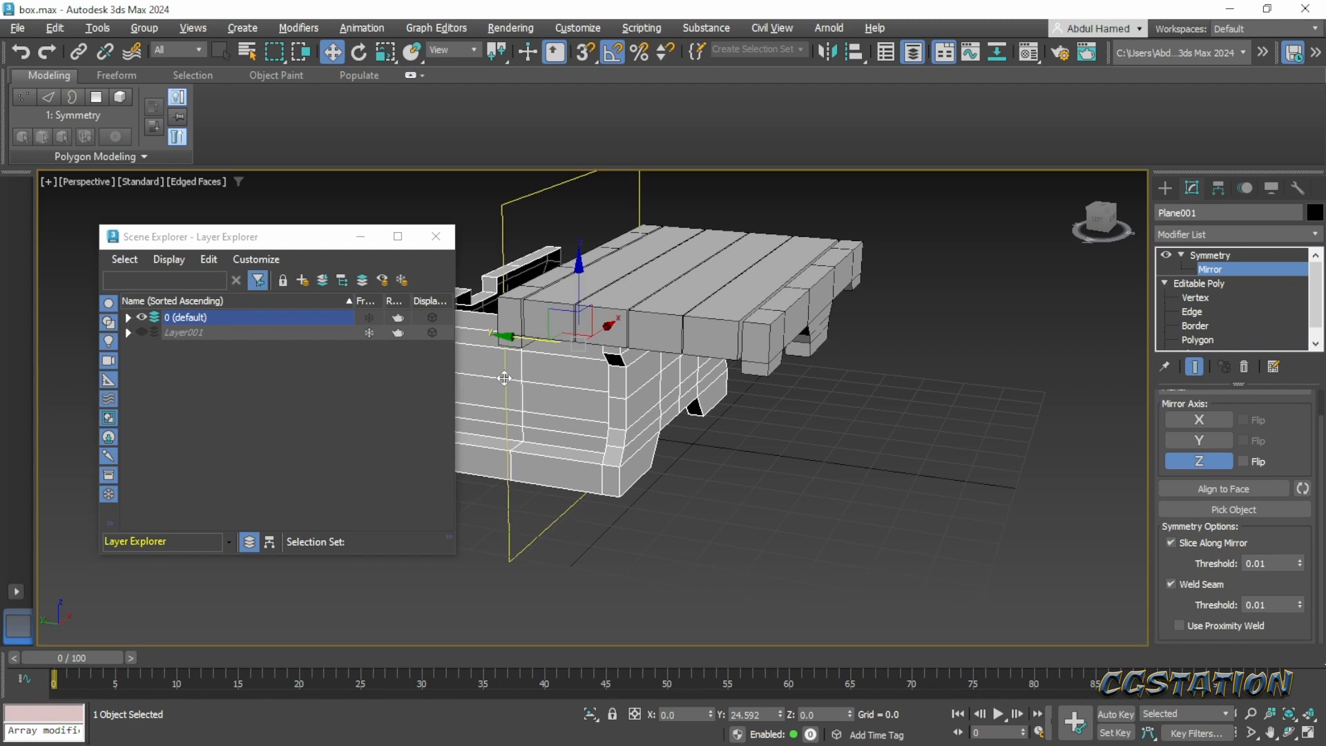
- Try removing the Symmetry modifier from the chest body, and step back through the recent changes with undo
left_click(1210, 254)
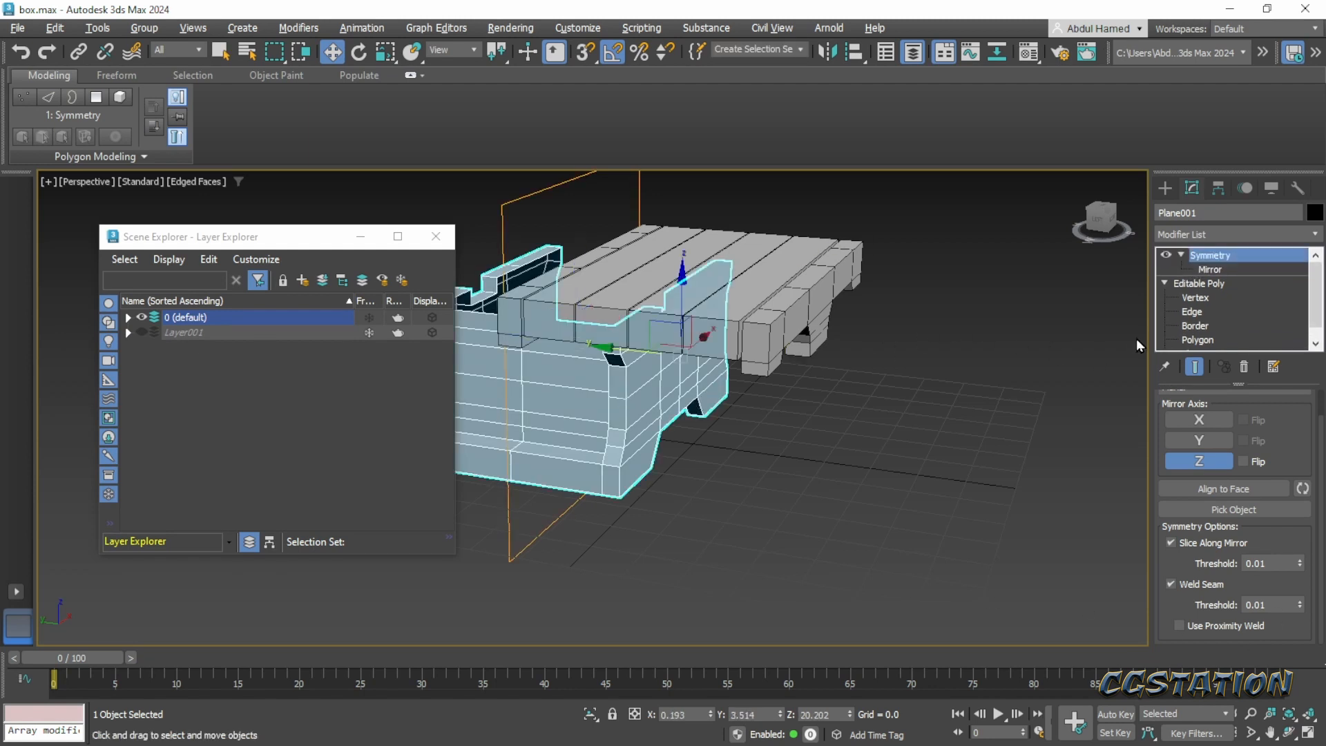
right_click(1210, 257)
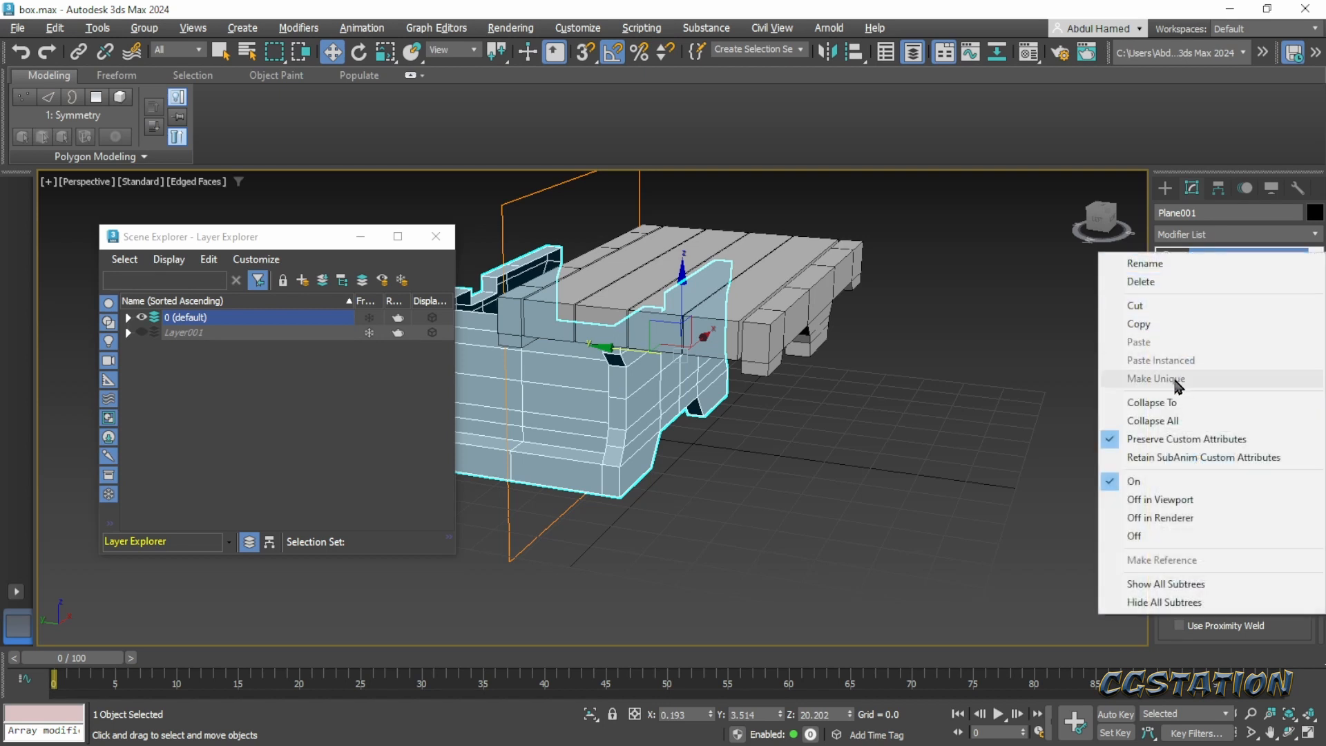
left_click(1174, 149)
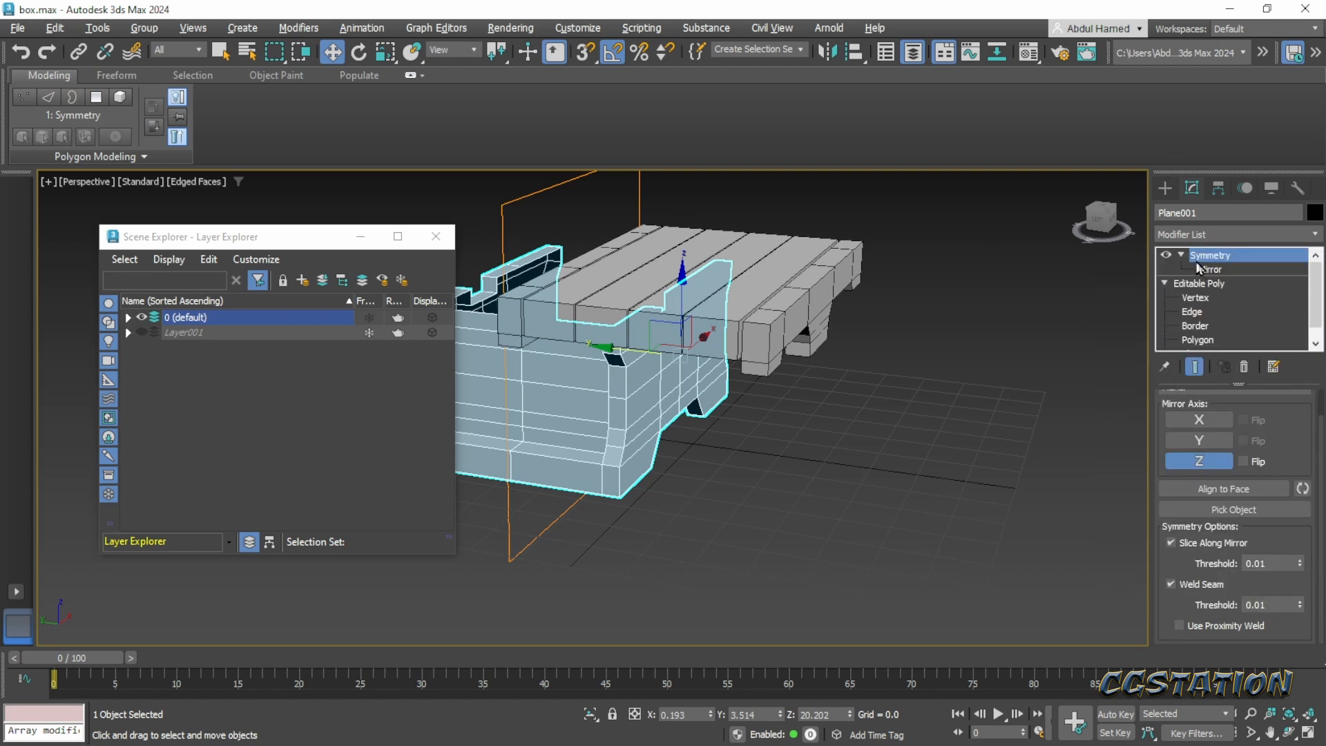
left_click(1244, 373)
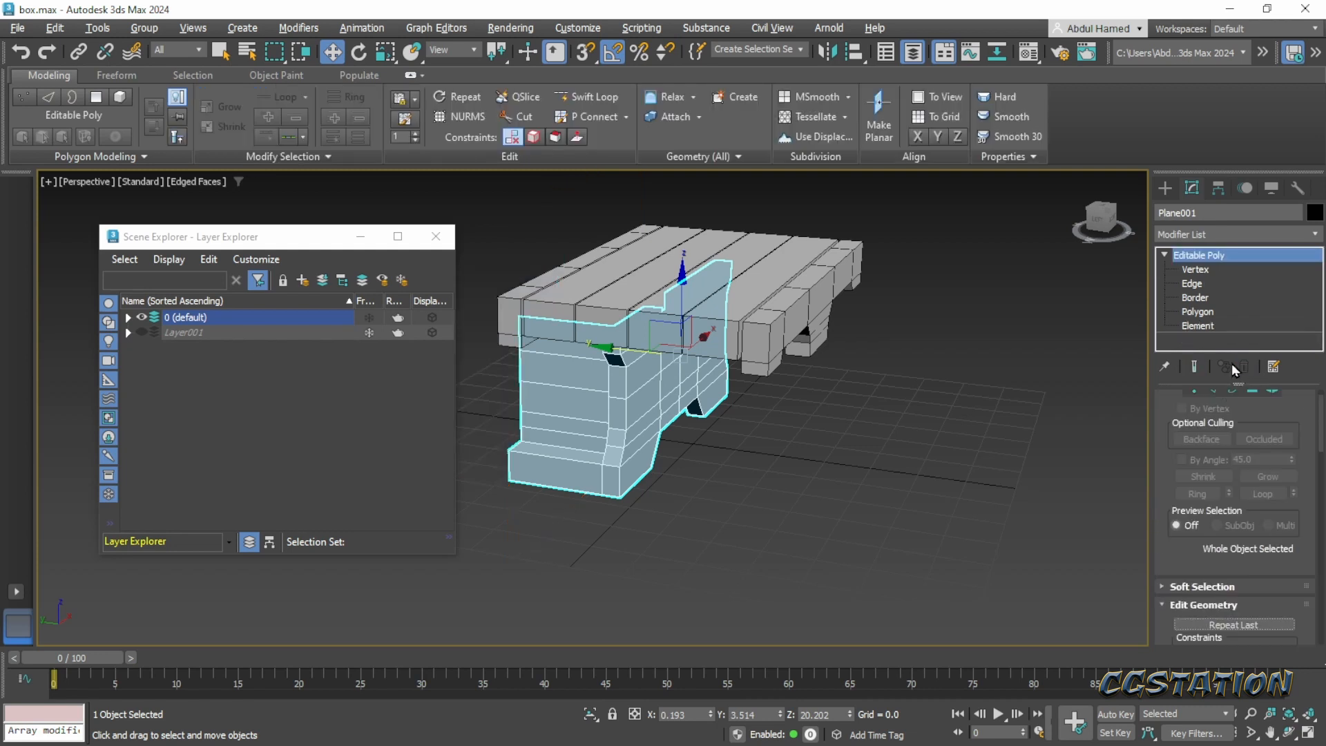
middle_click_drag(685, 458, 664, 430, "alt")
key("ctrl+z")
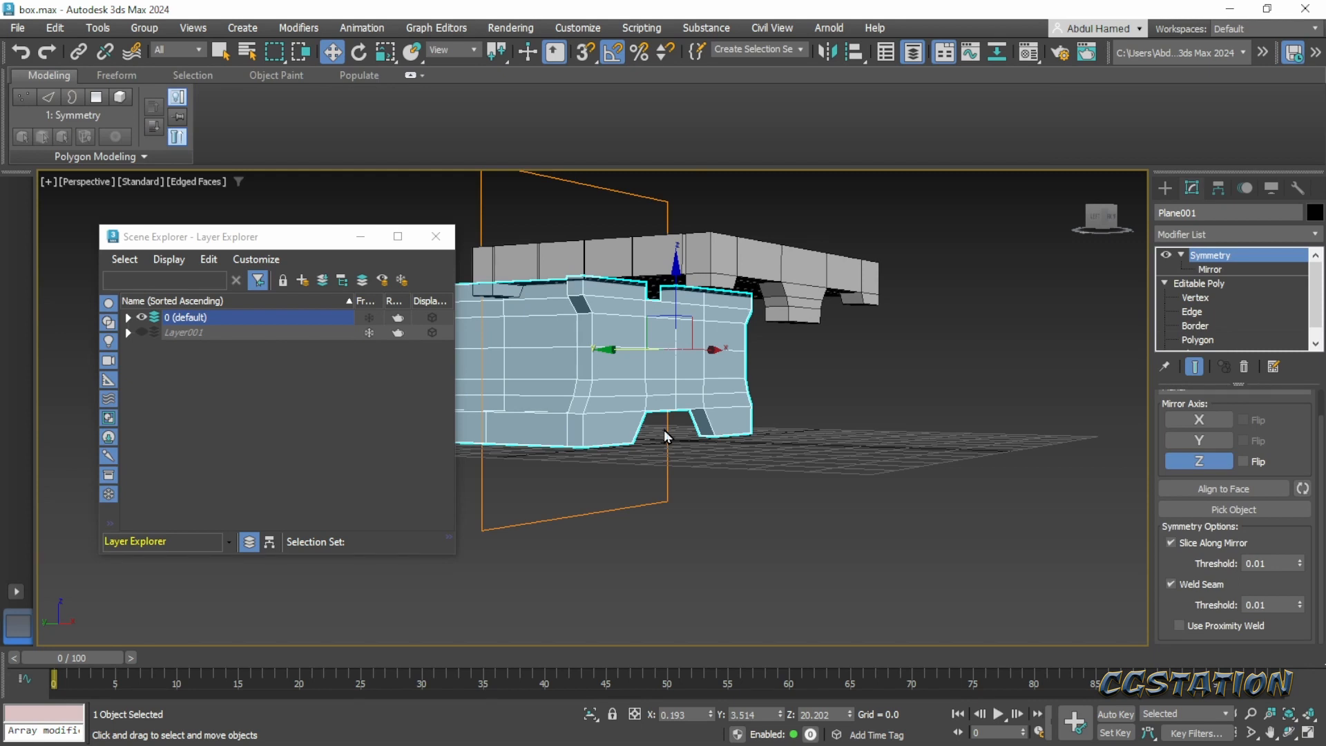
key("ctrl+z")
key("ctrl+y")
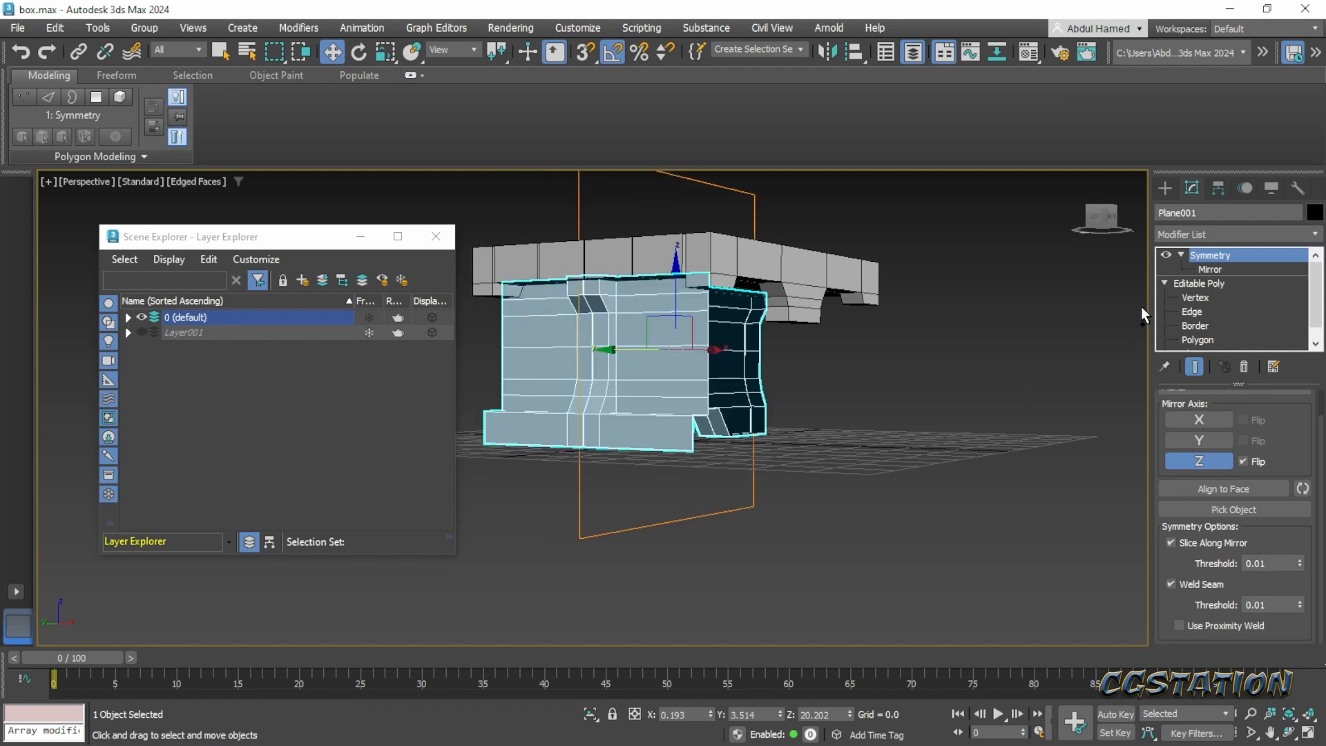
key("ctrl+z")
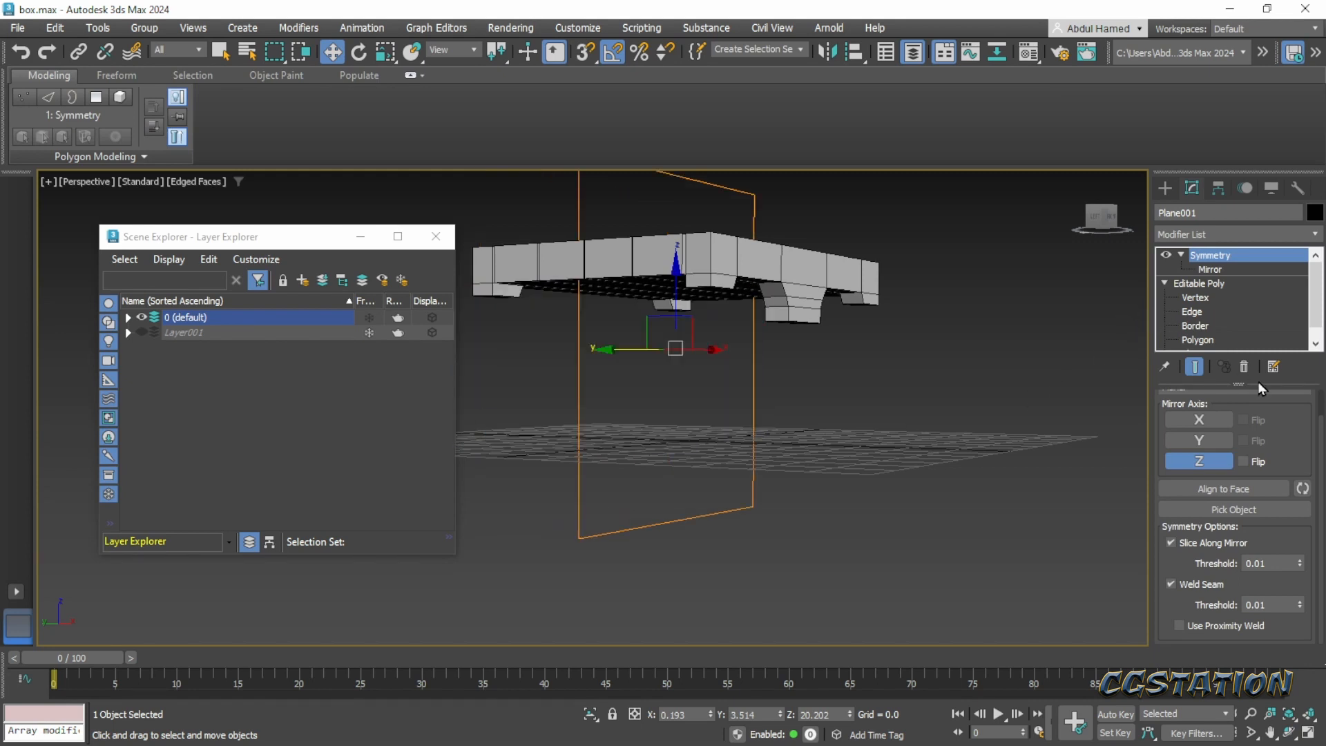
- Delete the Symmetry modifier and move the chest body along Y to -23.412
left_click(1245, 368)
middle_click_drag(691, 415, 565, 345, "alt")
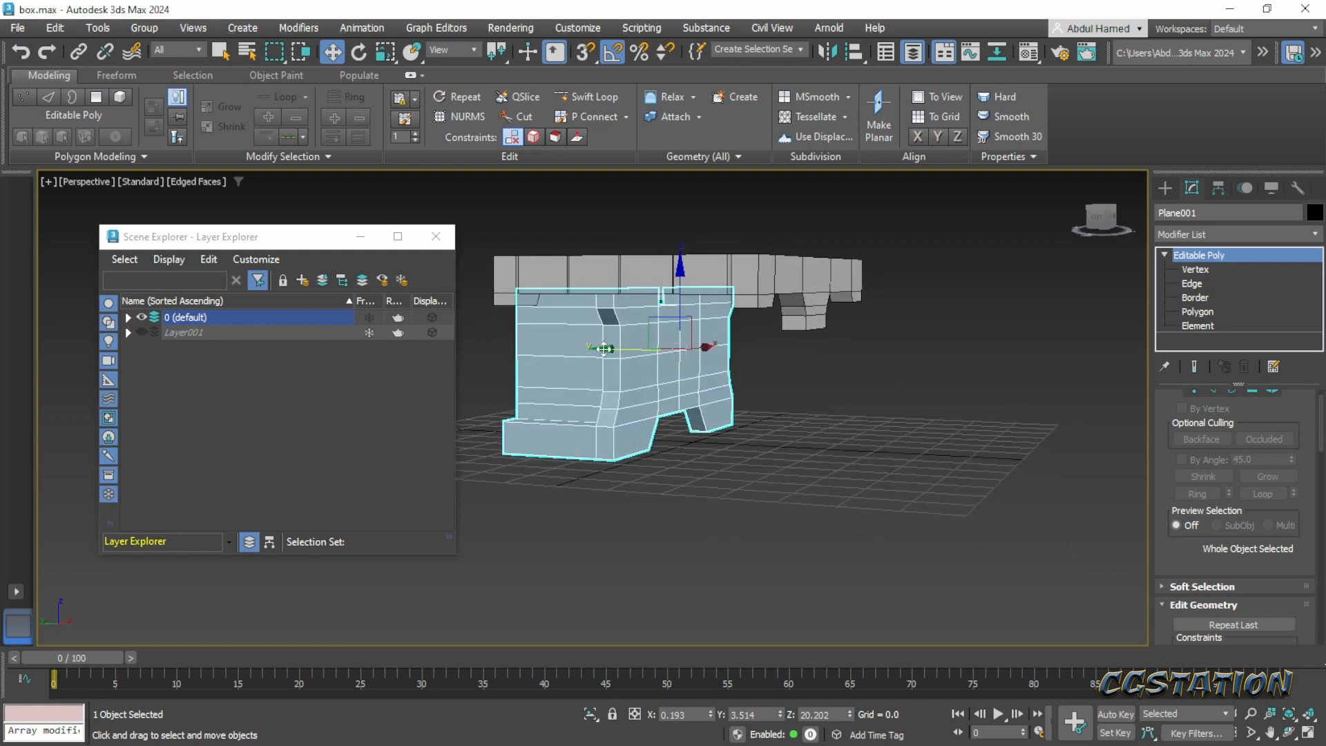
left_click_drag(605, 349, 721, 395)
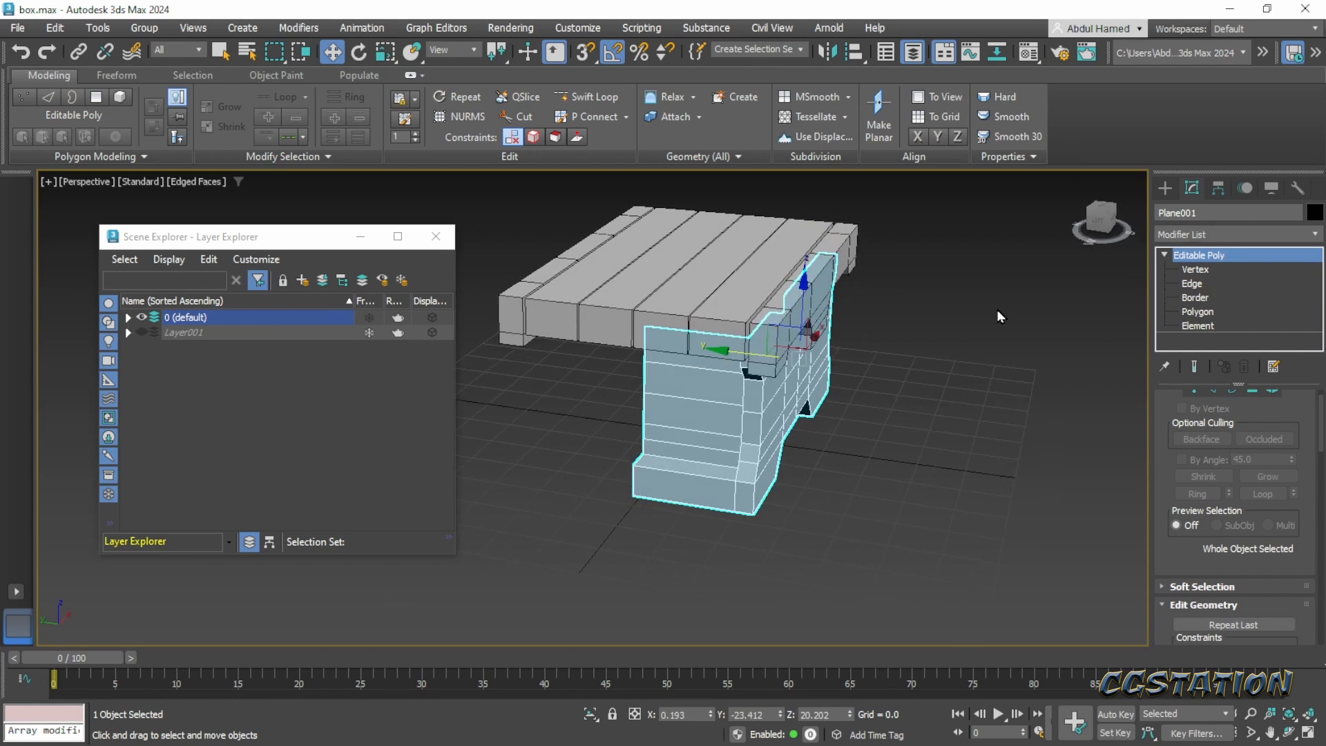
- With snapping limited to Vertex, move only the chest body's pivot to the bottom vertex at the side's open end, at -36.377, 1.22, 0.317
left_click(1219, 188)
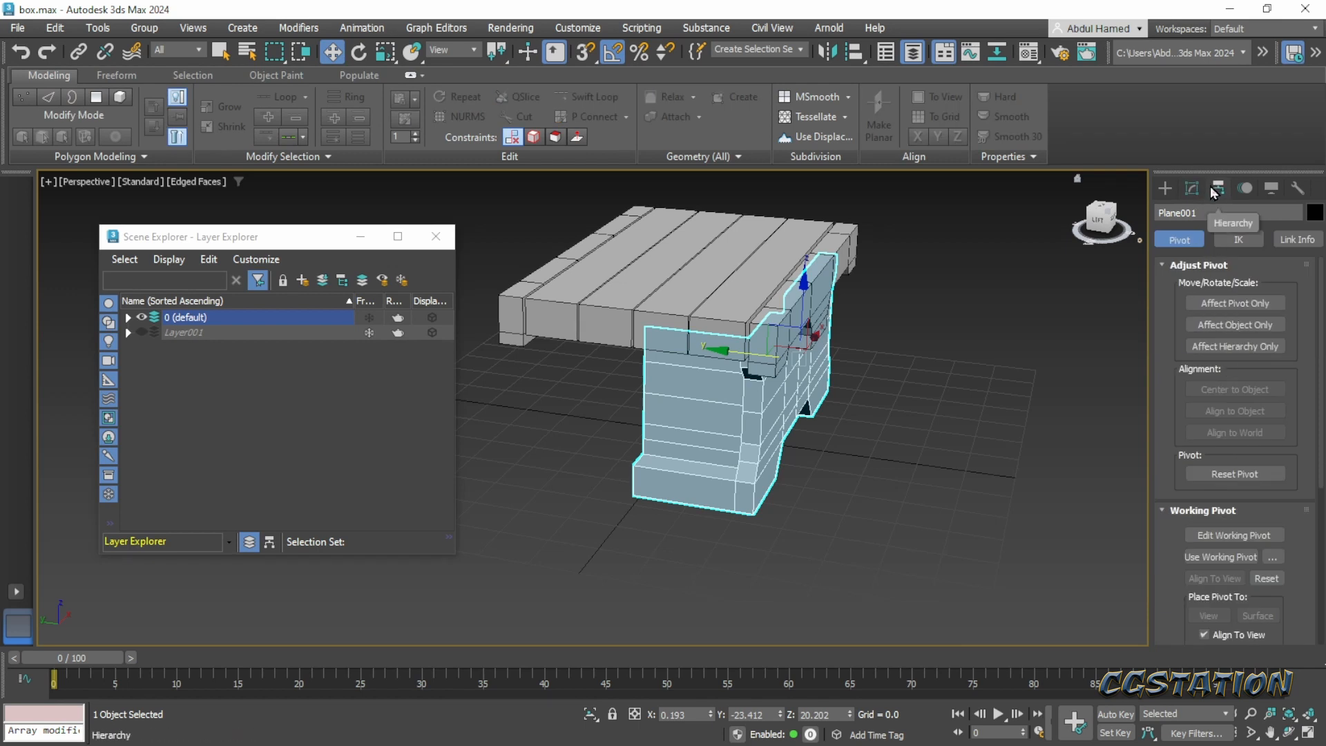
left_click(1235, 303)
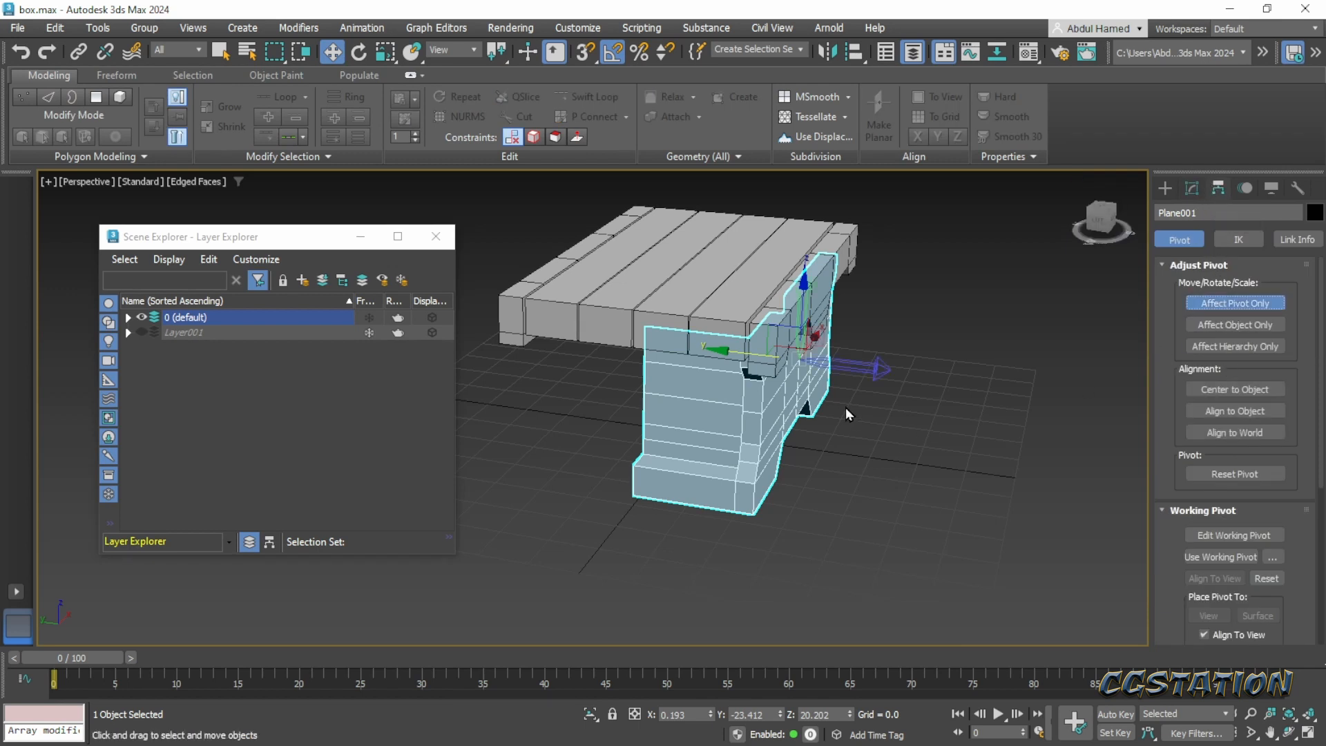
left_click(584, 53)
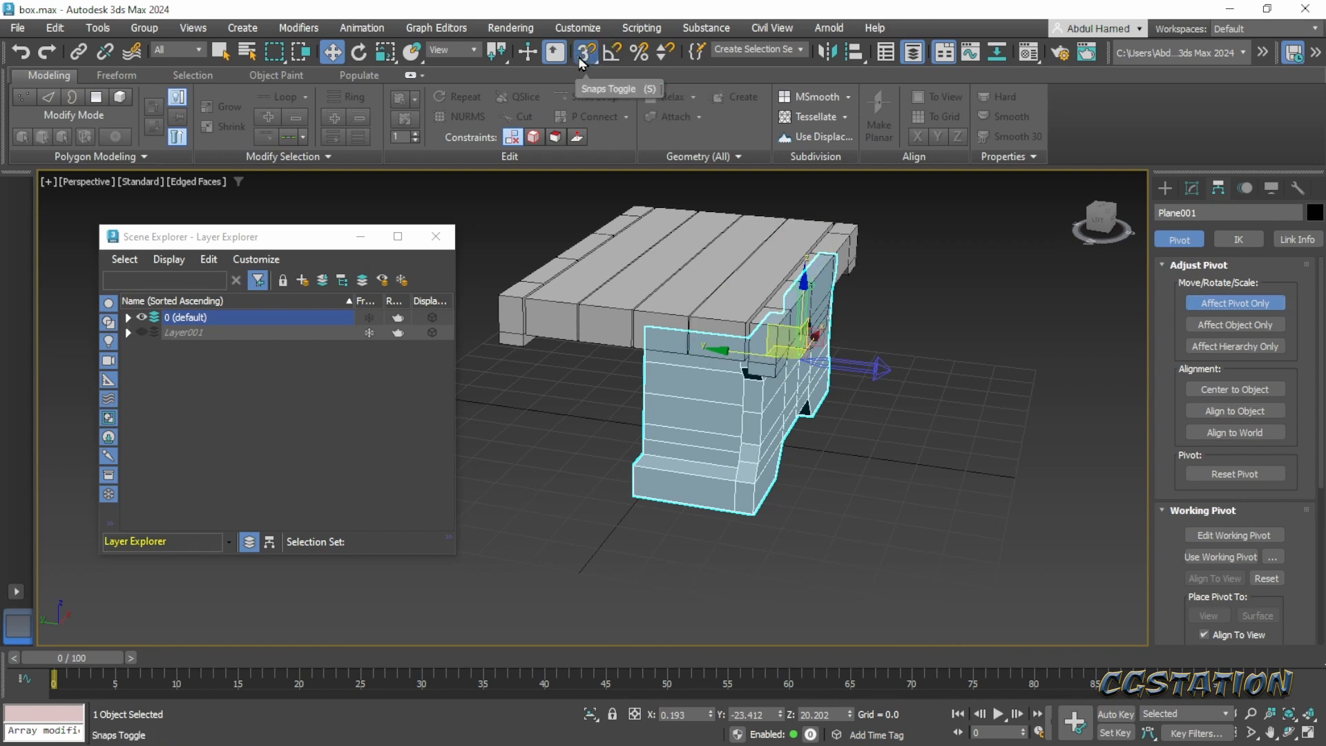
right_click(585, 59)
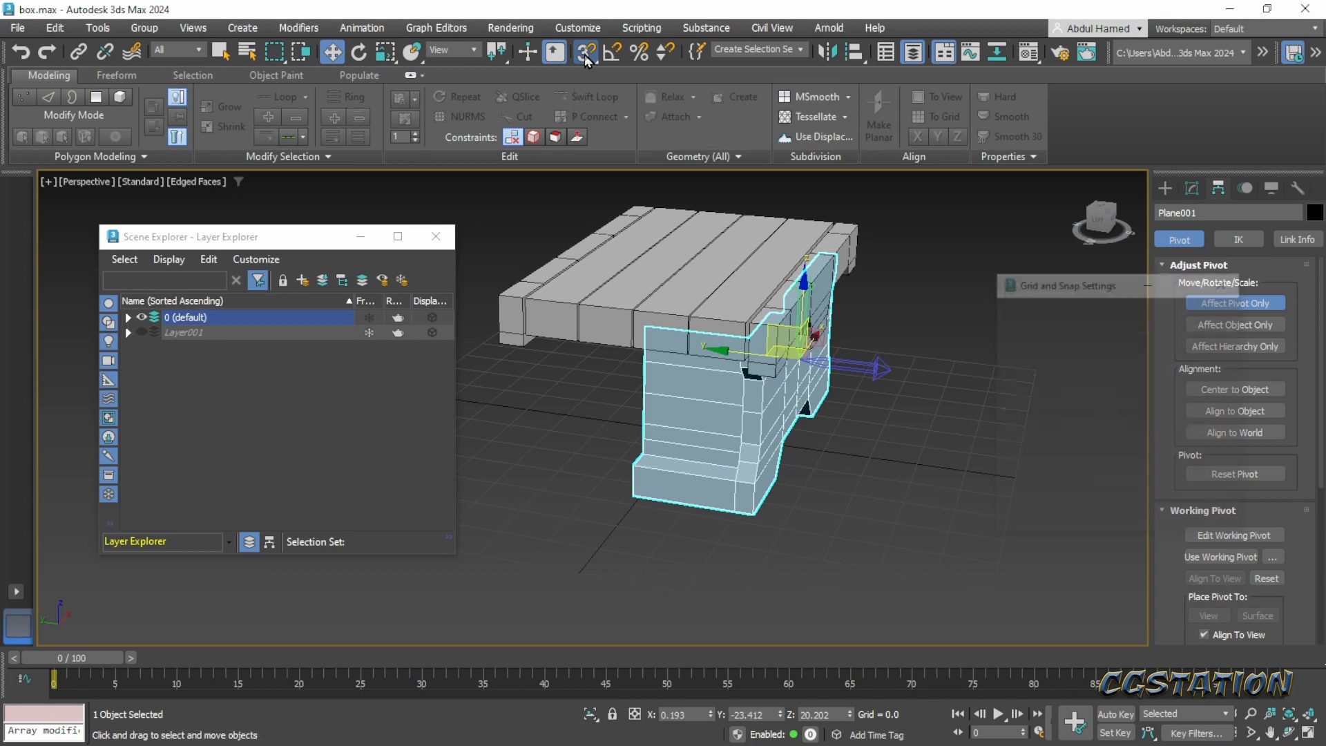
left_click(1036, 409)
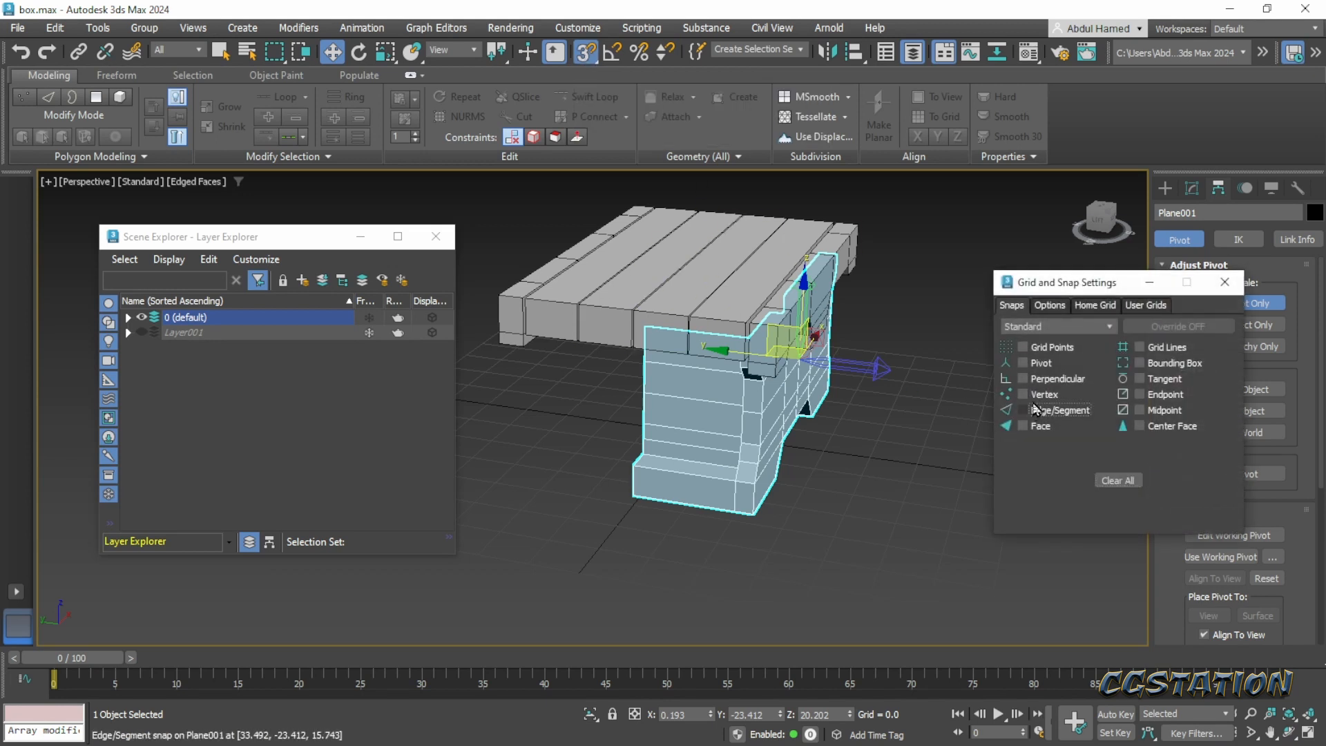
left_click(1023, 395)
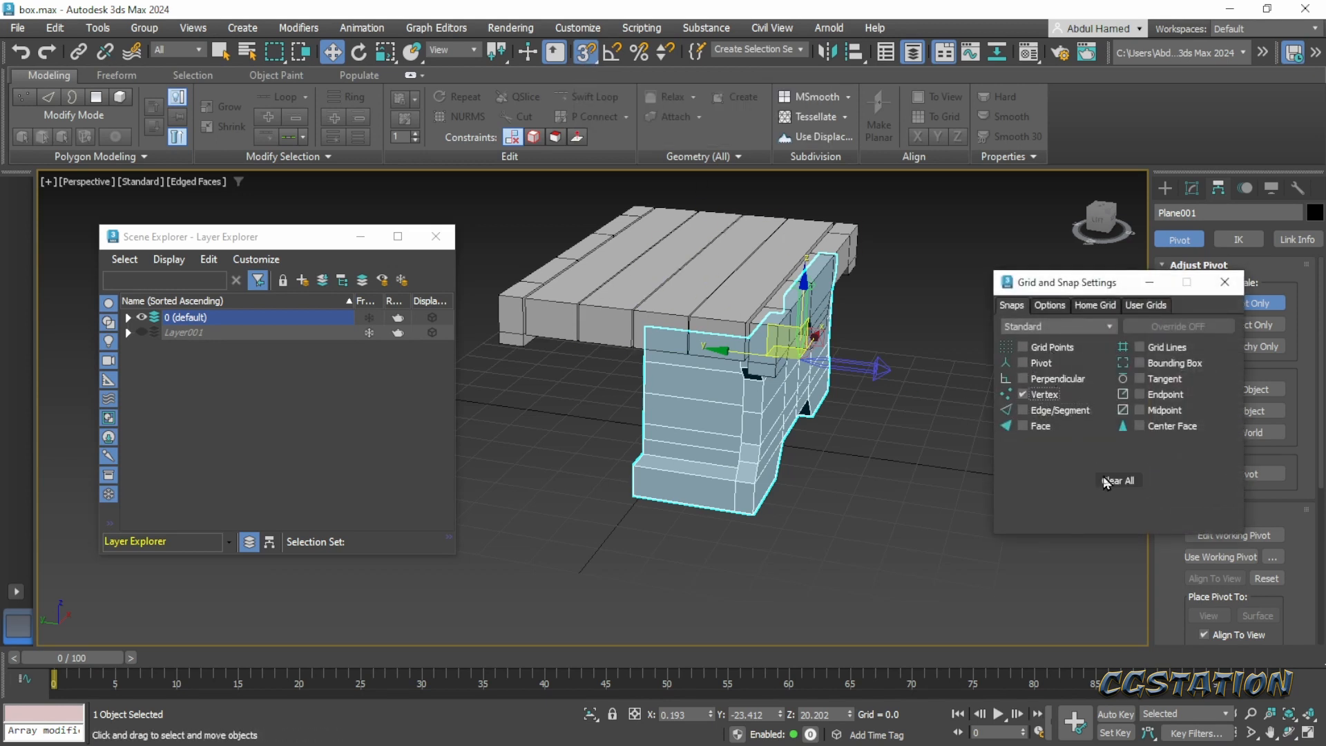
left_click(1224, 281)
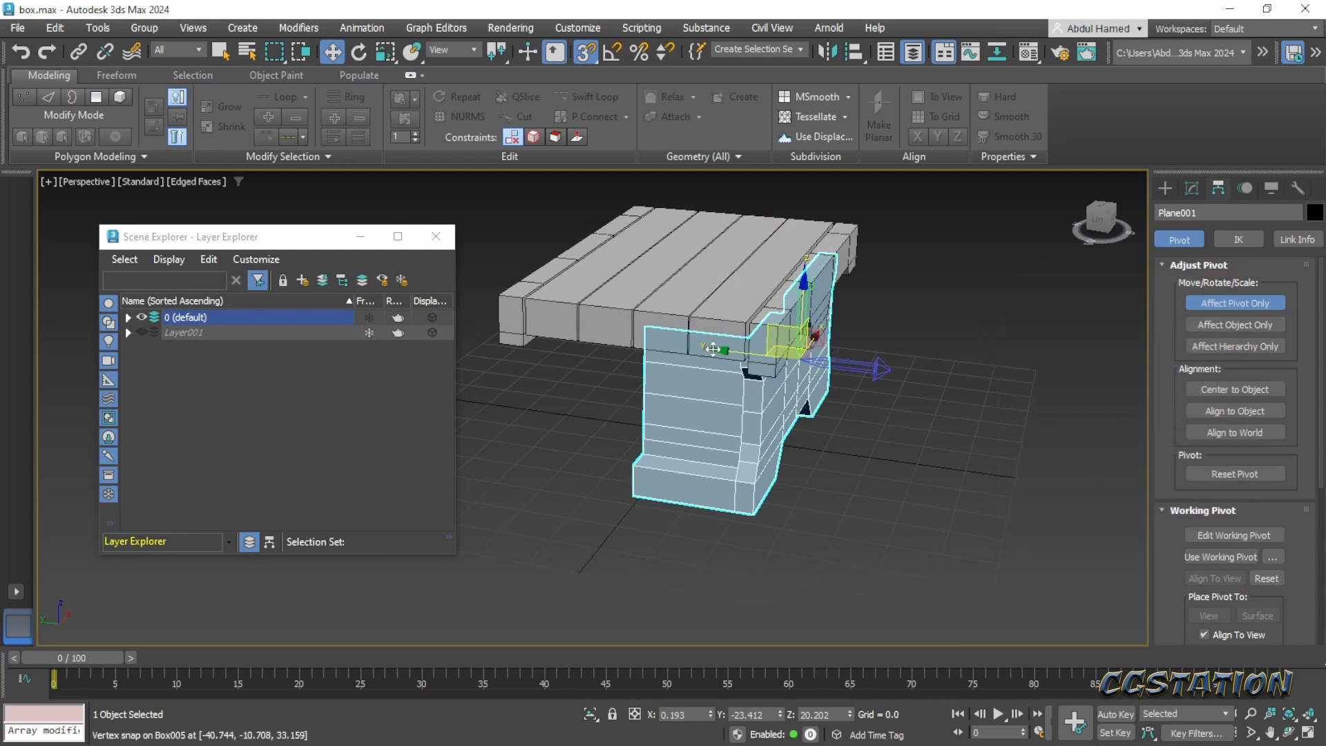
left_click_drag(722, 349, 630, 496)
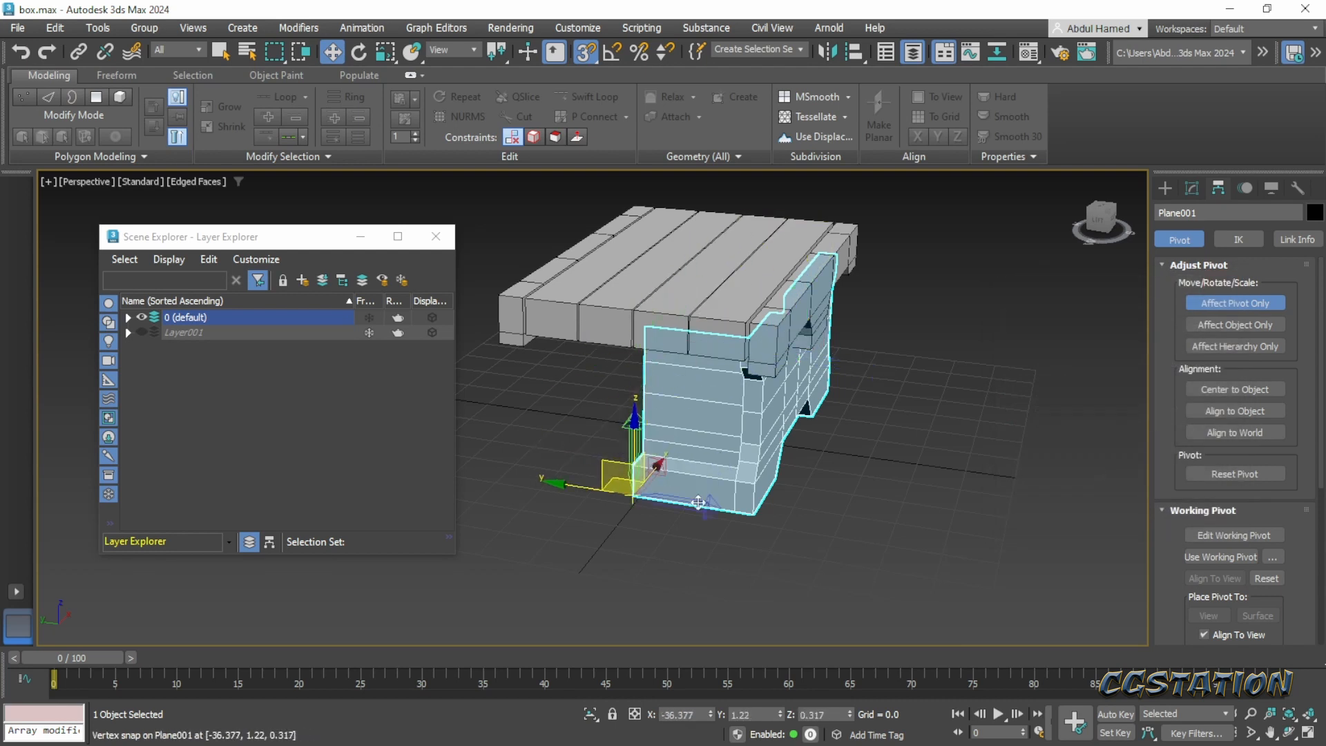
left_click(1218, 309)
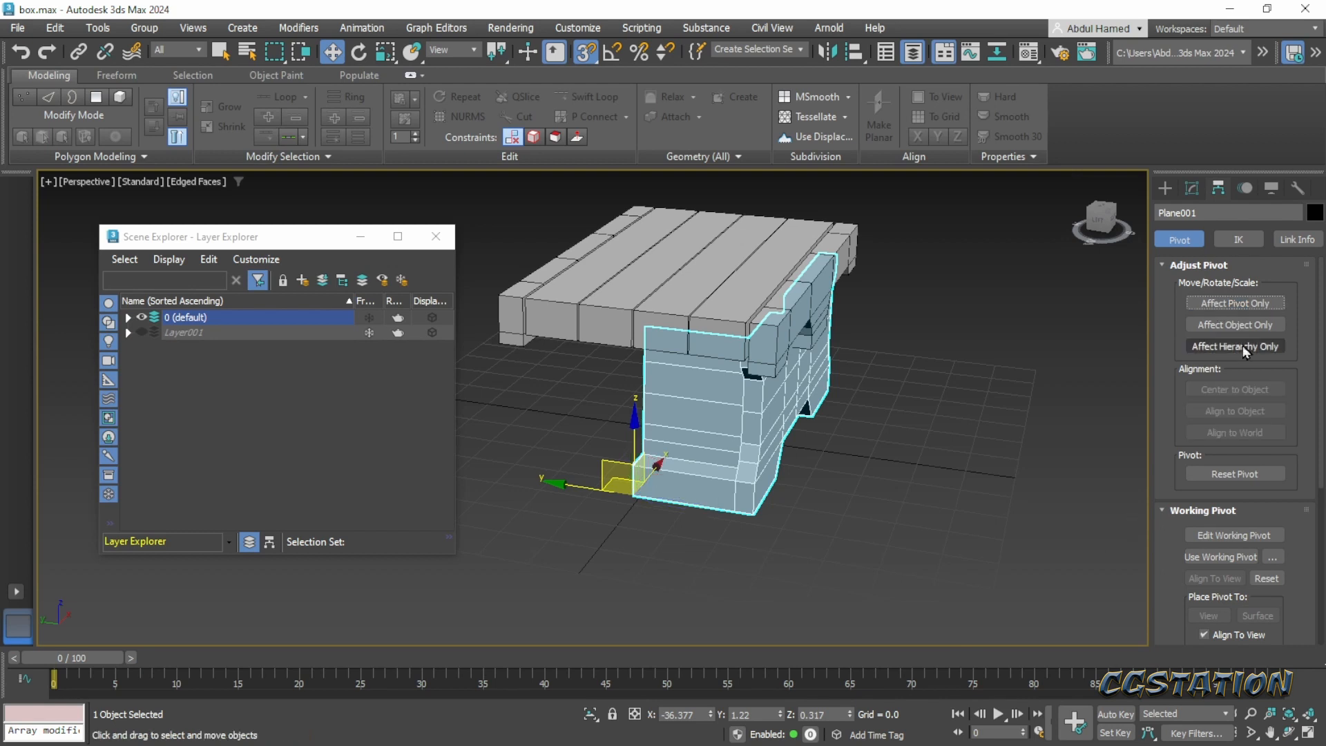
- Add a new Symmetry modifier to the chest body and set its mirror axis to Z
left_click(1166, 191)
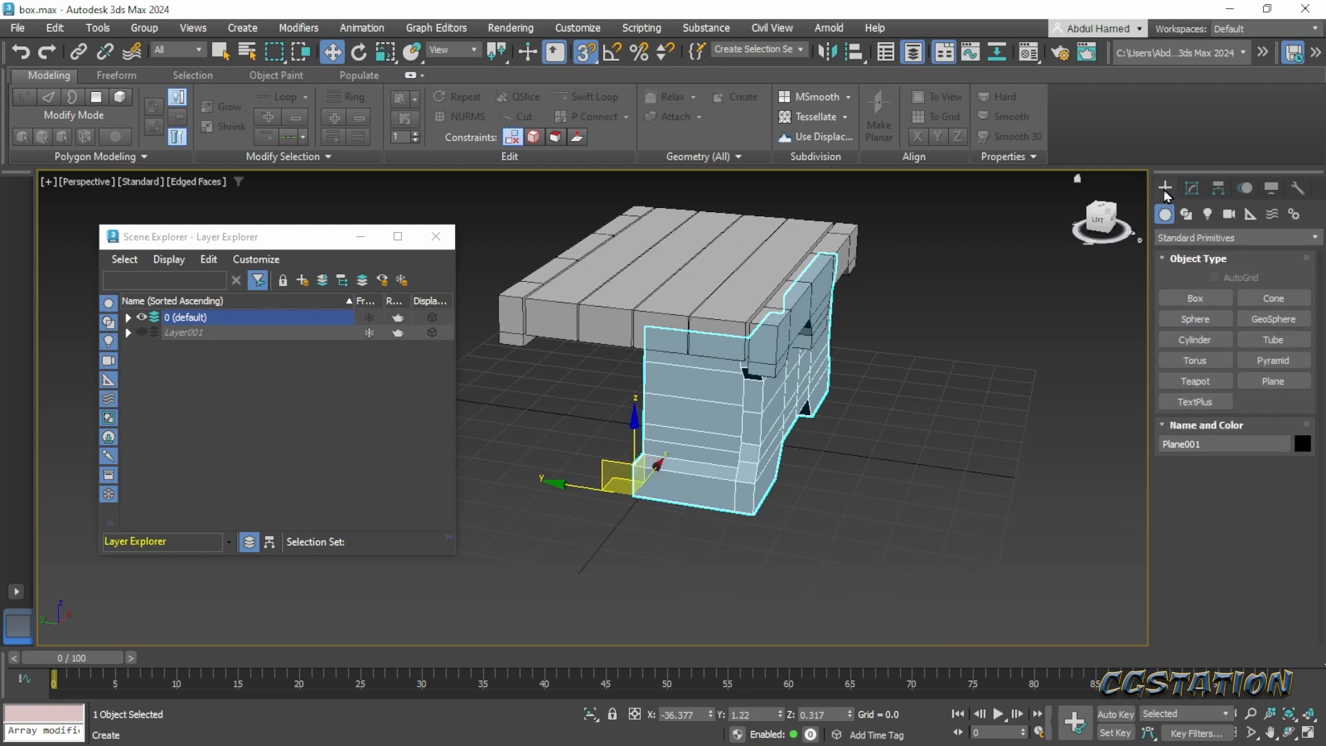
left_click(1188, 190)
left_click(1205, 235)
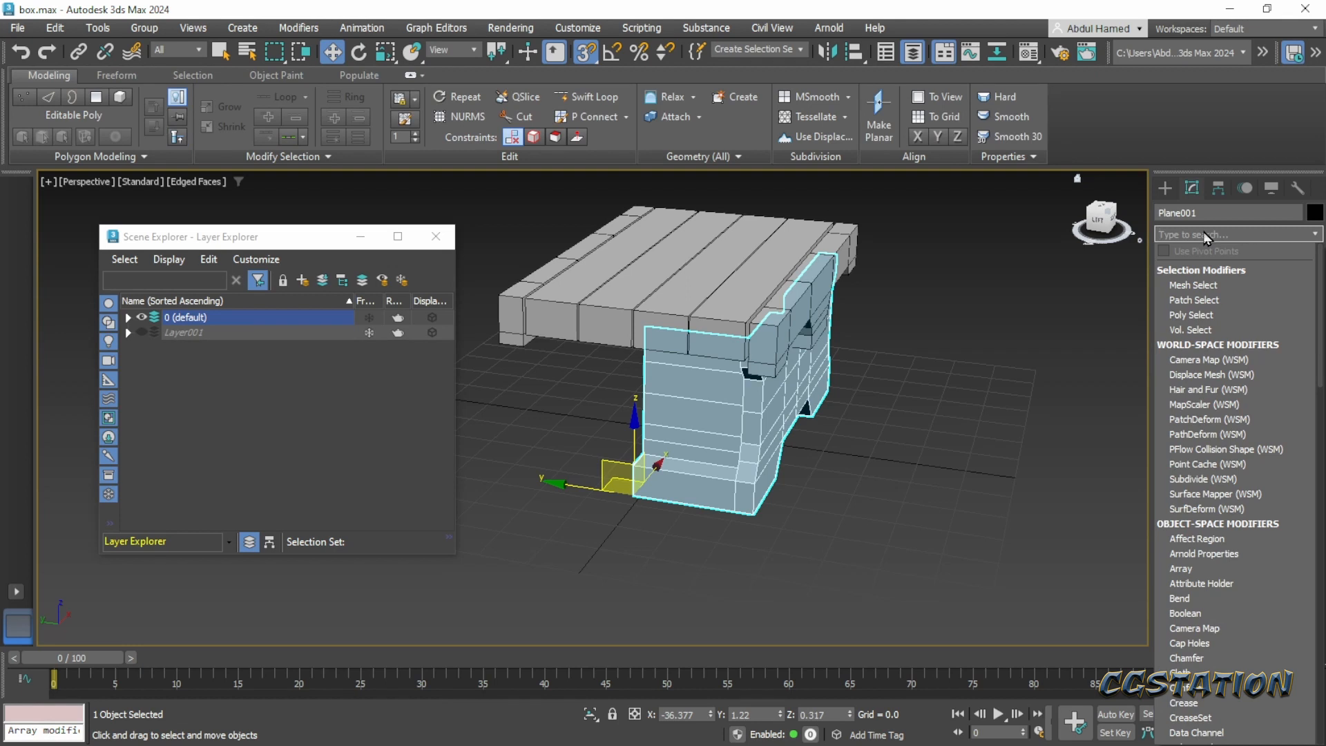
type("sym")
key("Return")
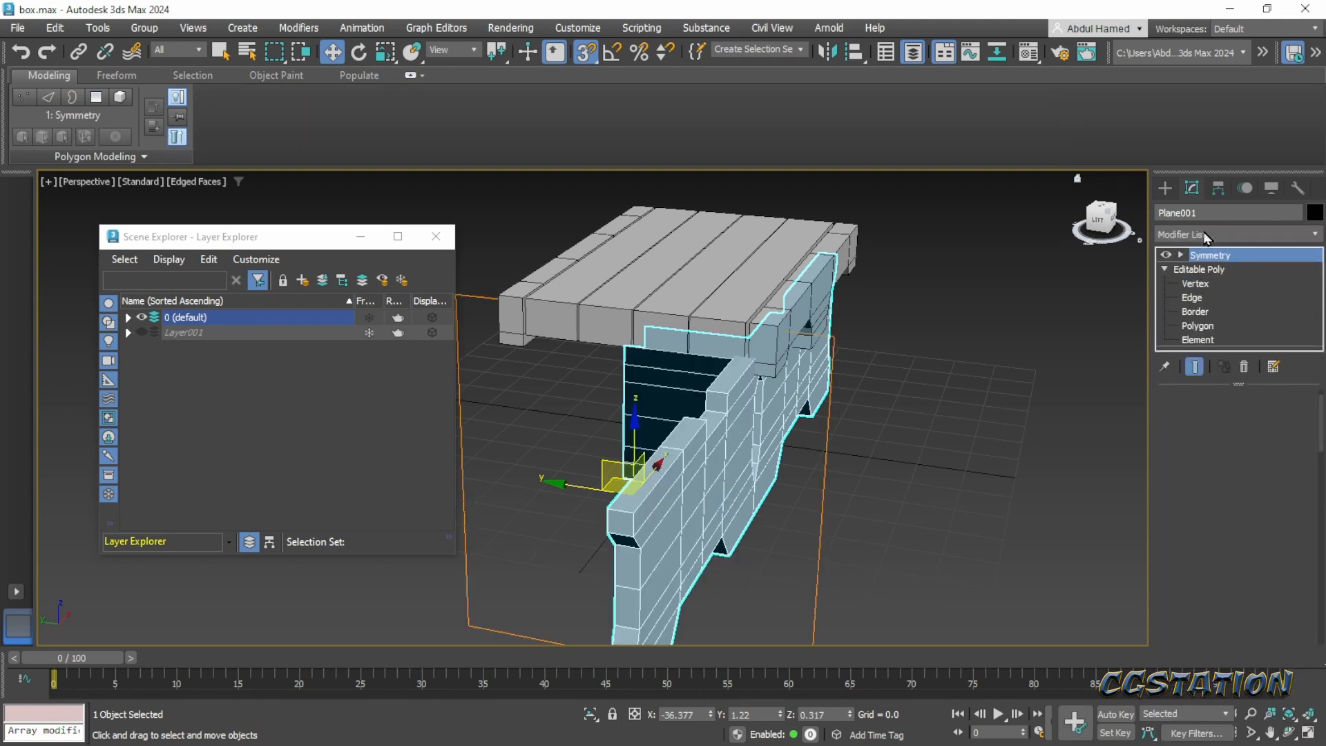
left_click(1202, 461)
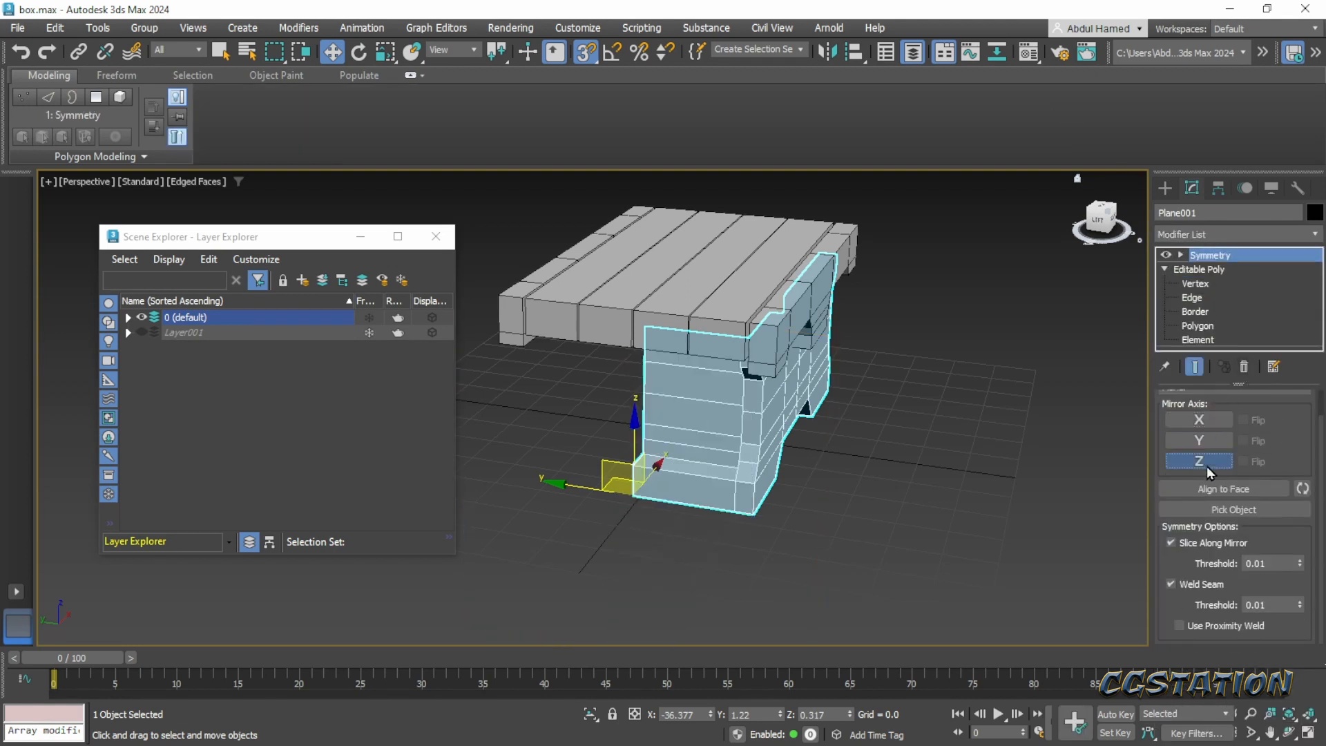
middle_click_drag(1105, 483, 670, 460, "alt")
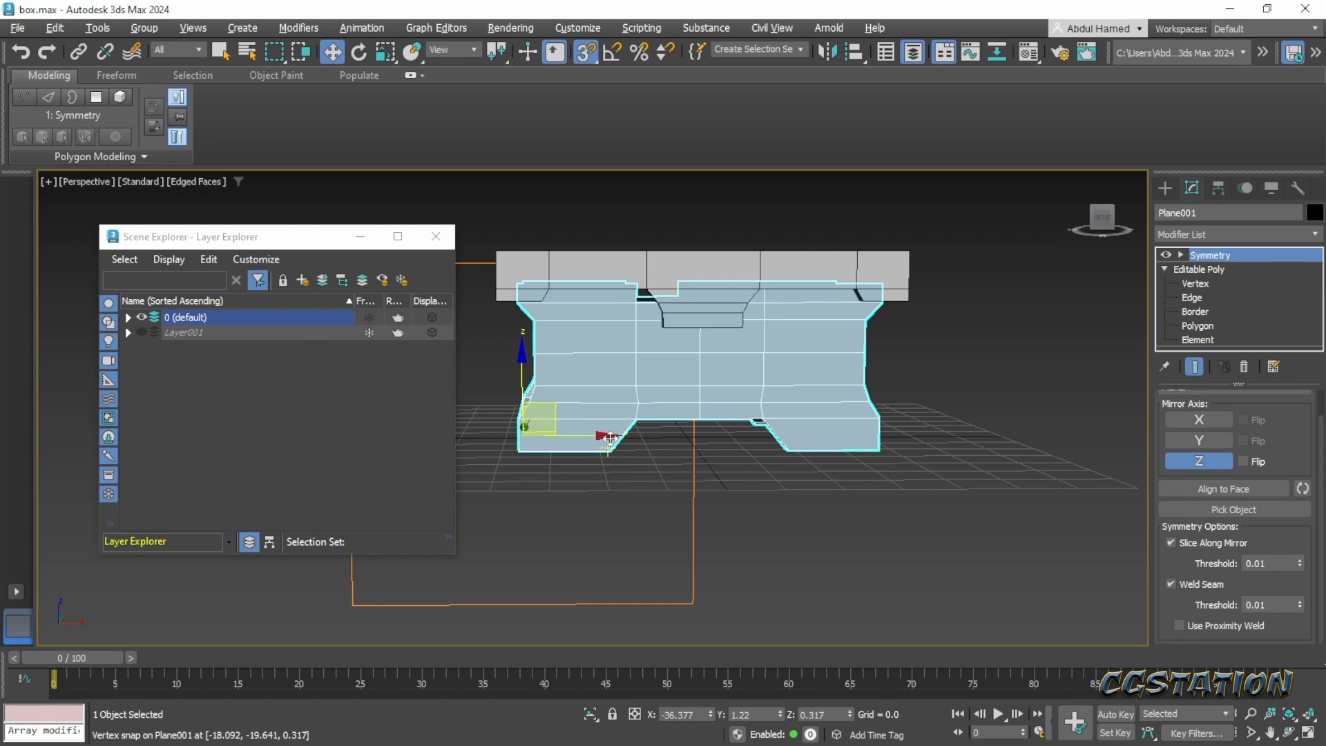
middle_click_drag(643, 449, 704, 444, "alt")
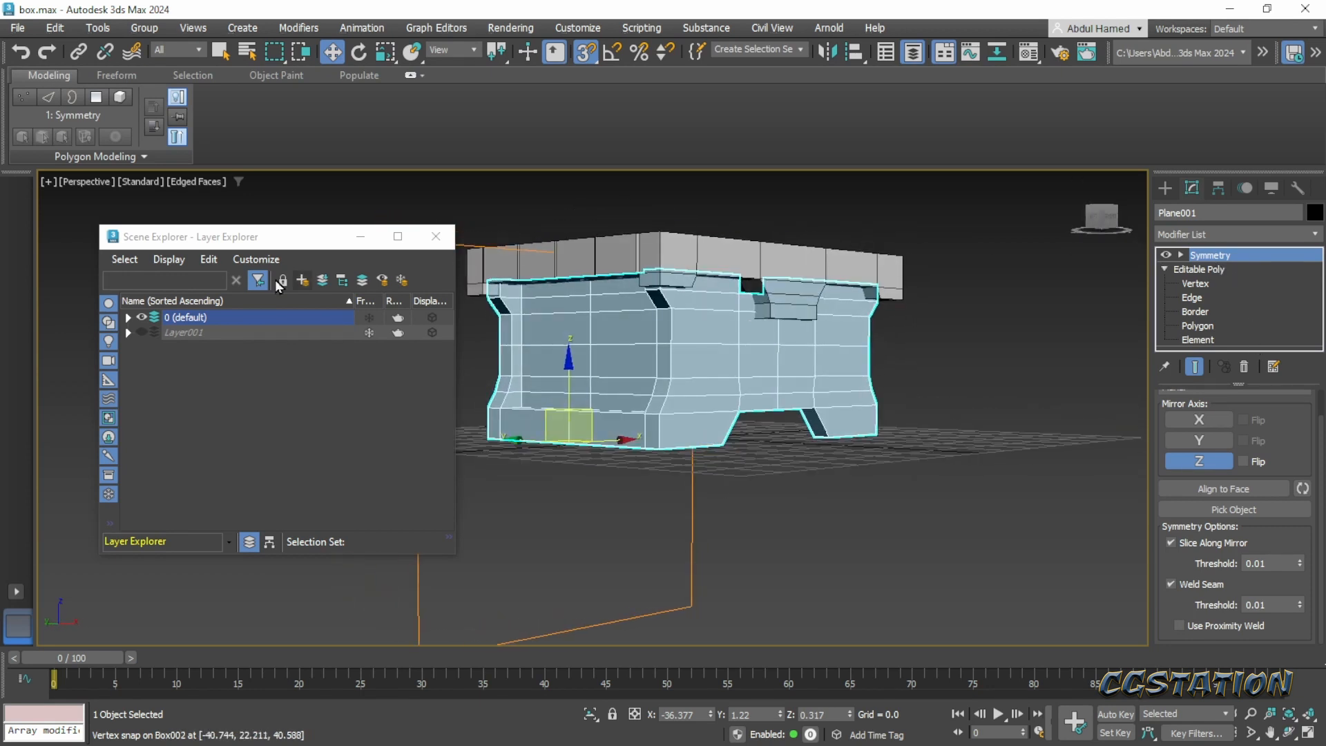
- List the objects in the default layer, select the chest body Plane001 and inspect it from several sides
left_click(129, 318)
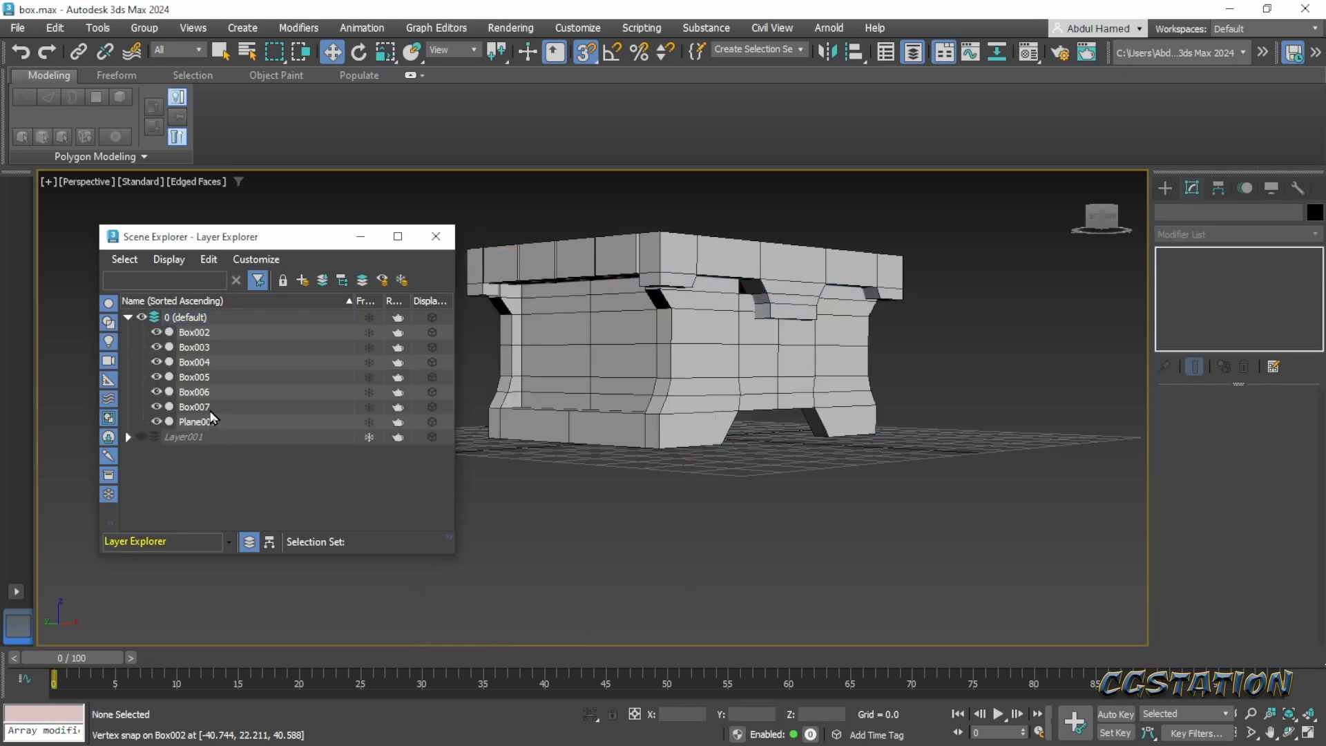
left_click(200, 423)
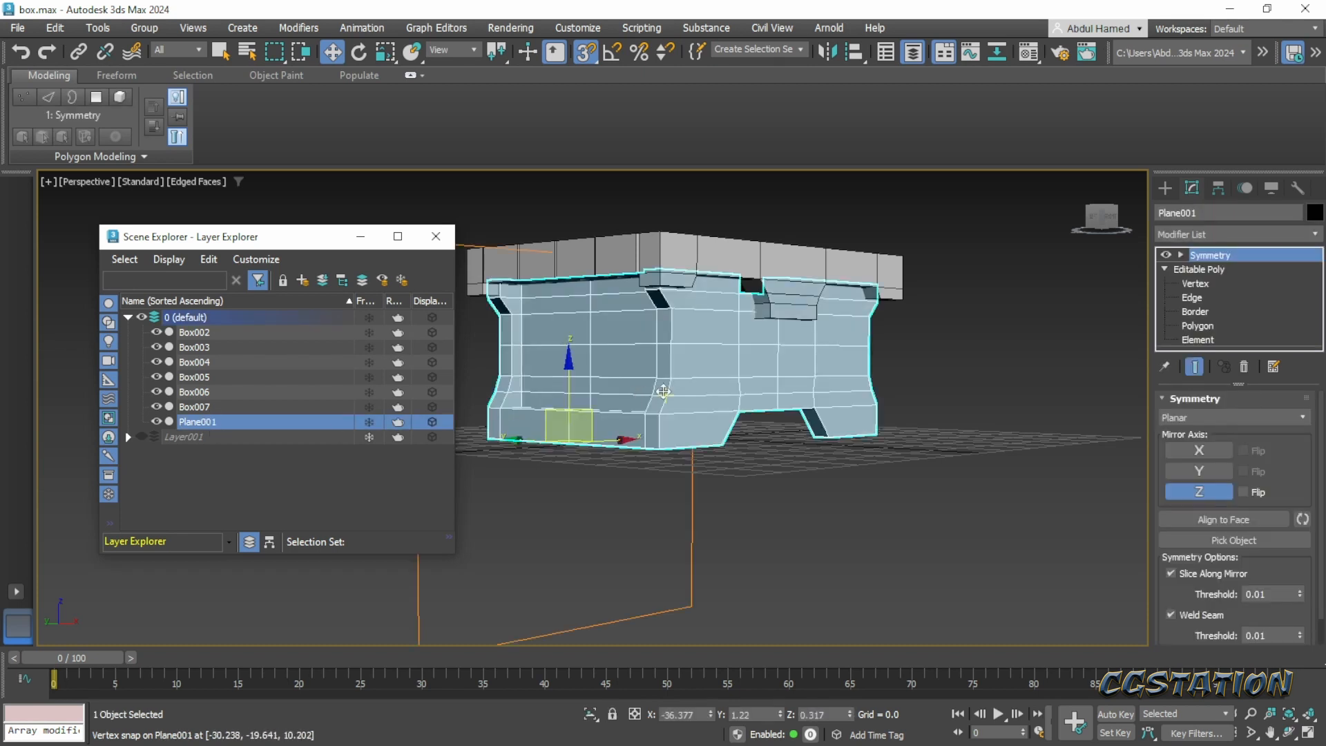
right_click(709, 384)
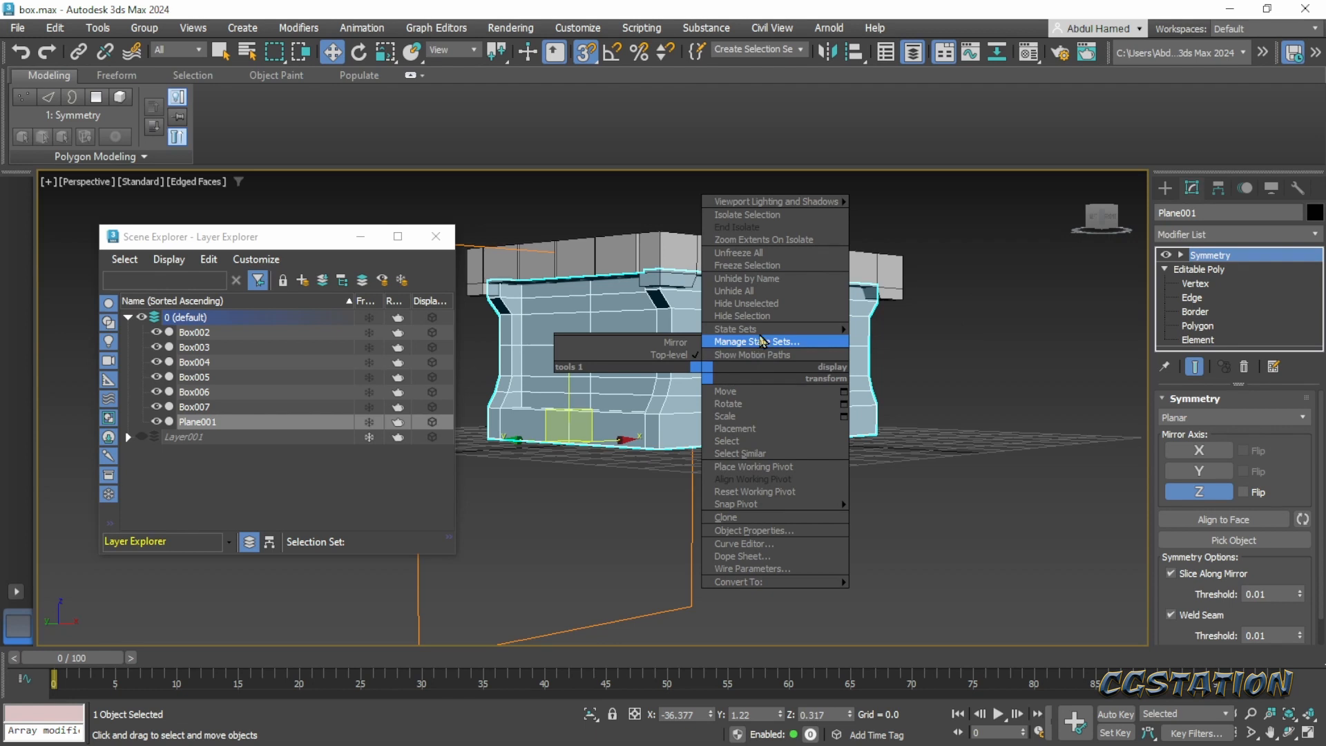
middle_click_drag(654, 424, 905, 377, "alt")
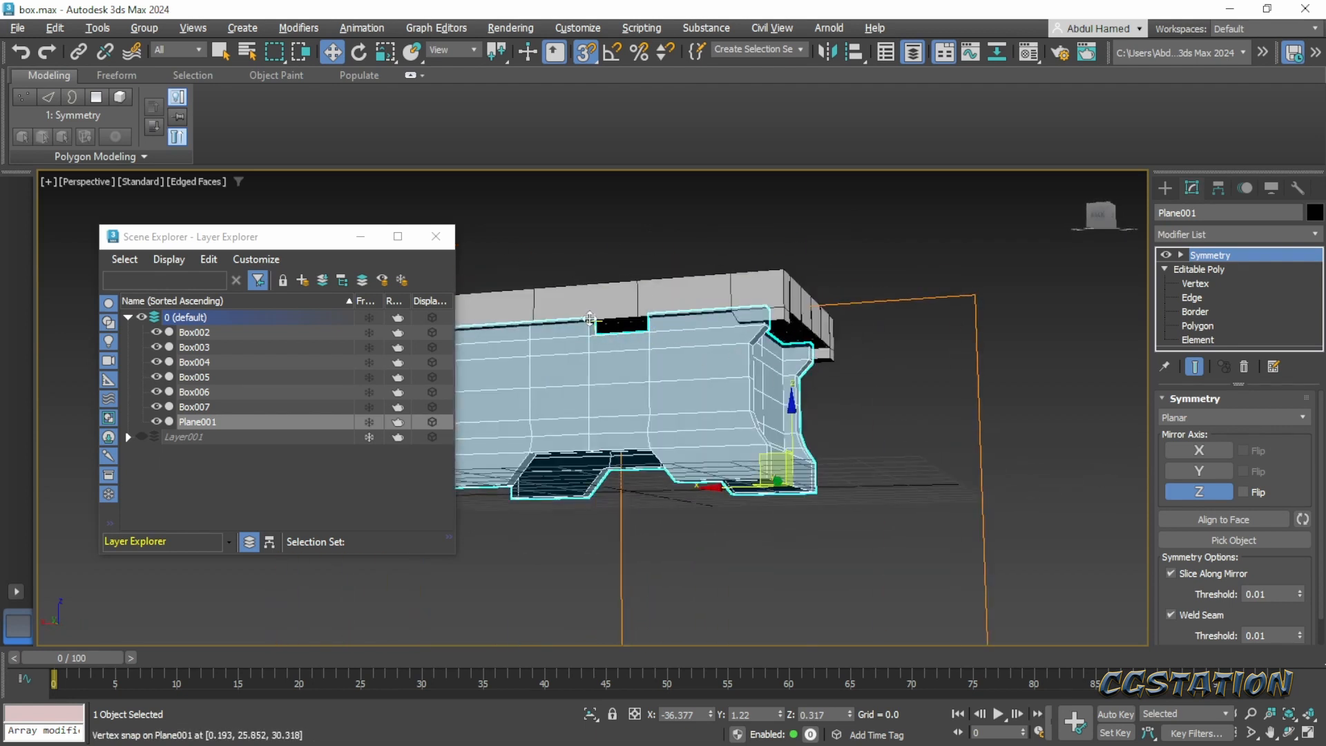
middle_click_drag(590, 319, 487, 388, "alt")
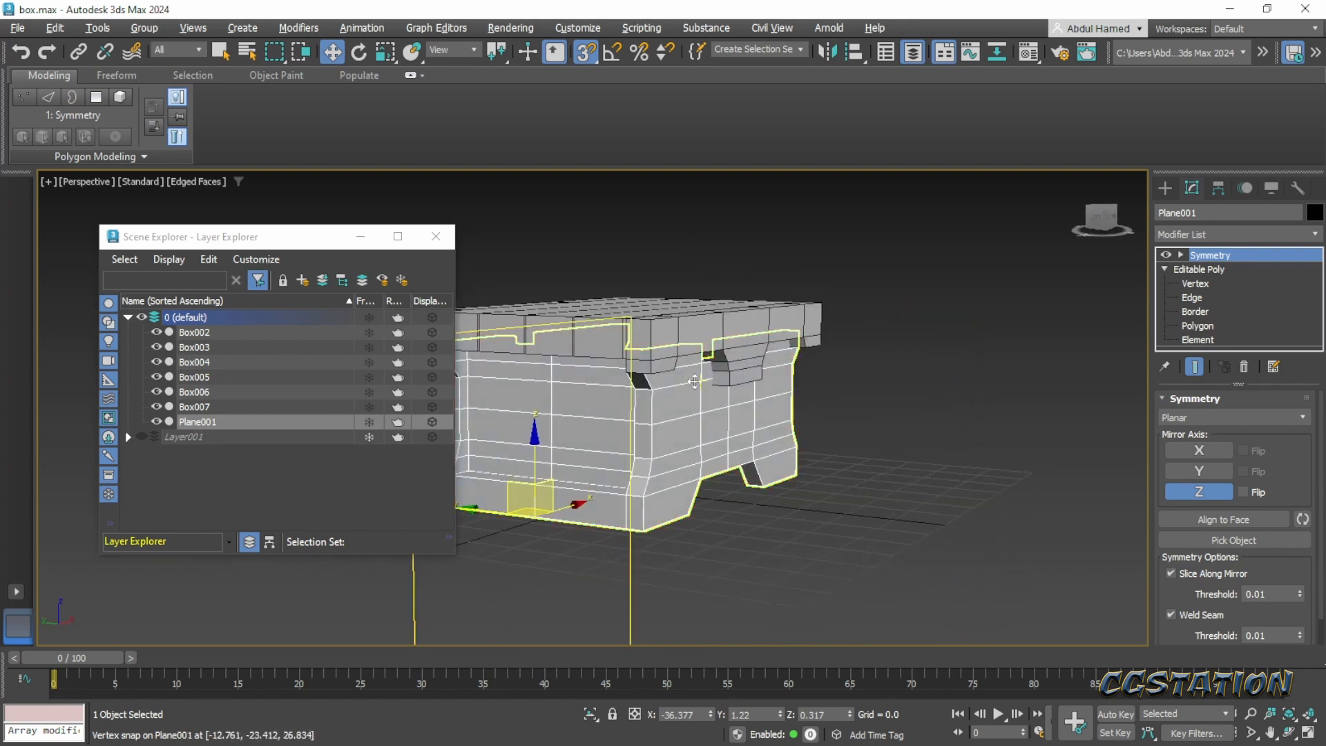
middle_click_drag(695, 381, 698, 399, "alt")
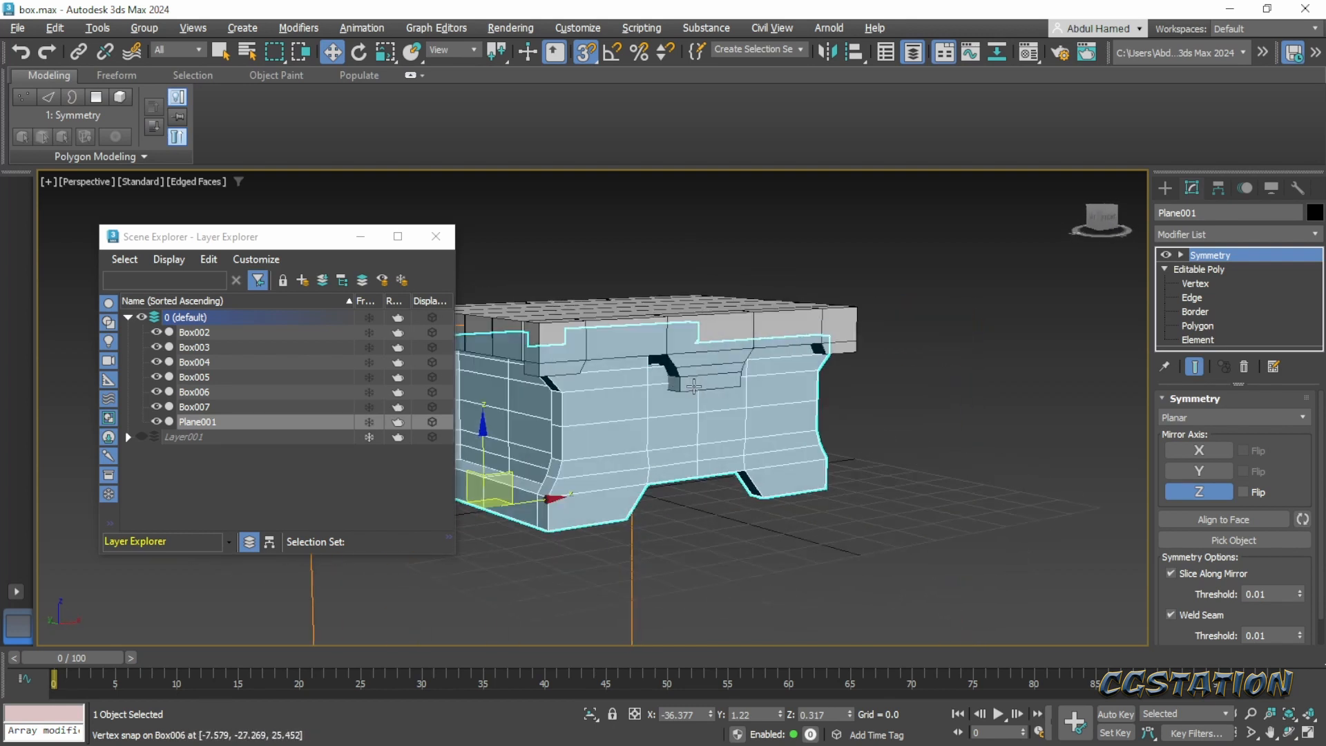
- Select the chest body and hide all other objects so that only Plane001 remains displayed
right_click(675, 463)
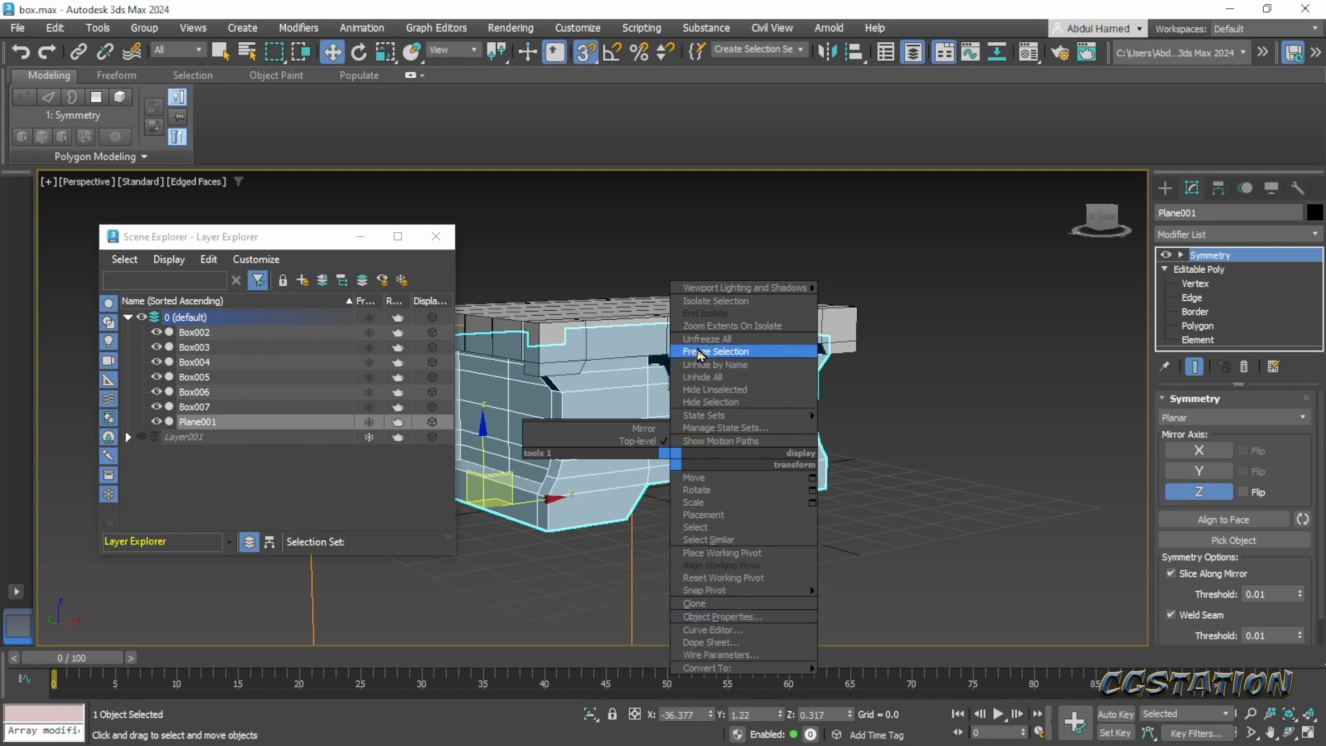
left_click(703, 379)
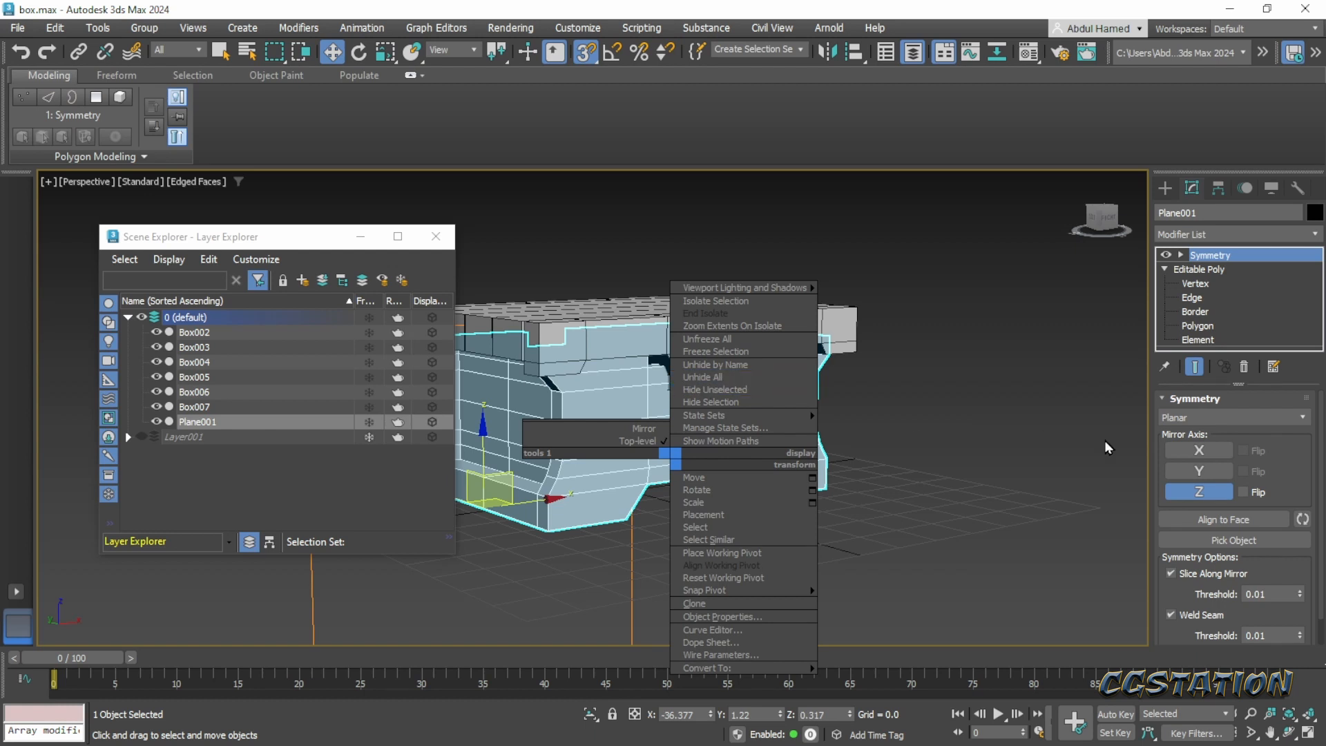
left_click(723, 568)
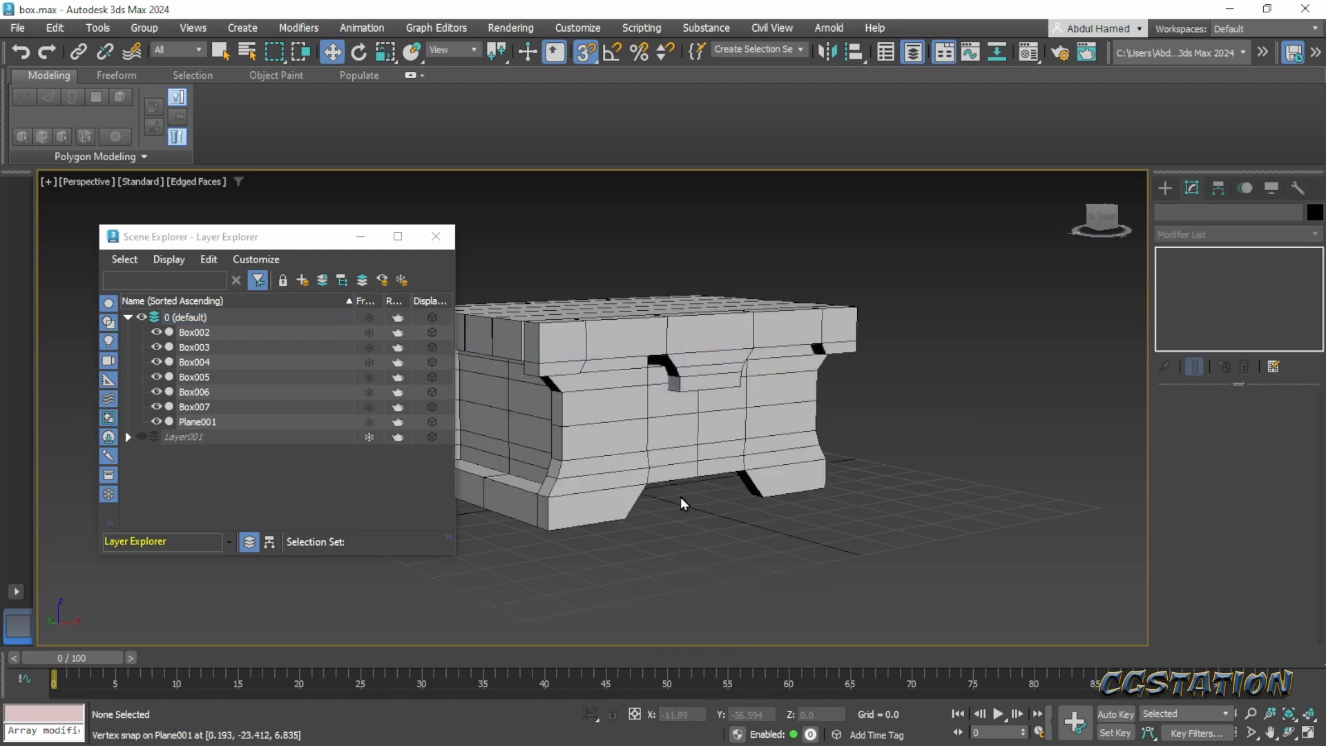
right_click(667, 448)
left_click(647, 449)
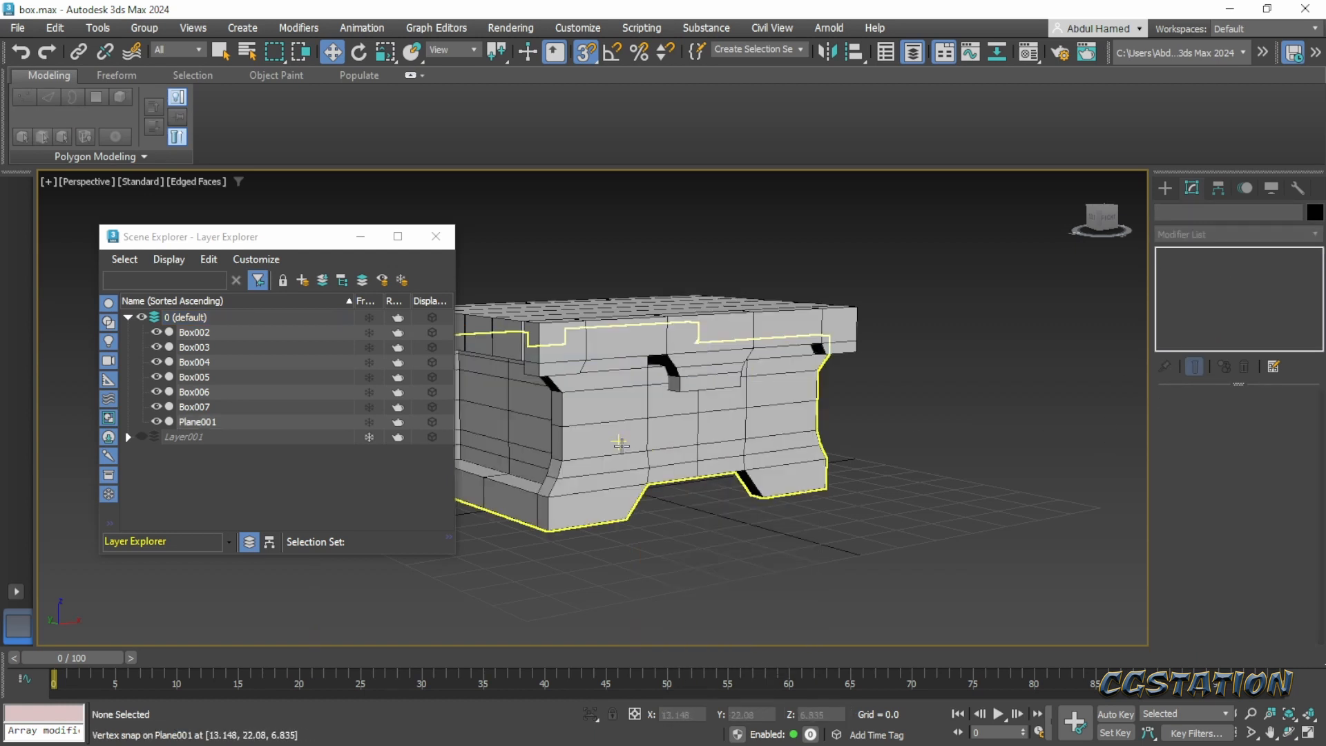
left_click(618, 442)
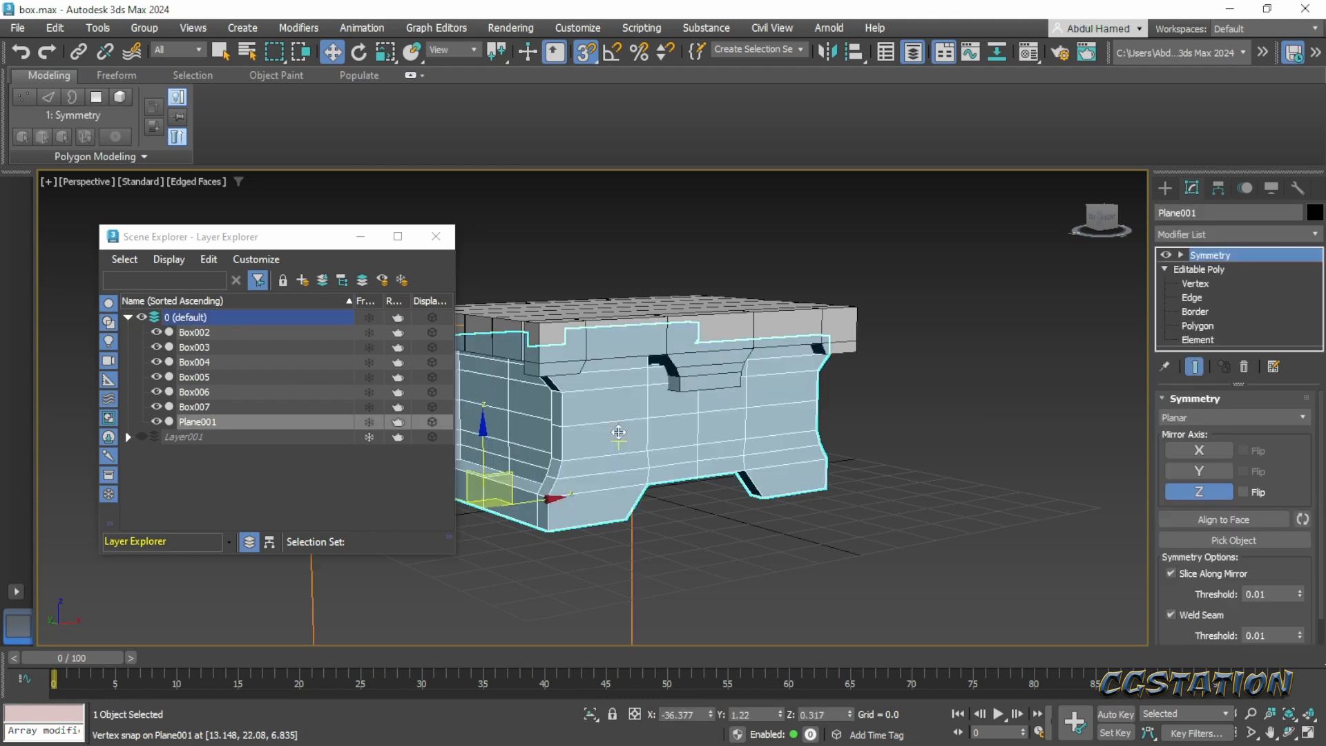
right_click(619, 433)
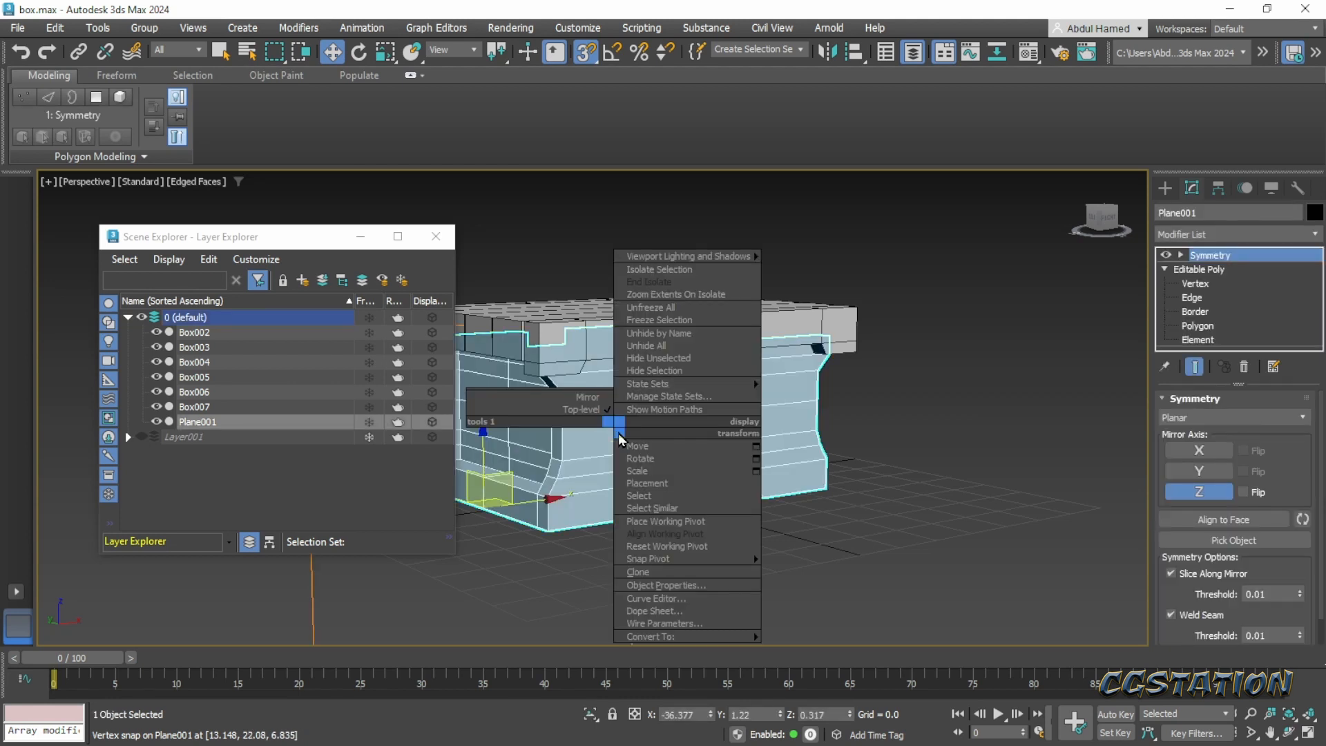
left_click(690, 358)
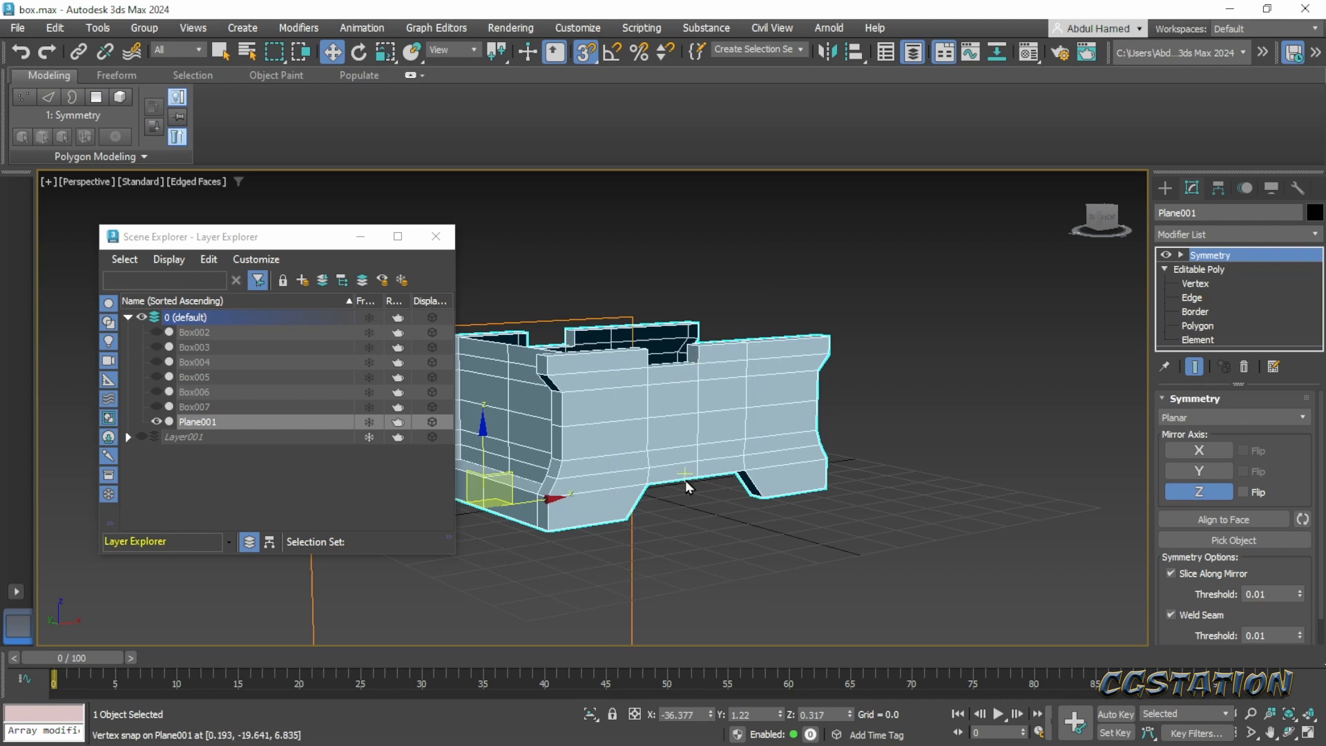
- Turn off the Symmetry modifier's display and delete the polygon at the base of the notch in the front wall's upper edge
middle_click_drag(685, 479, 685, 539, "alt")
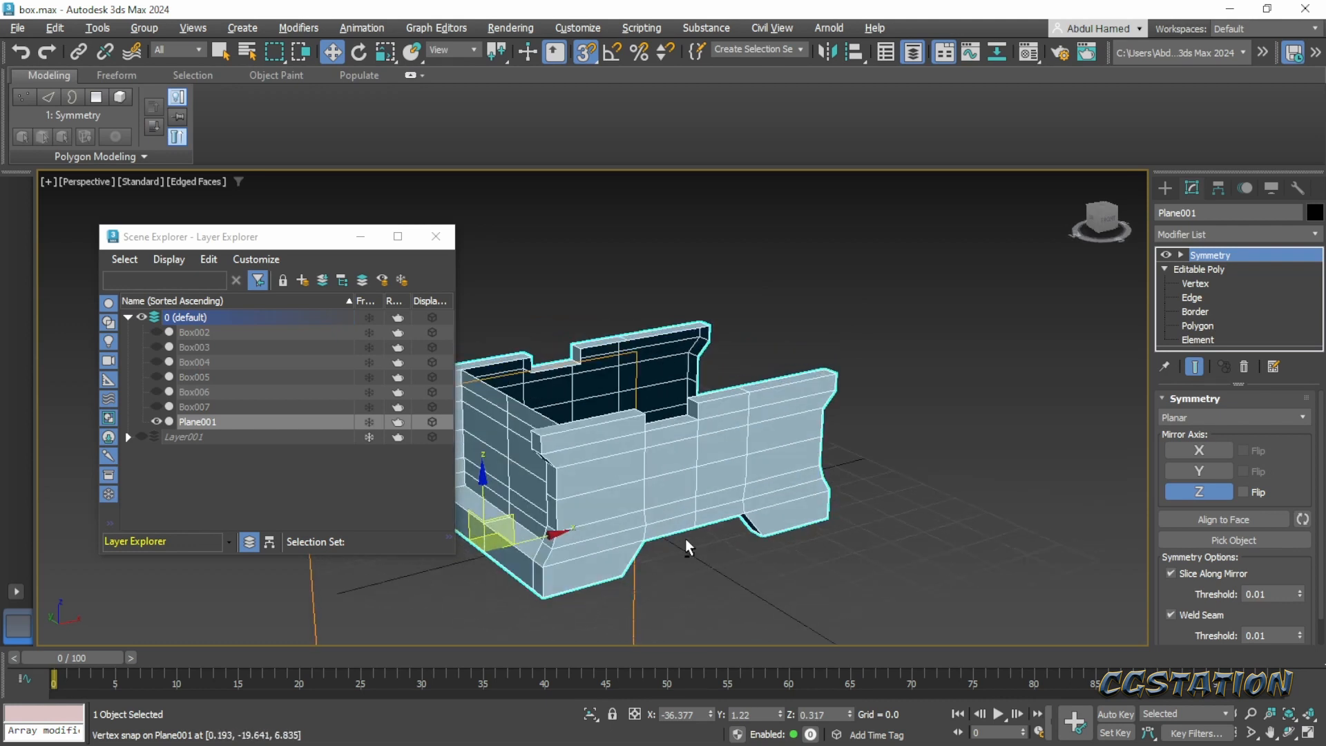
left_click(1167, 256)
left_click(843, 547)
middle_click_drag(733, 496, 756, 543, "alt")
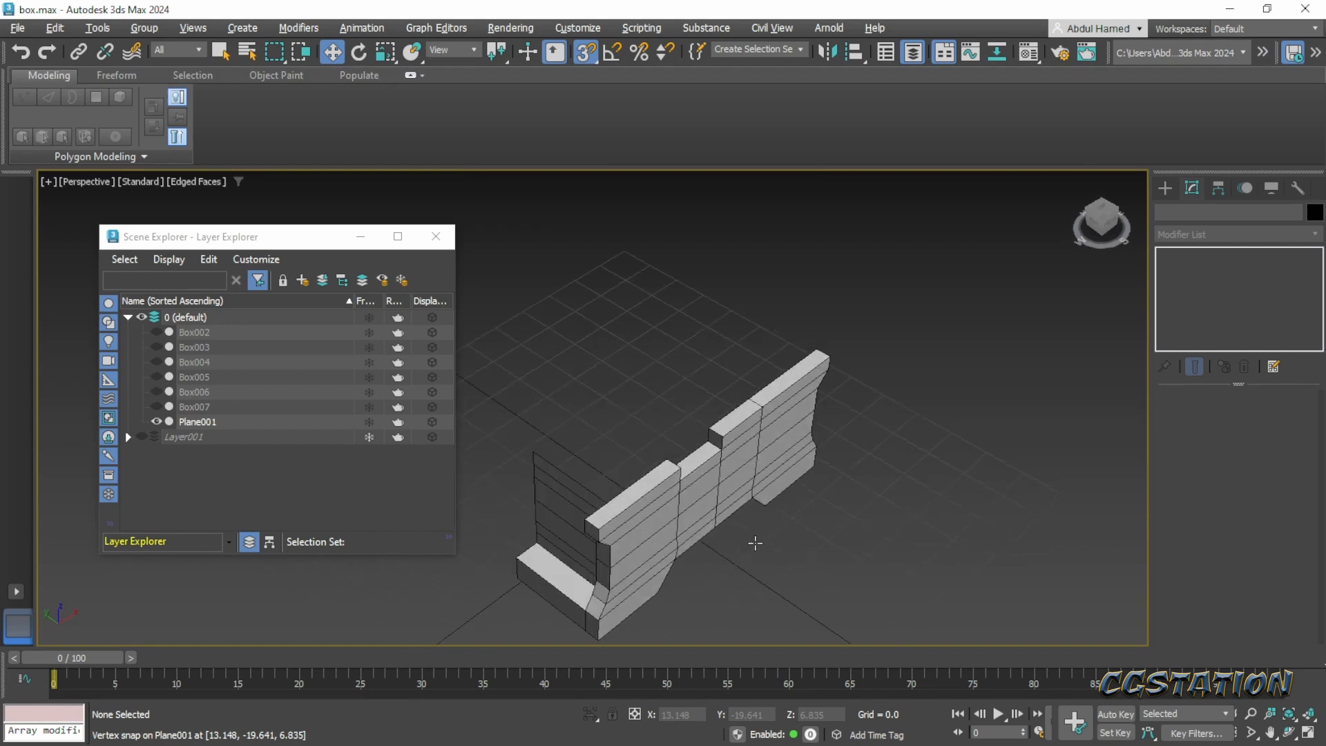
scroll(705, 439, "up", 4)
left_click(705, 439)
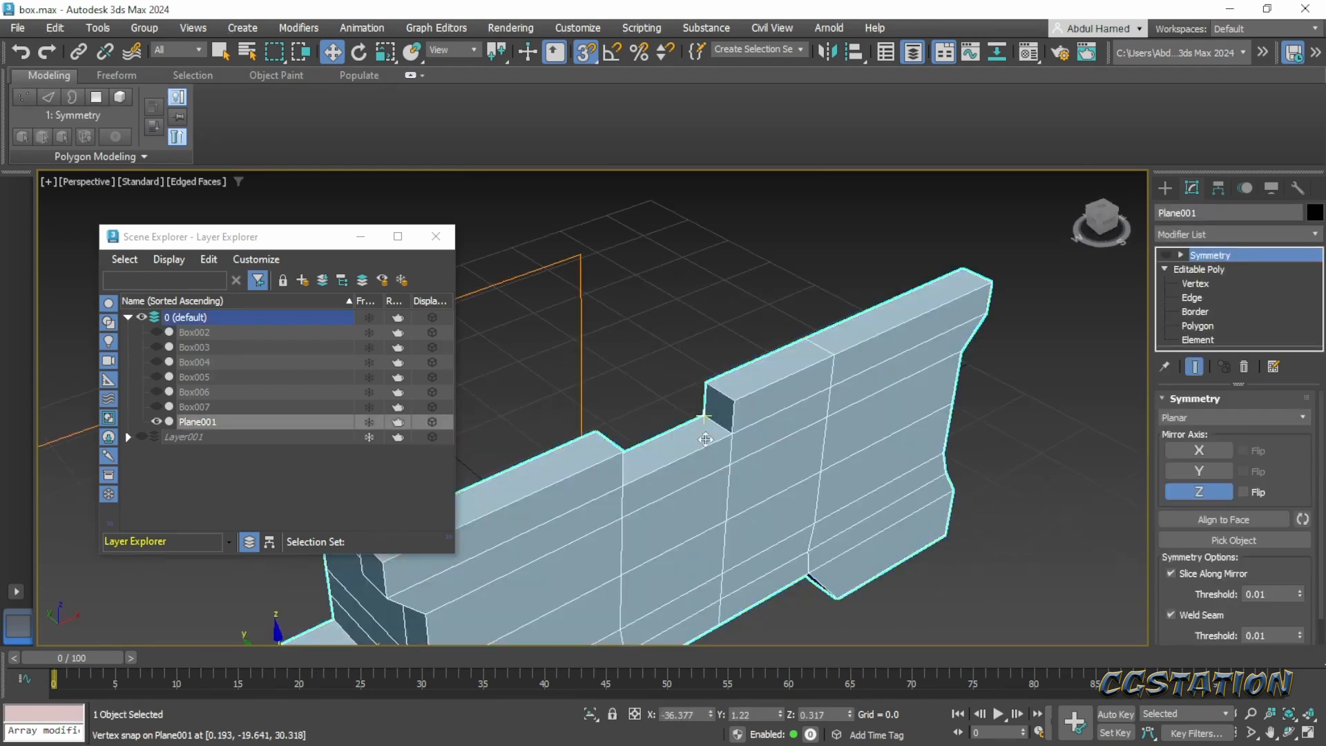
left_click(1198, 325)
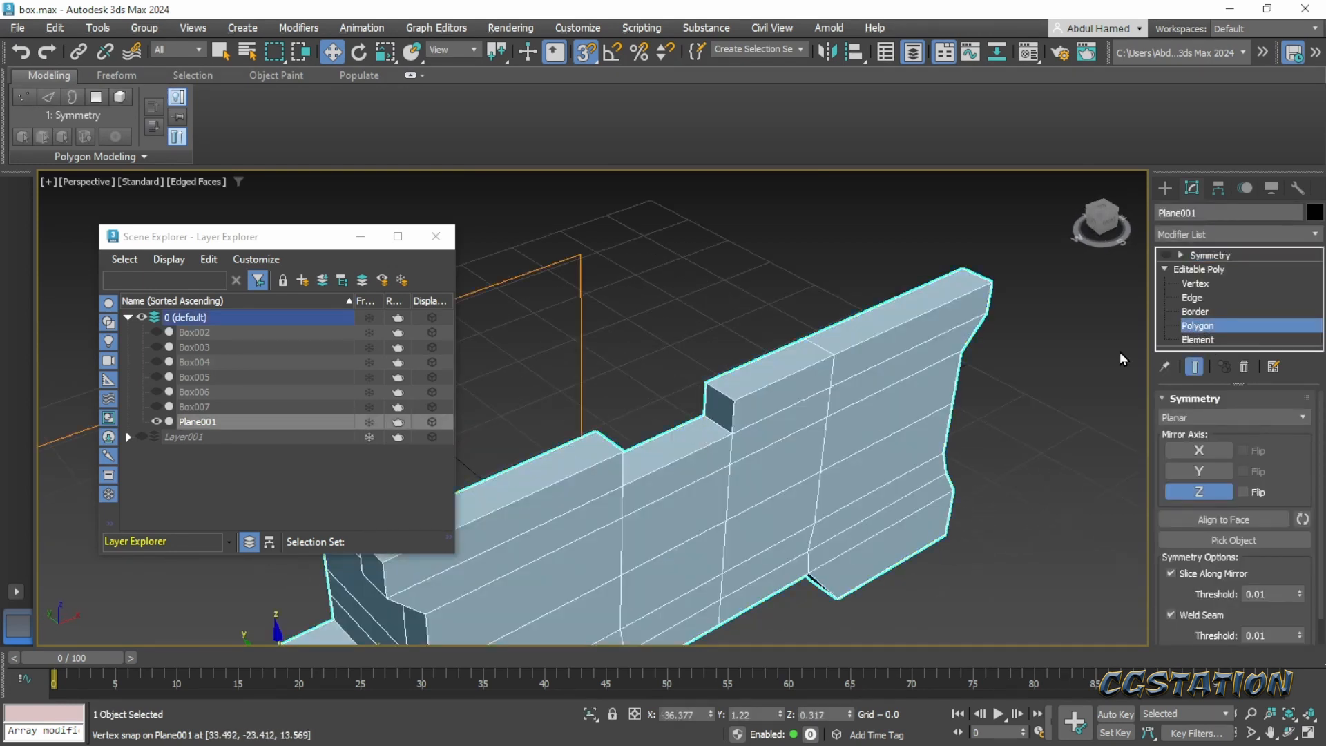
left_click(653, 452)
key("Delete")
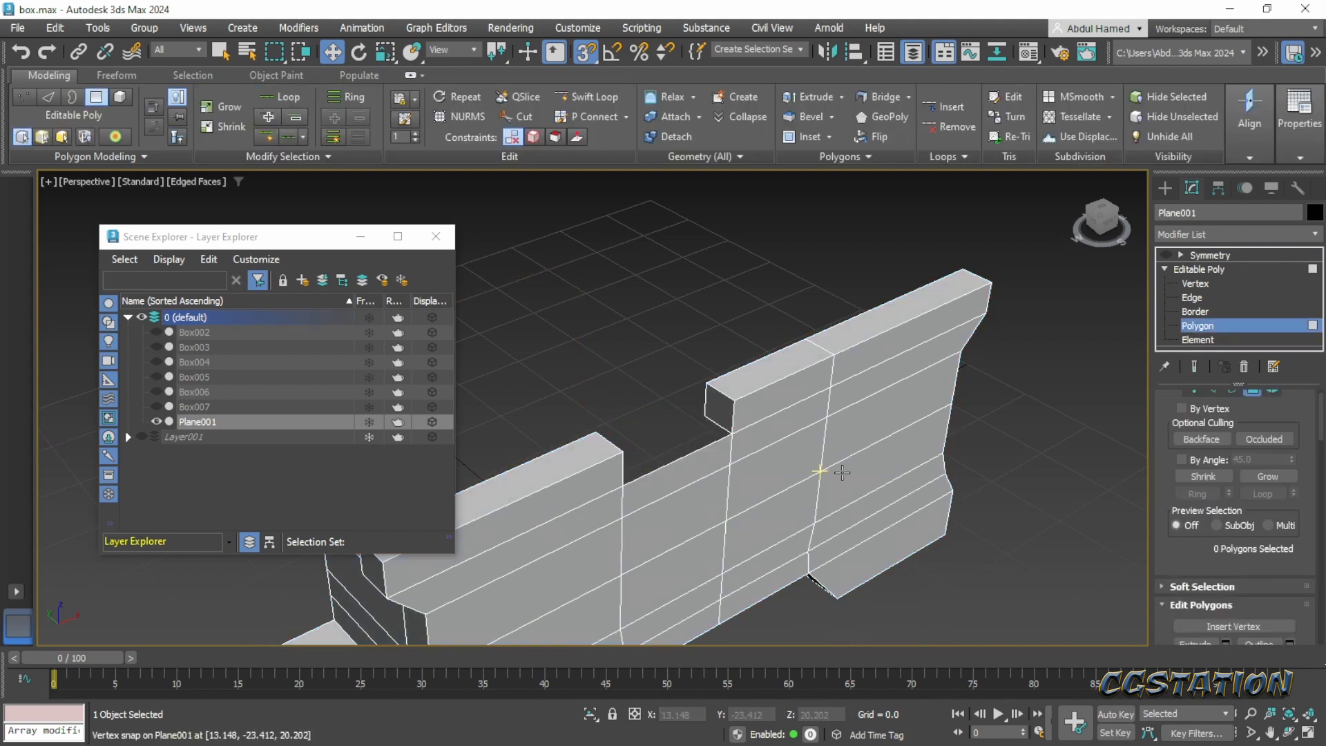
- Select the two facing end polygons of the notch and close the gap between them with Bridge
left_click(719, 415)
middle_click_drag(721, 421, 862, 397, "alt")
left_click(838, 383, "ctrl")
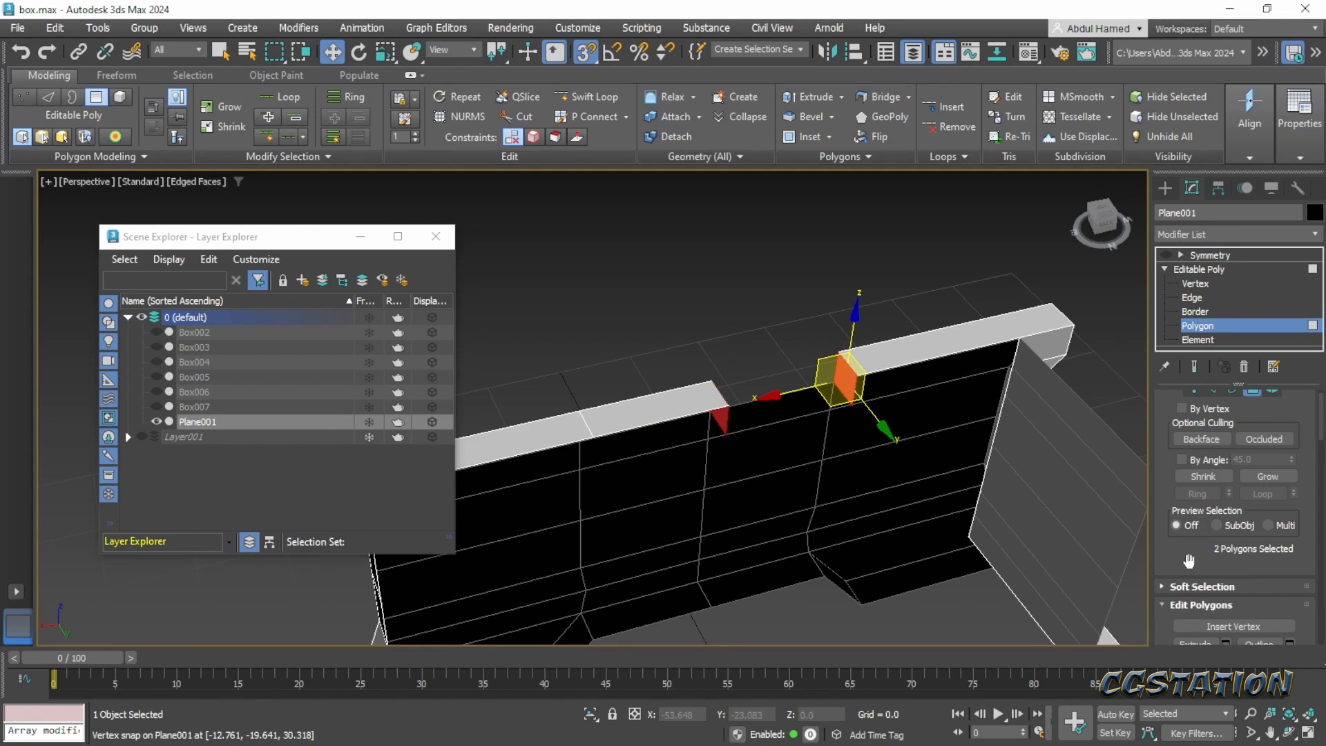
scroll(1171, 548, "down", 3)
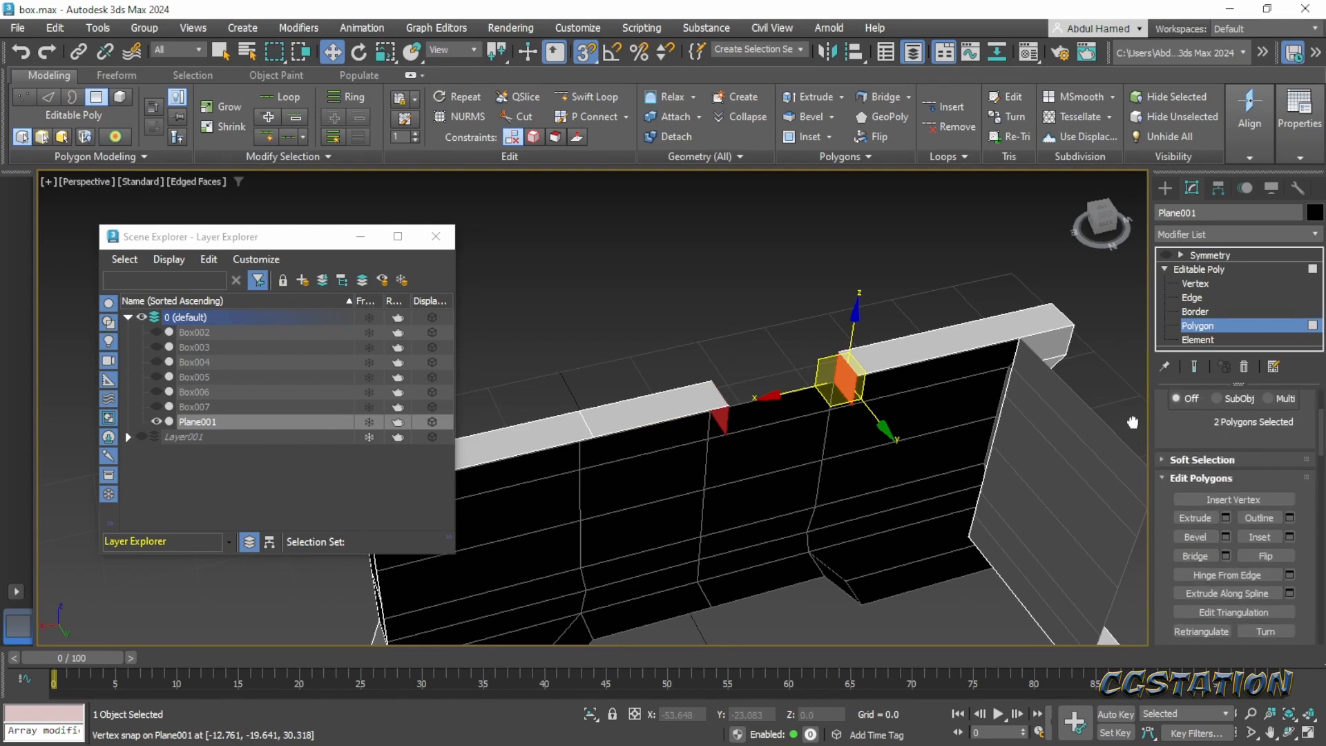
left_click(1182, 553)
- Remove the bridged section's inward-facing and underside polygons on the interior of the front wall
middle_click_drag(760, 428, 732, 410, "alt")
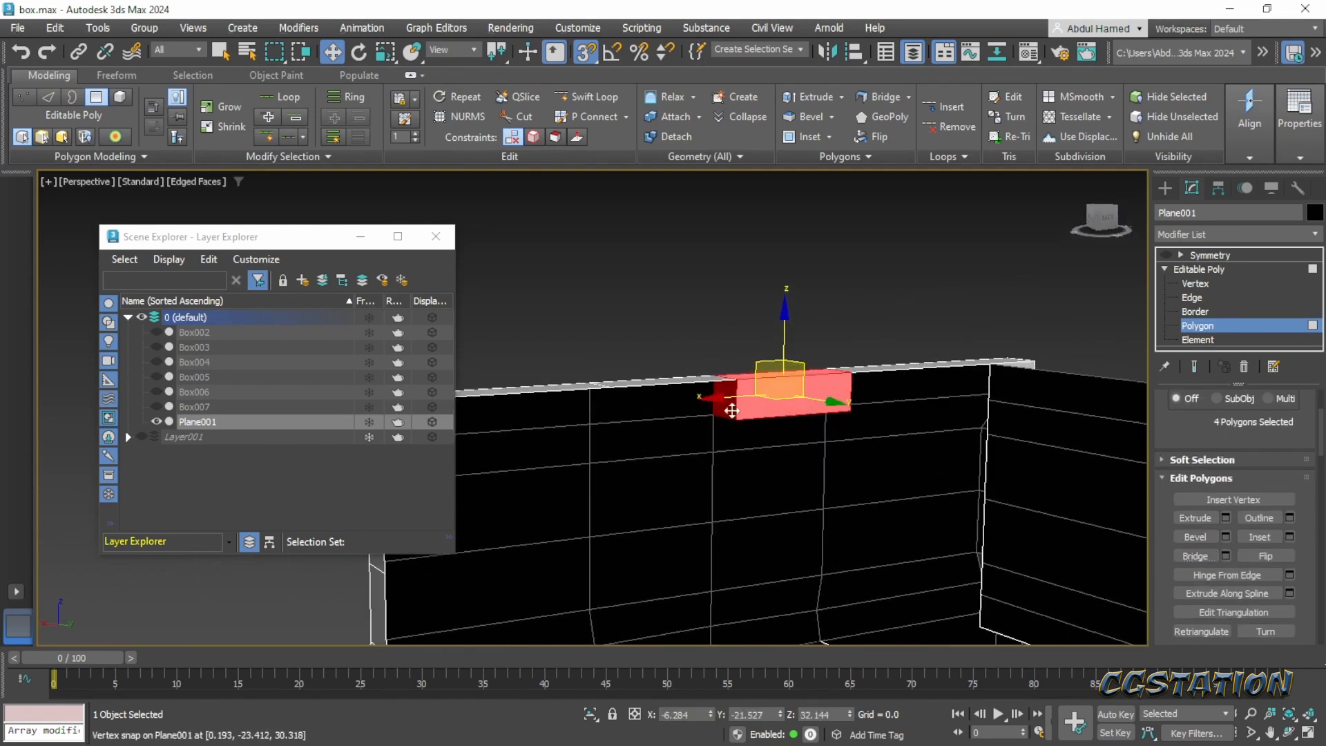
left_click(749, 415)
middle_click_drag(813, 424, 786, 409, "alt")
left_click(787, 413, "ctrl")
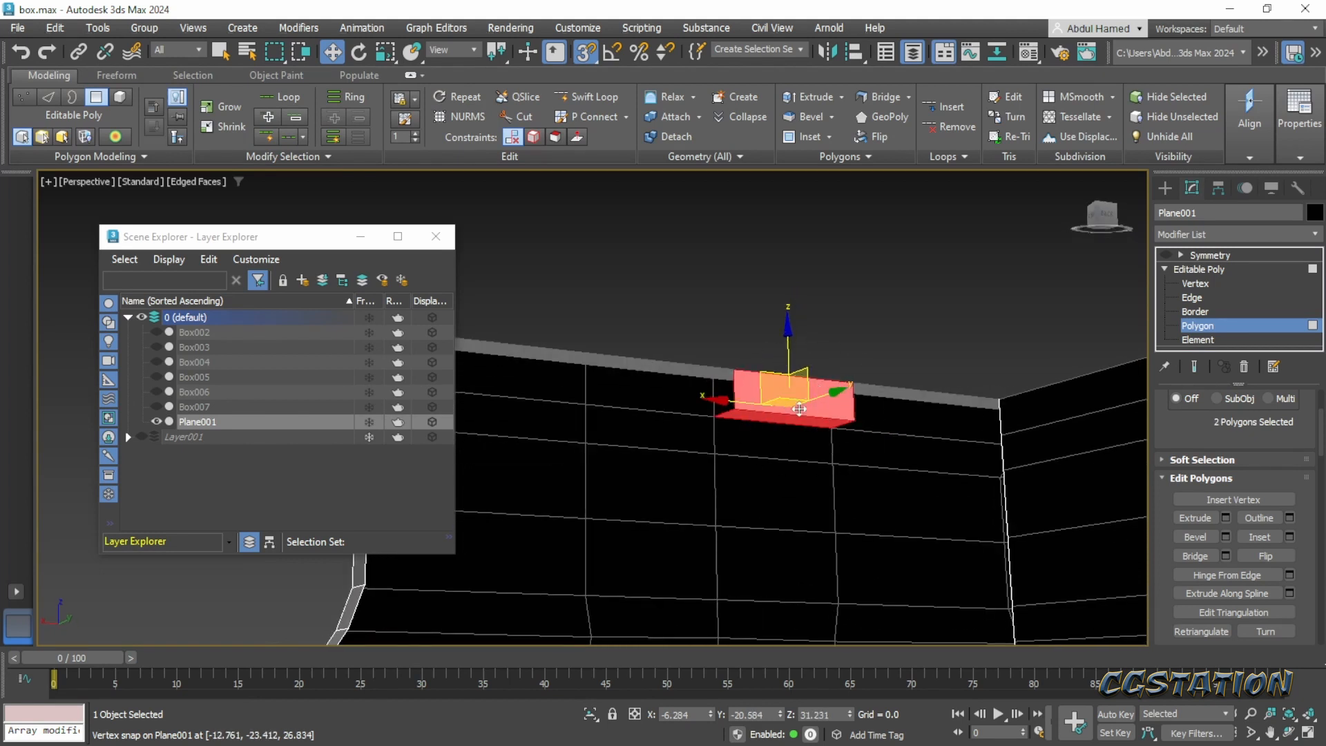
left_click(801, 395)
- Leave polygon editing, turn the Symmetry modifier's display back on and check the mirrored chest body
middle_click_drag(764, 388, 1083, 313, "alt")
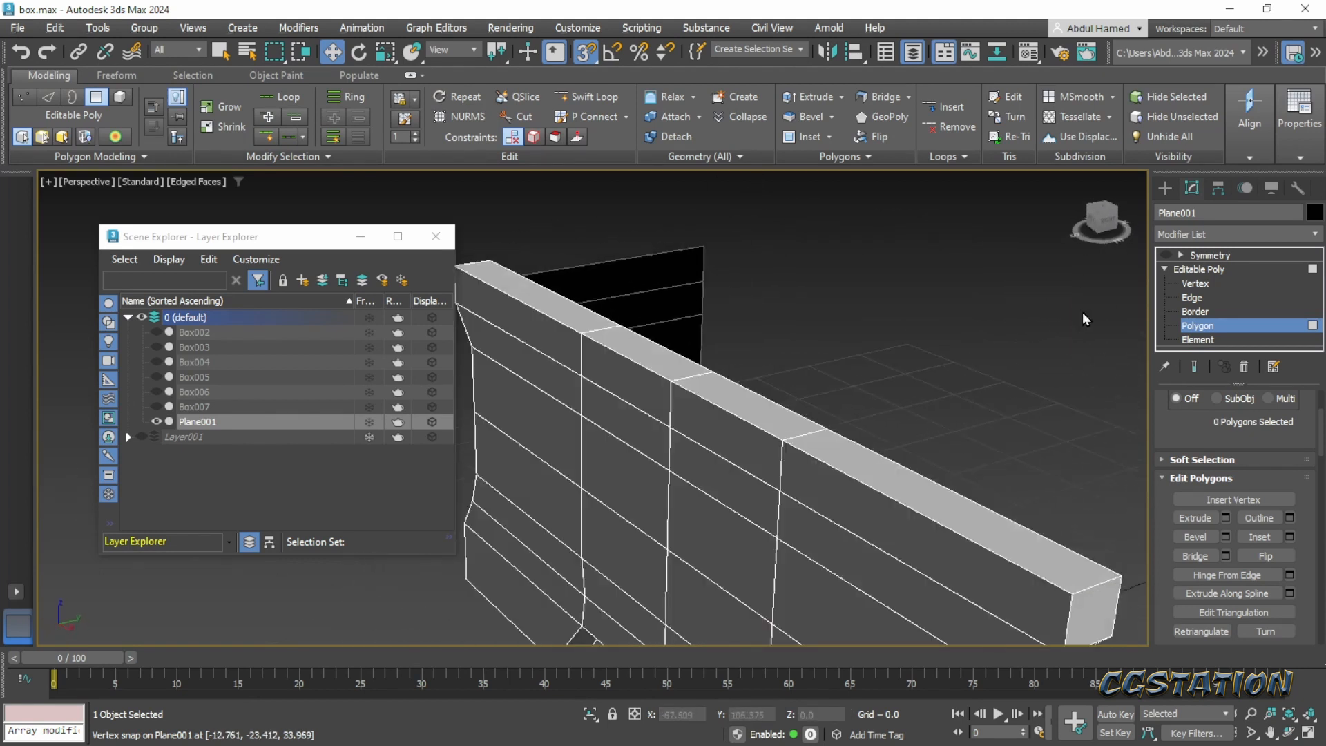
left_click(1162, 270)
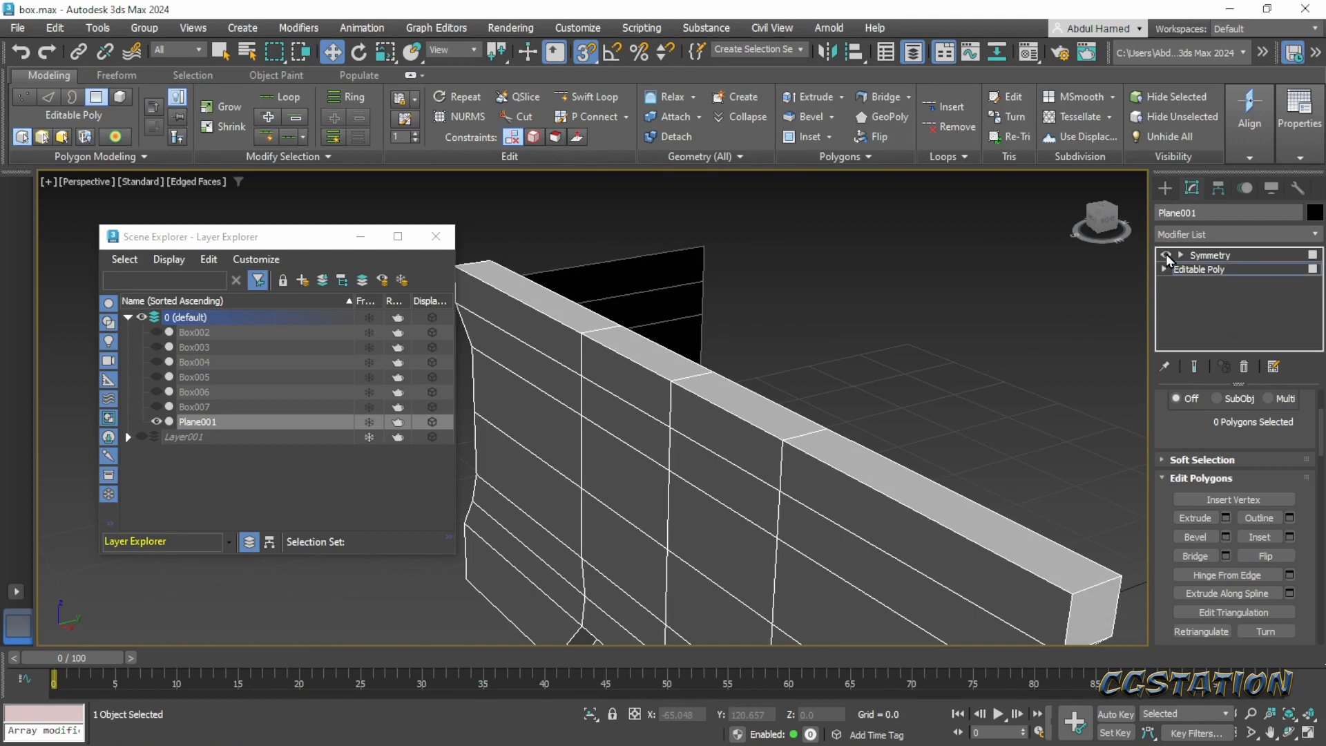
left_click(1209, 255)
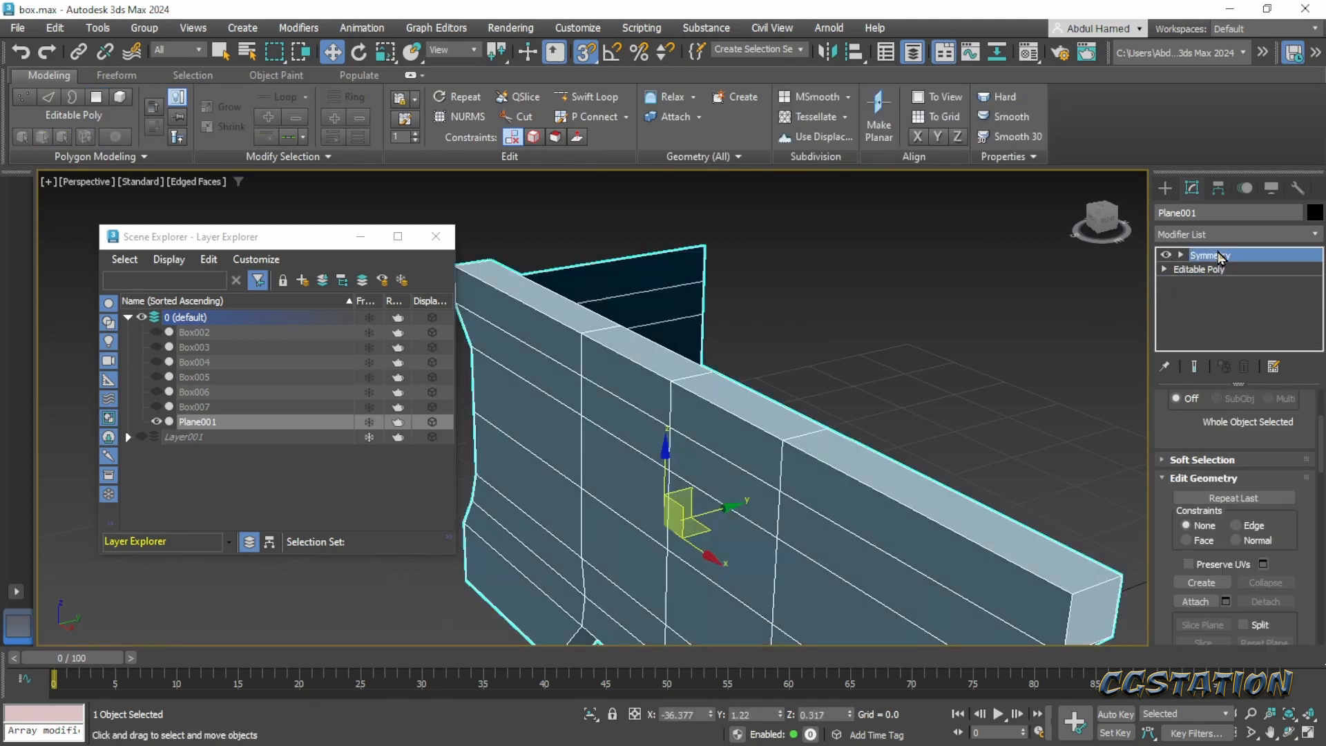
scroll(861, 513, "down", 2)
middle_click_drag(861, 512, 969, 419)
scroll(856, 398, "down", 4)
middle_click_drag(917, 453, 908, 504, "alt")
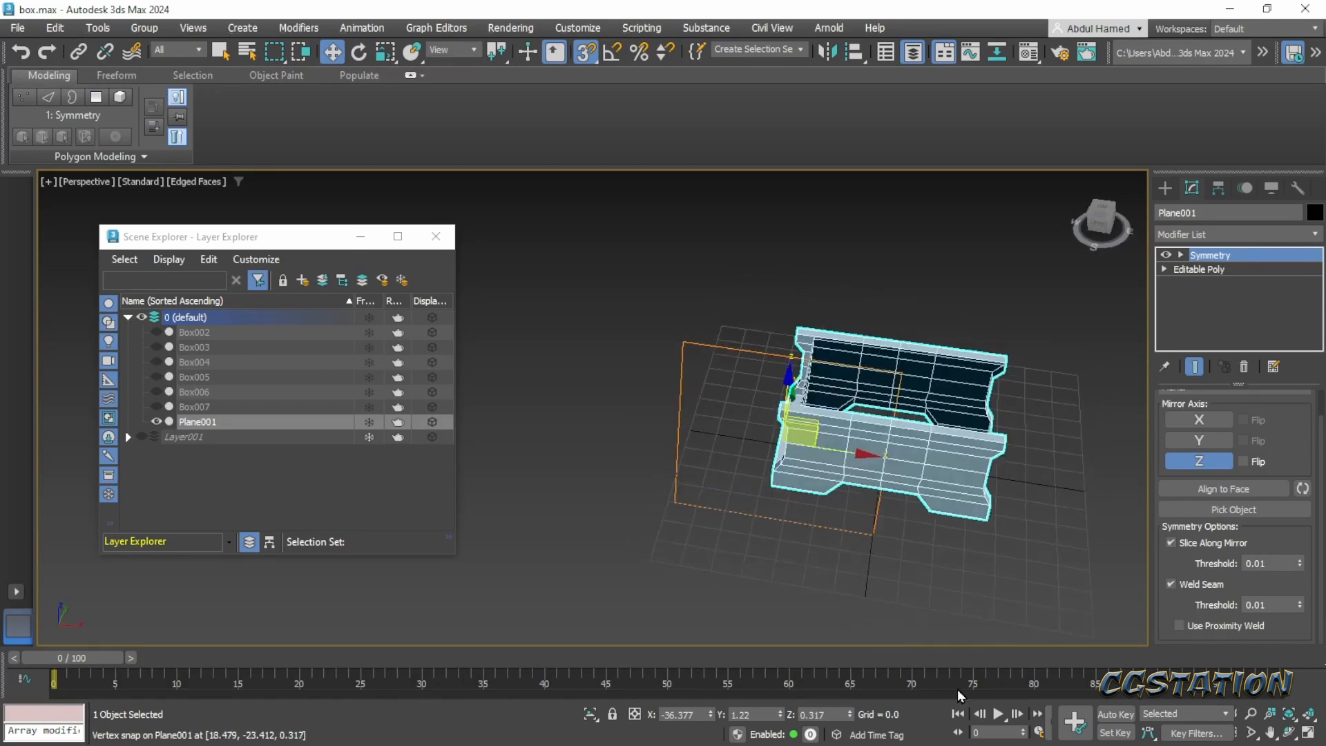
middle_click_drag(797, 548, 835, 477, "alt")
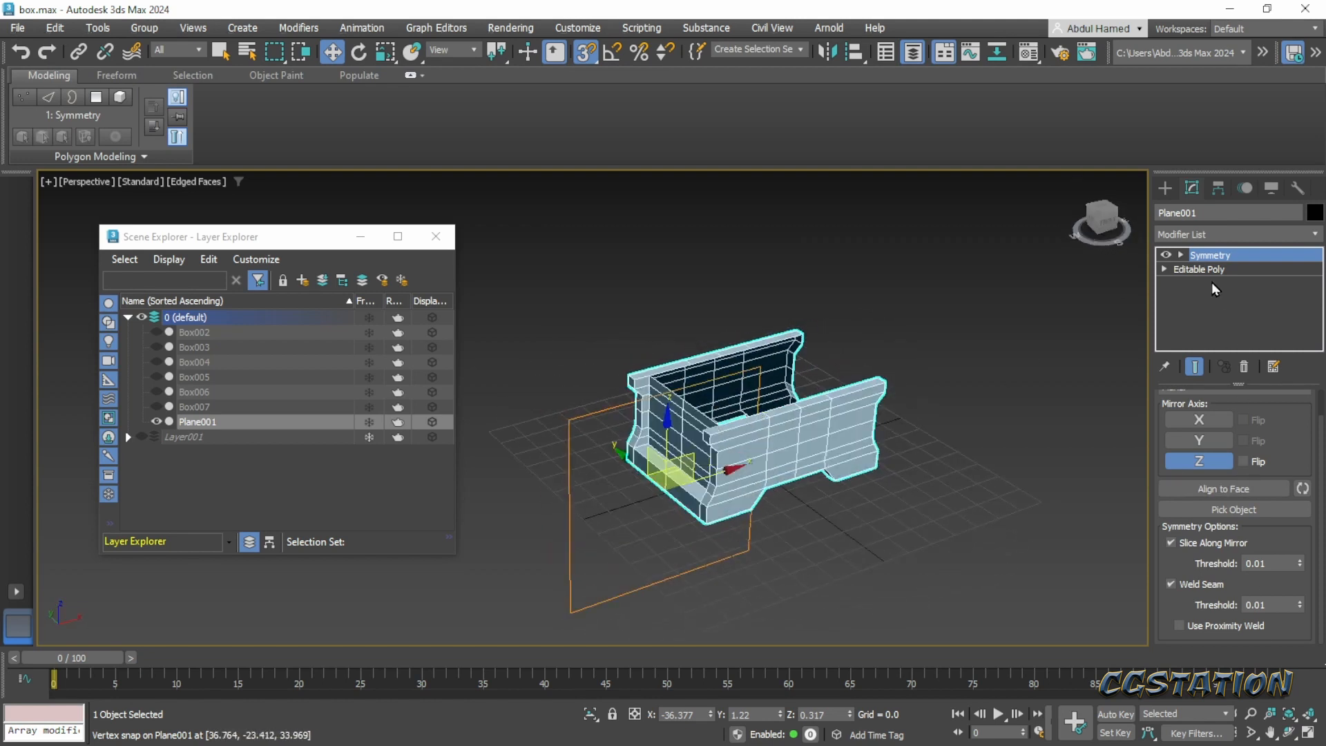
- Collapse the chest body's whole modifier stack into an Editable Poly
left_click(1219, 238)
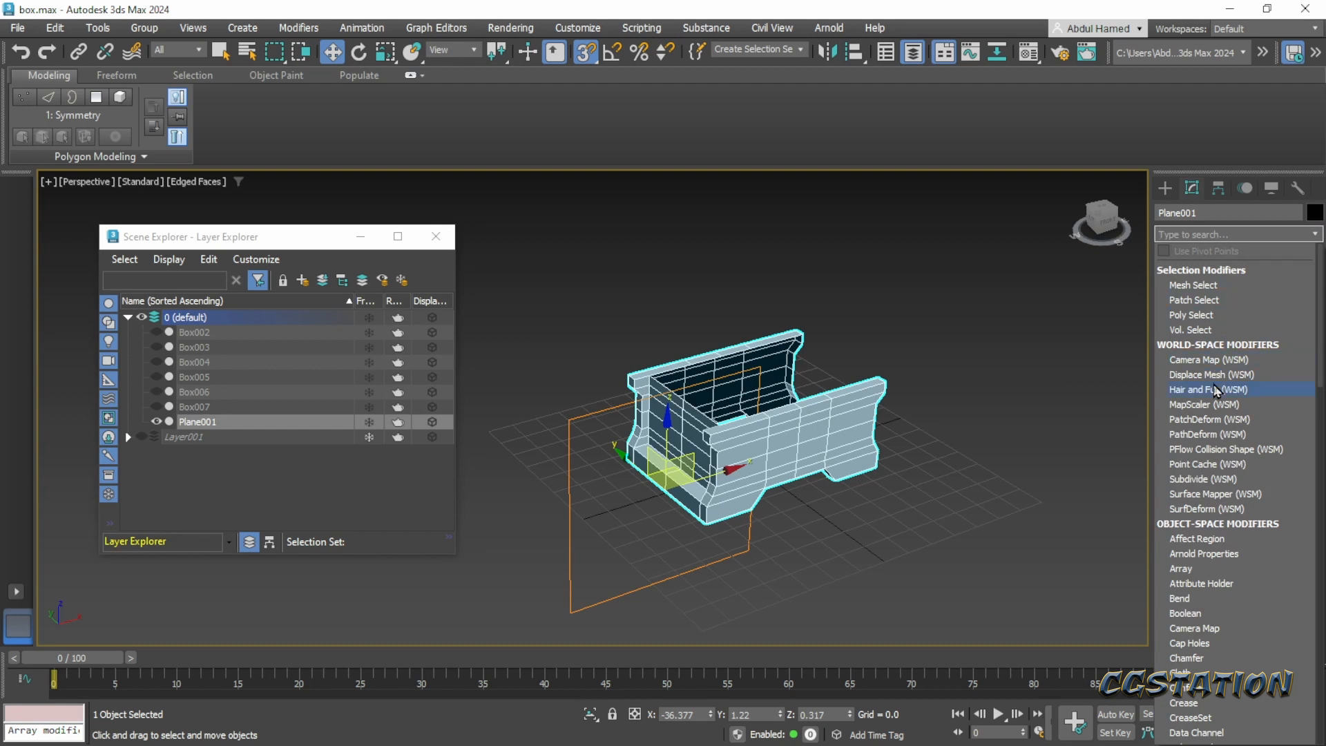
left_click(1174, 193)
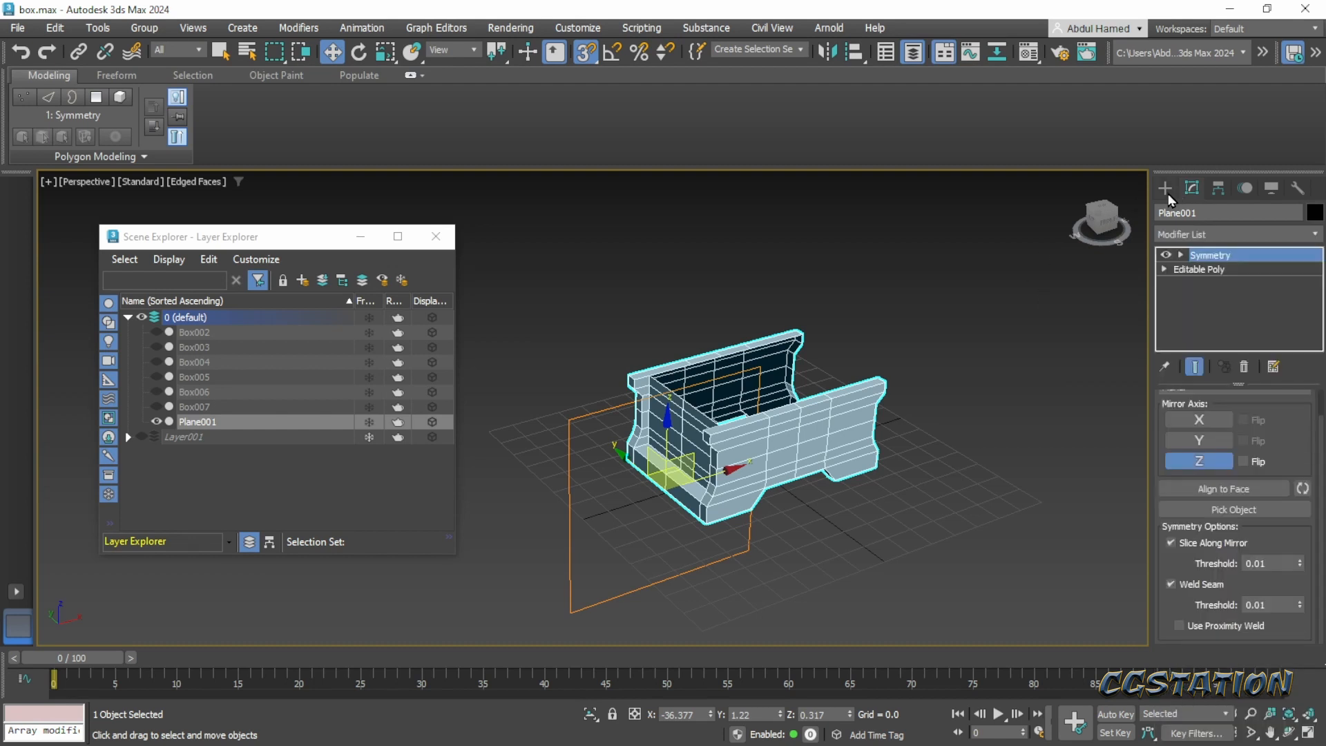
right_click(1224, 255)
left_click(1123, 420)
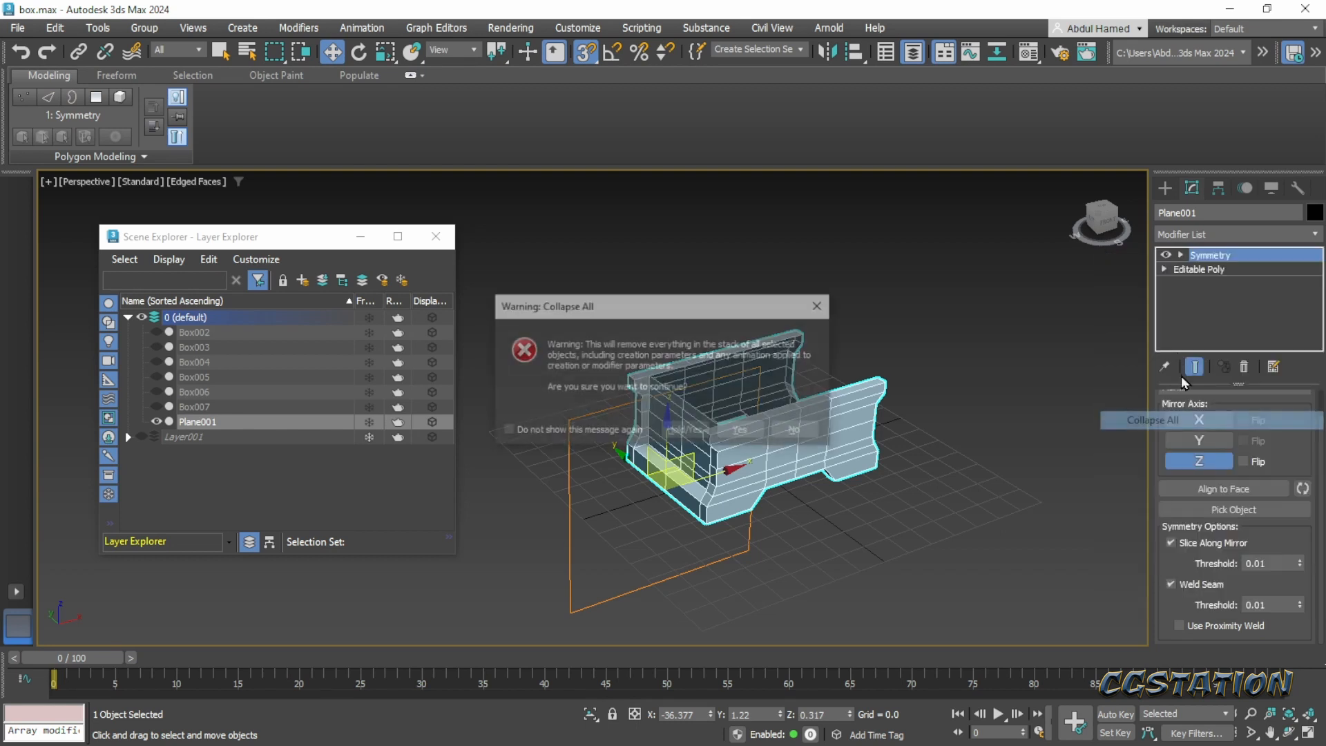
left_click(742, 431)
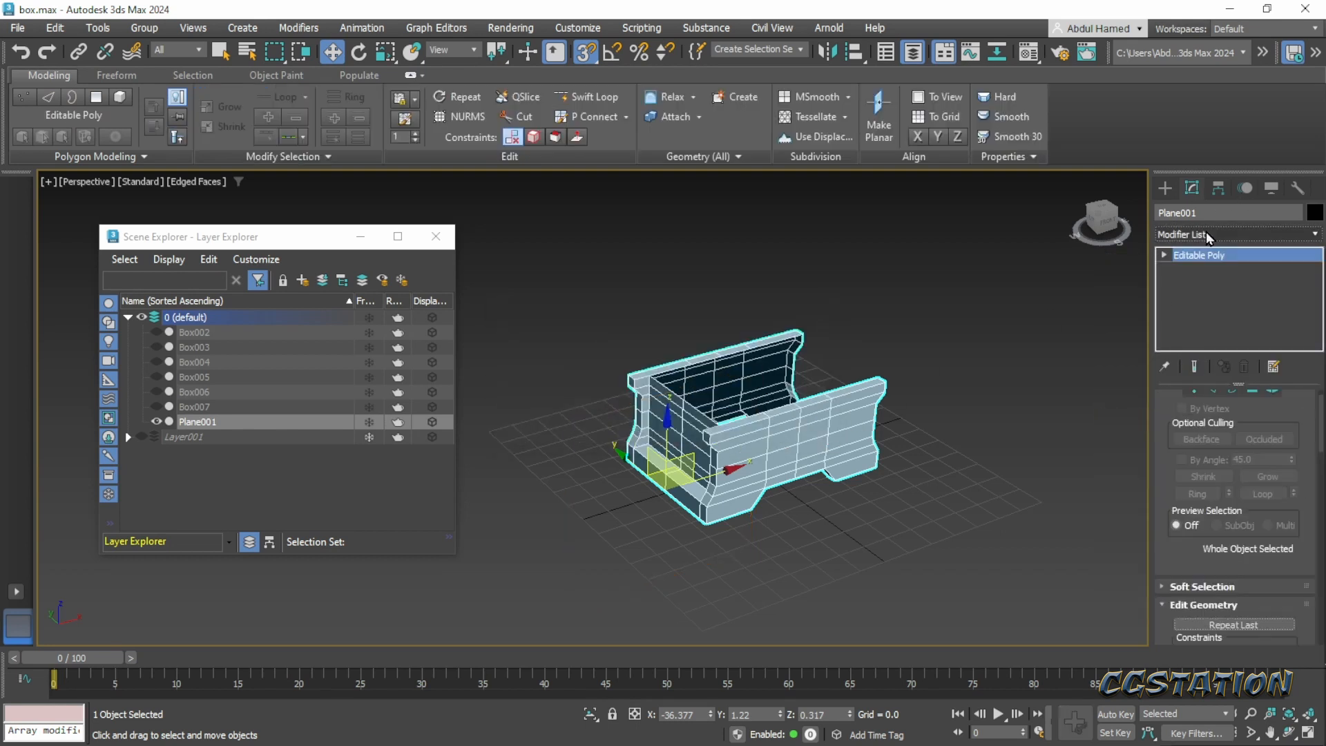
- Add a new Symmetry modifier to the collapsed chest body
left_click(1206, 234)
type("sy")
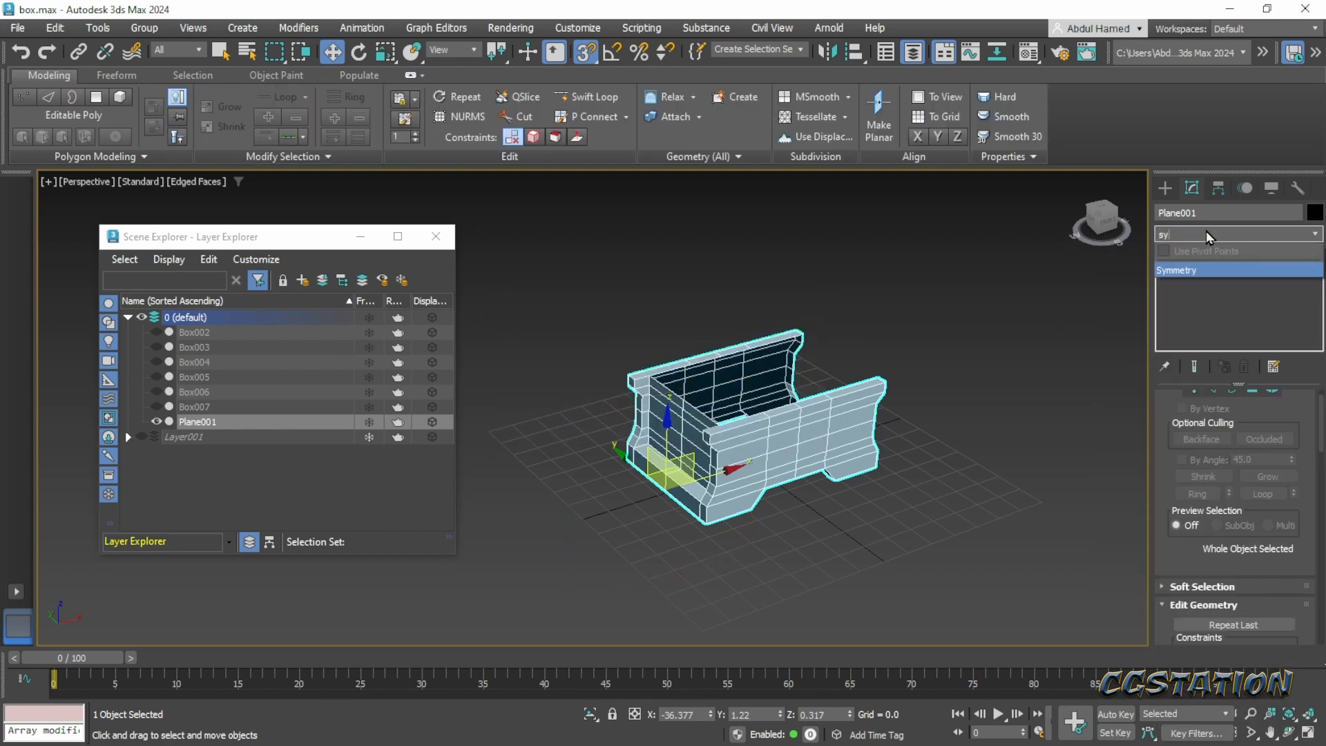
key("Return")
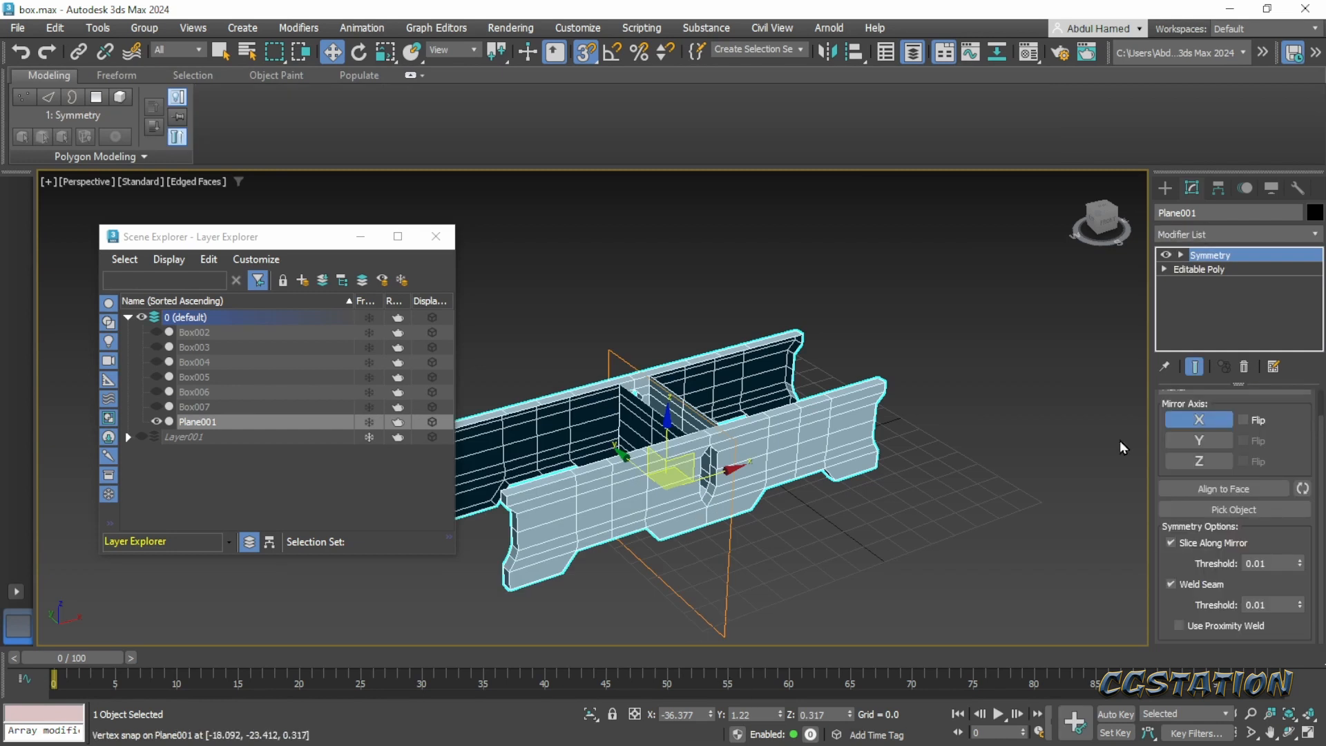
- Move only the chest body's pivot to the vertex midway along the front wall, at 0.193, -23.412, 20.202
left_click(1219, 188)
left_click(1220, 304)
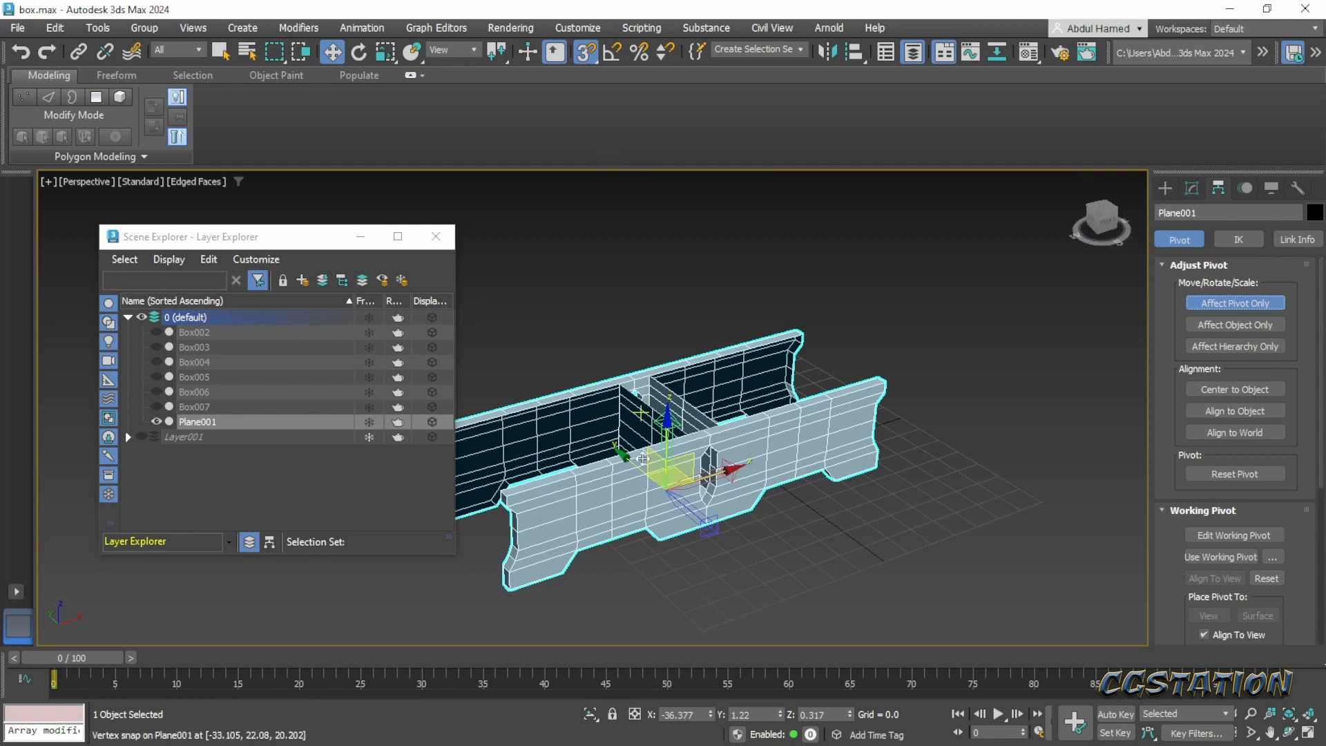
left_click_drag(718, 477, 790, 446)
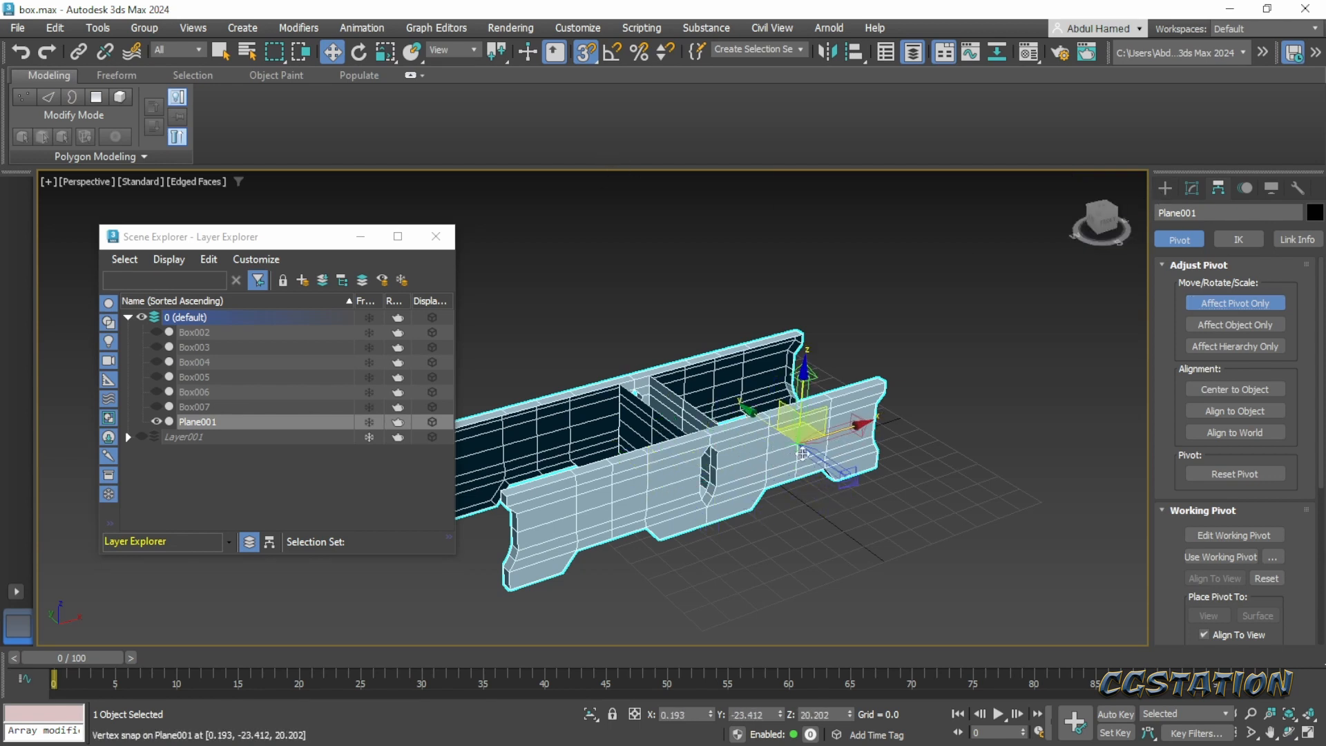
- Finish pivot editing on the chest body, delete its Symmetry modifier and apply a fresh Symmetry modifier in its place
left_click(1235, 303)
left_click(1192, 189)
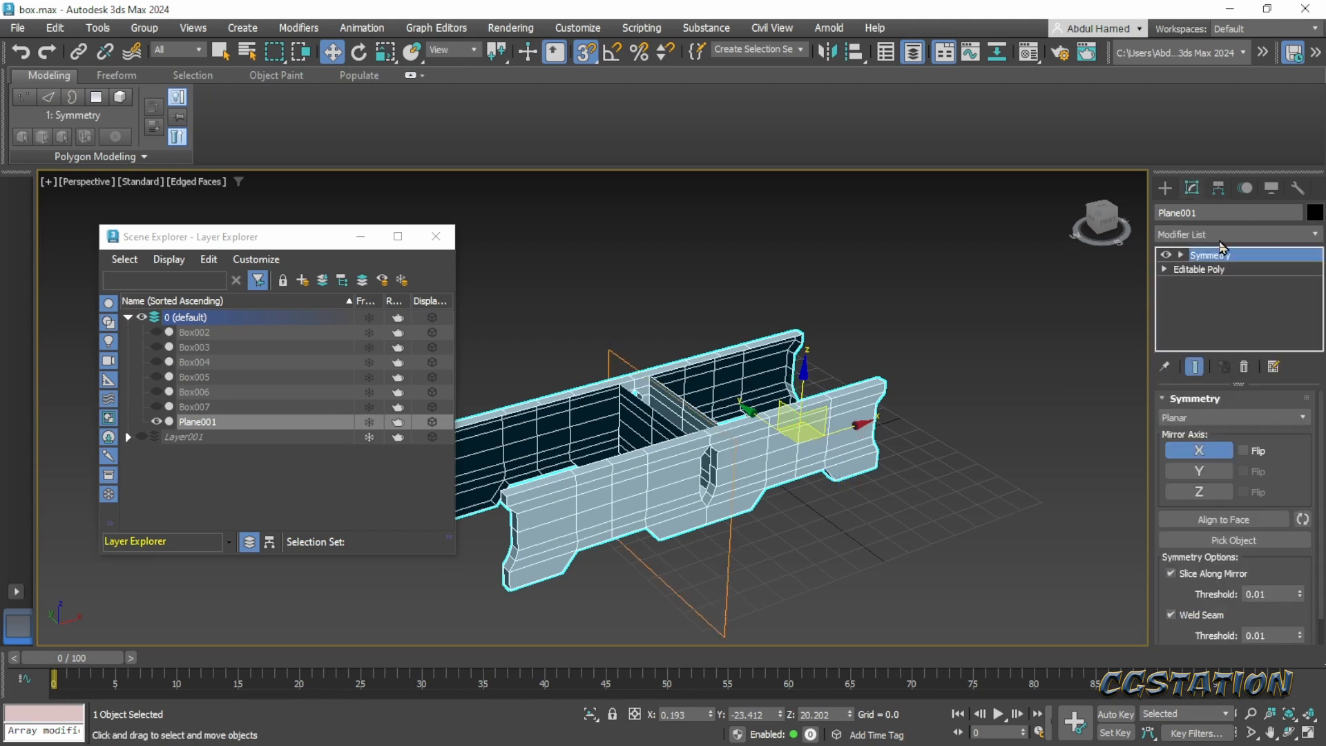
left_click(1244, 367)
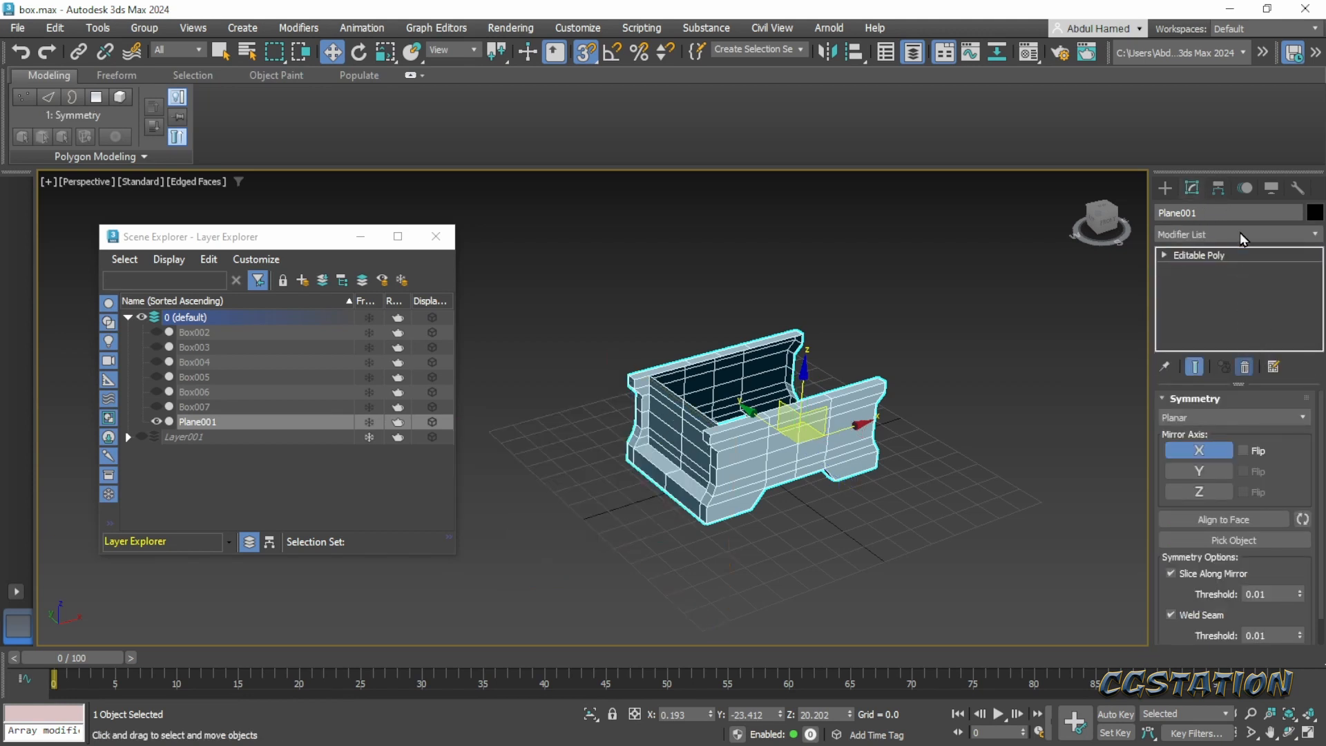
left_click(1240, 234)
type("sym")
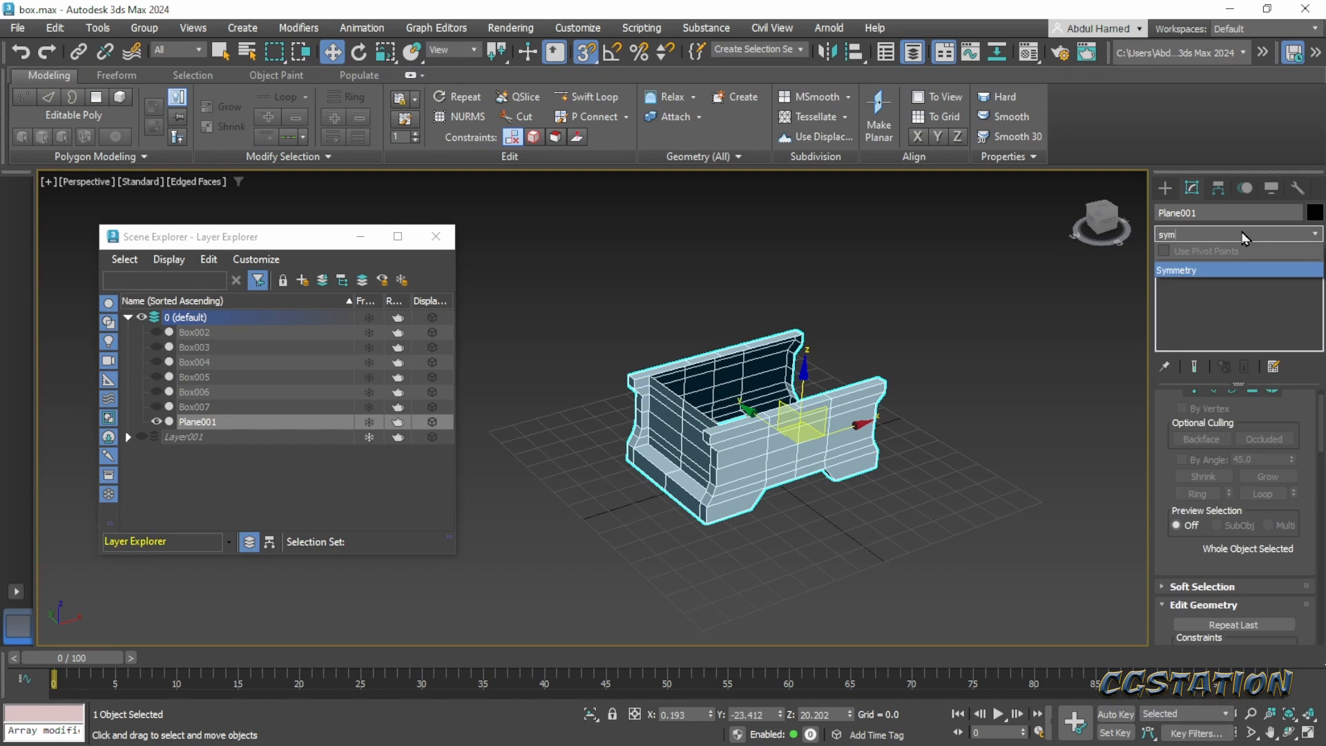
key("Return")
- Flip the chest body's Symmetry along the X mirror axis and compare the mirrored result with the flip off and on
middle_click_drag(890, 469, 815, 499, "alt")
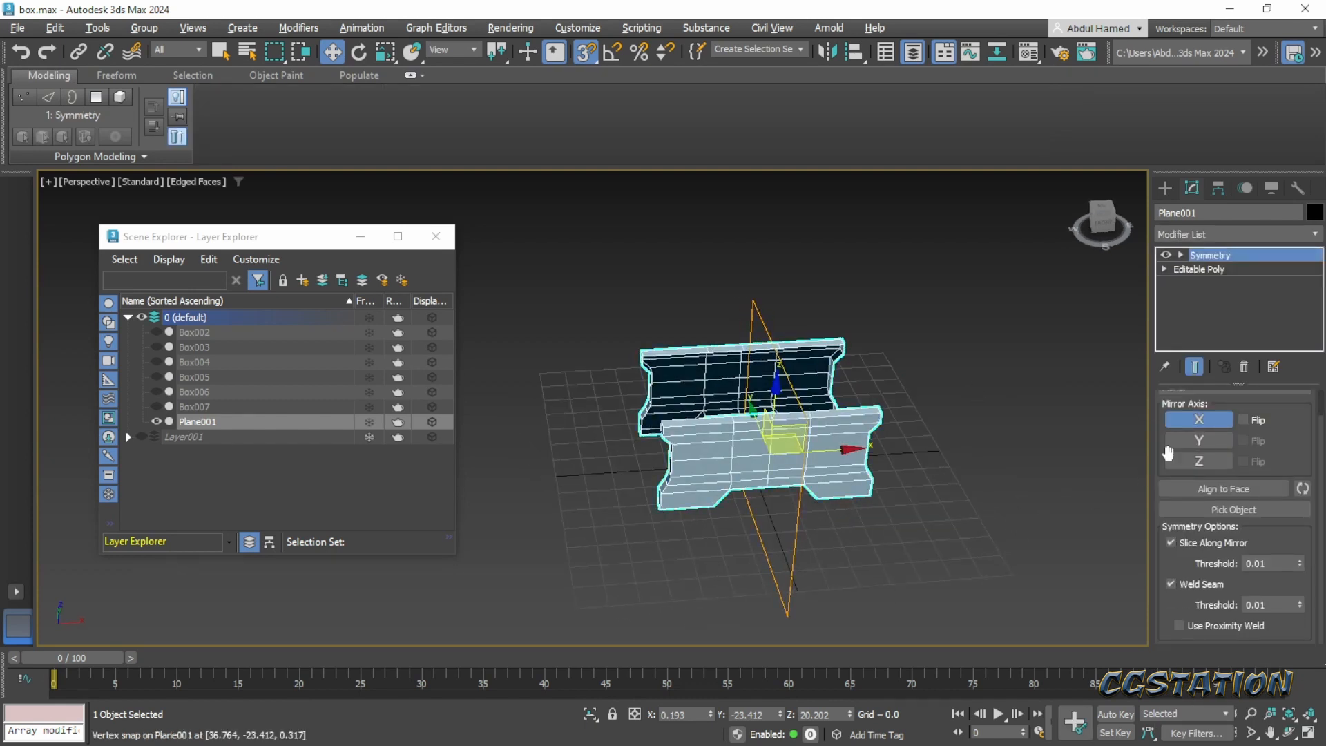
left_click(1250, 422)
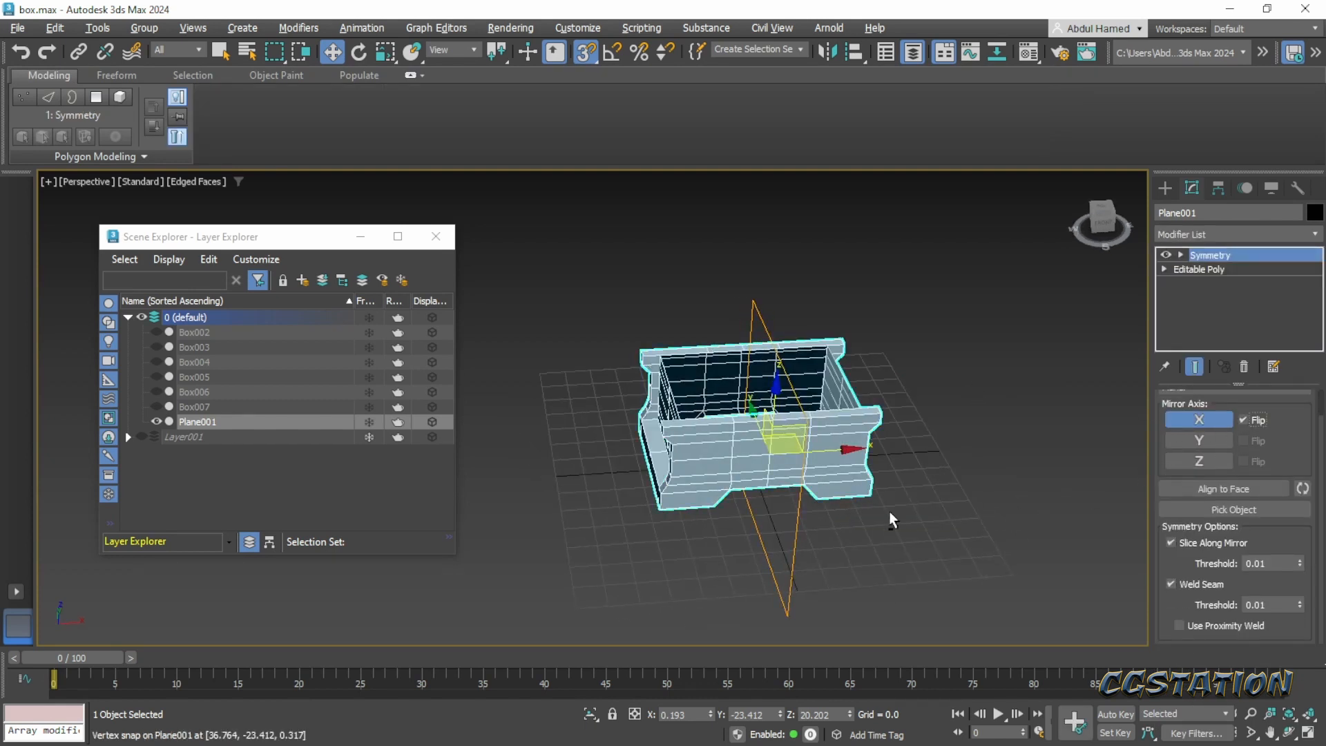
middle_click_drag(889, 512, 960, 500, "alt")
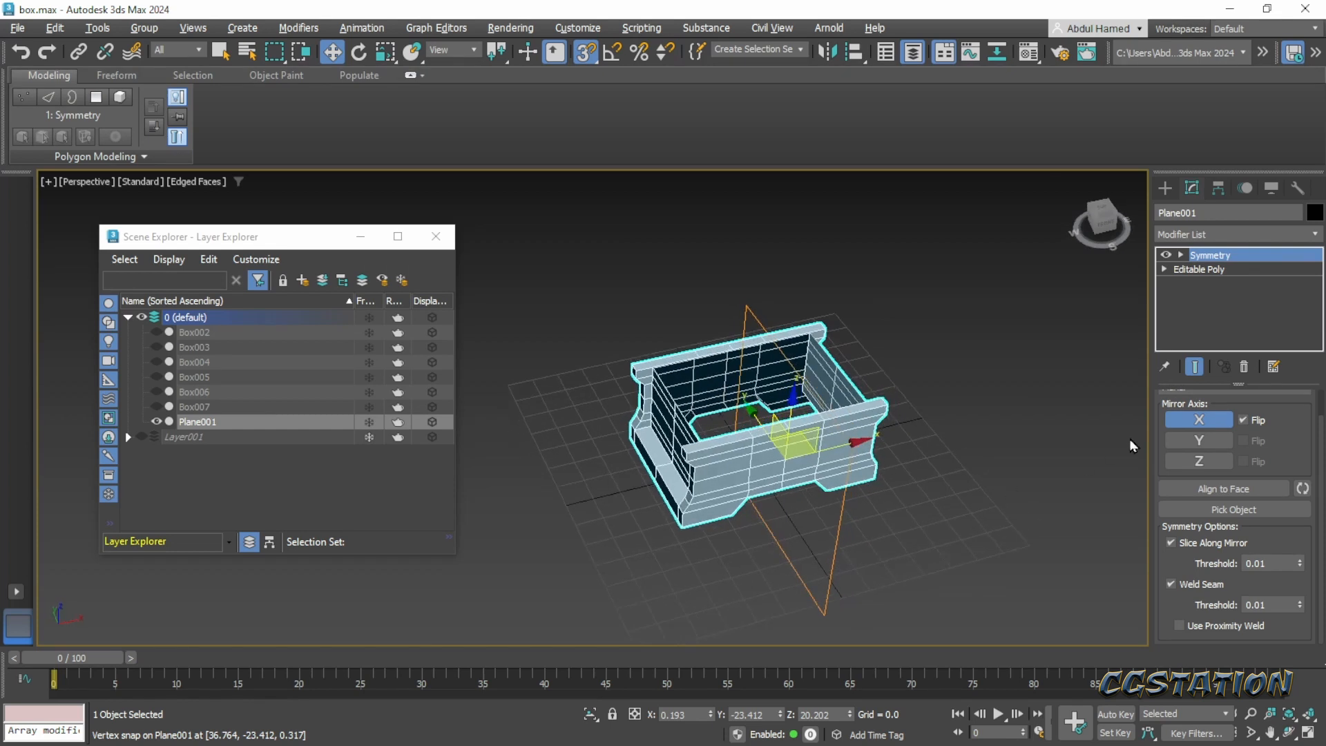
left_click(1244, 420)
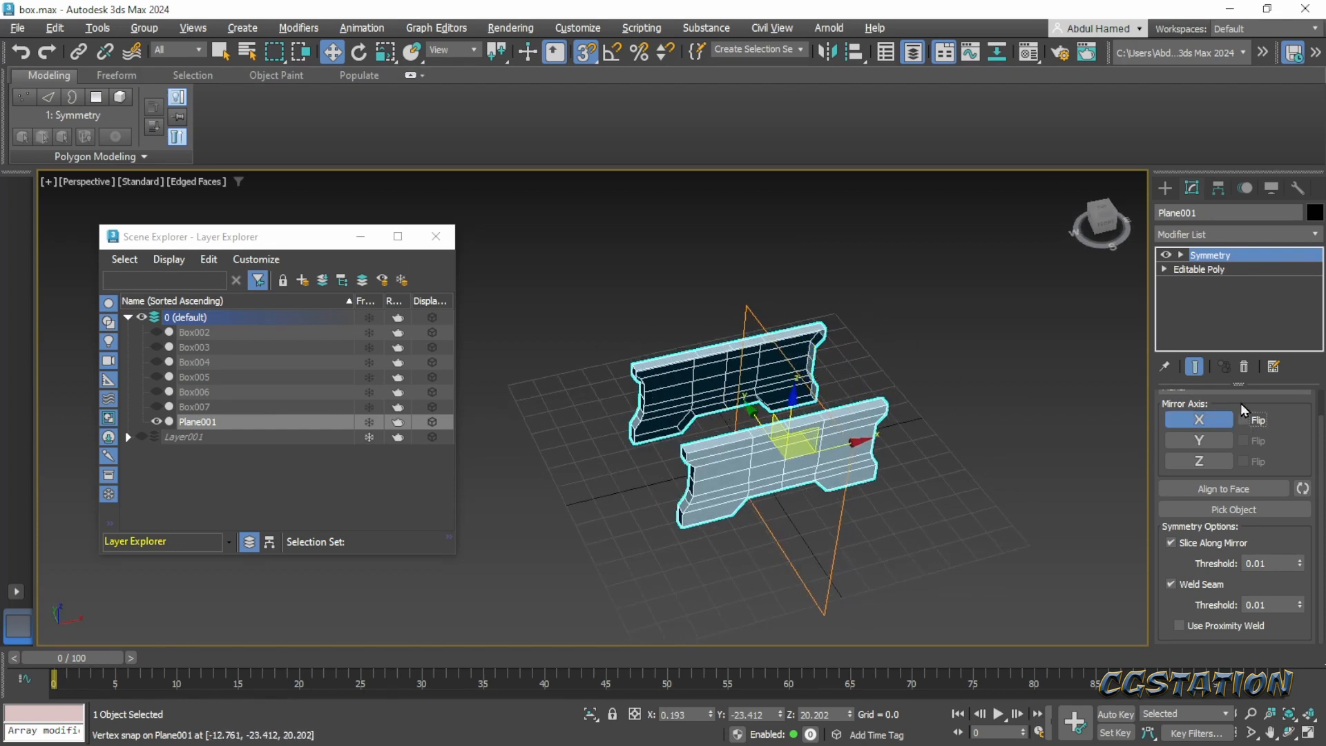
left_click(1244, 420)
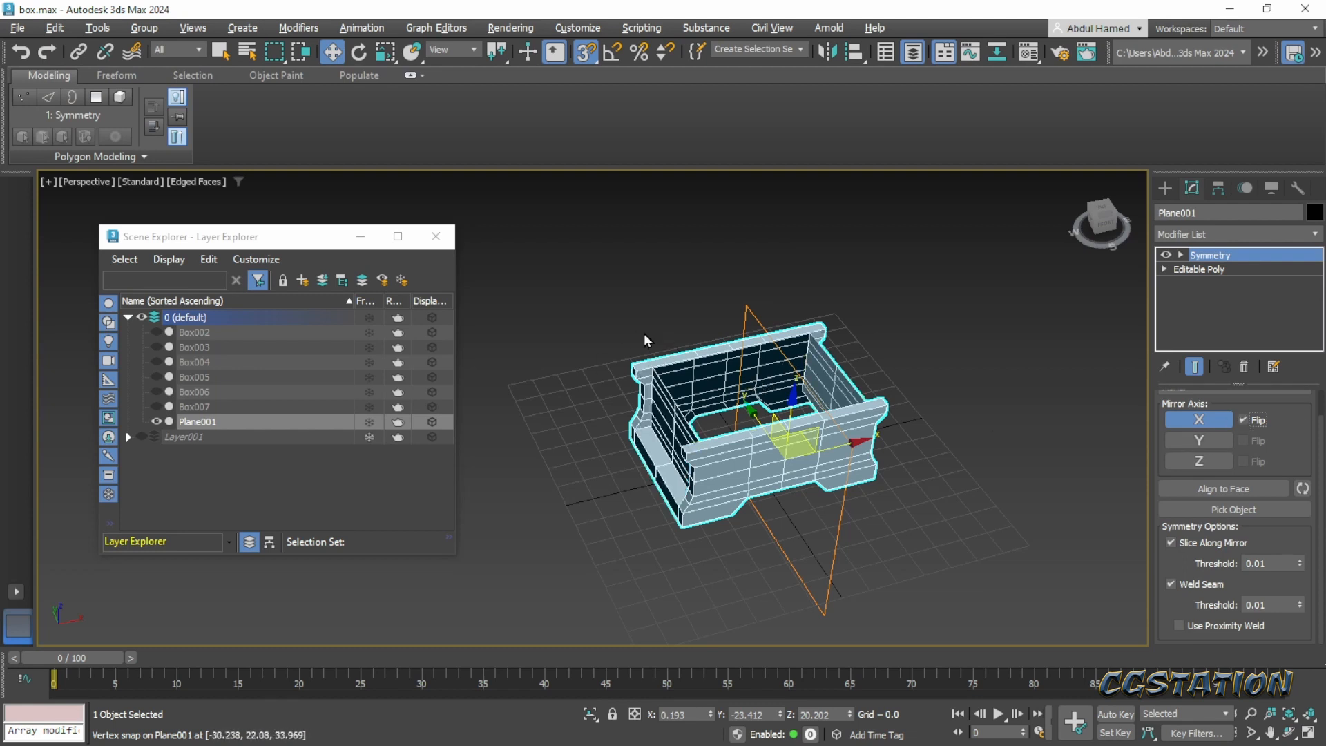
mouse_move(897, 456)
middle_mouse_down("alt")
mouse_move(794, 435)
mouse_move(808, 414)
mouse_move(911, 438)
middle_mouse_up("alt")
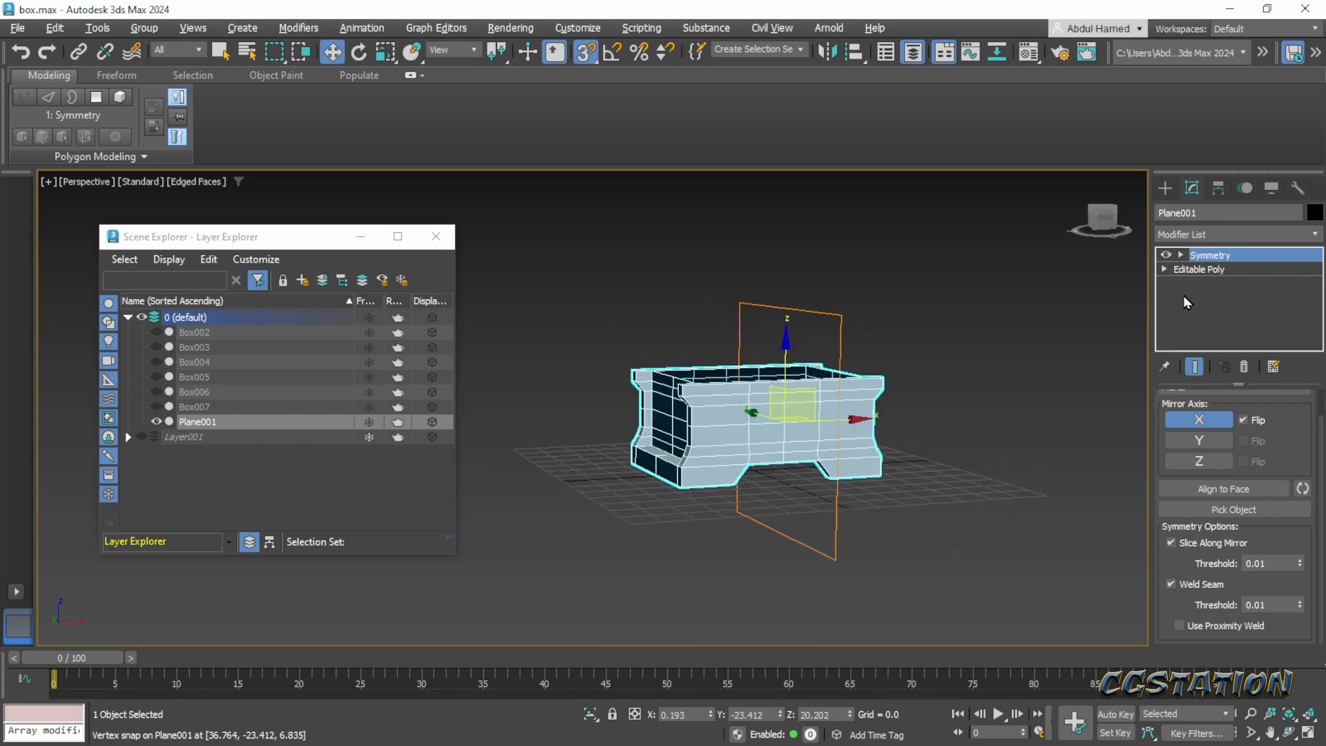
- Collapse the chest body's Symmetry modifier and the rest of its stack into an Editable Poly
right_click(1235, 255)
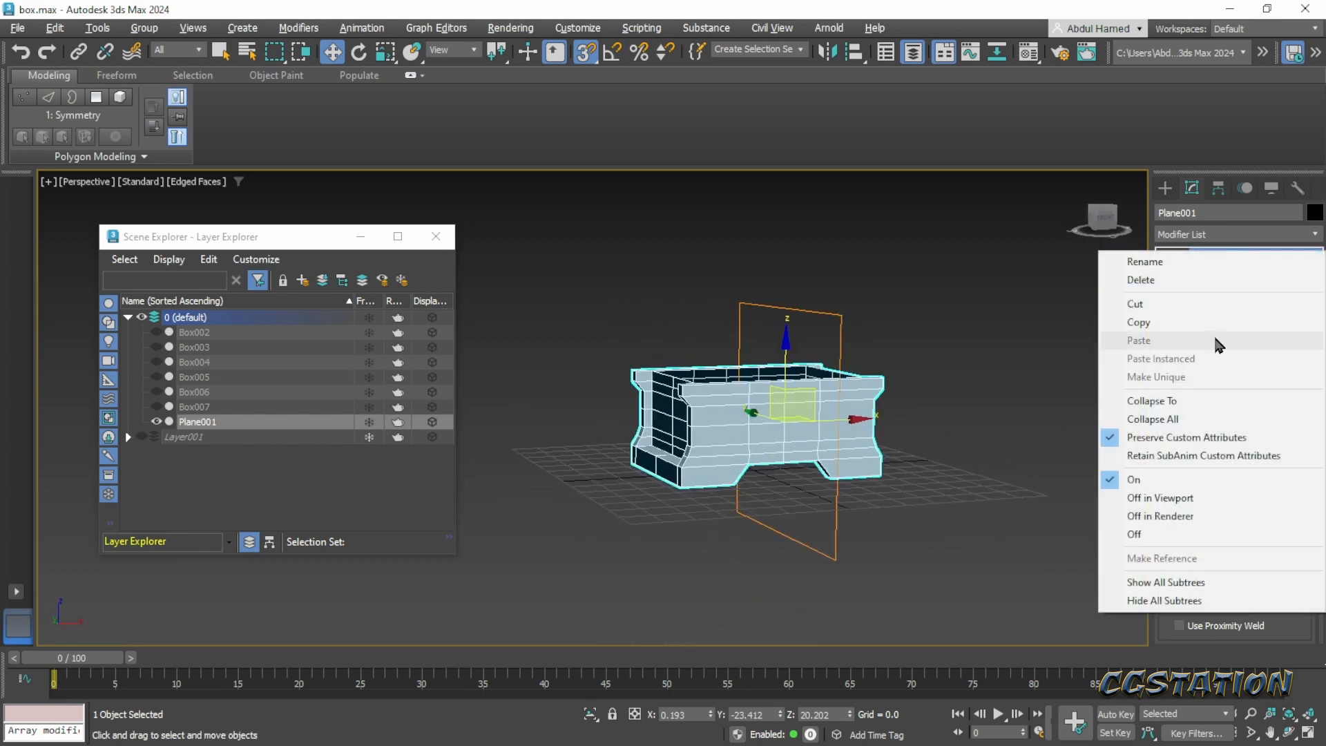
left_click(1206, 409)
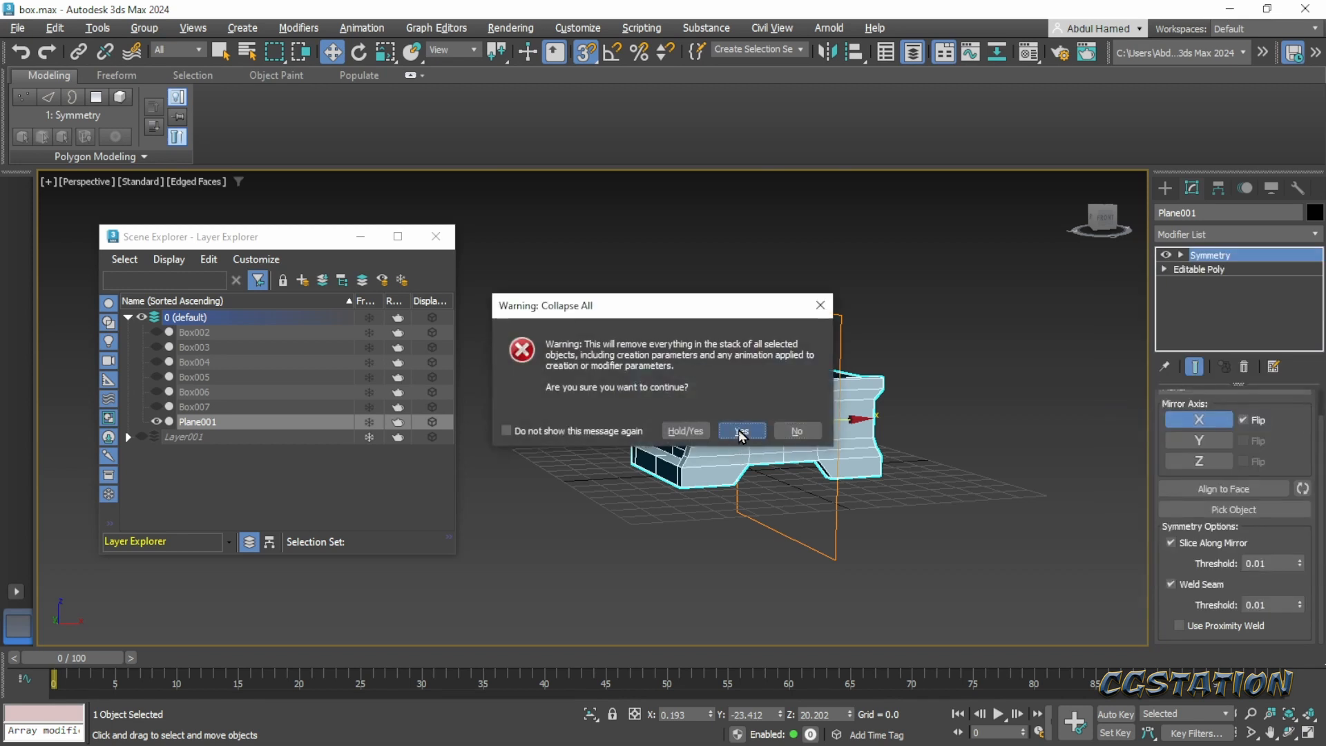
left_click(739, 430)
middle_click_drag(709, 496, 748, 508, "alt")
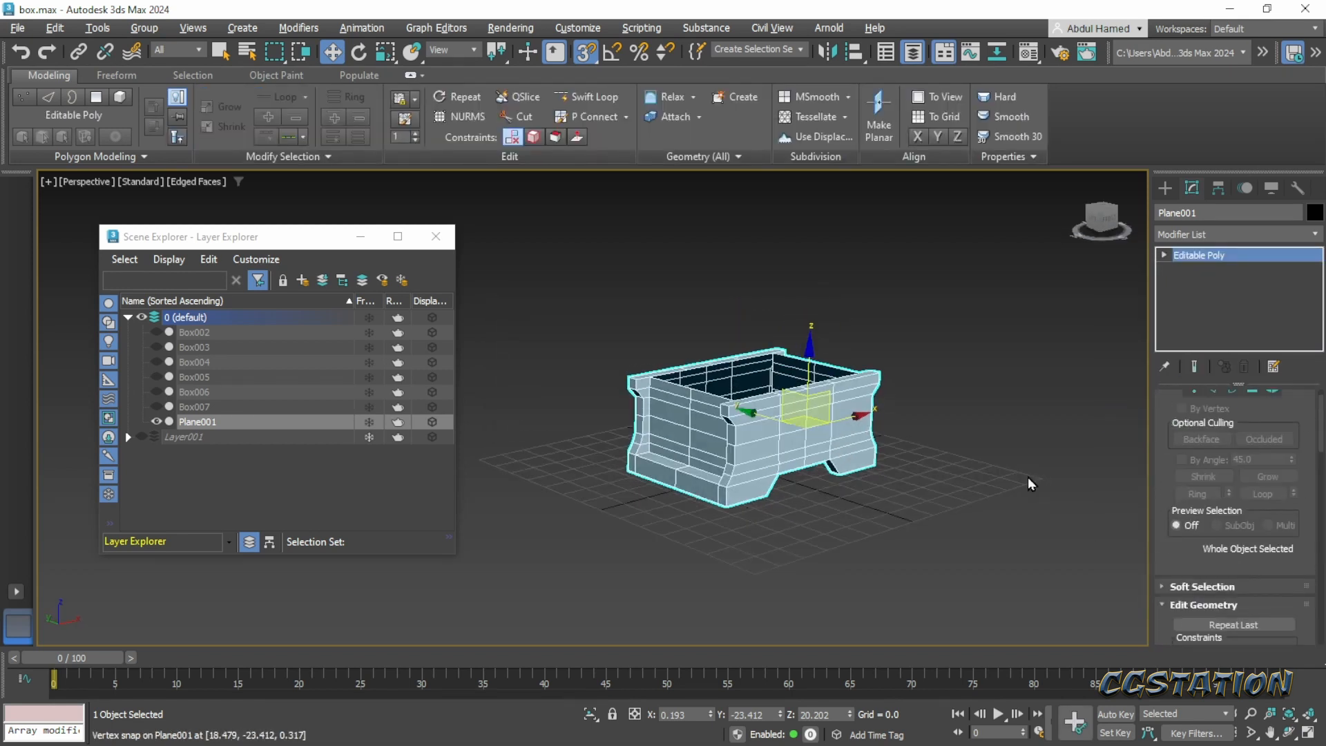
- Unhide all objects and layers, keeping only Layer001 hidden
right_click(635, 420)
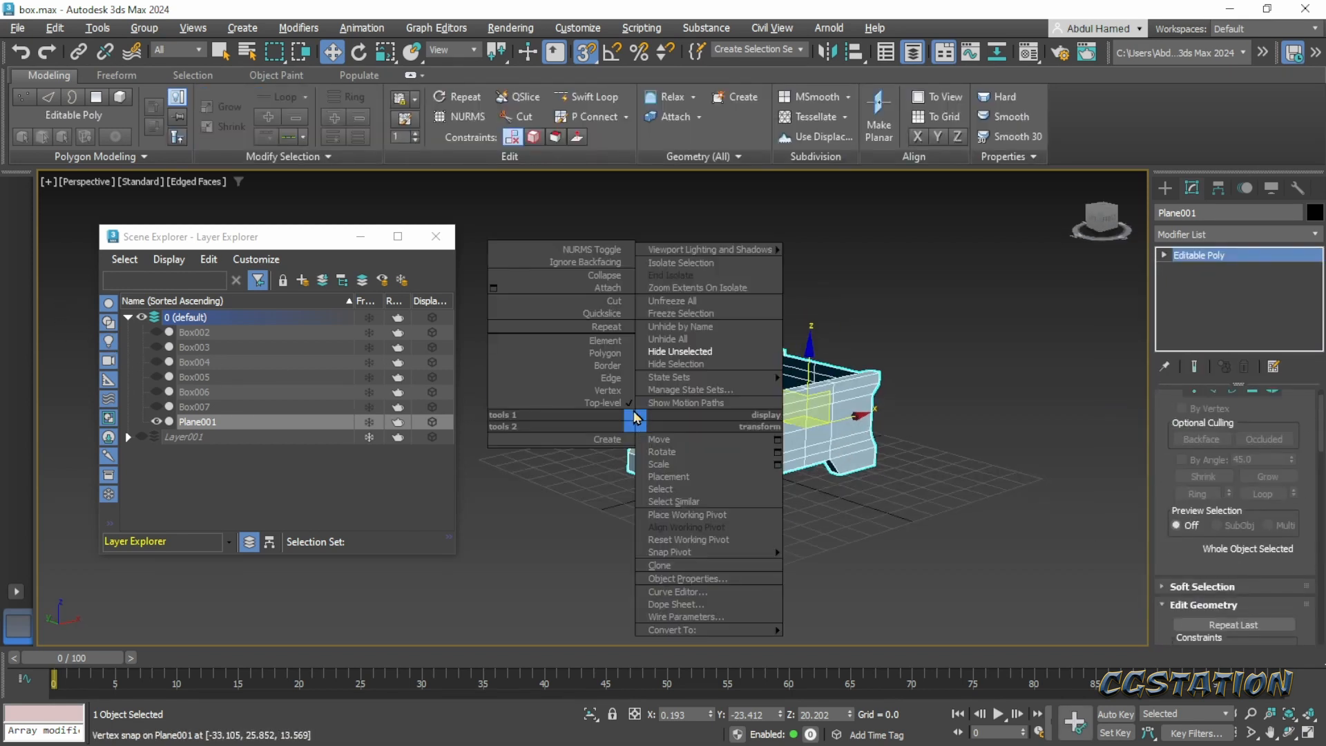
left_click(688, 340)
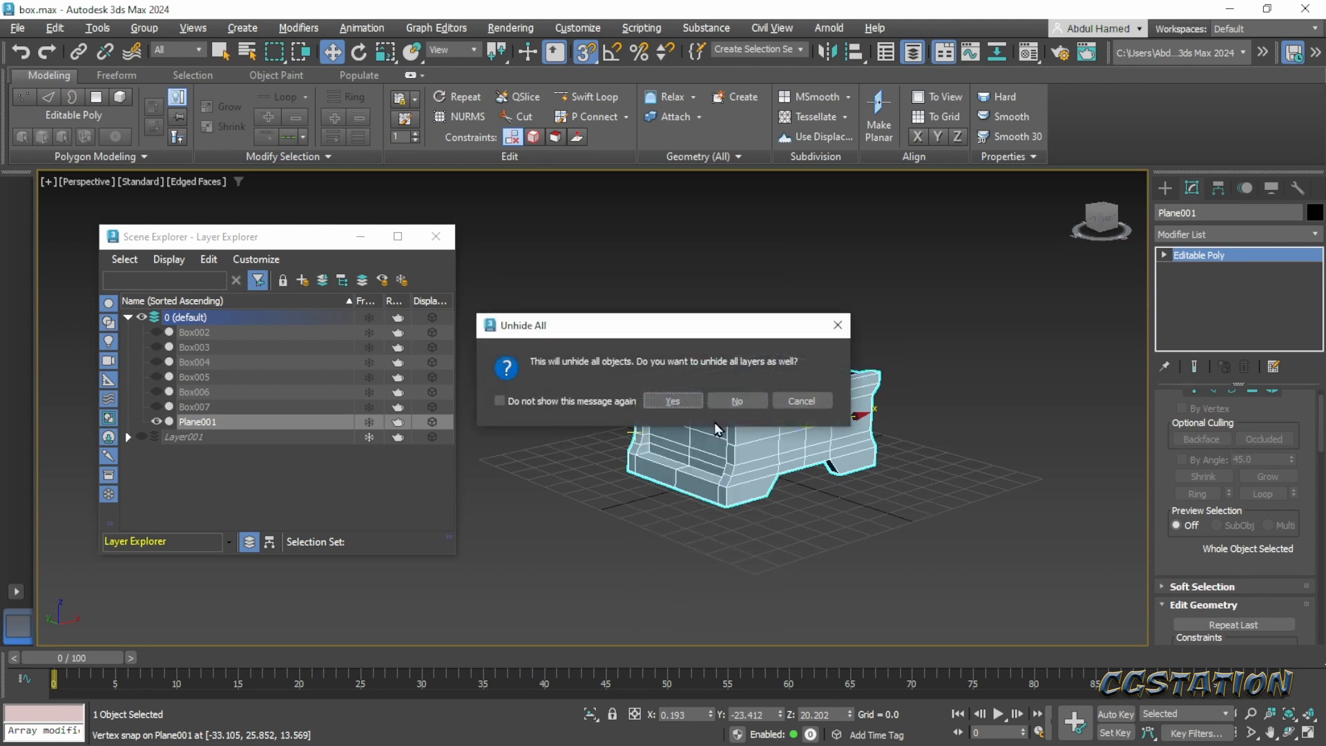
left_click(696, 402)
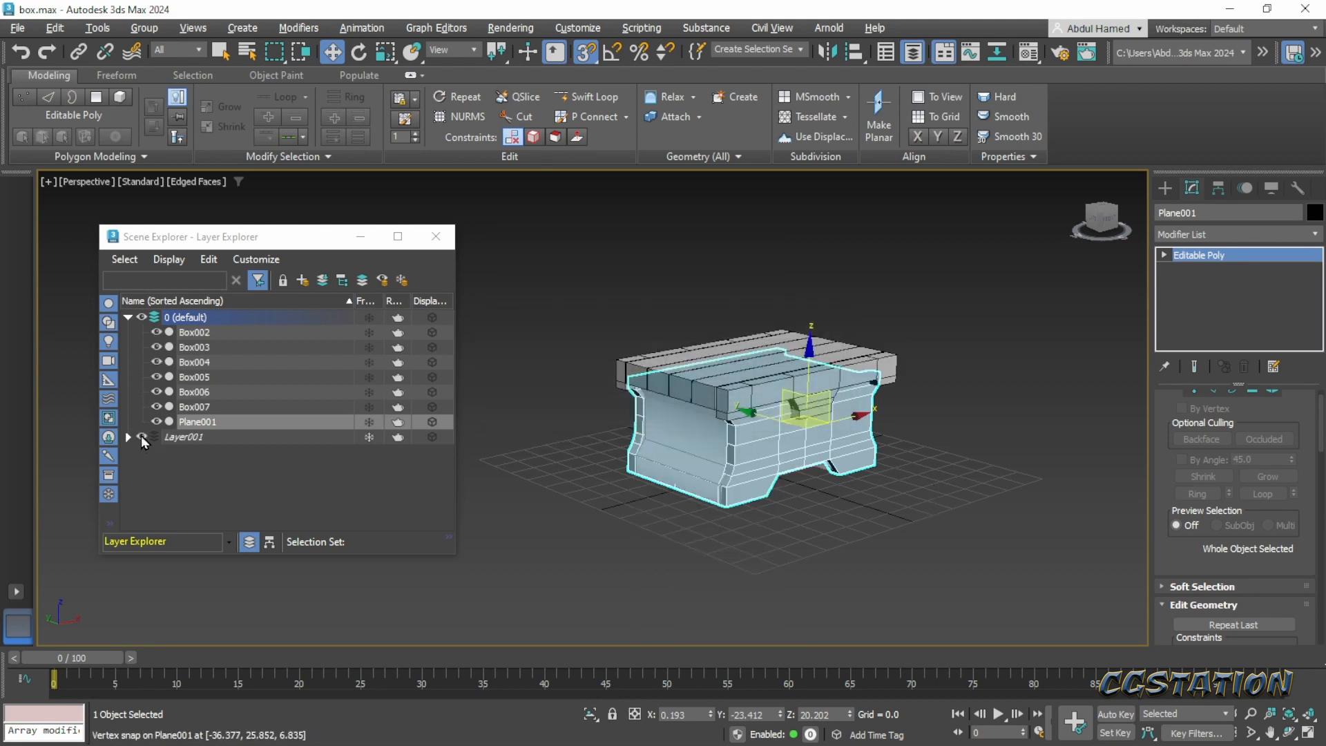
left_click(142, 436)
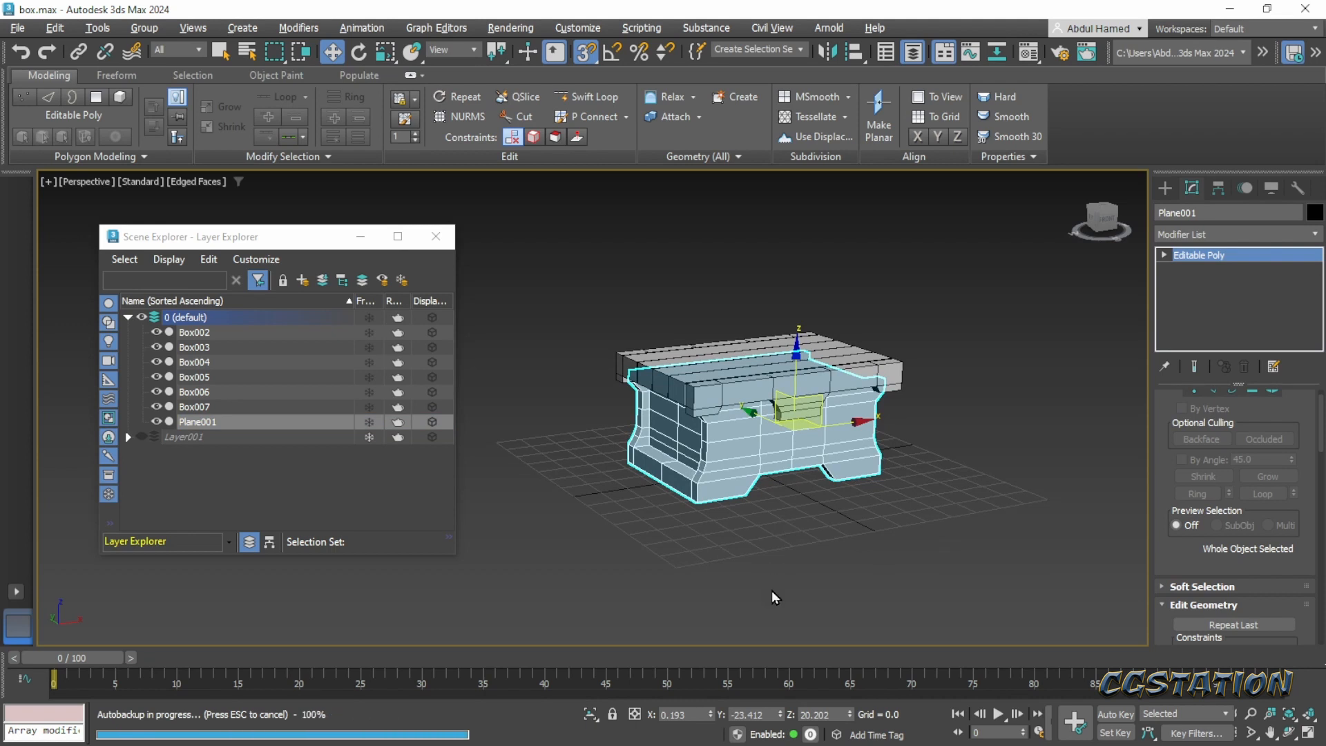
- Deselect the chest body, inspect the assembled chest and close the Scene Explorer window
left_click(774, 588)
middle_click_drag(787, 520, 748, 533)
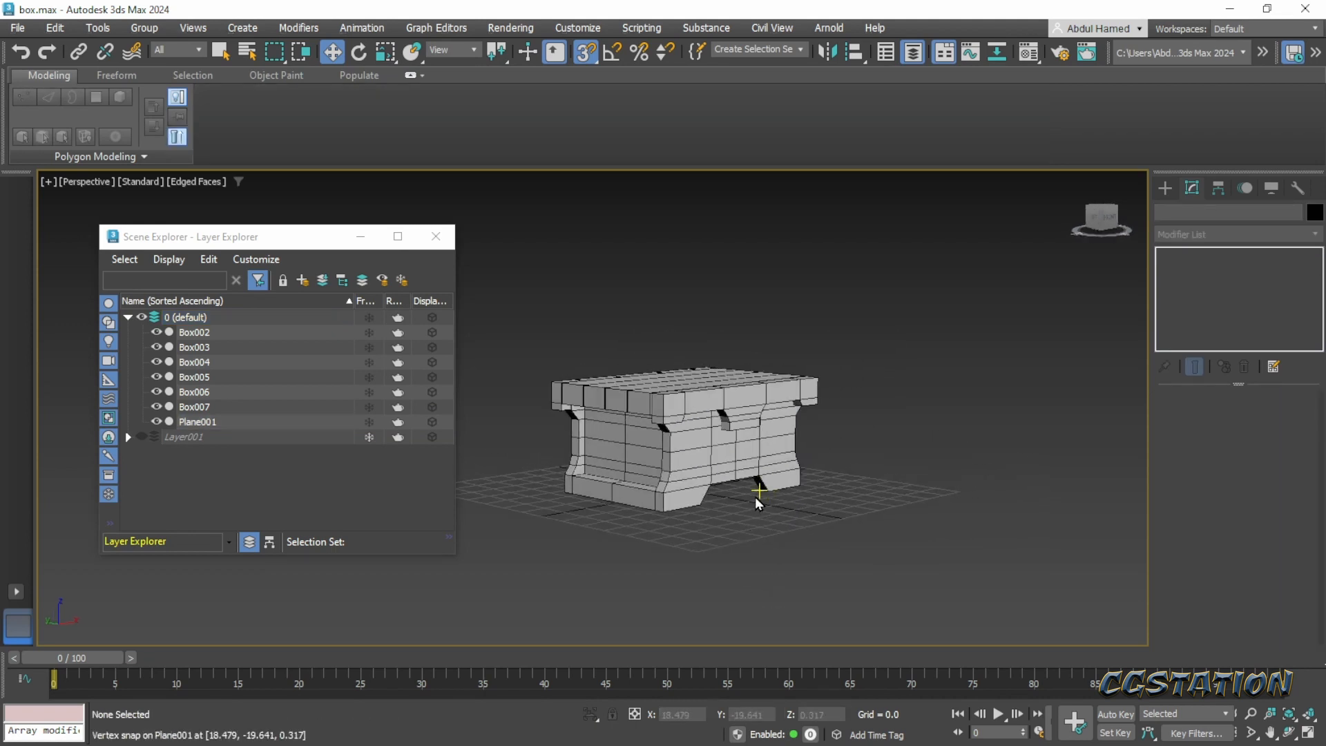
scroll(752, 497, "up", 4)
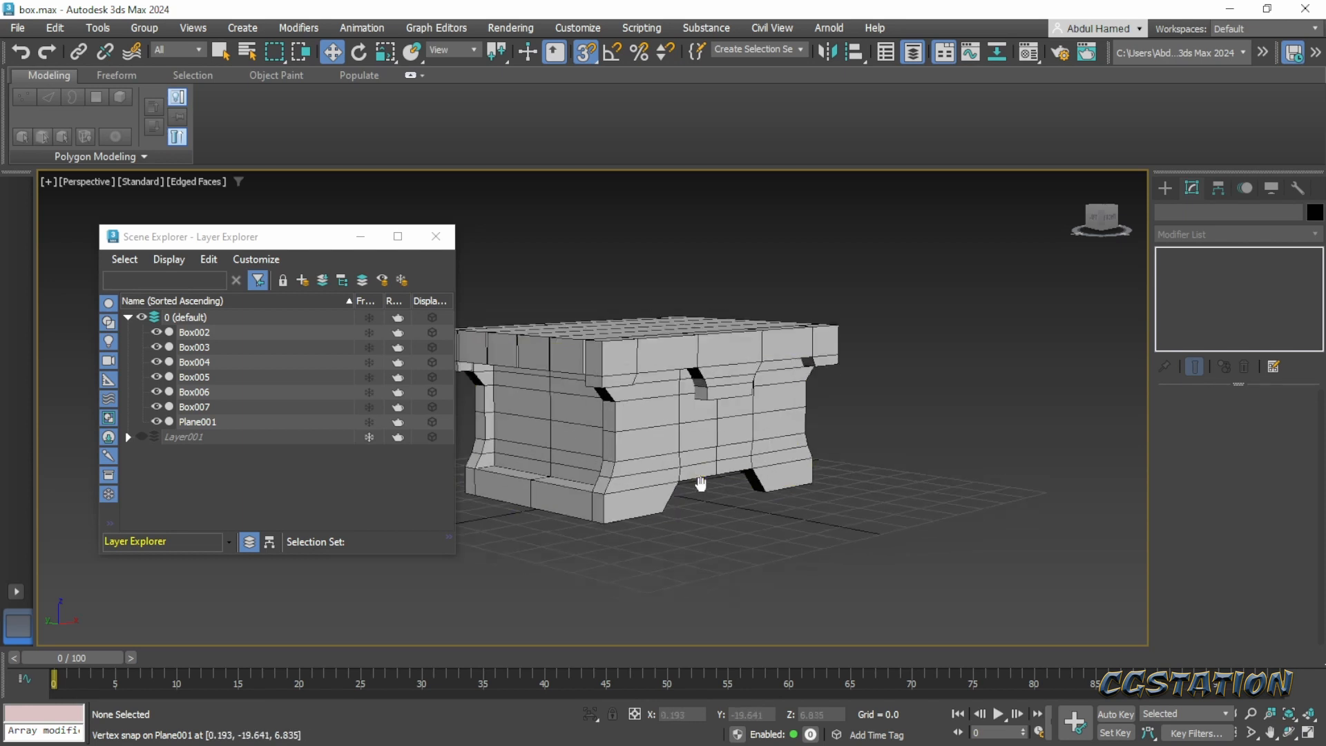
left_click(436, 236)
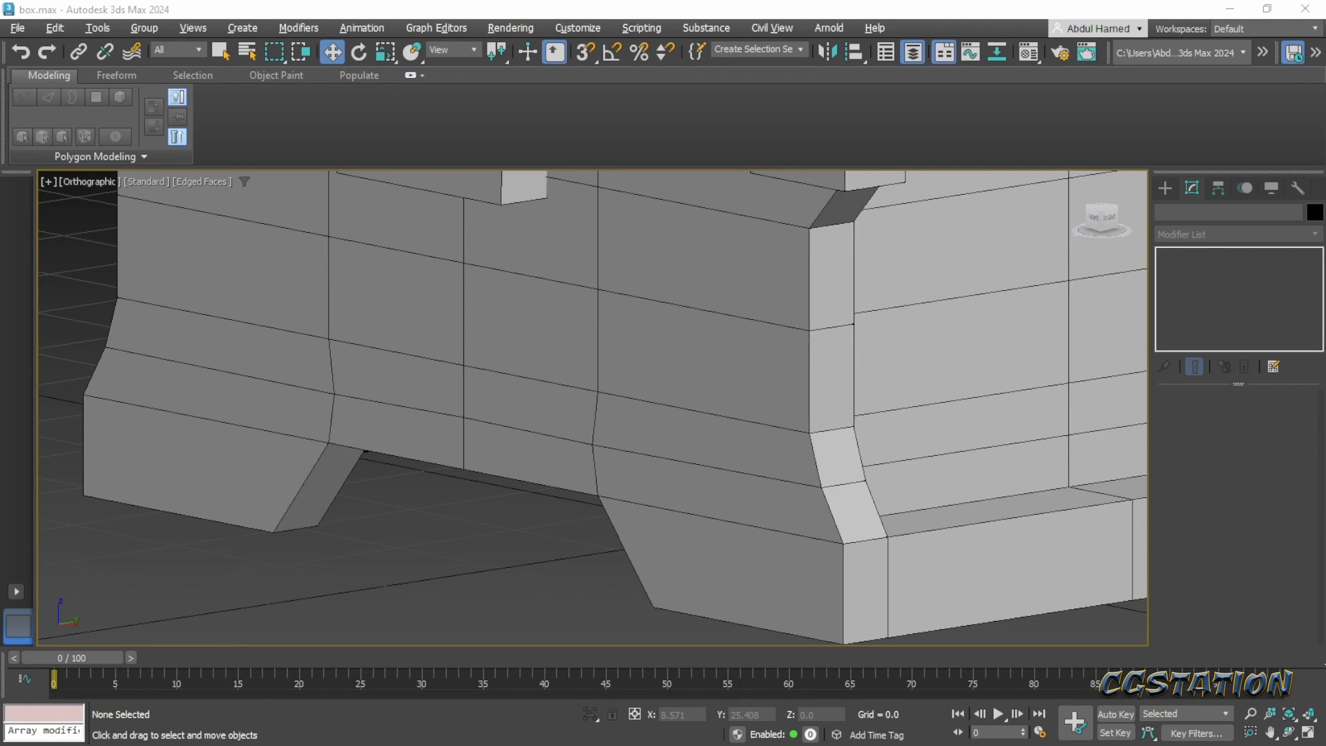
- Switch to the Pinterest concept in the browser, examine the metal band on the chest's front and return to 3ds Max
key("alt+Tab")
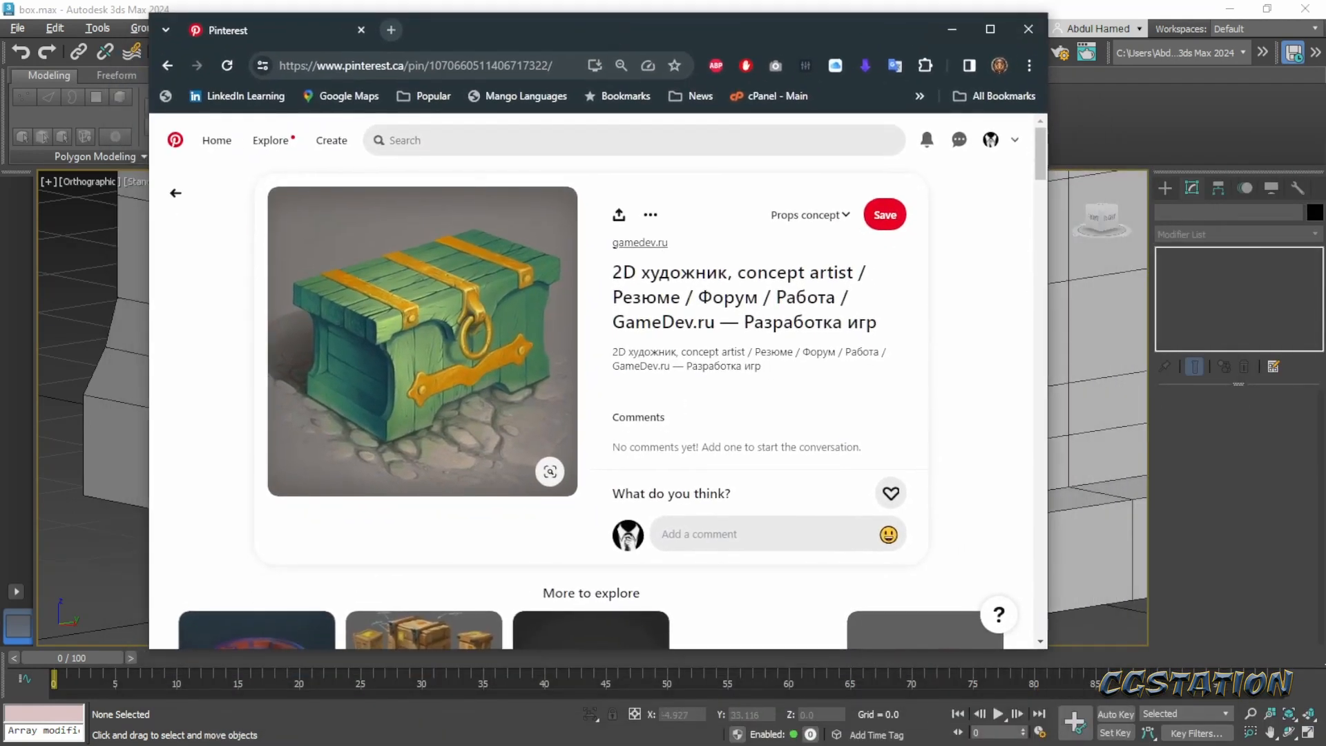
key("alt+Tab")
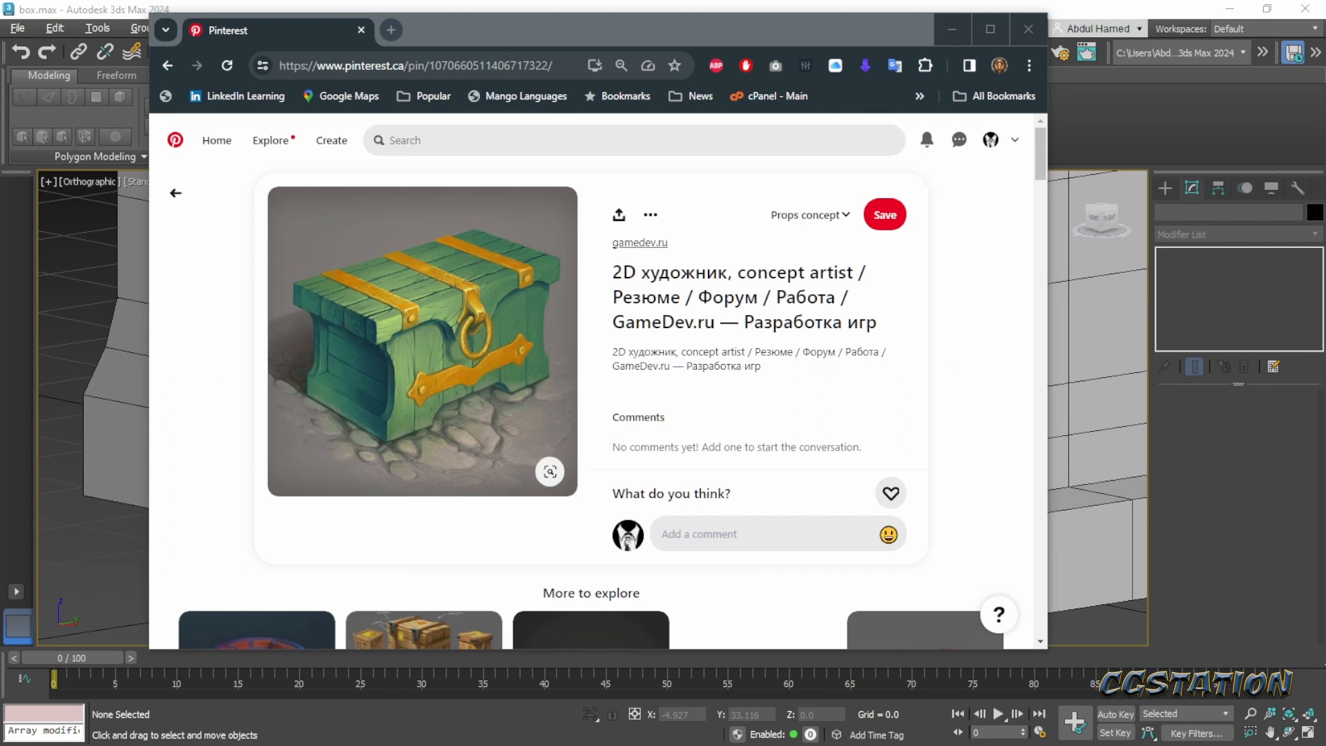
mouse_move(411, 415)
left_mouse_down()
mouse_move(544, 378)
mouse_move(547, 335)
mouse_move(470, 337)
mouse_move(393, 382)
mouse_move(408, 427)
left_mouse_up()
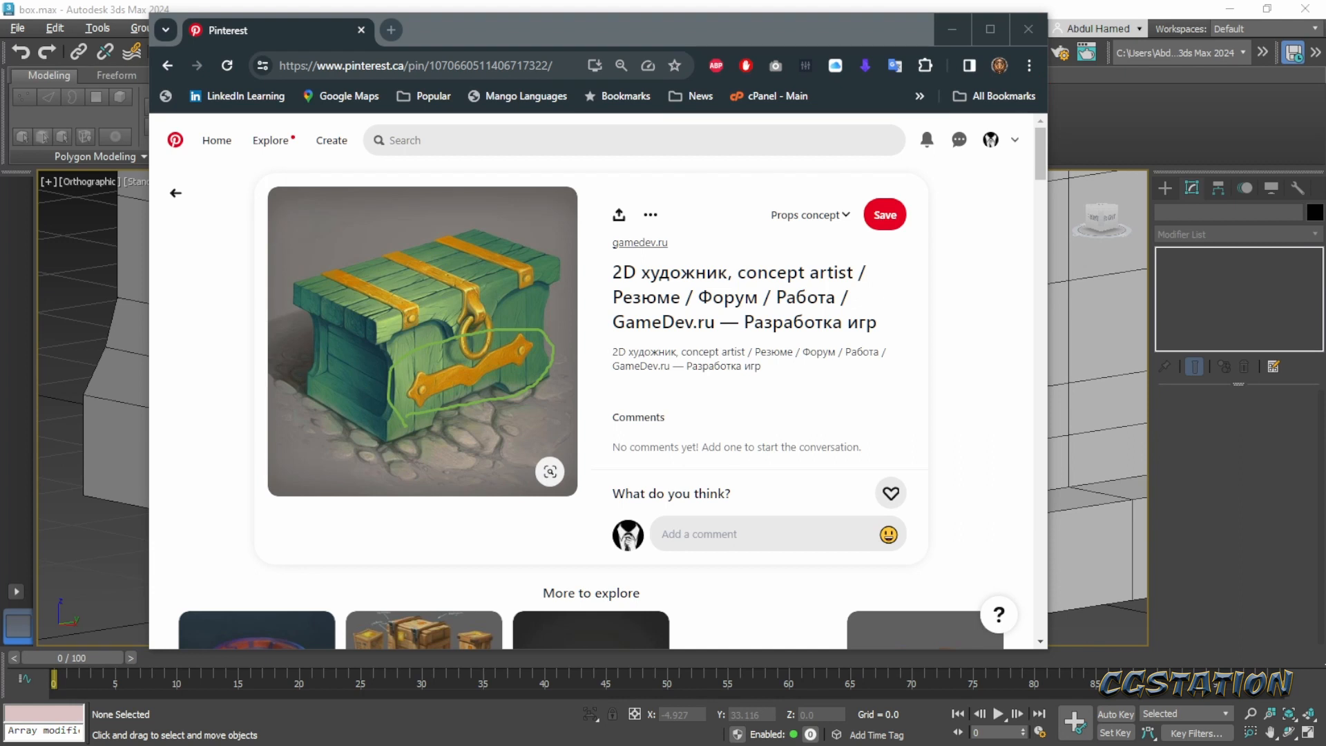
key("Escape")
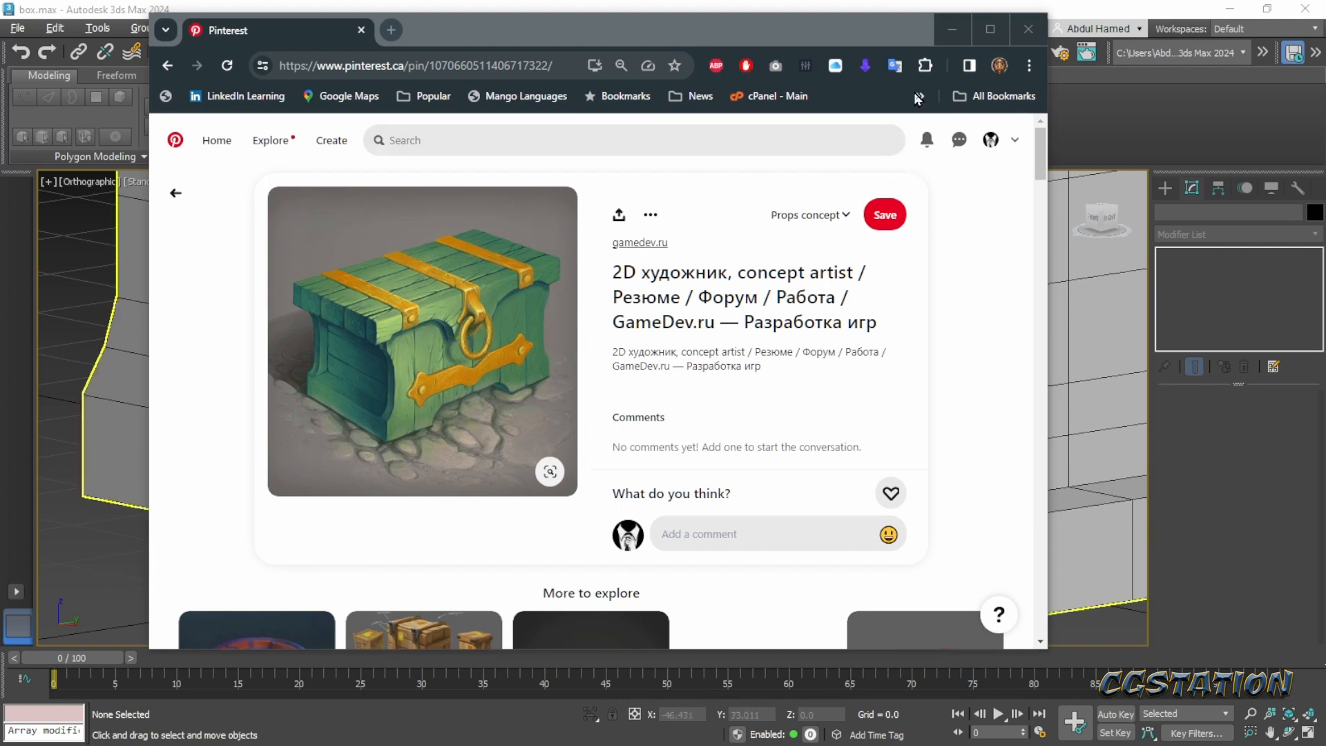
left_click(952, 29)
- In the Front view, draw a Plane about 24.1 wide and 6.8 long from the front wall's centre line across its lower right half
middle_click_drag(923, 384, 419, 433, "alt")
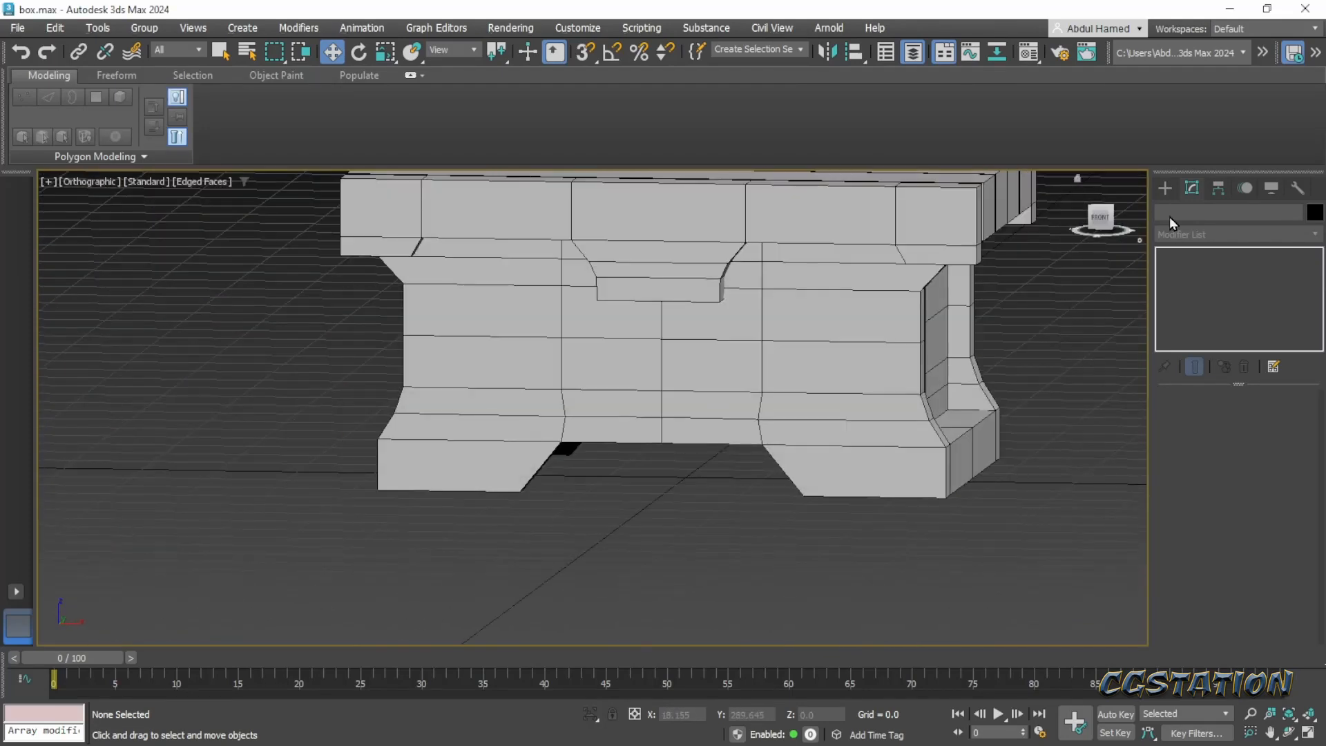
left_click(1165, 188)
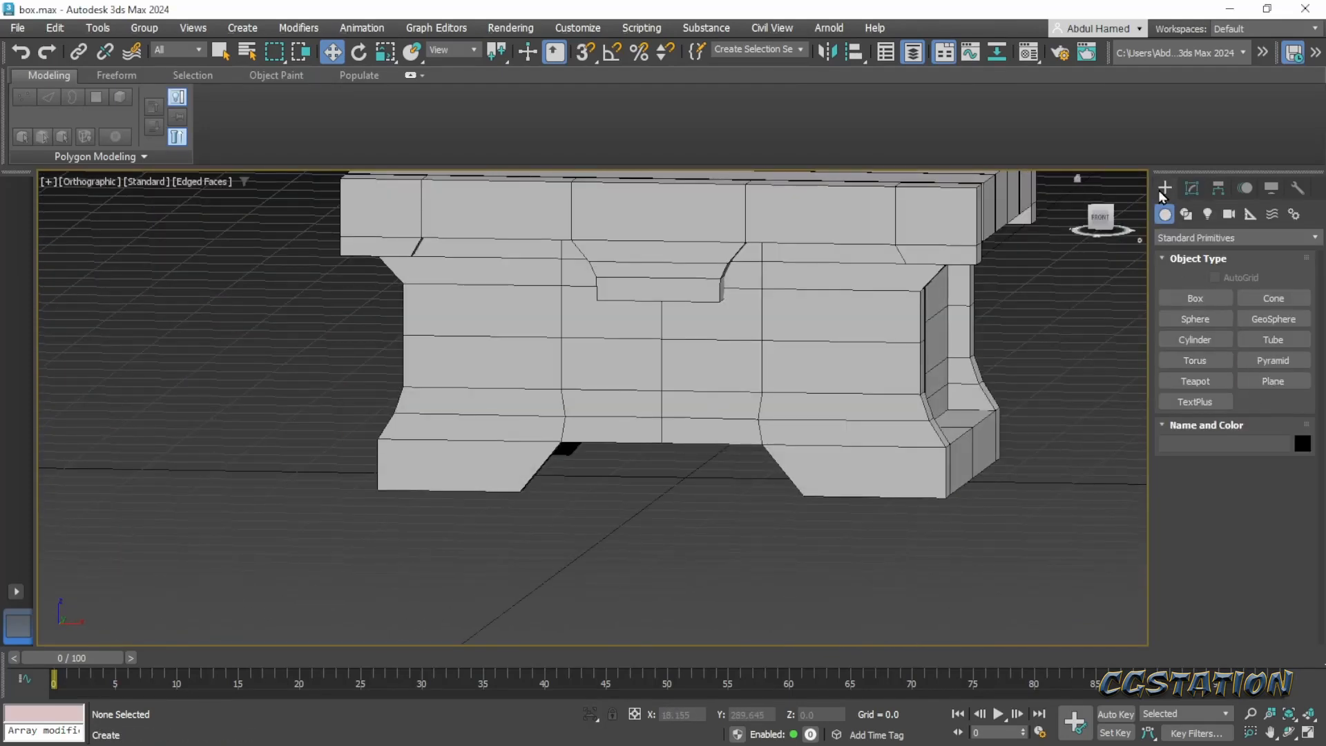
left_click(1262, 381)
middle_click_drag(652, 462, 518, 453)
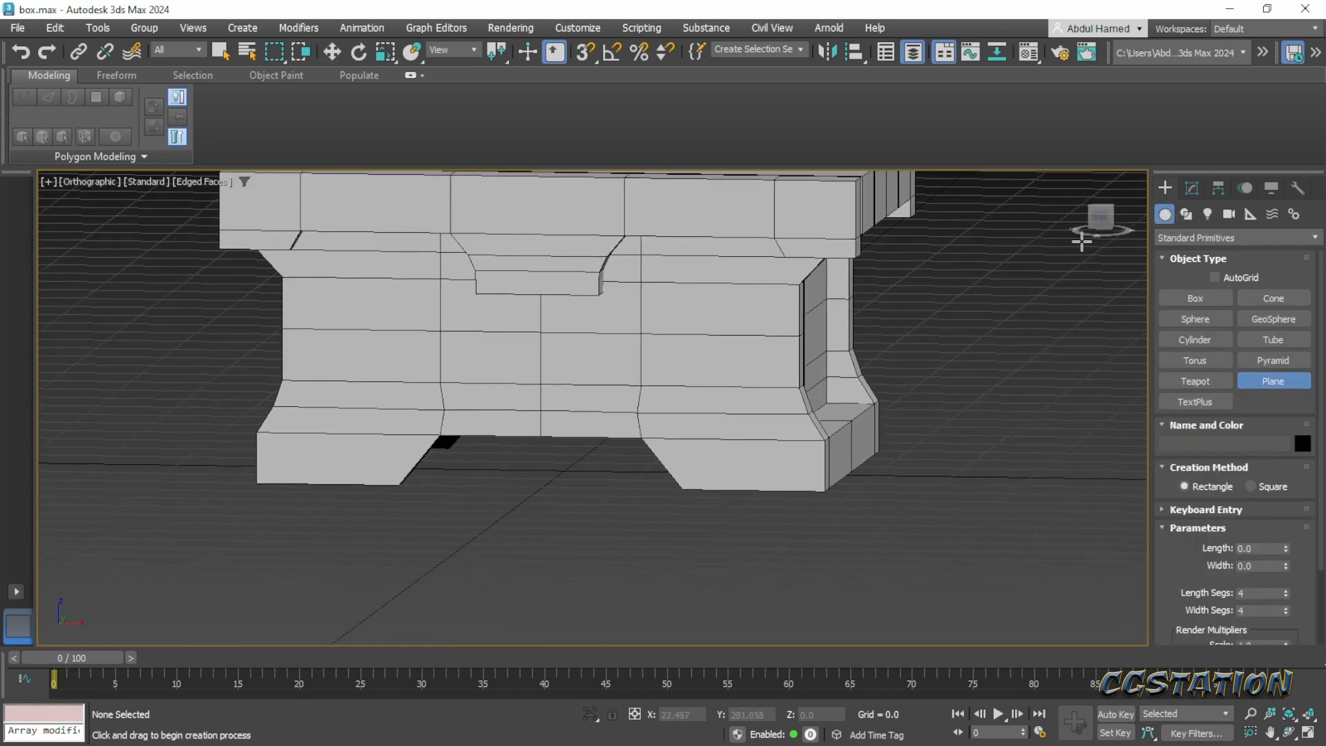
left_click(1100, 220)
middle_click_drag(909, 364, 907, 404)
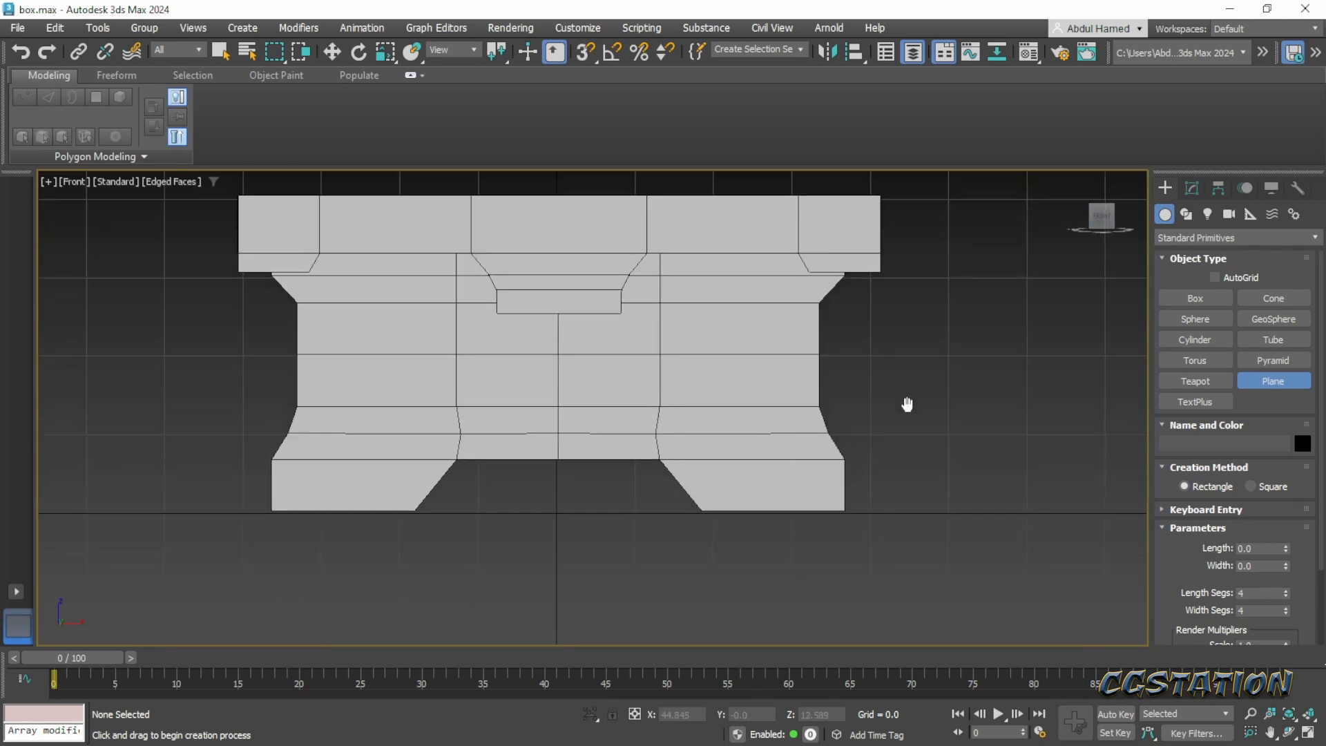
scroll(907, 407, "down", 2)
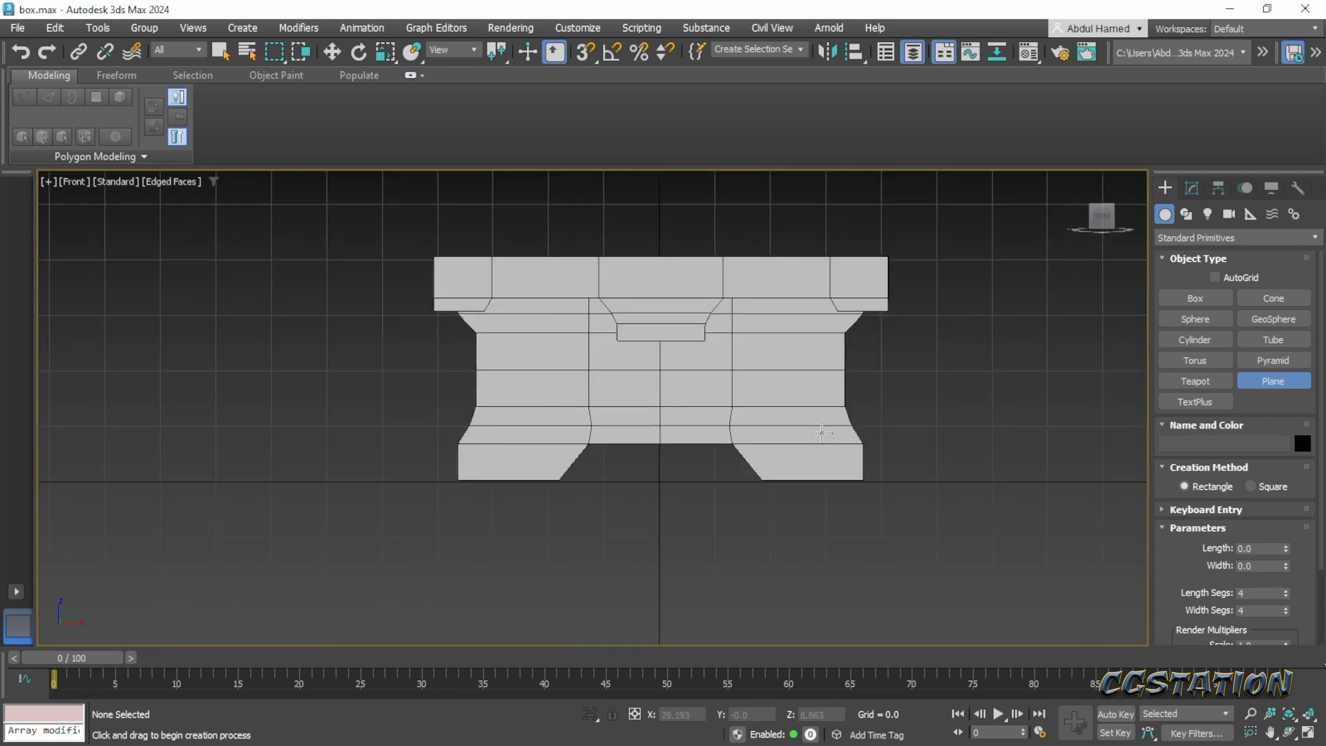
key("p")
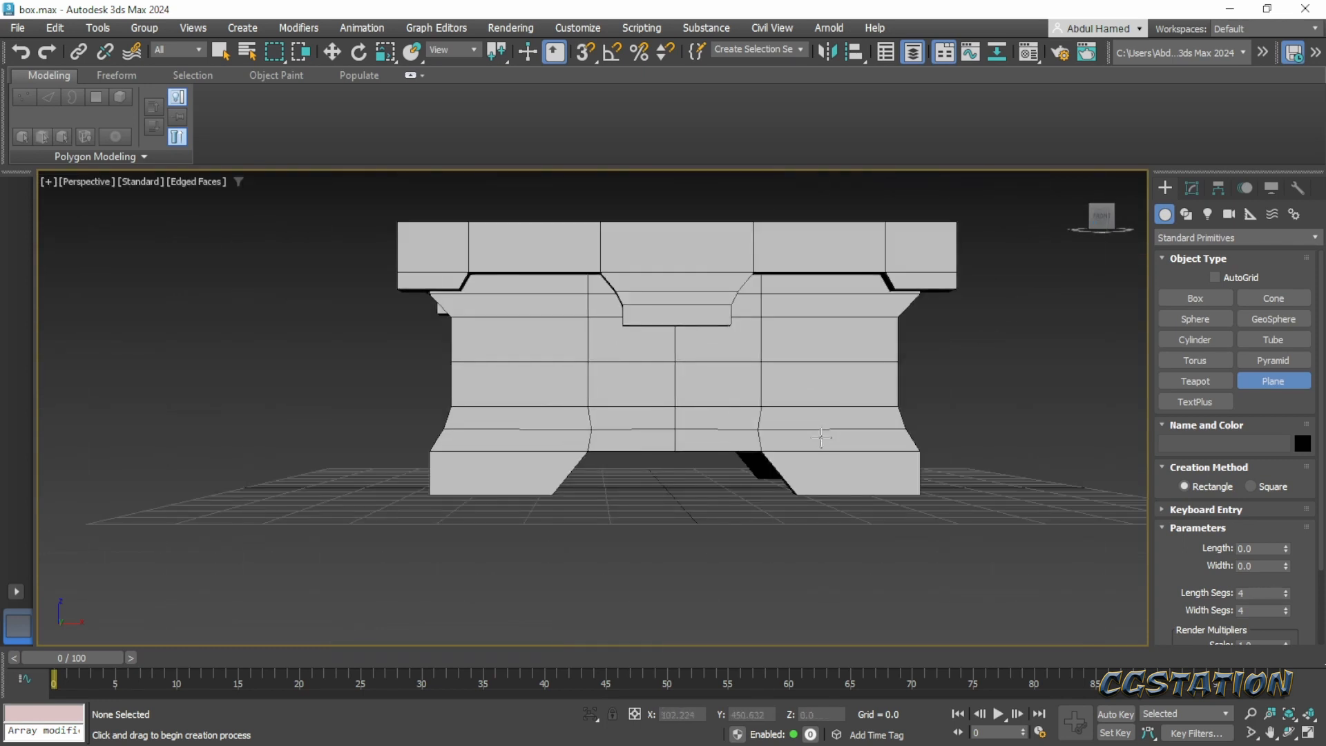
mouse_move(1100, 218)
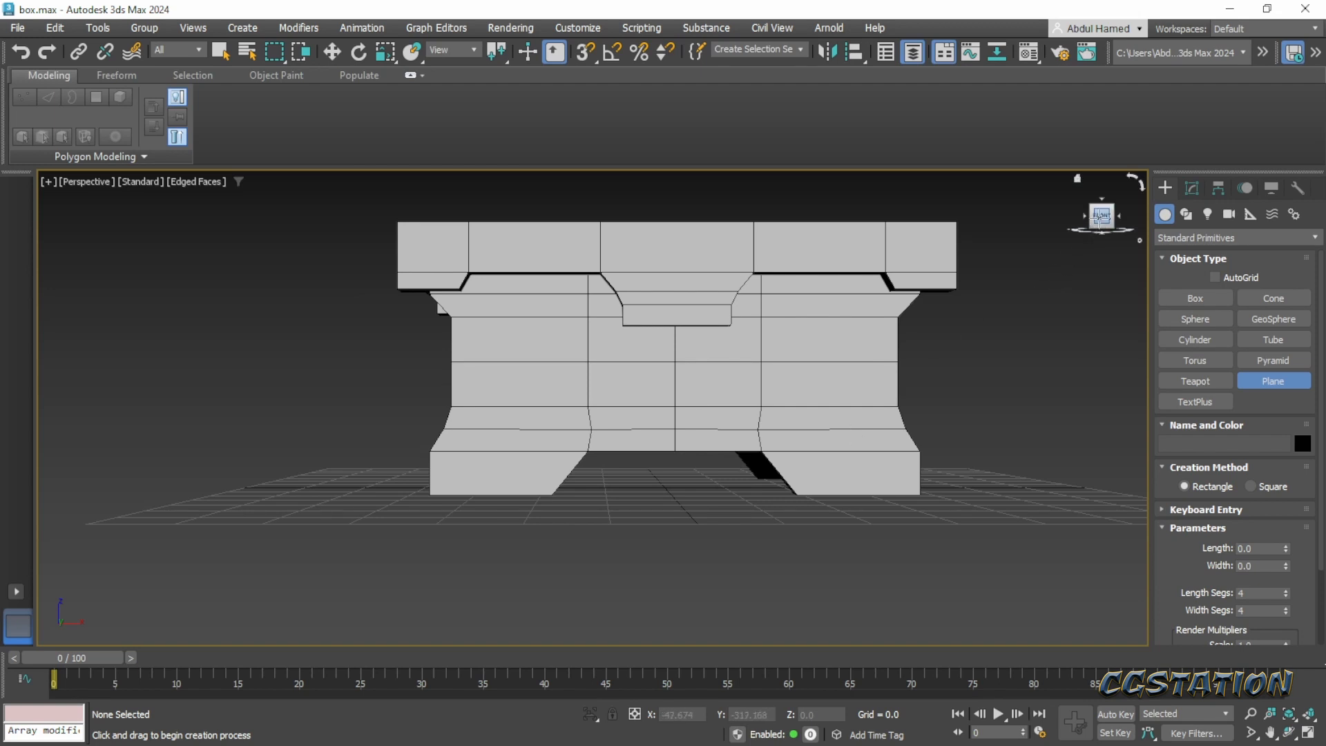
middle_click_drag(971, 437, 905, 468)
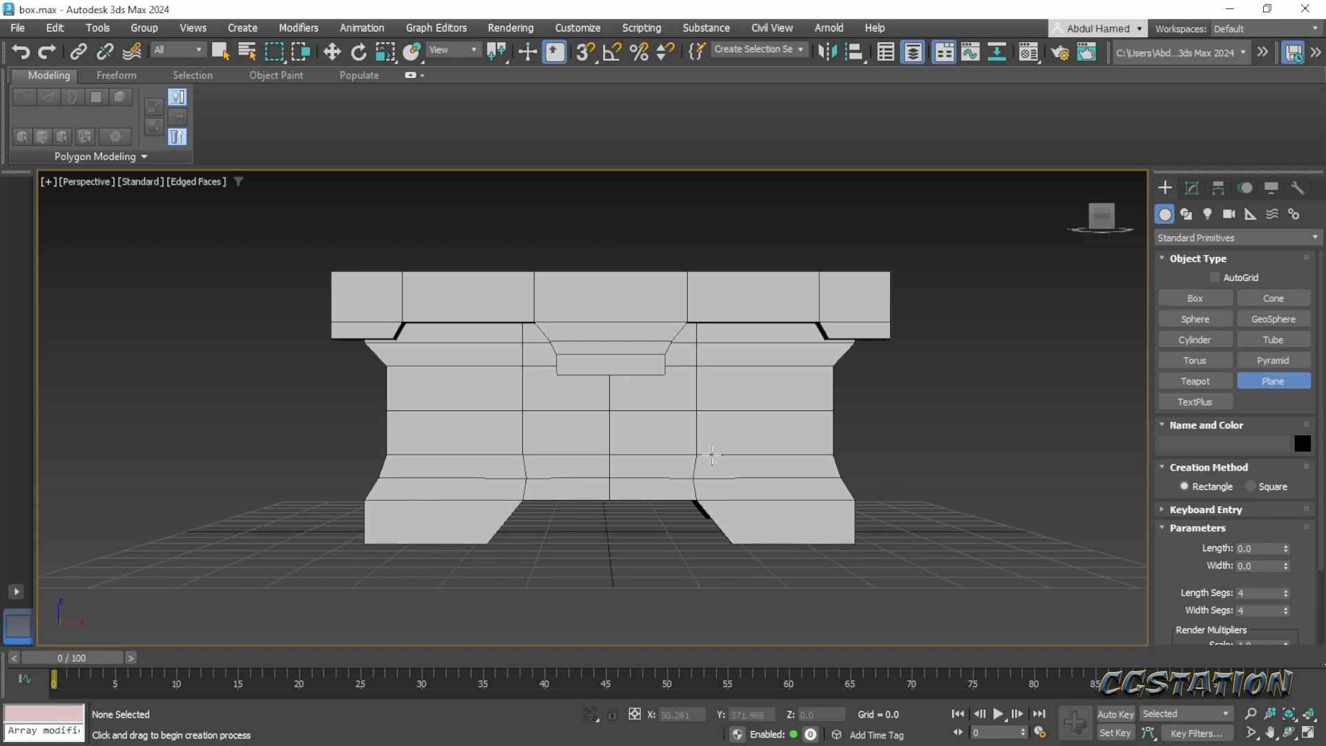
key("f")
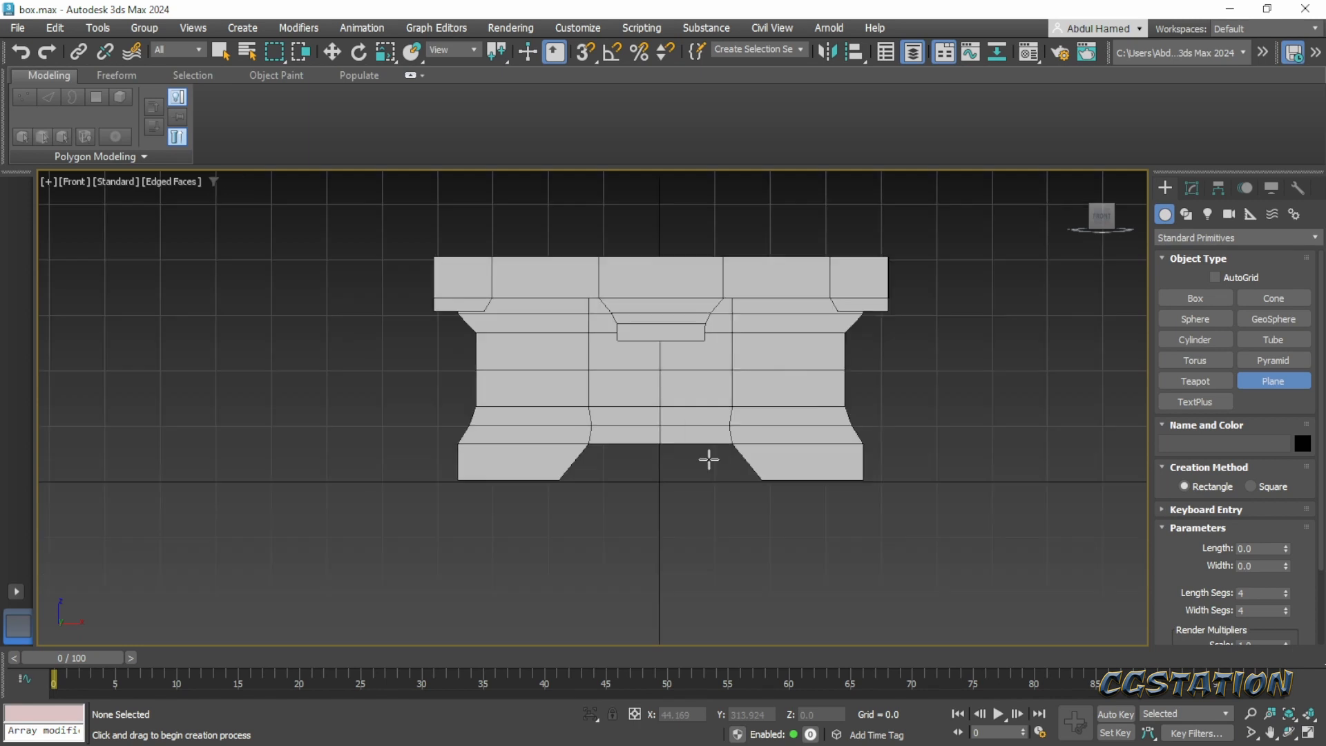
middle_click_drag(719, 456, 636, 533)
scroll(631, 518, "down", 2)
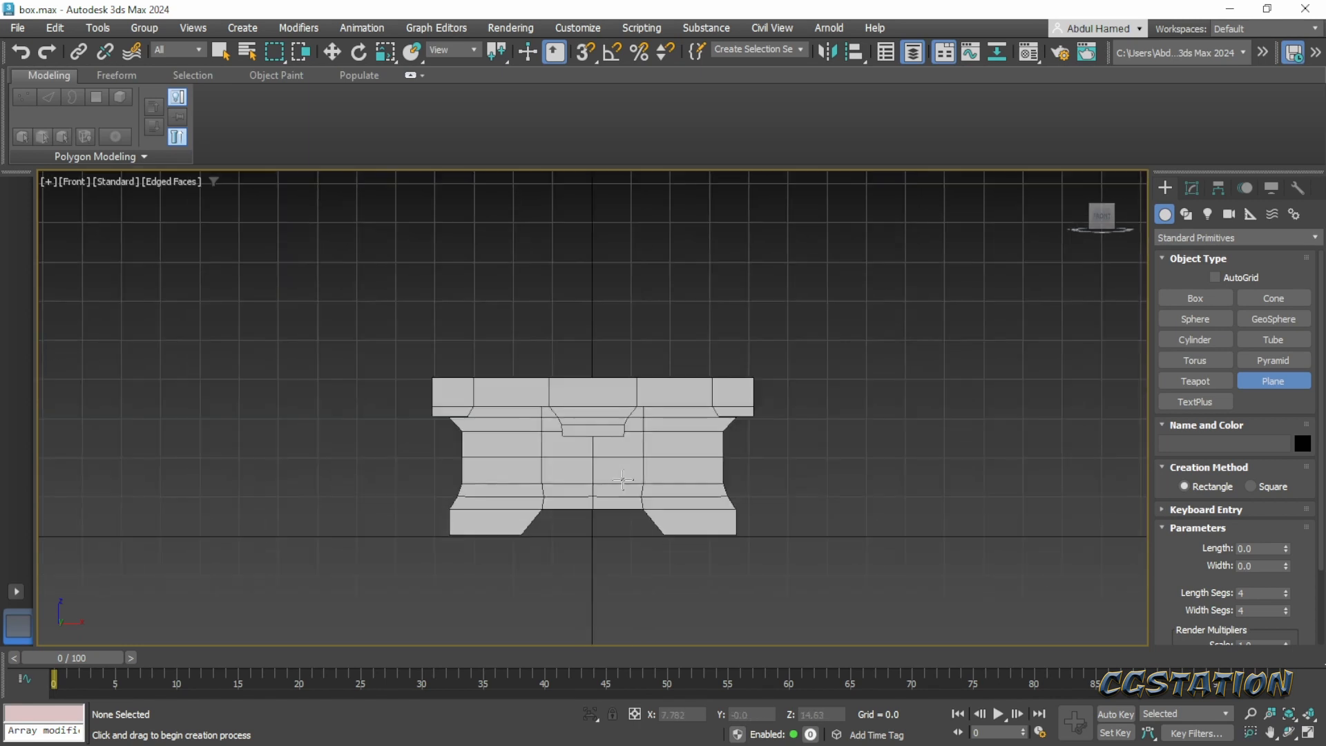
scroll(625, 498, "up", 6)
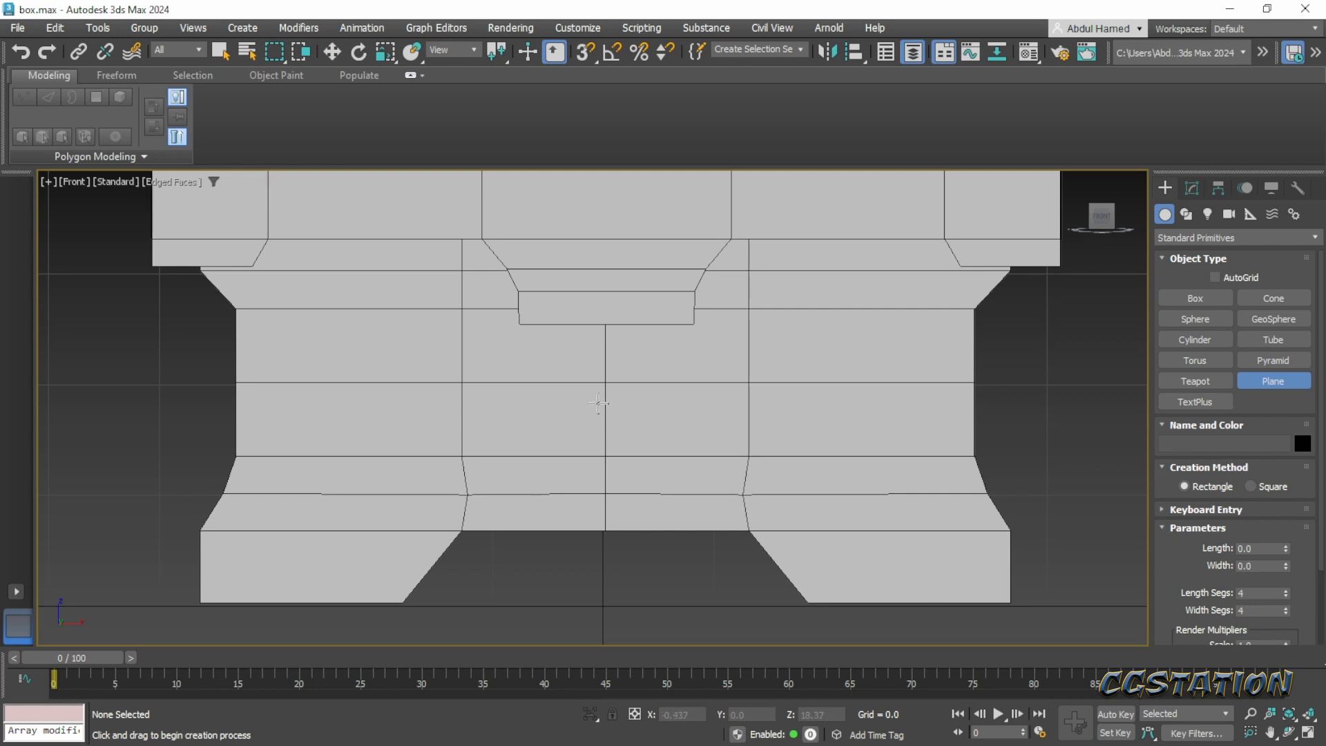
left_click_drag(604, 403, 873, 479)
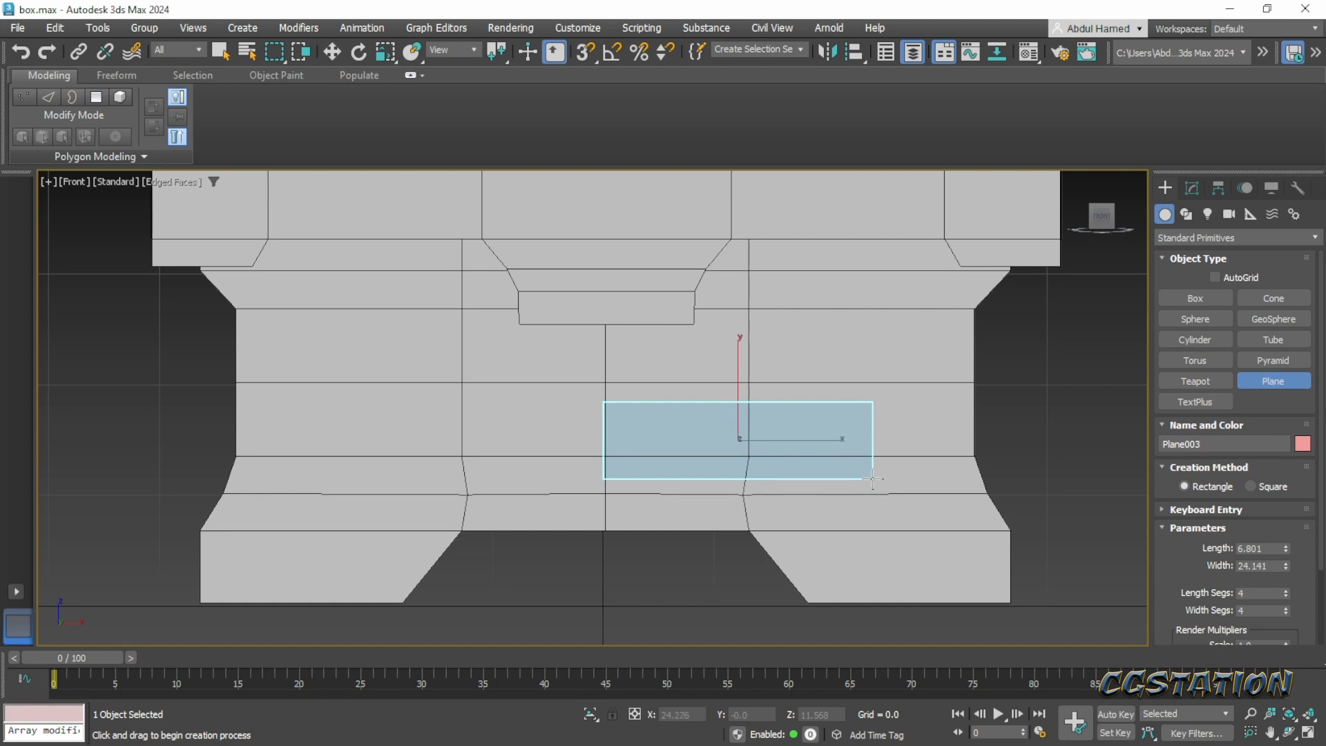
- Move the plane along Y to about -27, in front of the chest's front wall, and inspect it in the Perspective view
left_click(1192, 188)
middle_click_drag(897, 417, 800, 436, "alt")
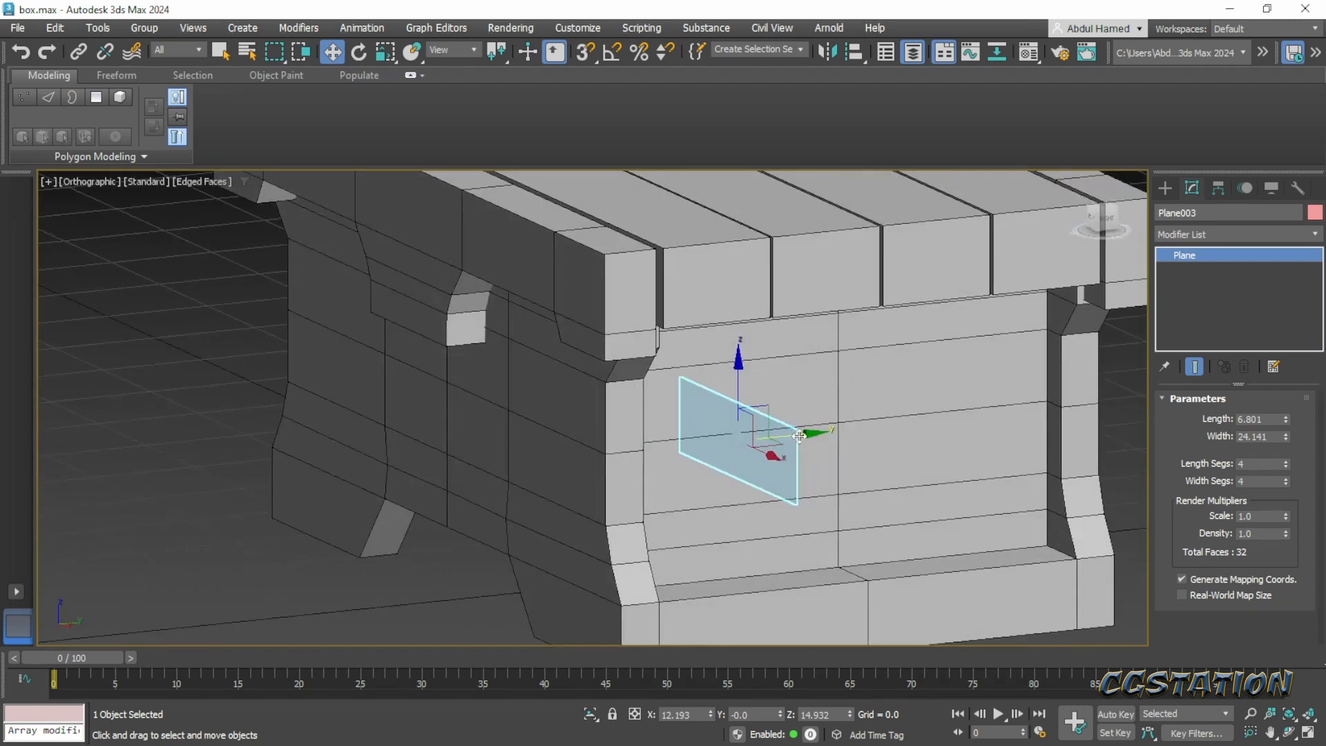
left_click_drag(805, 436, 534, 486)
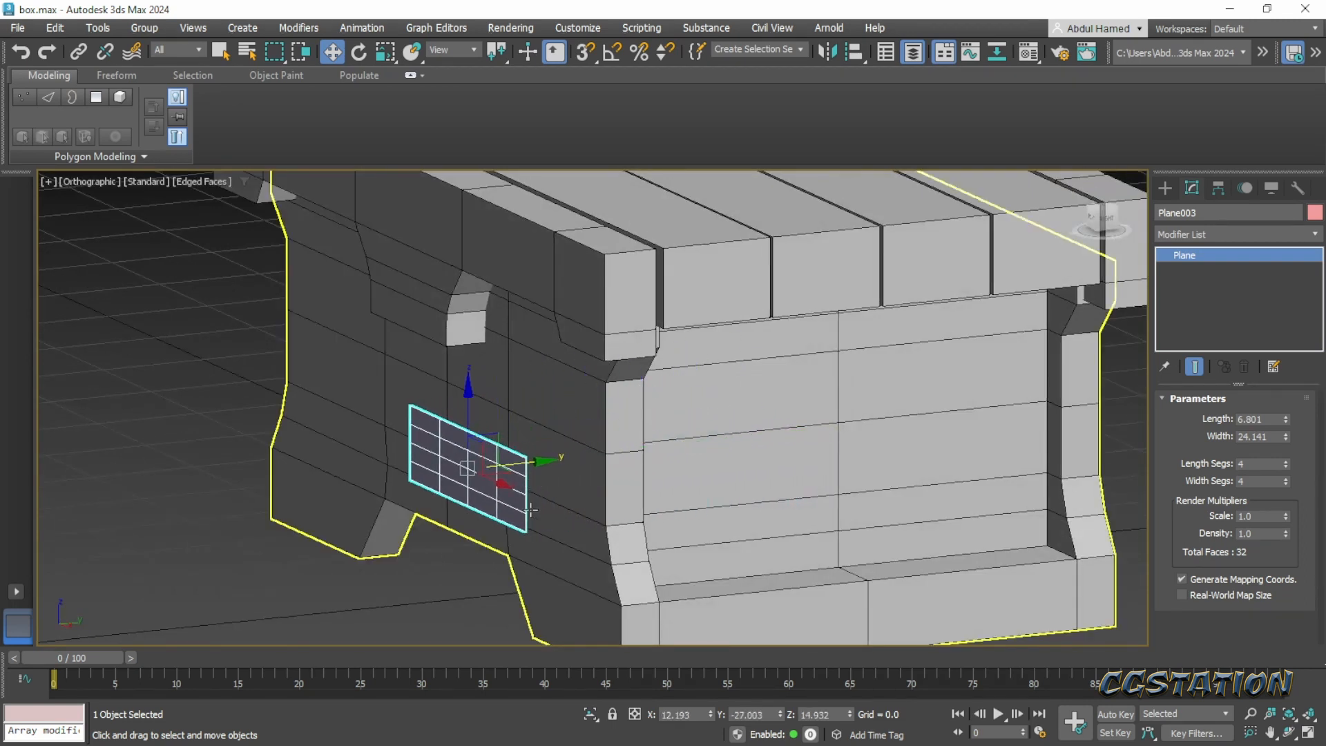
middle_click_drag(536, 487, 649, 485, "alt")
middle_click_drag(927, 375, 1080, 360)
middle_click_drag(760, 392, 728, 414, "alt")
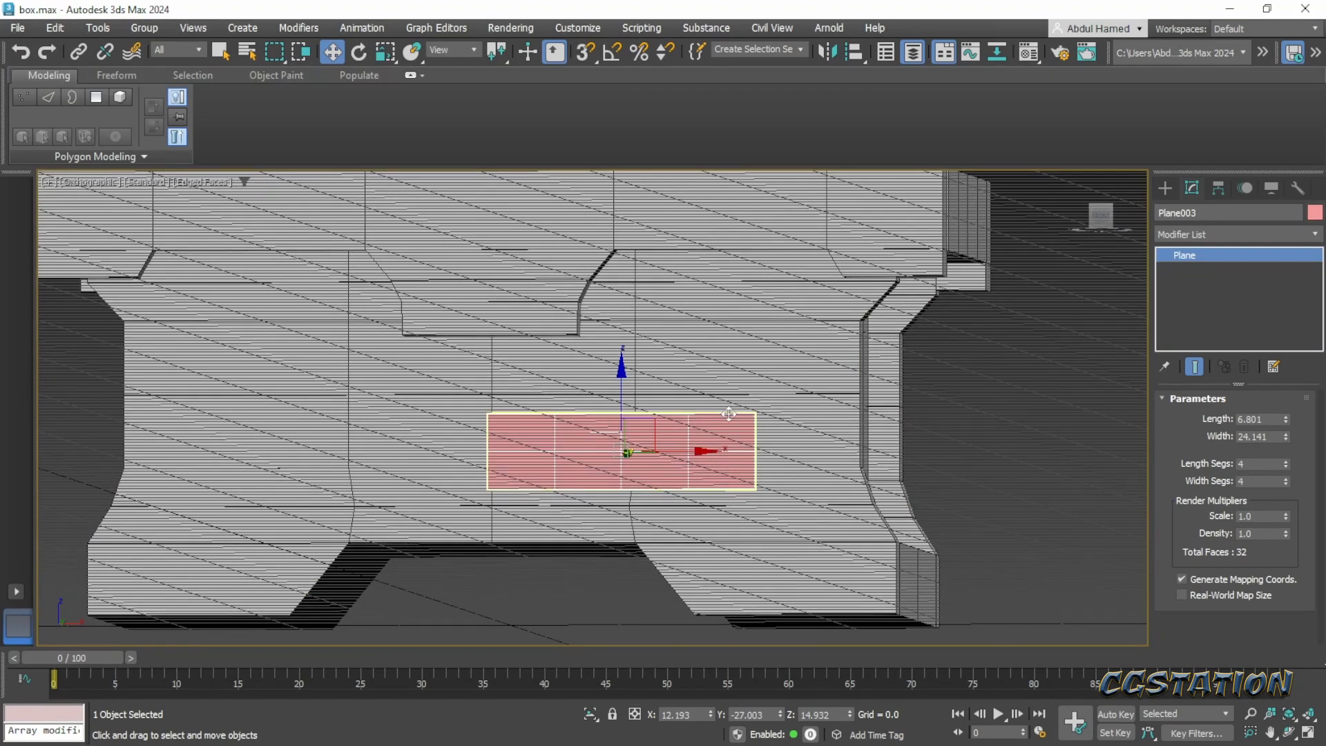
key("p")
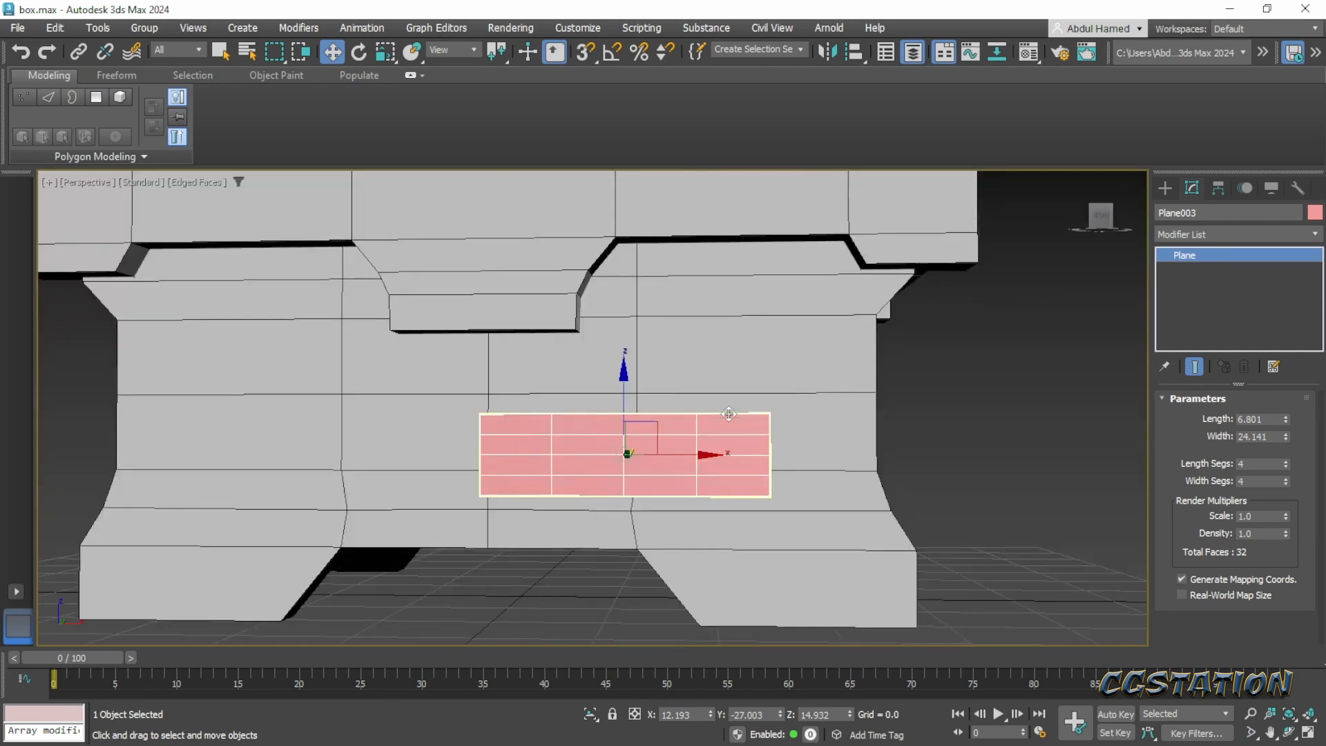
middle_click_drag(641, 411, 743, 427)
scroll(743, 428, "down", 5)
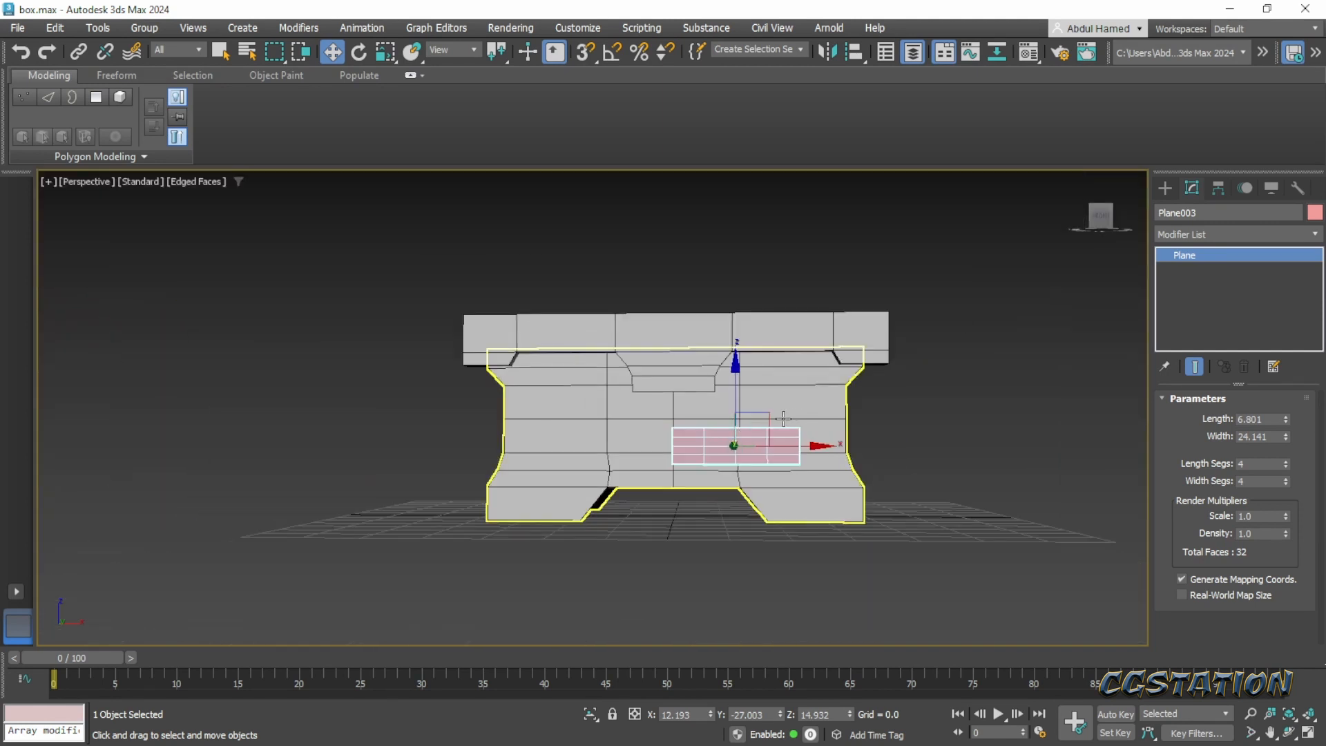
scroll(743, 428, "up", 3)
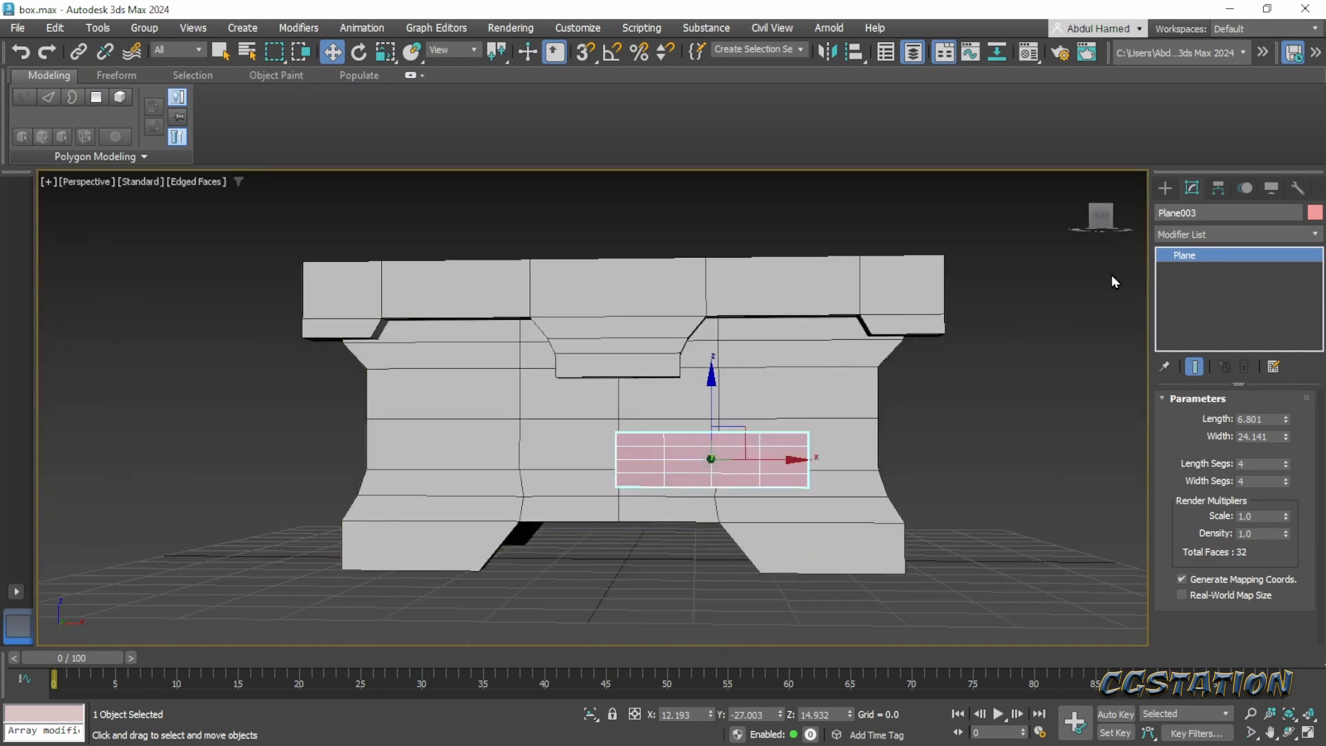
- With snapping enabled, move only the plane's pivot along X to its inner edge at the chest's centre line
right_click(1187, 260)
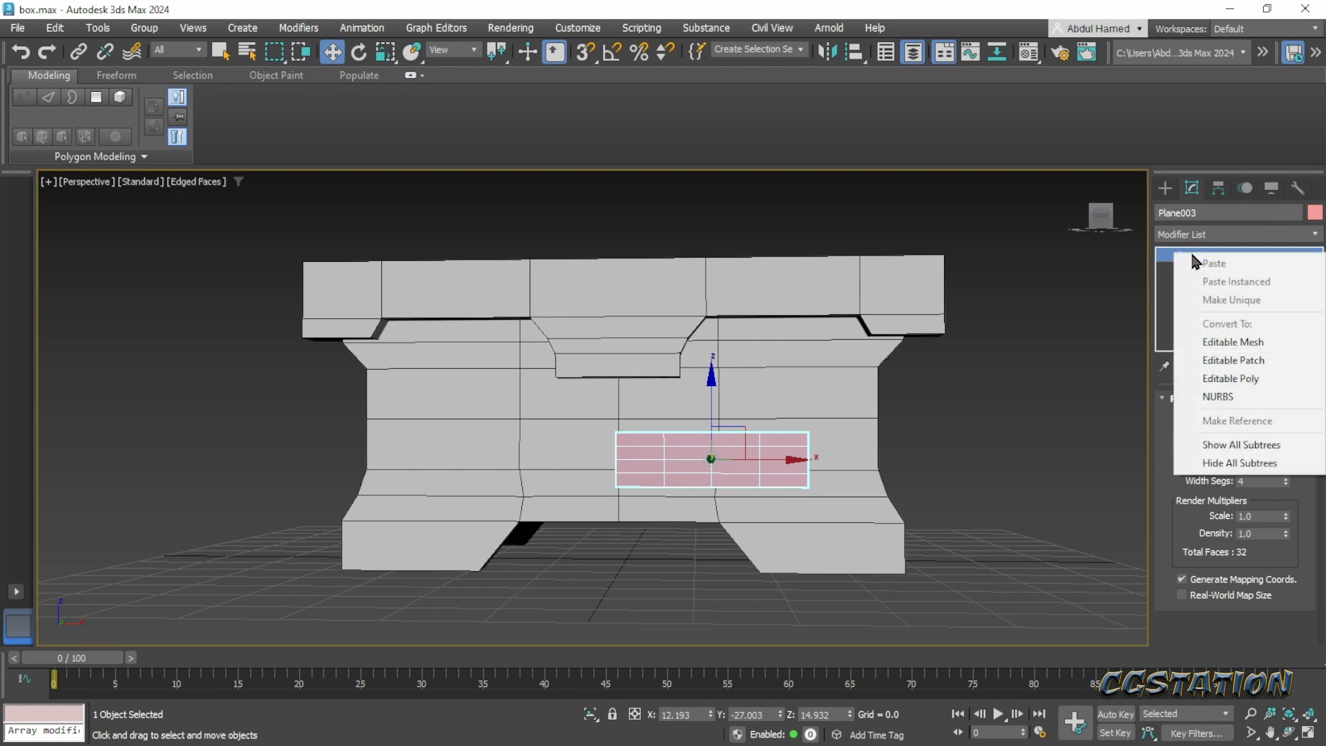
left_click(1210, 185)
left_click(1219, 303)
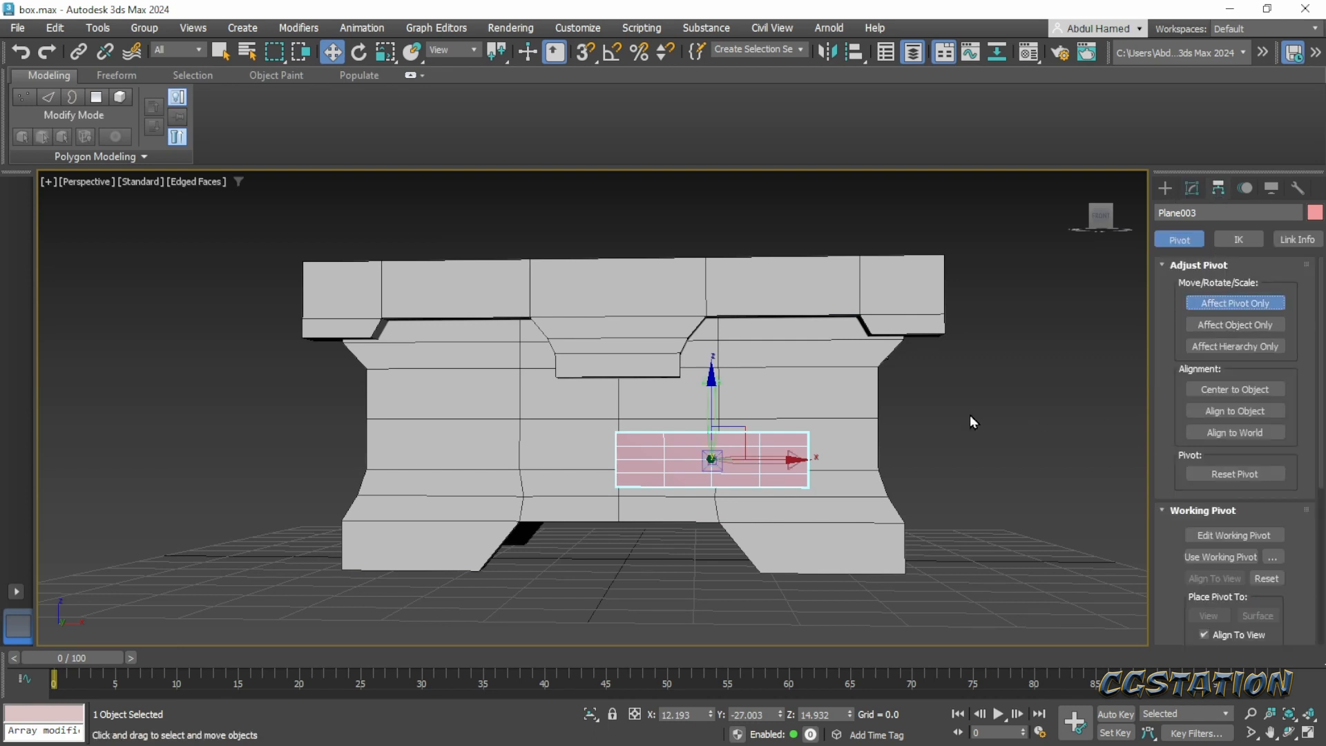
left_click(586, 54)
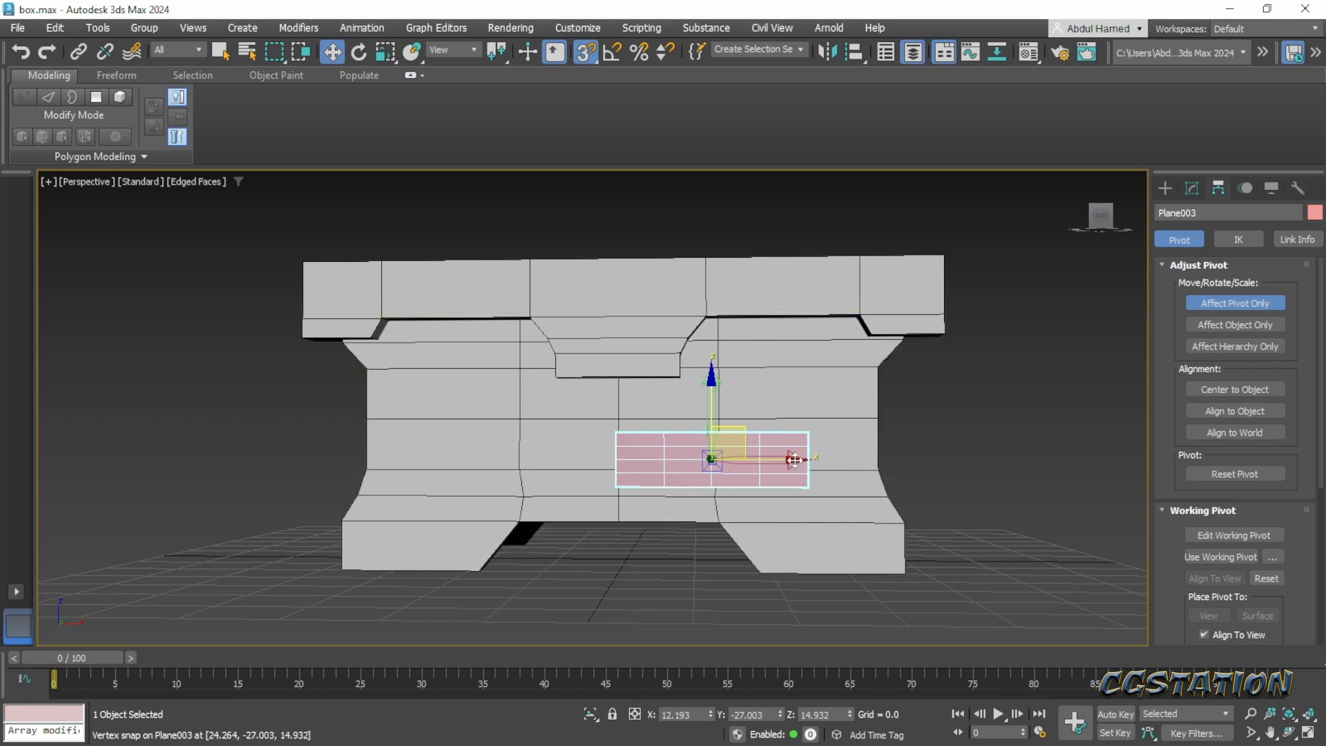
left_click_drag(794, 460, 619, 461)
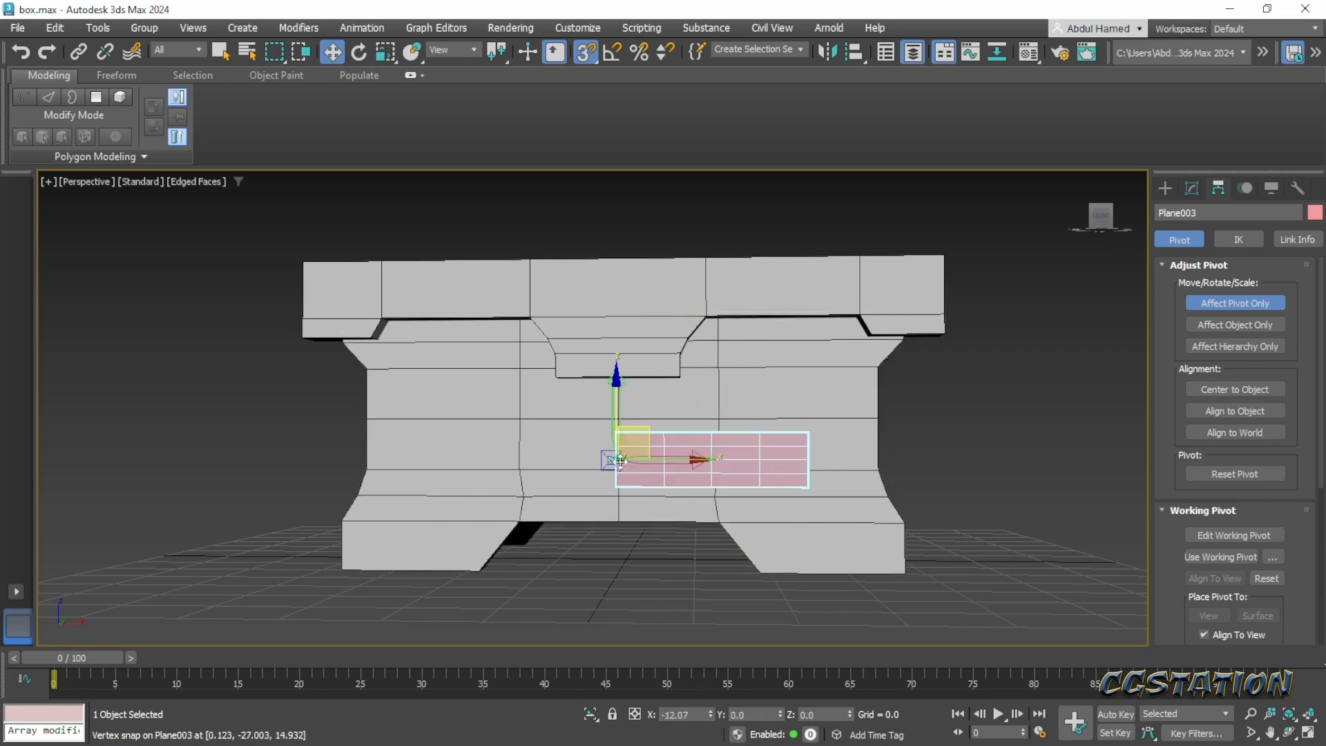
middle_click_drag(619, 460, 682, 518, "alt")
left_click(1235, 303)
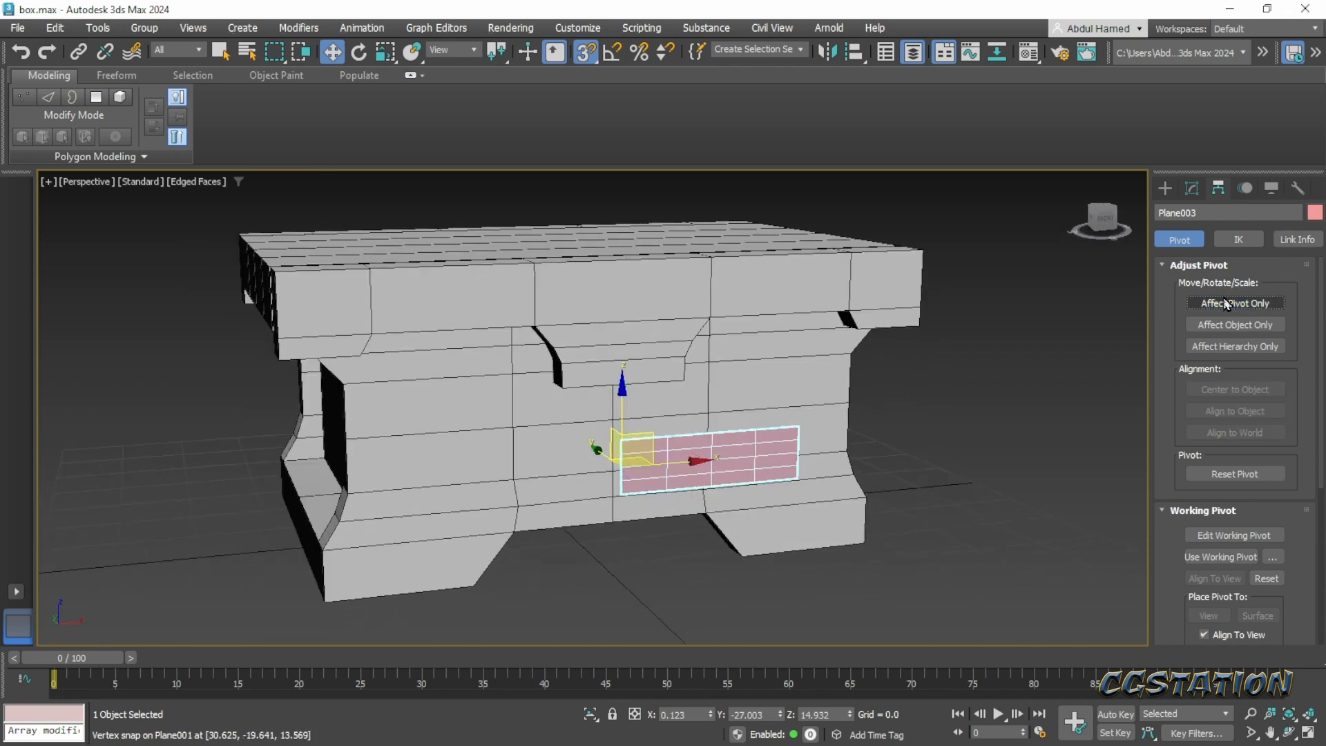
- Add a Symmetry modifier to the plane, mirroring it across the X axis
left_click(1191, 189)
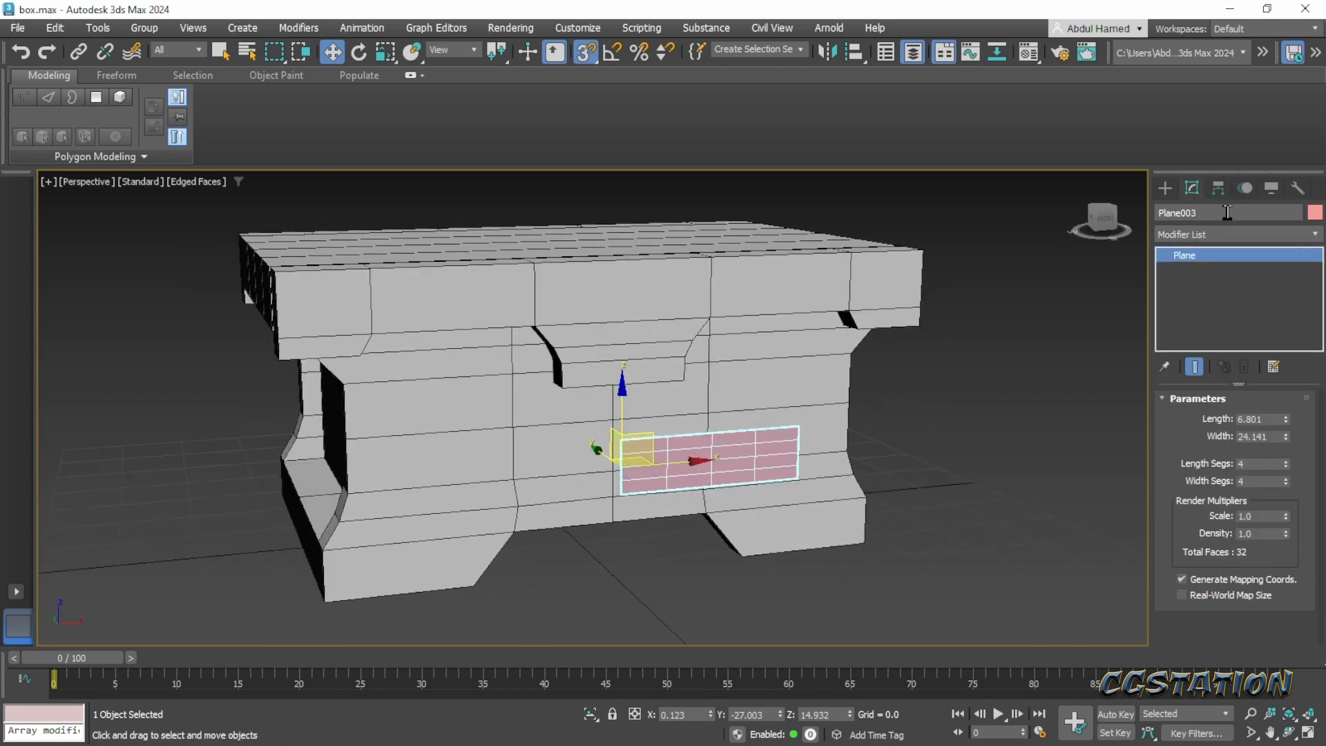
left_click(1247, 235)
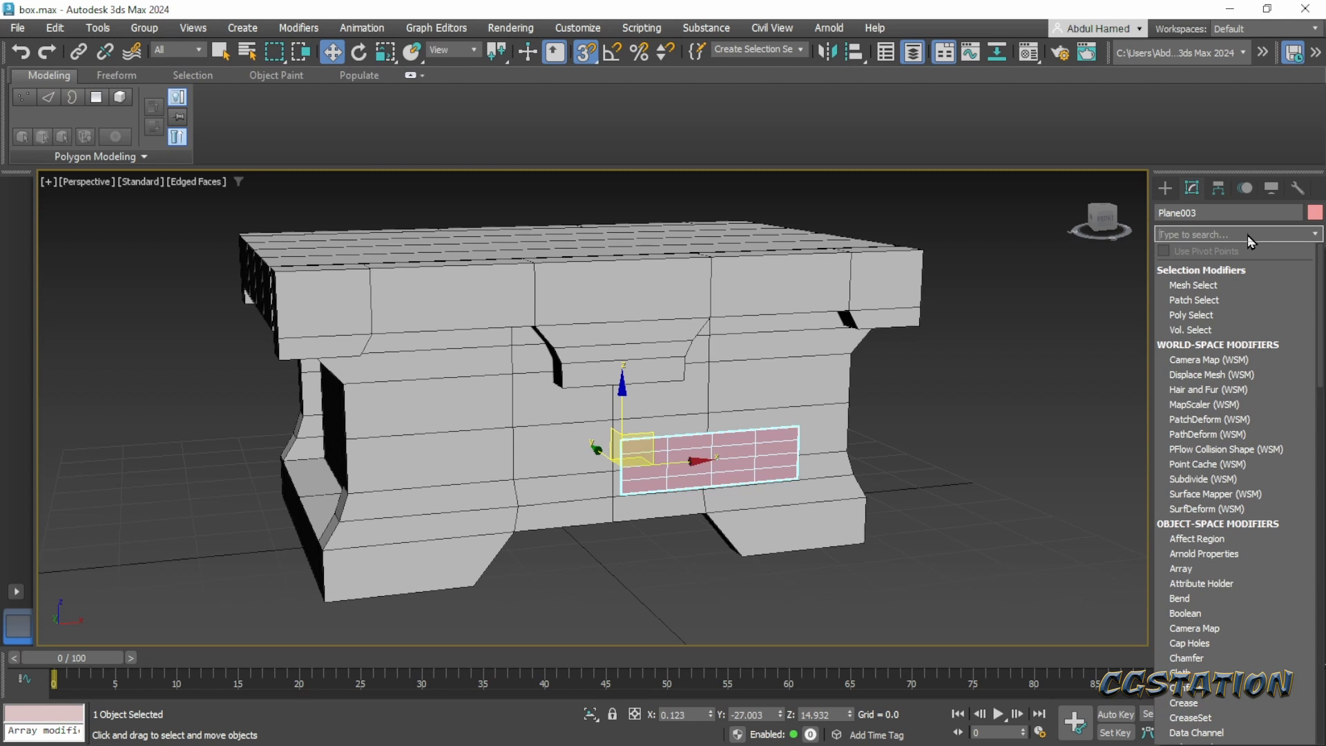
type("sy")
key("Return")
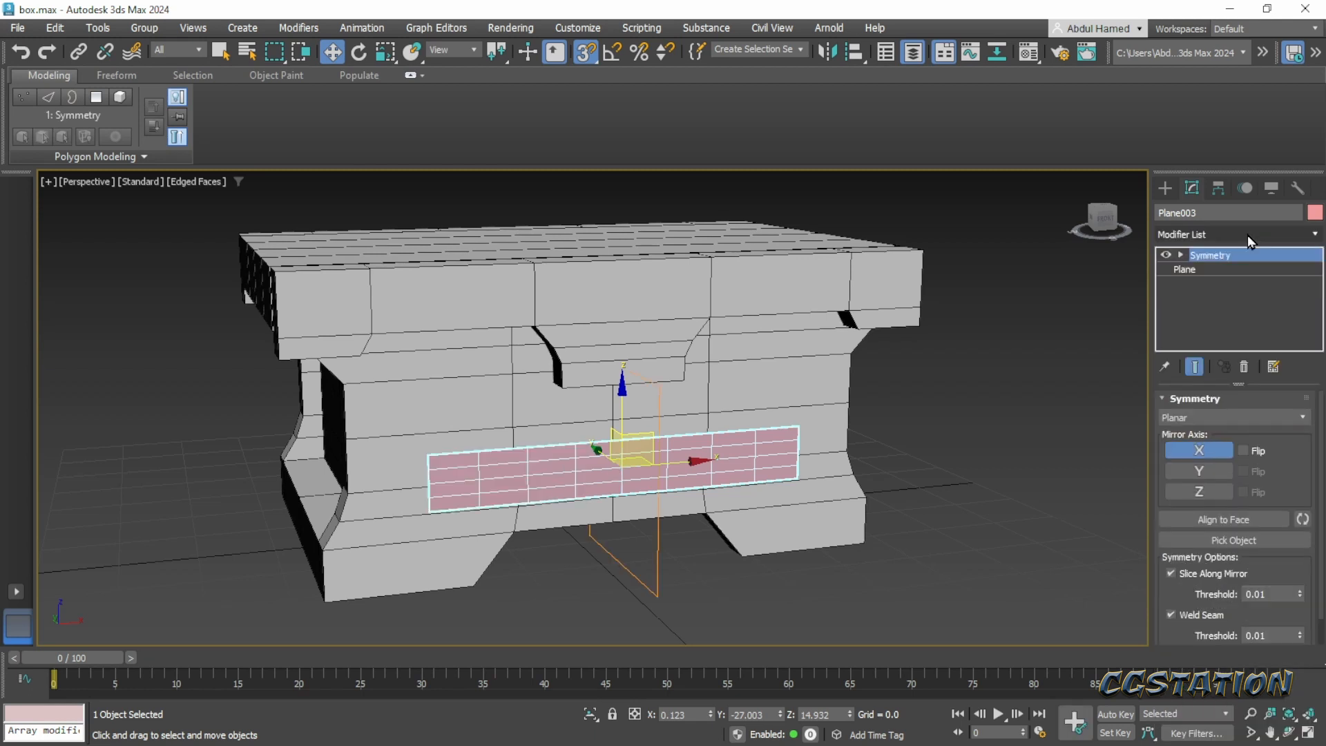
middle_click_drag(750, 414, 757, 469, "alt")
scroll(743, 510, "up", 5)
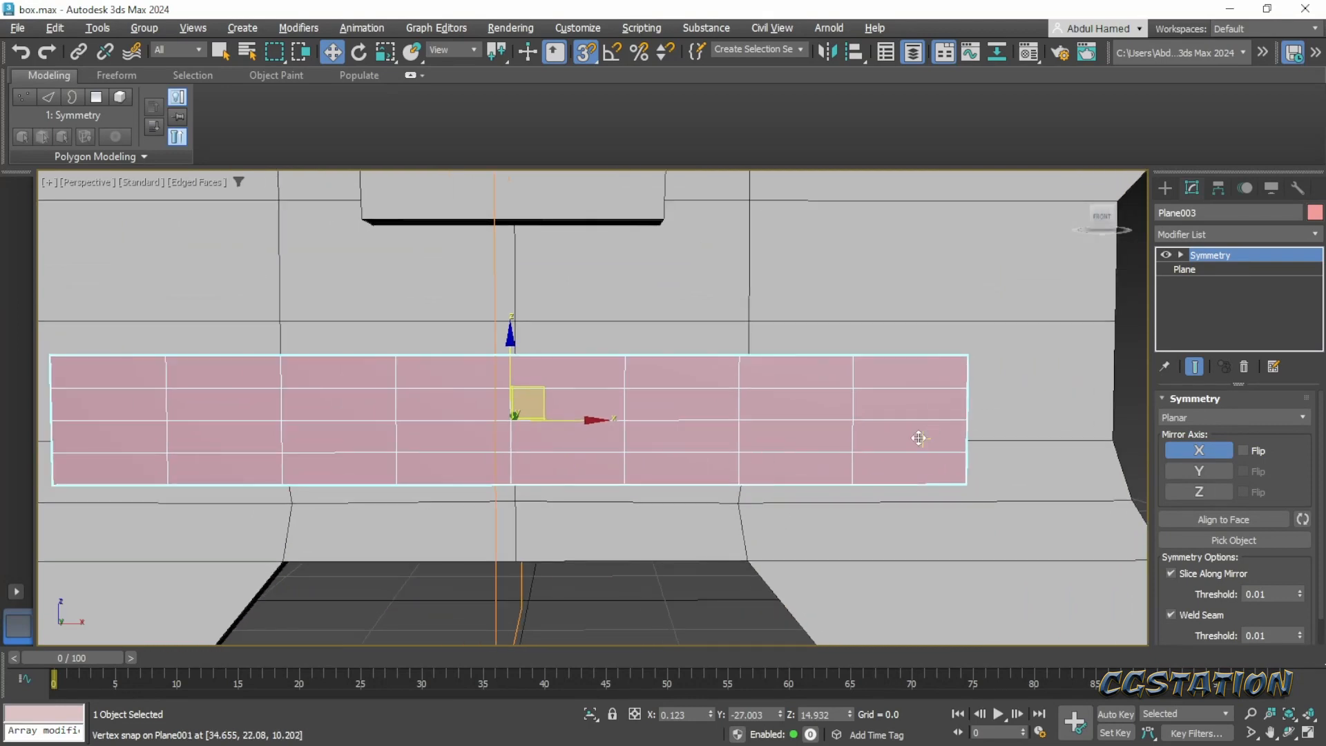
middle_click_drag(709, 429, 778, 409)
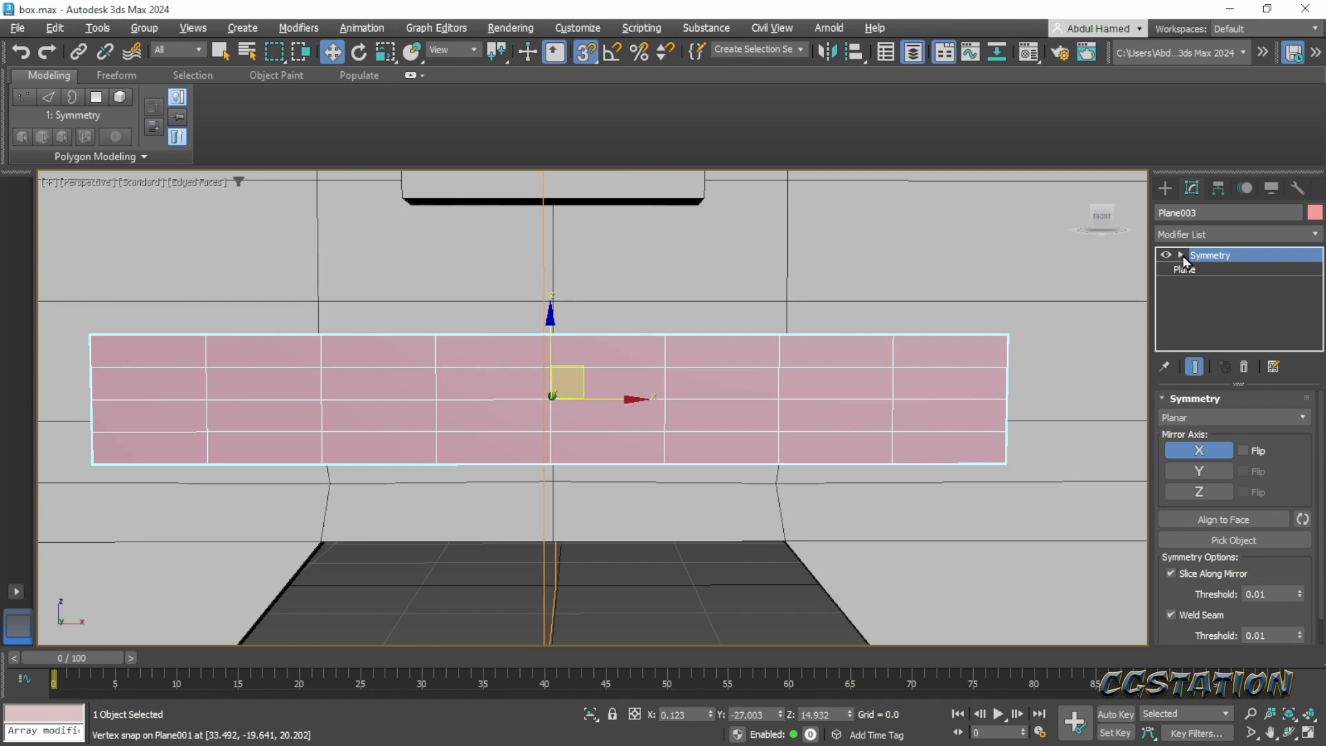
- Insert an Edit Poly modifier between the base Plane and the Symmetry modifier
left_click(1182, 268)
right_click(1207, 269)
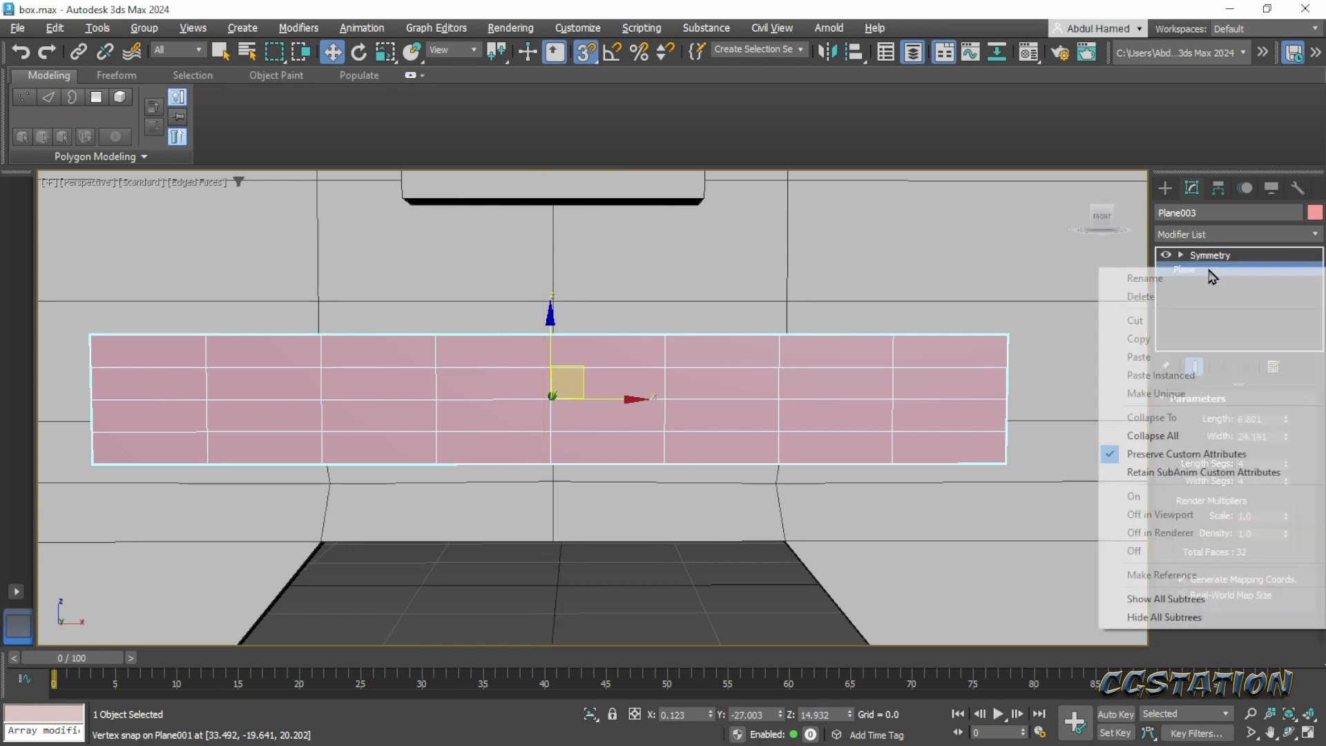
left_click(1240, 235)
type("ed")
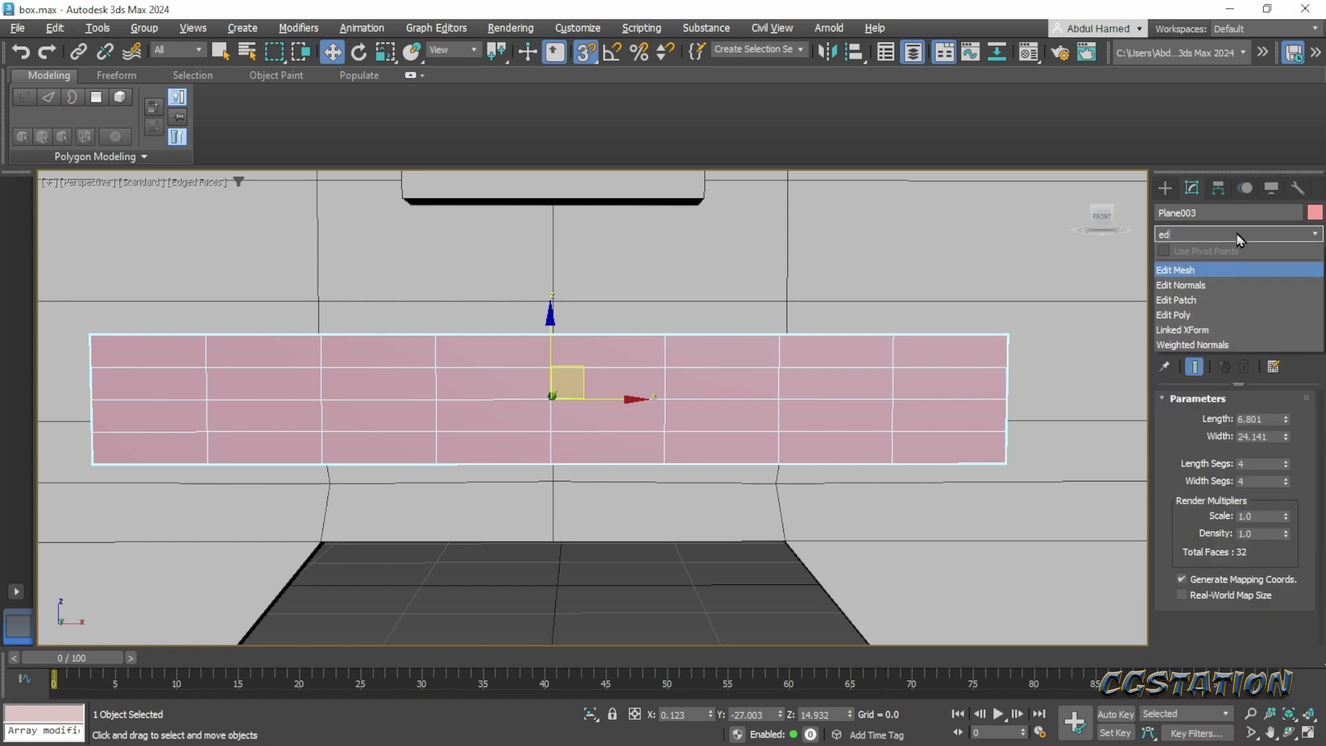
key("Down")
key("Down")
key("Down")
key("Return")
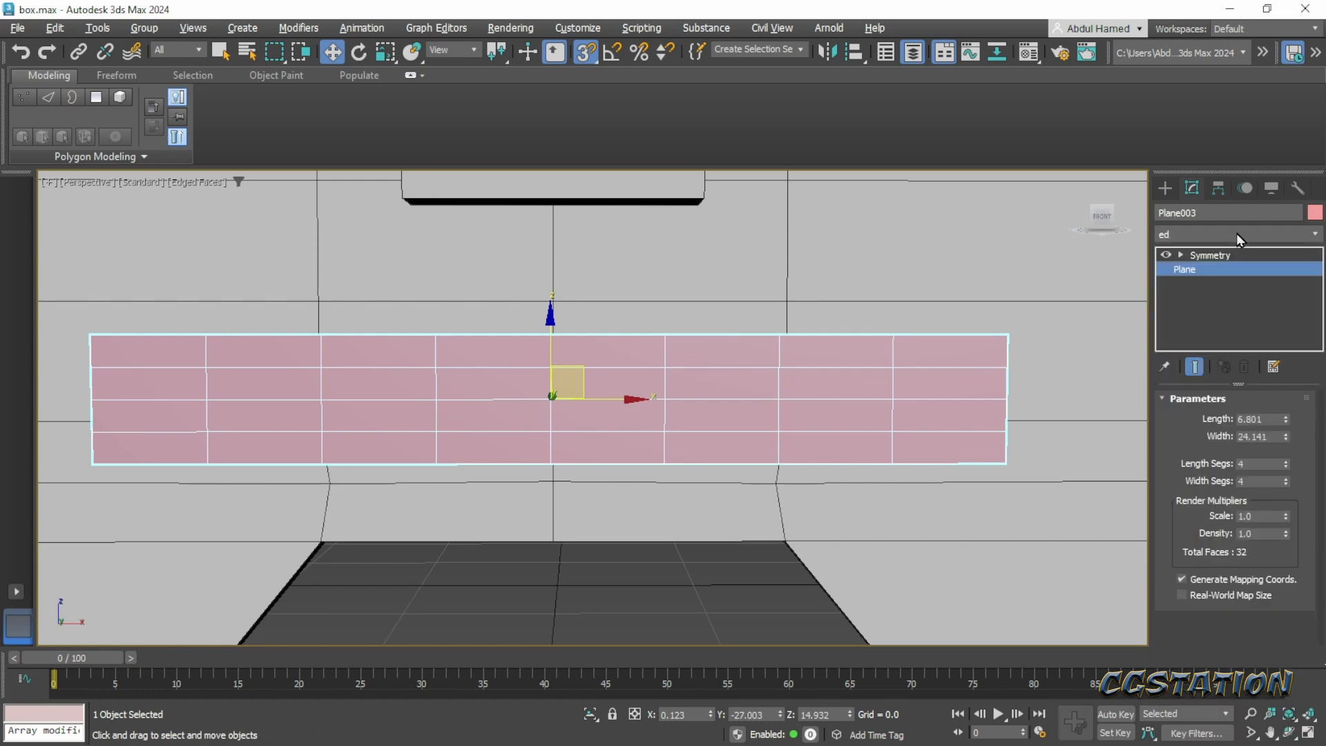
middle_click_drag(906, 371, 837, 363)
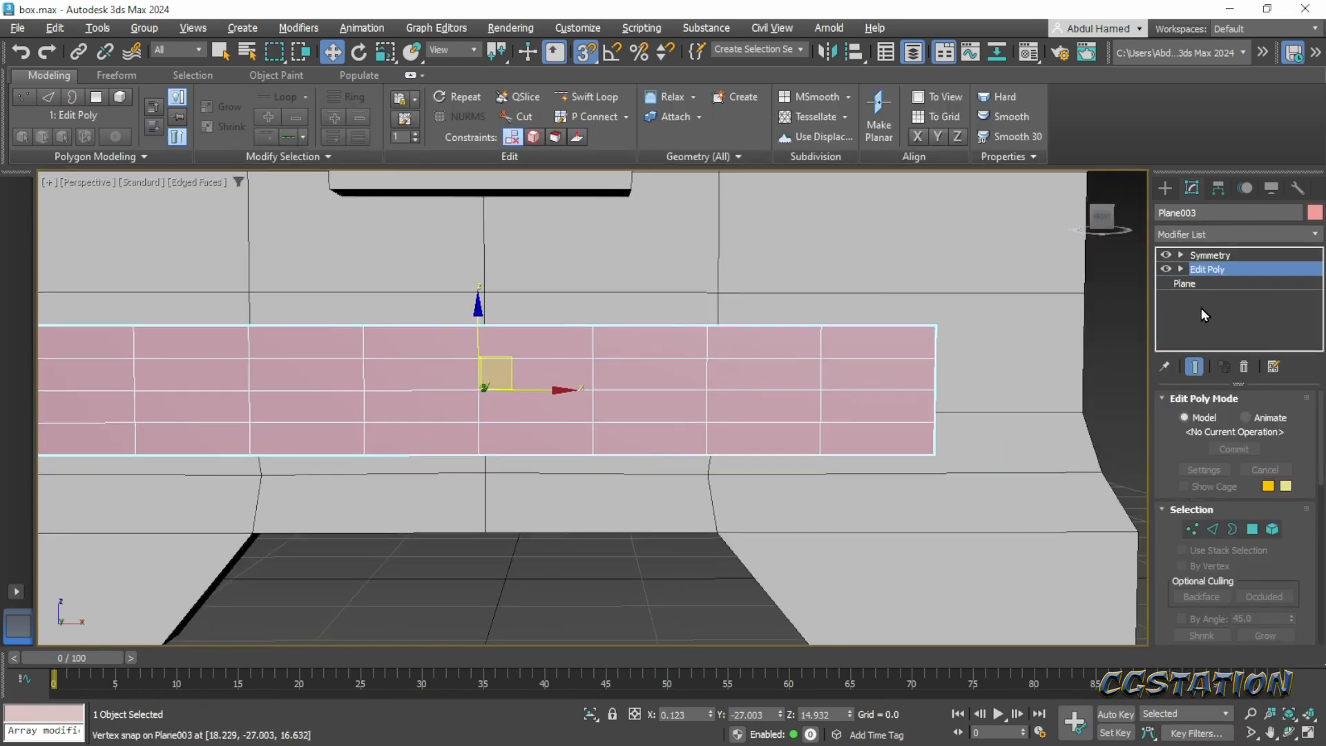
- Reduce the base plane's length segments to 2
left_click(1200, 284)
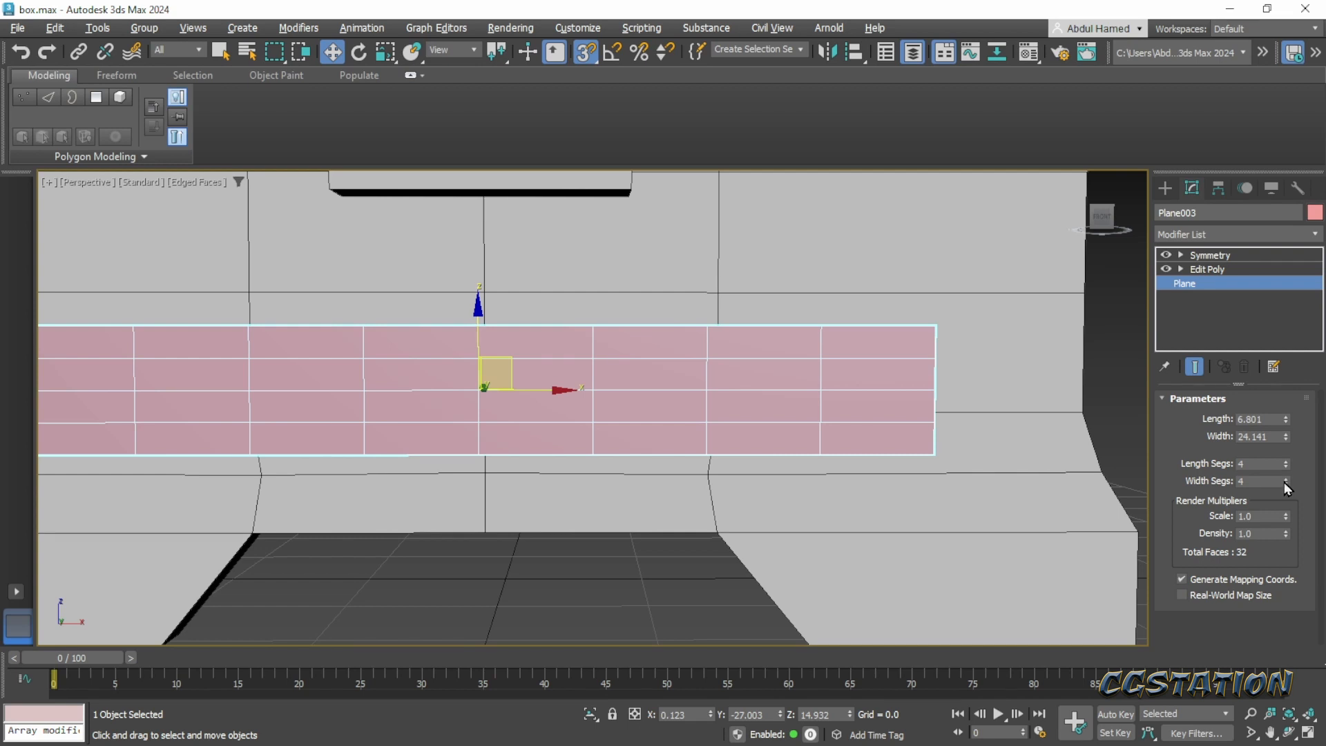
left_click(1286, 467)
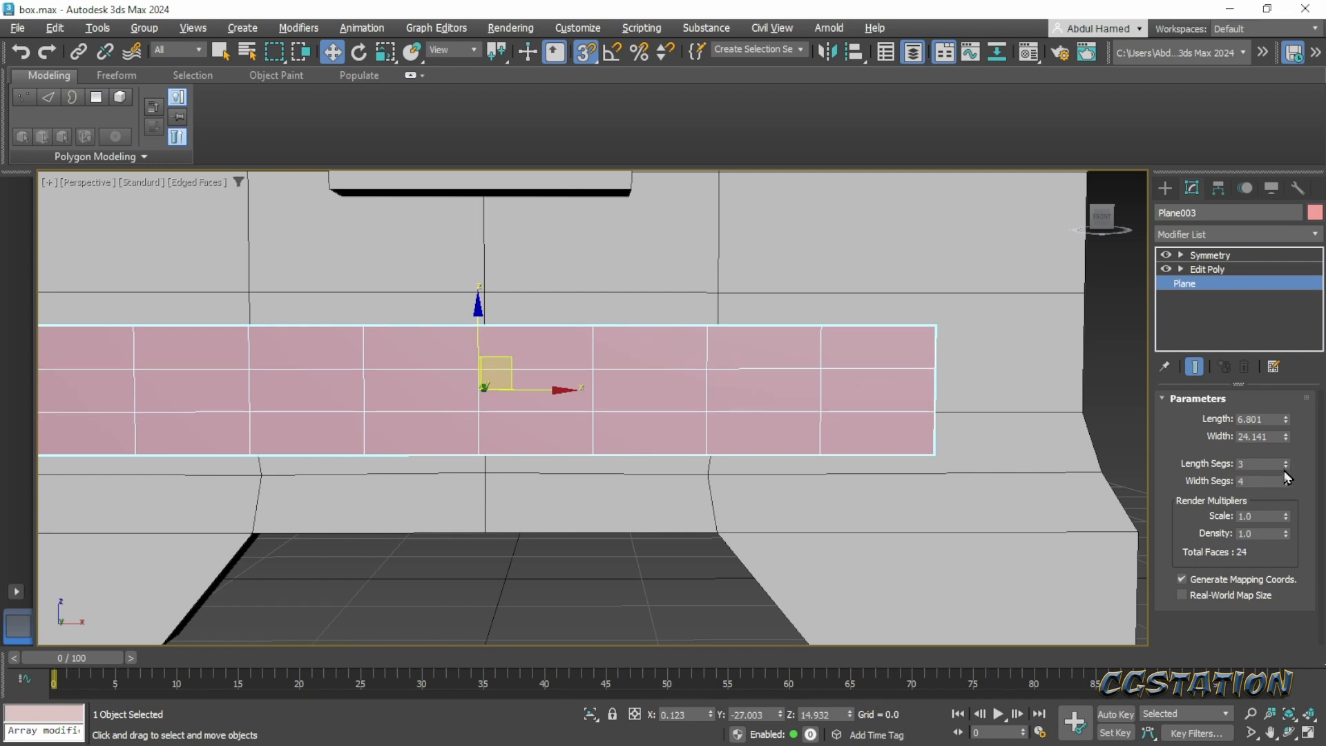
left_click(1284, 467)
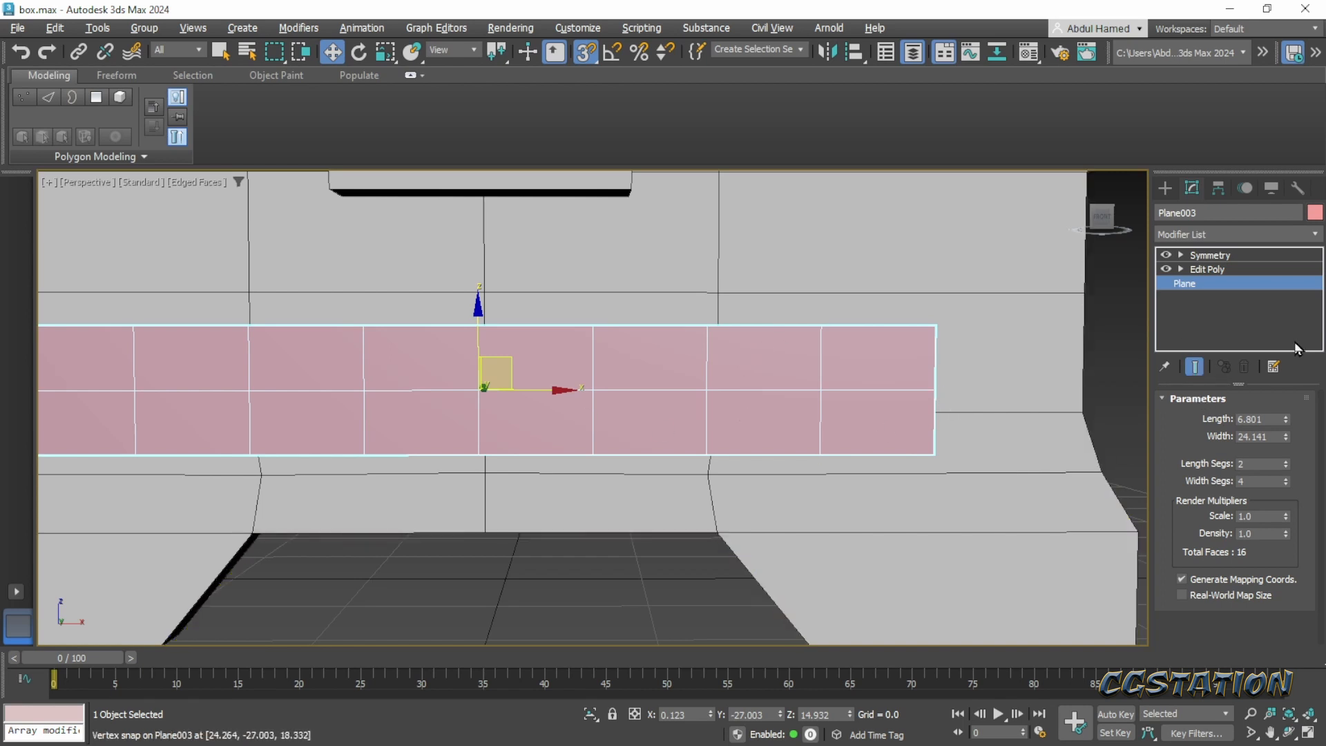
- In Edit Poly's Vertex level, scale the vertex column just before the band's outer end to 180% along Z
left_click(1205, 269)
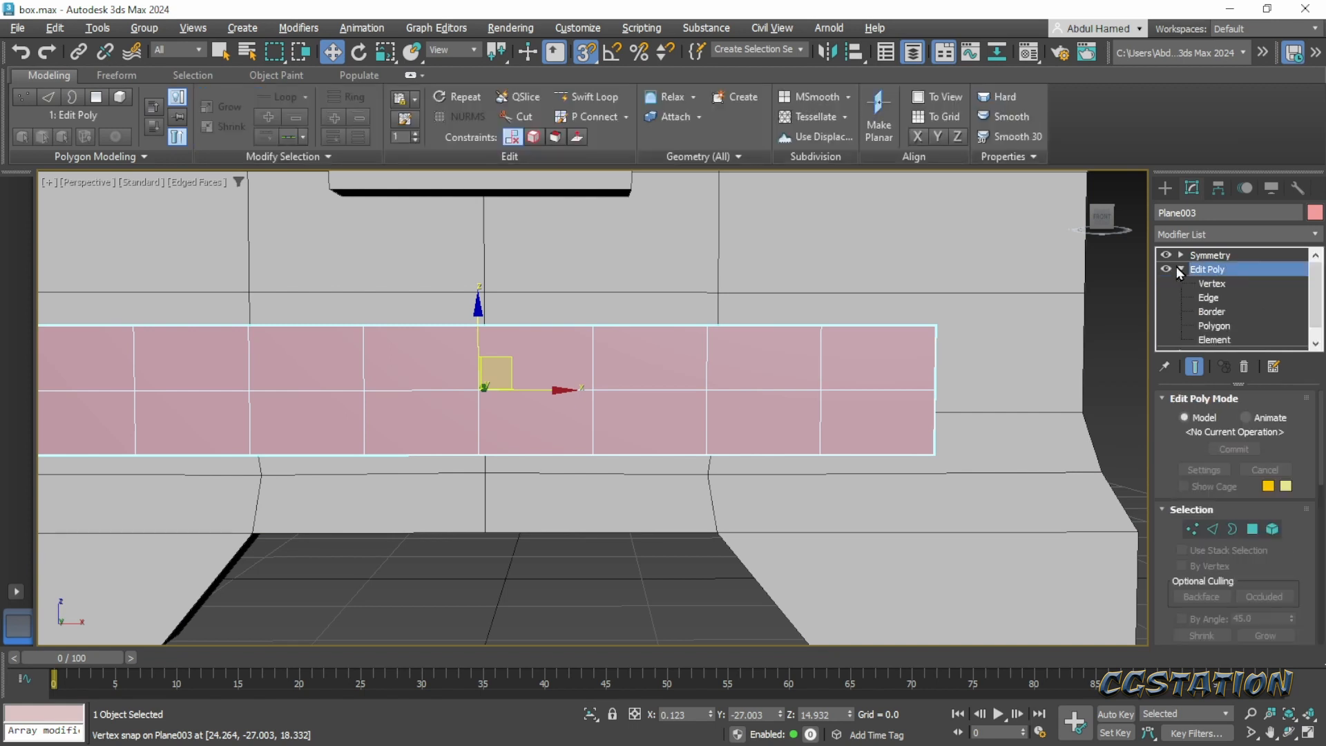
left_click(1214, 284)
left_click(821, 389)
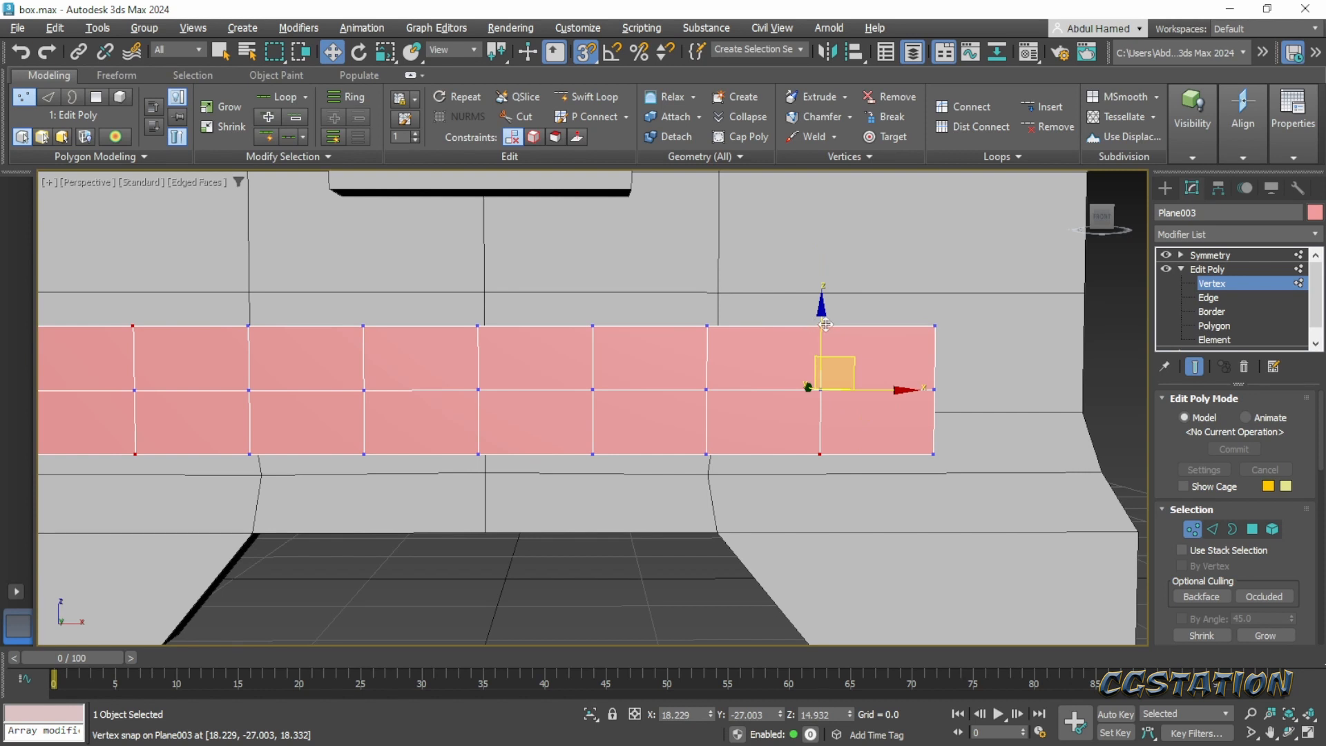
key("e")
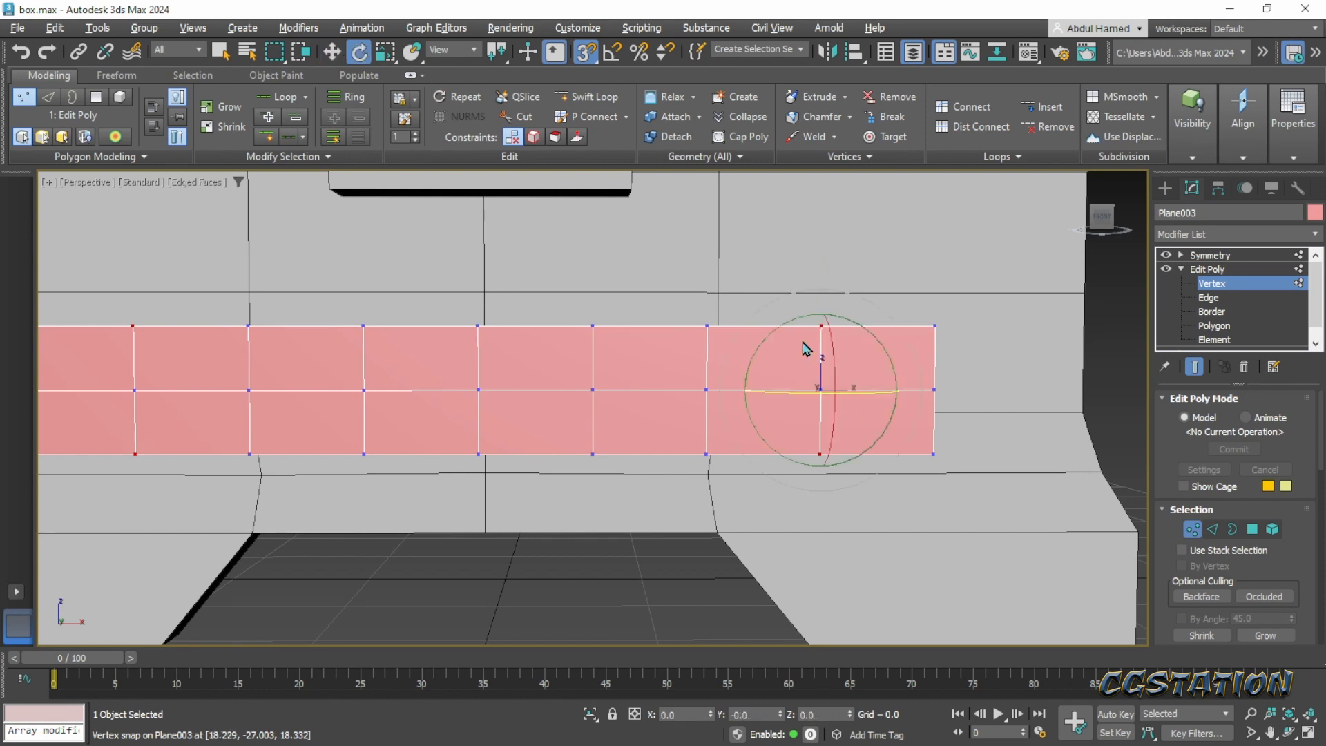
key("r")
left_click_drag(822, 304, 825, 239)
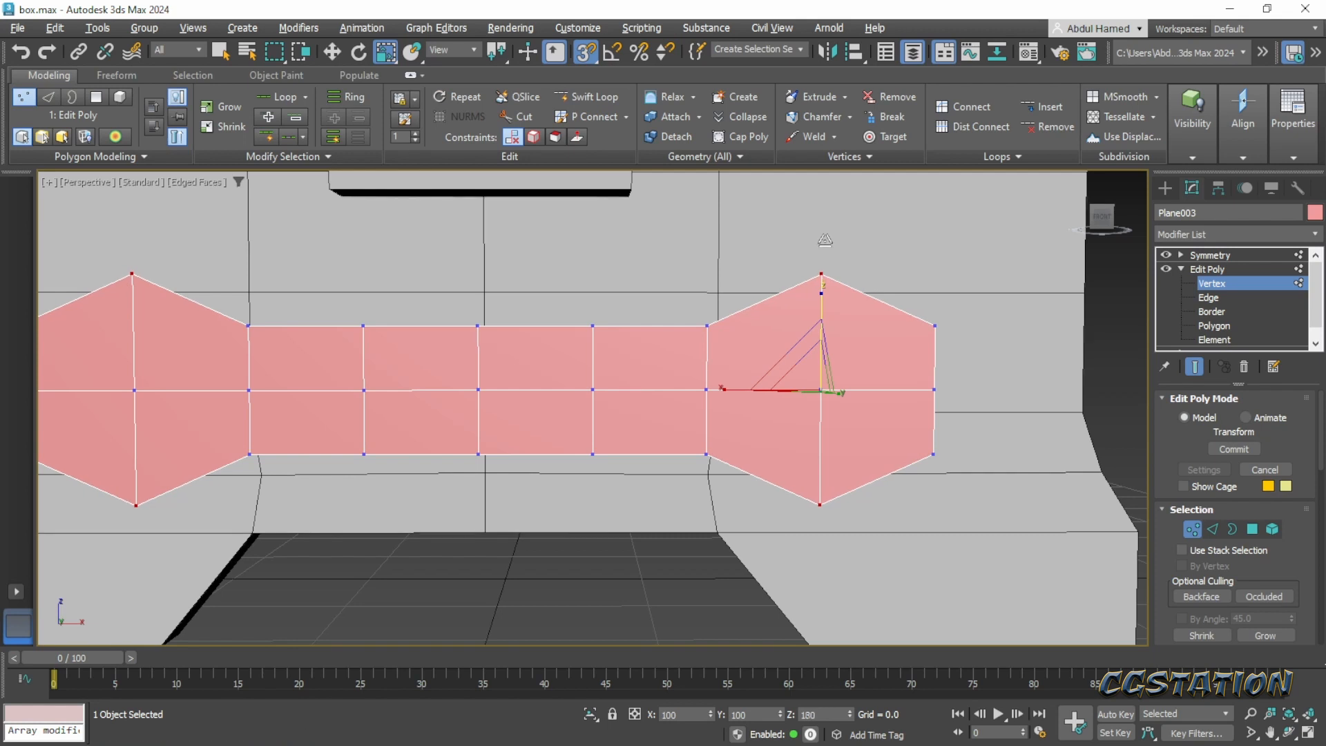
- With snapping off, move the middle vertex of the band's outer end outward to X about 28.2, forming a point
left_click(933, 389)
key("w")
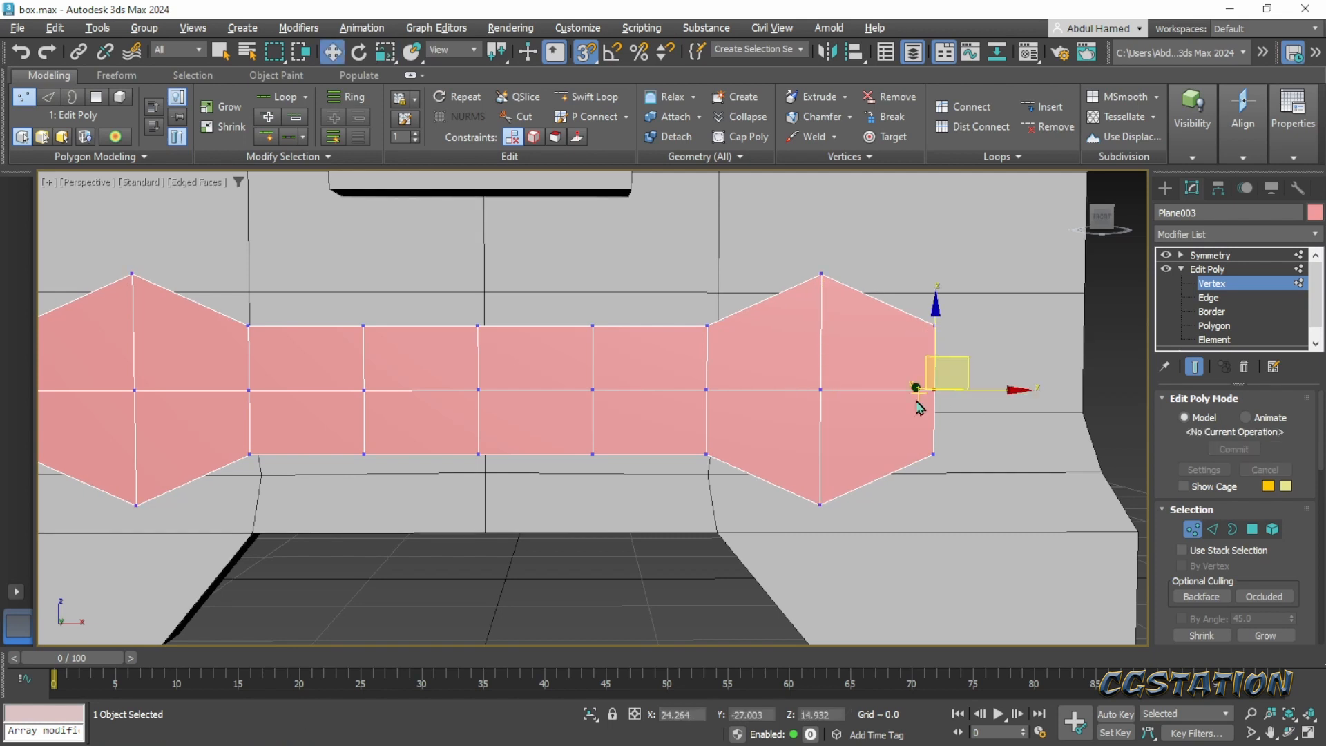
left_click_drag(984, 391, 938, 328)
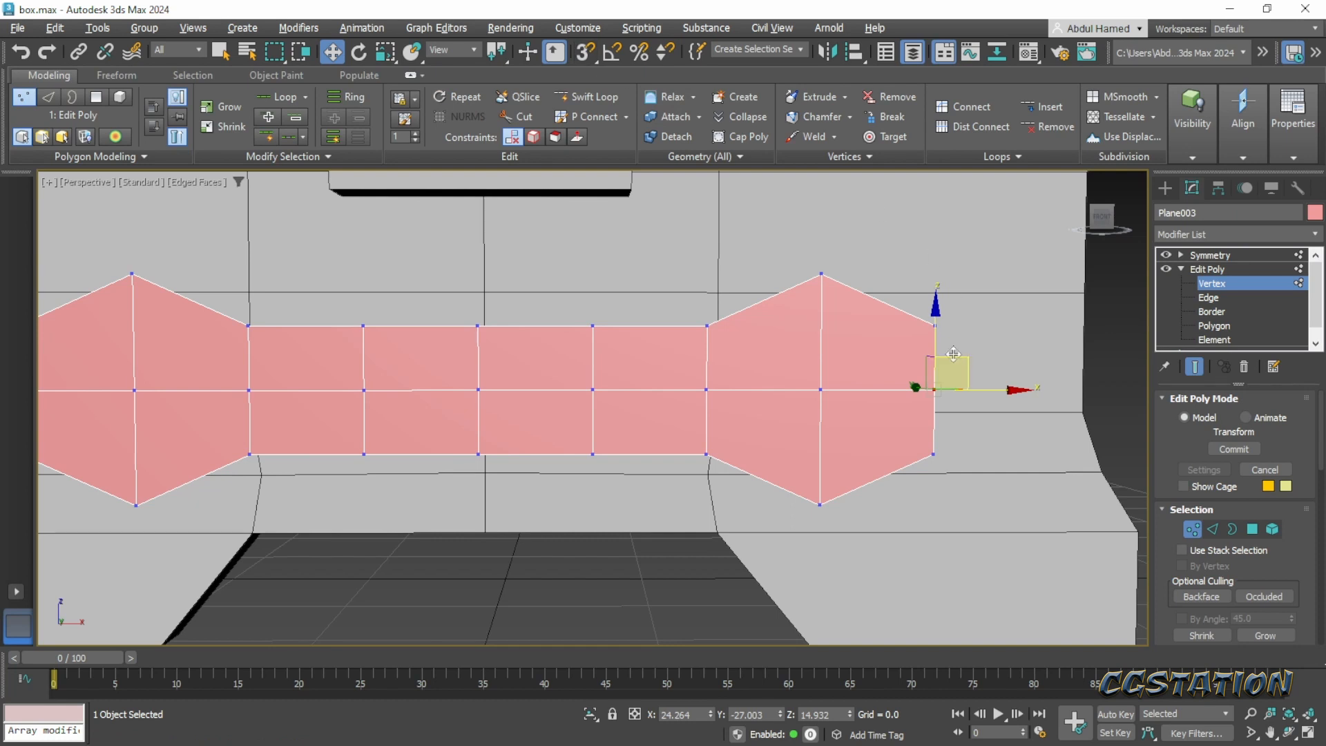
left_click_drag(1009, 389, 1092, 394)
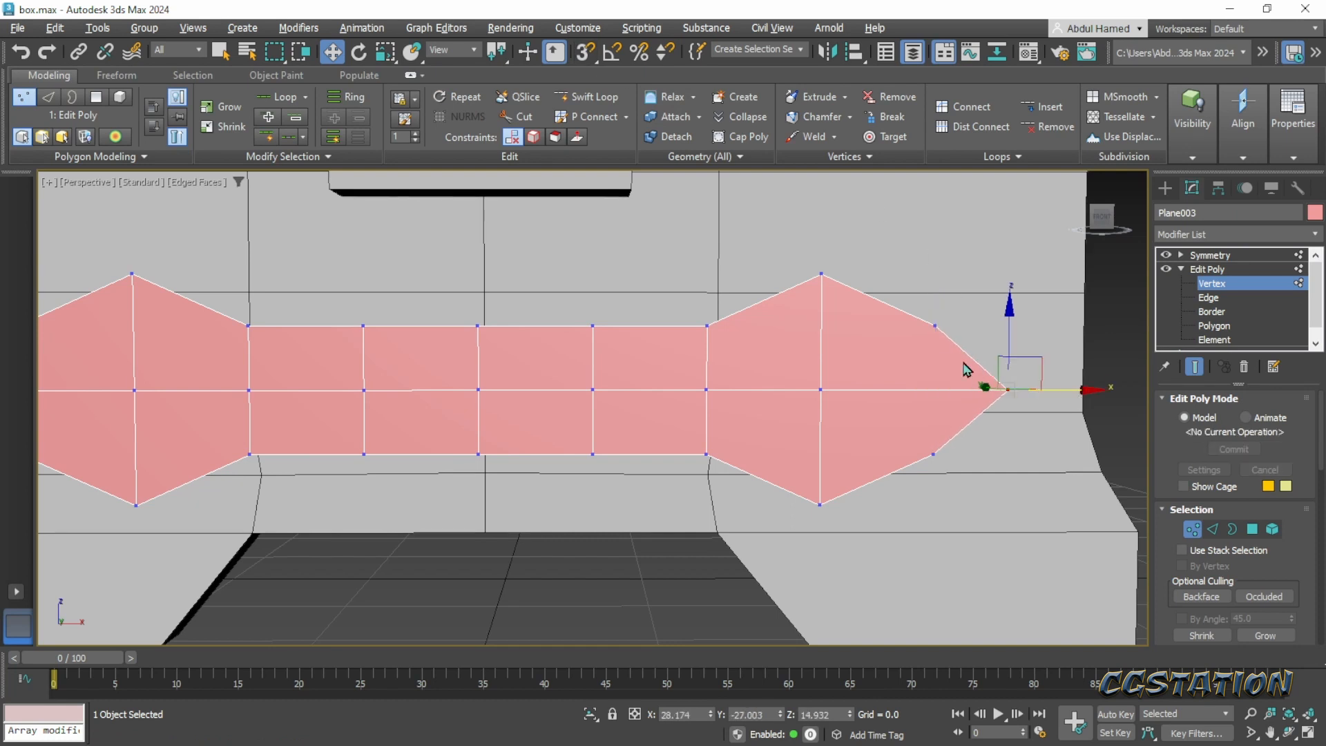
- Move the upper and lower vertices beside the pointed tip inward to X about 20.9 and inspect the arrowhead shape
left_click(932, 325)
left_click(935, 454, "ctrl")
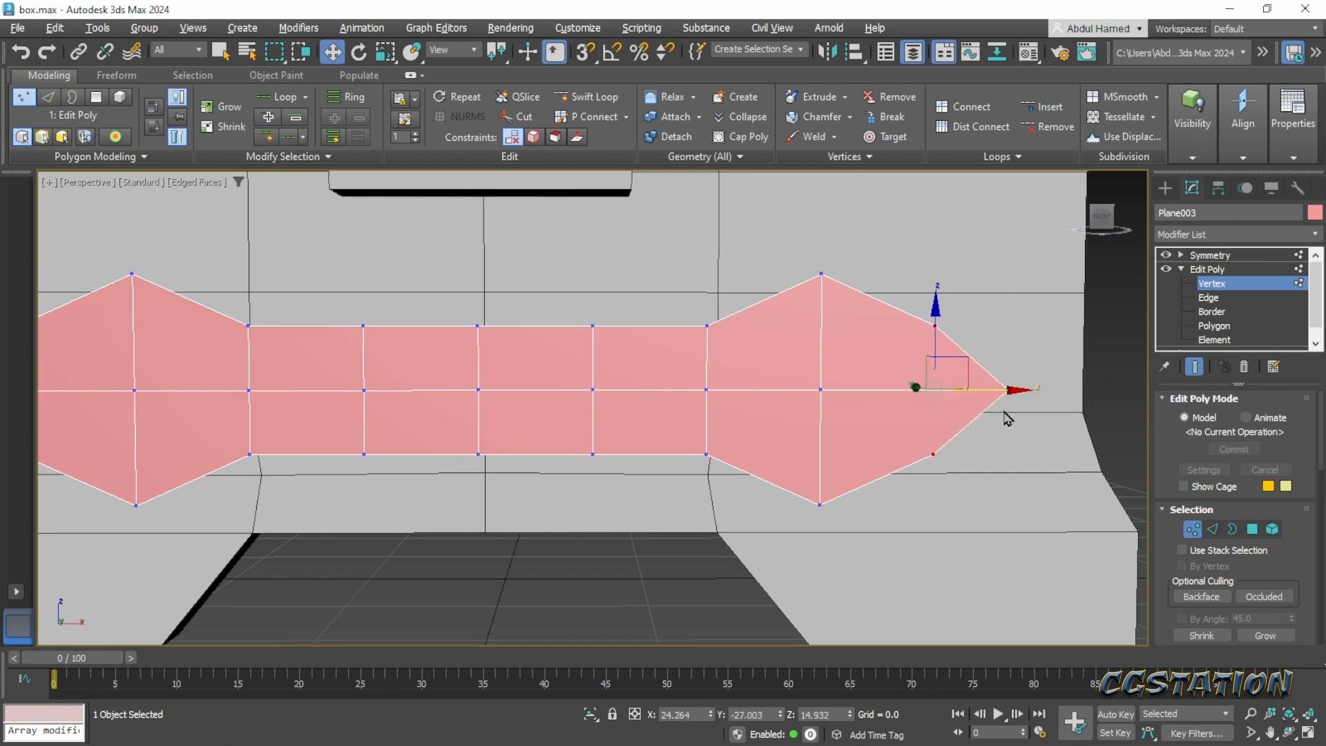
left_click_drag(1013, 393, 949, 394)
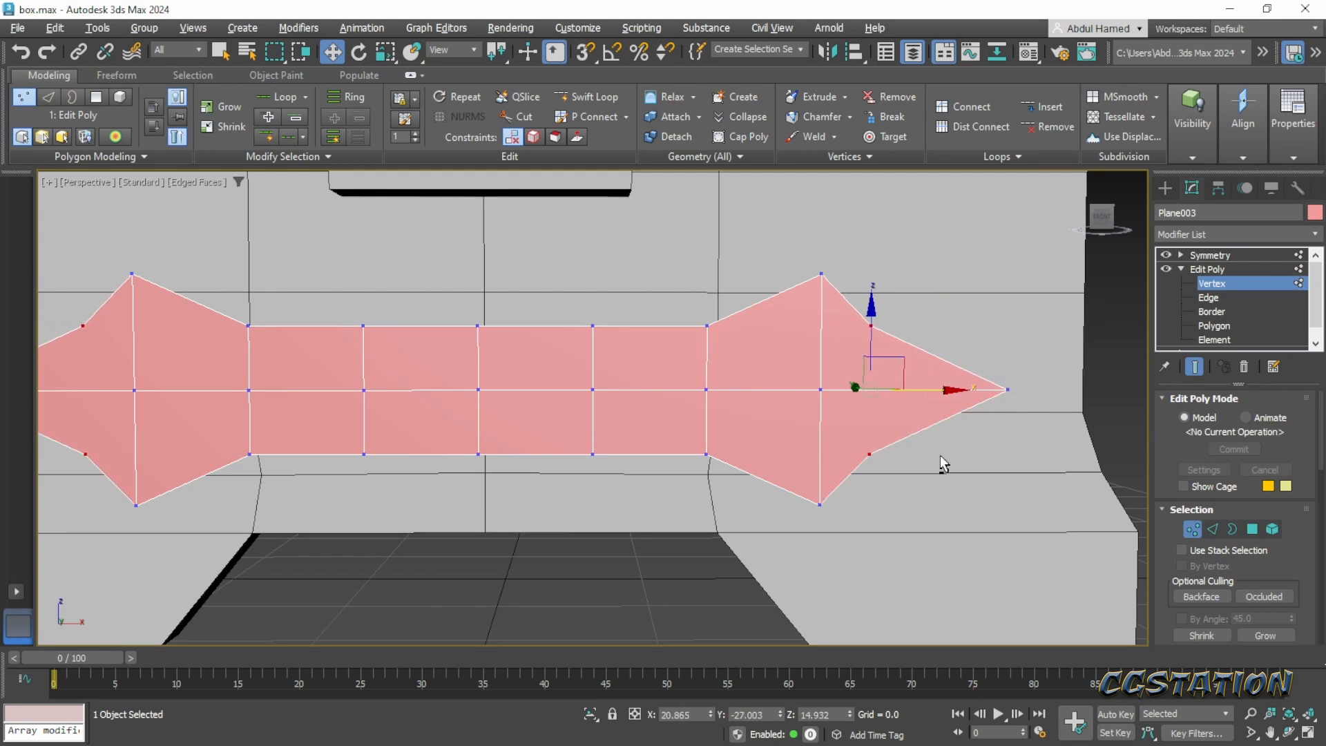
middle_click_drag(939, 455, 910, 466, "alt")
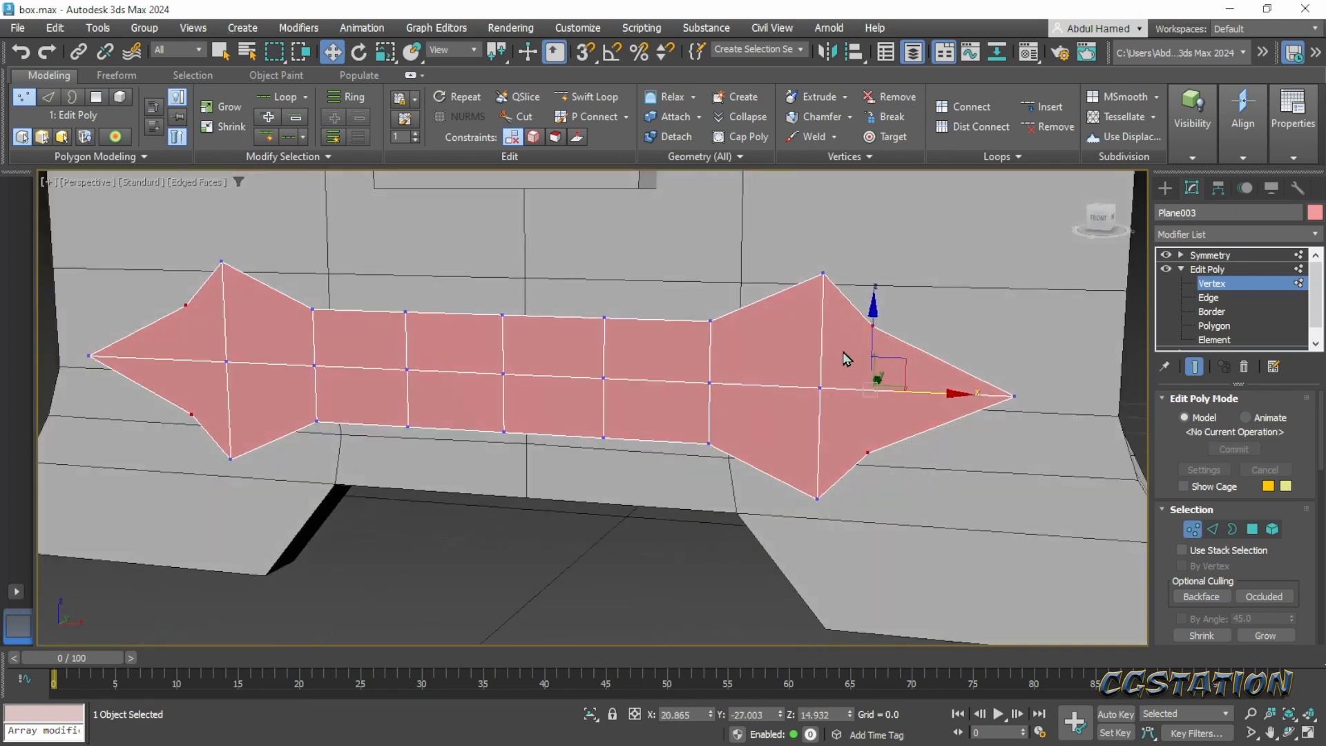
middle_click_drag(843, 359, 870, 408, "alt")
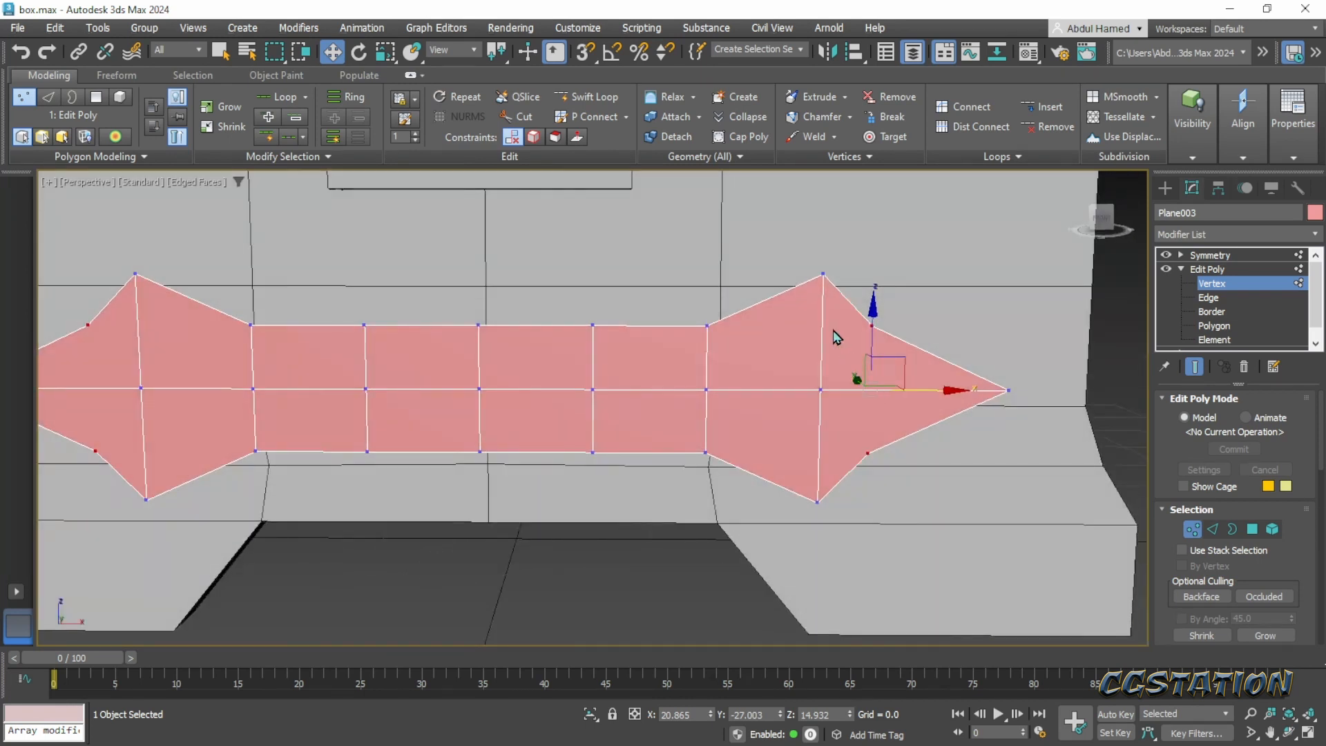
- Move the three-vertex column at the base of the band's arrowhead outward along X to shorten the arrowhead
left_click(712, 326)
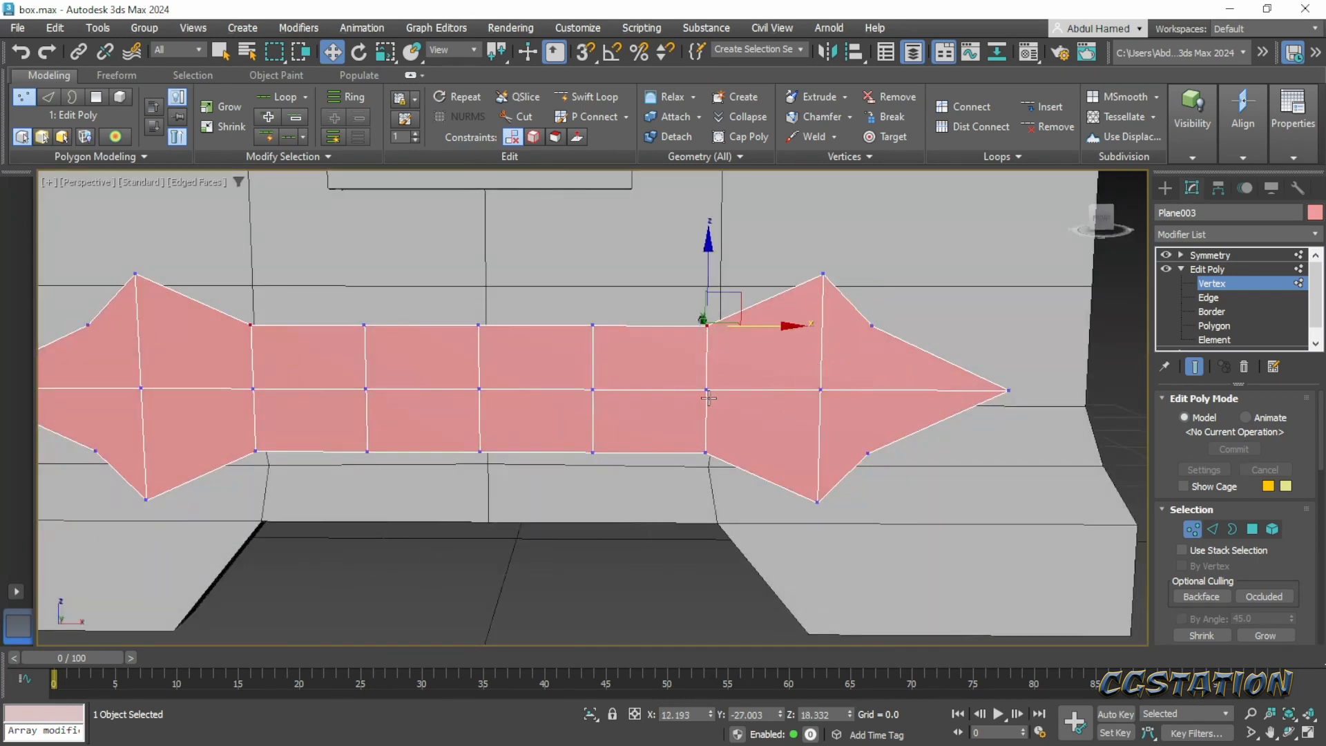
left_click(707, 390, "ctrl")
left_click(706, 454, "ctrl")
left_click_drag(769, 390, 802, 388)
- Move the arrowhead's widest vertex column inward by about 0.665 along X and scale it slightly taller along Z
left_click(823, 275)
left_click(823, 390, "ctrl")
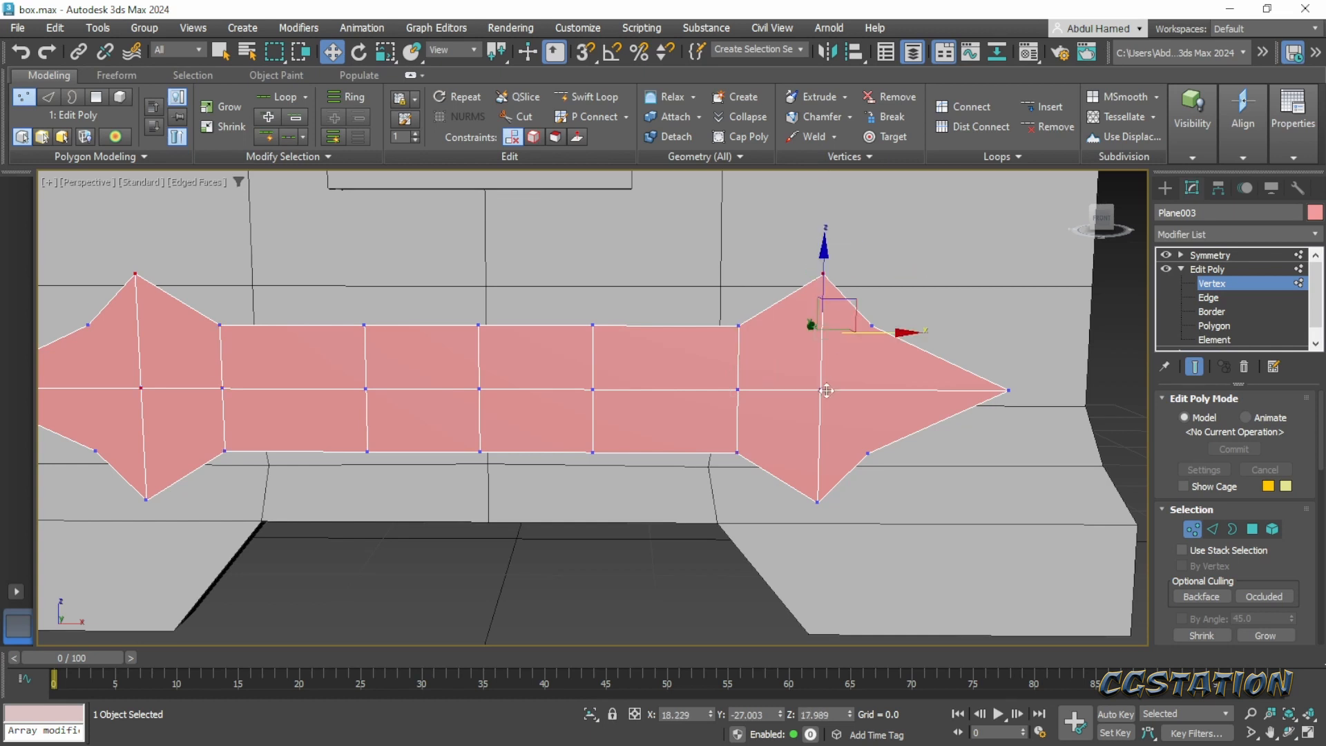
left_click(819, 504, "ctrl")
left_click_drag(892, 393, 879, 394)
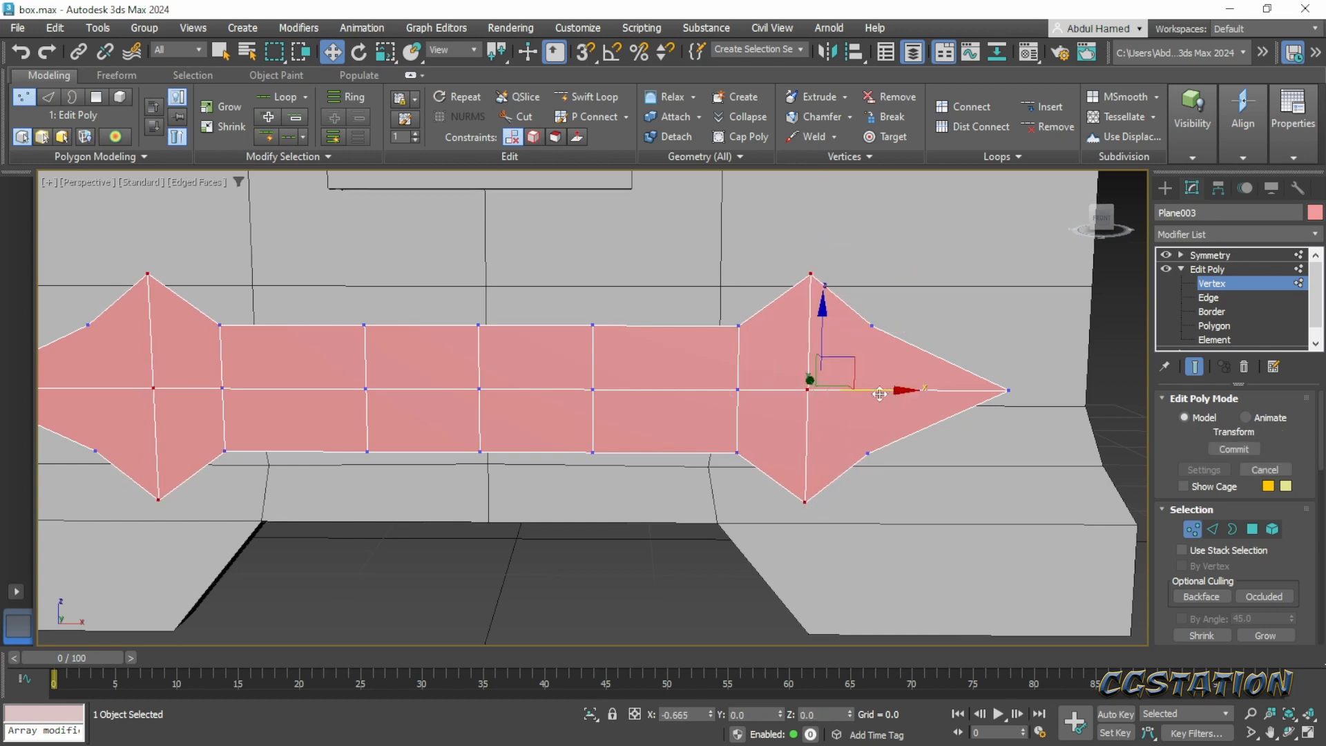
key("r")
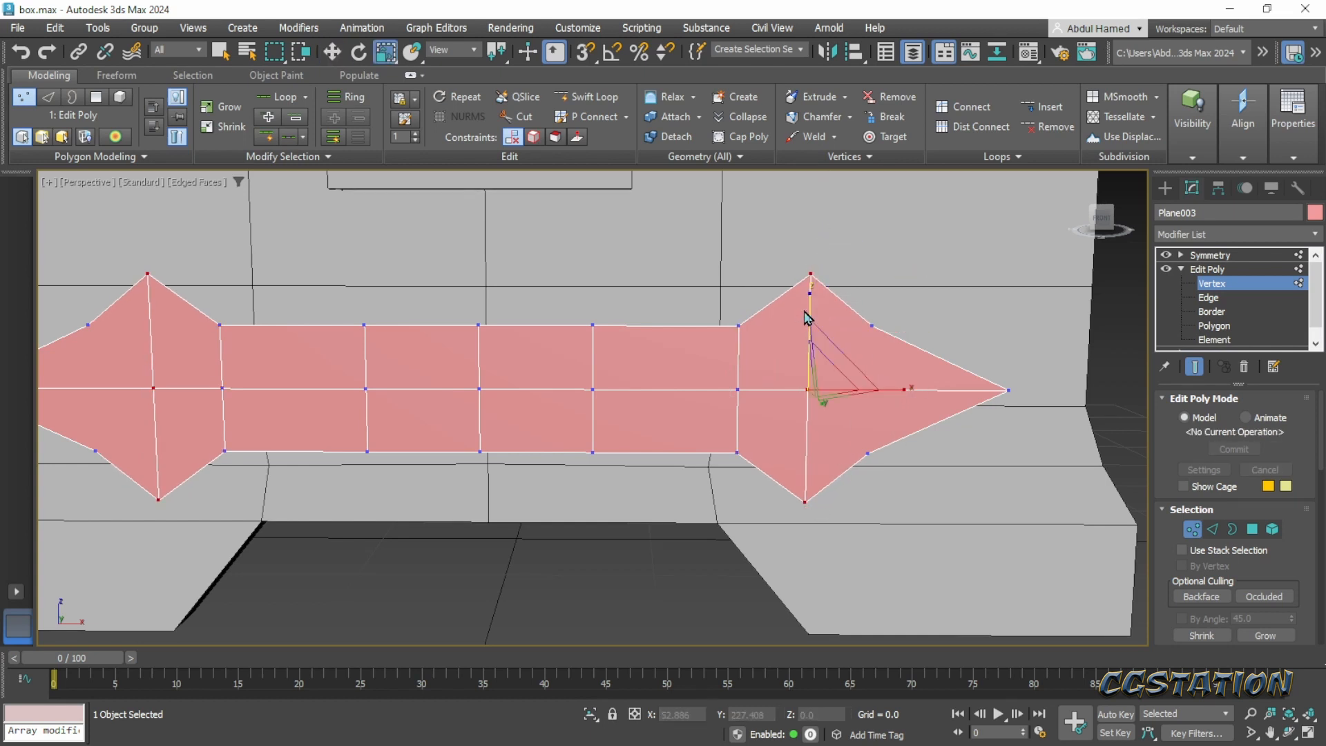
left_click_drag(812, 293, 812, 289)
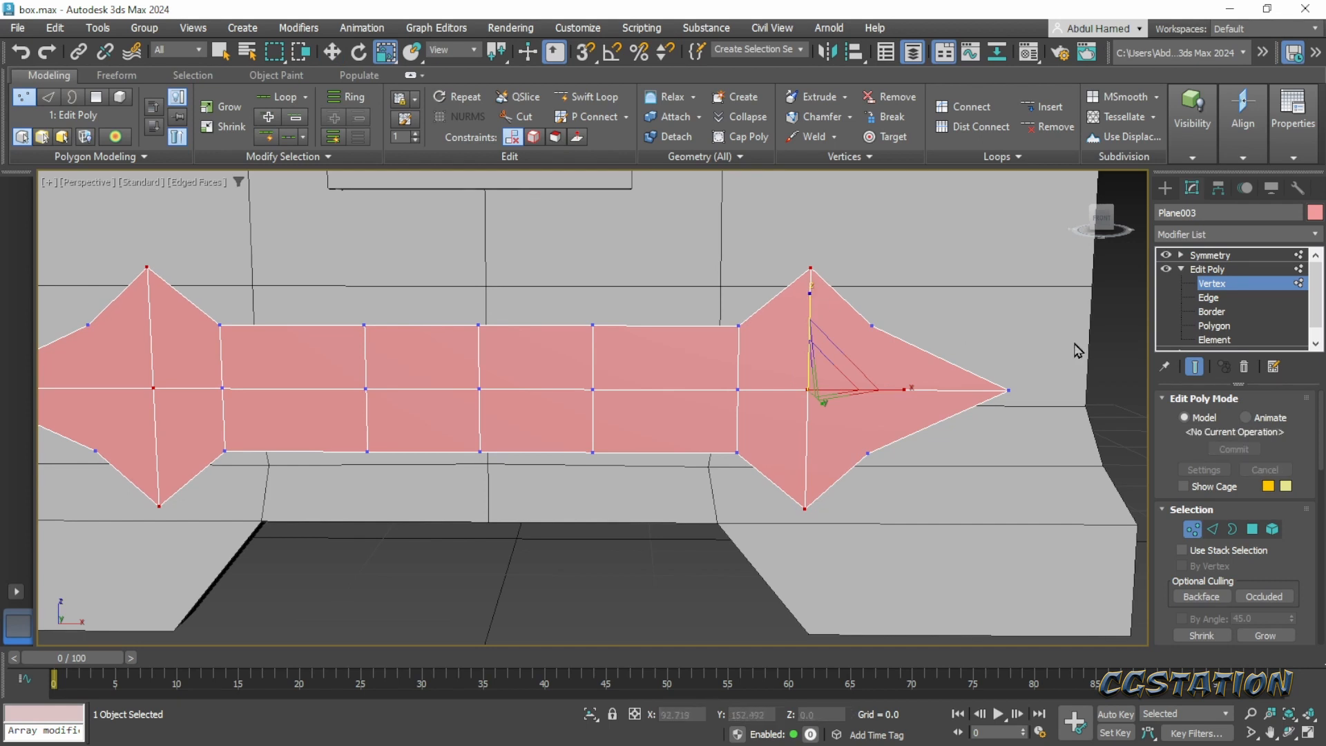
- Move the arrowhead's tip vertex inward to X about 26.3 and shift the two vertices beside it slightly inward
left_click(1008, 391)
key("w")
left_click_drag(1088, 391, 1053, 394)
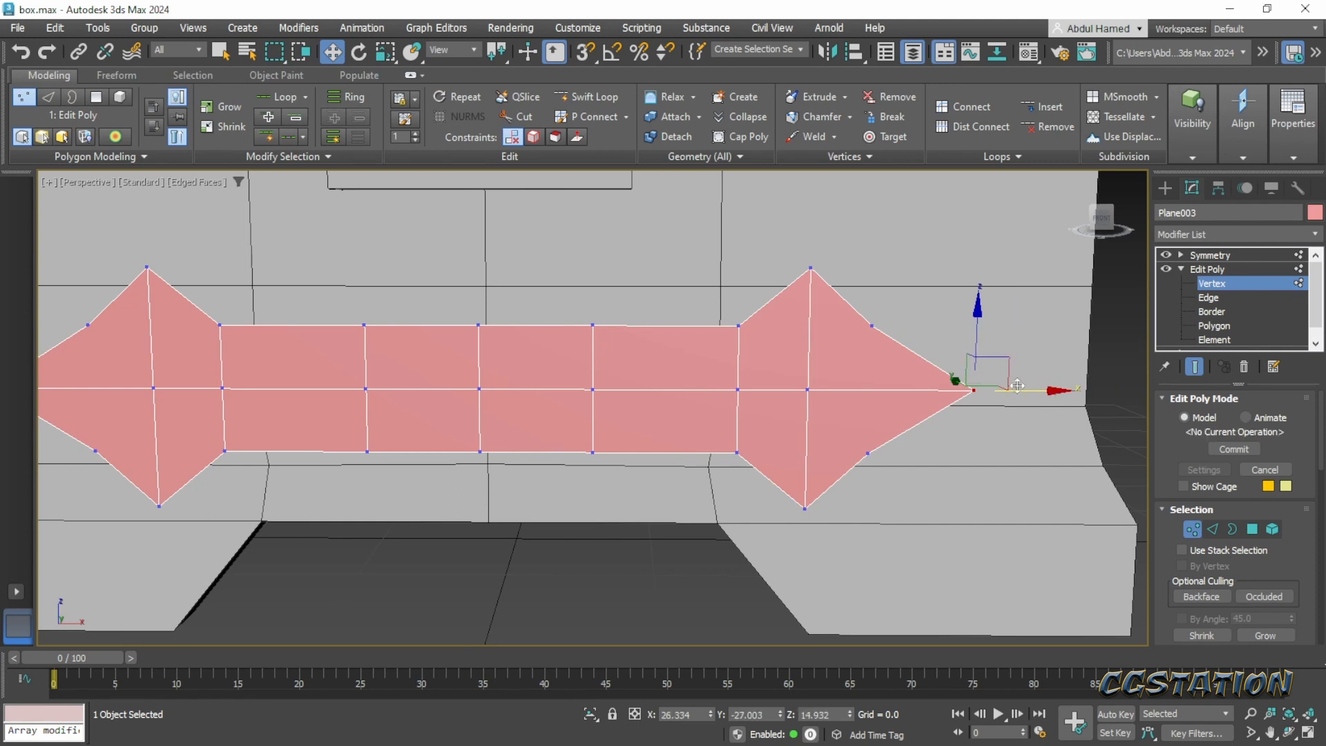
left_click(870, 326)
left_click(869, 453, "ctrl")
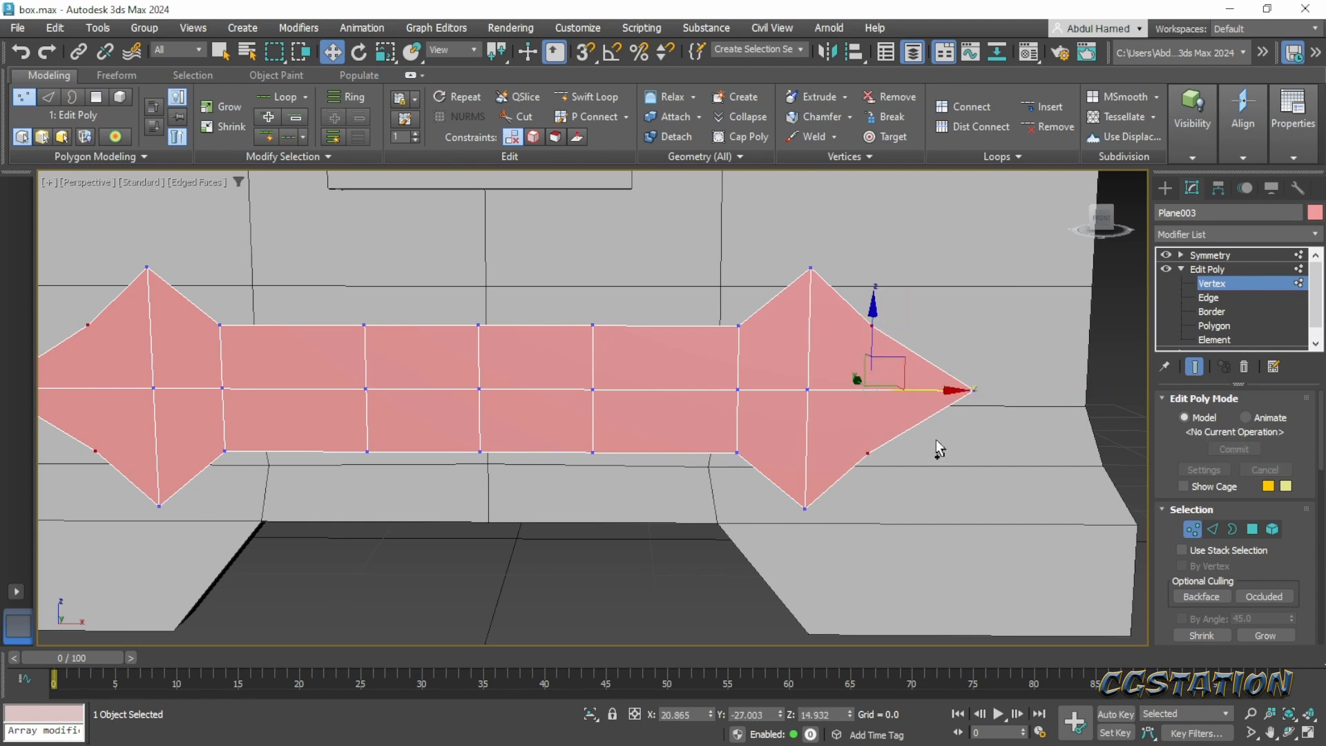
left_click_drag(944, 391, 927, 392)
left_click(805, 272)
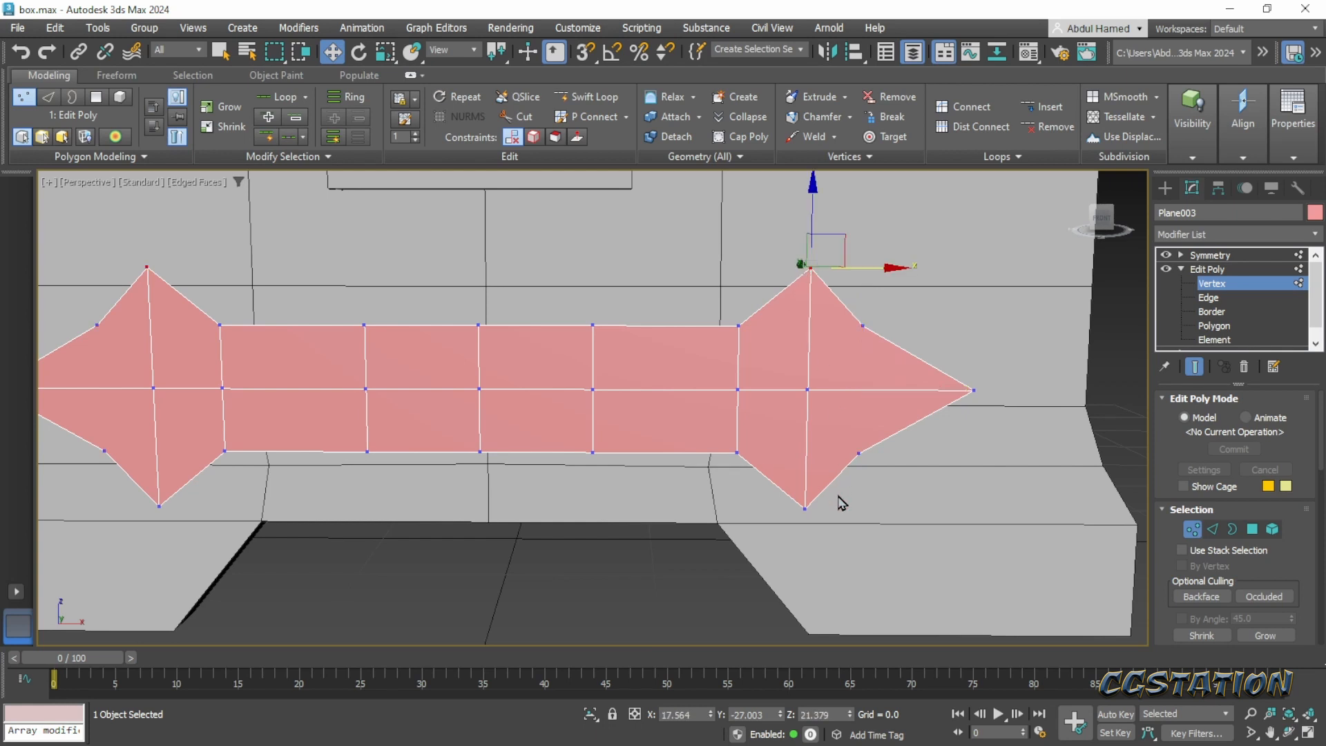
left_click(806, 503, "ctrl")
left_click_drag(889, 387, 885, 402)
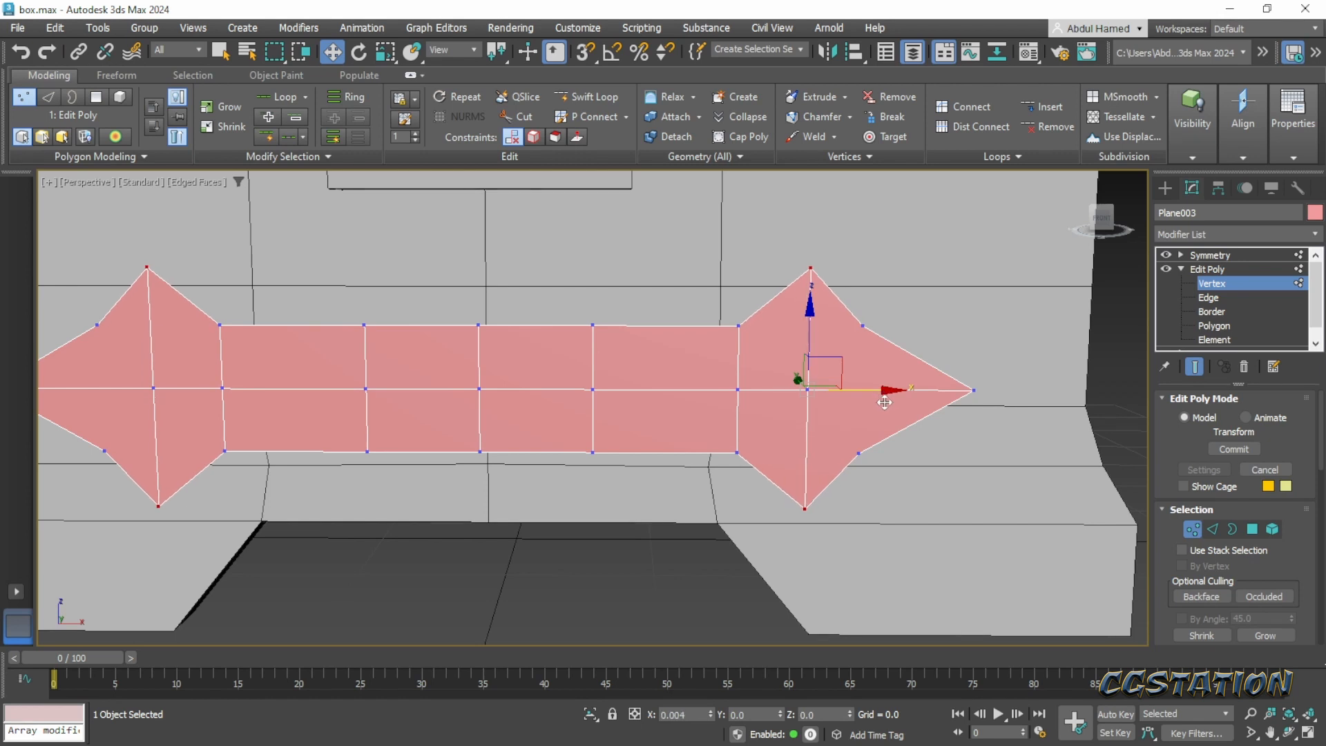
- Lower the band's middle vertex column to Z about 12.2 so the centre dips into a V
middle_click_drag(889, 444, 643, 412, "alt")
left_click_drag(498, 299, 461, 458)
left_click_drag(485, 303, 485, 346)
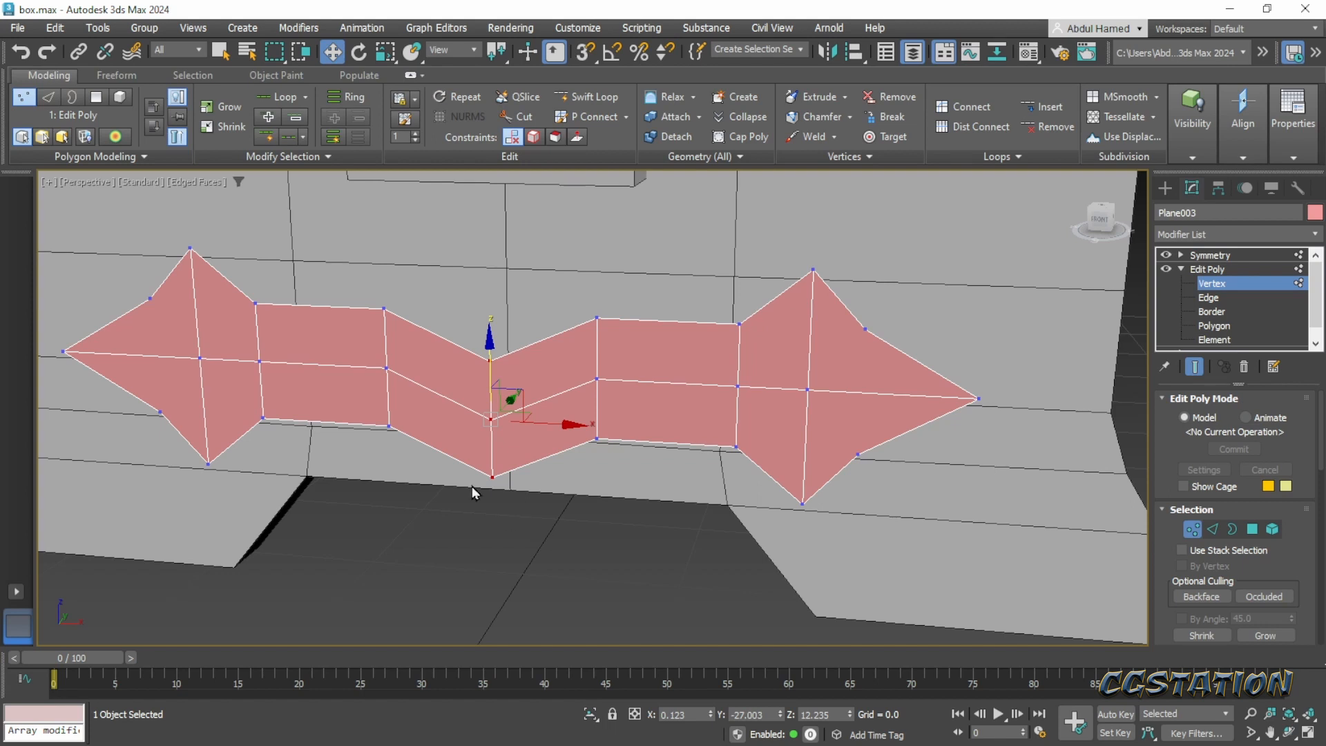
- Try to chamfer the band's two centre edges in the Edit Poly below Symmetry, with amount 12.631 and 5 segments
left_click(1209, 297)
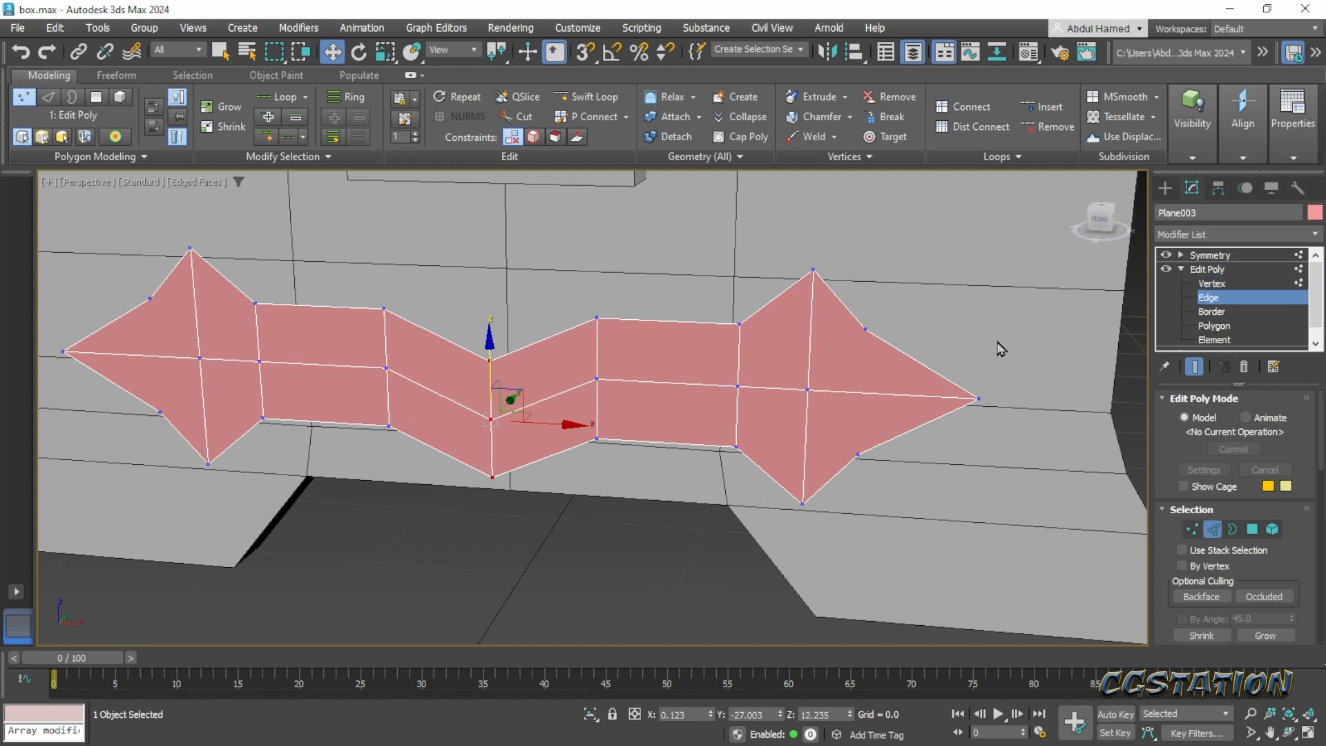
left_click(488, 388)
left_click(488, 464)
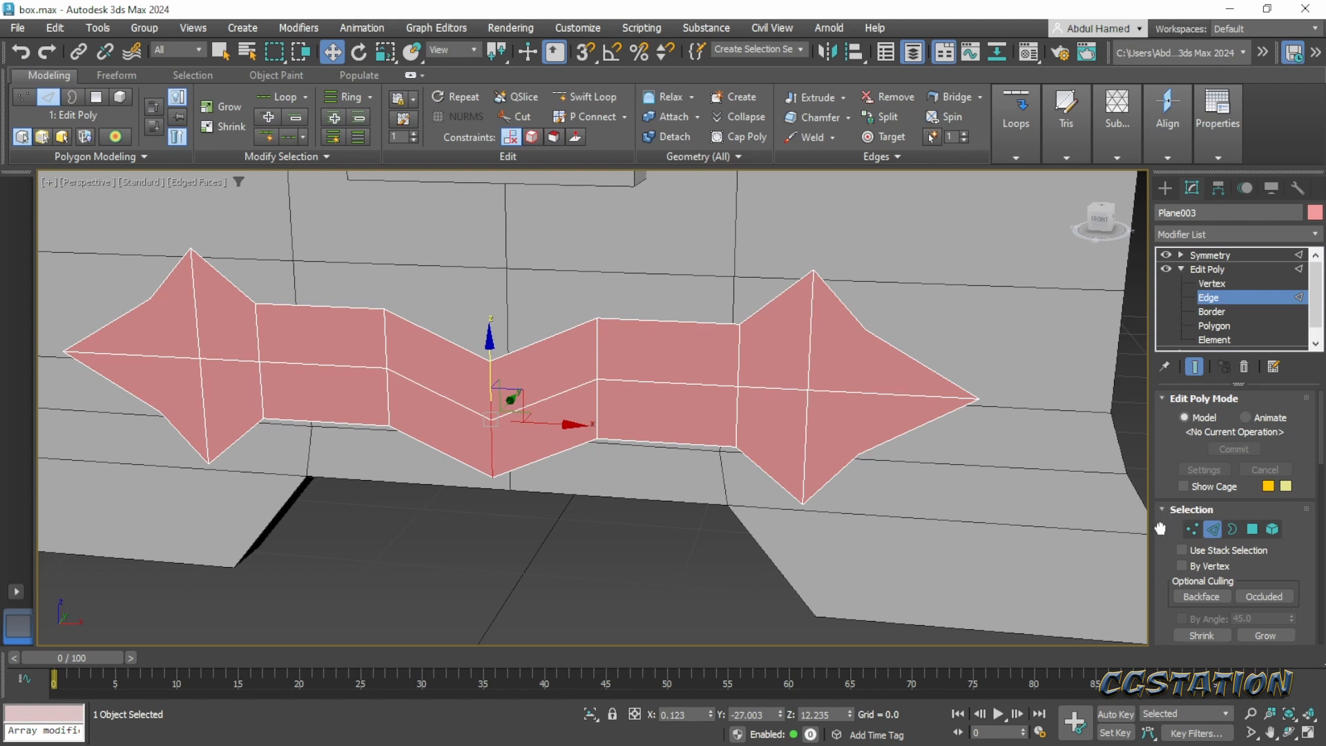
scroll(1160, 529, "down", 5)
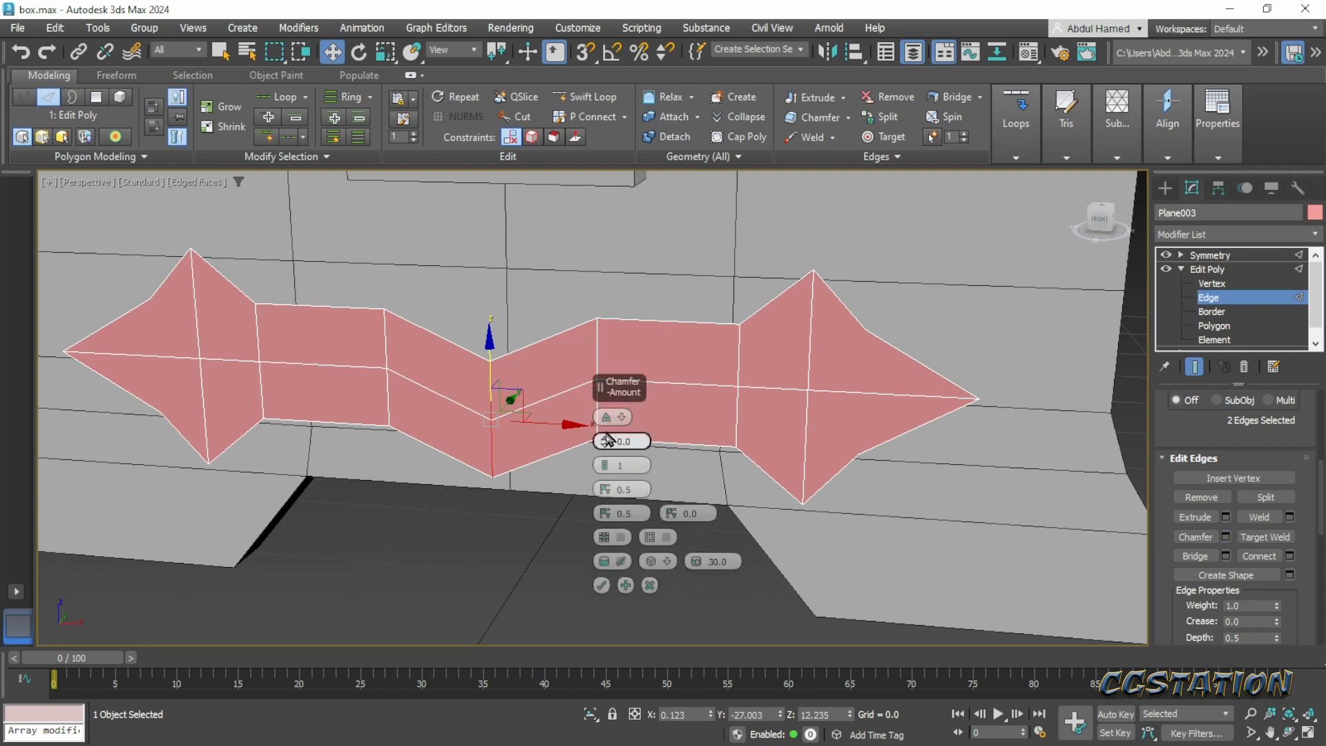
left_click_drag(608, 440, 611, 425)
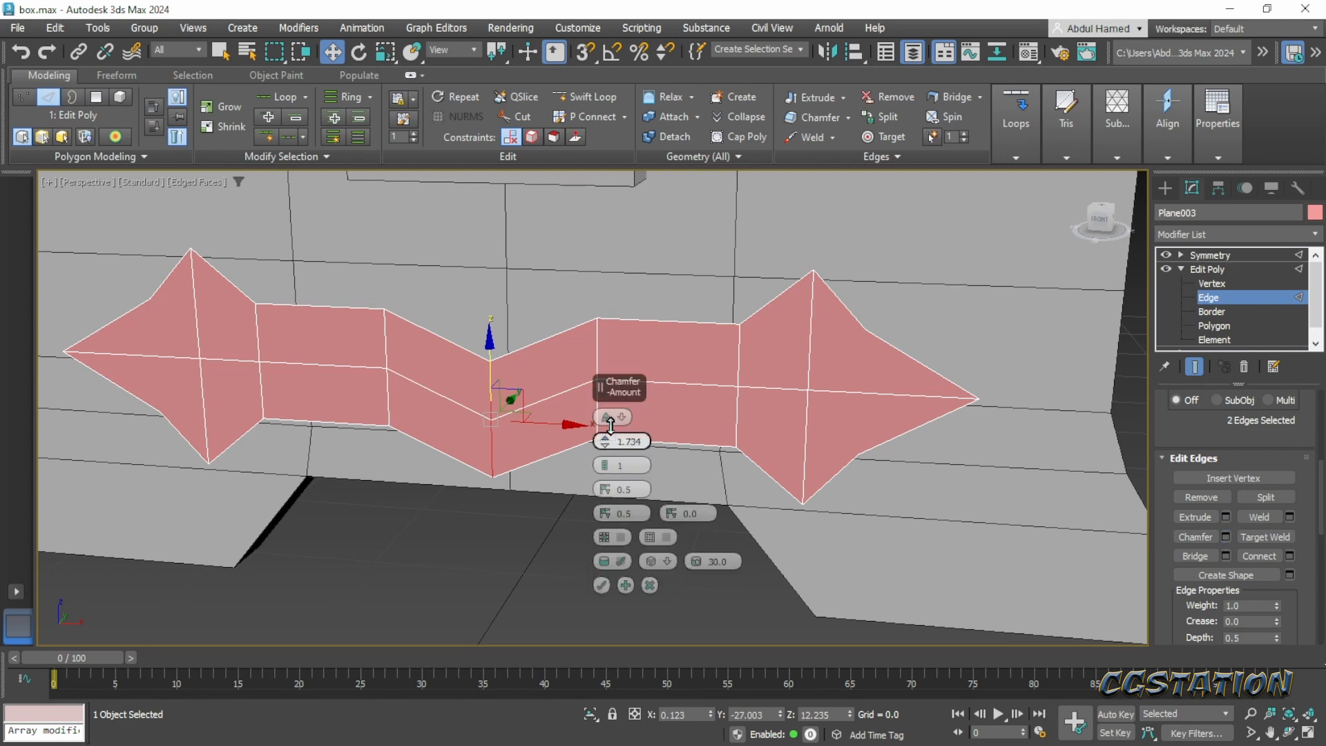
left_click(609, 467)
left_click_drag(606, 441, 604, 366)
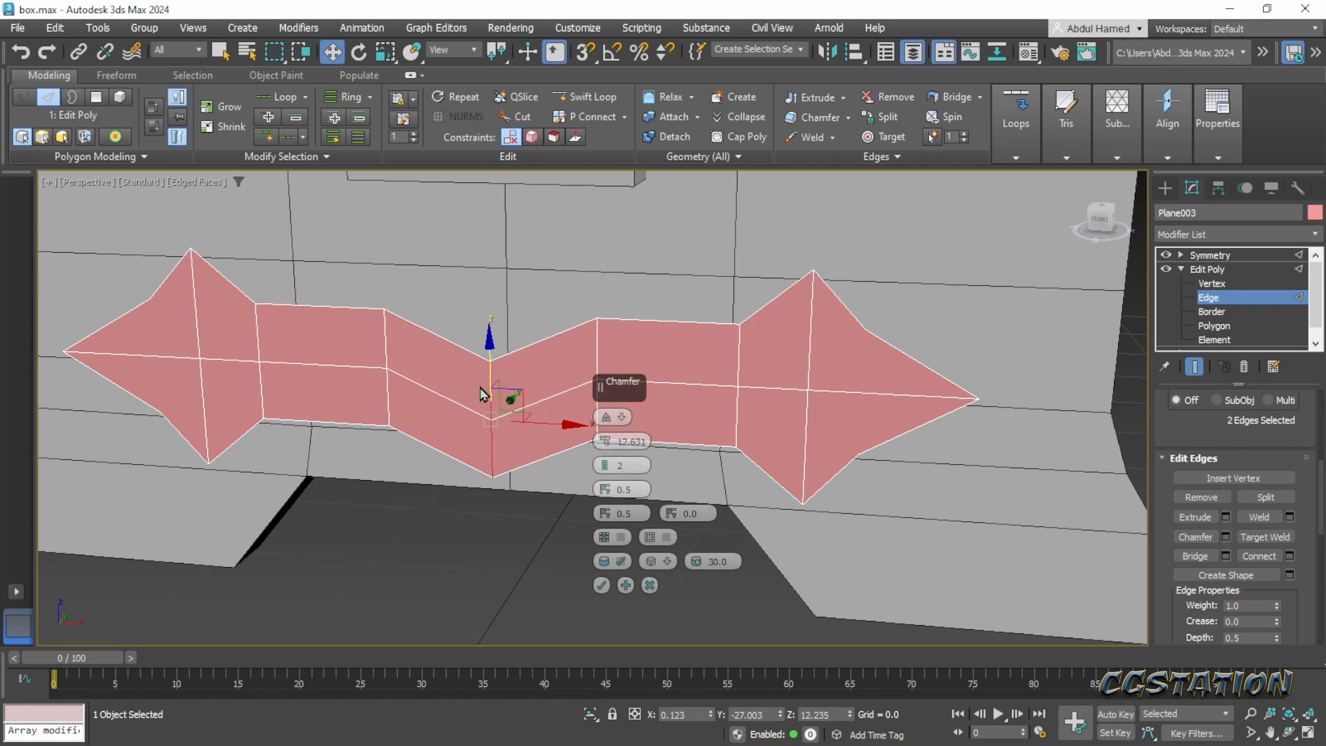
left_click(1167, 255)
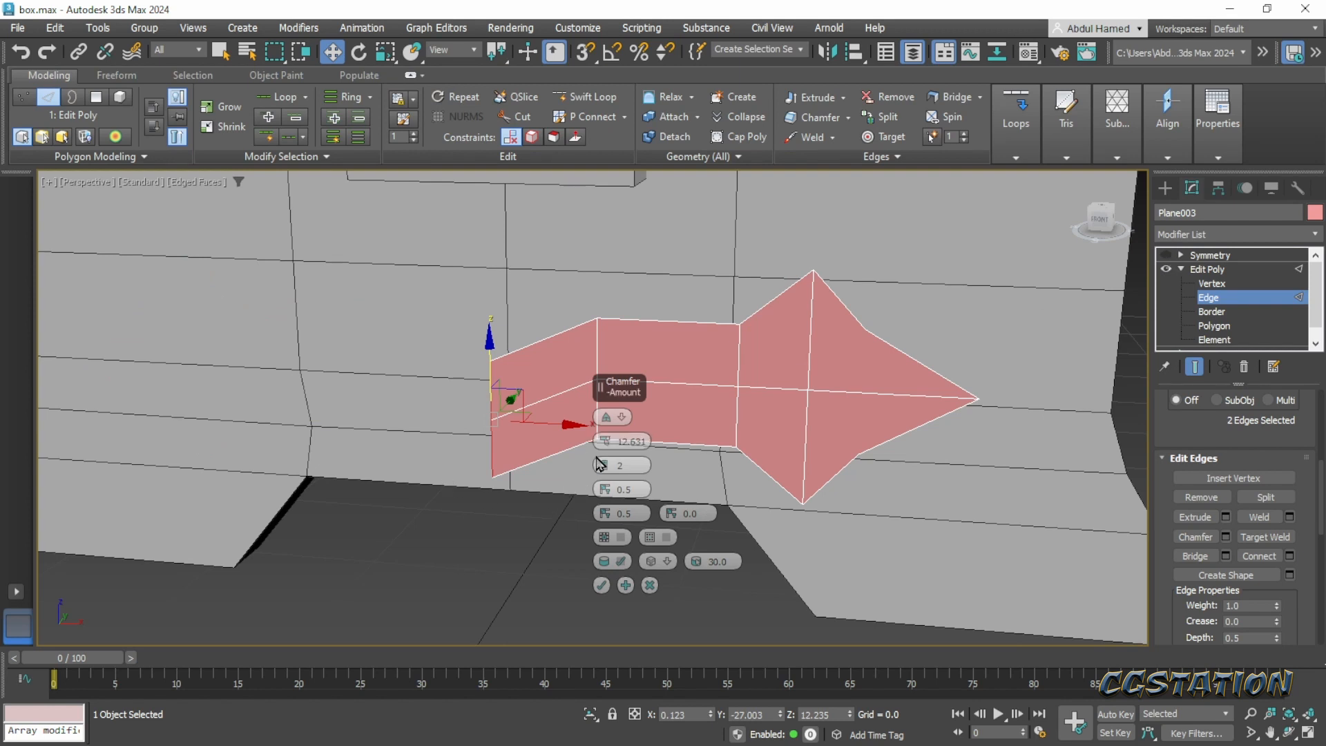
left_click_drag(603, 453, 603, 458)
left_click(1202, 271)
left_click(1165, 255)
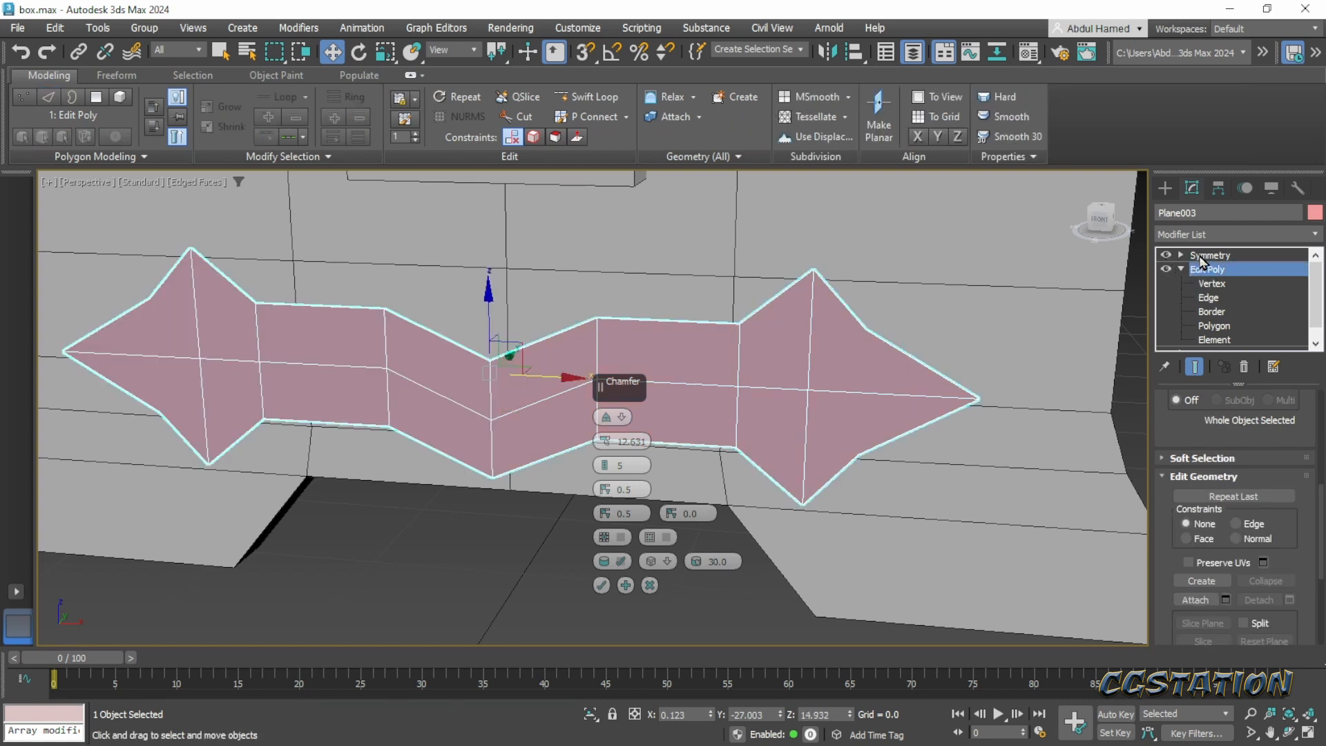
- Add a new Edit Poly modifier above Symmetry on the band
left_click(1210, 256)
left_click(1228, 234)
type("ed")
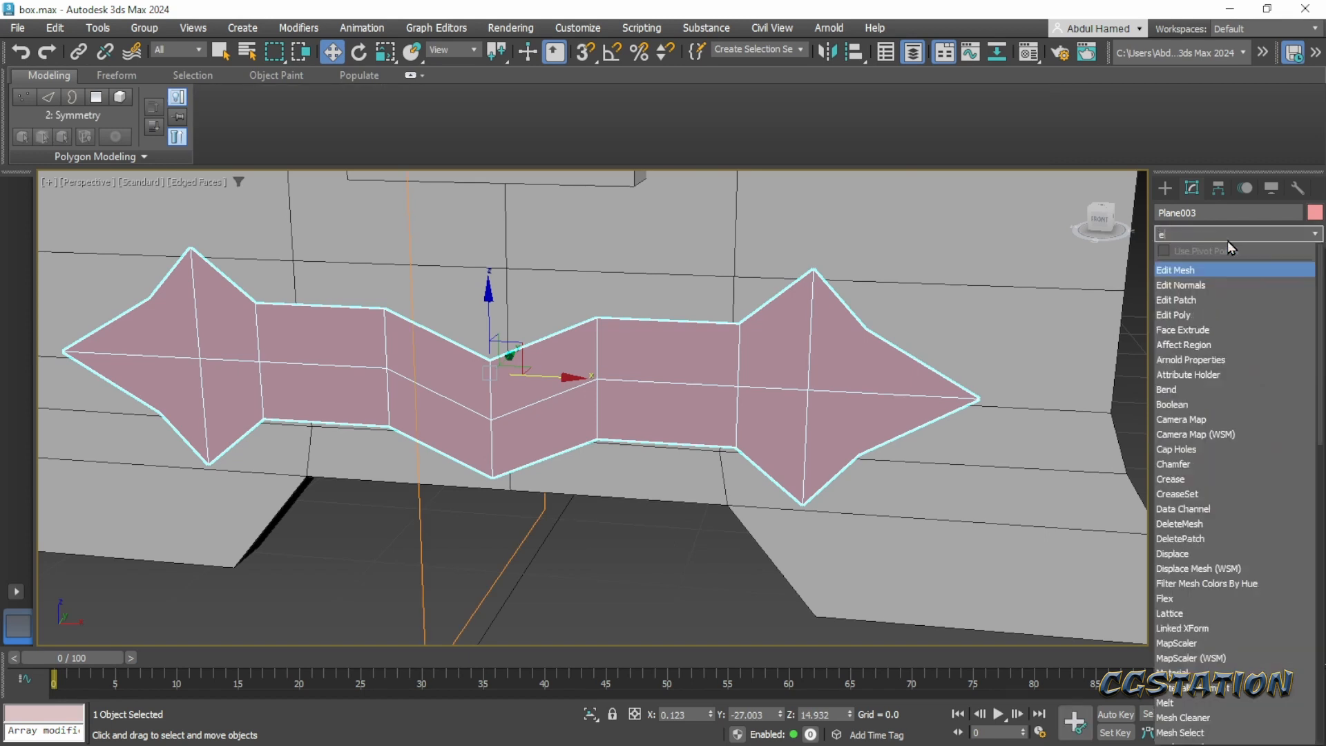
key("Down")
key("Down")
key("Down")
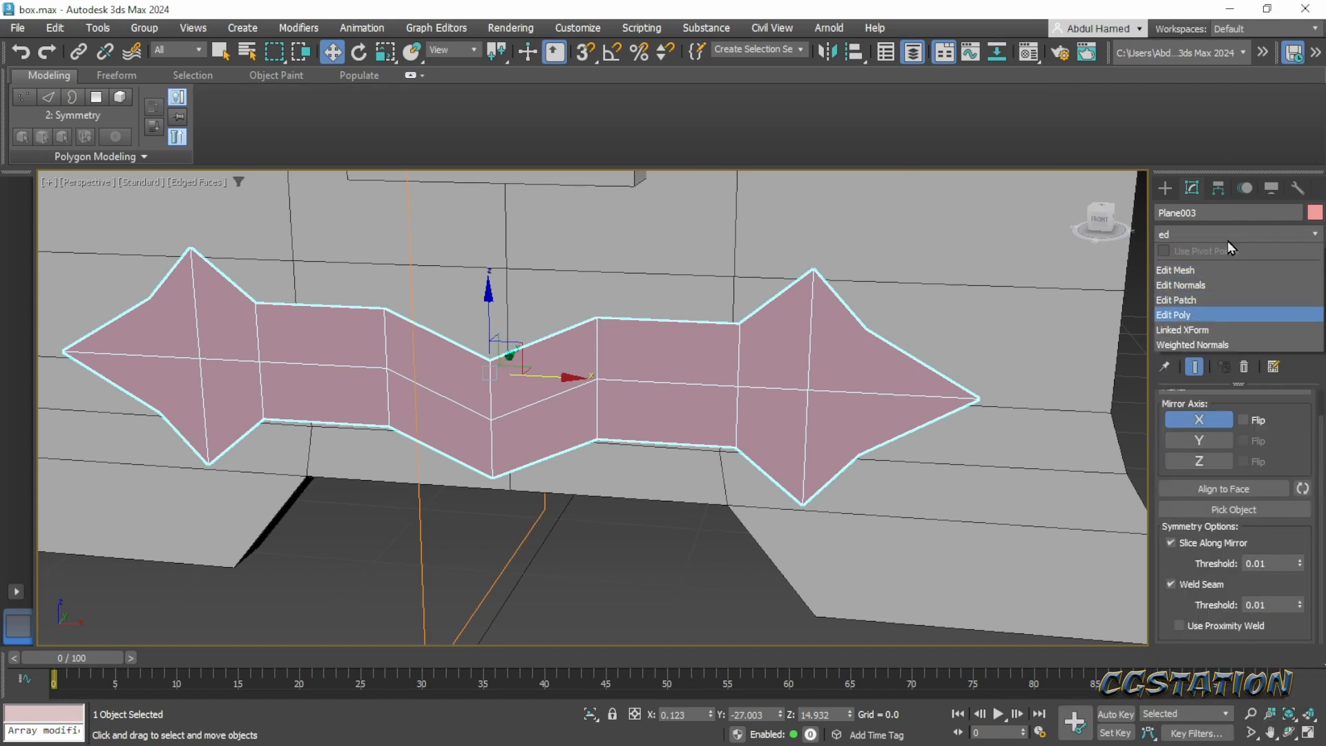
key("Return")
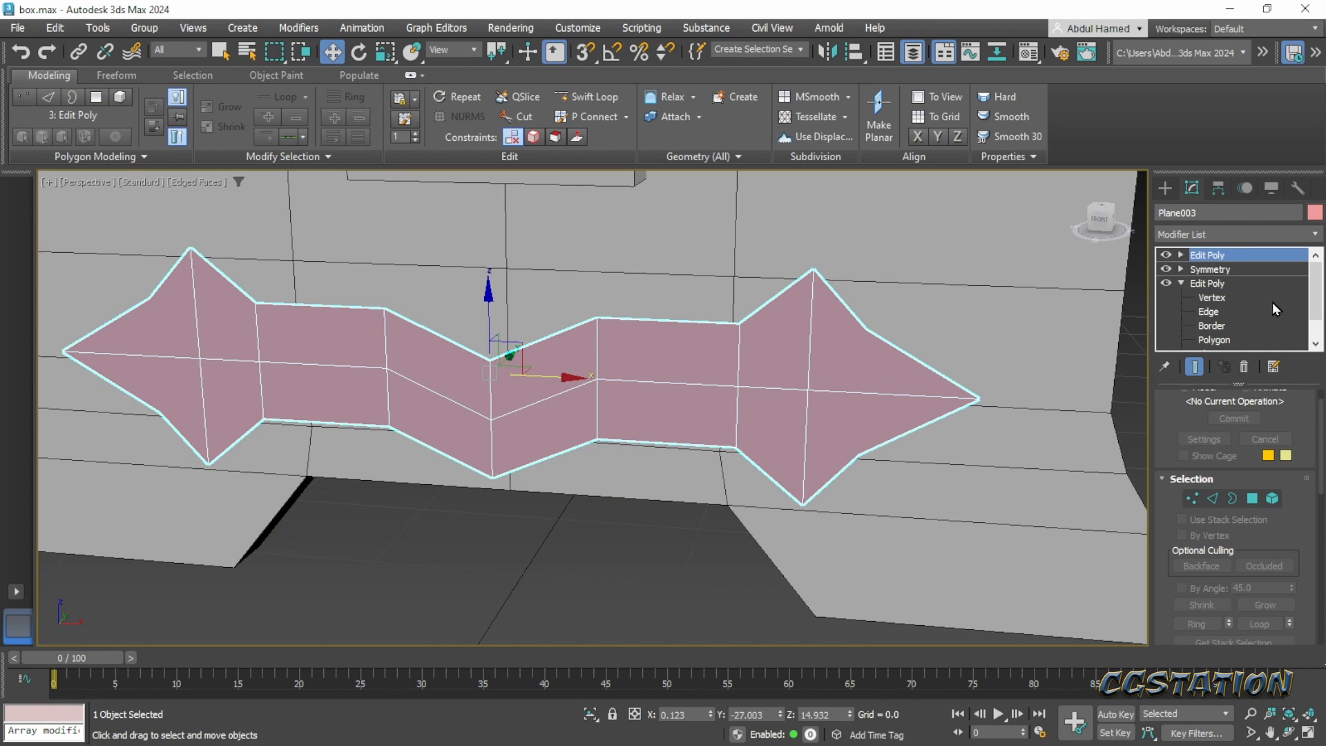
- In the new Edit Poly, chamfer the band's two centre edges by about 2.229 with 4 segments to round the dip
left_click(1181, 255)
left_click(1208, 284)
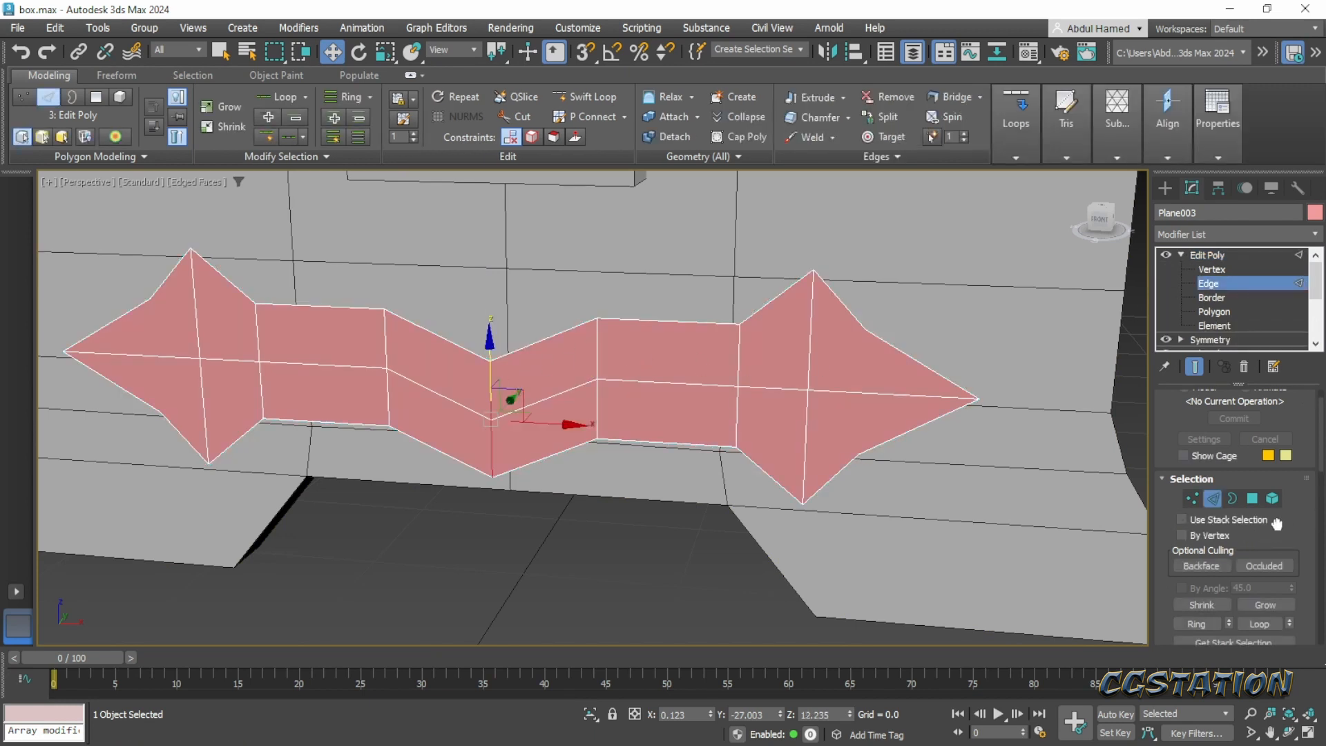
scroll(1277, 528, "down", 4)
scroll(1217, 560, "down", 1)
scroll(1217, 561, "down", 4)
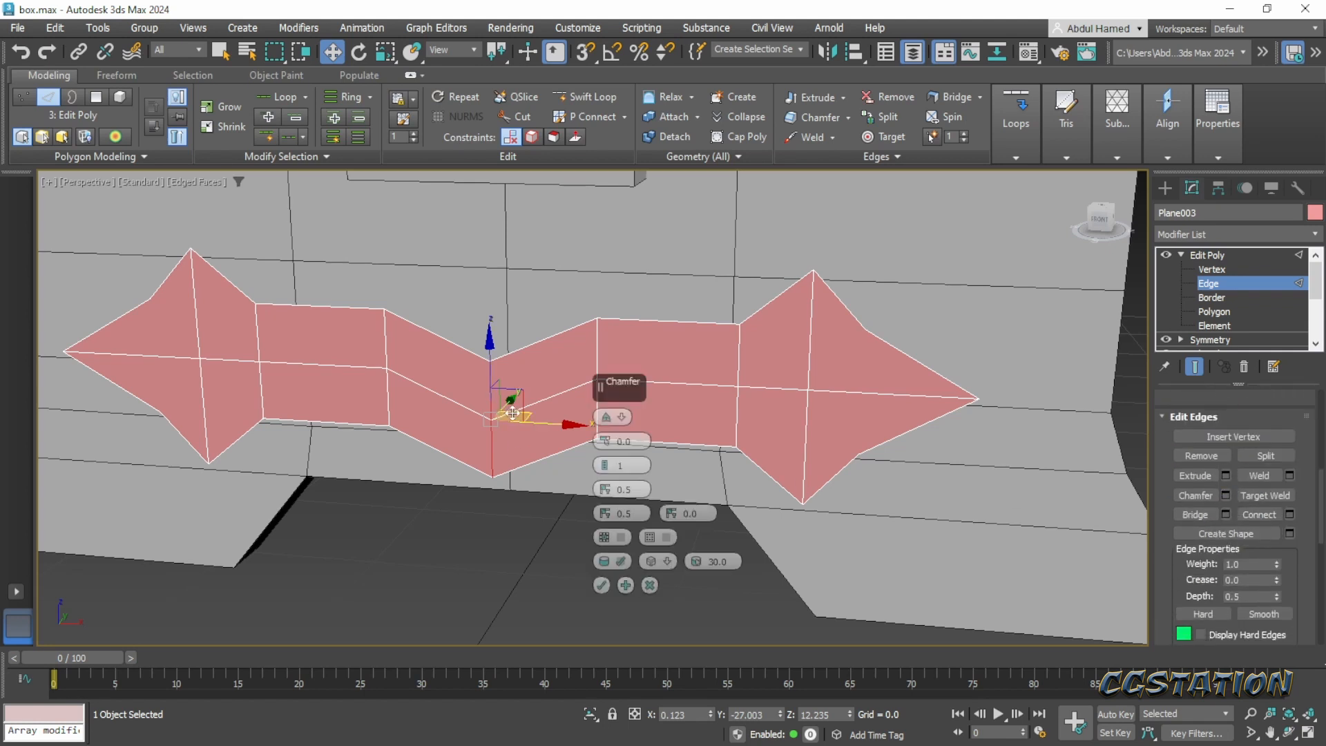
left_click_drag(605, 444, 599, 423)
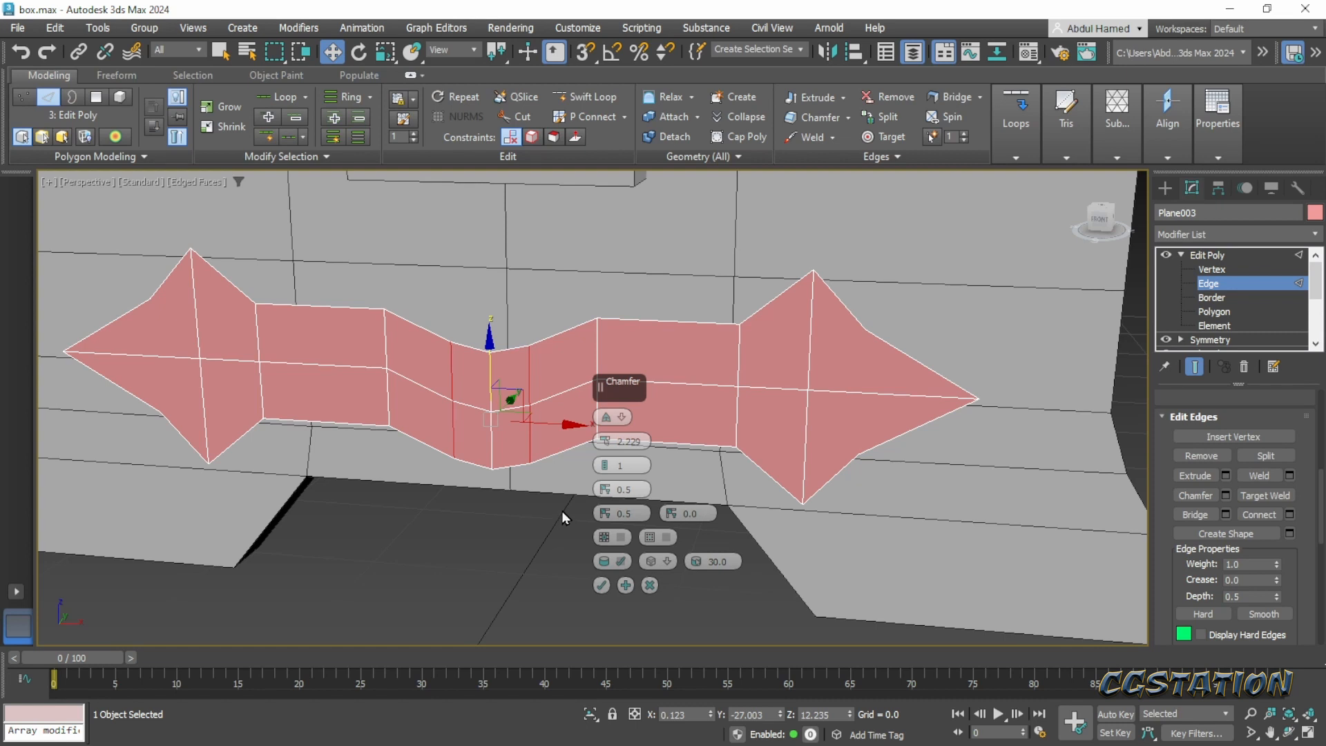
left_click(605, 464)
left_click(602, 586)
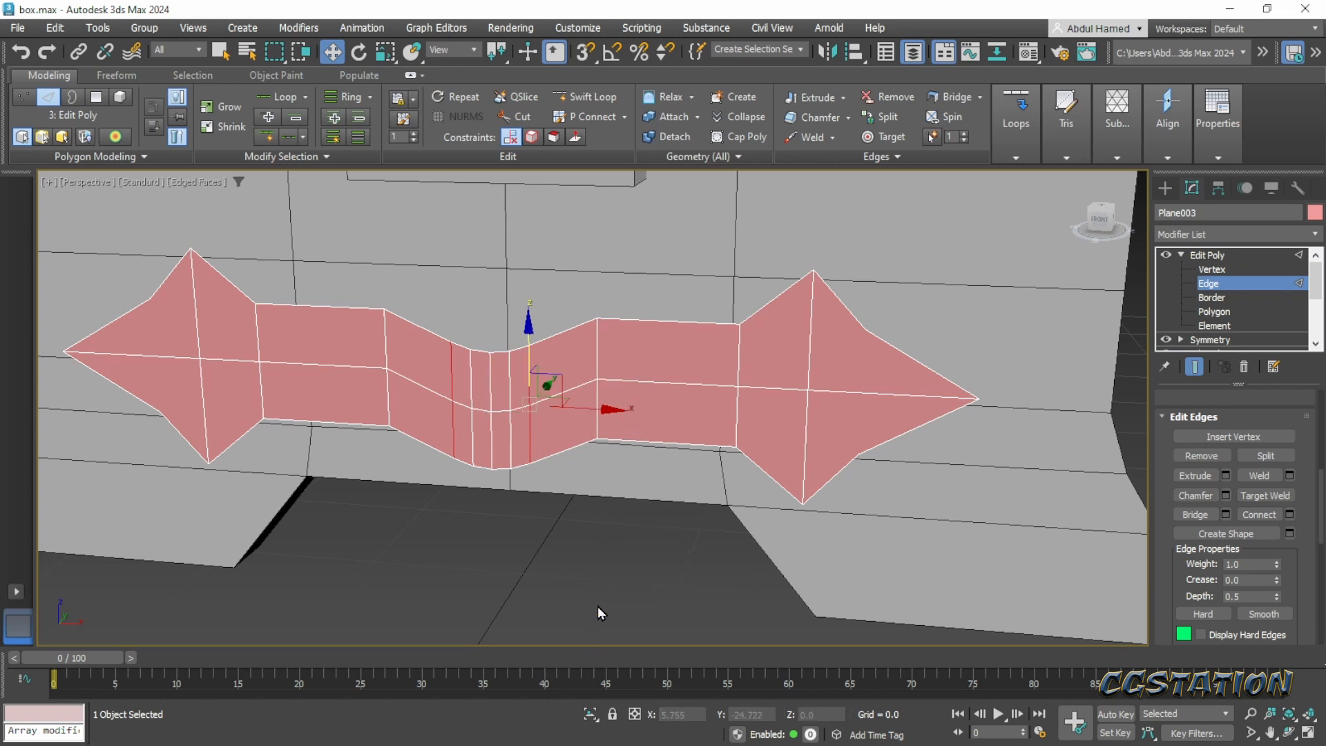
- Chamfer the right arrowhead's vertical centre edges, plus the horizontal edge running to its tip, by 0.372 with 1 segment
left_click(505, 586)
middle_click_drag(560, 540, 516, 551)
scroll(515, 550, "down", 2)
scroll(691, 468, "up", 2)
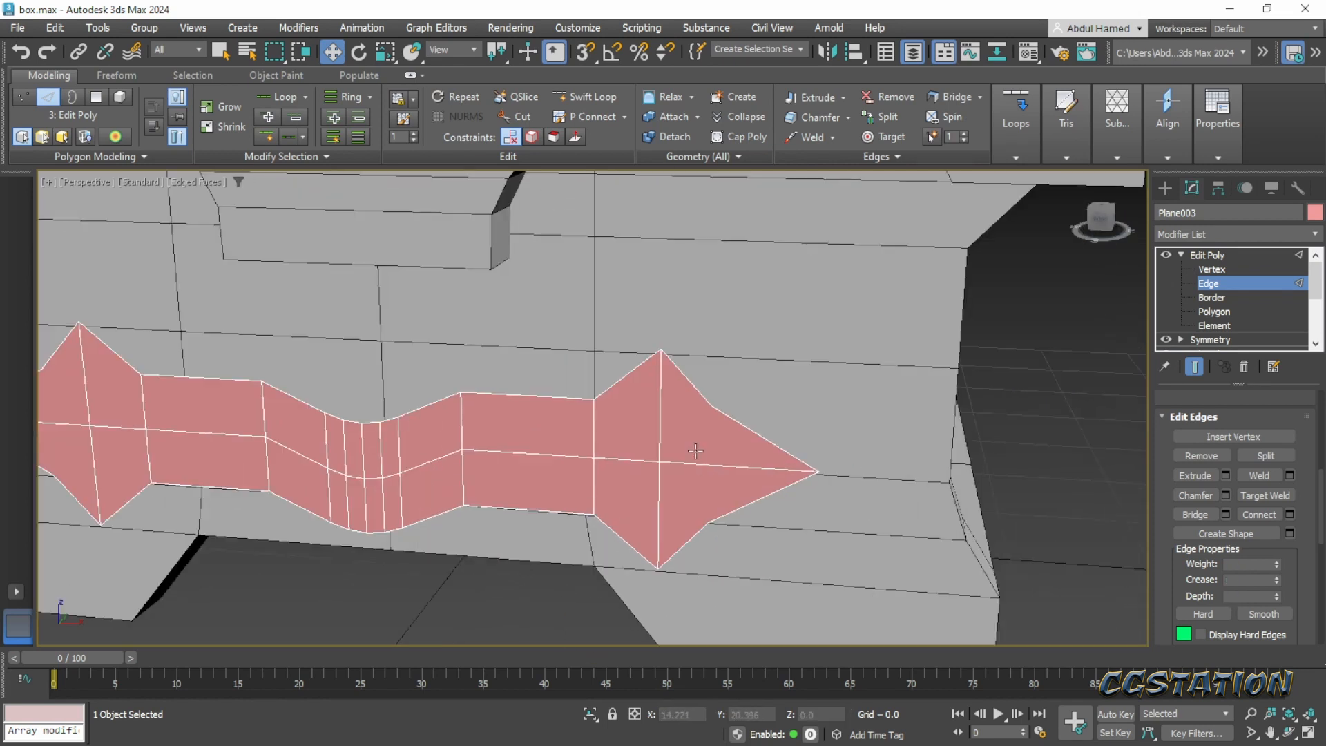
left_click(771, 472)
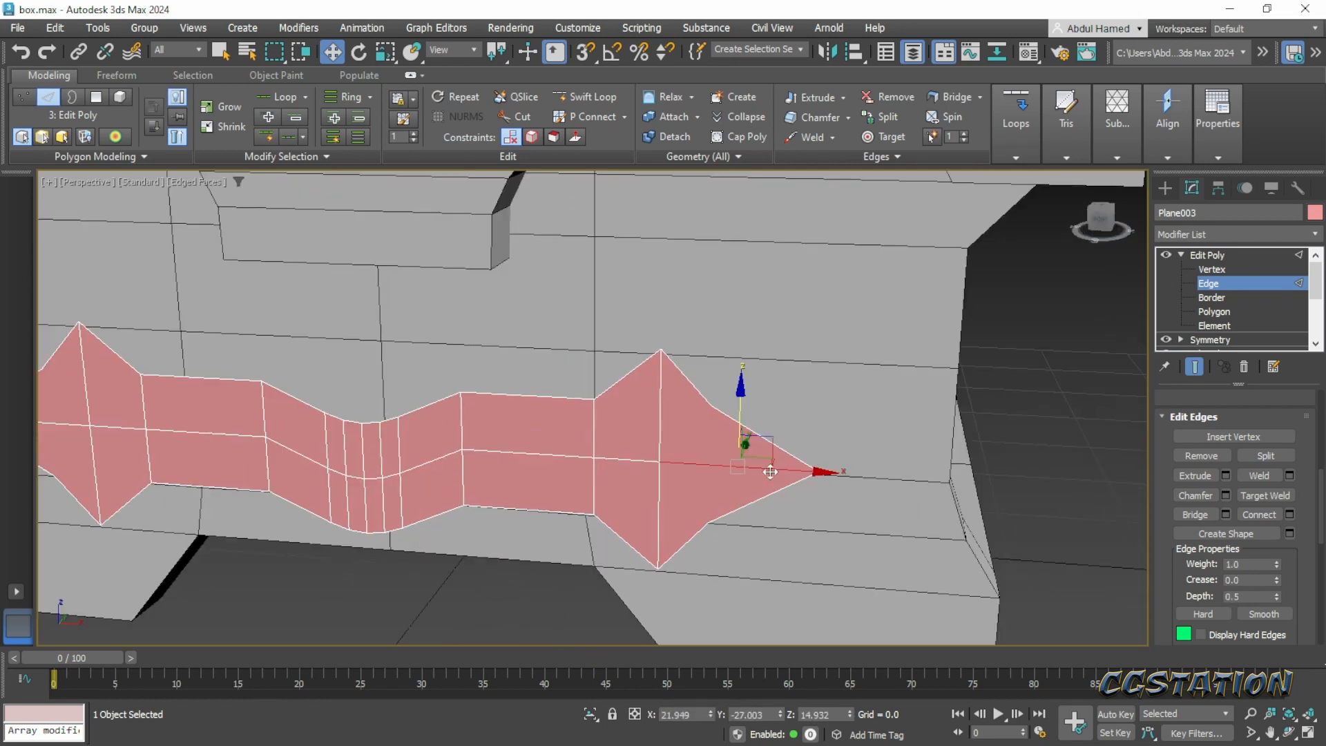
left_click(657, 402)
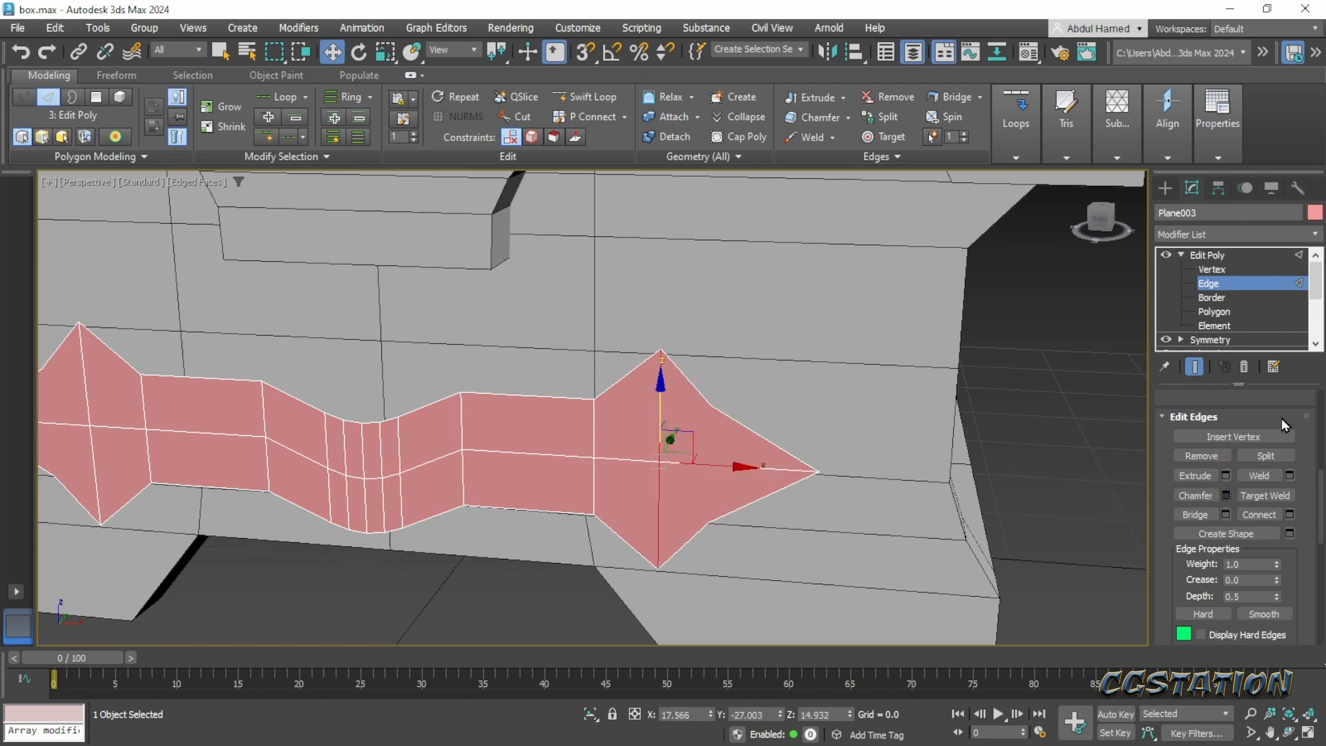
left_click(1227, 497)
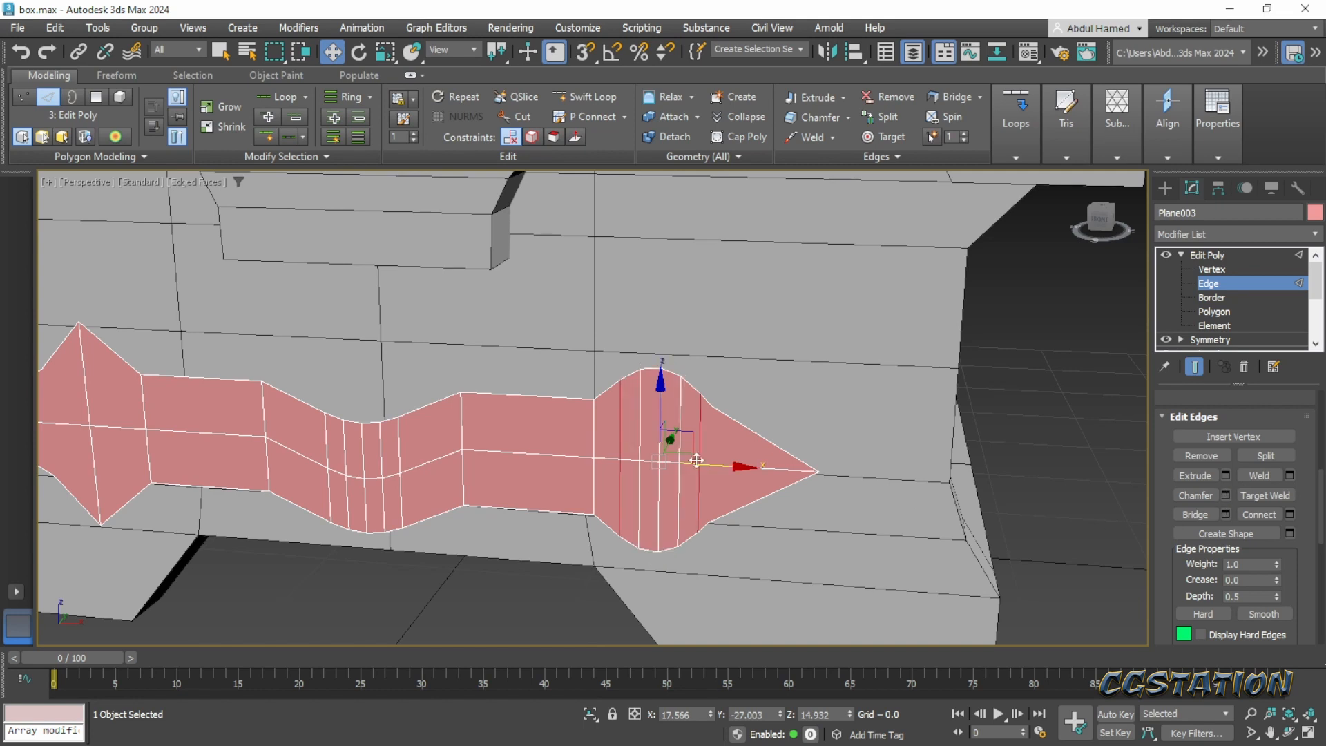
left_click_drag(606, 453, 604, 477)
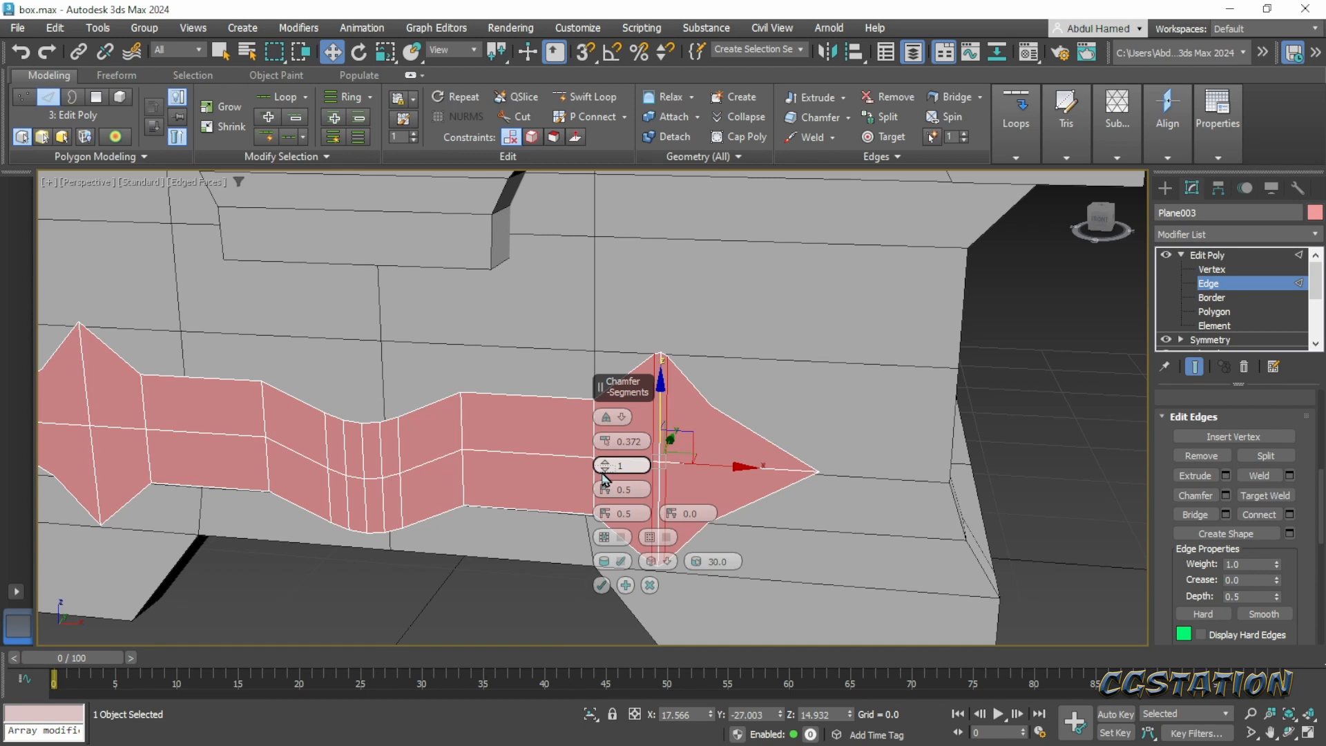
left_click(602, 585)
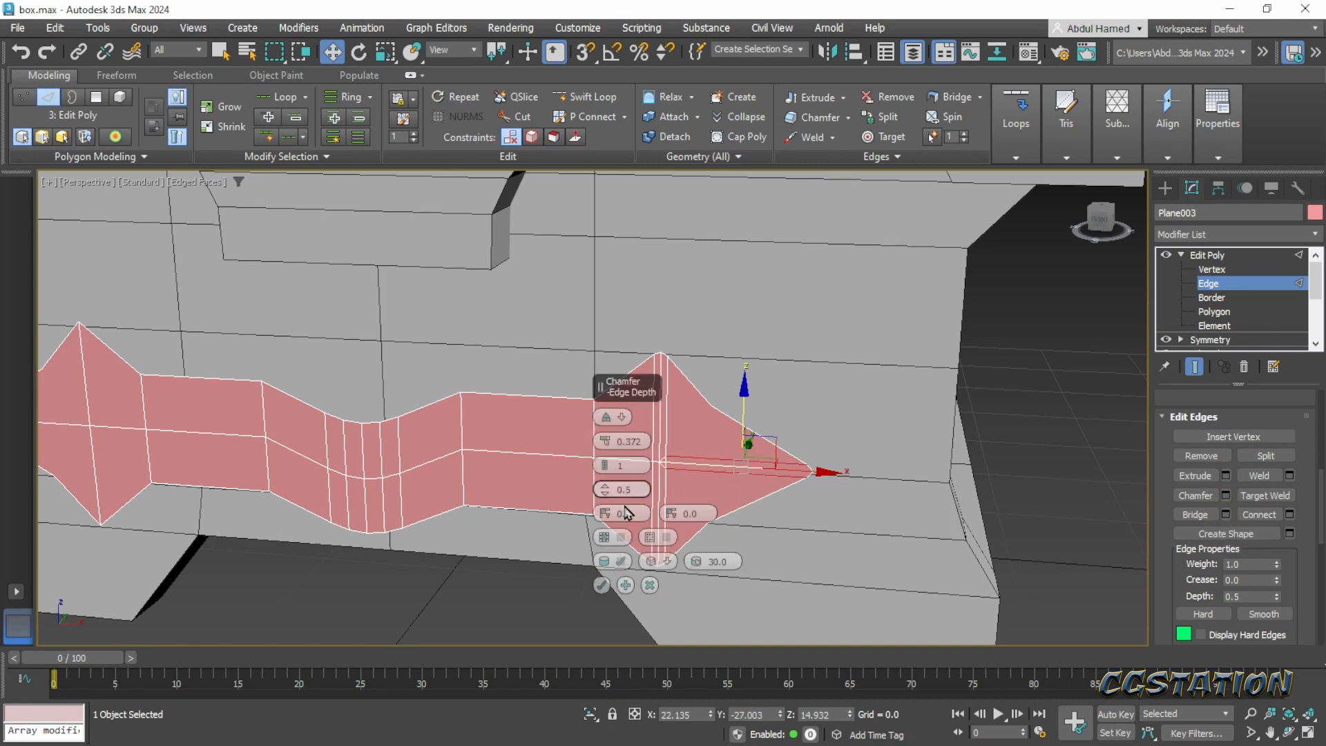
left_click(601, 586)
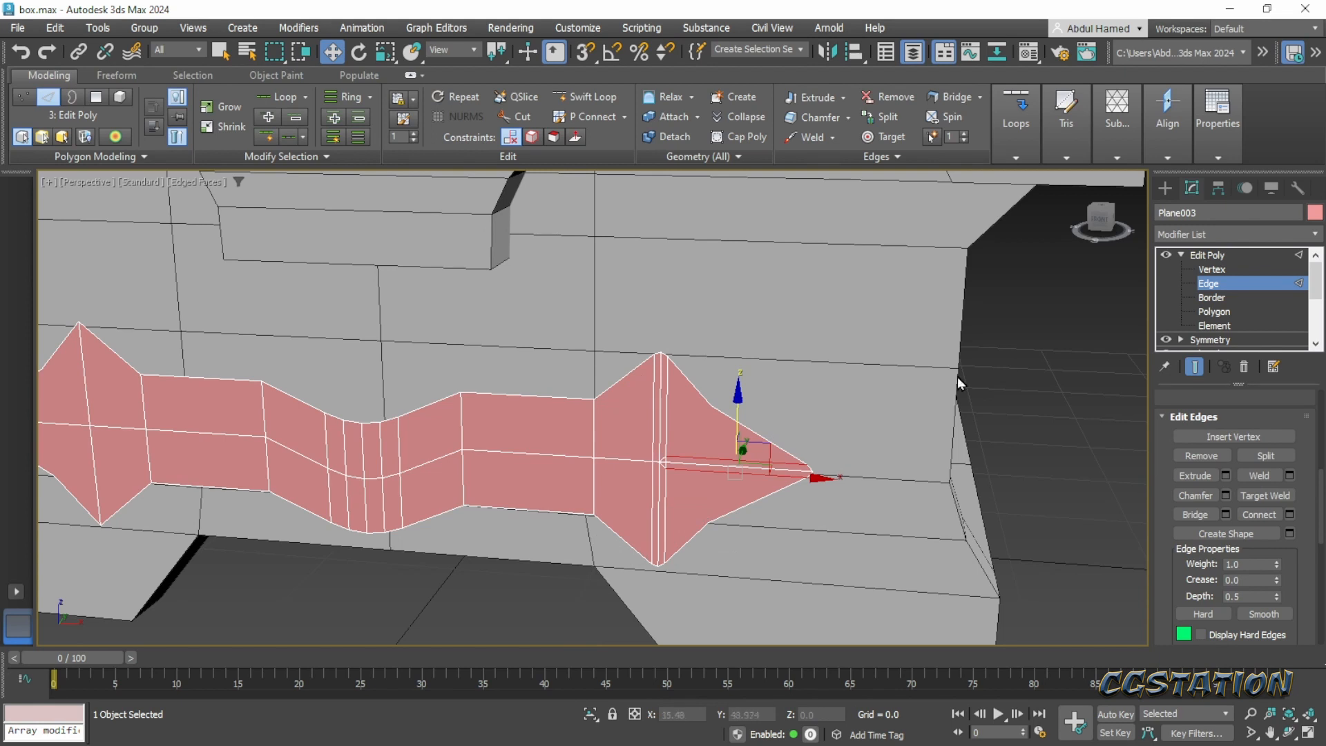
- Weld the cluster of vertices at the right arrowhead's centre into one point with a threshold of 1.586
left_click(1213, 271)
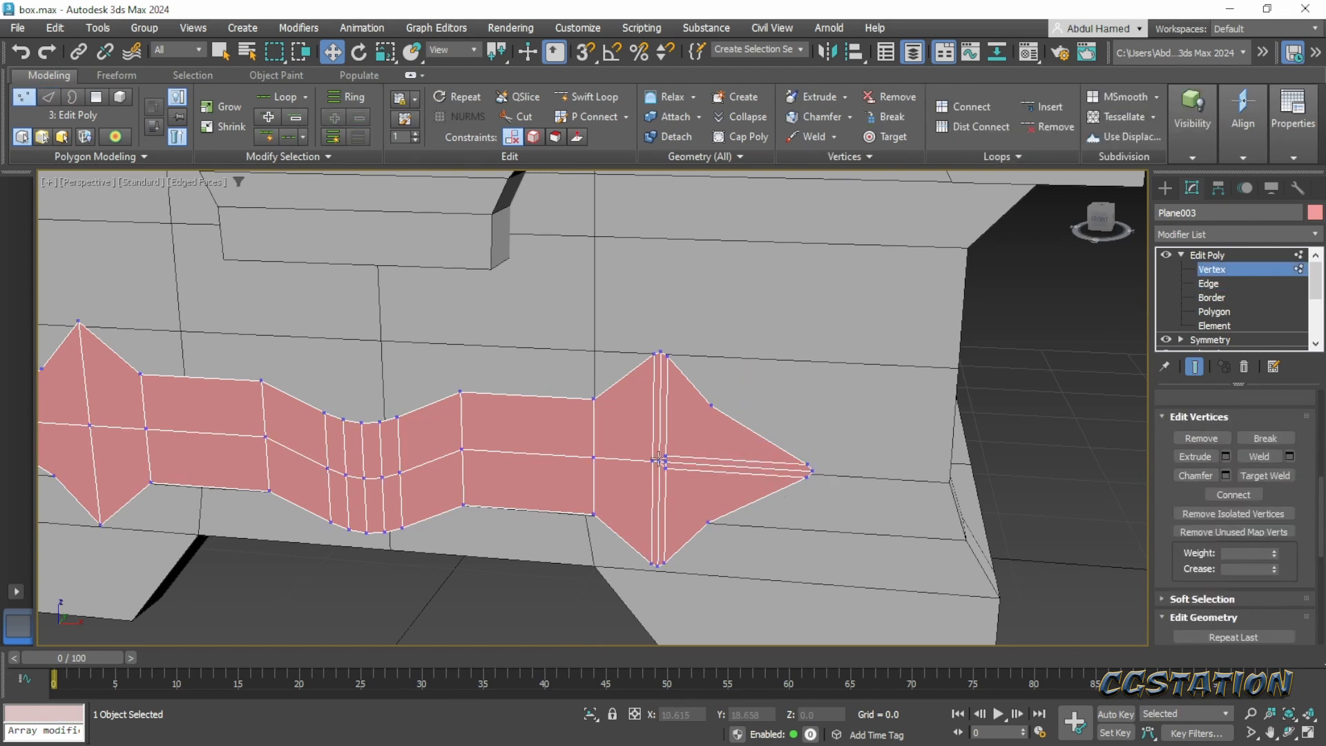
left_click_drag(642, 450, 688, 490)
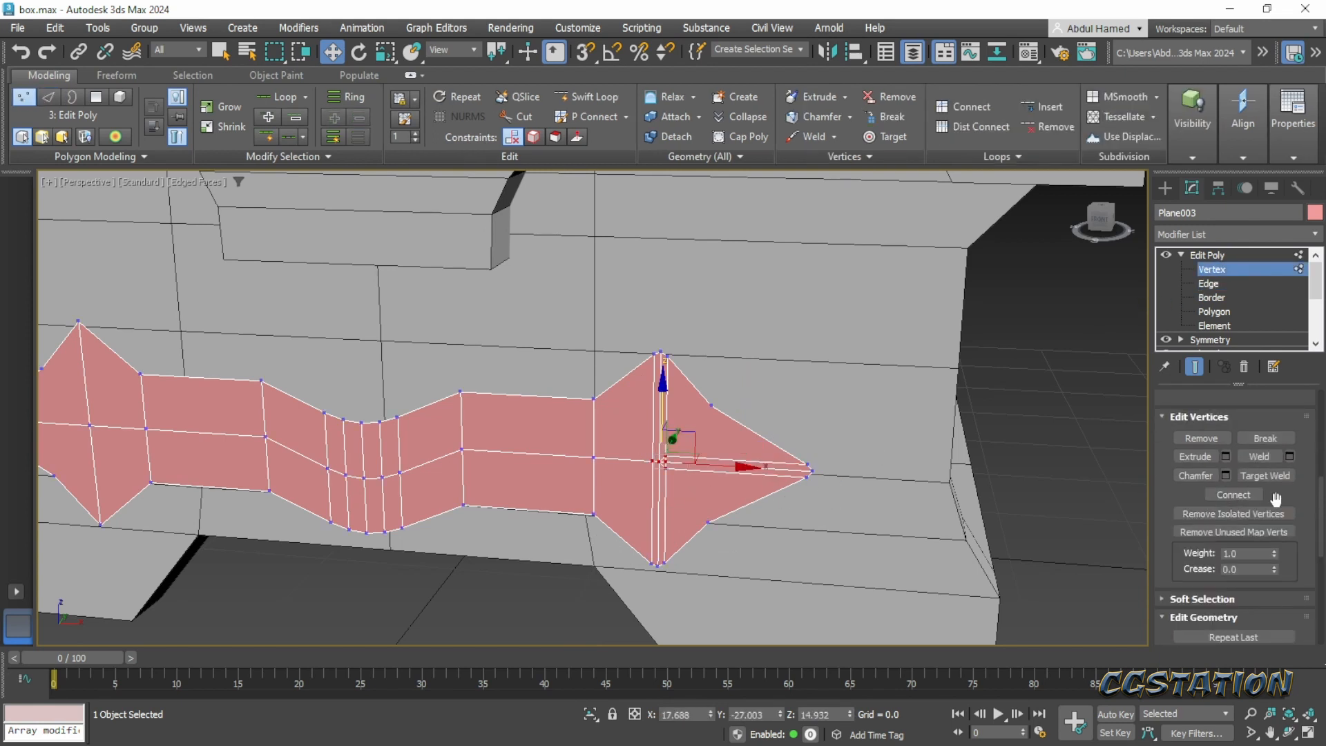
scroll(1277, 469, "down", 2)
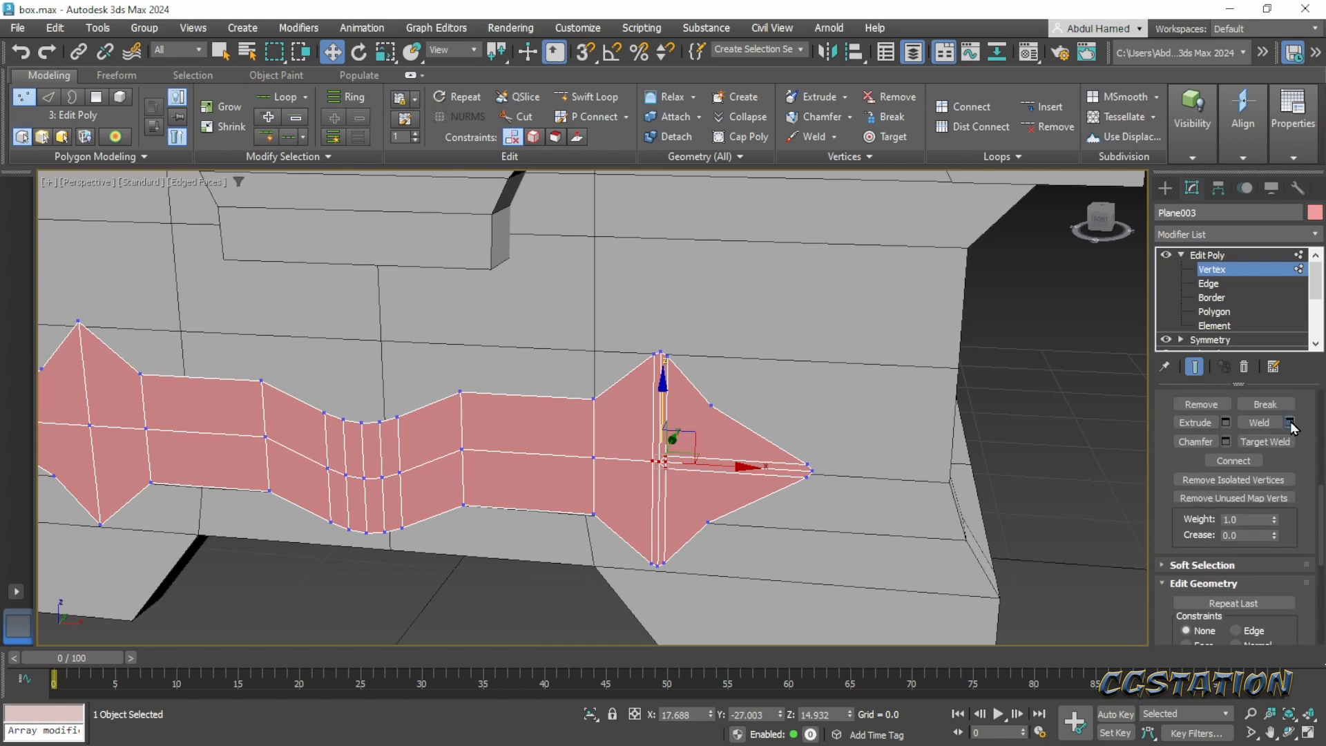
left_click(1290, 423)
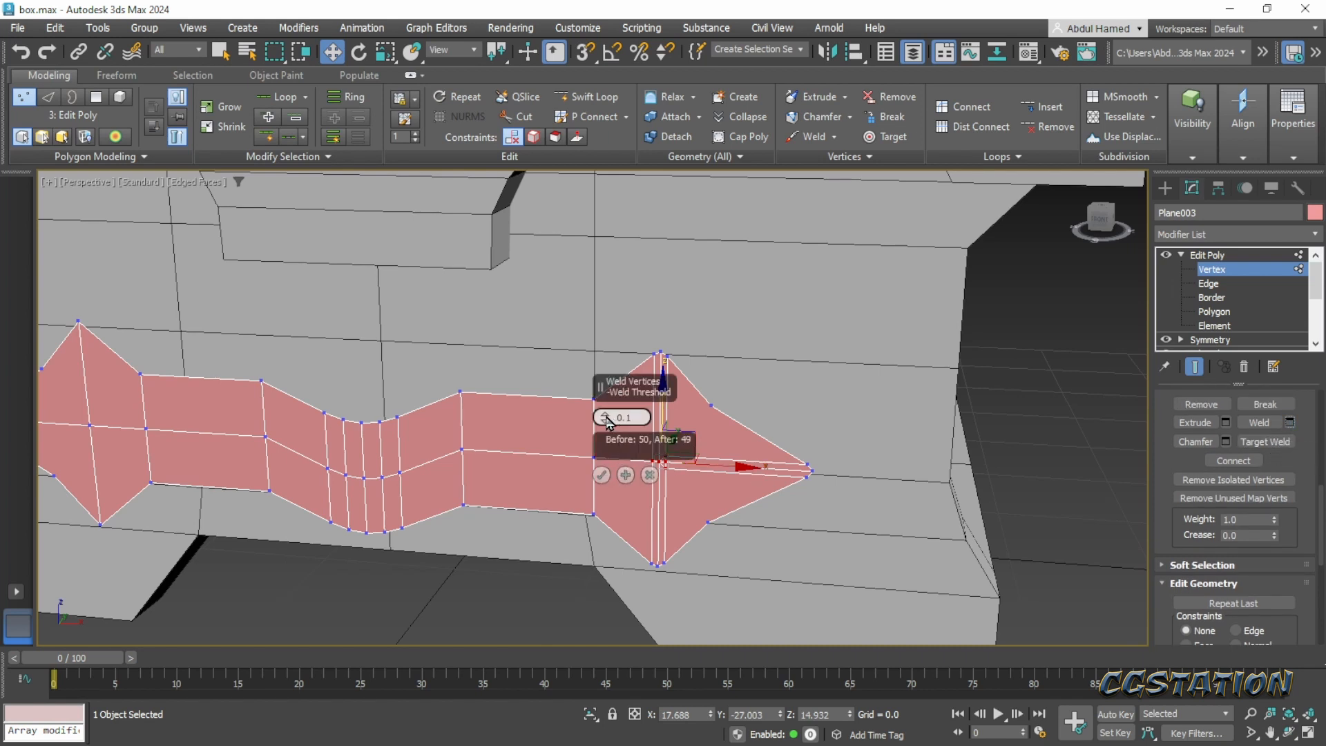
left_click_drag(608, 422, 608, 404)
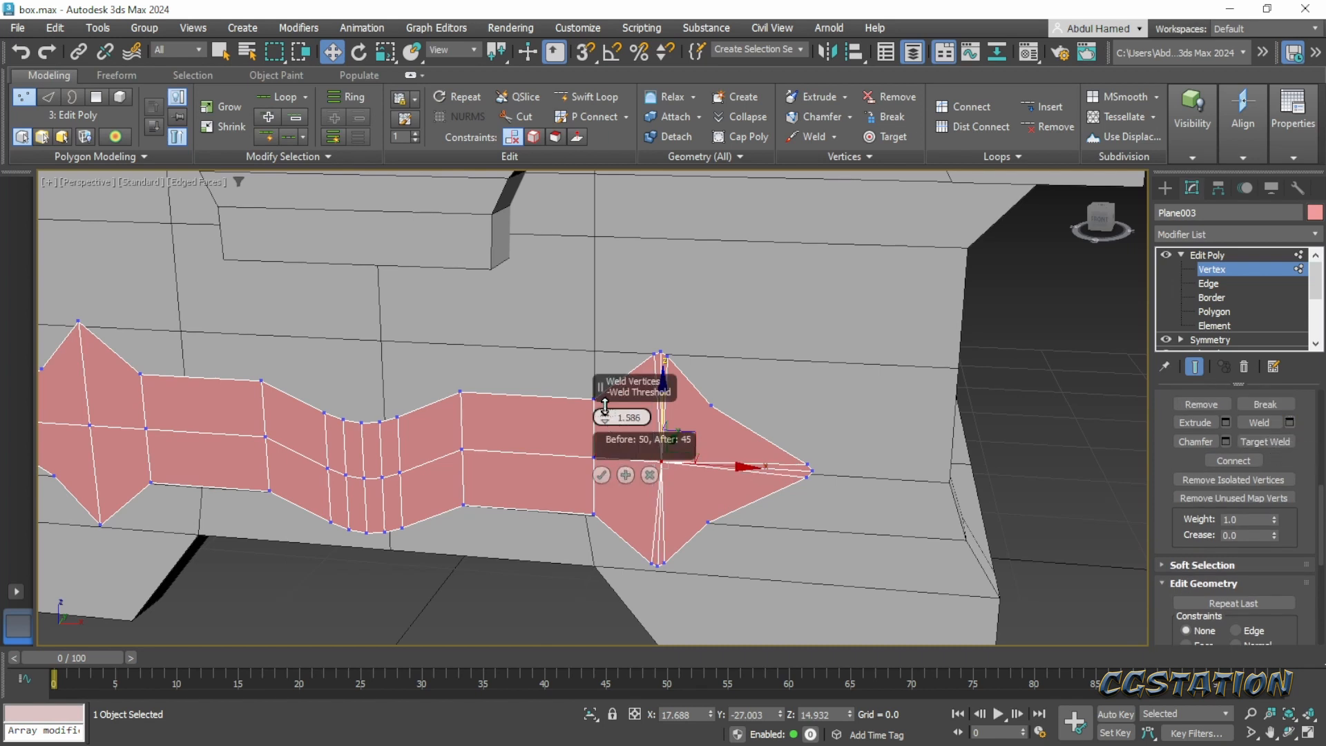
left_click(602, 475)
left_click(609, 571)
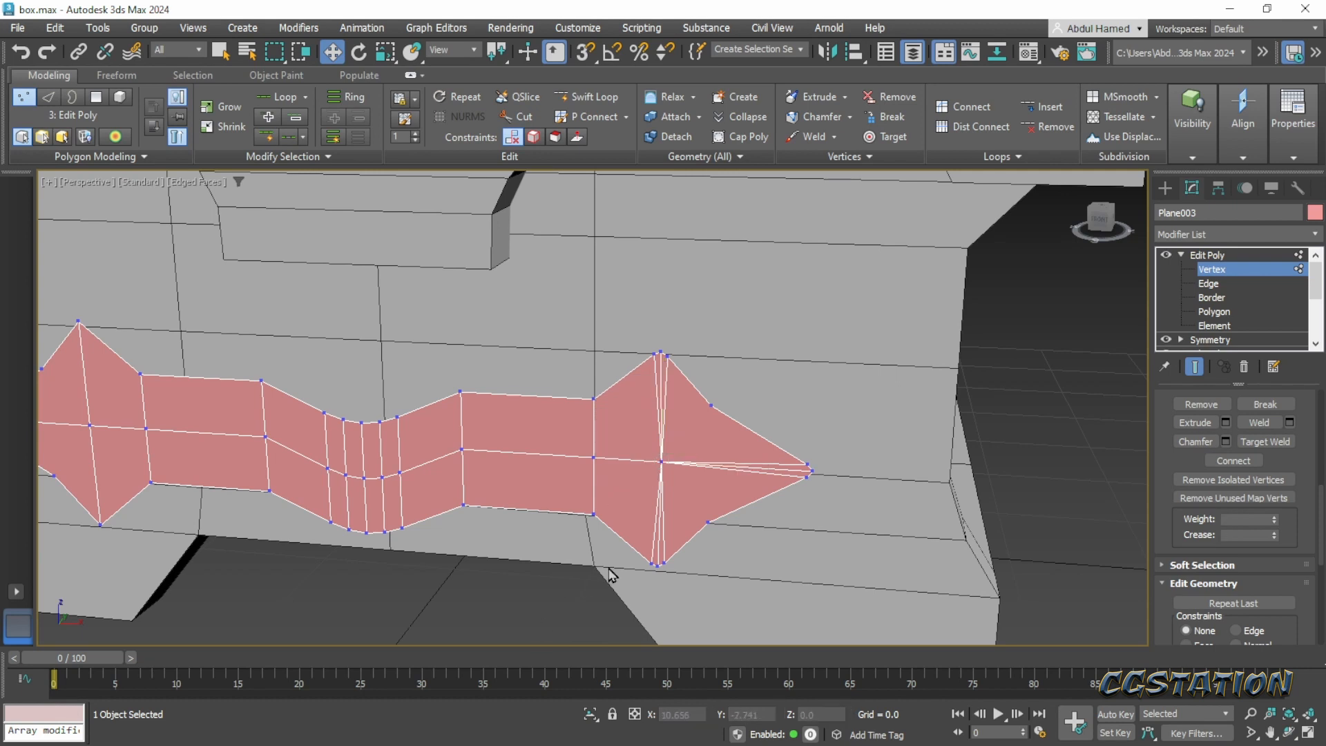
left_click(1204, 268)
left_click(1025, 382)
- Add a second Symmetry modifier on the X axis so the left arrowhead matches the edited right one
middle_click_drag(721, 480, 642, 433)
left_click(636, 425)
scroll(781, 422, "down", 3)
scroll(789, 428, "up", 4)
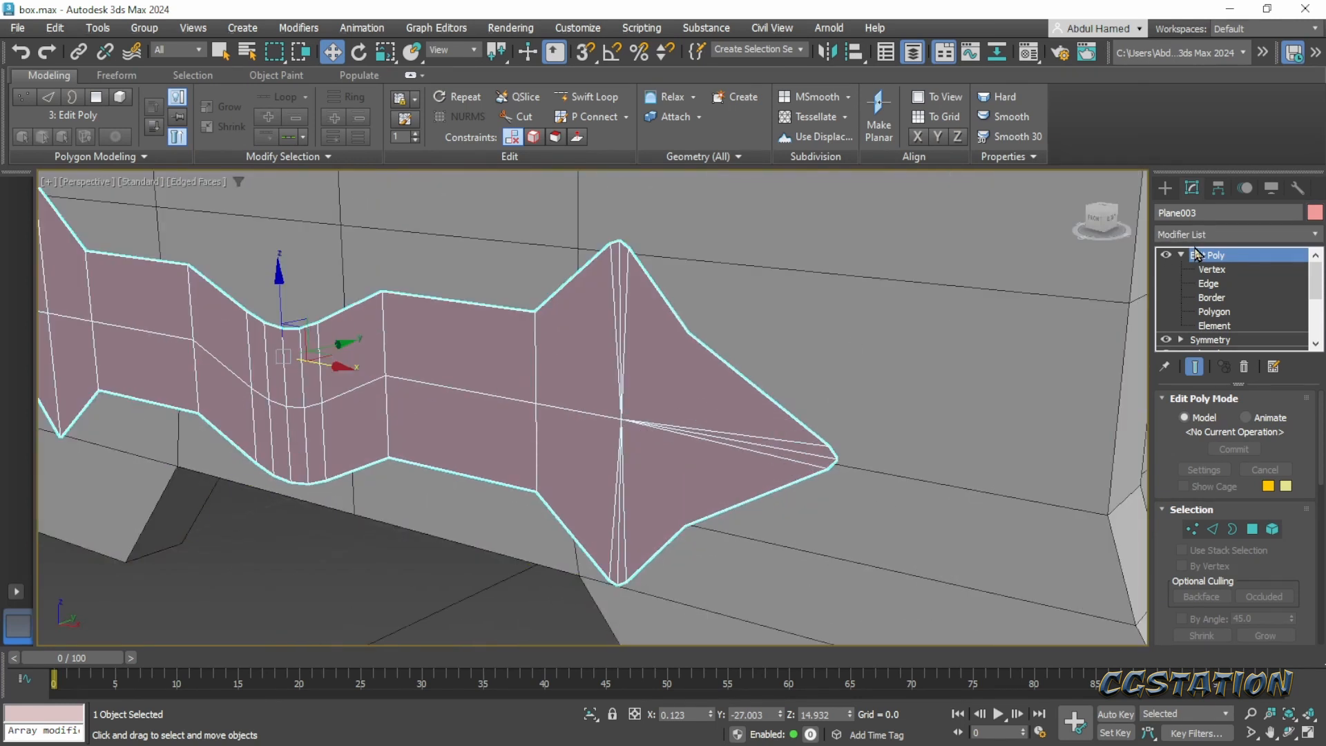
scroll(642, 353, "down", 3)
left_click(1226, 235)
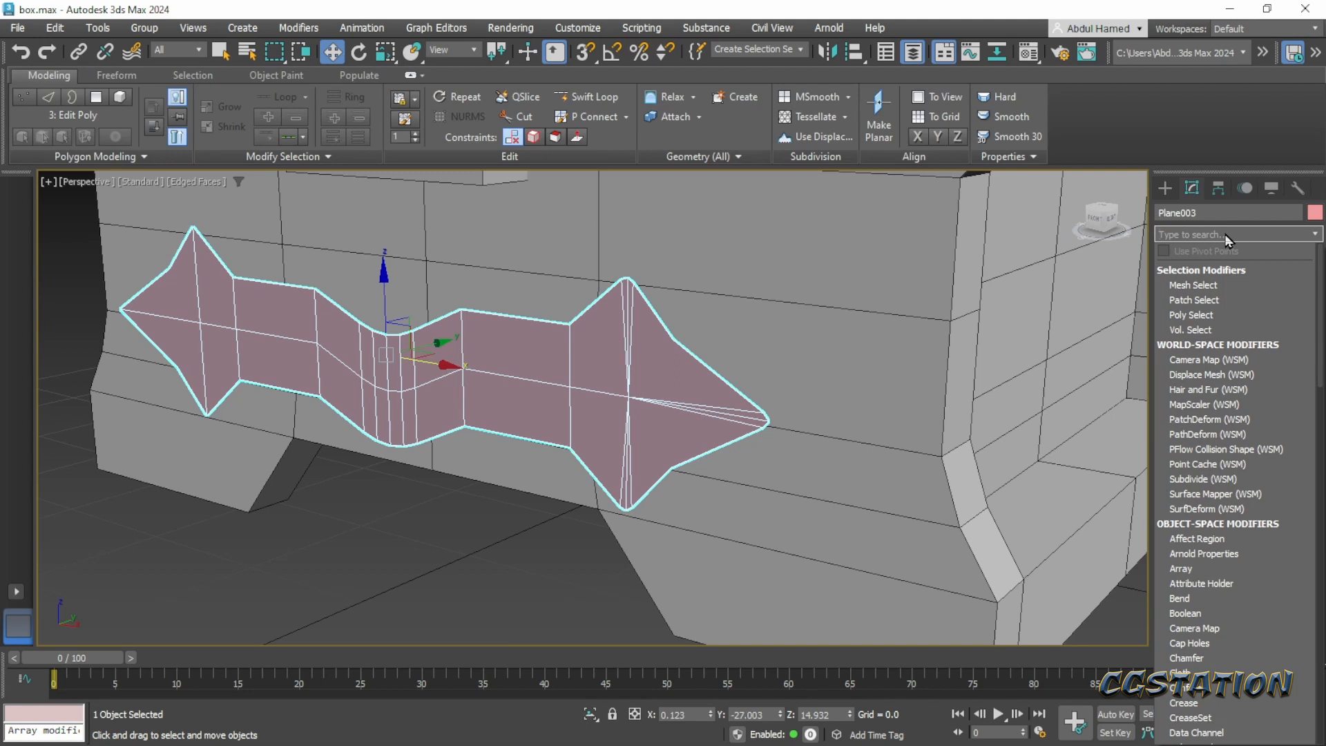
type("sy")
key("Return")
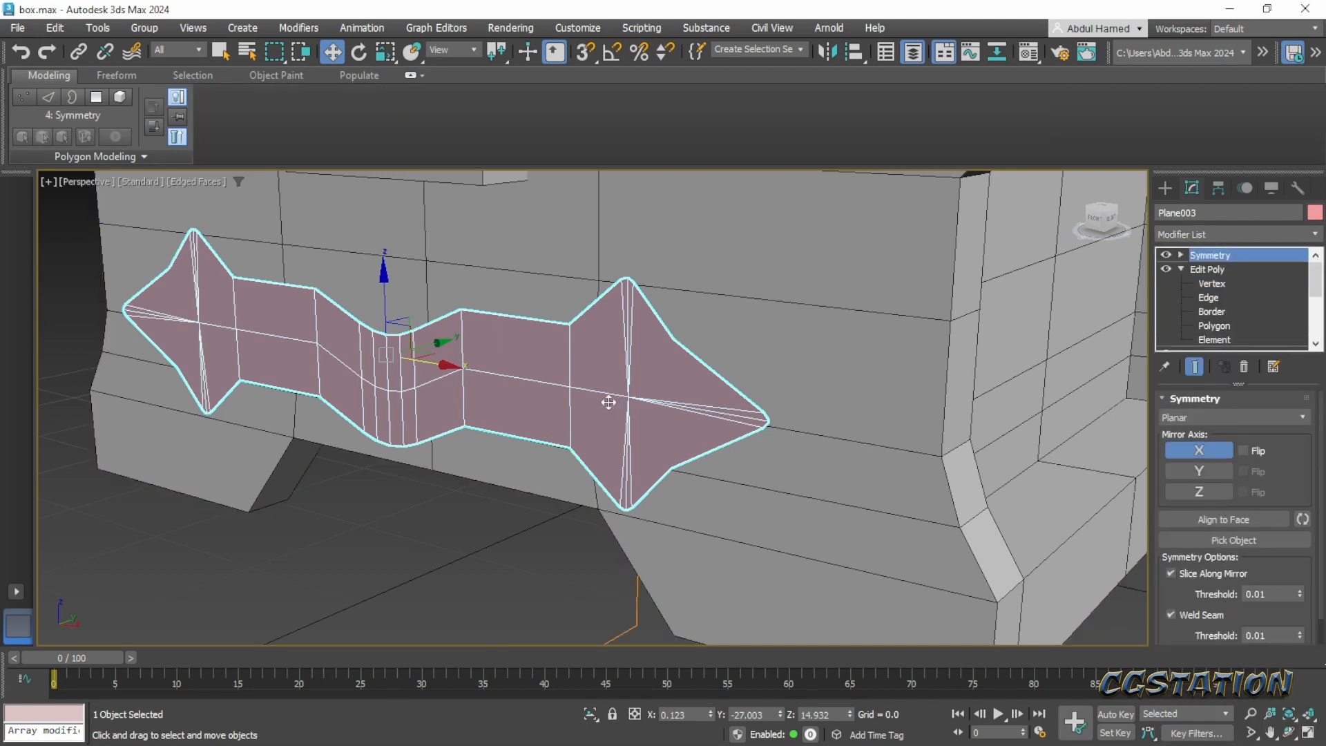
- Try a Push modifier on the flat band and delete it from the stack
left_click(1202, 239)
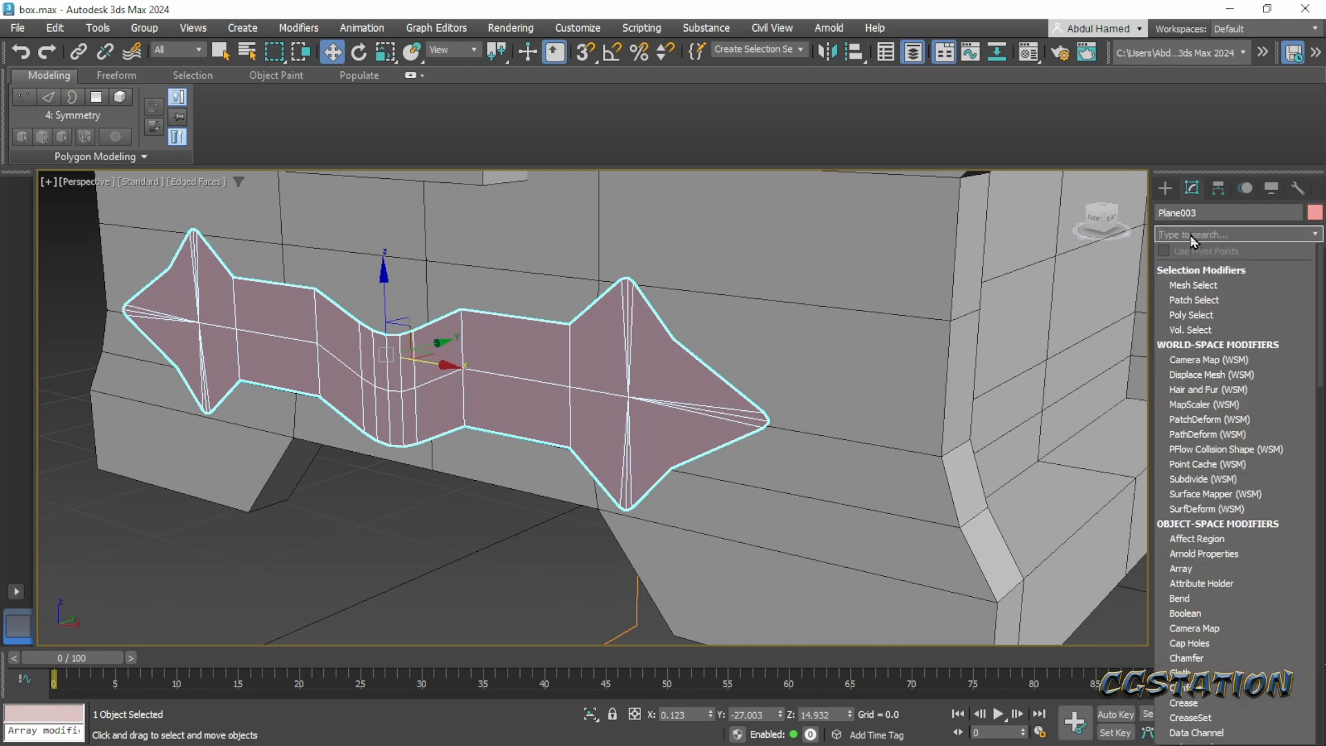
type("push")
key("Return")
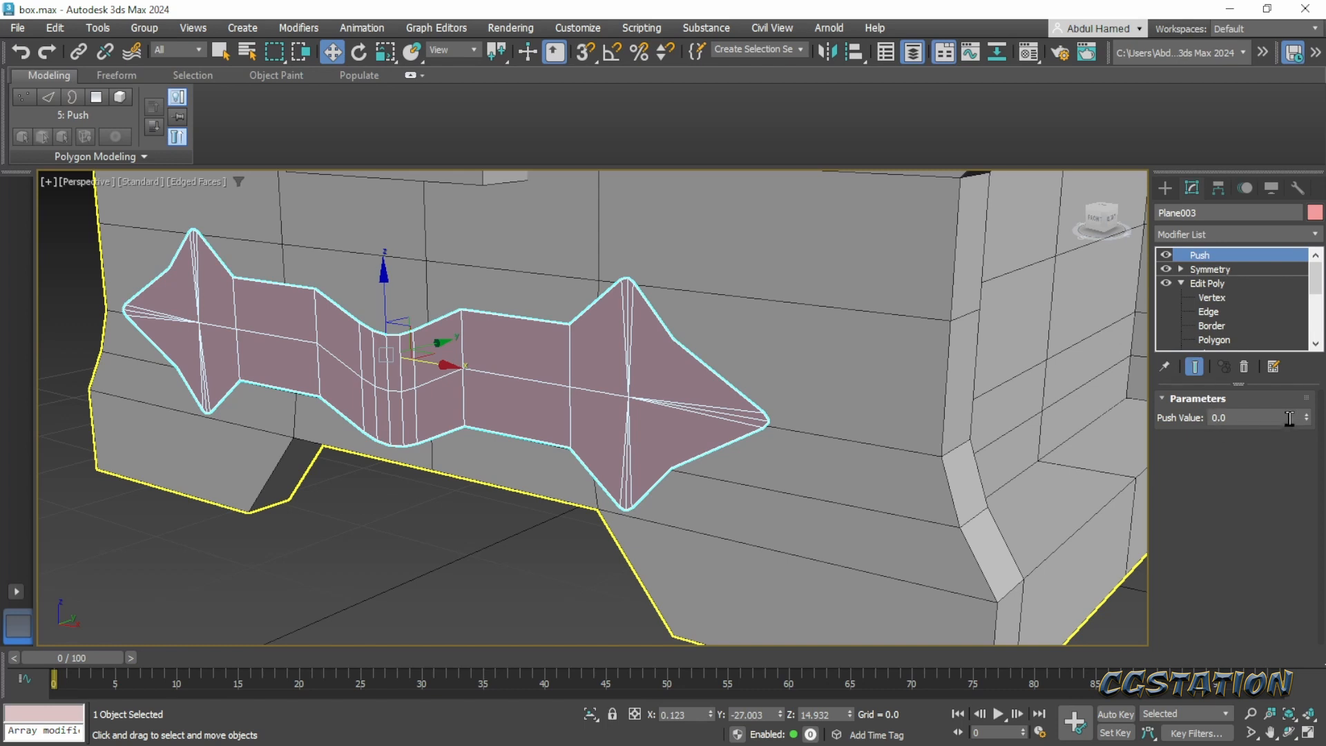
left_click_drag(1308, 421, 1303, 412)
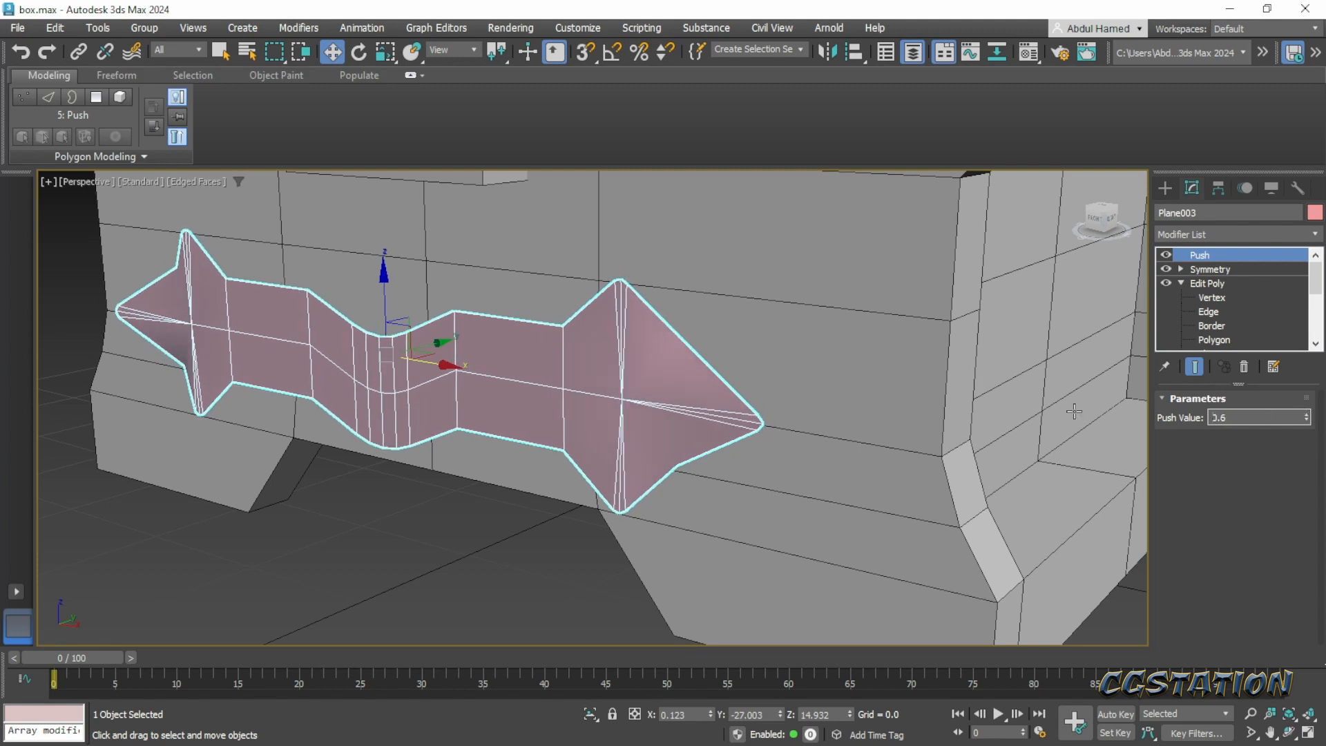
left_click(1246, 368)
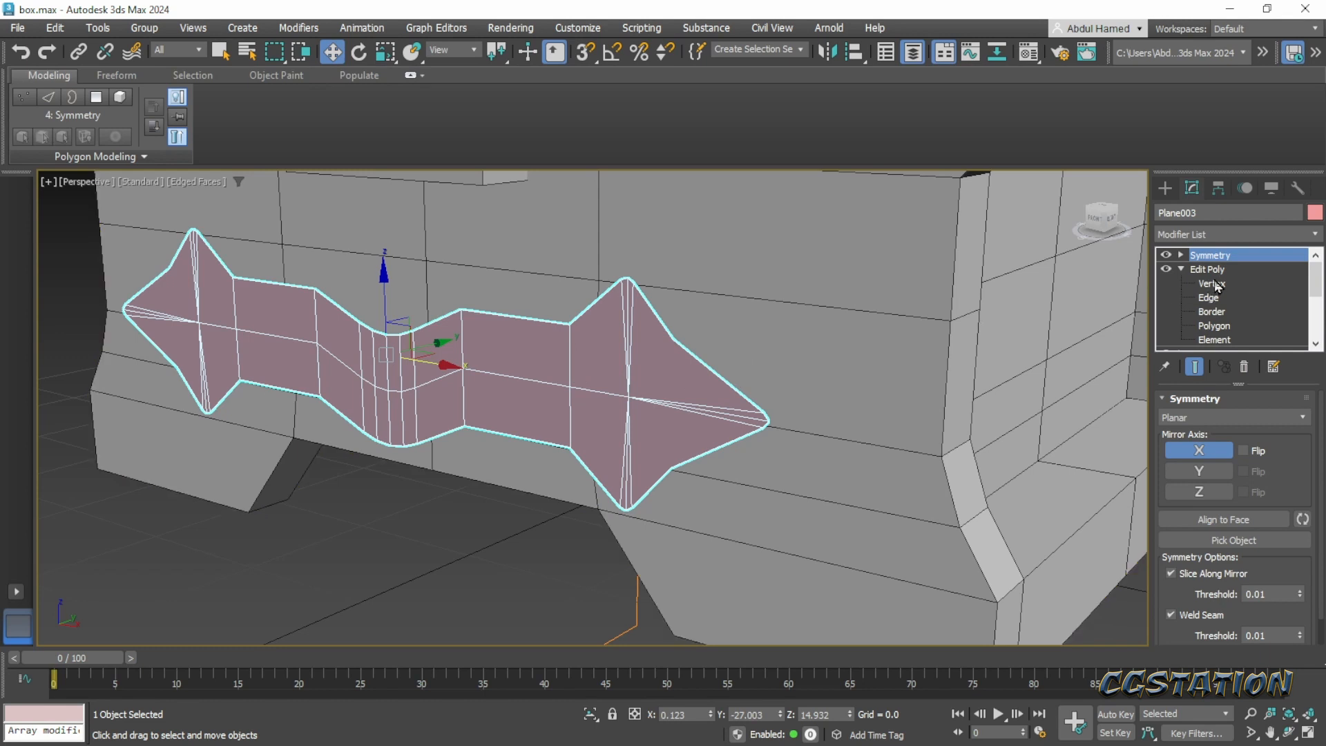
- Add a new Edit Poly modifier on top of the band's second Symmetry
left_click(1210, 235)
type("ed")
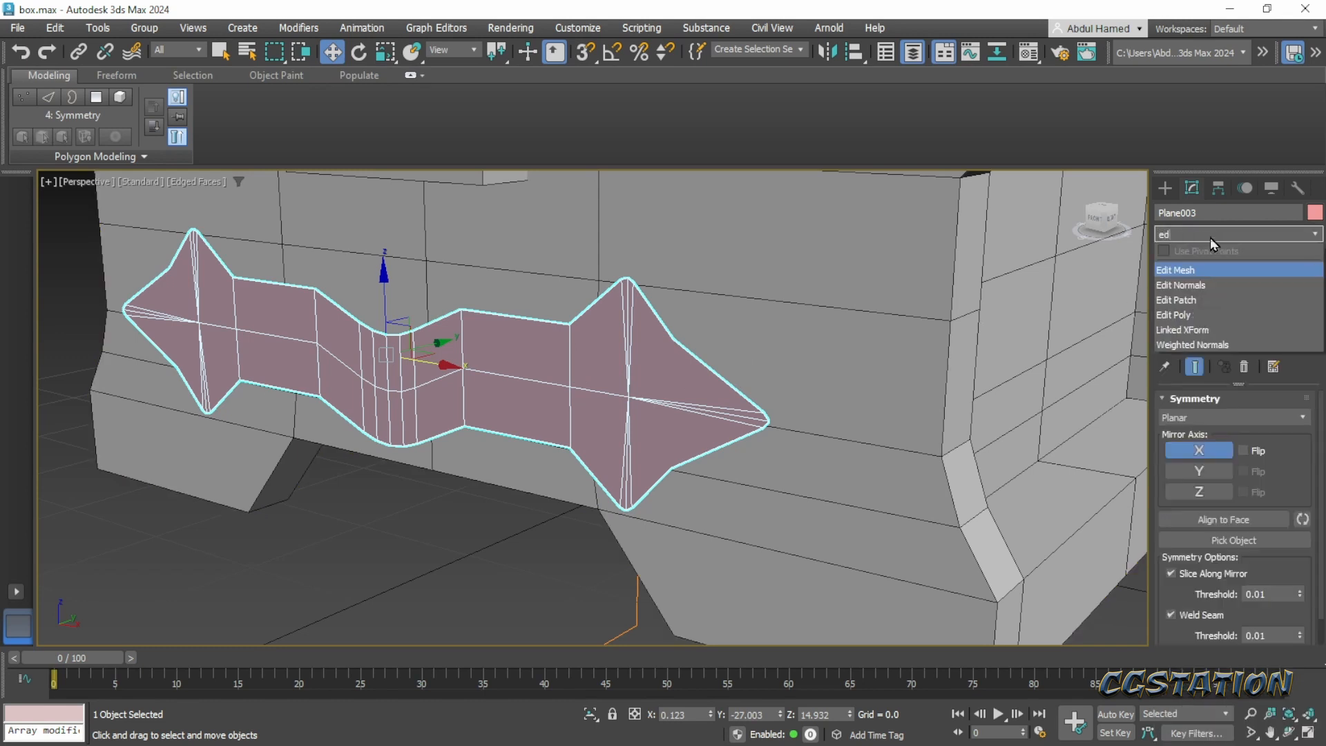
key("Down")
key("Down")
key("Down")
key("Return")
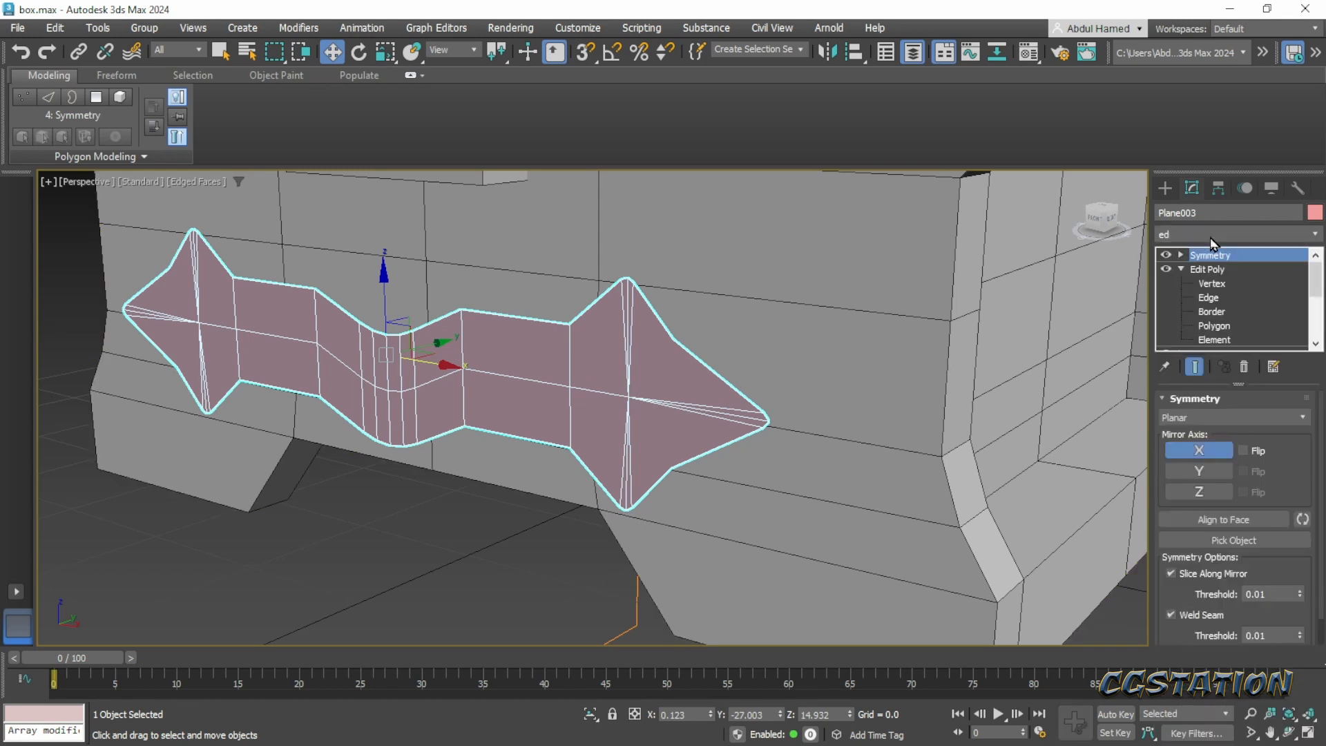
- Extrude the band's open border back towards the chest by about 0.575 along Y to give it thickness
left_click(1181, 255)
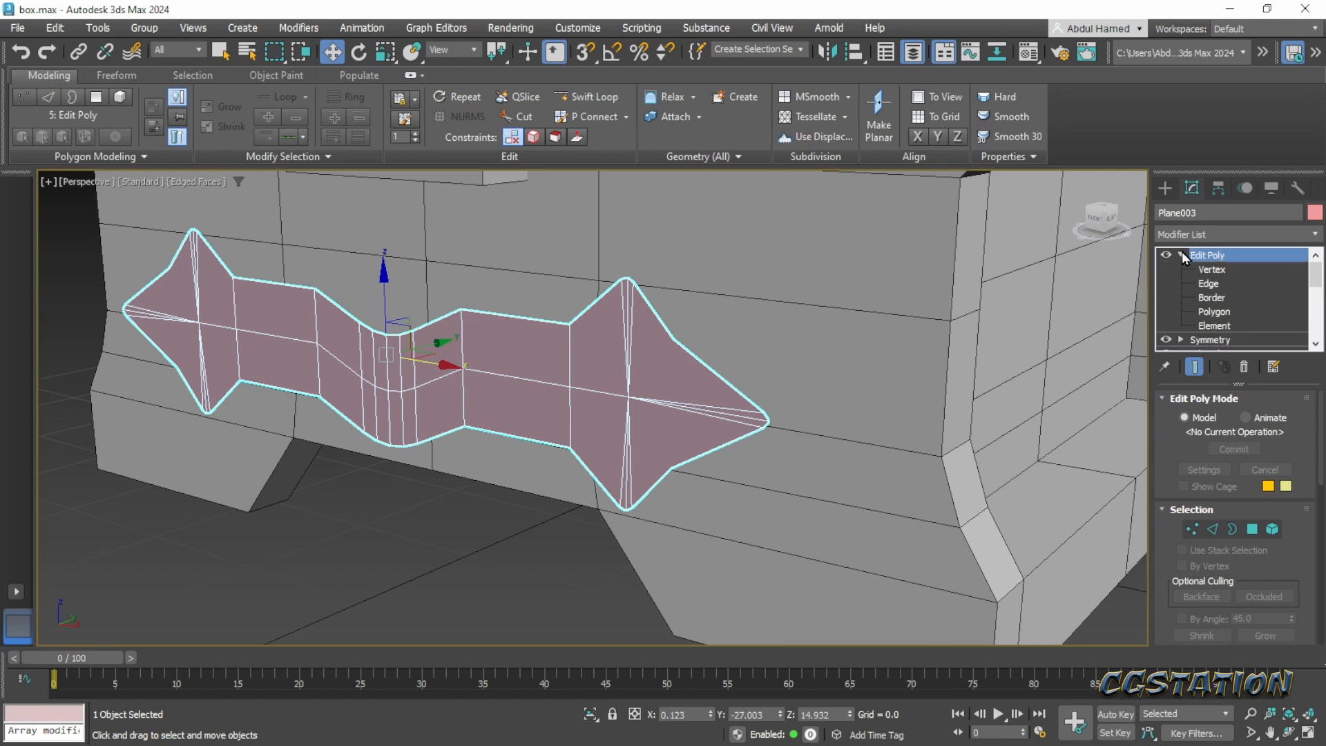
left_click(1210, 283)
left_click(1214, 302)
left_click(1215, 312)
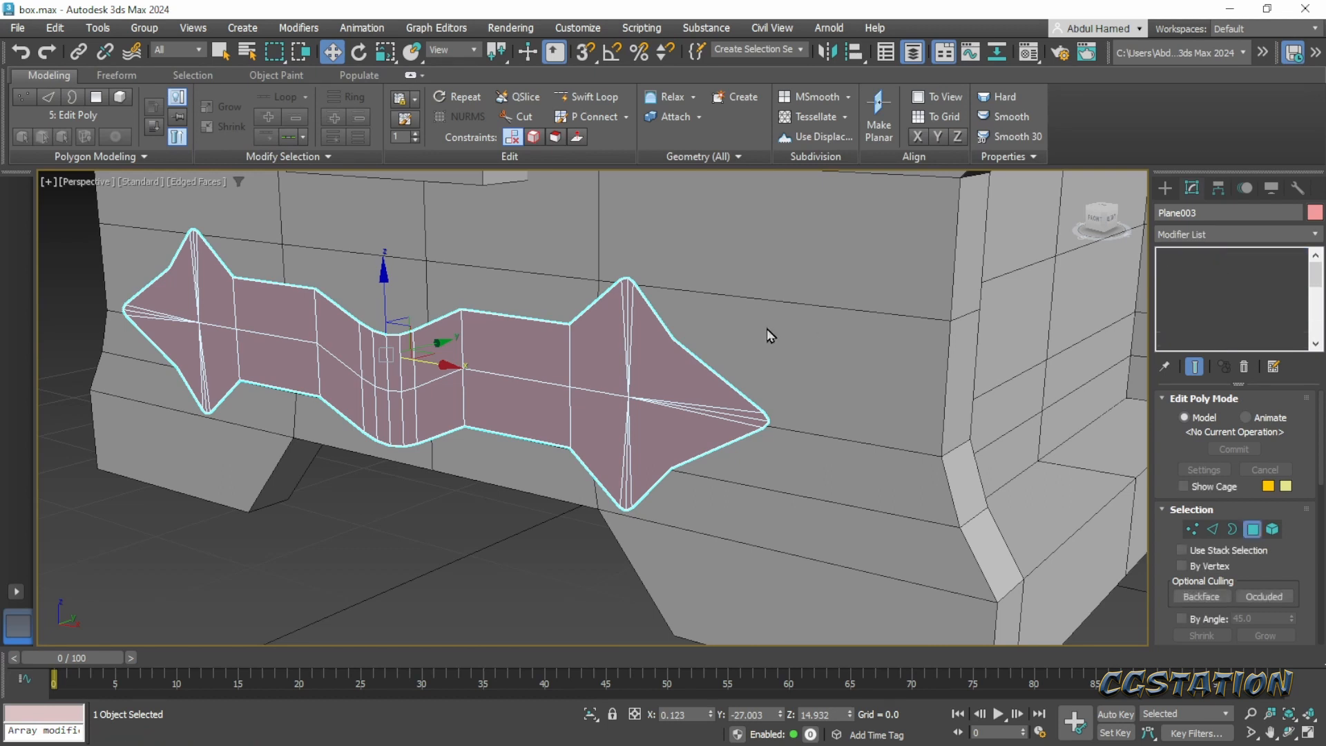
left_click(1213, 297)
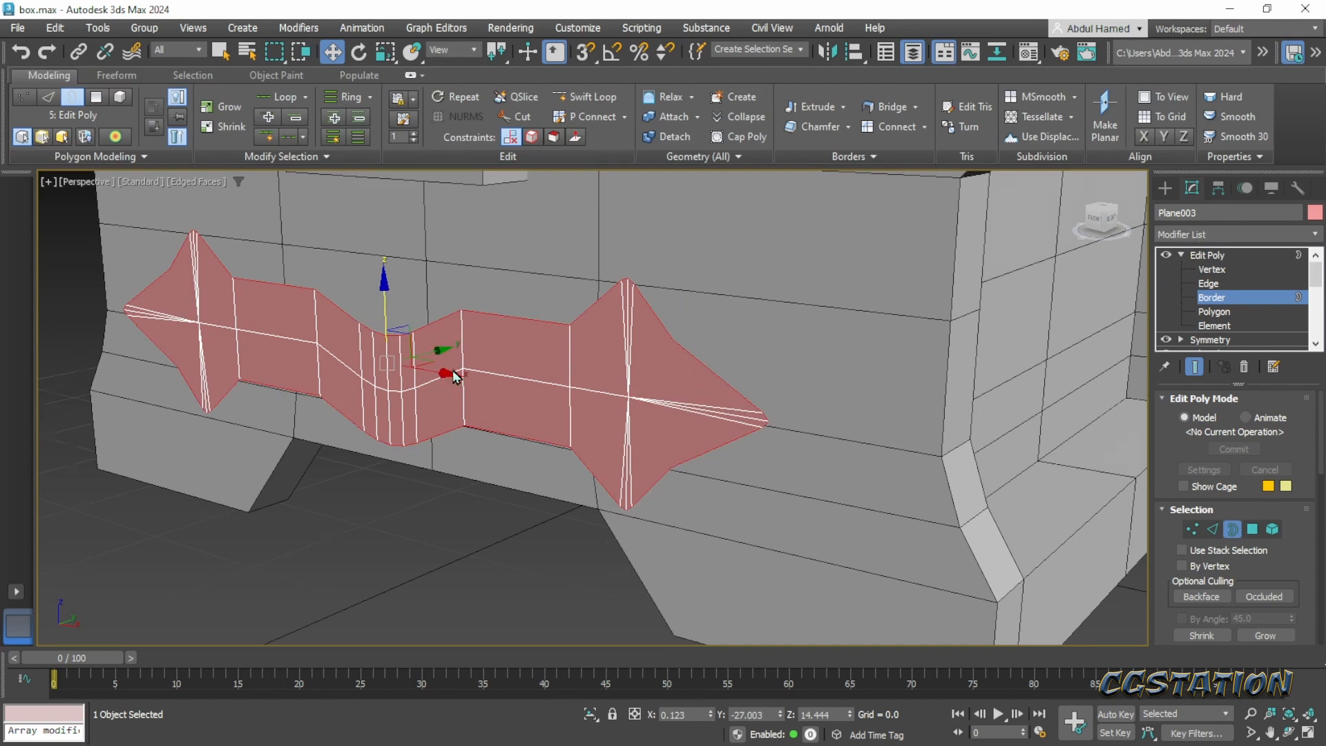
middle_click_drag(453, 373, 417, 377, "alt")
left_click_drag(449, 349, 456, 349, "shift")
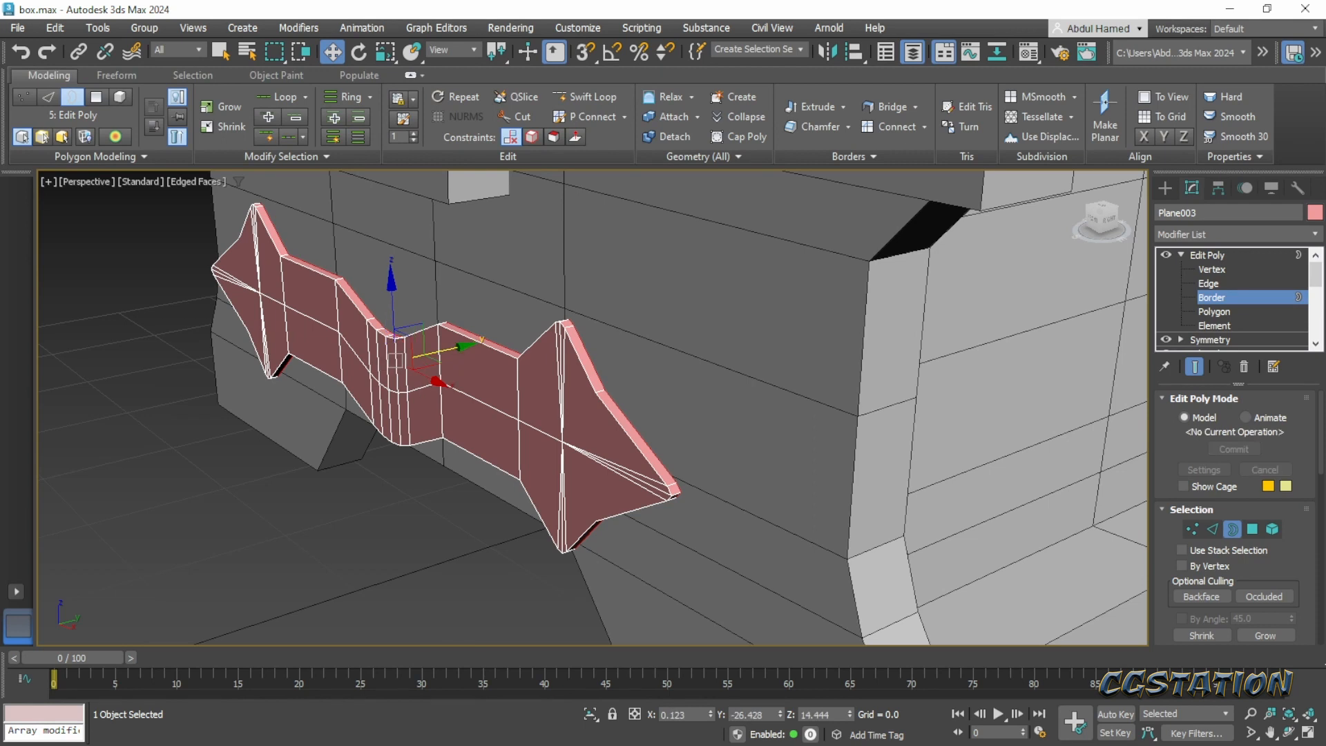
- Add a Push modifier to the thickened band with a push value of 0.2
left_click(1275, 235)
type("push")
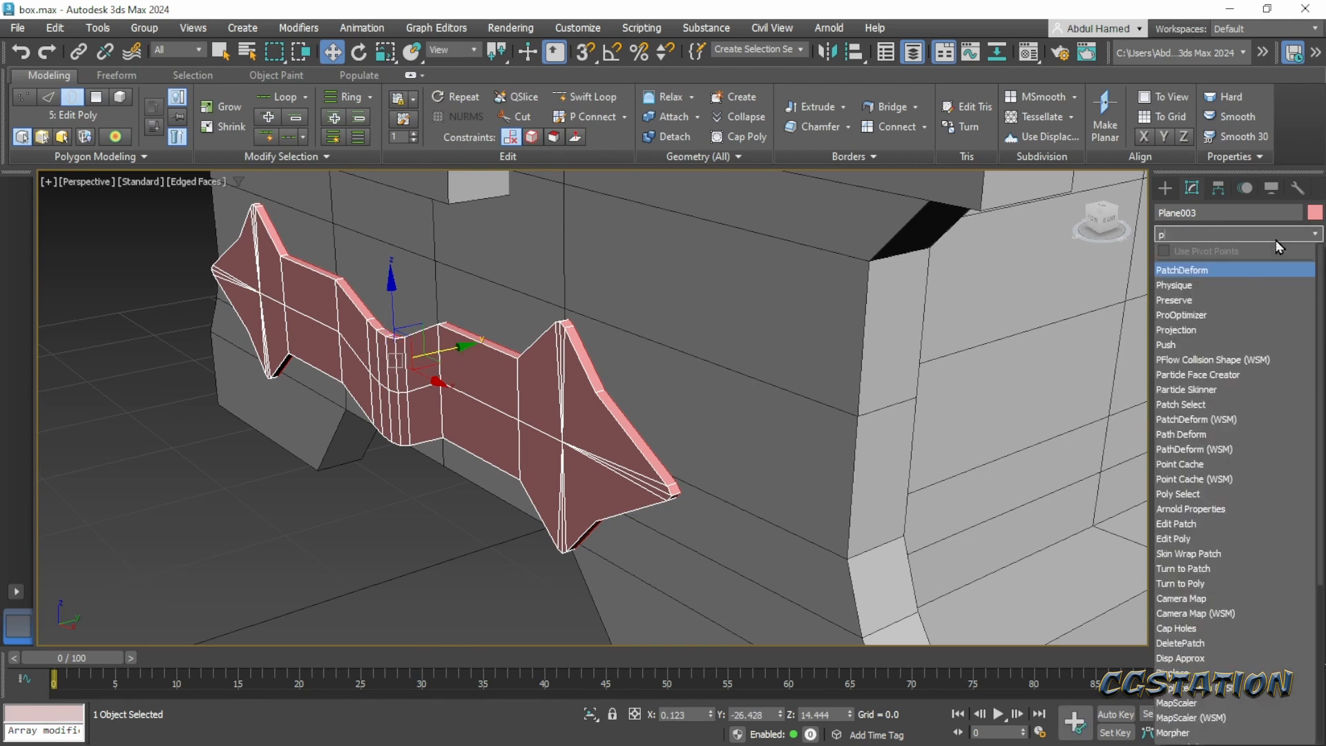
key("Return")
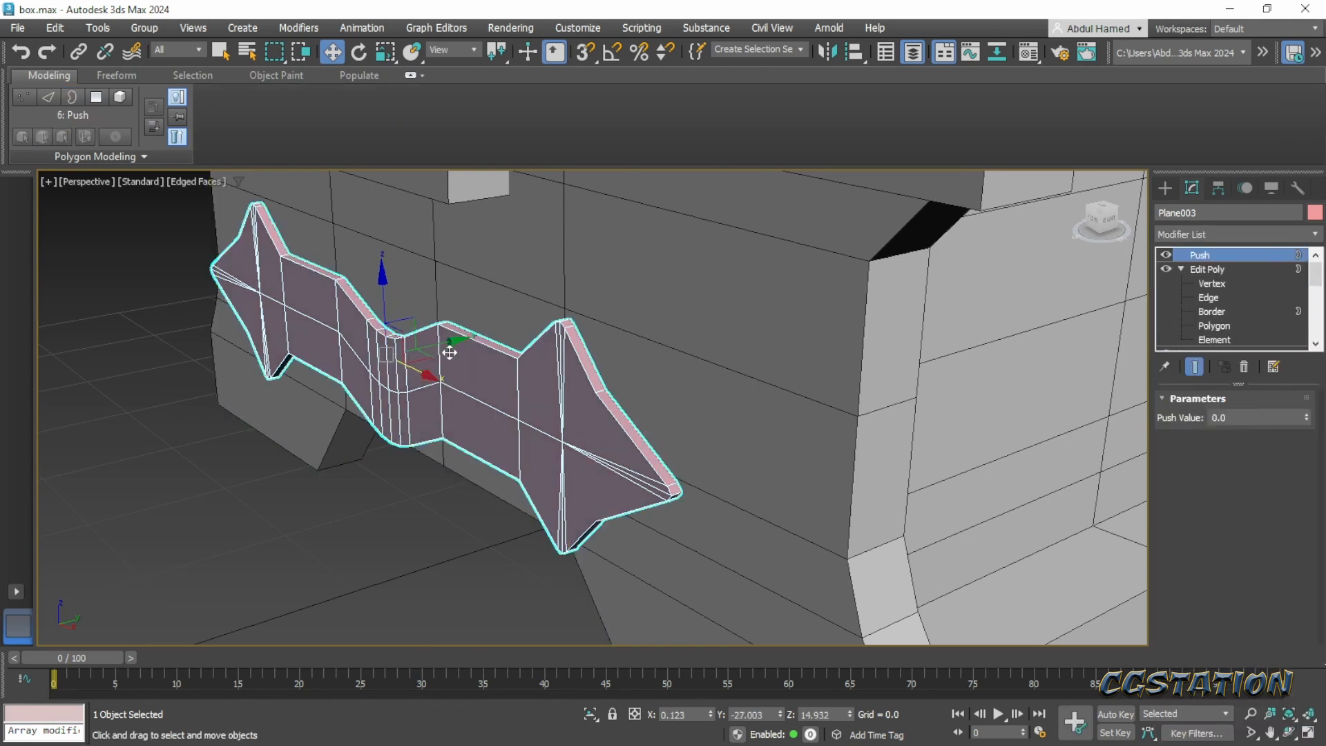
middle_click_drag(449, 346, 474, 355, "alt")
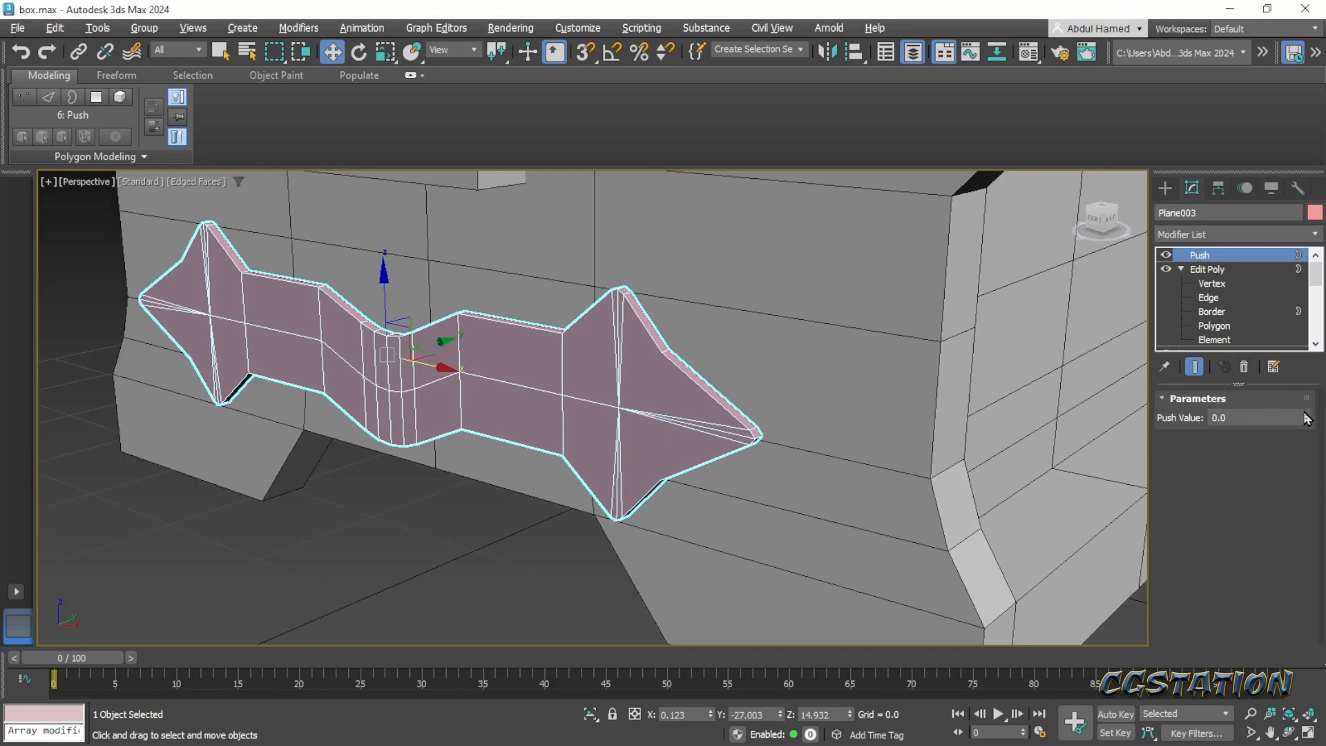
left_click_drag(1308, 418, 1306, 413)
mouse_move(639, 429)
middle_mouse_down("alt")
mouse_move(704, 420)
mouse_move(690, 370)
mouse_move(618, 435)
middle_mouse_up("alt")
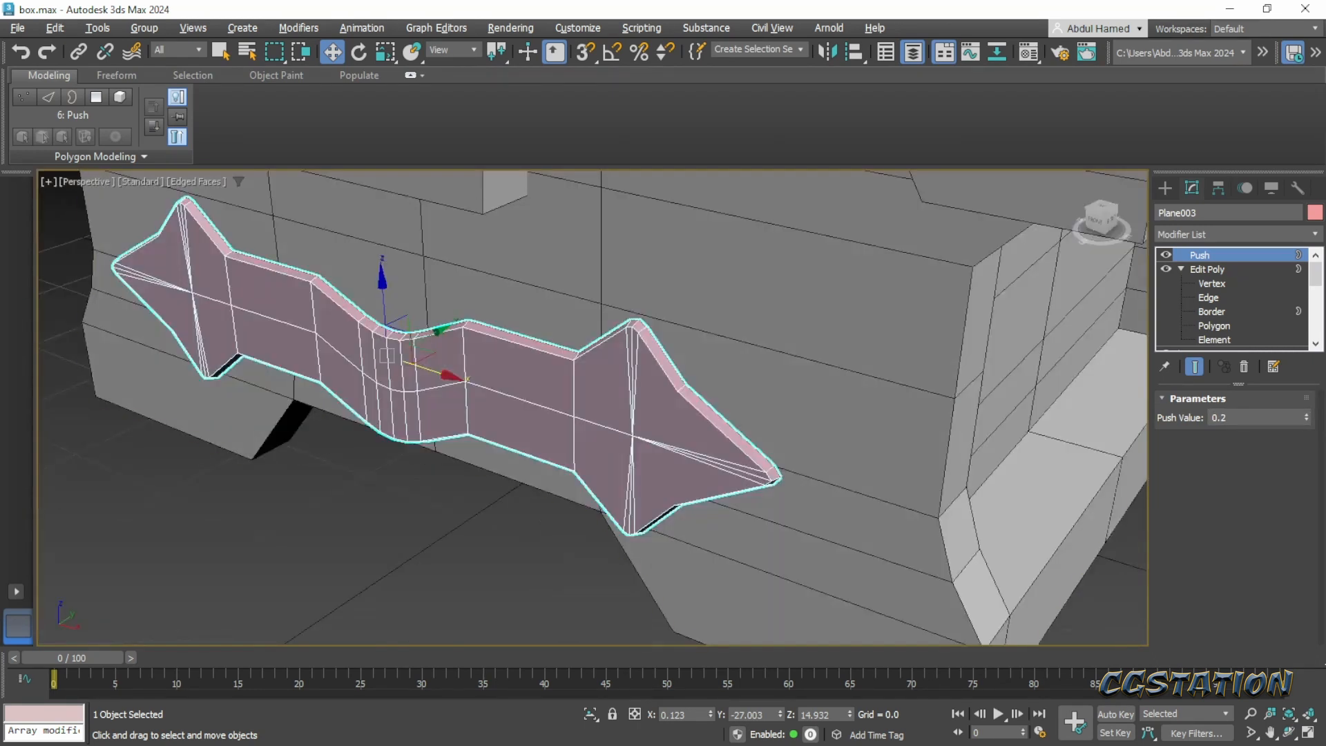
- Collapse the band's whole modifier stack into an Editable Poly and deselect the band
right_click(1205, 254)
left_click(1208, 261)
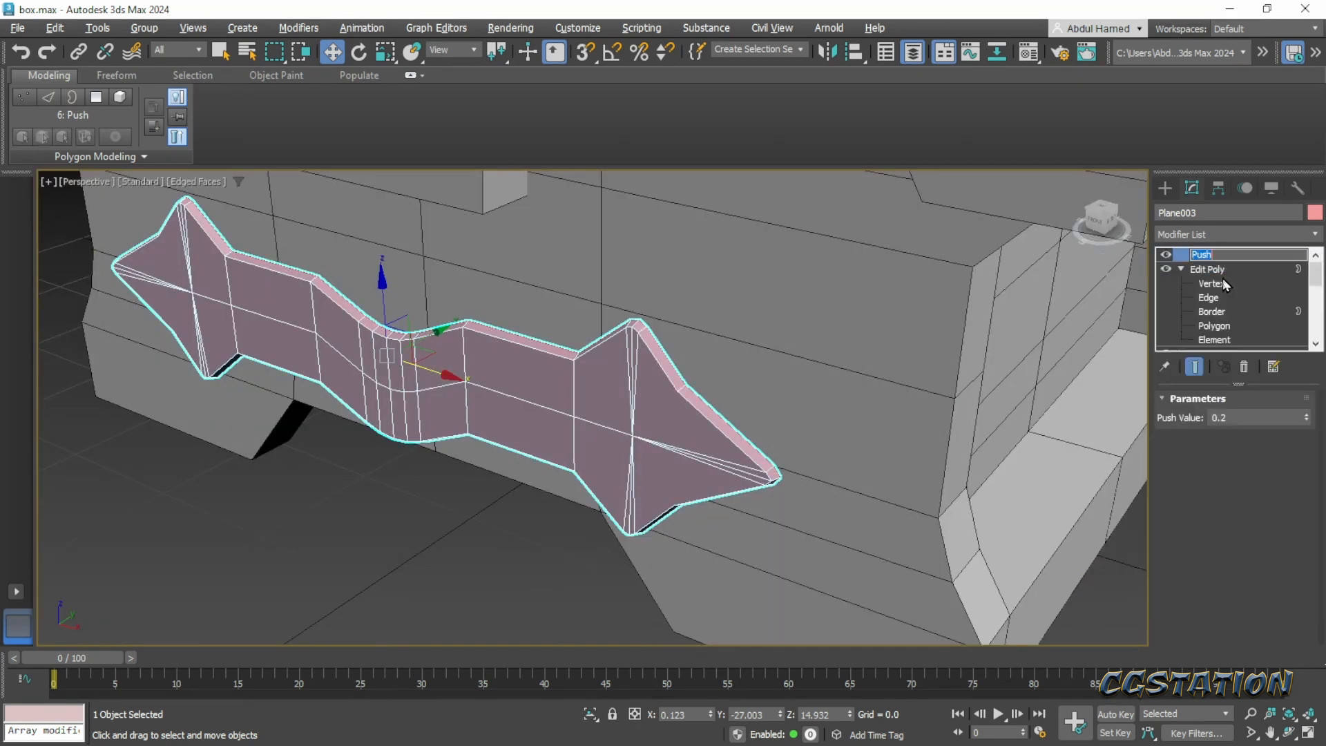
right_click(1172, 255)
left_click(1181, 418)
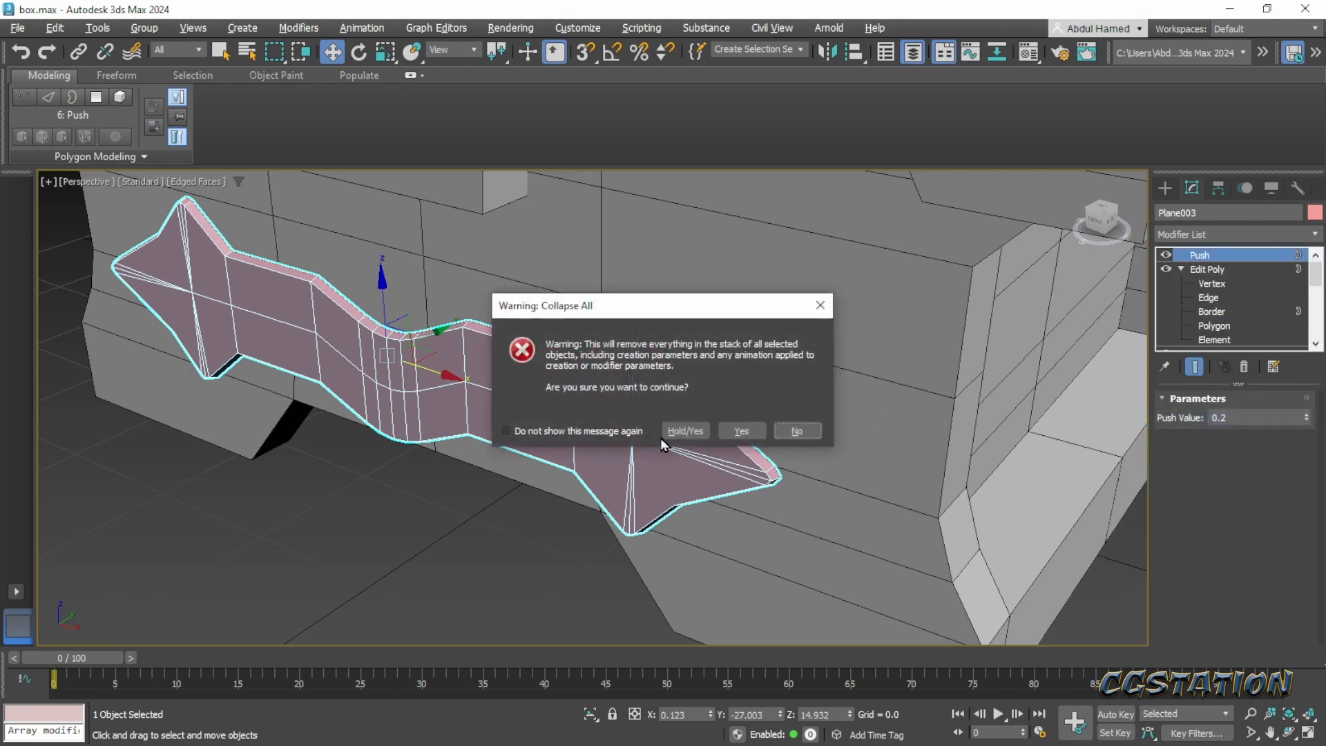
left_click(733, 434)
left_click(423, 579)
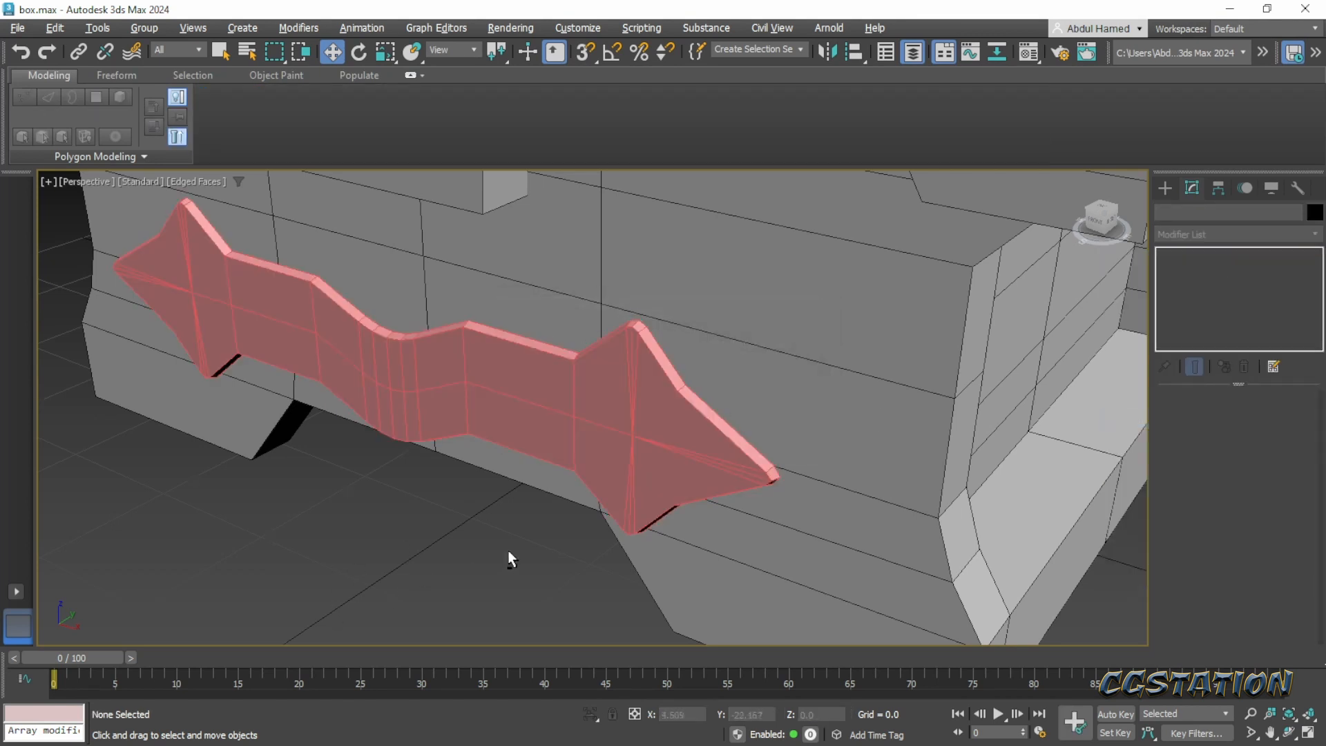
- Set the band's object color to black
scroll(546, 535, "up", 5)
scroll(549, 518, "down", 5)
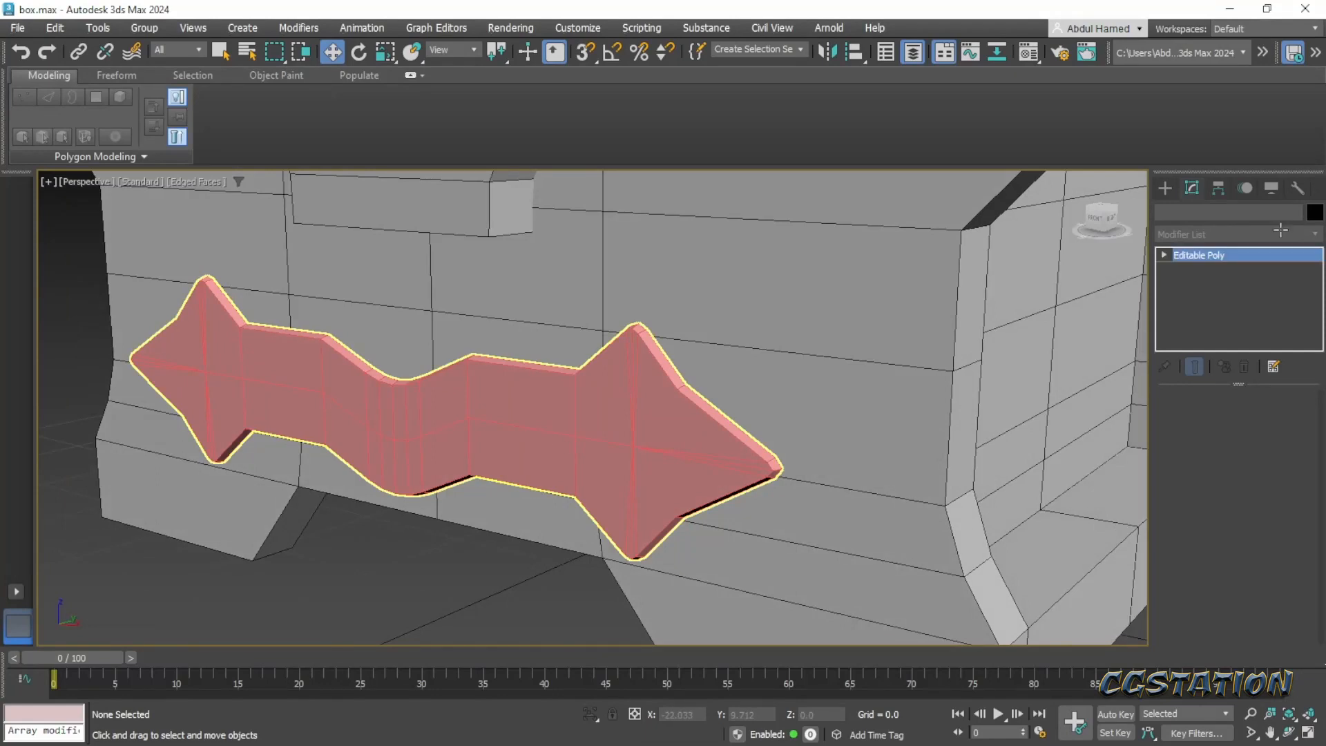
left_click(631, 473)
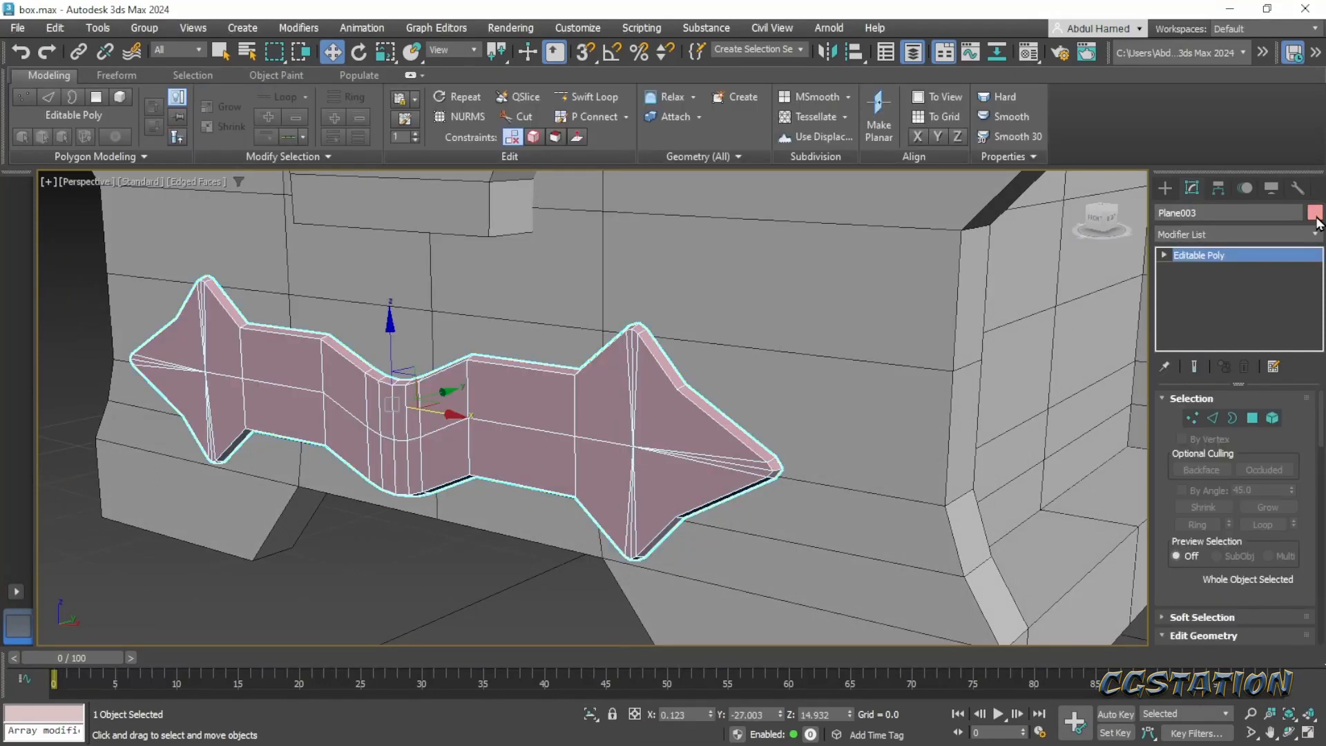
left_click(1315, 216)
left_click(898, 311)
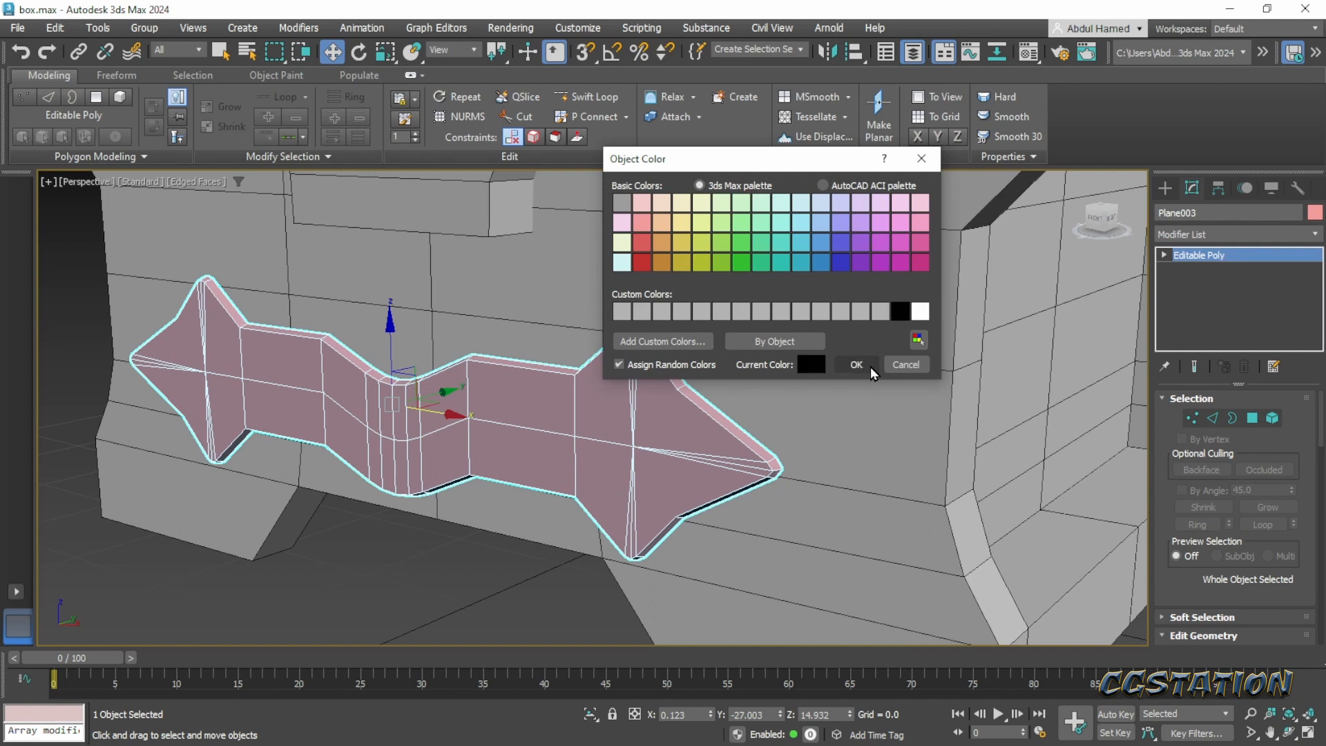
left_click(857, 364)
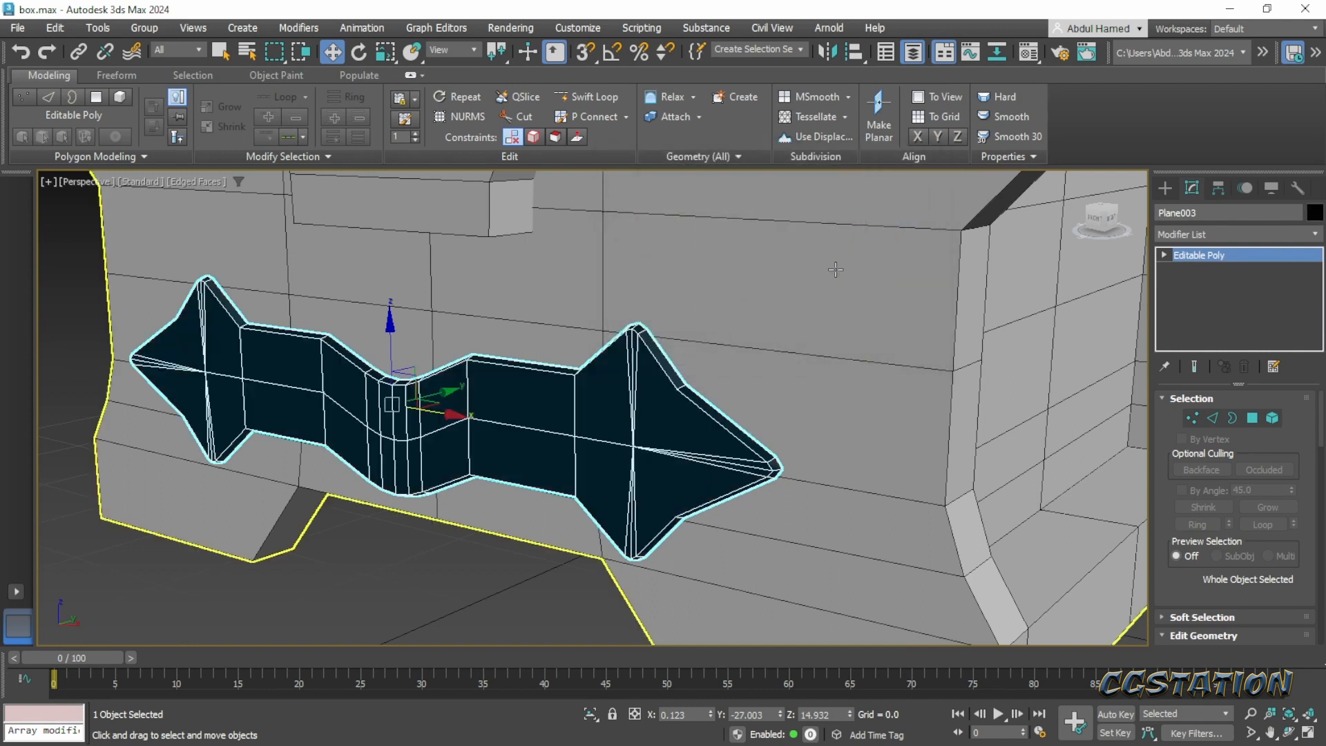
- Assign the 01 - Default material from the Material Editor to the band and deselect it
key("m")
left_click_drag(657, 204, 538, 407)
middle_click_drag(559, 439, 465, 376, "alt")
left_click_drag(426, 356, 471, 346)
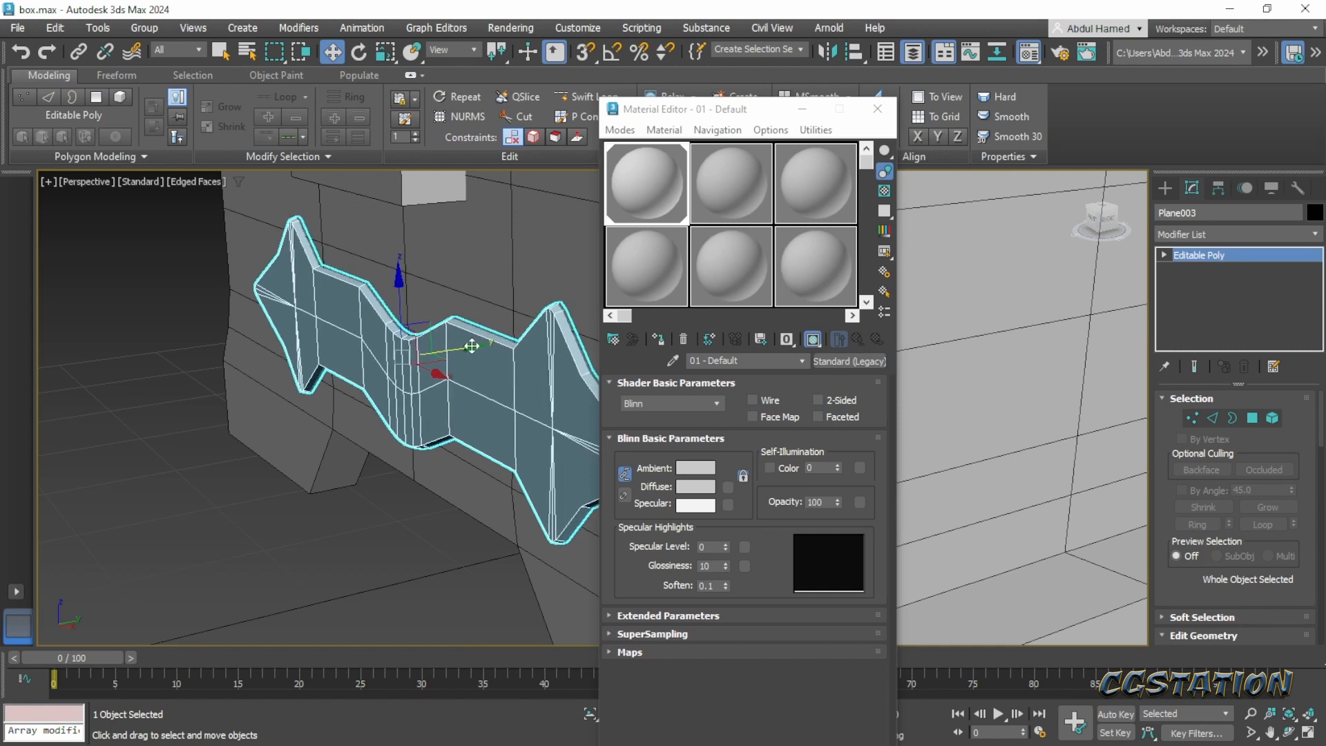
left_click(386, 579)
middle_click_drag(400, 572, 470, 480, "alt")
scroll(463, 452, "down", 4)
scroll(465, 486, "down", 3)
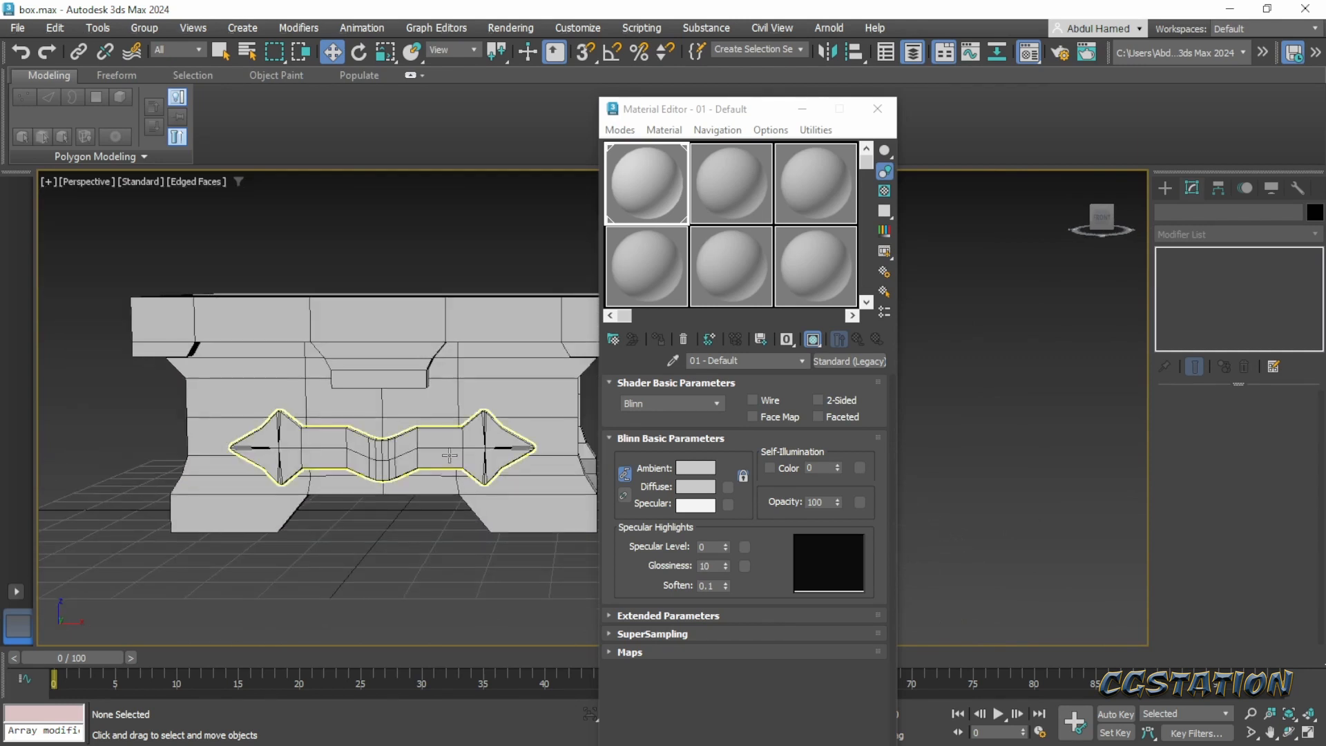
left_click(472, 478)
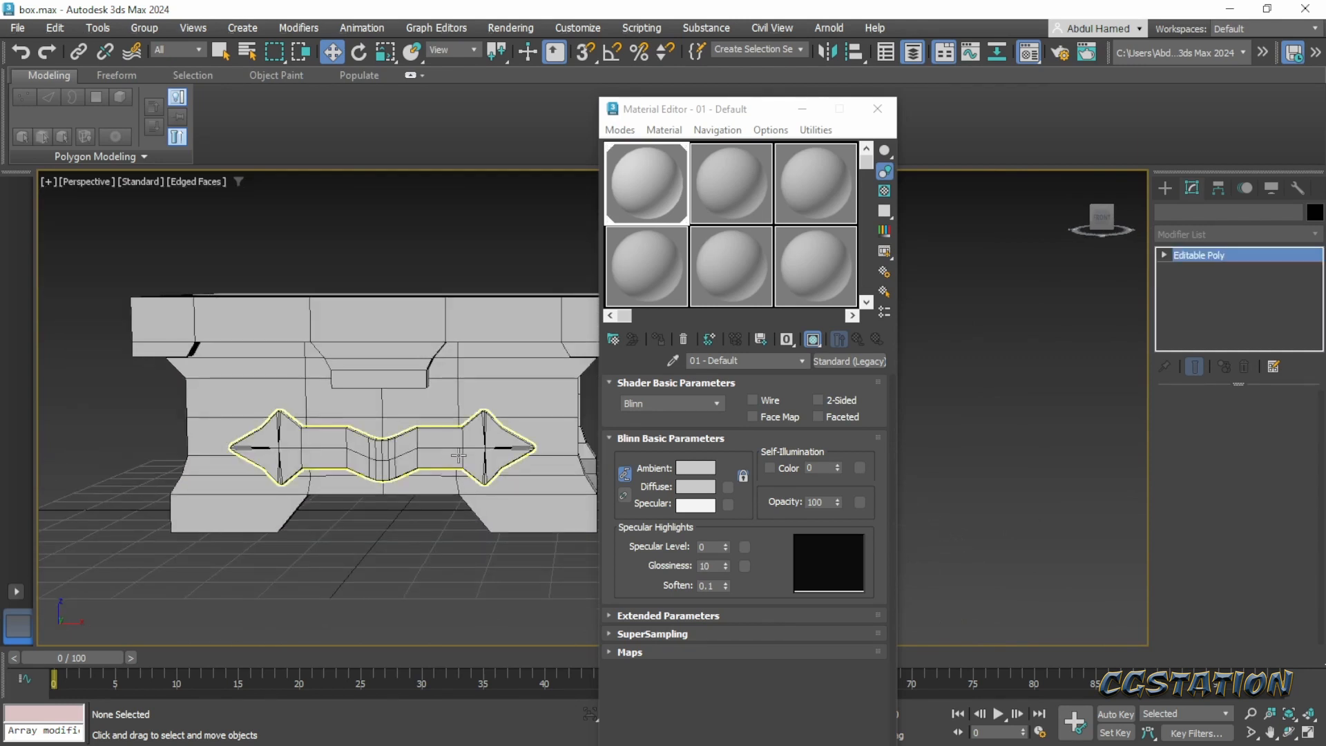
left_click(1215, 234)
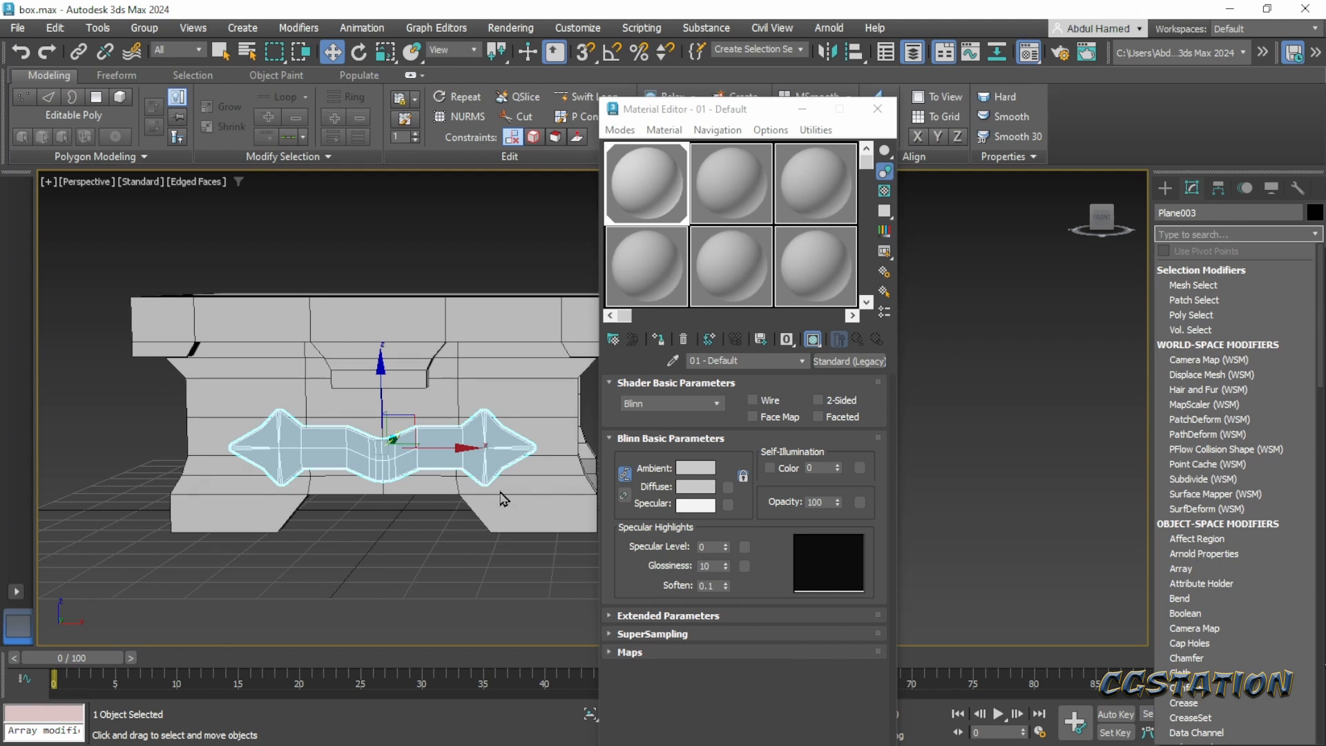
key("Escape")
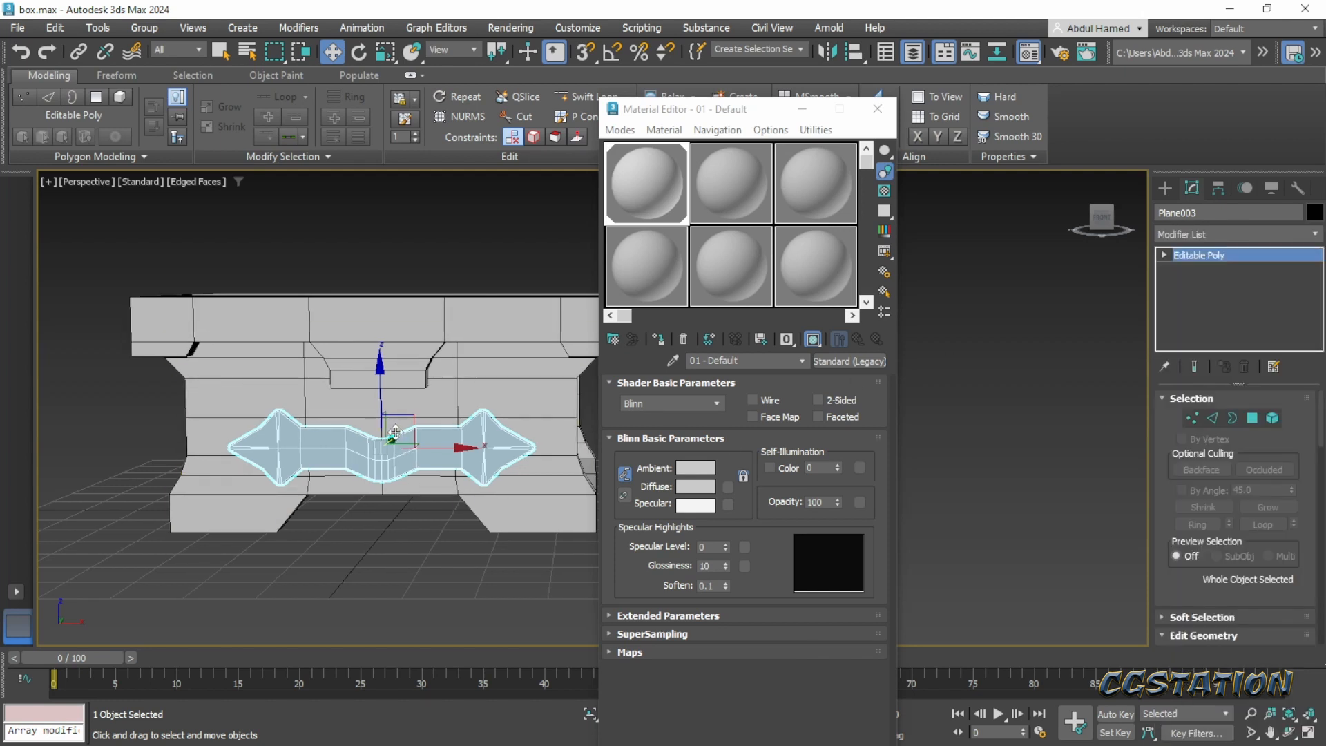
- Scale the front band down uniformly and add a Symmetry modifier to it
key("r")
left_click_drag(384, 433, 381, 459)
left_click(1218, 234)
type("e")
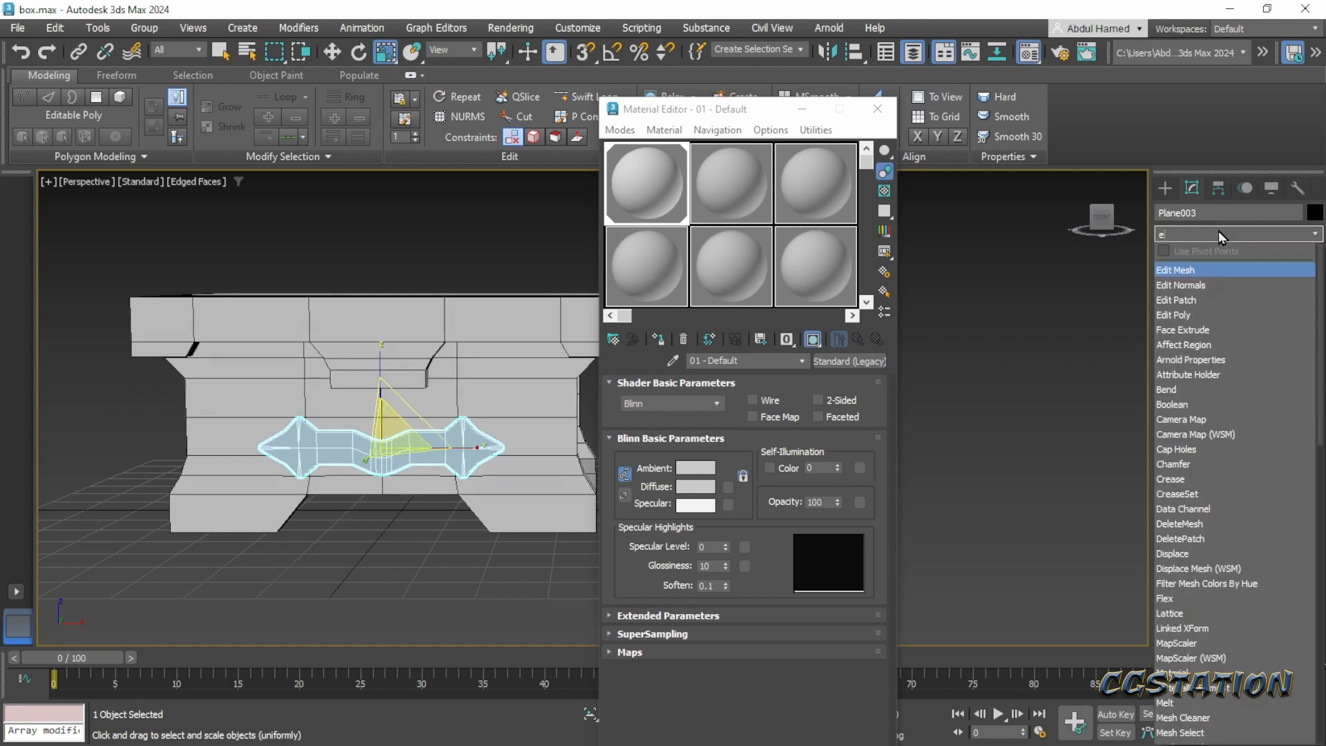
key("BackSpace")
type("sym")
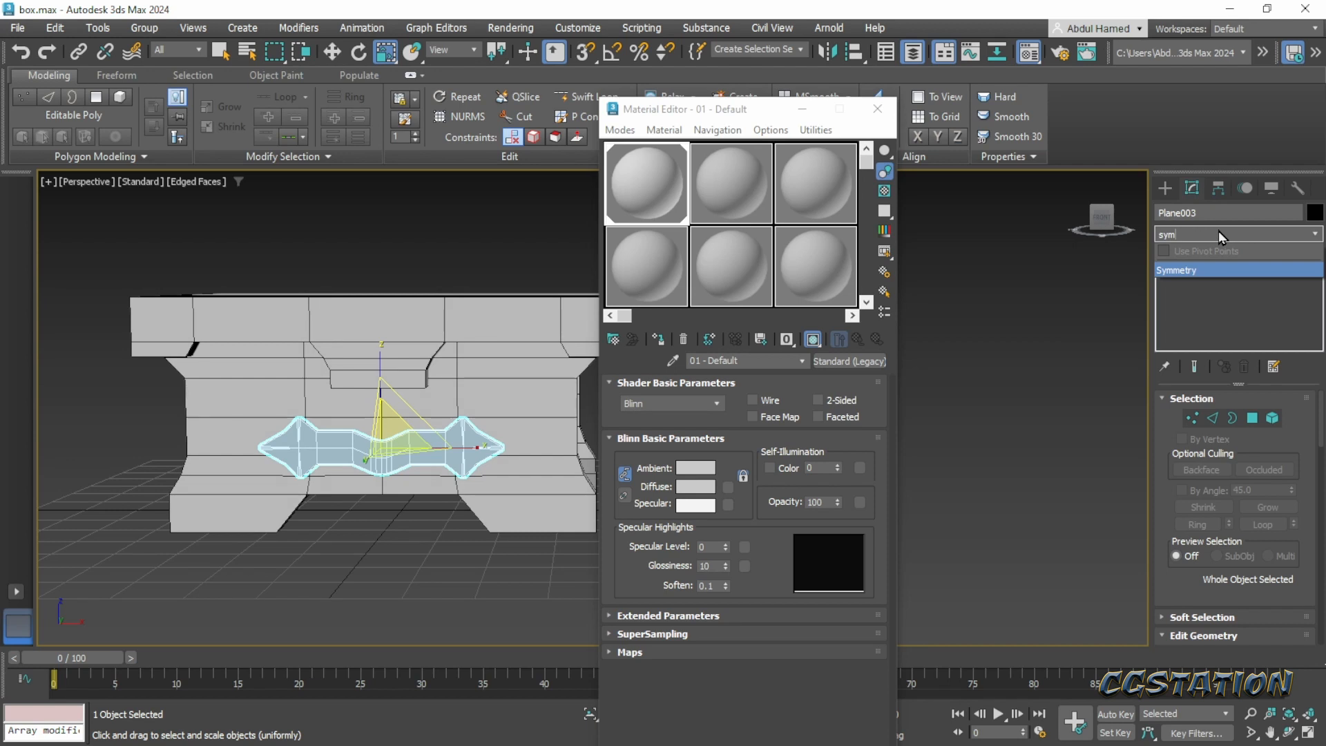
left_click(1197, 270)
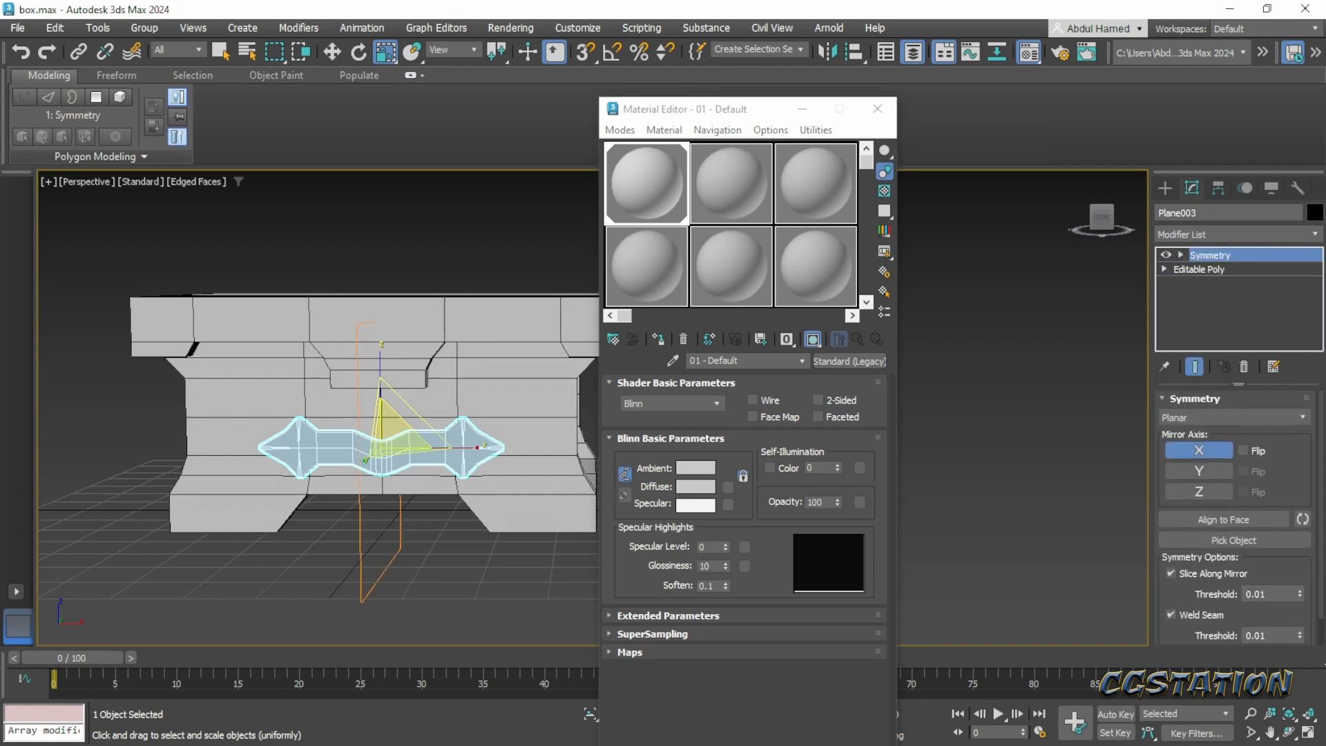
- Bring up the Pinterest concept image and examine the shape and position of the front band's pointed end
left_click_drag(1325, 73, 665, 67)
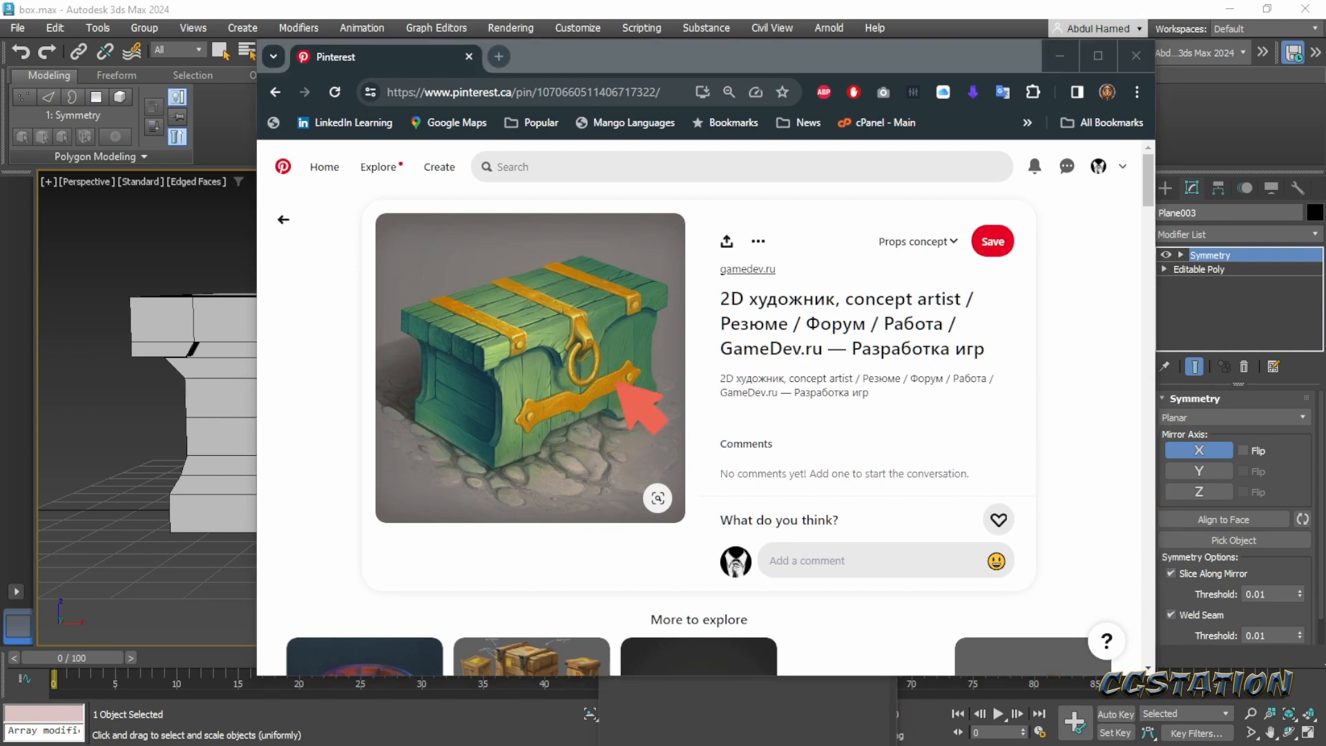
mouse_move(617, 377)
left_mouse_down()
mouse_move(620, 398)
mouse_move(595, 395)
left_mouse_up()
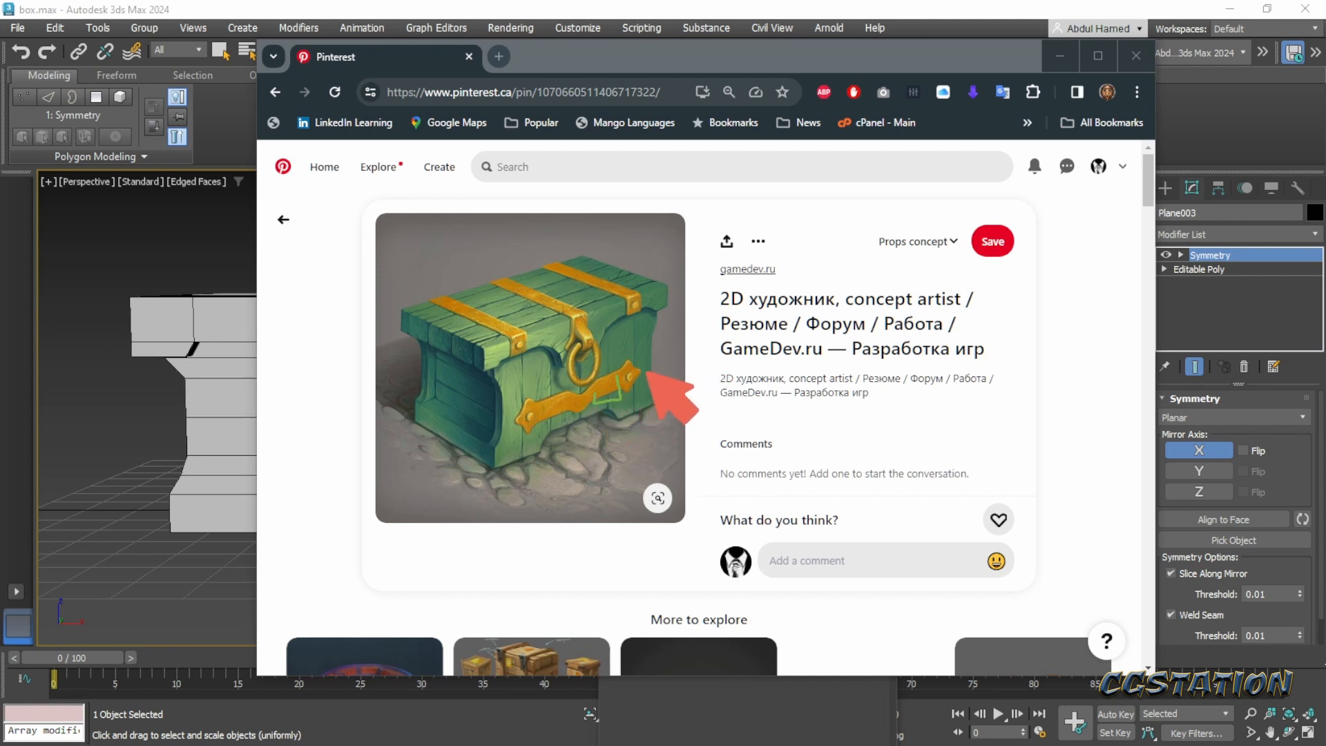
mouse_move(639, 378)
left_mouse_down()
mouse_move(616, 380)
mouse_move(626, 390)
mouse_move(646, 363)
mouse_move(657, 374)
left_mouse_up()
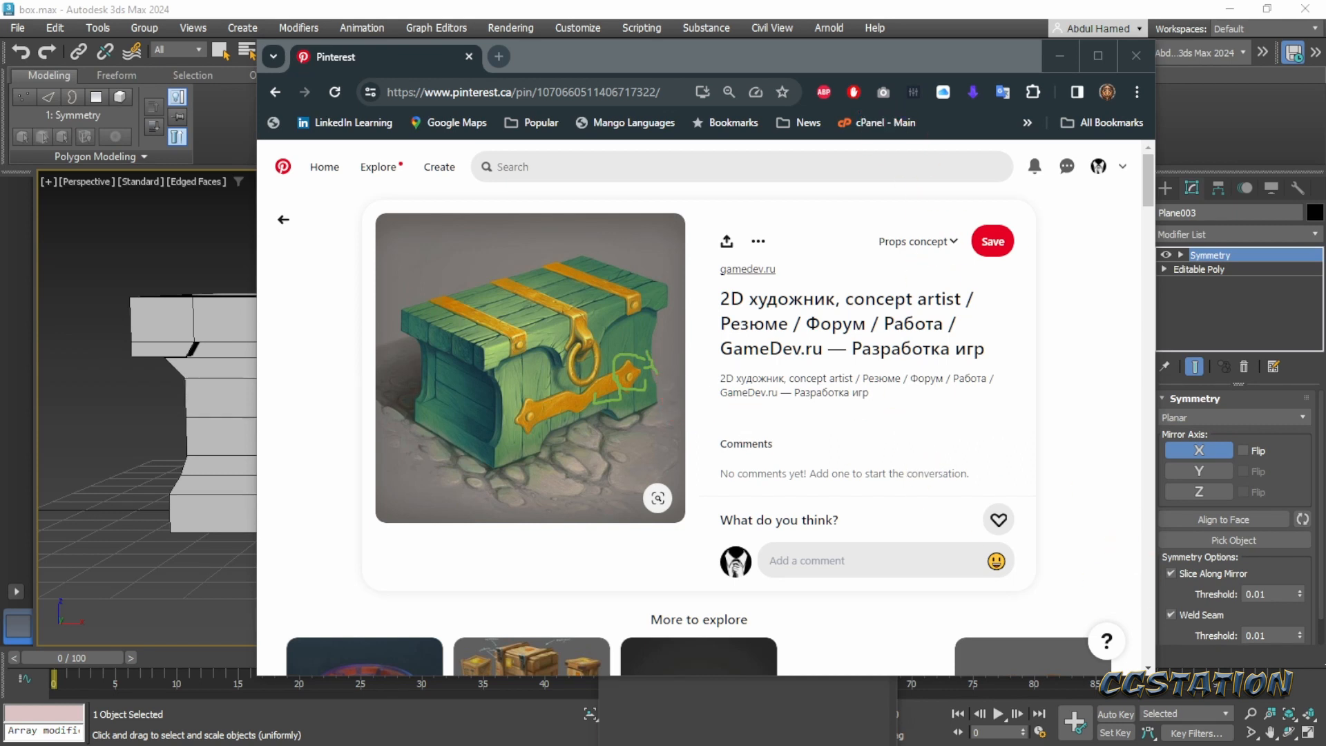
key("Escape")
left_click_drag(845, 54, 1325, 132)
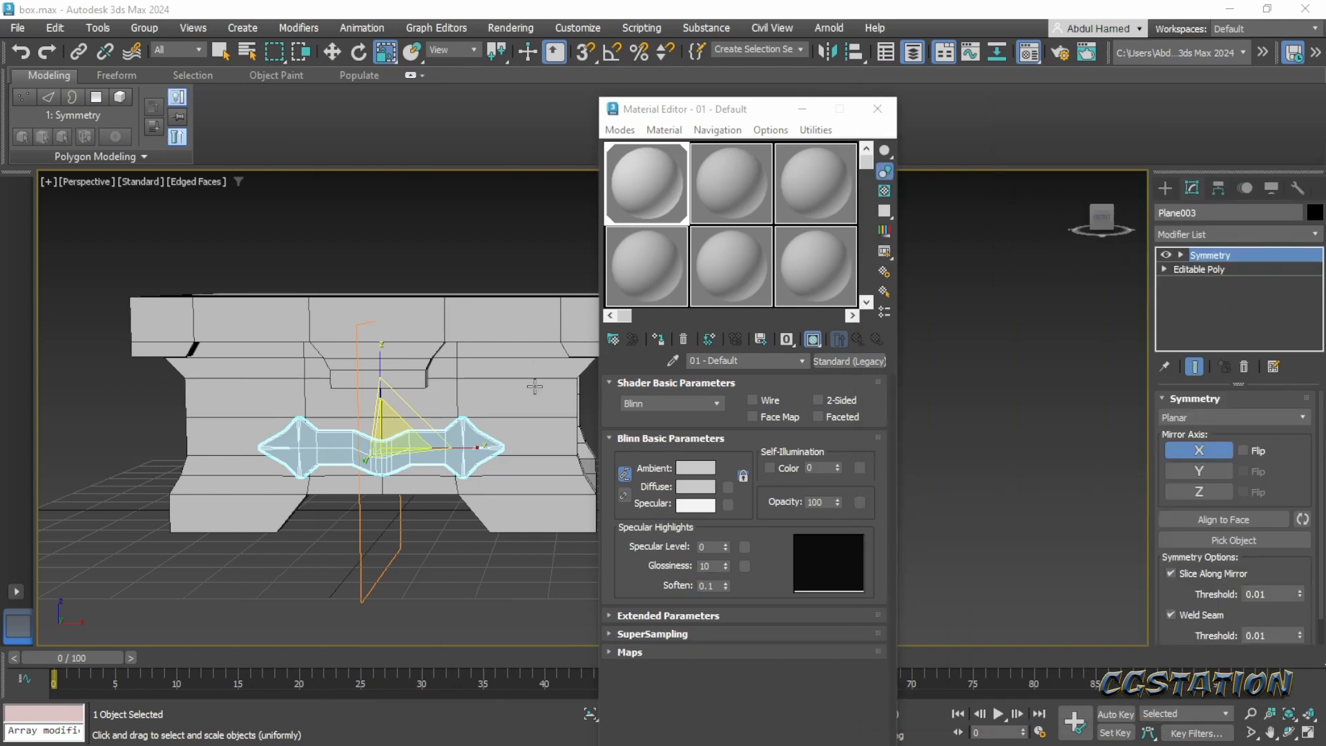
- Select the vertices of the band's right arrow-shaped end and move them outward along X to lengthen the band
scroll(535, 386, "up", 5)
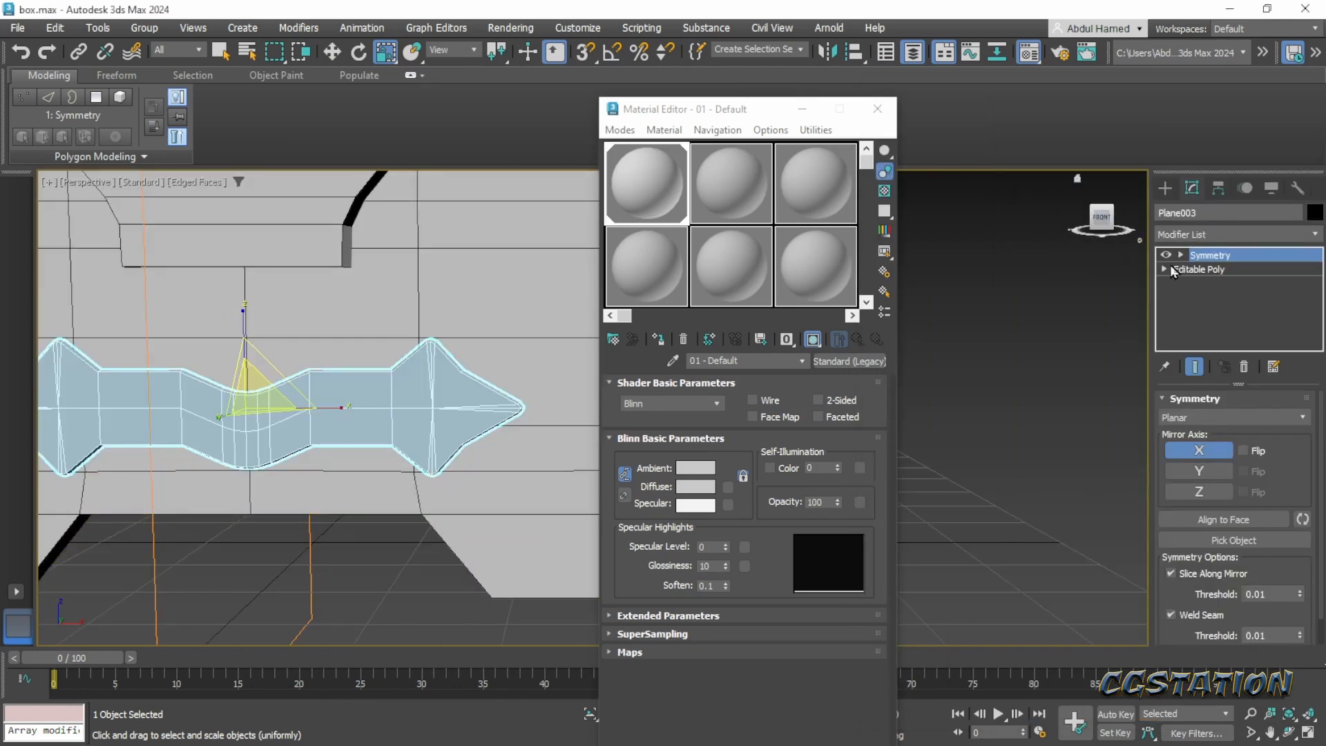
left_click(1165, 270)
left_click(1191, 283)
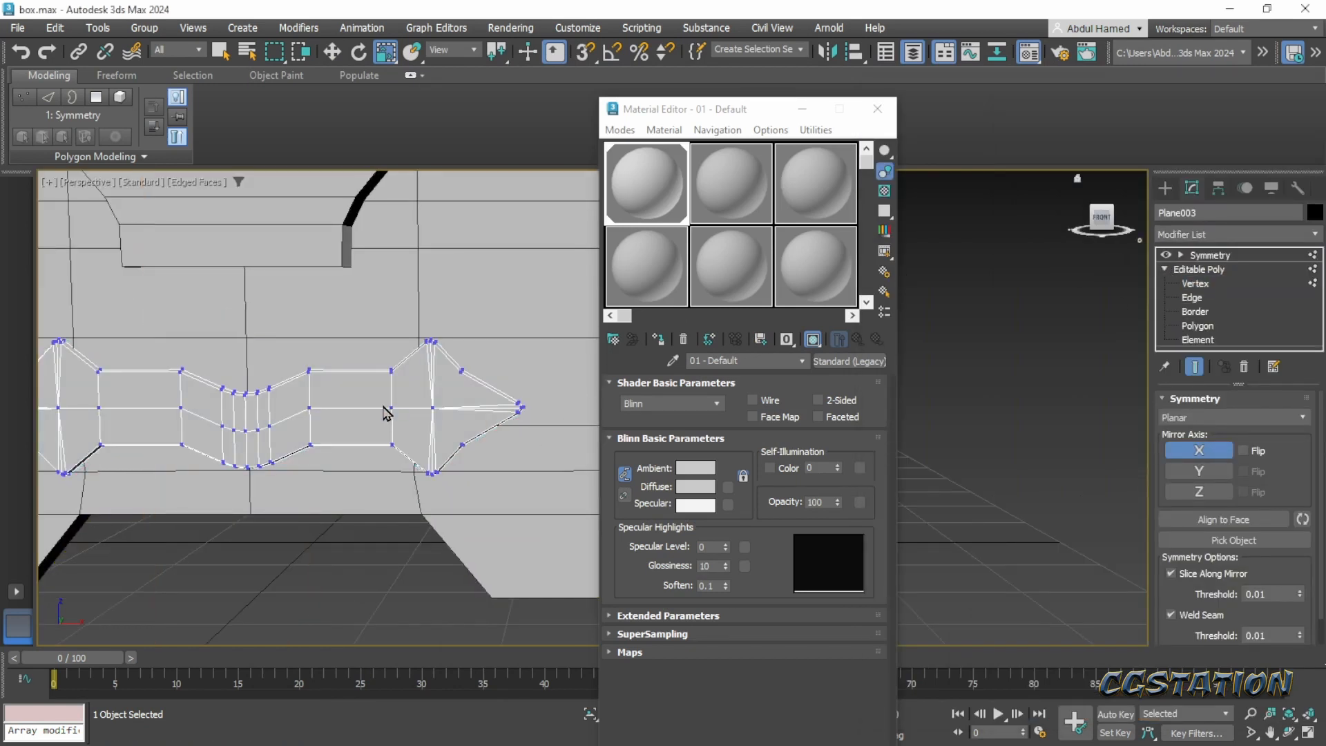
left_click_drag(361, 318, 541, 498)
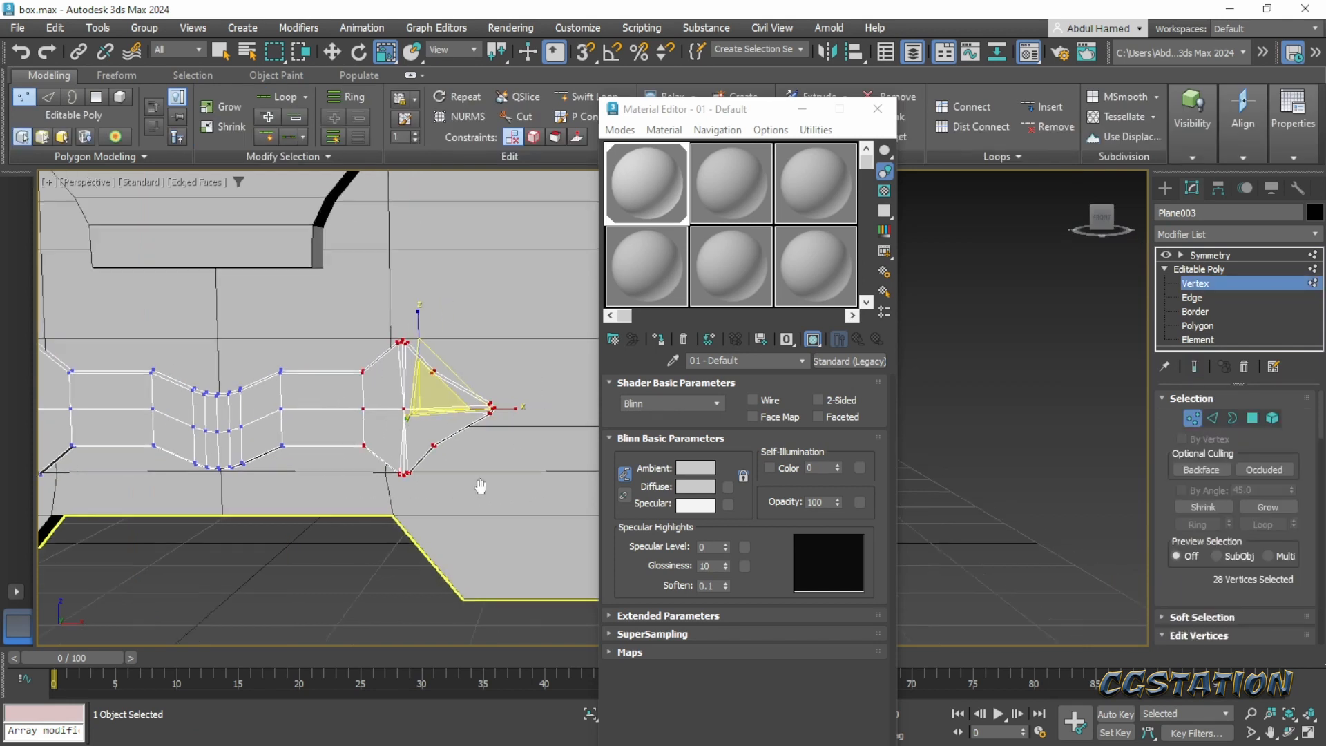
middle_click_drag(513, 460, 388, 468)
key("w")
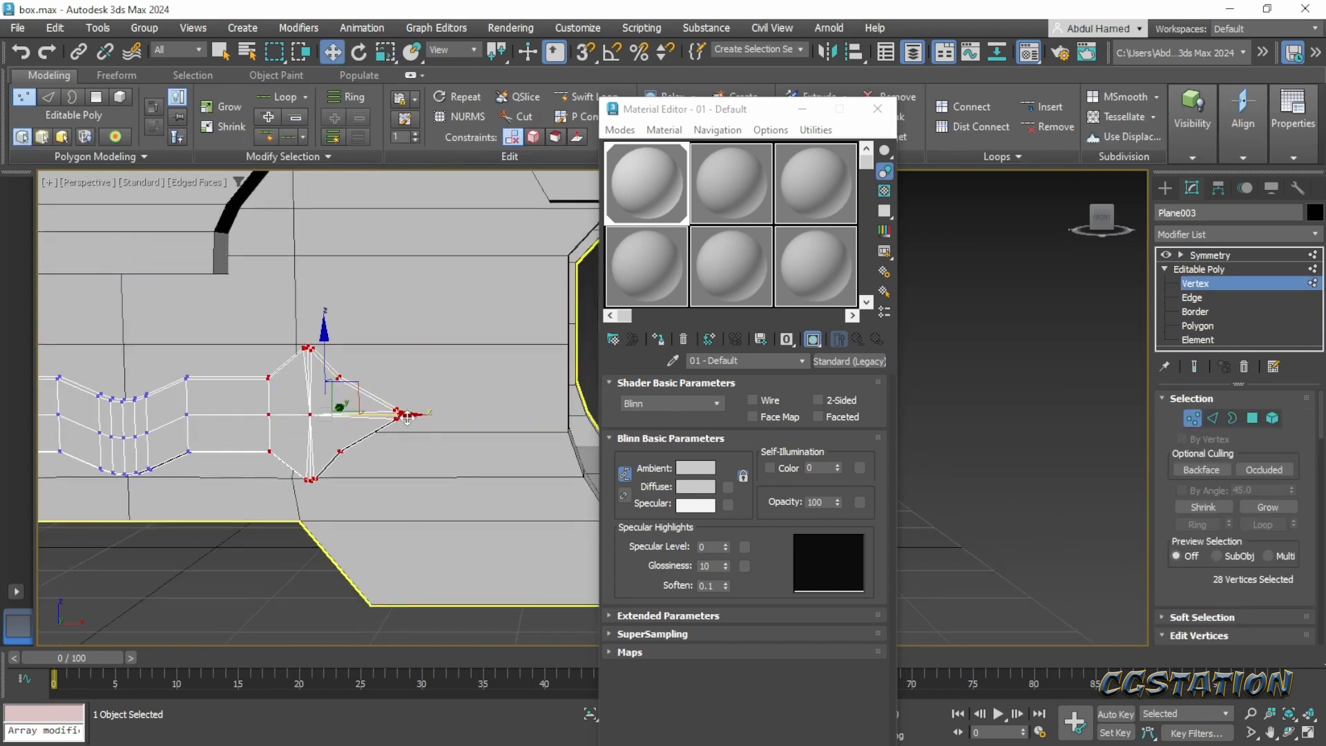
left_click_drag(407, 417, 456, 423)
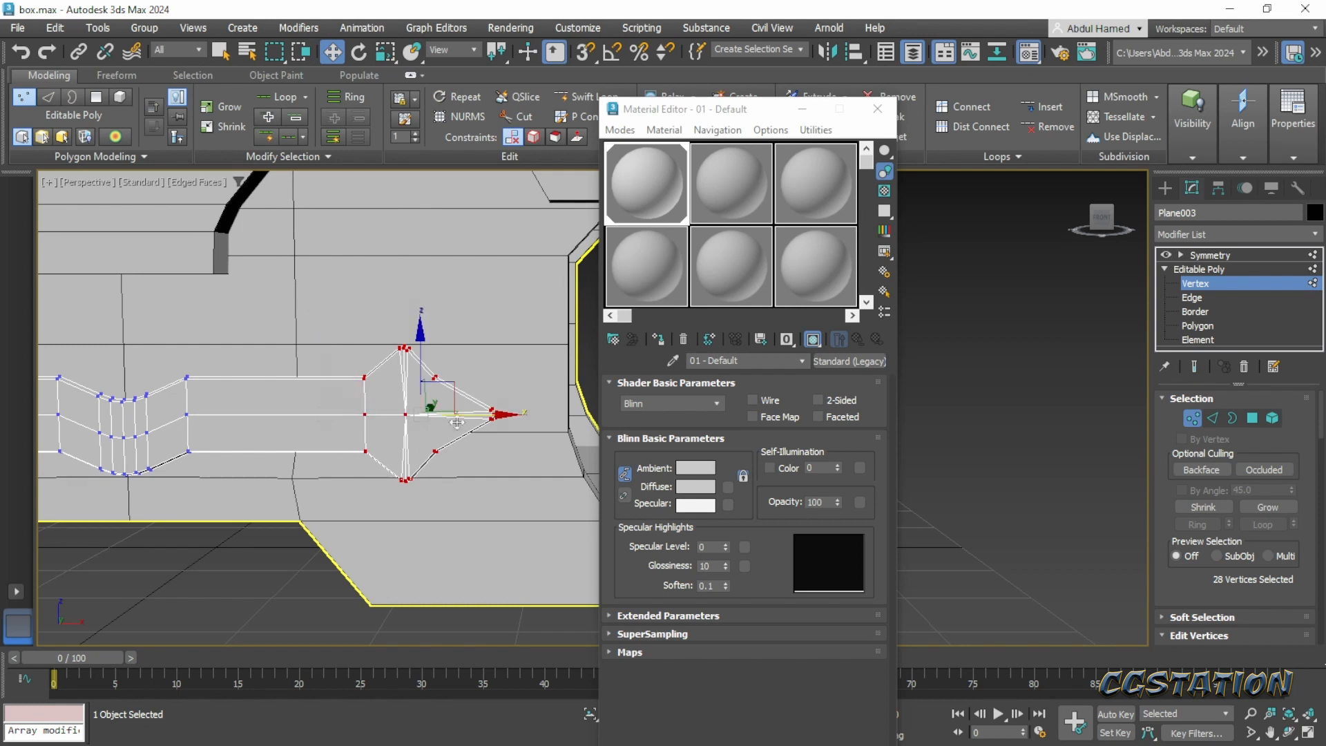
middle_click_drag(379, 447, 483, 456)
scroll(485, 456, "down", 4)
scroll(486, 454, "up", 2)
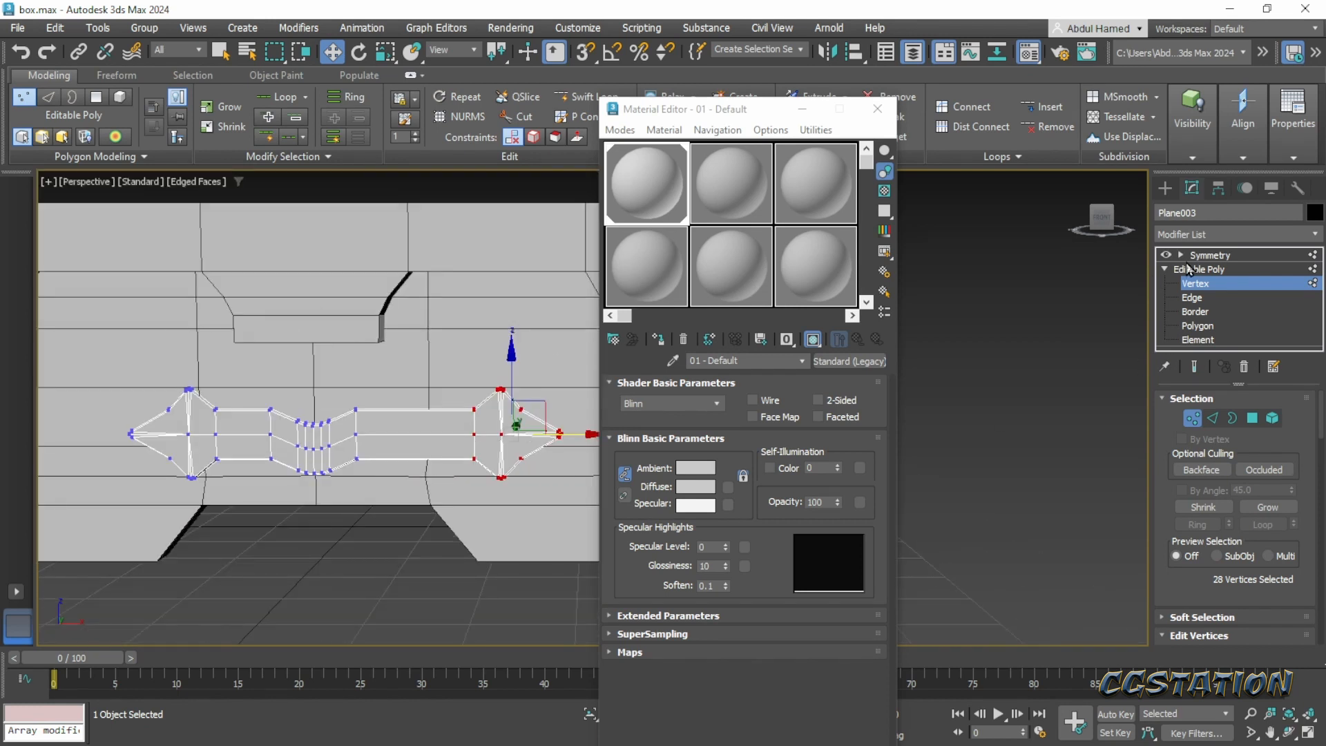
- Show the end result of the stack, nudge the selected end vertices slightly outward along X, and return to the Symmetry level
left_click(1197, 370)
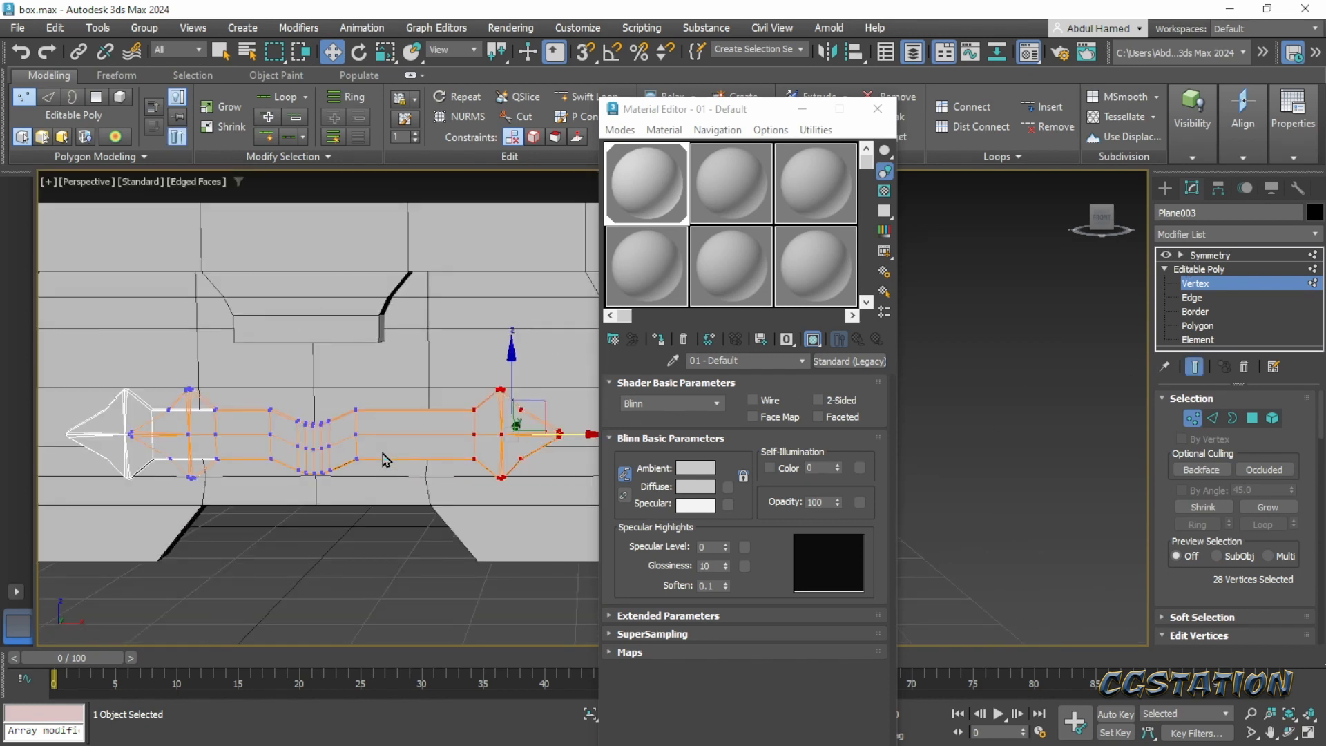
middle_click_drag(555, 442, 481, 439)
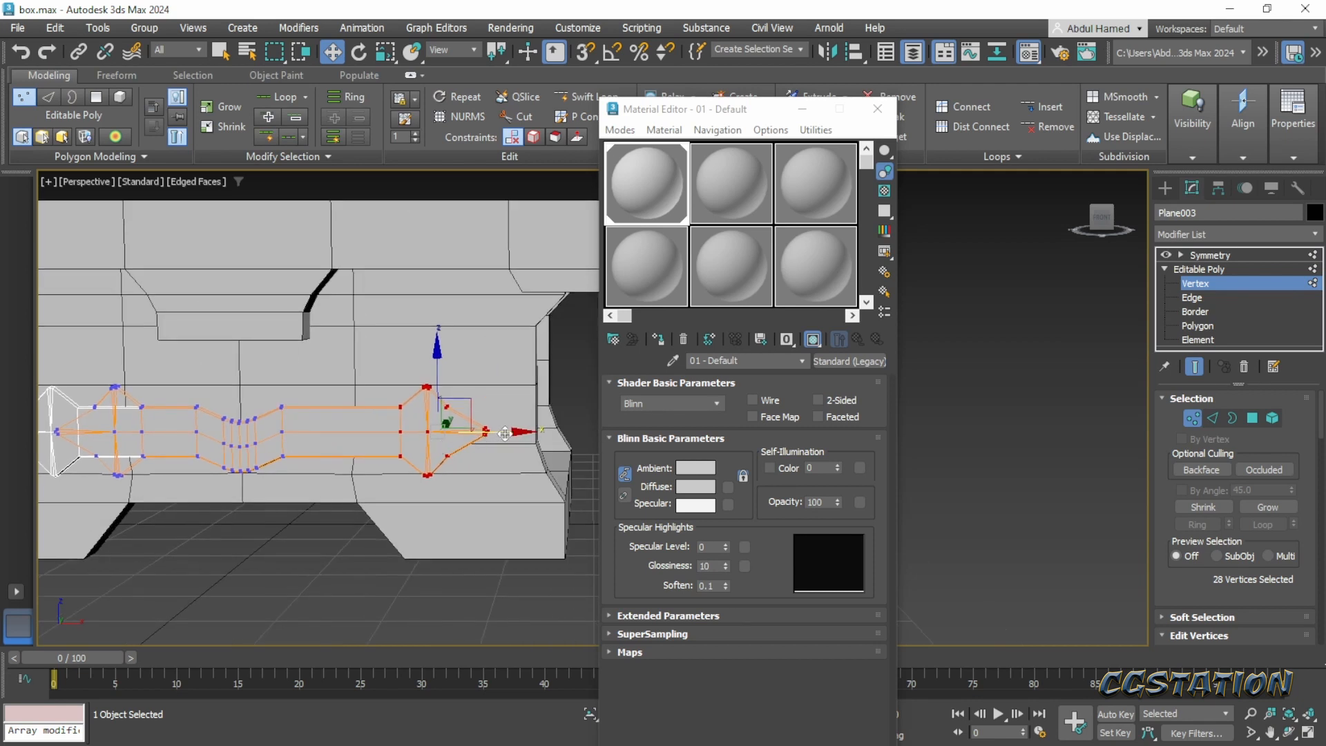
left_click_drag(505, 433, 508, 433)
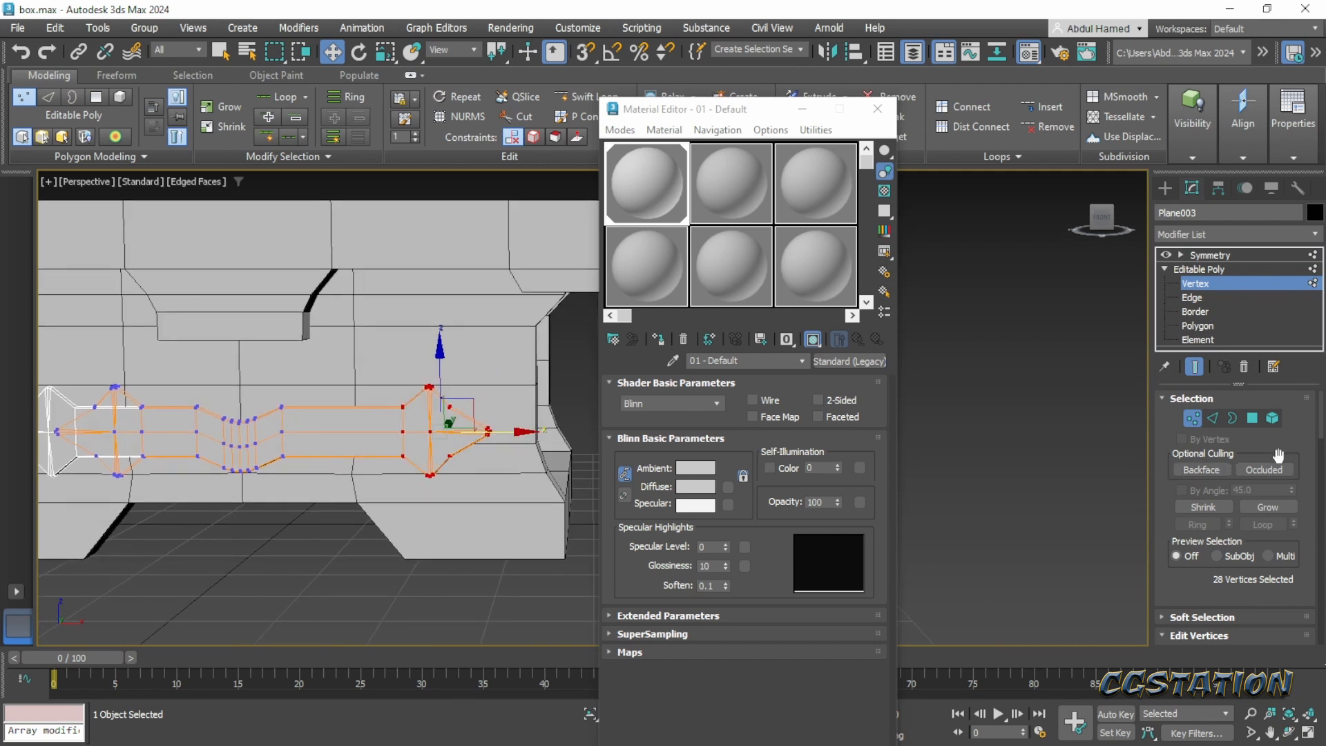
left_click(1219, 257)
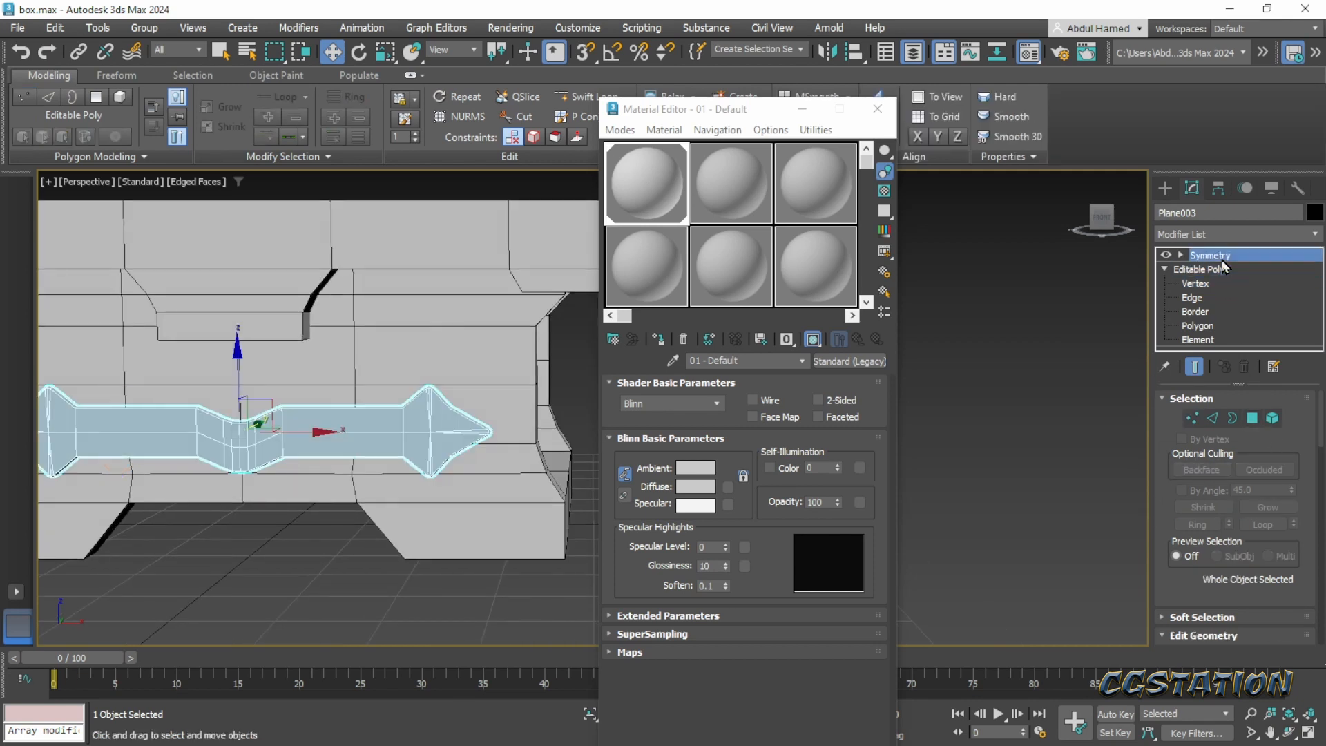
- Collapse the band's whole modifier stack into an Editable Poly and deselect the band
right_click(1221, 259)
left_click(1188, 425)
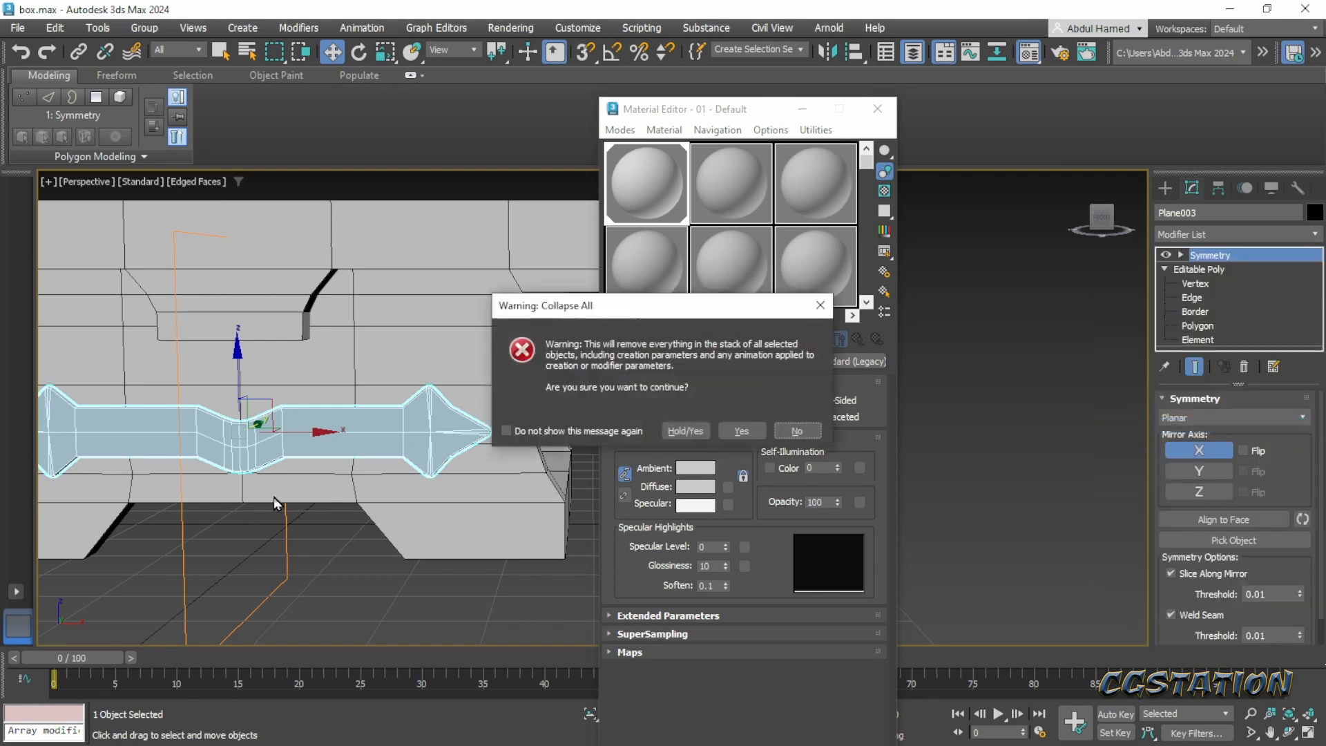
left_click(726, 431)
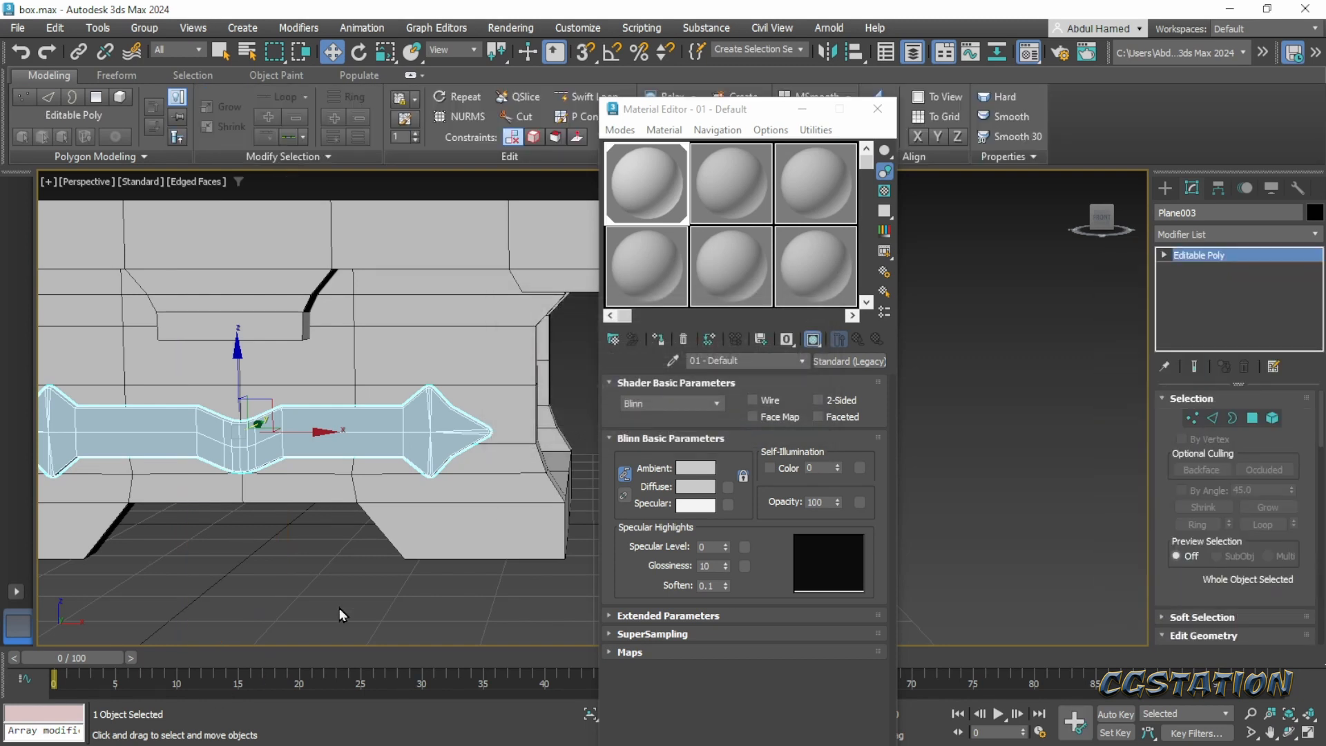
left_click(338, 607)
- Examine the lengthened band from an angle and compare it with the Pinterest concept image
middle_click_drag(291, 582, 394, 578)
scroll(311, 598, "down", 4)
middle_click_drag(394, 578, 394, 508)
scroll(395, 507, "up", 4)
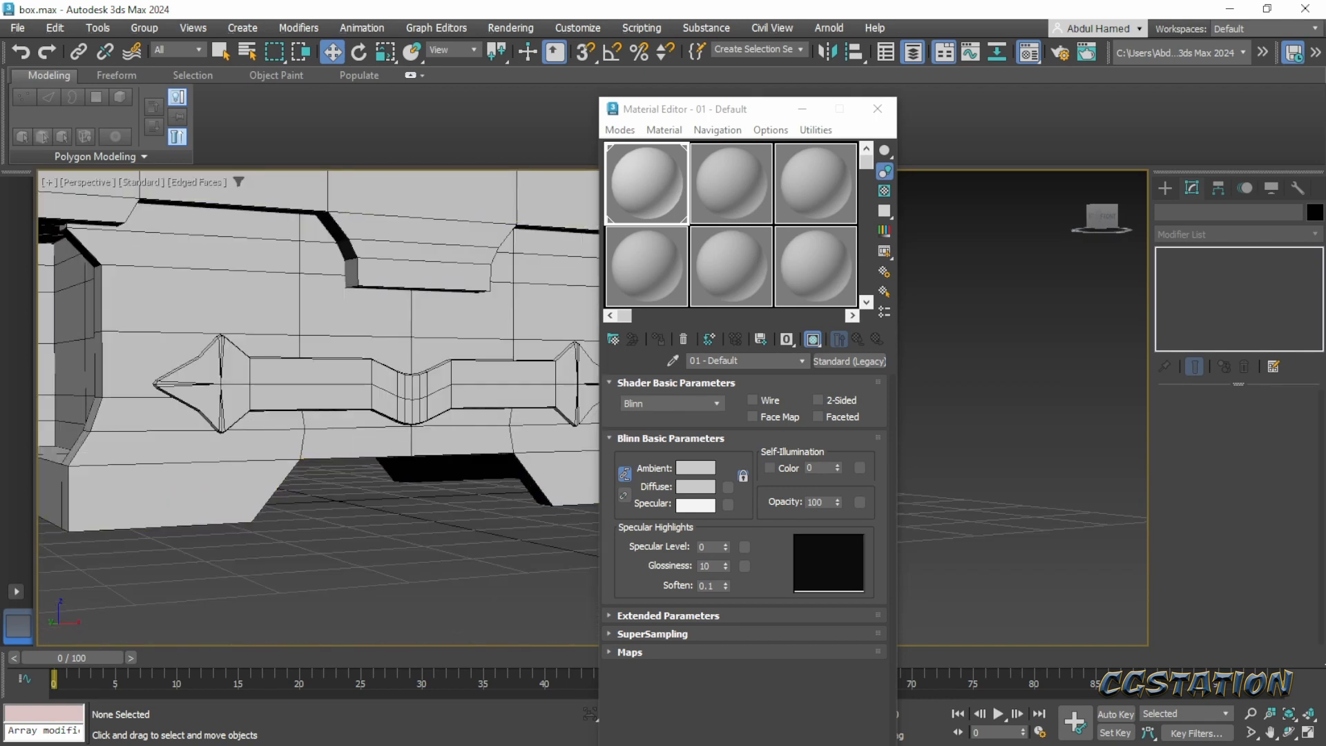
left_click_drag(1325, 181, 672, 92)
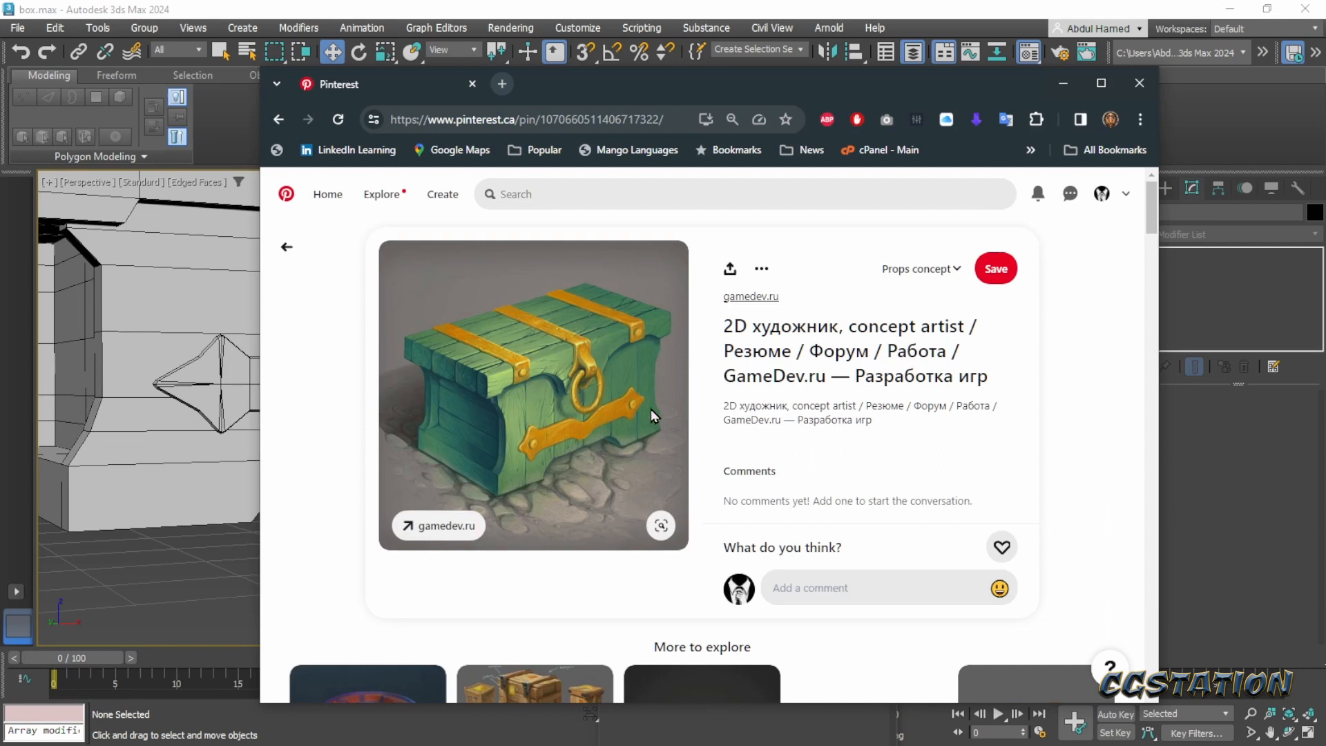
left_click(1063, 82)
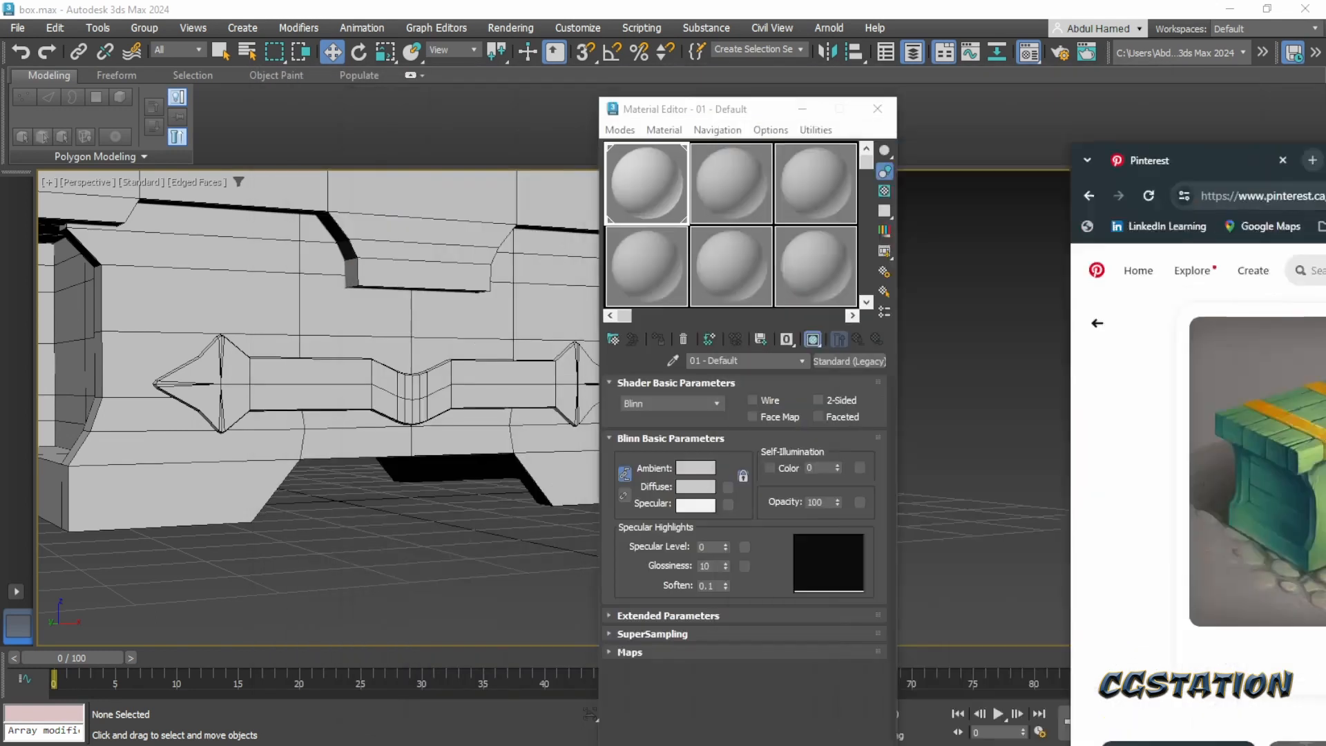
- Close the Material Editor and, in the Front view, create a plane about 2.5 by 2.0 over the band's right arrow-shaped end
left_click(1163, 190)
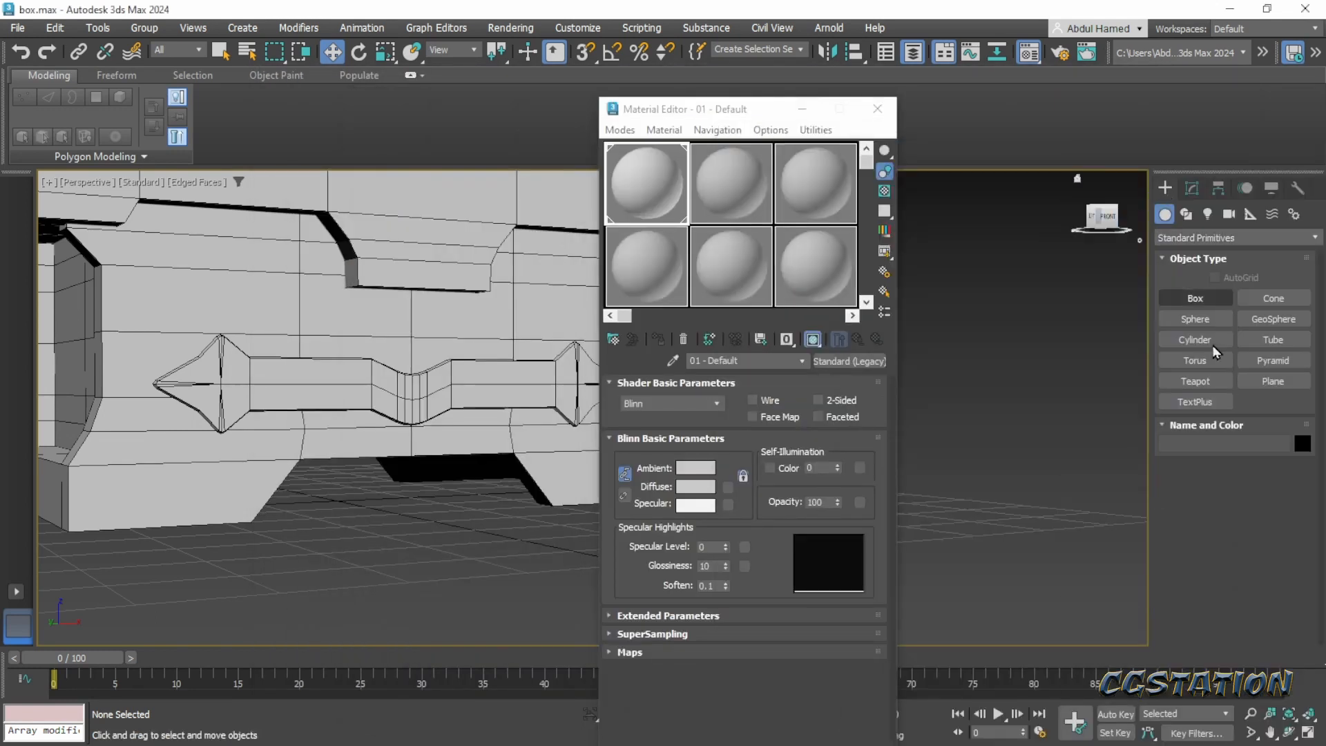
left_click(1260, 384)
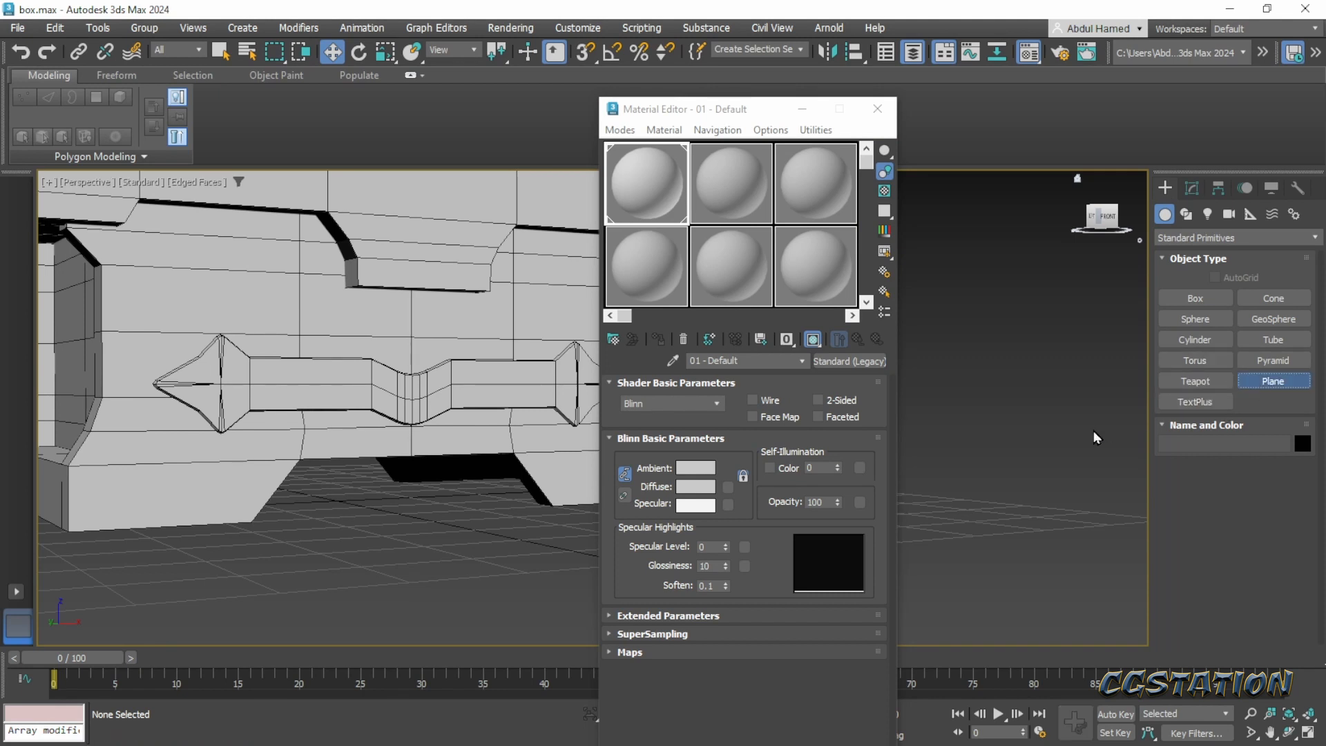
left_click(876, 109)
scroll(725, 480, "up", 2)
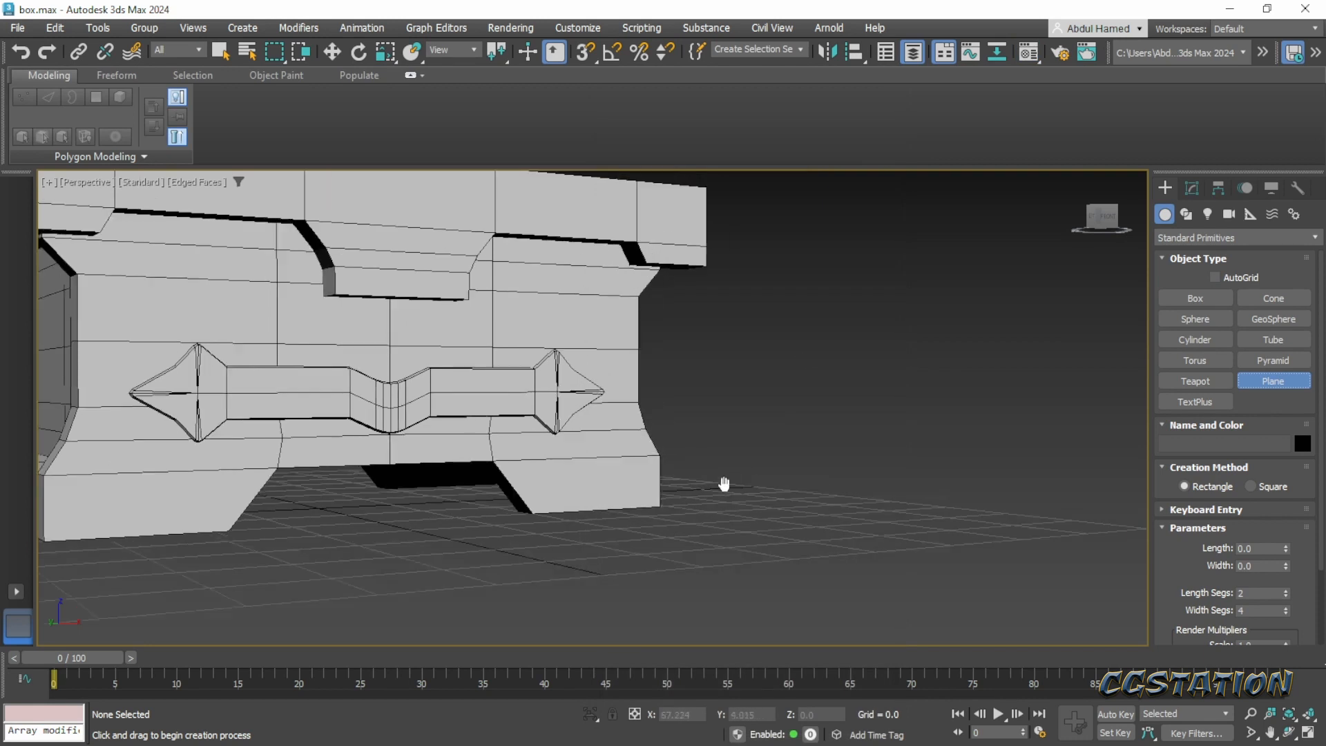
key("f")
middle_click_drag(755, 446, 509, 414)
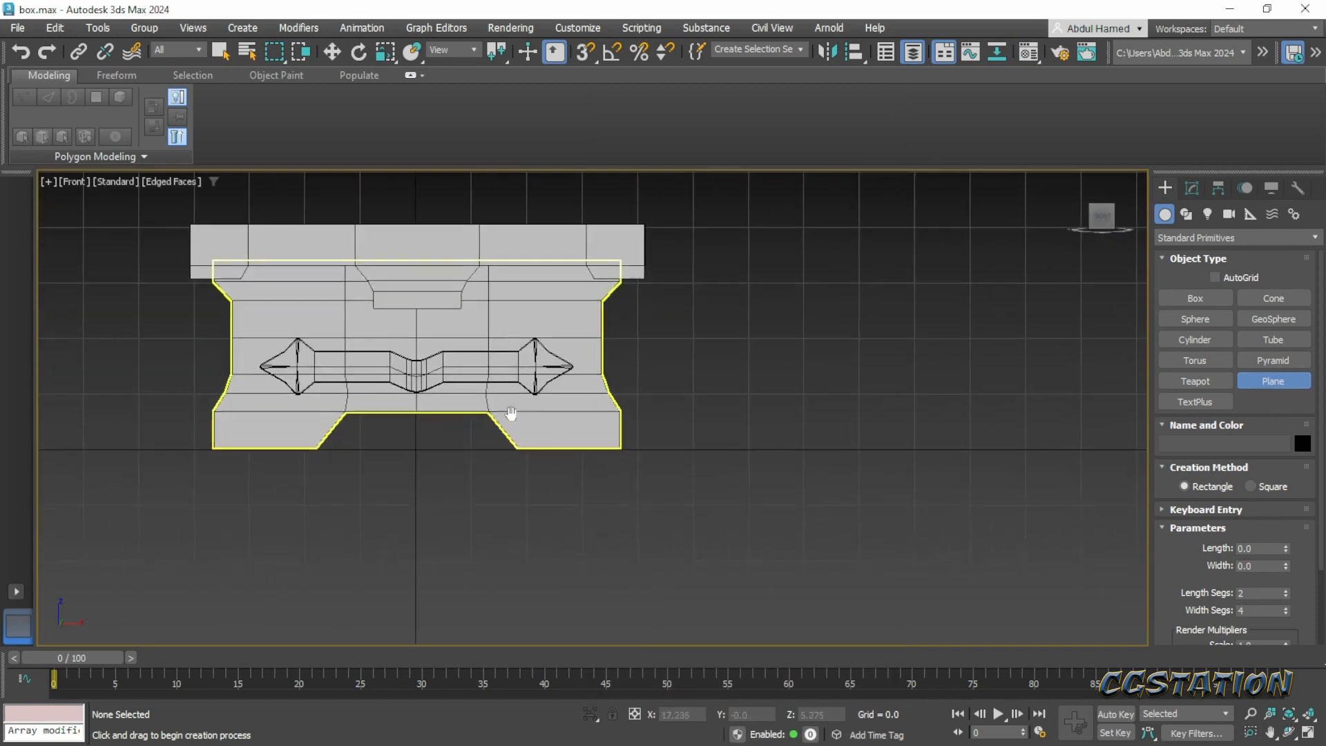
scroll(542, 407, "up", 4)
middle_click_drag(648, 405, 550, 472)
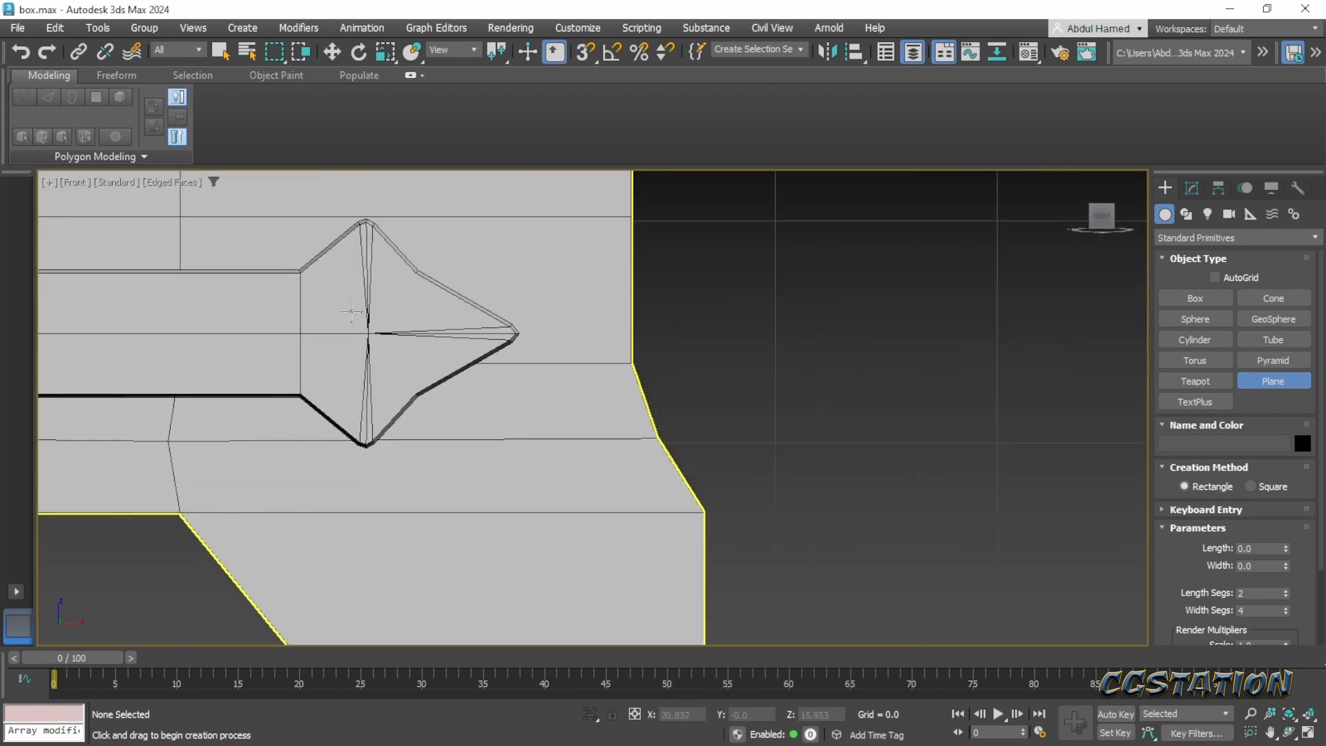
left_click_drag(351, 312, 397, 366)
scroll(359, 355, "up", 3)
scroll(359, 359, "down", 2)
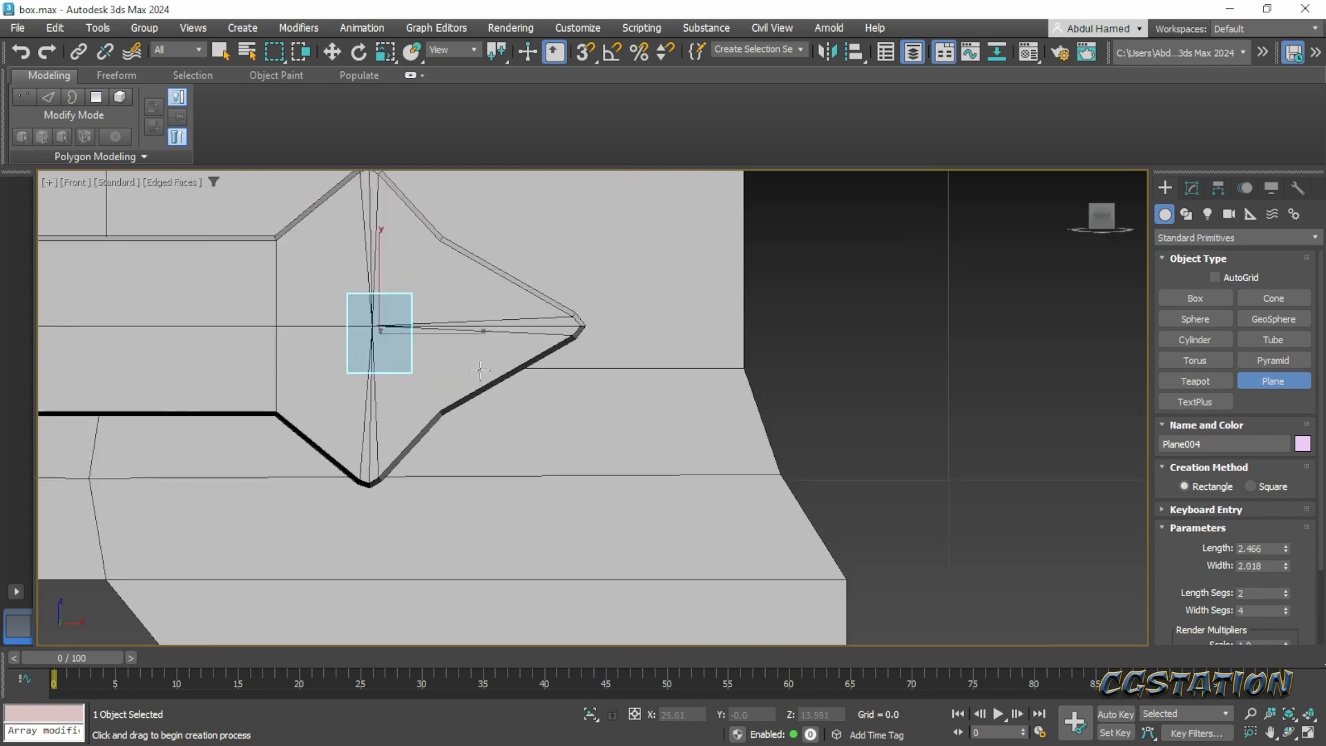
- Move the small plane about 24.7 units forward along Y to the band's arrow-shaped end and open its parameters for editing
middle_click_drag(480, 370, 412, 389, "alt")
scroll(412, 388, "down", 3)
key("w")
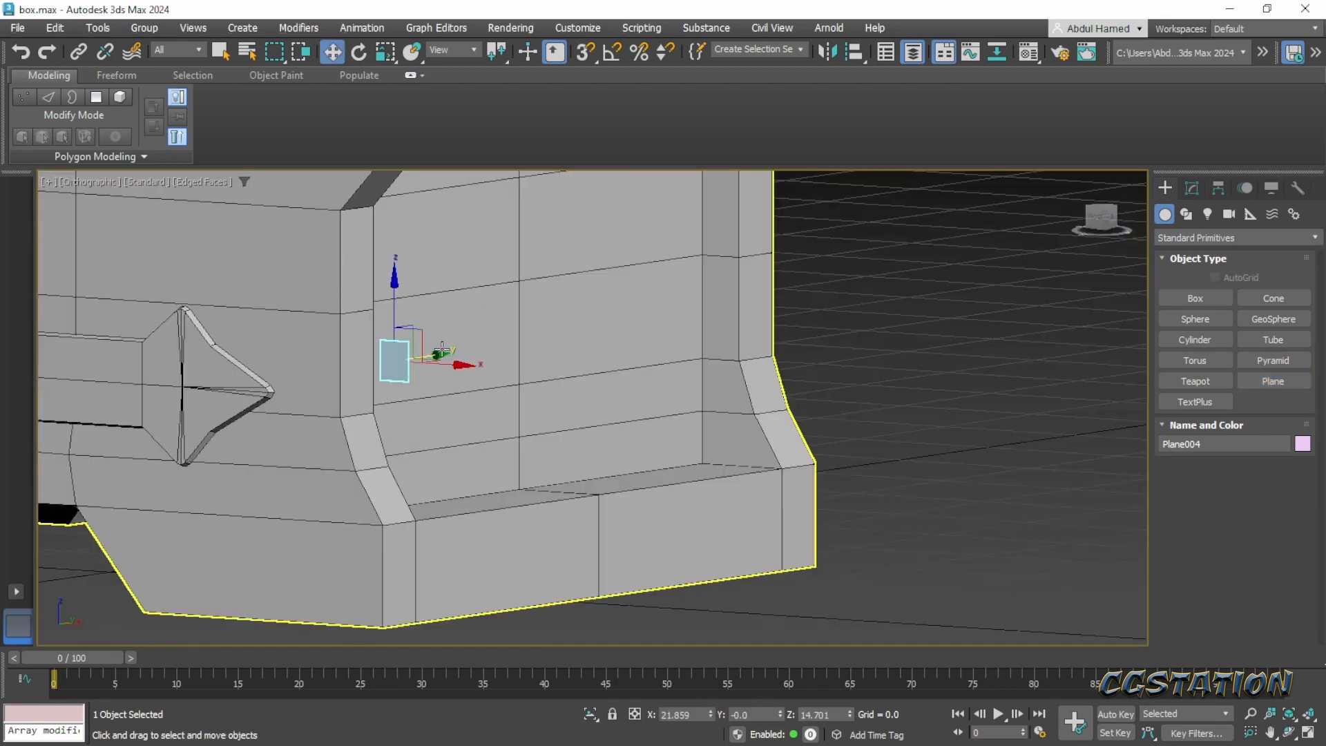
left_click_drag(442, 349, 224, 405)
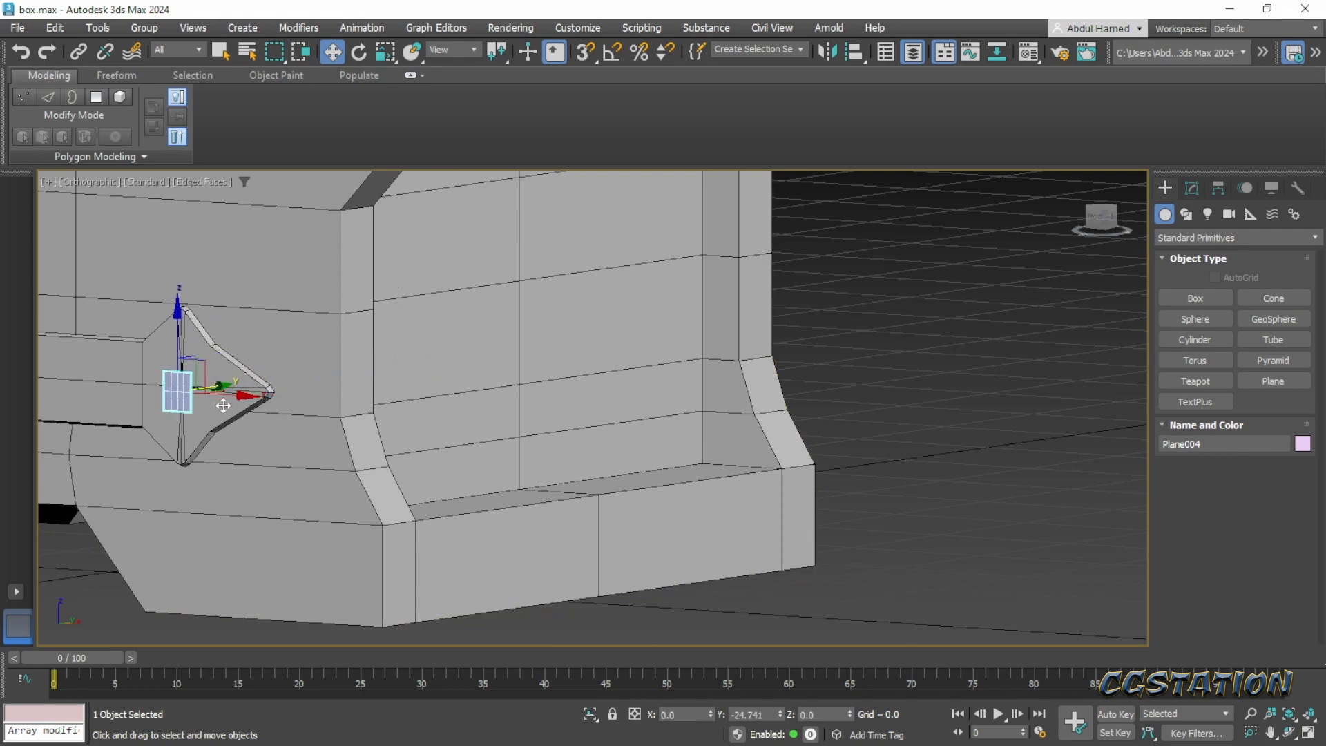
left_click(1192, 188)
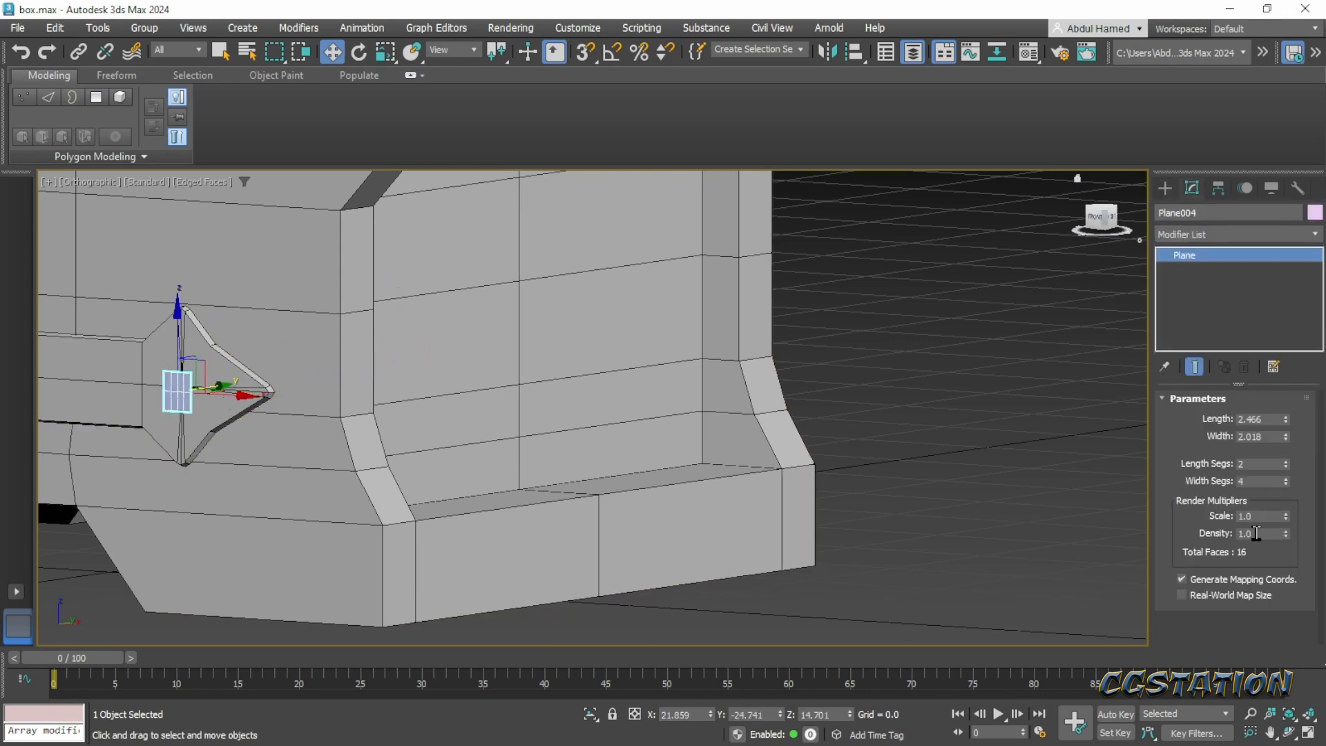
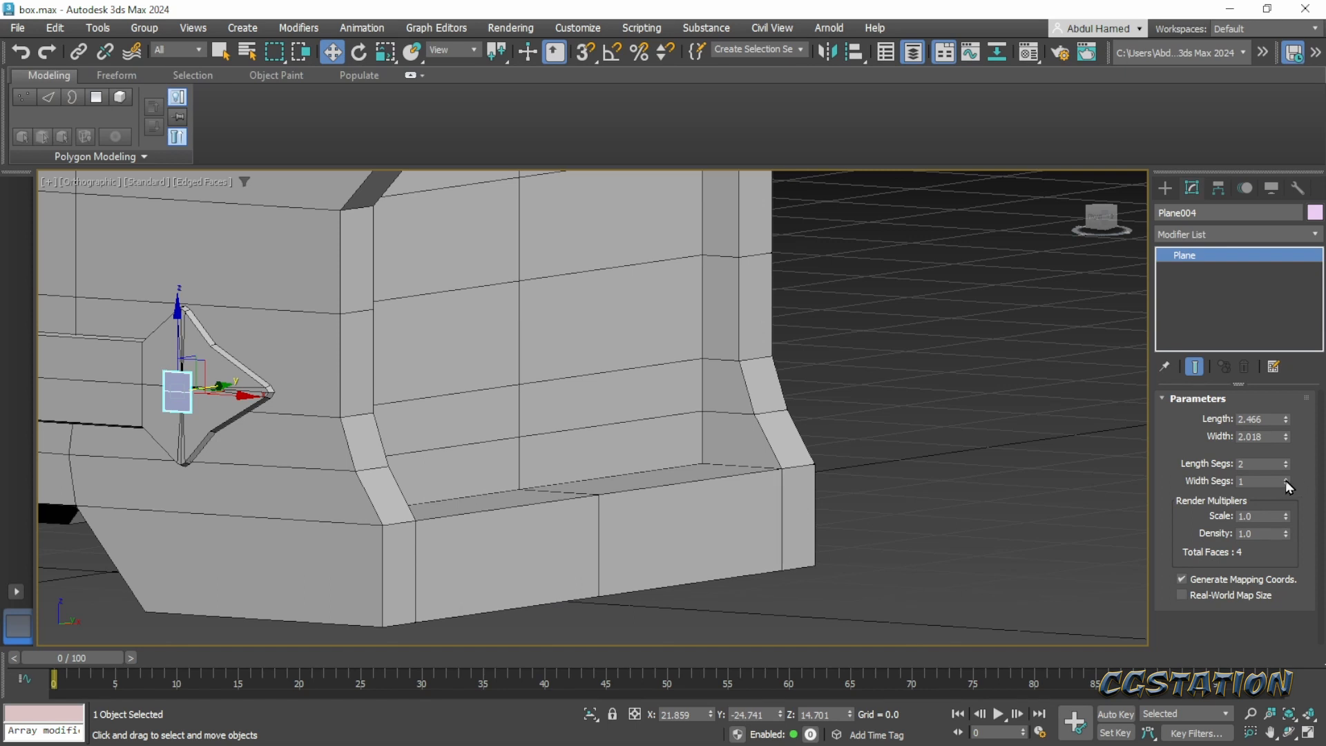
- Set the small plane's width segments to 2 and convert it to an Editable Poly
left_click(1286, 478)
scroll(402, 406, "up", 8)
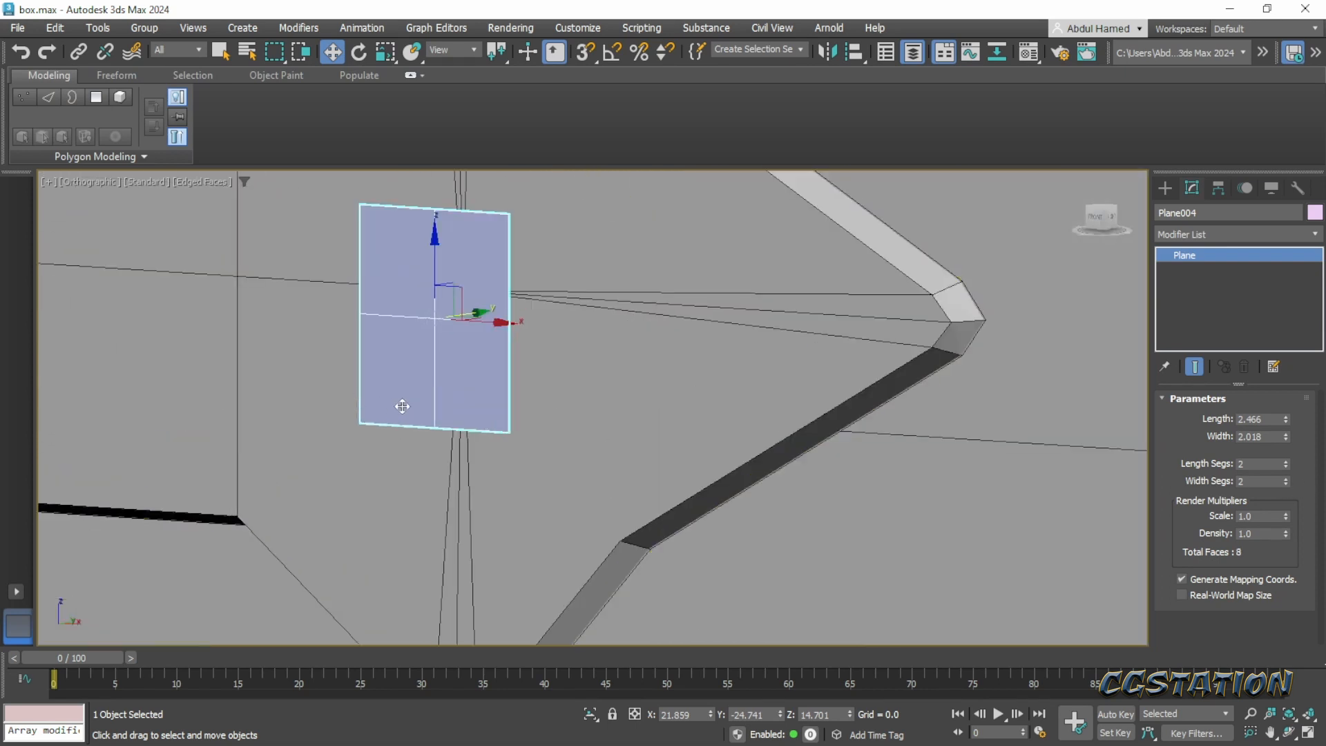
middle_click_drag(453, 428, 482, 431, "alt")
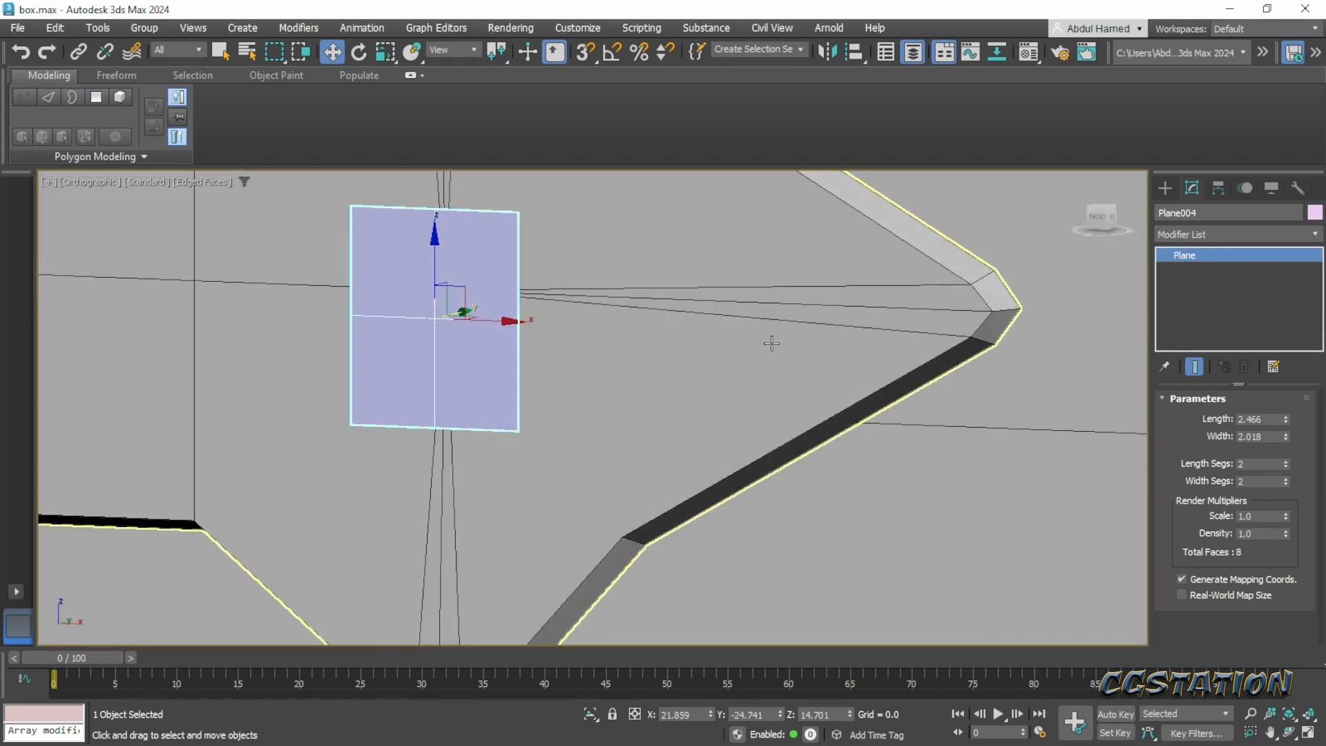
right_click(1190, 254)
left_click(1232, 381)
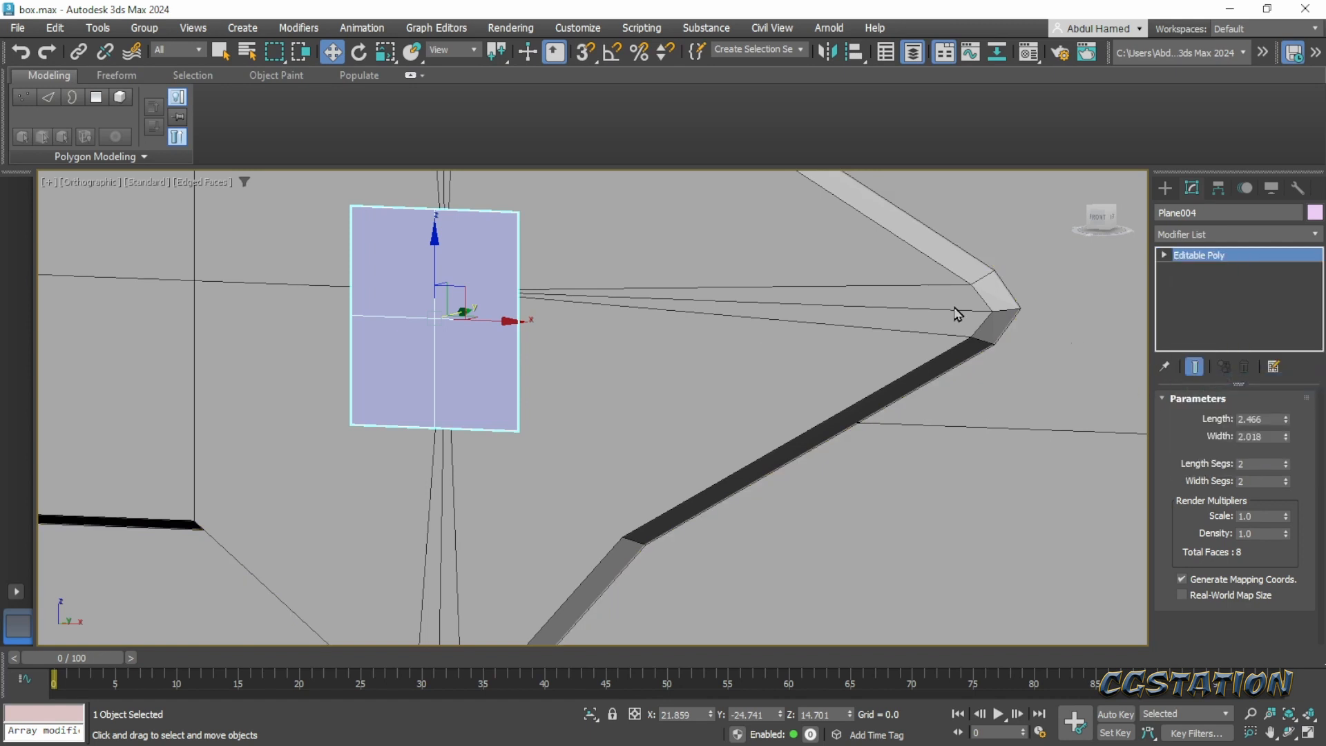
- Scale the plane's four corner vertices inward along X and Z to form an octagonal outline
middle_click_drag(447, 327, 513, 347)
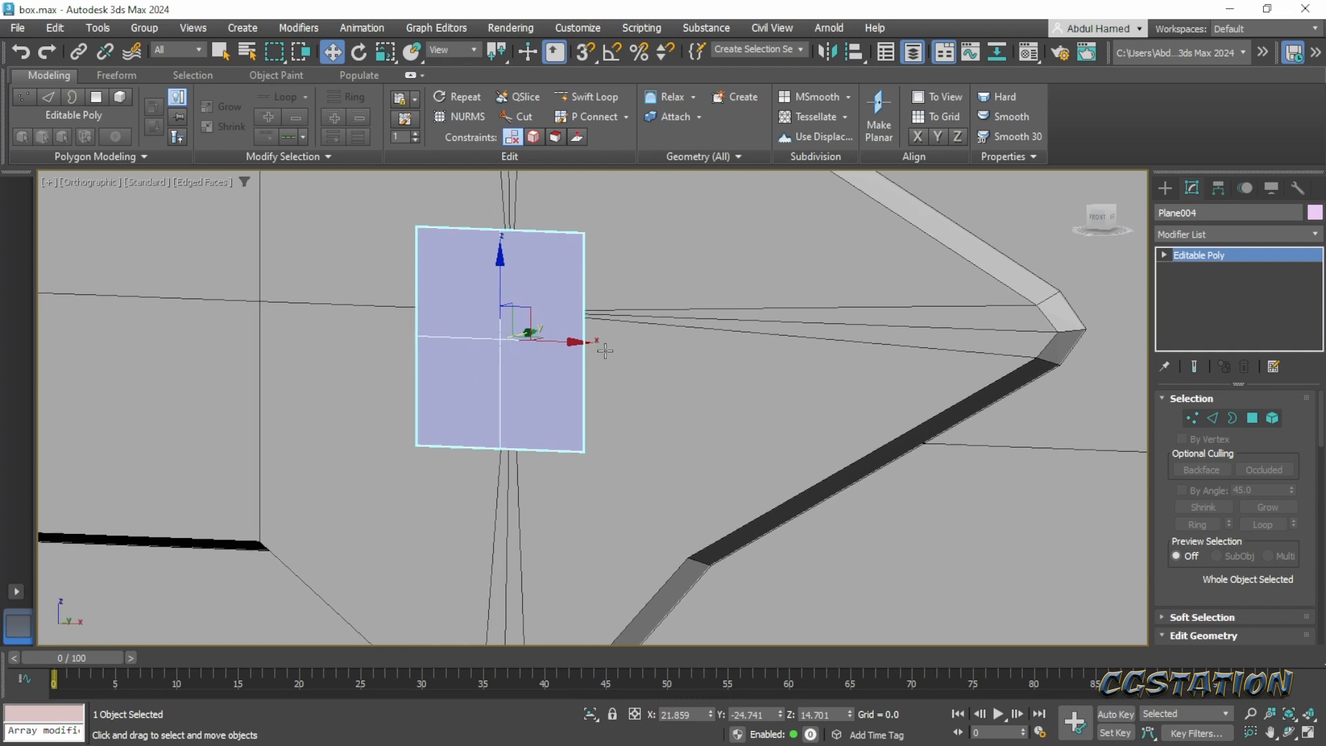
left_click(1165, 255)
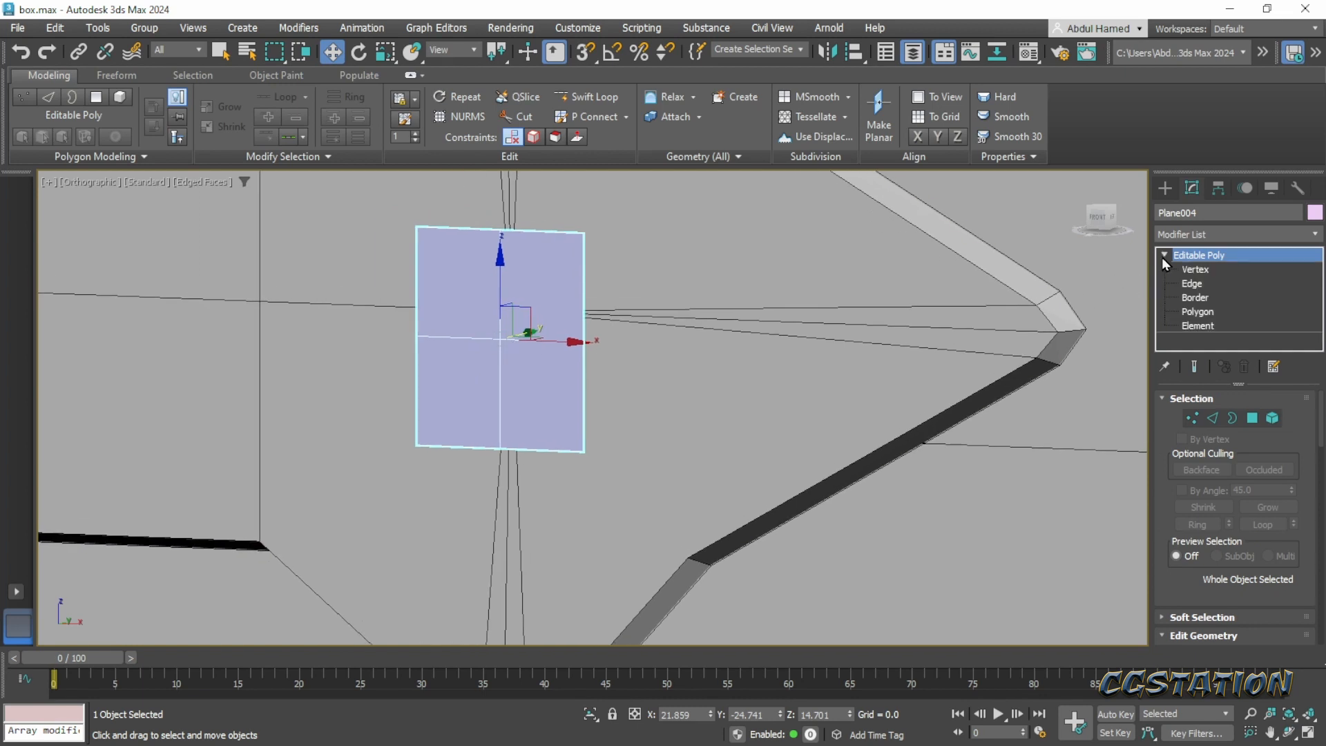
left_click(1198, 270)
left_click(584, 233)
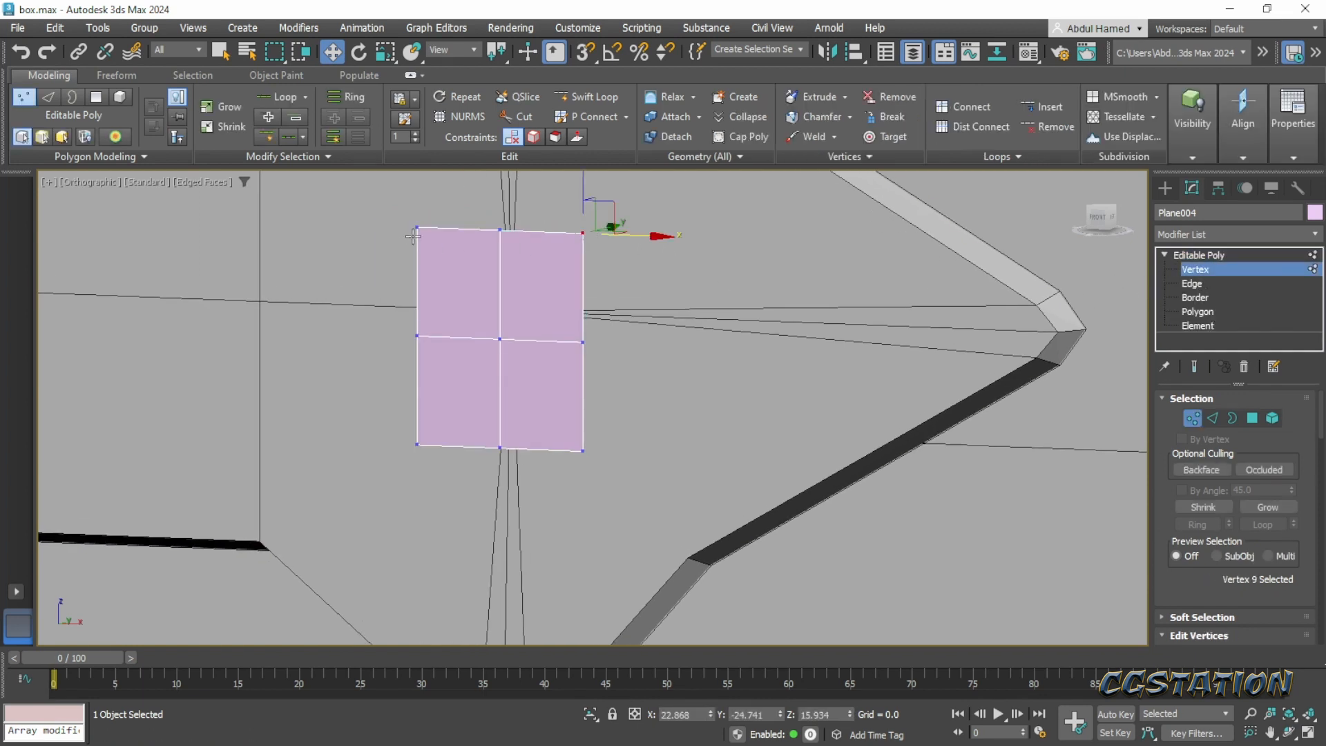
left_click(417, 228, "ctrl")
left_click(416, 442, "ctrl")
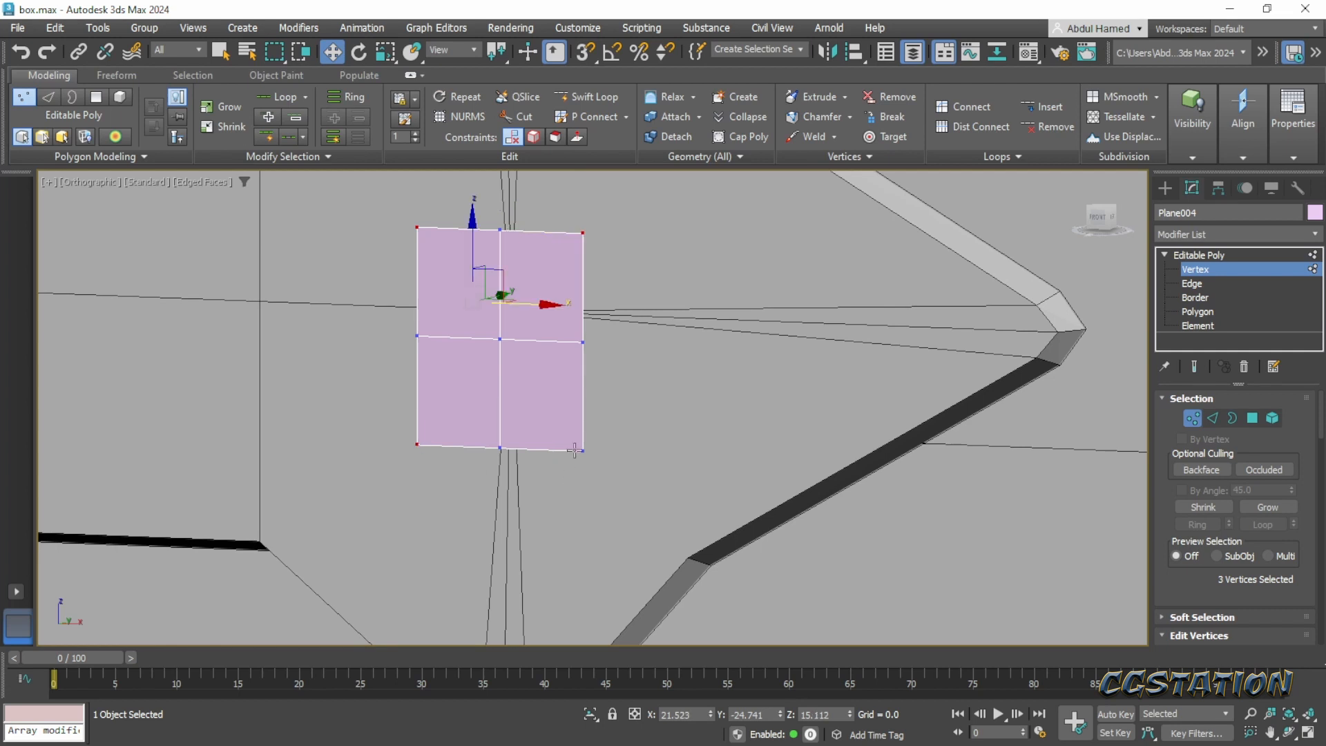
left_click(583, 450, "ctrl")
middle_click_drag(636, 449, 591, 406, "alt")
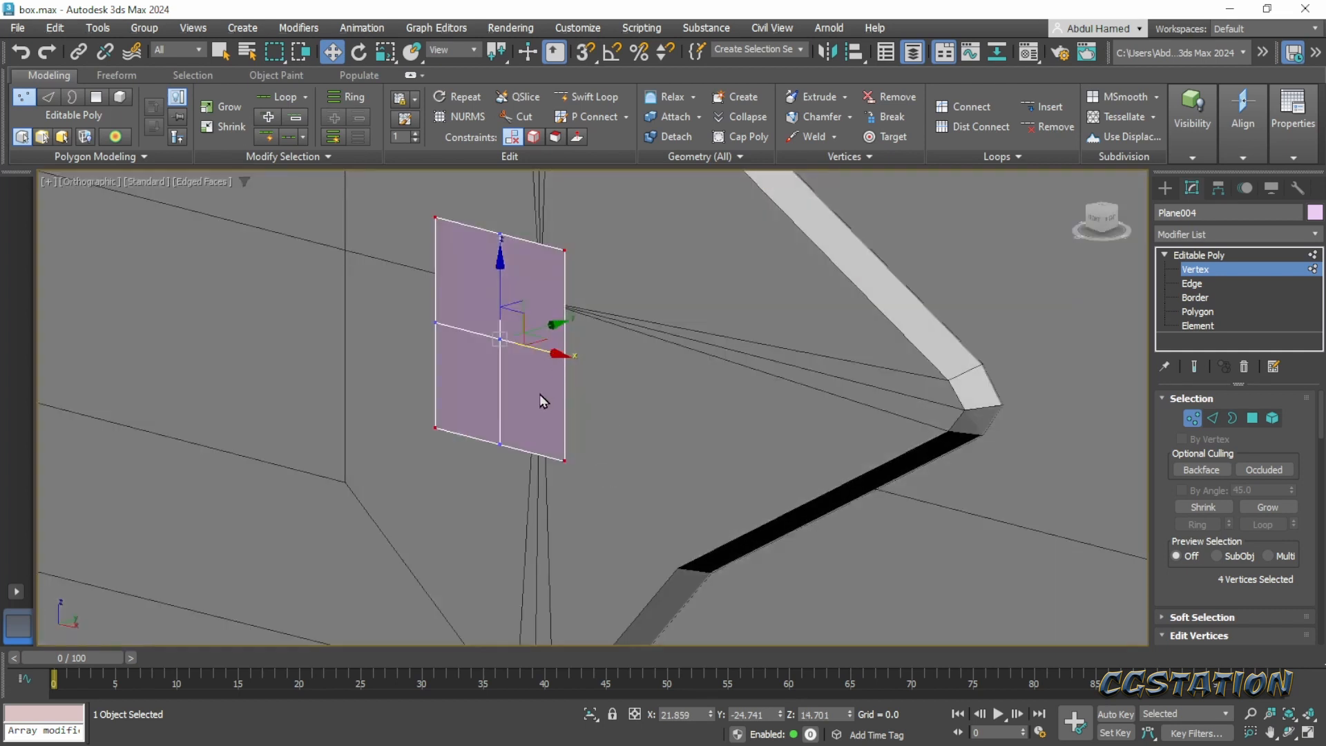
key("r")
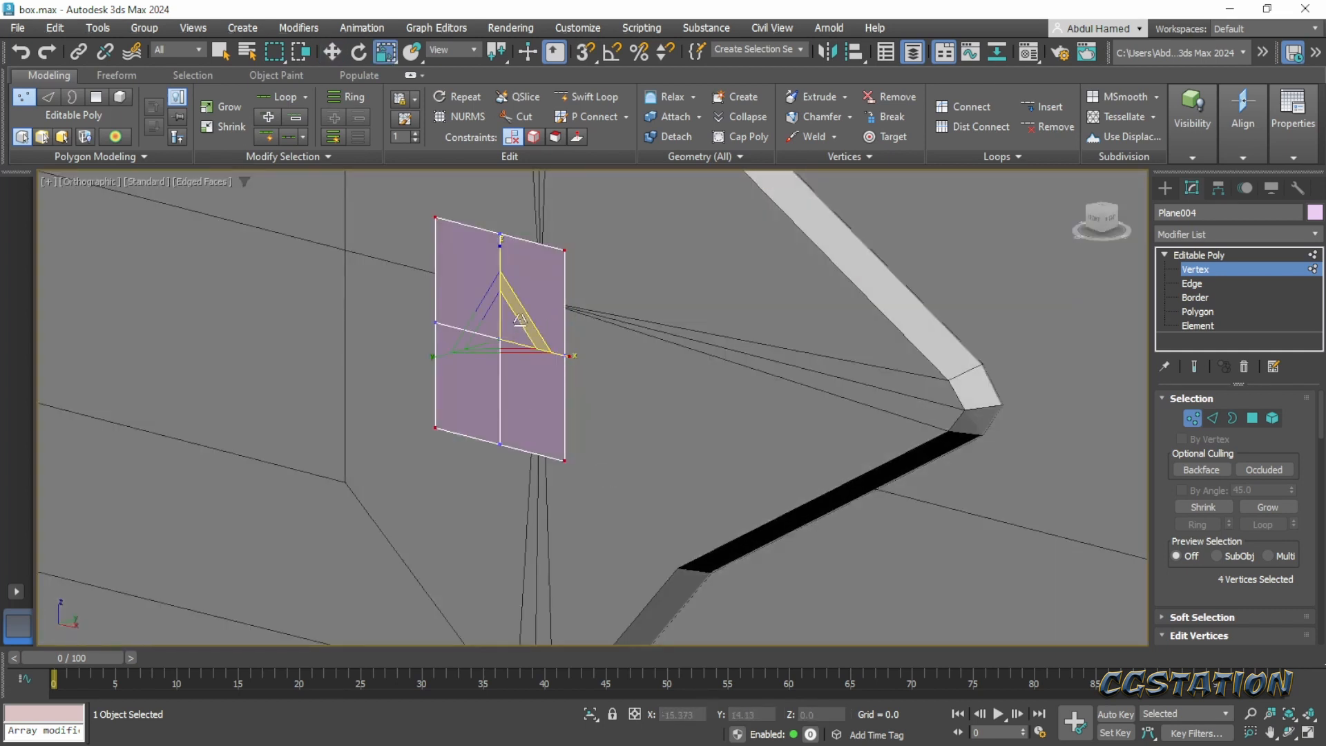
left_click_drag(520, 319, 500, 343)
- Extrude all four polygons of the octagon about 0.6 units forward along Y and scale them to about 77% in X and Z
left_click(1209, 313)
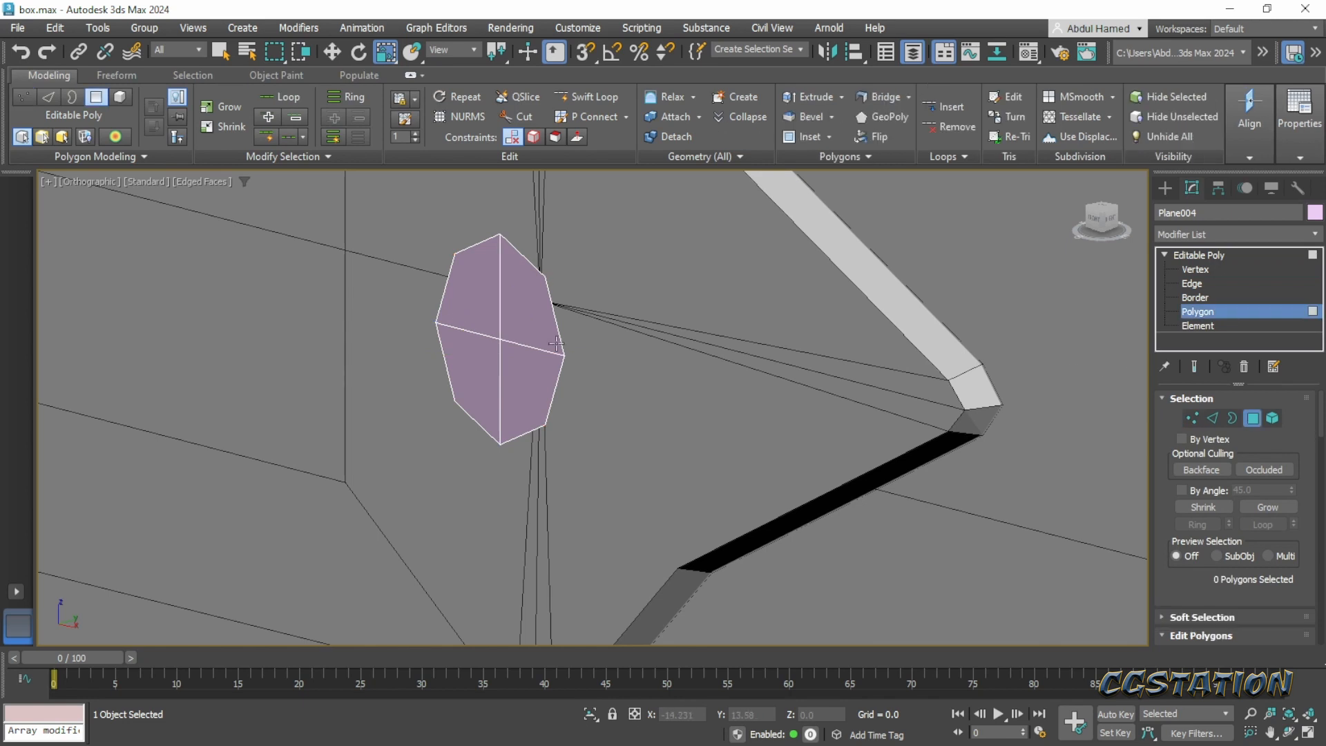
left_click(526, 308)
left_click(478, 307, "ctrl")
left_click(481, 353, "ctrl")
left_click(529, 378, "ctrl")
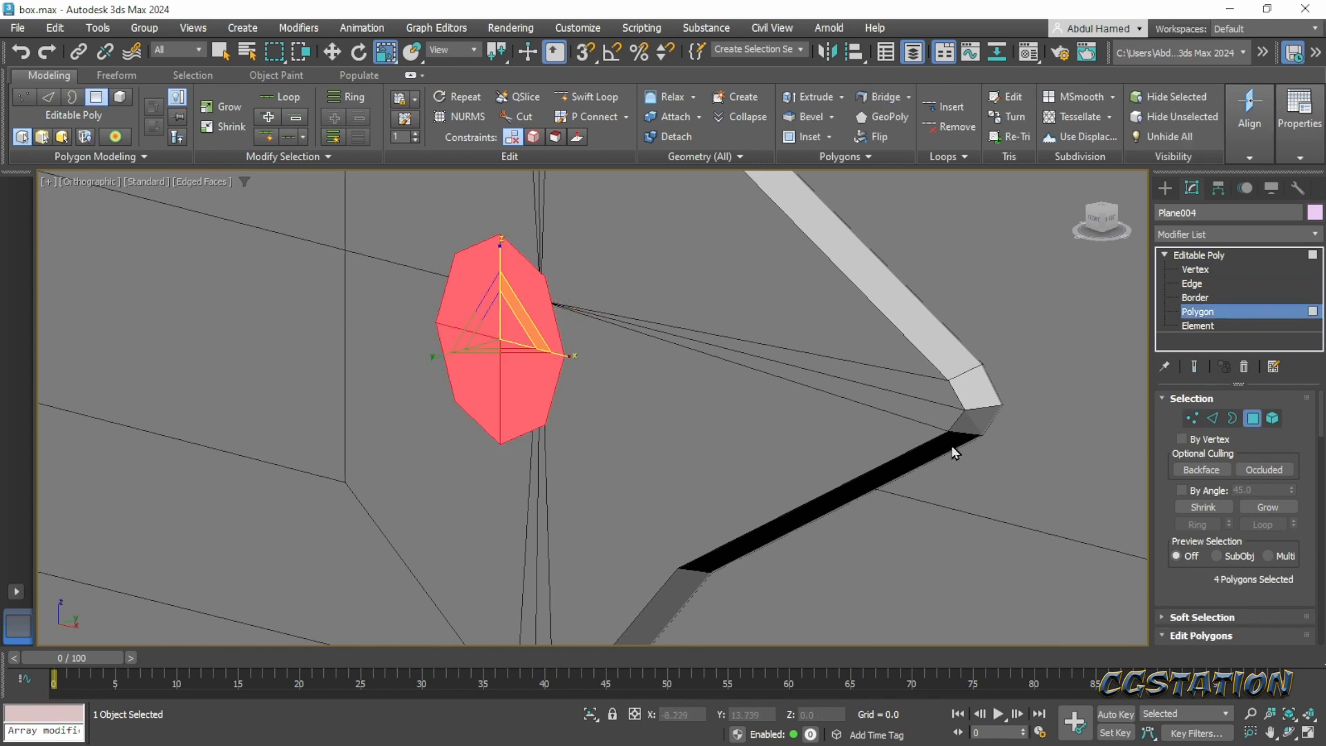
middle_click_drag(512, 366, 480, 371, "alt")
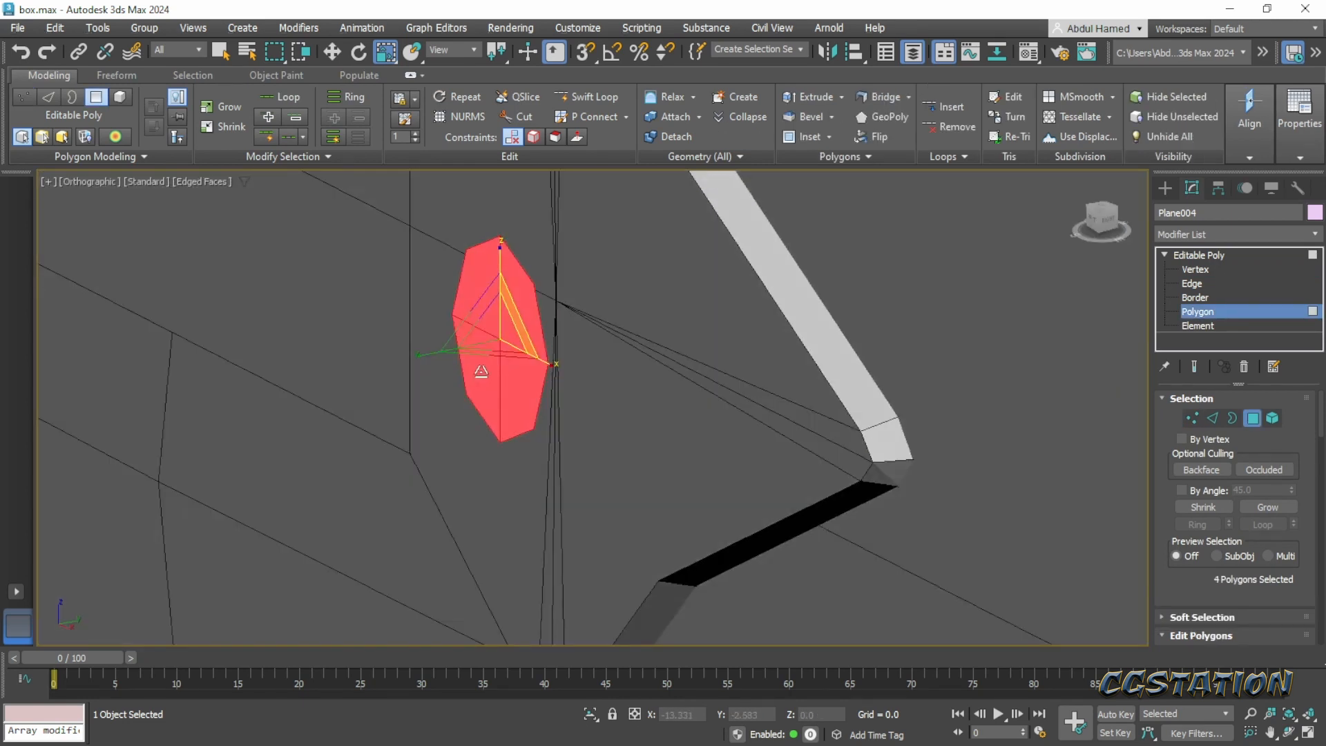
key("w")
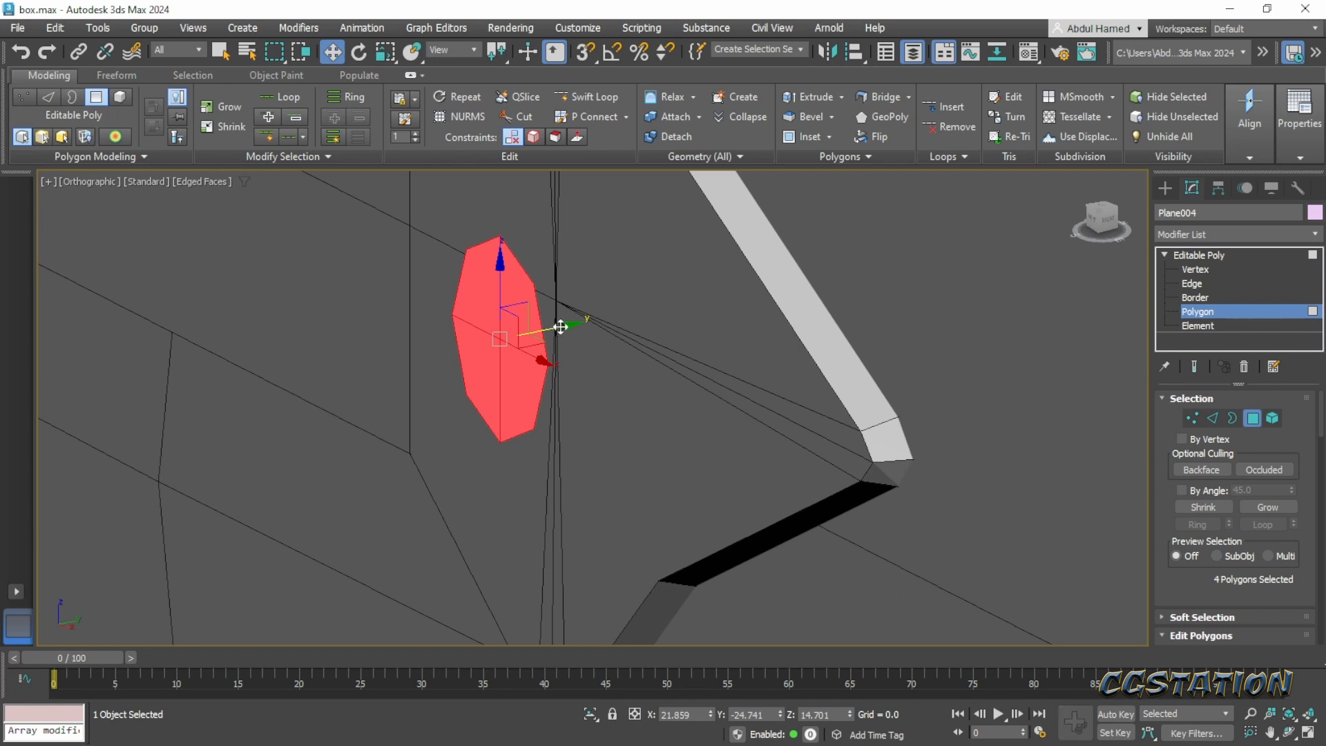
left_click_drag(561, 327, 515, 337)
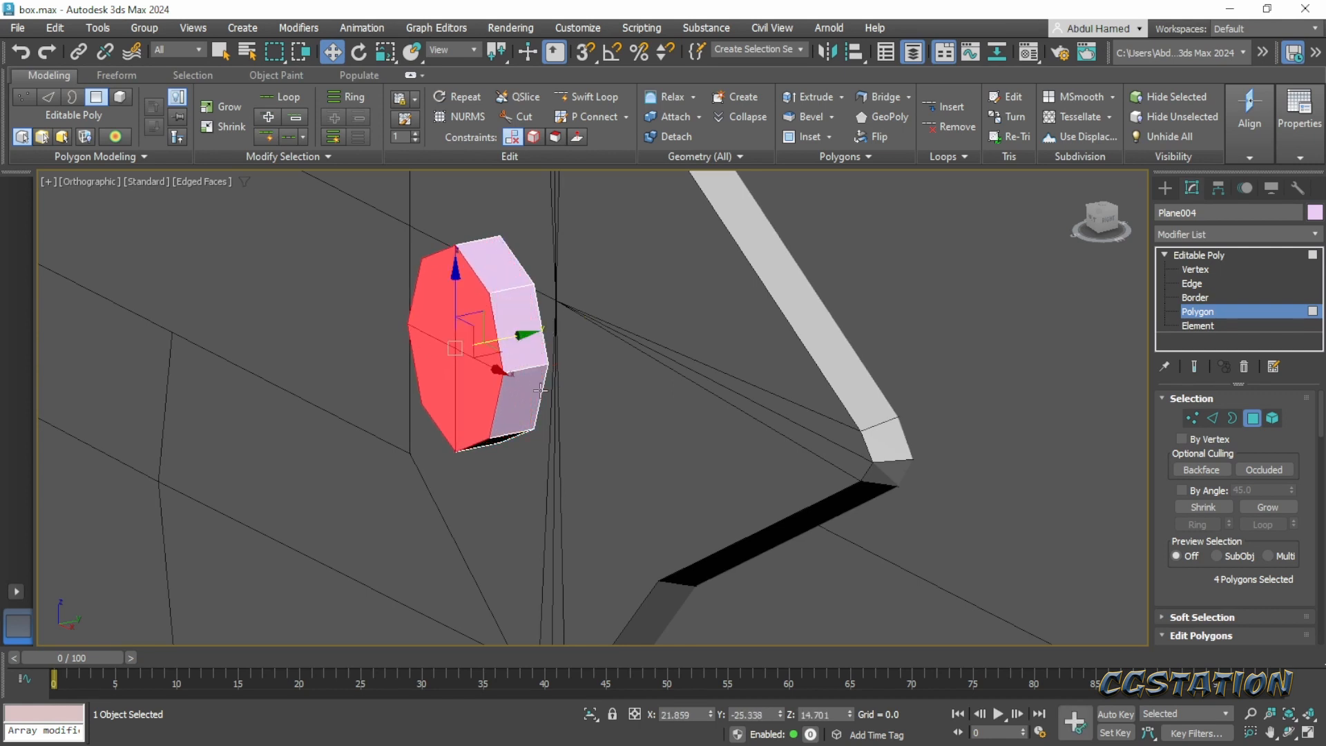
key("r")
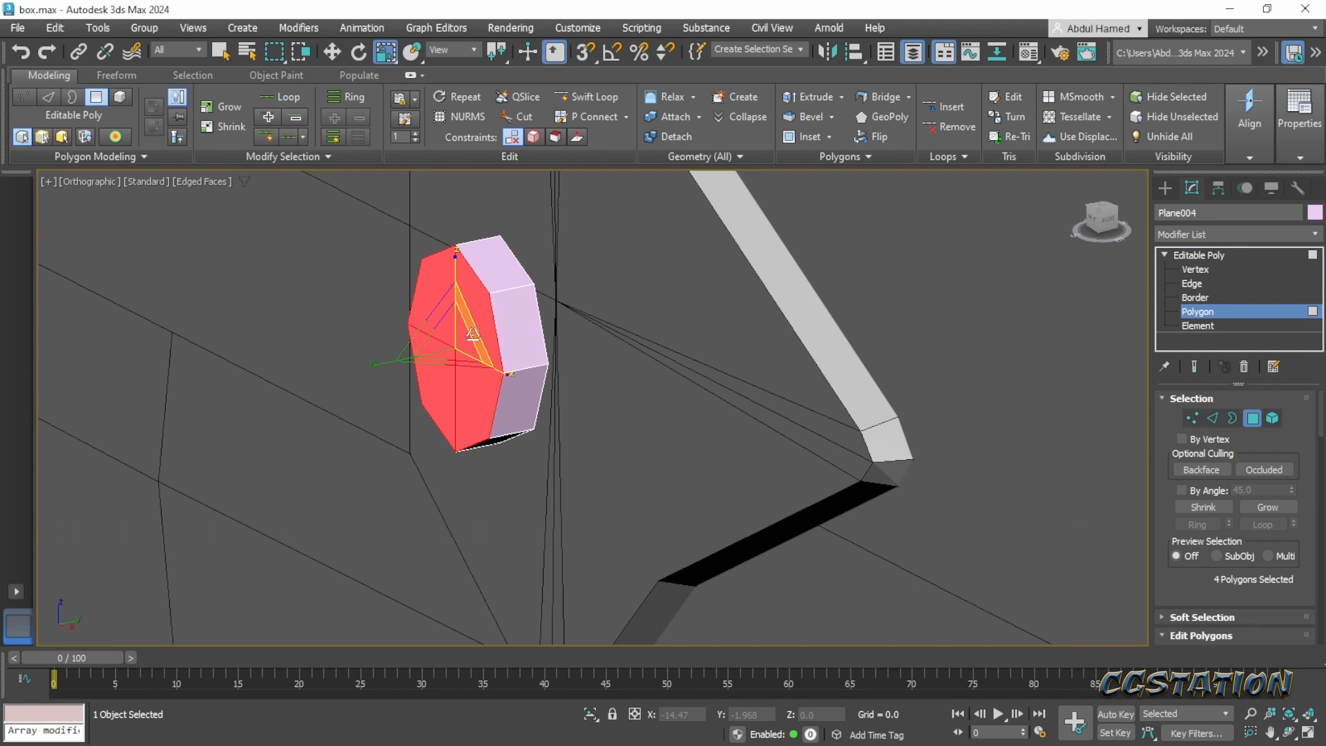
left_click_drag(473, 334, 462, 341)
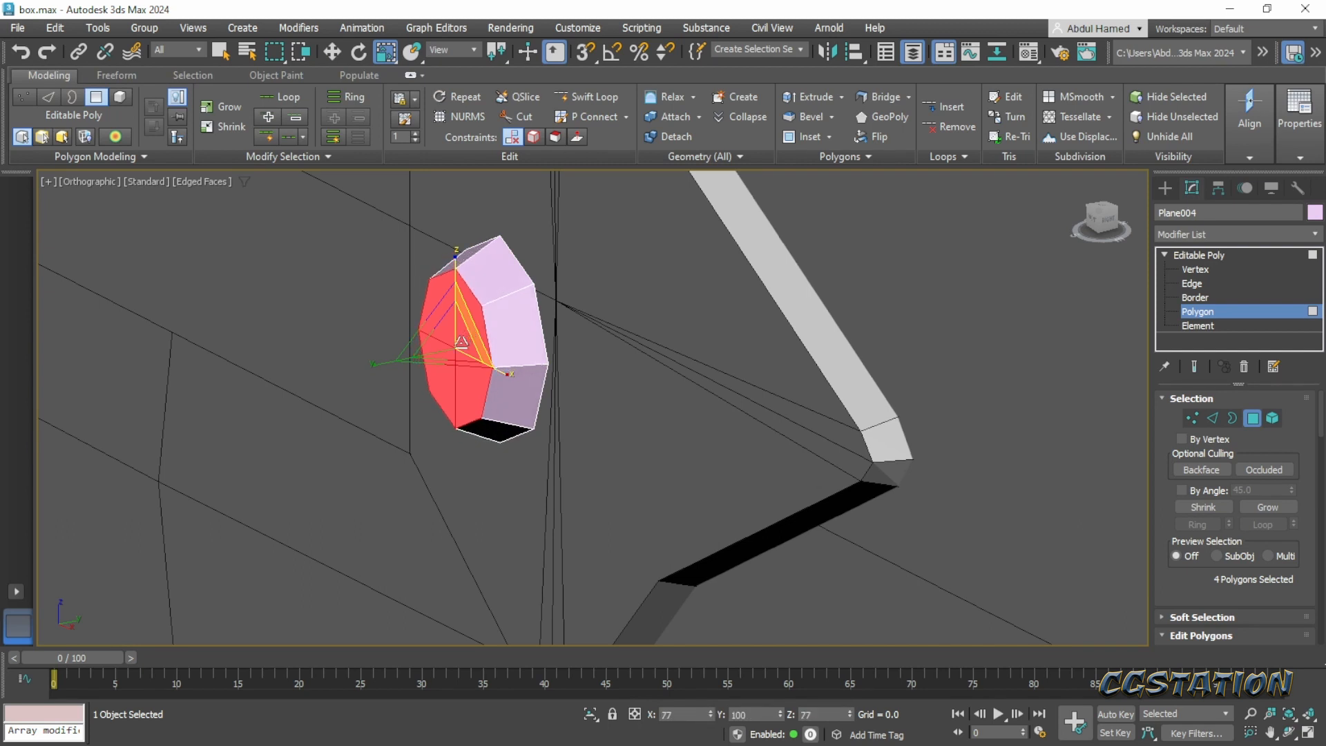
- Add an edge loop around the middle of the rivet's side with Swift Loop
middle_click_drag(457, 345, 623, 367, "alt")
key("p")
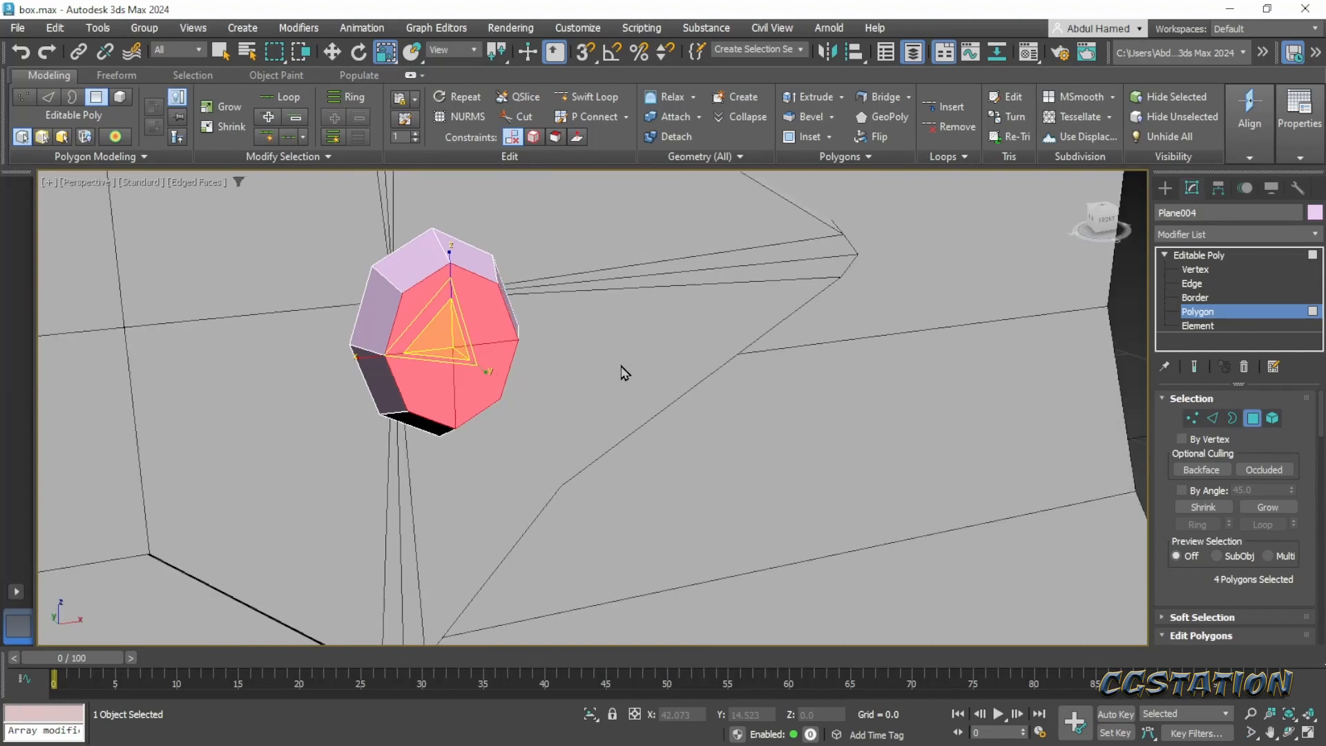
middle_click_drag(536, 429, 591, 424, "alt")
scroll(482, 414, "up", 2)
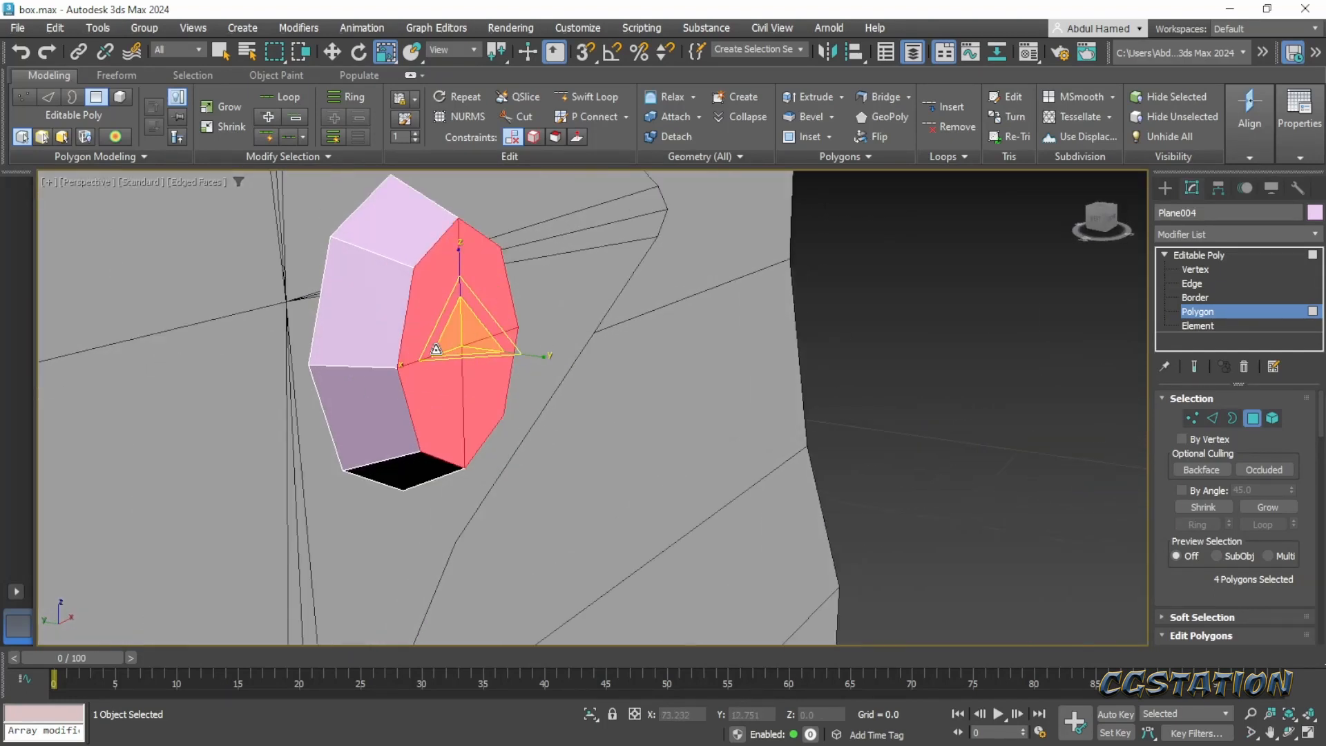
middle_click_drag(530, 320, 540, 315, "alt")
left_click(587, 96)
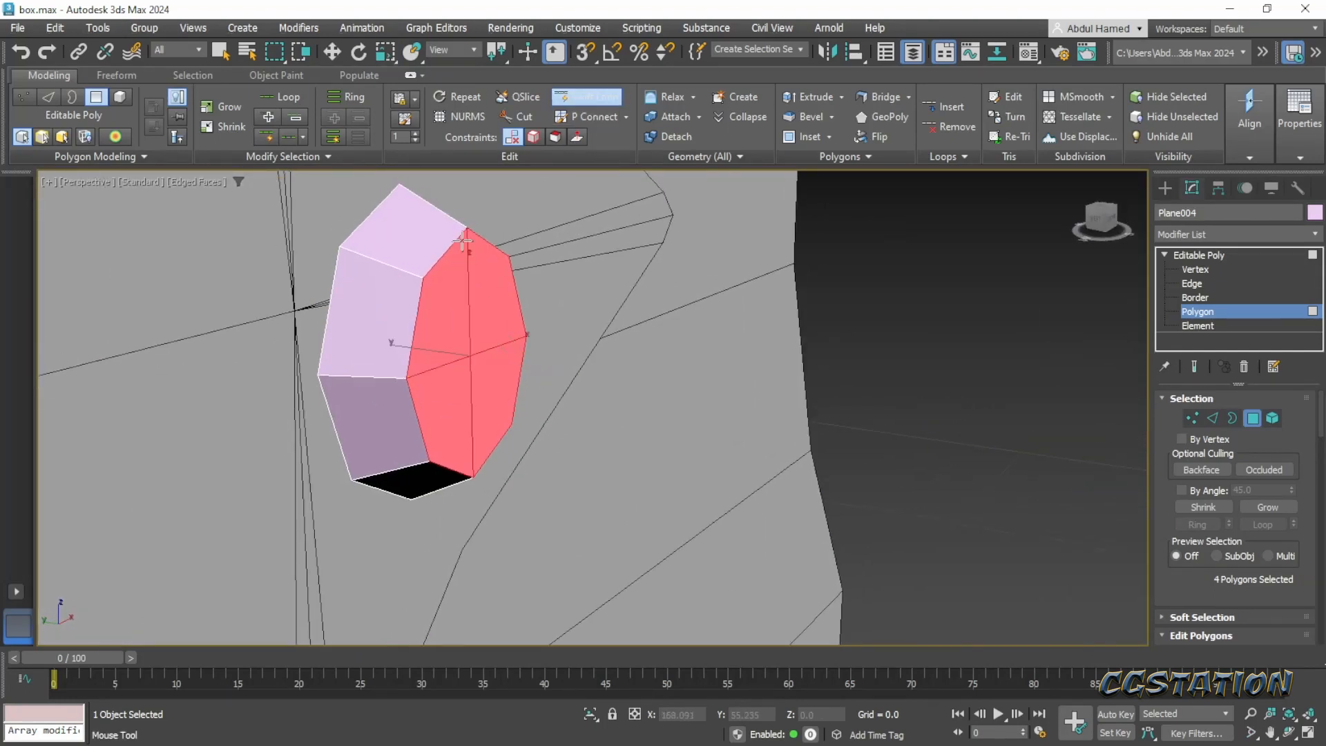
left_click(382, 265)
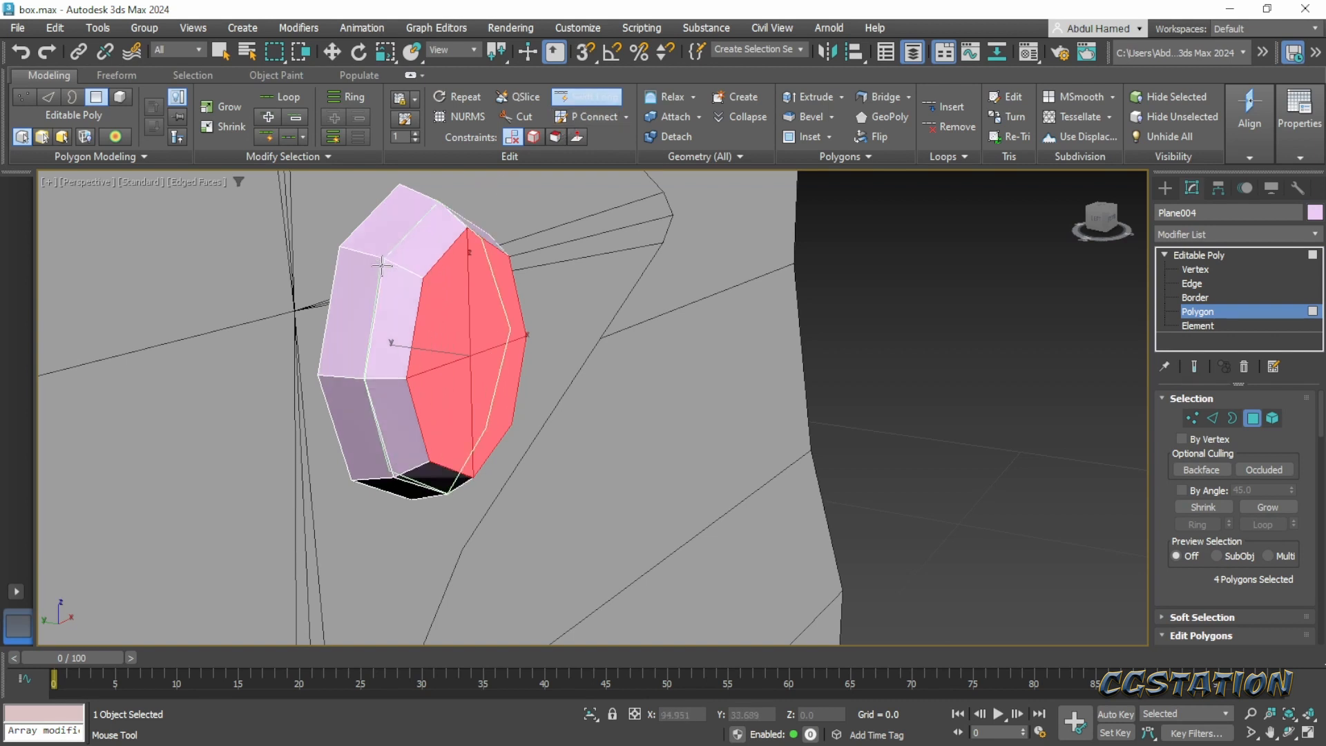
middle_click_drag(453, 287, 487, 290, "alt")
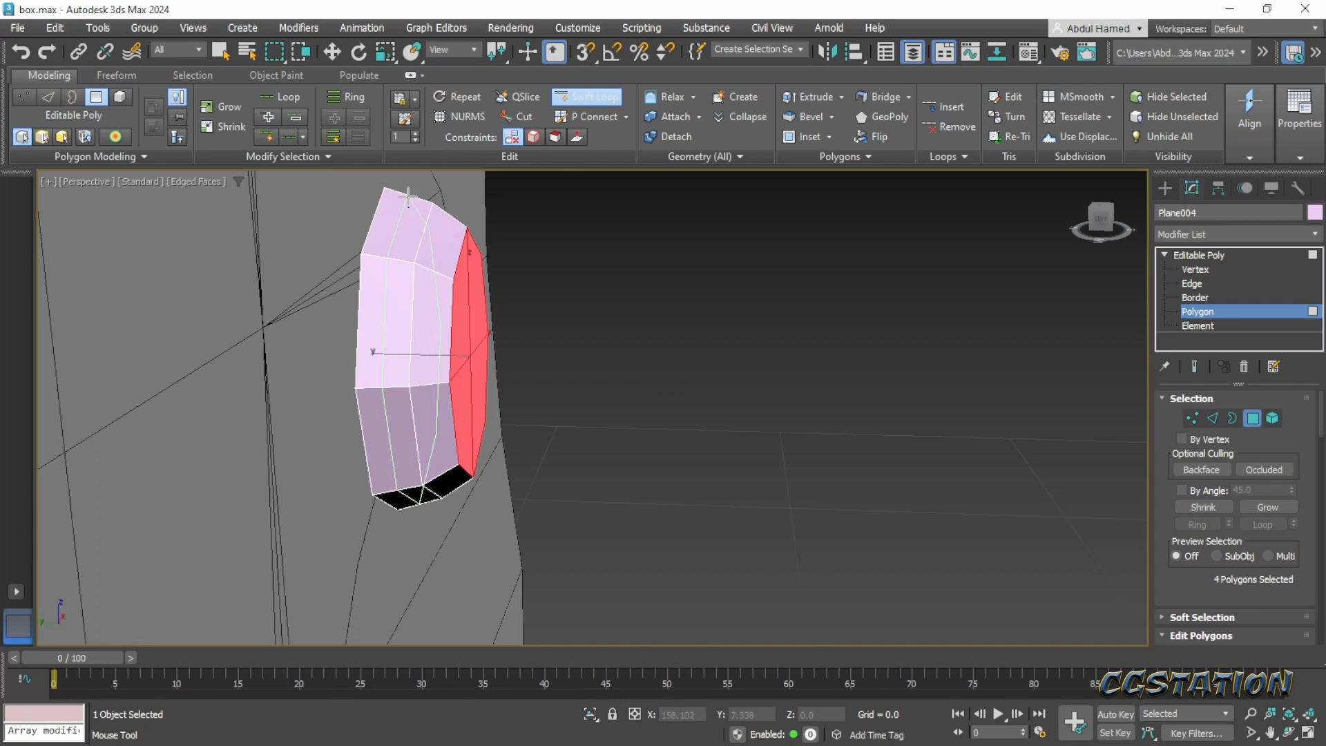
middle_click_drag(495, 335, 483, 416, "alt")
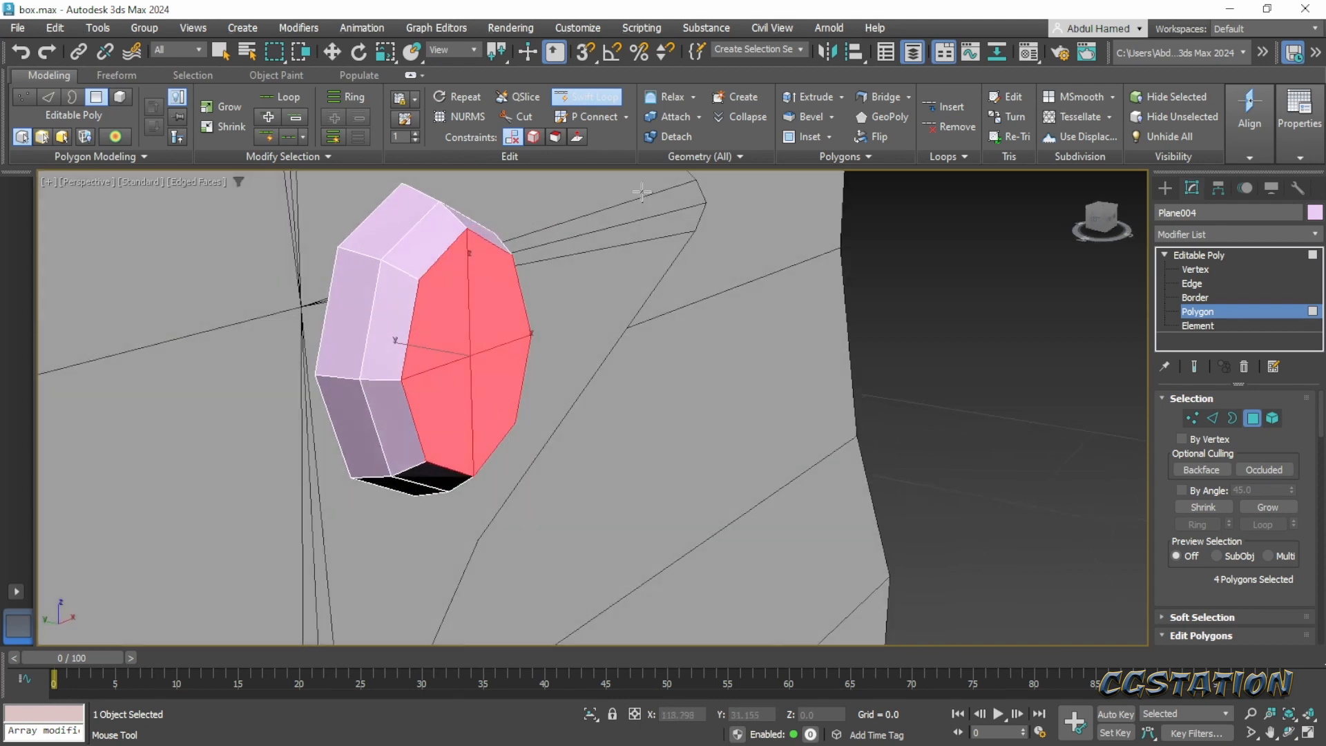
- Move the centre vertex of the rivet's front face about 0.18 units forward along Y to dome it
left_click(1210, 268)
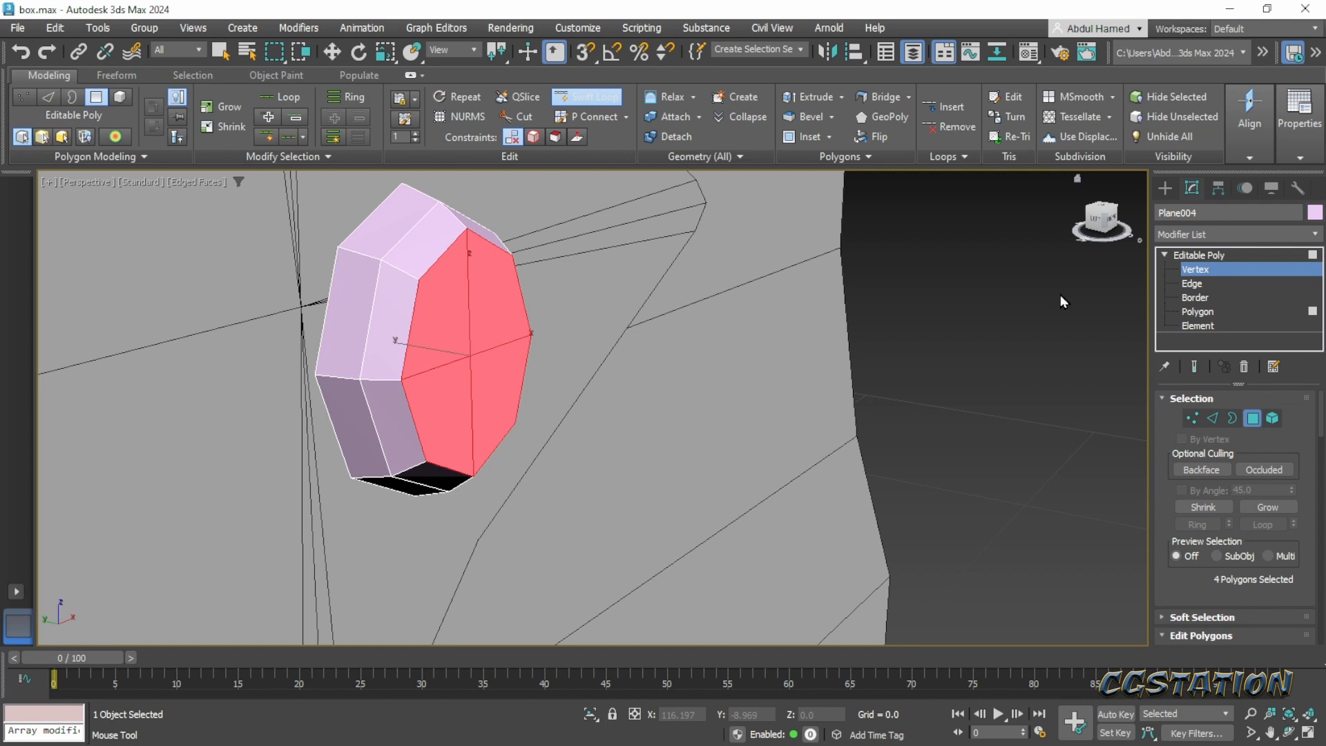
key("w")
left_click(471, 357)
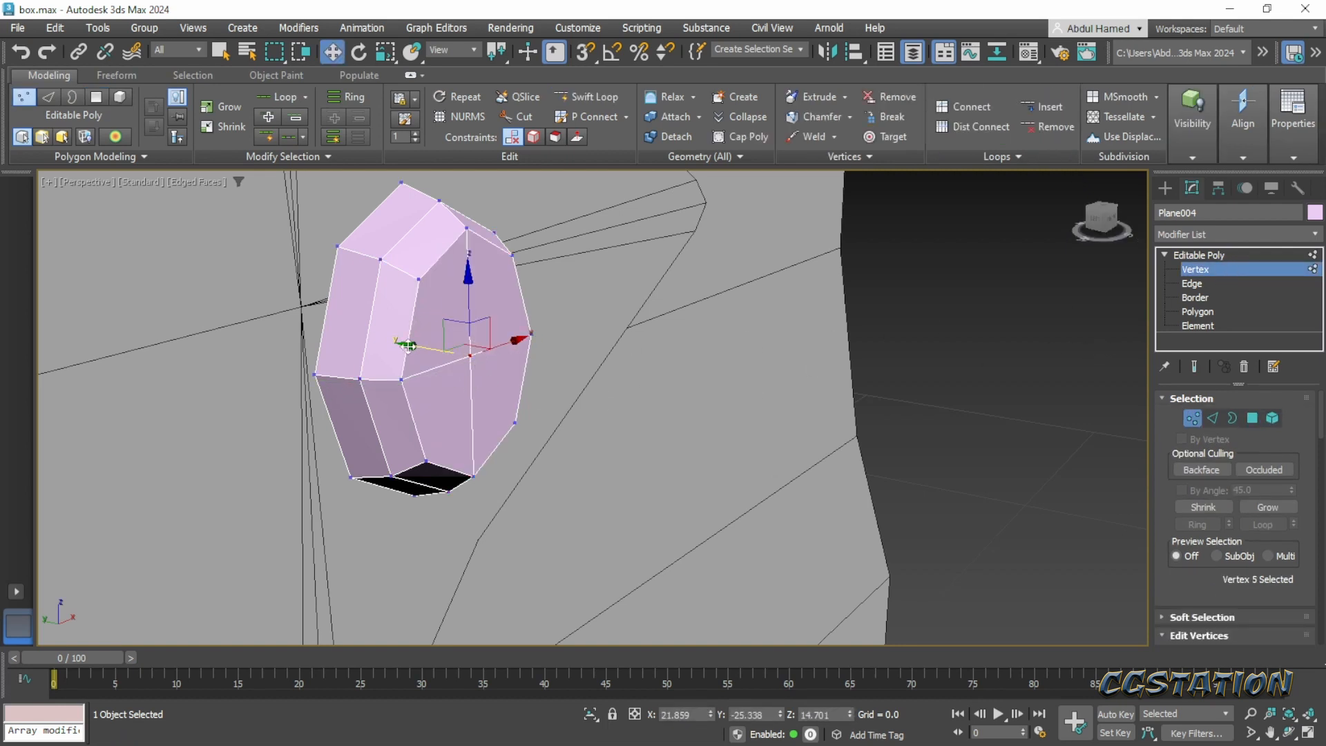
left_click_drag(409, 345, 431, 350)
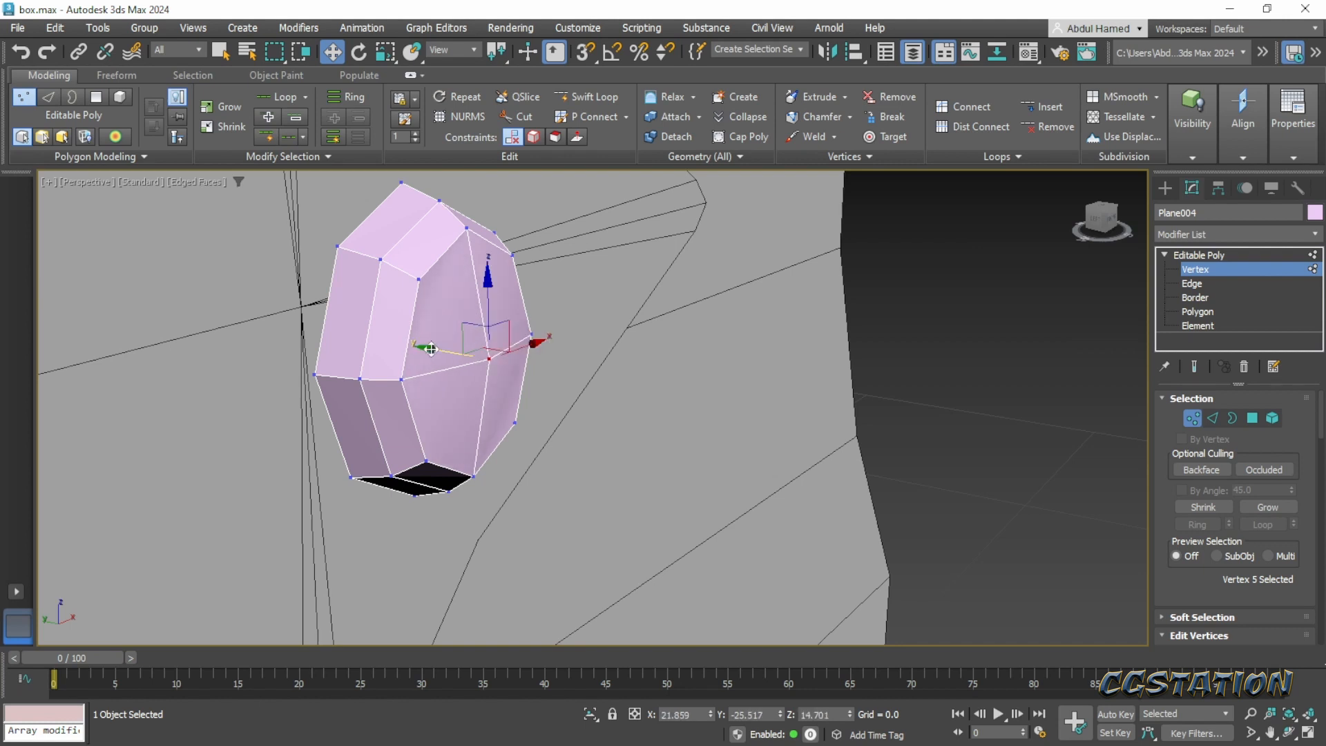
- Select the rivet's upper and lower vertices and scale them slightly inward along Z for a rounder shape
scroll(431, 349, "down", 4)
middle_click_drag(446, 420, 401, 387, "alt")
scroll(526, 340, "up", 4)
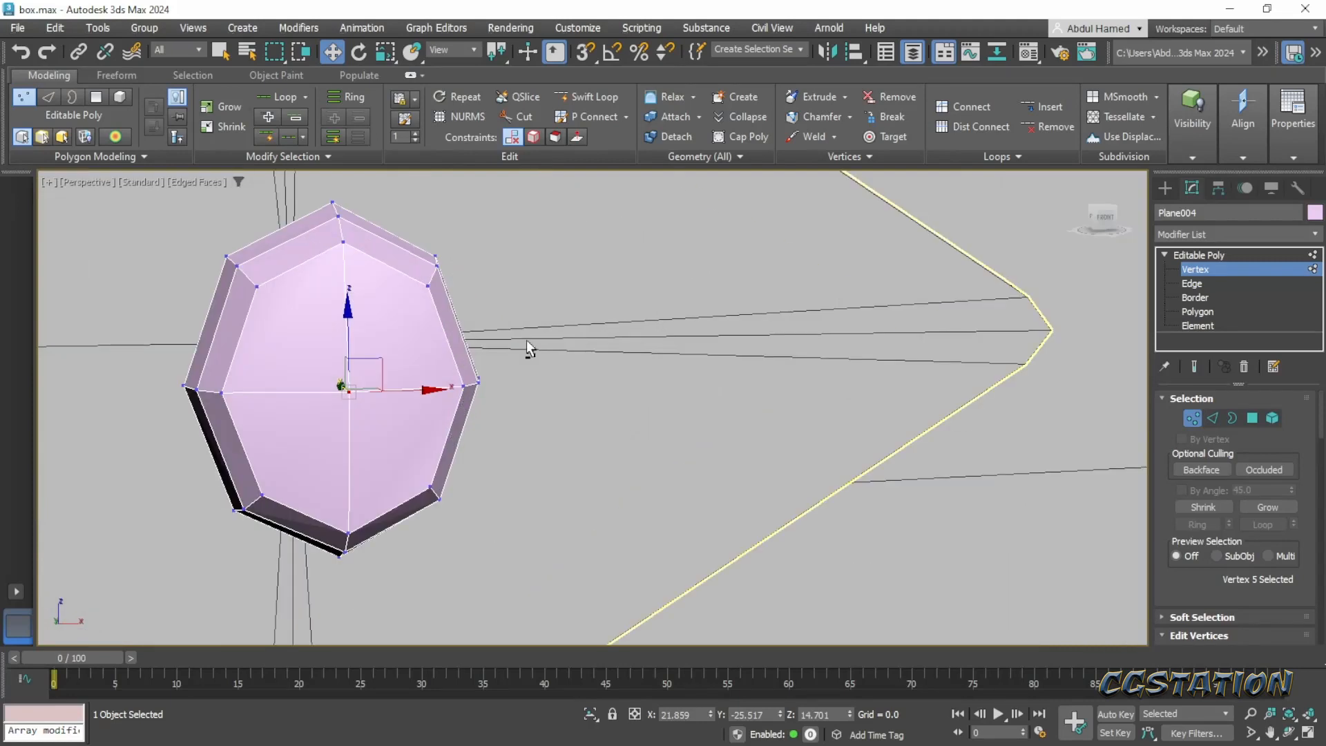
middle_click_drag(526, 340, 511, 337, "alt")
left_click_drag(508, 200, 423, 290)
left_click_drag(242, 300, 240, 303)
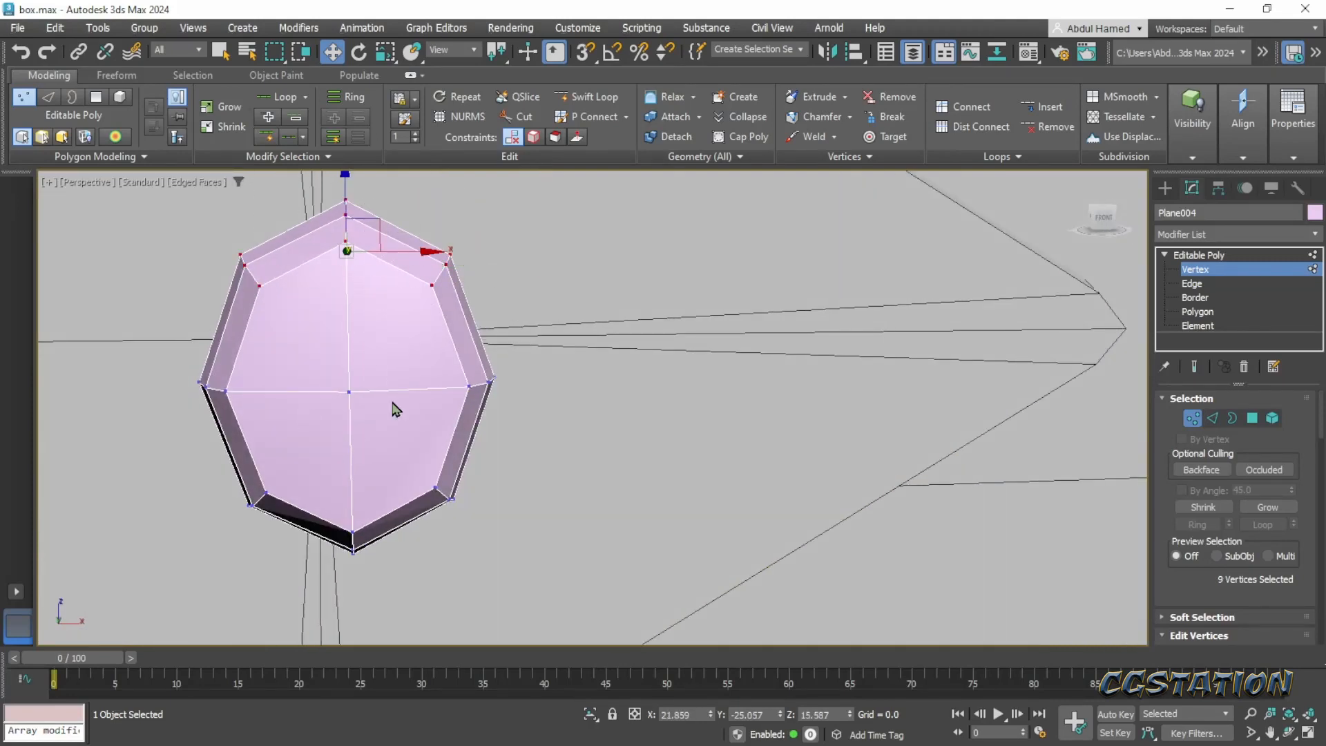
left_click_drag(491, 614, 207, 462, "ctrl")
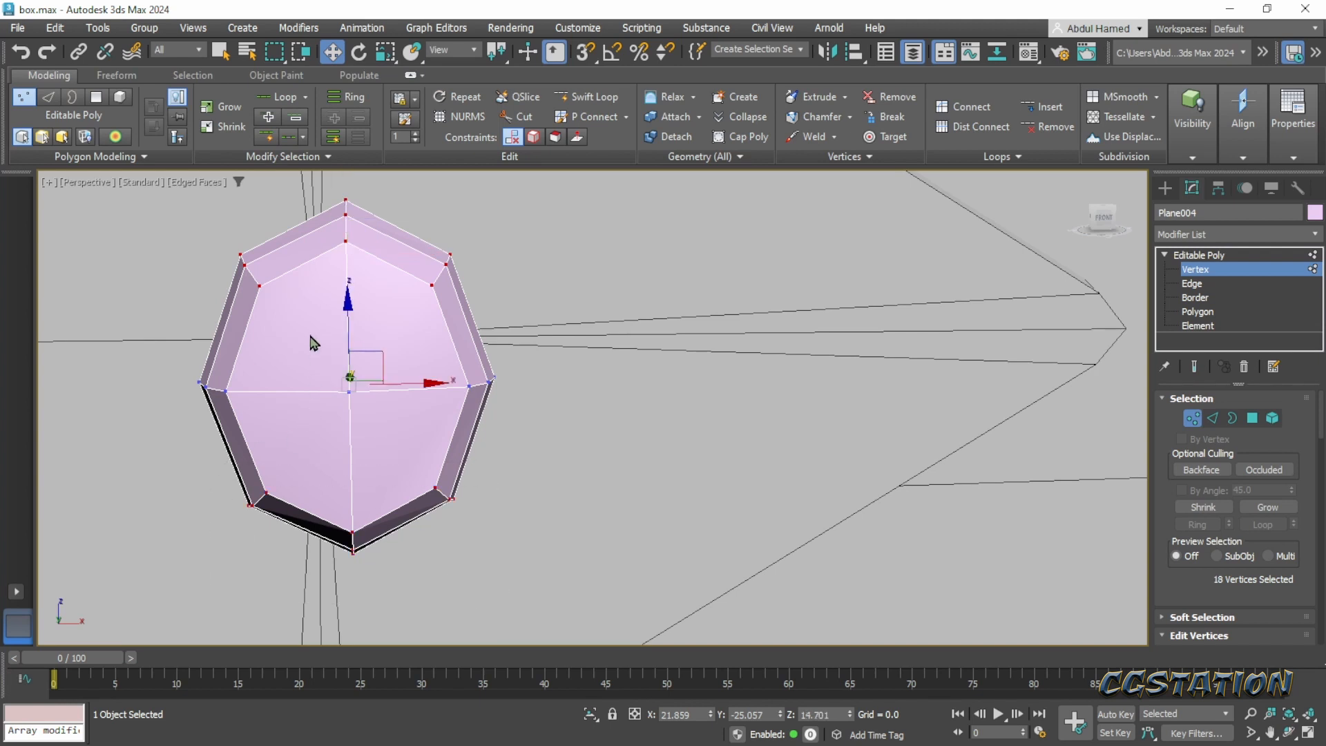
key("r")
left_click_drag(347, 297, 352, 309)
middle_click_drag(541, 406, 416, 413, "alt")
scroll(416, 412, "down", 4)
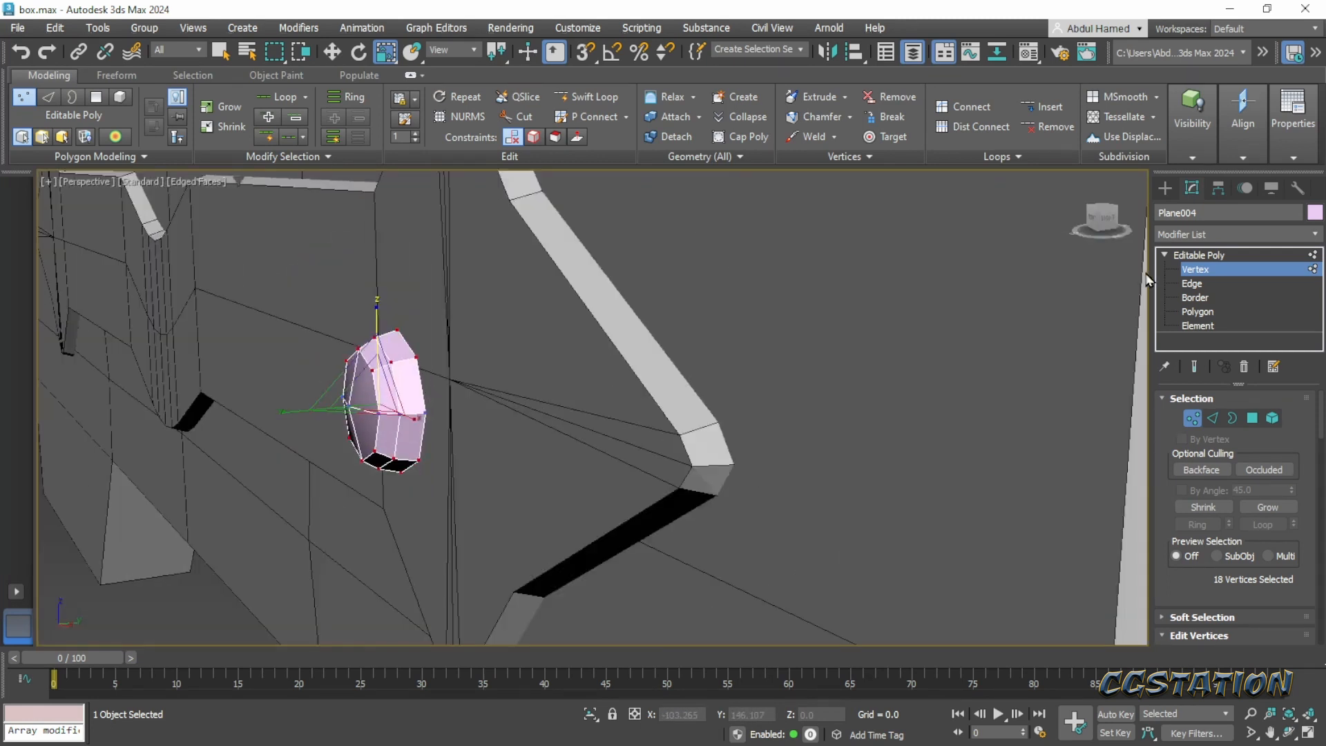
- Move the whole rivet about 0.96 units back along Y against the band's end and leave vertex editing
left_click(1213, 255)
key("w")
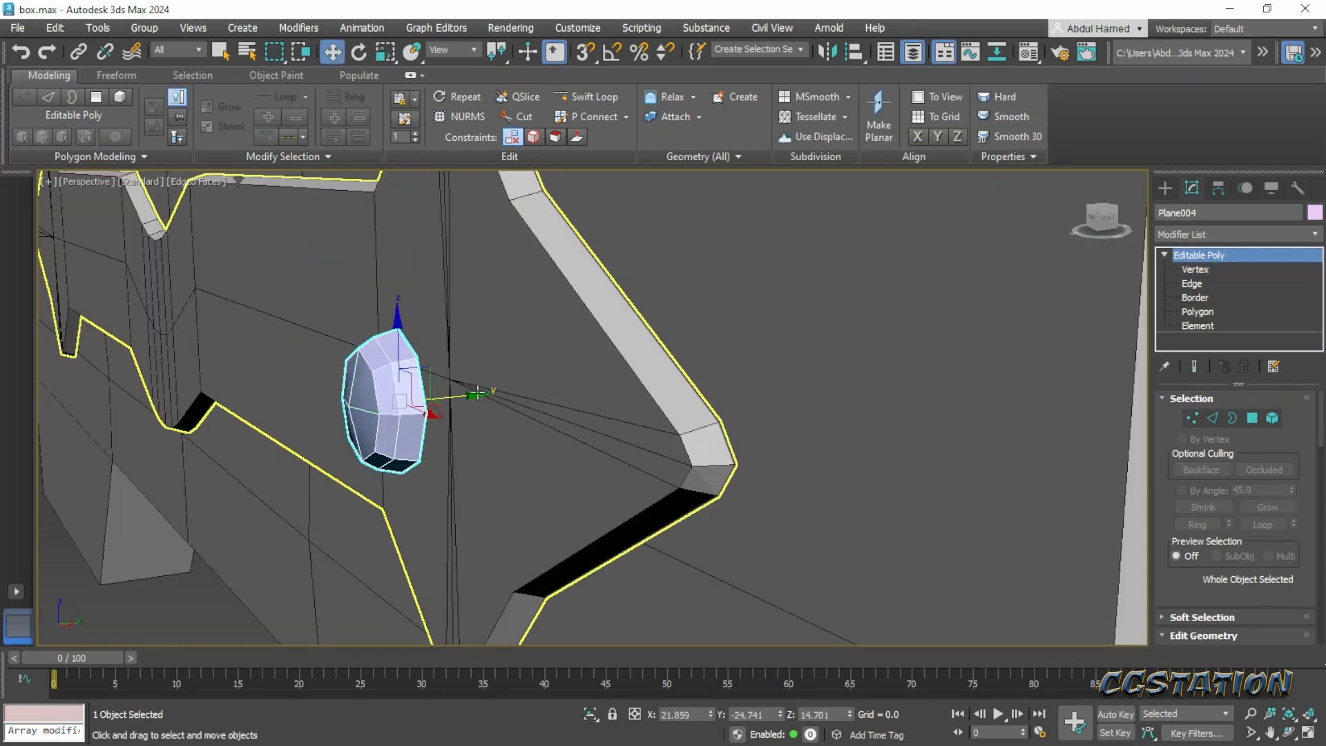
left_click_drag(476, 395, 528, 391)
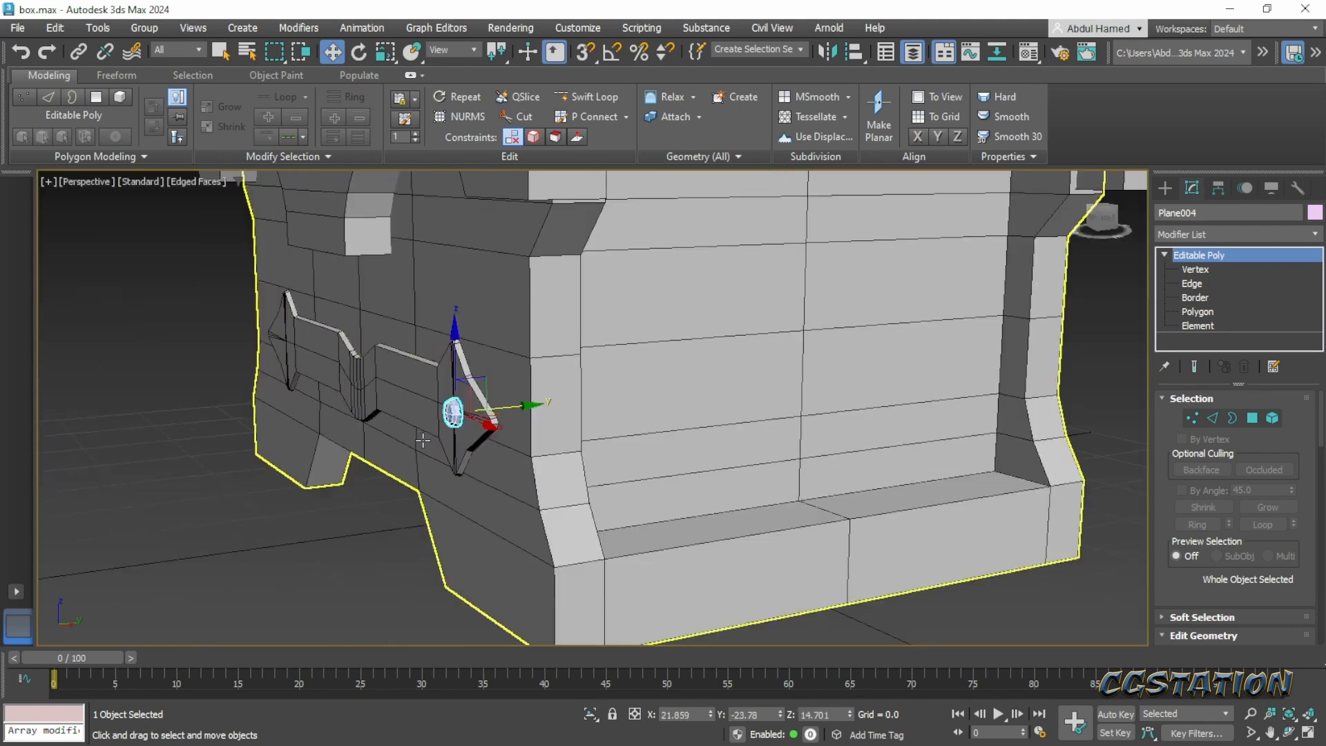
scroll(505, 444, "up", 3)
left_click(1218, 257)
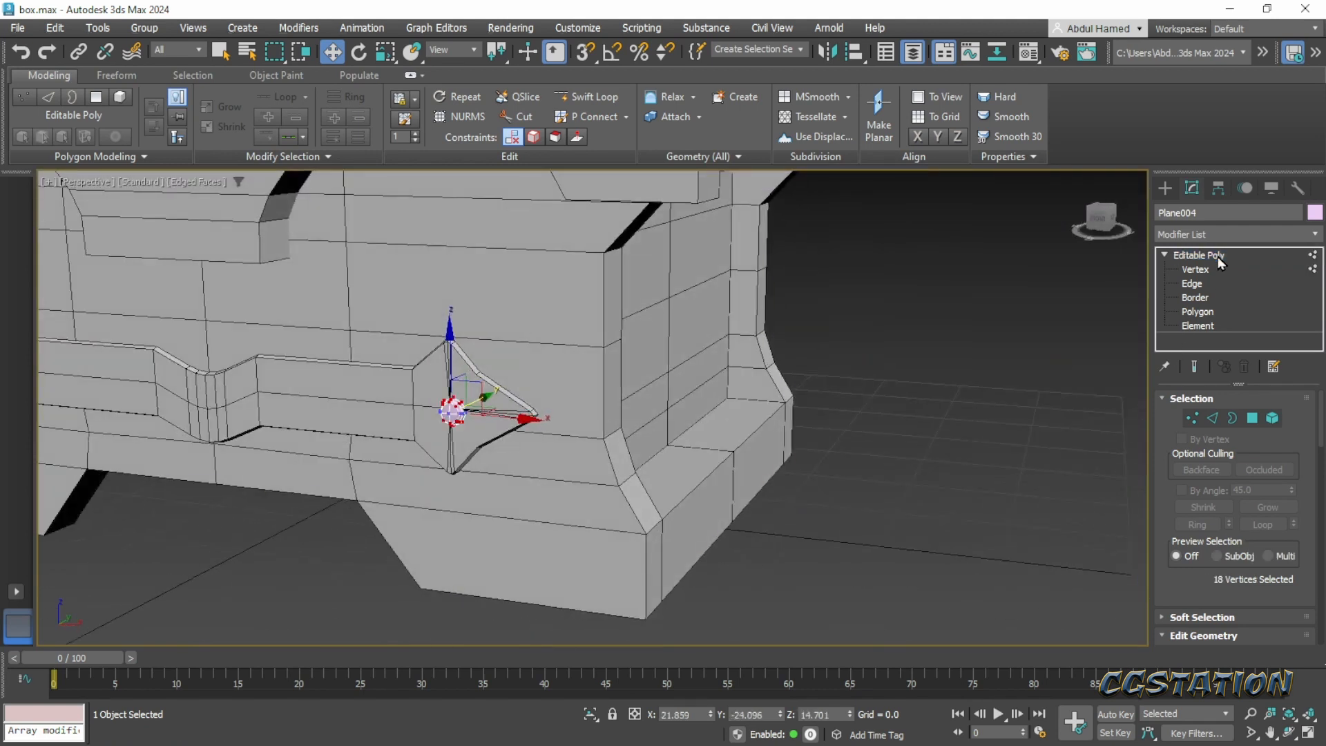
left_click(1222, 255)
- Duplicate the rivet as a copy about 43.3 units along negative X onto the band's opposite arrow-shaped end
middle_click_drag(485, 352, 639, 362)
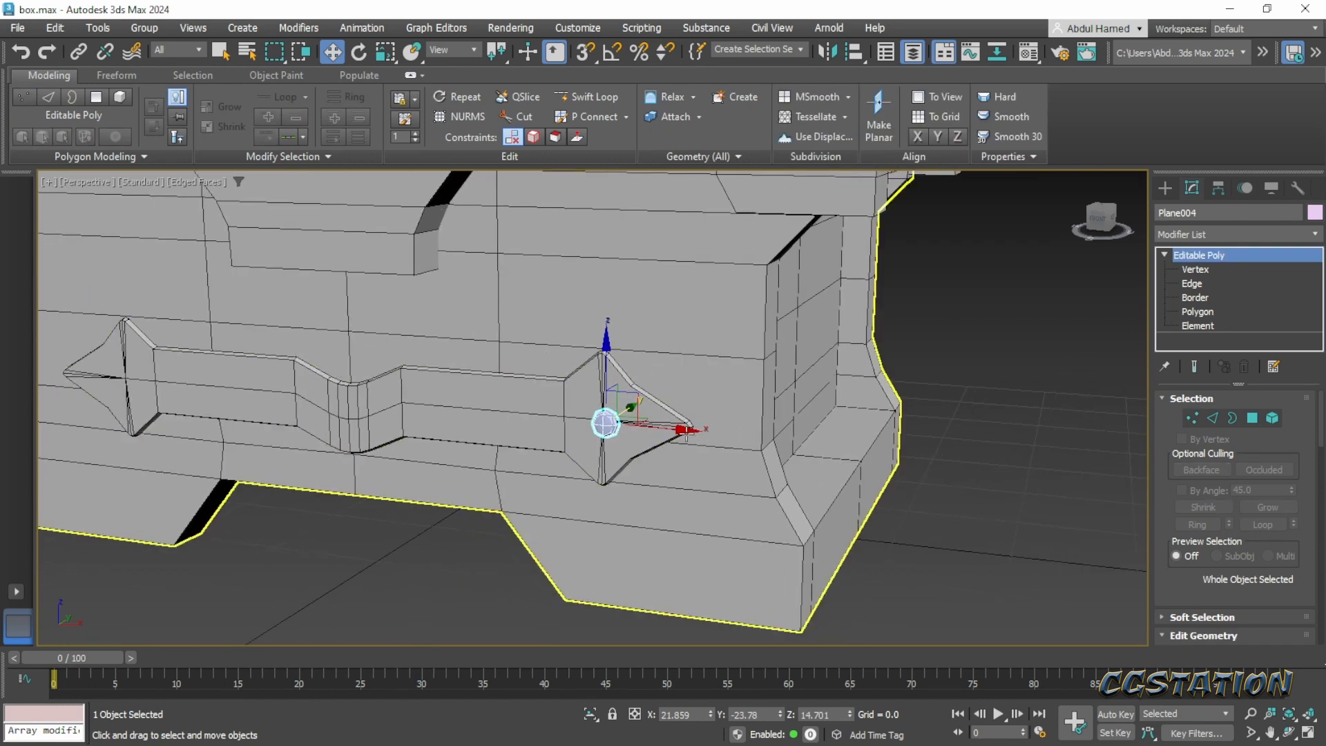
mouse_move(252, 412)
left_mouse_down("shift")
mouse_move(166, 414)
mouse_move(205, 418)
left_mouse_up("shift")
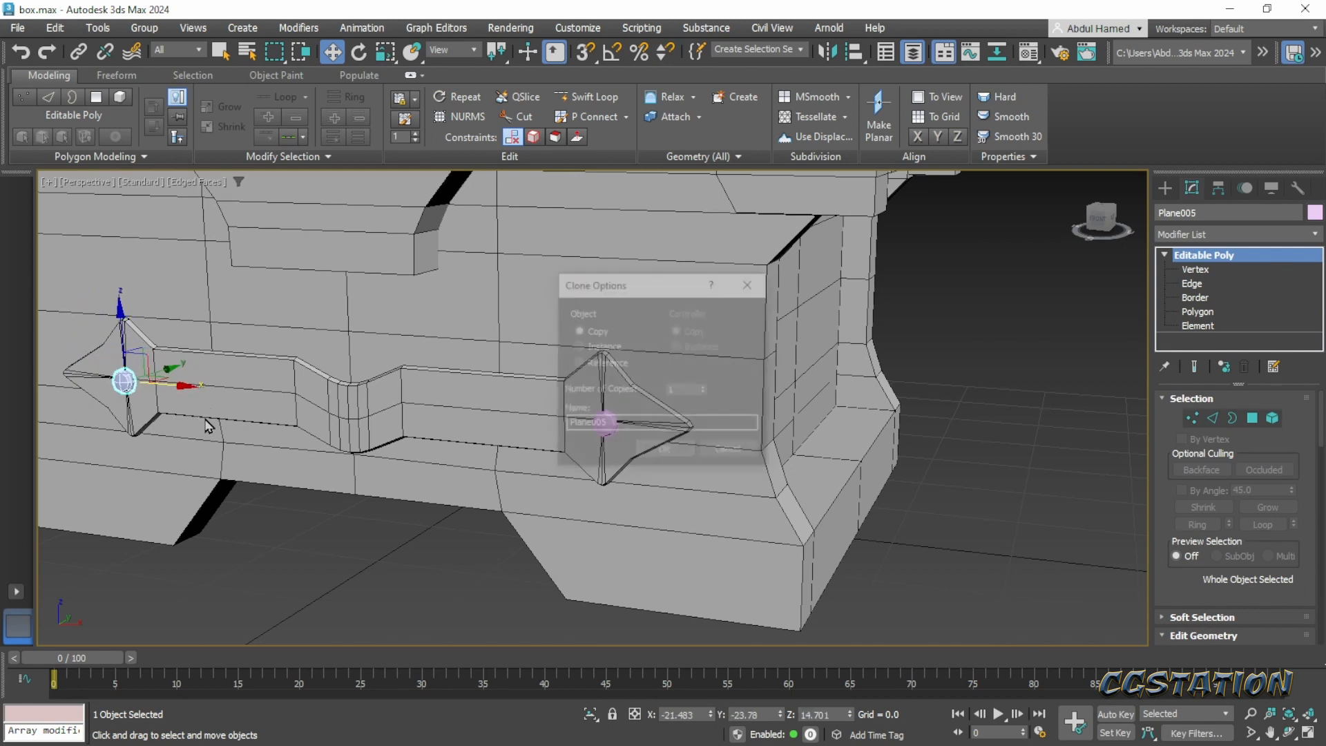
left_click(671, 449)
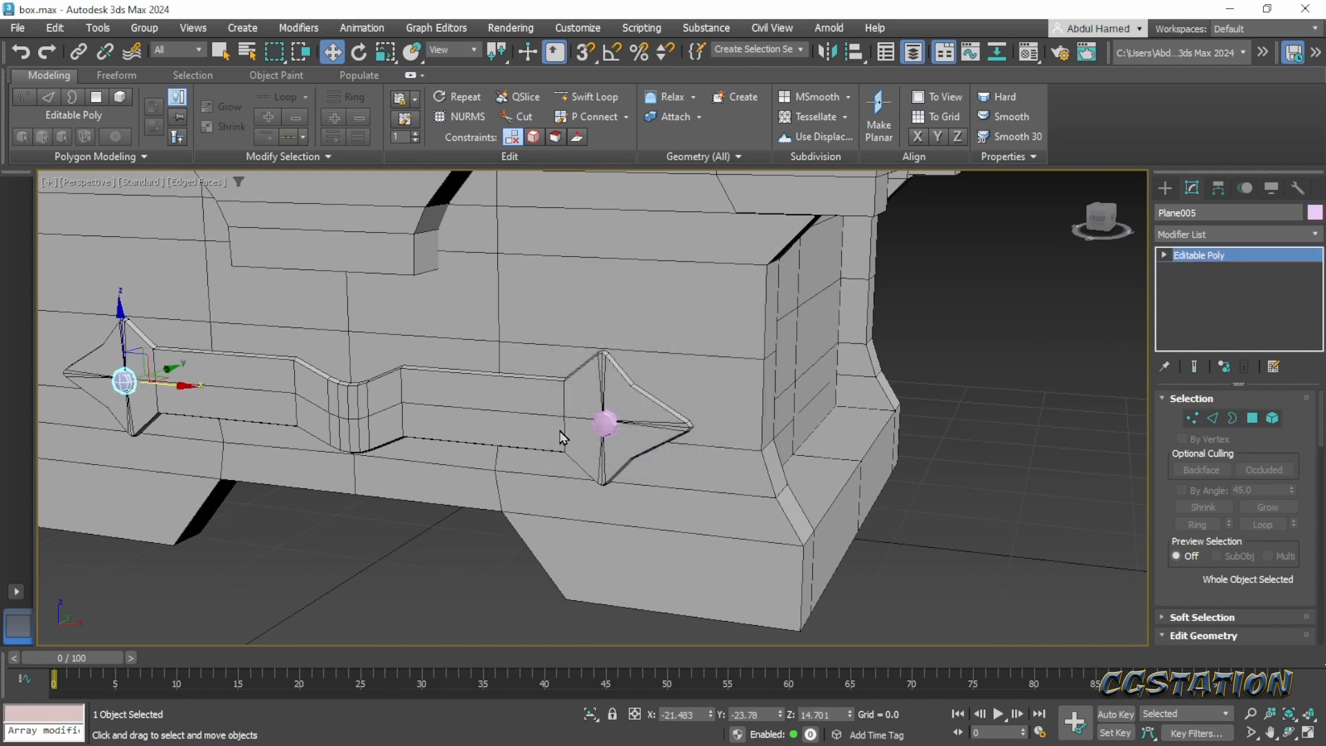
- Select both rivets on the front band and set their object colour to black
left_click(605, 422, "ctrl")
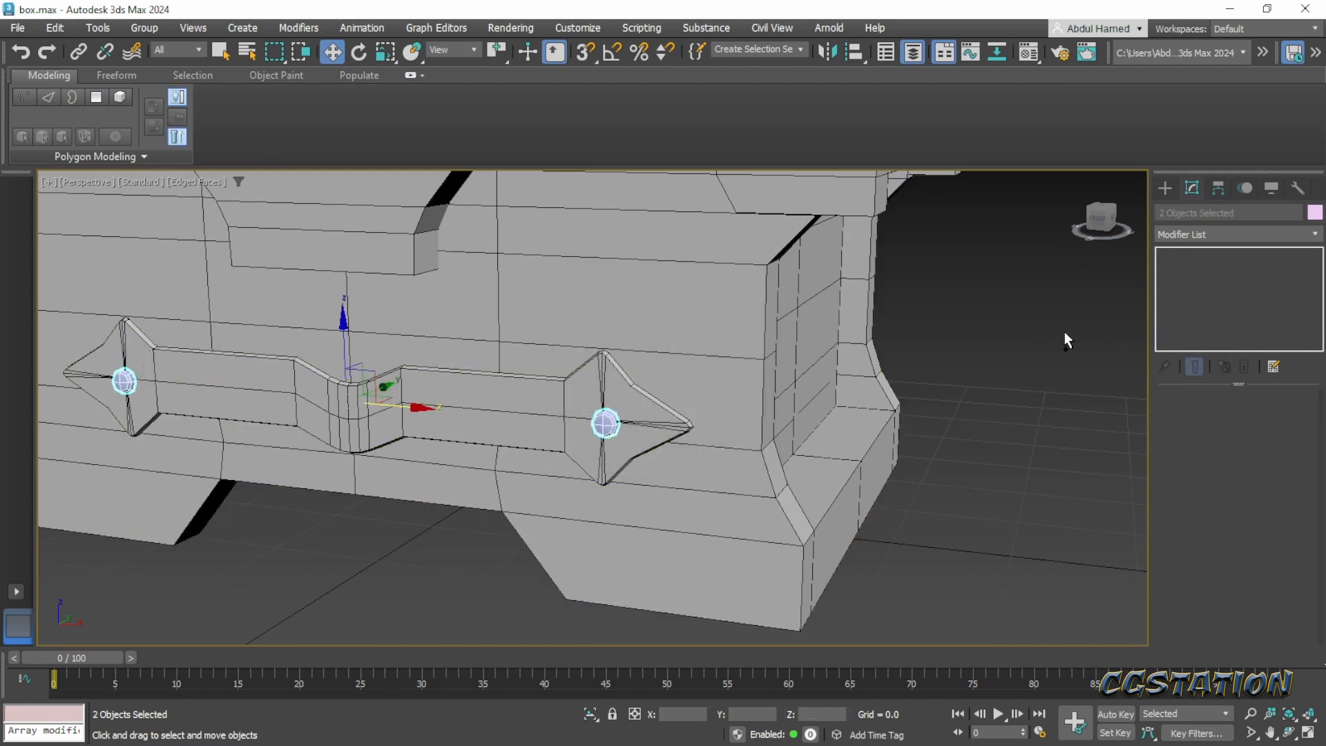
left_click(1315, 213)
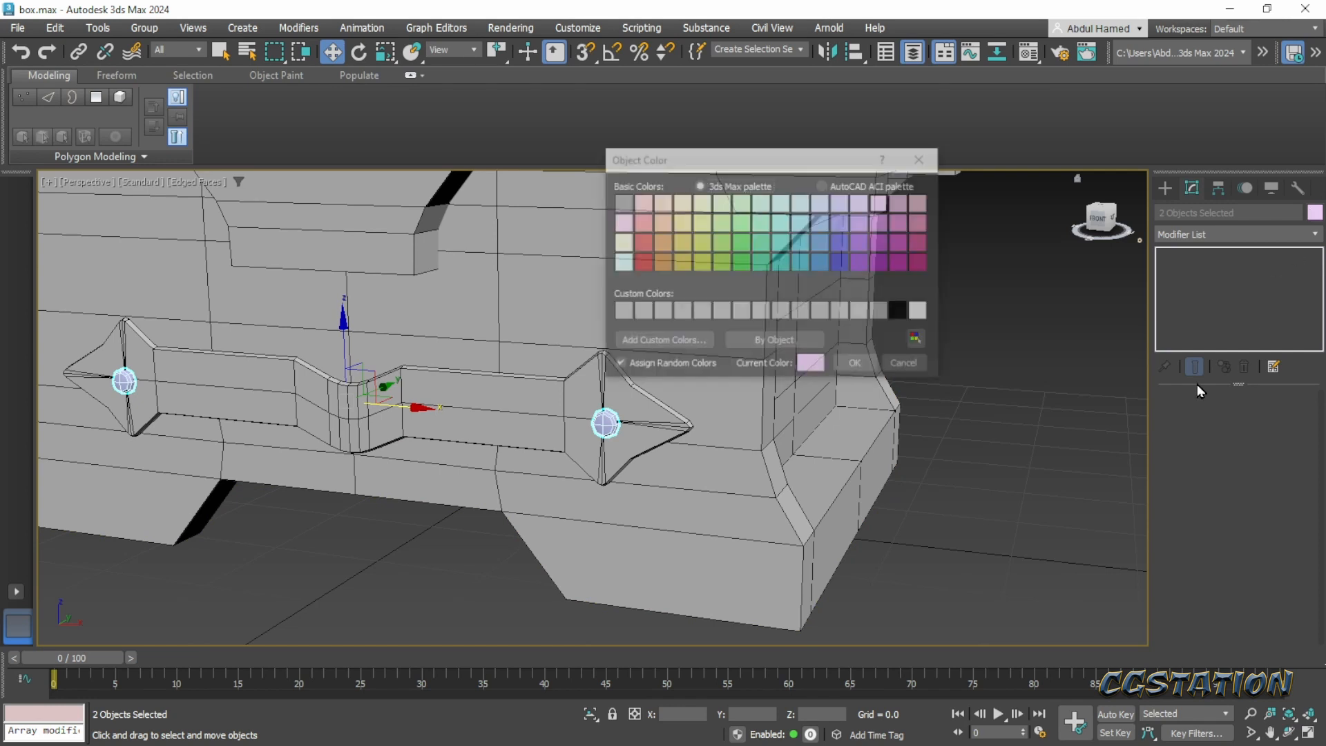
left_click(900, 312)
left_click(866, 365)
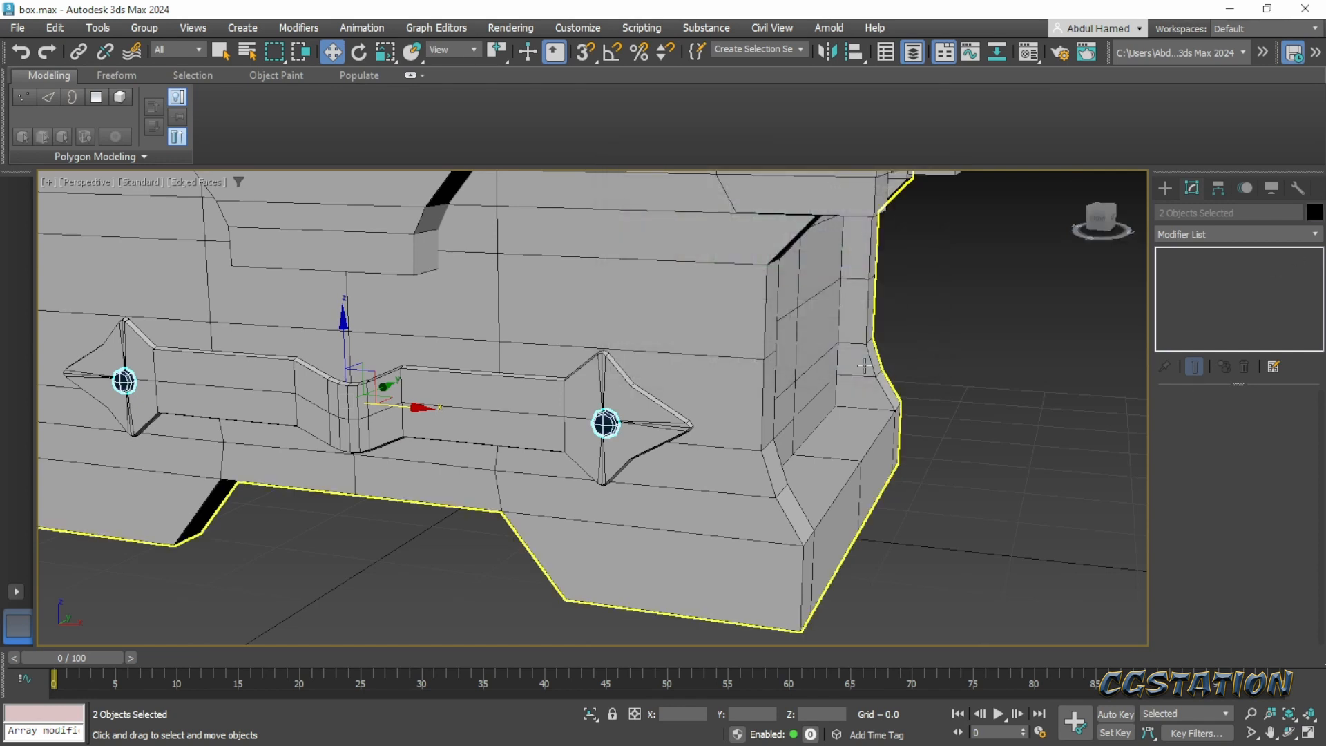
- Assign the 01 - Default material to the selection of both rivets, close the Material Editor and deselect them
key("m")
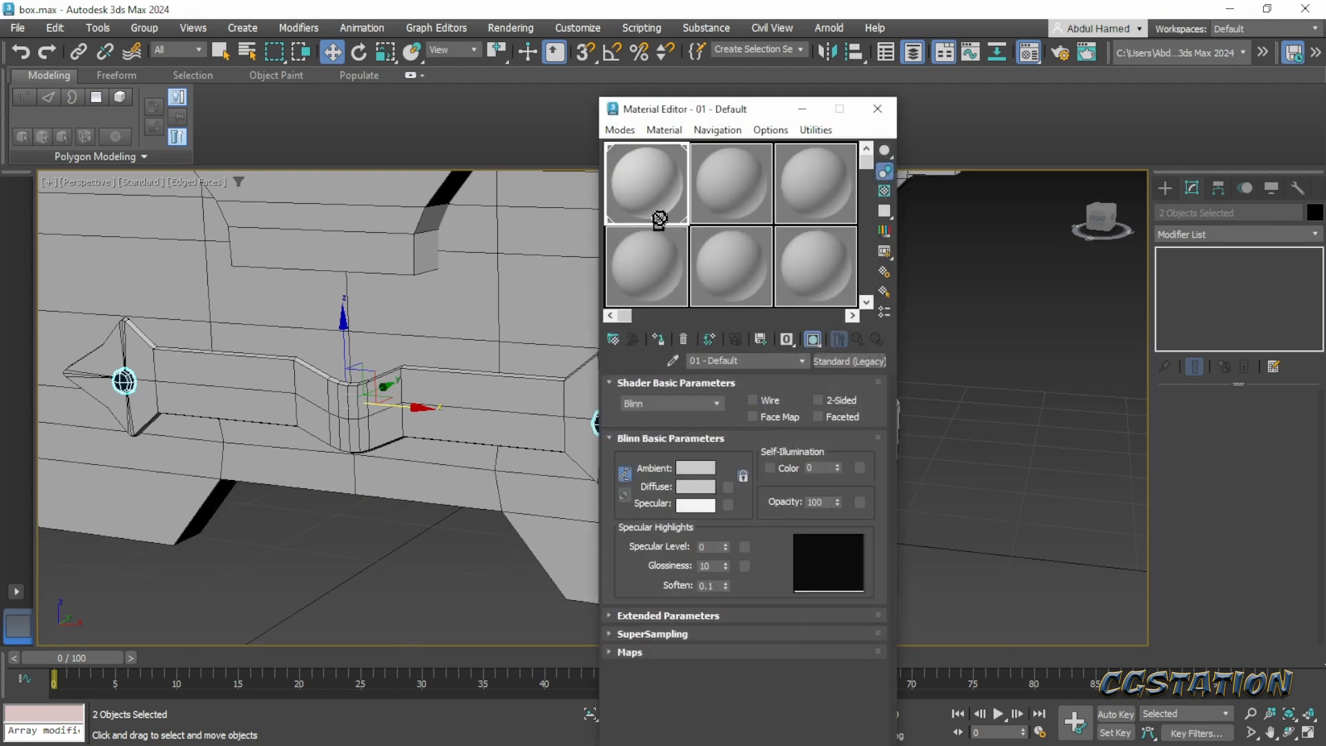
left_click_drag(127, 389, 126, 389)
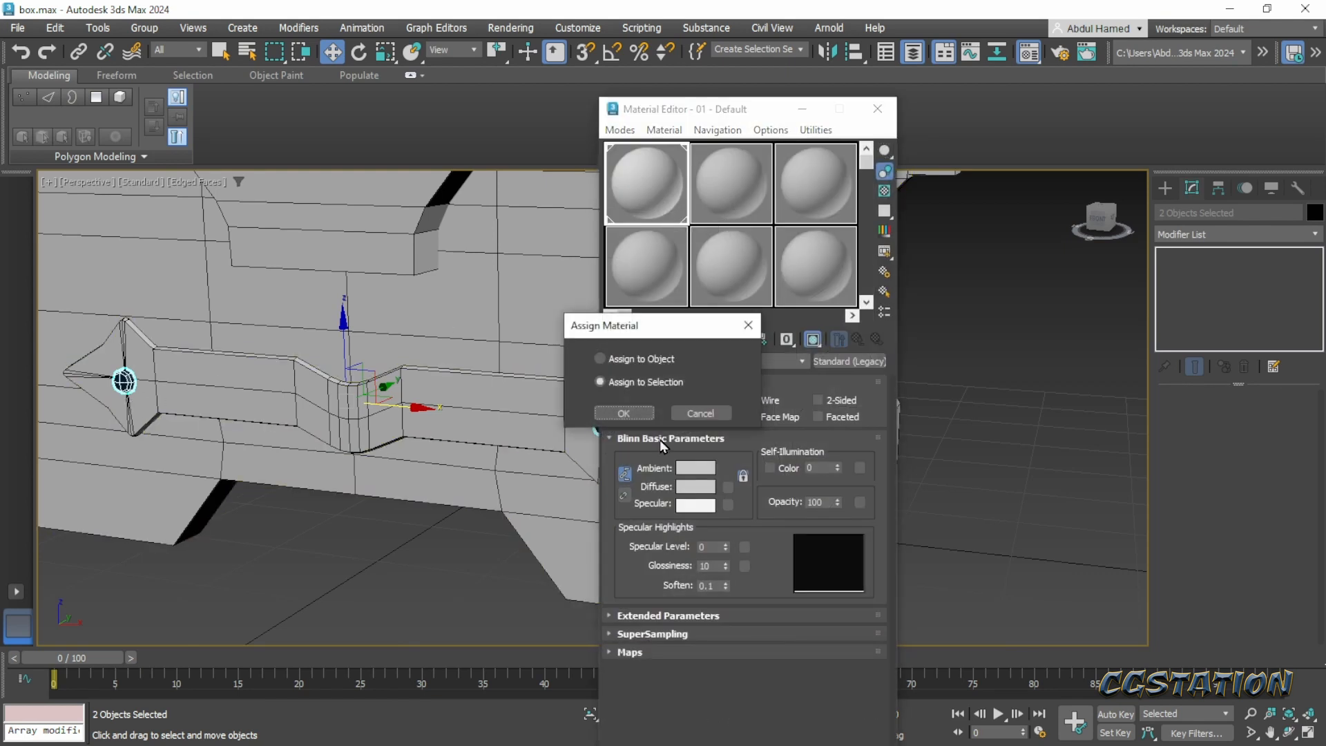
left_click(625, 413)
left_click(878, 108)
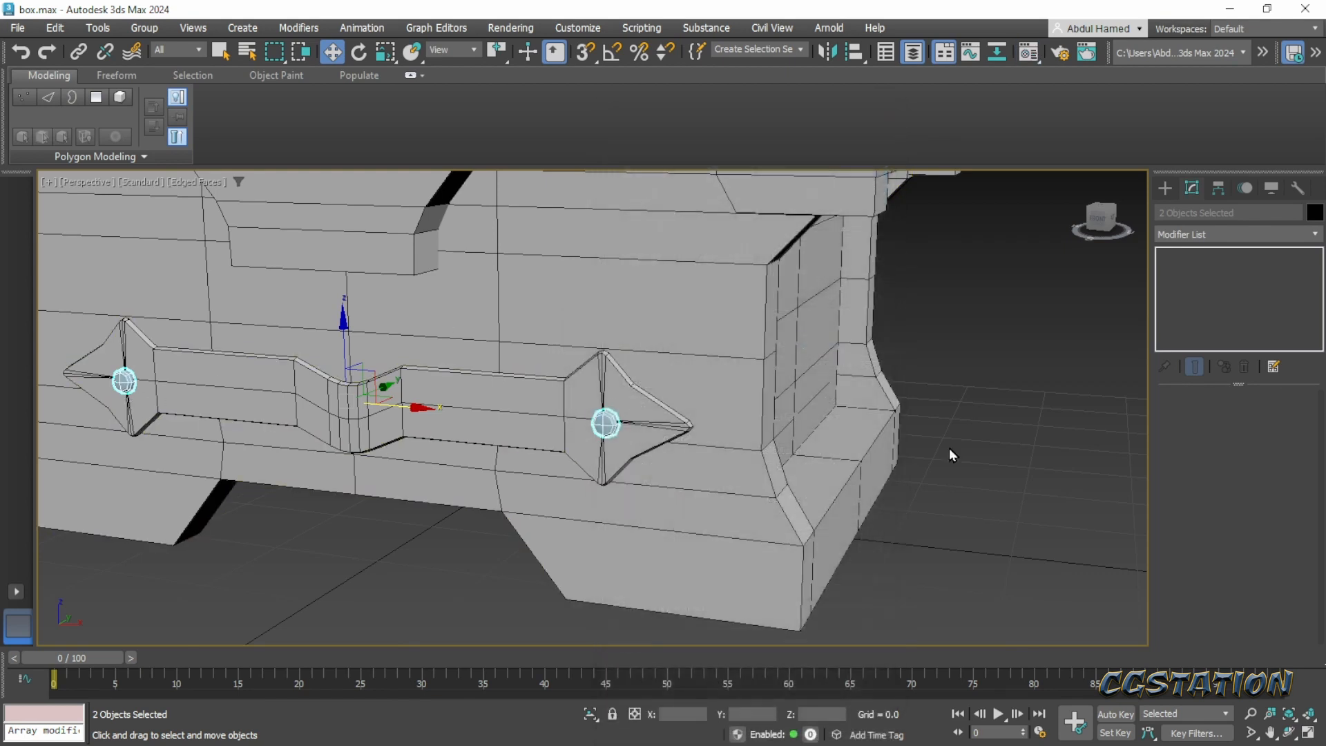
left_click(950, 453)
- Compare the chest with the Pinterest concept, examining the metal straps that run across the lid
scroll(331, 463, "down", 5)
middle_click_drag(484, 421, 582, 457, "alt")
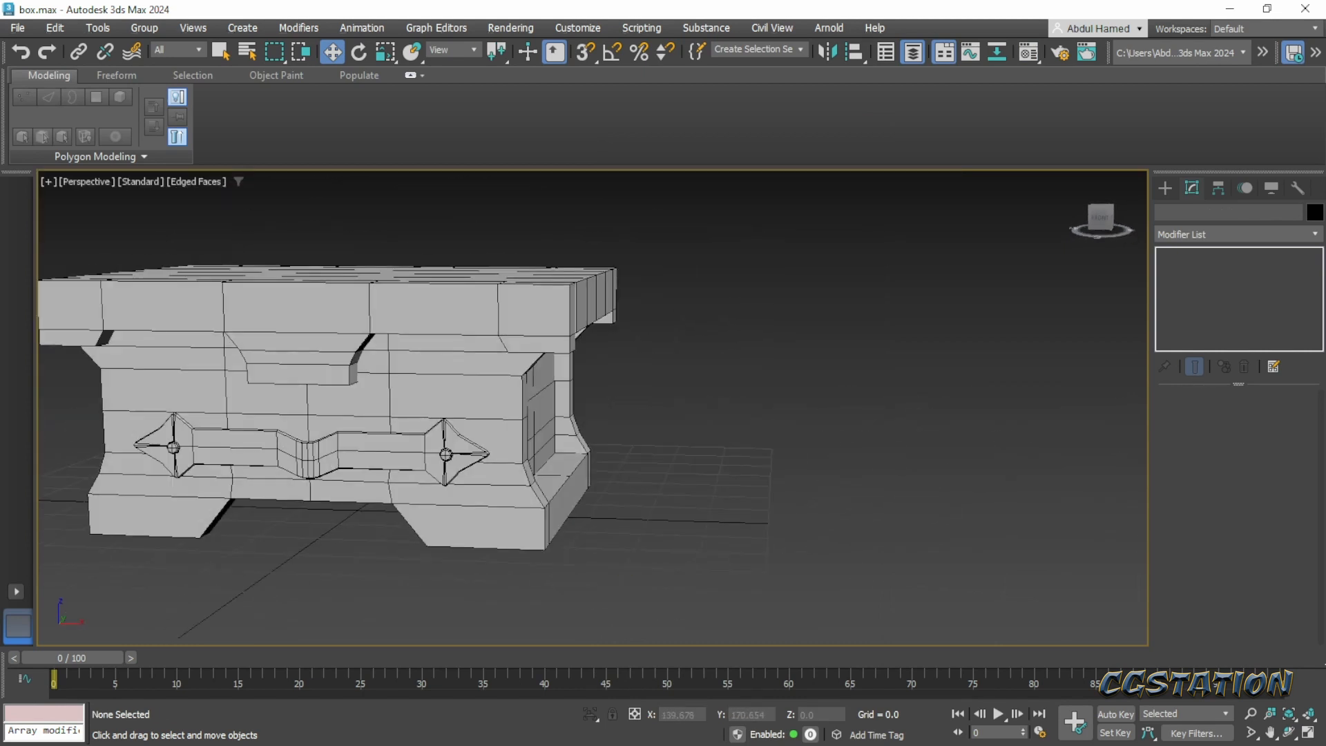
left_click_drag(1325, 87, 635, 60)
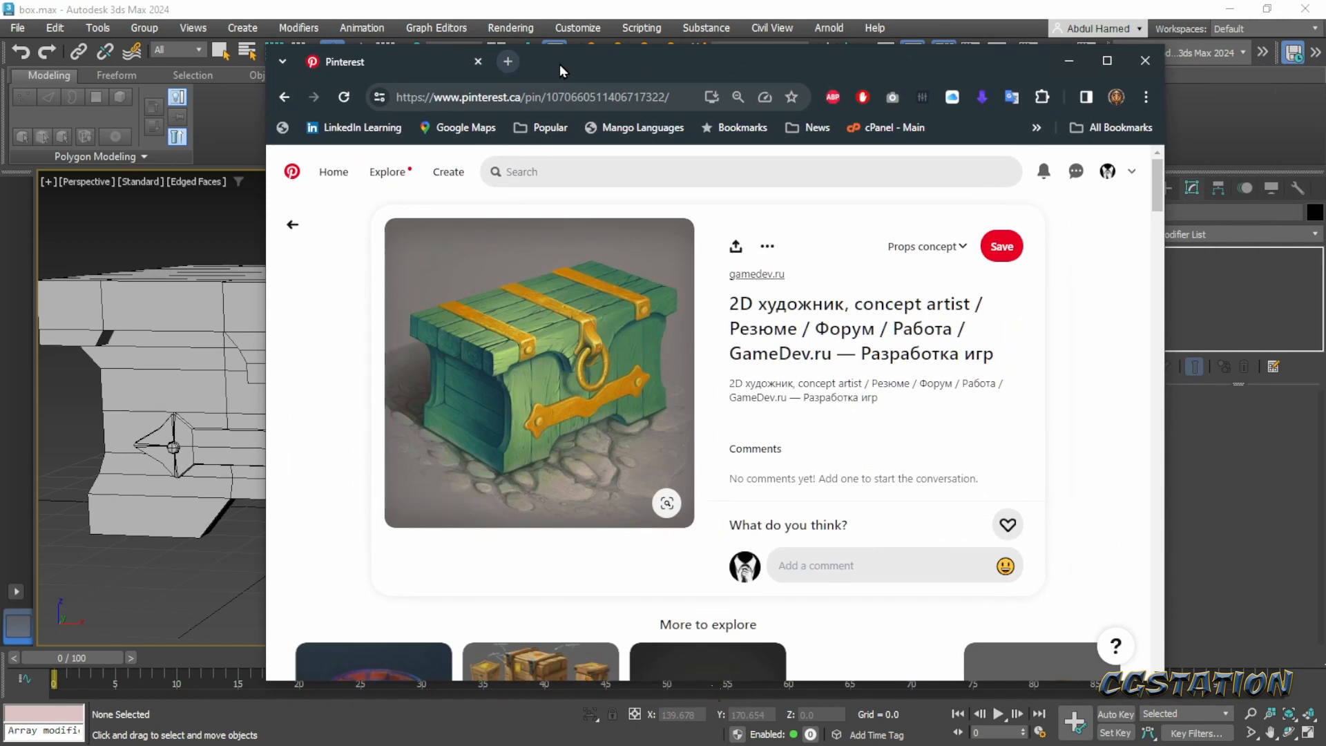
left_click_drag(560, 64, 634, 70)
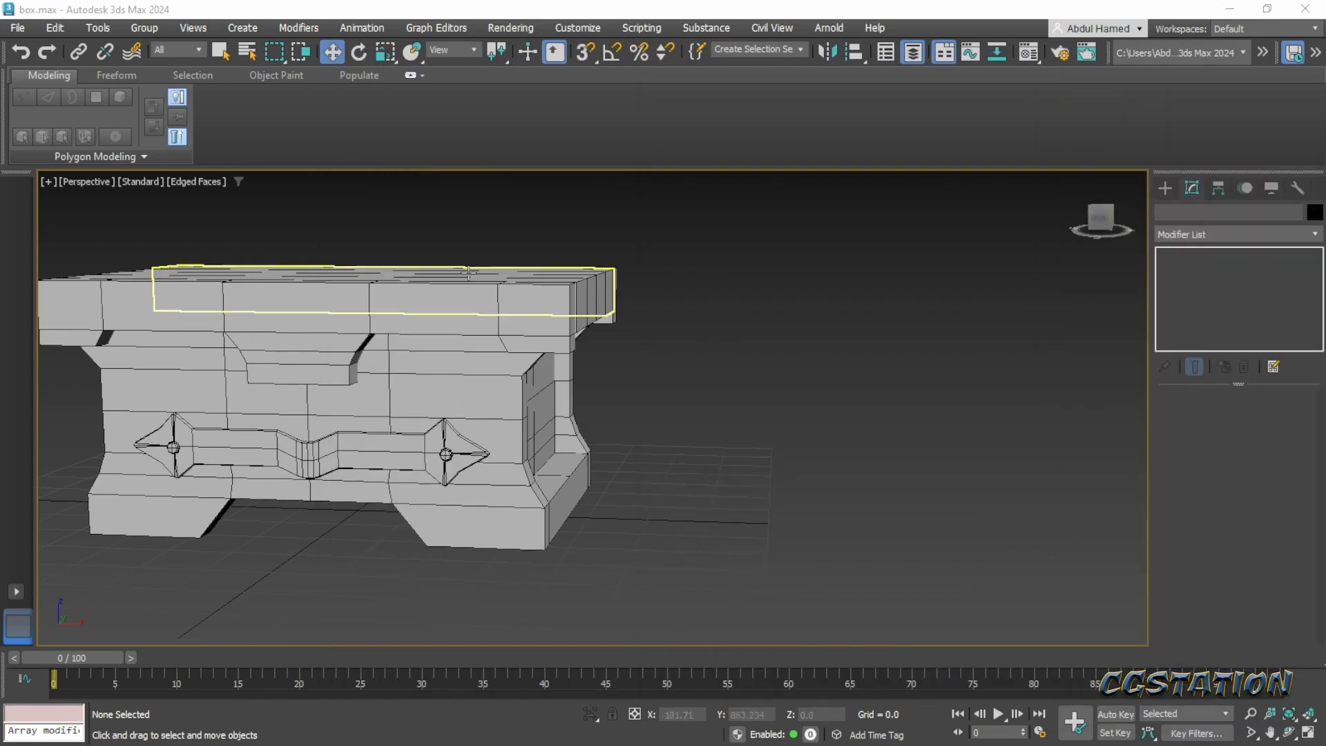
scroll(554, 272, "down", 2)
middle_click_drag(332, 303, 610, 292)
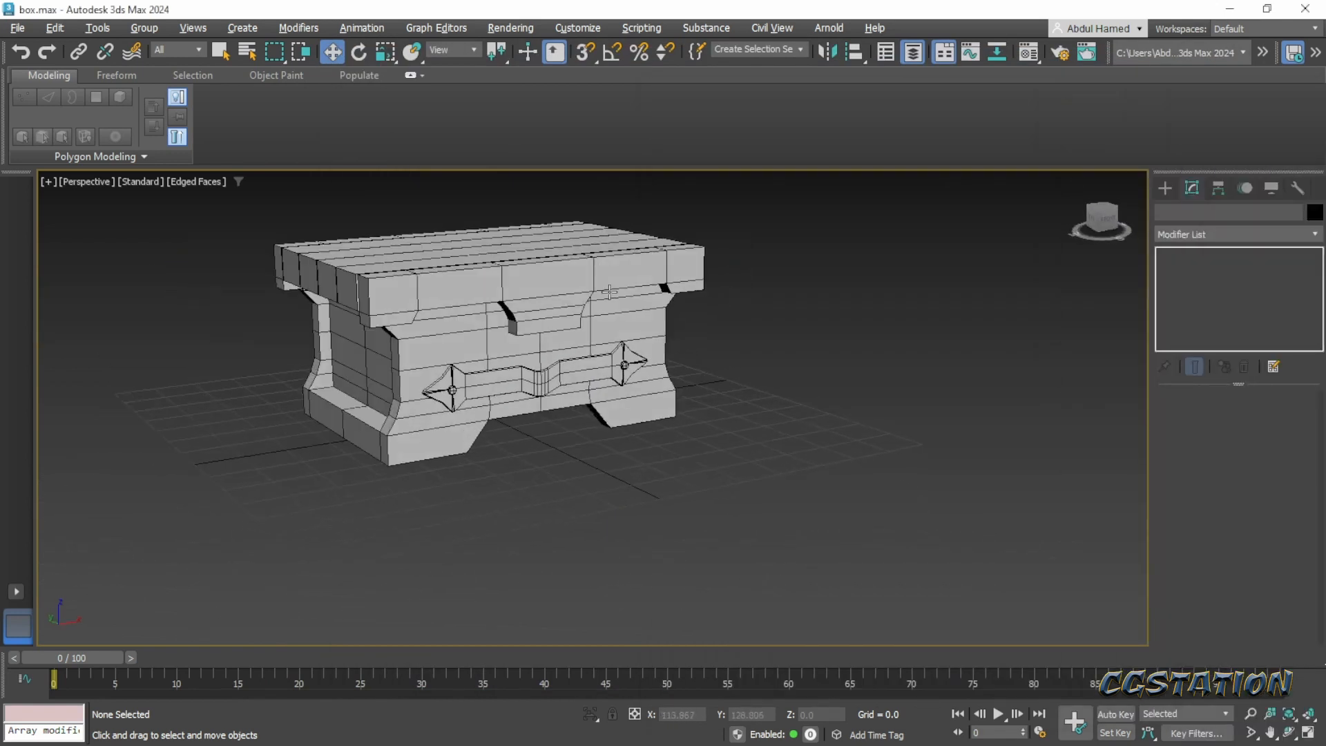
- Create a box about 49.1 long, 6.8 wide and 5.5 high in front of the chest and convert it to Editable Poly
left_click(1168, 185)
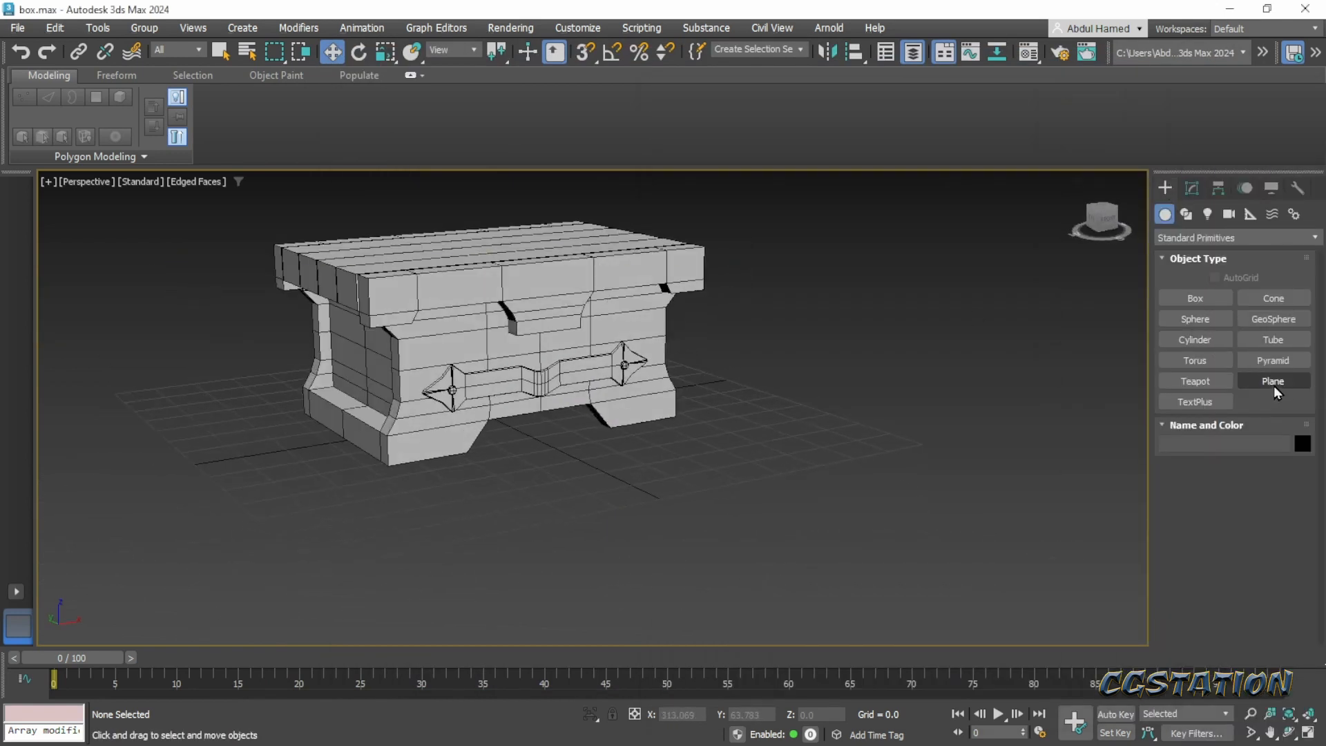
left_click(1203, 302)
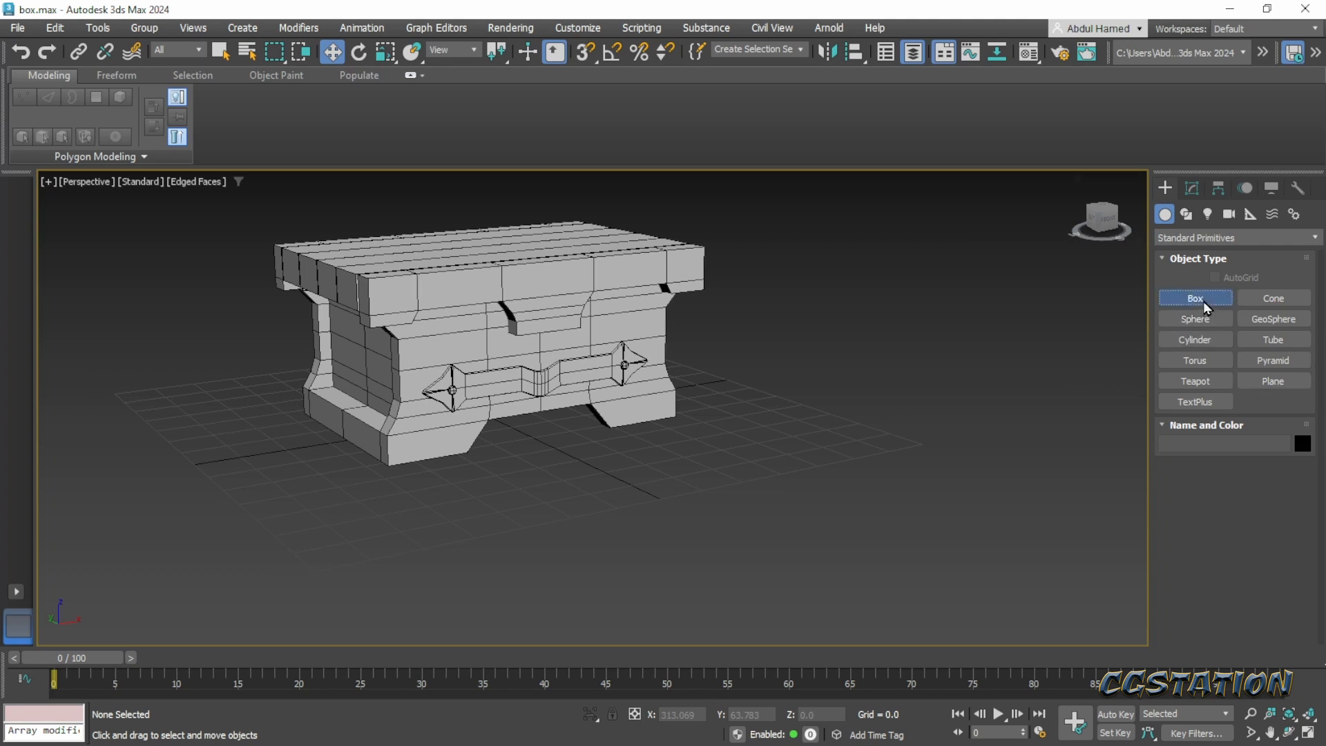
left_click_drag(548, 499, 665, 590)
left_click(660, 561)
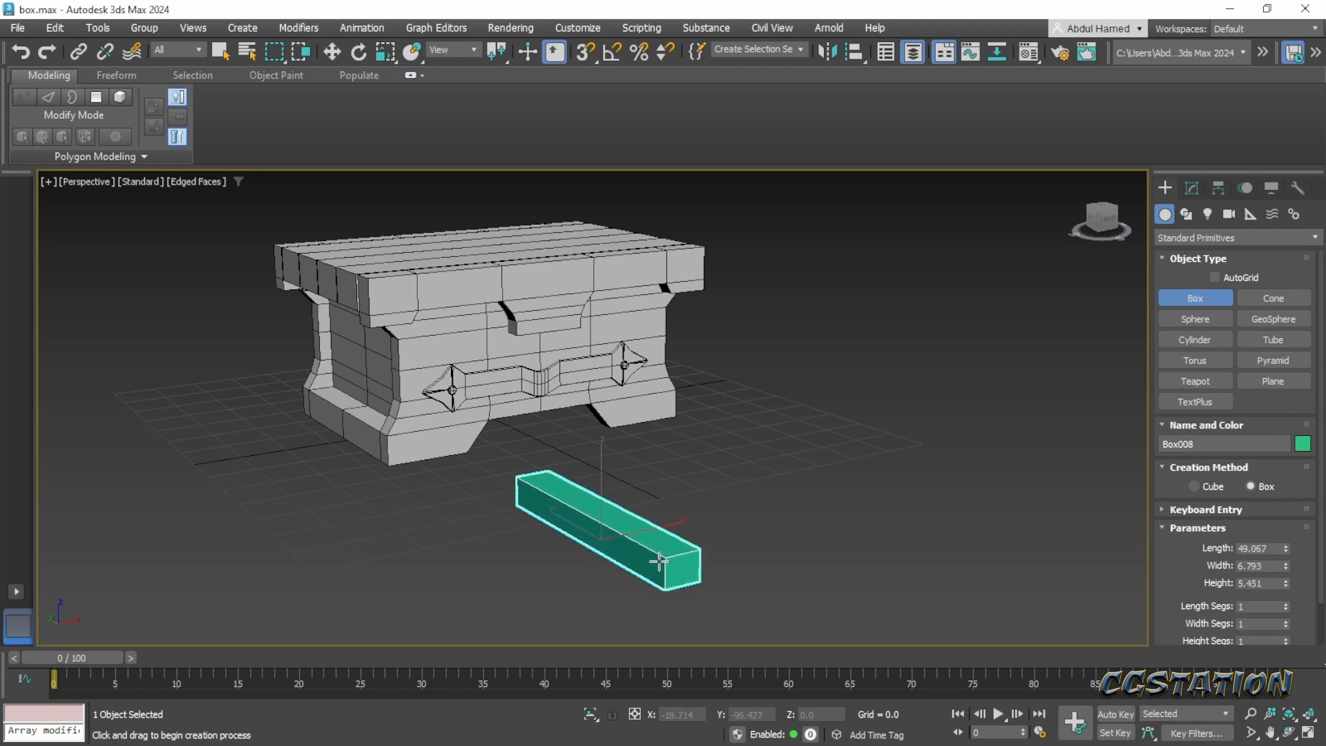
left_click(1193, 190)
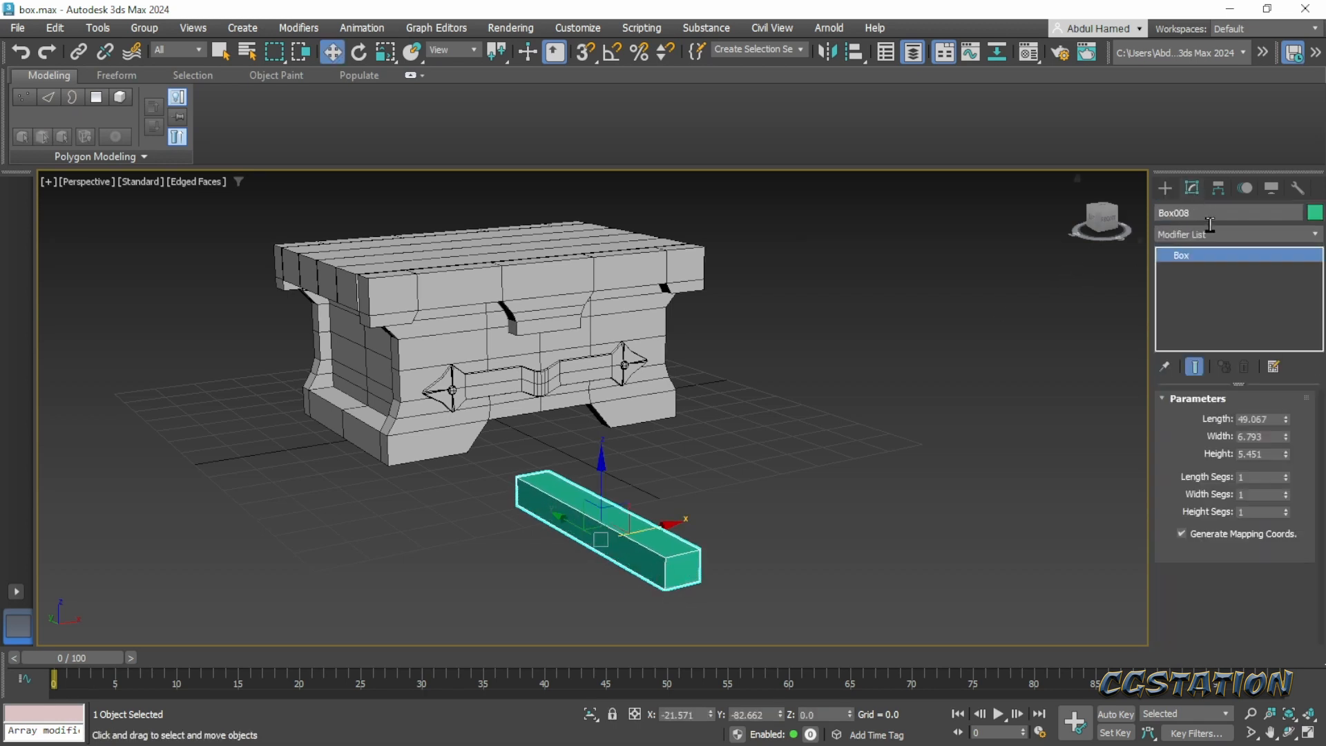
right_click(1213, 250)
left_click(1244, 375)
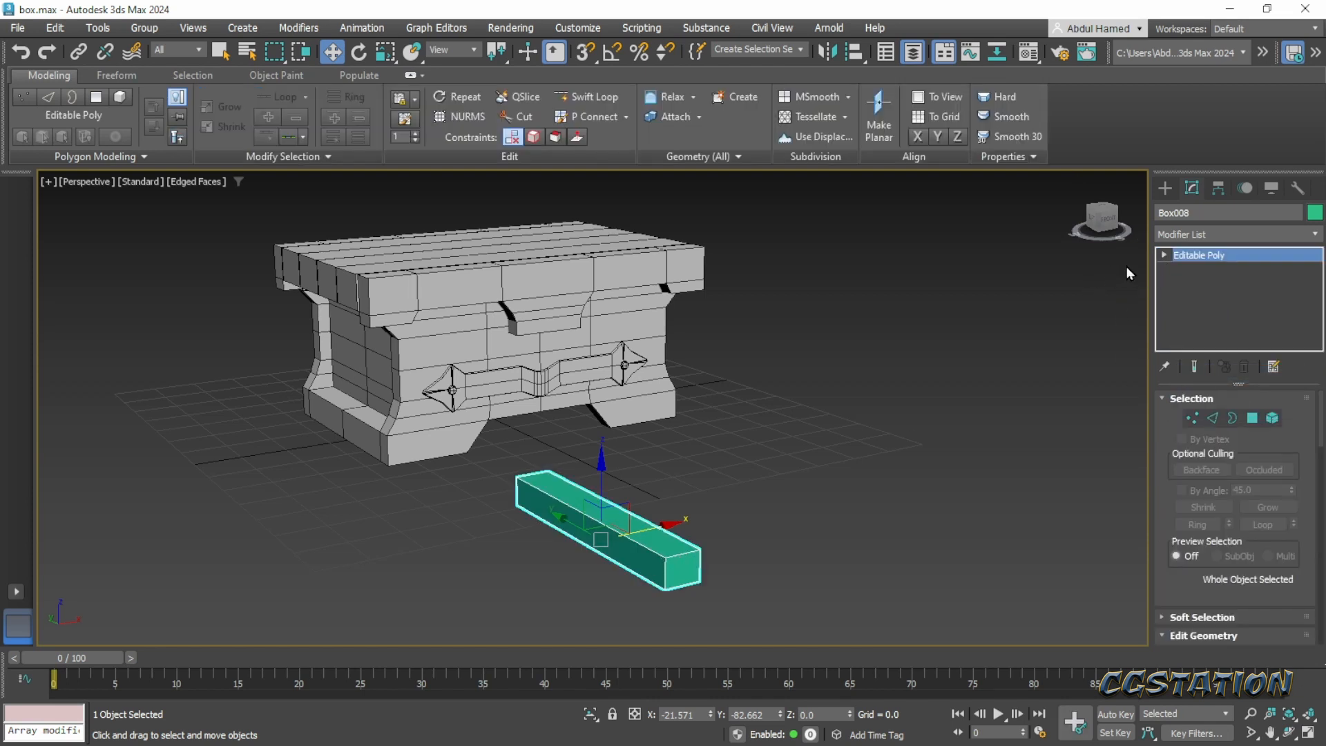
- Delete the two long side polygons of the new box
left_click(1163, 255)
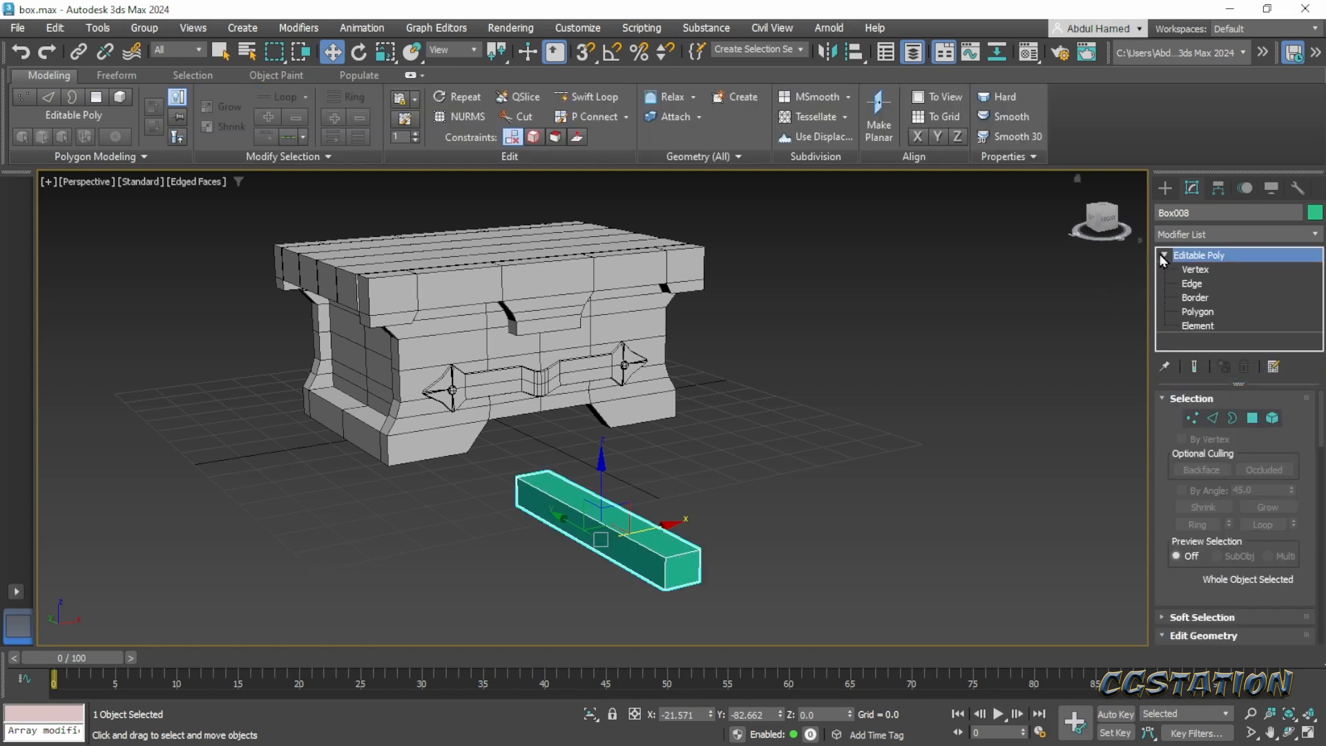
left_click(1199, 312)
left_click(594, 508)
middle_click_drag(821, 536, 677, 541, "alt")
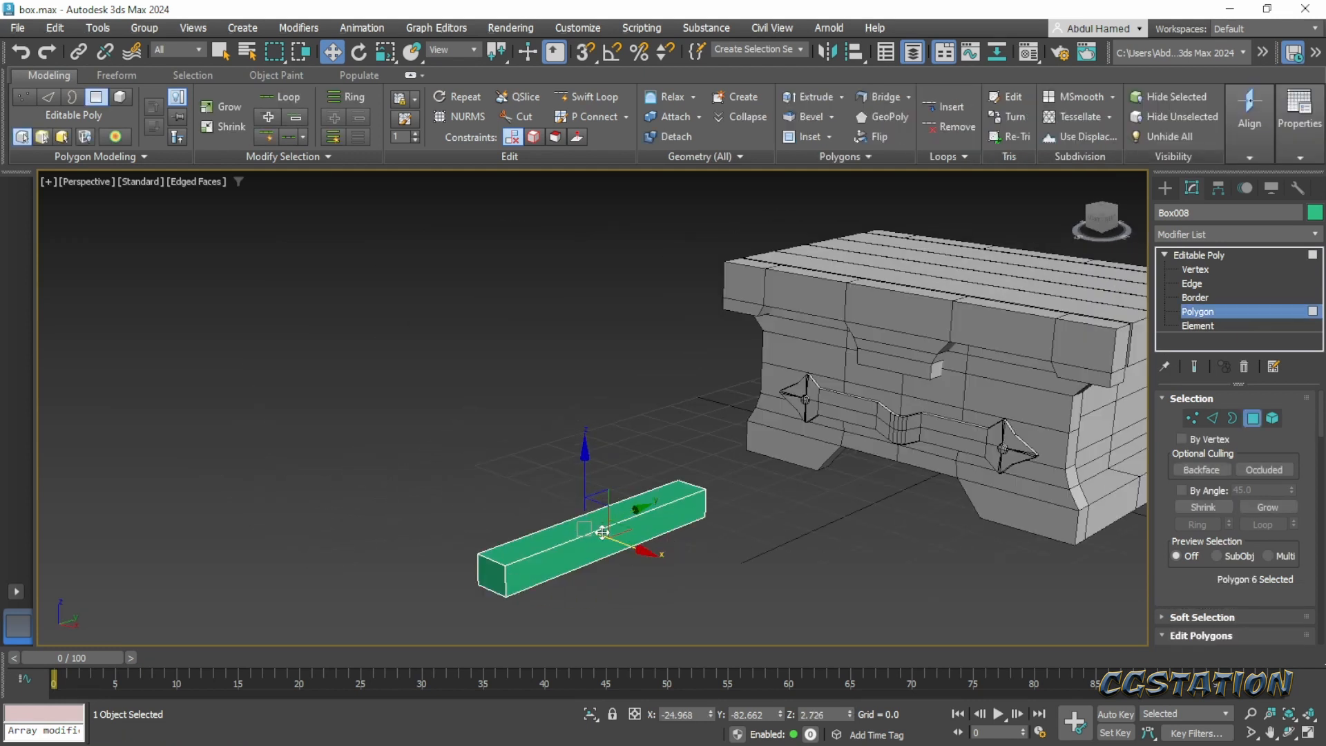
left_click_drag(603, 539, 685, 569)
key("Delete")
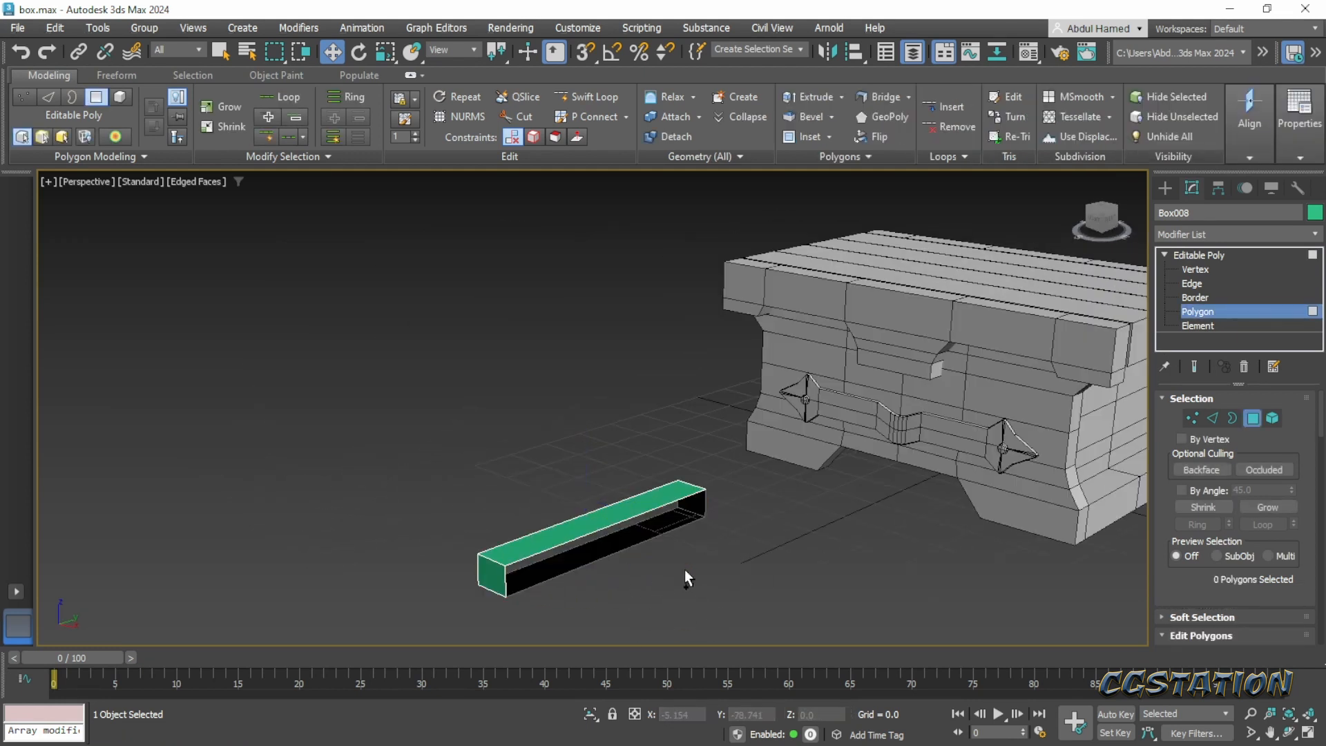
- Extrude both open side borders of the box inward by scaling them along Y and Z into narrow rims, and leave border editing
left_click(1200, 333)
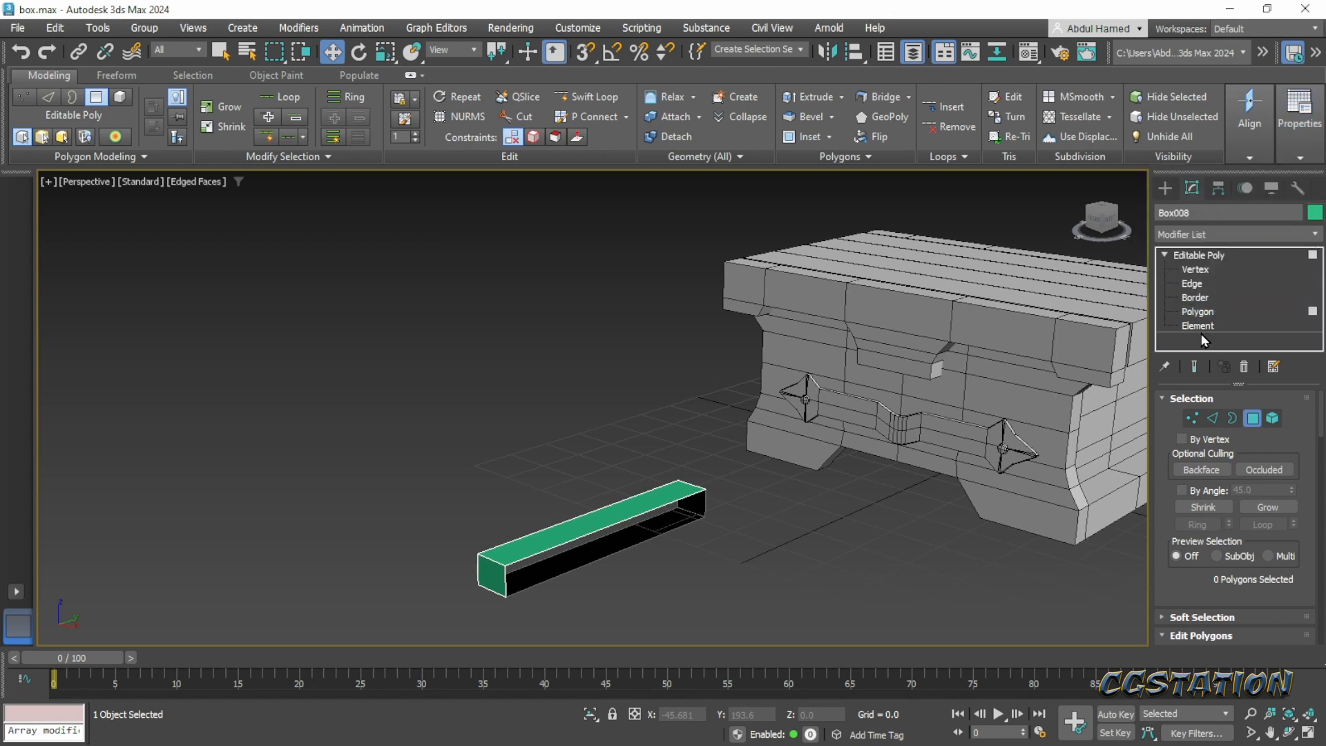
left_click(1195, 297)
left_click(589, 541)
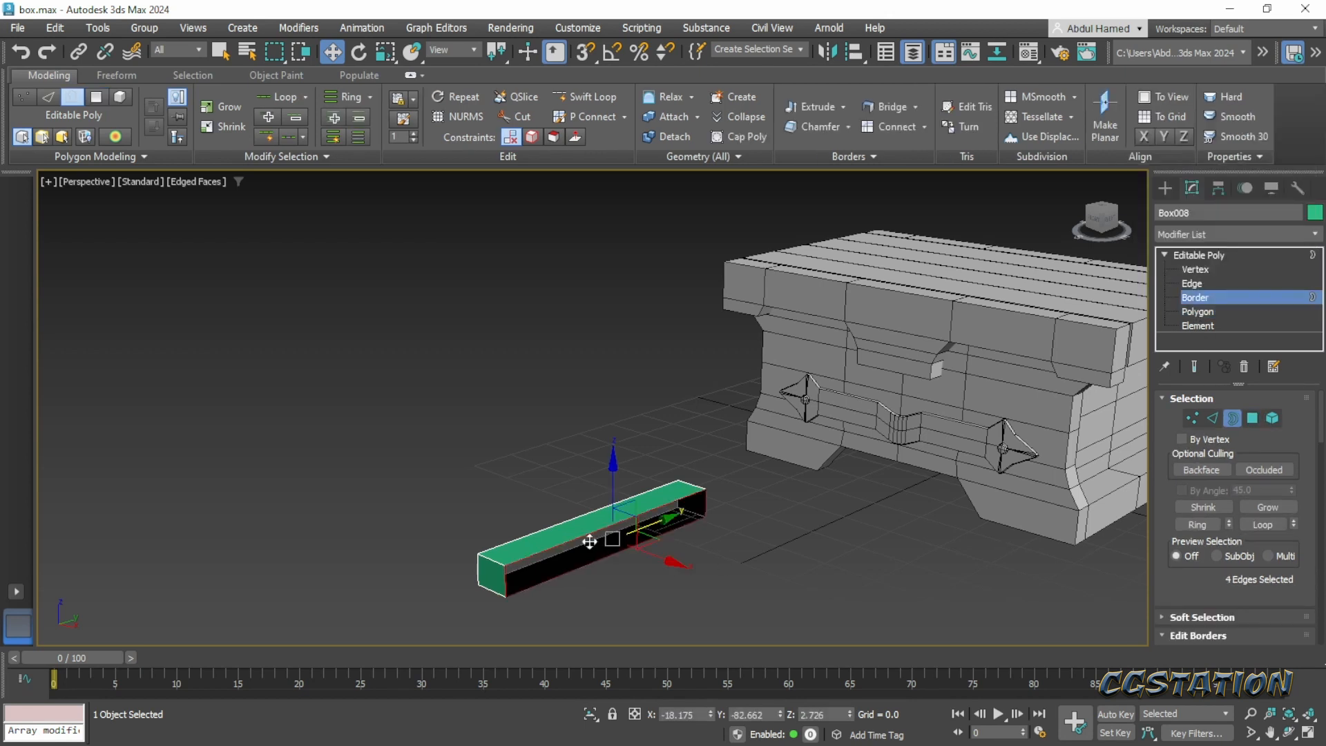
middle_click_drag(546, 576, 708, 542, "alt")
left_click(658, 566, "ctrl")
scroll(709, 543, "up", 3)
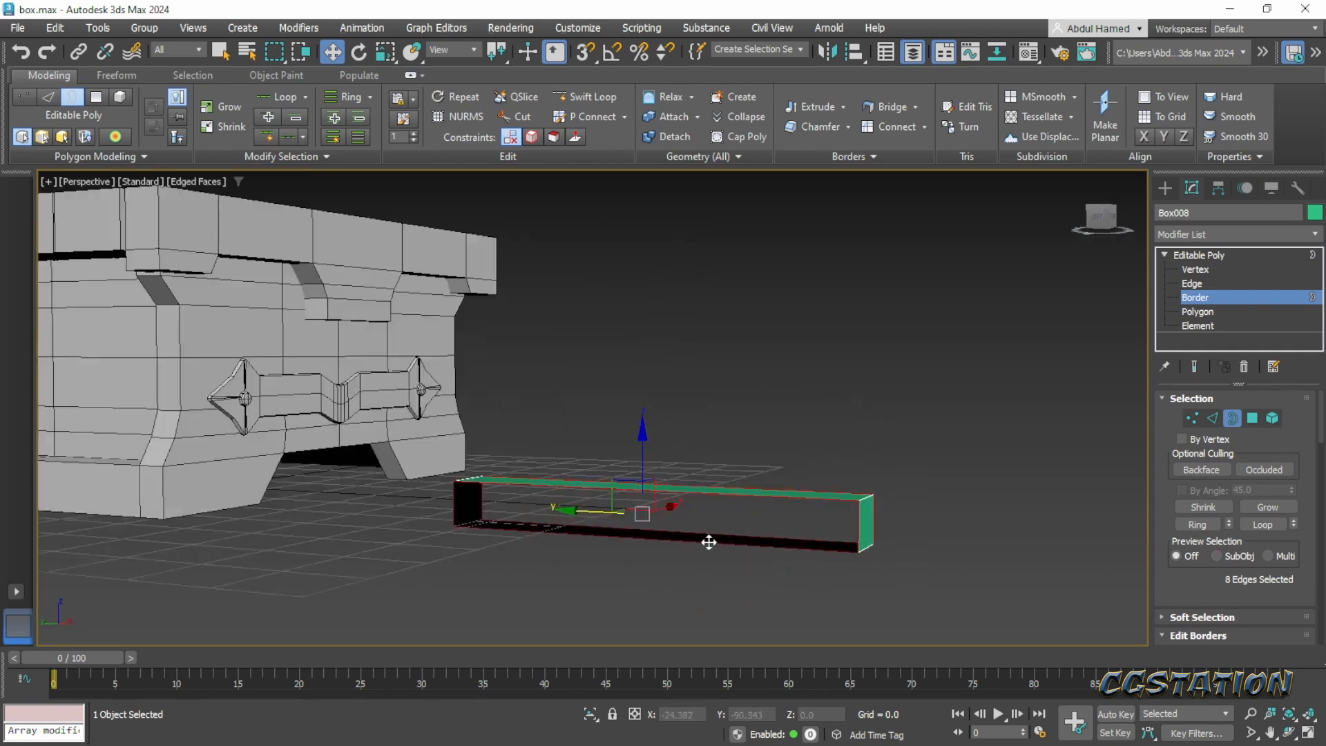
scroll(709, 542, "up", 2)
key("r")
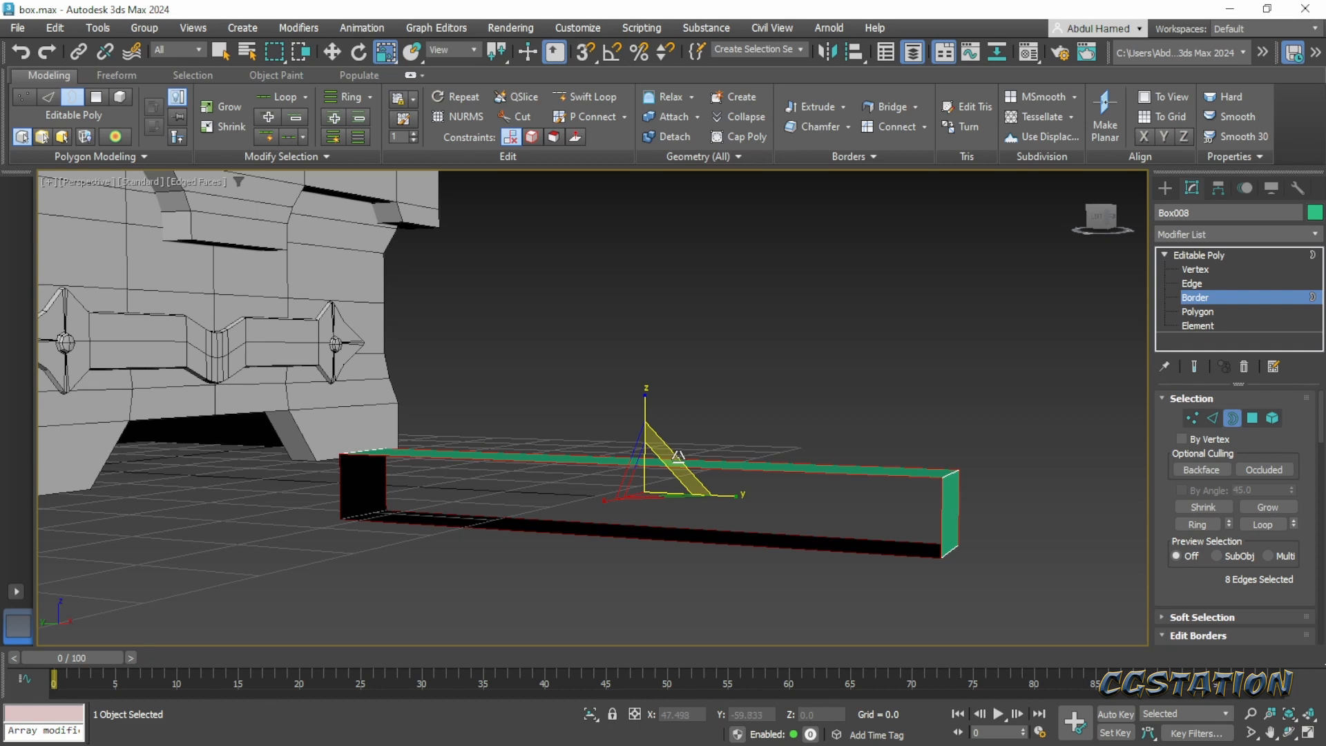
left_click_drag(678, 456, 675, 458, "shift")
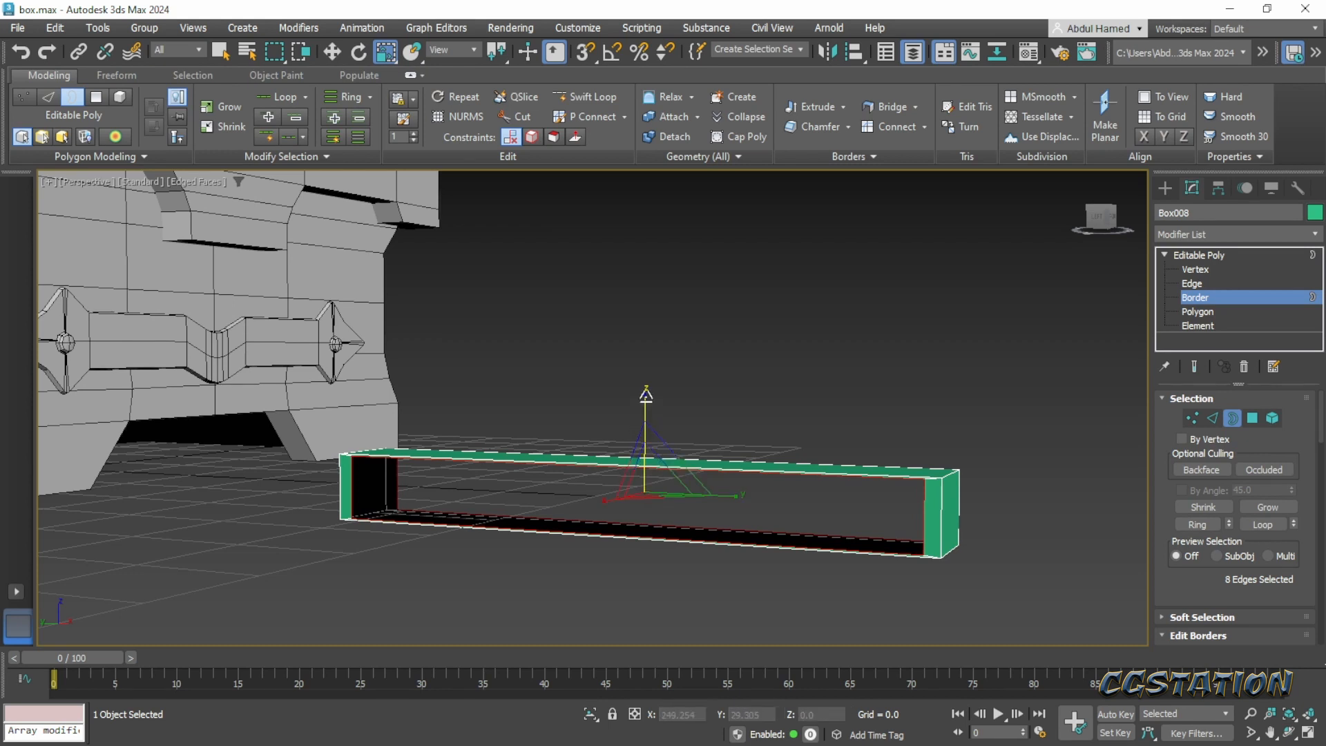
left_click_drag(646, 399, 647, 425, "shift")
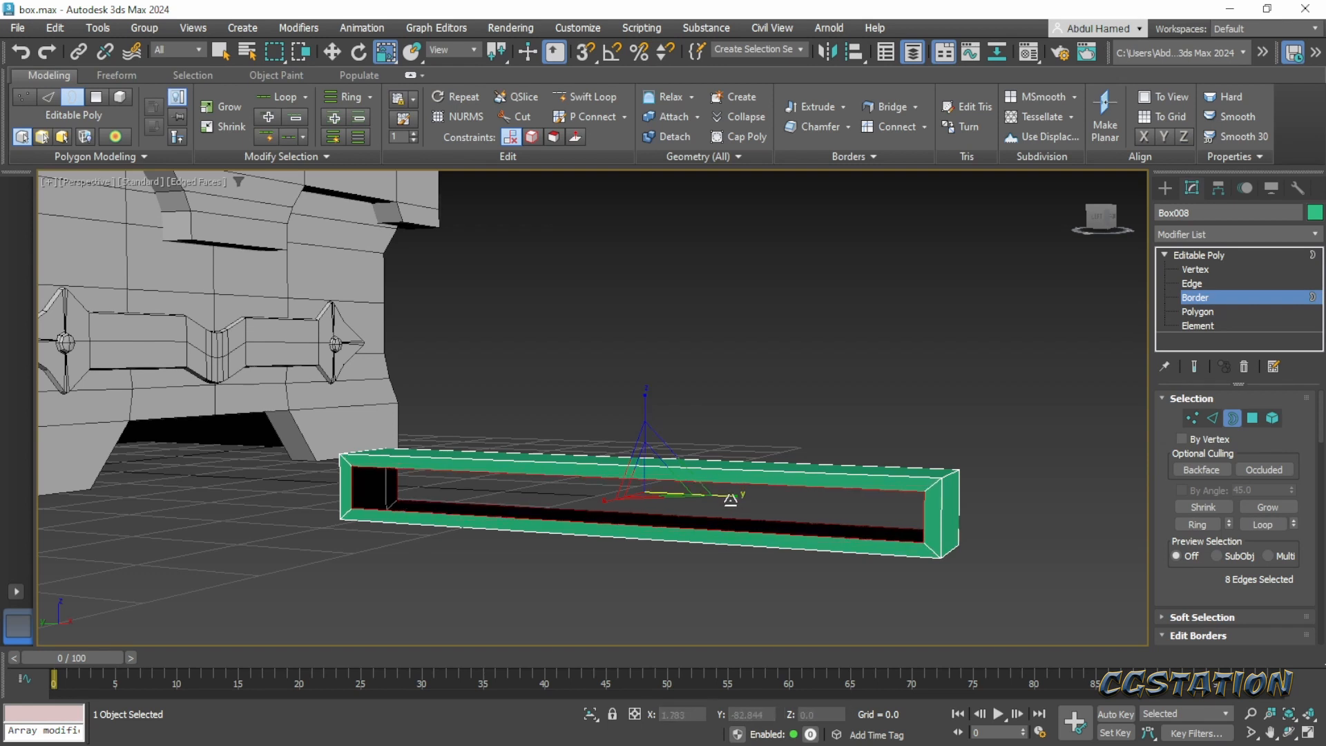
left_click_drag(730, 499, 737, 498, "shift")
mouse_move(815, 492)
middle_mouse_down("alt")
mouse_move(752, 505)
mouse_move(657, 491)
mouse_move(840, 498)
middle_mouse_up("alt")
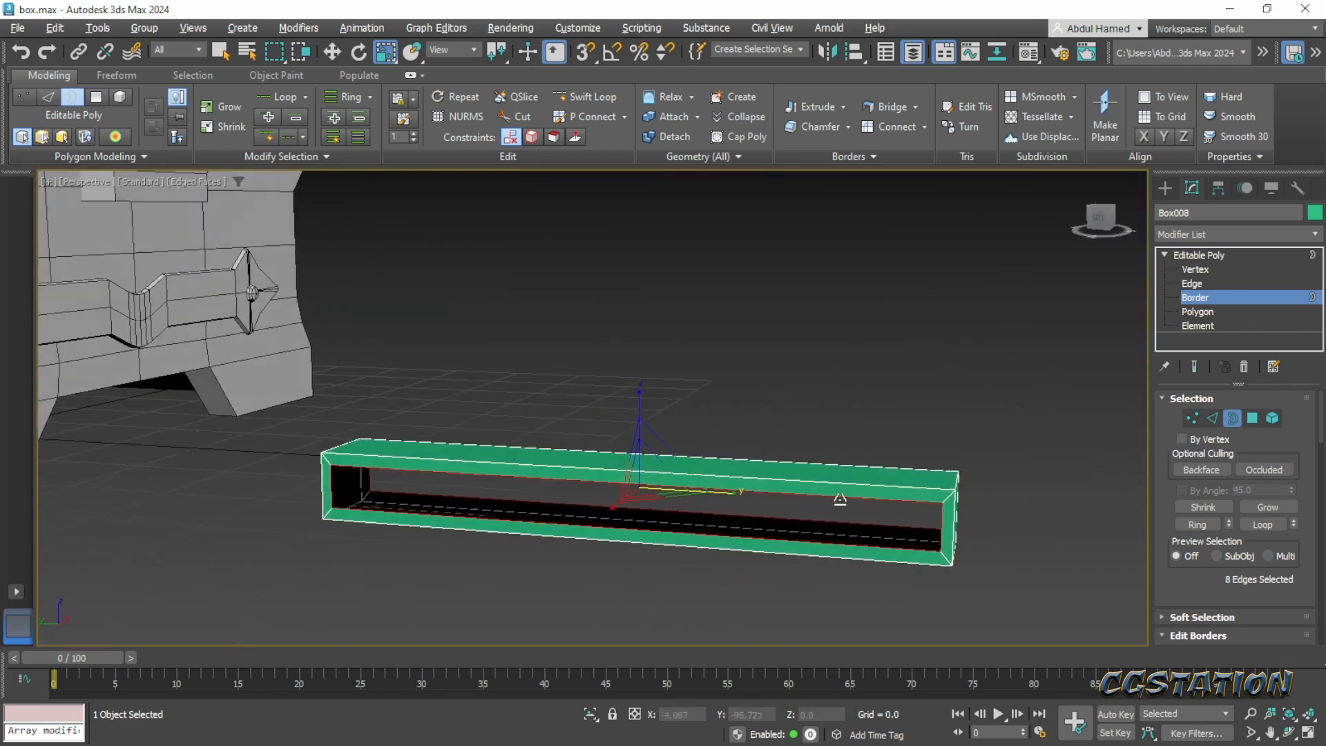
scroll(832, 506, "down", 2)
left_click(1220, 254)
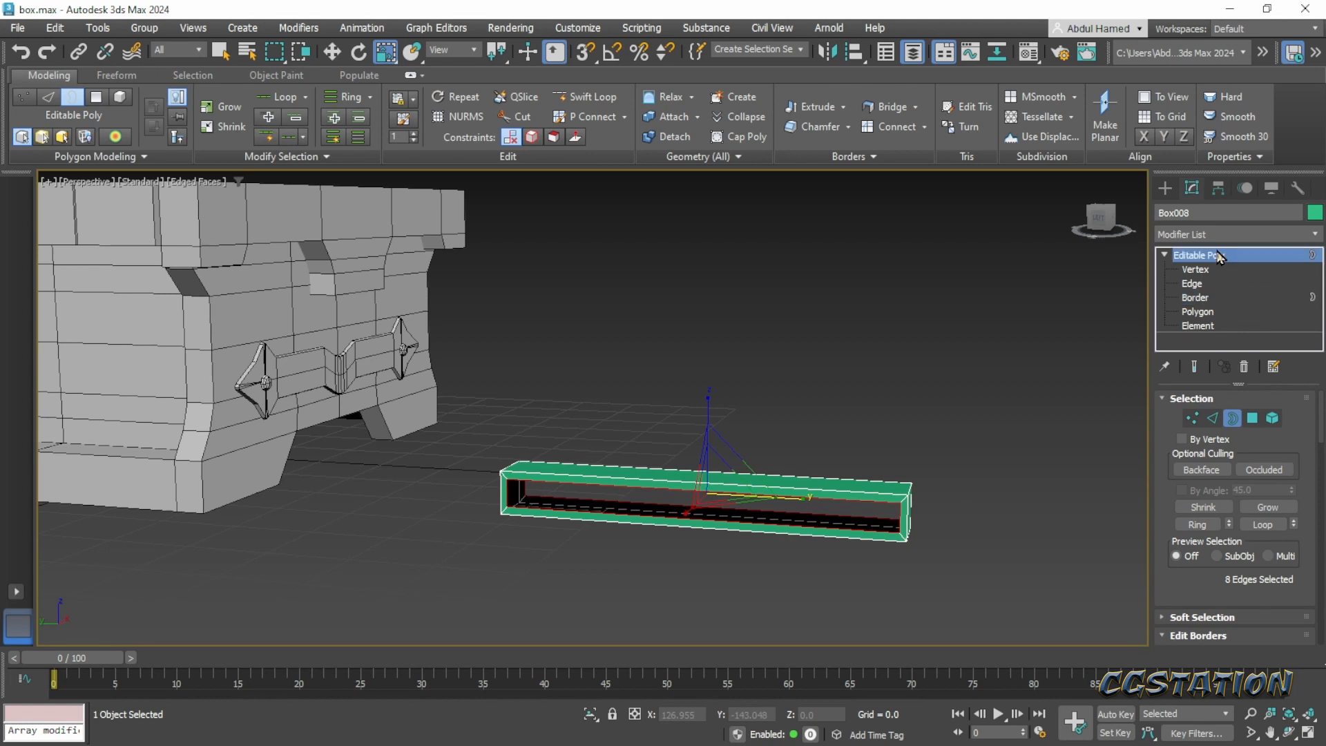
- Move the hollow box onto the chest lid, at about Y 3.2 and Z 34.2
scroll(836, 449, "down", 4)
key("w")
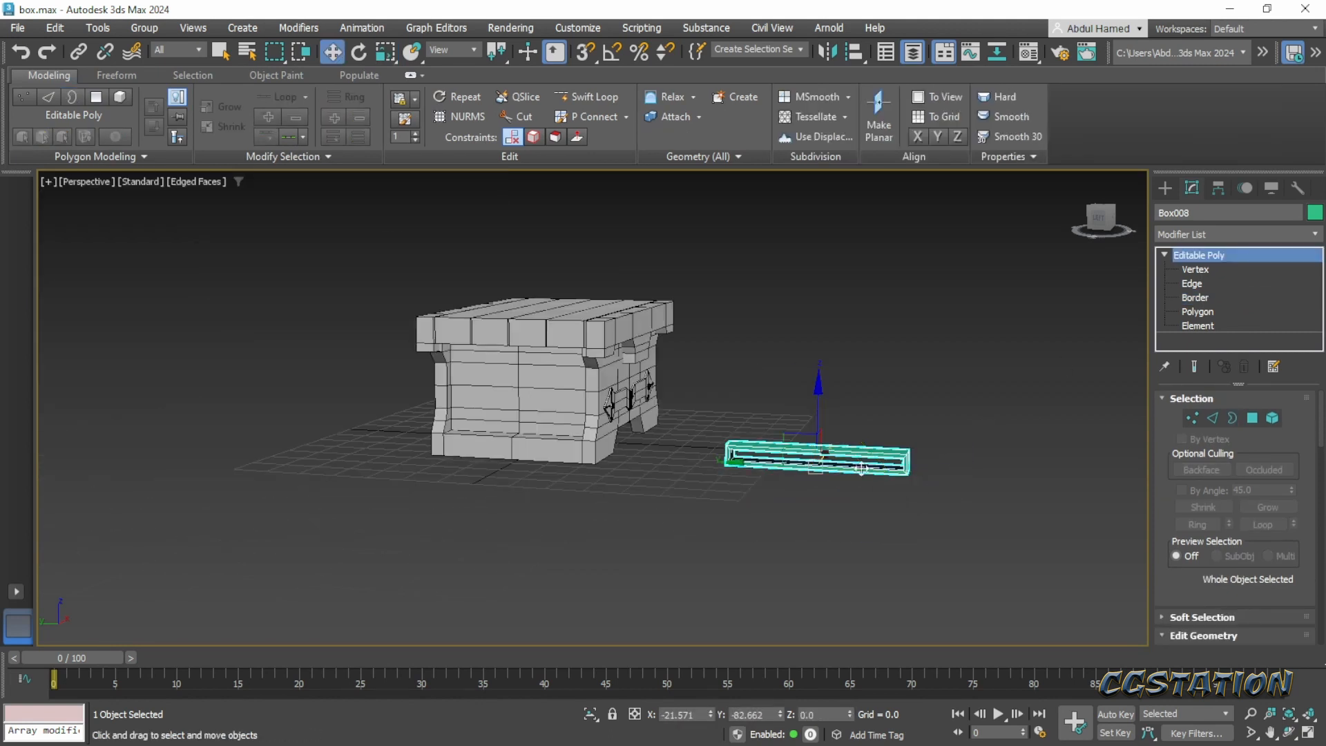
left_click_drag(748, 459, 569, 263)
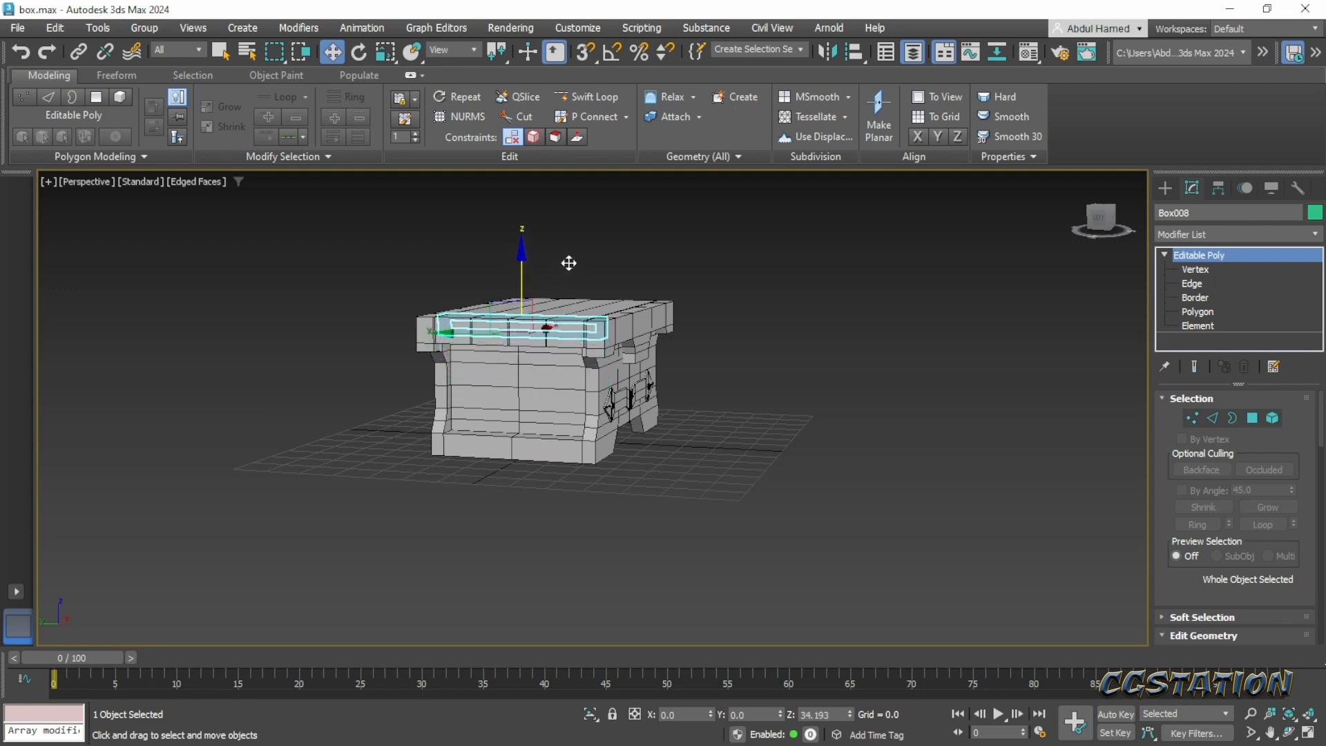
middle_click_drag(680, 353, 722, 430, "alt")
scroll(631, 334, "up", 3)
middle_click_drag(631, 335, 800, 437)
scroll(800, 436, "up", 3)
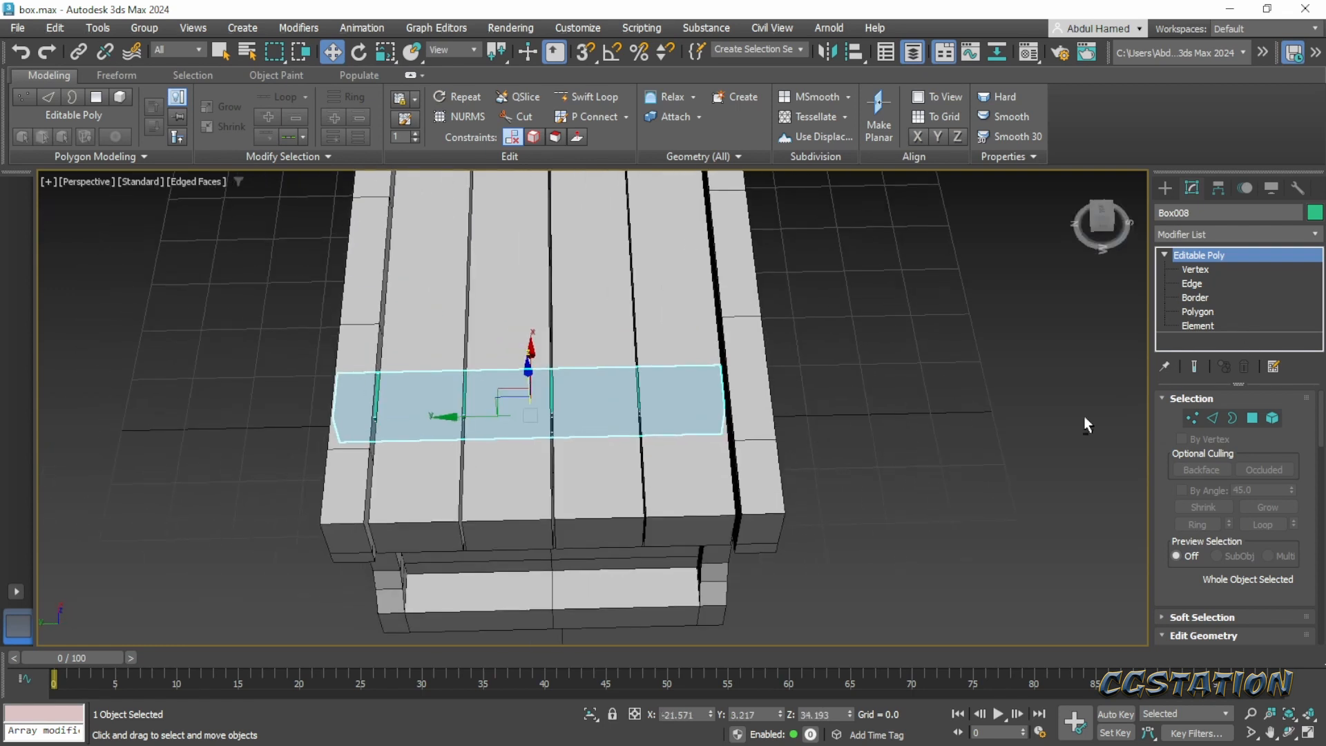
- In the Left view, move the vertices of the strap's front end to about Y -27.8, just past the lid's front plank
middle_click_drag(1083, 416, 1021, 350, "alt")
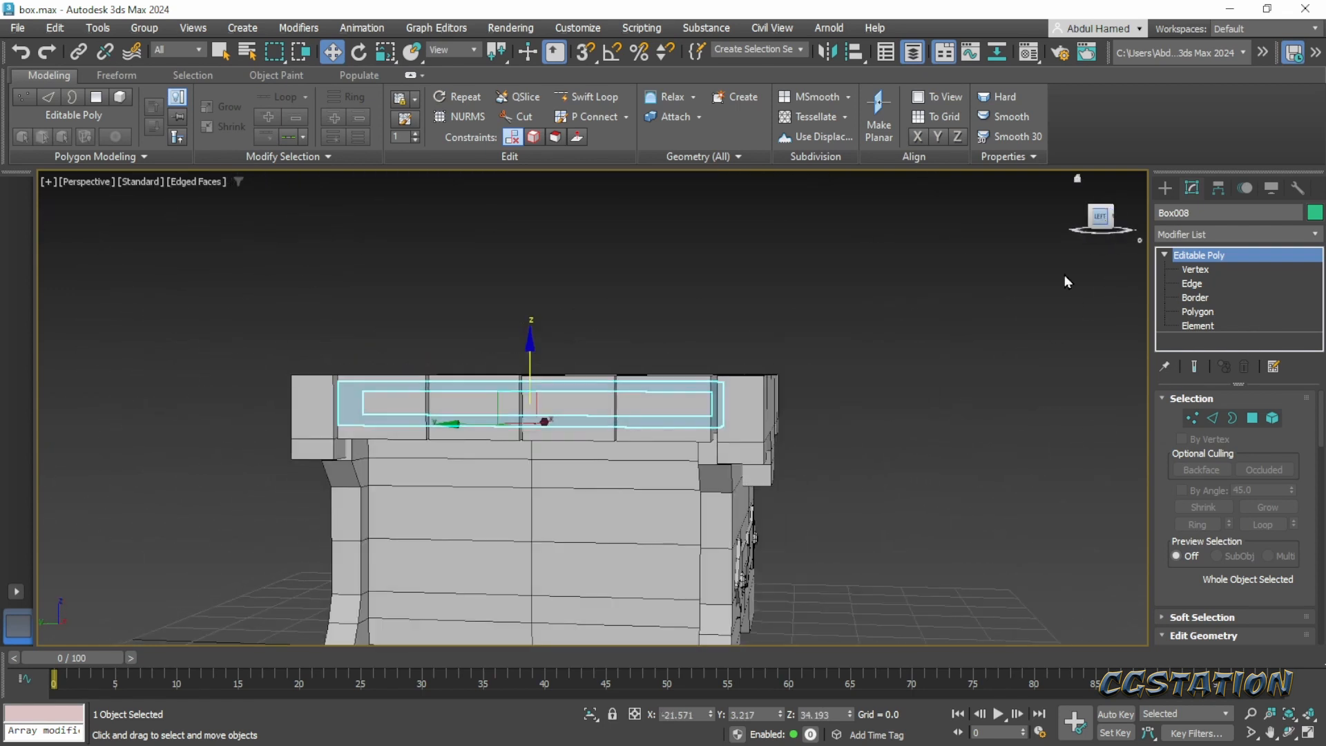
middle_click_drag(1066, 280, 785, 475, "alt")
key("l")
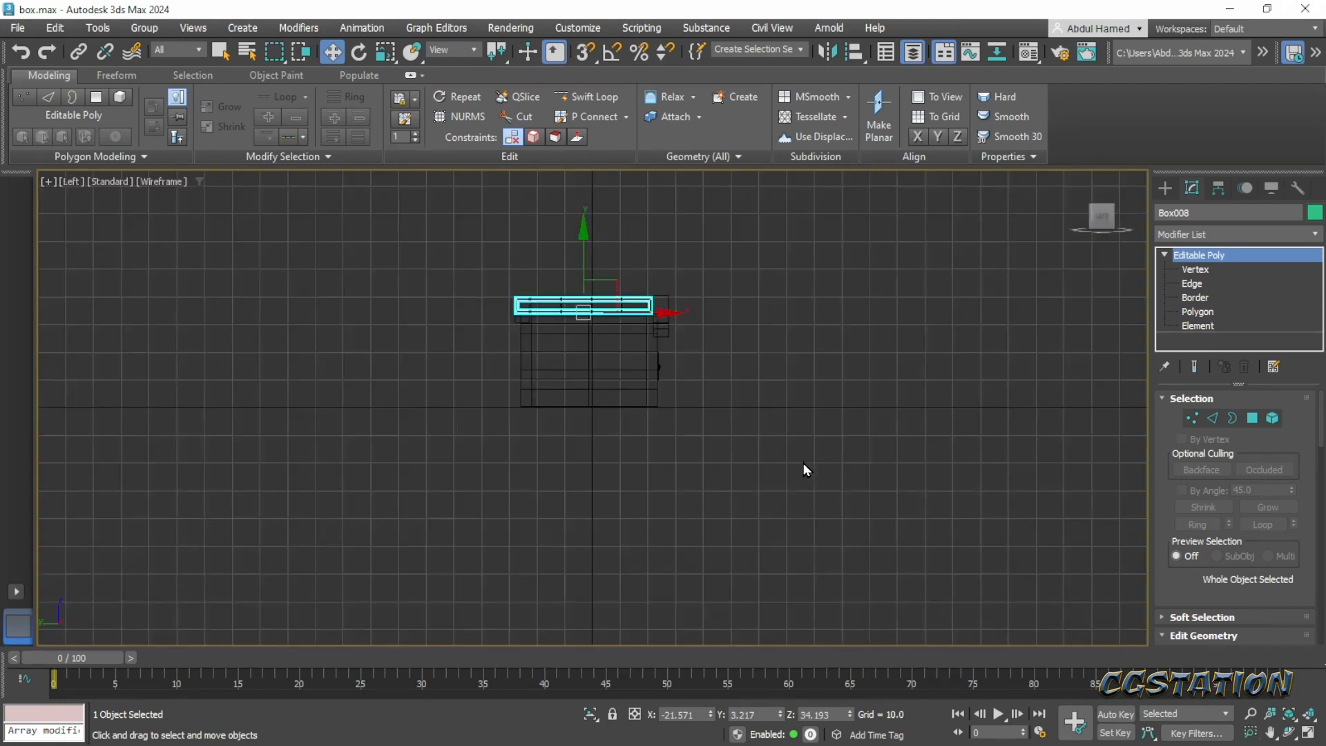
middle_click_drag(589, 262, 589, 397)
scroll(590, 396, "up", 6)
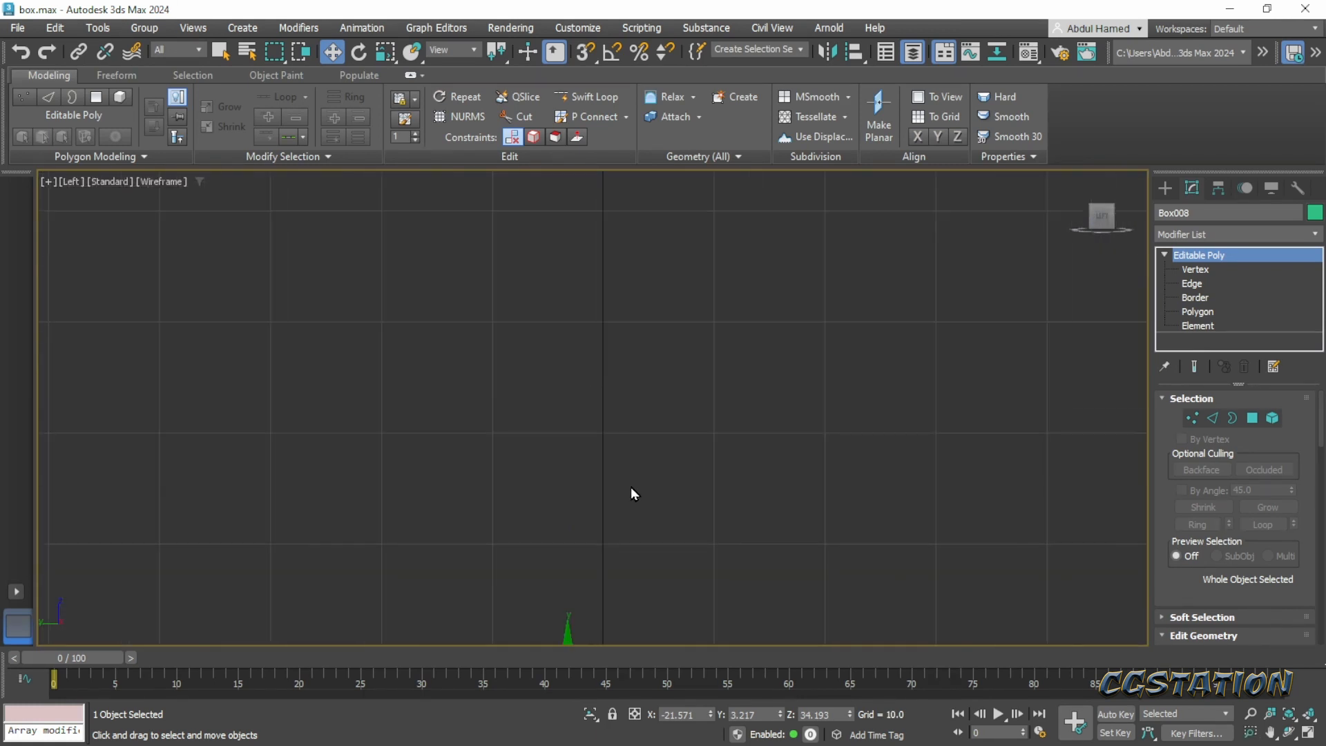
middle_click_drag(631, 487, 601, 199)
middle_click_drag(582, 420, 482, 306)
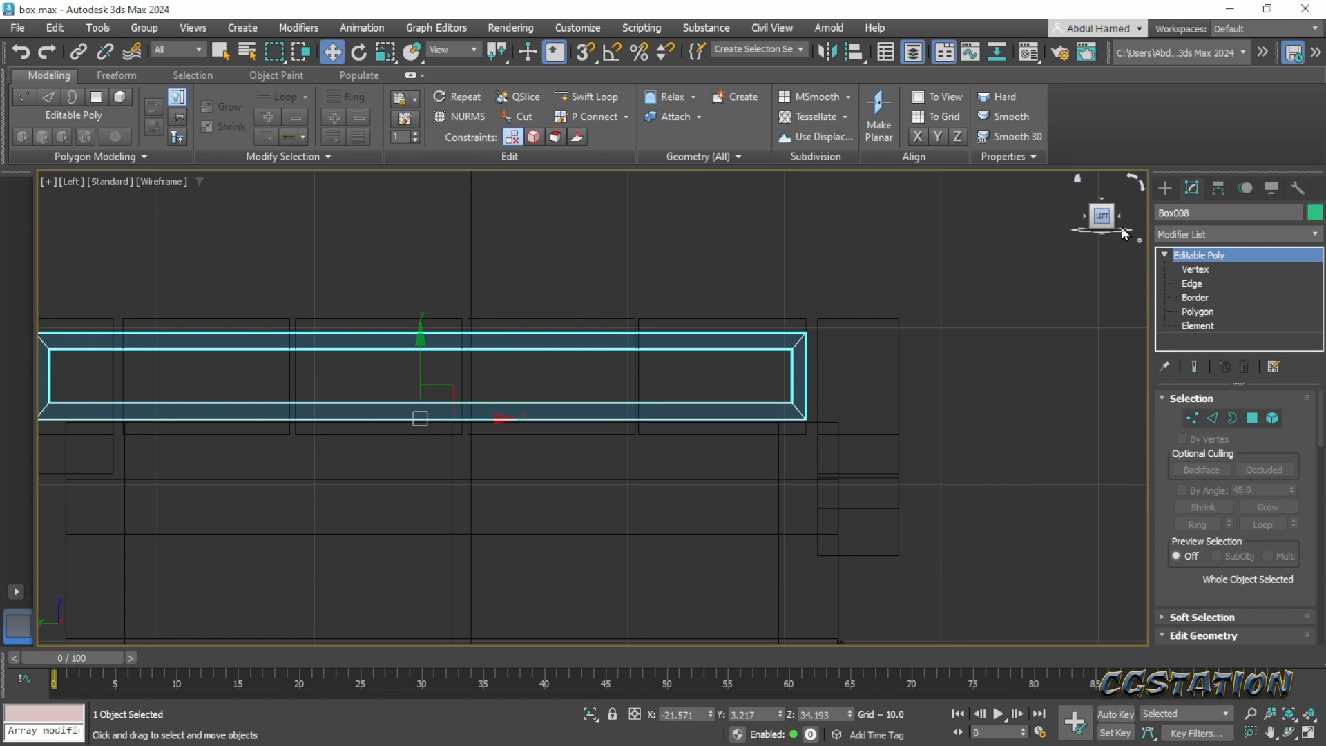
left_click(1195, 270)
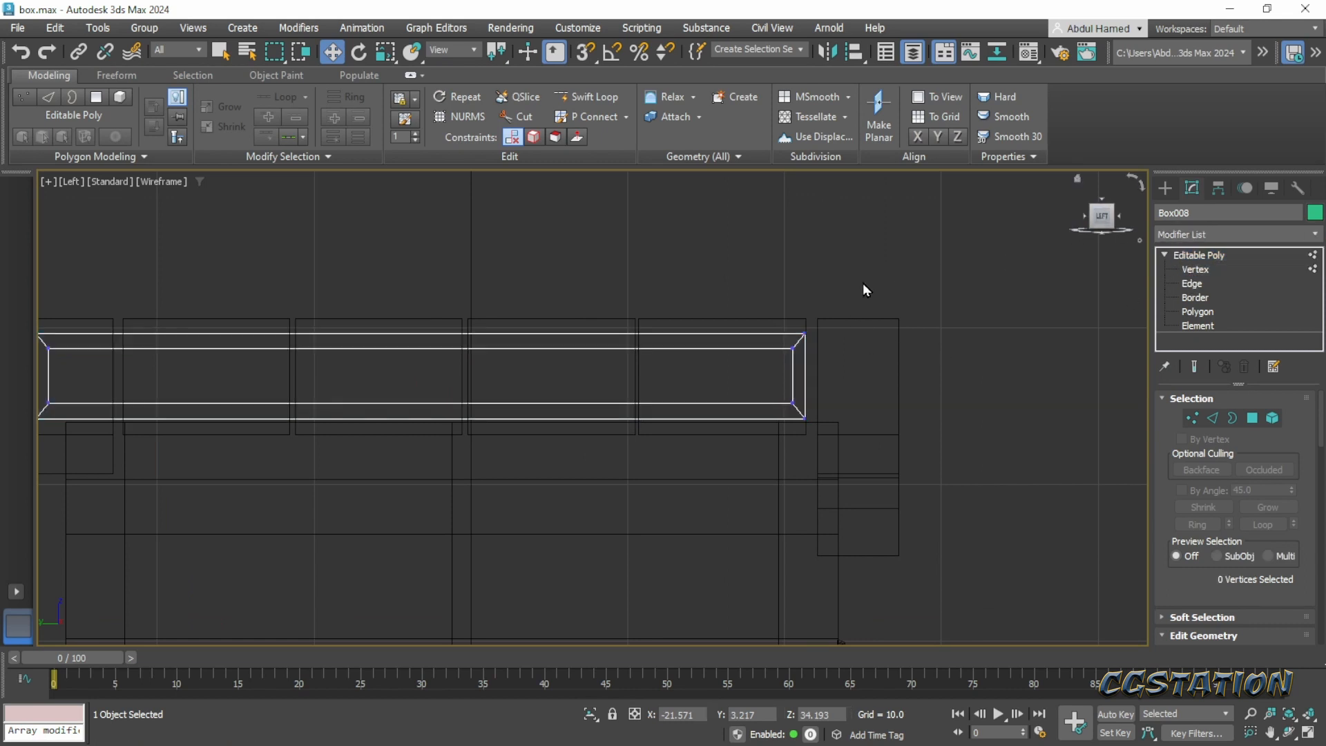
left_click_drag(864, 283, 734, 437)
left_click_drag(856, 374, 964, 376)
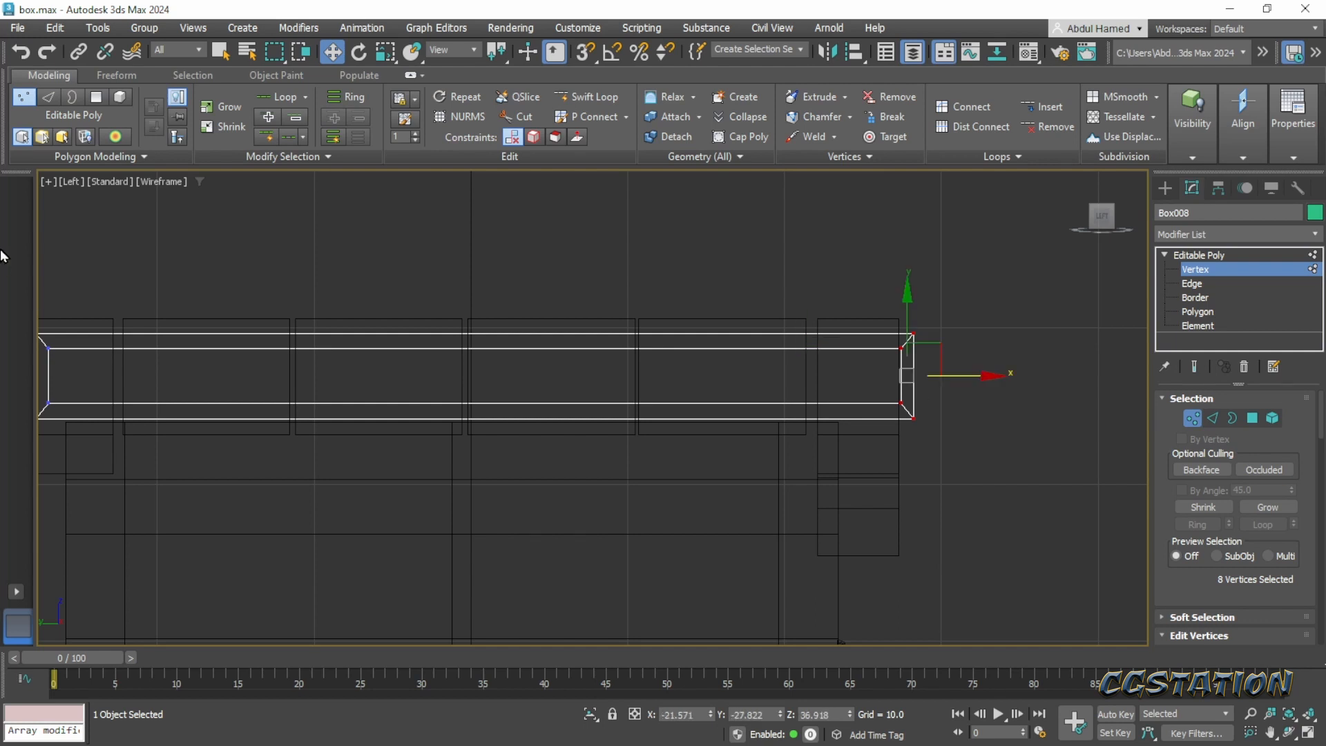
- Move the vertices of the strap's back end to about Y 28.1, just past the lid's rear plank
middle_click_drag(276, 308, 677, 323)
left_click_drag(535, 312, 409, 459)
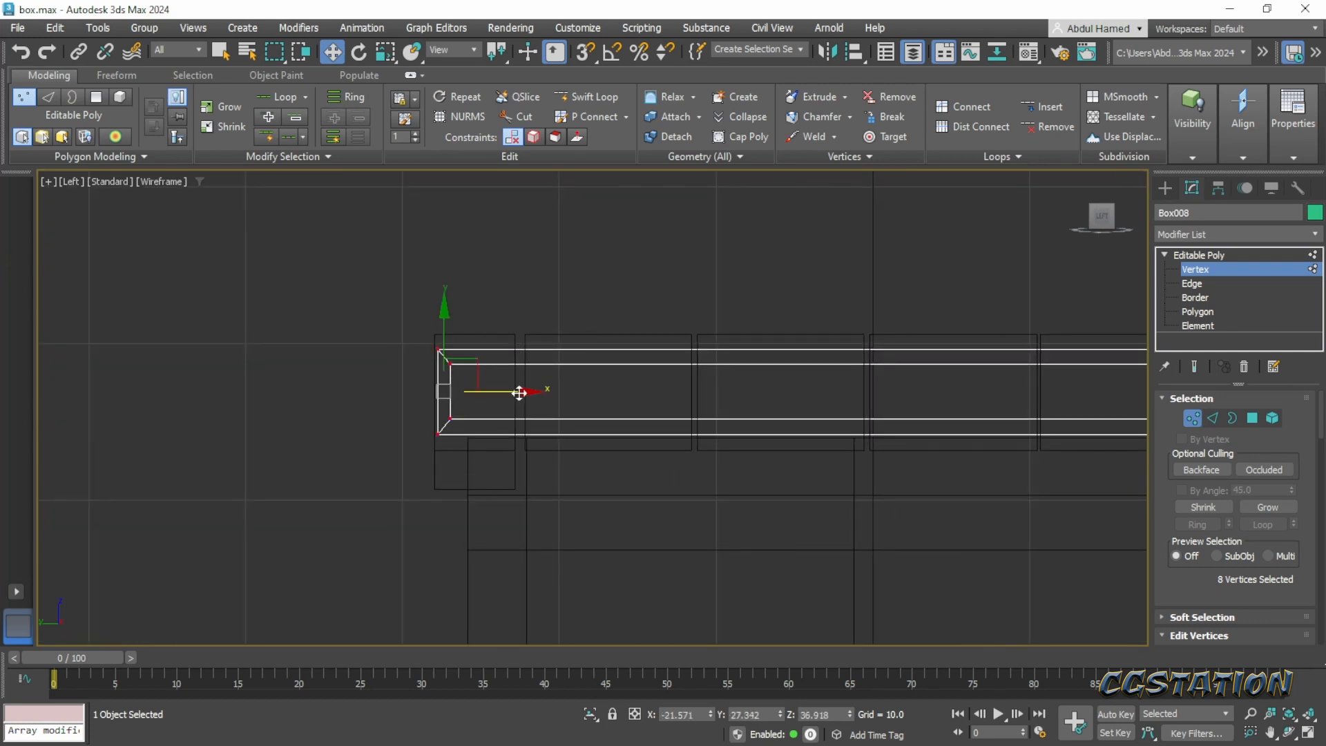
left_click_drag(520, 393, 508, 397)
middle_click_drag(554, 405, 341, 408)
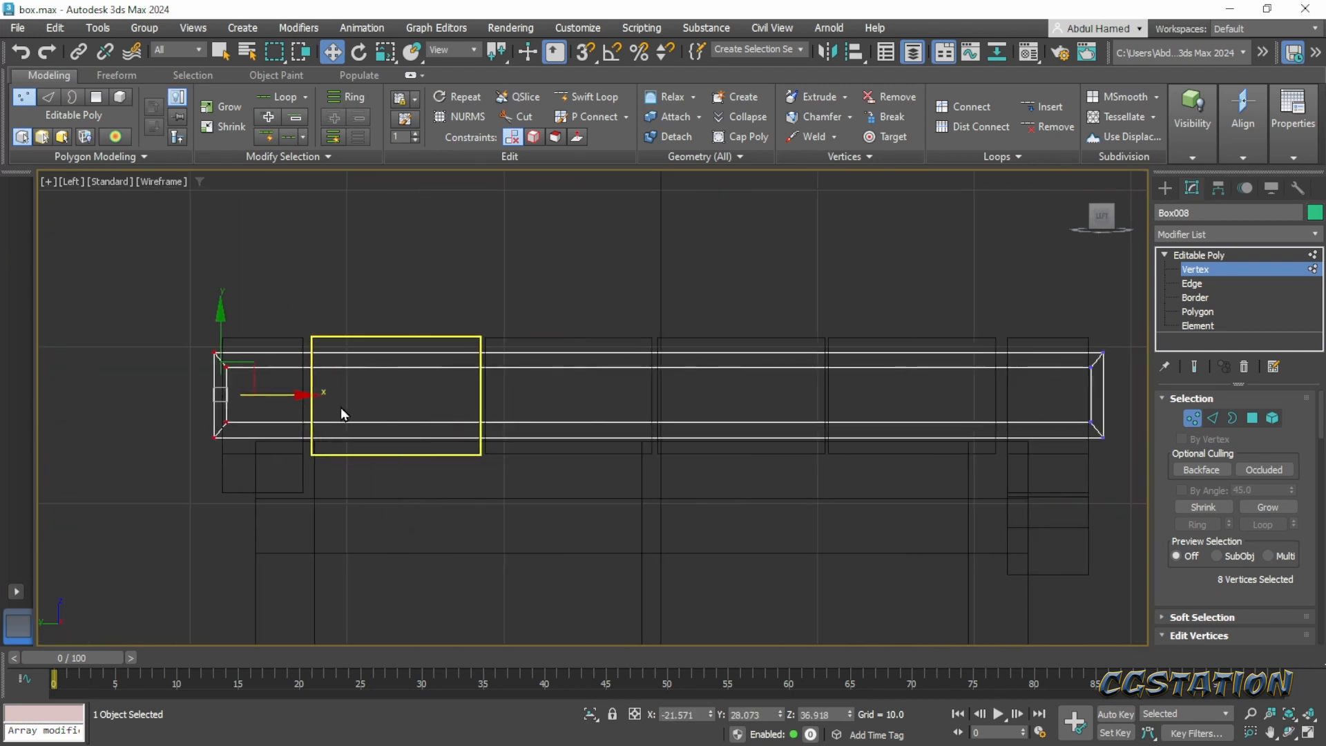
- Raise the strap's upper vertices to about Z 40.8 and lower its bottom vertices to about Z 33.2 so it encloses the lid planks
left_click_drag(1112, 386, 1112, 387)
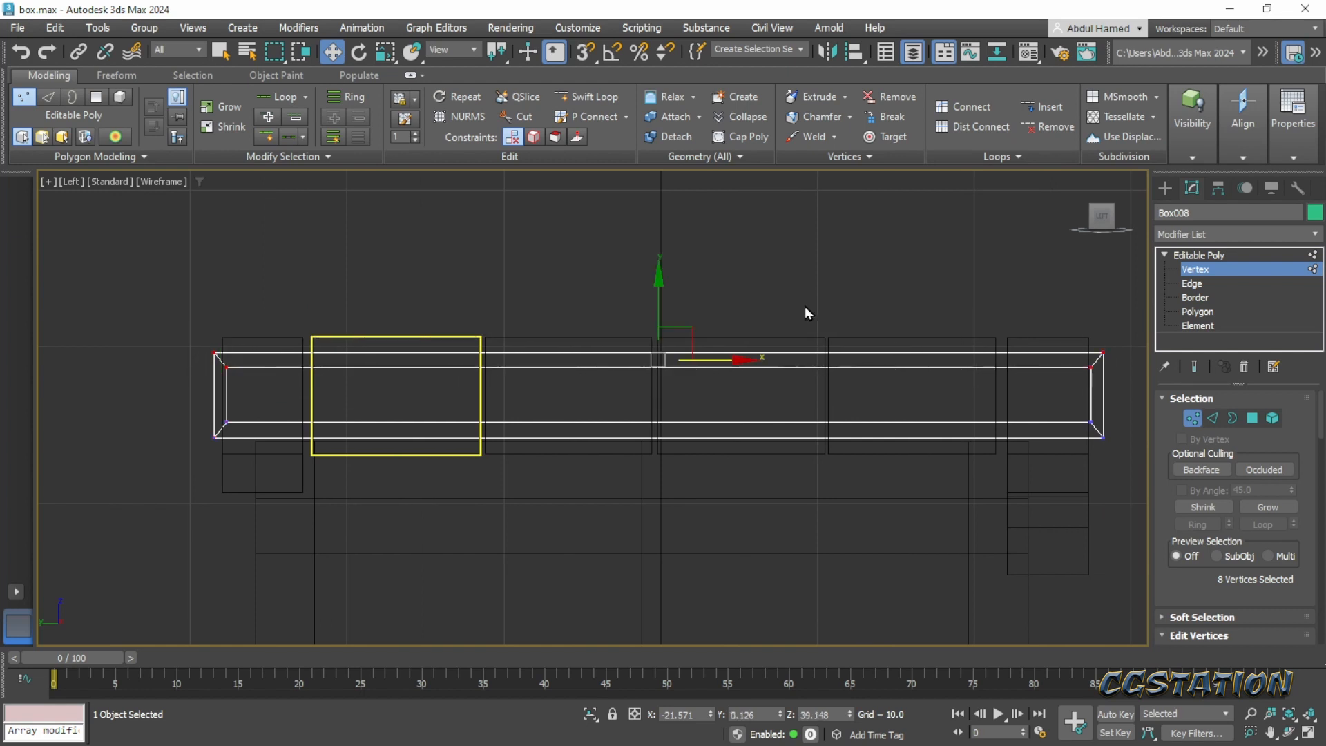
left_click_drag(658, 273, 672, 247)
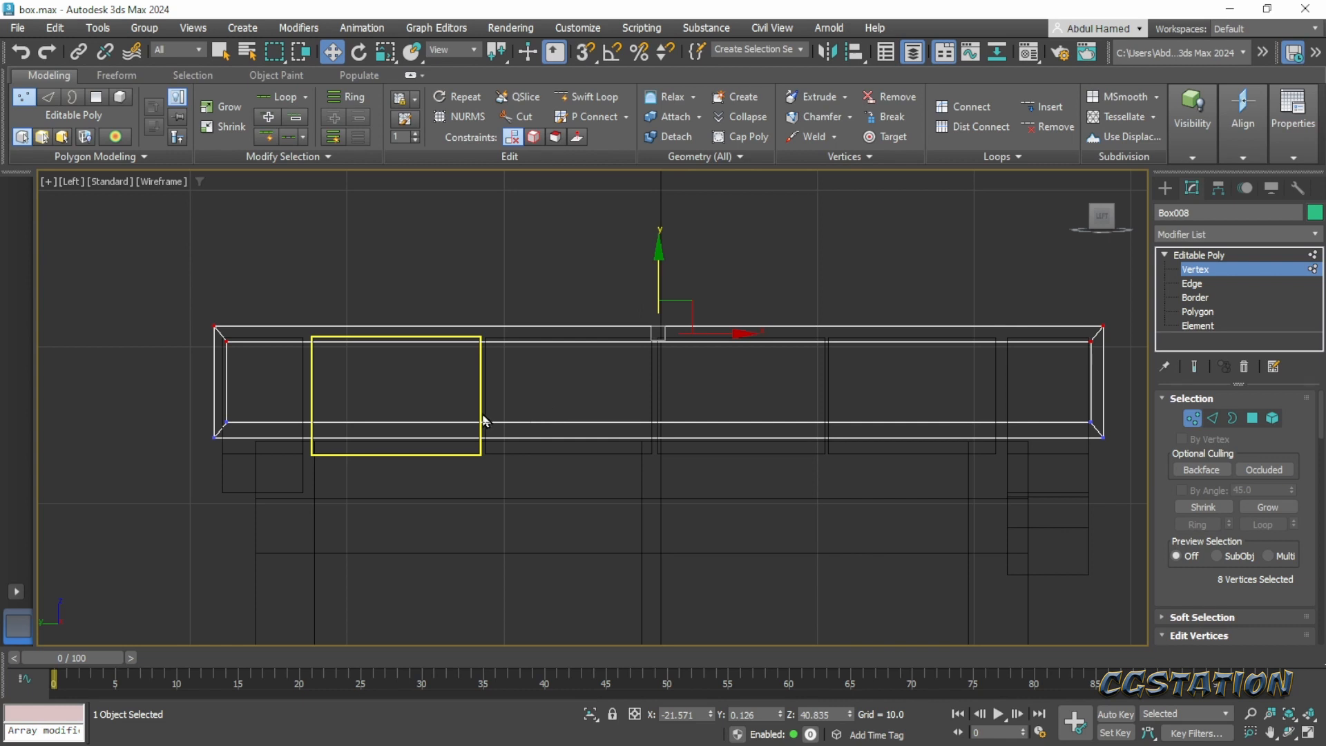
left_click_drag(536, 435, 1105, 442)
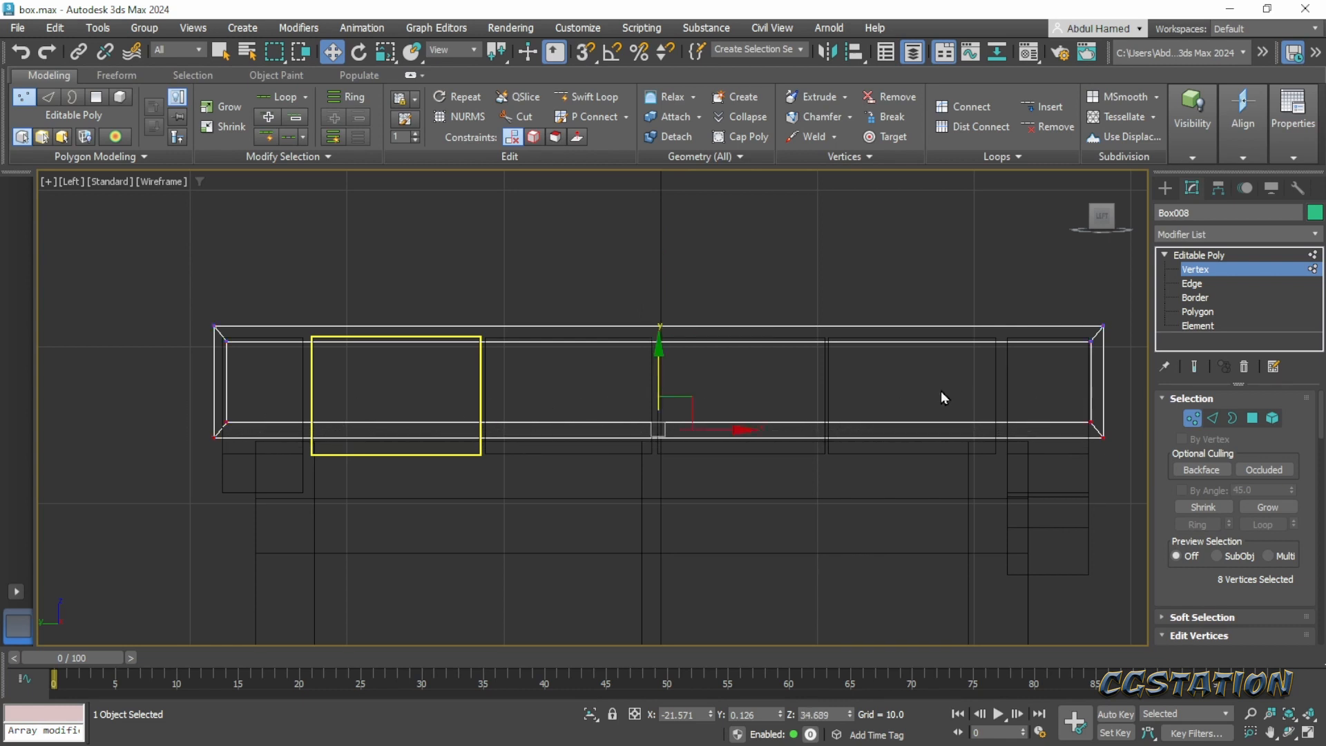
left_click_drag(660, 344, 661, 354)
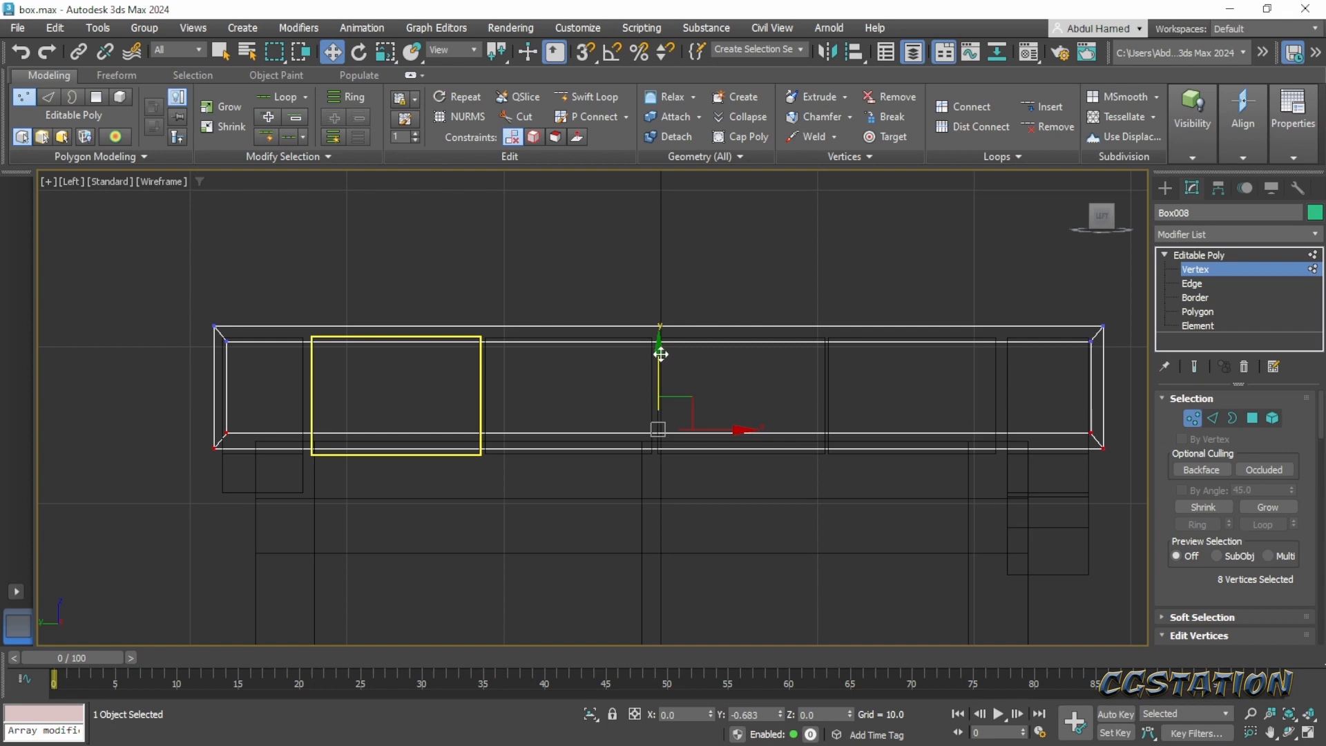
middle_click_drag(661, 353, 808, 431, "alt")
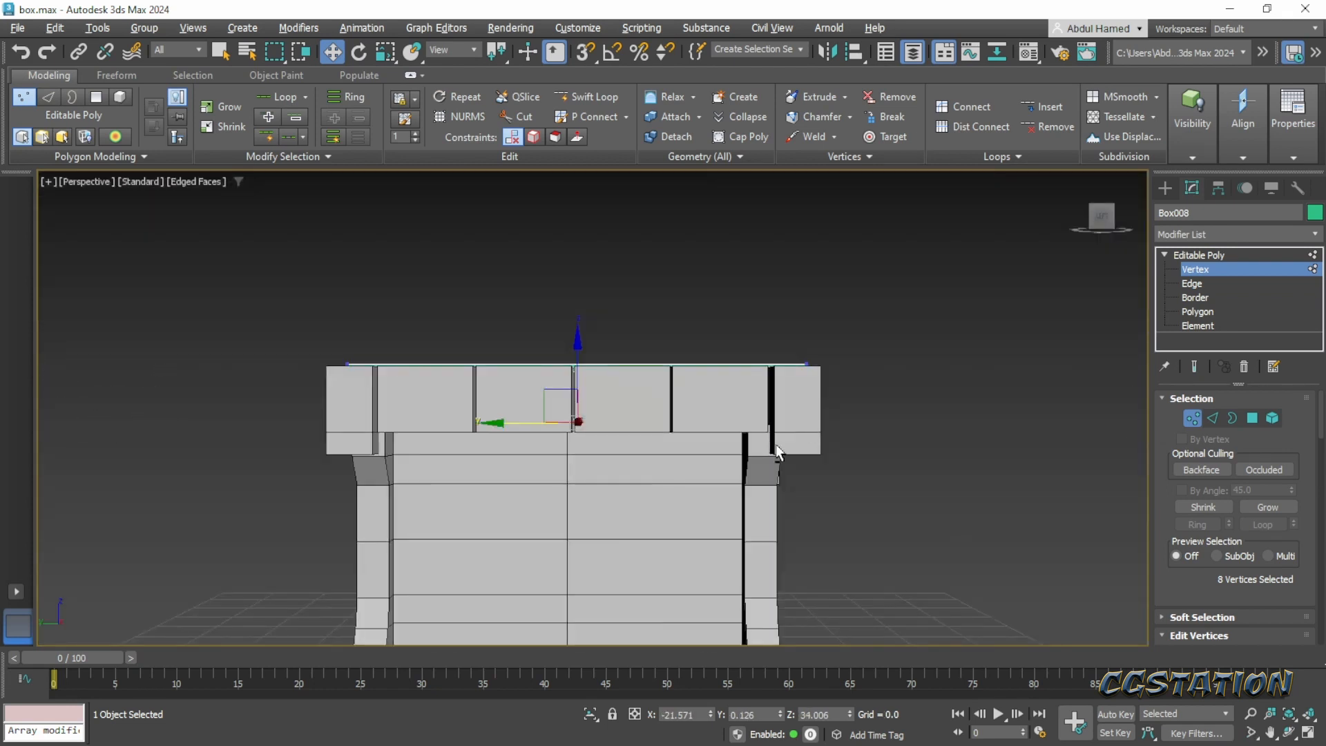
mouse_move(808, 431)
middle_mouse_down("alt")
mouse_move(690, 476)
mouse_move(676, 469)
mouse_move(681, 435)
mouse_move(701, 424)
mouse_move(546, 357)
middle_mouse_up("alt")
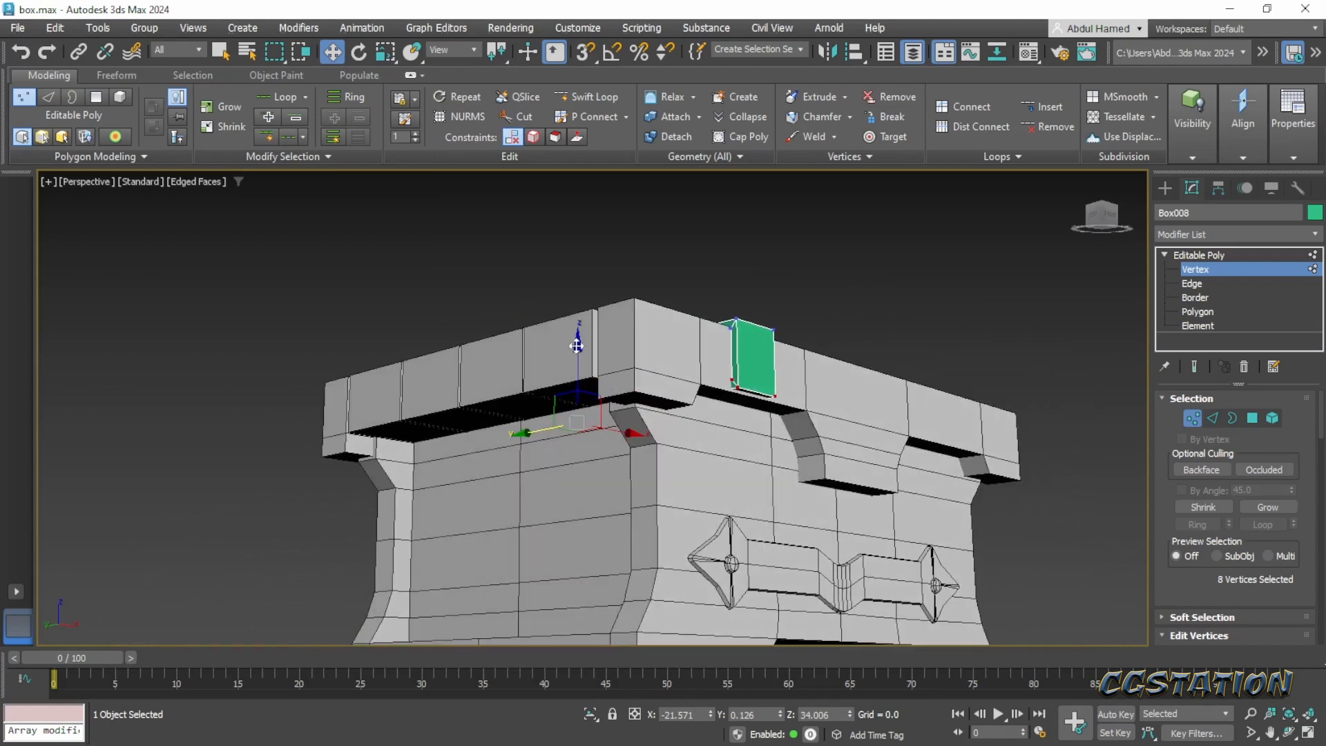
left_click_drag(577, 345, 579, 350)
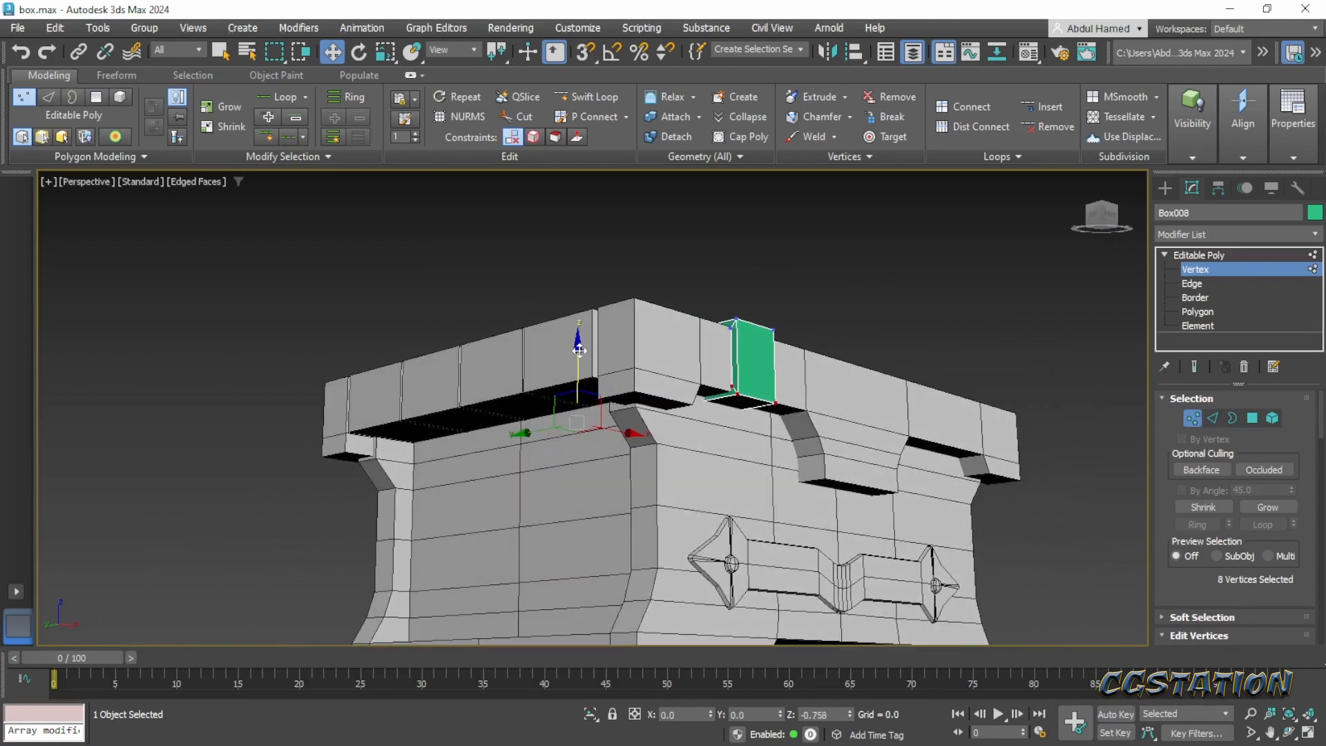
middle_click_drag(579, 350, 779, 417, "alt")
- Select the edge loops crossing the strap at its upper and lower corners, at both the front and back ends
scroll(780, 417, "up", 3)
left_click(1237, 284)
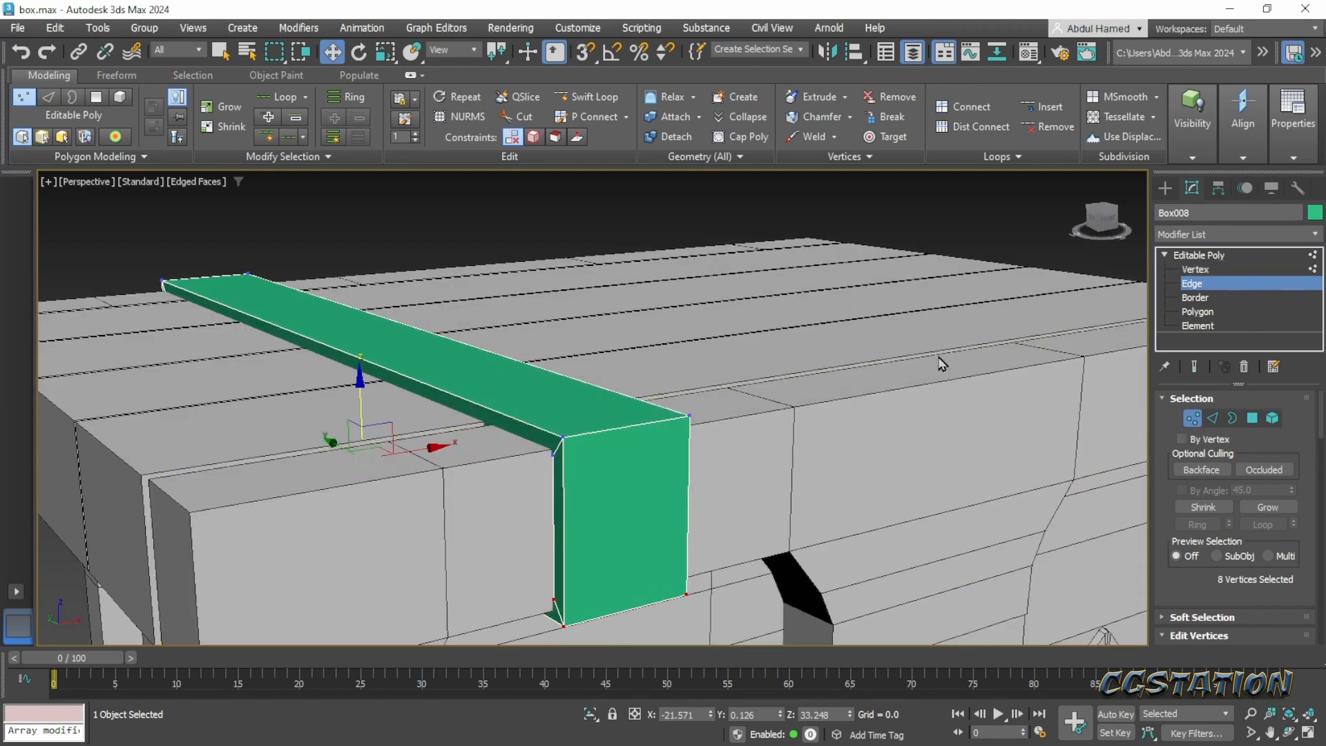
scroll(581, 437, "up", 2)
double_click(586, 434)
double_click(625, 611, "ctrl")
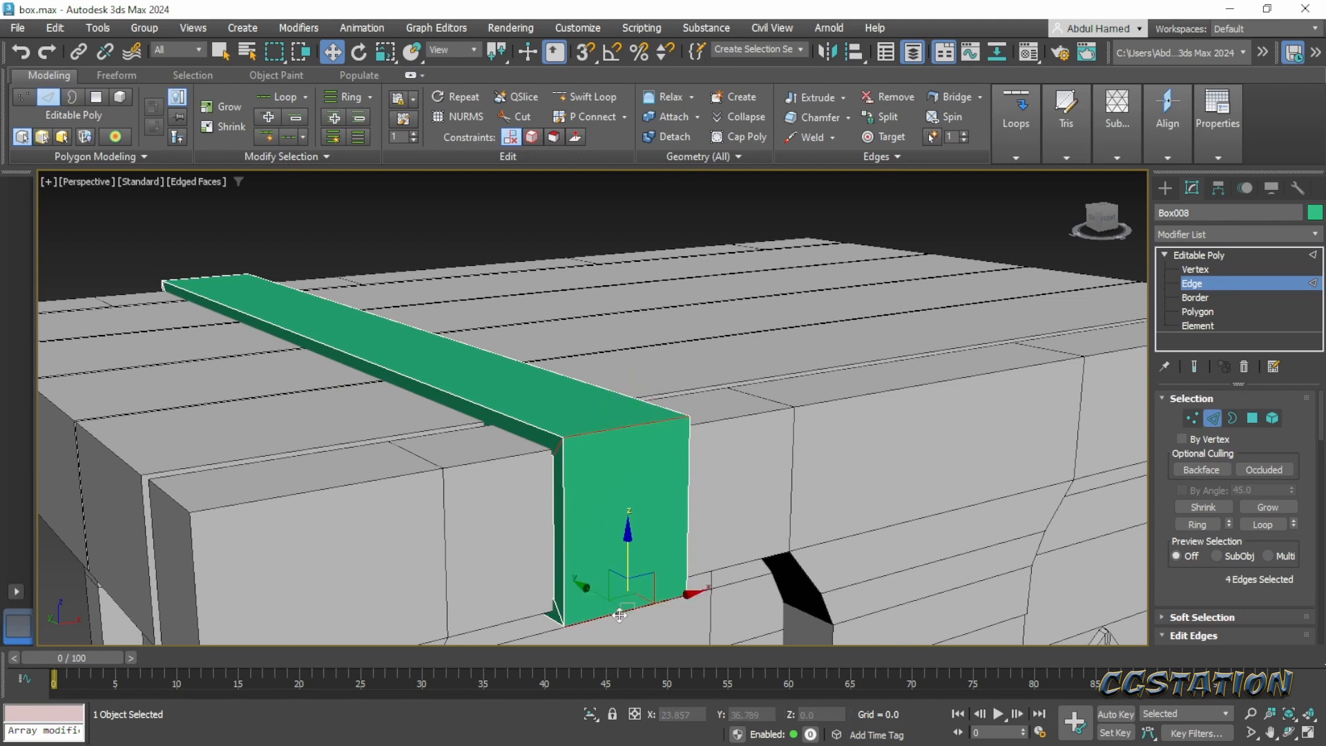
middle_click_drag(363, 429, 625, 453, "alt")
middle_click_drag(625, 452, 809, 356)
scroll(773, 394, "down", 3)
double_click(459, 329, "ctrl")
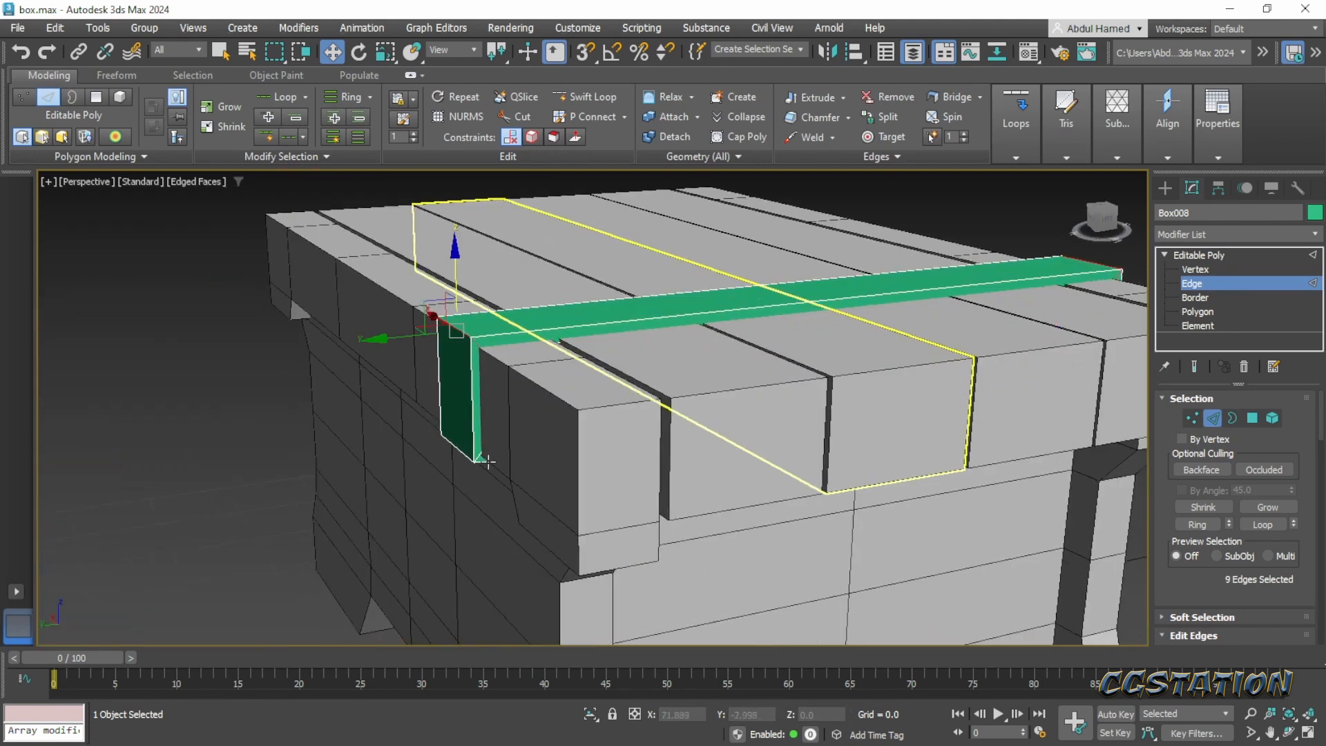
double_click(463, 460, "ctrl")
middle_click_drag(786, 465, 412, 455, "alt")
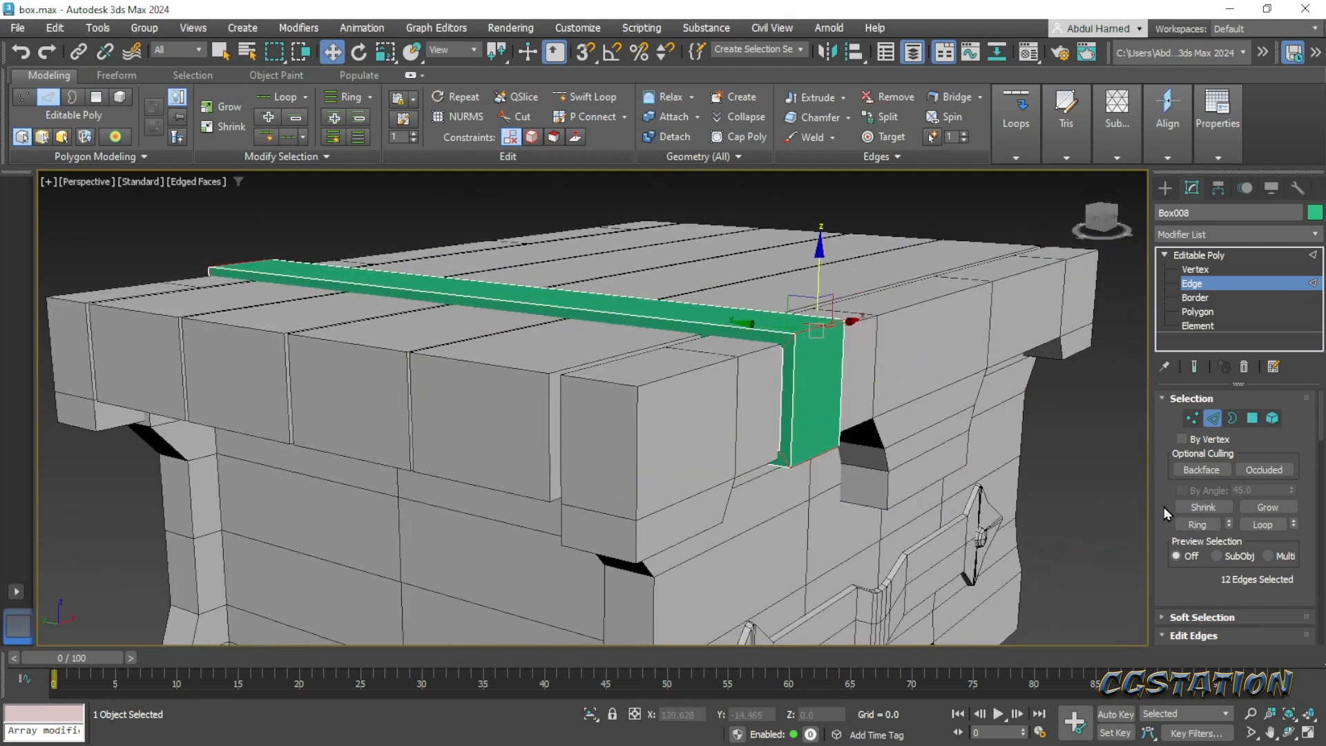
scroll(1167, 488, "down", 5)
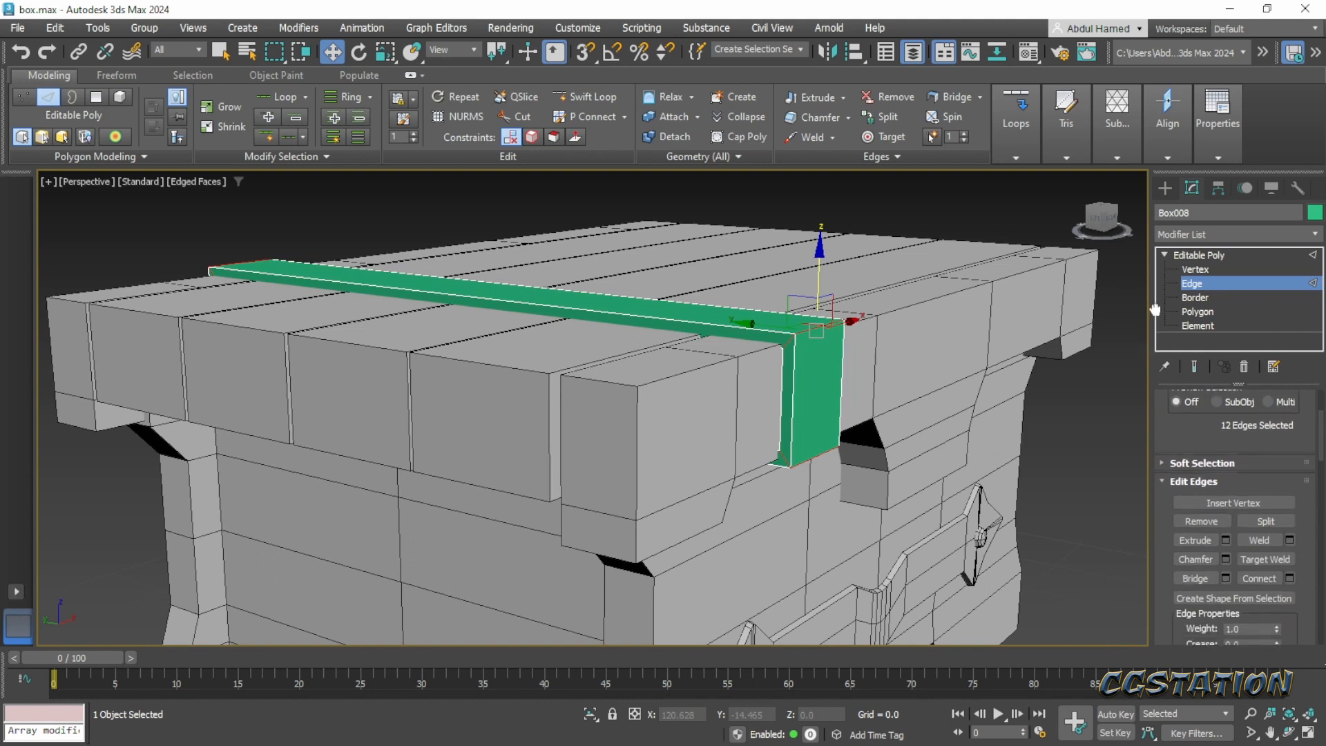
left_click(1226, 500)
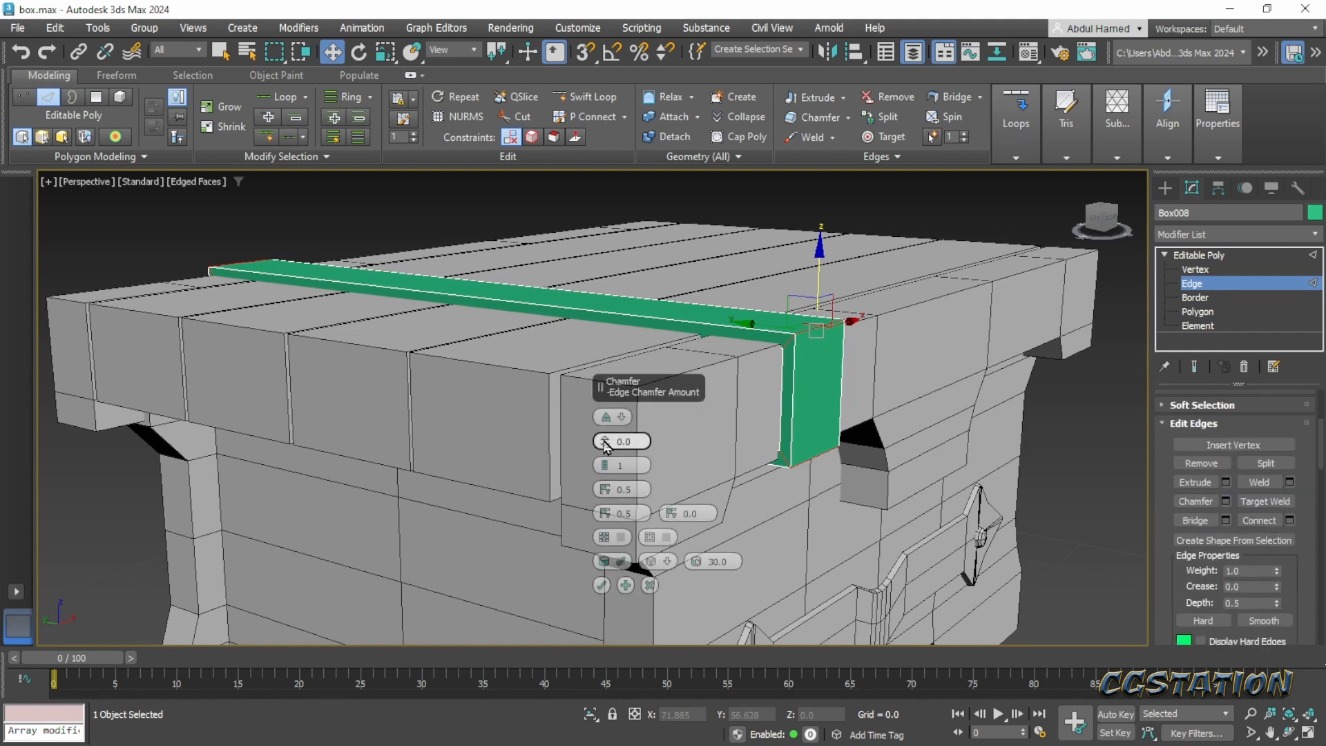
left_click_drag(604, 446, 603, 435)
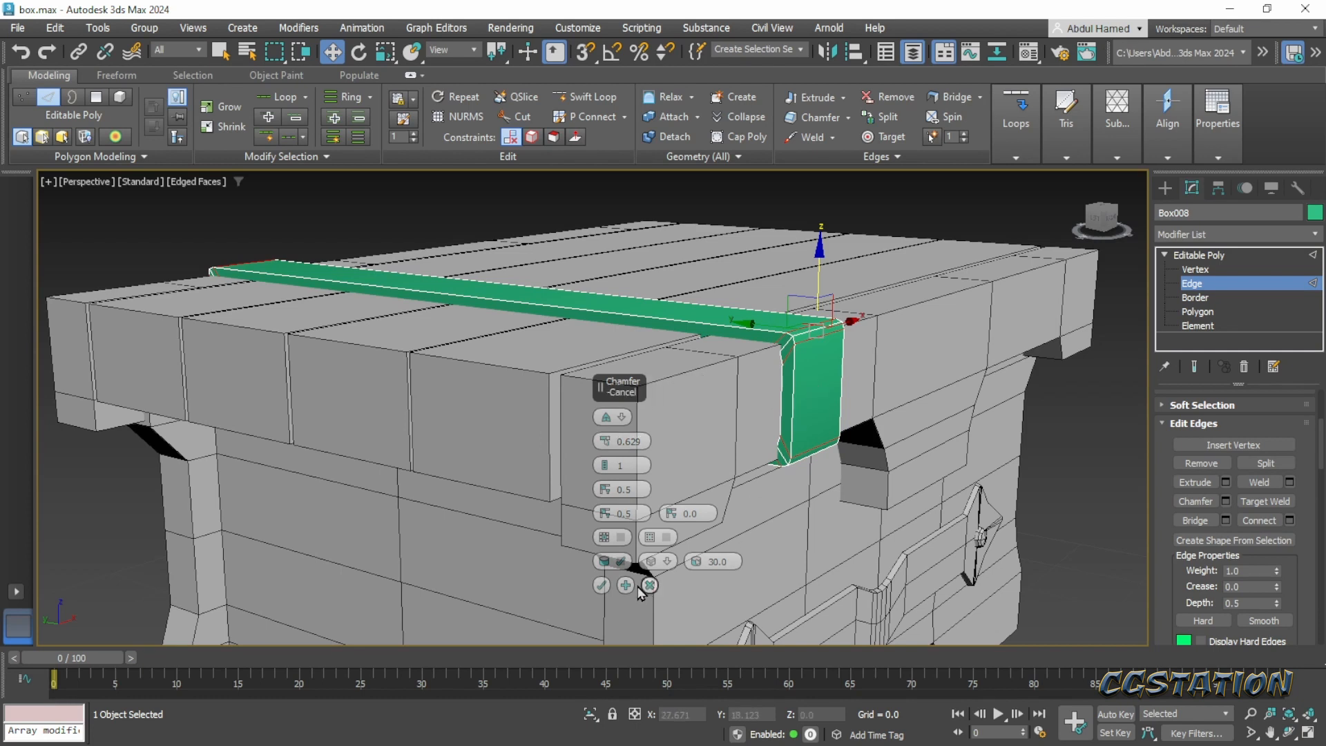
left_click(625, 586)
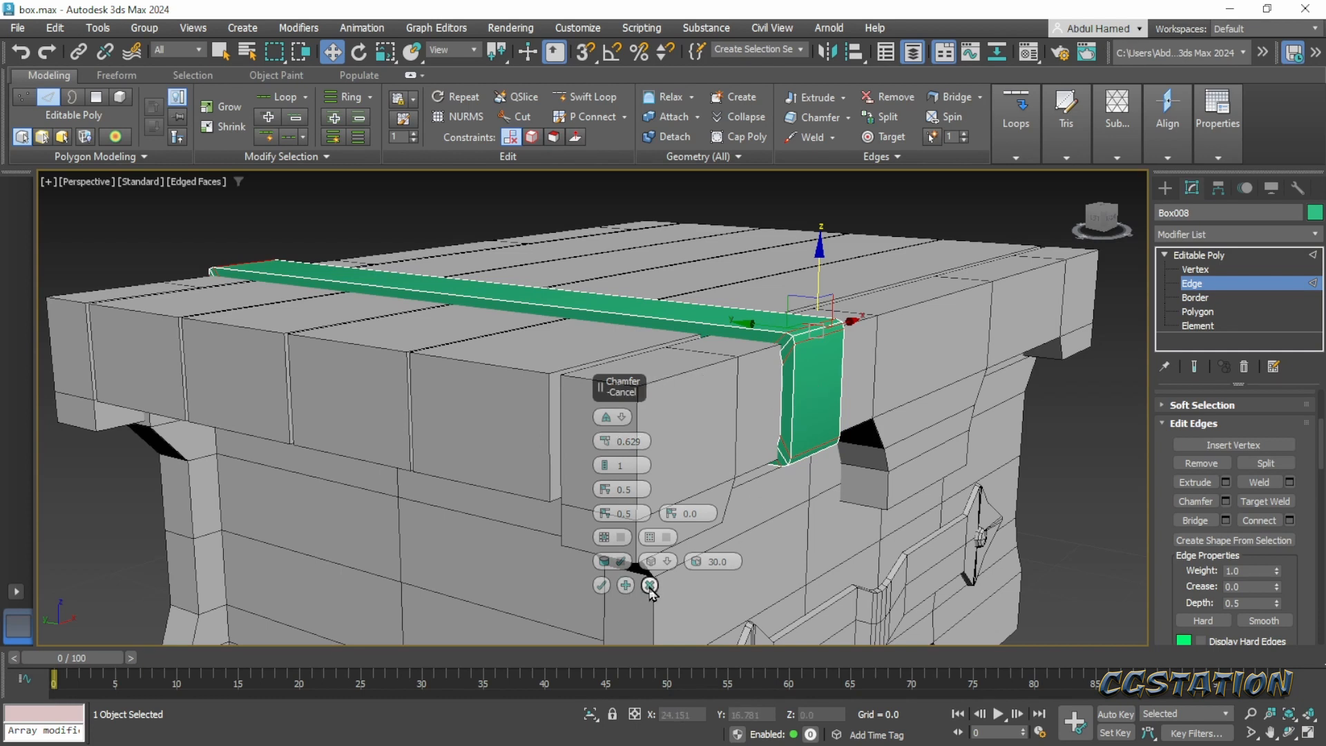
- Leave edge editing and apply Reset XForm to the strap
left_click(1186, 255)
left_click(1218, 188)
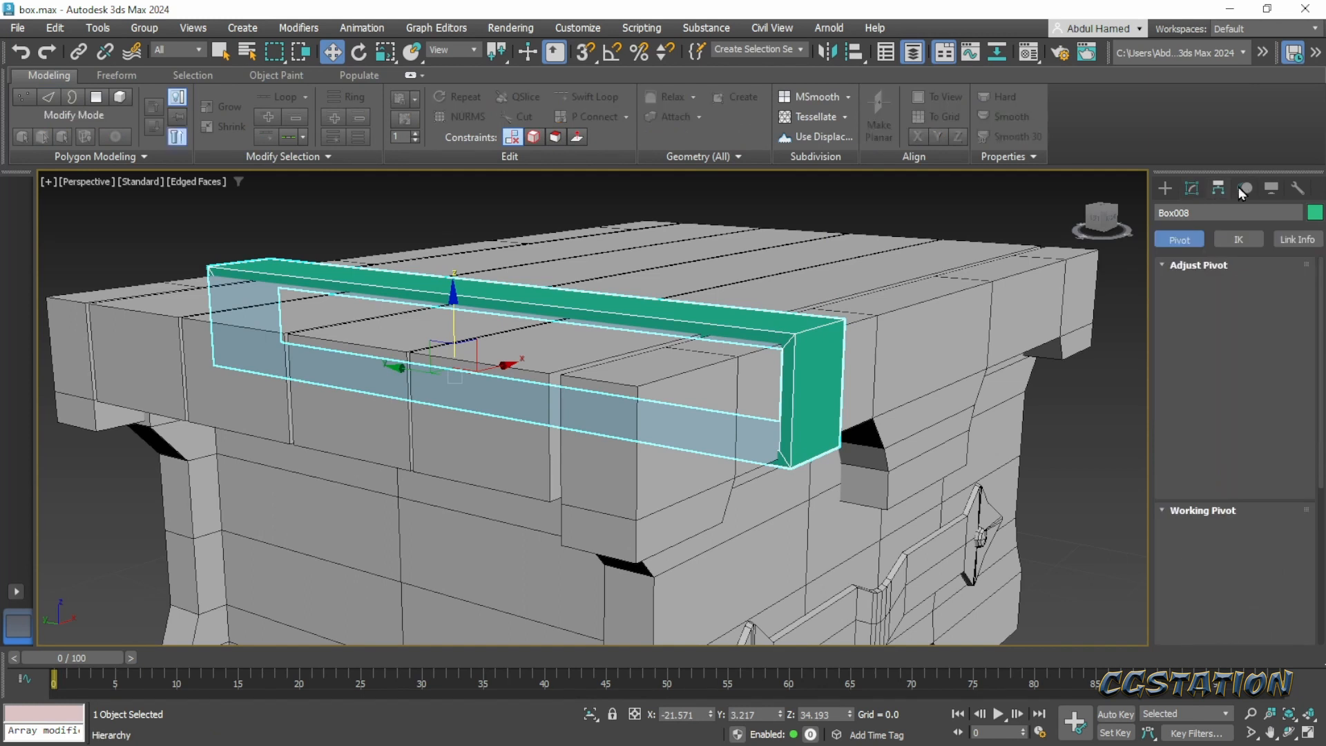
left_click(1247, 185)
left_click(1270, 188)
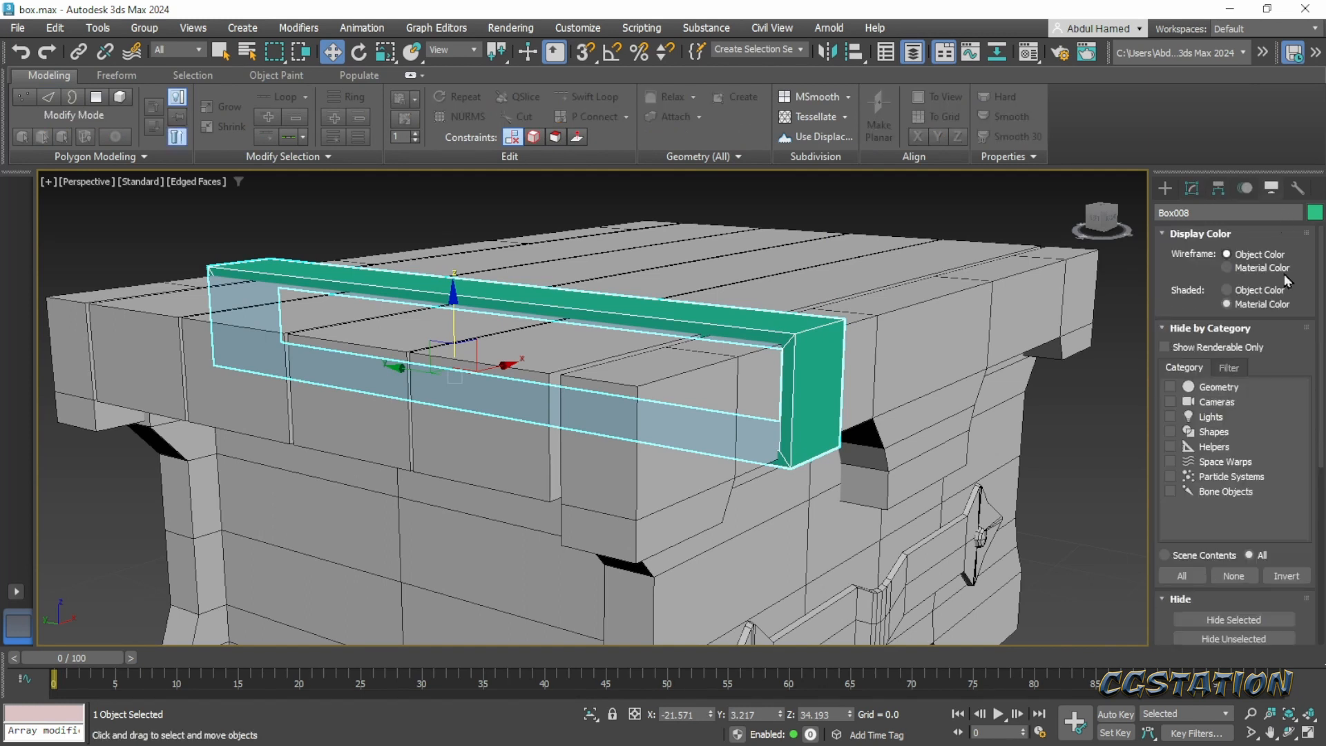
left_click(1295, 188)
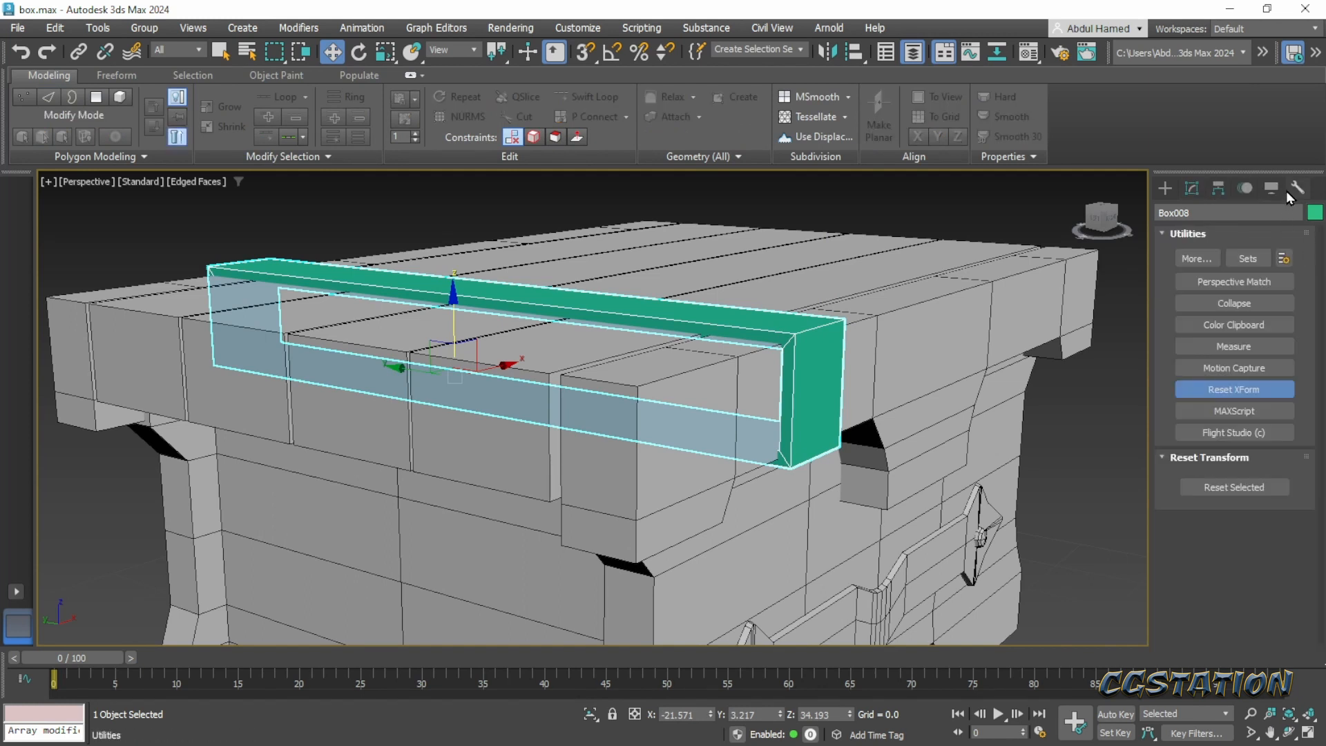
left_click(1220, 391)
left_click(1220, 392)
left_click(1229, 488)
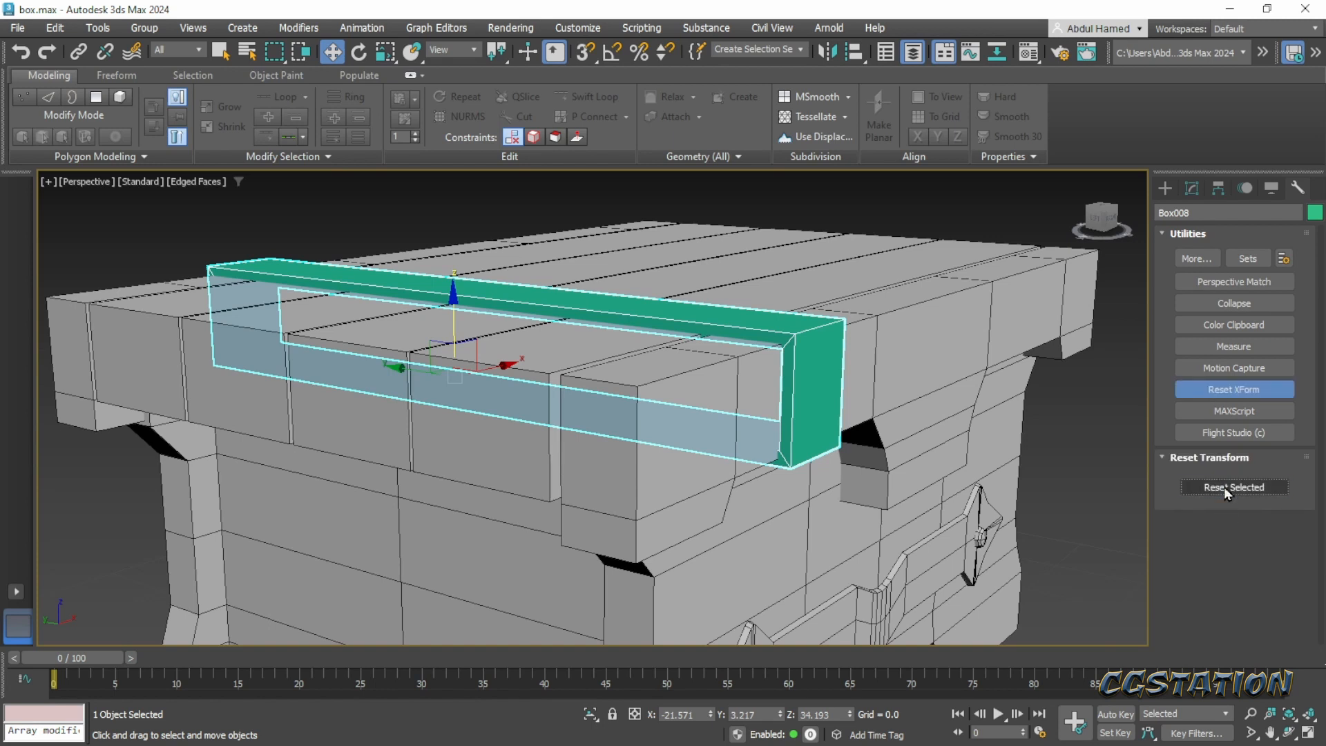
- Collapse the strap's whole modifier stack back to an Editable Poly
left_click(1192, 188)
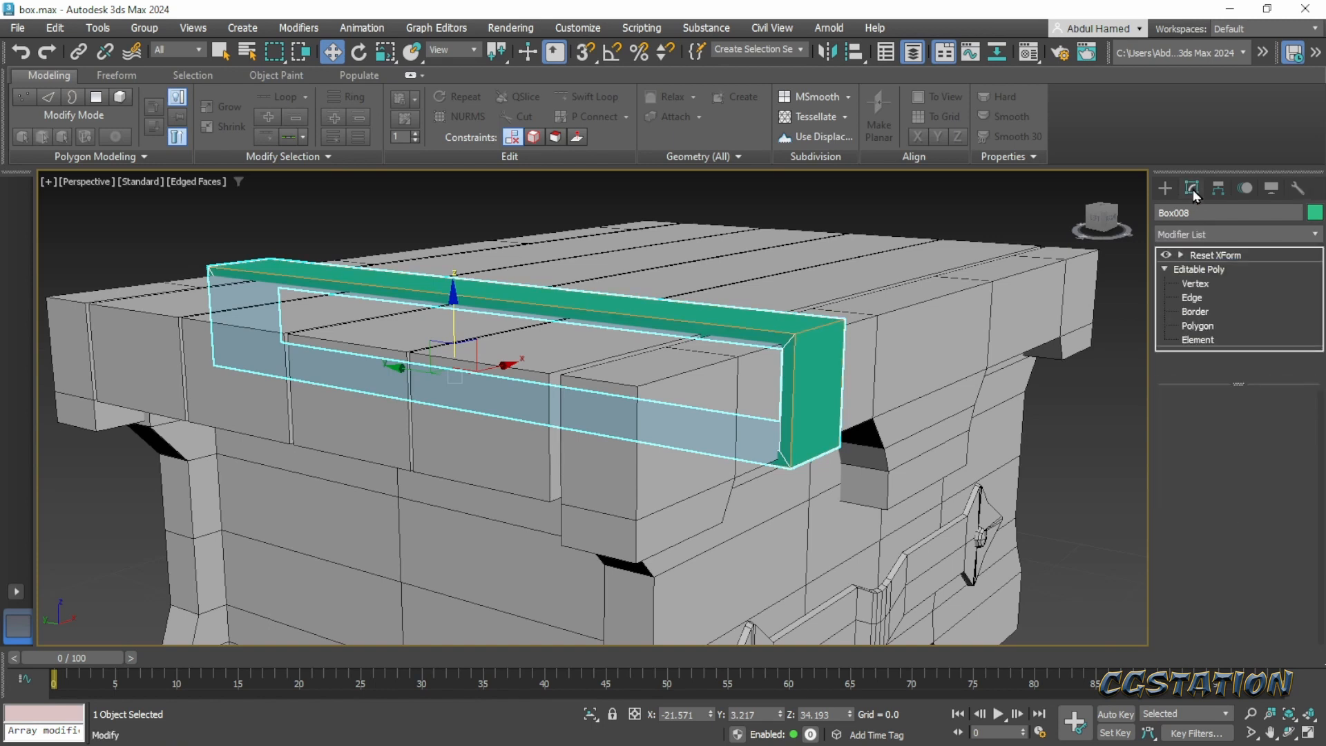
right_click(1214, 256)
left_click(1189, 424)
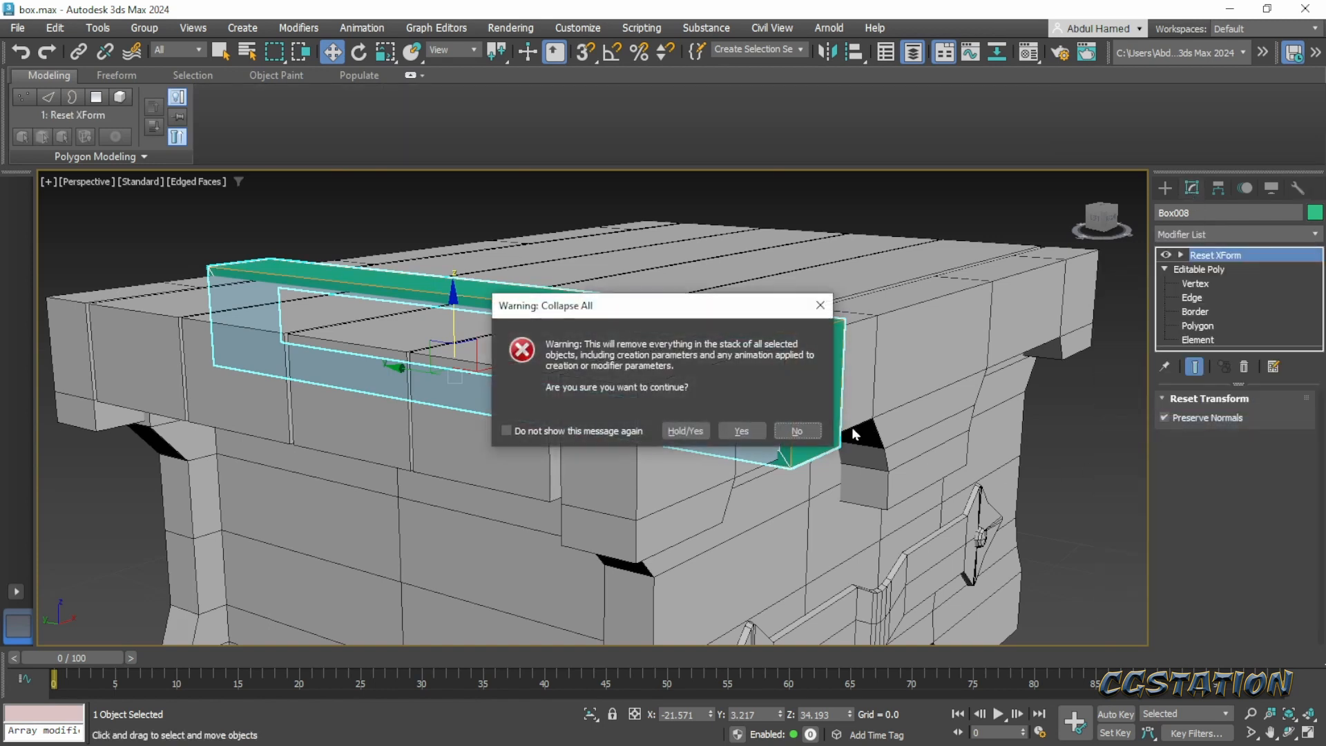
left_click(742, 431)
- Chamfer the strap's selected corner edges by about 0.371 with 1 segment, and leave edge editing
left_click(1163, 255)
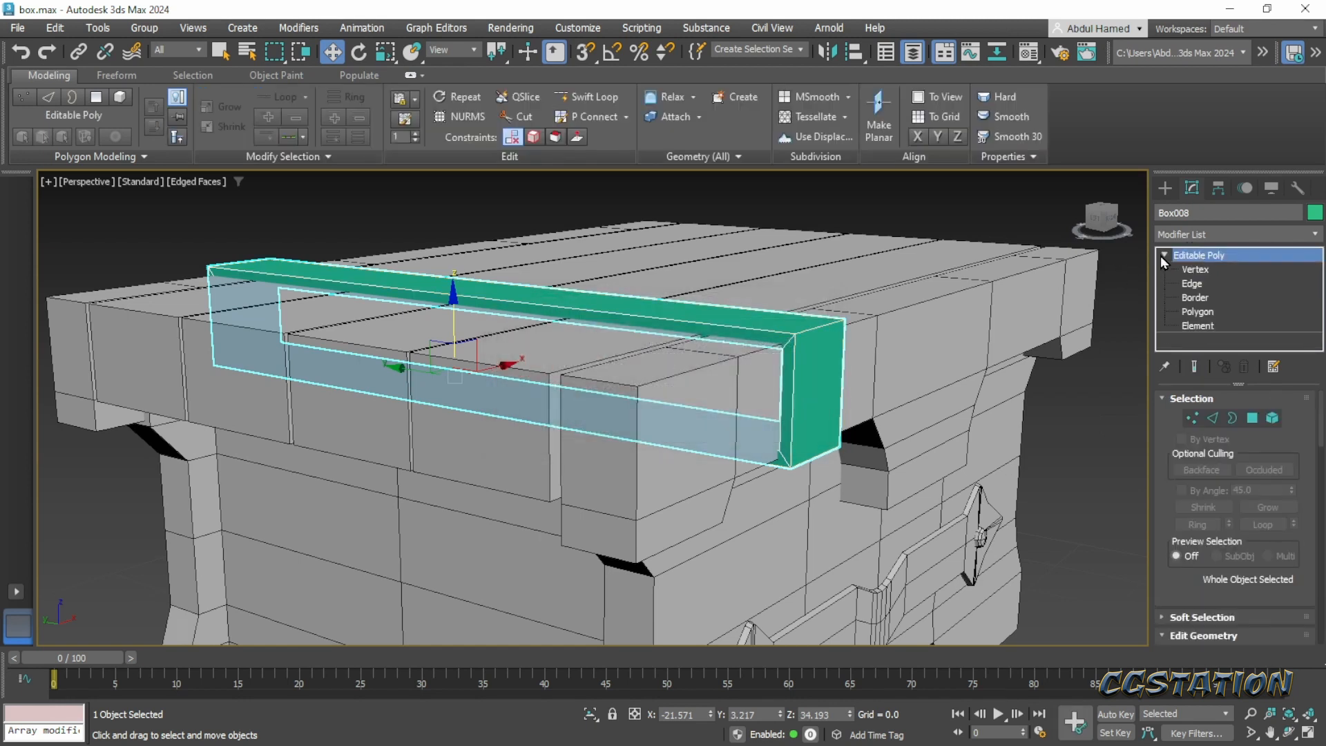
left_click(1191, 284)
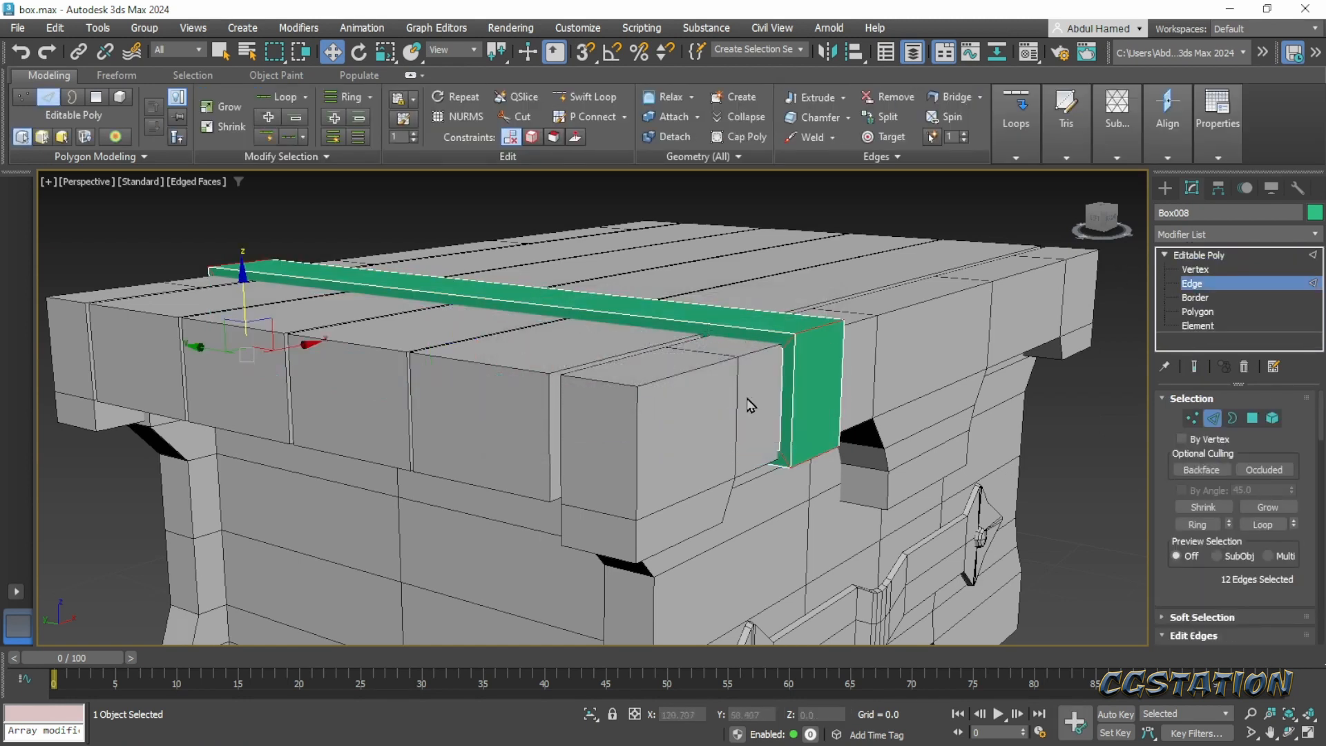
left_click_drag(1196, 568, 1187, 447)
scroll(1187, 447, "down", 2)
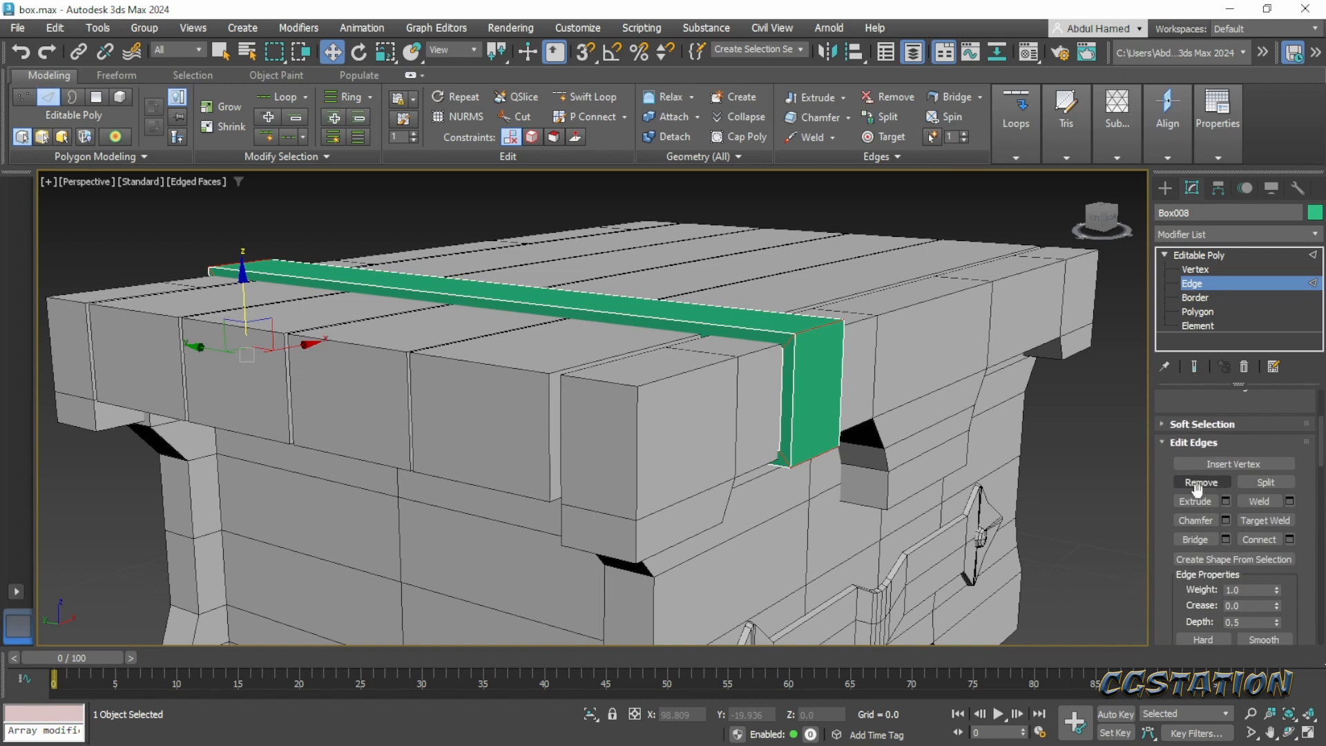
left_click(1226, 521)
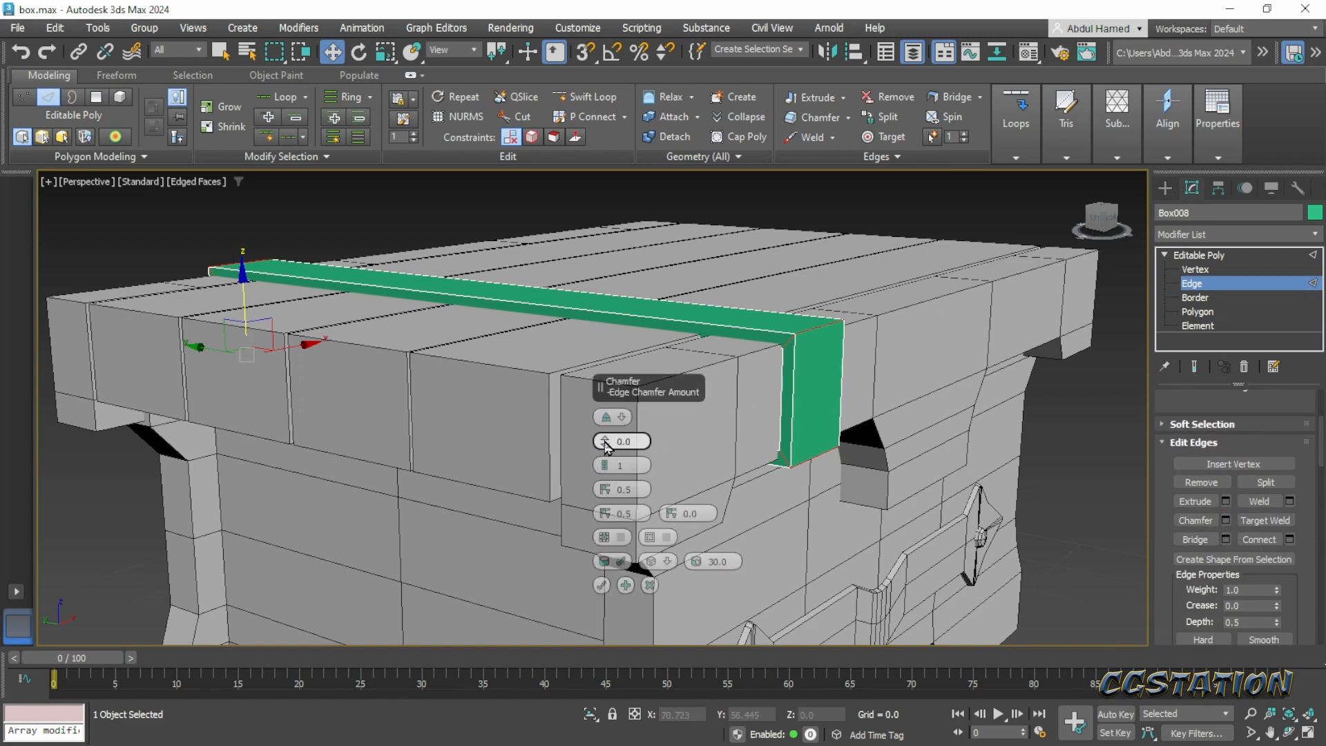
left_click_drag(605, 446, 606, 438)
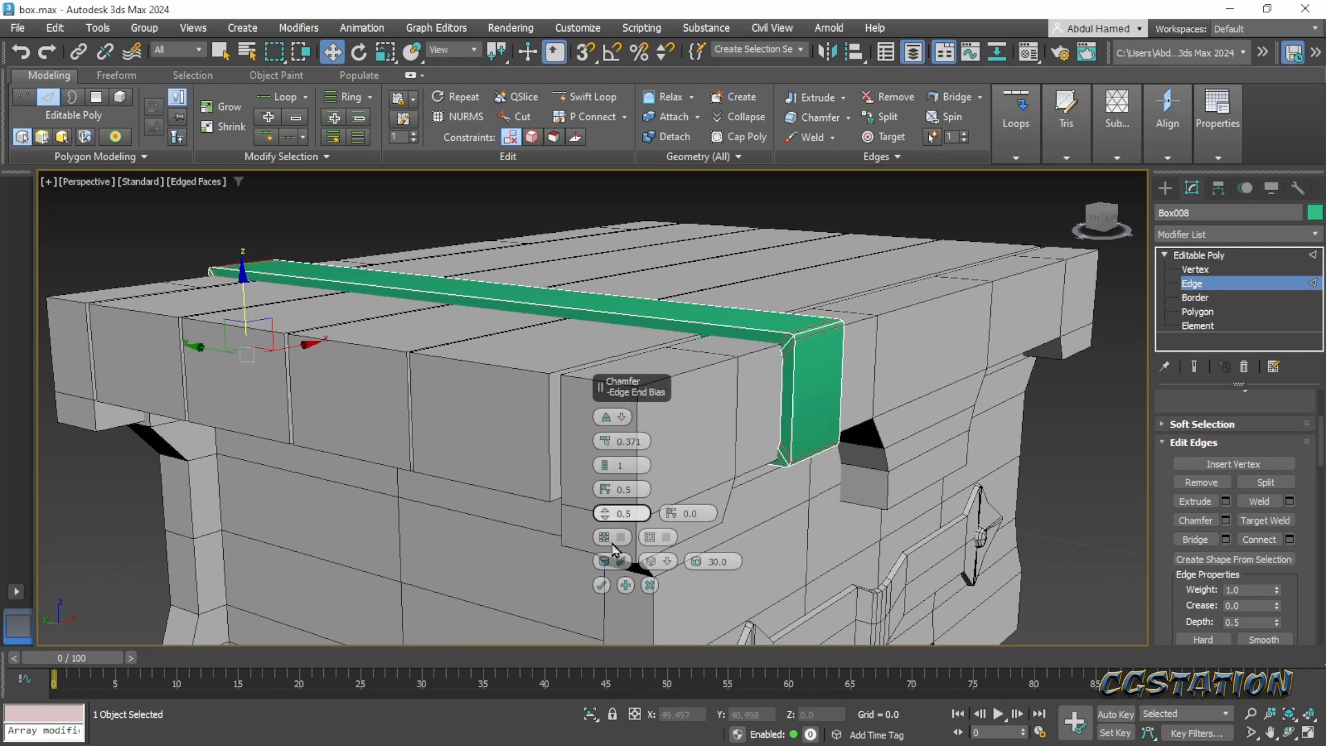
left_click(602, 585)
middle_click_drag(684, 441, 624, 391)
scroll(624, 391, "down", 5)
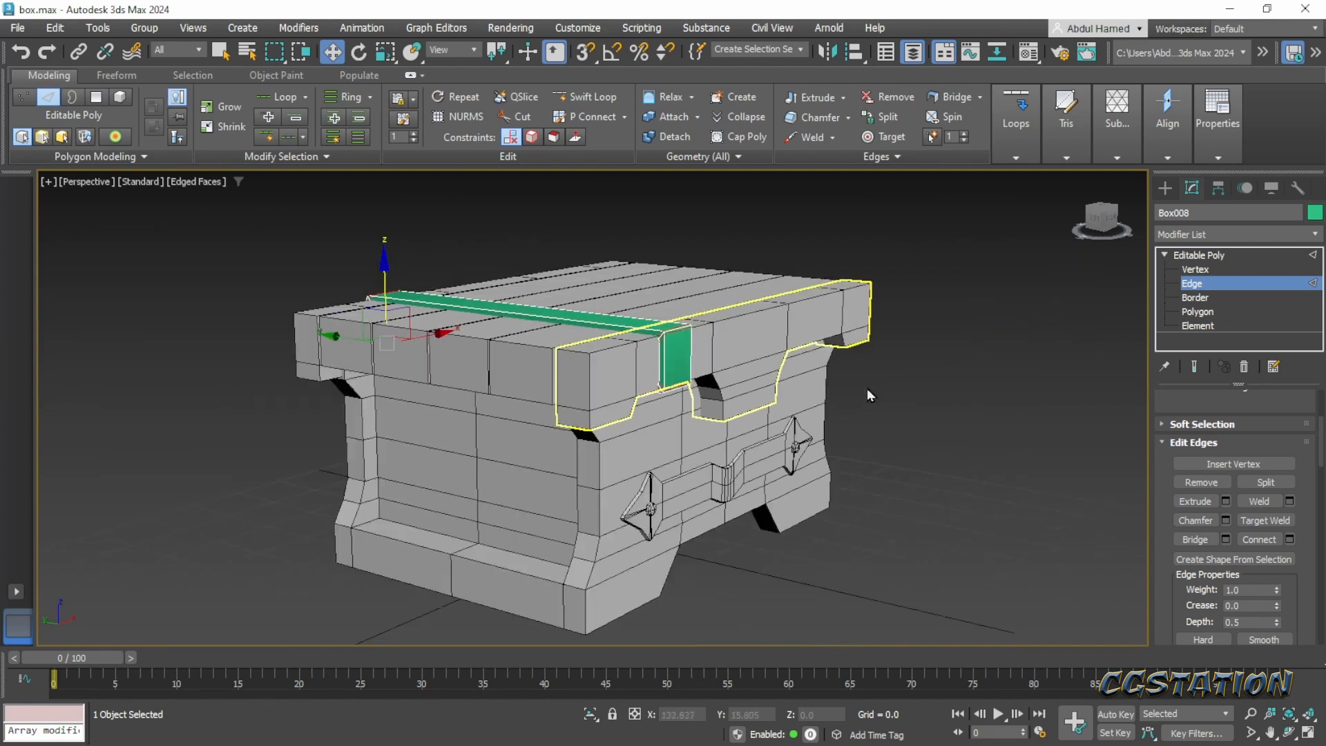
middle_click_drag(867, 388, 543, 538, "alt")
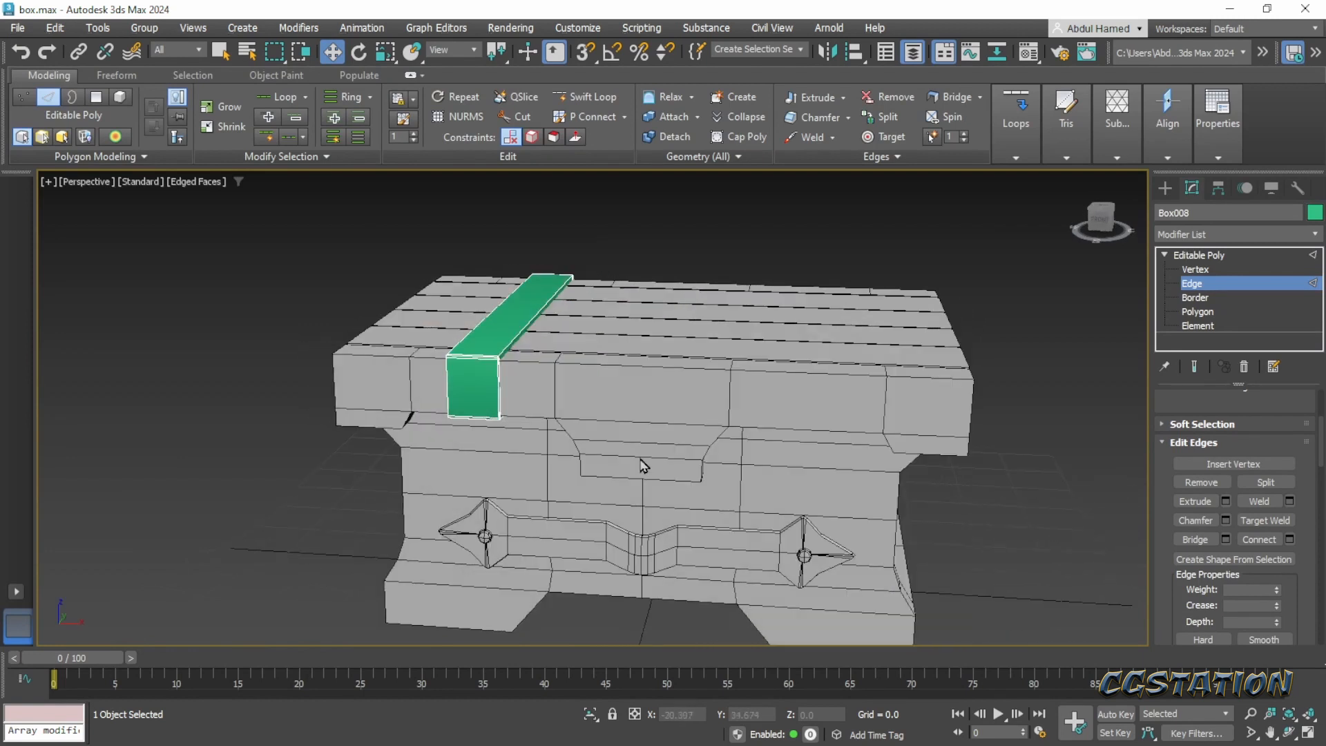
left_click(1224, 255)
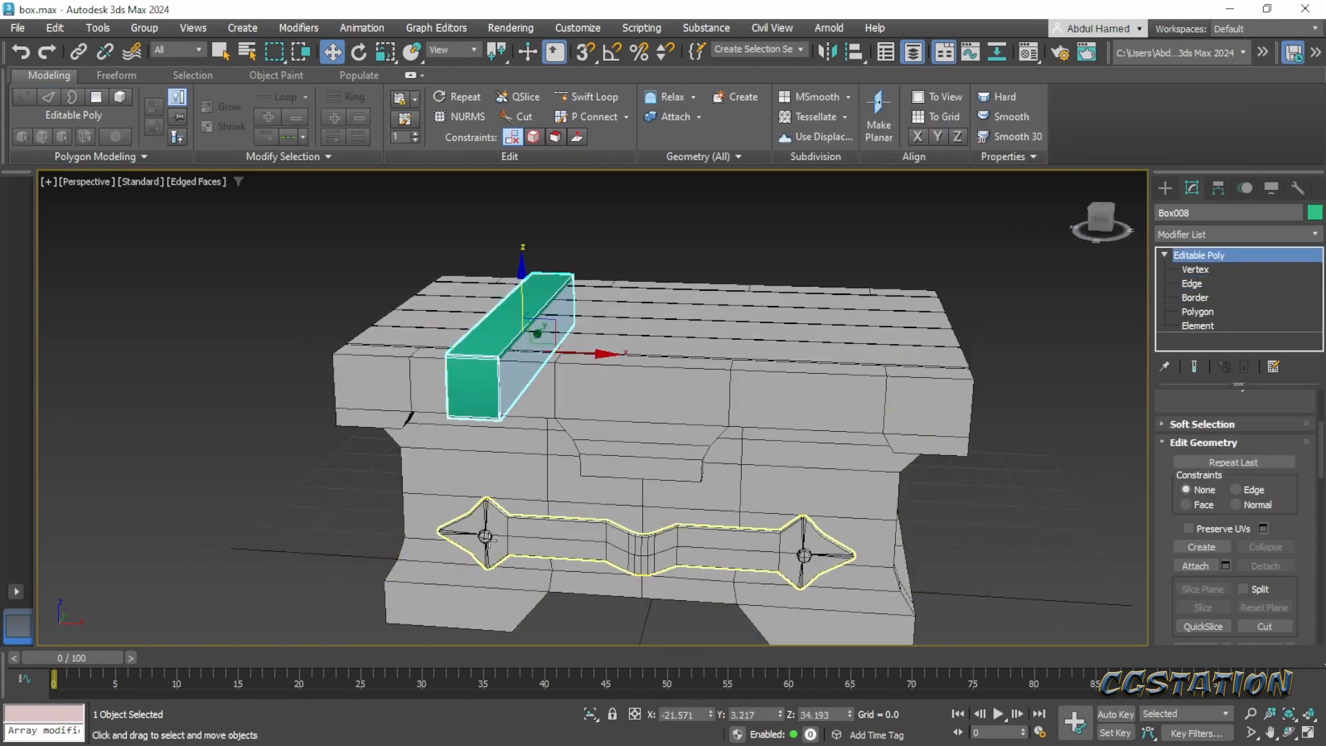
- Copy the round rivet from the metal ornament on the chest's front up to about Z 36.6, and move the copy forward onto the strap's front face
left_click(486, 537)
middle_click_drag(486, 537, 558, 473, "alt")
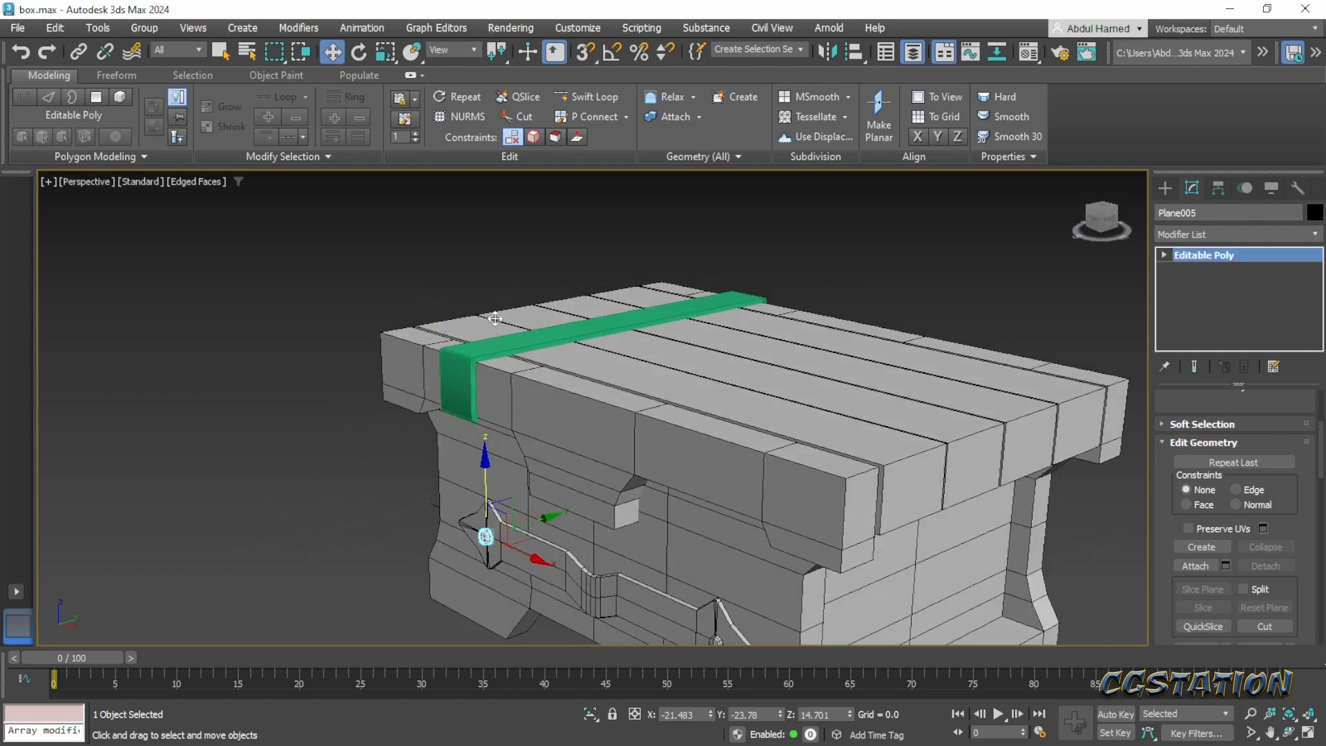
mouse_move(496, 318)
left_mouse_down("shift")
mouse_move(495, 306)
mouse_move(552, 376)
left_mouse_up("shift")
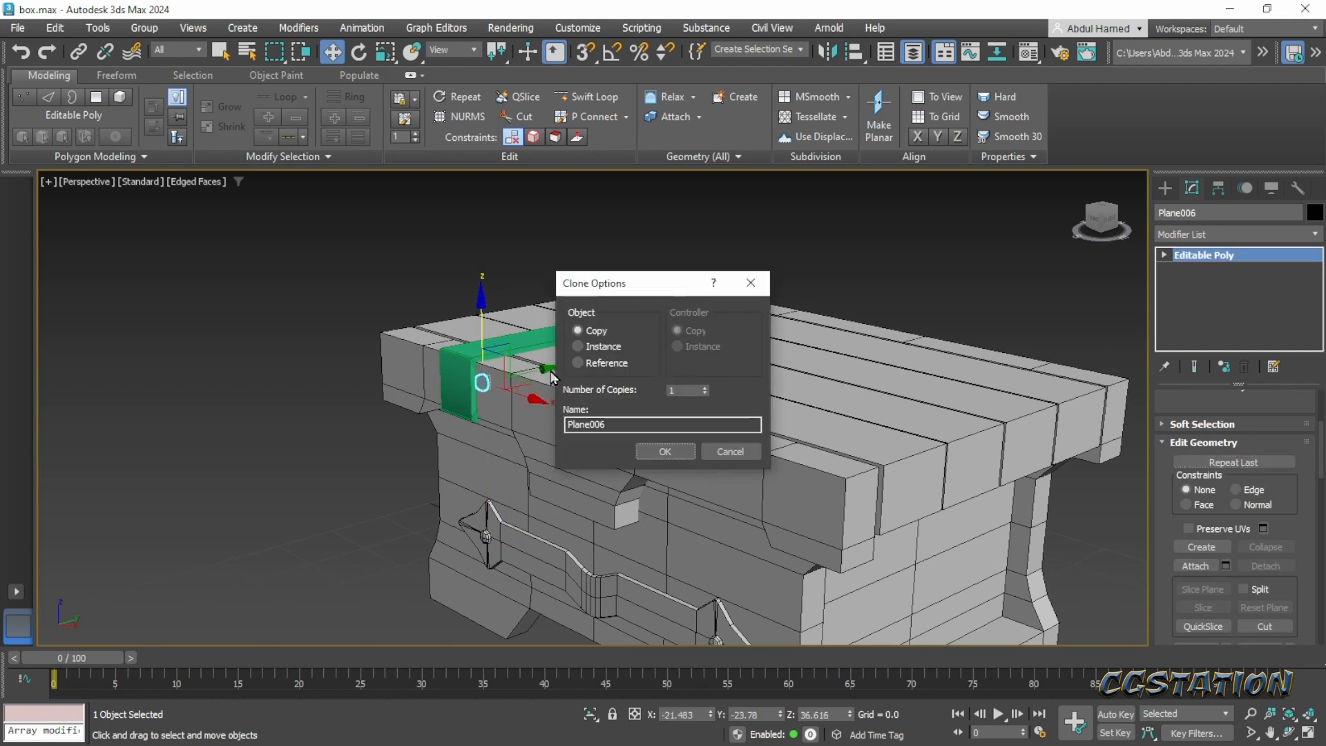
left_click(664, 451)
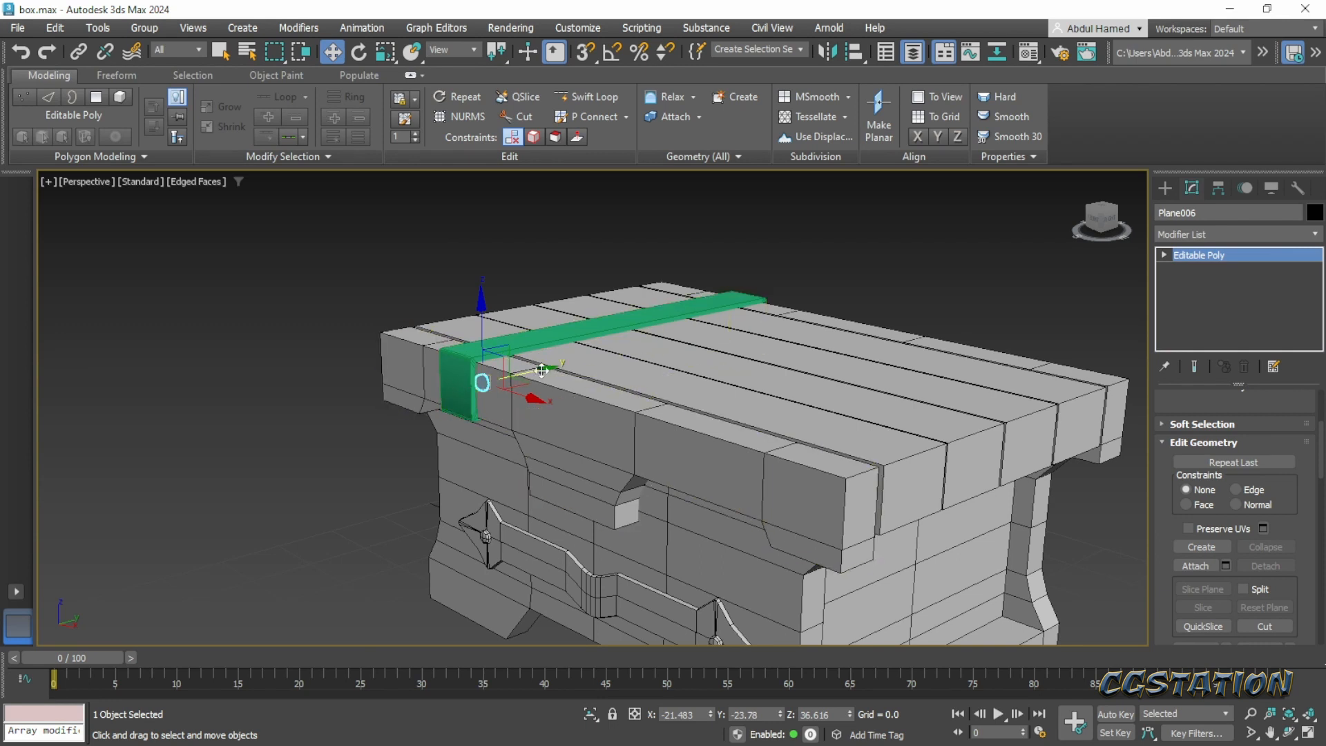
left_click_drag(542, 371, 514, 376)
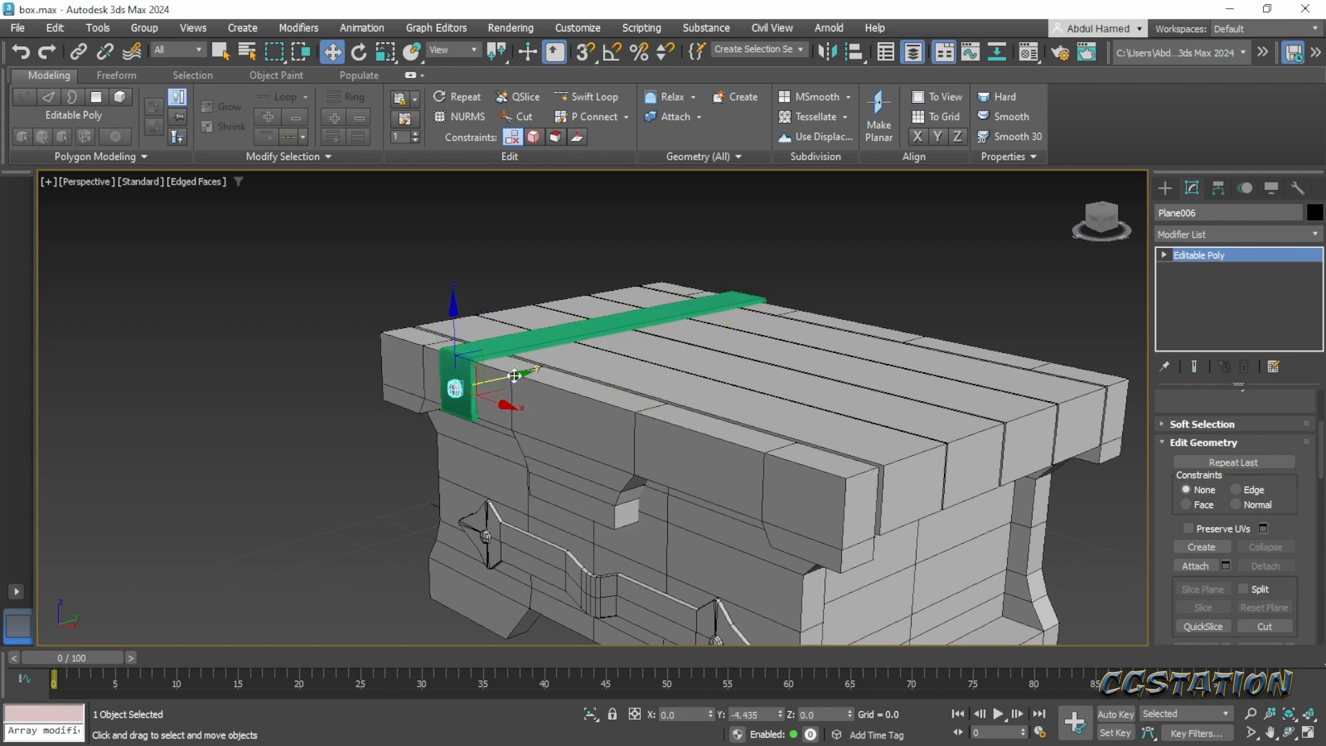
- Scale the strap's front rivet up uniformly to about 140% and seat it on the strap's front face at about Y -28.15
scroll(514, 376, "up", 10)
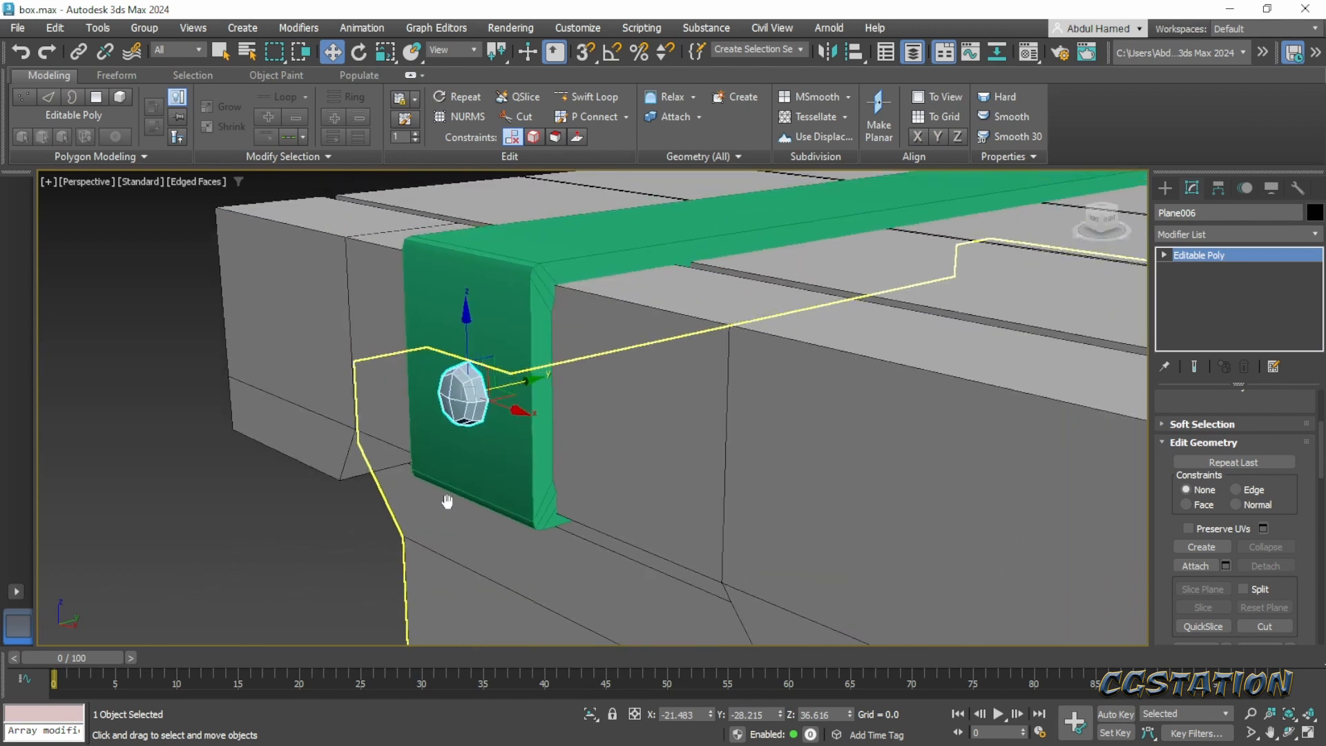
middle_click_drag(448, 502, 539, 422, "alt")
key("r")
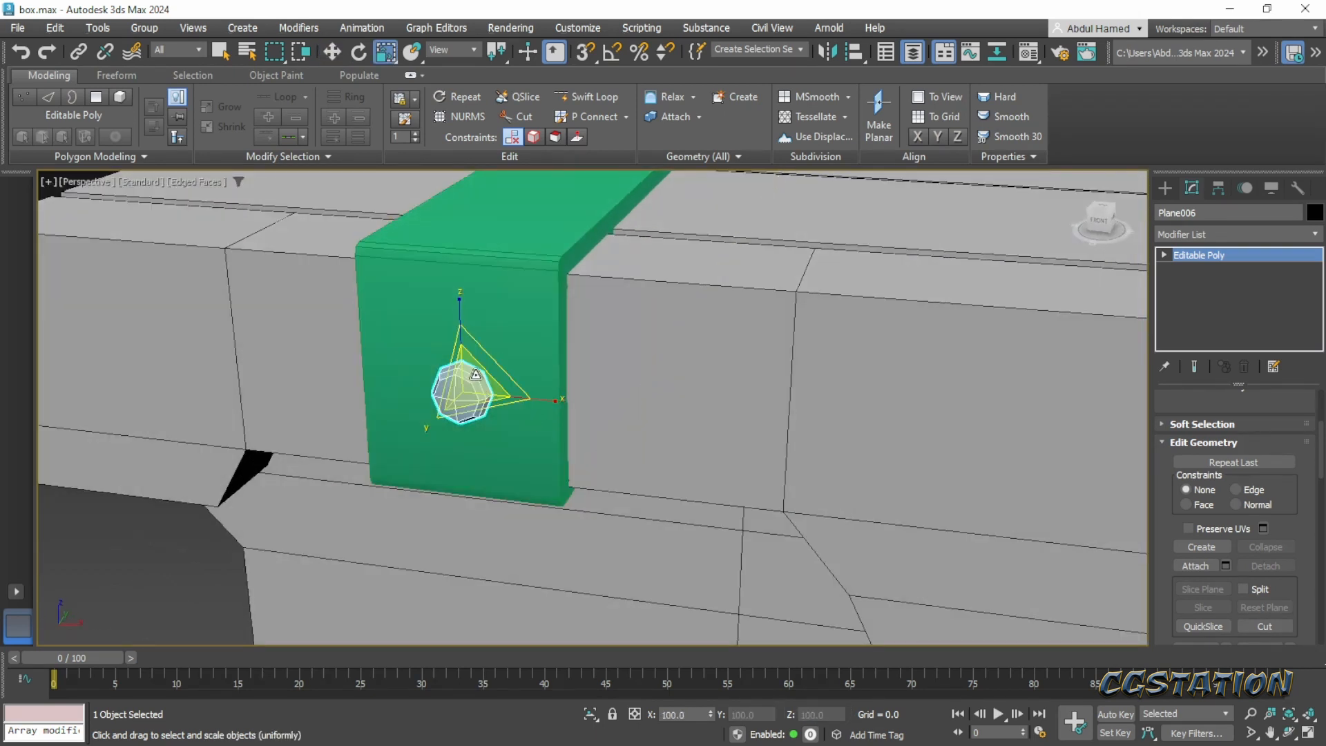
left_click_drag(476, 374, 517, 421)
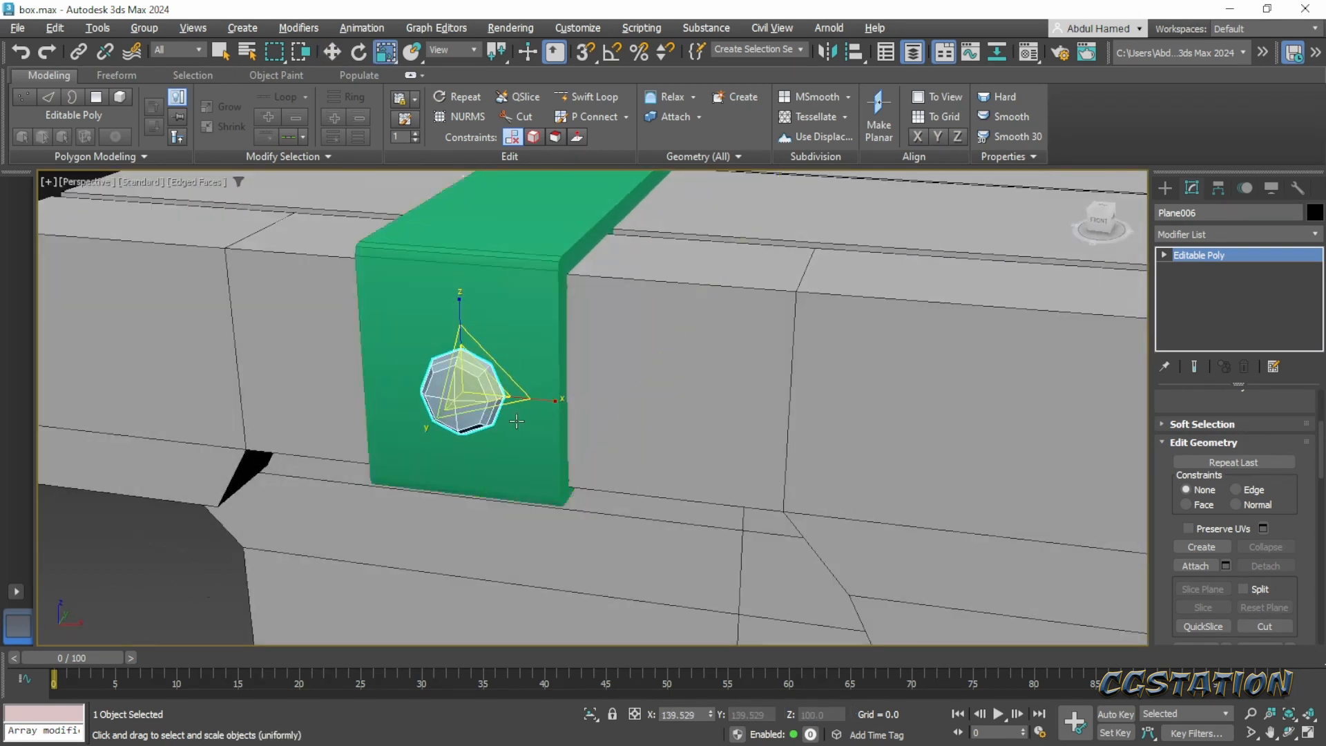
middle_click_drag(517, 421, 387, 409, "alt")
key("w")
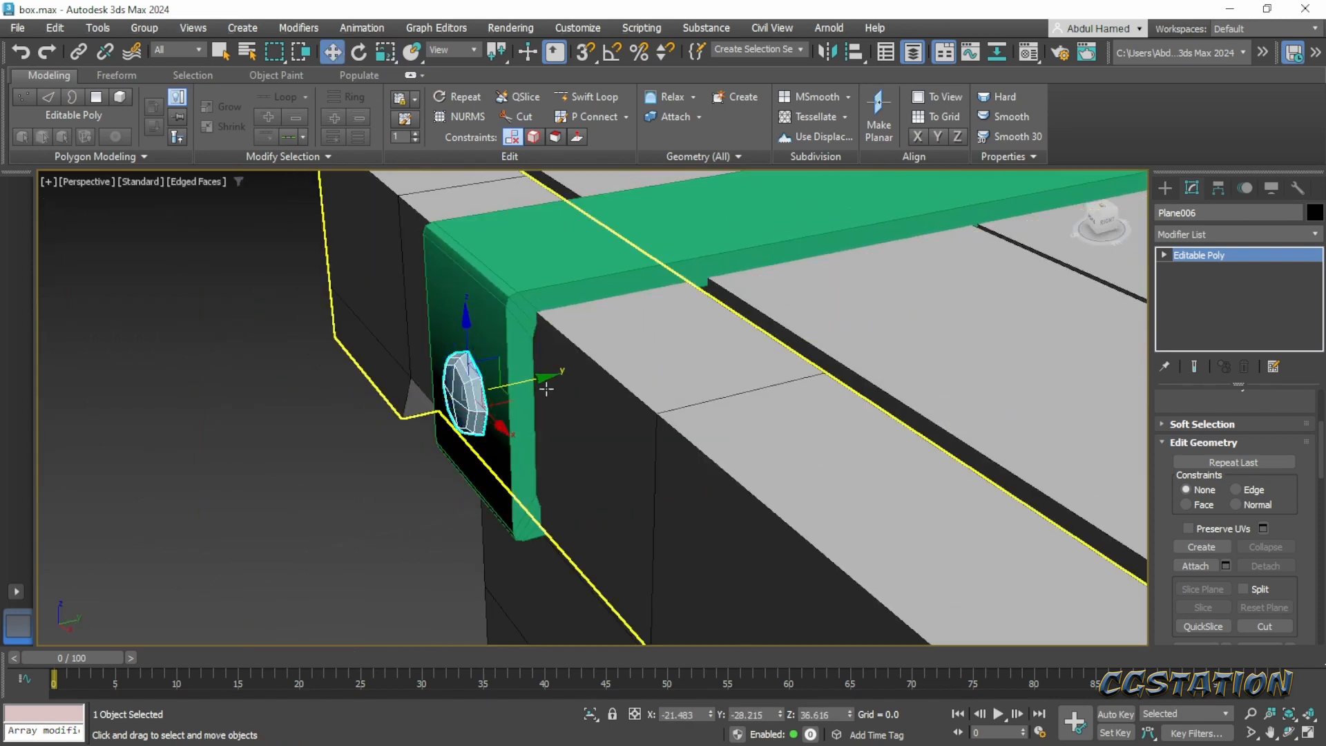
left_click_drag(542, 379, 545, 379)
- Copy the front rivet along Y to just beyond the strap's back end, at about Y 32.45
scroll(503, 388, "down", 5)
middle_click_drag(495, 404, 681, 396, "alt")
middle_click_drag(680, 396, 876, 393)
scroll(876, 394, "down", 2)
middle_click_drag(769, 389, 803, 391)
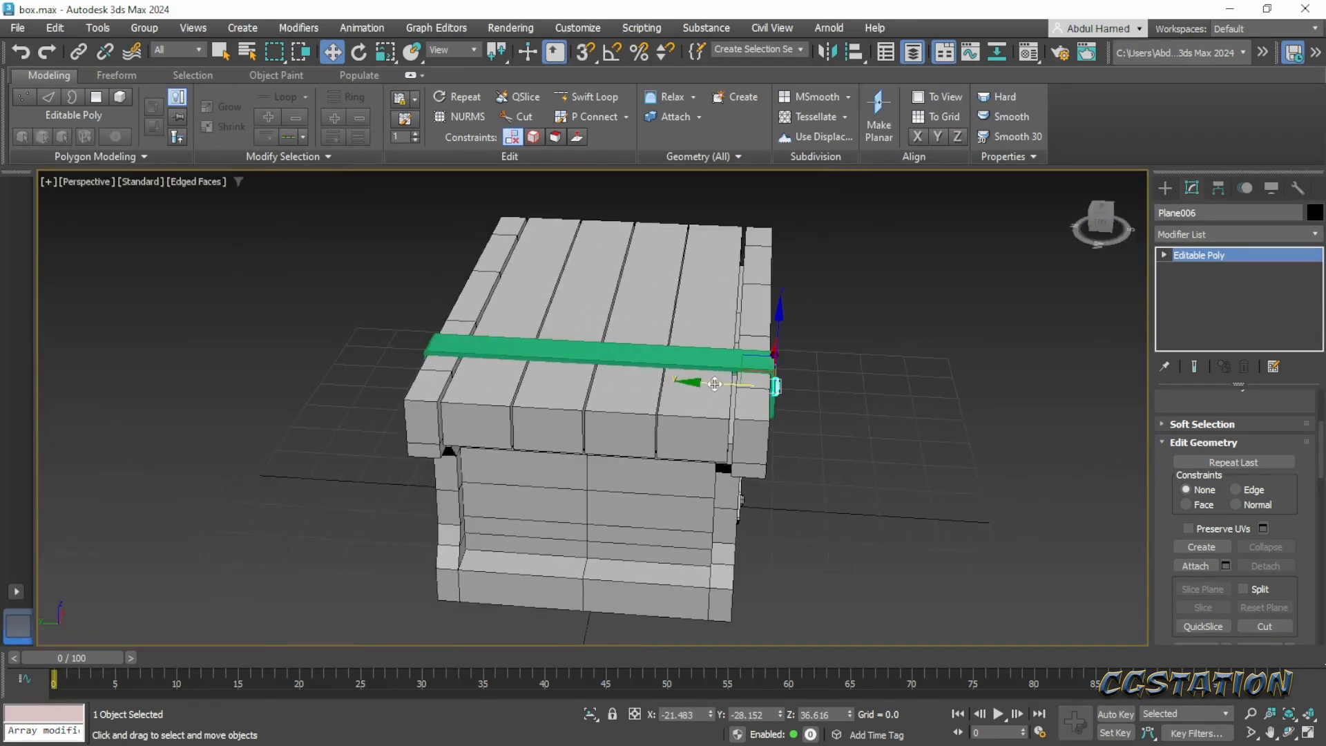
mouse_move(331, 357)
left_mouse_down("shift")
mouse_move(304, 358)
mouse_move(335, 360)
left_mouse_up("shift")
left_click(667, 453)
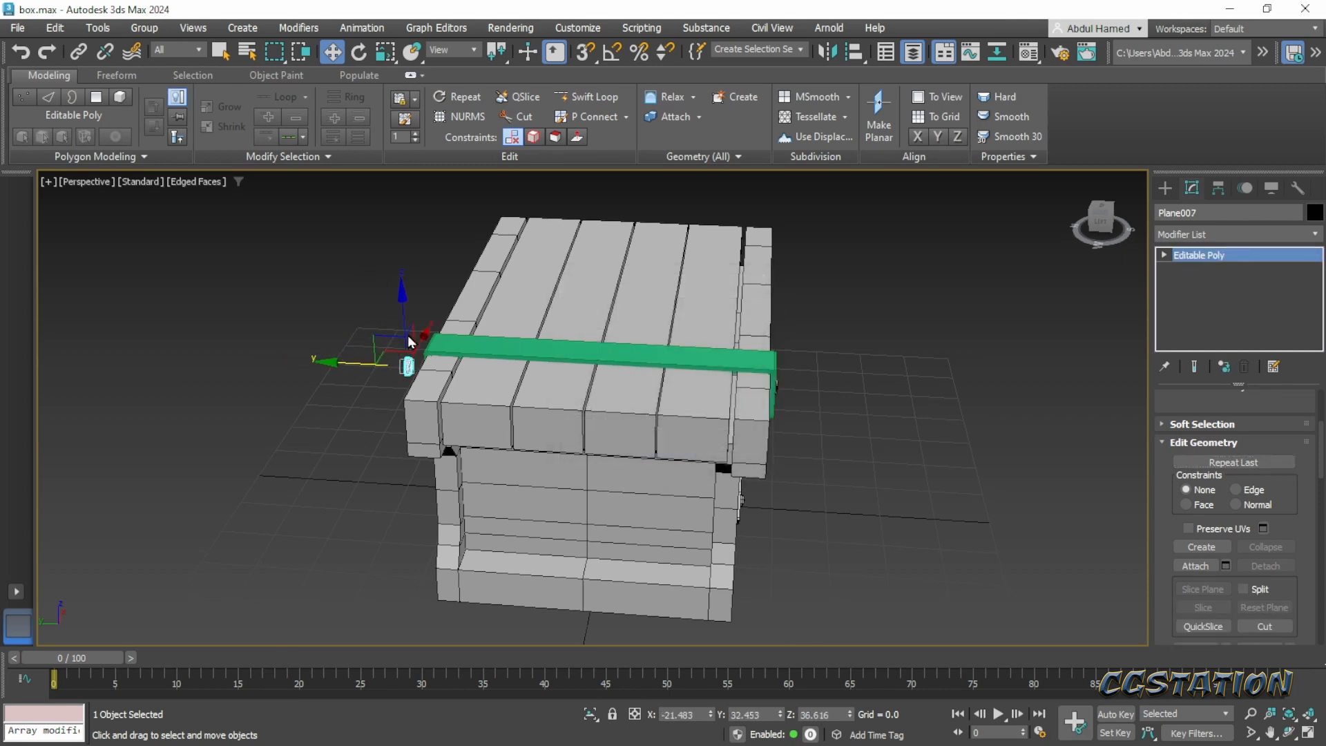
- Mirror the copied rivet across the Y axis with No Clone so that it faces backward
scroll(499, 380, "up", 6)
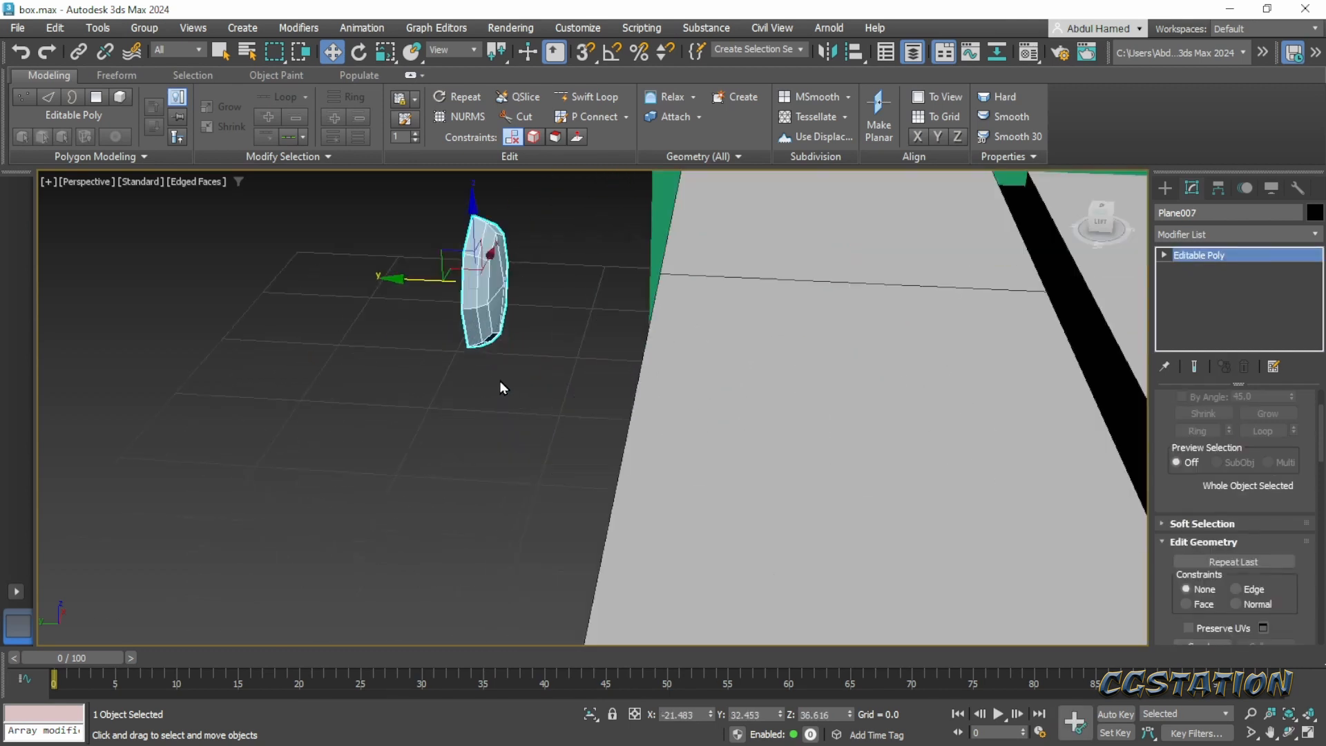
scroll(525, 442, "up", 1)
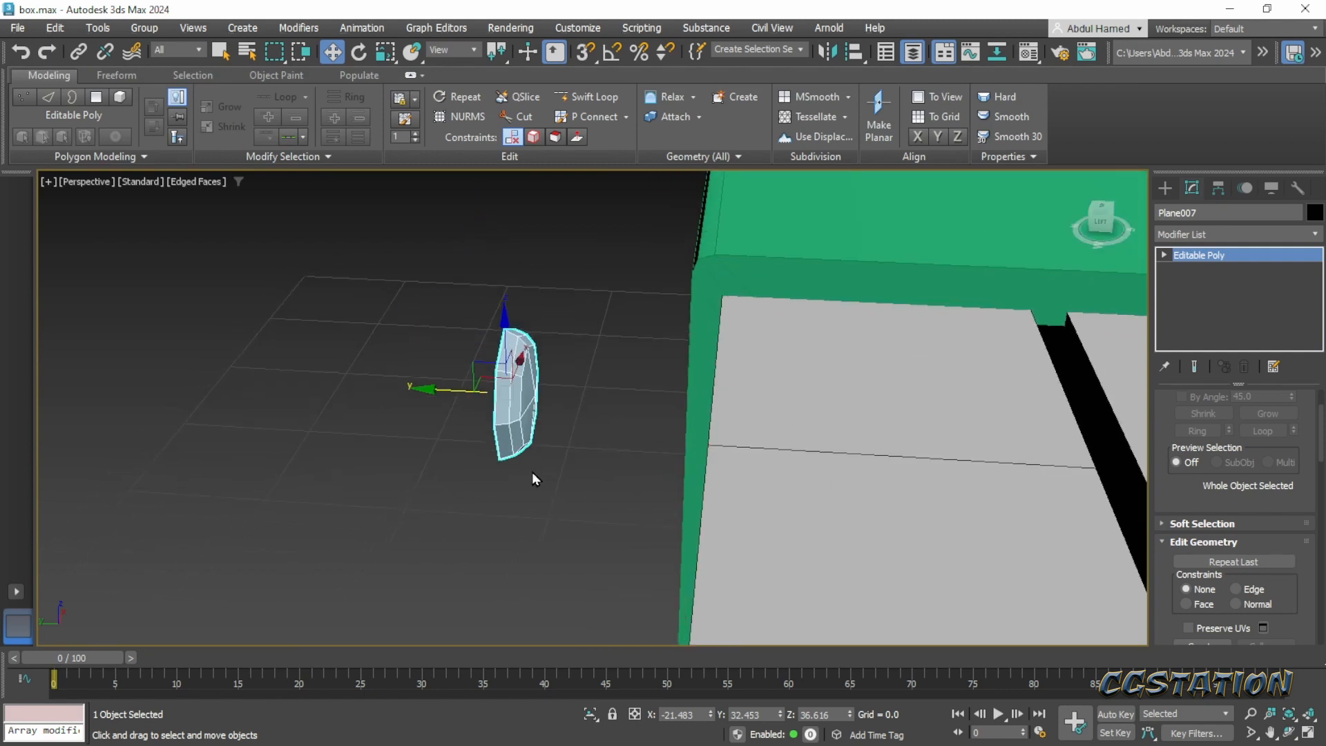
left_click(831, 57)
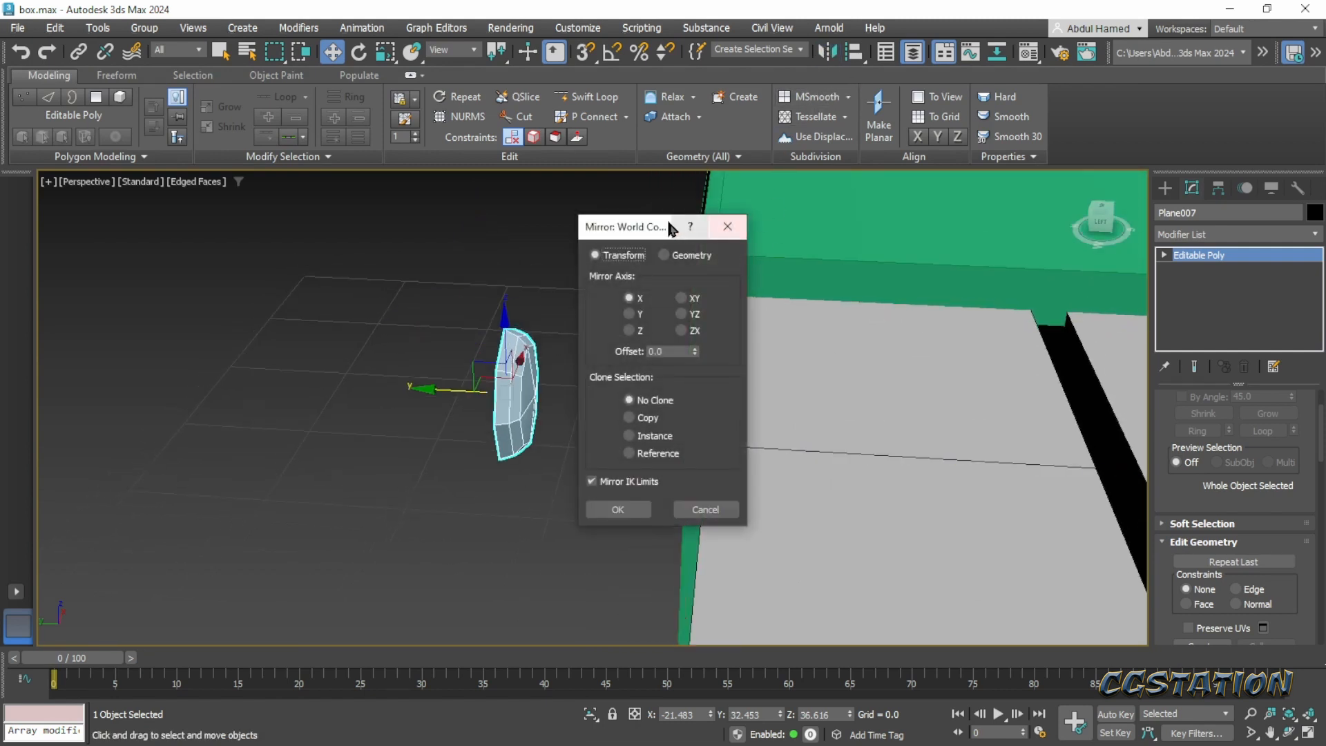
left_click_drag(669, 227, 872, 227)
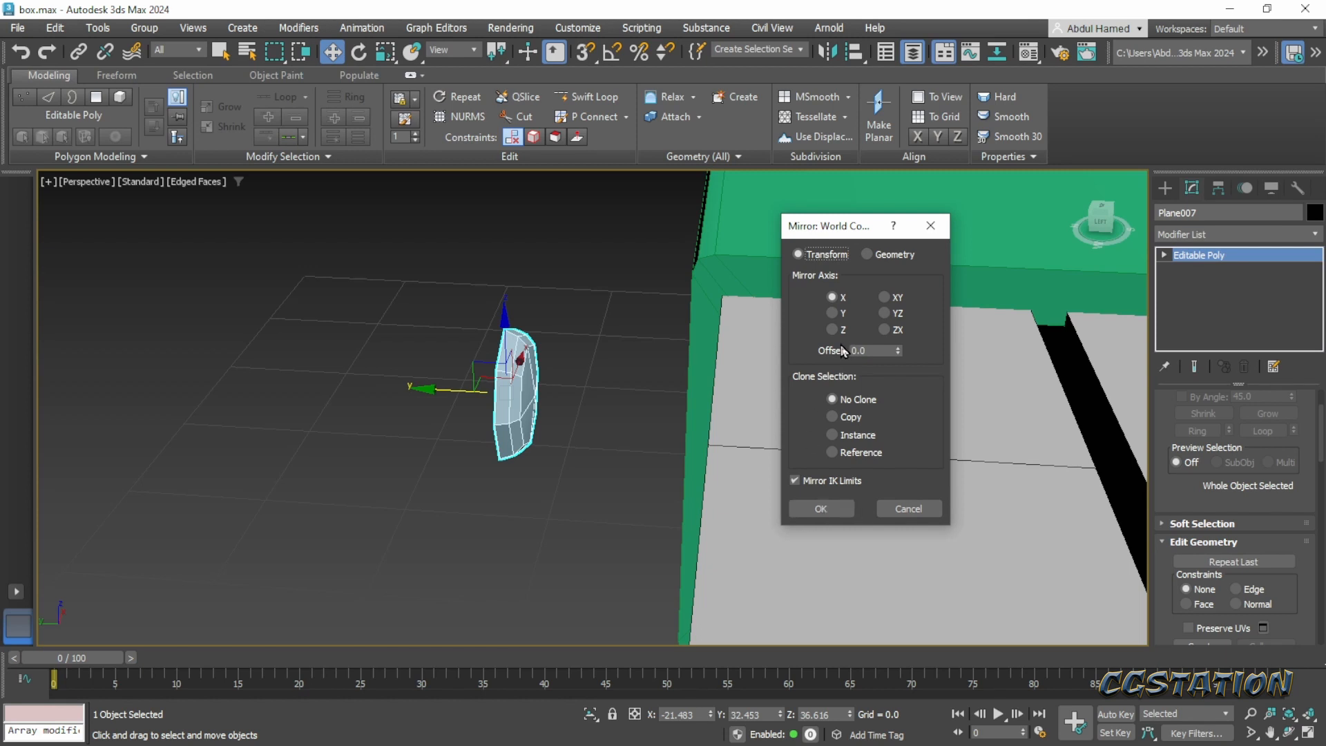
left_click(834, 313)
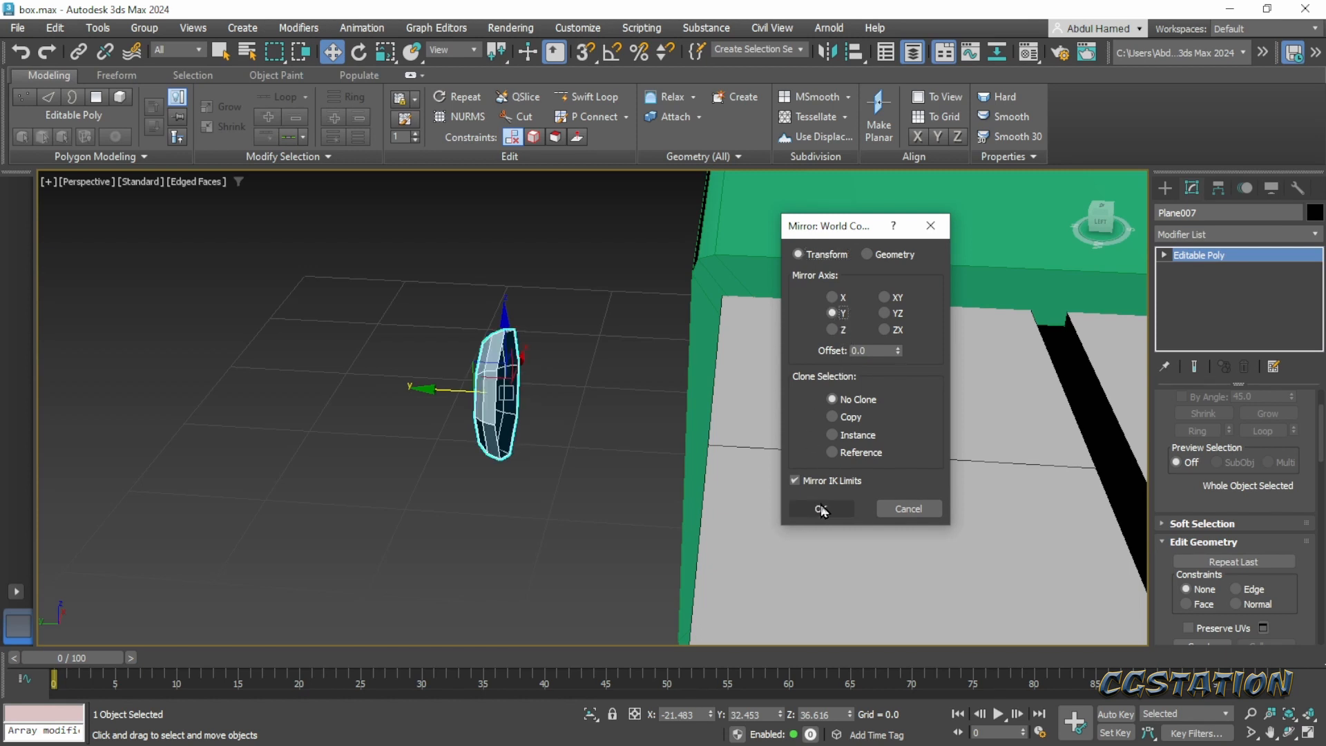
left_click(834, 328)
left_click(834, 315)
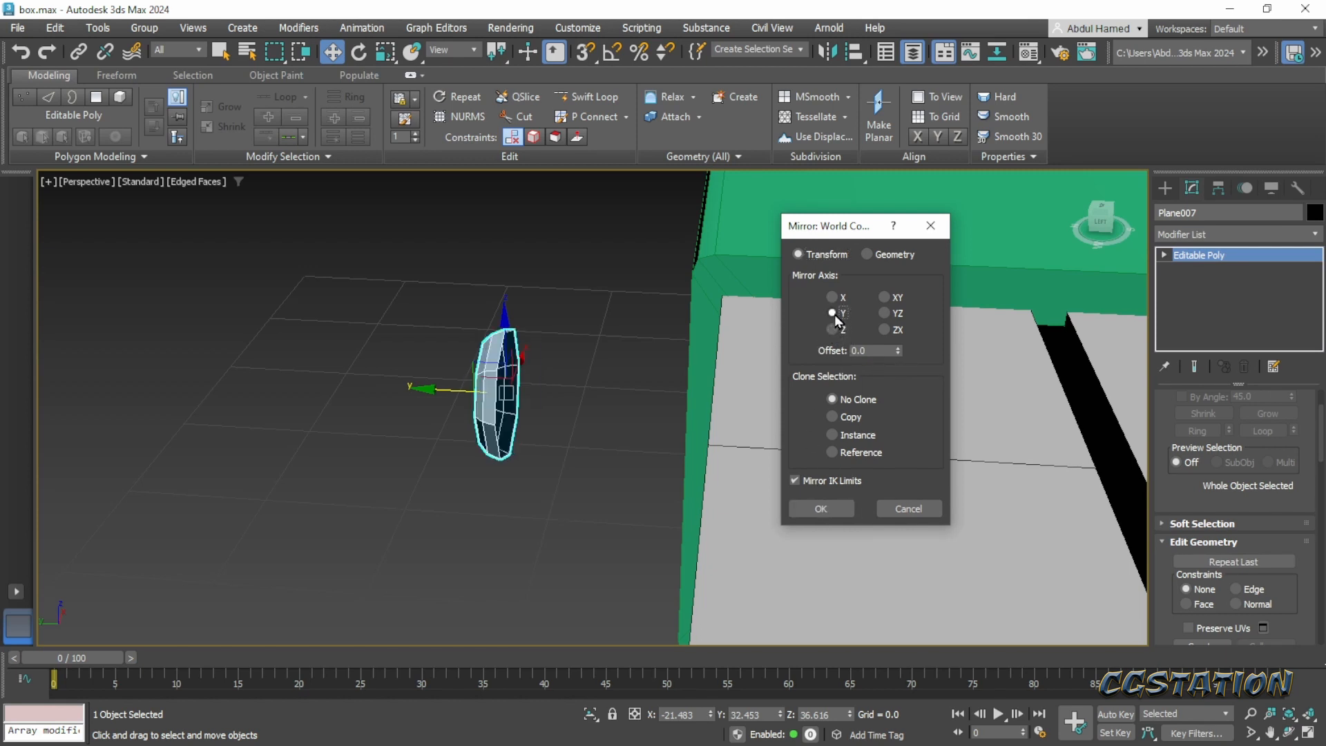
left_click(822, 509)
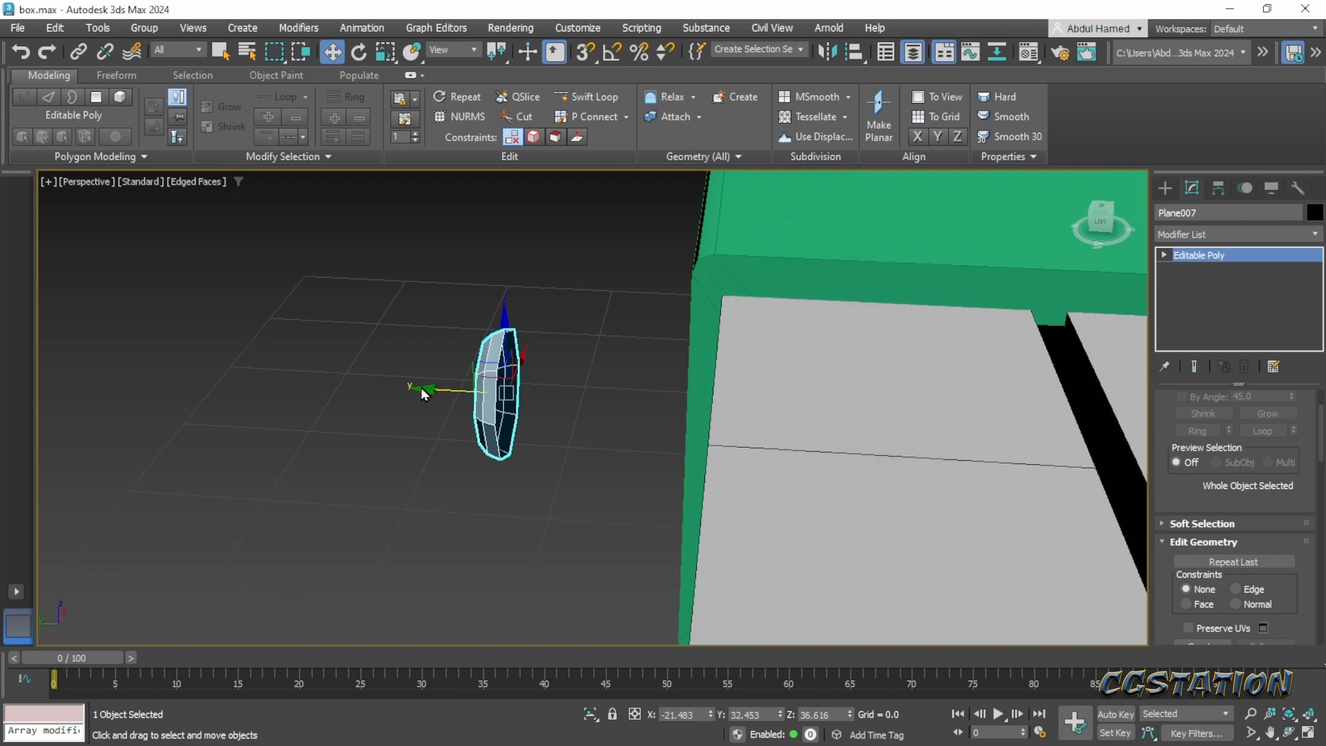
- Move the mirrored rivet along Y against the strap's back face, to about Y 28.27
left_click_drag(421, 388, 604, 391)
scroll(605, 391, "down", 5)
mouse_move(600, 461)
middle_mouse_down("alt")
mouse_move(670, 458)
mouse_move(668, 382)
mouse_move(692, 387)
mouse_move(591, 476)
middle_mouse_up("alt")
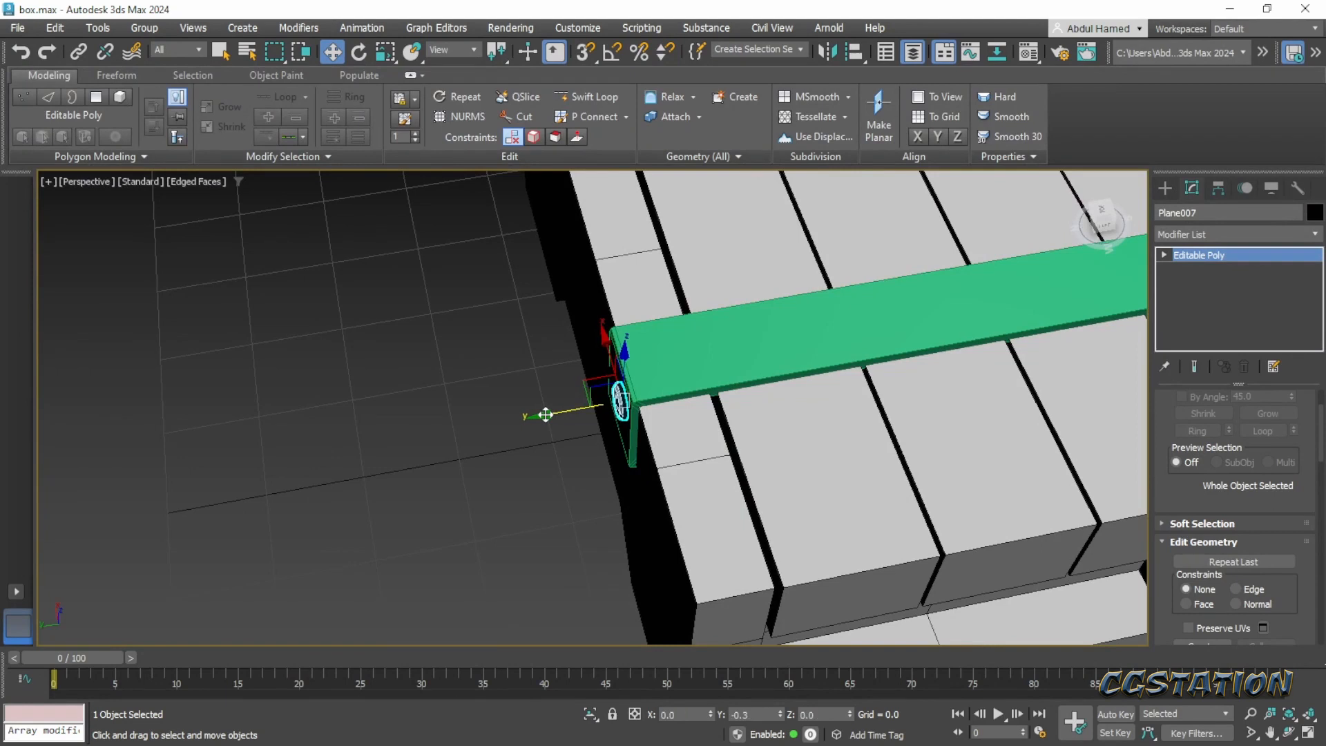
- Copy the strap together with its front and back rivets along X to the opposite end of the lid
scroll(562, 421, "down", 5)
middle_click_drag(719, 414, 536, 403)
scroll(574, 403, "up", 6)
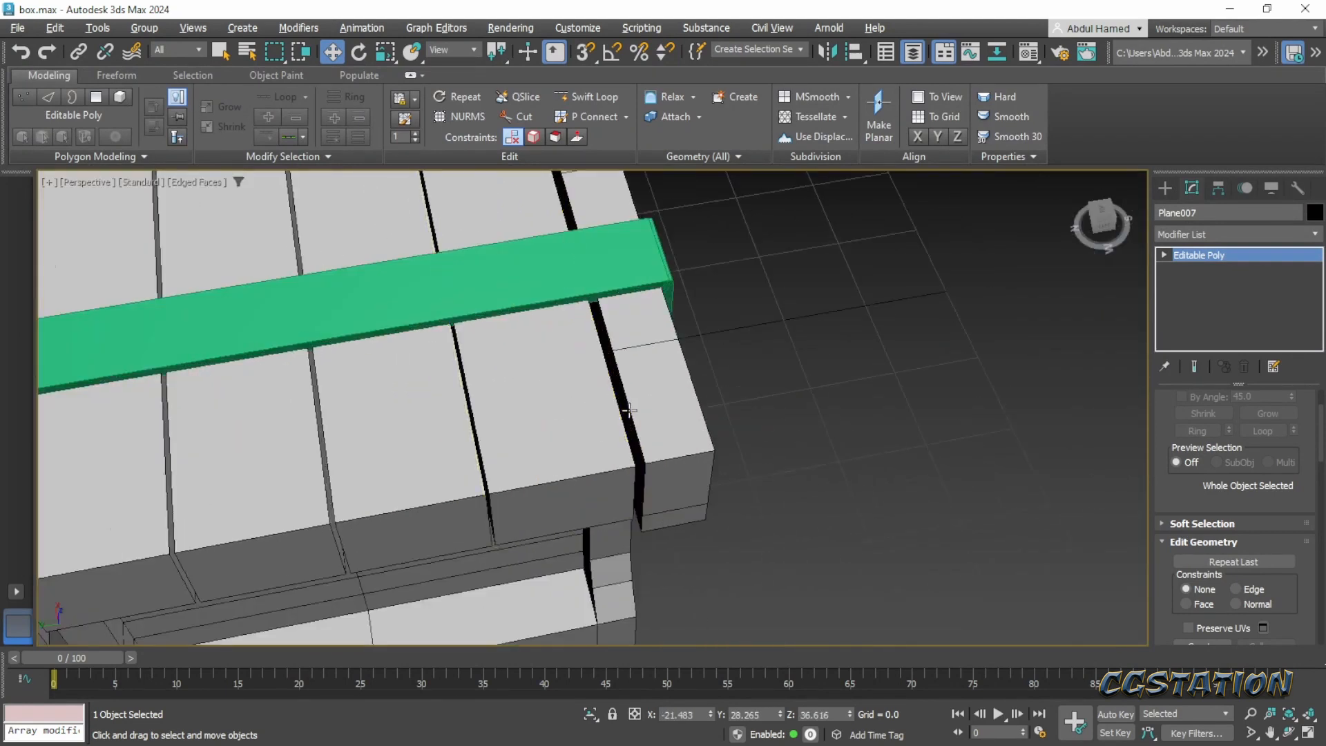
middle_click_drag(624, 408, 487, 402, "alt")
scroll(487, 402, "down", 6)
left_click(413, 457)
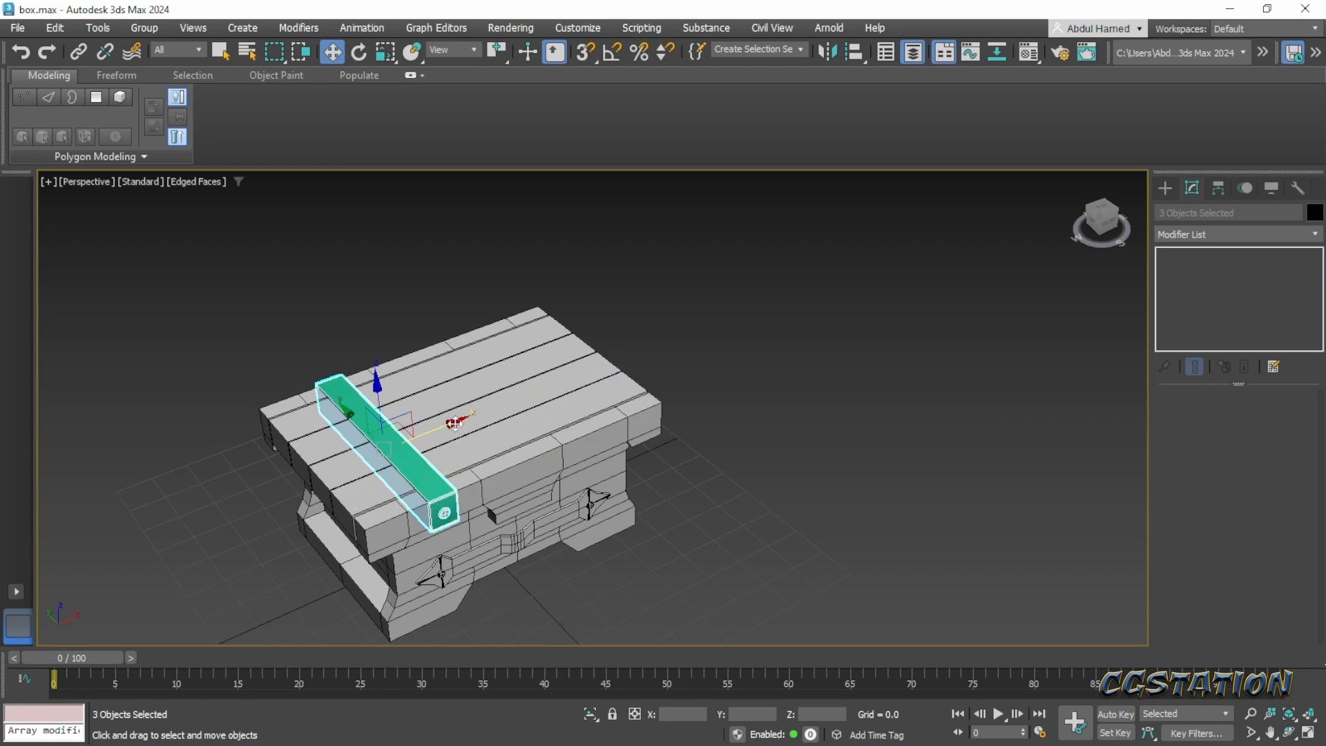
left_click_drag(450, 452, 610, 393, "shift")
left_click(649, 450)
mouse_move(677, 480)
middle_mouse_down("alt")
mouse_move(681, 520)
mouse_move(654, 474)
mouse_move(723, 511)
middle_mouse_up("alt")
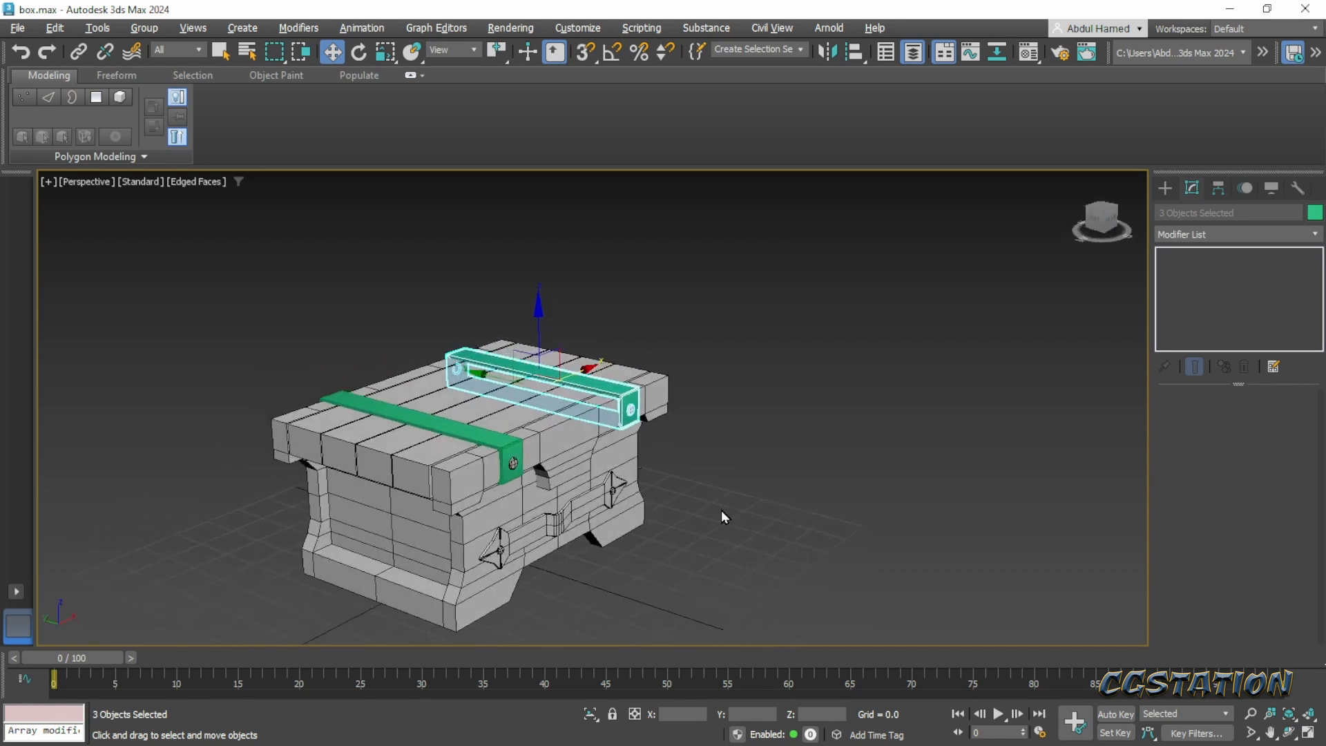
- Add the original strap to the selected strap and rivet copies and set their object color to black
left_click(499, 440, "ctrl")
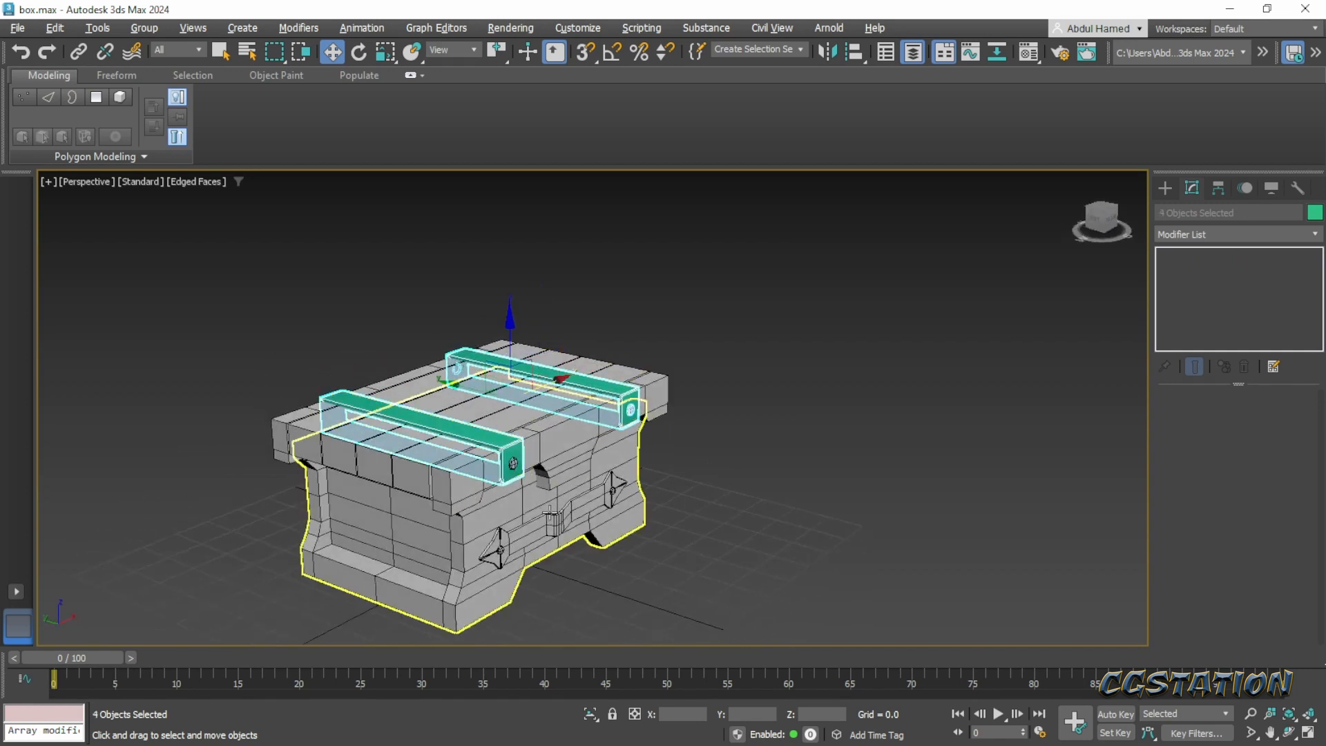
left_click(1314, 212)
left_click(902, 310)
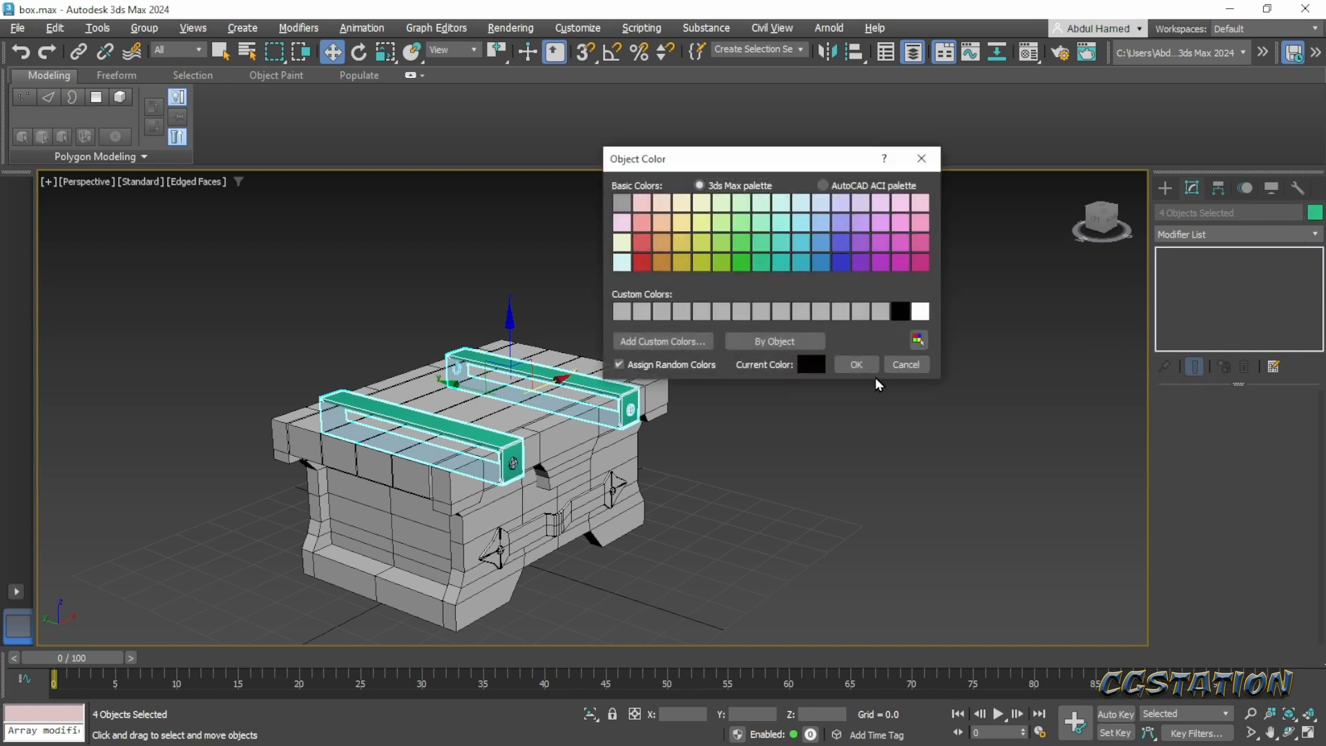
left_click(857, 365)
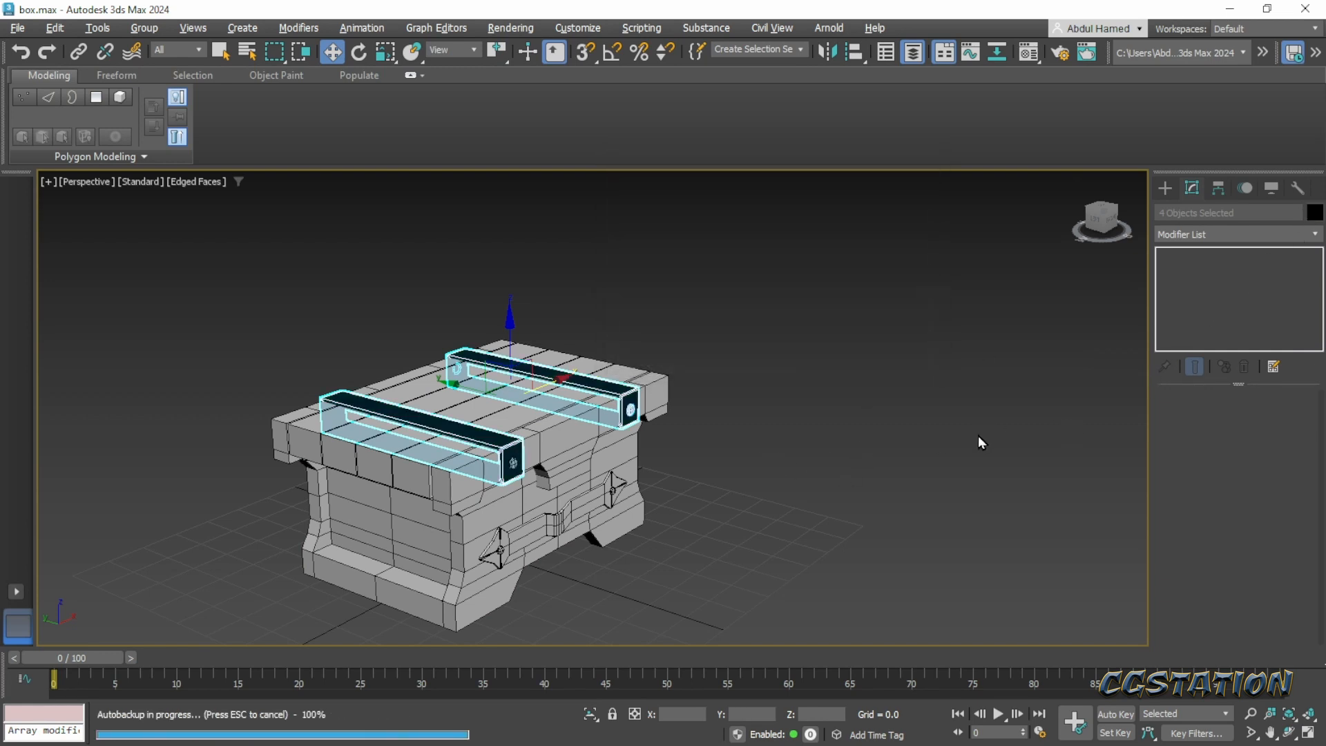
- Assign the 01 - Default material to the selected straps and rivets, and clear the selection
key("m")
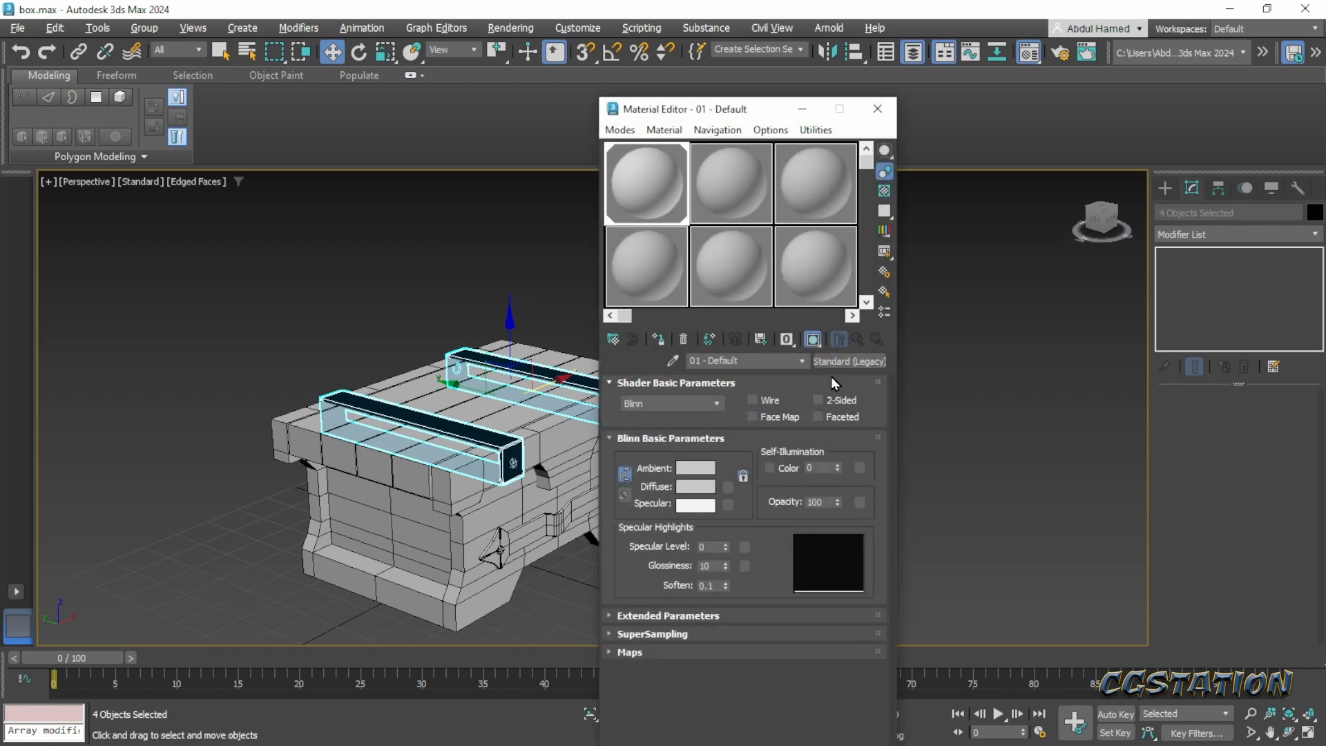
right_click(656, 182)
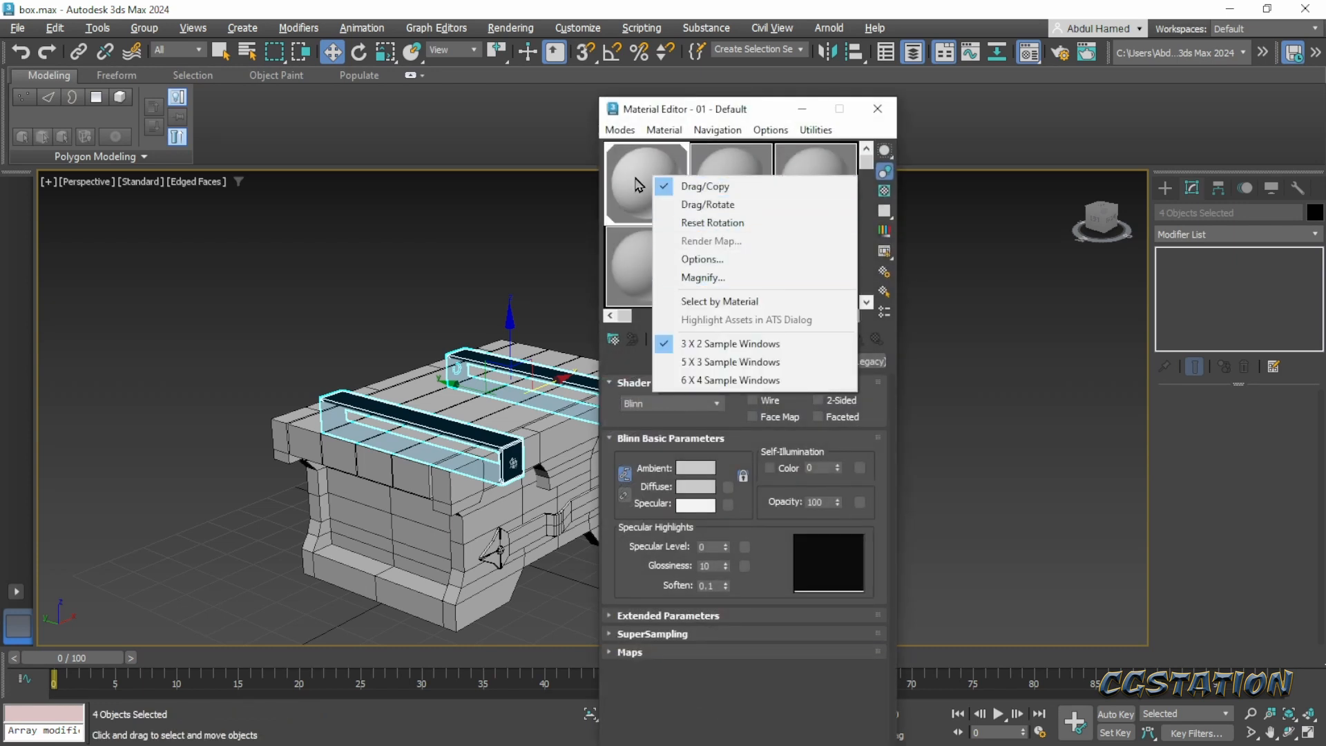
left_click(630, 193)
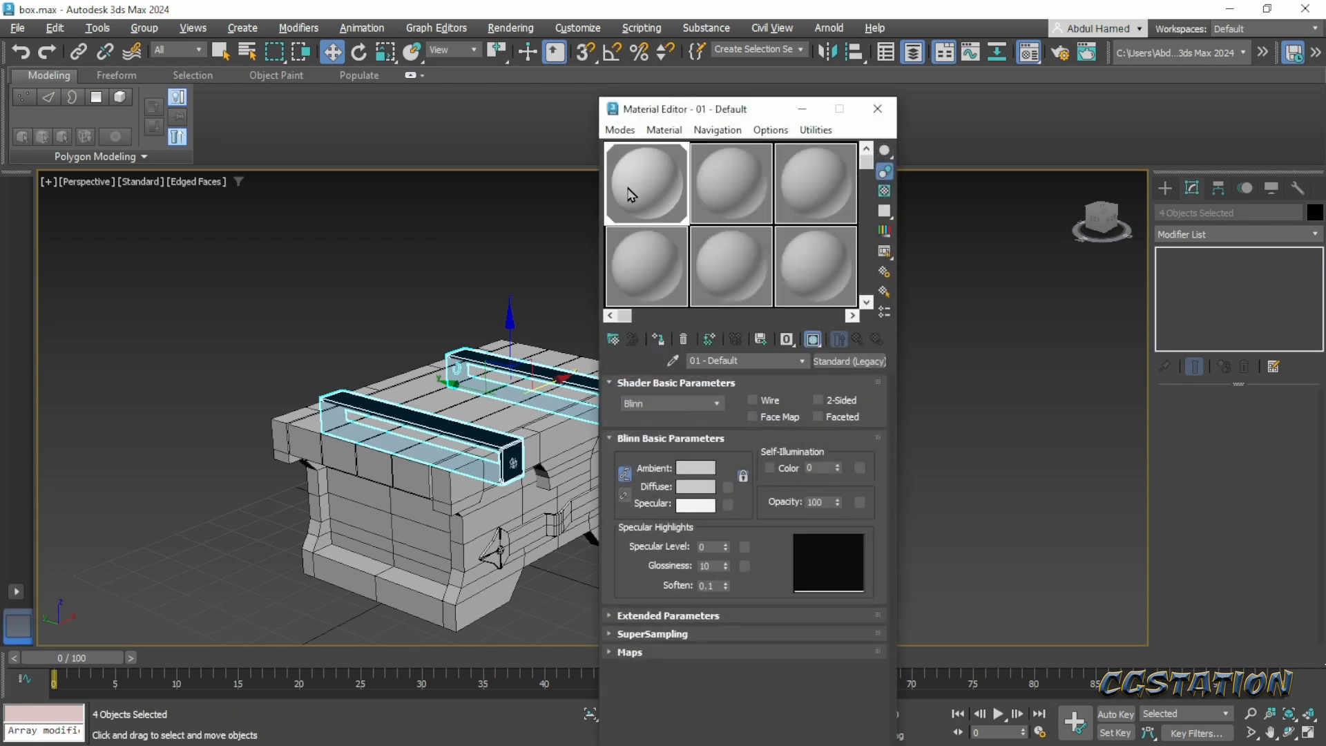
left_click(657, 342)
middle_click_drag(537, 506, 424, 467)
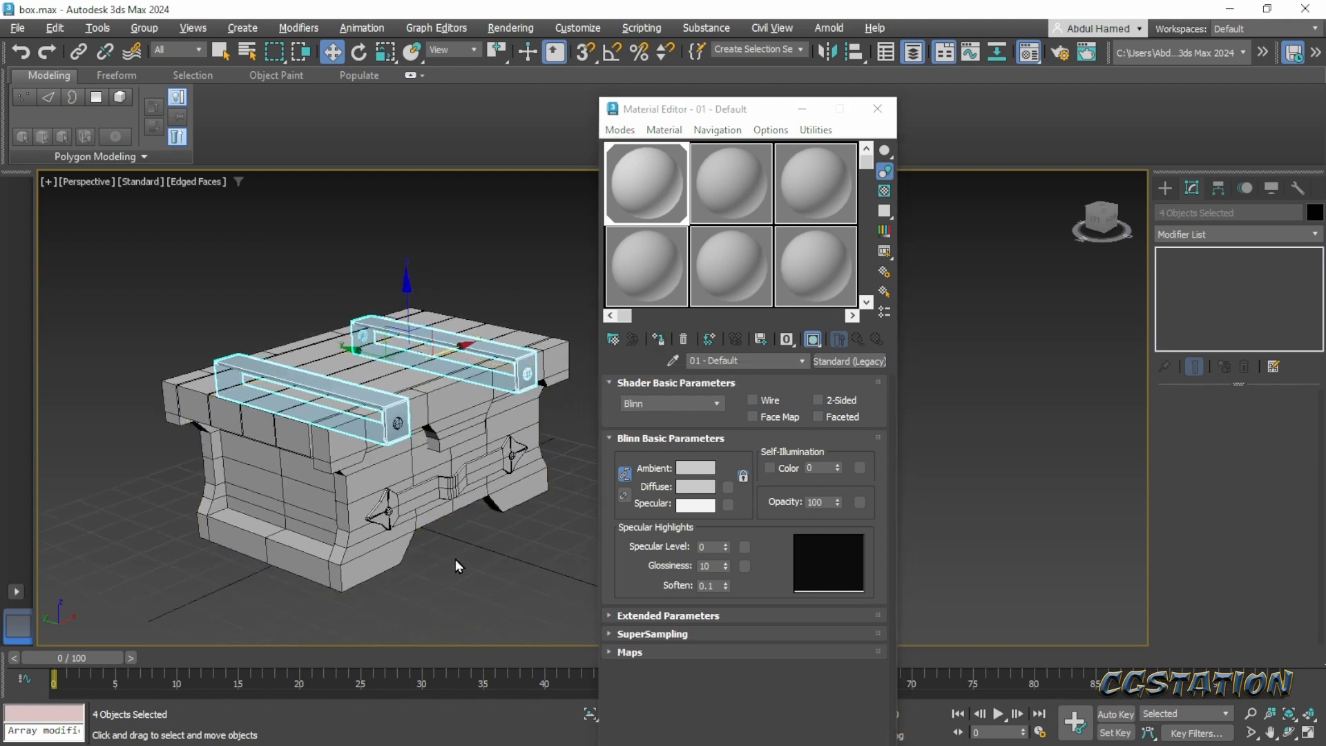
left_click(455, 559)
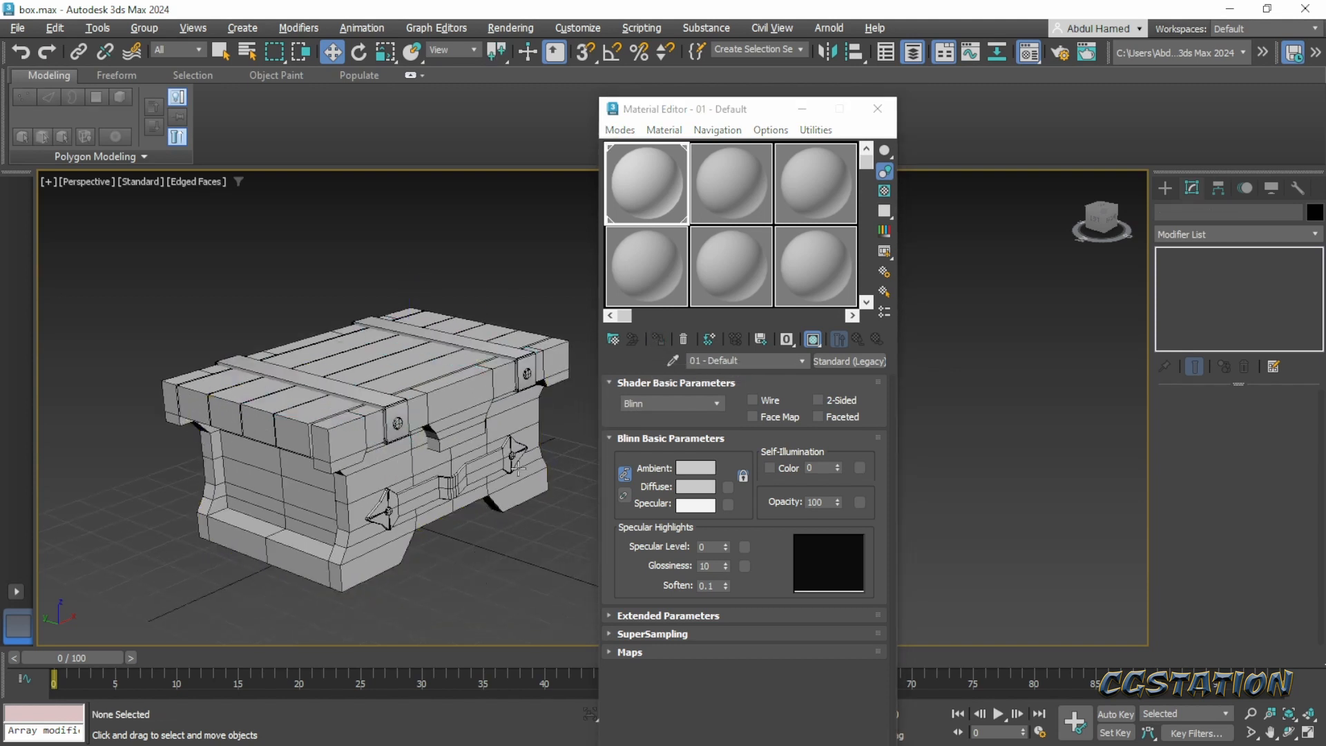
middle_click_drag(518, 523, 493, 524, "alt")
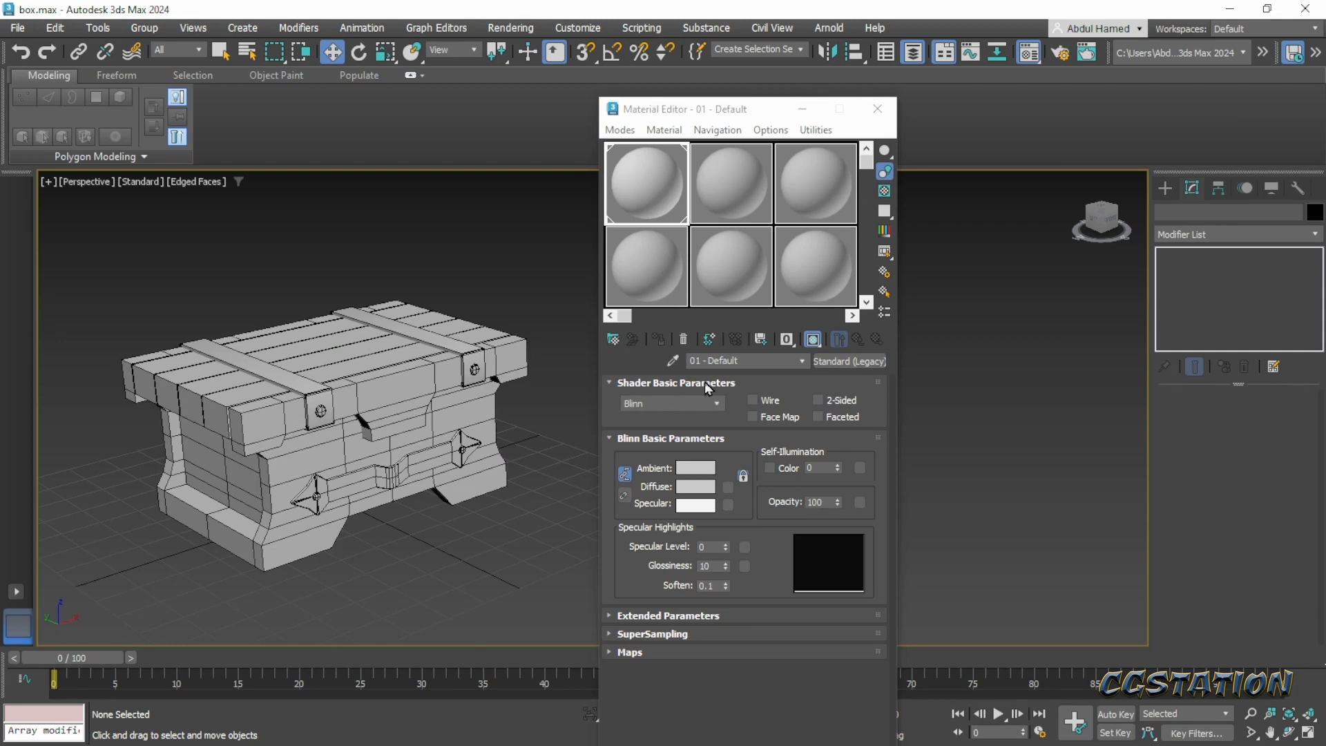
- Copy one lid strap without its rivets to the middle of the lid, and check the chest concept on Pinterest
left_click(464, 356)
left_click(464, 348)
middle_click_drag(463, 348, 555, 393, "alt")
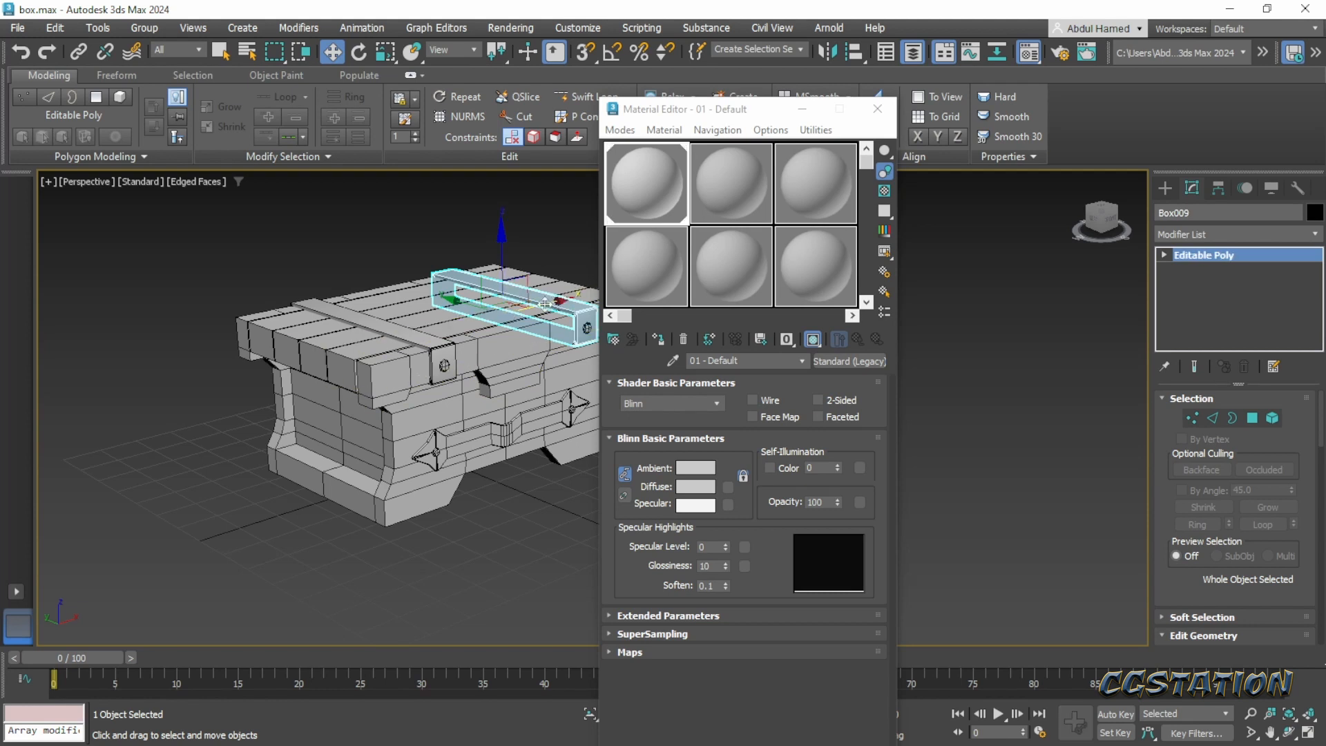
left_click_drag(507, 316, 491, 320, "shift")
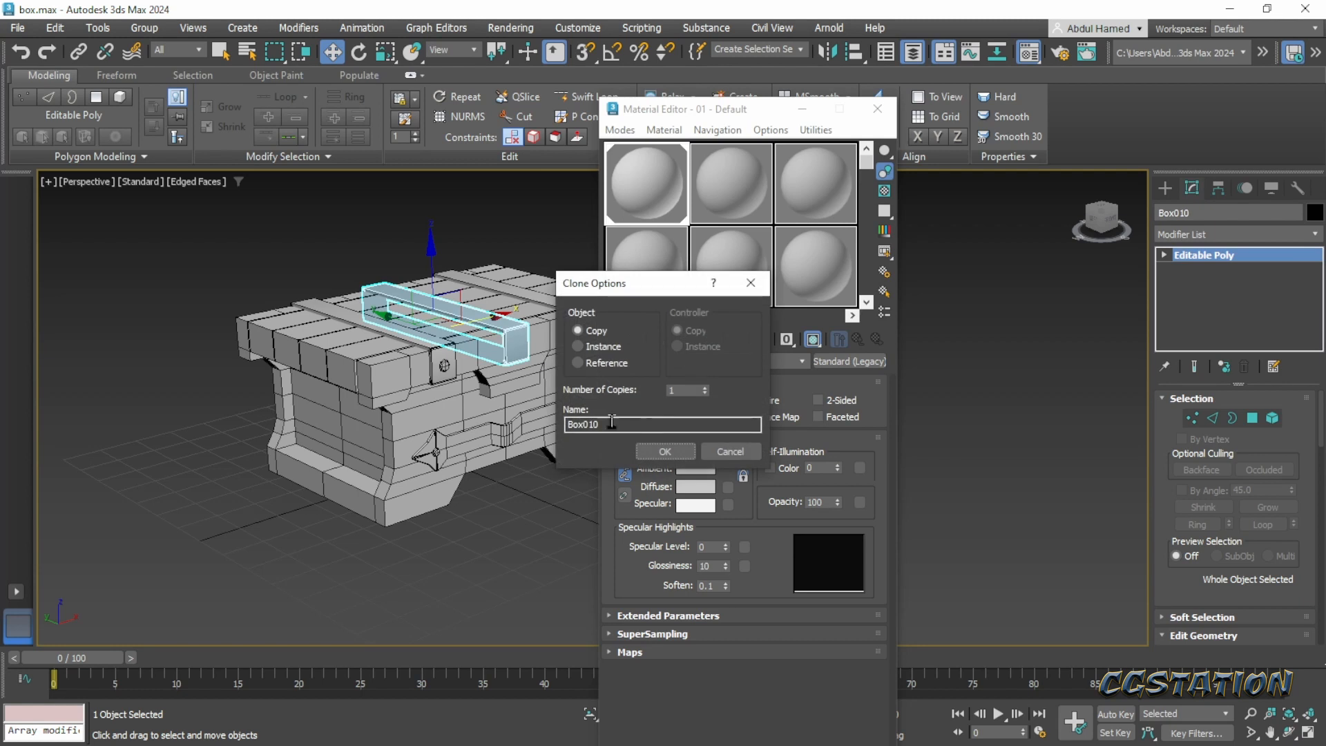
left_click(652, 453)
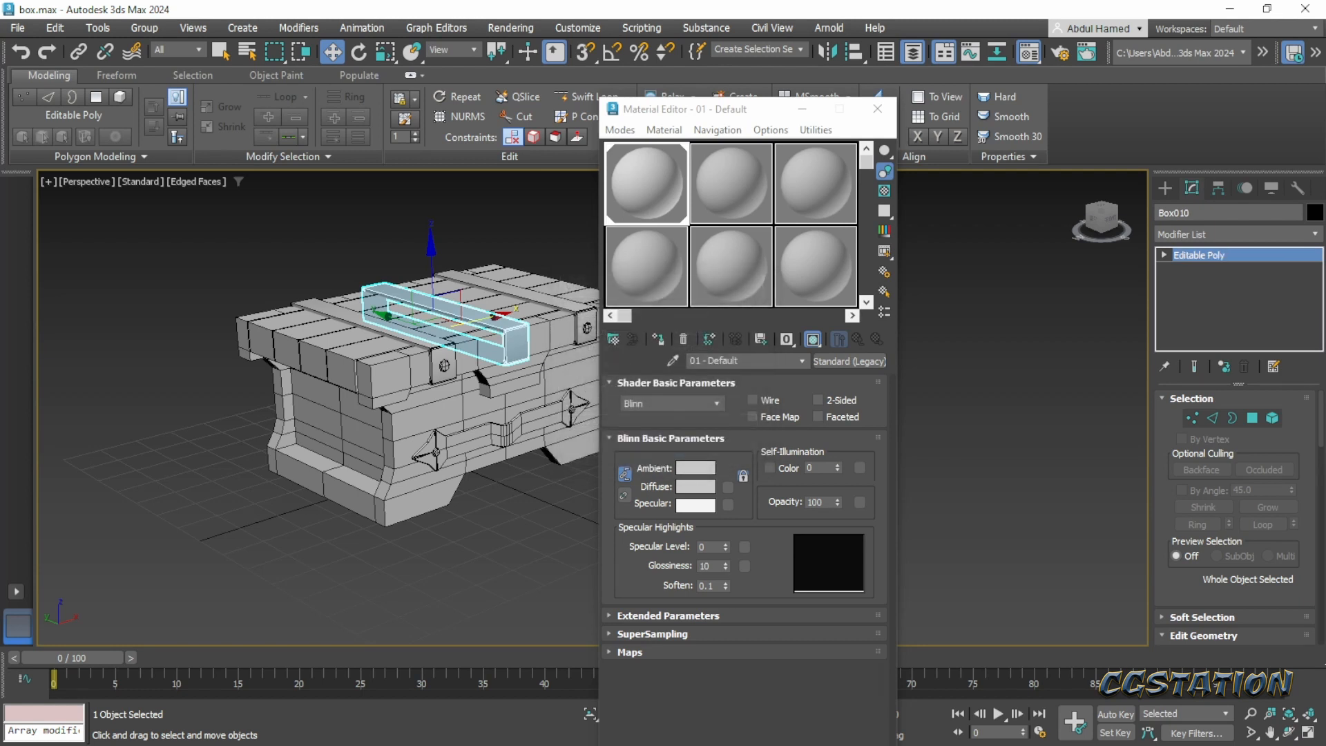
key("alt+Tab")
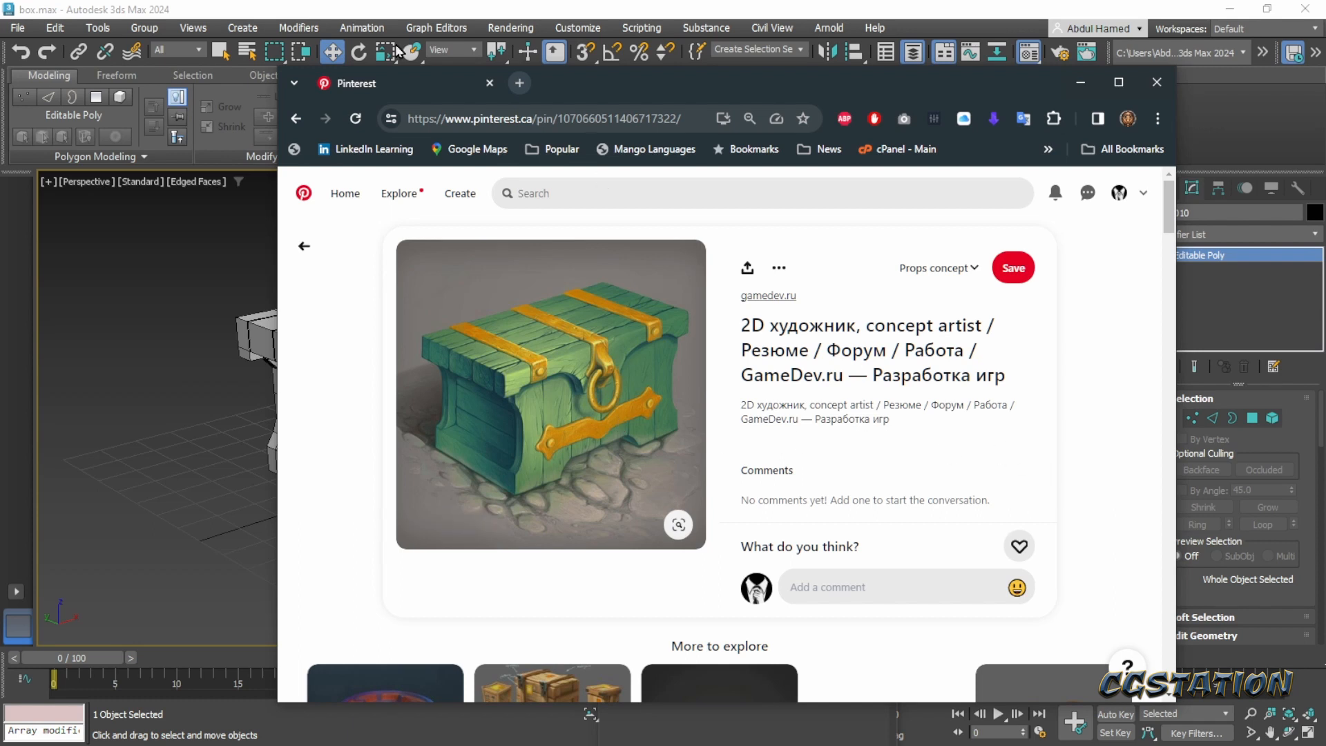
left_click_drag(618, 95, 1325, 128)
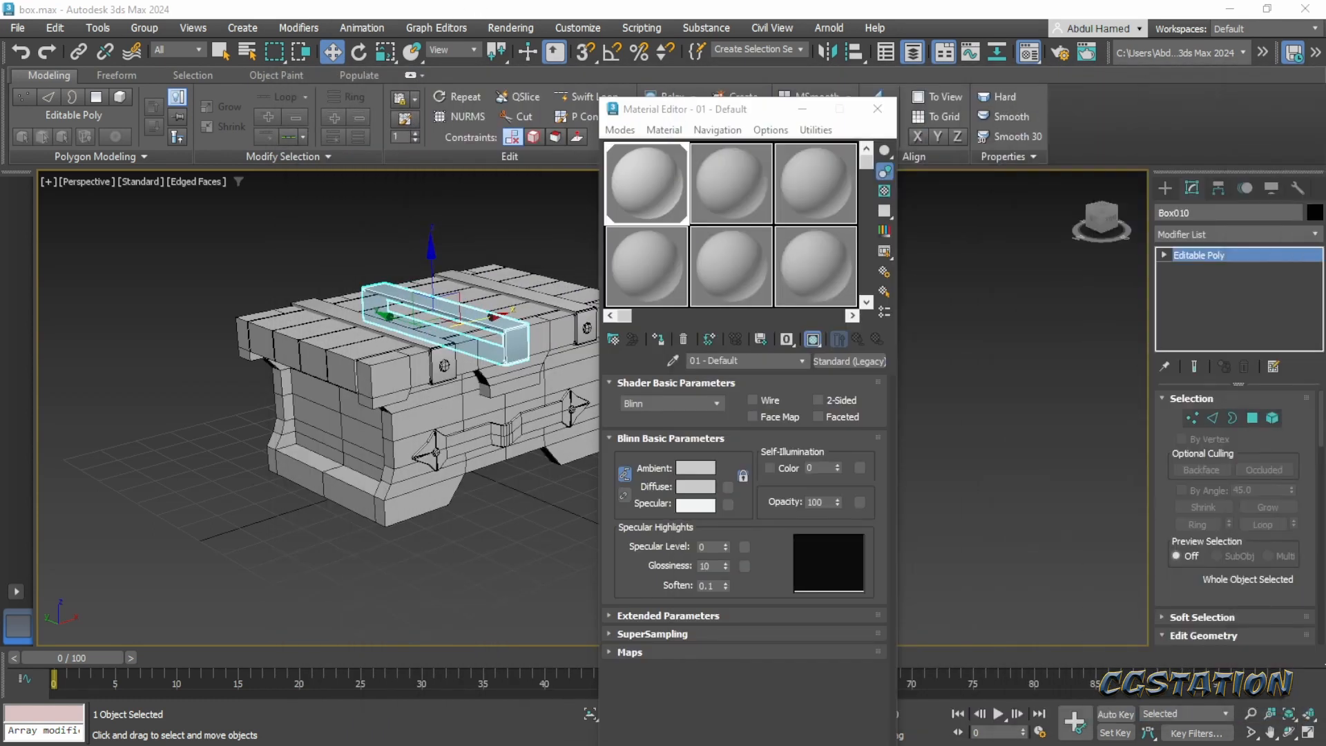
- Isolate the middle strap by hiding all unselected objects
scroll(509, 263, "up", 5)
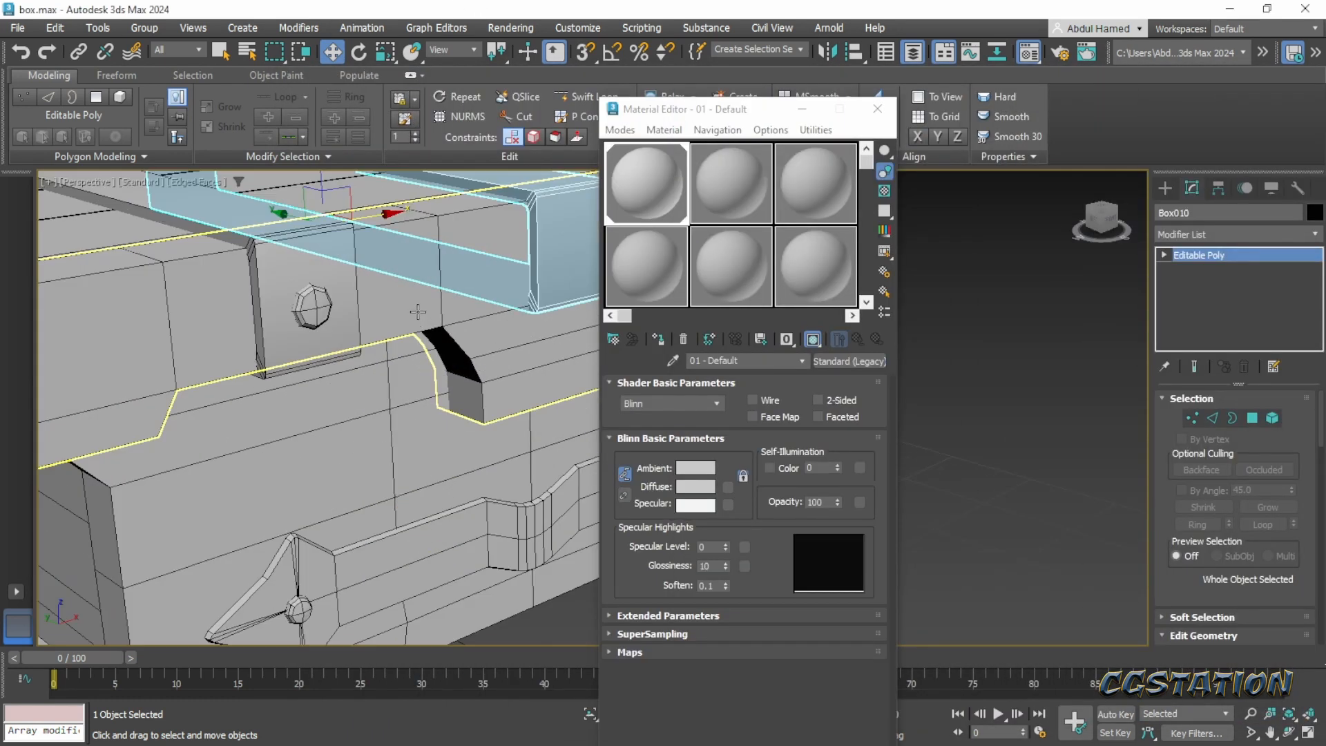
scroll(462, 314, "down", 3)
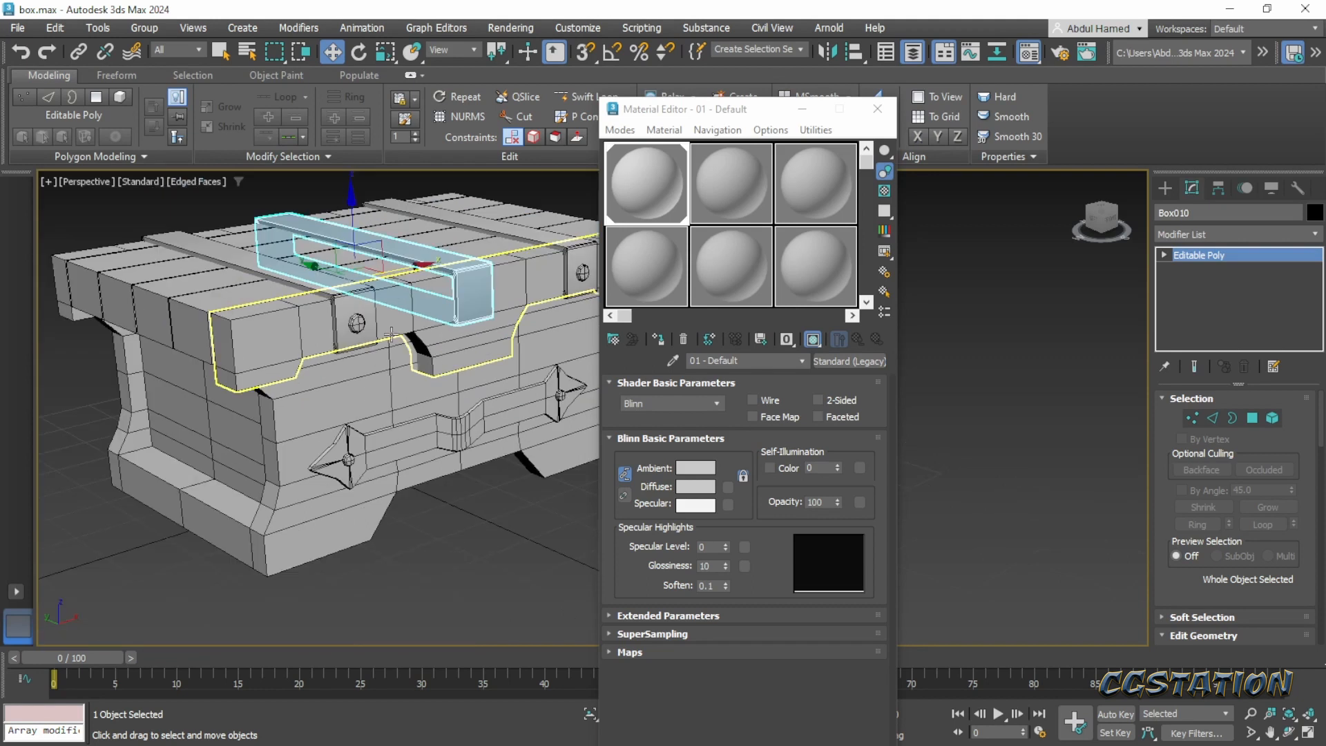
left_click(476, 301)
left_click(473, 298)
right_click(470, 298)
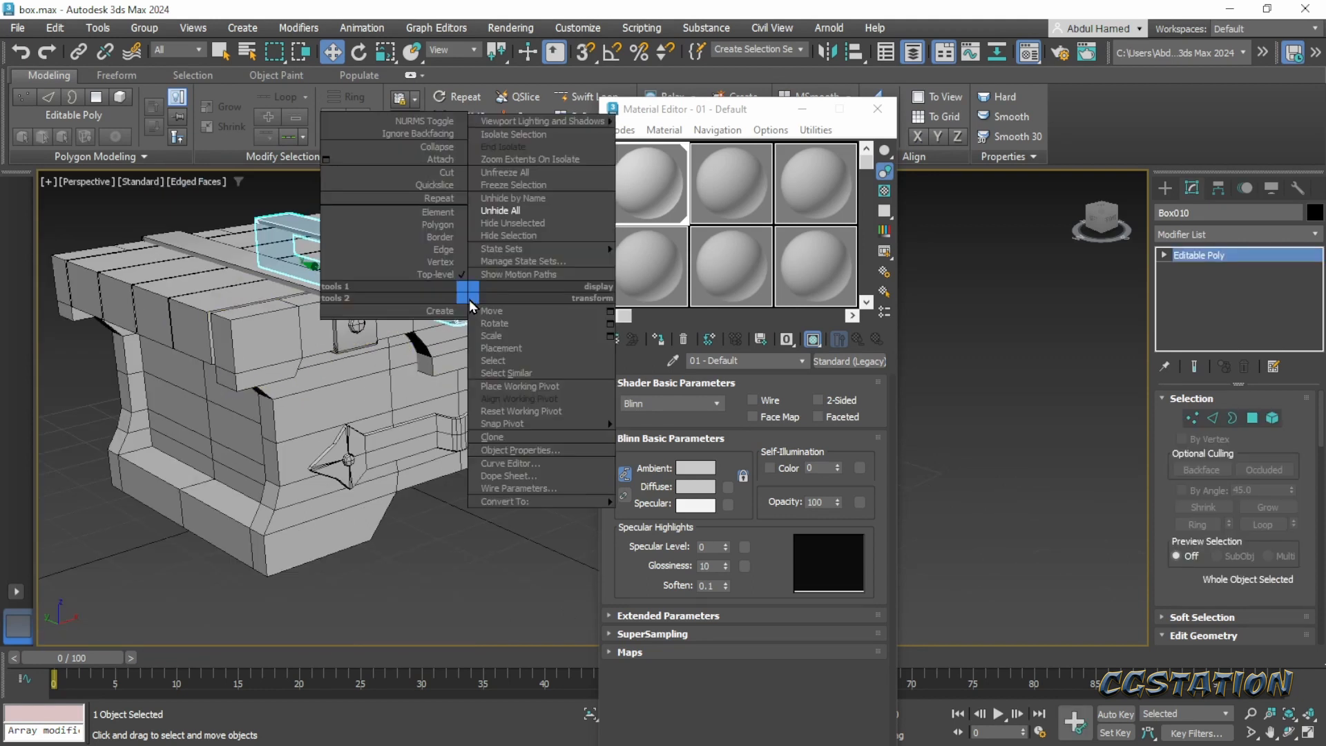
left_click(537, 223)
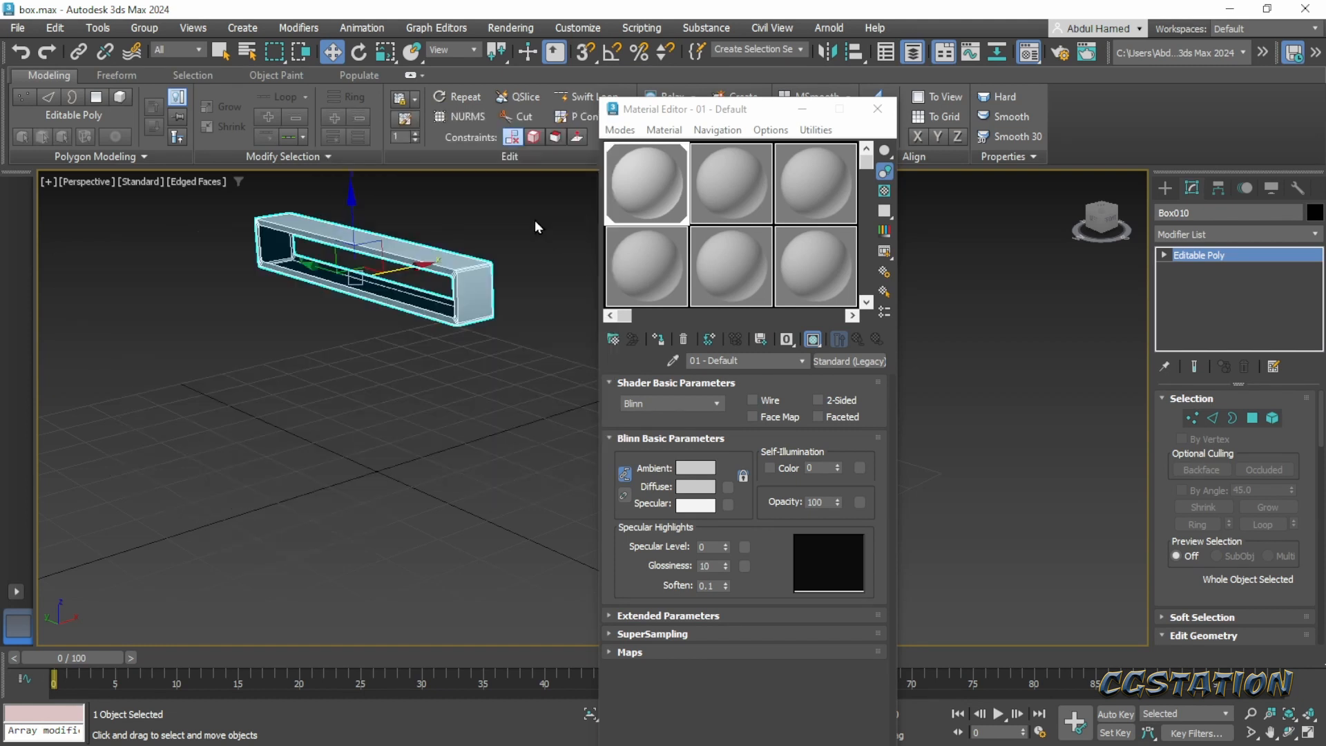
- Insert an edge loop across the strap's underside near its back end with Swift Loop
middle_click_drag(312, 259, 380, 342)
scroll(250, 342, "up", 4)
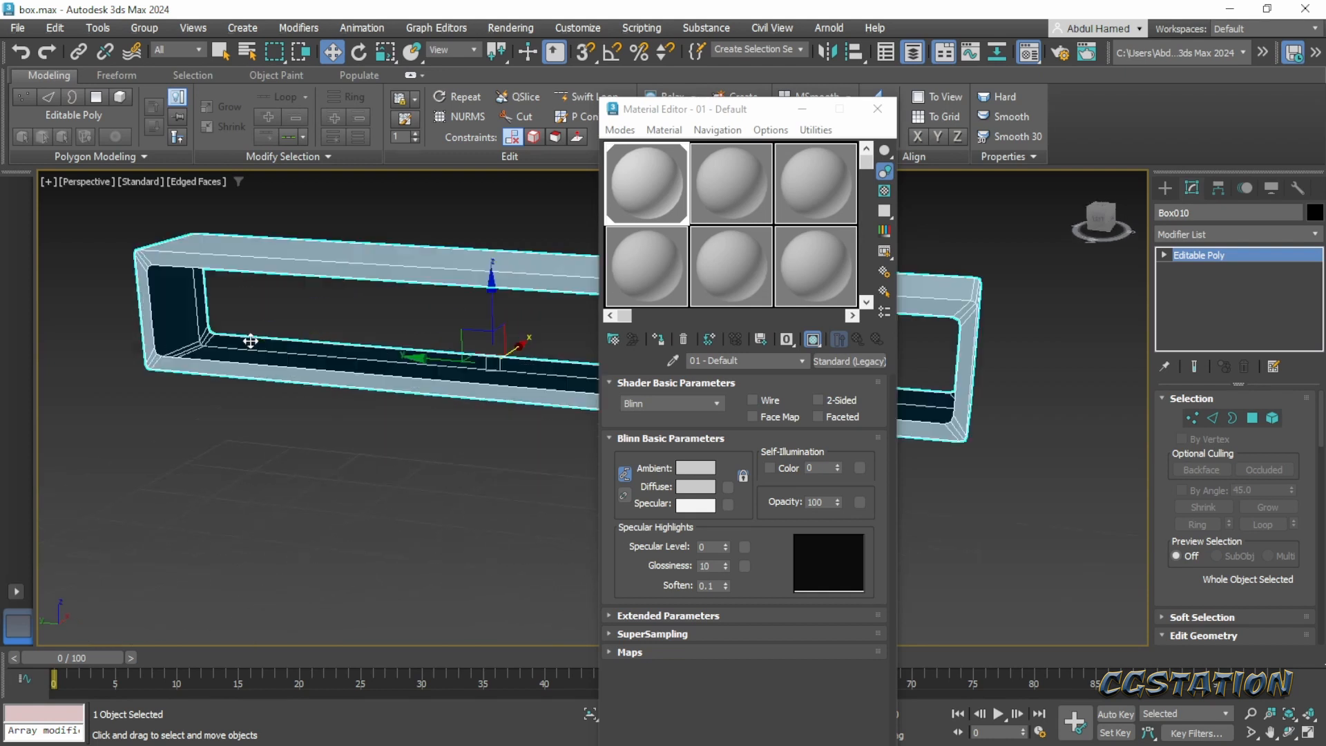
middle_click_drag(250, 341, 190, 338)
left_click(561, 97)
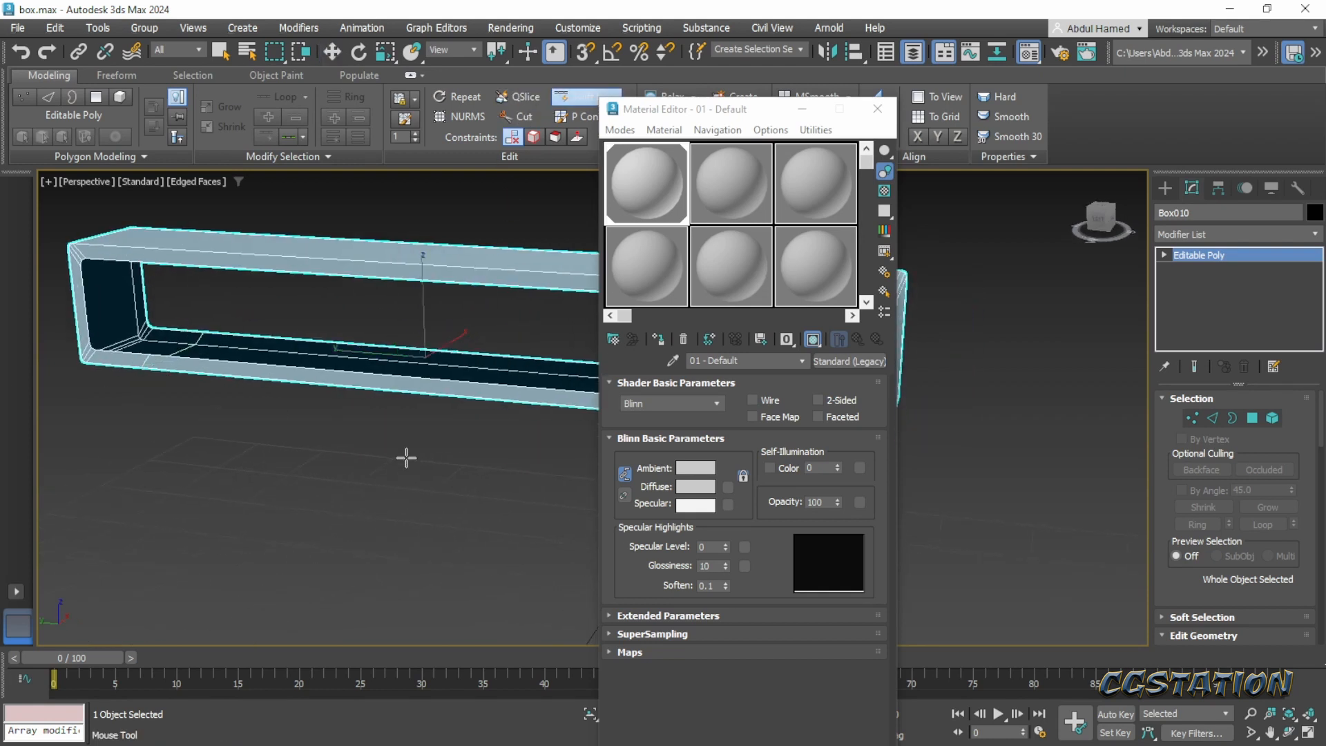
middle_click_drag(405, 458, 246, 430)
- Delete the strap's underside polygons between the new edge loop and the front corner
left_click(1165, 254)
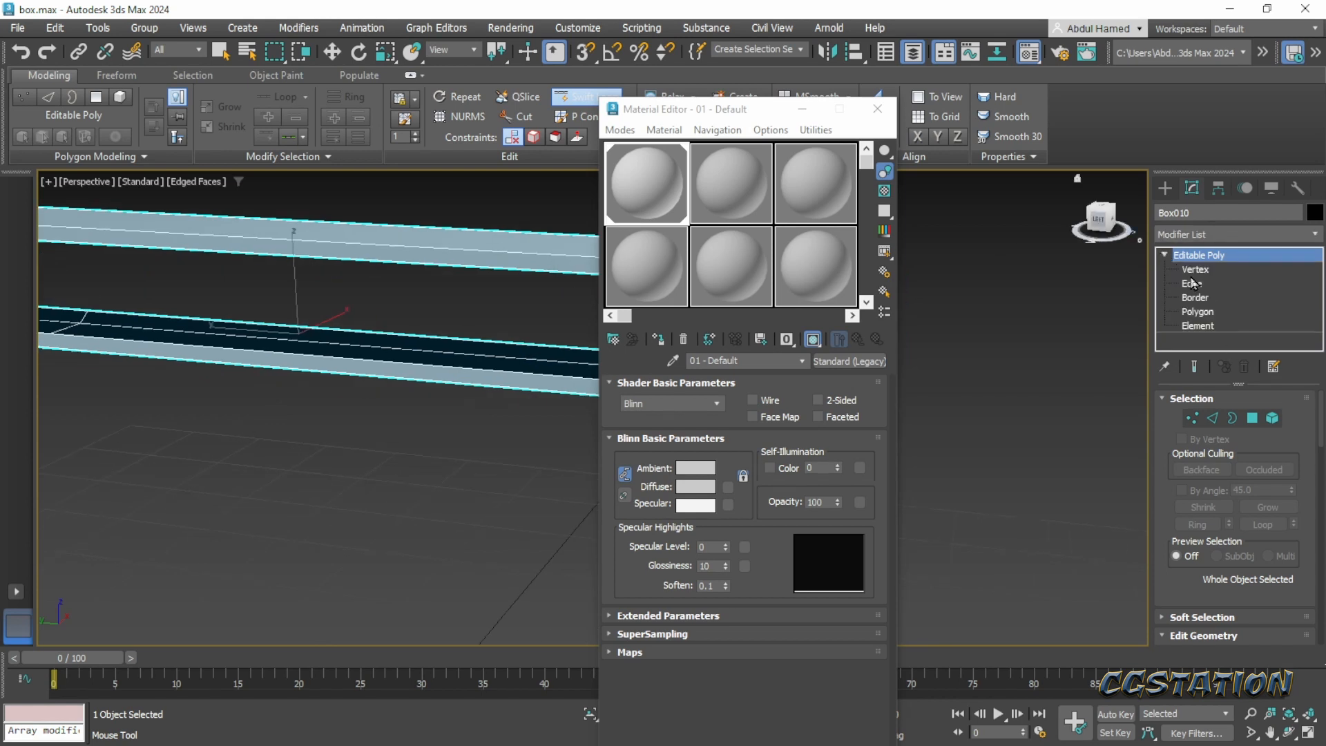
left_click(1208, 313)
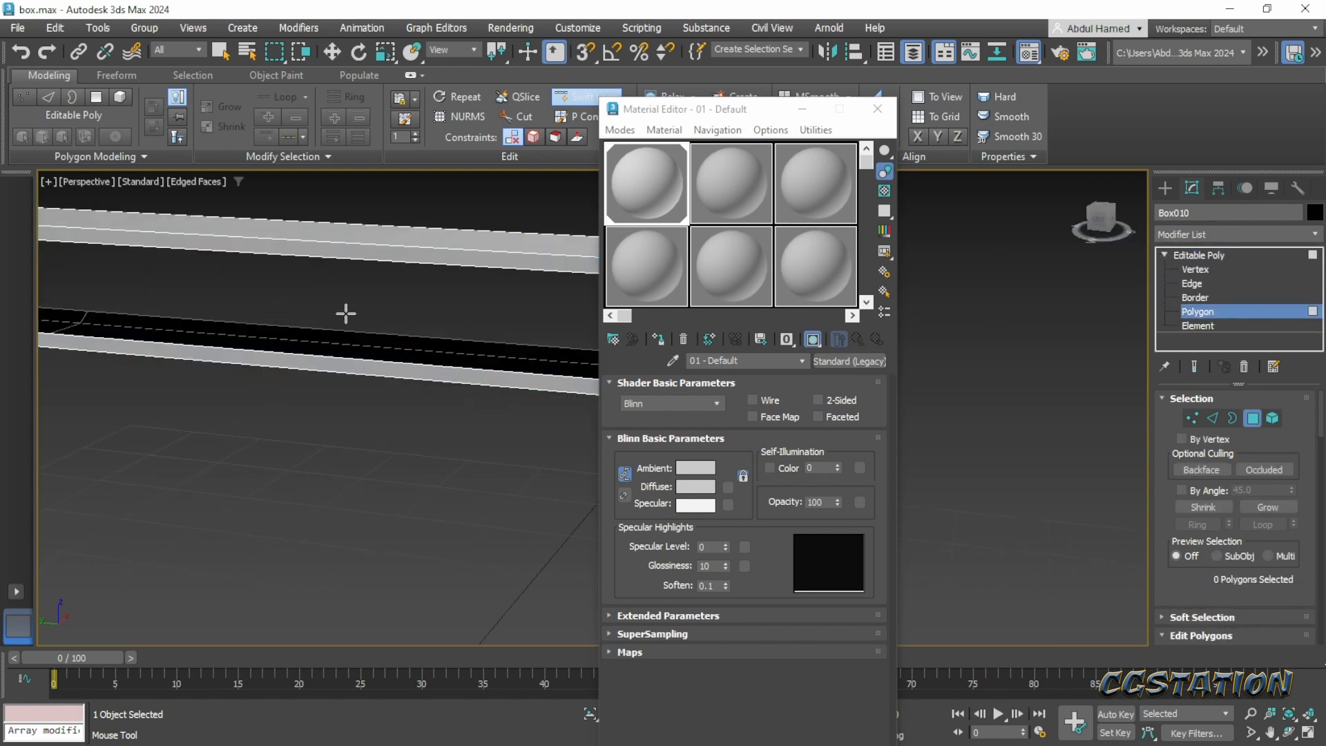
scroll(317, 317, "down", 5)
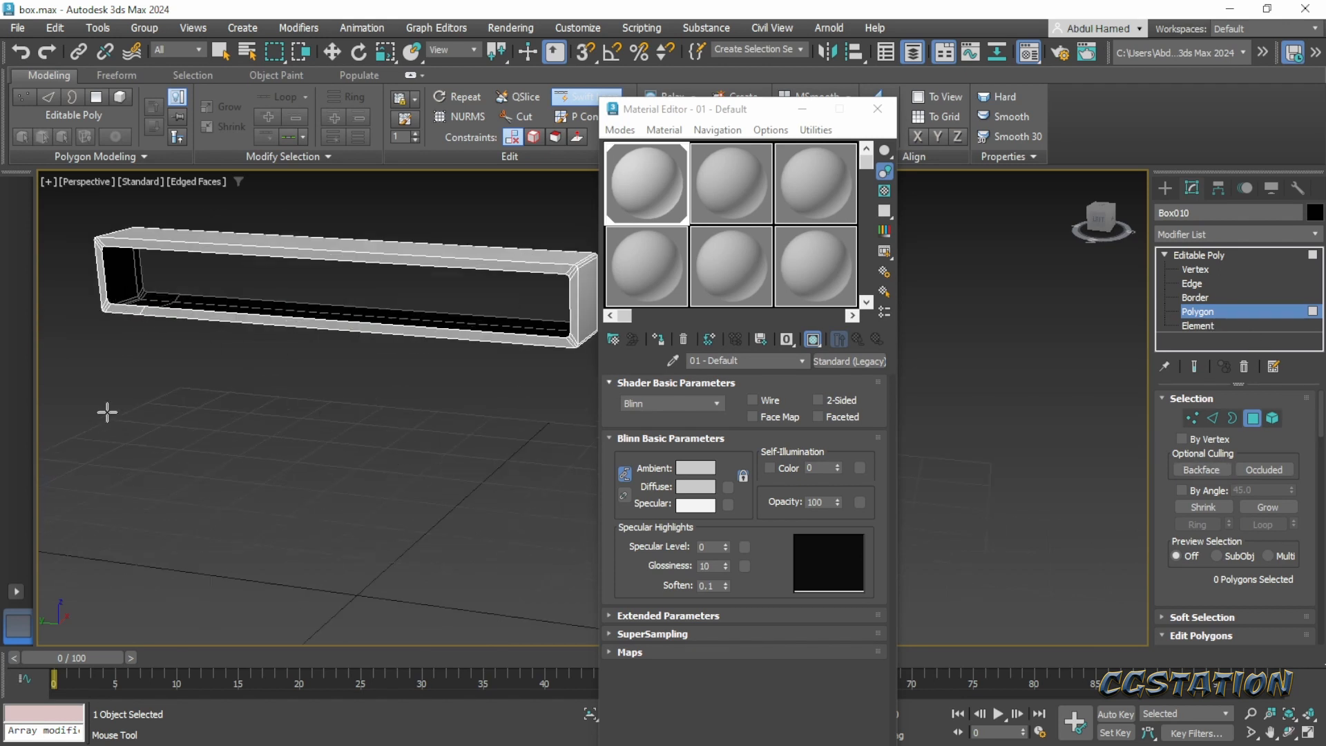
key("w")
left_click_drag(282, 282, 361, 398)
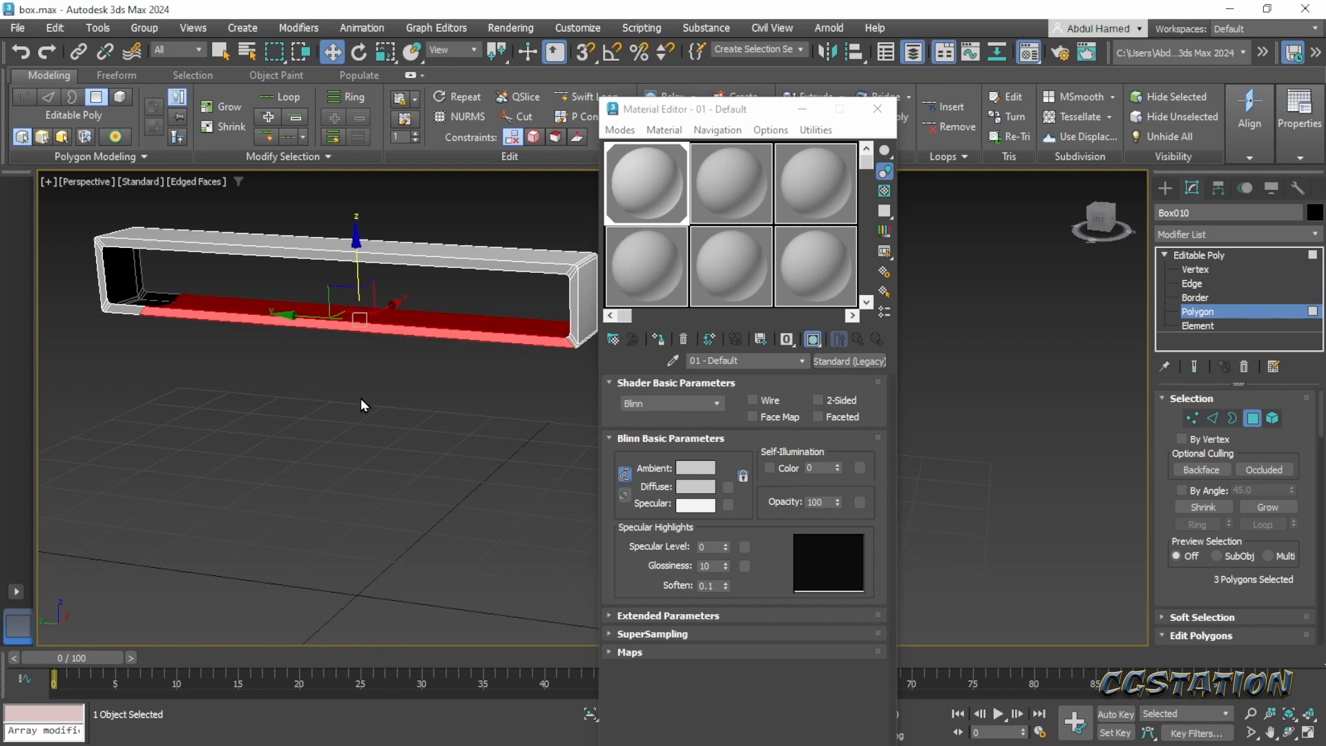
key("Delete")
- Remove the leftover corner polygons at the bottom of the strap's front end
middle_click_drag(361, 398, 394, 368, "alt")
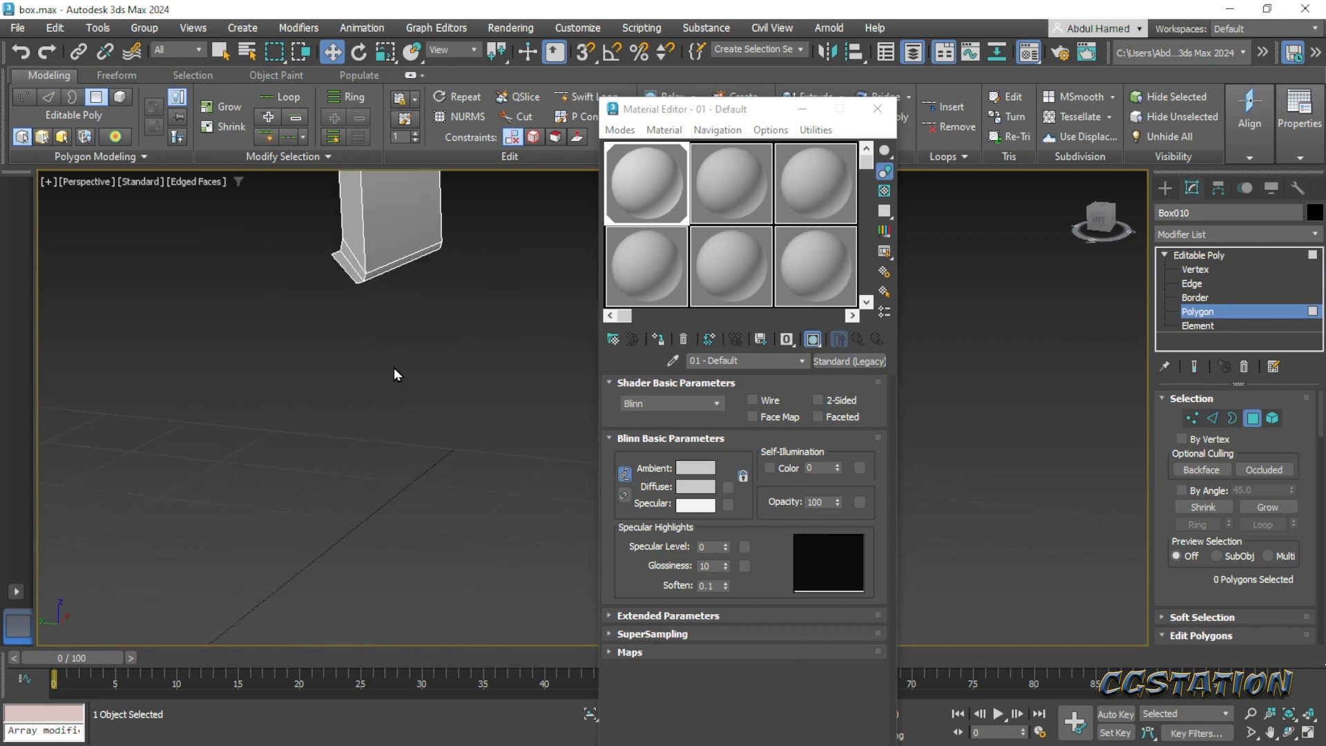
left_click_drag(297, 313, 295, 314)
middle_click_drag(336, 304, 320, 431)
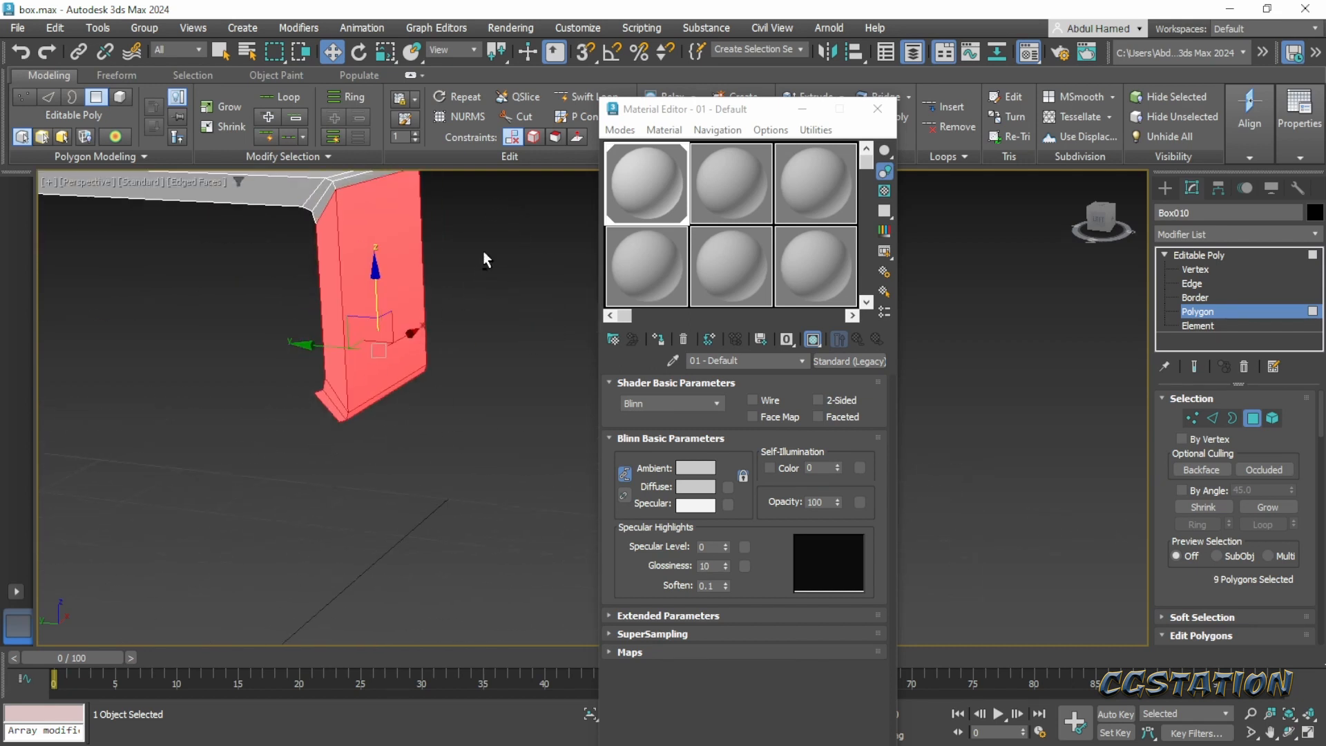
left_click_drag(483, 251, 255, 301, "alt")
middle_click_drag(256, 301, 267, 364, "alt")
left_click(198, 258)
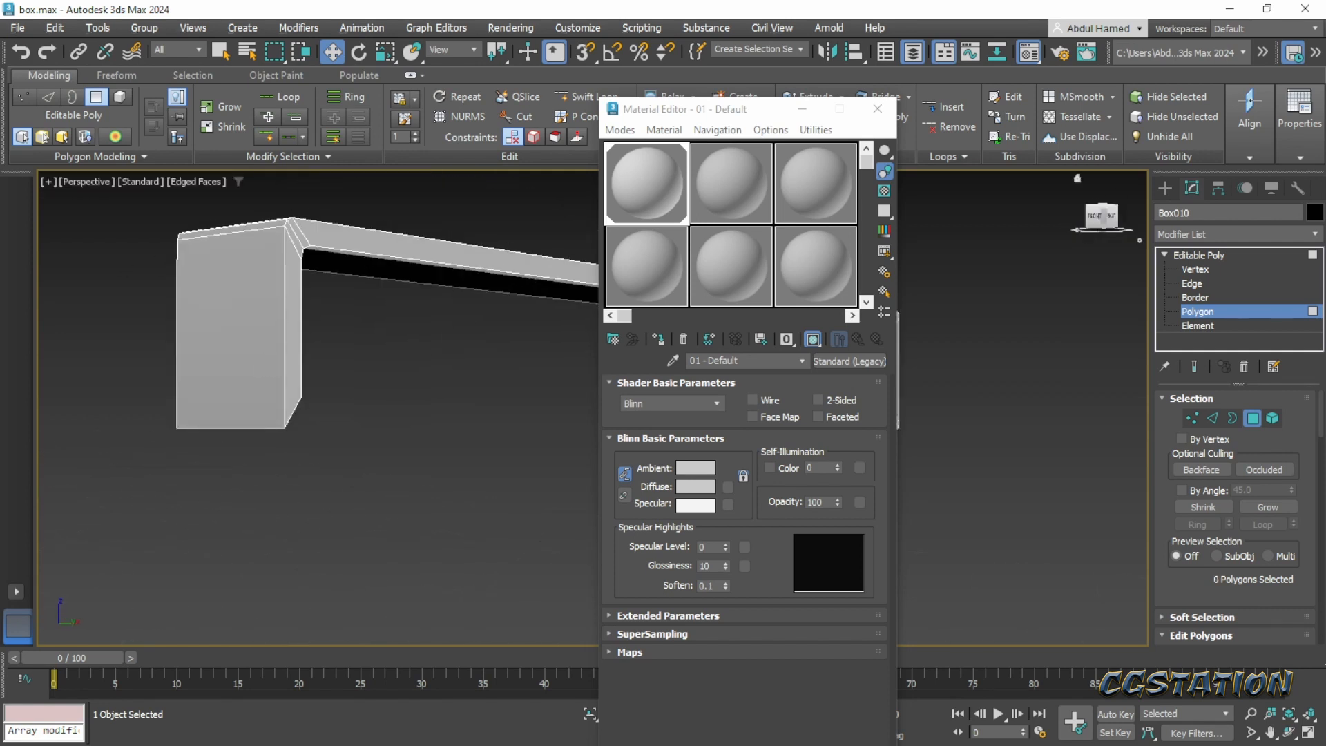
- Select the four bottom vertices of the strap's front end and make them planar along Z
left_click(1195, 269)
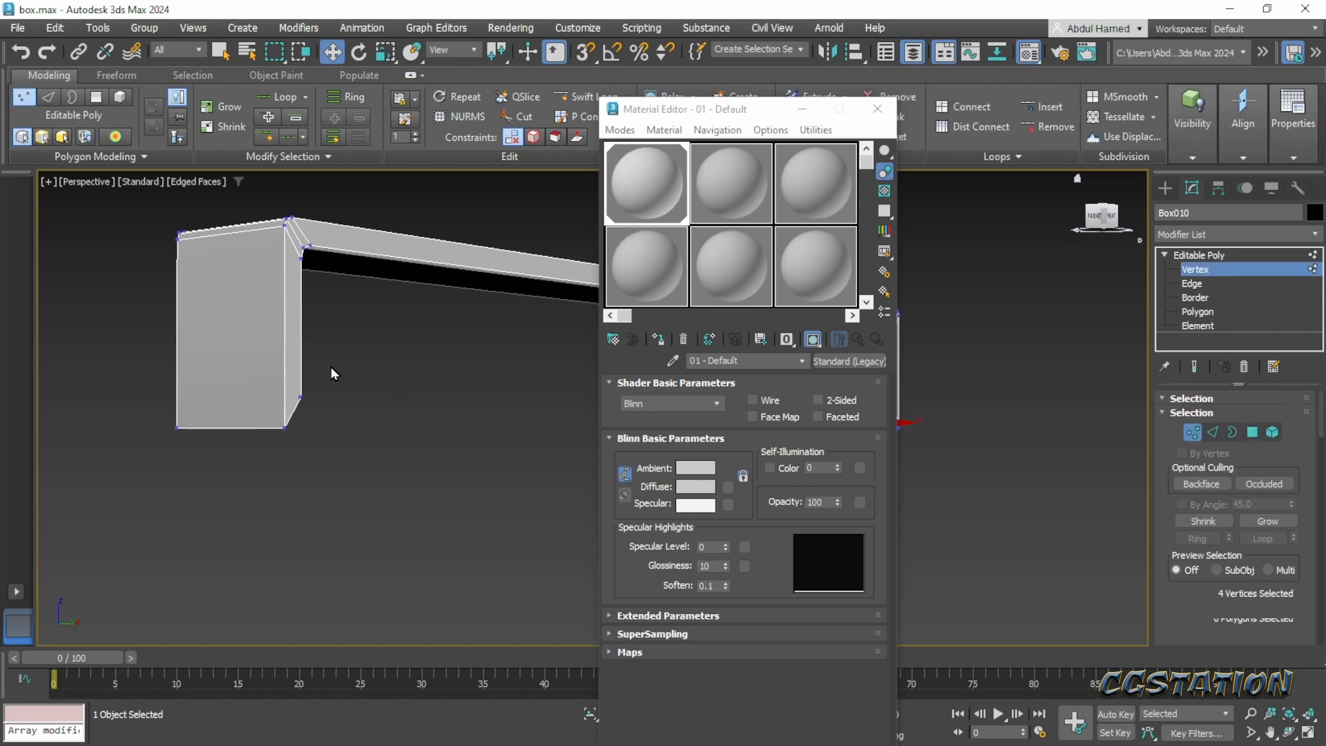
left_click_drag(330, 367, 134, 471)
middle_click_drag(134, 471, 389, 483, "alt")
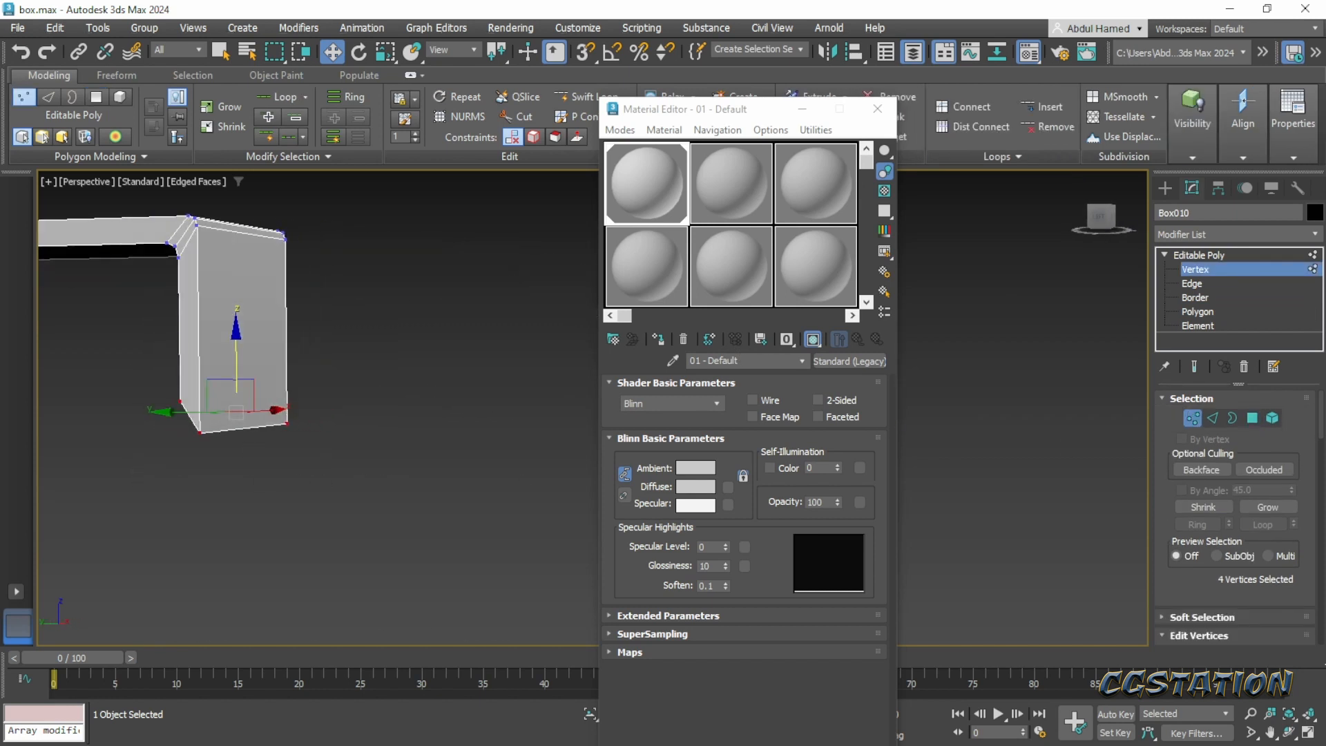
scroll(1253, 520, "down", 8)
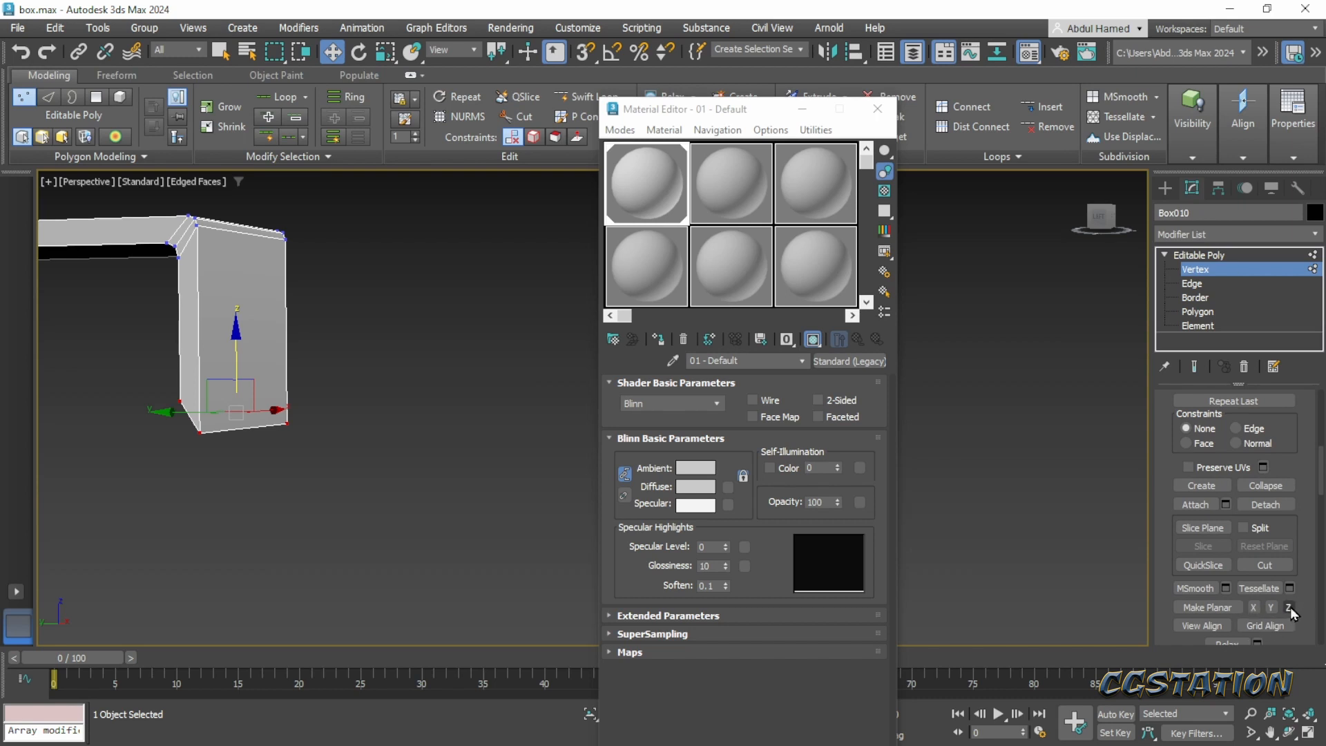
left_click(1289, 607)
middle_click_drag(438, 432, 444, 474)
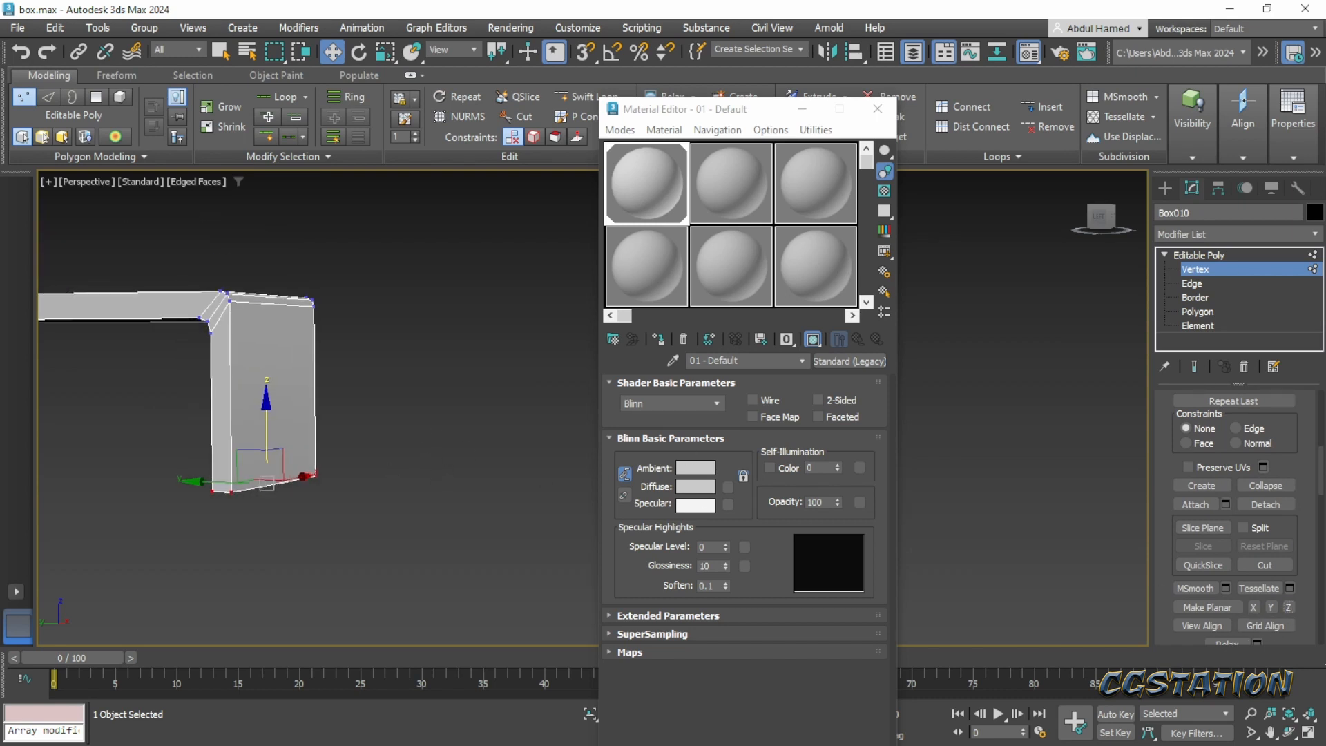
middle_click_drag(341, 318, 433, 403, "alt")
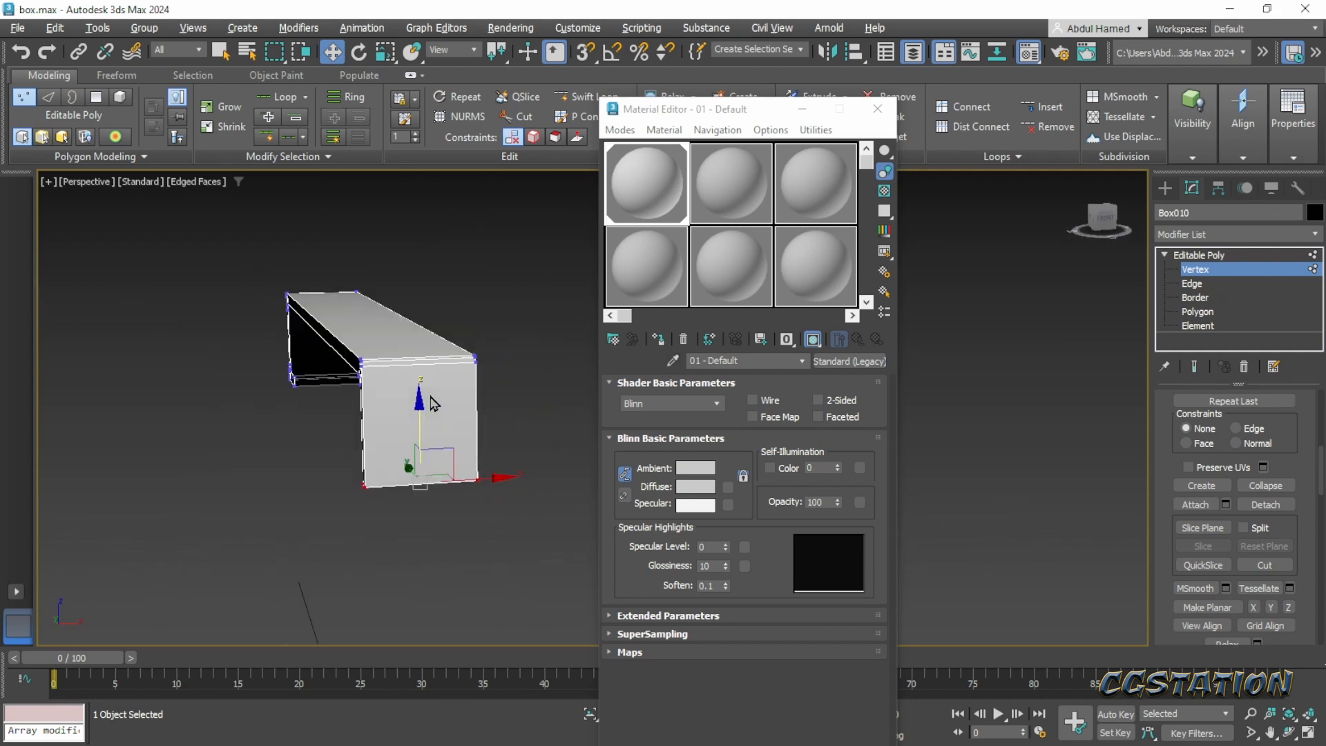
- Try to connect the ring of edges across the strap's width with one lengthwise center segment
scroll(456, 432, "up", 3)
middle_click_drag(466, 453, 489, 449, "alt")
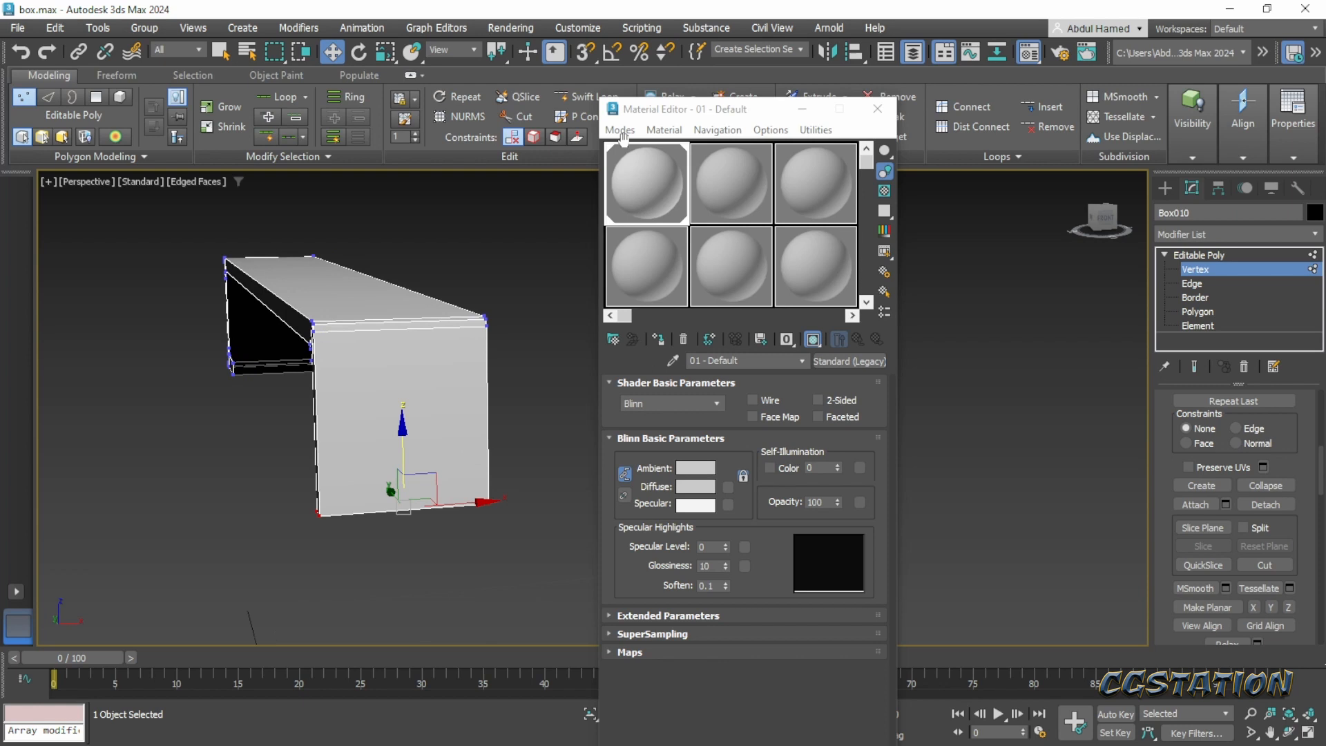
left_click(584, 98)
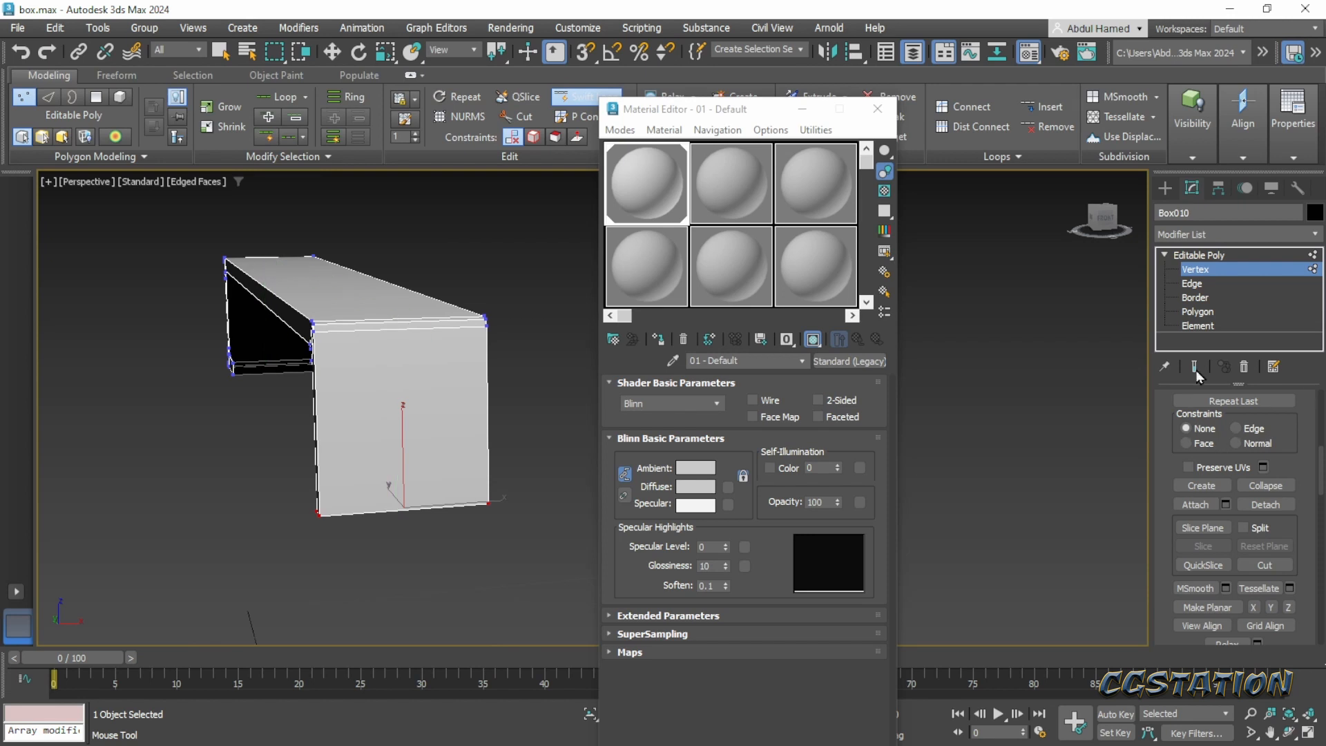
left_click(1194, 285)
key("w")
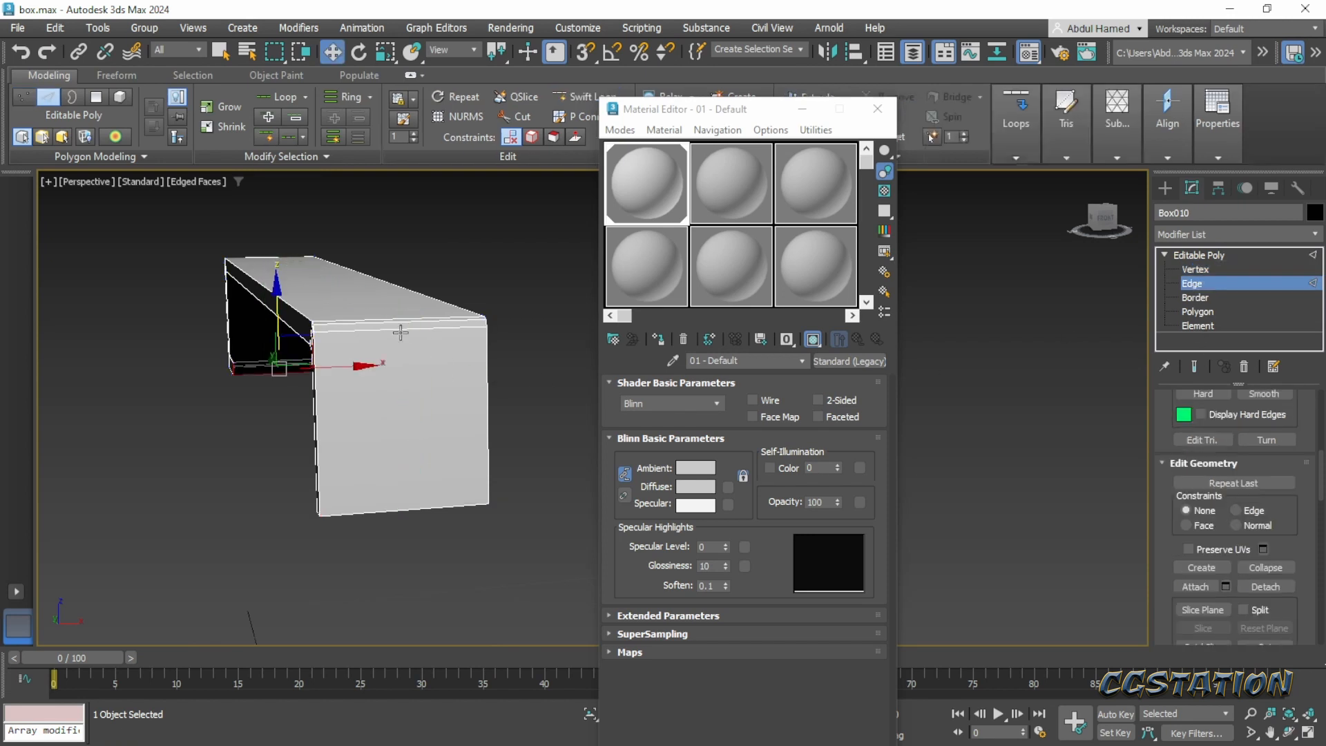
left_click(402, 331)
scroll(1243, 454, "up", 10)
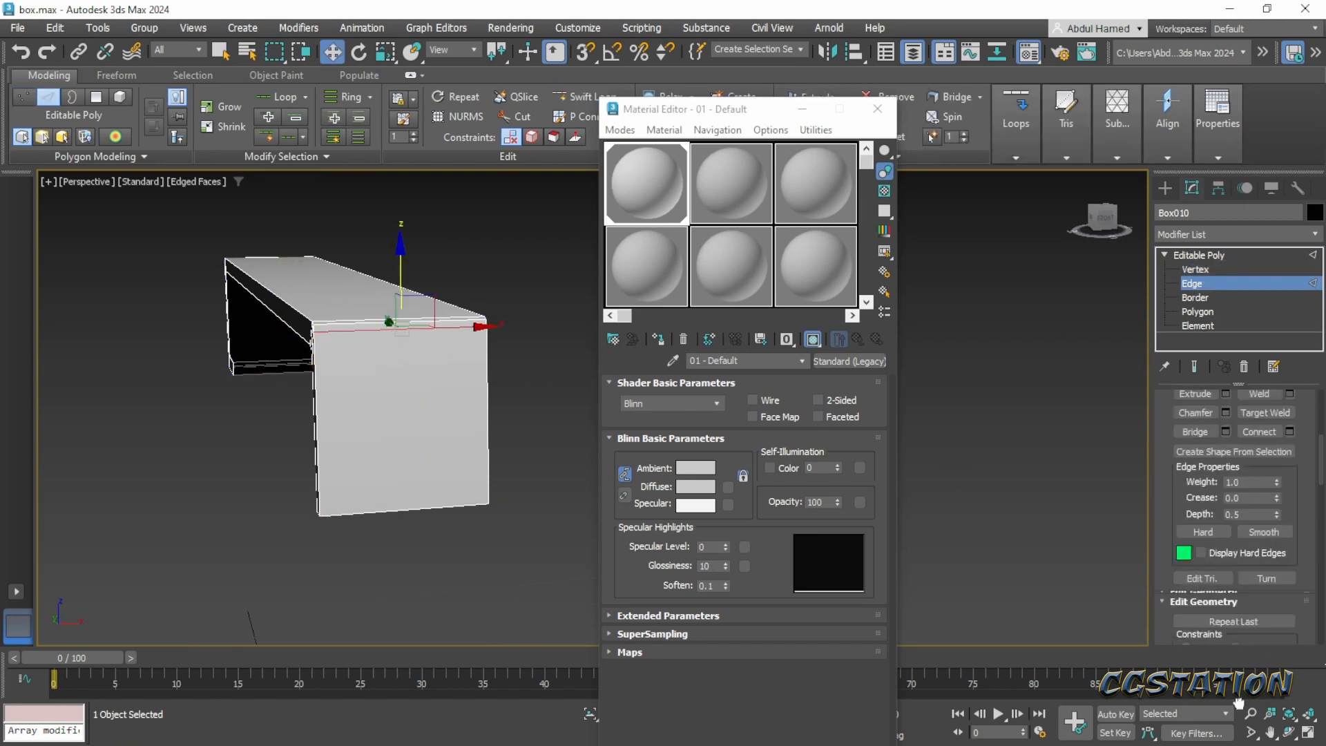
scroll(1253, 565, "up", 3)
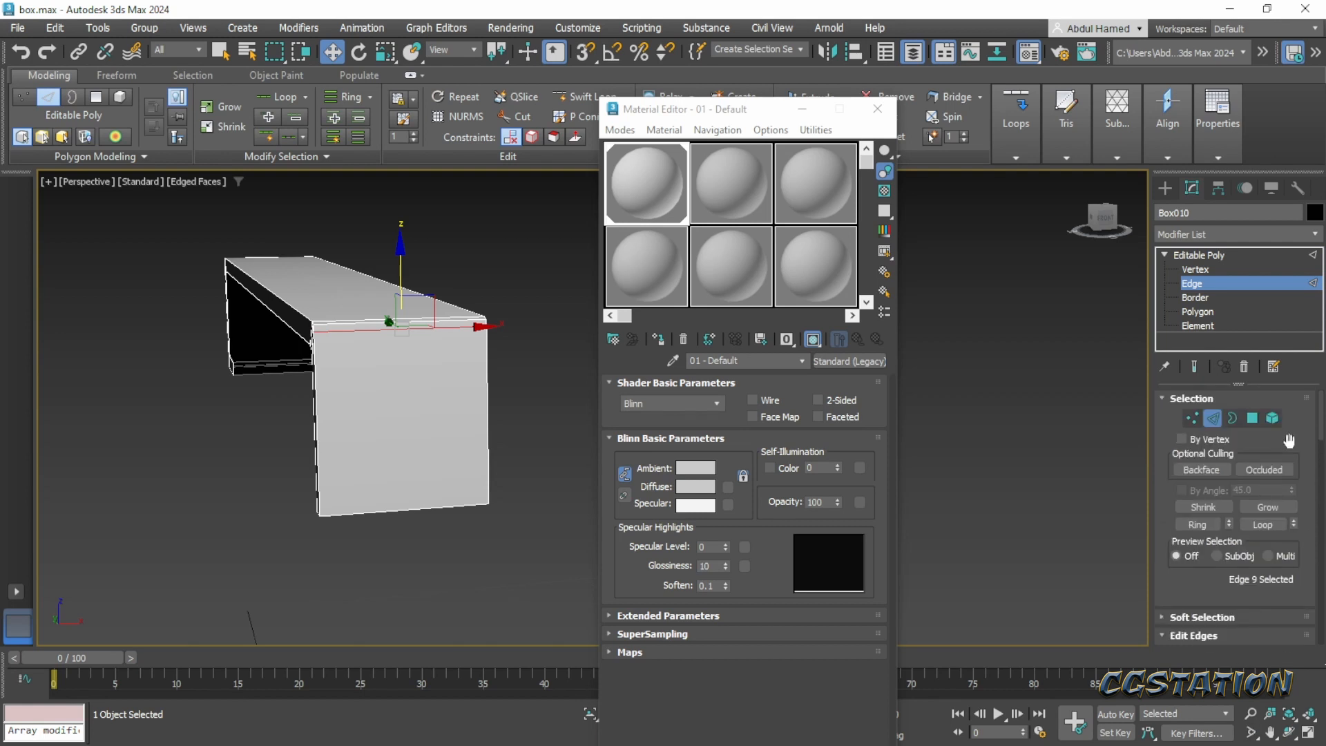
scroll(1288, 449, "down", 1)
scroll(1289, 450, "down", 2)
scroll(1274, 476, "up", 3)
left_click(1198, 525)
left_click_drag(1191, 570, 1188, 494)
scroll(1188, 494, "down", 3)
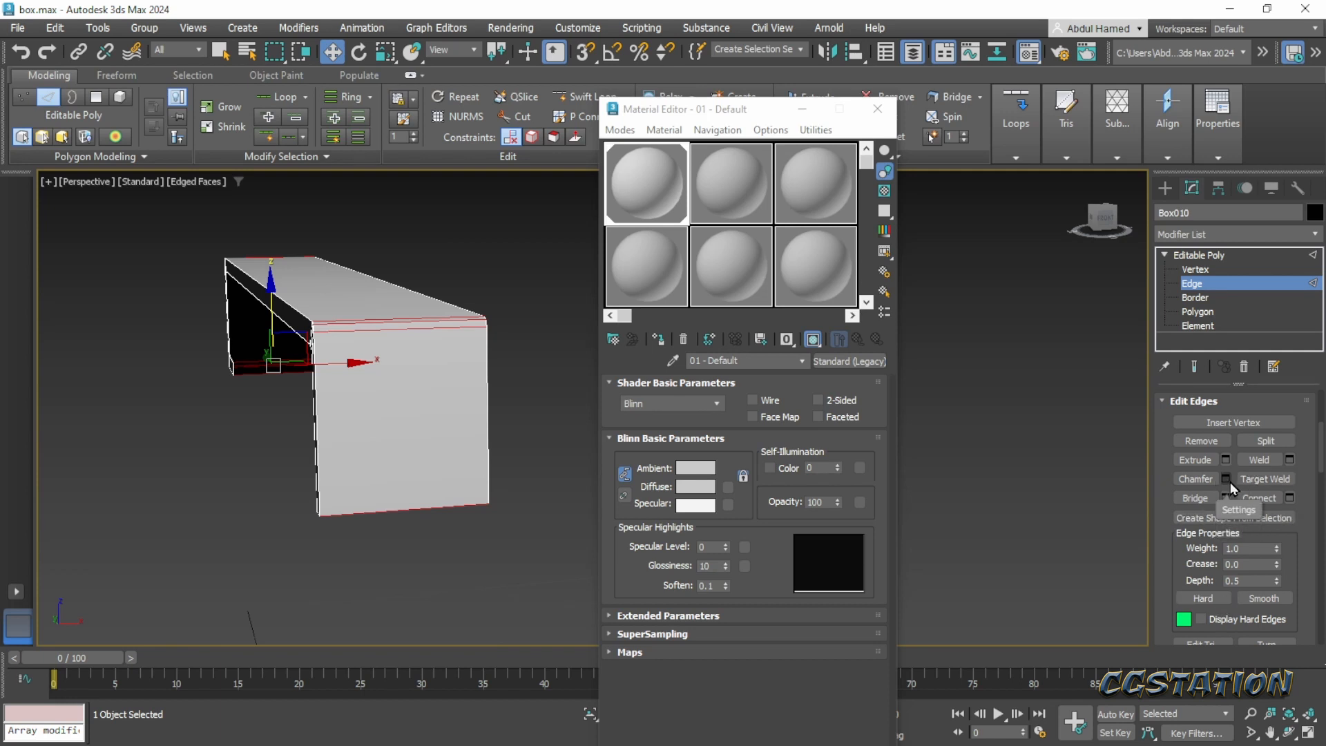
scroll(1316, 461, "up", 3)
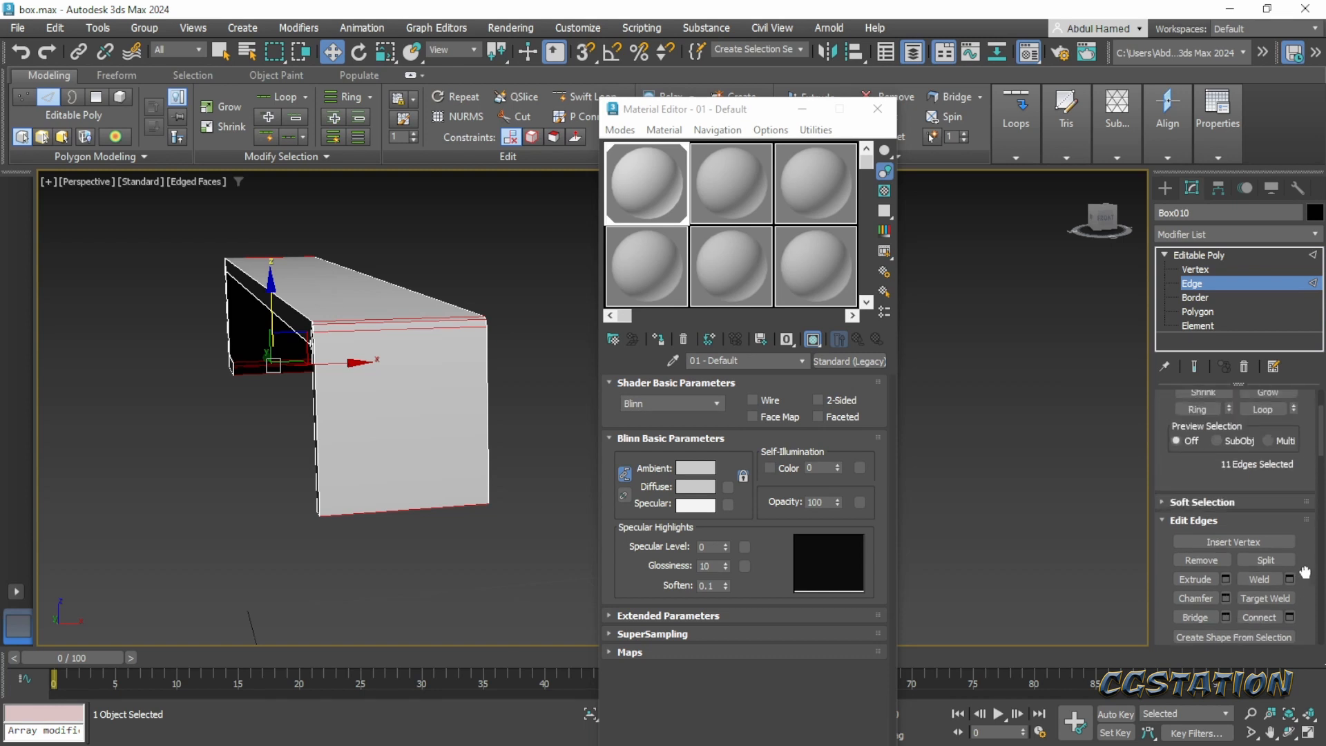
left_click(1290, 587)
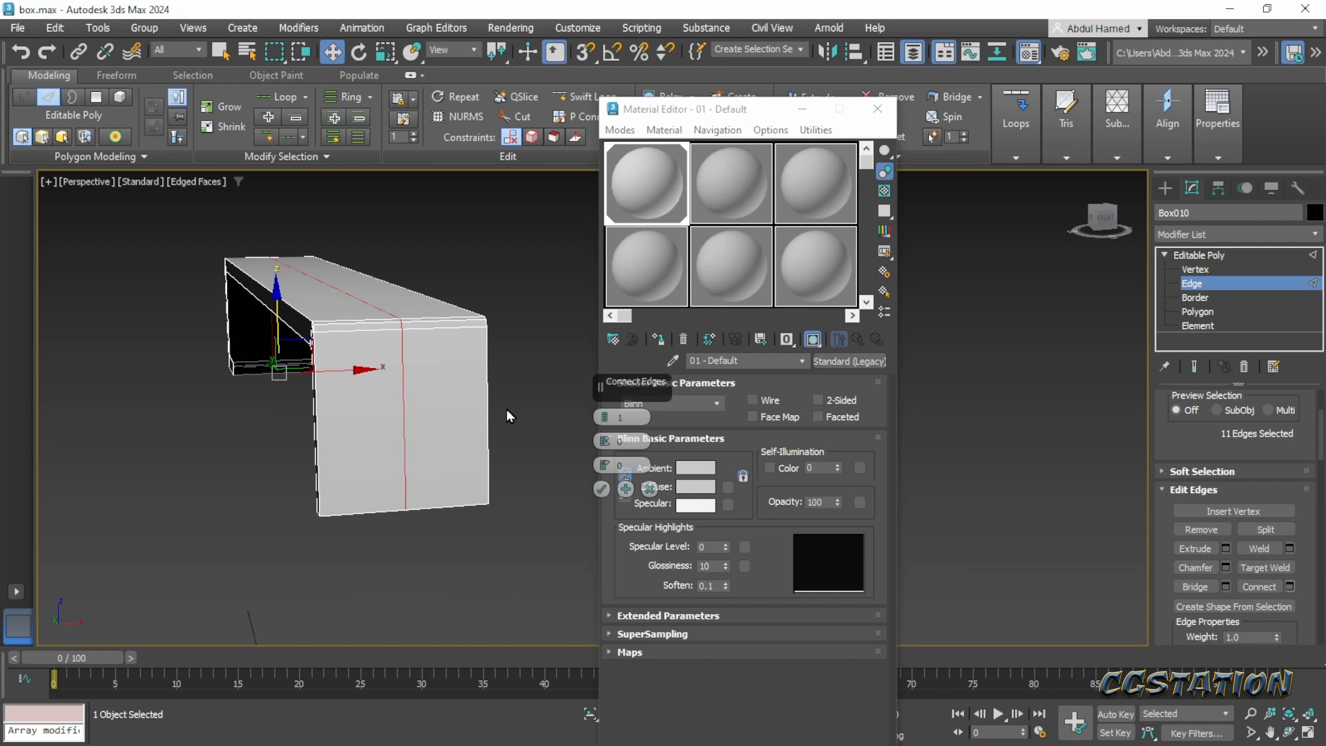
- Connect the vertical edges of the strap's front end with one horizontal segment, and close the Material Editor
left_click_drag(284, 453, 285, 453)
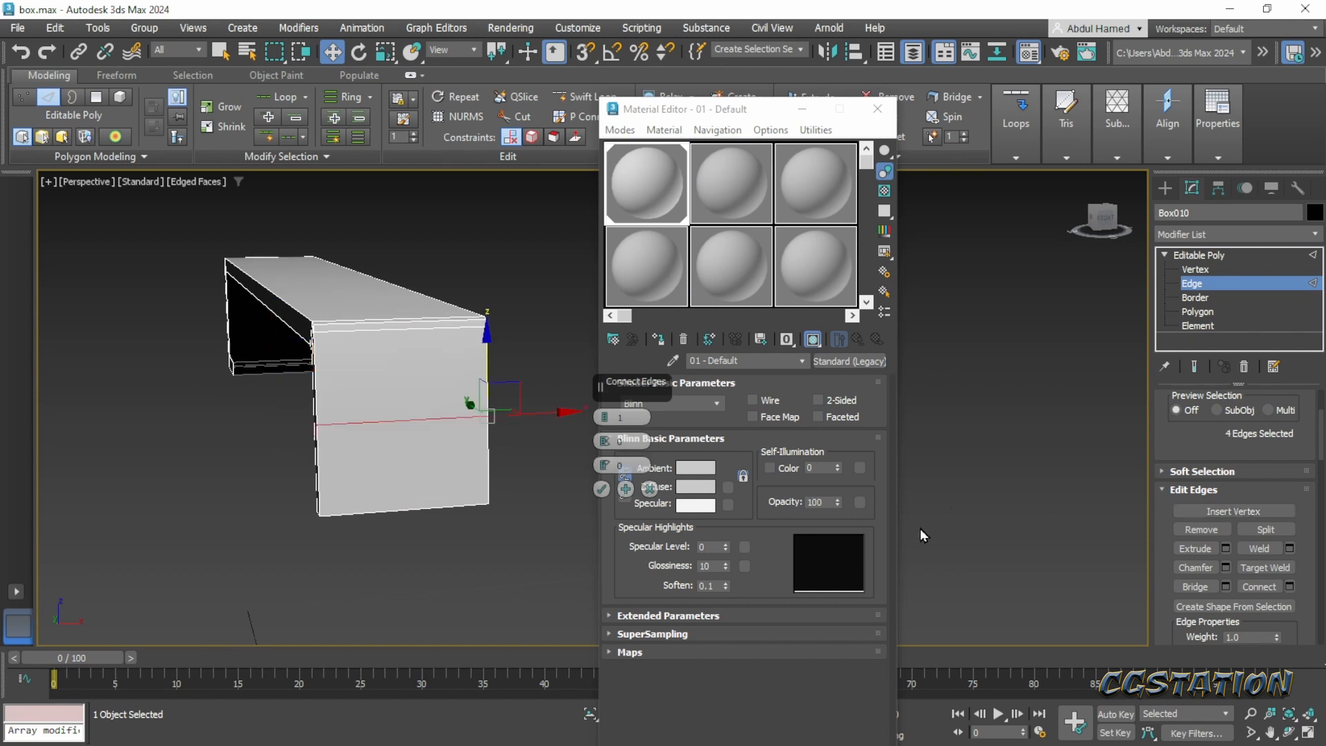
left_click(878, 109)
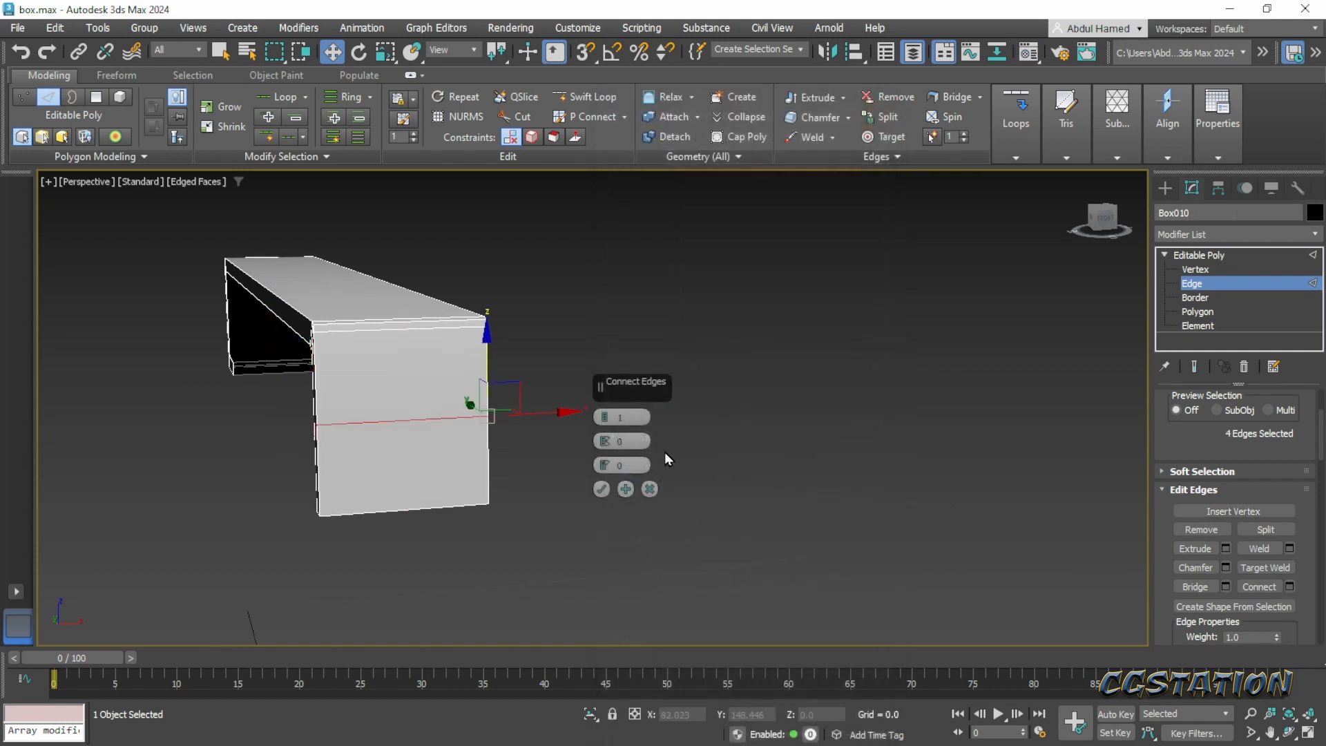
left_click(626, 488)
- Select the ring of edges across the strap's width and connect them with one lengthwise center segment
left_click(353, 335)
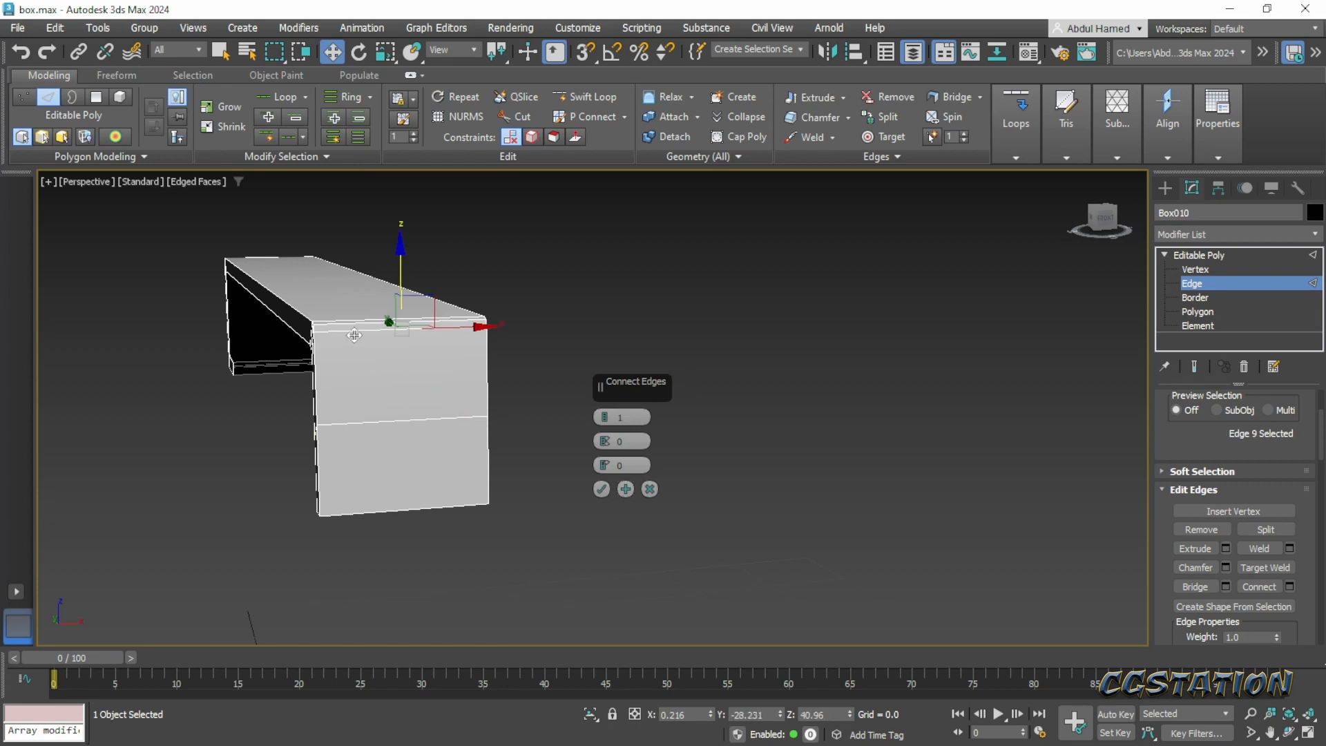
scroll(354, 331, "up", 2)
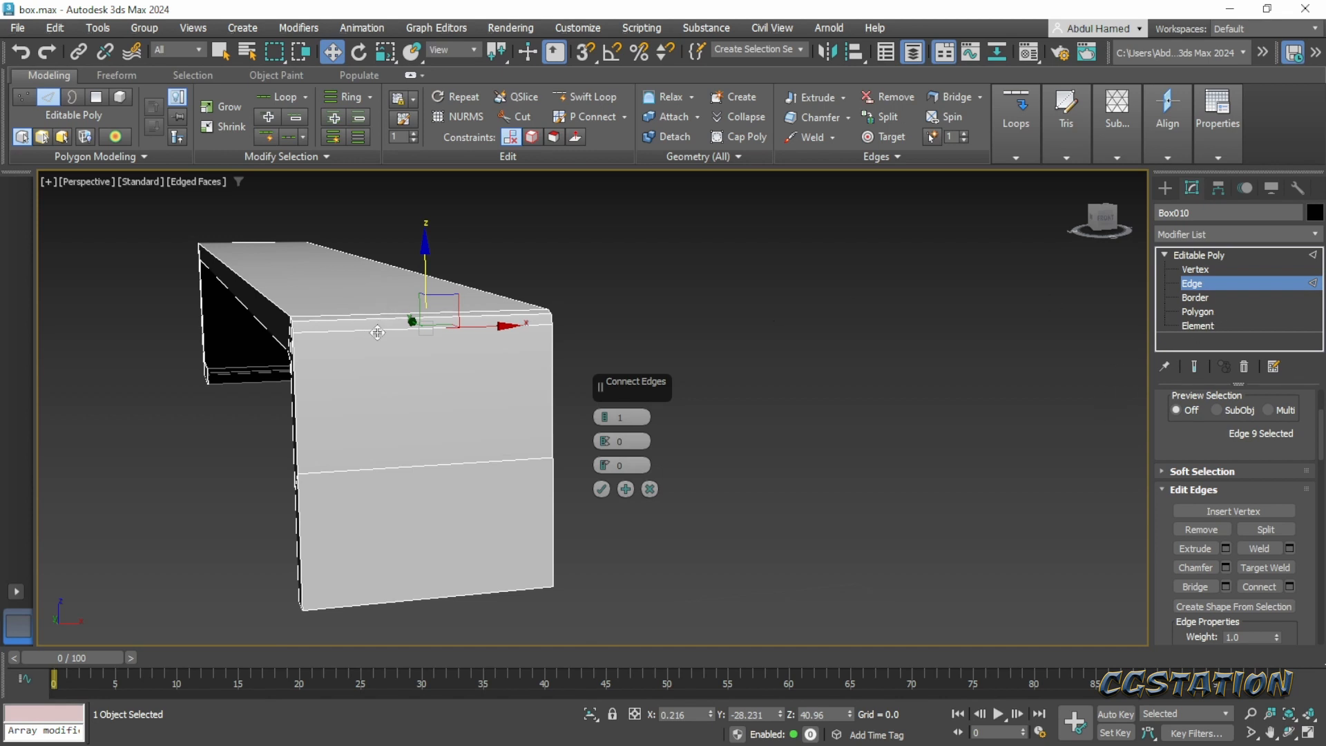
scroll(1198, 479, "up", 3)
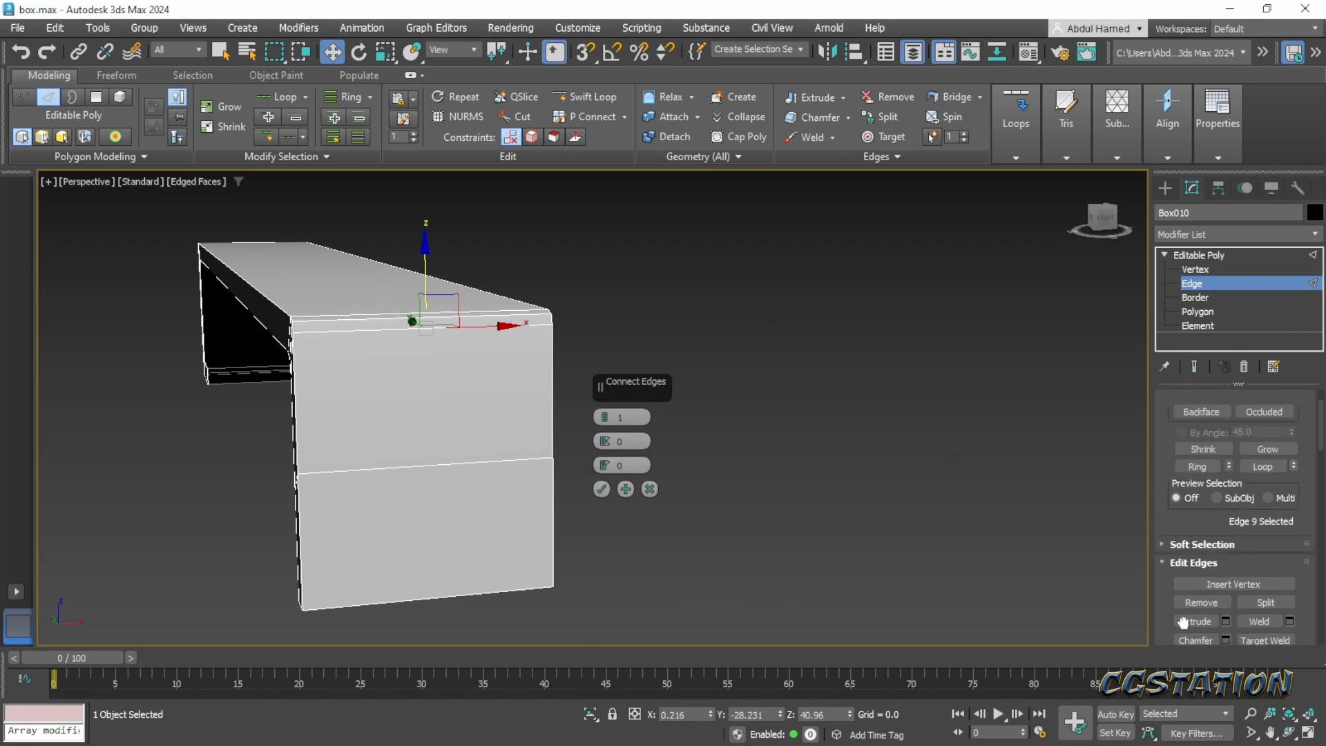
left_click(1197, 525)
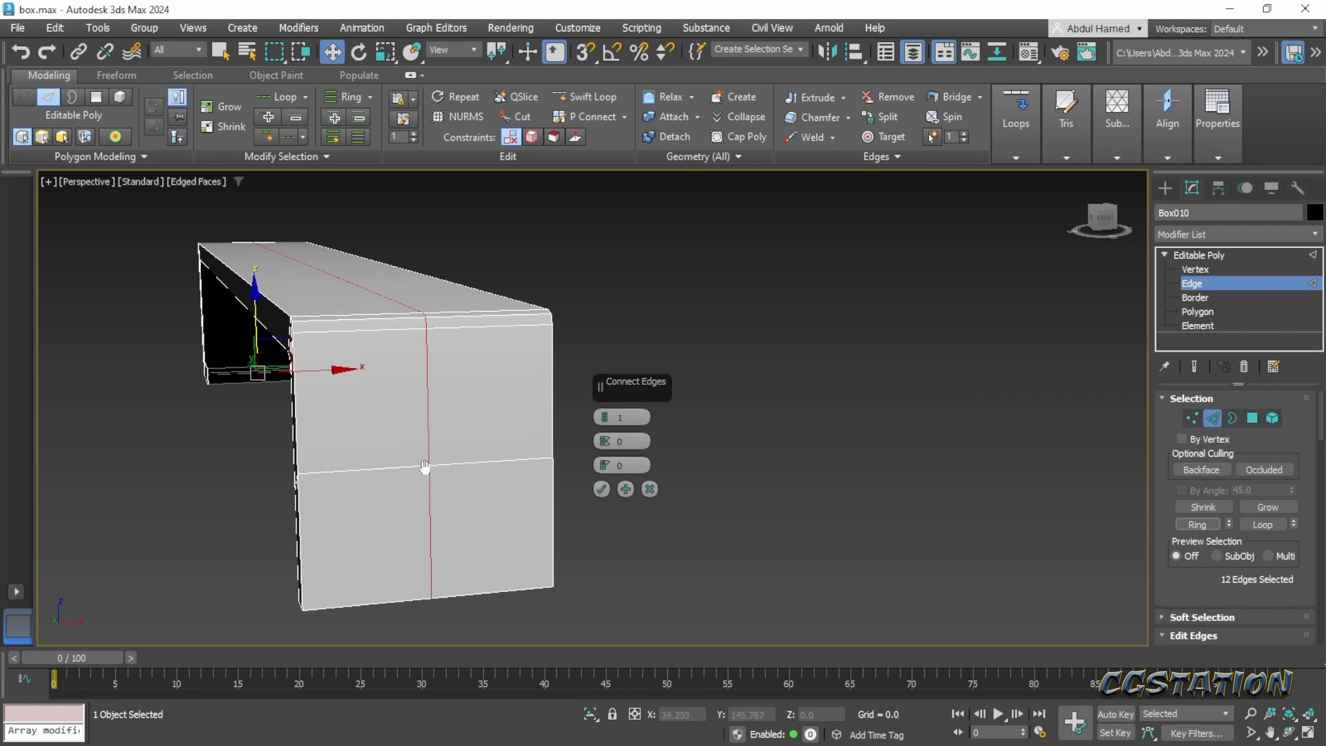
middle_click_drag(573, 483, 635, 508, "alt")
left_click(601, 489)
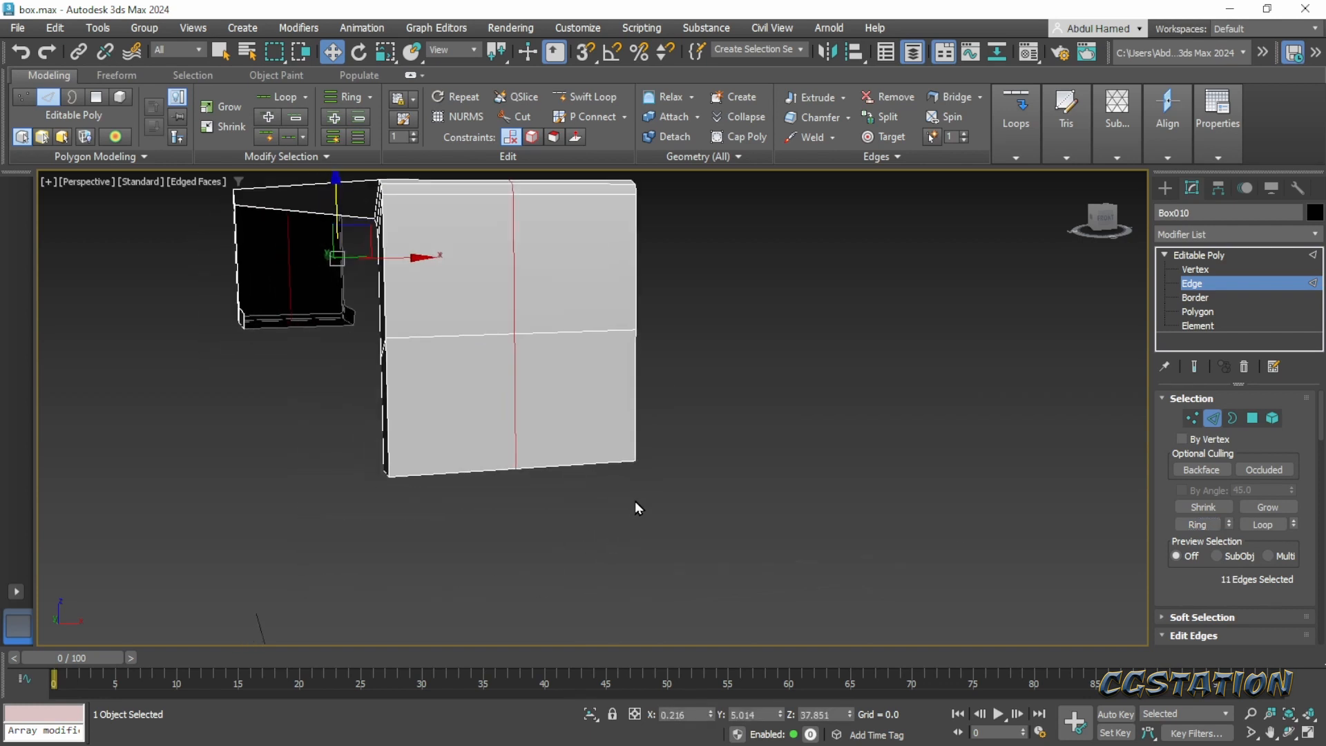
- Raise the bottom corner vertices of the strap's front end about 1.5 units along Z, leaving the center vertex as a downward point
left_click(1195, 269)
left_click_drag(673, 425, 602, 477)
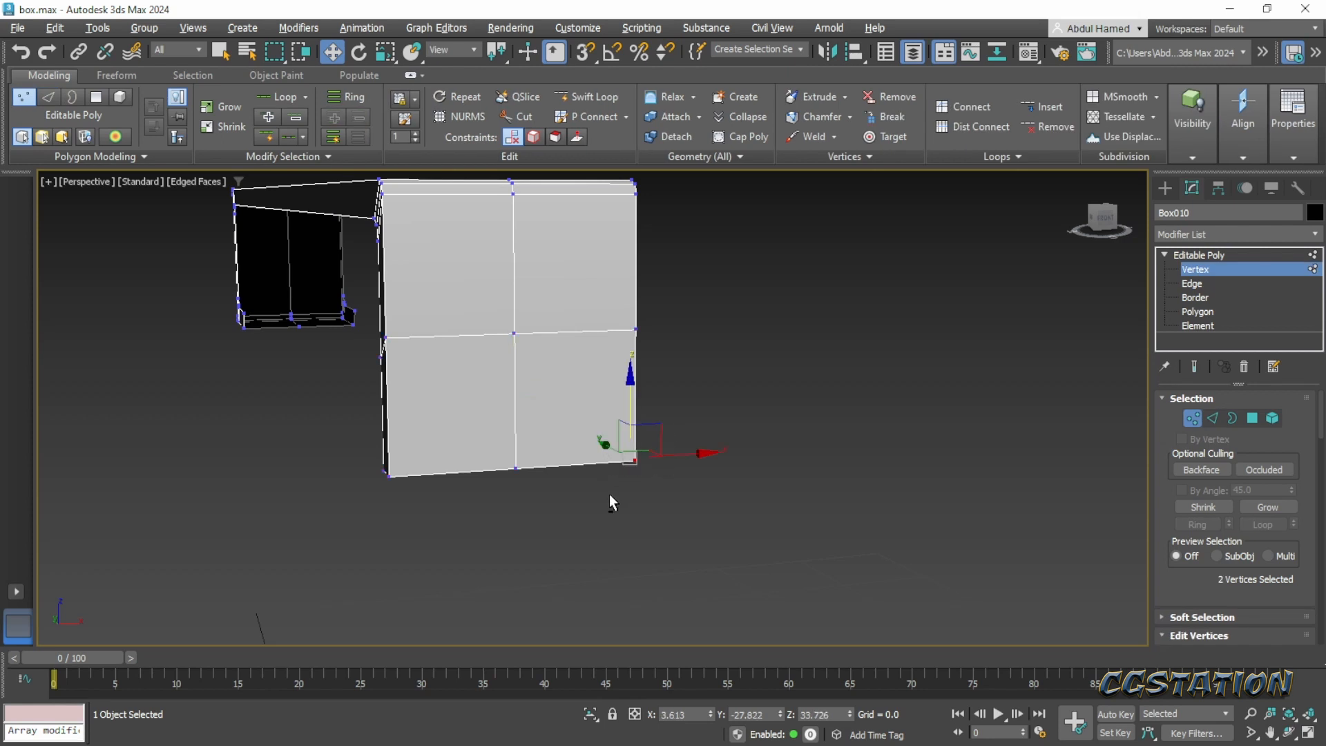
key("alt+x")
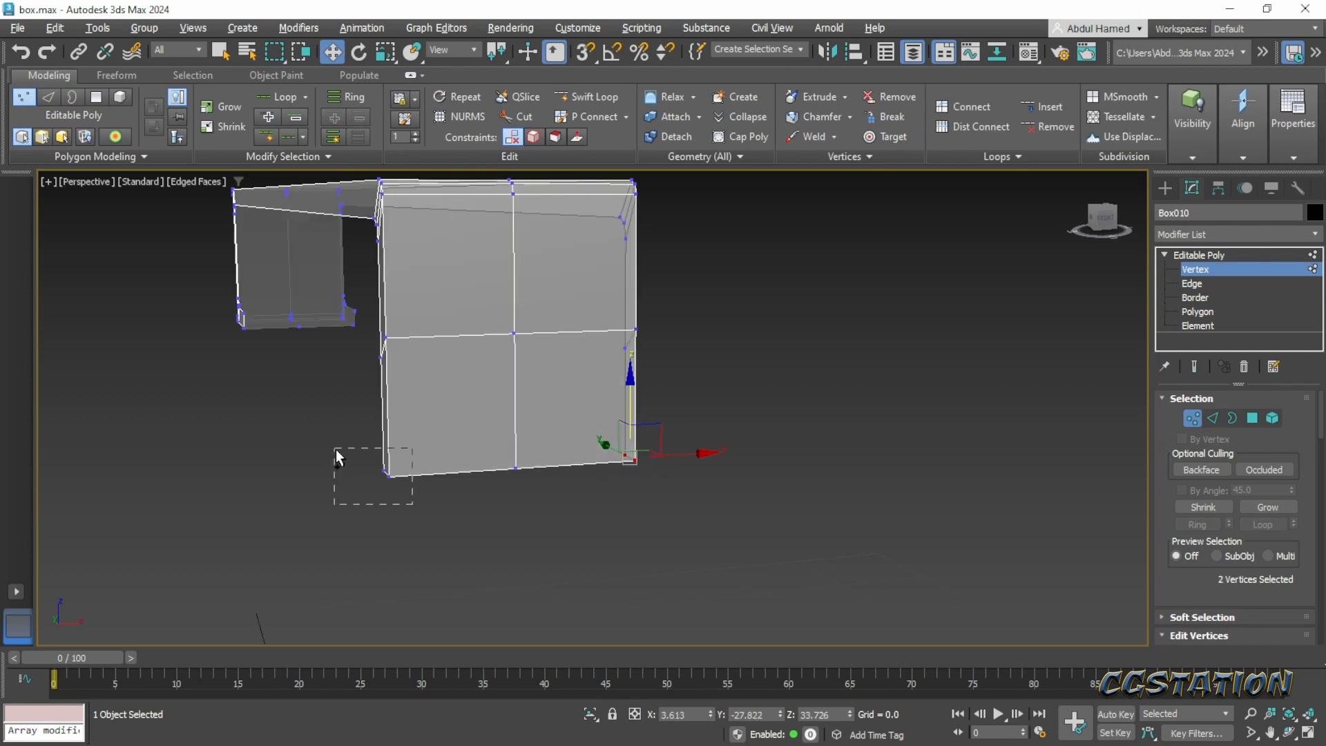
left_click_drag(336, 449, 334, 450, "ctrl")
left_click_drag(508, 398, 501, 343)
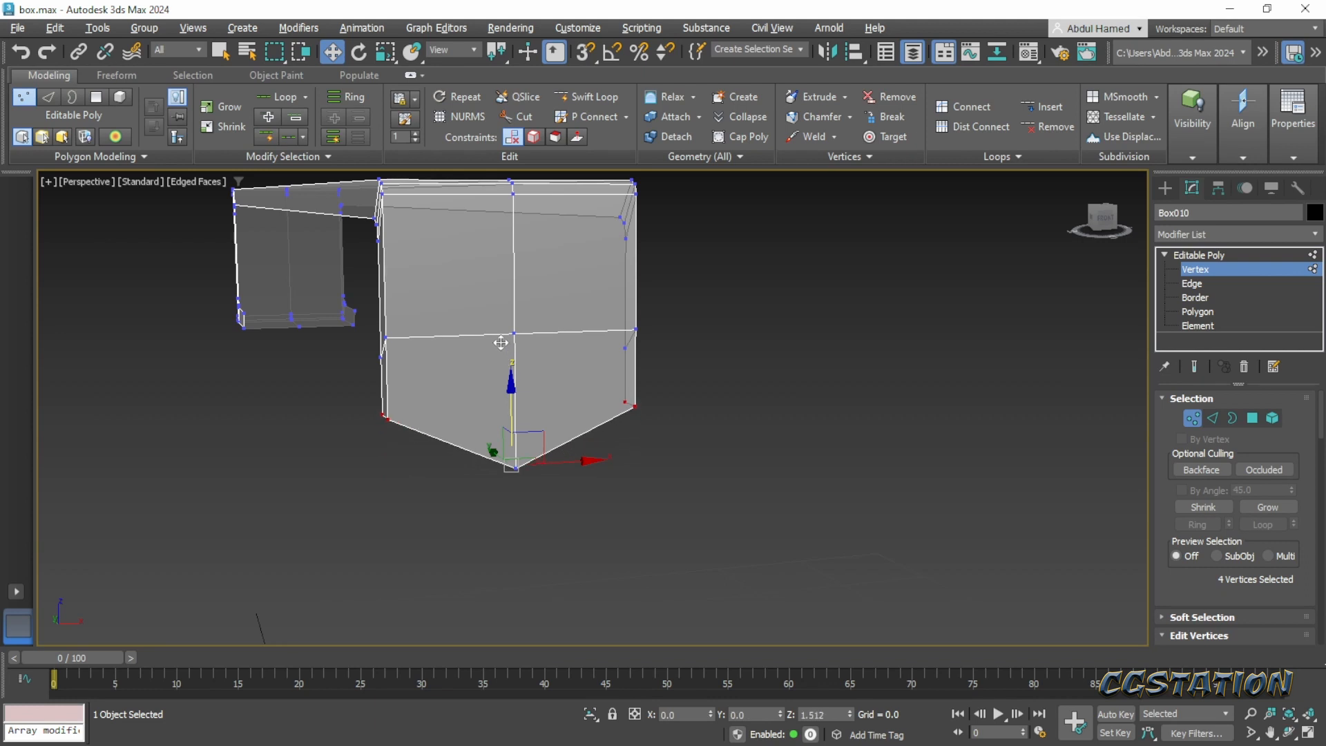
- Select the middle horizontal row of vertices on the strap's front end and make it planar along Z
left_click_drag(660, 315, 376, 382)
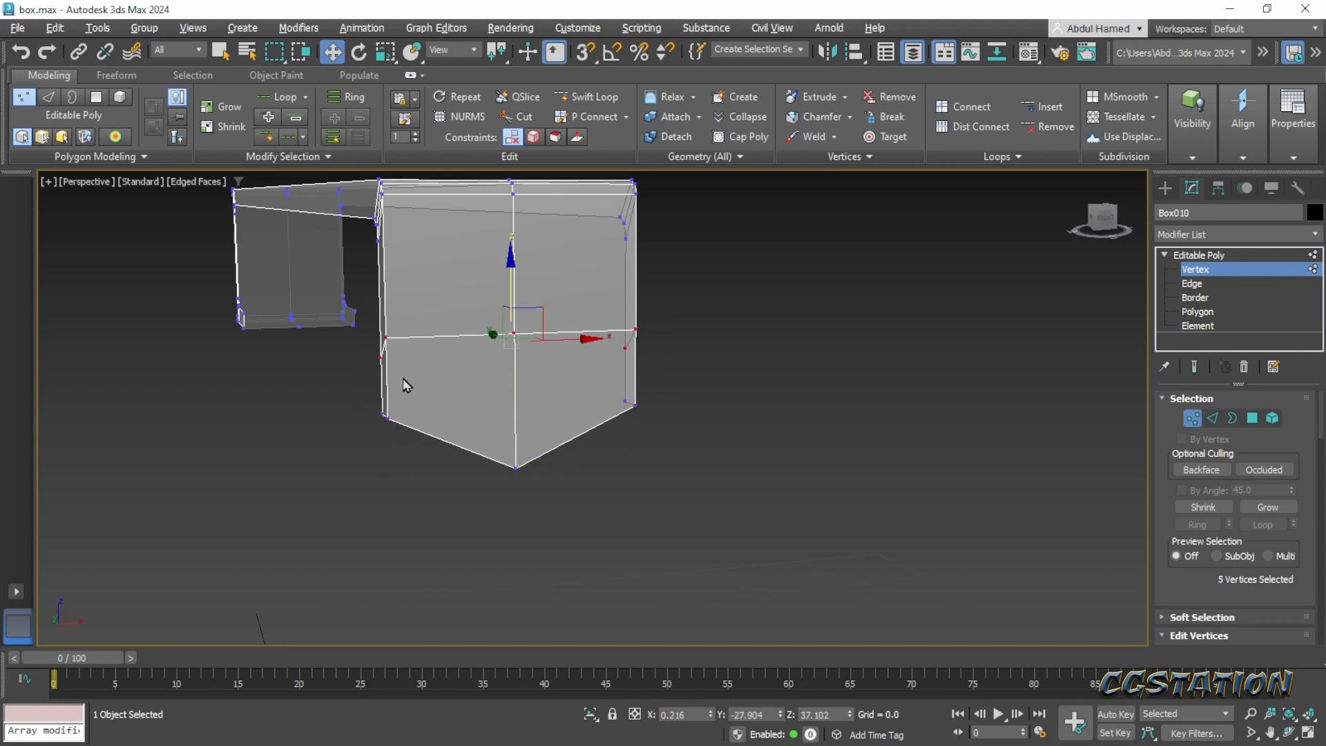
scroll(1233, 584, "down", 5)
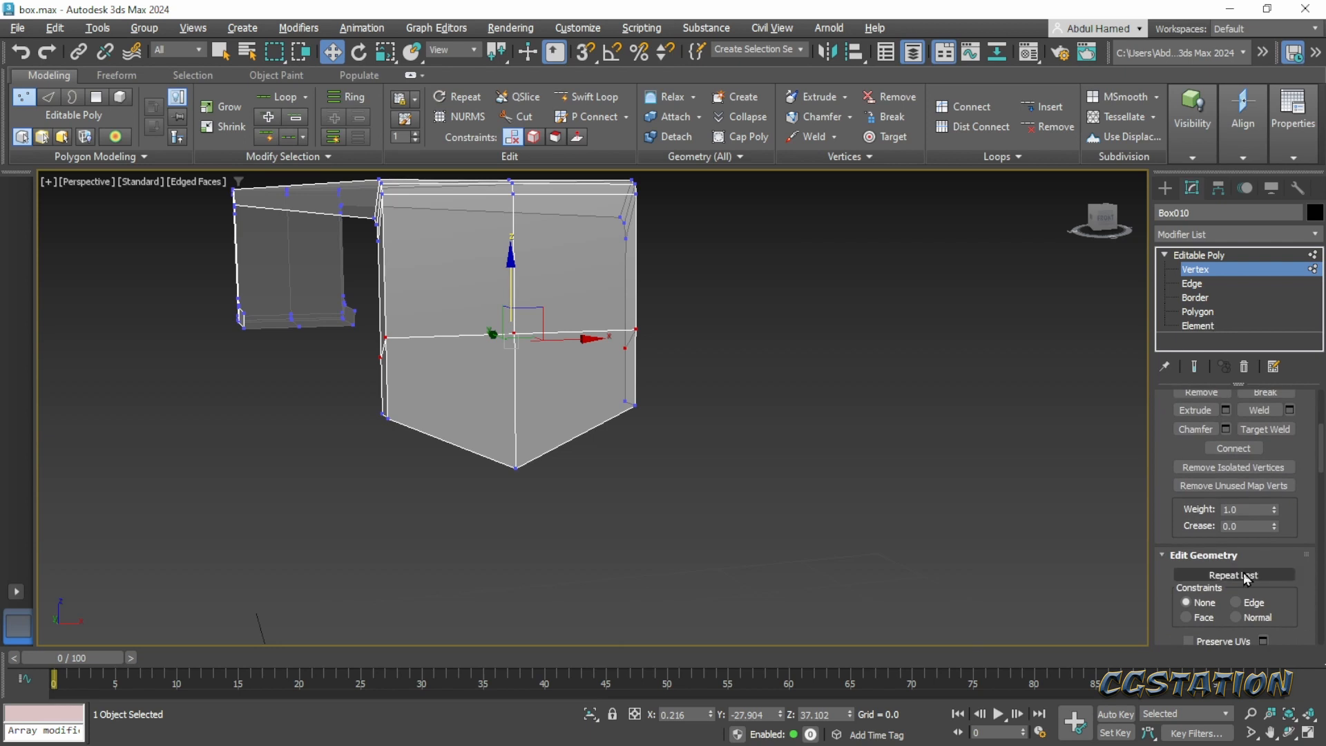
left_click_drag(1295, 530, 1288, 310)
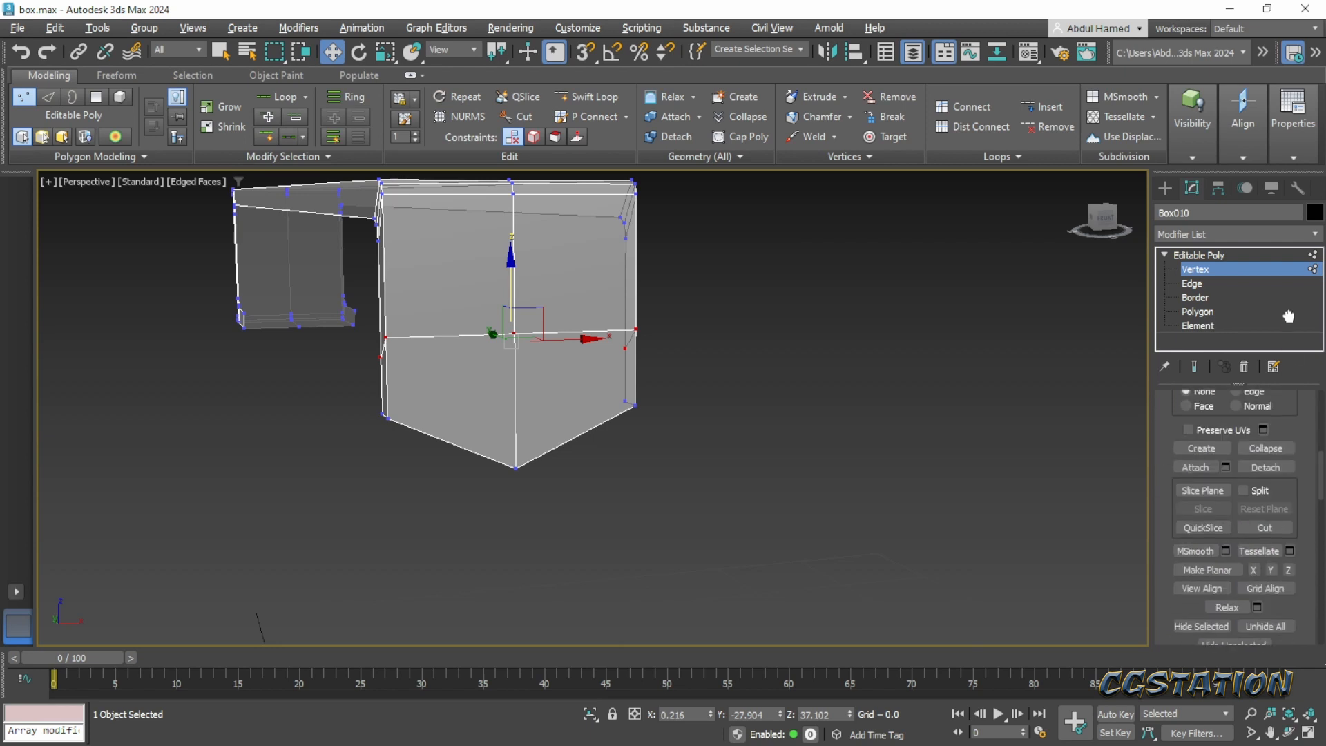
left_click(1288, 562)
key("r")
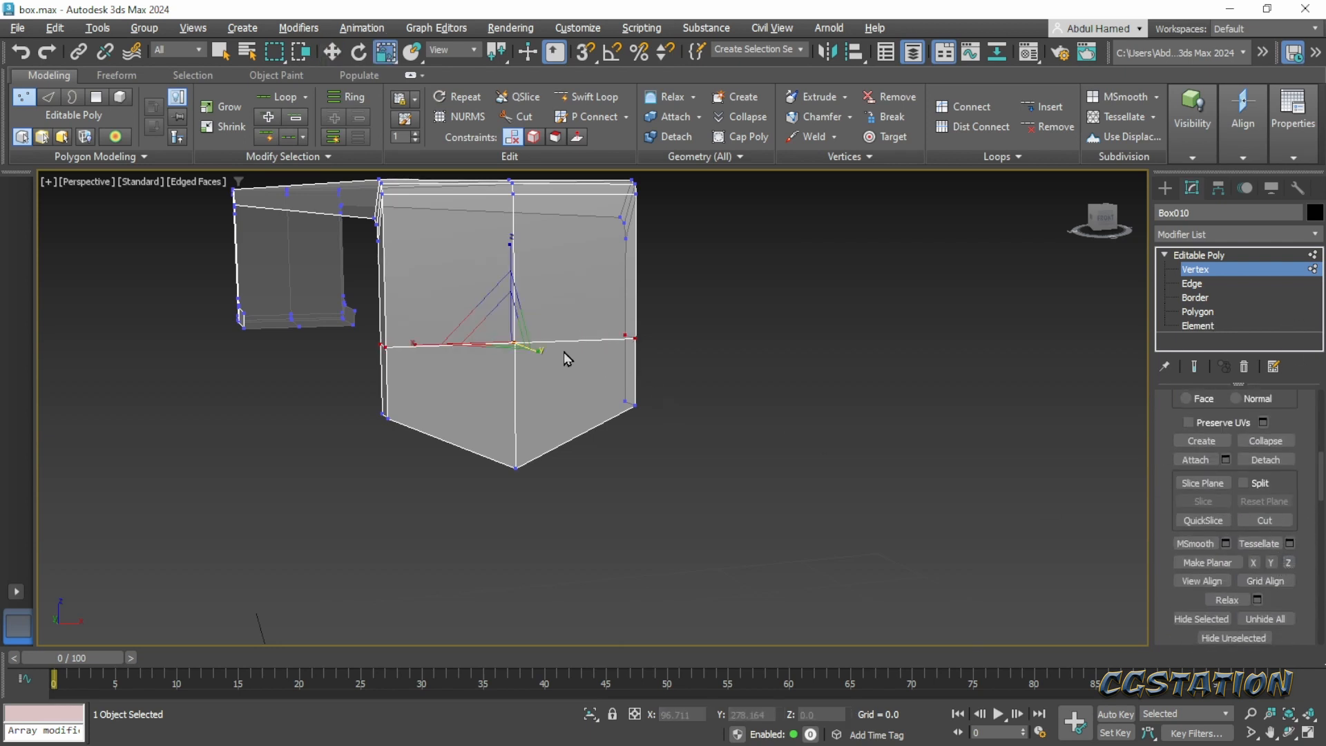
left_click_drag(414, 344, 449, 381)
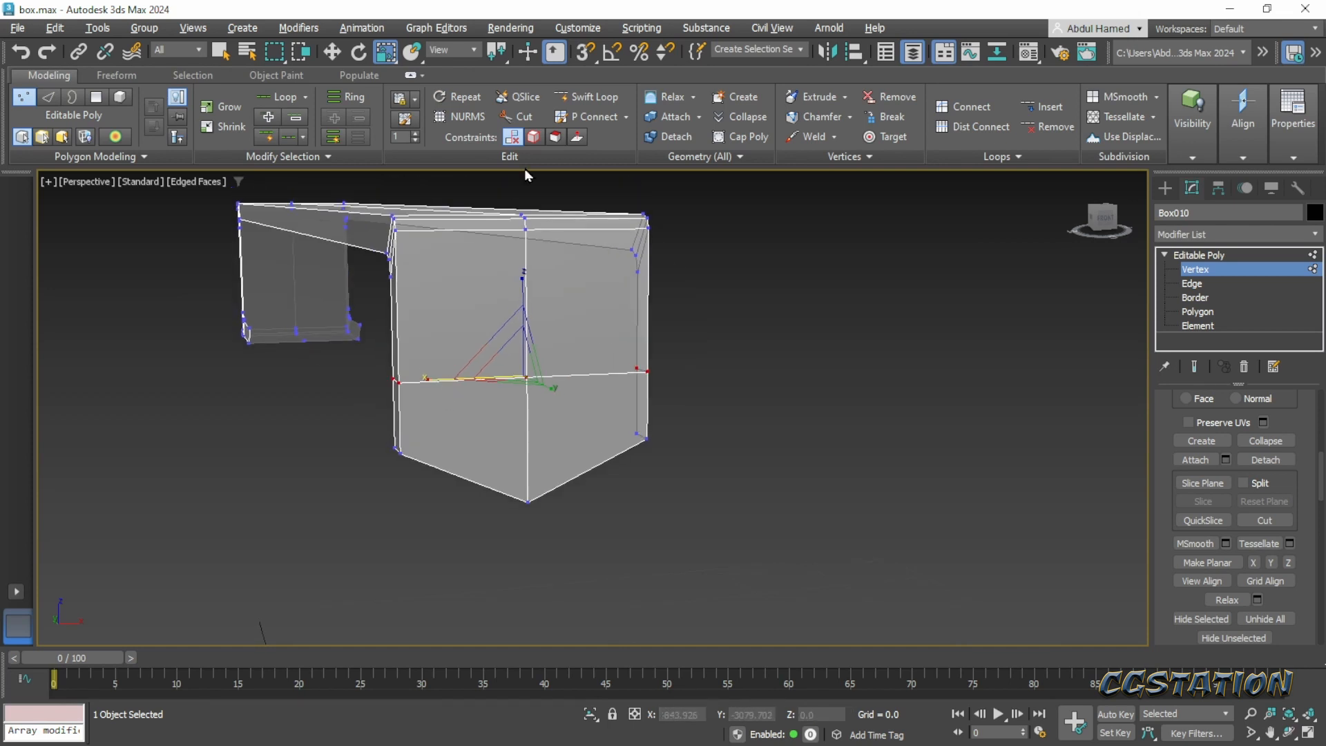
- Insert a horizontal edge loop above the middle row with Swift Loop and make its vertices planar along Z
left_click(587, 96)
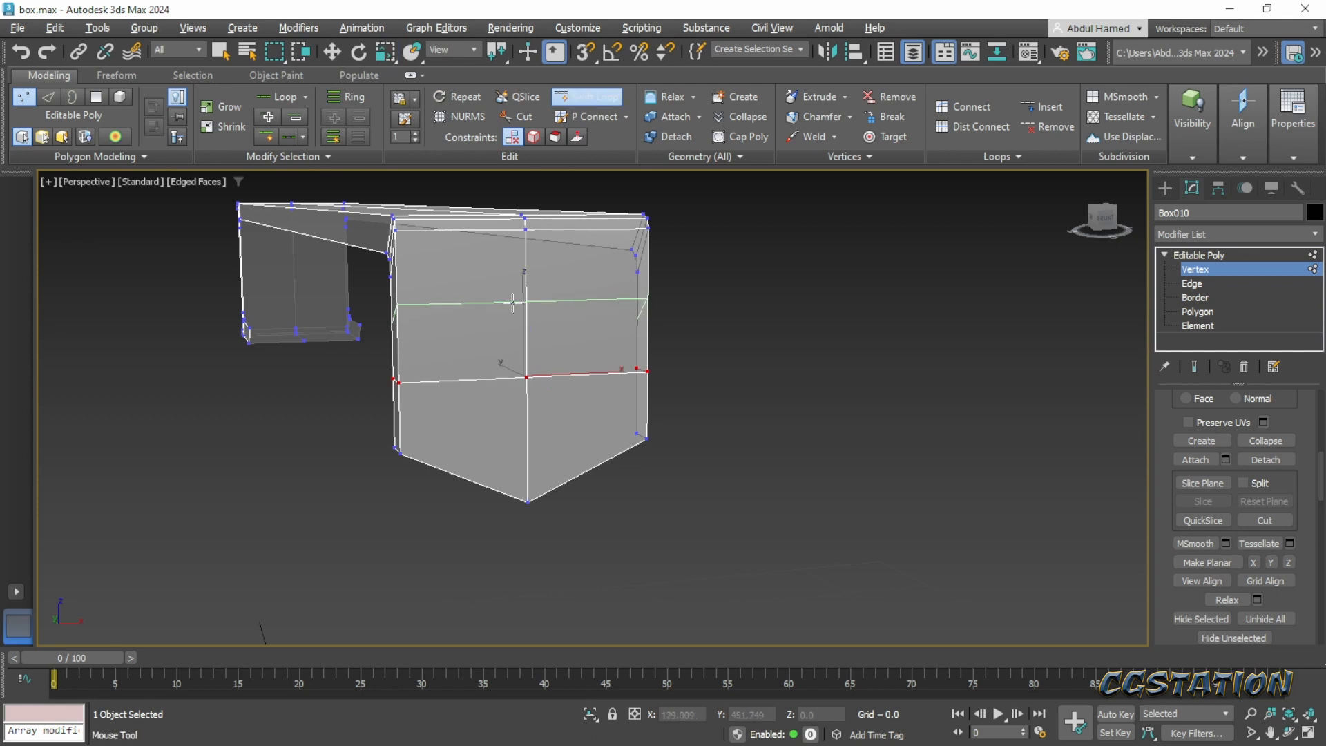
left_click(512, 303)
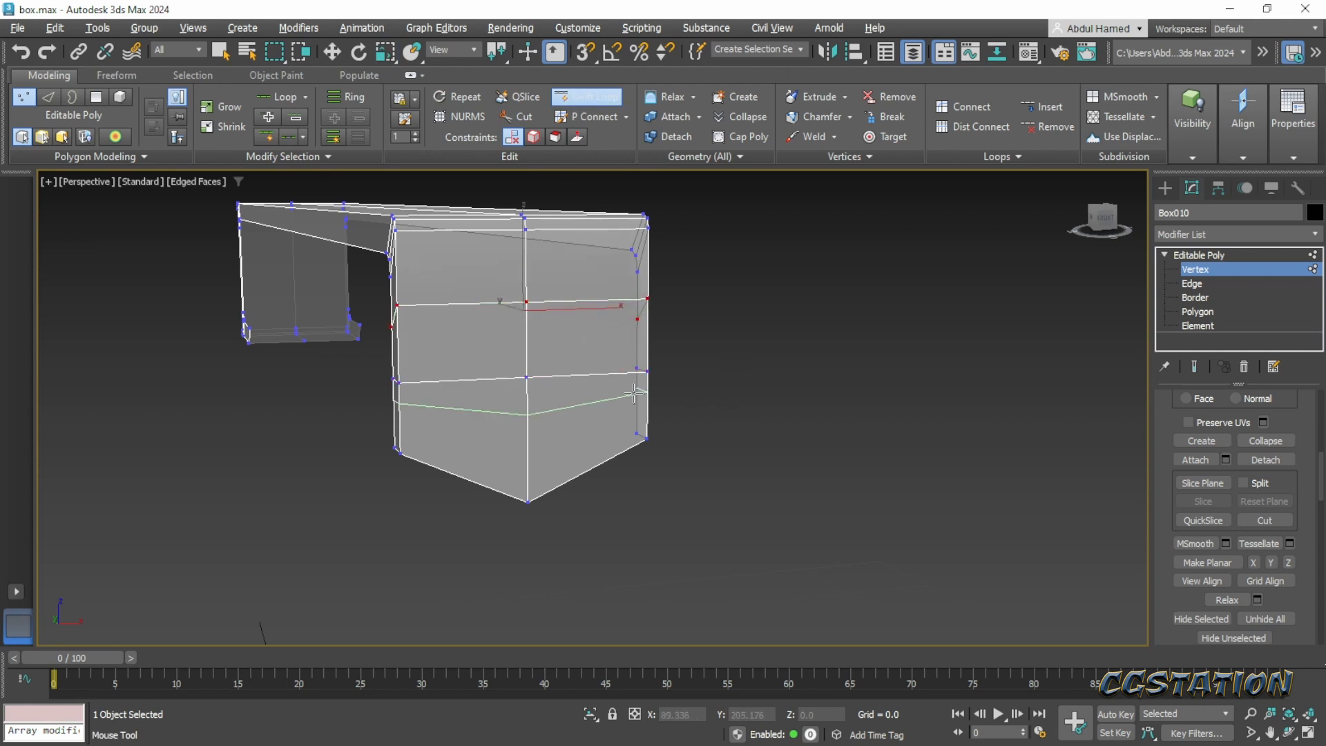
key("w")
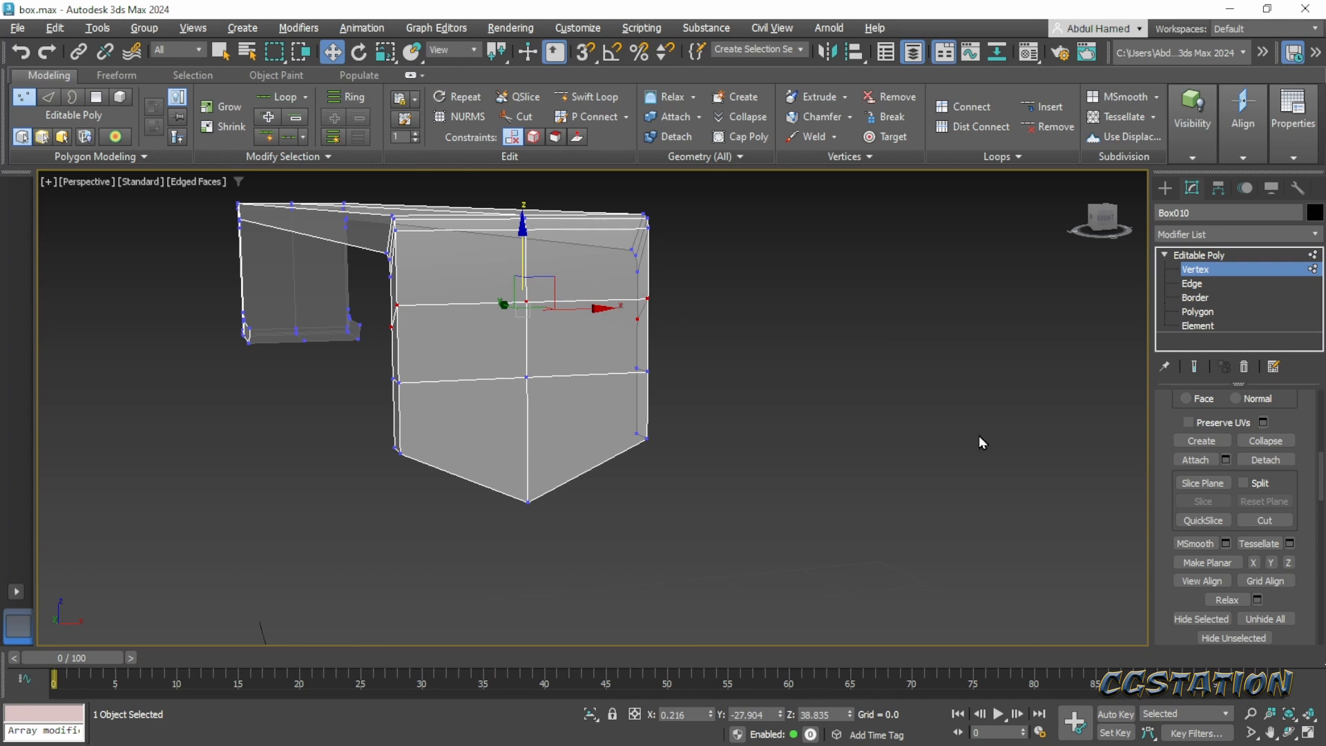
left_click(1289, 562)
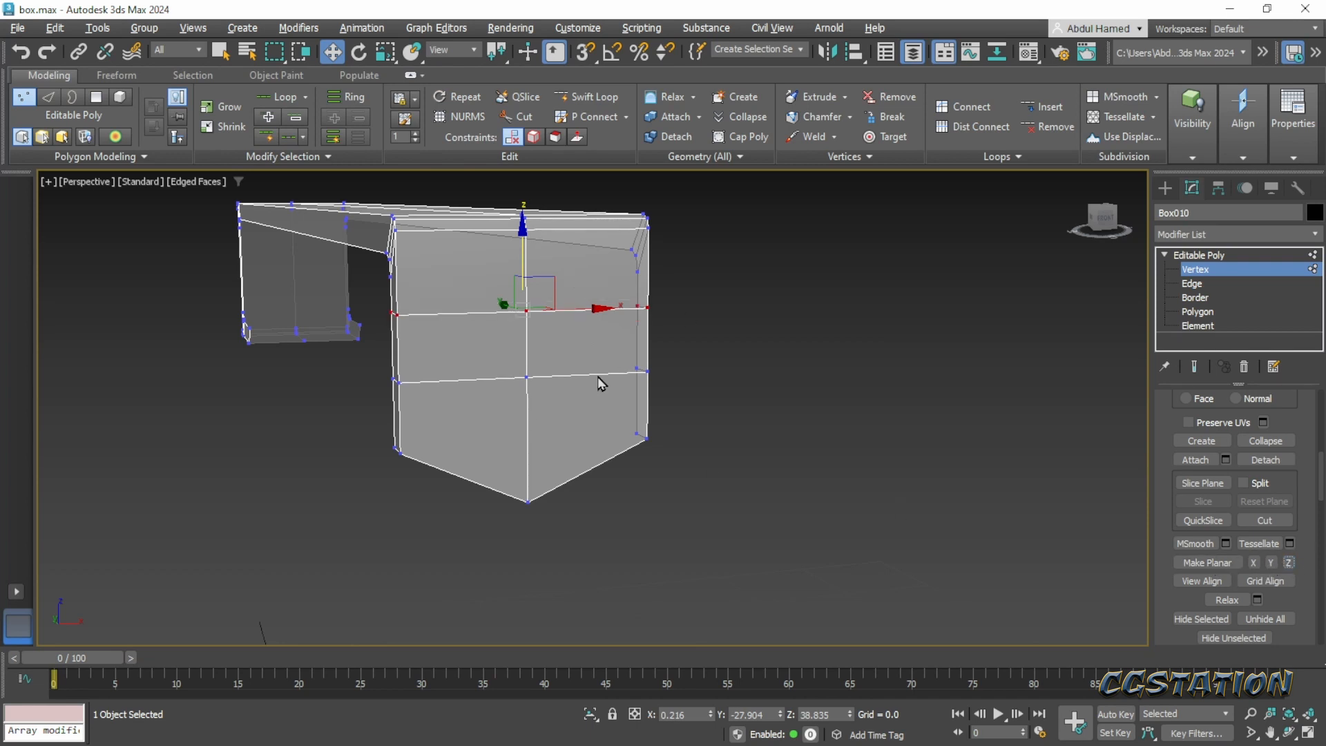
- Select the middle row of edges on the strap's front end and scale it outward along X beyond the strap's width
left_click(1196, 297)
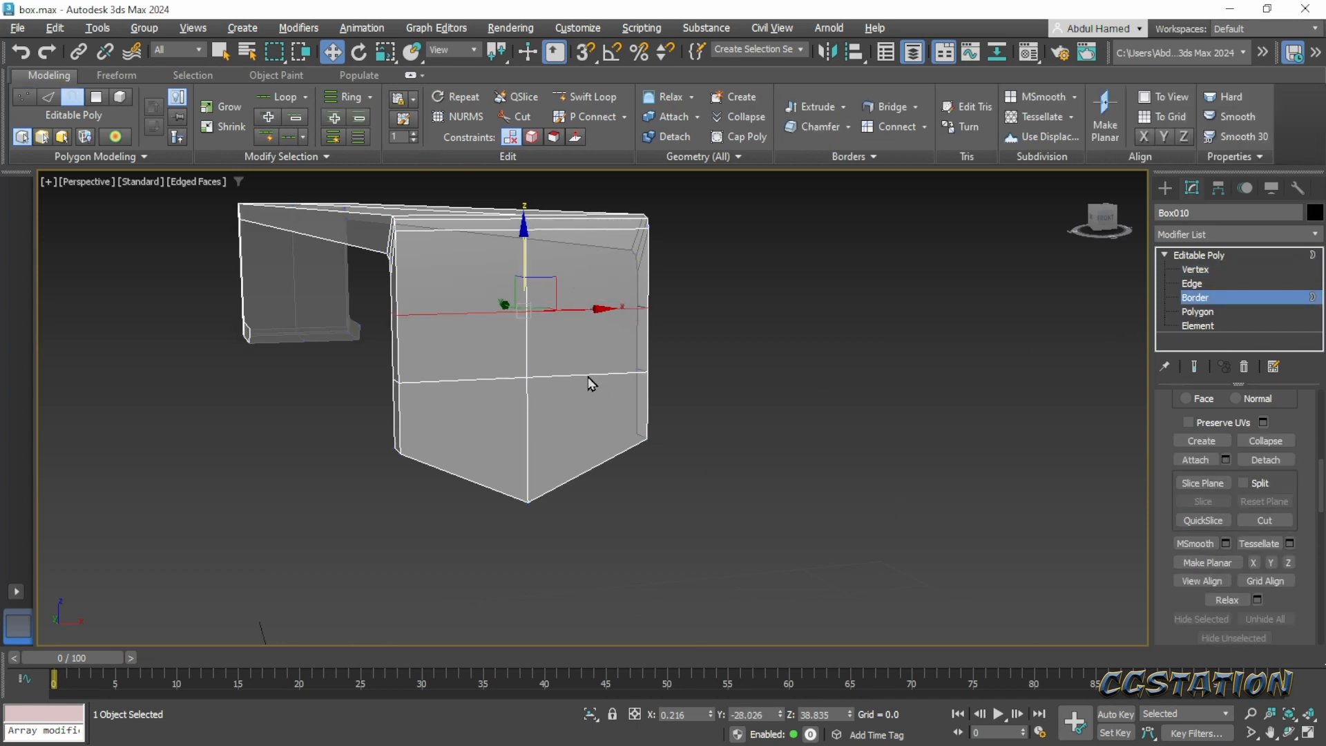
left_click(1189, 284)
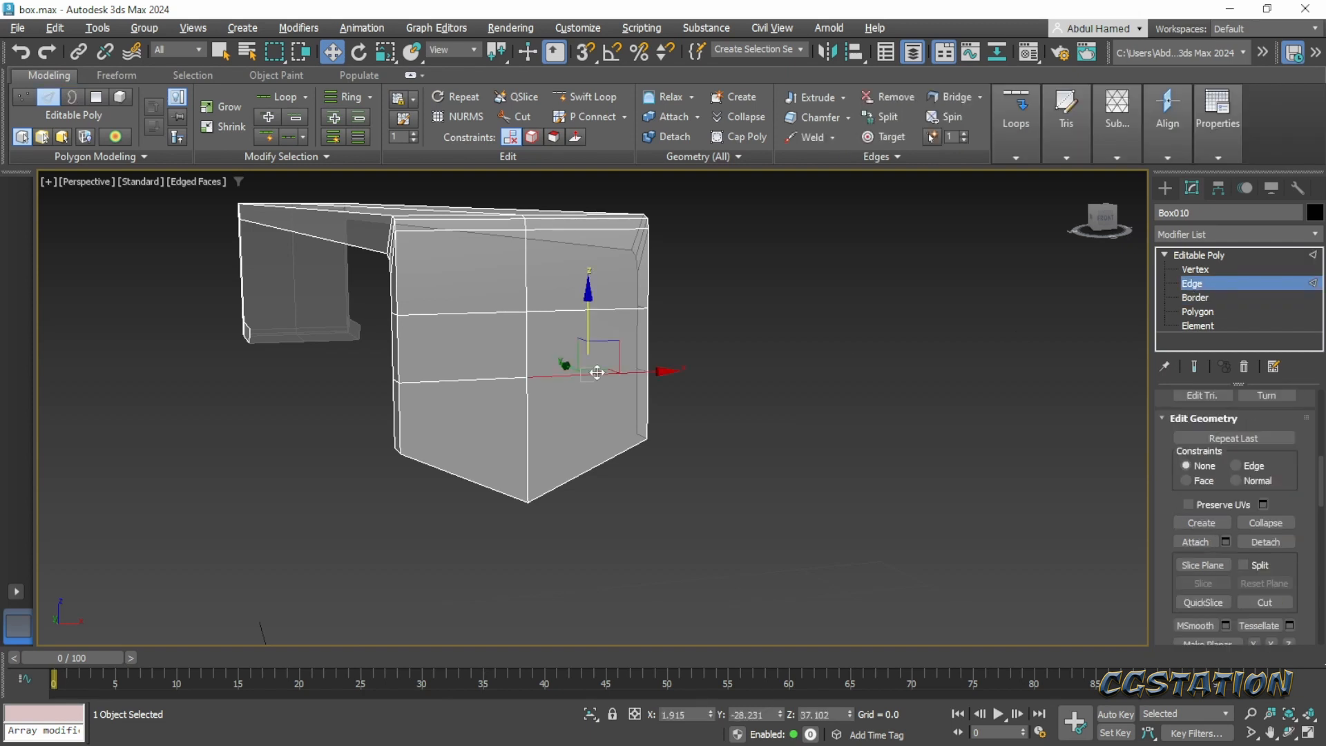
key("r")
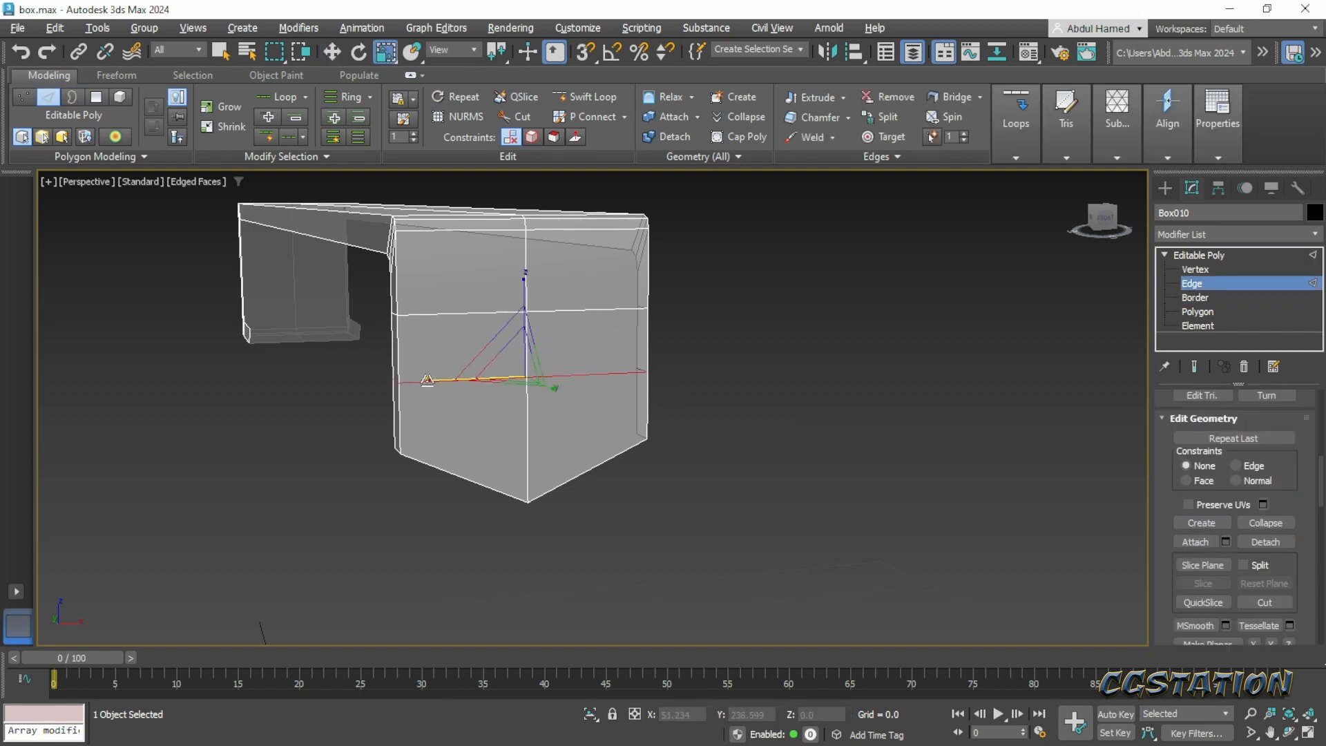
left_click_drag(424, 380, 396, 387)
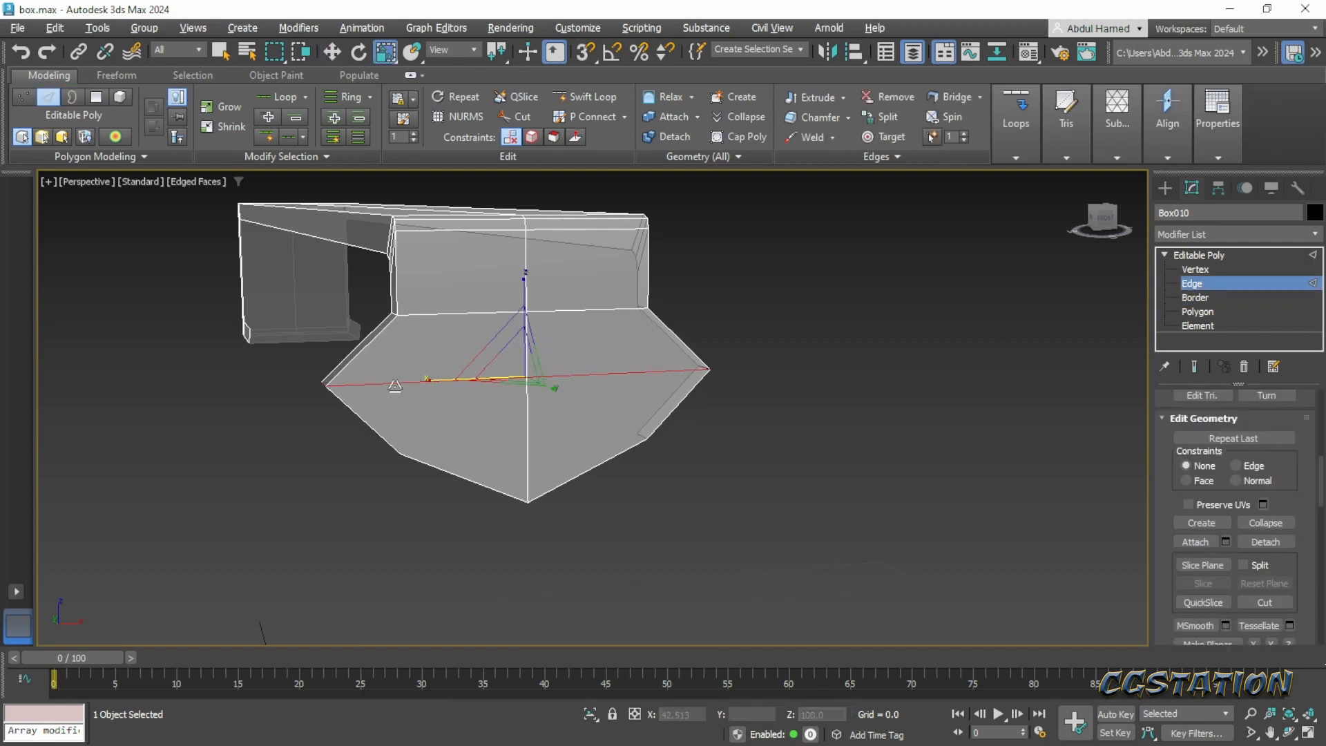
middle_click_drag(554, 491, 577, 458, "alt")
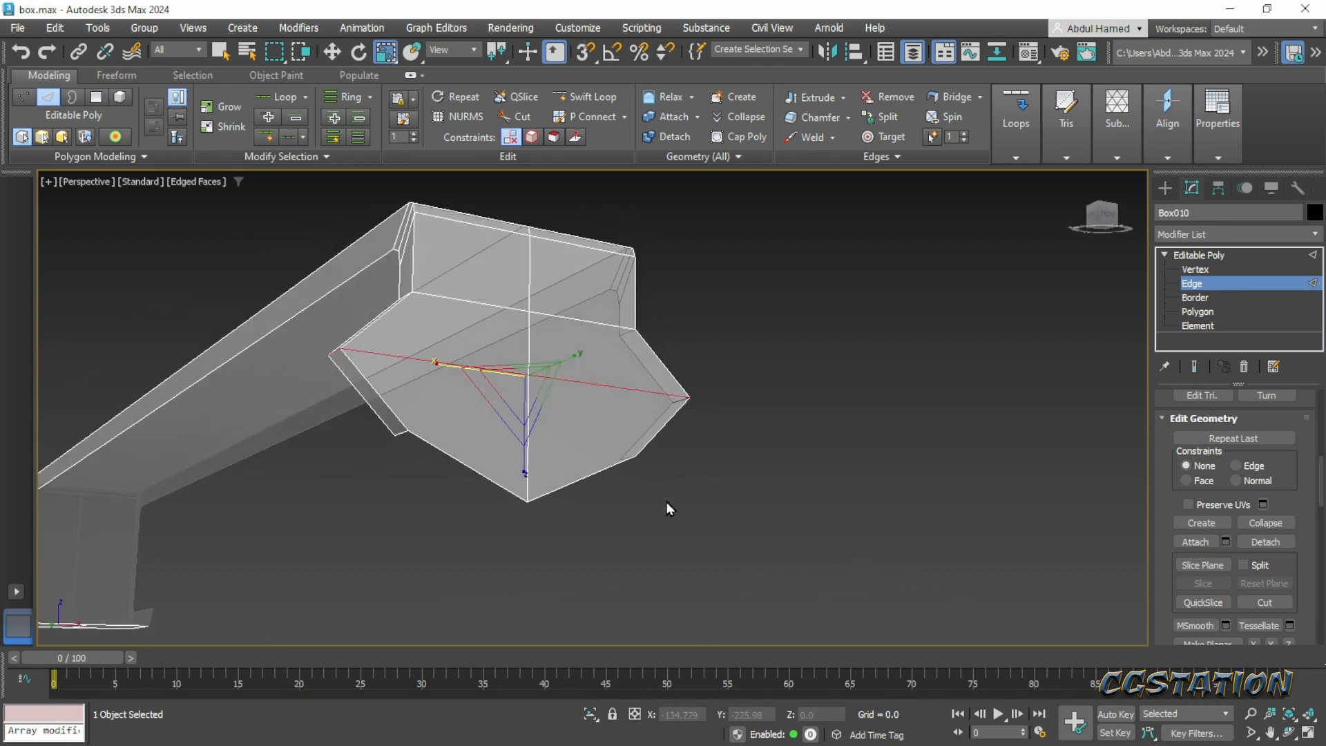
- Pull the center tip of the strap's front end downward and scale the corner vertices above it closer together along X
left_click_drag(666, 499, 433, 446)
left_click_drag(485, 540, 484, 539)
middle_click_drag(485, 540, 525, 553, "alt")
left_click(1195, 270)
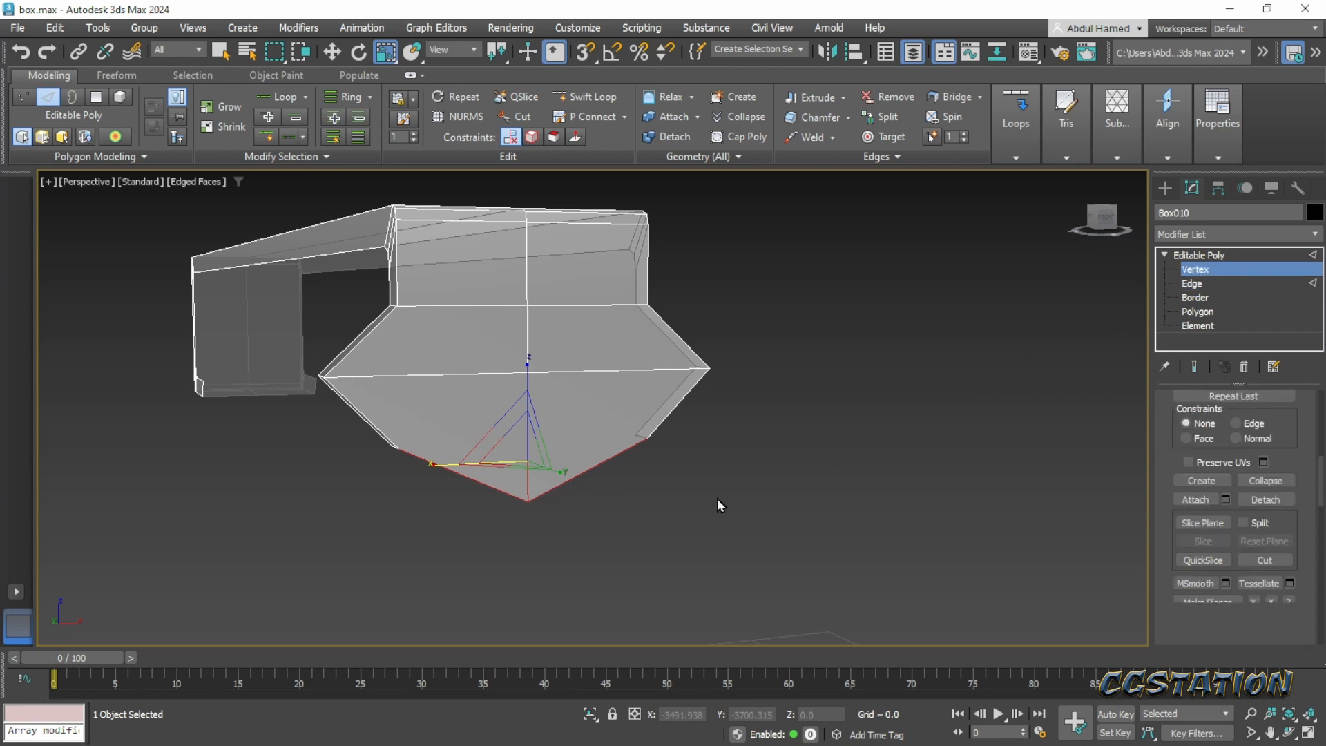
left_click(528, 498)
key("w")
left_click_drag(527, 423, 459, 446)
key("r")
key("ctrl+z")
middle_click_drag(502, 527, 568, 526, "alt")
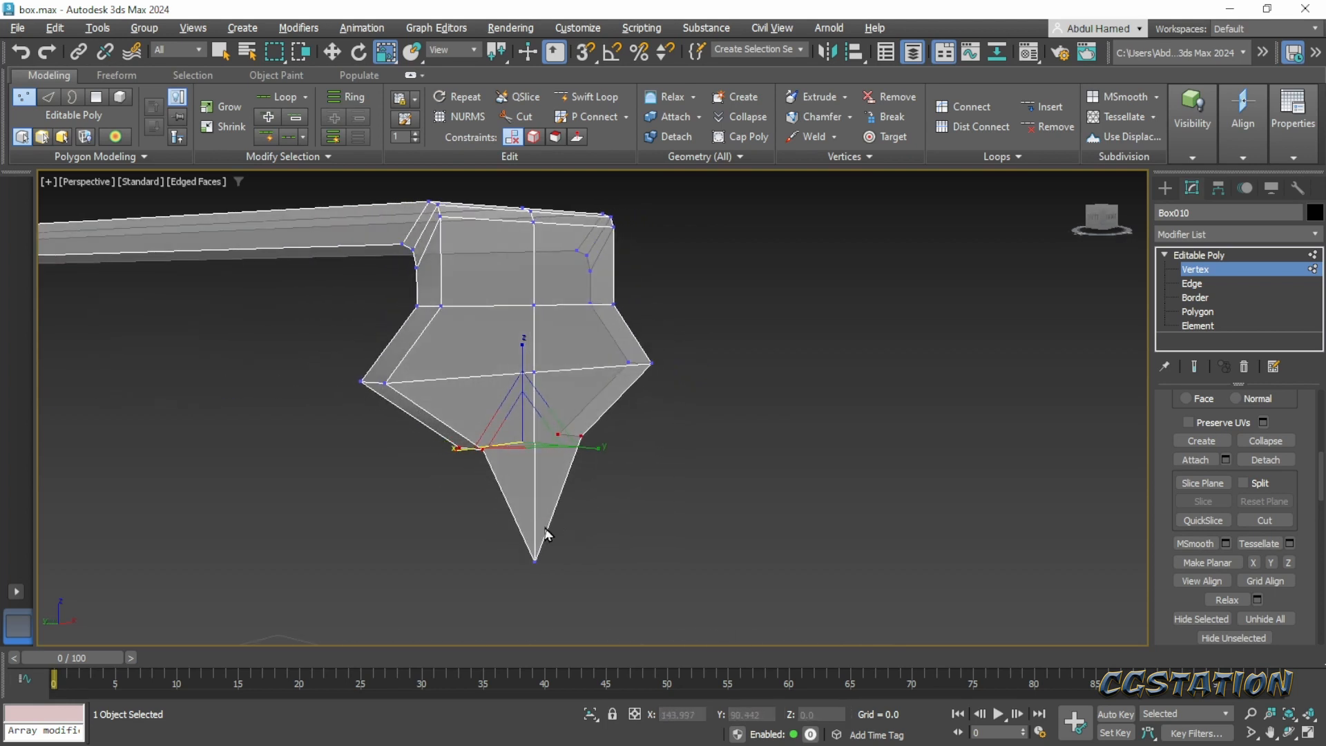
- Select the tip's two lower outline edges and extend them backward along Y to give the tip thickness
left_click(1192, 283)
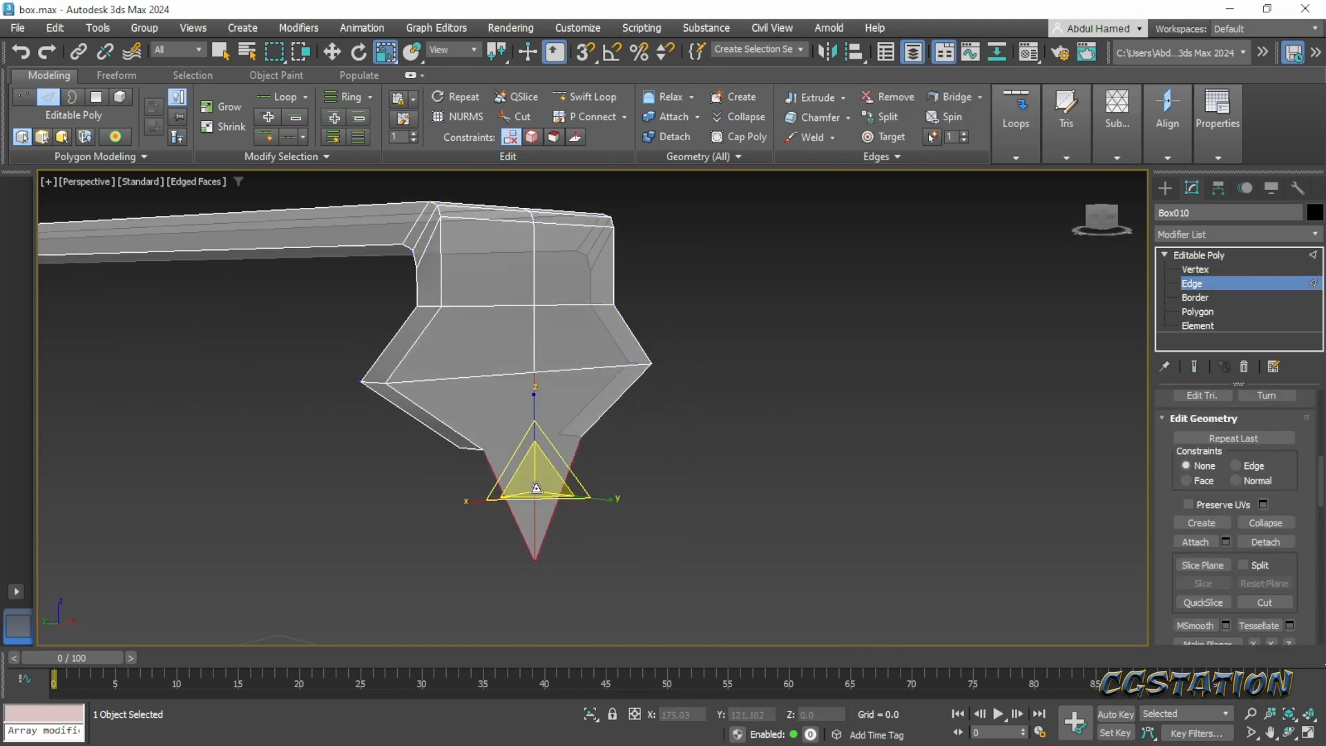
middle_click_drag(523, 513, 533, 515, "alt")
key("w")
left_click_drag(510, 497, 475, 491)
middle_click_drag(477, 492, 648, 499, "alt")
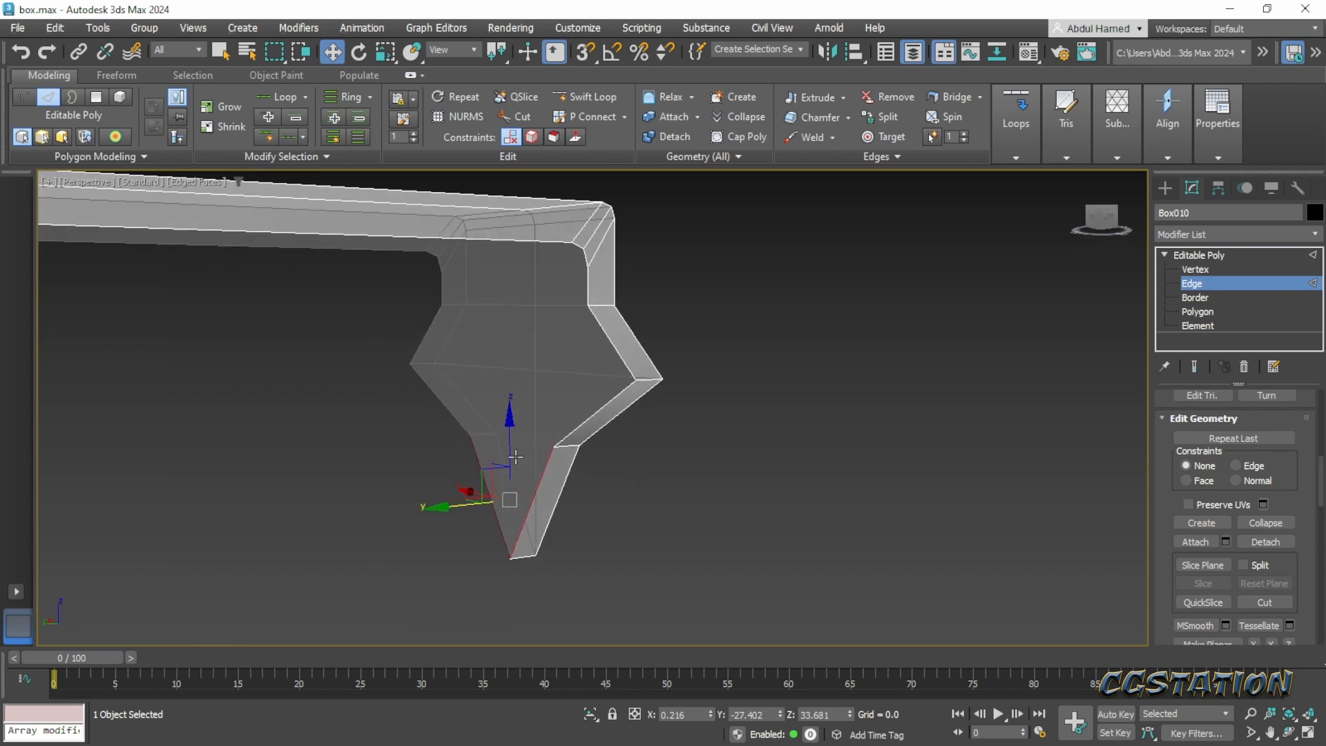
- Weld the overlapping vertices at both back corners above the tip with a 0.1 threshold
scroll(515, 457, "up", 3)
left_click(1197, 271)
left_click(612, 432)
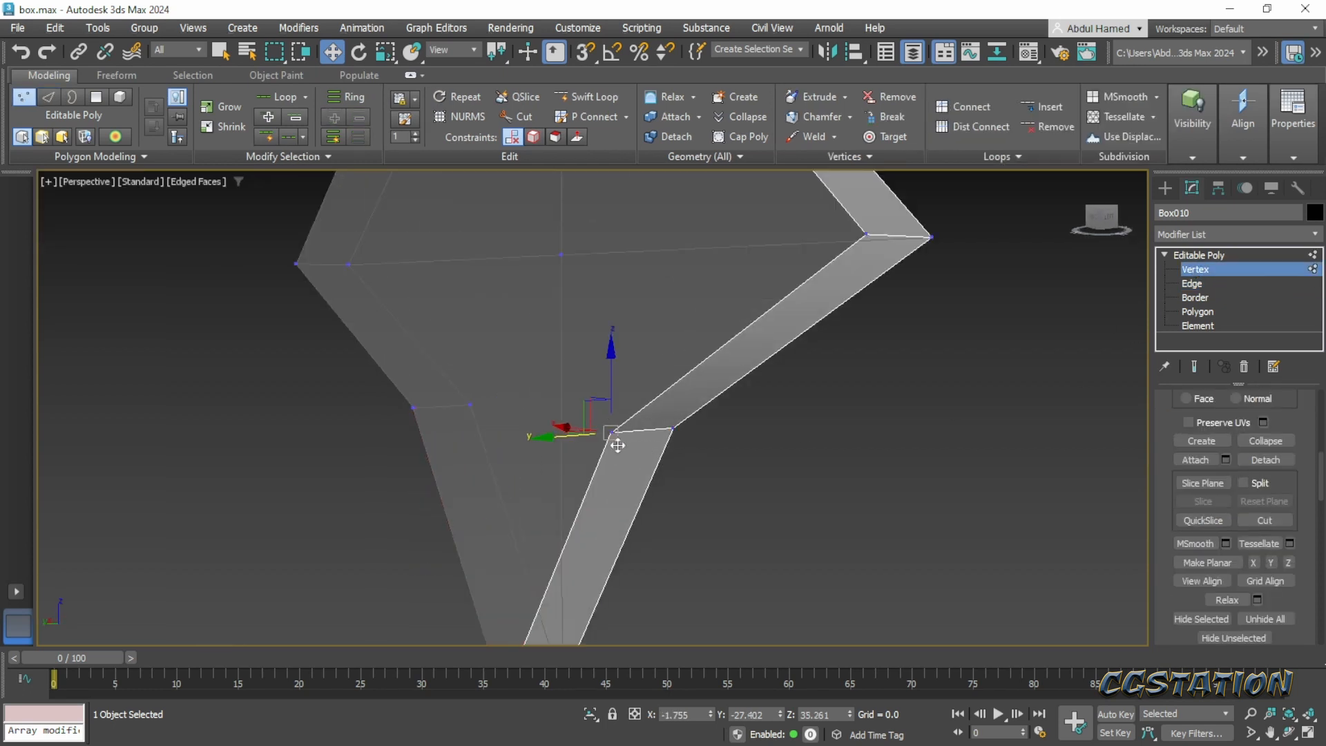
left_click(667, 467)
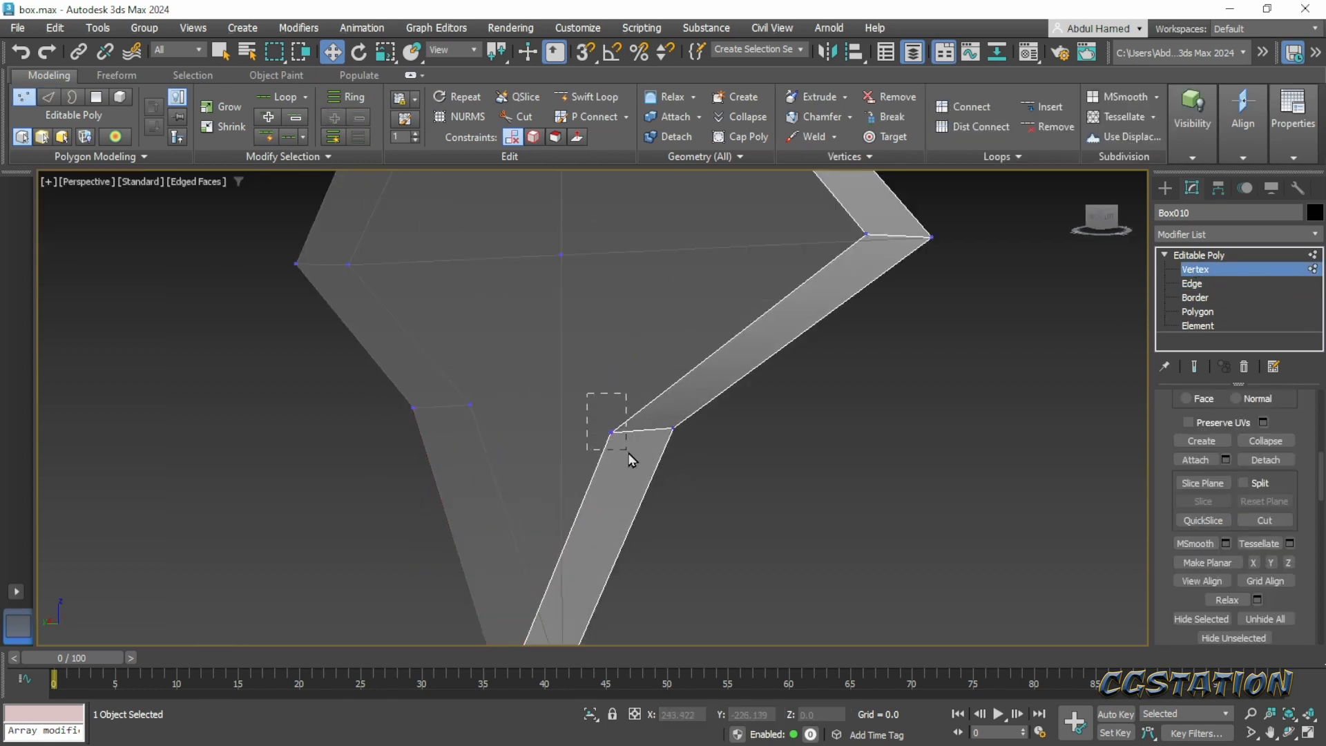
left_click_drag(630, 459, 631, 462)
left_click_drag(1155, 490, 1169, 600)
left_click_drag(1173, 477, 1173, 661)
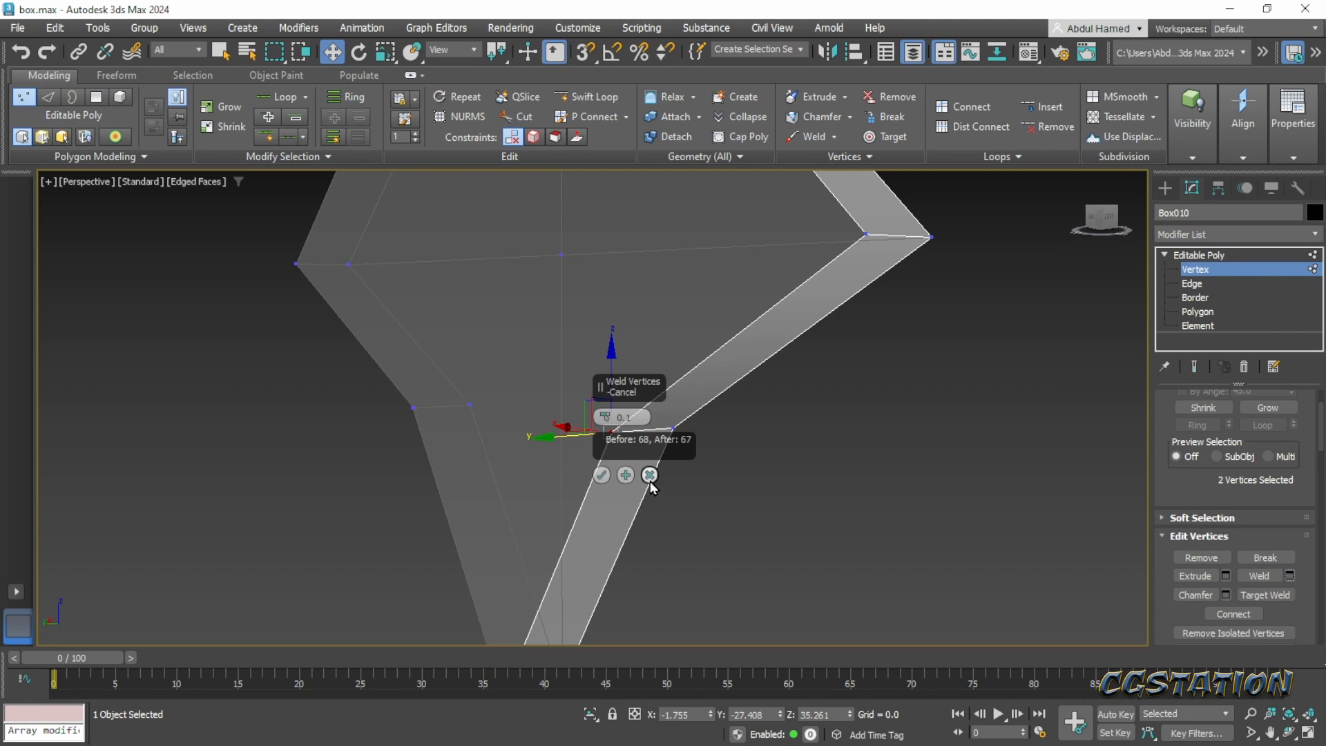
left_click_drag(402, 403, 435, 439)
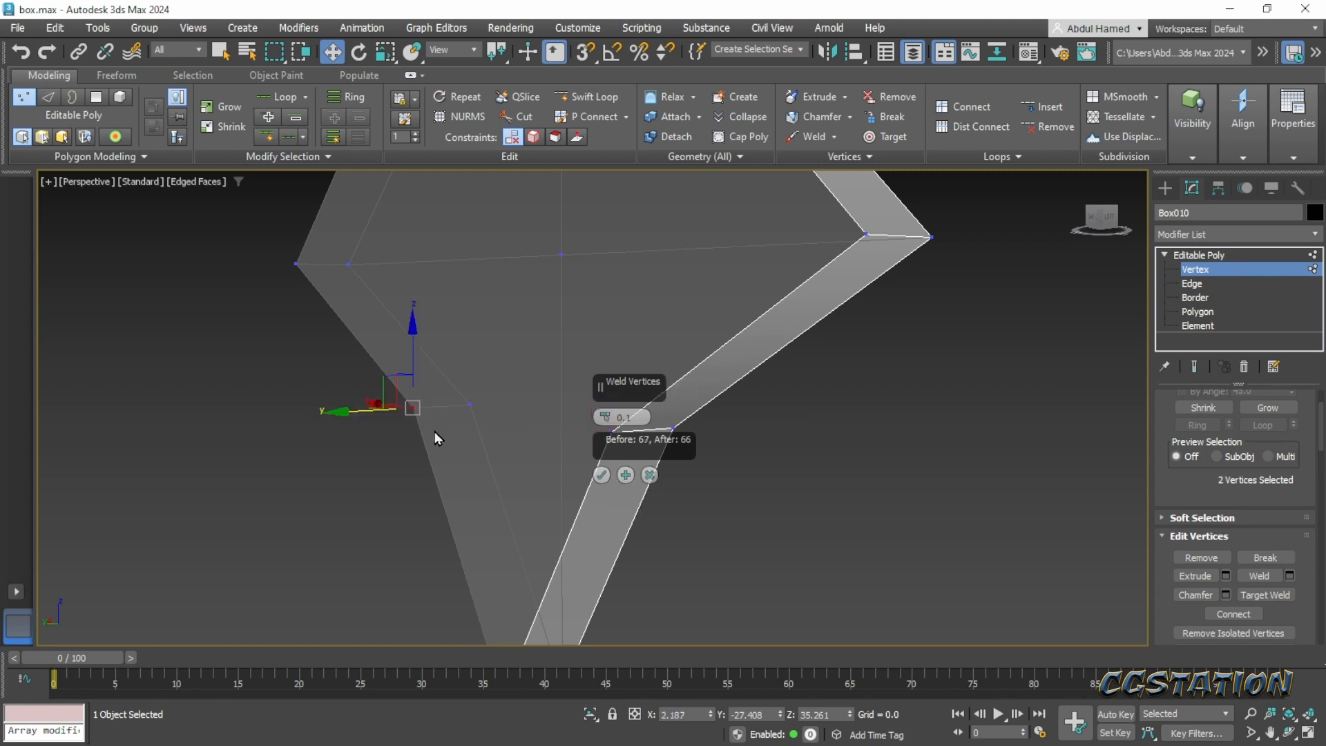
left_click(602, 474)
- Clear the vertex selection and unhide all objects of the chest, including all layers
left_click(760, 496)
scroll(777, 488, "down", 5)
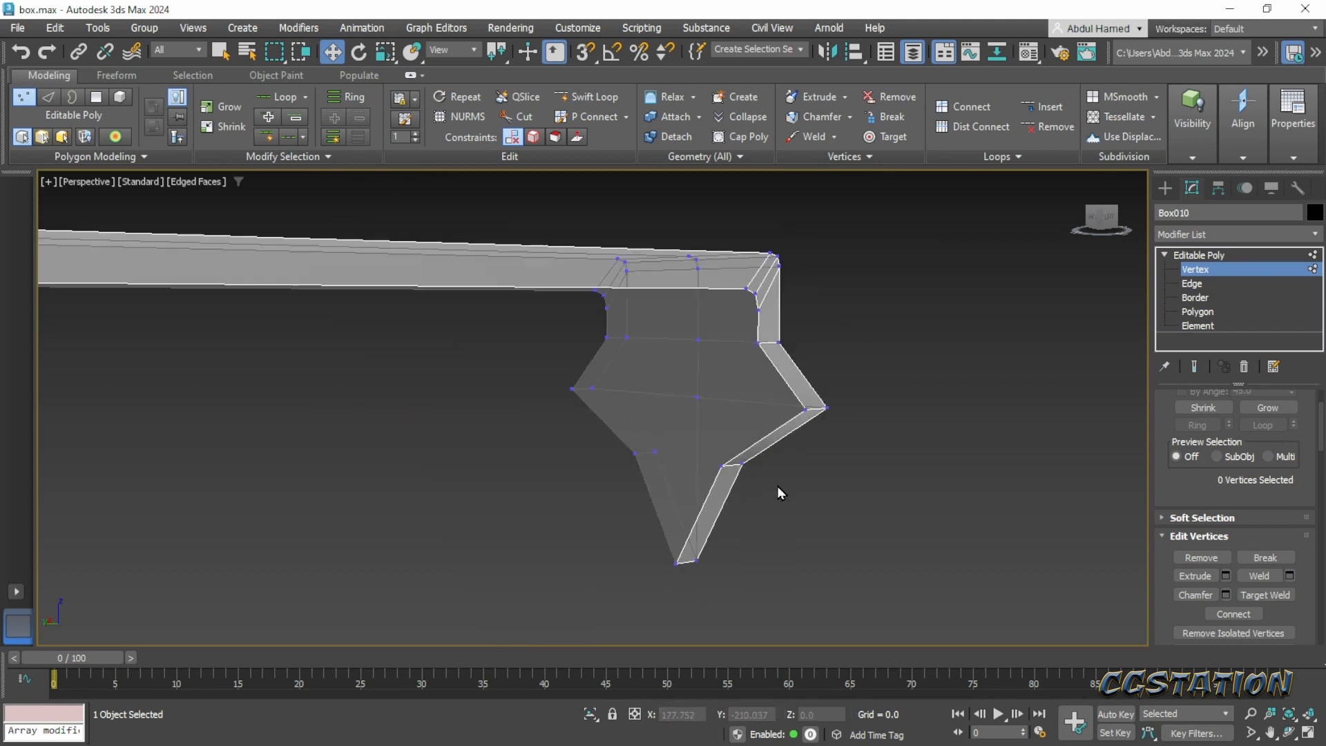
middle_click_drag(777, 488, 523, 447, "alt")
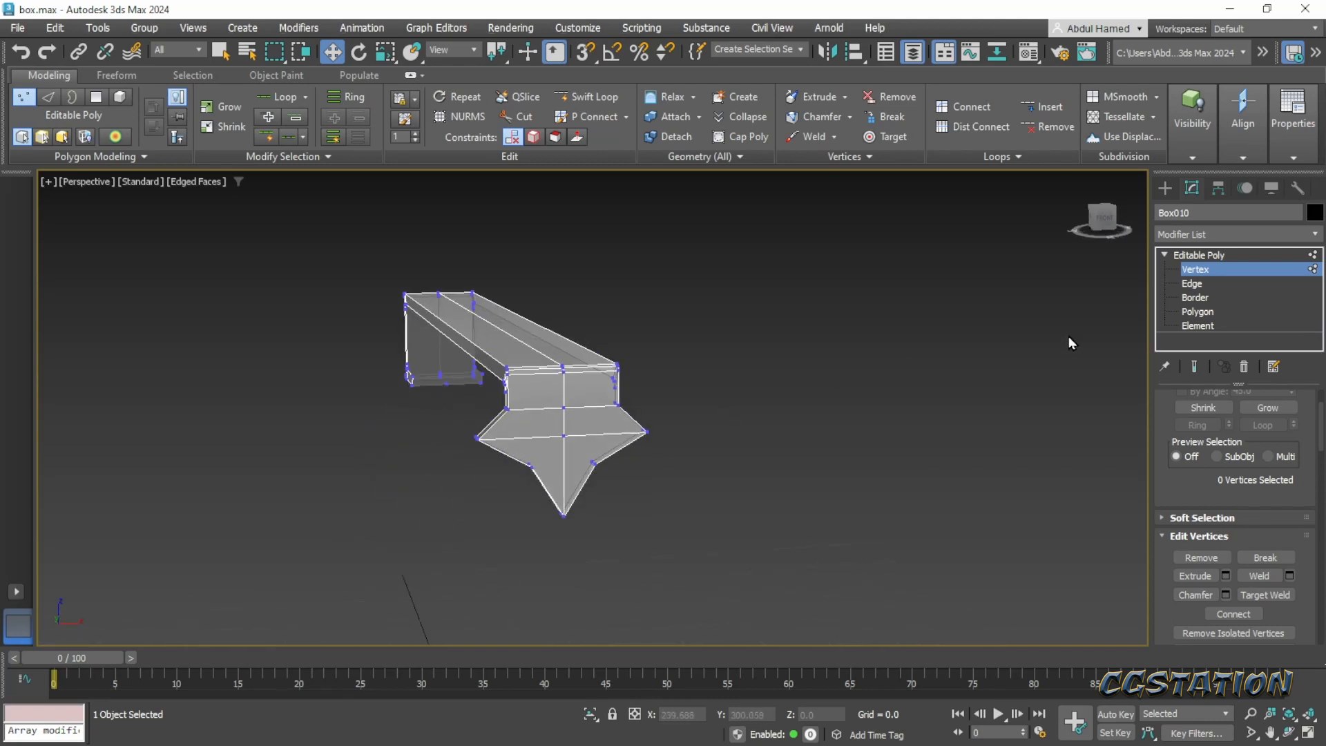
right_click(781, 407)
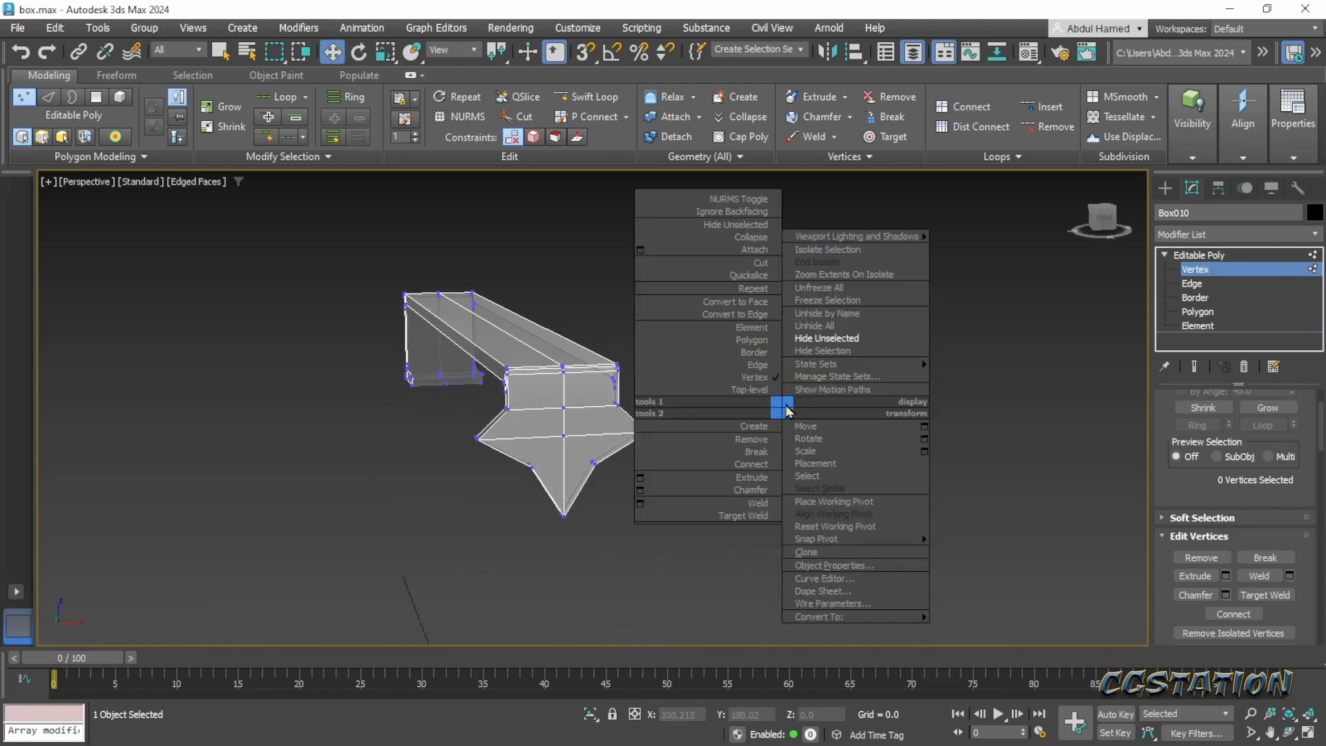
left_click(815, 325)
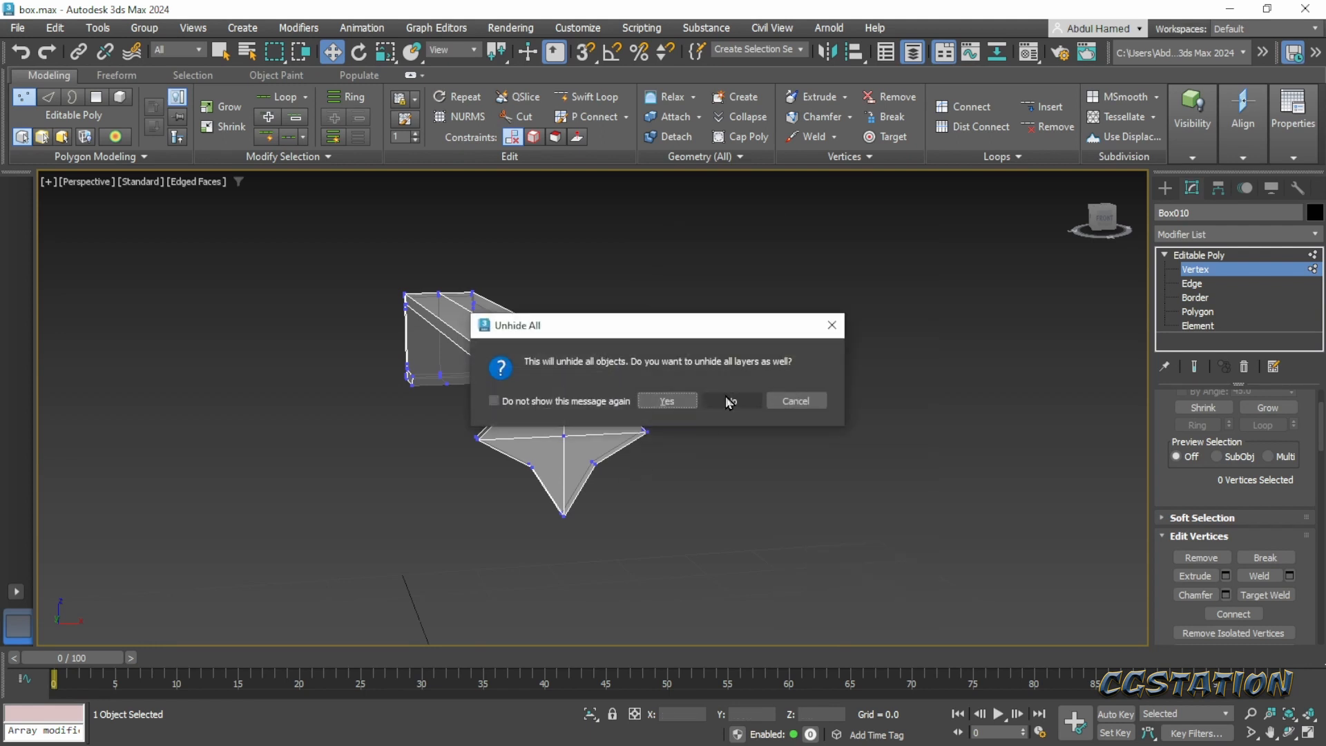
left_click(667, 401)
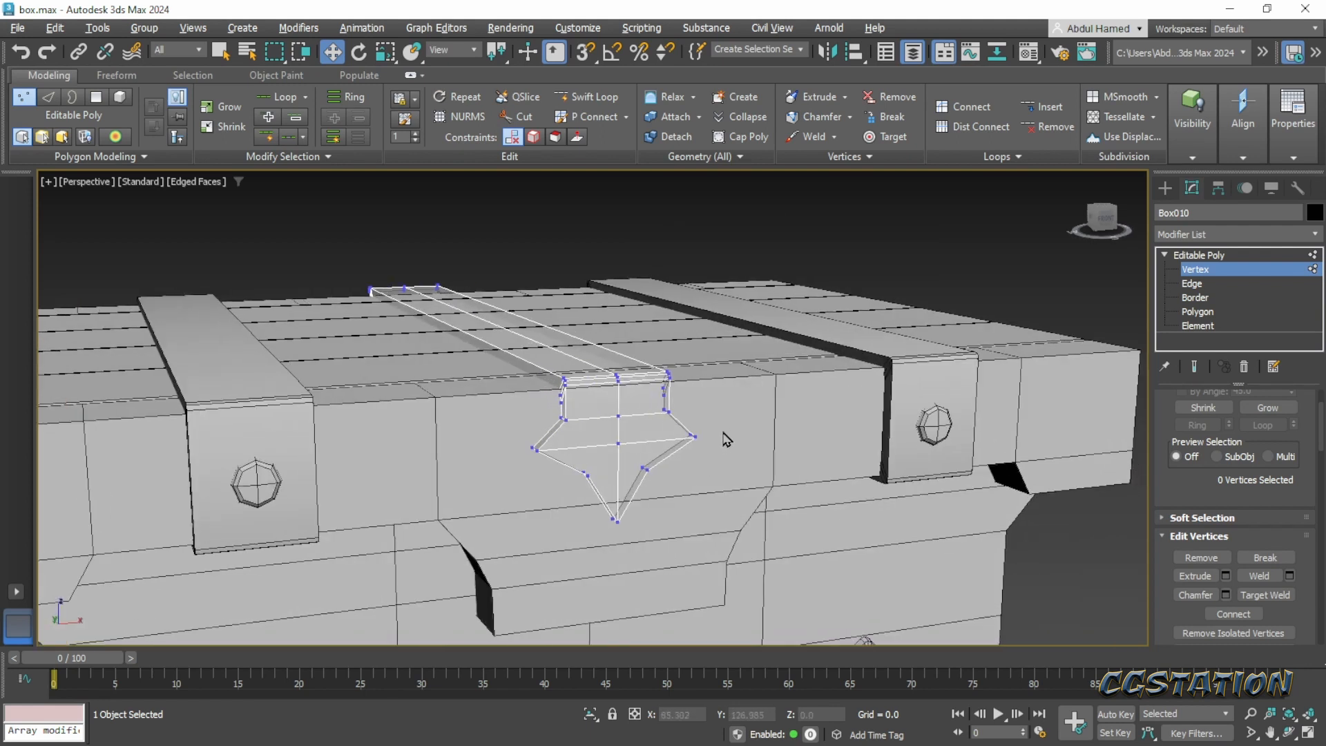
- Select the 16 vertices of the strap's pointed ornament and lower them along Z so the tip overlaps the chest body
left_click_drag(728, 409, 608, 491)
left_click_drag(735, 409, 534, 525)
scroll(608, 417, "up", 4)
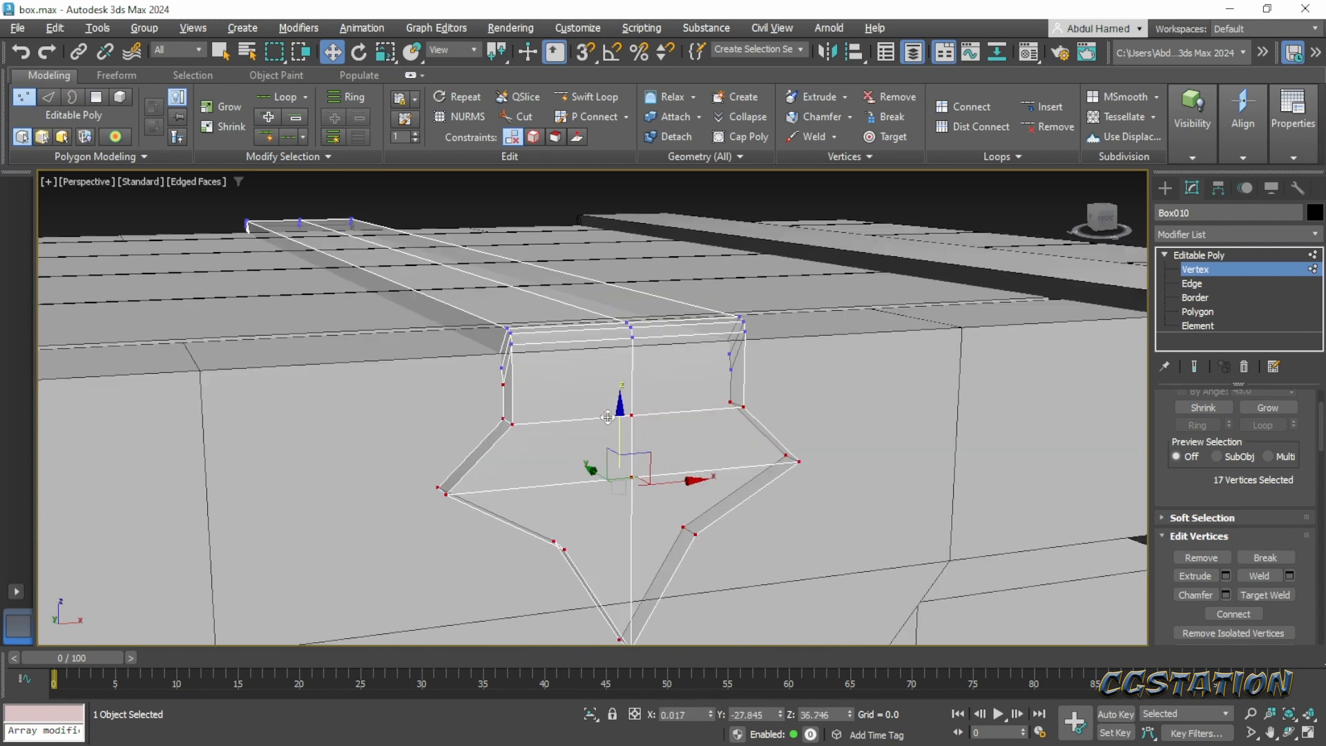
left_click(503, 387, "alt")
left_click_drag(625, 417, 620, 503)
middle_click_drag(618, 510, 640, 421)
scroll(640, 421, "down", 3)
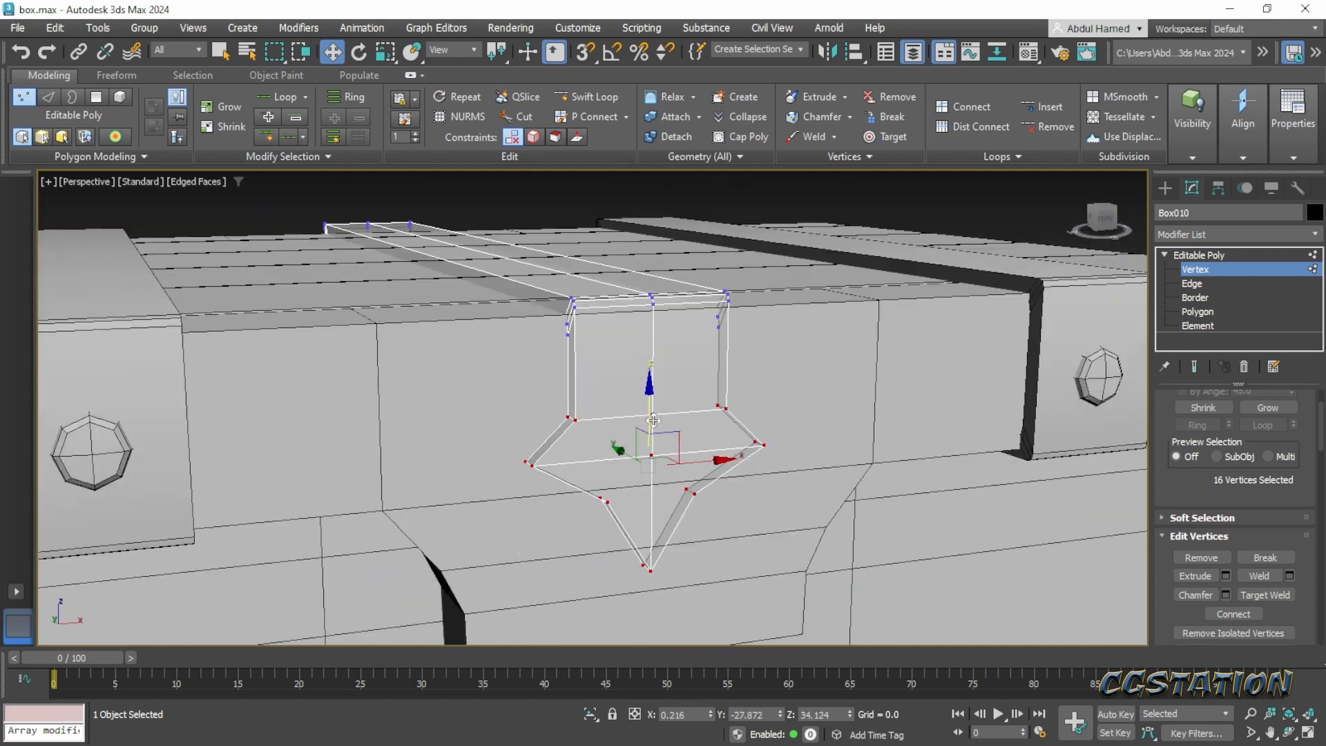
left_click_drag(650, 385, 649, 403)
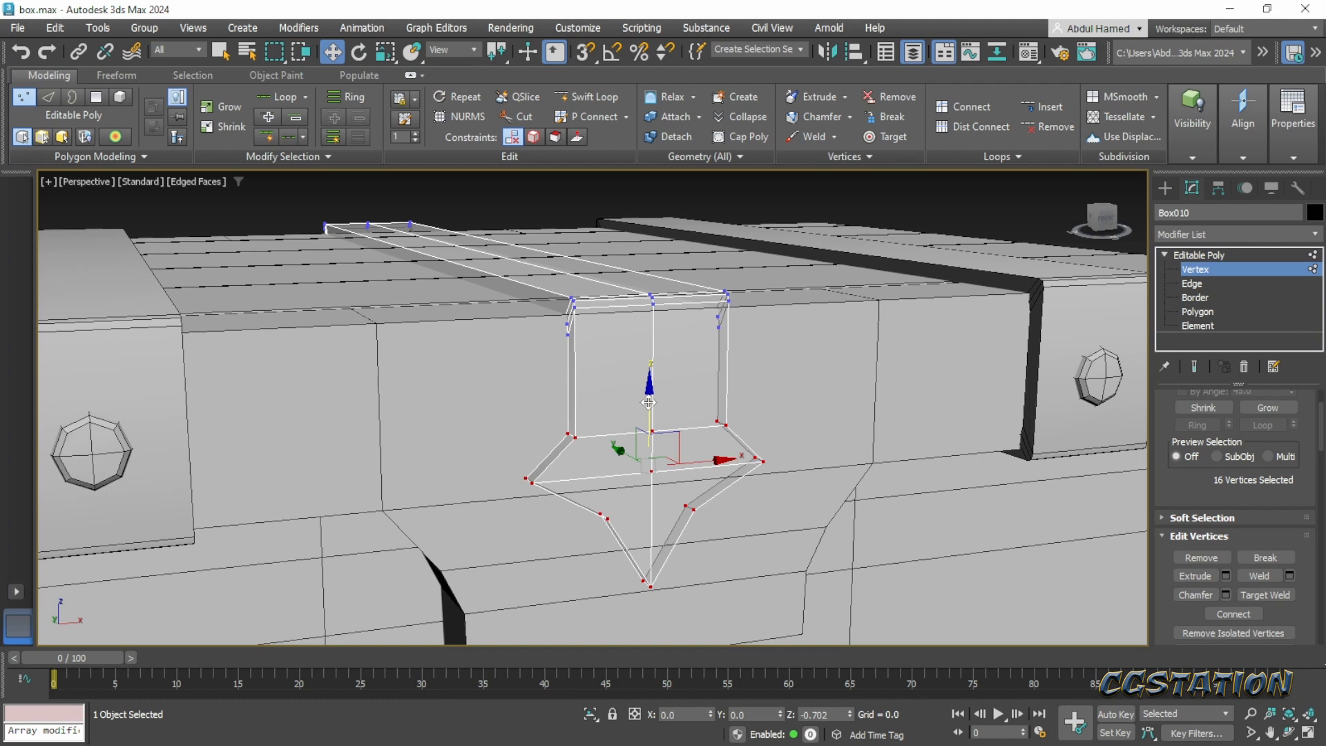
left_click_drag(649, 403, 648, 440)
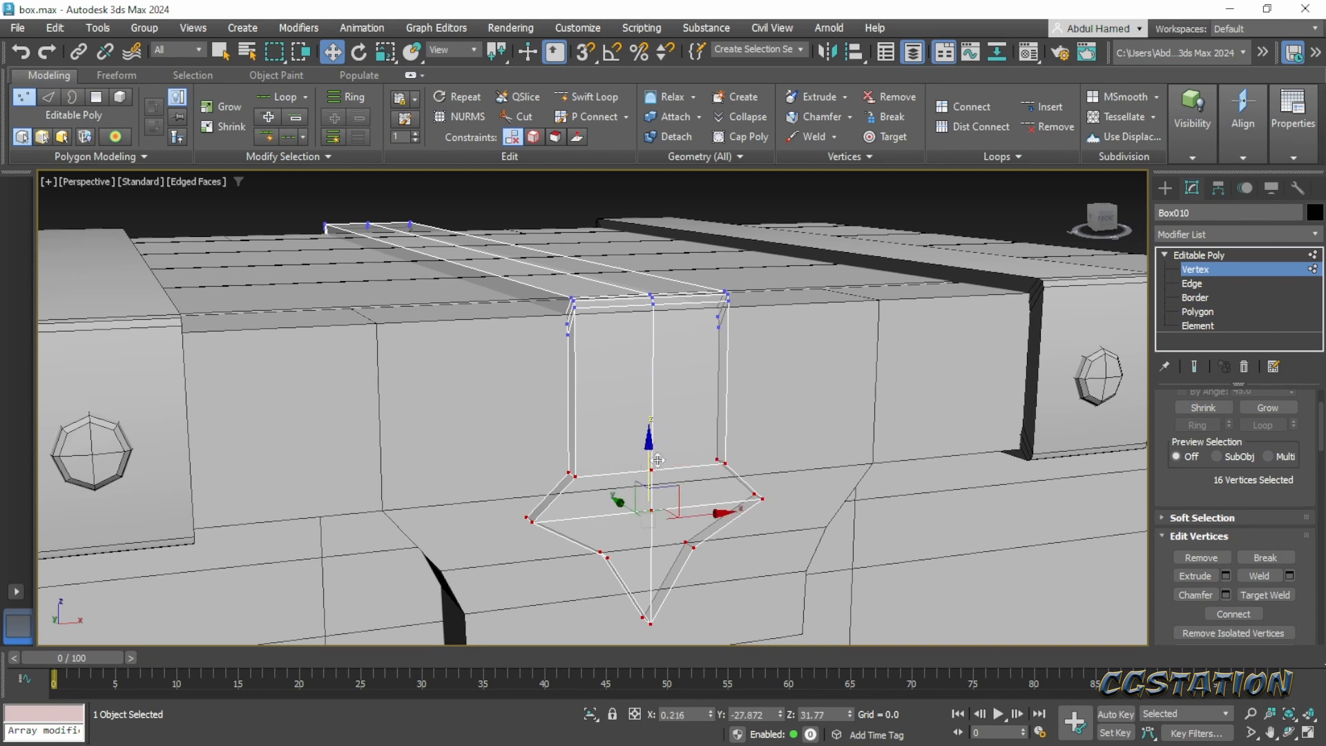
middle_click_drag(648, 440, 639, 459, "alt")
- Raise the ornament's five neck vertices along Z, and raise its row of five widest vertices to about Z 32.7
left_click_drag(733, 447, 540, 480)
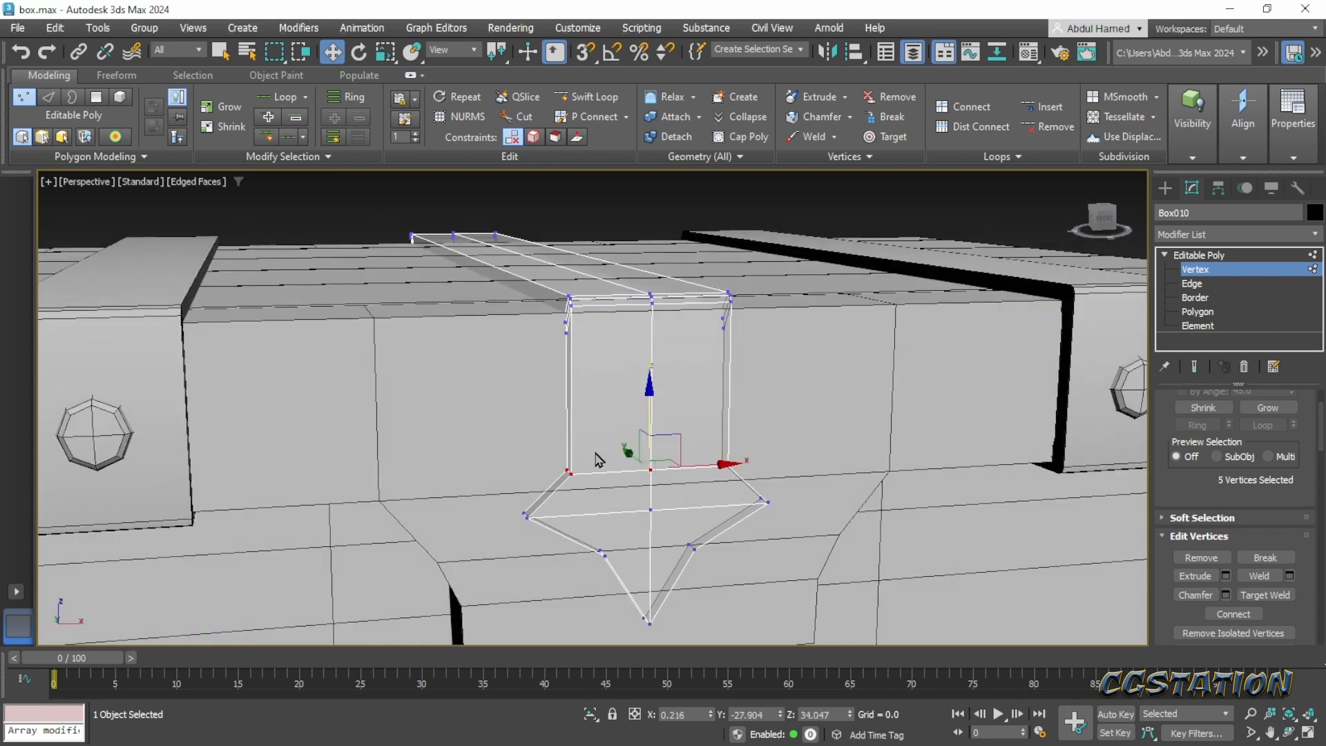
left_click_drag(645, 404, 645, 391)
left_click_drag(767, 511, 767, 510)
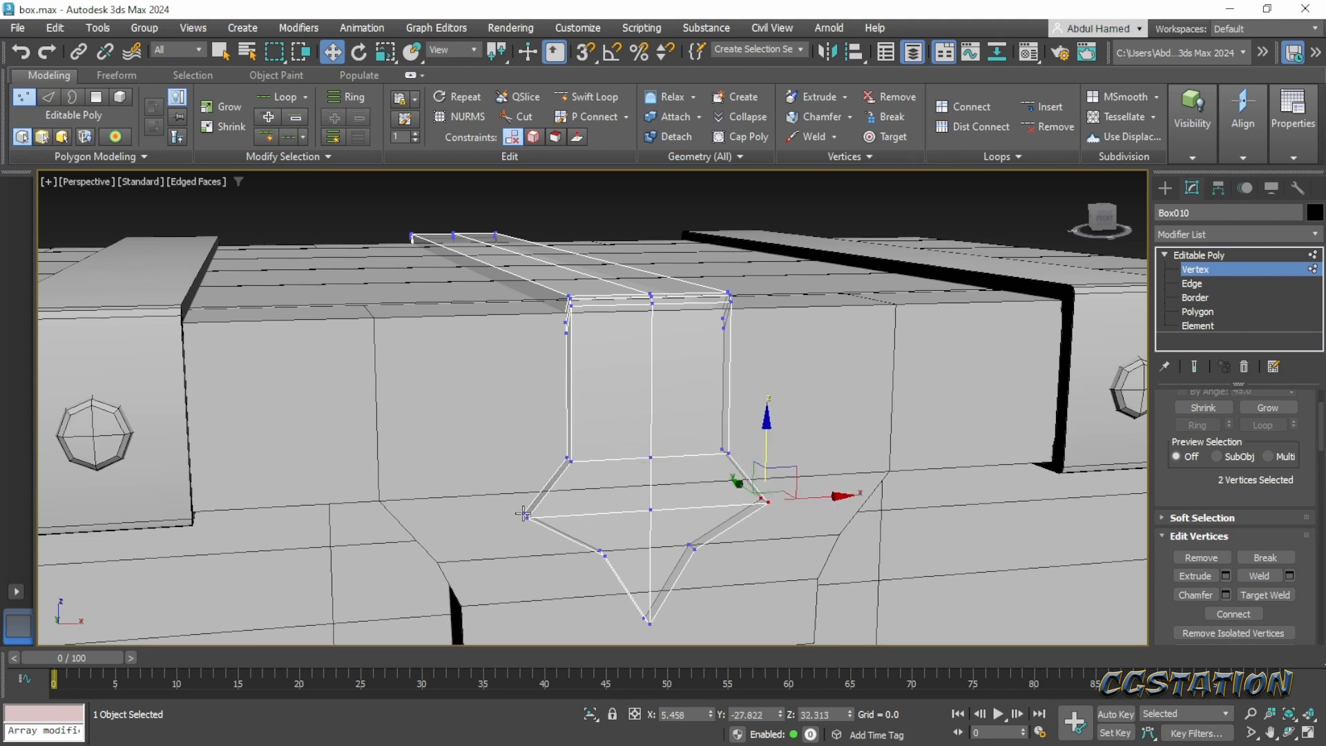
left_click_drag(502, 511, 541, 532, "ctrl")
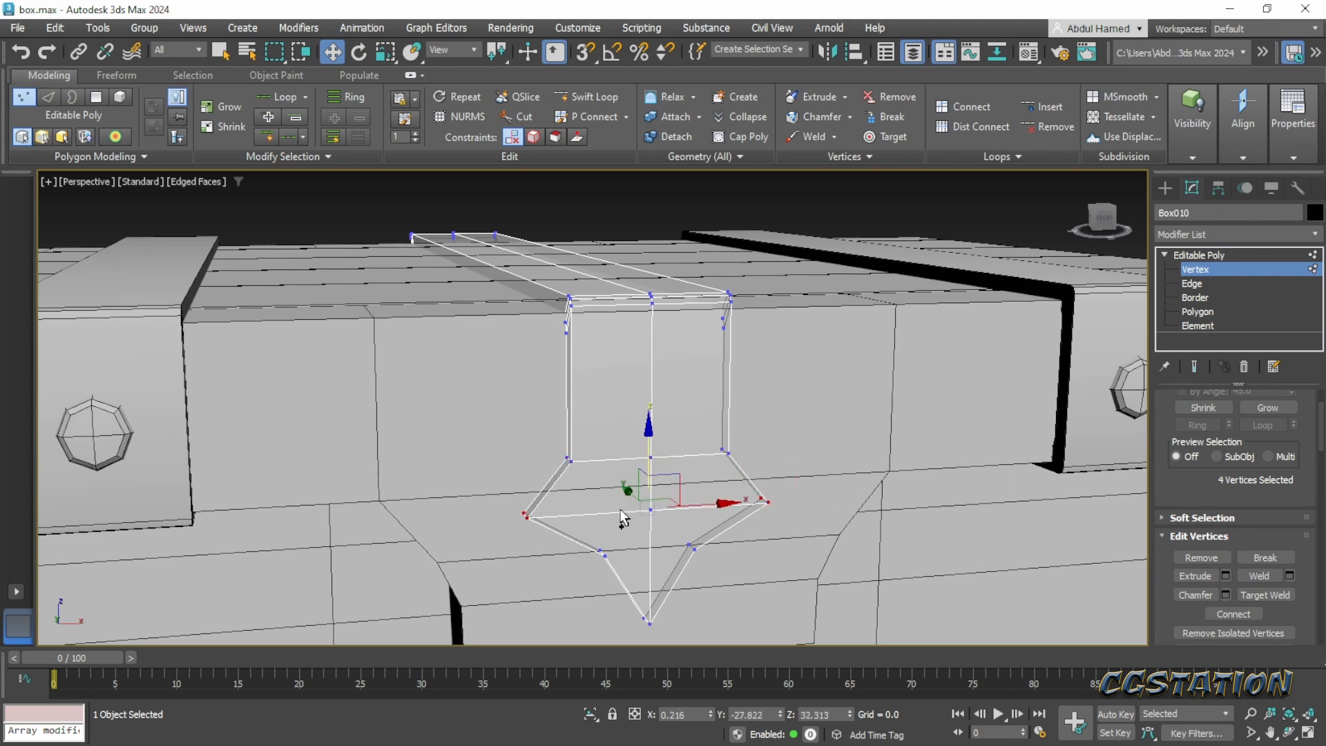
left_click_drag(621, 509, 665, 532, "ctrl")
left_click_drag(650, 461, 650, 449)
- Raise the ornament's neck vertex row further along Z and scale the widest vertex row outward along X
mouse_move(650, 449)
middle_mouse_down("alt")
mouse_move(629, 454)
mouse_move(658, 458)
middle_mouse_up("alt")
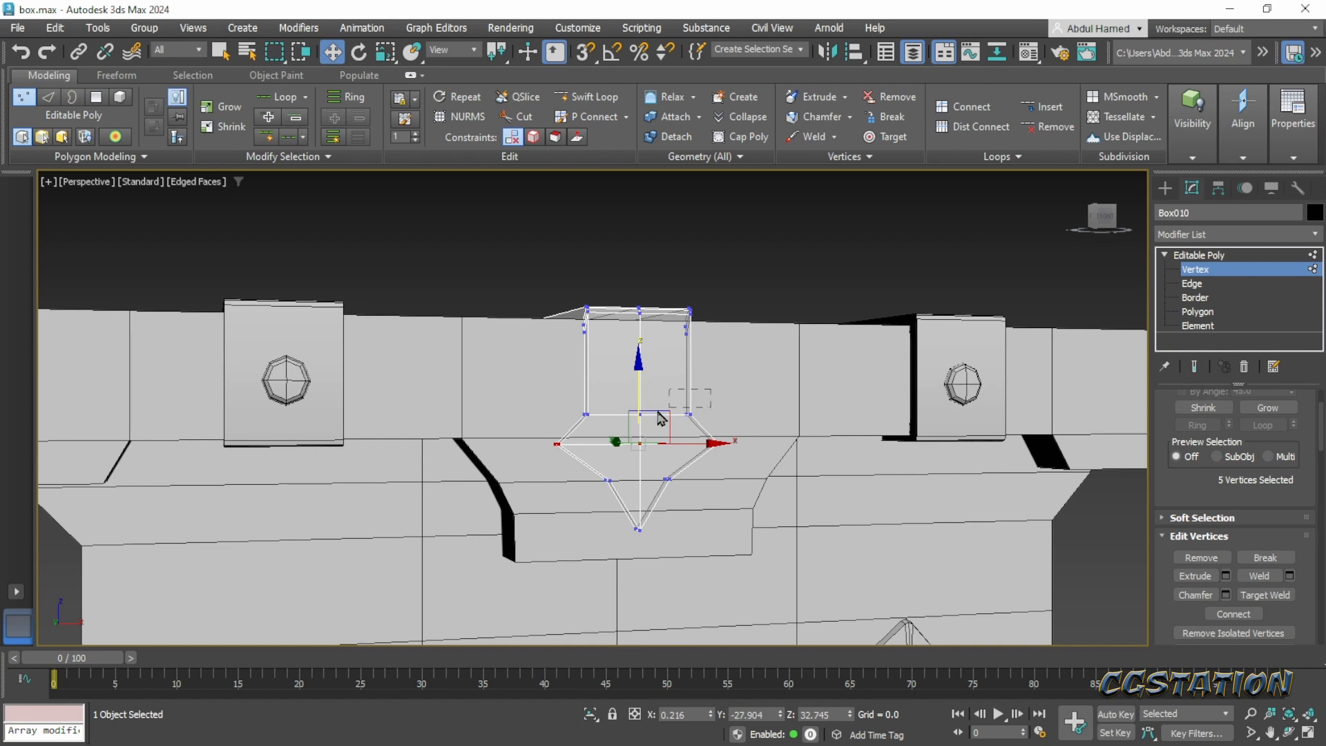
left_click_drag(559, 441, 608, 412)
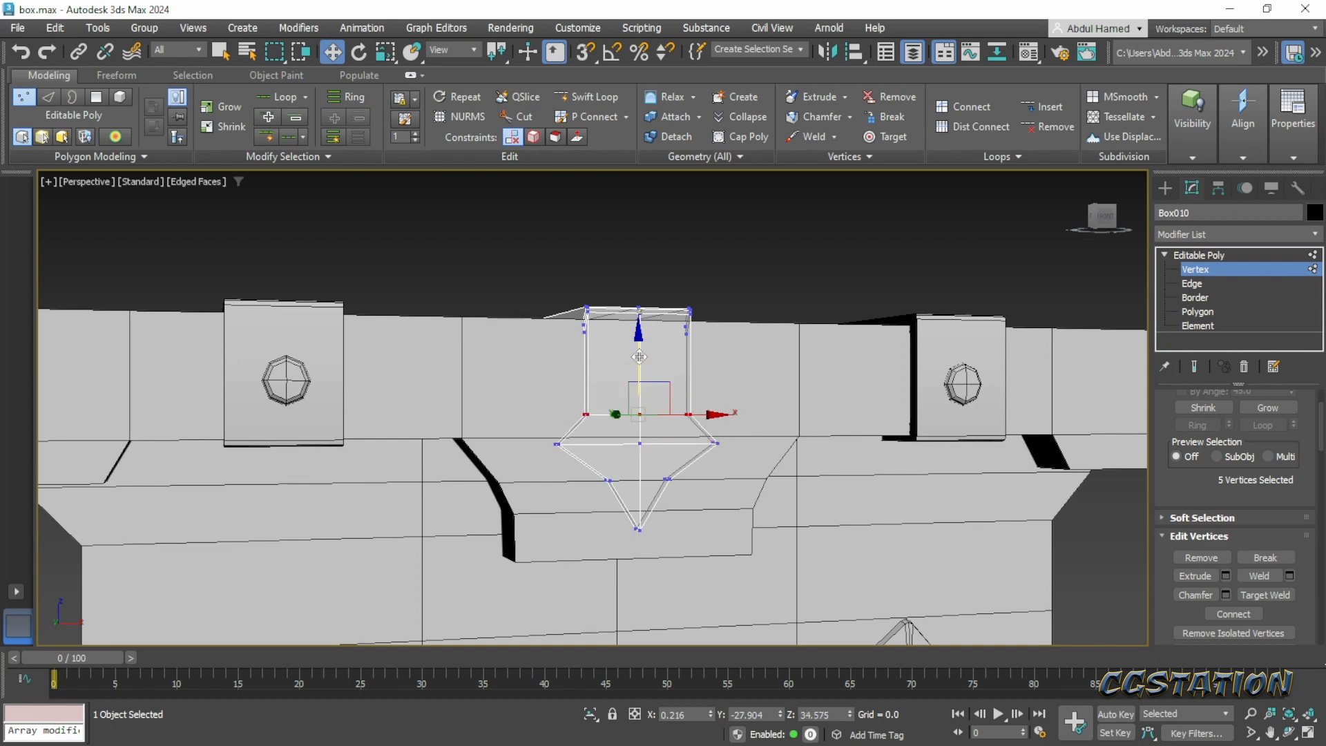
left_click_drag(639, 356, 643, 347)
left_click_drag(746, 430, 548, 448)
key("r")
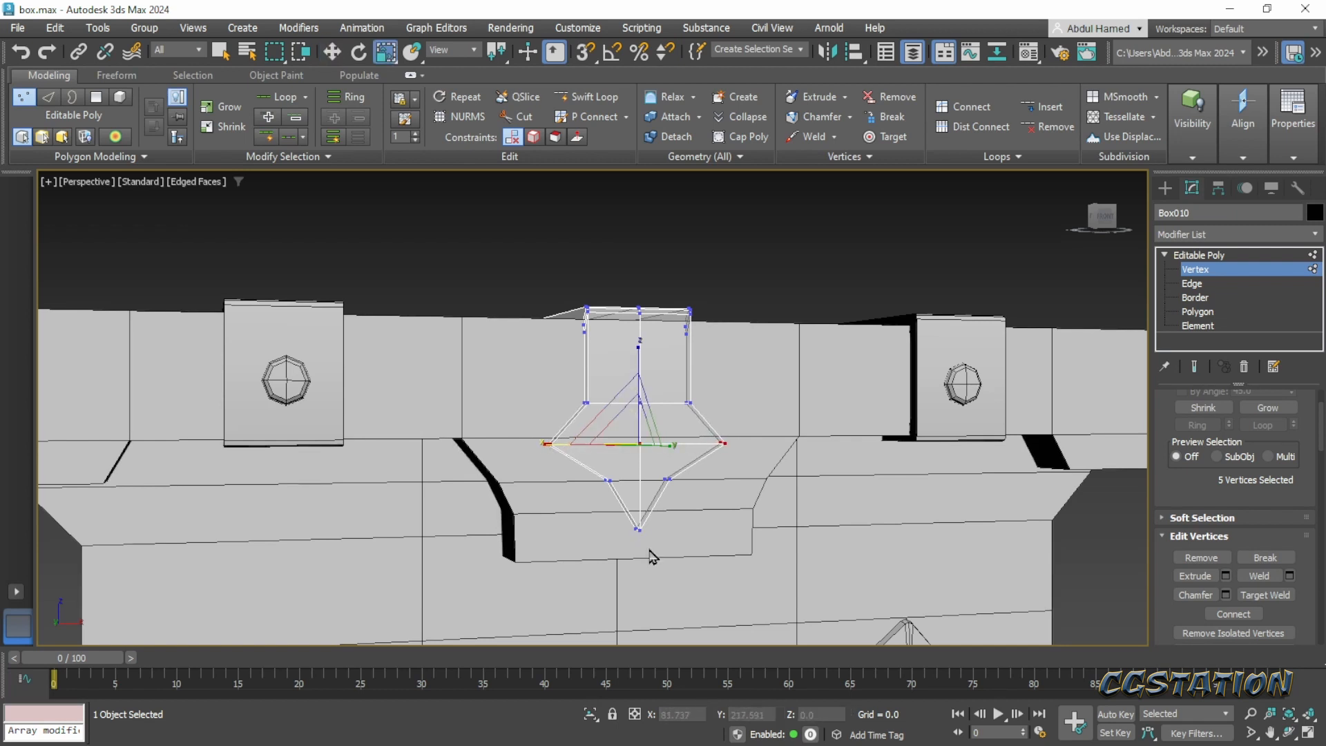
- Lower the ornament's two bottom tip vertices along Z to about 26.5
left_click_drag(650, 548, 636, 494)
key("w")
mouse_move(710, 475)
middle_mouse_down("alt")
mouse_move(674, 483)
mouse_move(710, 456)
middle_mouse_up("alt")
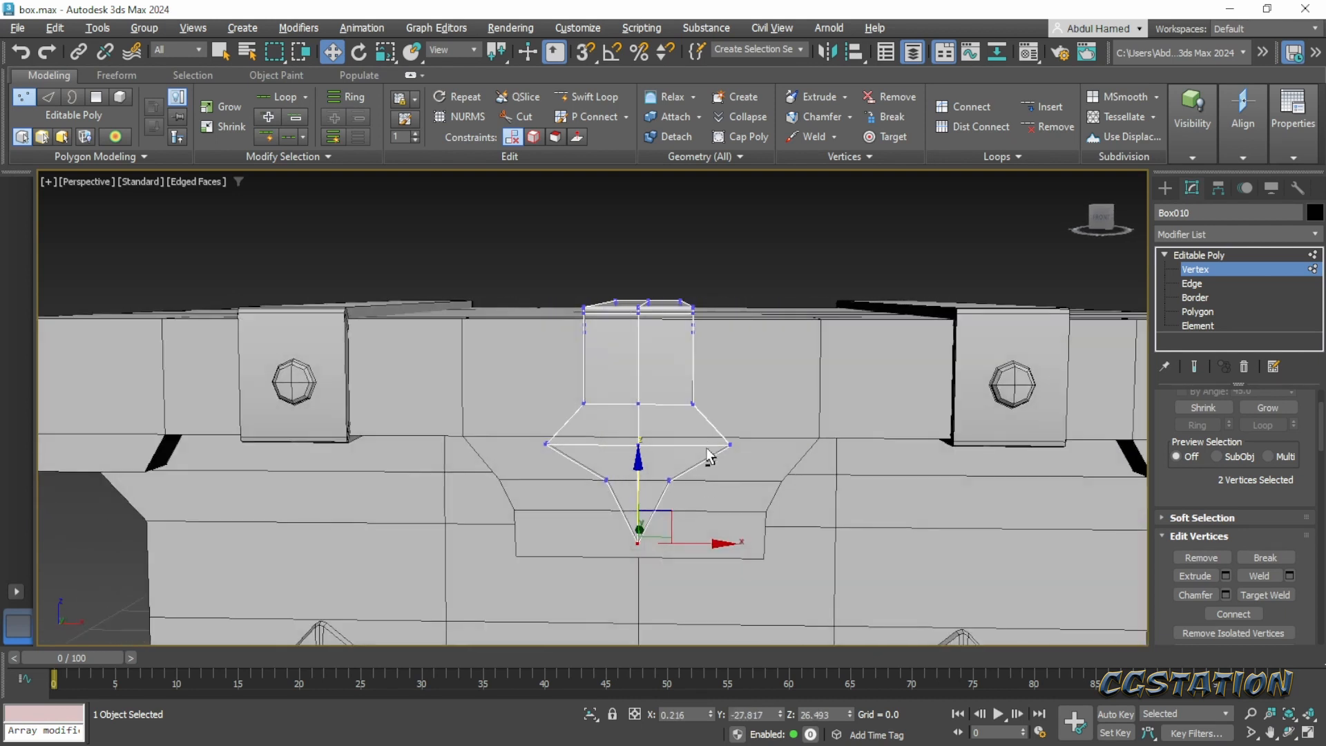
- Scale the four notch vertices above the tip outward along X, starting with about 137%, and raise them slightly along Z
left_click_drag(591, 474, 744, 485)
key("r")
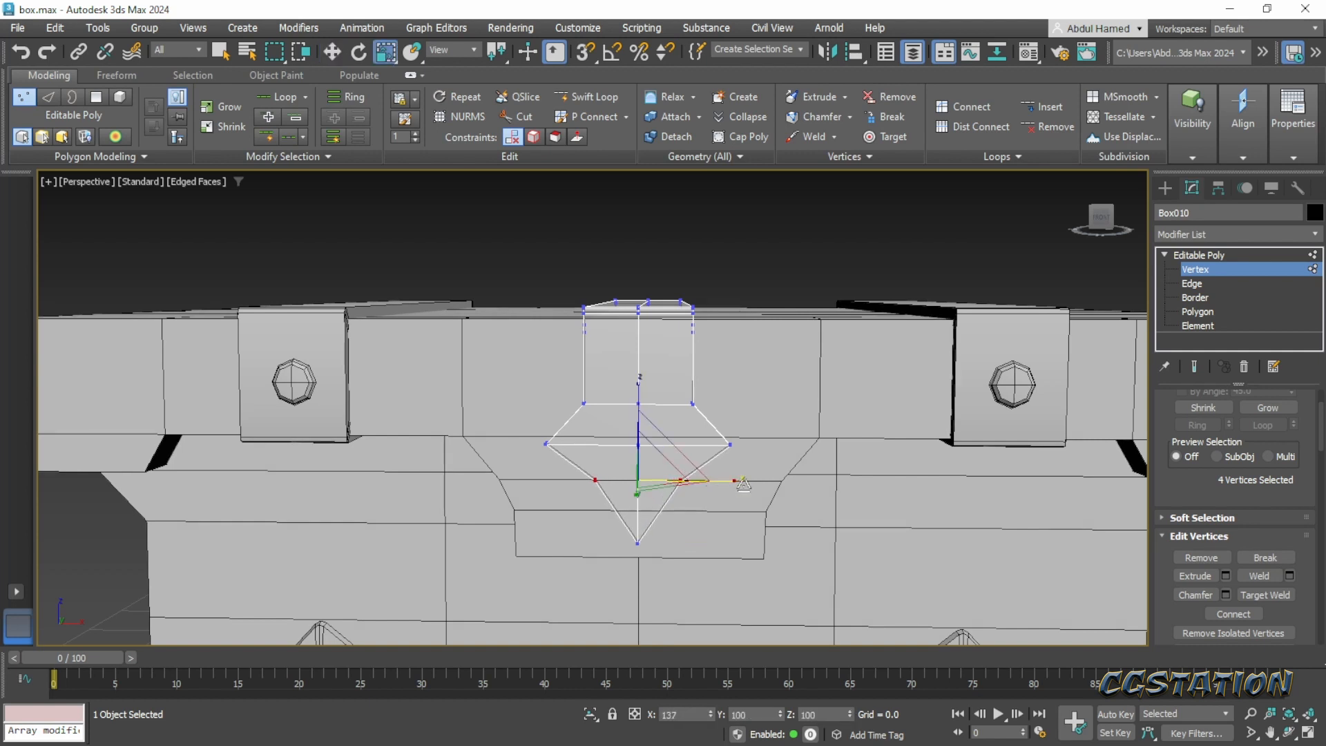
key("w")
left_click_drag(640, 408, 639, 400)
key("r")
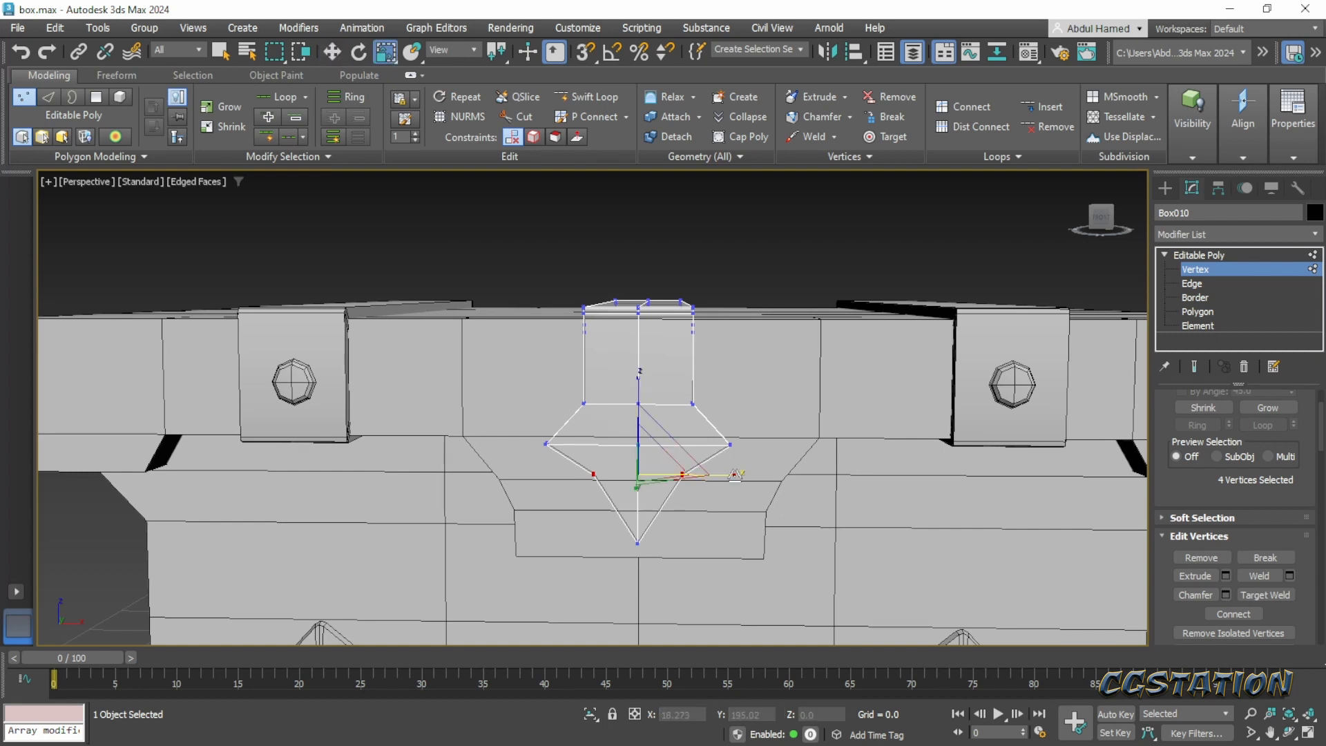
left_click_drag(736, 473, 739, 475)
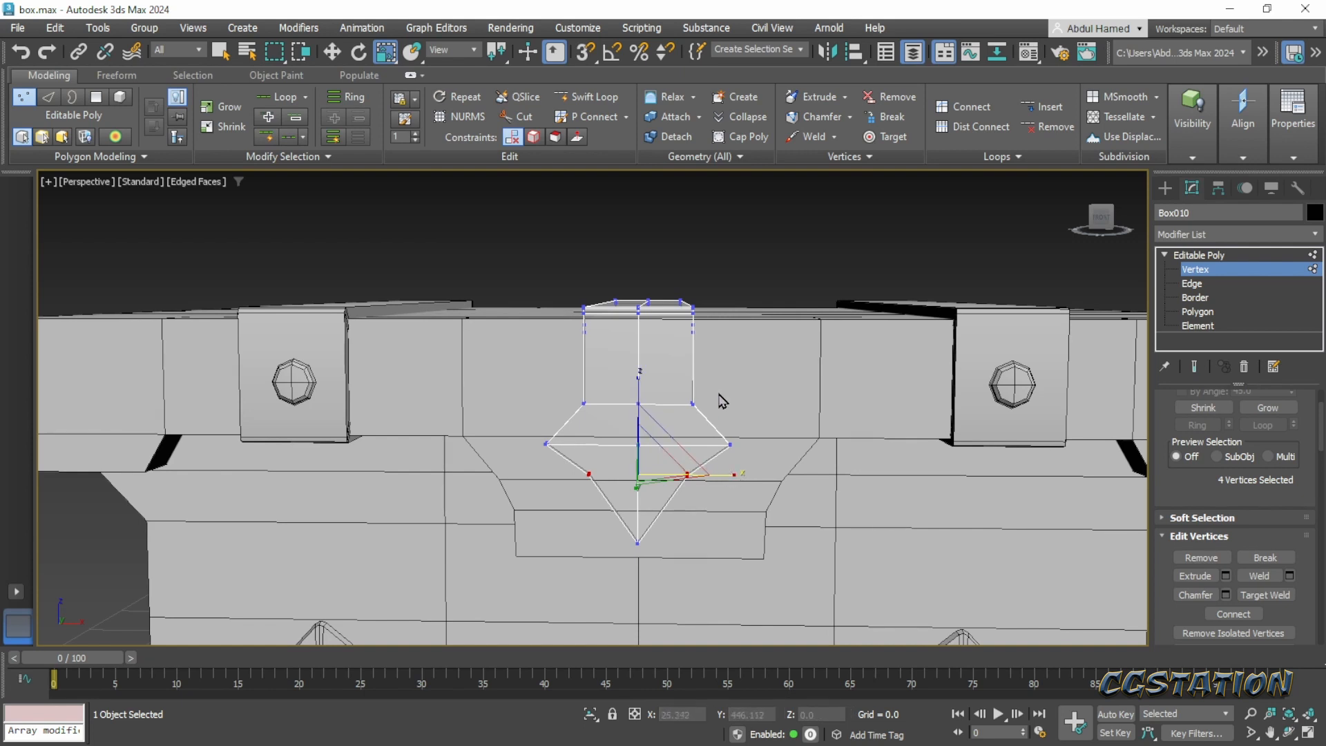
- Try to scale the four neck and notch vertices on one side of the ornament inward along X
left_click_drag(716, 400, 684, 502)
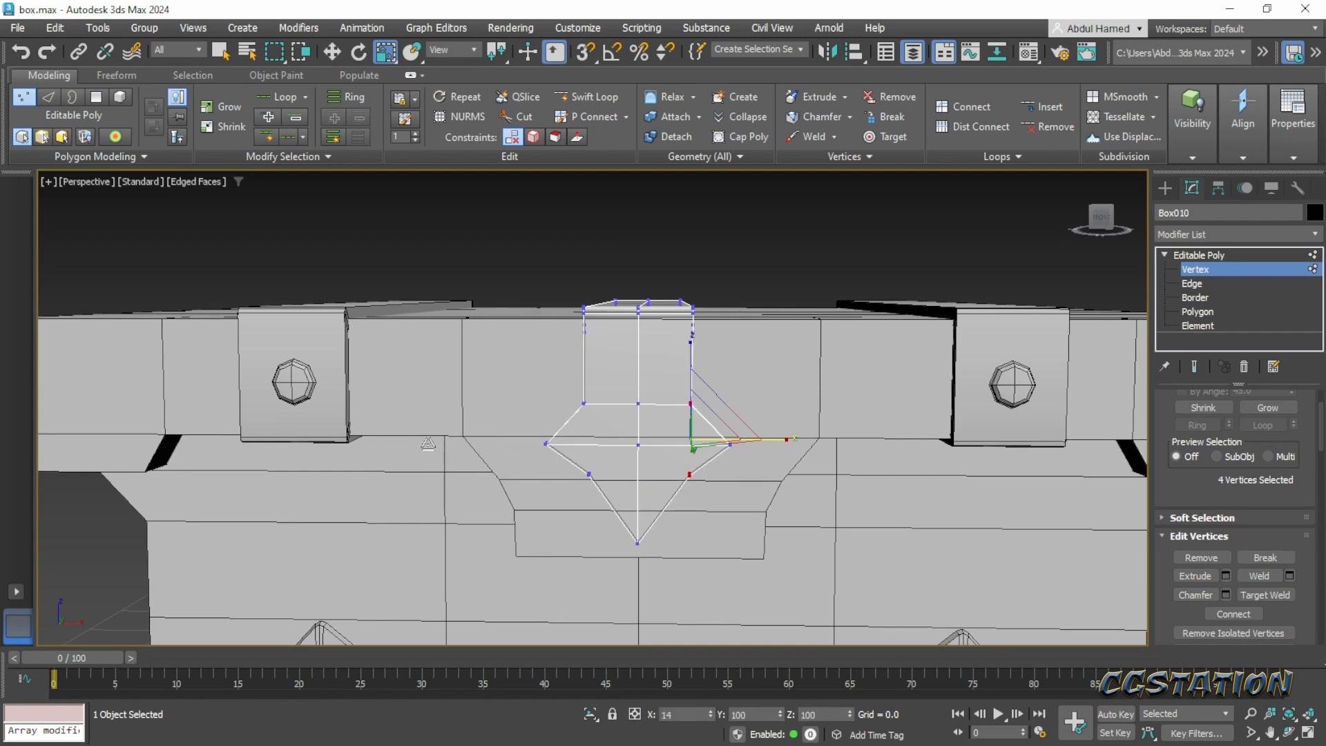
middle_click_drag(720, 357, 694, 355, "alt")
middle_click_drag(717, 355, 709, 364, "alt")
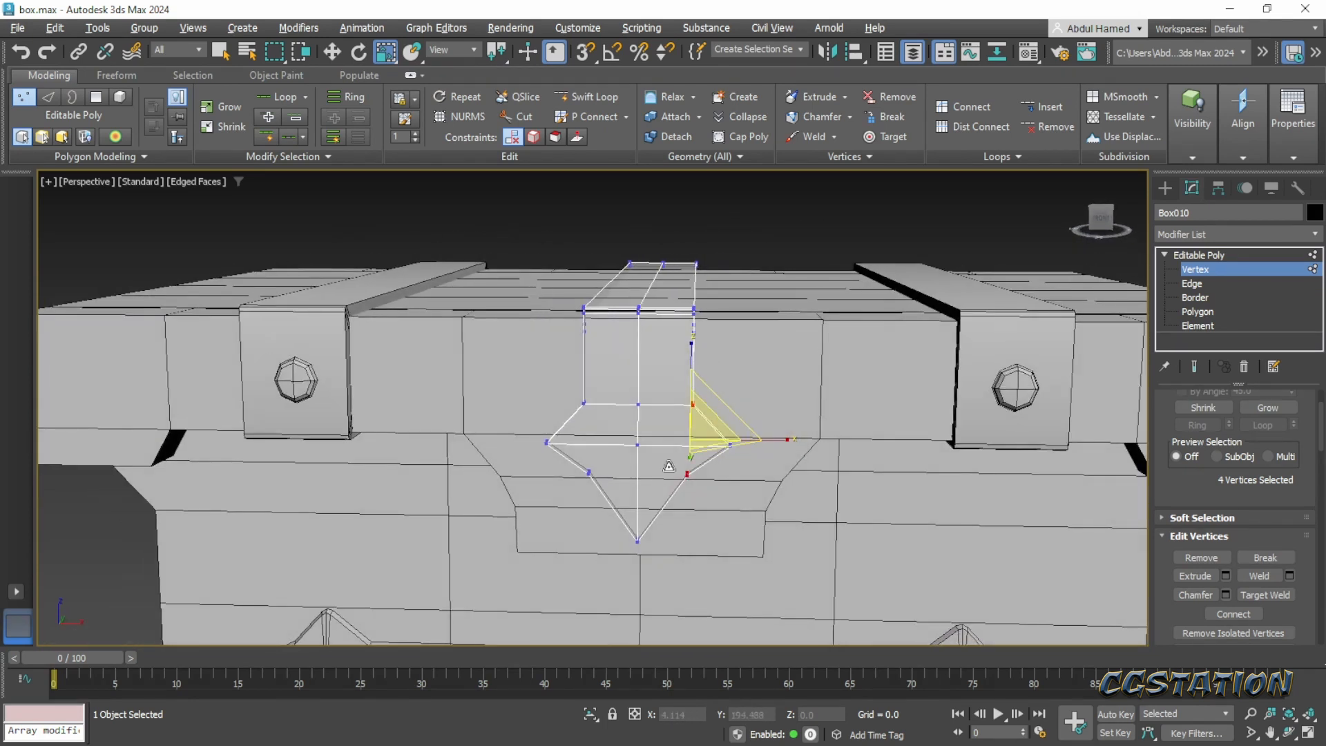
- Raise the two tip vertices to about Z 27.0 and the four notch vertices to about Z 31.1
left_click_drag(670, 561, 598, 529)
key("w")
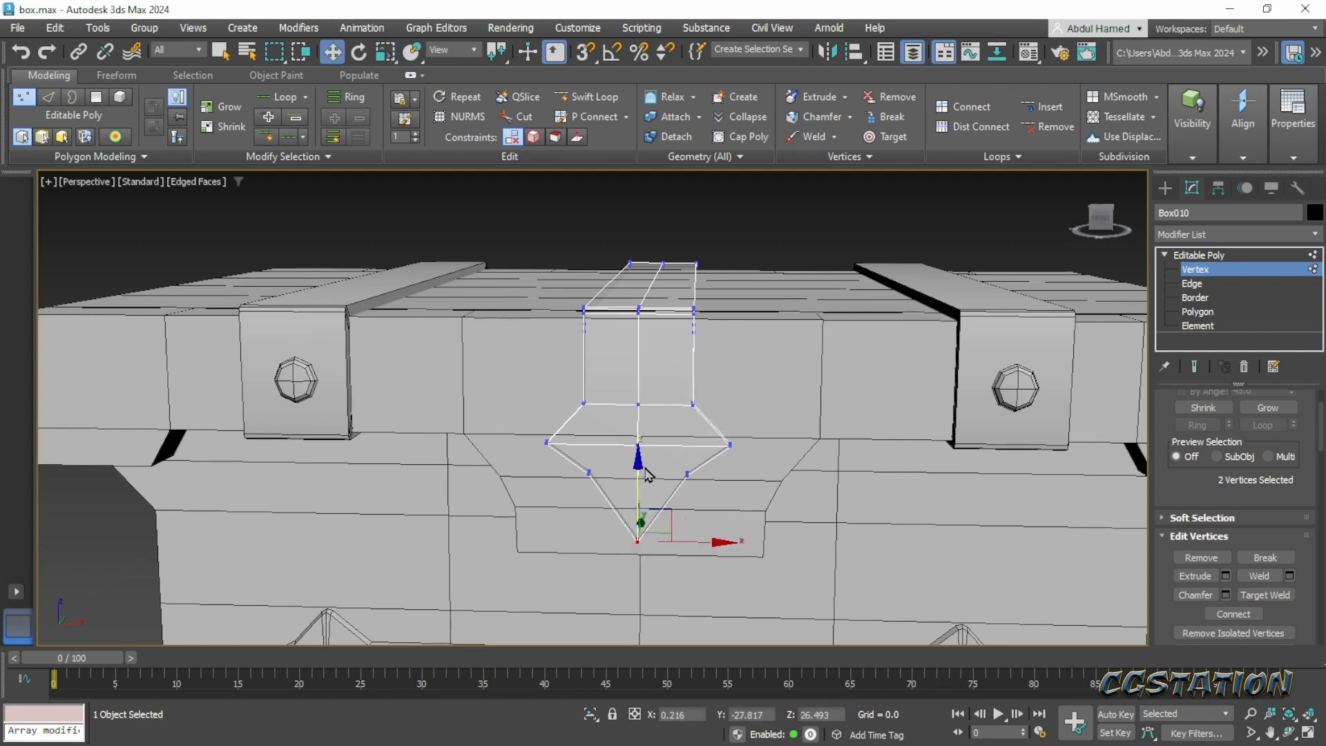
left_click_drag(643, 456, 642, 458)
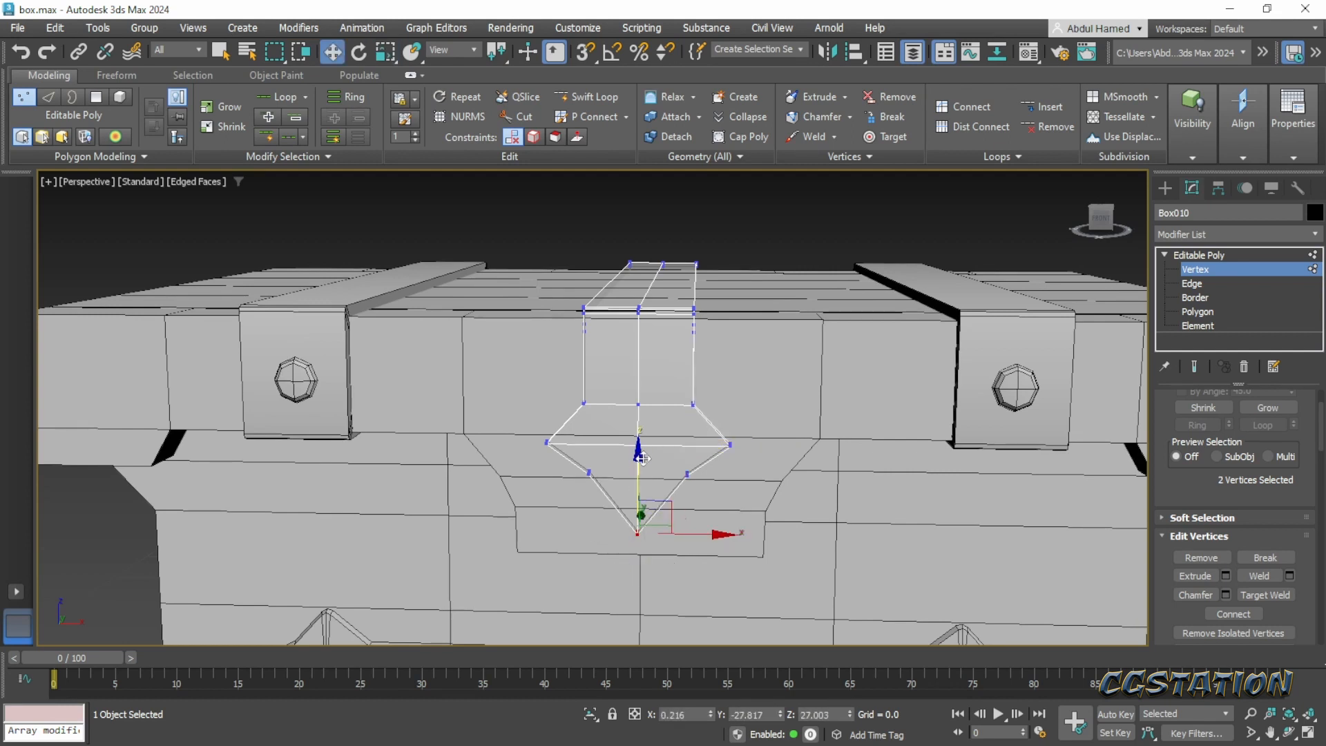
middle_click_drag(643, 462, 617, 464, "alt")
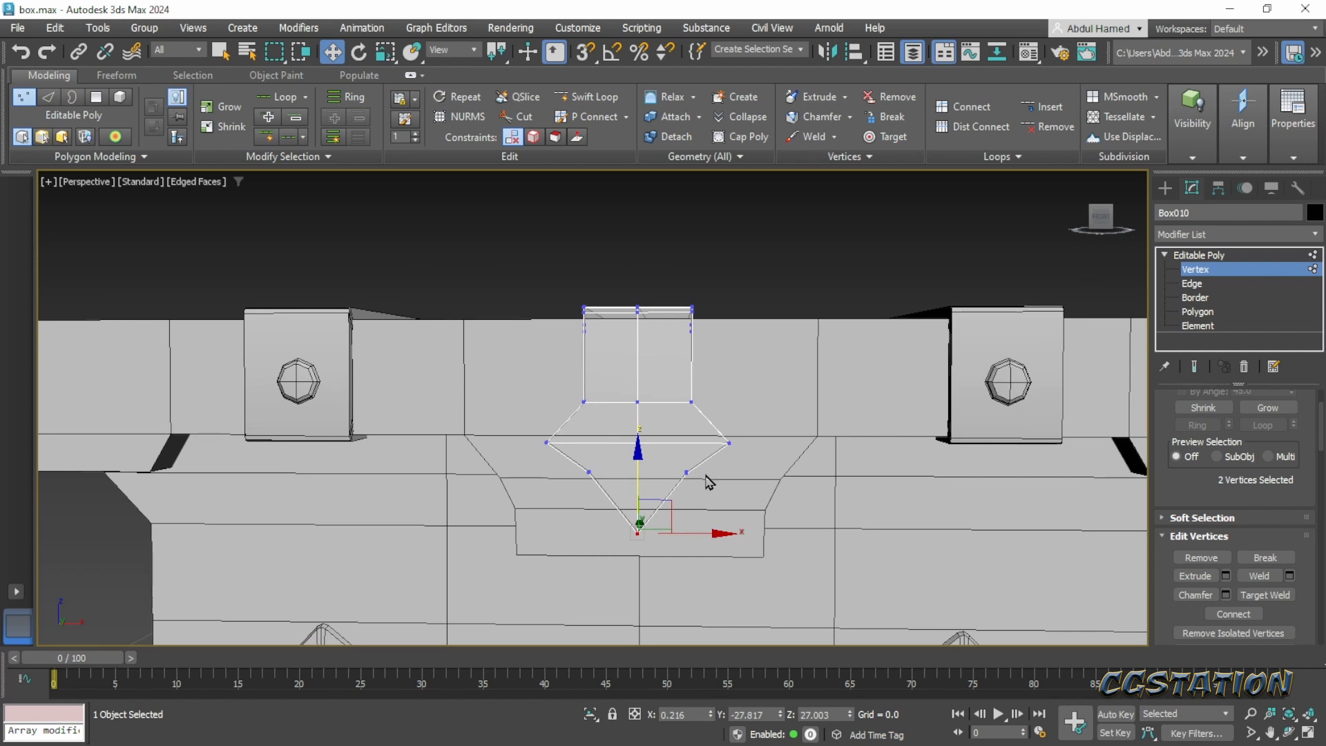
left_click_drag(663, 465, 580, 456)
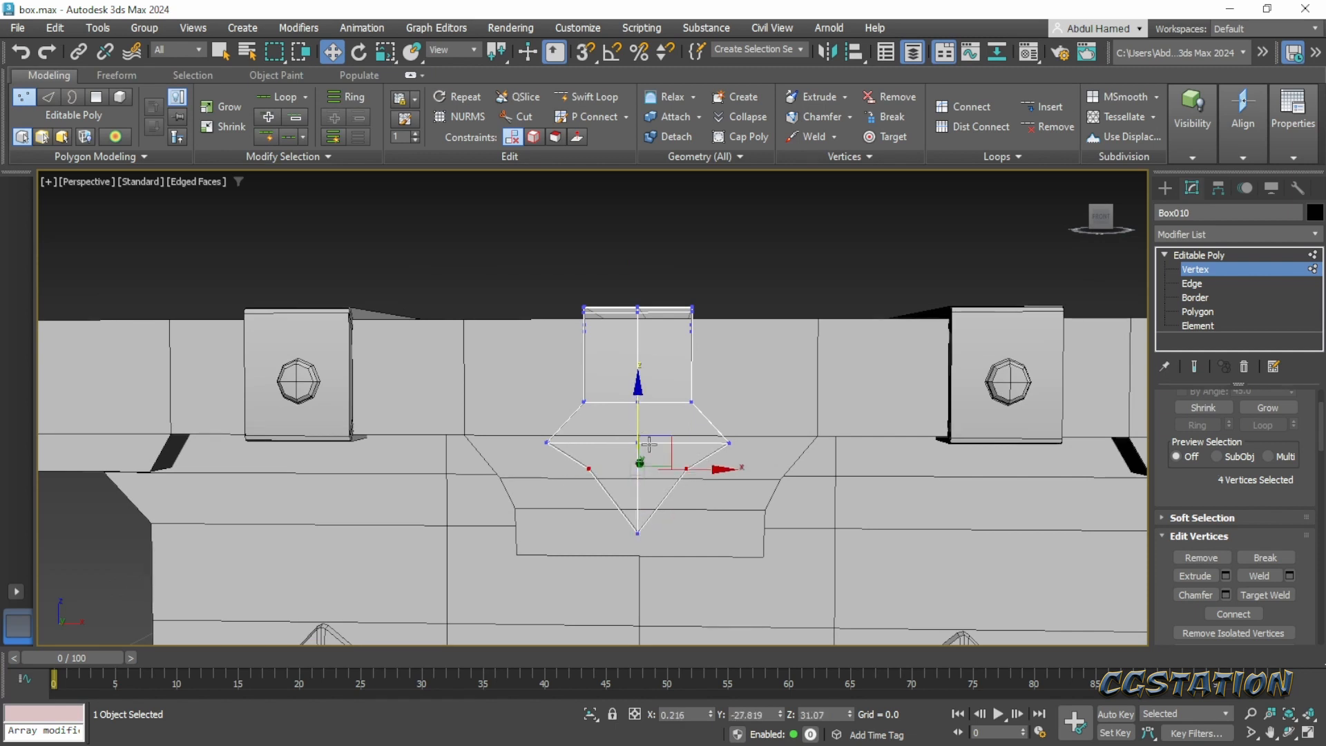
- Try to scale the four notch vertices wider along X and undo the scaling
key("r")
left_click_drag(737, 471, 750, 473)
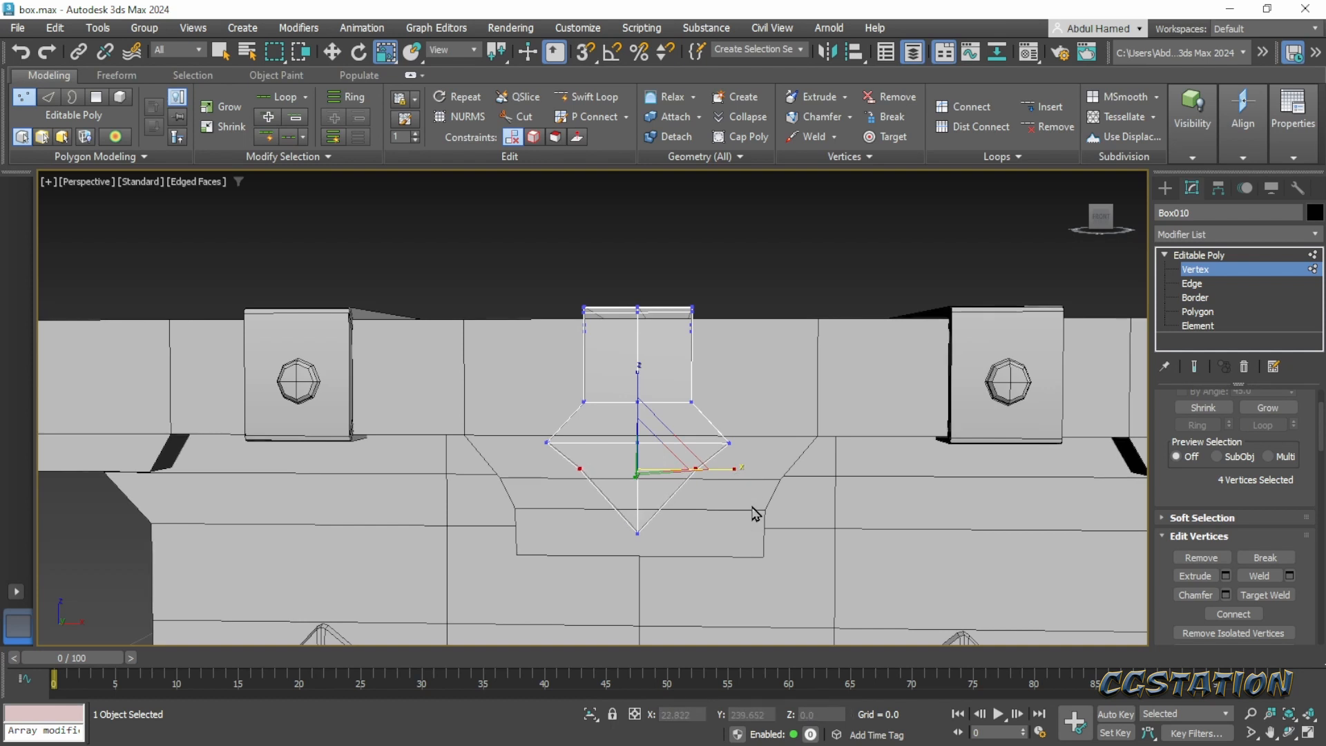
key("ctrl+z")
- Clear the vertex selection and leave vertex editing of the strap, returning to the whole object
scroll(758, 523, "down", 3)
middle_click_drag(758, 523, 694, 496, "alt")
left_click(885, 515)
middle_click_drag(885, 508, 744, 507, "alt")
left_click(1213, 257)
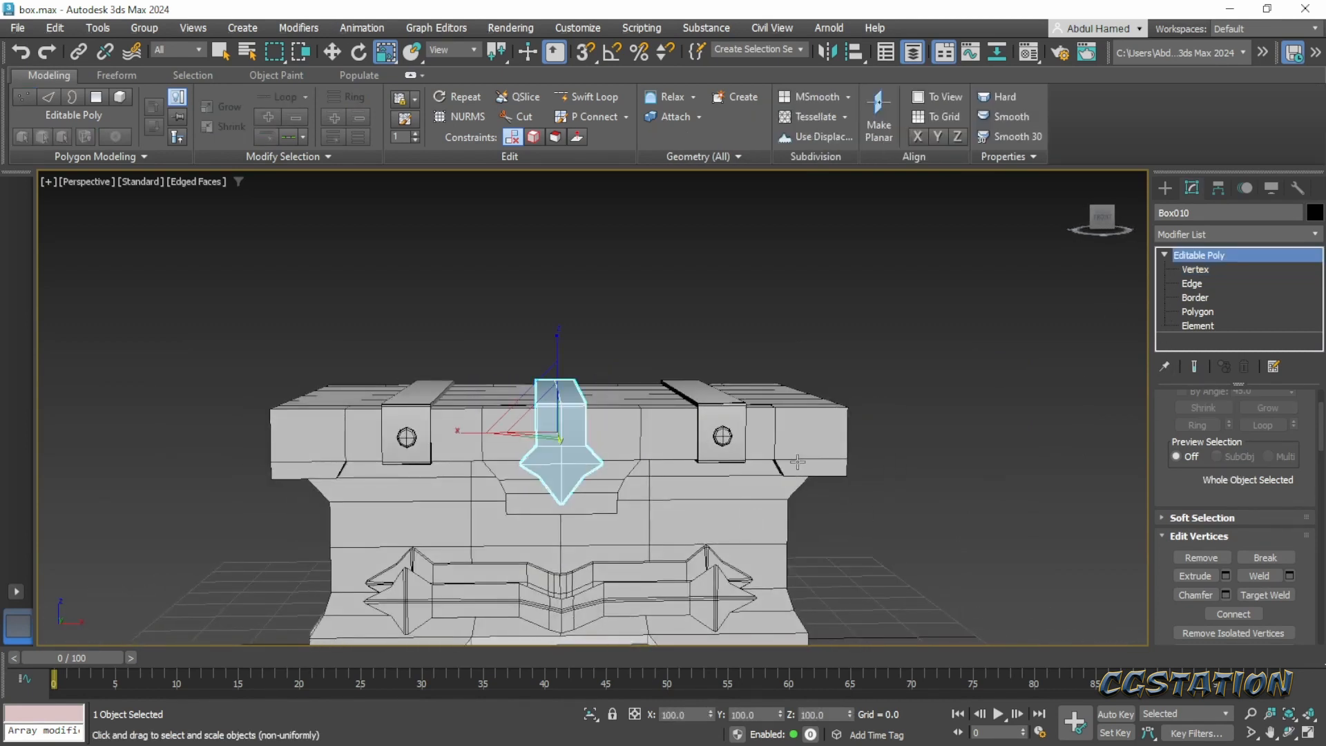
scroll(789, 402, "down", 5)
middle_click_drag(789, 402, 670, 402, "alt")
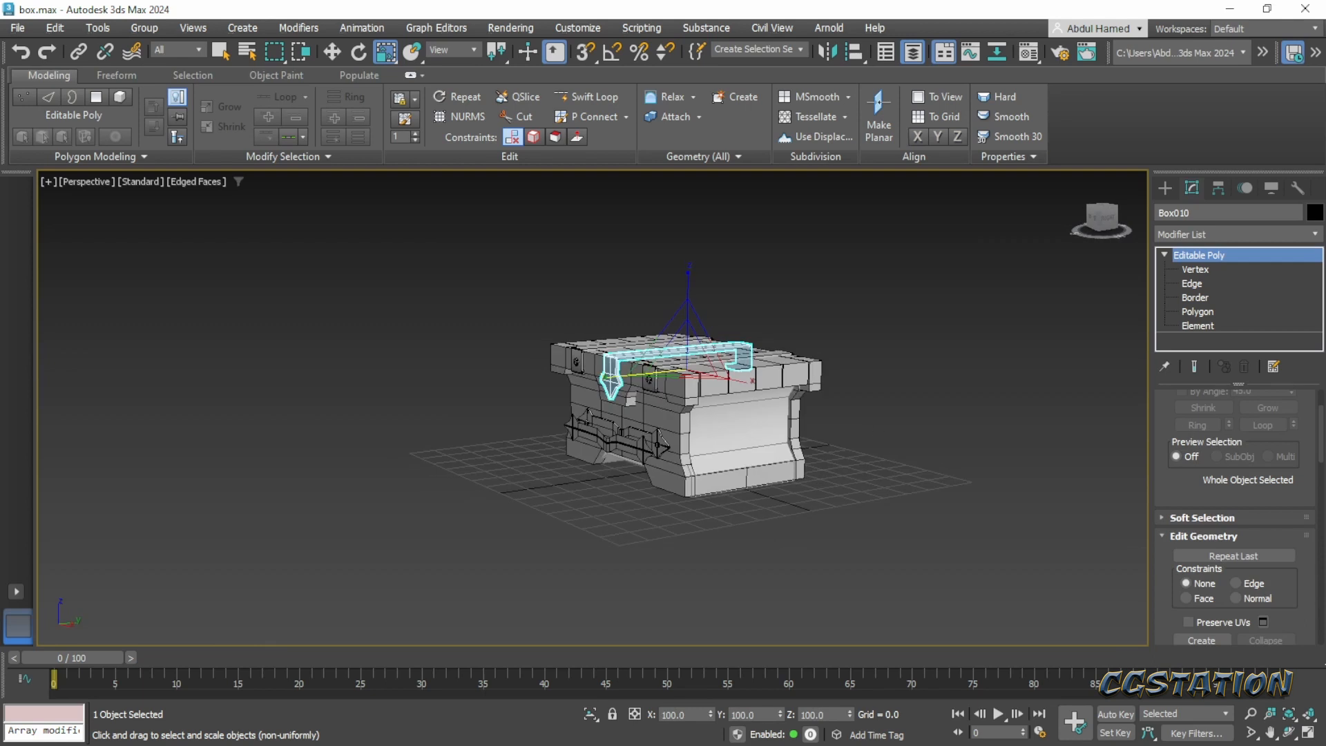
- Switch to the Pinterest concept to examine the ring fitting on the middle strap, and return to 3ds Max
key("alt+Tab")
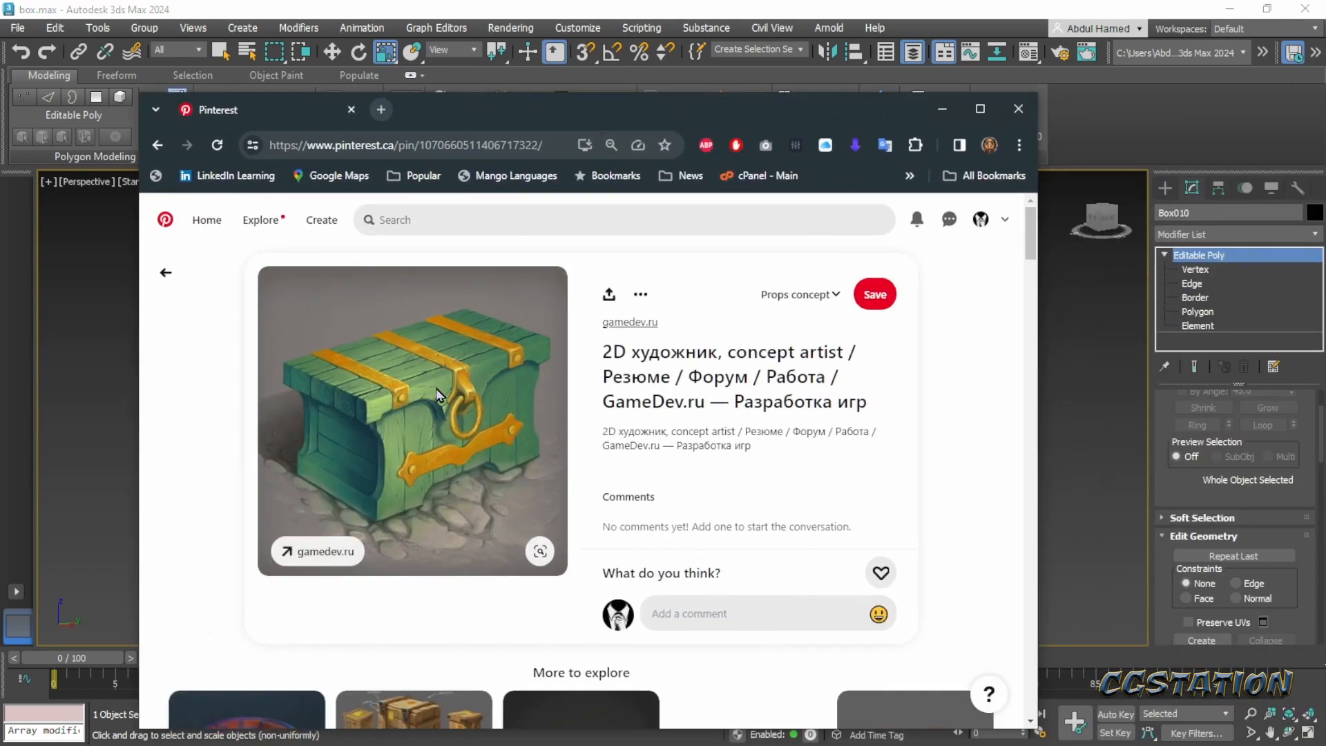
key("alt+Tab")
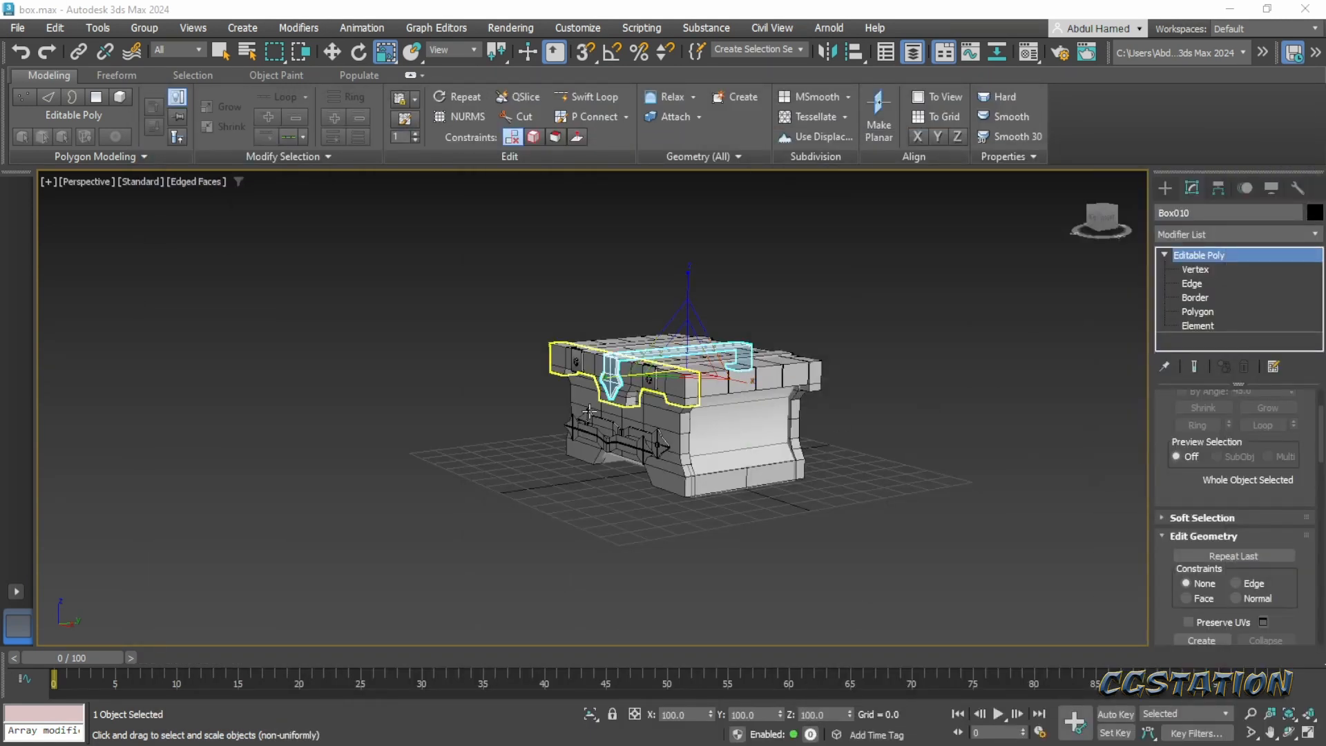
mouse_move(649, 390)
middle_mouse_down("alt")
mouse_move(692, 397)
mouse_move(627, 393)
middle_mouse_up("alt")
scroll(627, 394, "up", 3)
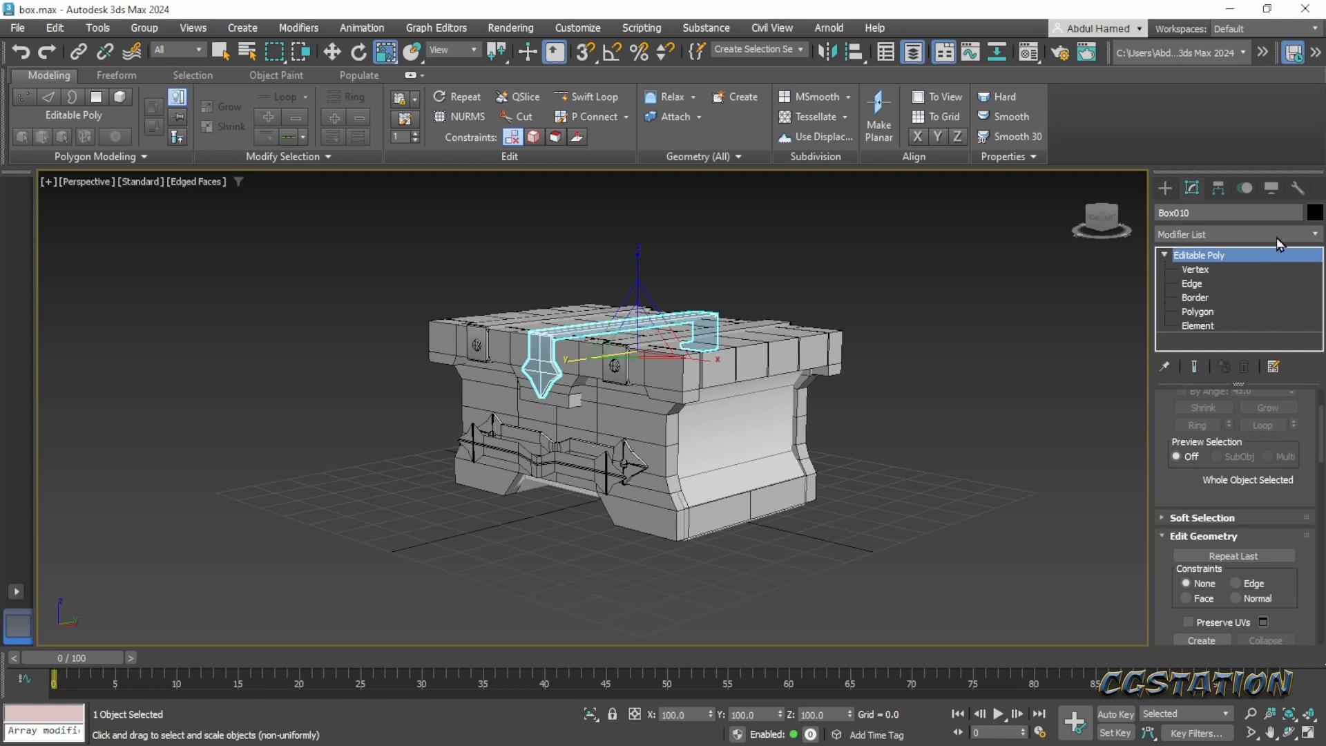
- Draw a plane about 7.9 long and 2.3 wide in the Left view, in front of the middle strap's front end
left_click(1166, 189)
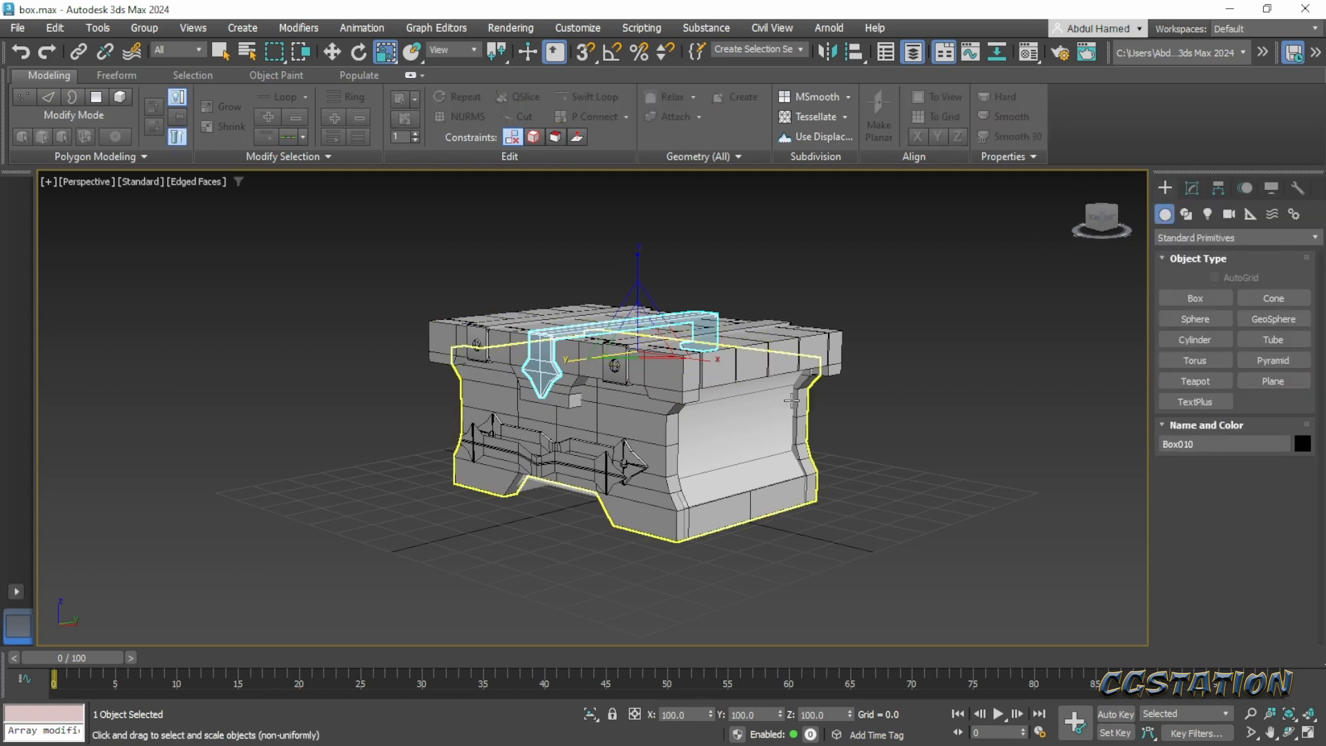
left_click(1273, 380)
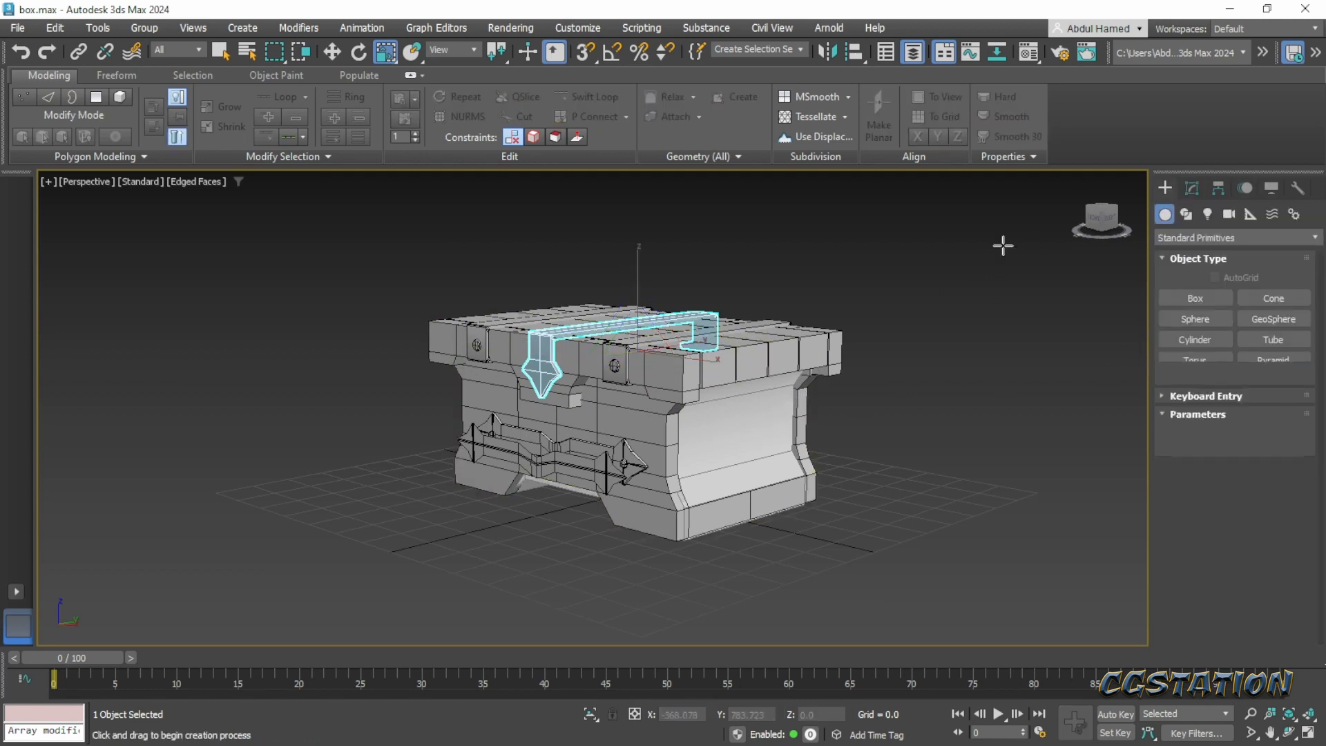
left_click(1104, 225)
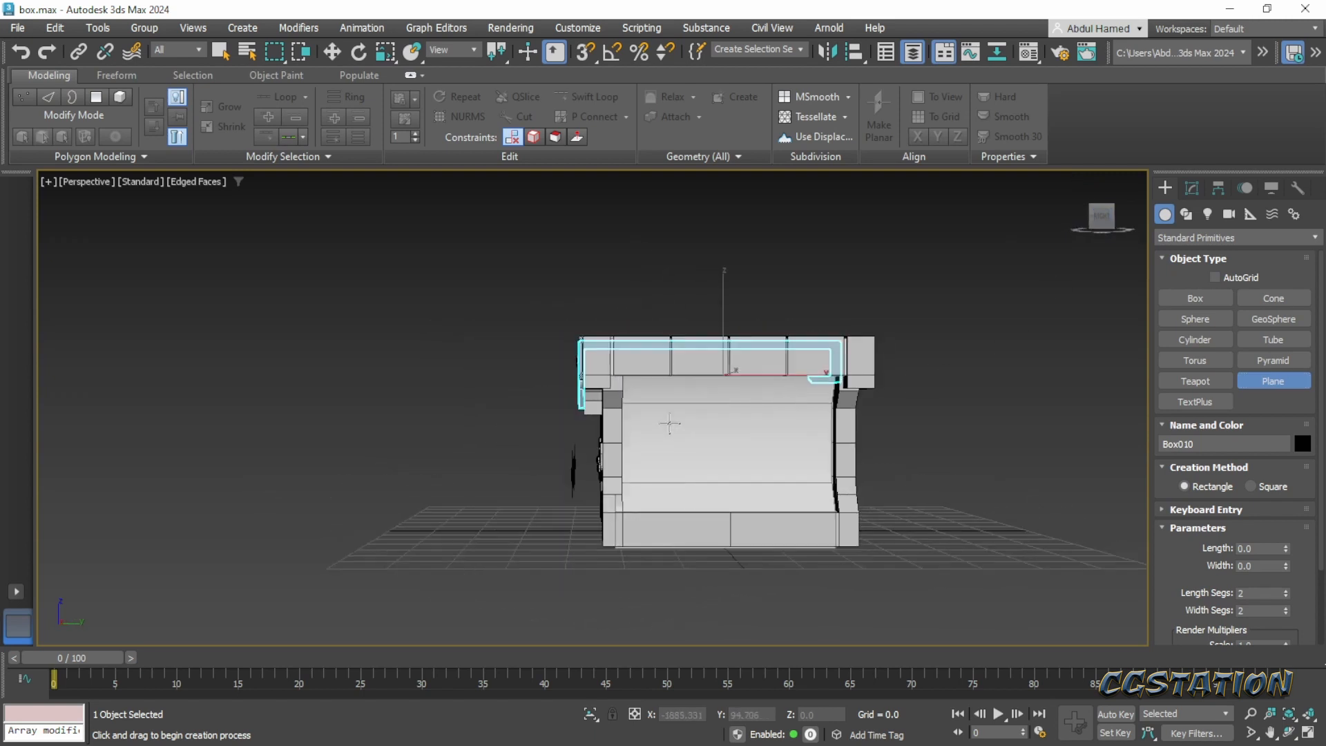
key("r")
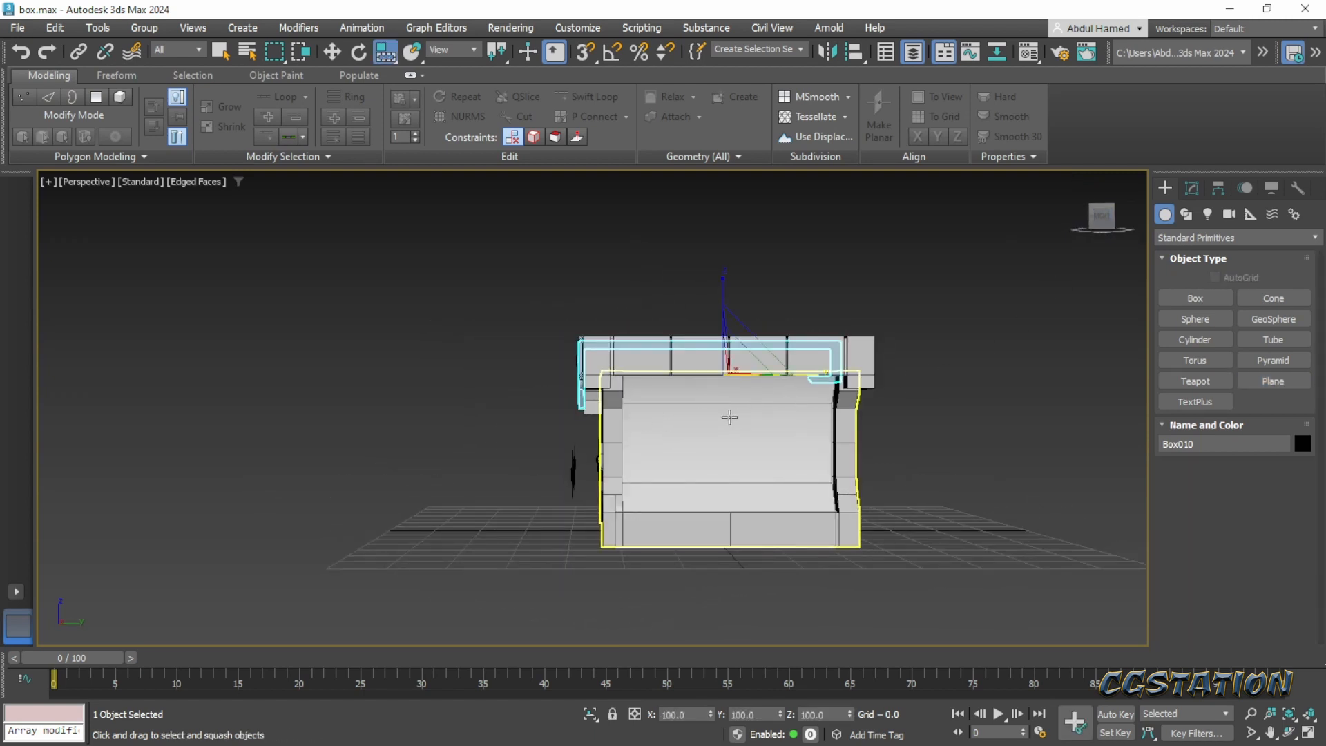
key("l")
scroll(660, 381, "down", 2)
scroll(676, 342, "up", 6)
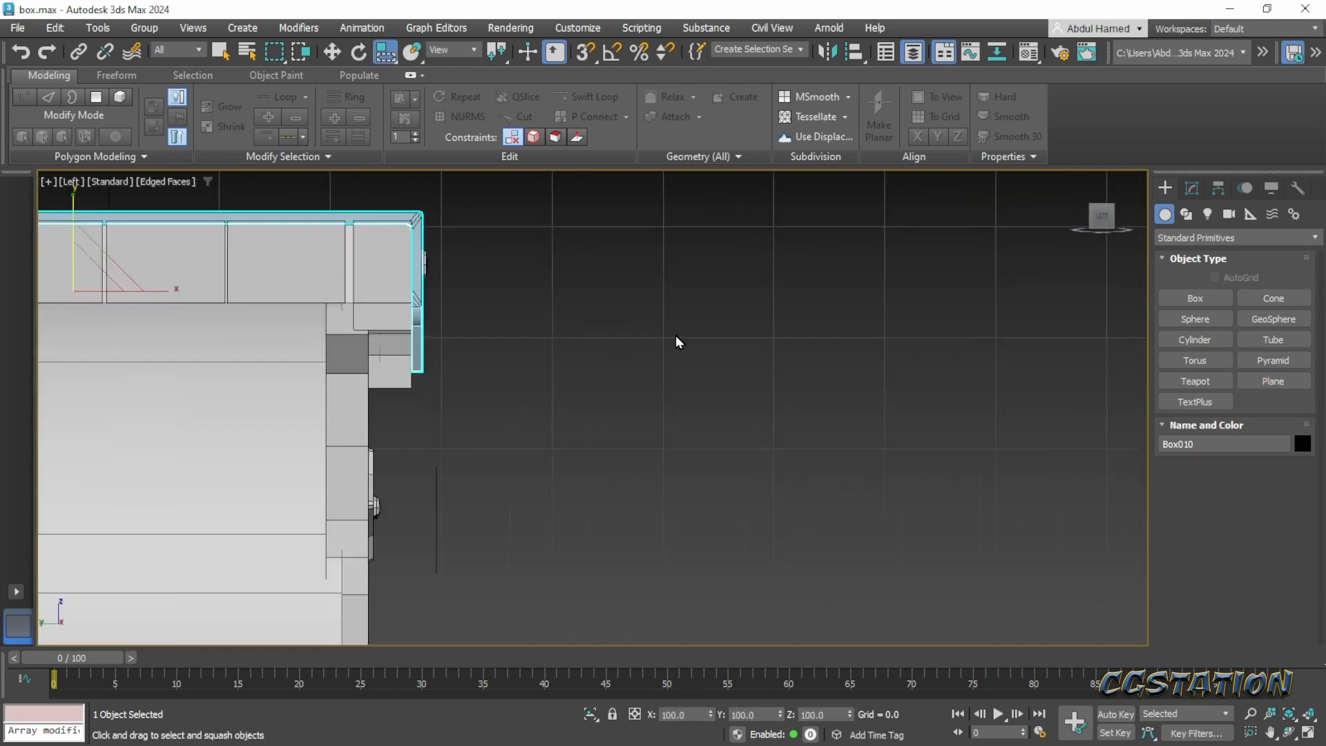
scroll(675, 334, "up", 2)
middle_click_drag(531, 356, 686, 438)
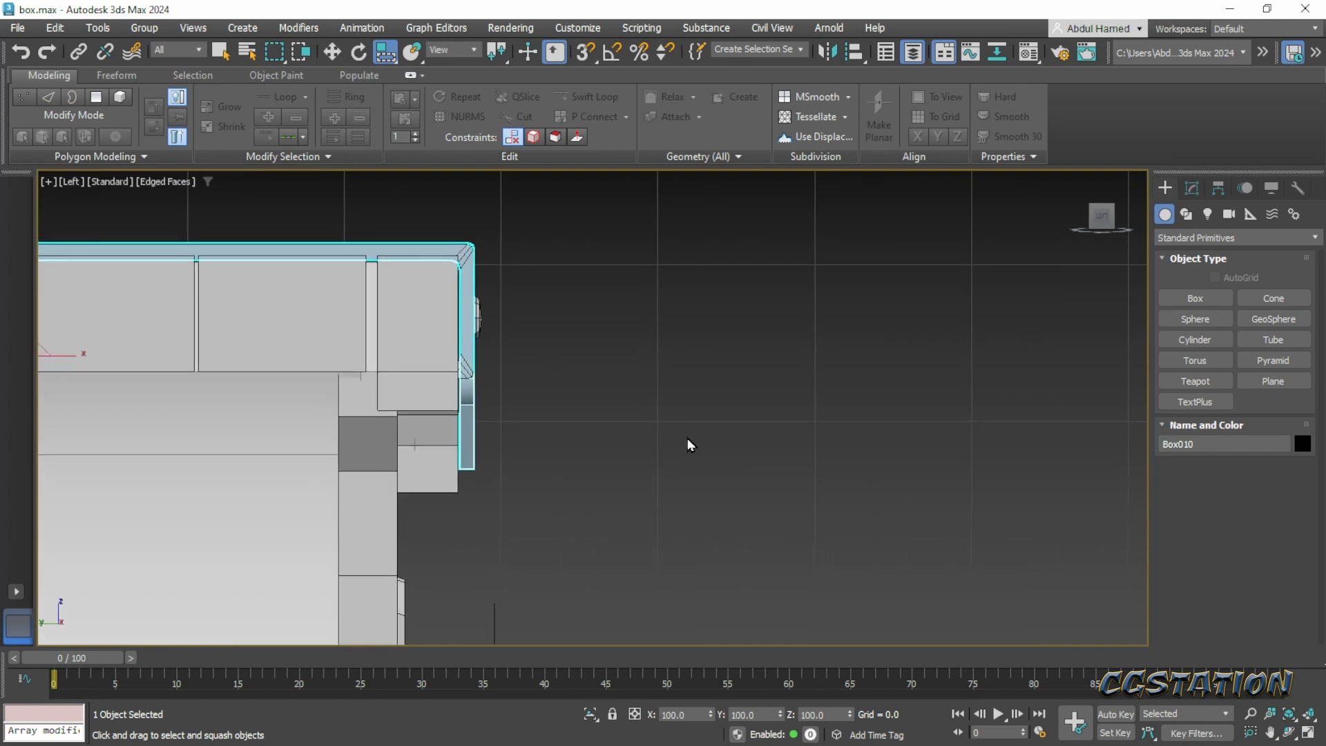
left_click(1286, 382)
left_click_drag(503, 281, 540, 409)
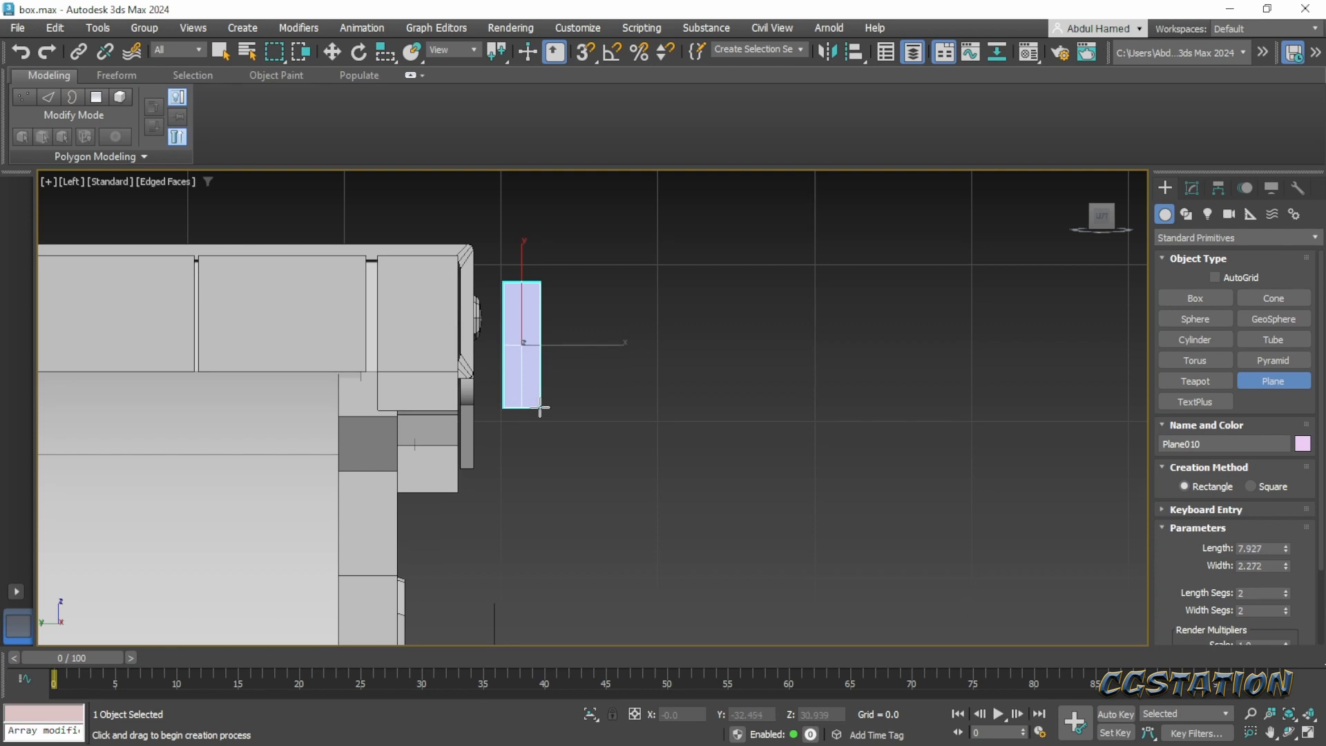
- Convert the new plane to an Editable Poly
scroll(509, 377, "up", 4)
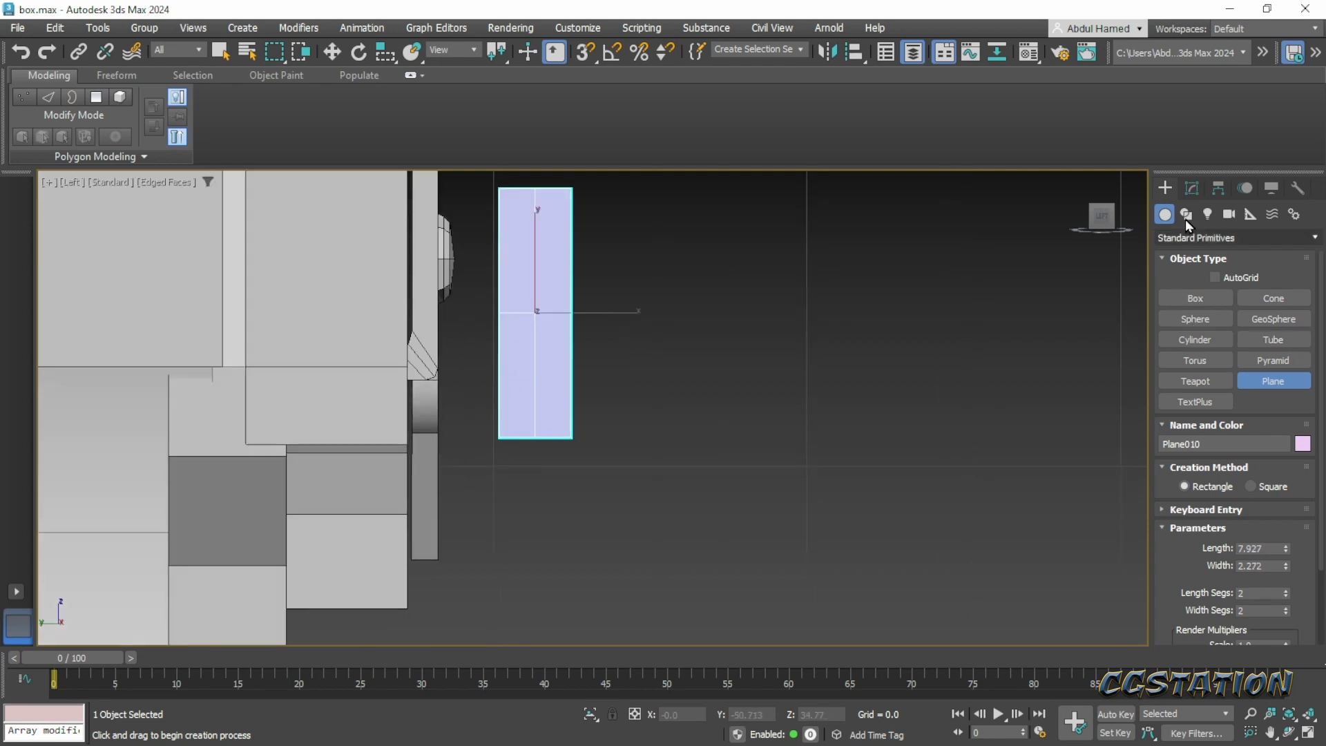
left_click(1191, 189)
right_click(1208, 257)
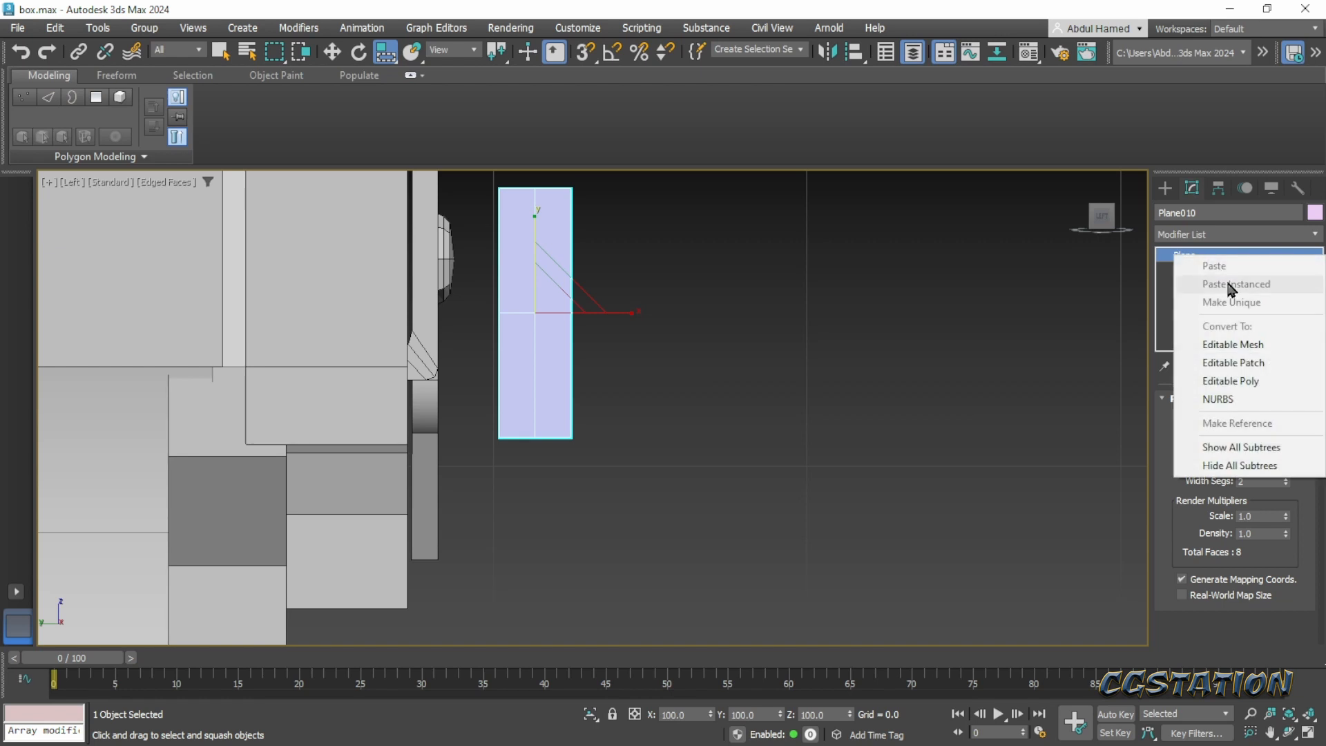
left_click(1249, 385)
- At vertex level, lower the plane's outer top corner and its top middle vertex so the upper end slopes away from the chest
middle_click_drag(582, 303, 611, 414)
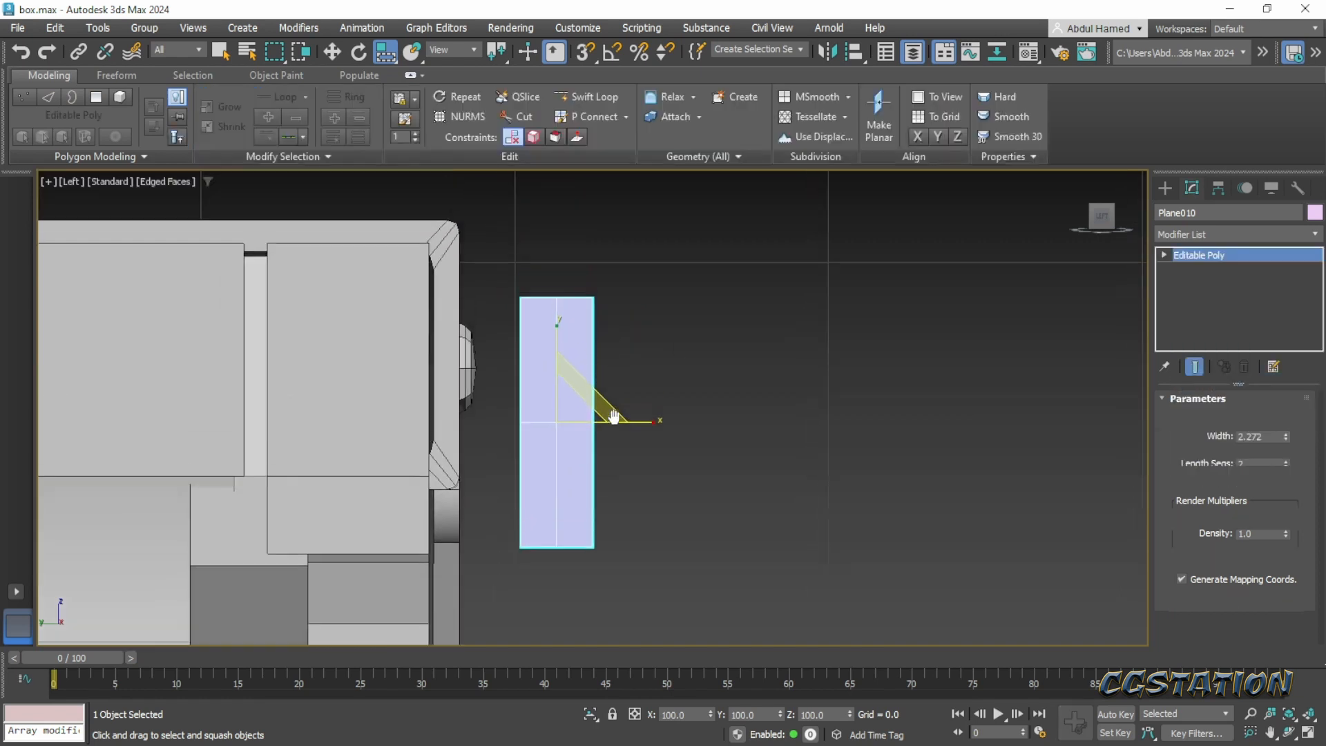
left_click(1165, 255)
left_click(1195, 269)
left_click_drag(589, 283, 604, 308)
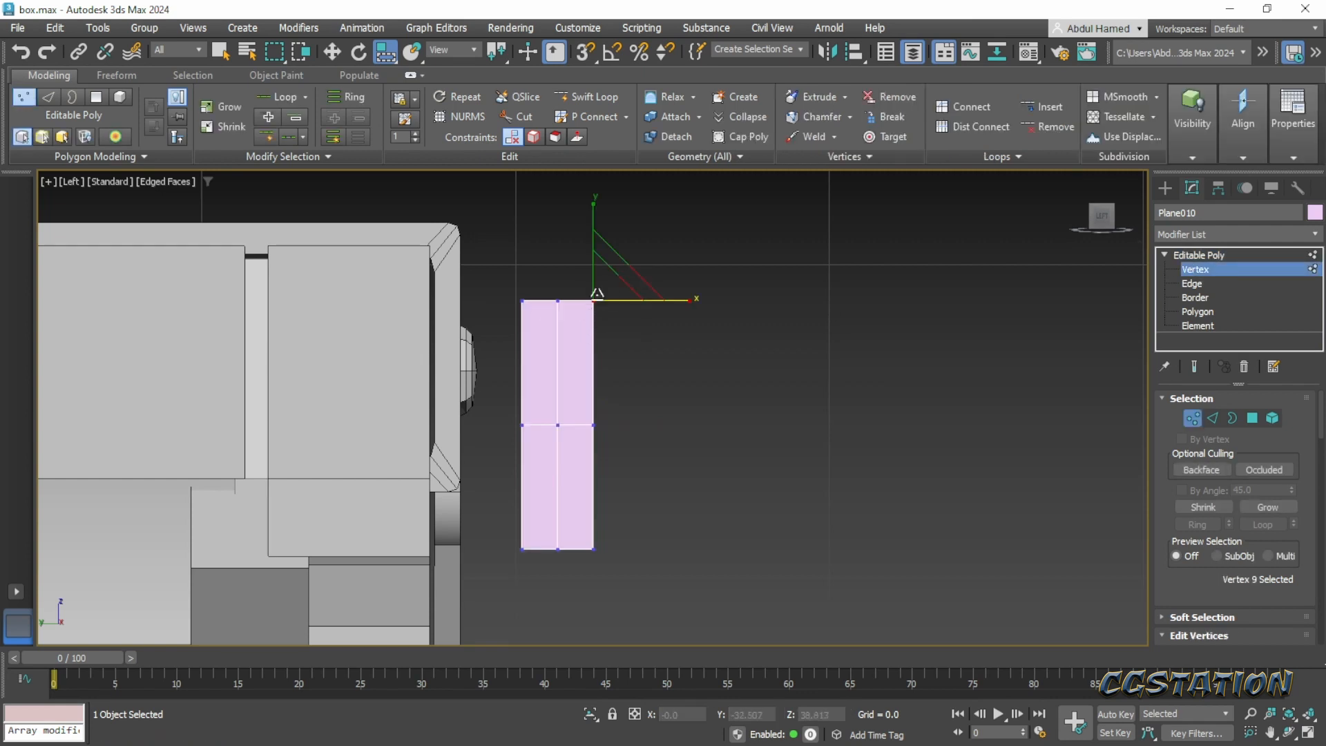
key("w")
left_click_drag(599, 243, 571, 308)
left_click(558, 301)
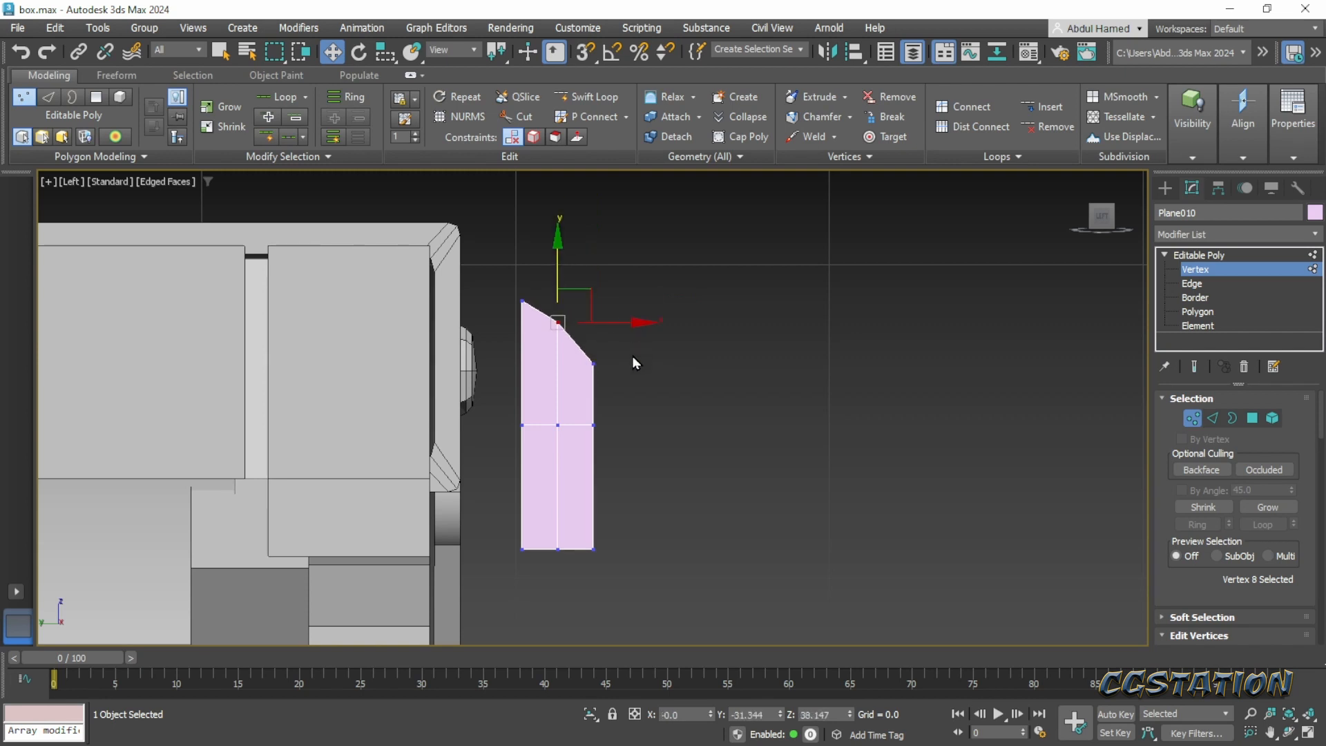
- Raise the plane's lower outer corner vertex slightly and pull the outer middle vertex away from the chest into a point
middle_click_drag(620, 433, 619, 368)
left_click_drag(621, 476, 566, 509)
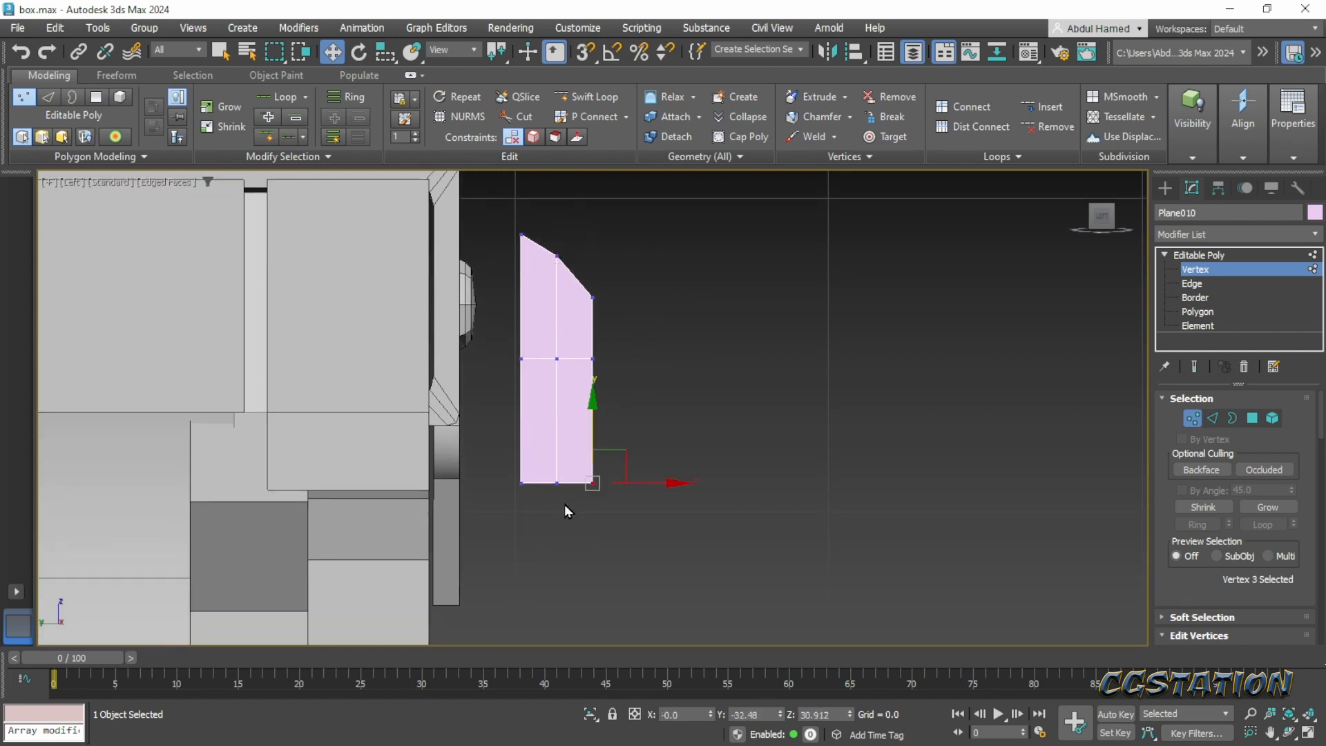
left_click_drag(594, 425, 684, 357)
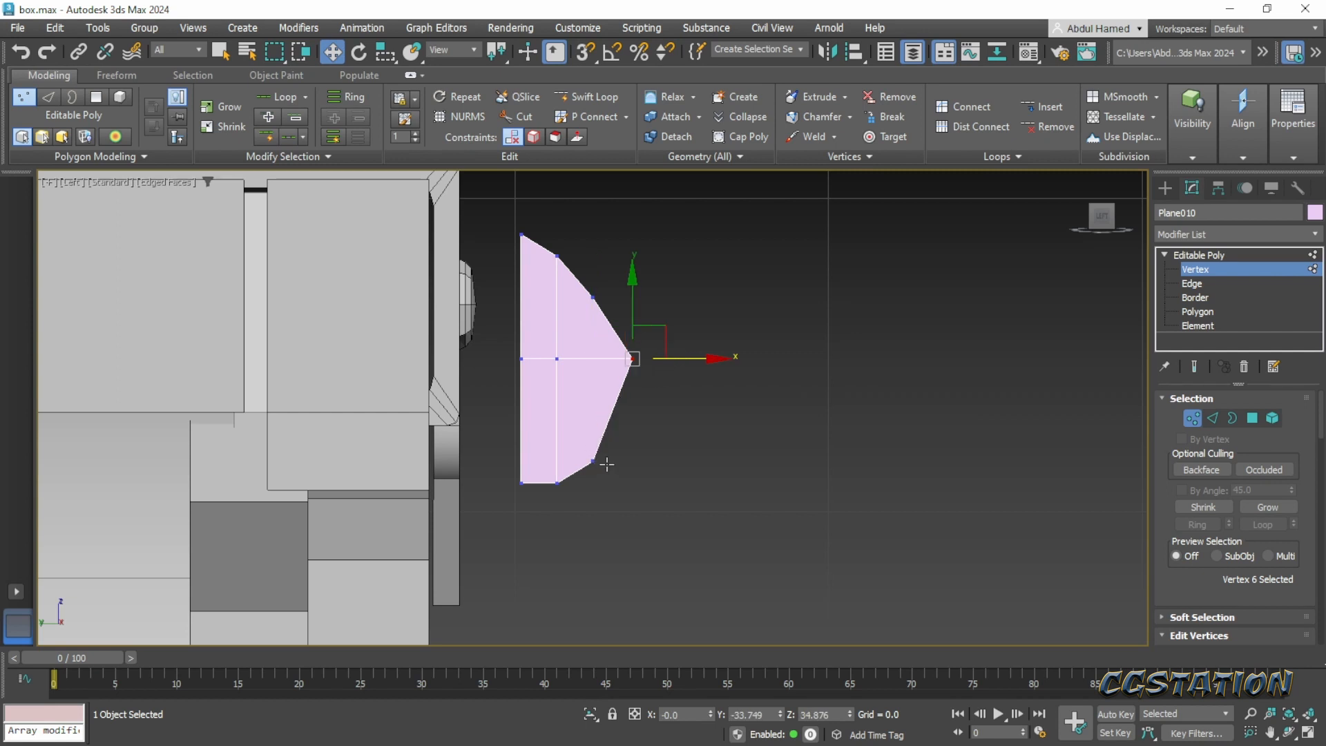
- Insert a Swift Loop just above the plane's middle row and move its outer vertex inward and slightly up
left_click(588, 96)
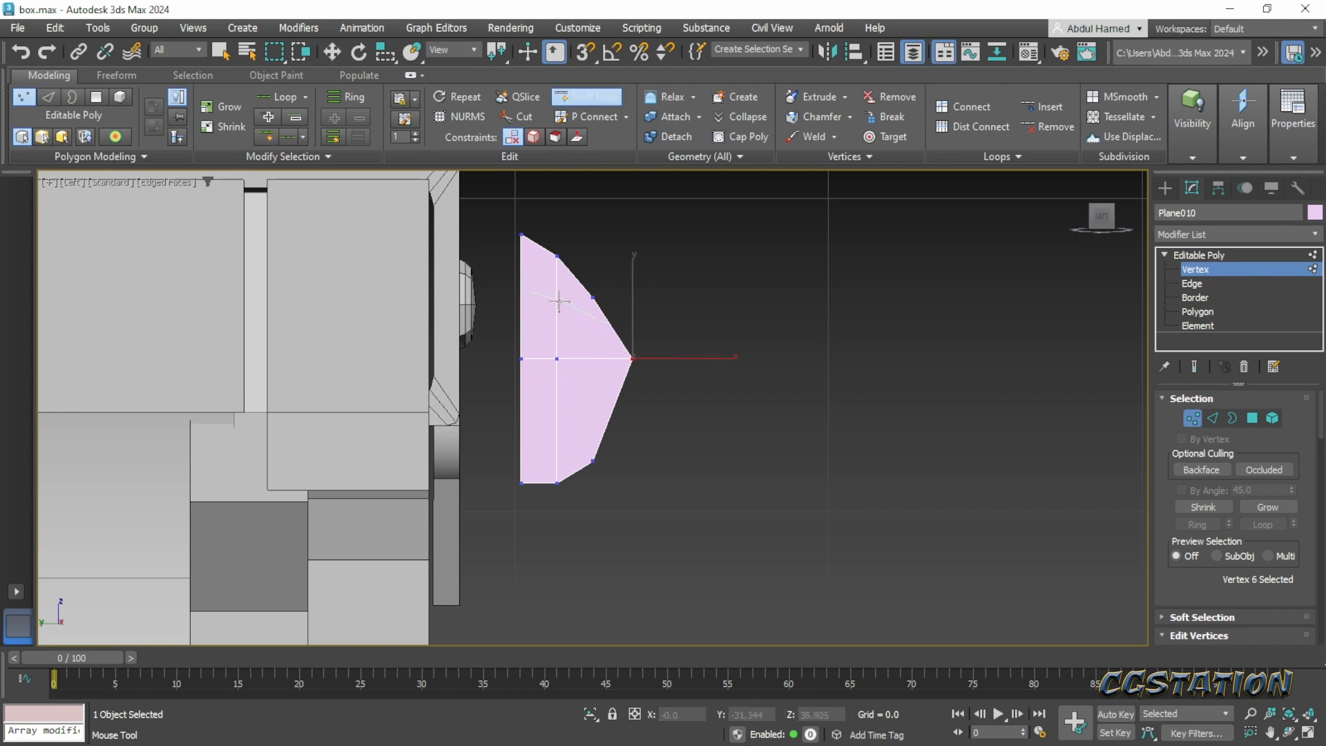
left_click(574, 323)
key("w")
left_click(617, 337)
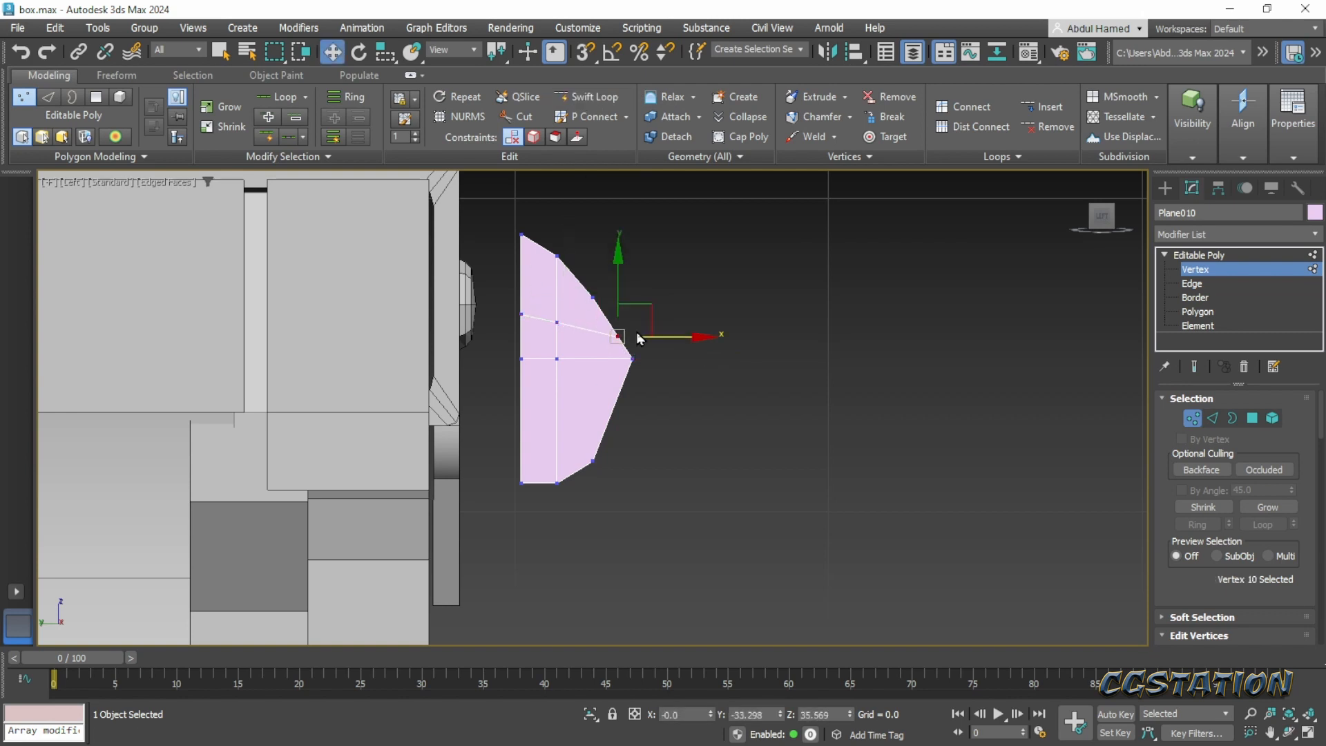
left_click_drag(647, 331, 626, 318)
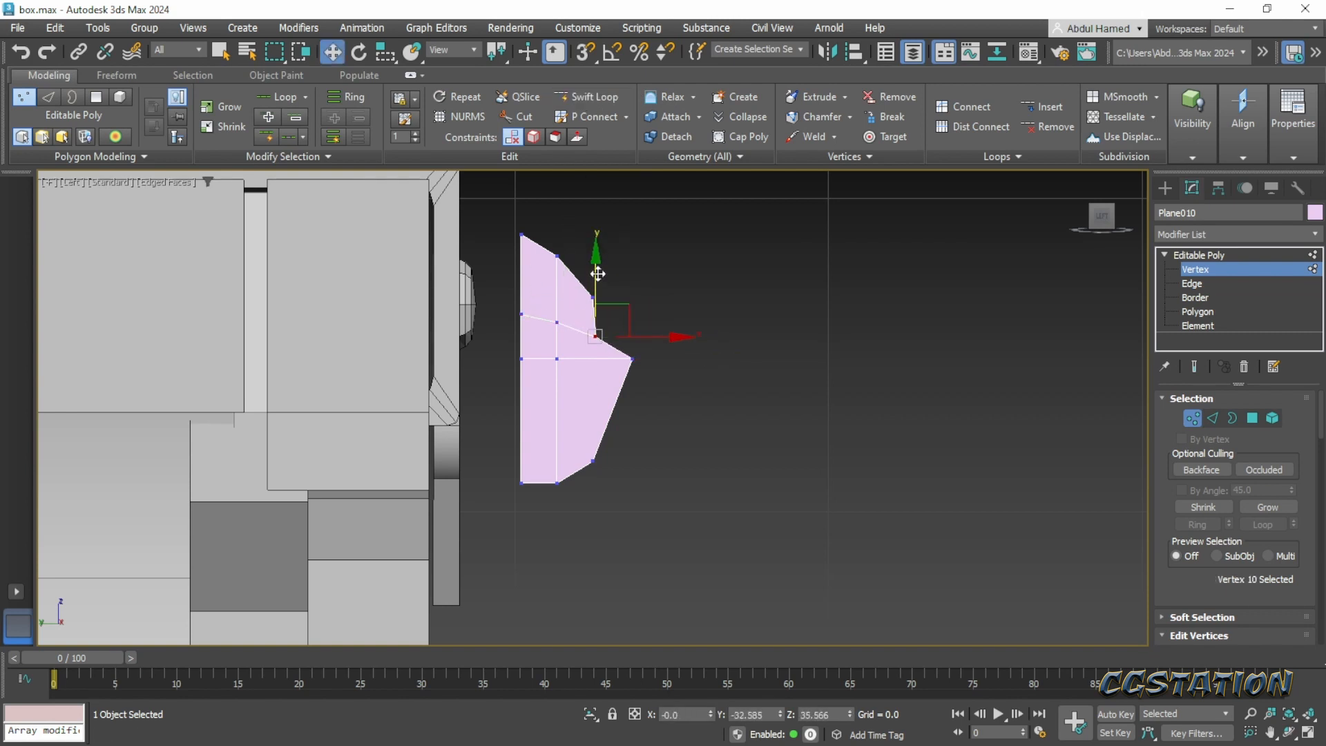
left_click_drag(598, 267, 597, 264)
- Lower the plane's middle vertex row and move the two vertices on the upper slope toward the chest
left_click_drag(520, 372, 520, 368)
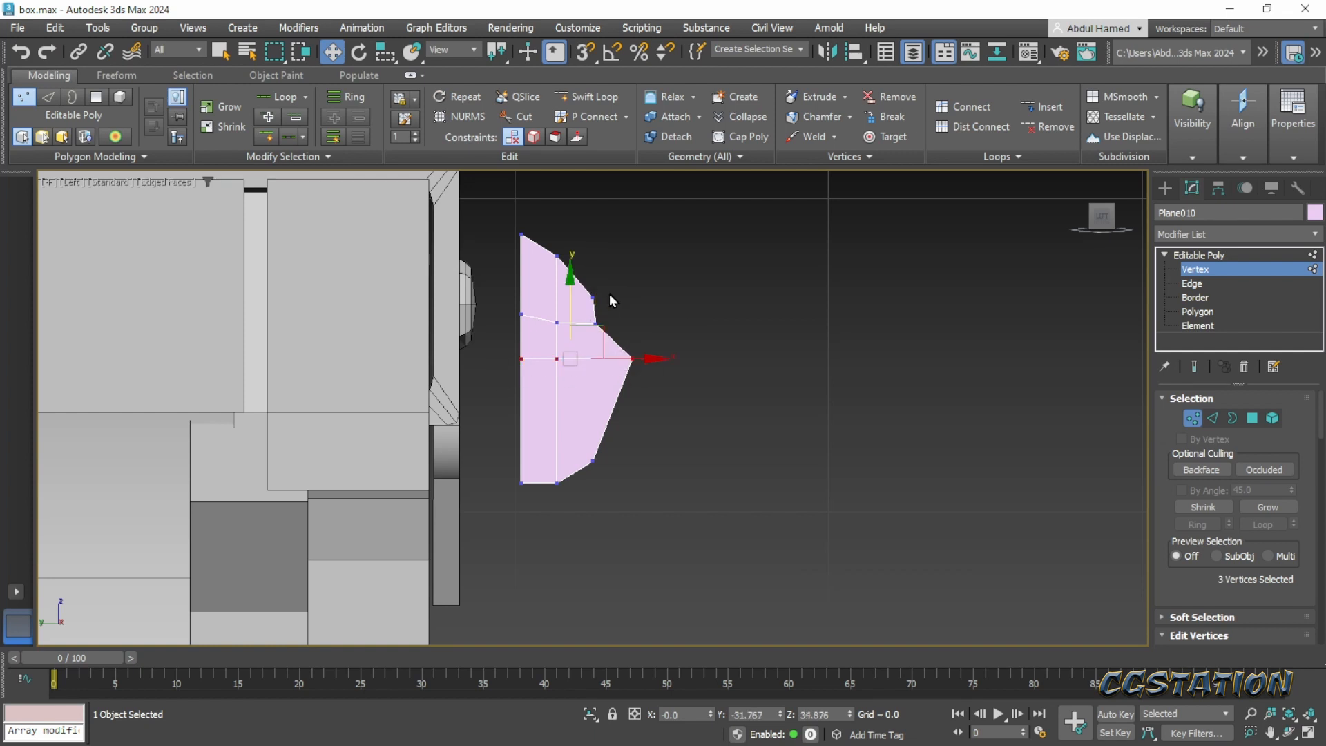
left_click_drag(569, 281, 580, 313)
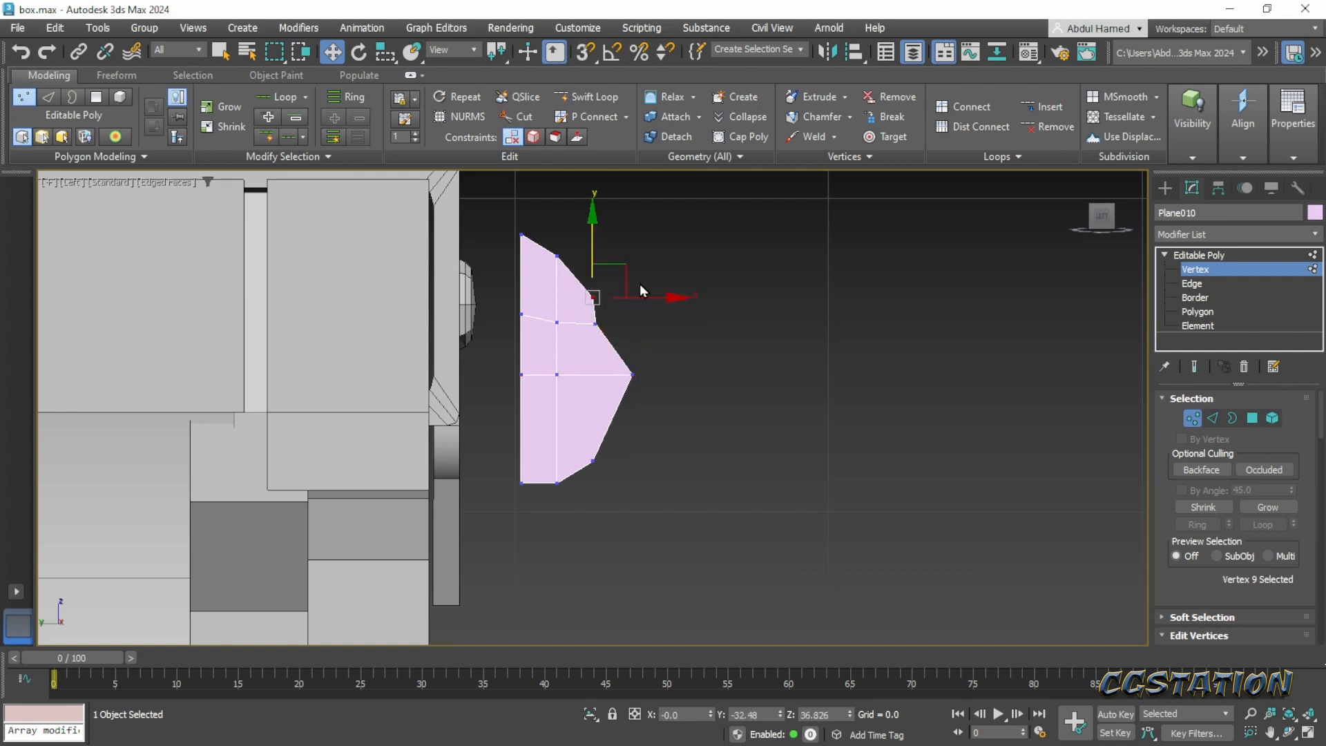
left_click_drag(626, 273, 547, 274)
left_click_drag(593, 233, 576, 237)
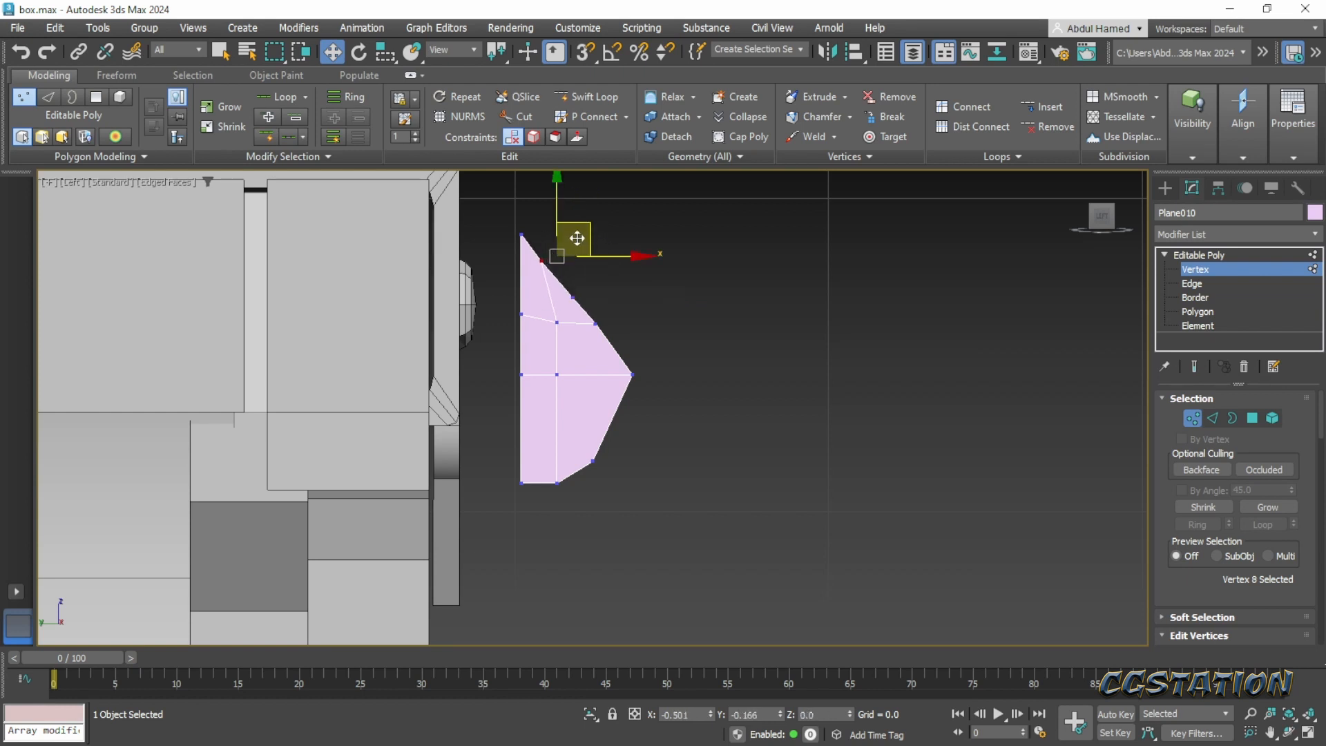
- Pull the outer tip vertex slightly inward and raise the two lower vertices so the lower end tapers toward the chest
left_click(632, 375)
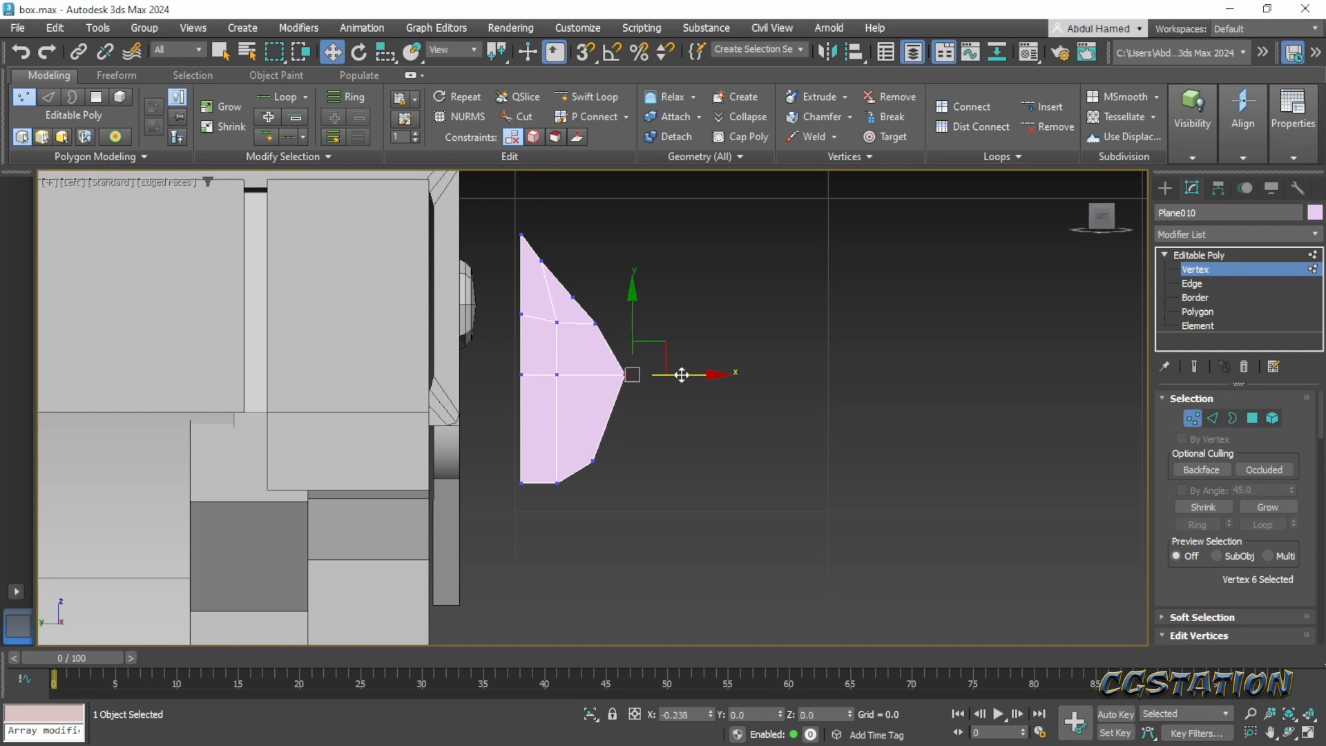
left_click_drag(681, 374, 664, 376)
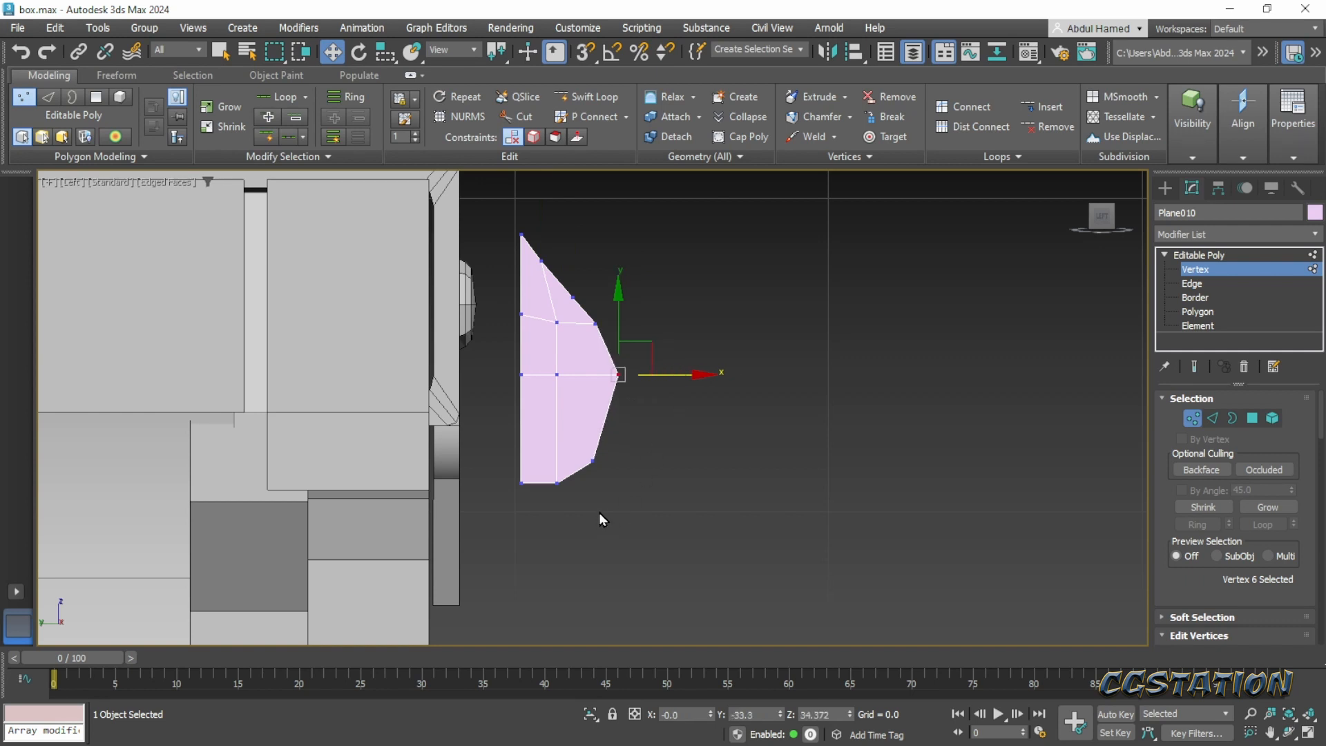
left_click(557, 483)
left_click_drag(623, 524, 557, 400)
left_click(555, 457)
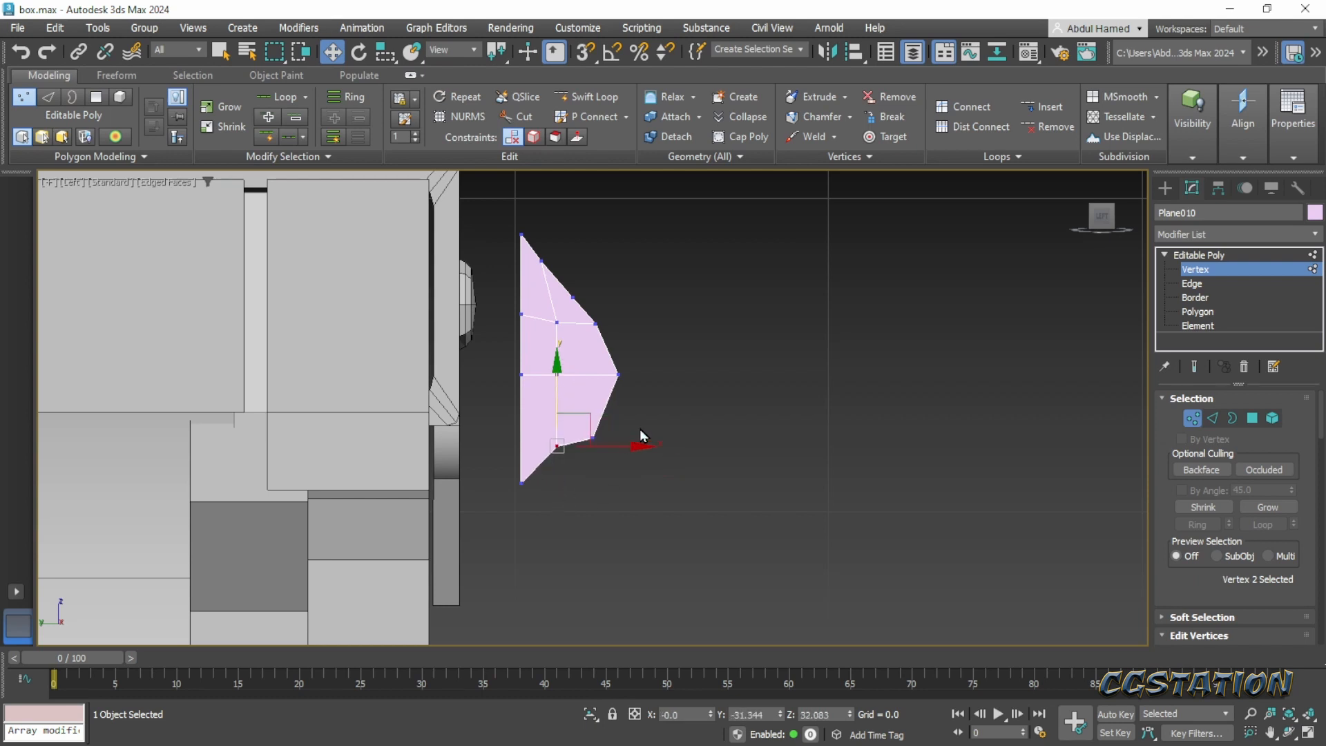
left_click_drag(582, 456, 581, 457)
left_click_drag(606, 404, 608, 393)
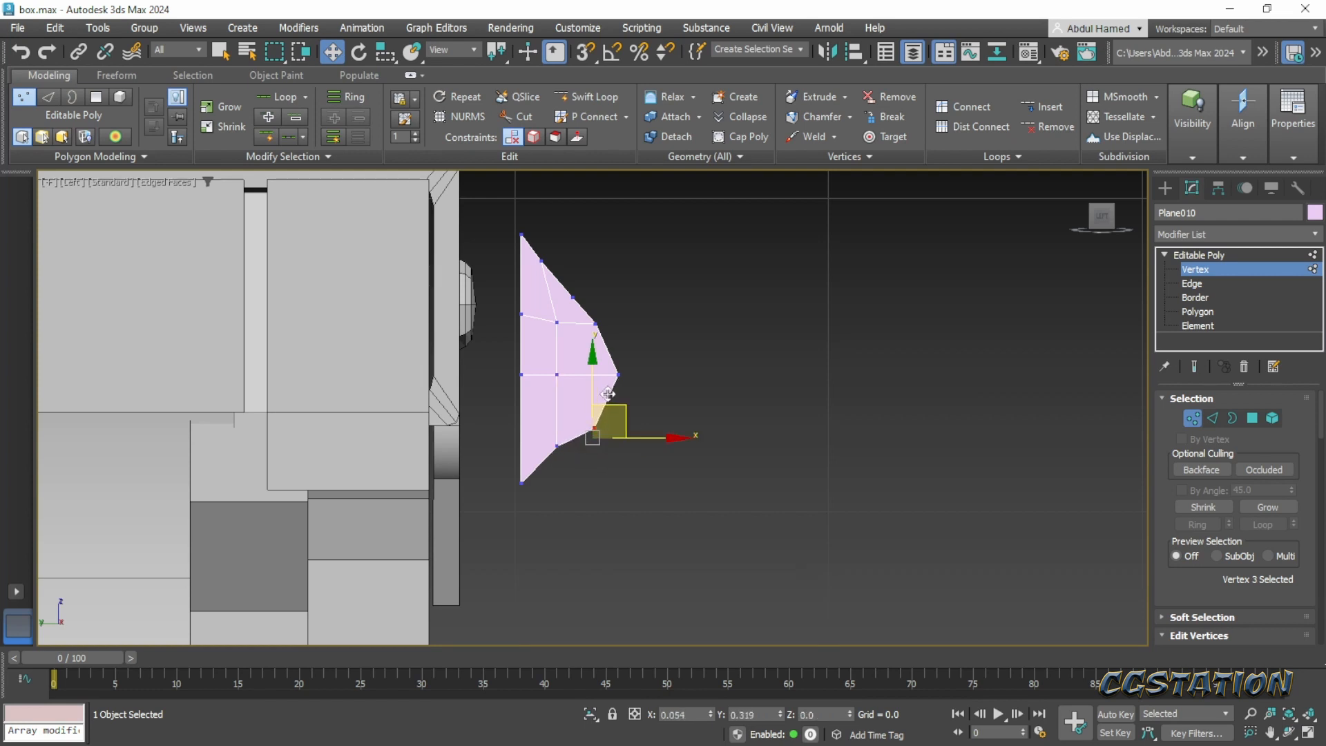
left_click(578, 442)
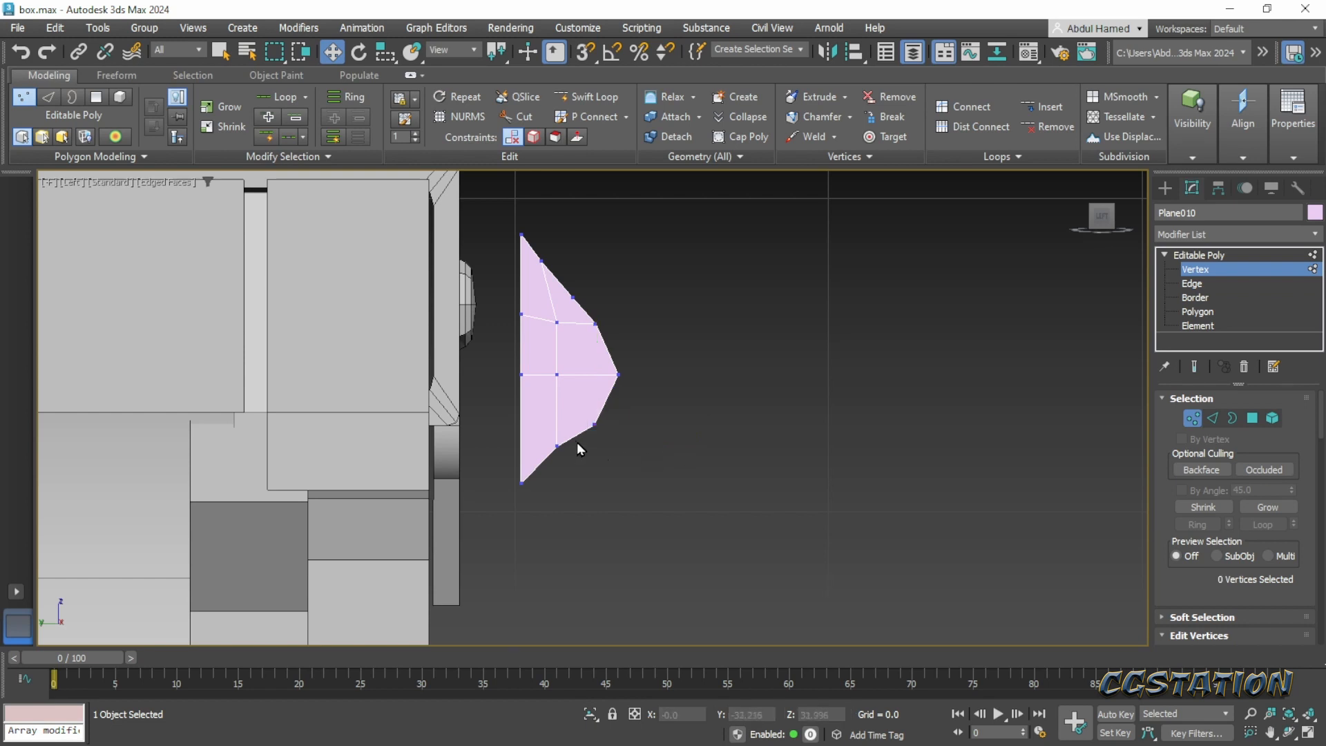
middle_click_drag(592, 430, 601, 394)
- Raise the top vertex on the plane's chest side to form a taller upper point
scroll(570, 242, "up", 3)
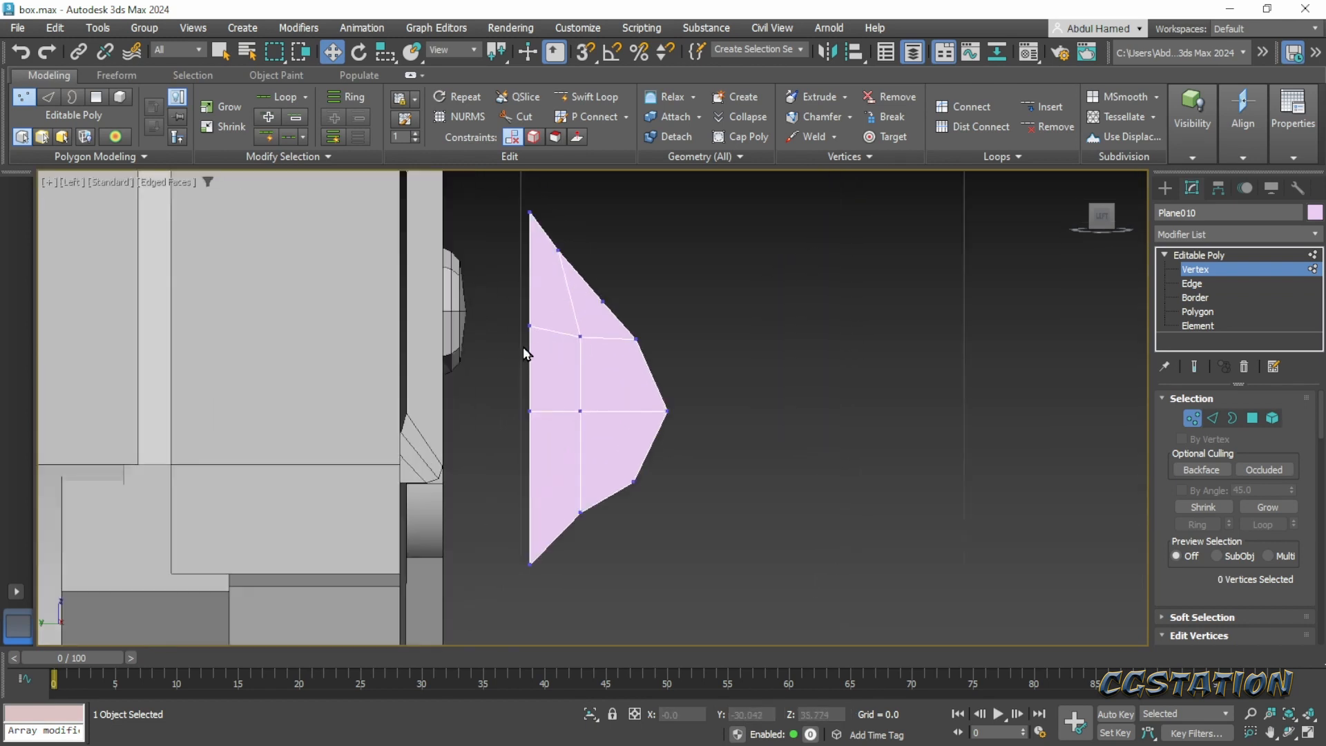
left_click_drag(552, 192, 503, 238)
middle_click_drag(503, 238, 481, 317)
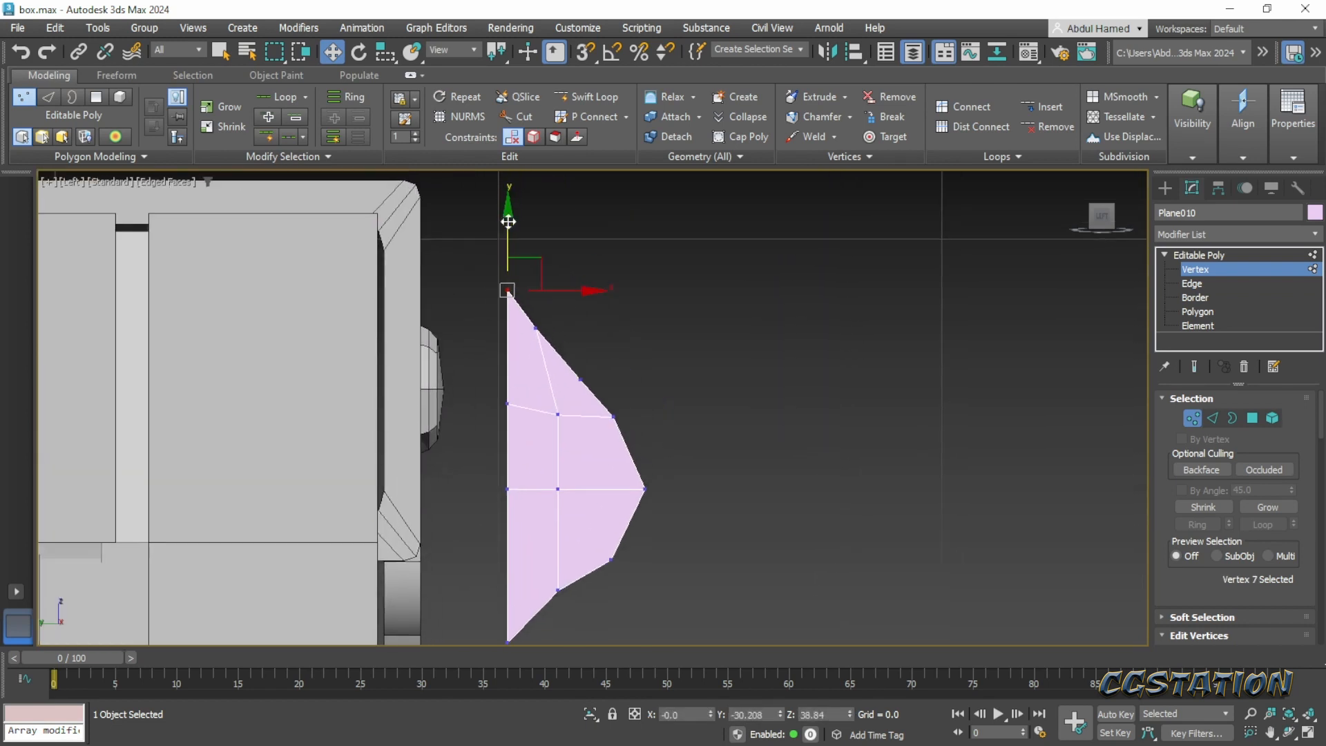
left_click_drag(508, 222, 509, 178)
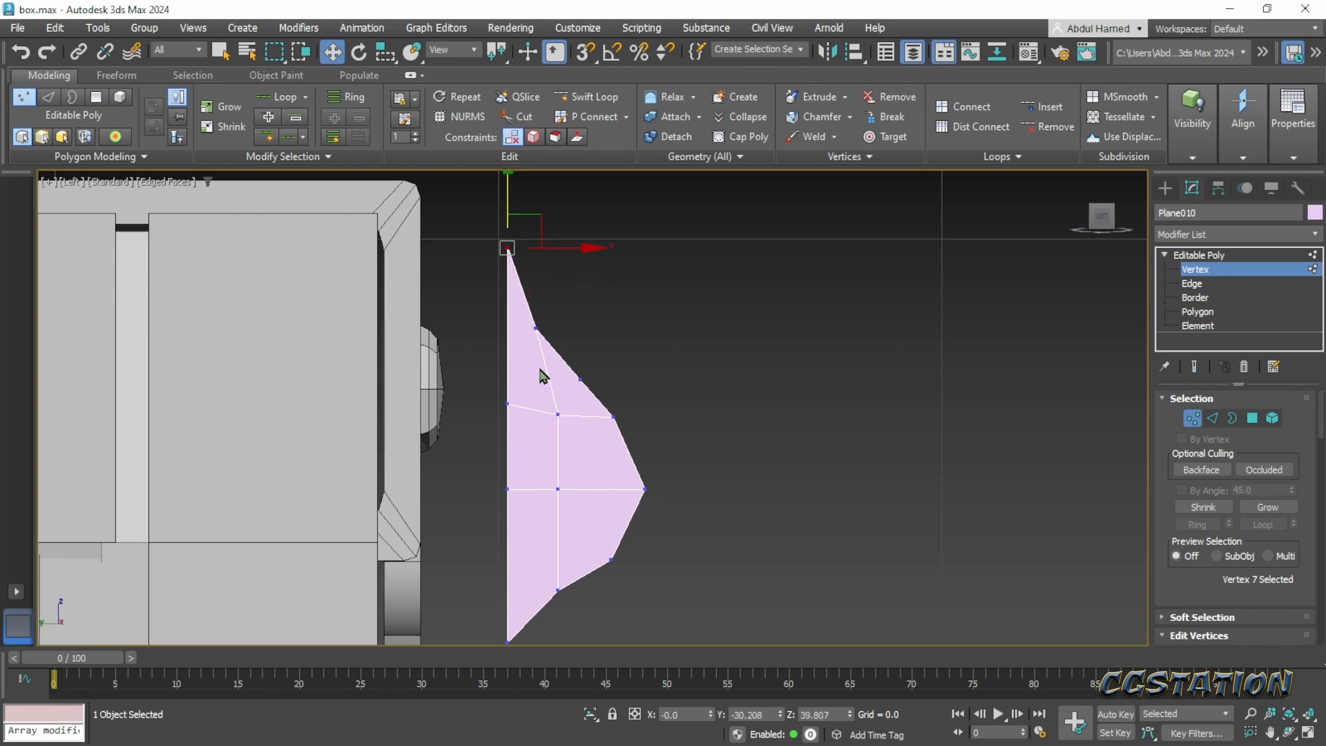
middle_click_drag(539, 376, 536, 328)
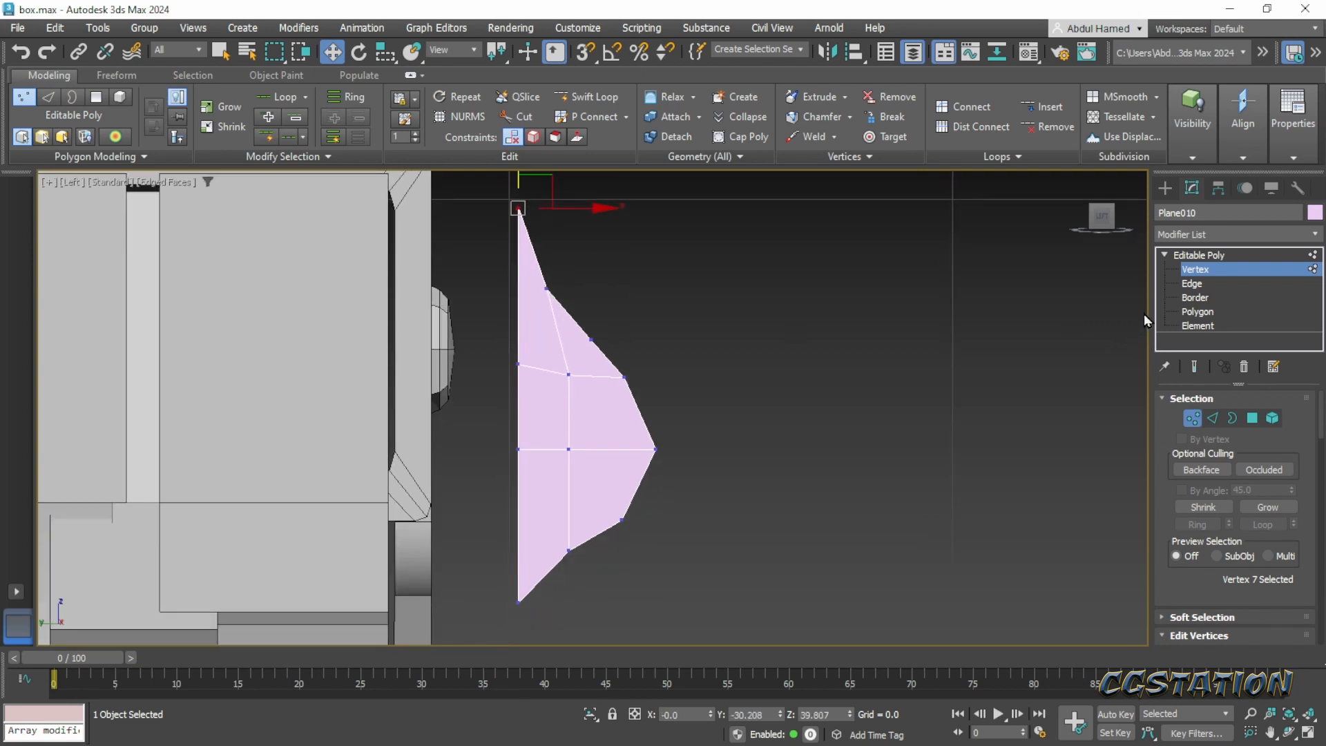
- At edge level, extend the three edges of the straight inner side toward the chest as a narrow strip
left_click(1192, 283)
left_click(517, 284)
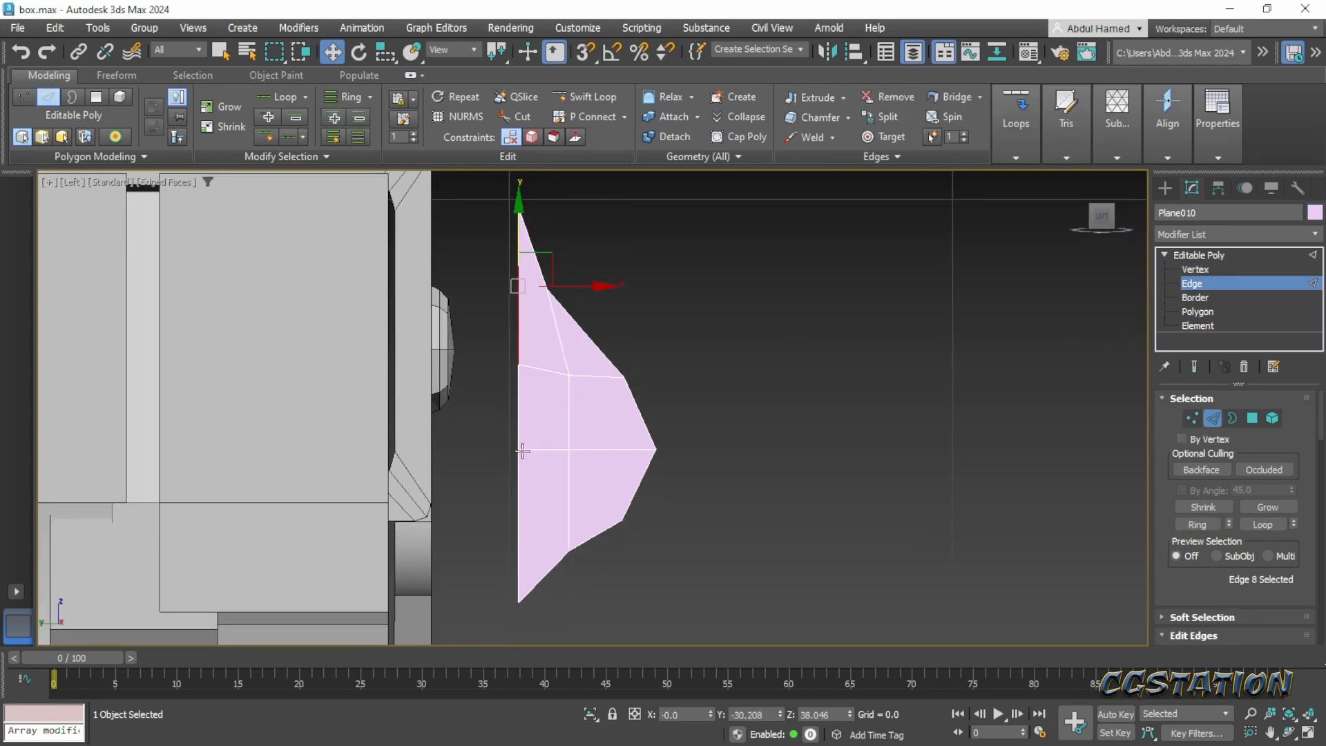
left_click(519, 425, "ctrl")
left_click(520, 516, "ctrl")
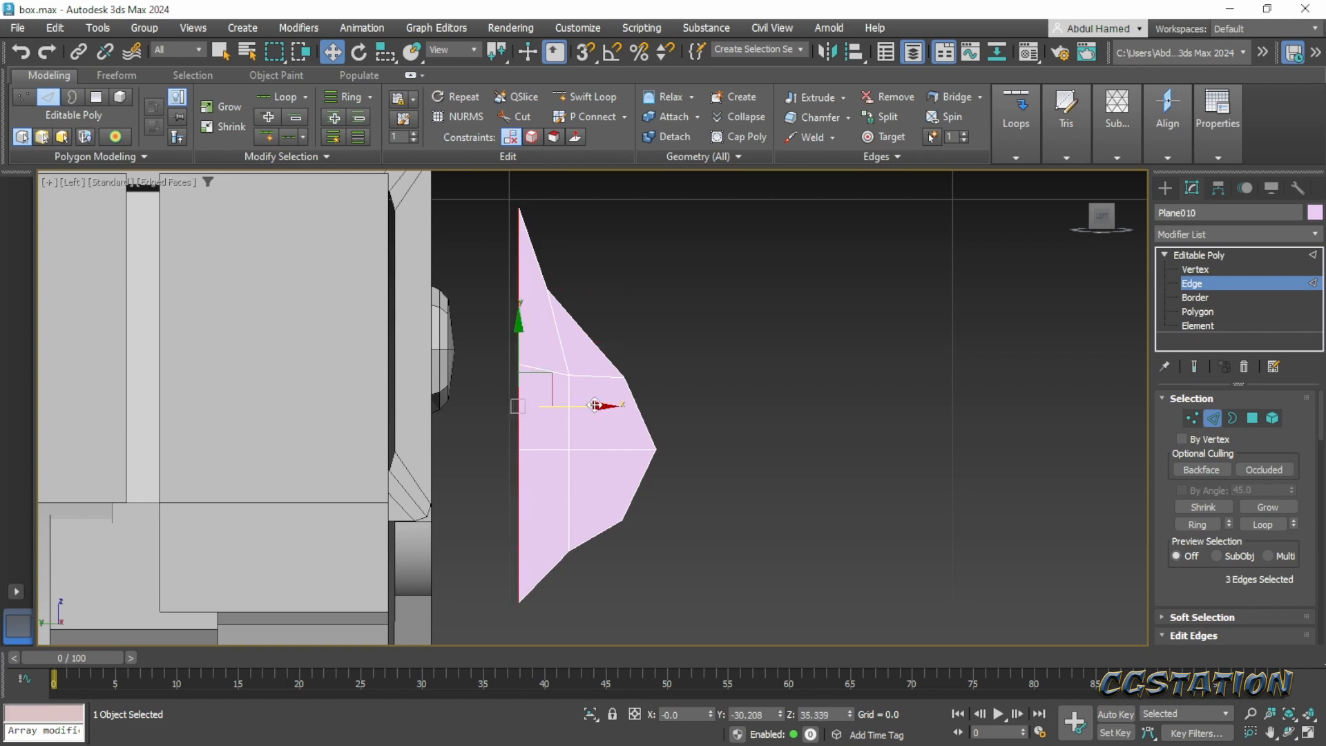
left_click_drag(594, 405, 559, 404)
- At polygon level, inset the four faces directly above and below the middle row together by 0.477, leaving out the narrow strip
left_click(1202, 313)
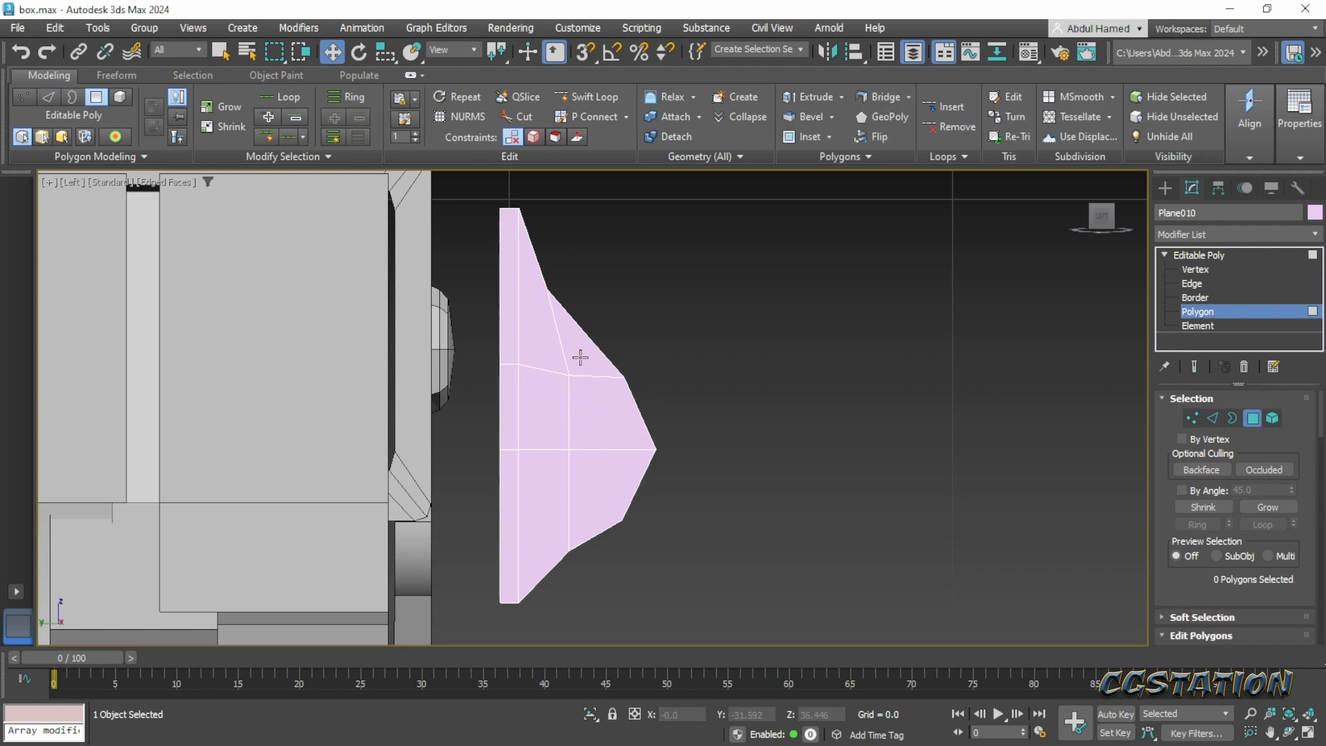
left_click(580, 355)
left_click(547, 363, "ctrl")
left_click(542, 411, "ctrl")
left_click(607, 408, "ctrl")
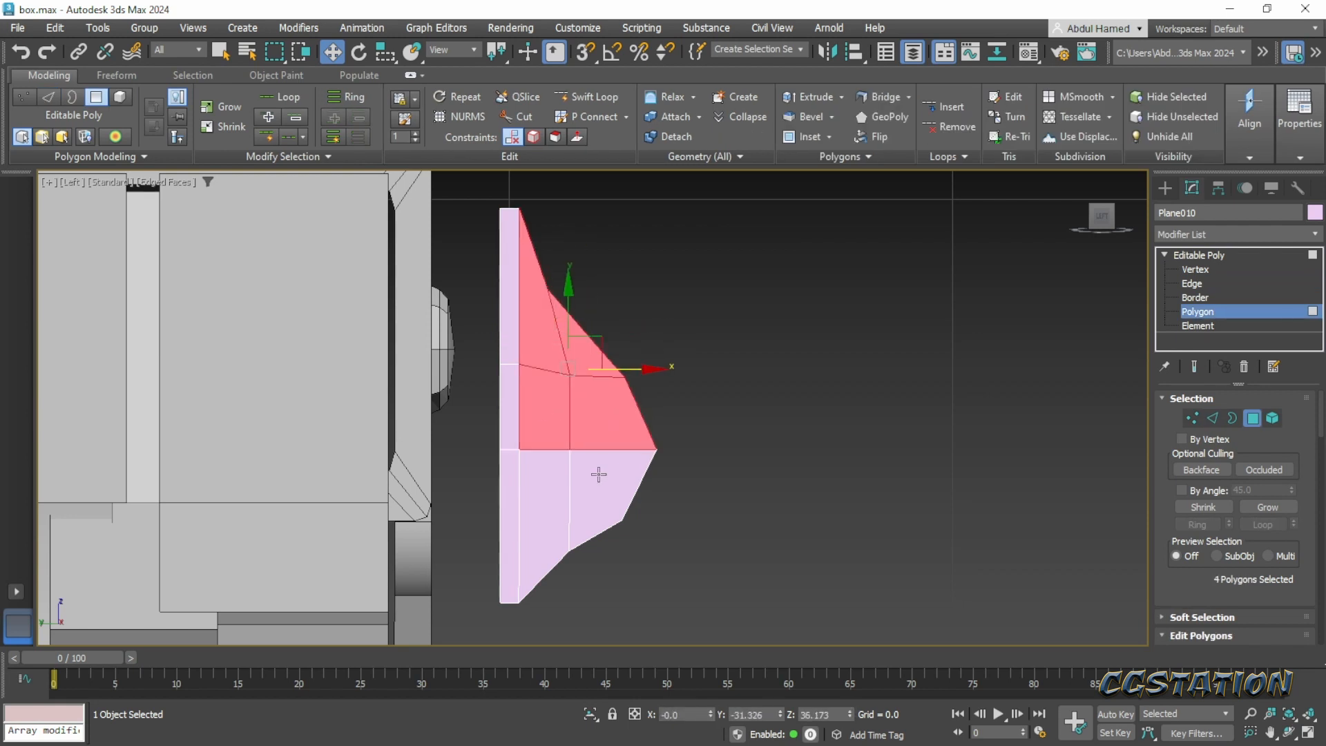
left_click(605, 415)
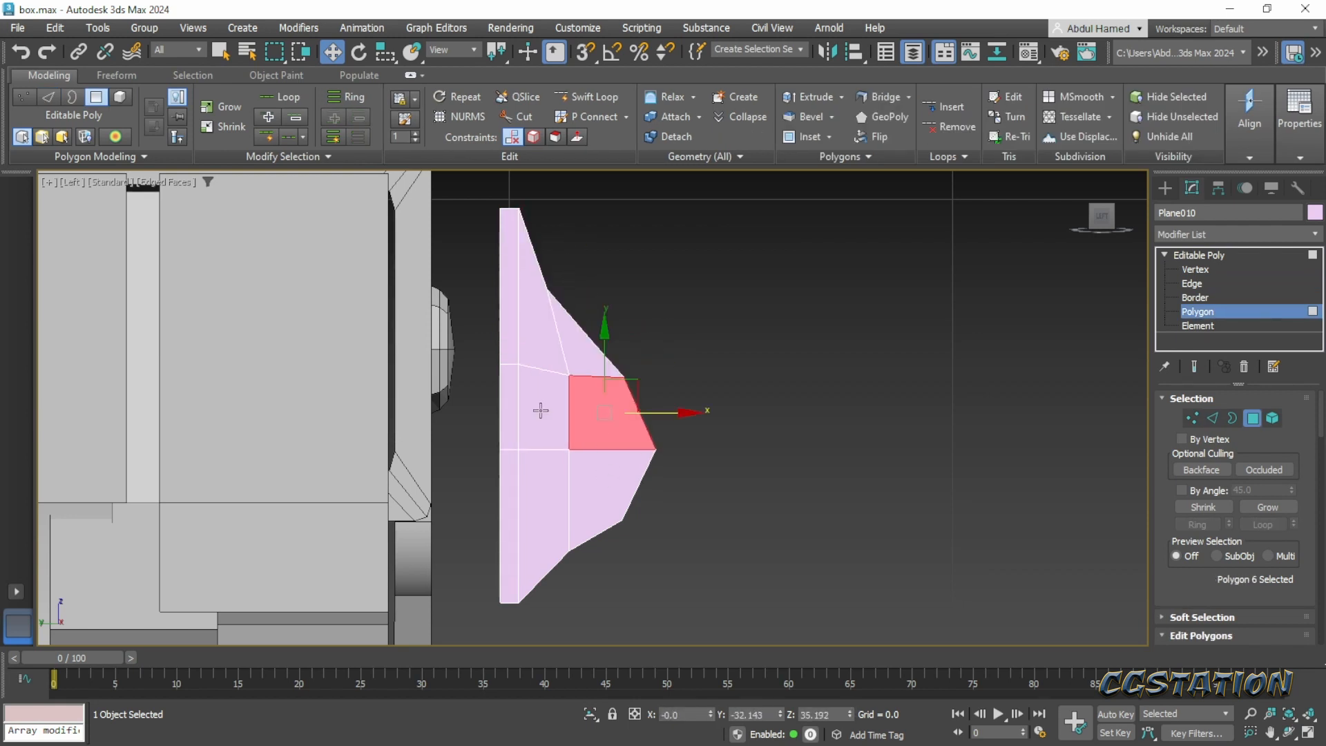
left_click(539, 411, "ctrl")
left_click(539, 475, "ctrl")
left_click(611, 468, "ctrl")
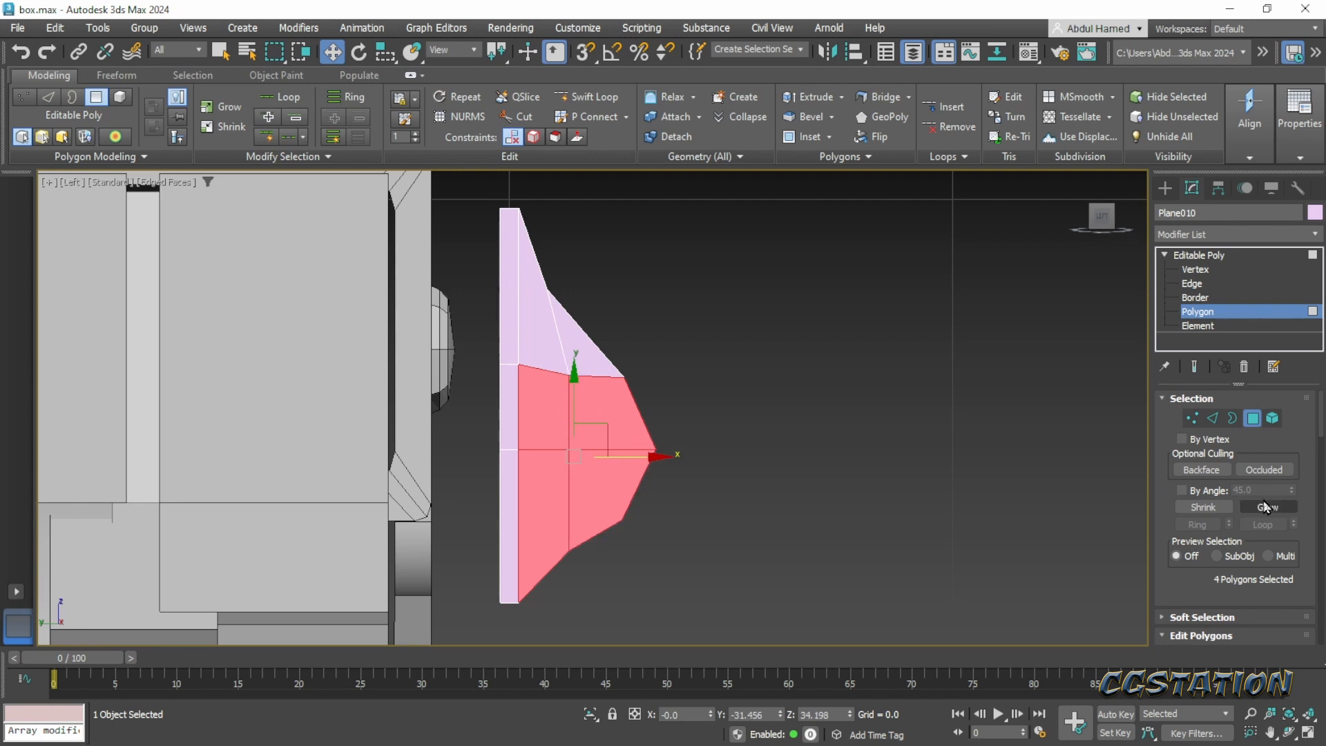
left_click_drag(1180, 577, 1188, 406)
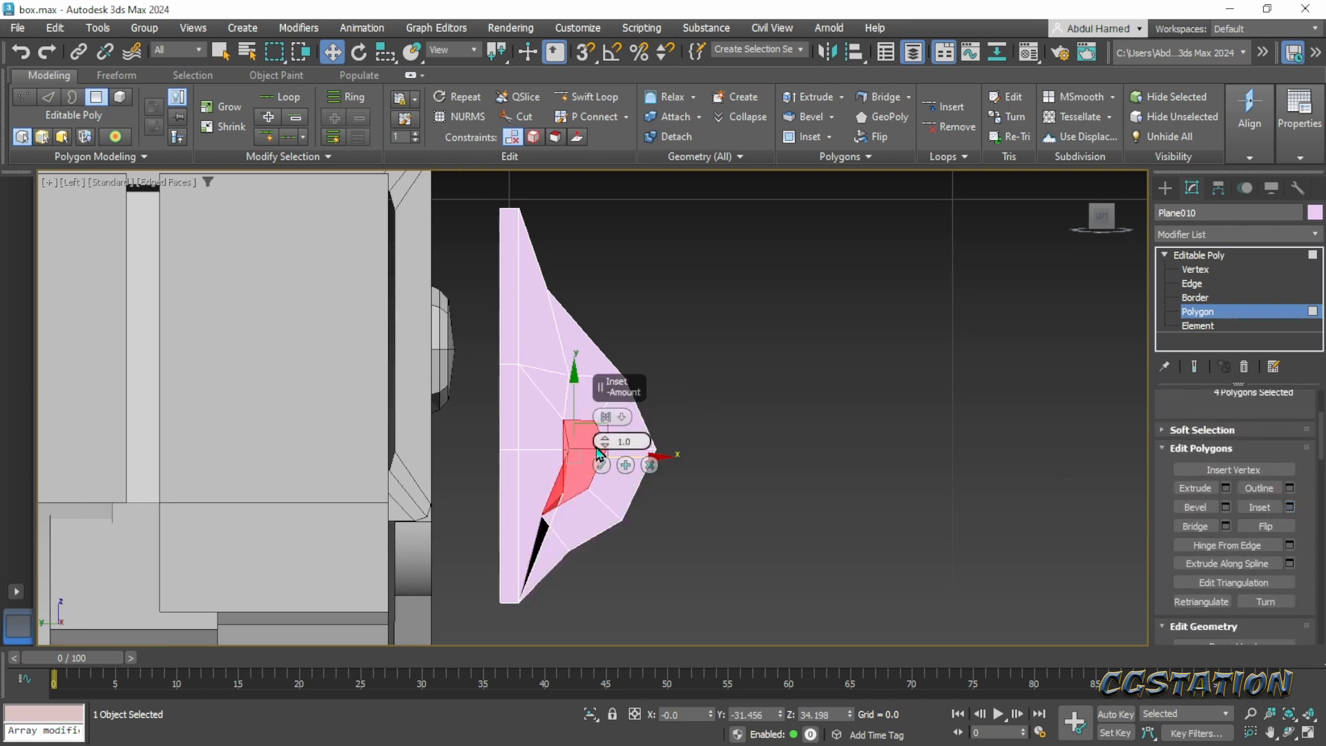
left_click_drag(606, 448, 608, 467)
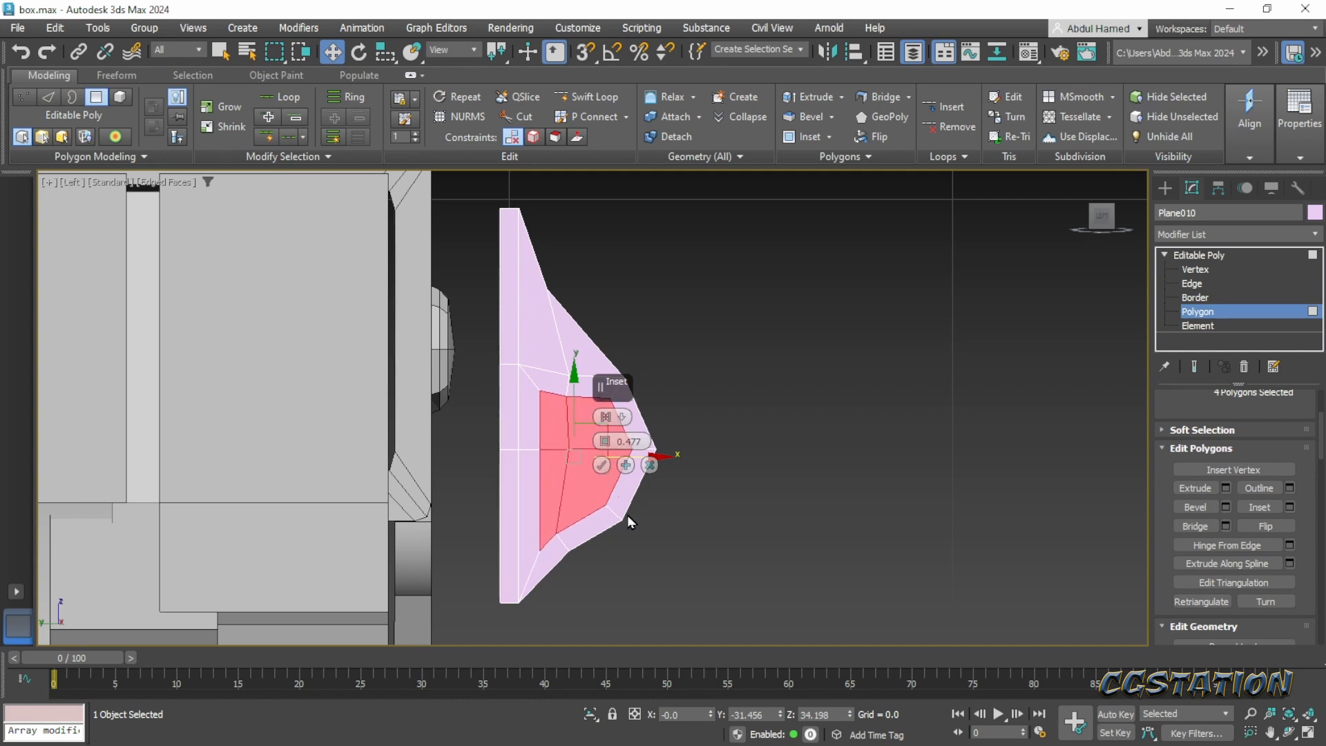
middle_click_drag(628, 515, 534, 429)
left_click(602, 465)
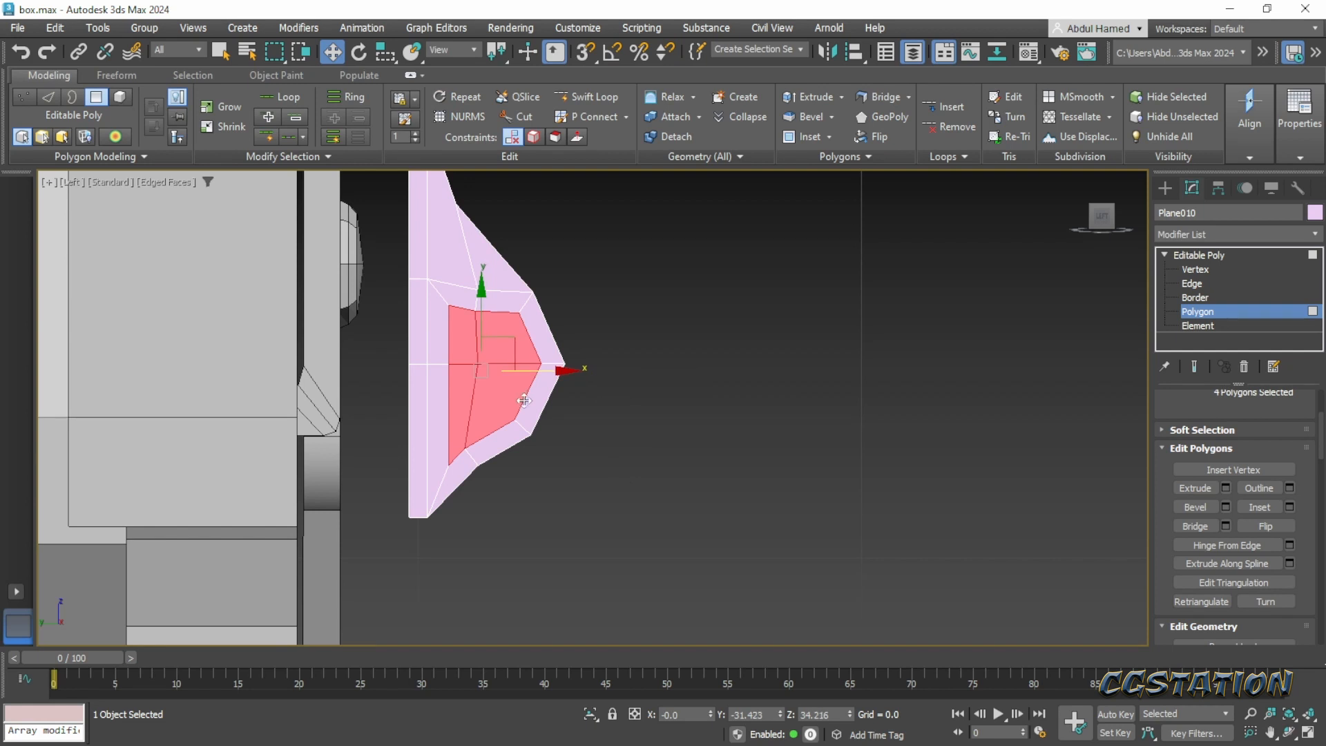
- At vertex level, lower the inset area's upper inner and upper outer corner vertices to round its top
scroll(629, 345, "up", 5)
left_click(1205, 273)
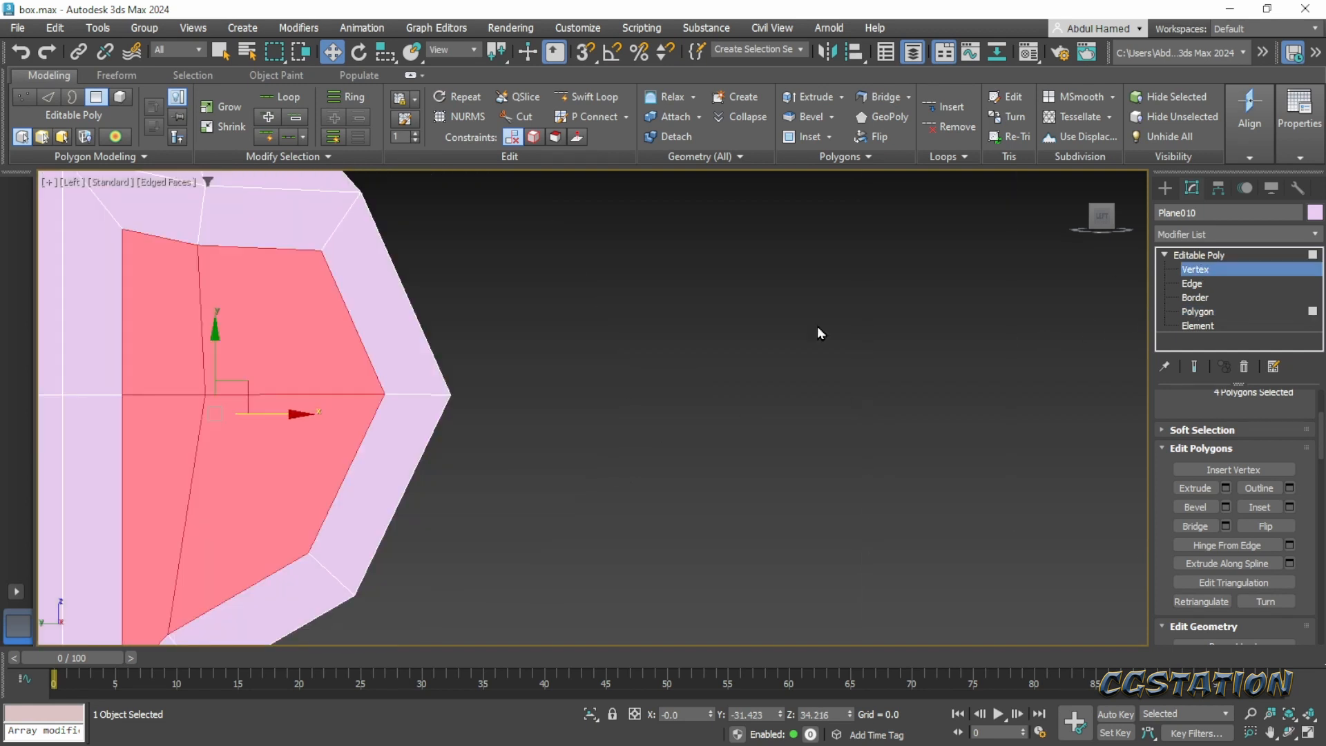
middle_click_drag(424, 370, 551, 343)
left_click_drag(510, 221, 478, 276)
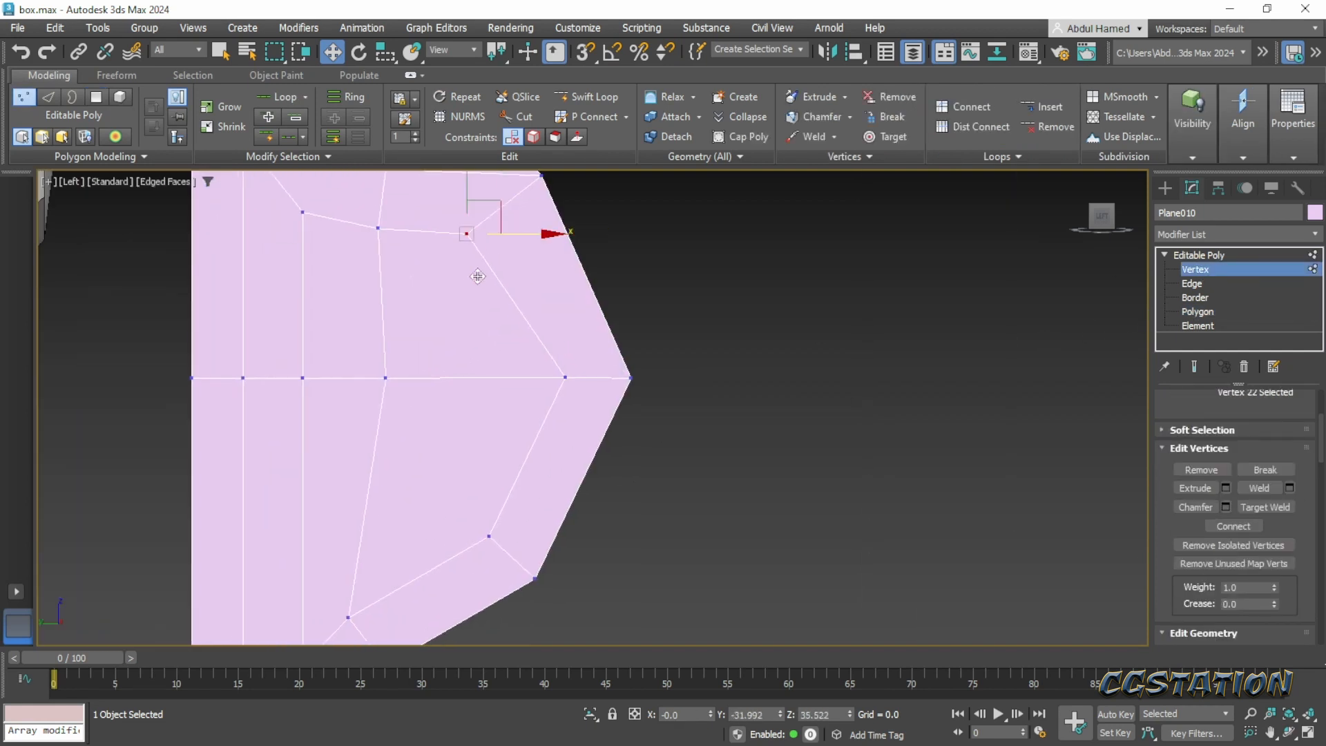
key("ctrl+z")
middle_click_drag(489, 287, 563, 335)
left_click(380, 261)
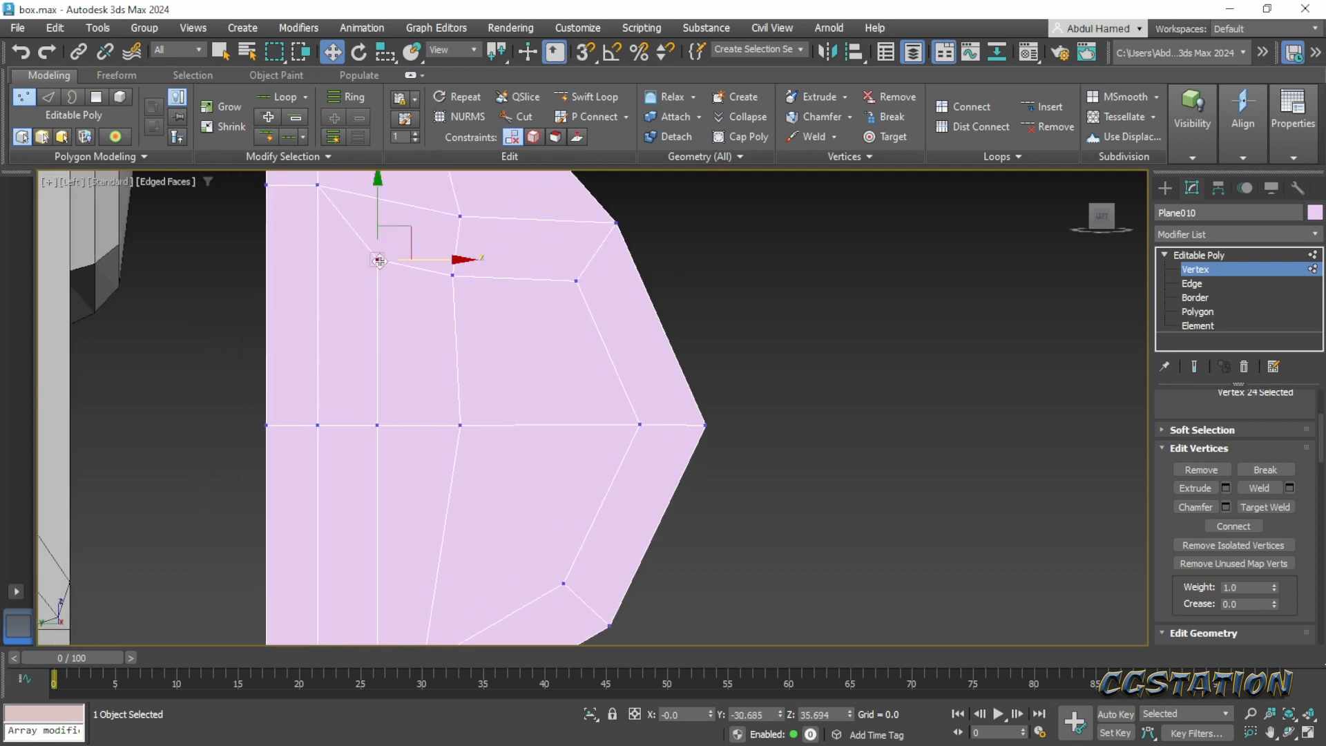
left_click_drag(373, 194, 374, 243)
left_click(576, 281)
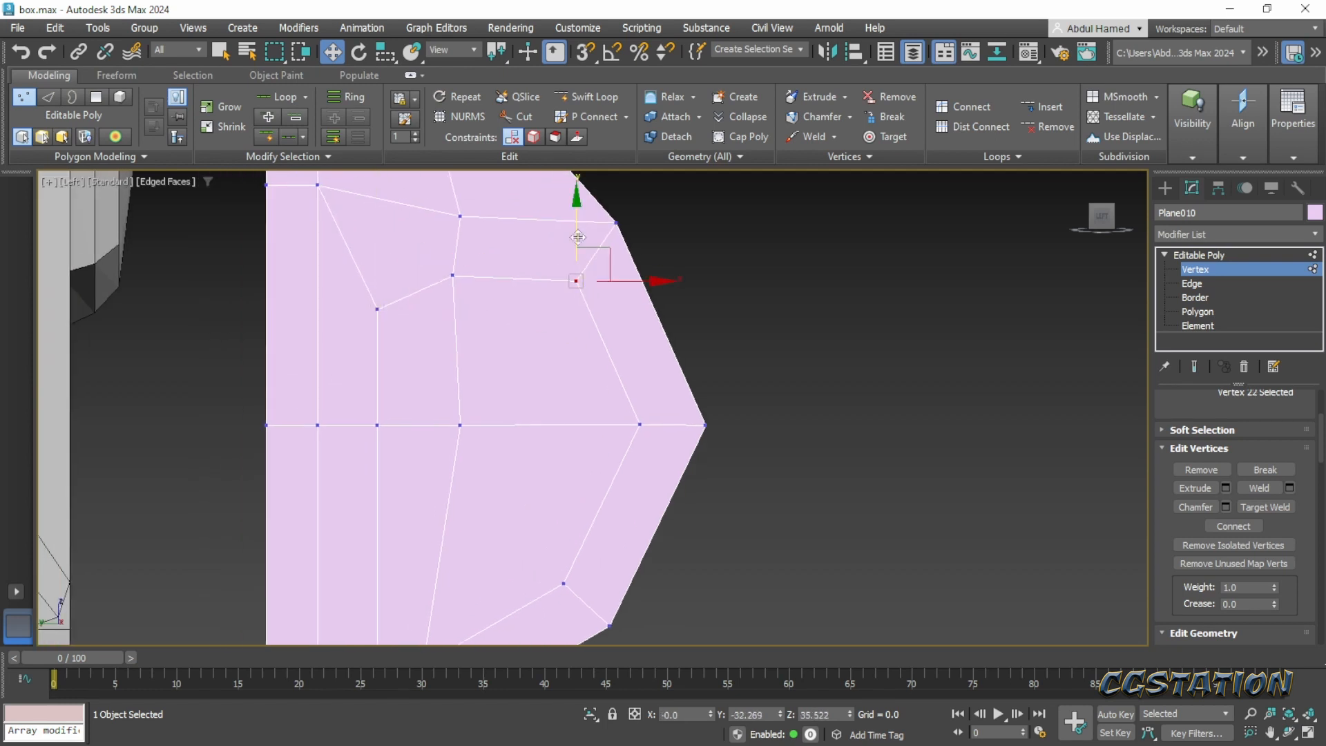
left_click_drag(578, 237, 578, 278)
- Move the inset area's outer middle vertex inward to flatten its point
left_click(639, 425)
middle_click_drag(601, 472, 616, 422)
left_click_drag(714, 376, 690, 375)
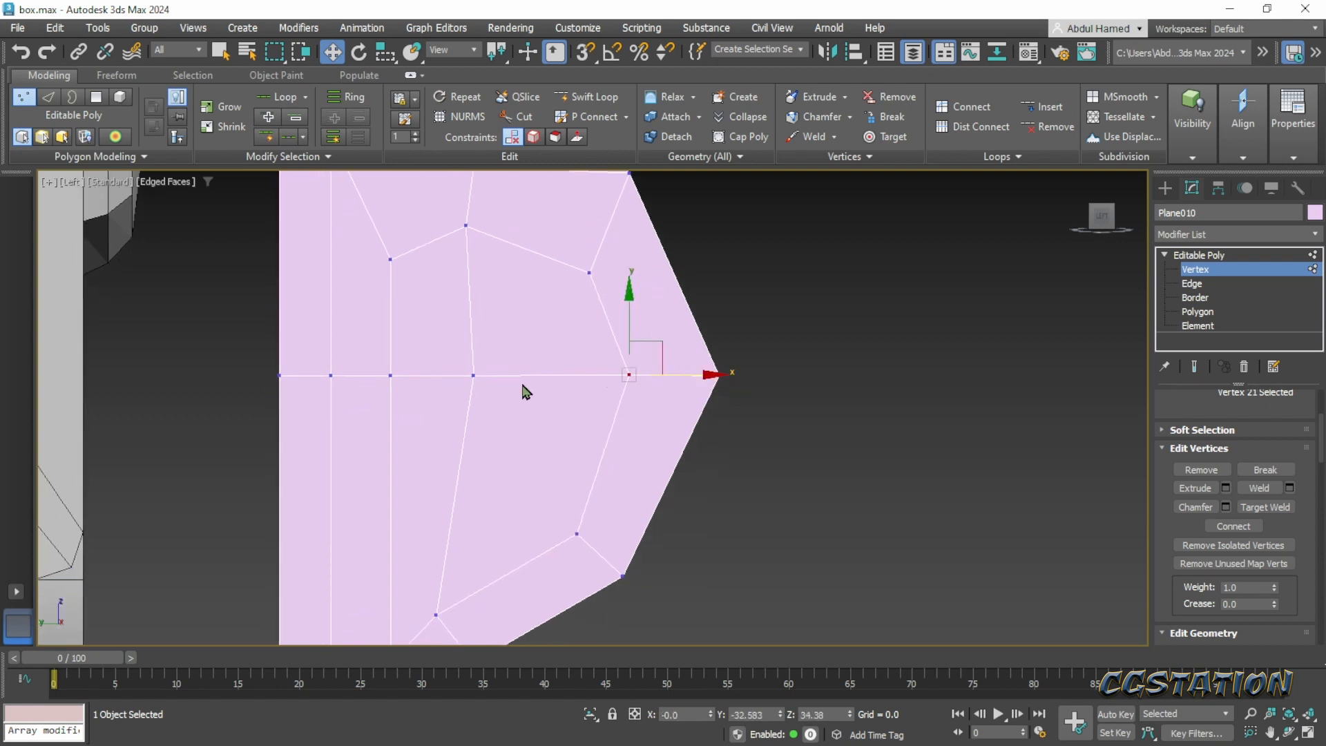
left_click(379, 378)
- Raise the inset area's three lower vertices and adjust their spacing to round off its bottom
middle_click_drag(450, 527, 440, 468)
left_click(377, 603)
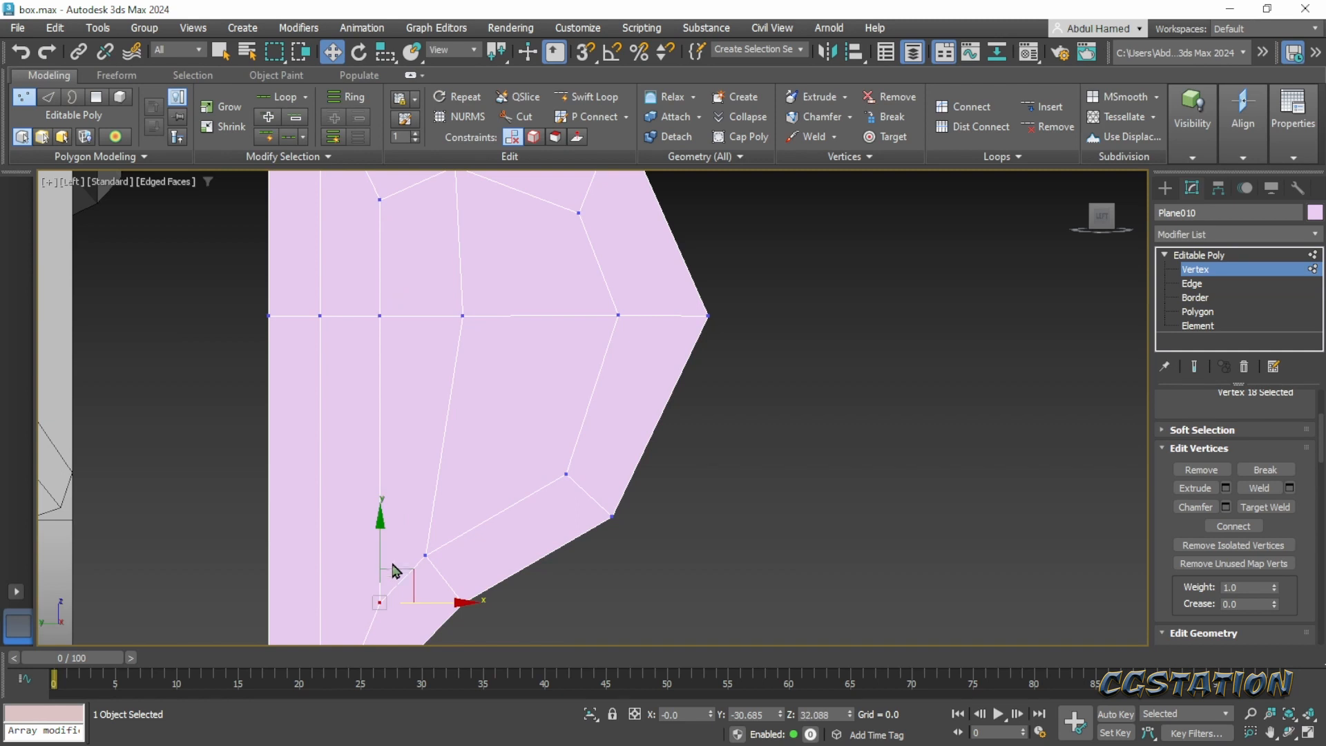
left_click_drag(395, 570, 423, 409)
left_click(426, 554)
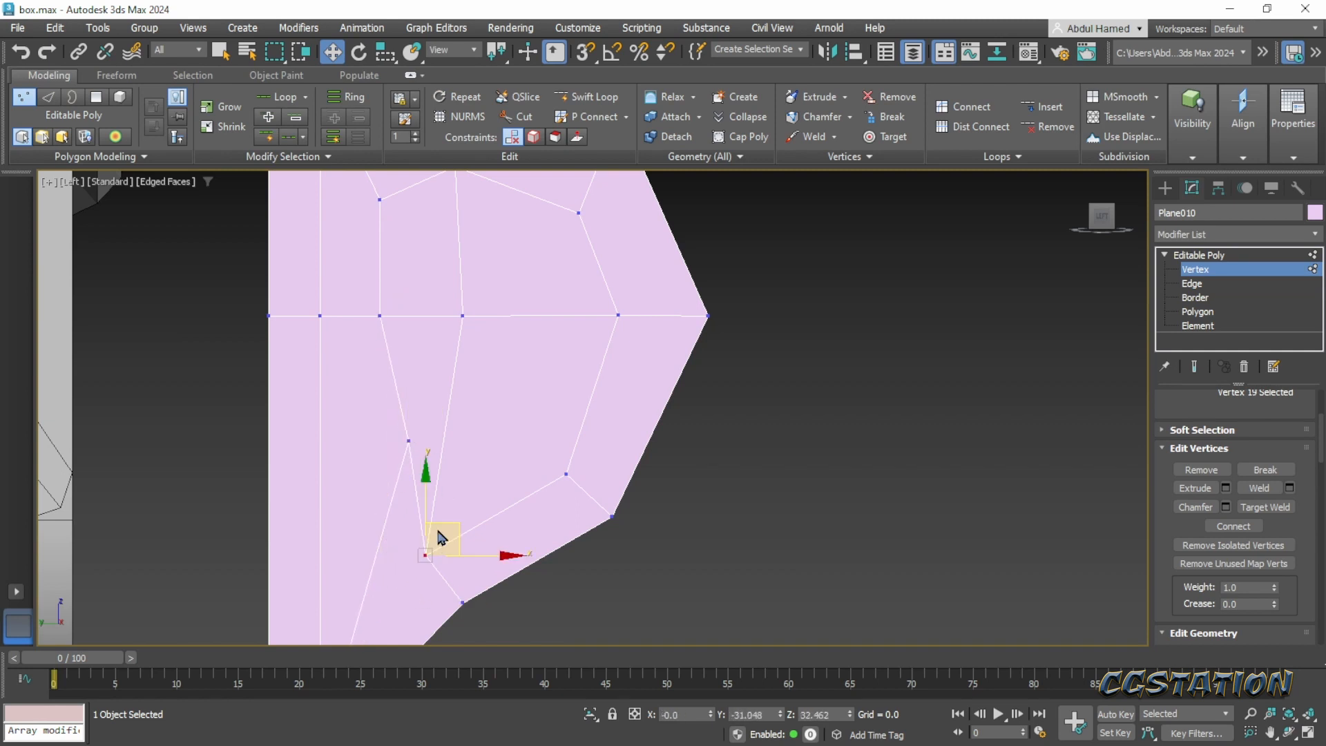
left_click_drag(440, 538, 494, 449)
left_click_drag(591, 436, 566, 419)
middle_click_drag(566, 419, 530, 419)
- Shift the inset area's inner middle vertex toward the chest to make the outline rounder
scroll(554, 474, "down", 2)
scroll(443, 442, "up", 2)
left_click_drag(478, 422, 446, 459)
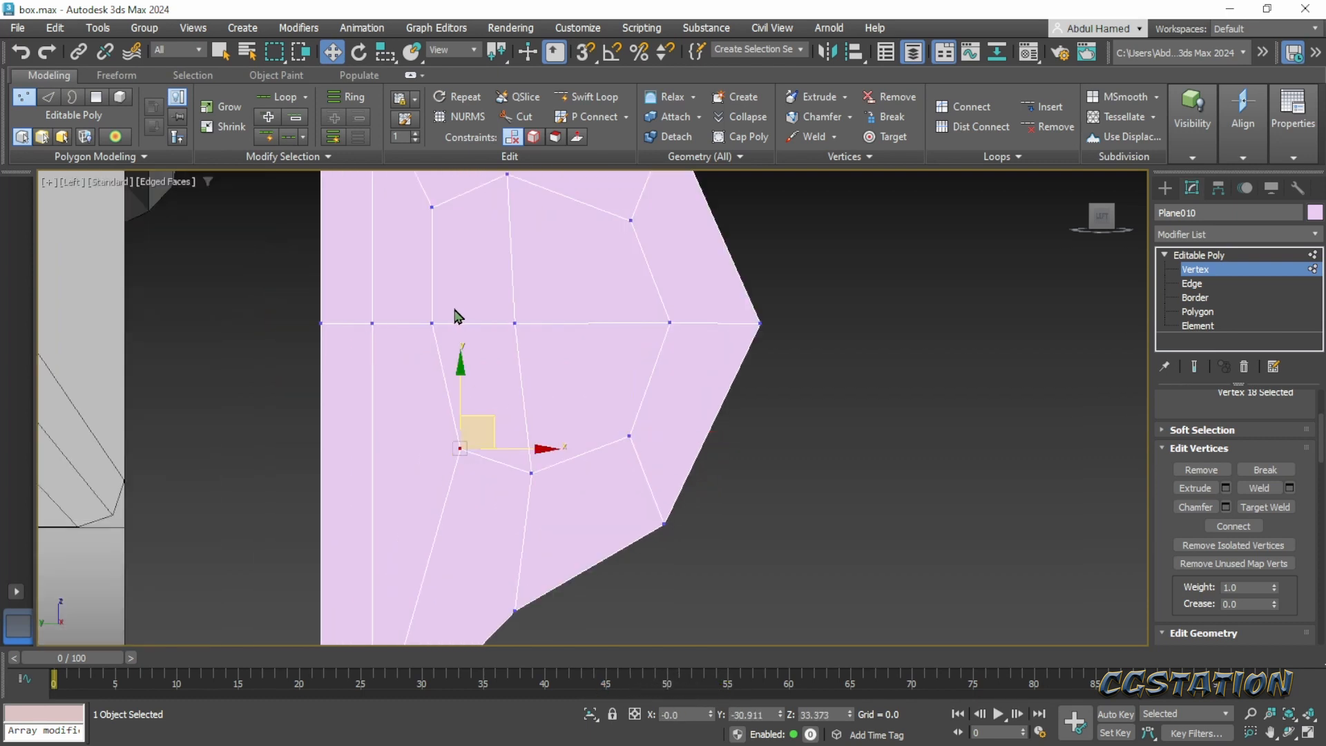
left_click_drag(456, 317, 414, 350)
left_click_drag(465, 296, 455, 292)
scroll(504, 429, "down", 3)
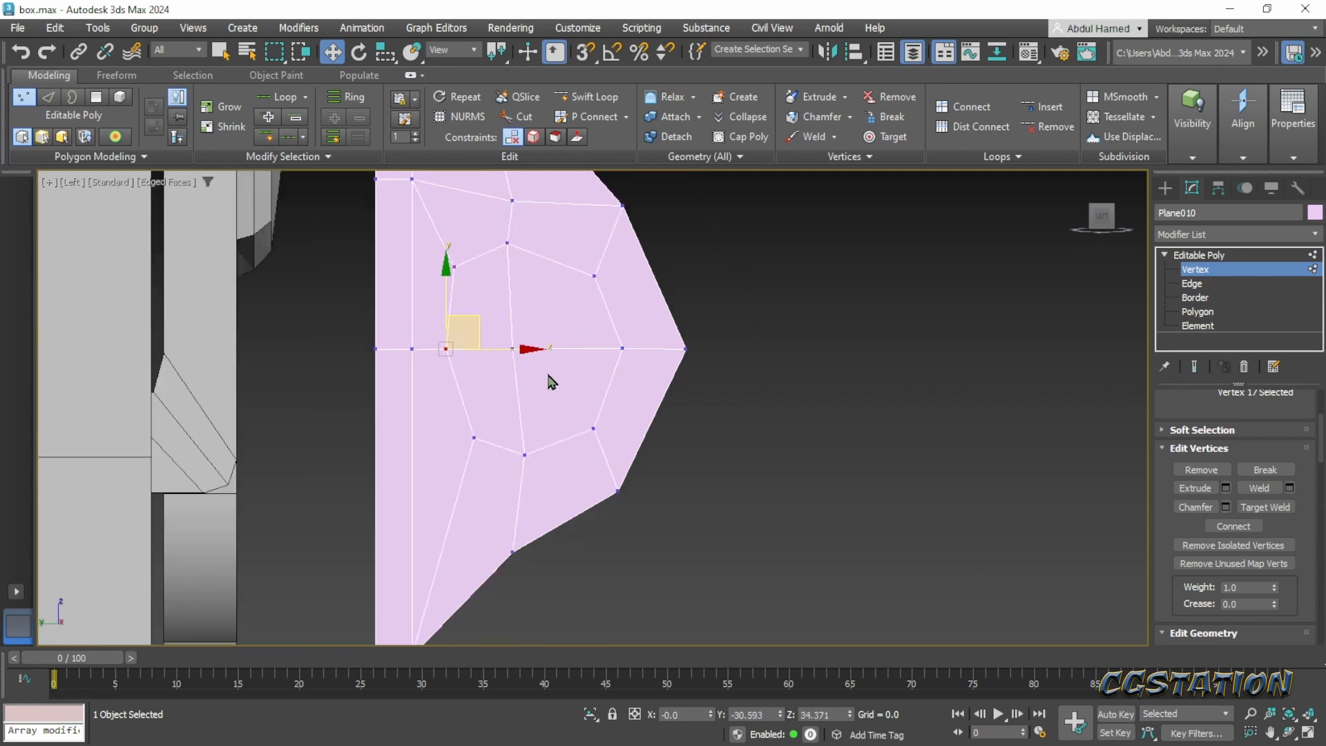
- Shift the inset area's lower inner vertex toward the chest and its centre vertex outward, away from the chest
left_click_drag(449, 452, 415, 495)
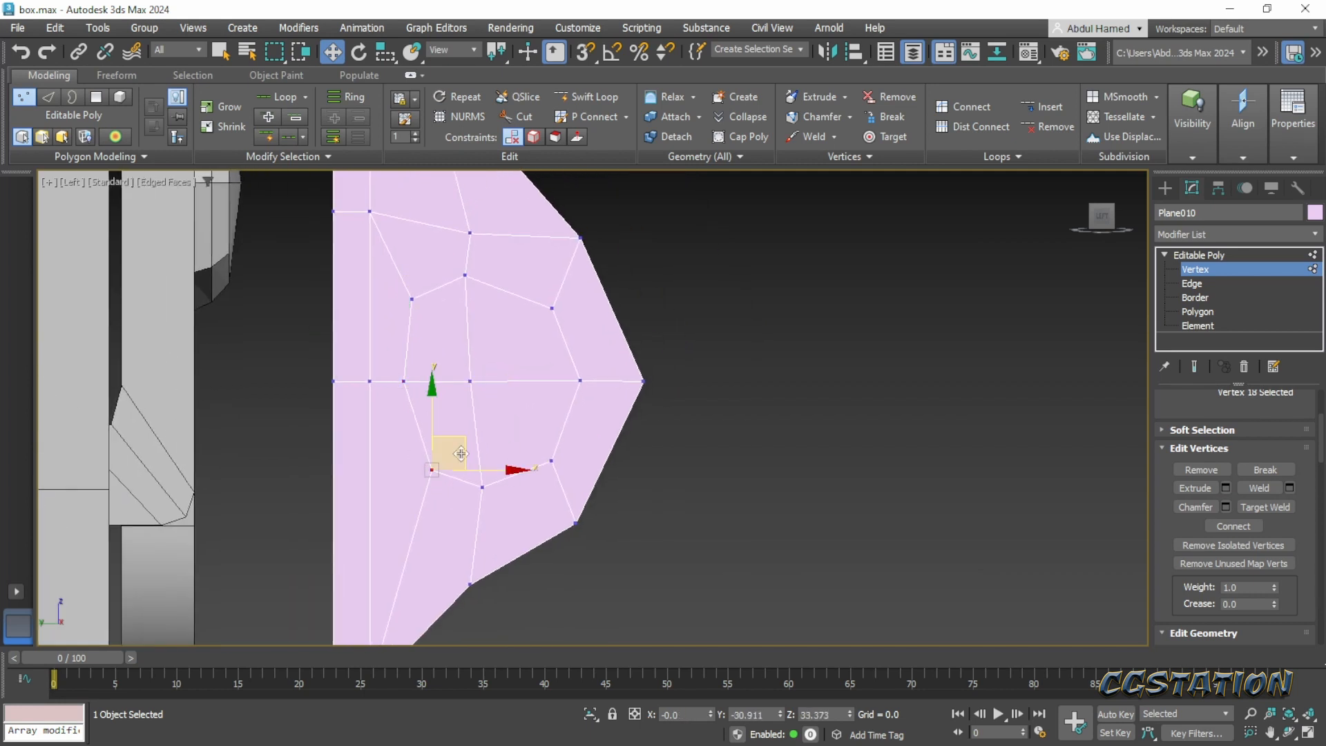
left_click_drag(454, 454, 447, 454)
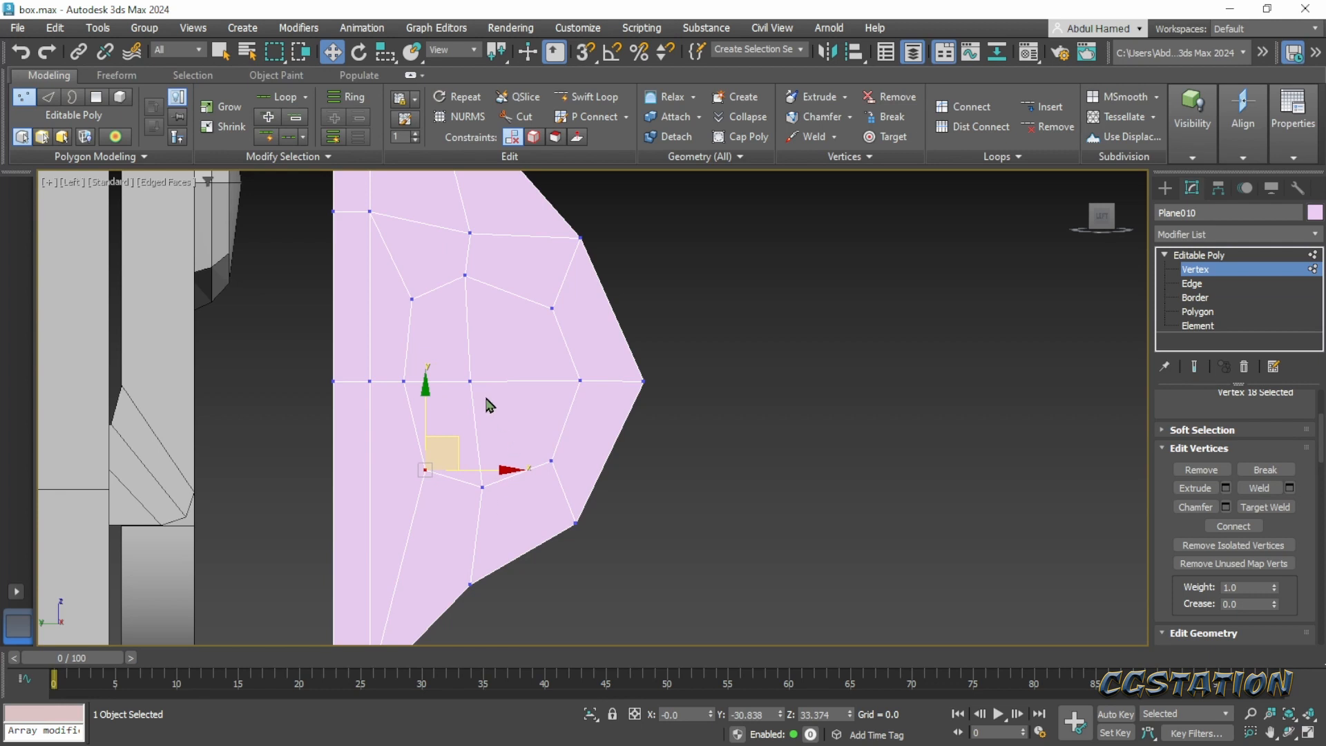
left_click(470, 381)
left_click_drag(520, 381, 546, 381)
- Delete the four polygons inside the inset area to open the ring fitting's hole
left_click(1217, 312)
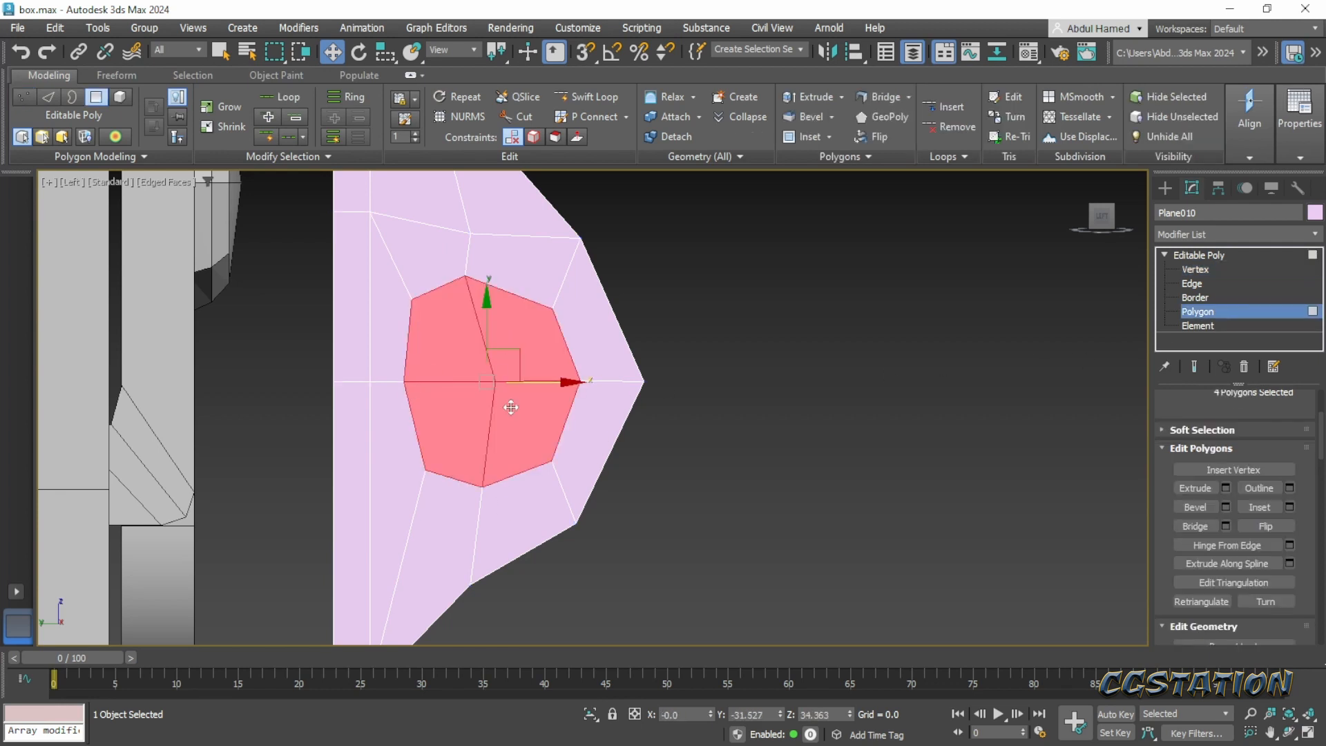
key("Delete")
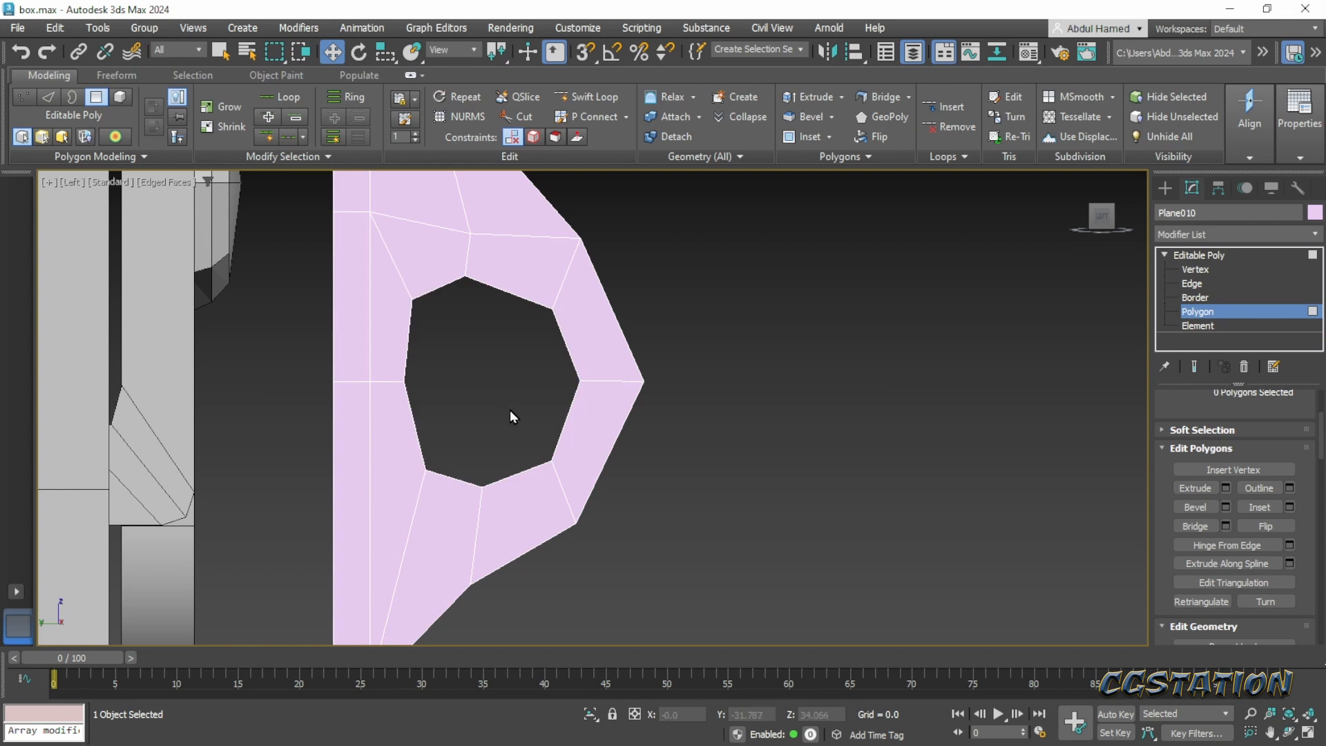
middle_click_drag(510, 412, 473, 472)
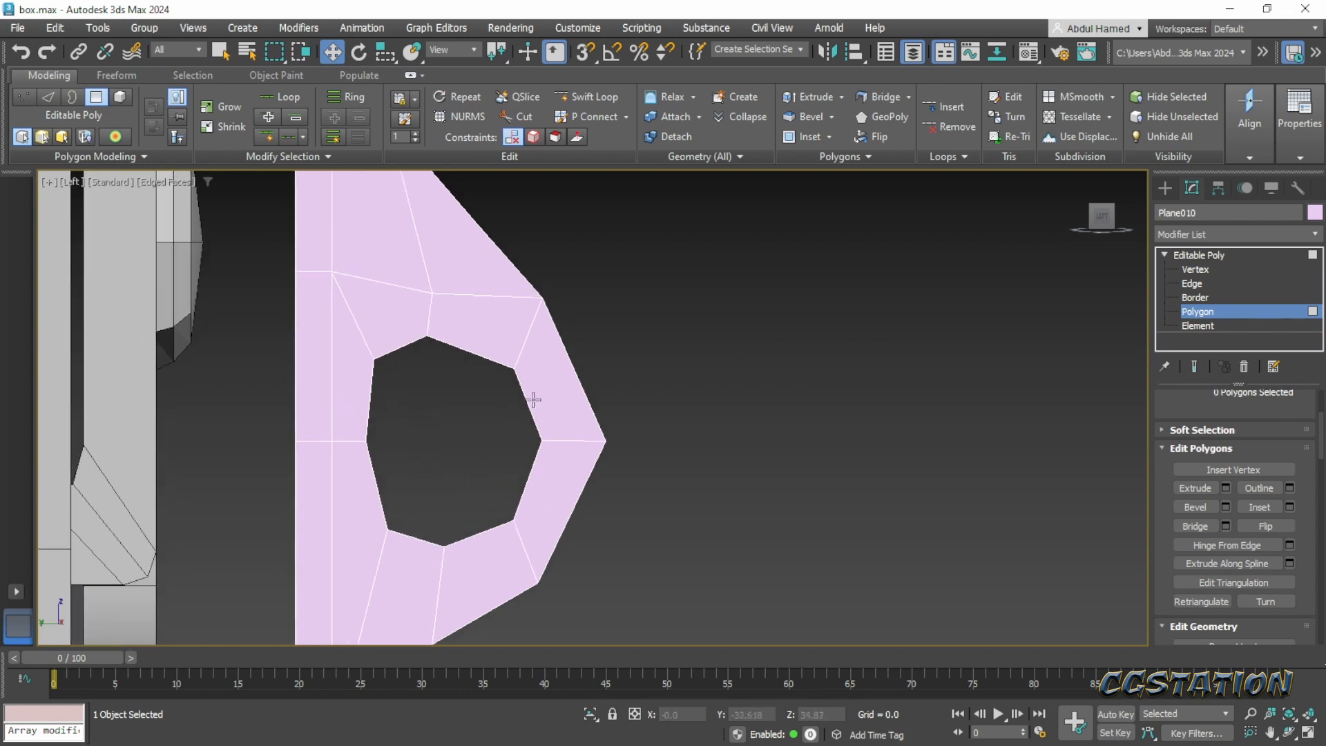
left_click(1215, 270)
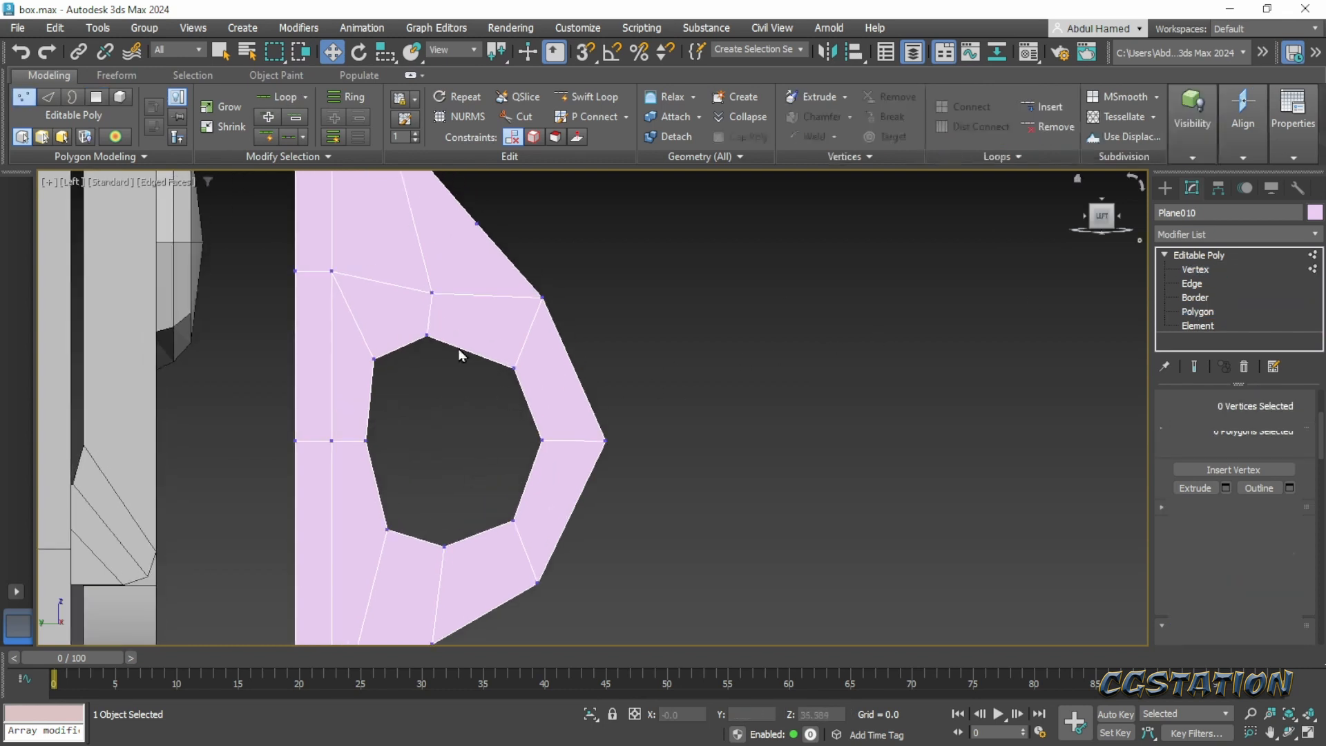
left_click(426, 337)
left_click(472, 434)
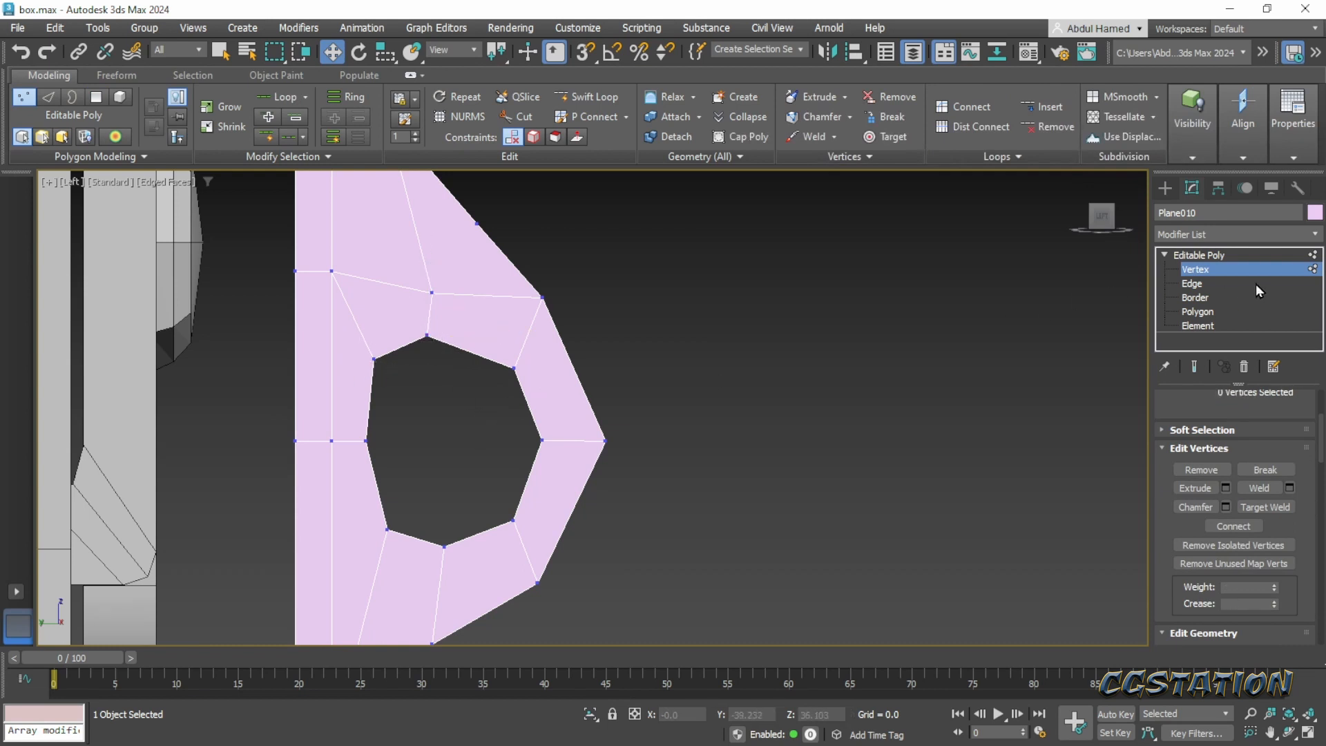
left_click(1229, 271)
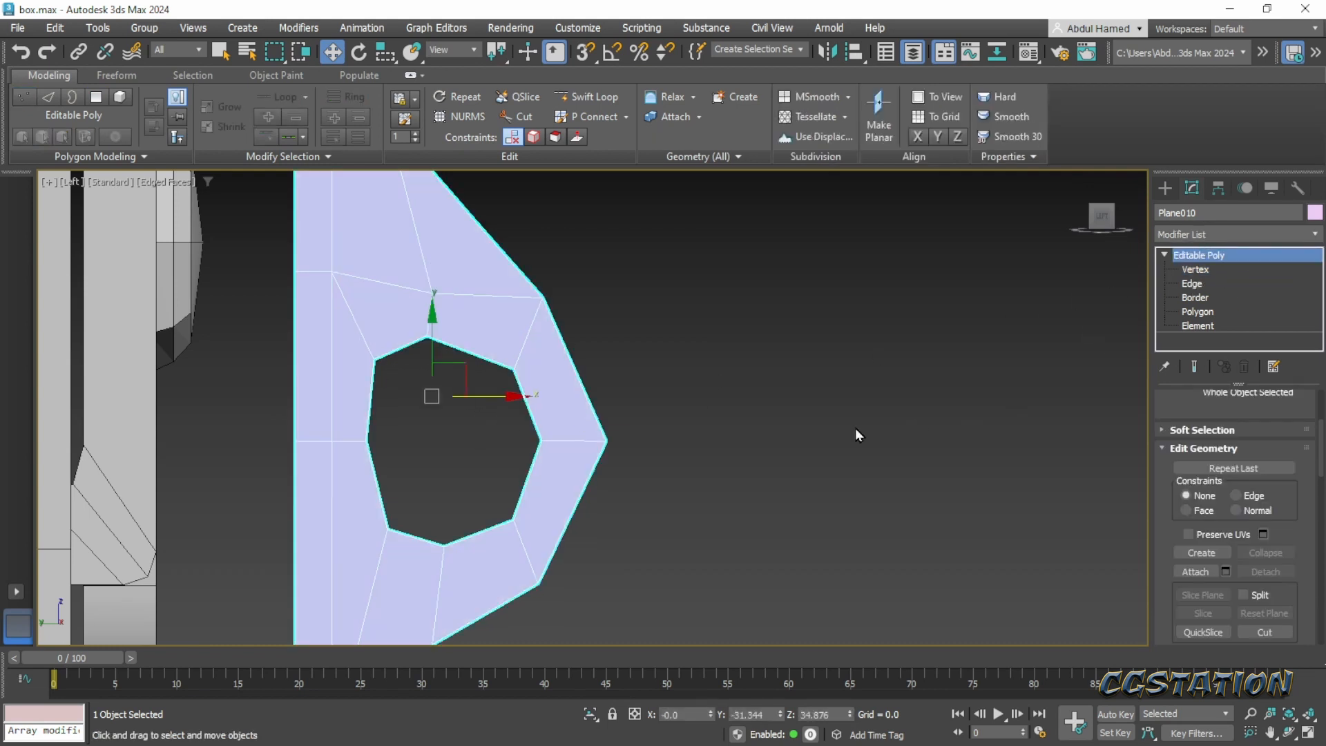
right_click(799, 429)
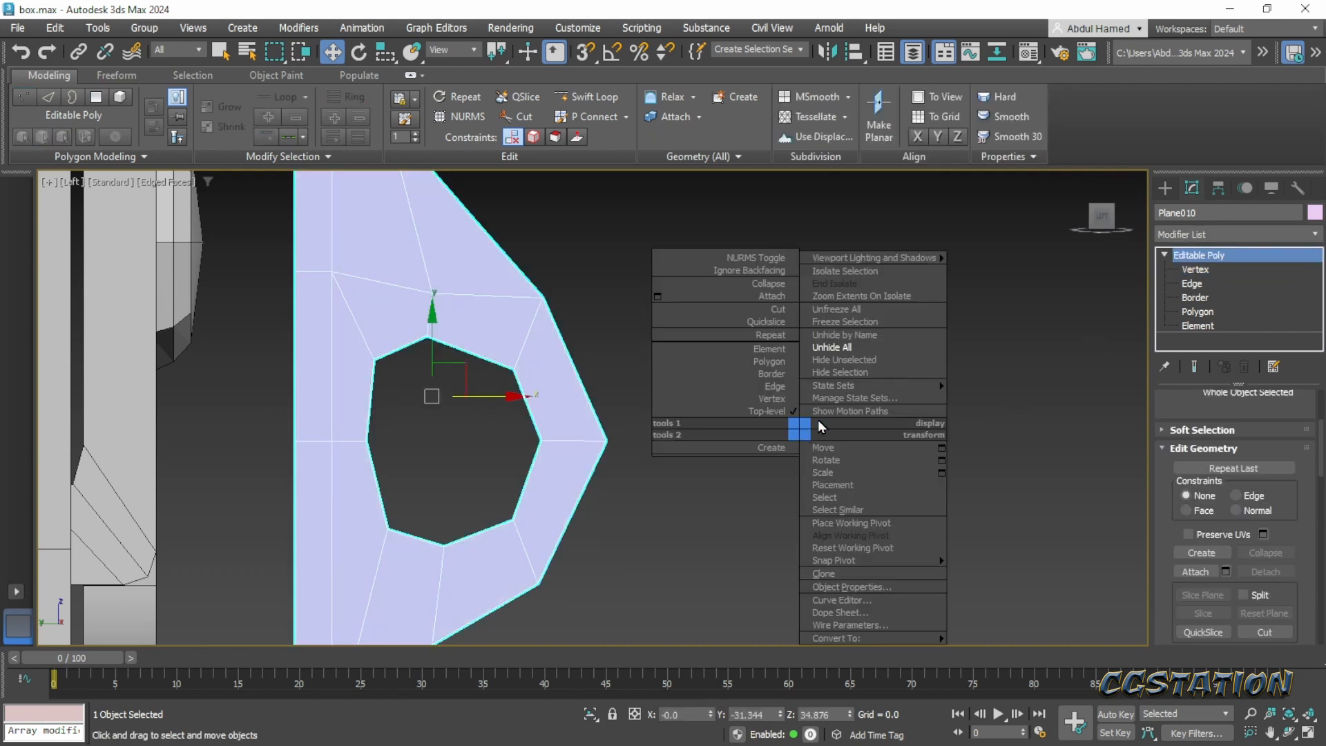
left_click(970, 499)
- Create a cylinder about 0.82 in radius and 1.32 high inside the hole and reduce its sides to 9
left_click(1165, 188)
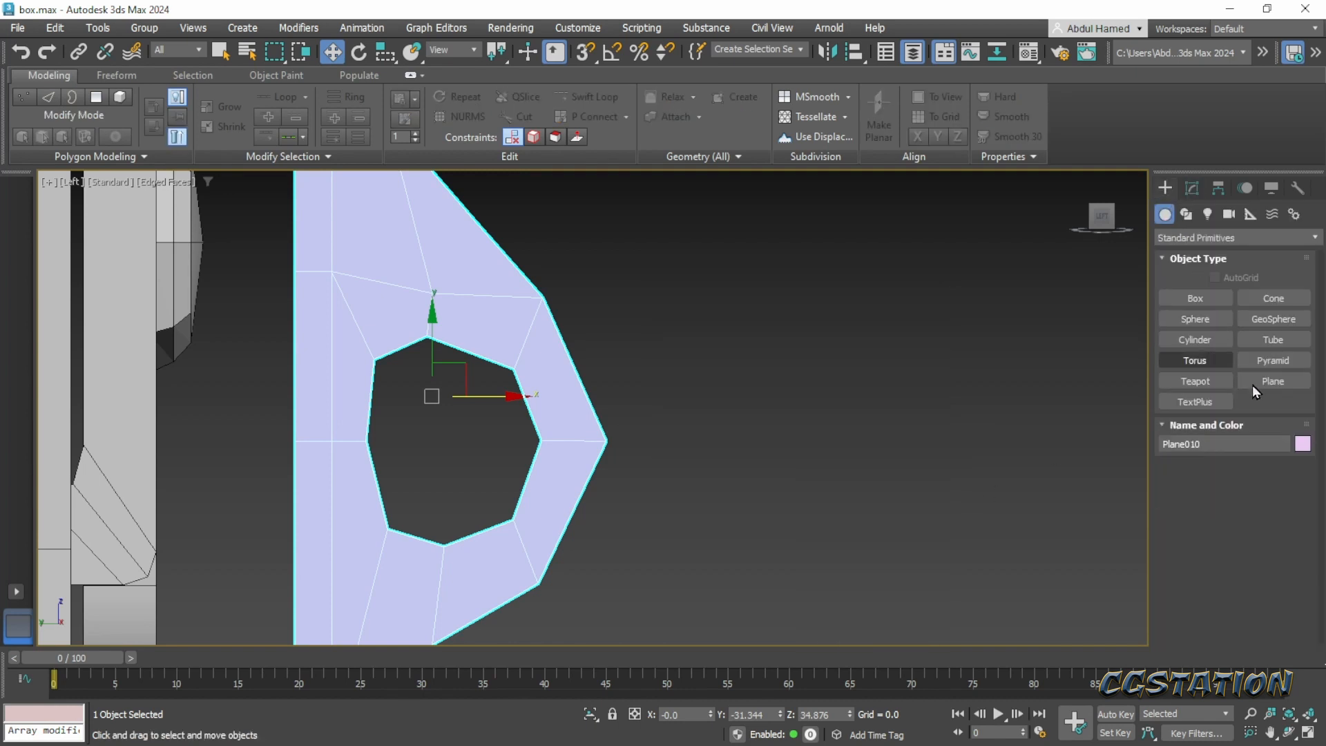
left_click(1213, 342)
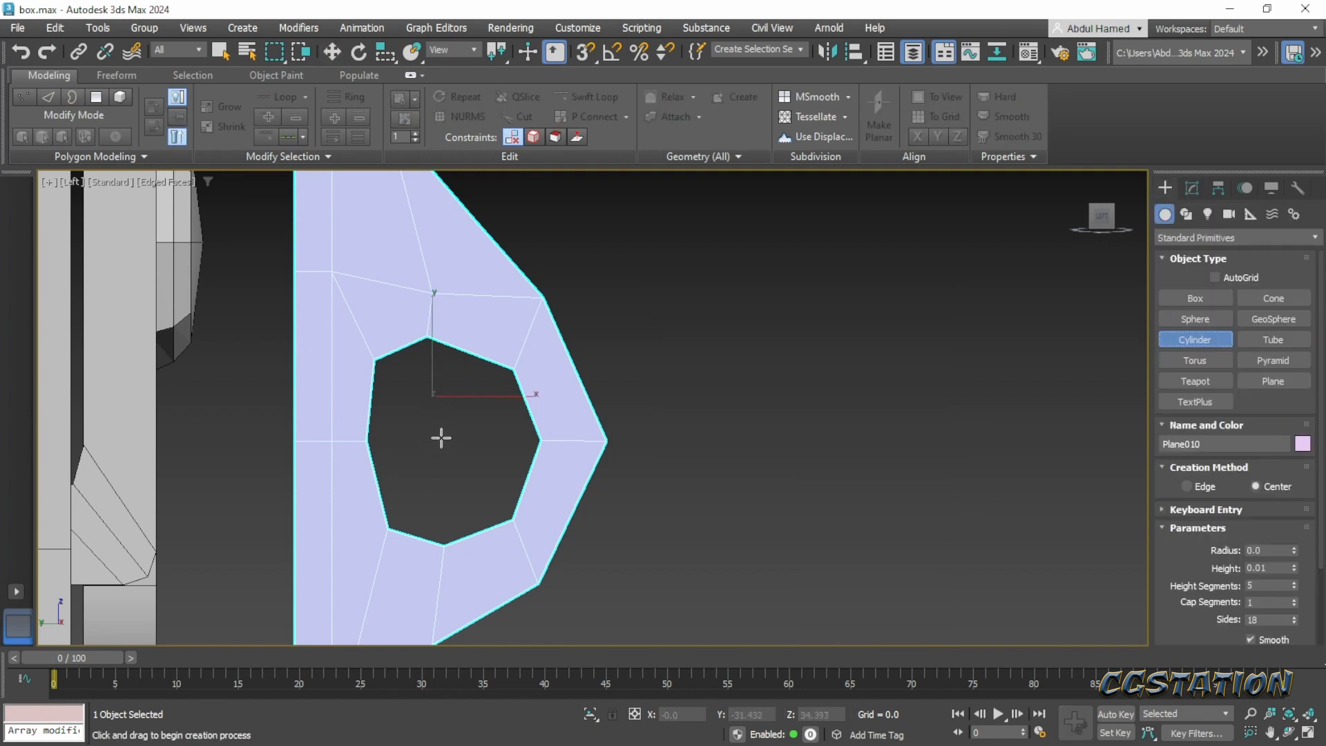
left_click_drag(445, 435, 477, 507)
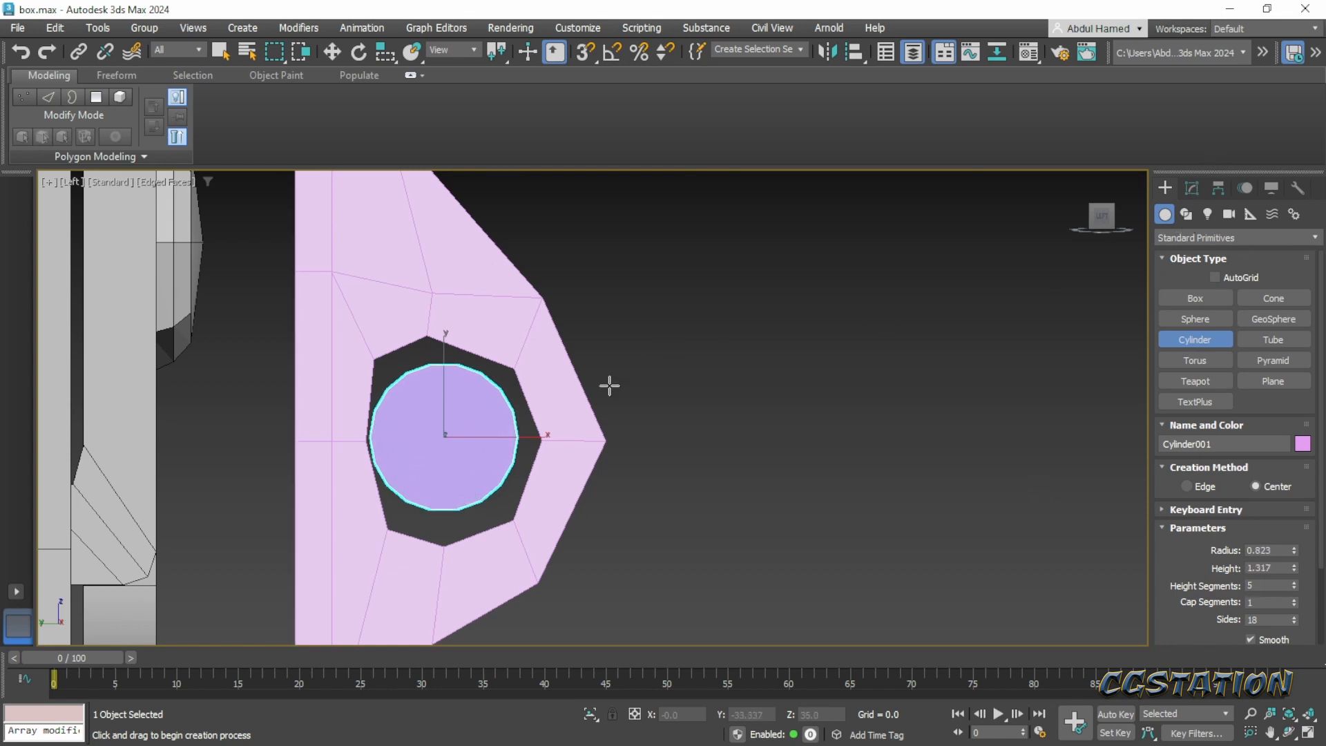
left_click(1192, 188)
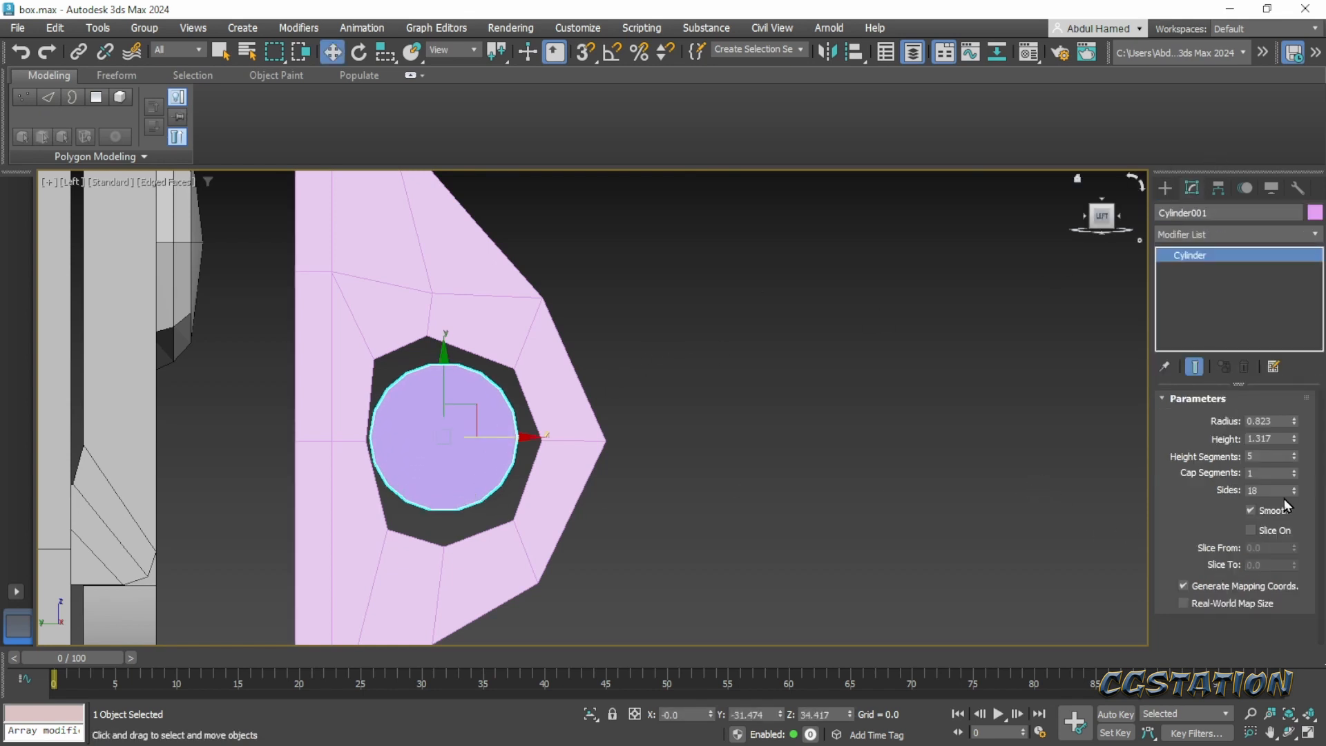
mouse_move(1295, 493)
left_mouse_down()
mouse_move(1295, 515)
mouse_move(1295, 503)
left_mouse_up()
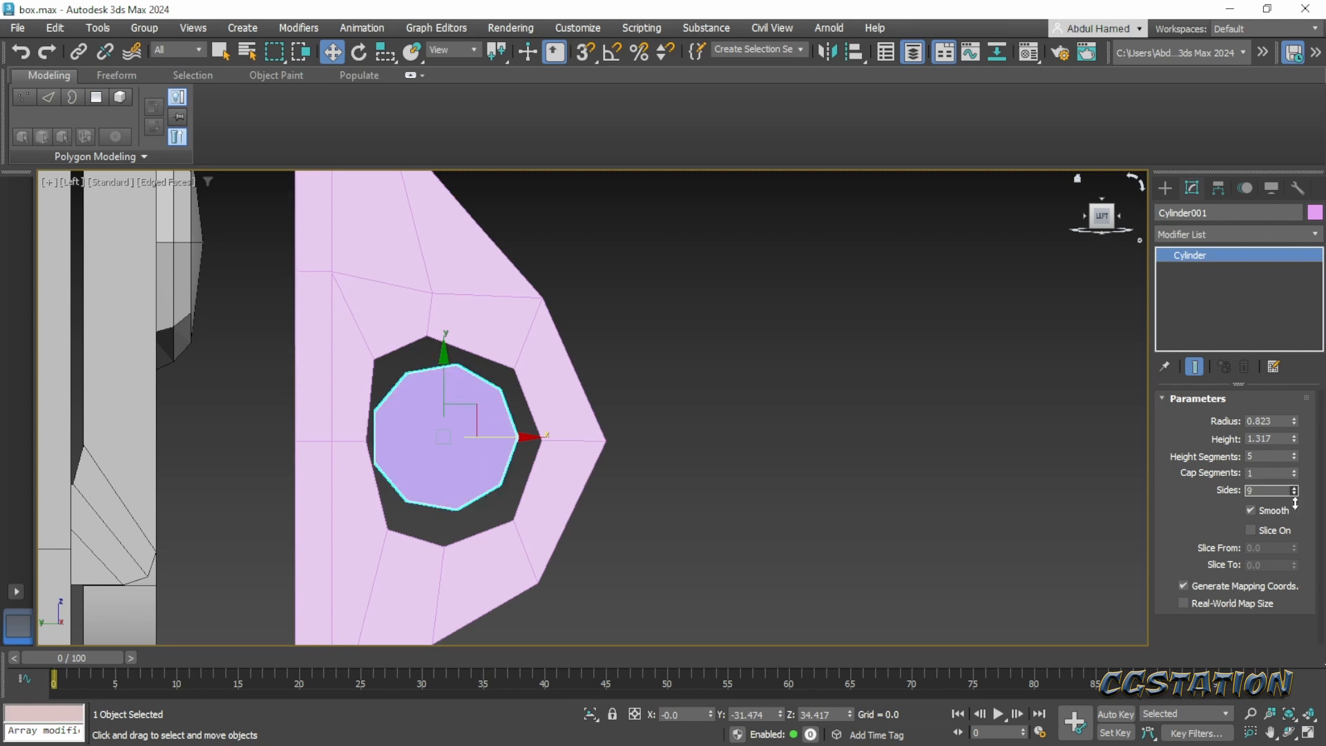
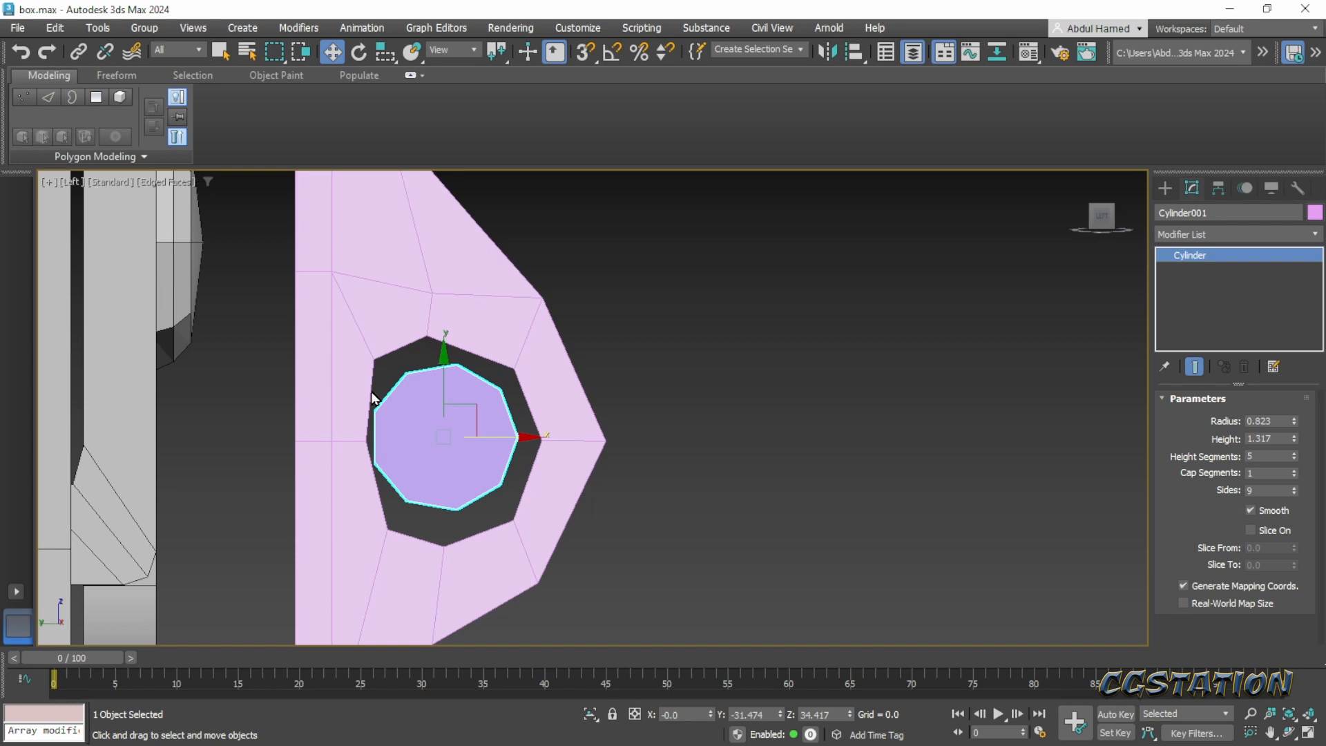
- Set the cylinder's sides to 8 and start vertex editing on the surrounding plate
left_click(1291, 495)
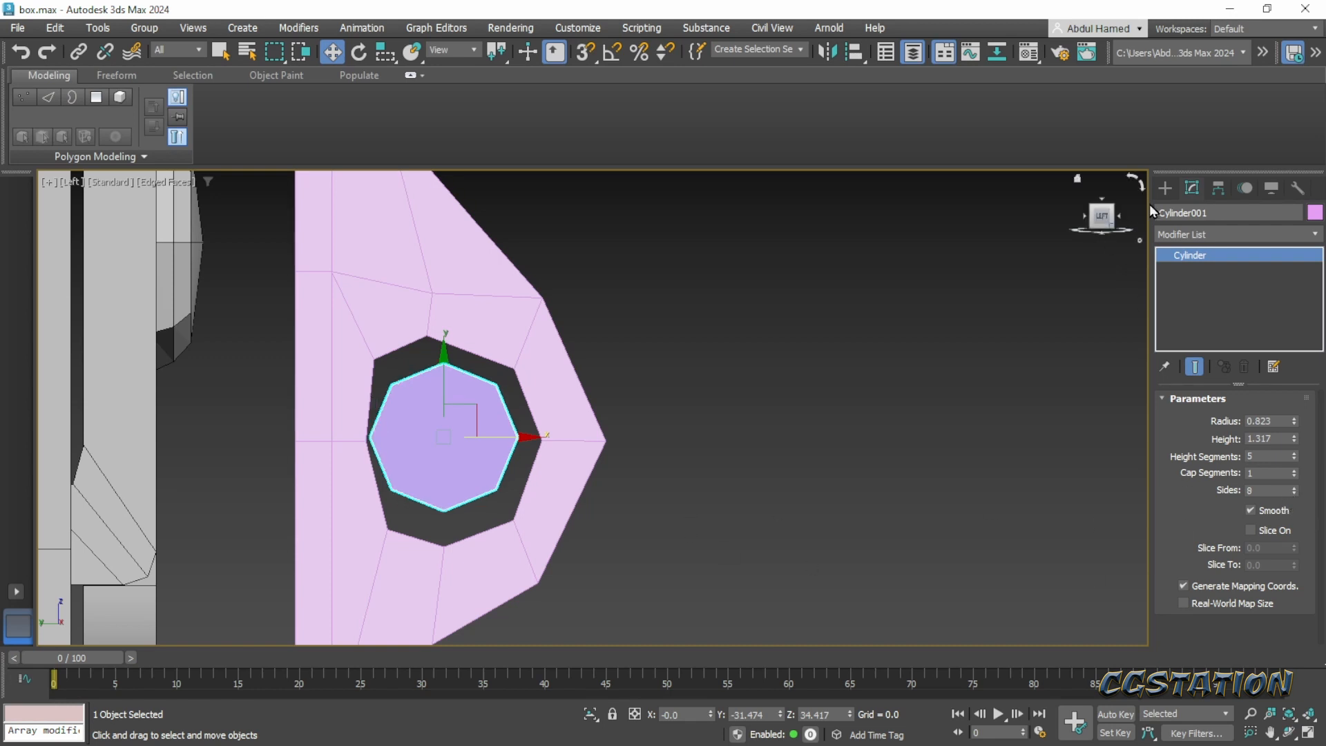
left_click(516, 354)
left_click(1194, 269)
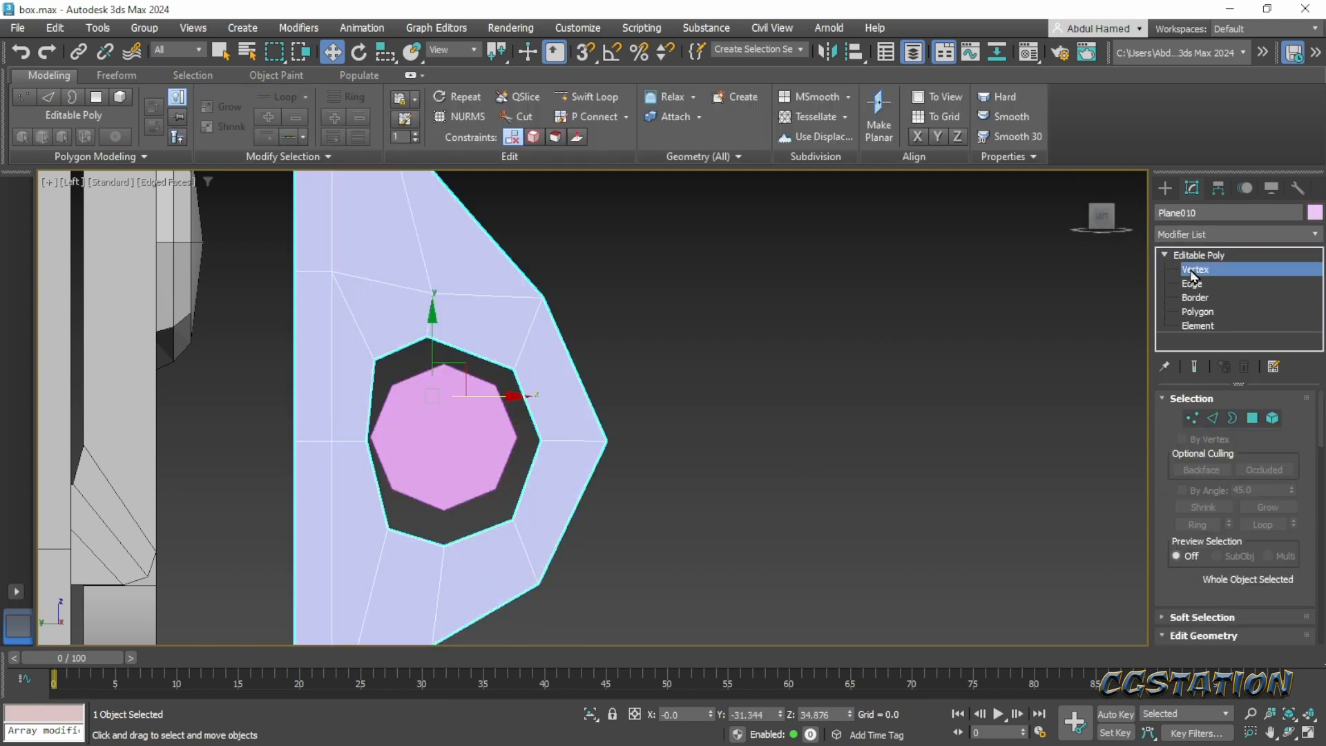
- Try to move the hole's top vertex onto the cylinder's top corner with 3D vertex snapping
scroll(413, 346, "up", 2)
middle_click_drag(413, 343, 398, 406)
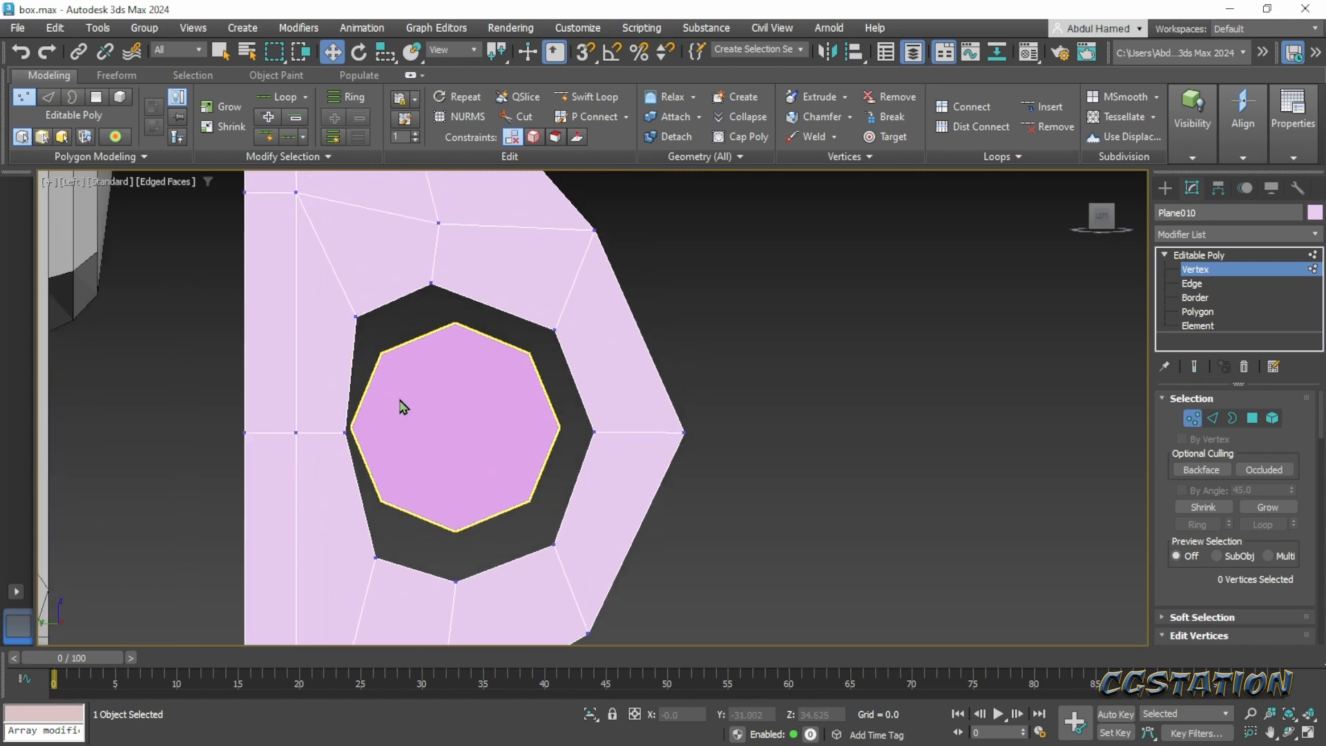
left_click(586, 52)
left_click(428, 283)
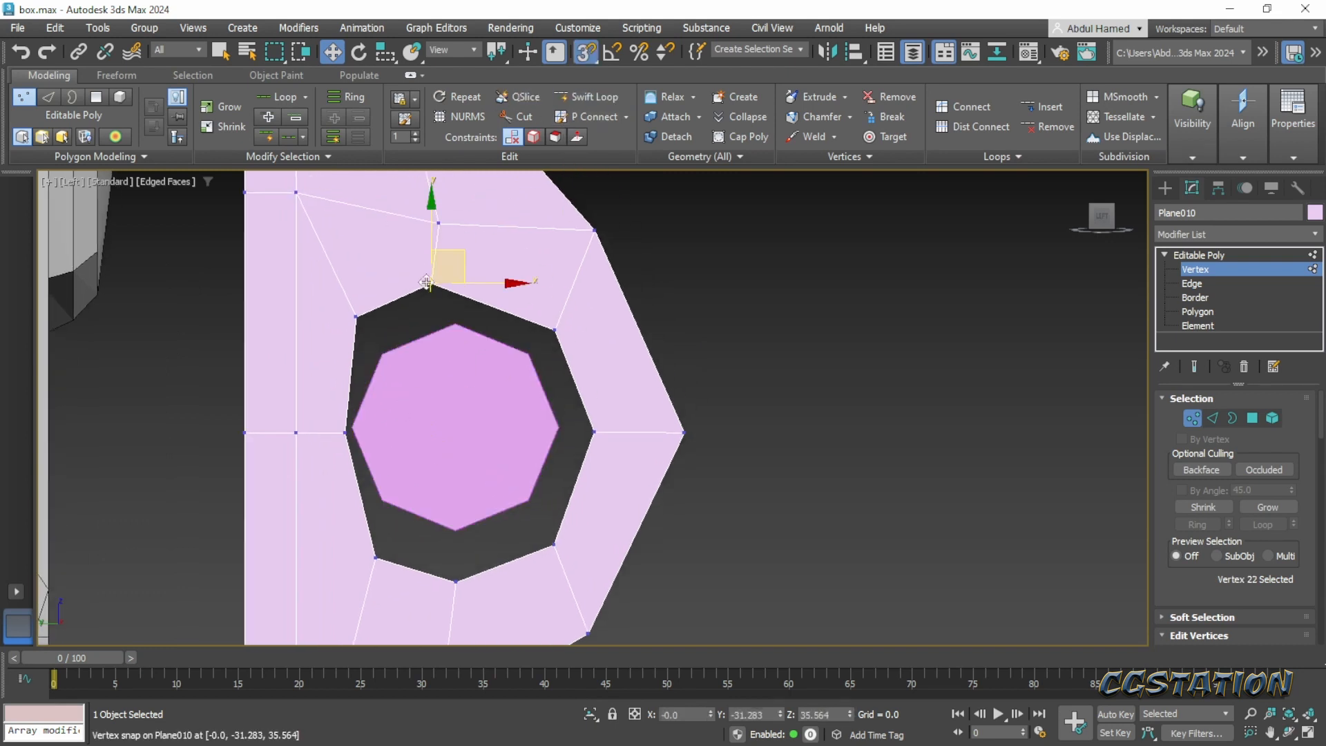
left_click_drag(470, 249, 493, 311)
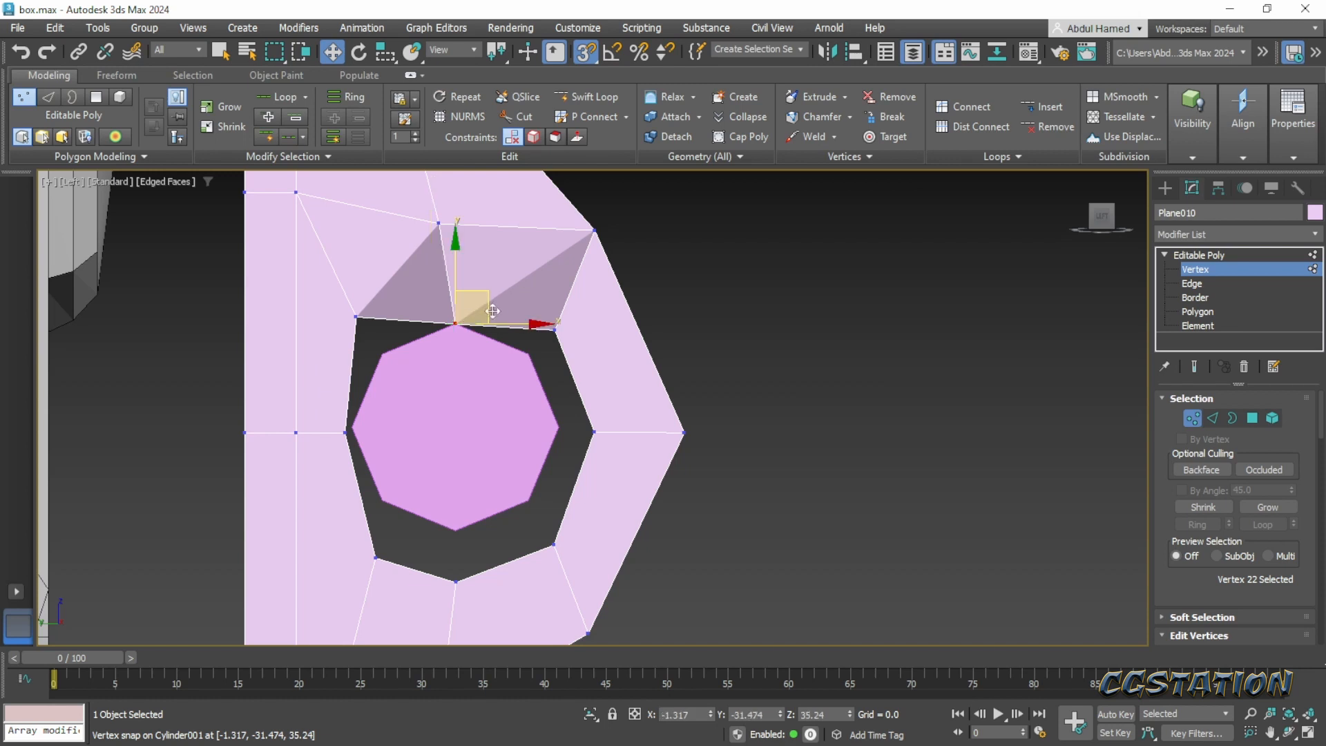
key("ctrl+z")
left_click_drag(461, 262, 467, 322)
middle_click_drag(511, 383, 552, 376, "alt")
key("ctrl+z")
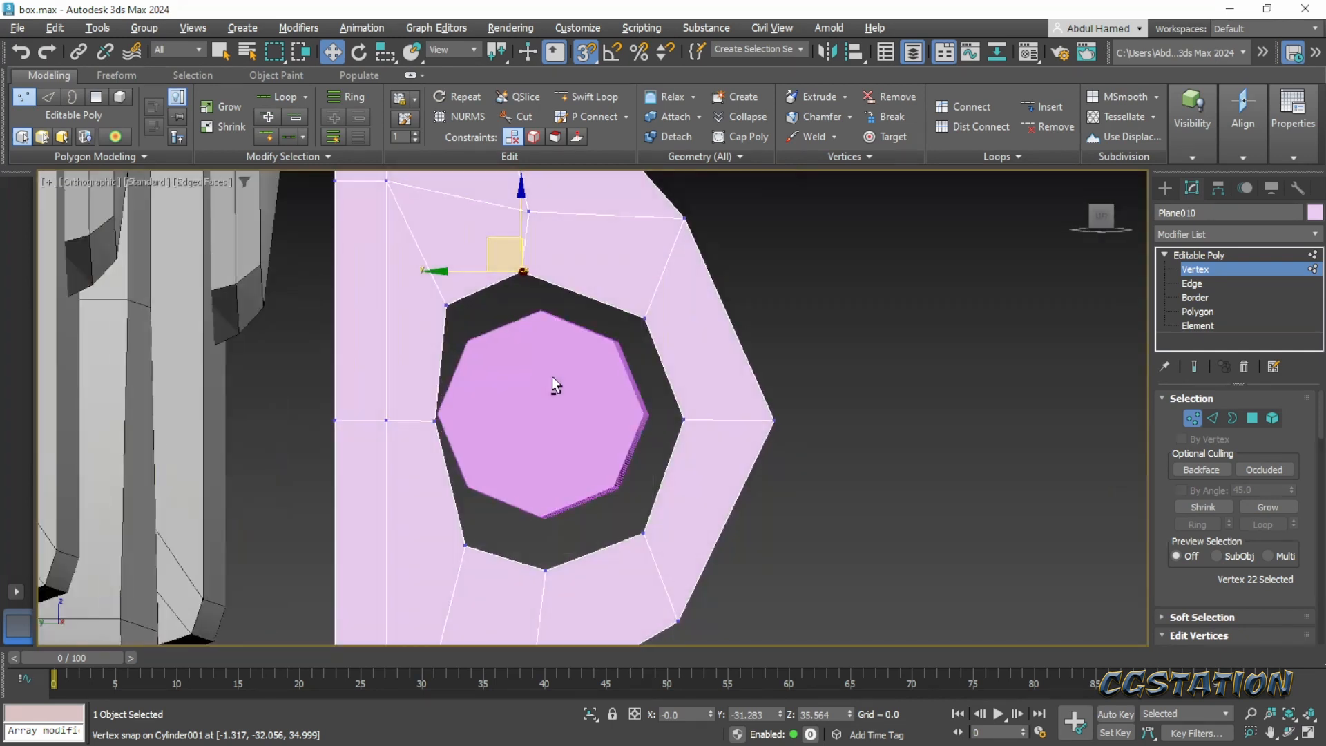
- Return to the Left view, retry moving the hole's top vertex toward the cylinder, and undo the move
left_click(1106, 218)
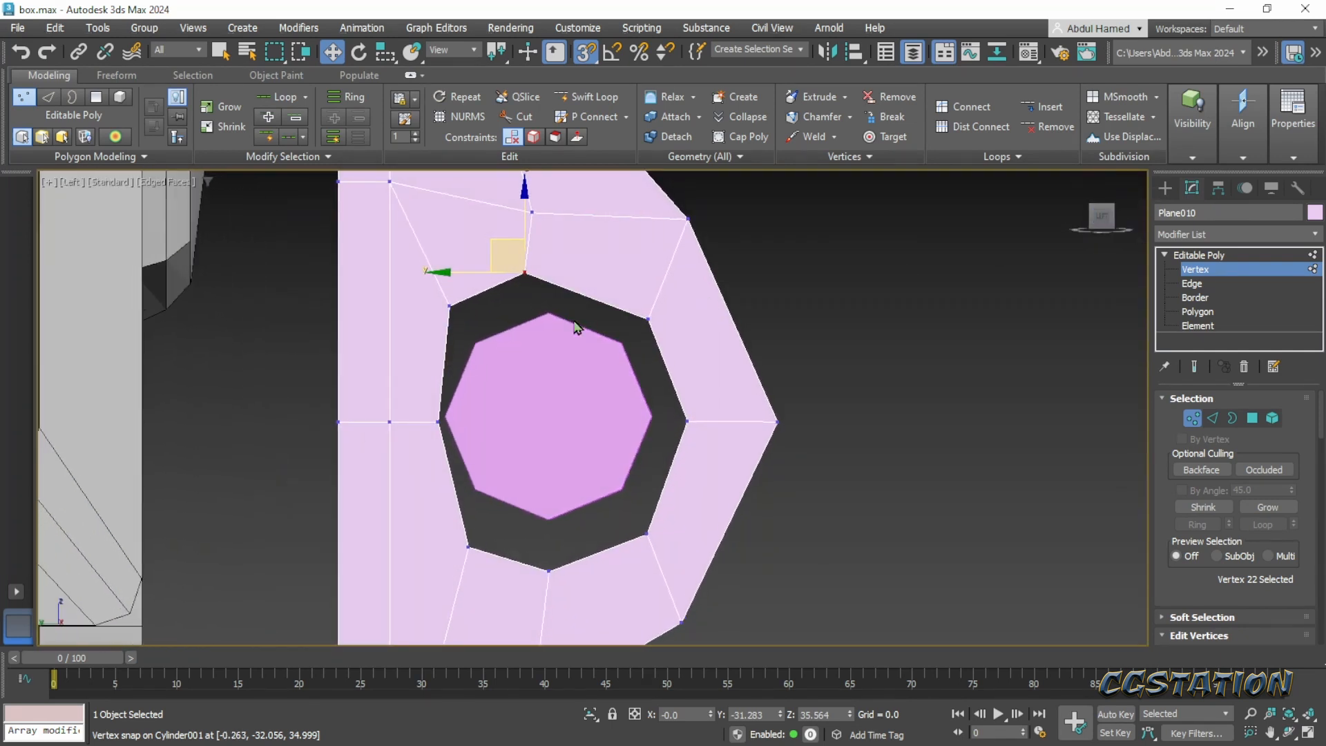
scroll(571, 358, "up", 3)
scroll(568, 339, "down", 1)
middle_click_drag(567, 337, 539, 374)
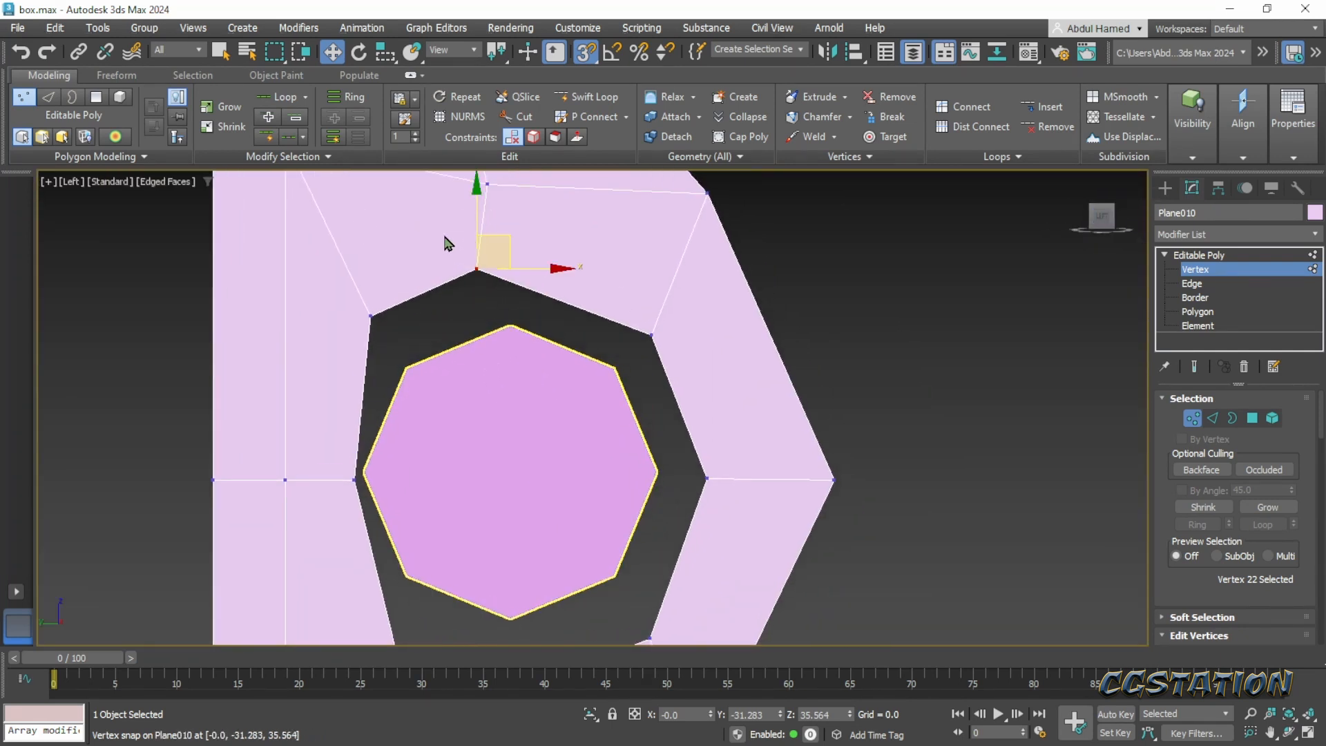
left_click_drag(513, 239, 546, 276)
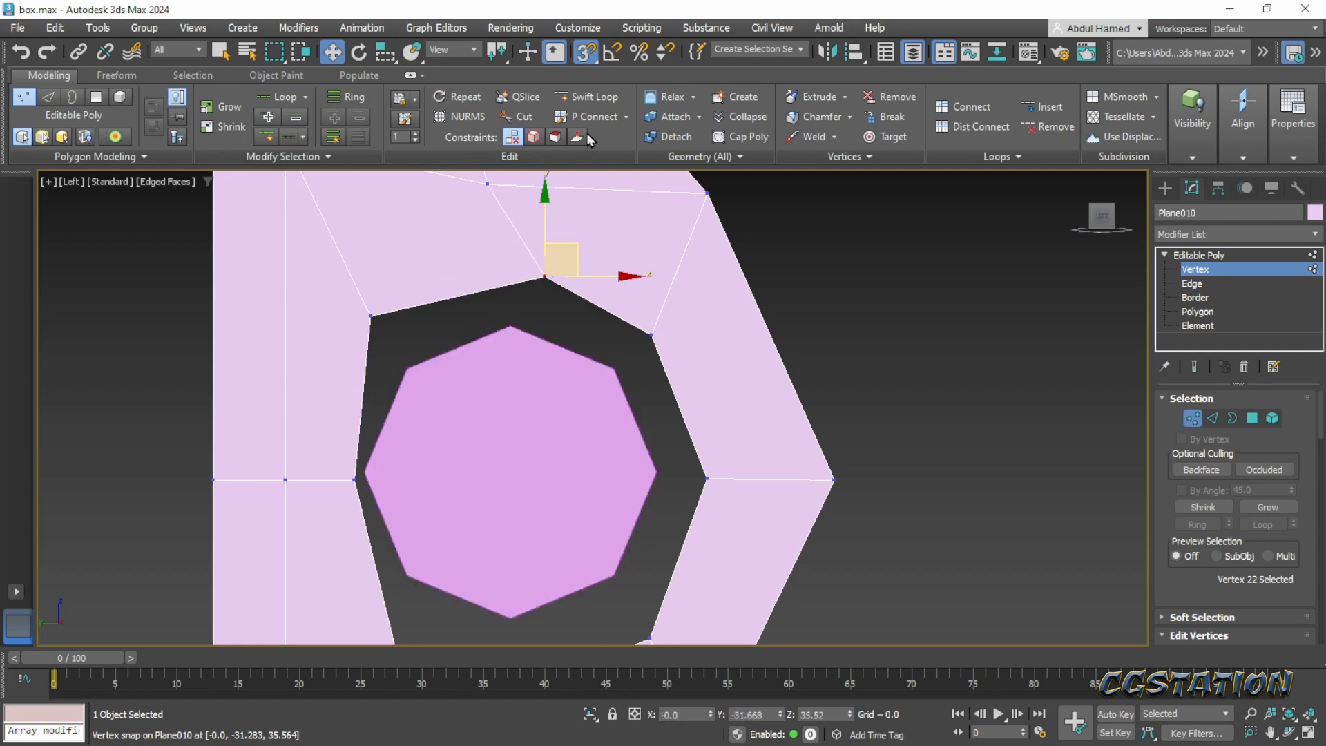
key("ctrl+z")
- Check the enabled snap types and switch snapping from 3D to 2.5D
right_click(589, 52)
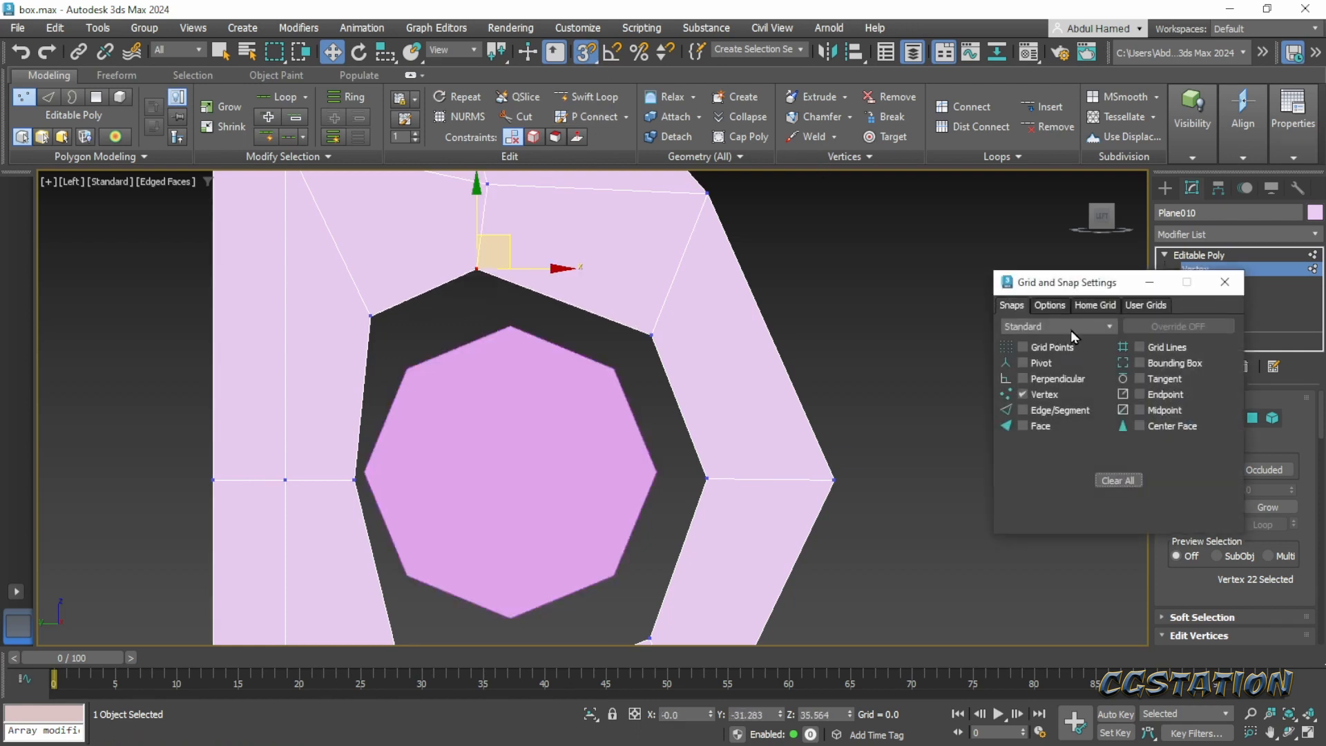
left_click_drag(1092, 289, 917, 295)
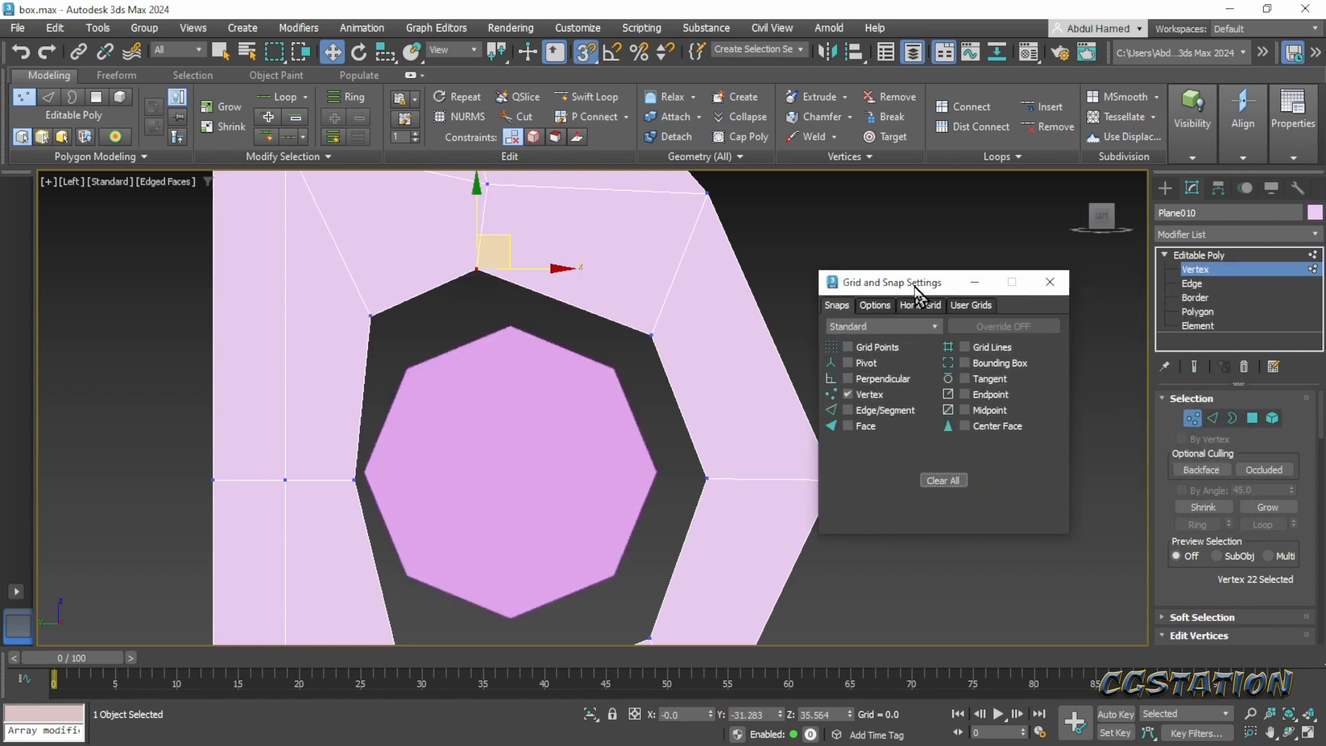
left_click(1049, 281)
left_click(596, 58)
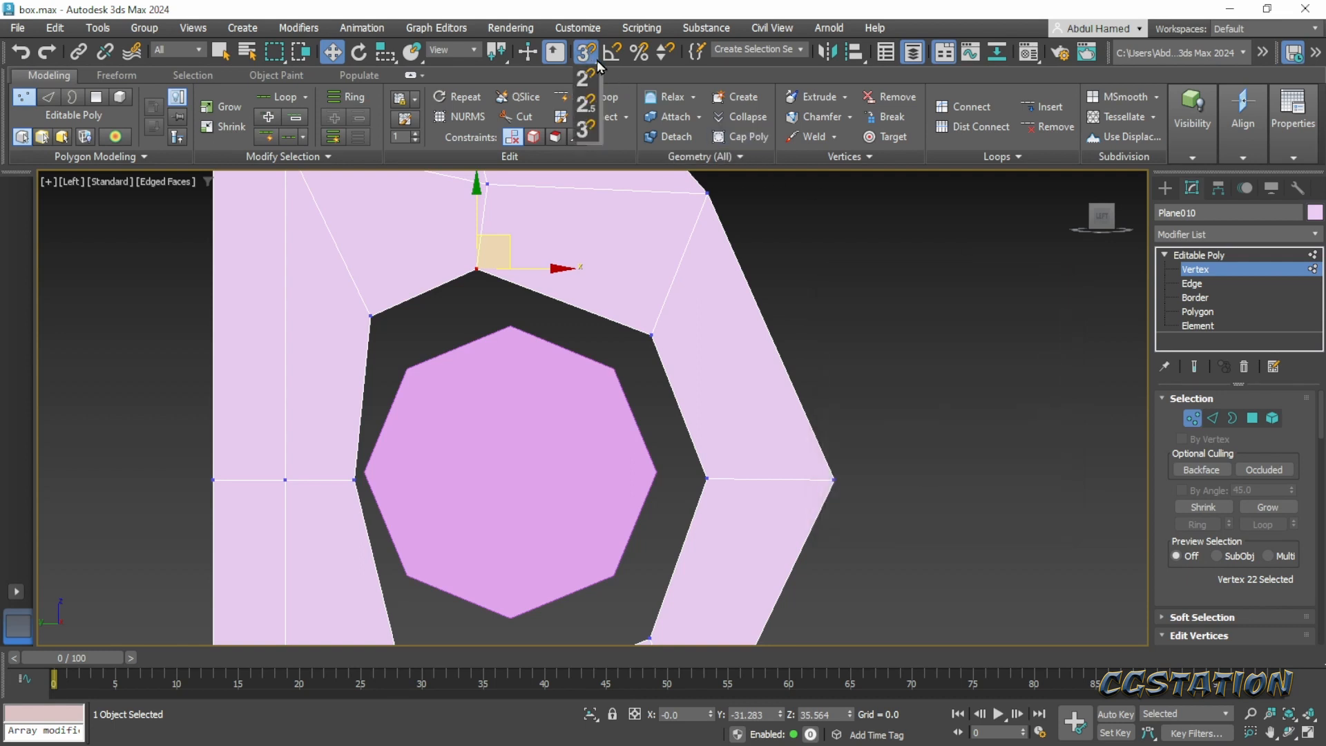
left_click_drag(596, 60, 591, 107)
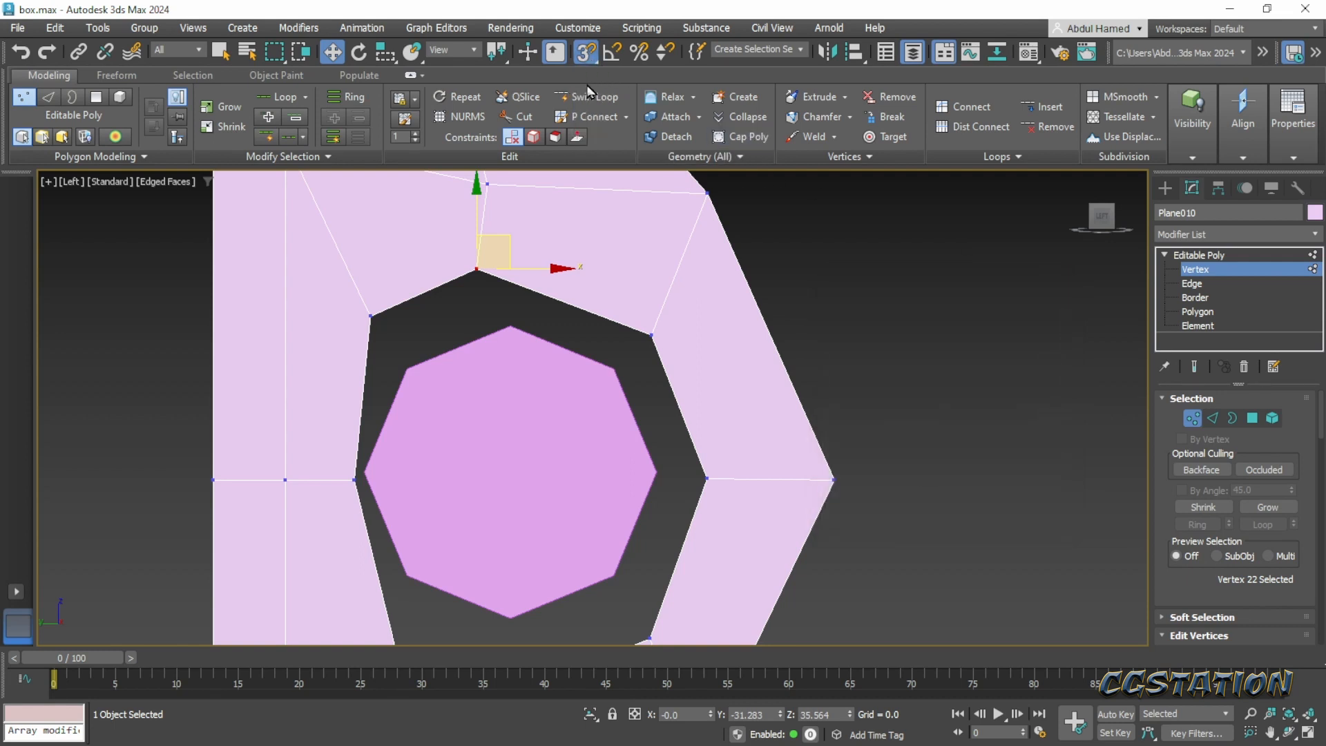
- Snap the hole's top, upper-right and right vertices onto the matching corners of the octagonal cylinder
left_click_drag(493, 237, 526, 292)
left_click(651, 335)
left_click_drag(683, 319, 617, 367)
middle_click_drag(690, 475, 708, 388)
left_click(725, 392)
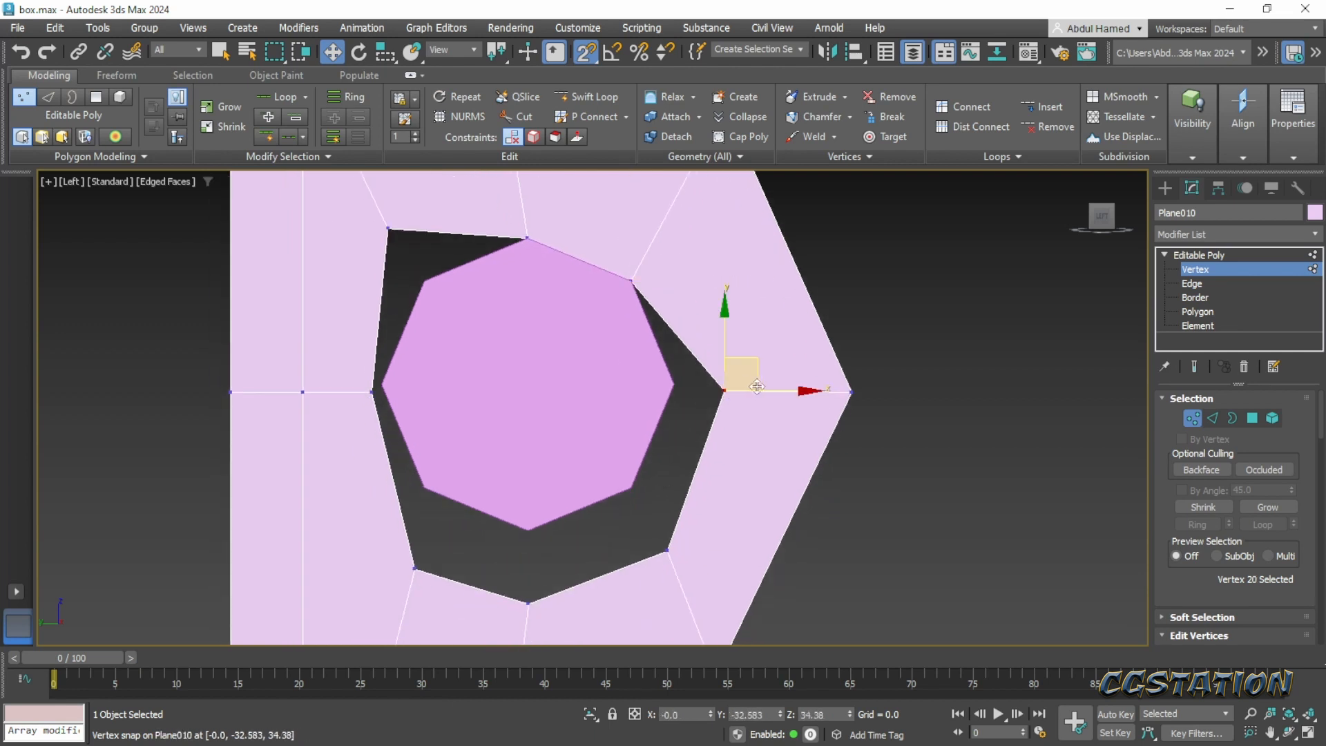
left_click_drag(731, 376, 680, 371)
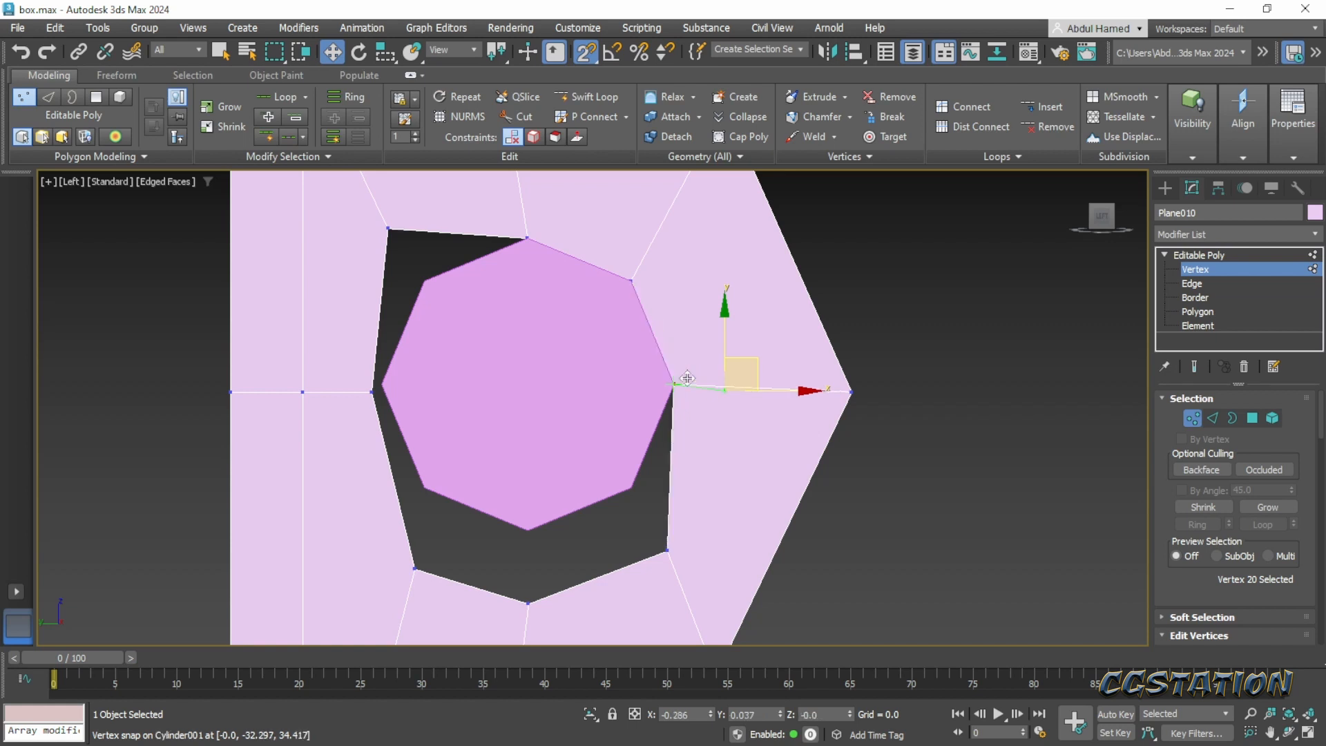
- Snap the hole's lower-right, bottom and lower-left vertices onto the matching cylinder corners
left_click(674, 547)
left_click_drag(696, 519, 630, 488)
left_click(530, 605)
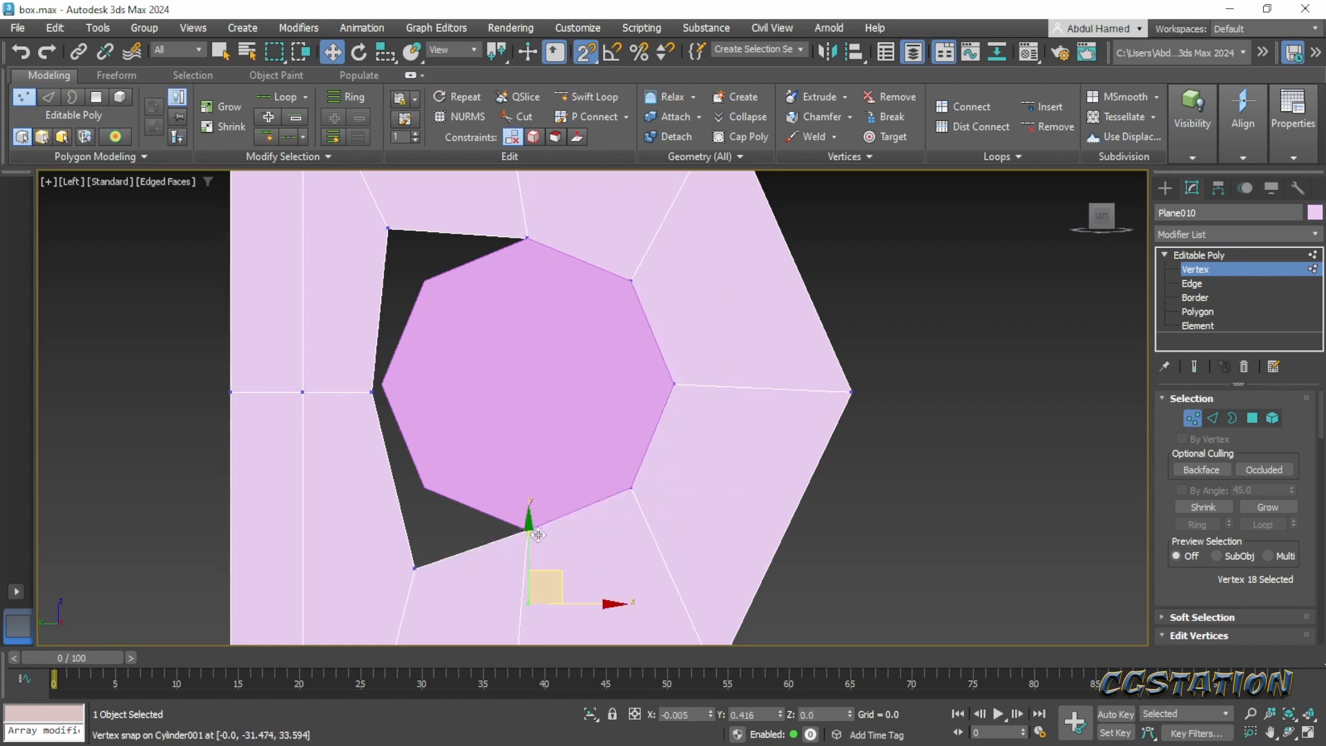
left_click_drag(538, 572, 530, 531)
left_click(414, 570)
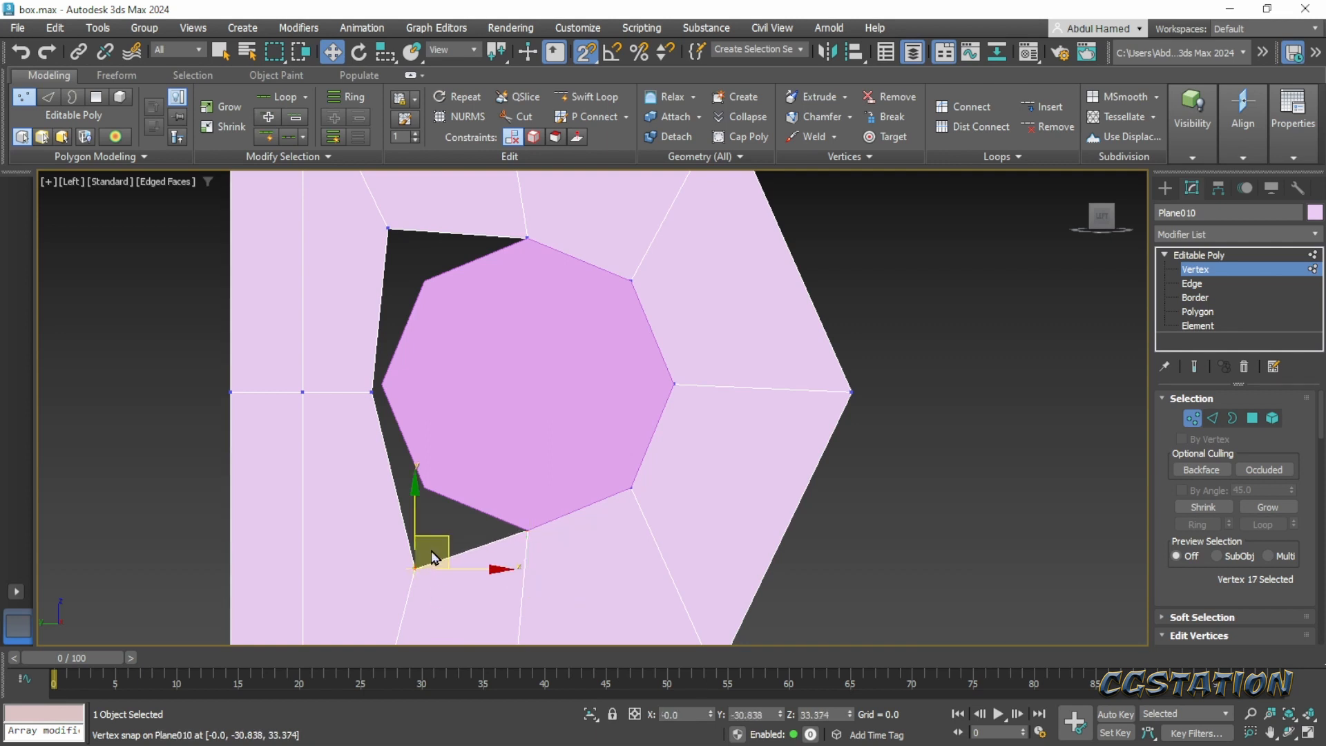
left_click_drag(434, 539, 443, 460)
- Snap the hole's left and upper-left vertices onto the remaining cylinder corners
left_click(373, 392)
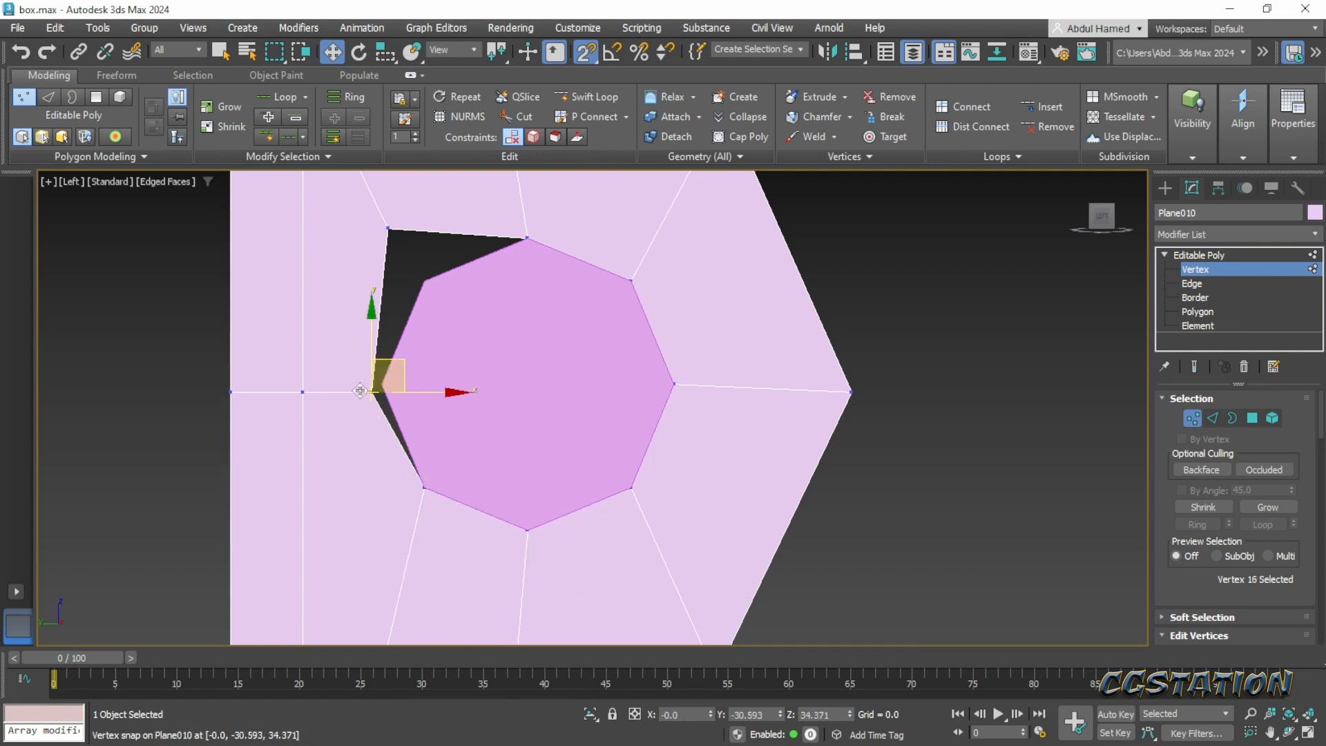
left_click_drag(405, 353, 383, 383)
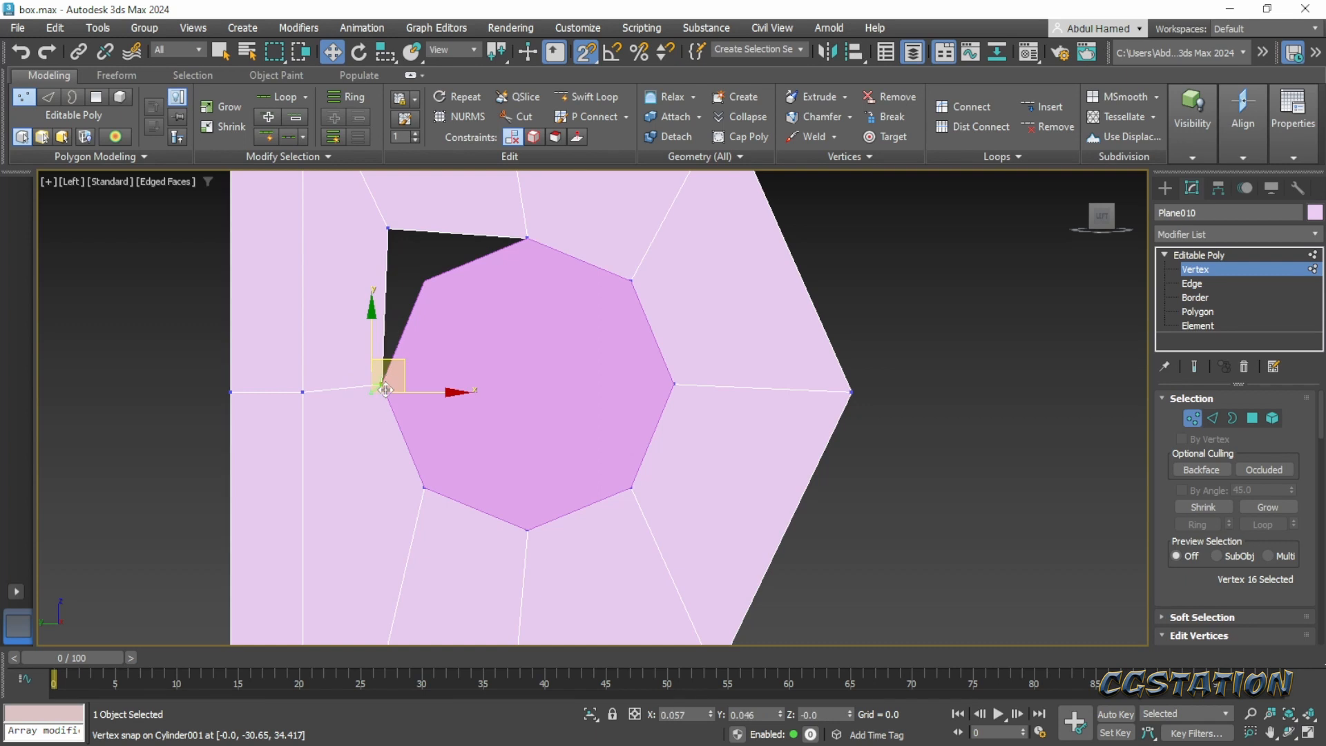
left_click(391, 224)
left_click_drag(391, 222, 424, 280)
- Leave vertex editing on the plate and delete the guide cylinder inside the hole
scroll(533, 345, "down", 3)
middle_click_drag(533, 345, 532, 387, "alt")
left_click(1228, 252)
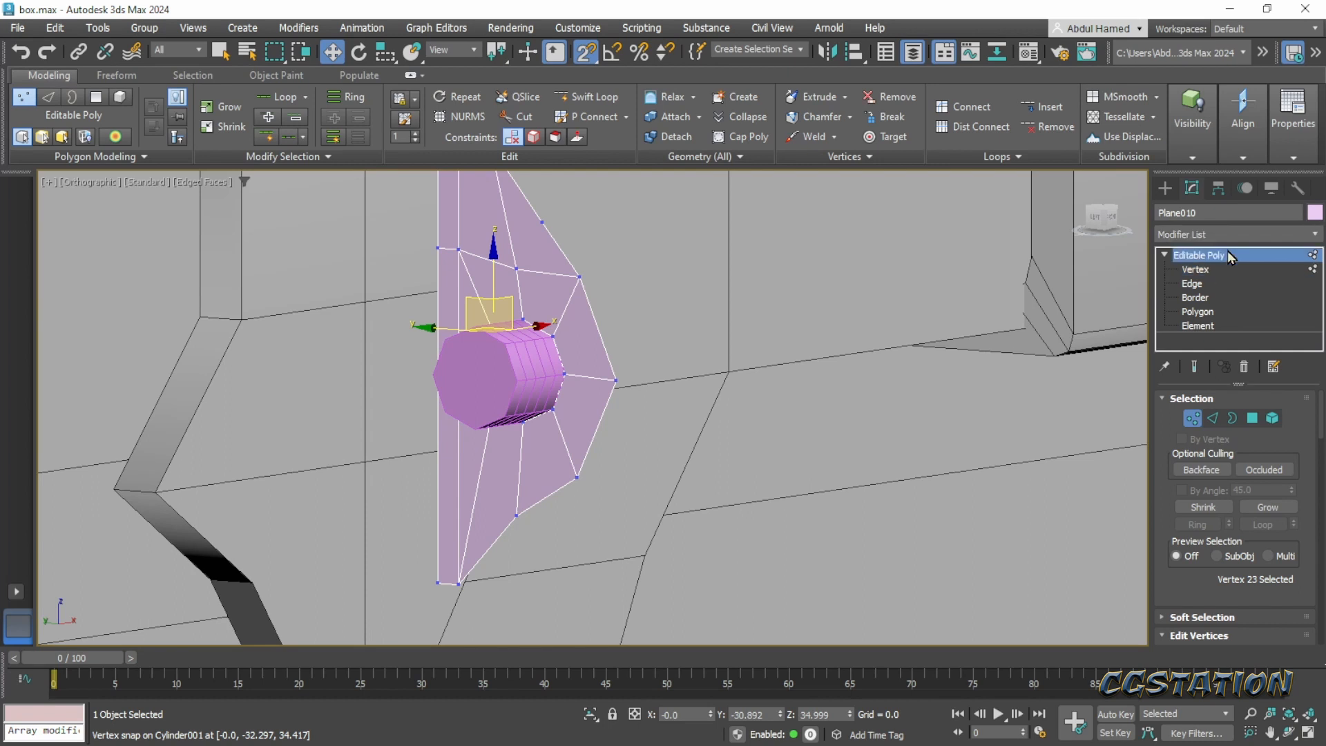
left_click(521, 381)
key("Delete")
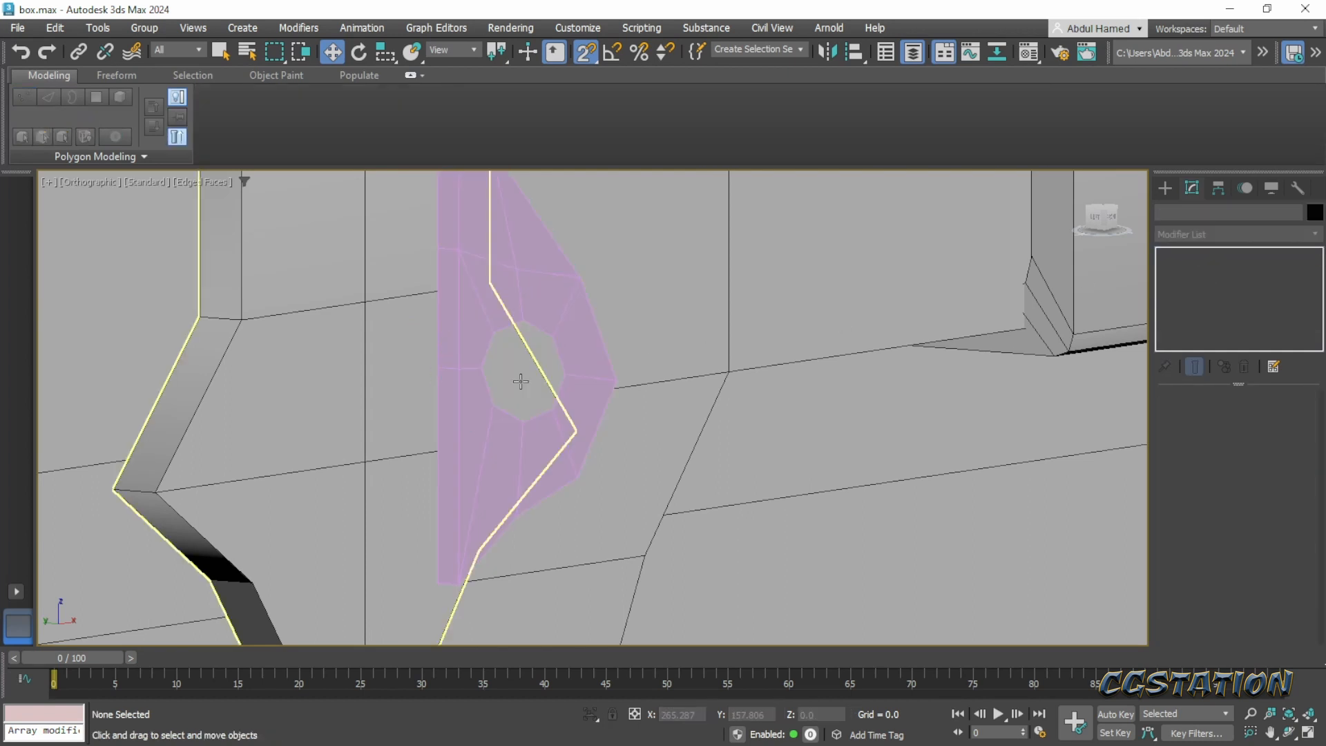
- Frame the whole chest and select the thin plate with the octagonal hole at the front latch
scroll(525, 436, "down", 3)
middle_click_drag(524, 441, 452, 469, "alt")
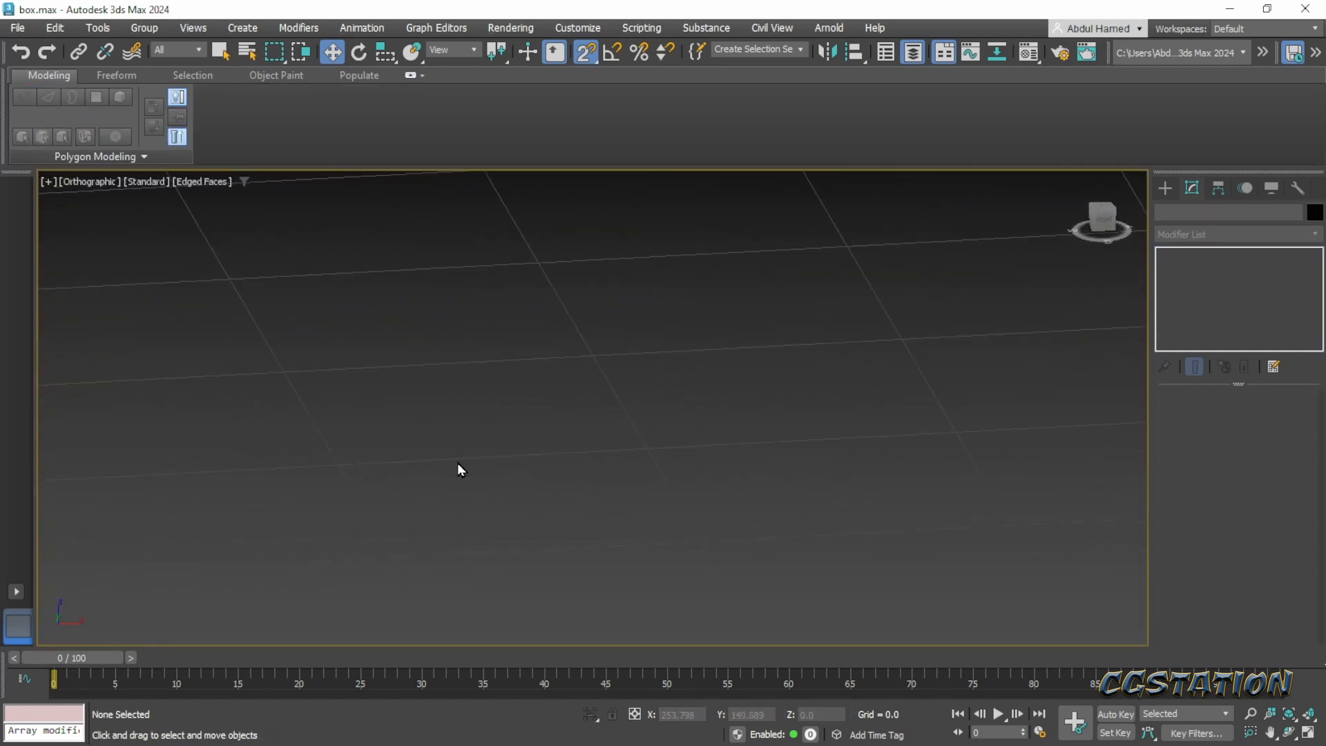
key("z")
middle_click_drag(656, 384, 771, 375, "alt")
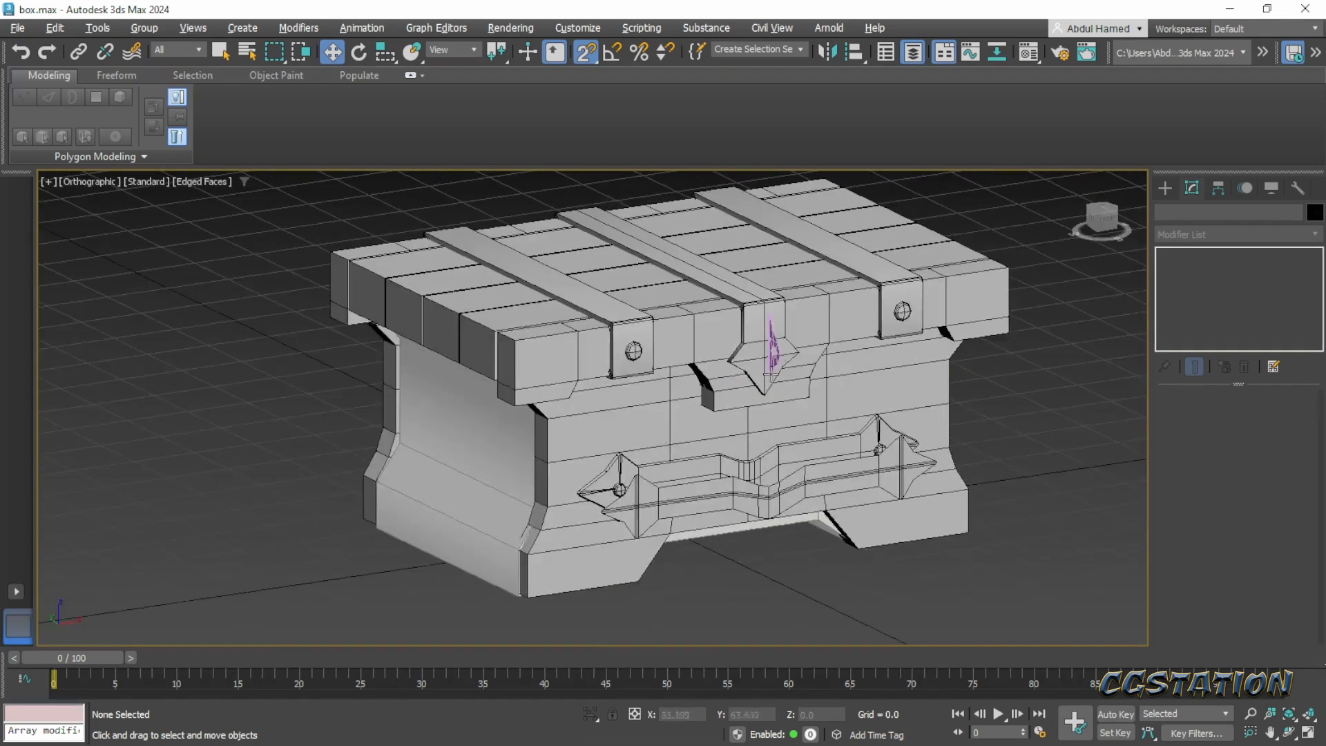
scroll(805, 342, "up", 5)
left_click(718, 366)
left_click(1189, 256)
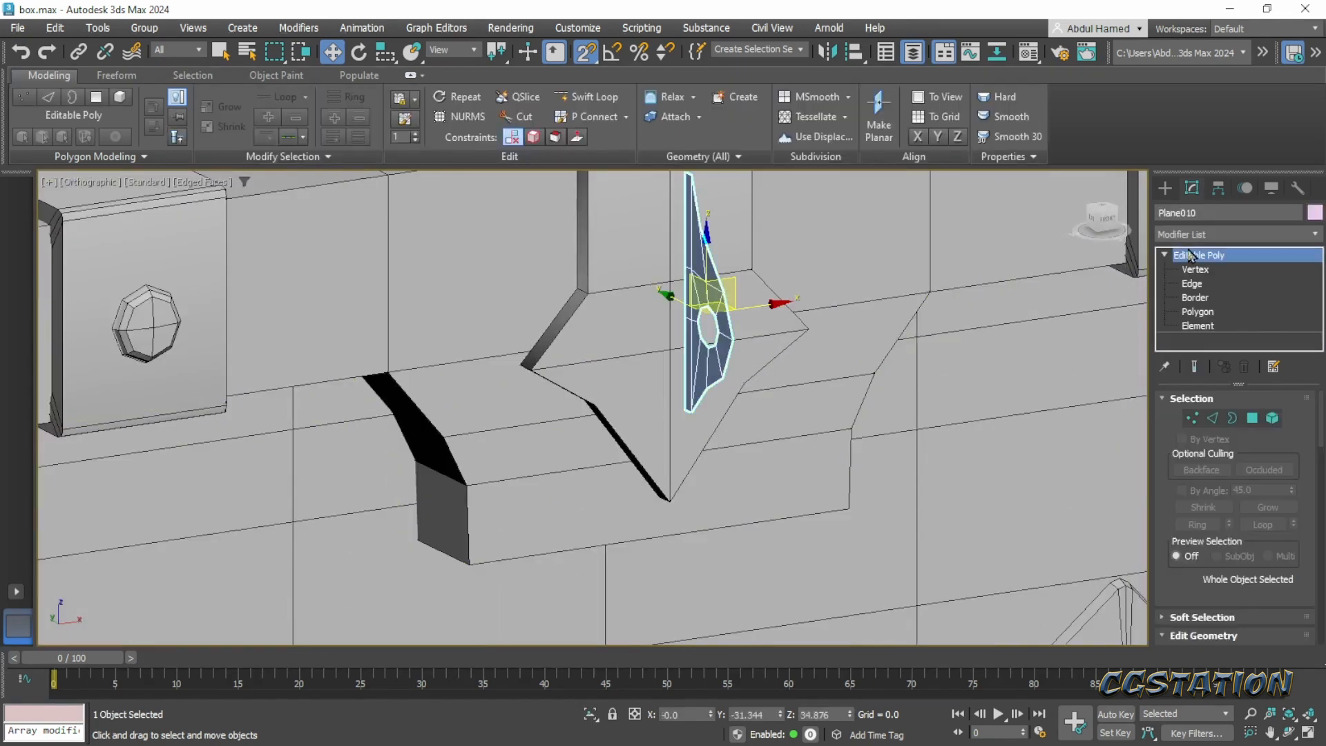
- Add a Select By Channel modifier to the plate
left_click(1195, 235)
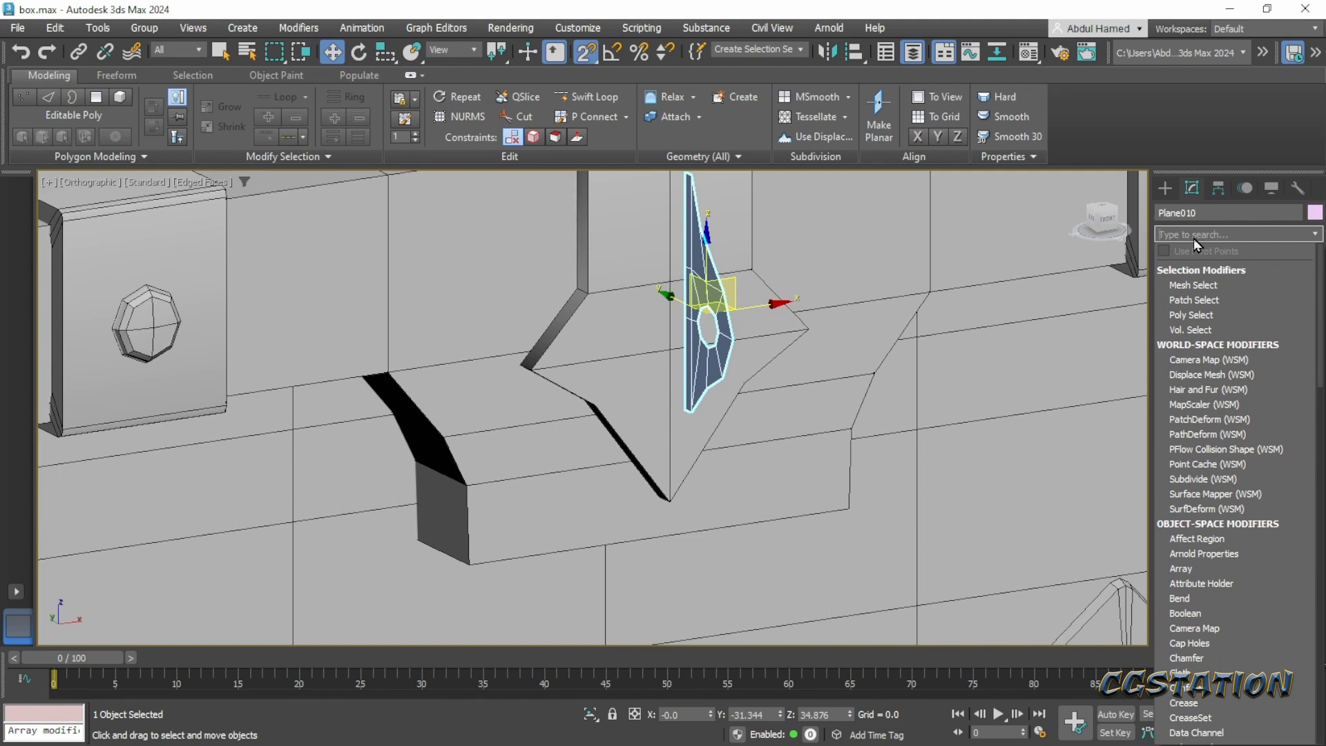
left_click(1193, 234)
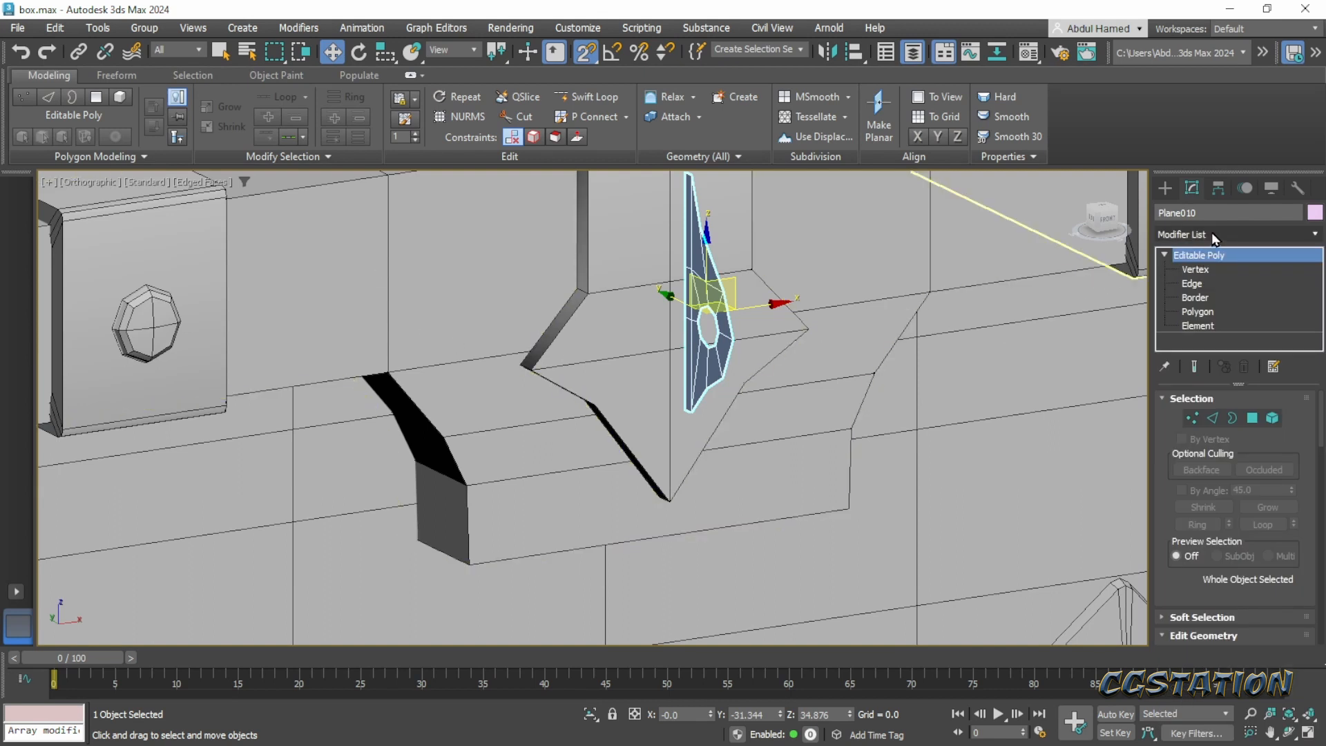
left_click(1212, 234)
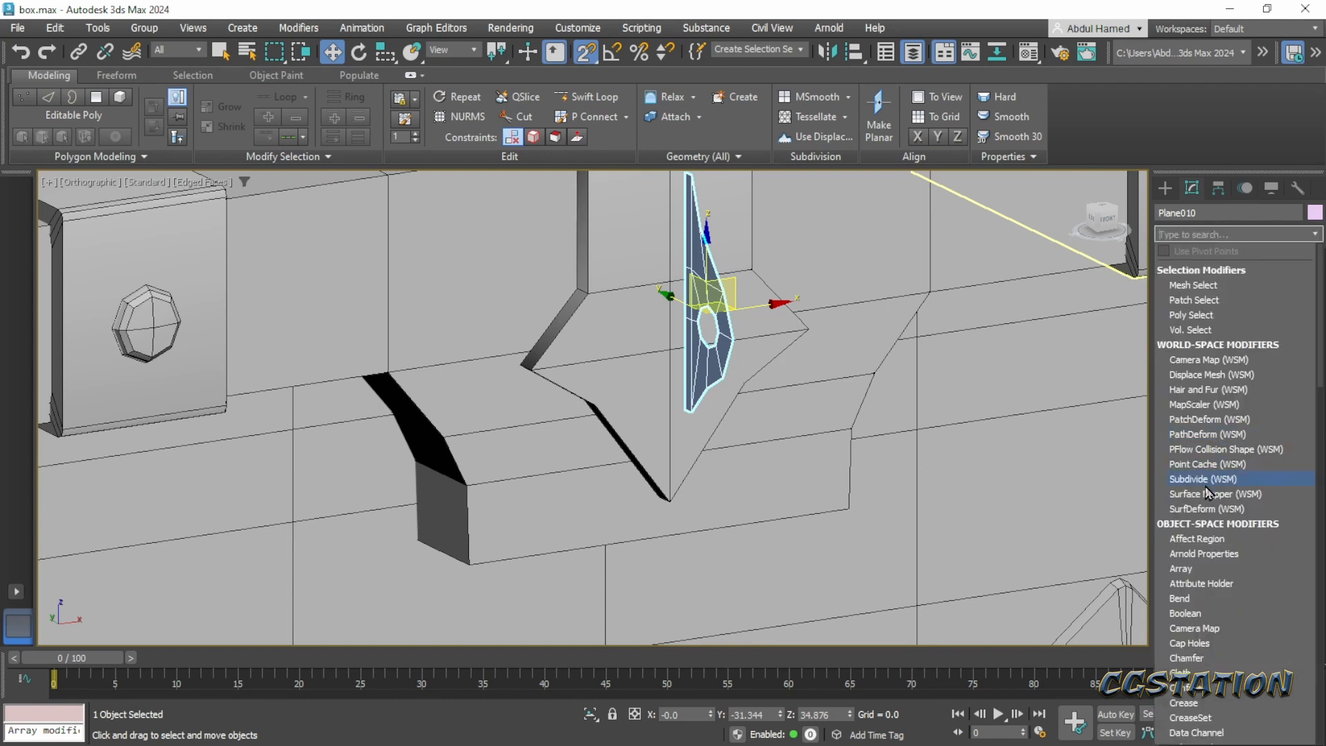
scroll(1207, 495, "down", 1)
scroll(1208, 495, "down", 1)
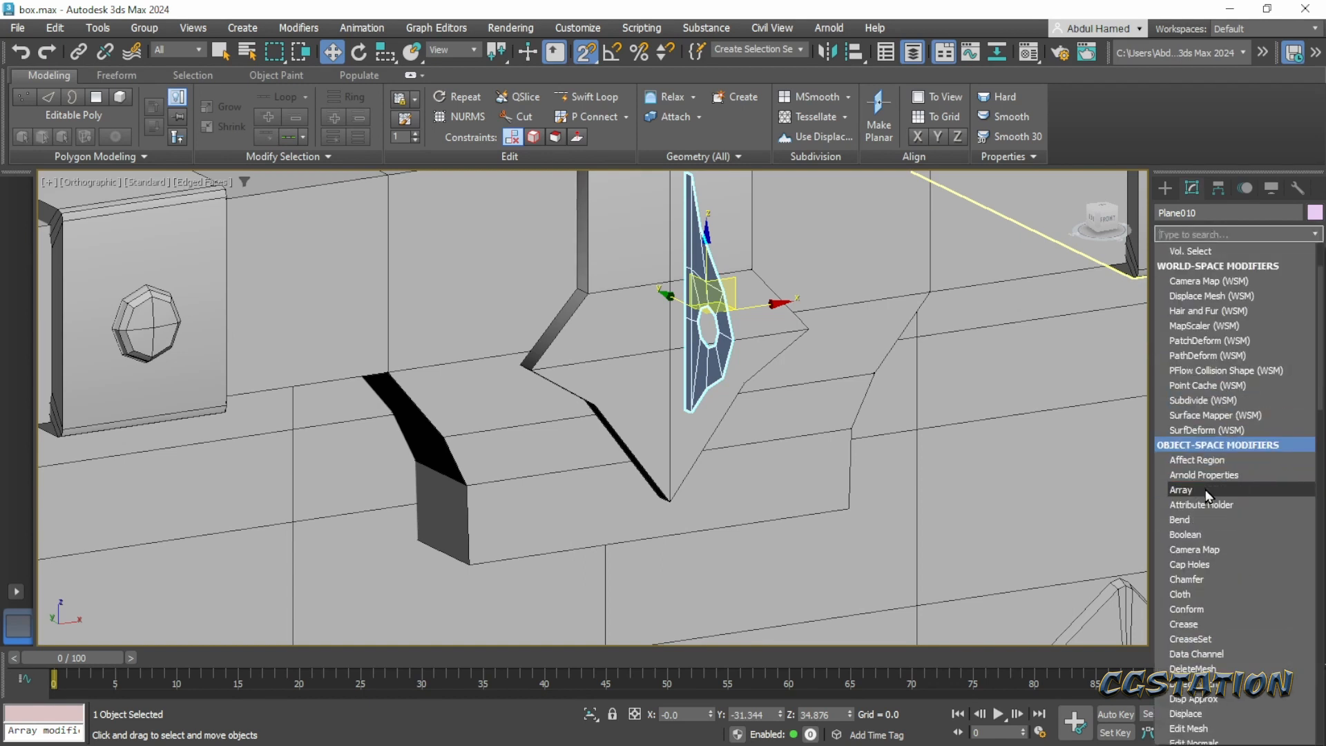
scroll(1207, 495, "down", 7)
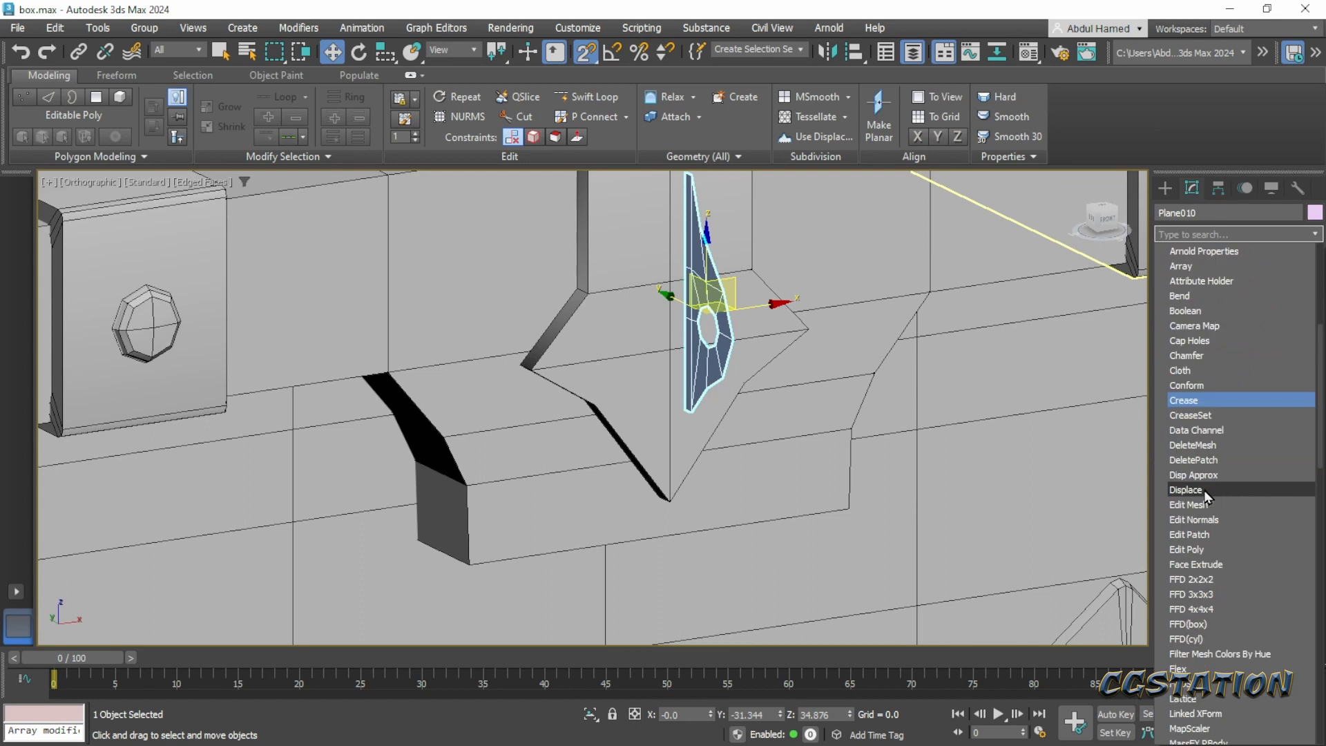
scroll(1207, 494, "down", 4)
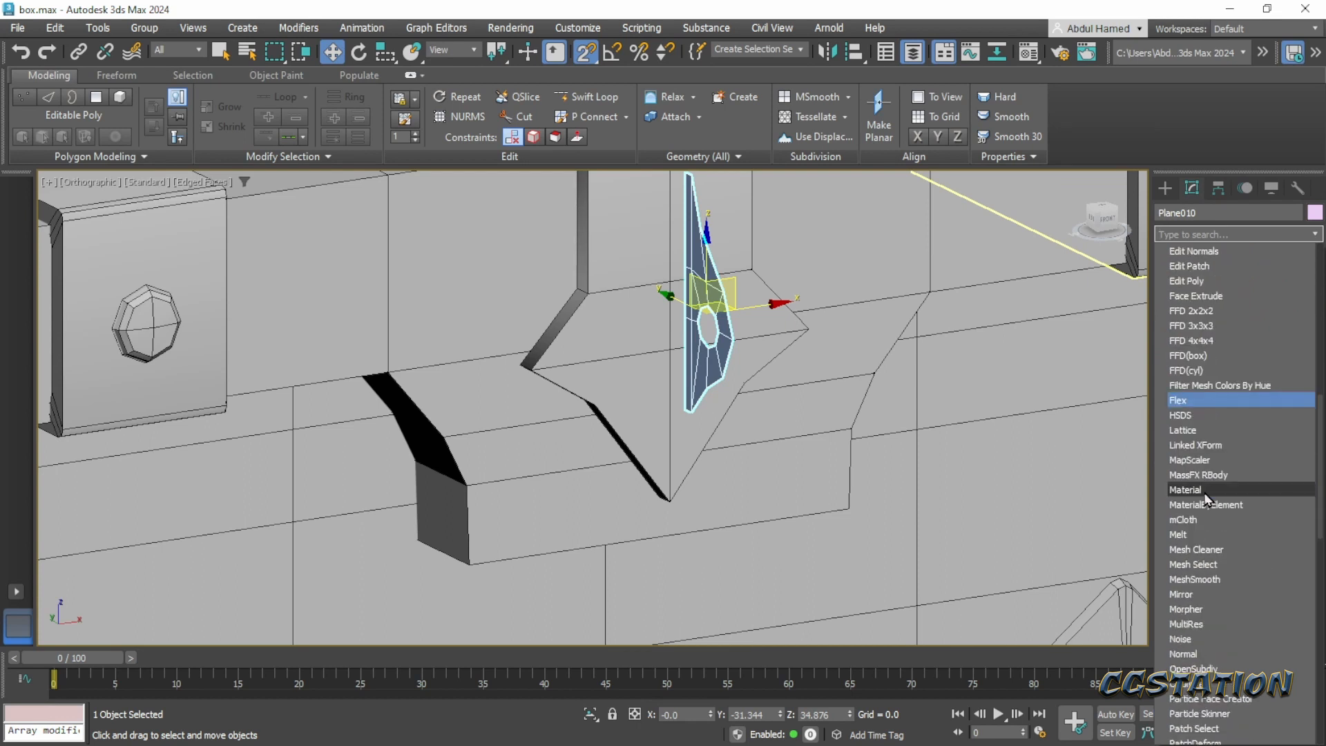
scroll(1208, 495, "down", 4)
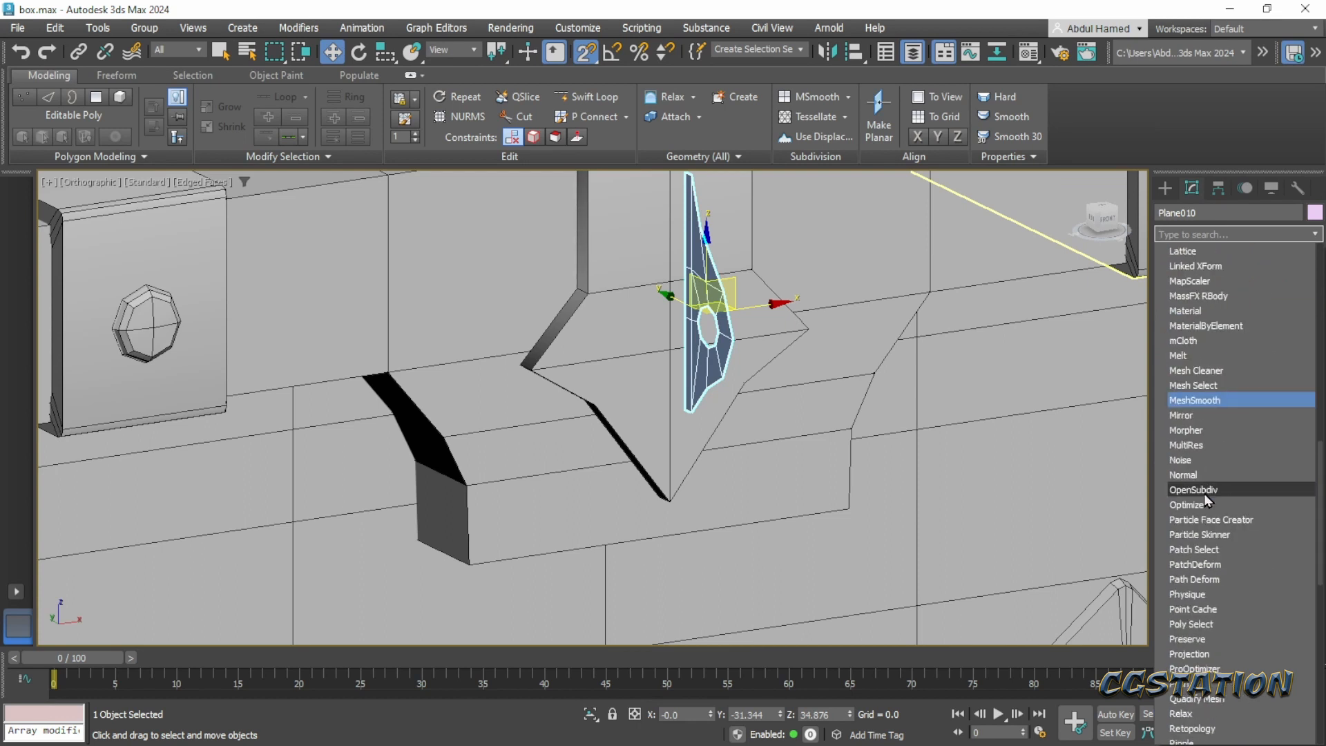
scroll(1208, 501, "down", 8)
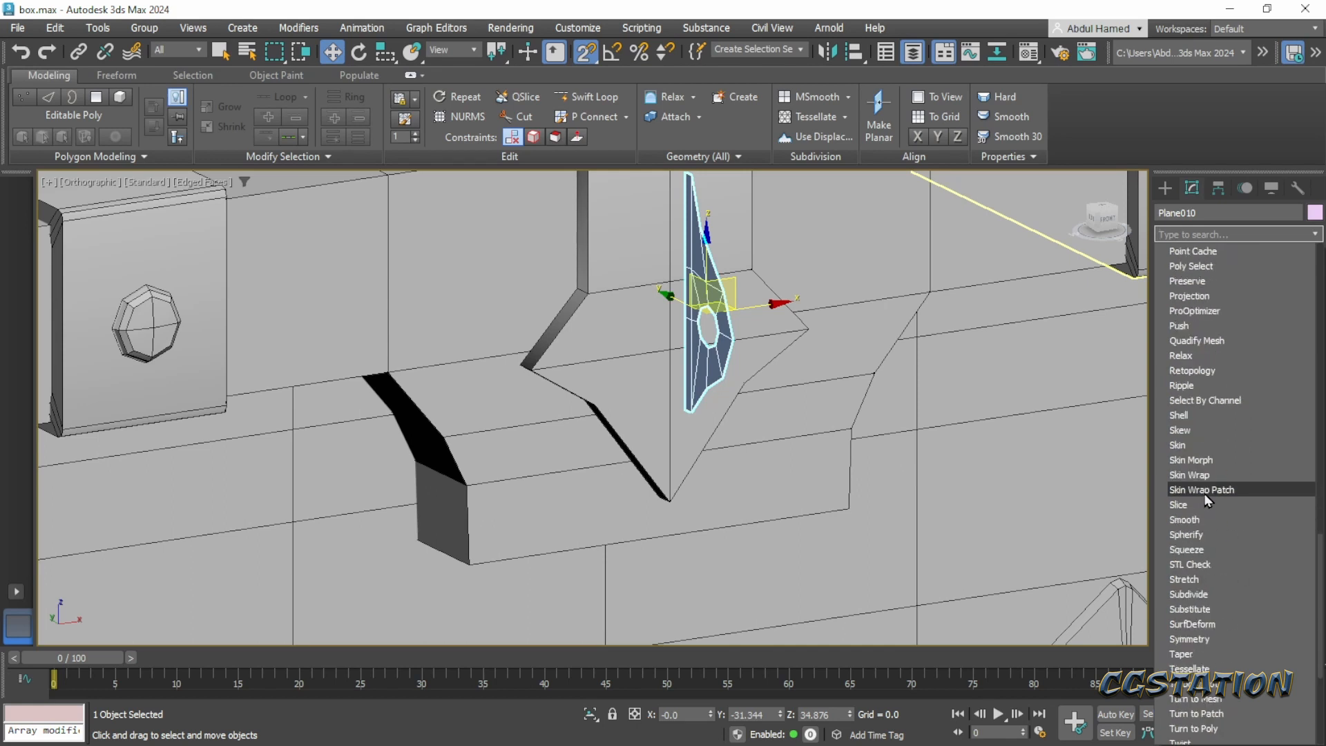
scroll(1207, 499, "down", 6)
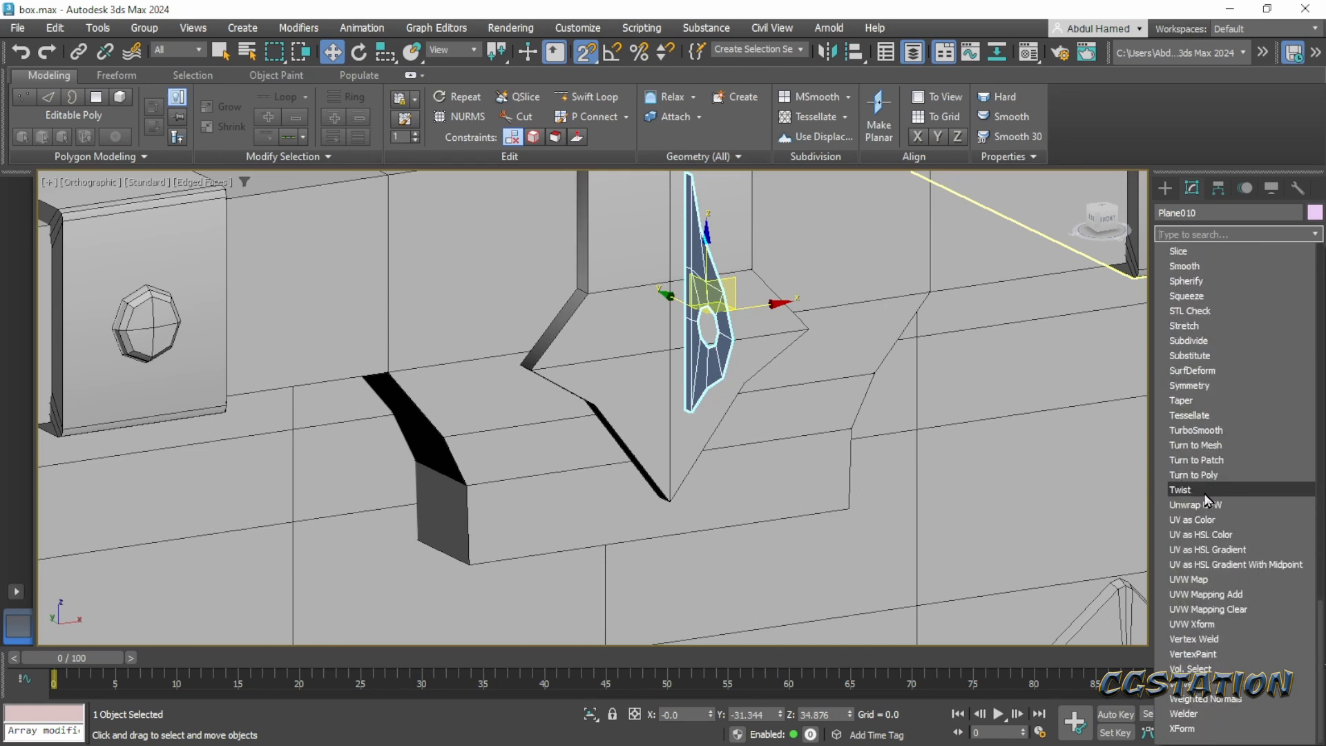
scroll(1203, 528, "up", 4)
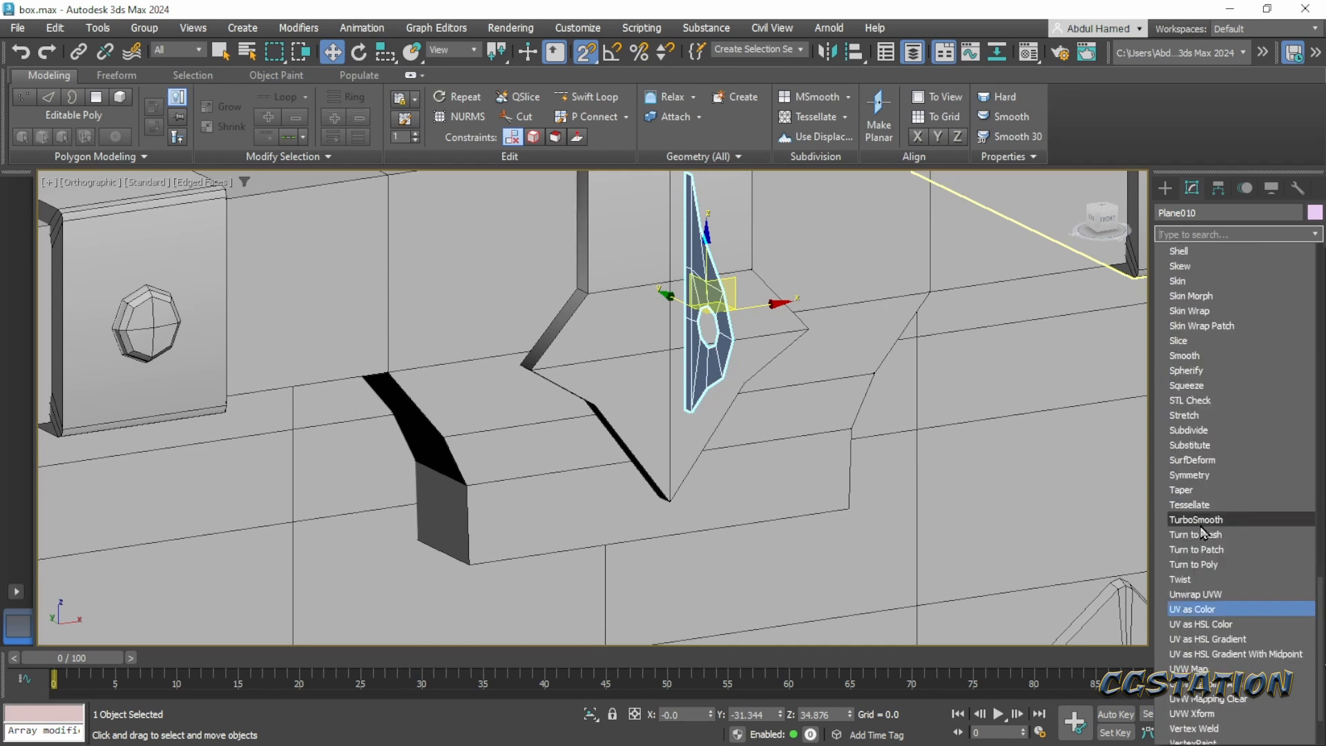
left_click(1203, 328)
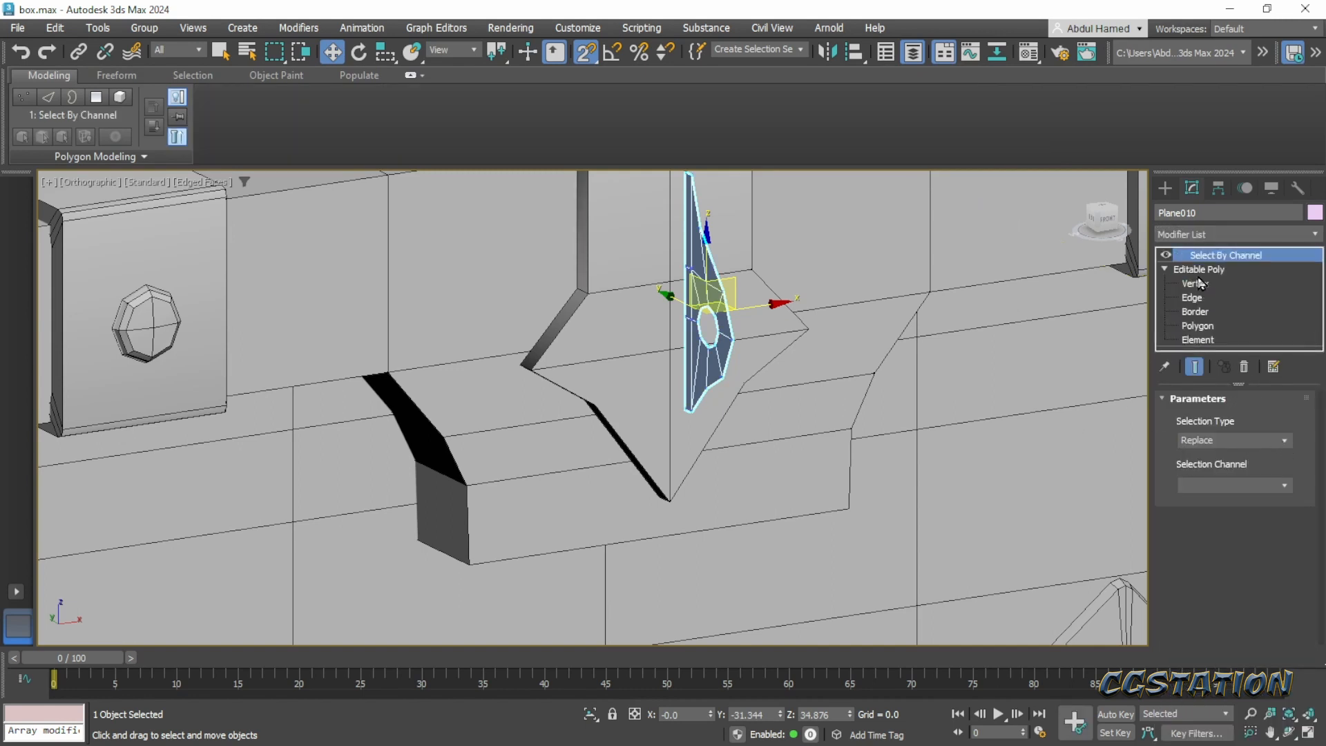
- Remove the Select By Channel modifier from the latch plate and add a Shell modifier
left_click(1244, 366)
left_click(1214, 235)
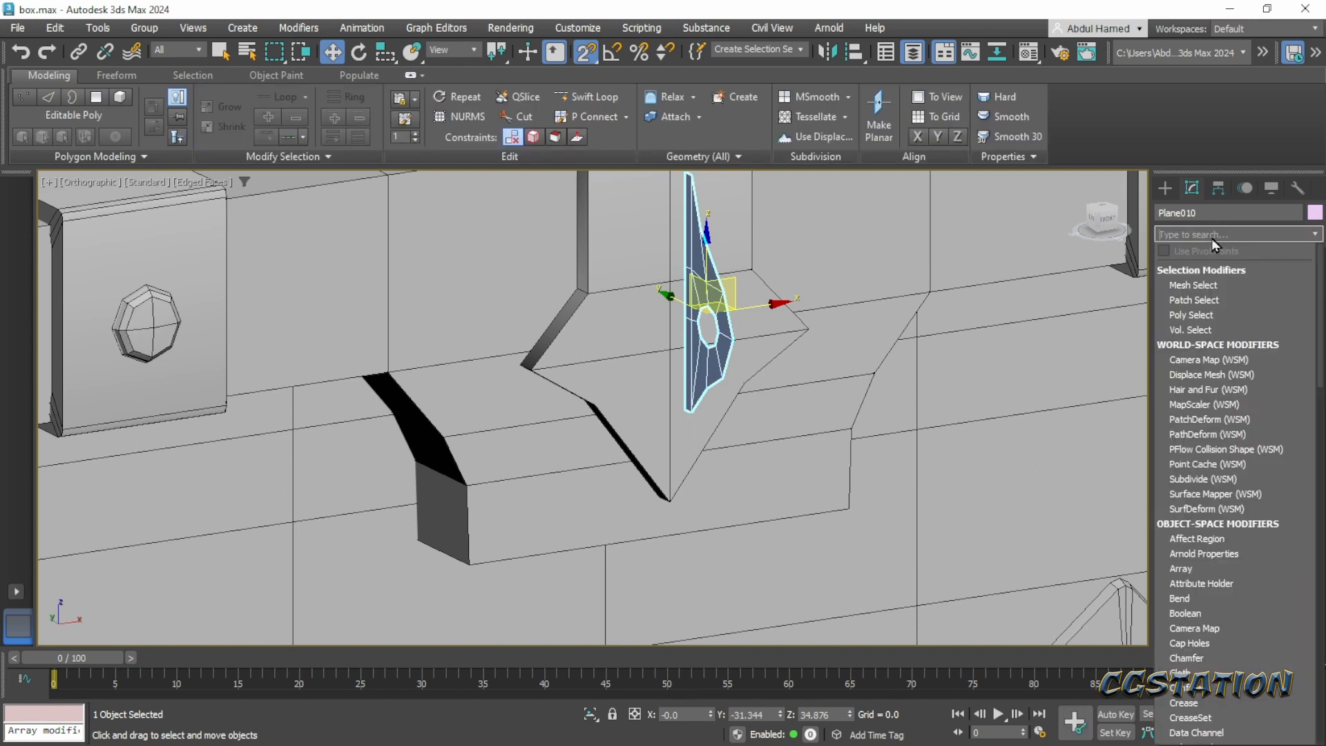
type("shell")
key("Return")
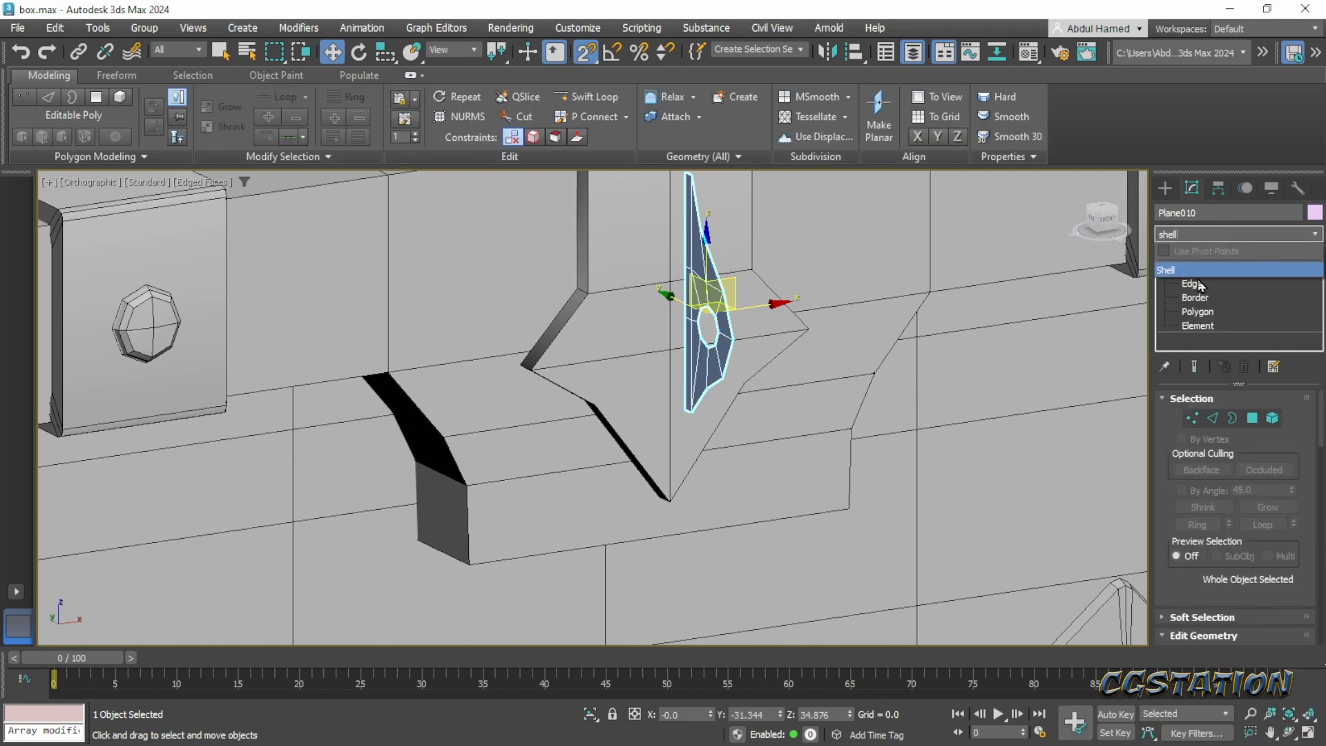
left_click(1198, 269)
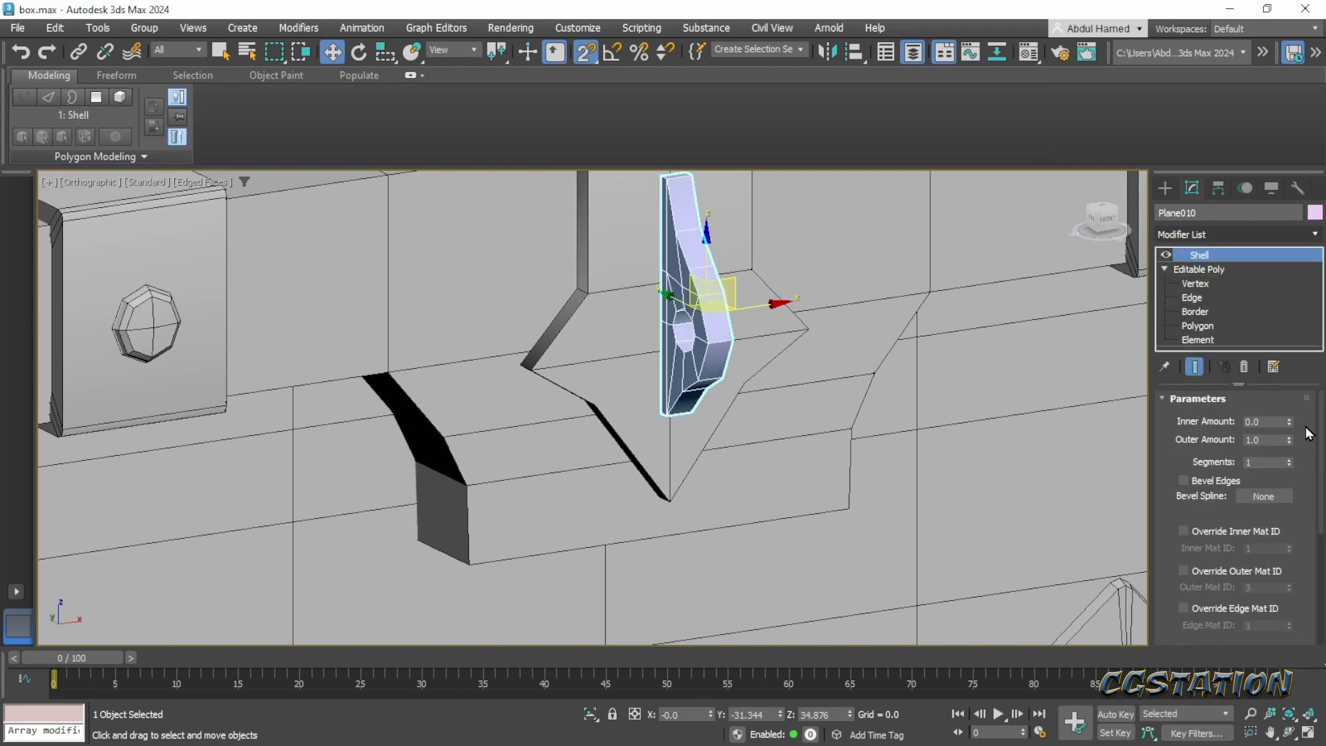
- Set the Shell's inner amount to 0.93 and frame the thickened plate in a perspective view
left_click_drag(1289, 419, 1306, 343)
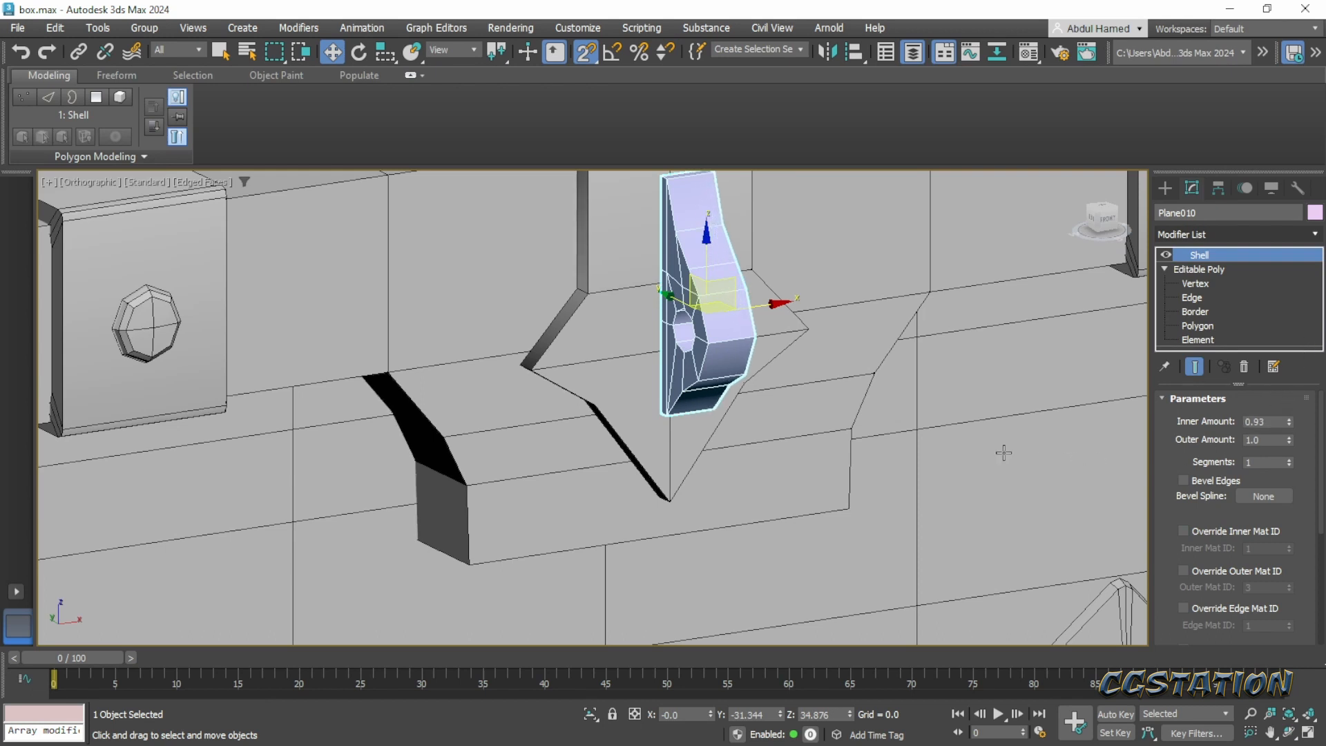
middle_click_drag(1004, 452, 904, 481, "alt")
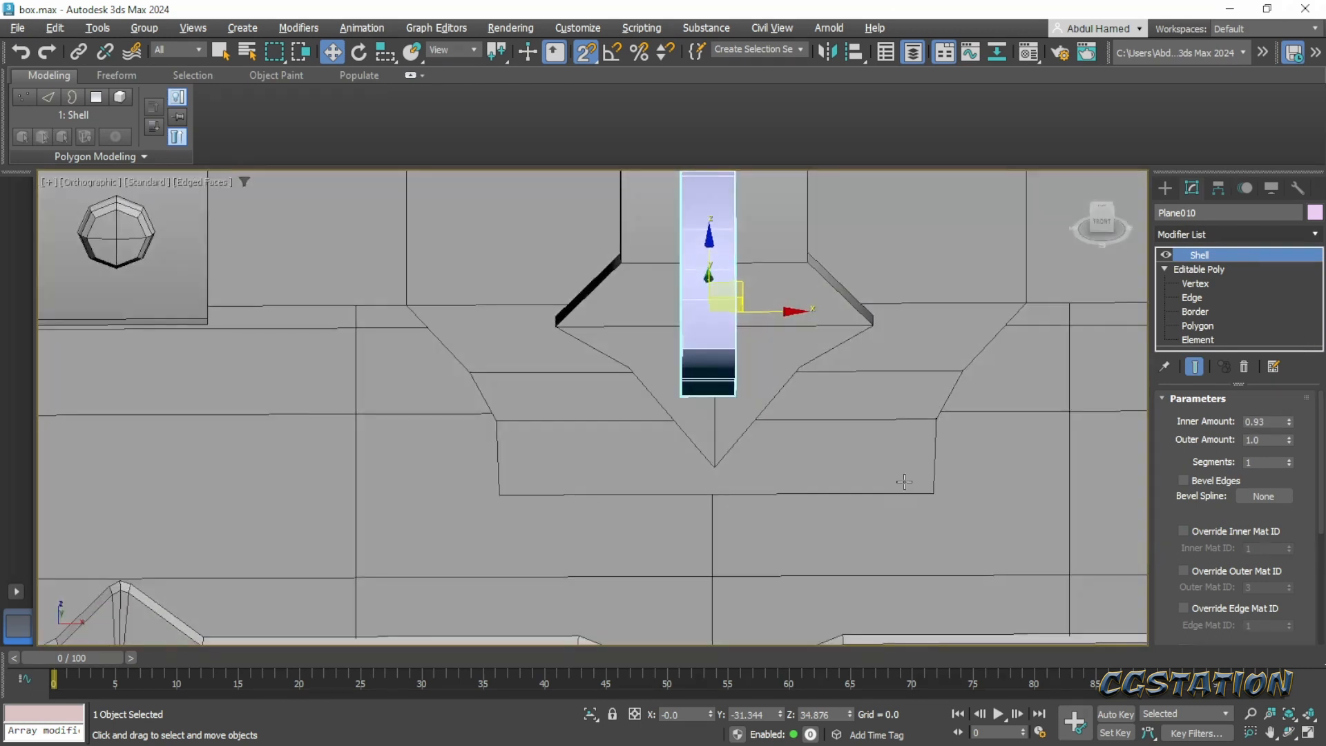
left_click_drag(1177, 505, 1168, 462)
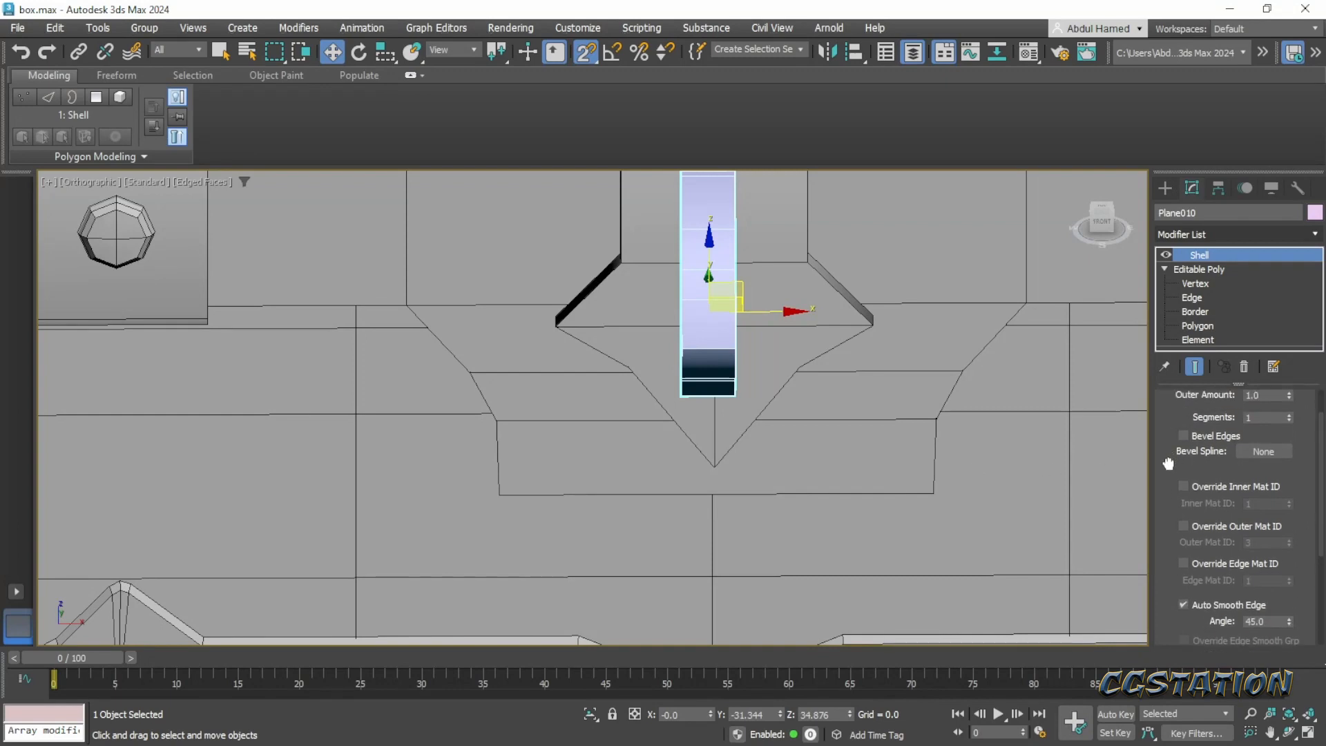
middle_click_drag(797, 429, 898, 401, "alt")
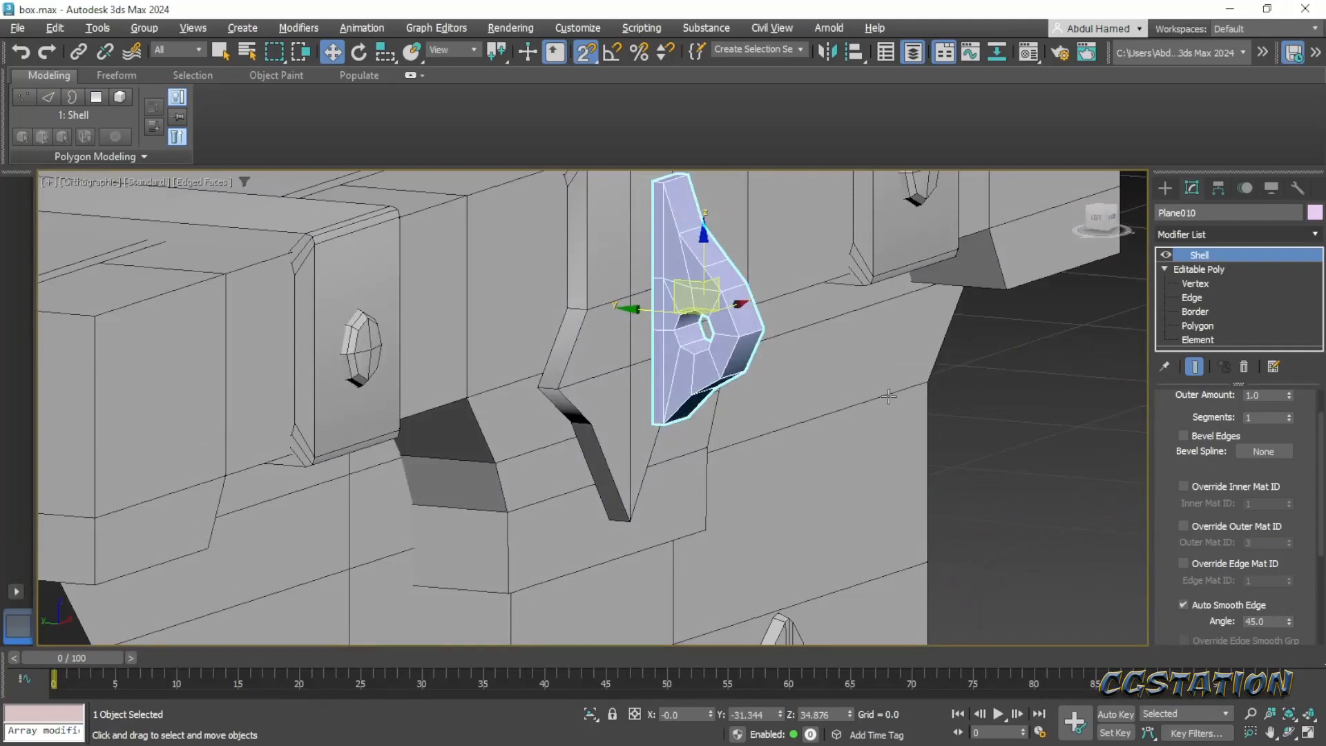
key("p")
key("z")
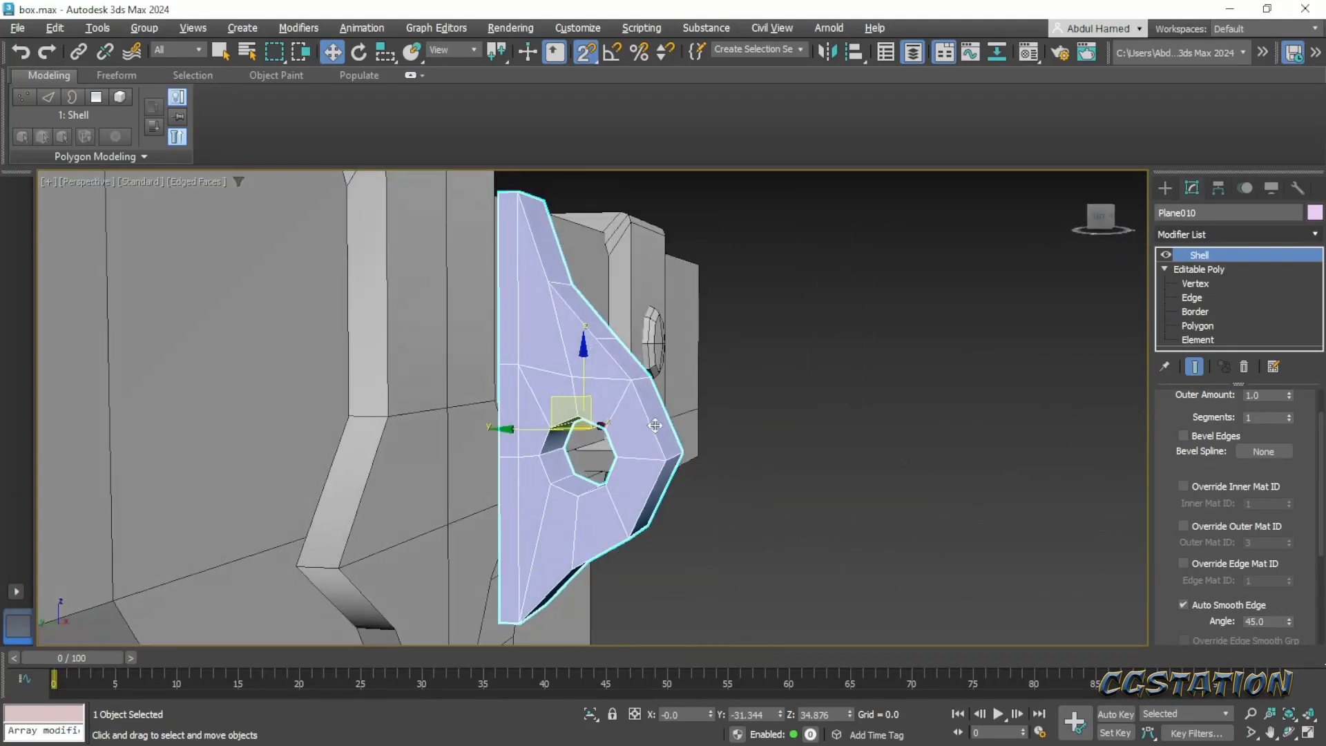
- Turn off snapping and move the plate along Y to about -29.588 at the chest's front latch
middle_click_drag(654, 425, 634, 383, "alt")
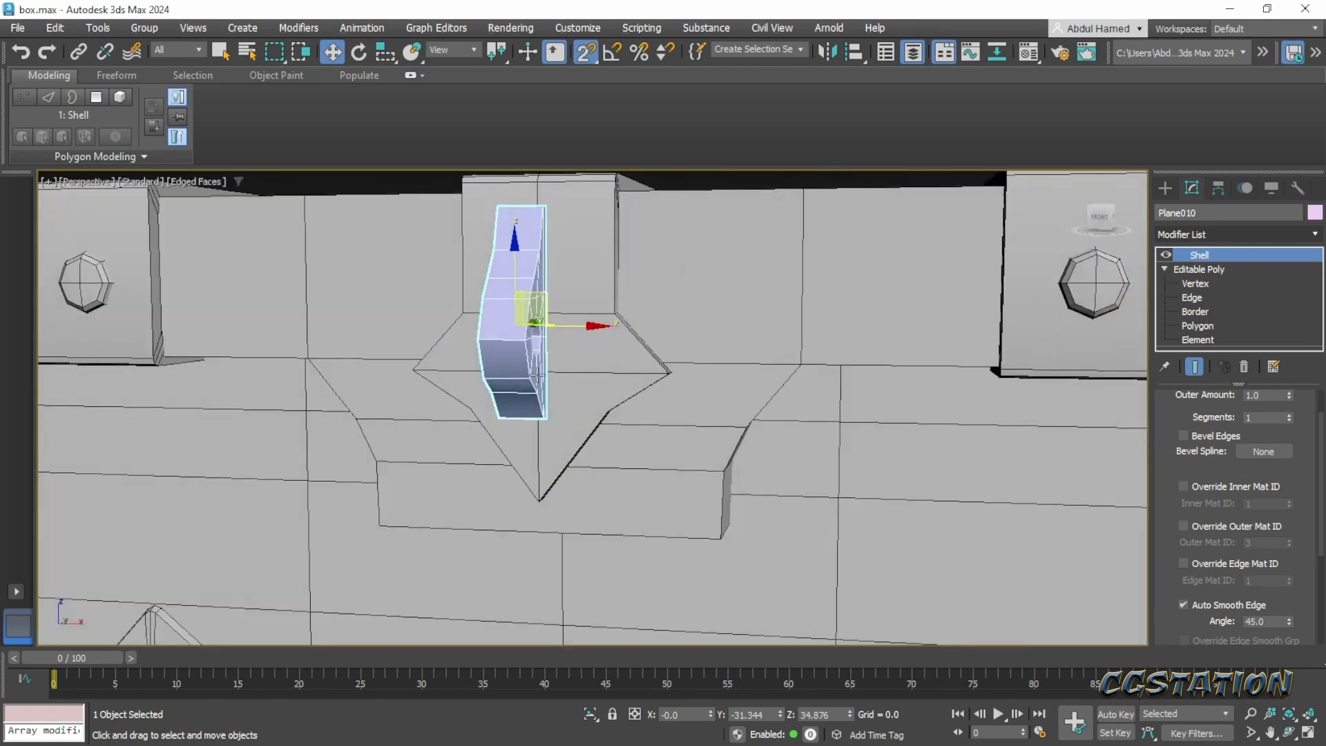
middle_click_drag(538, 373, 442, 318, "alt")
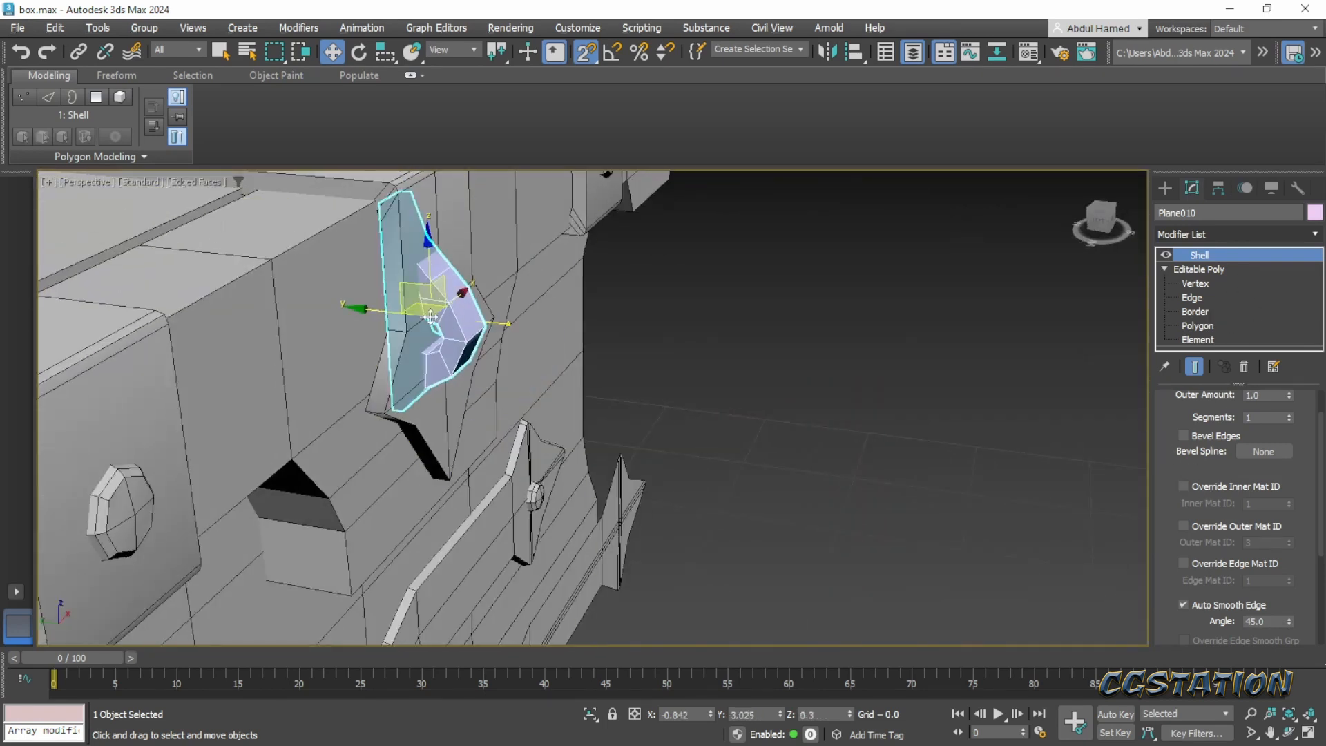
left_click_drag(431, 317, 512, 230)
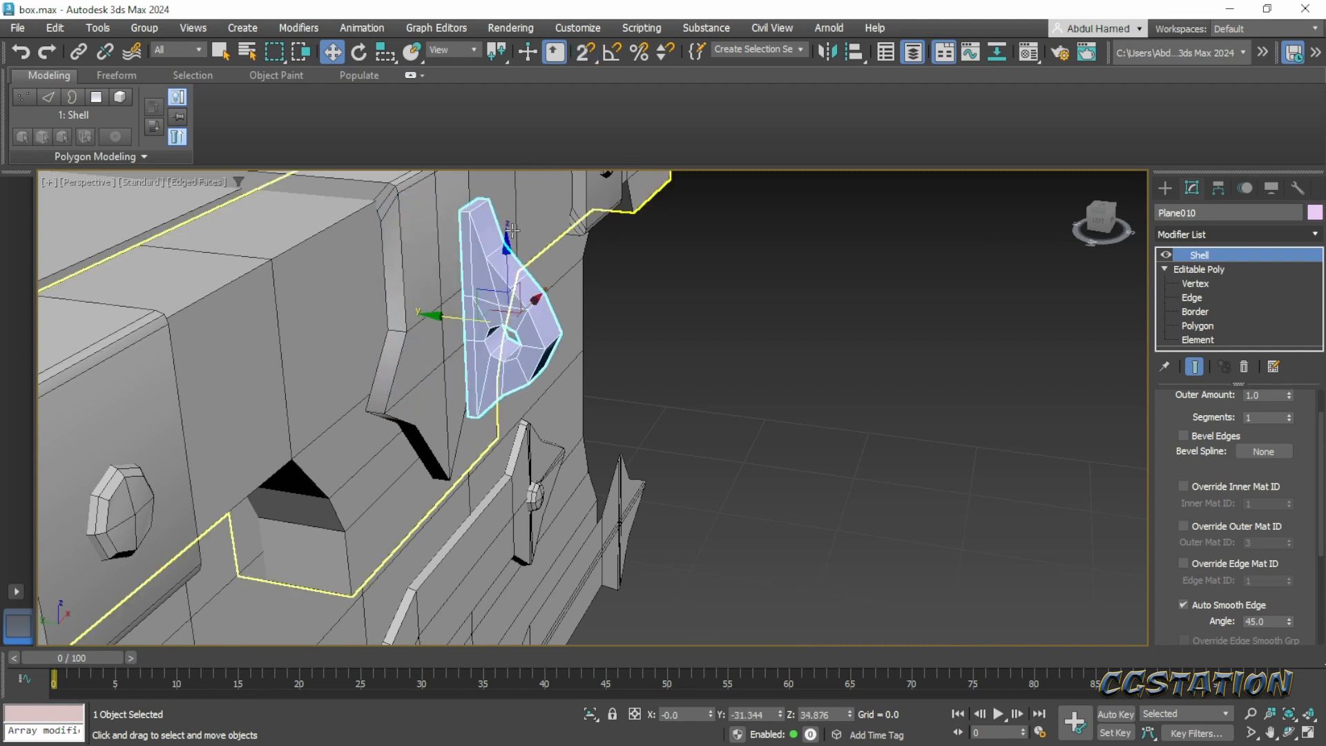
left_click_drag(441, 316, 402, 321)
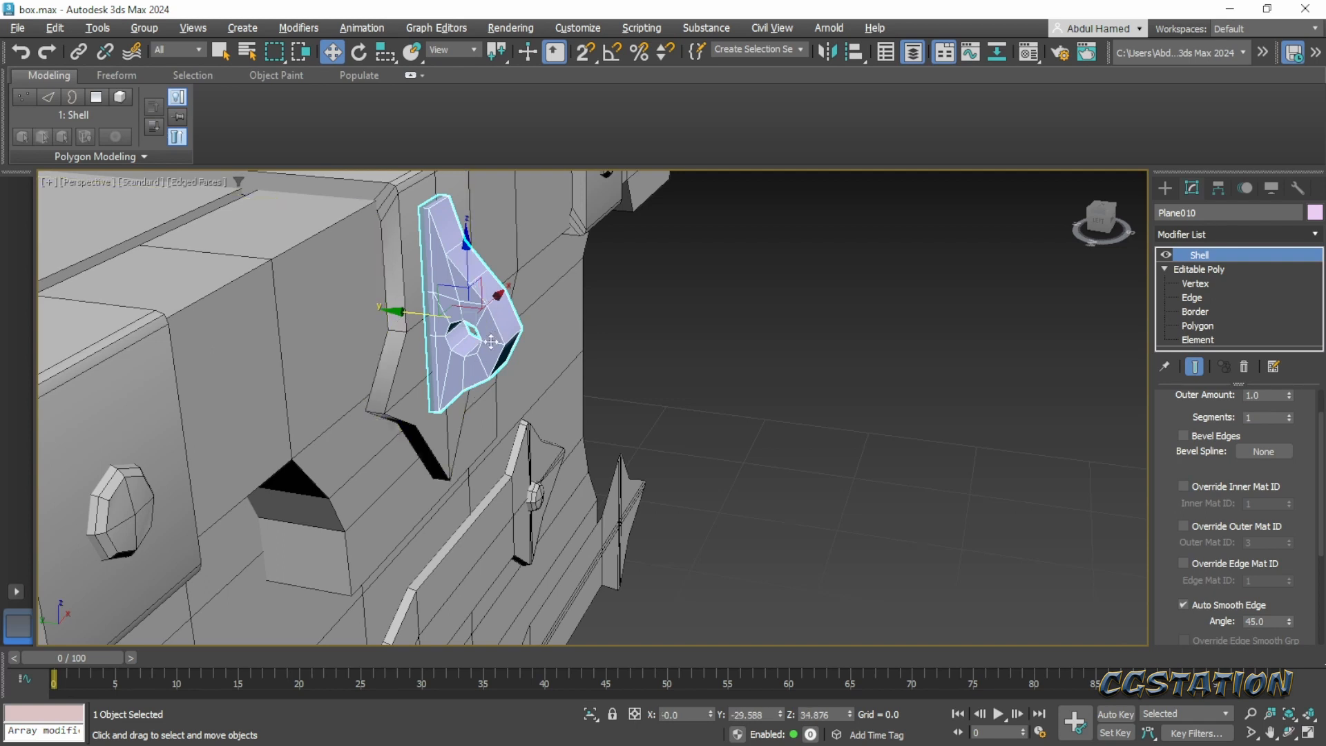
- Scale the latch plate uniformly to about 119%
middle_click_drag(497, 316, 387, 304, "alt")
key("r")
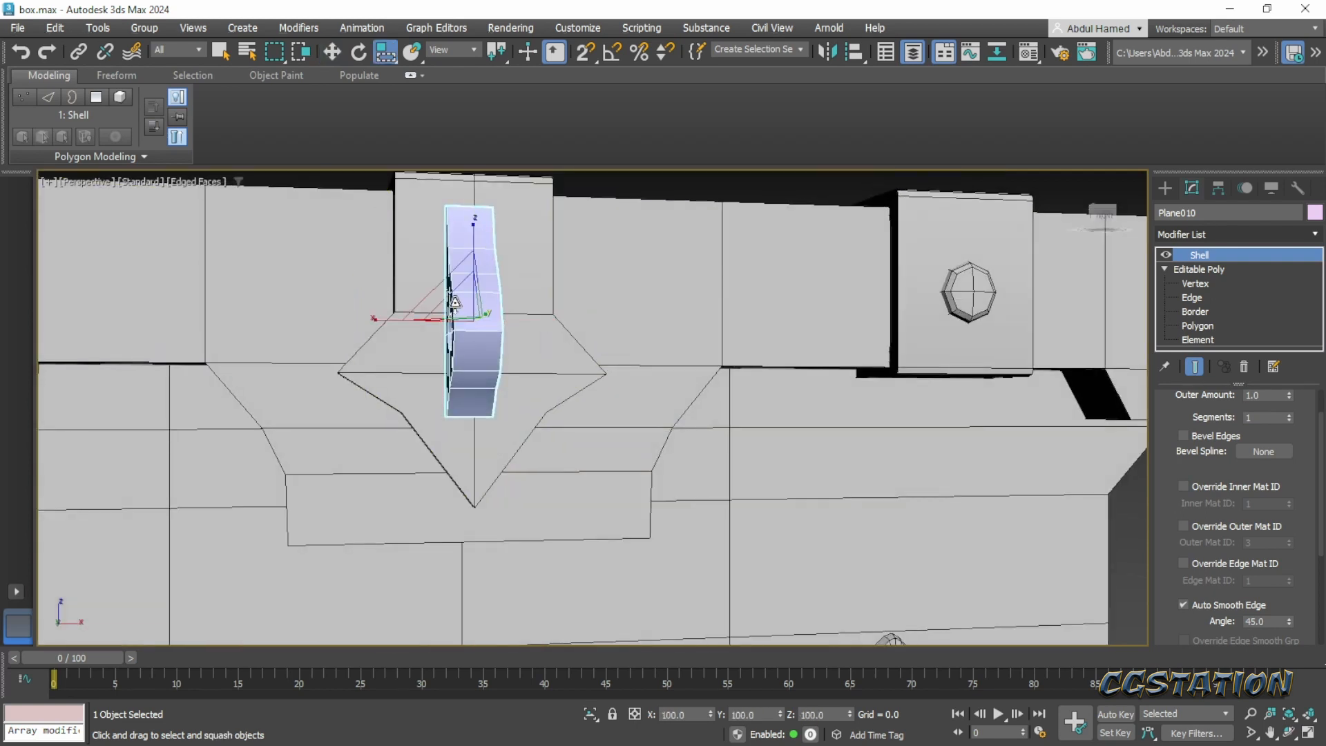
key("r")
key("r")
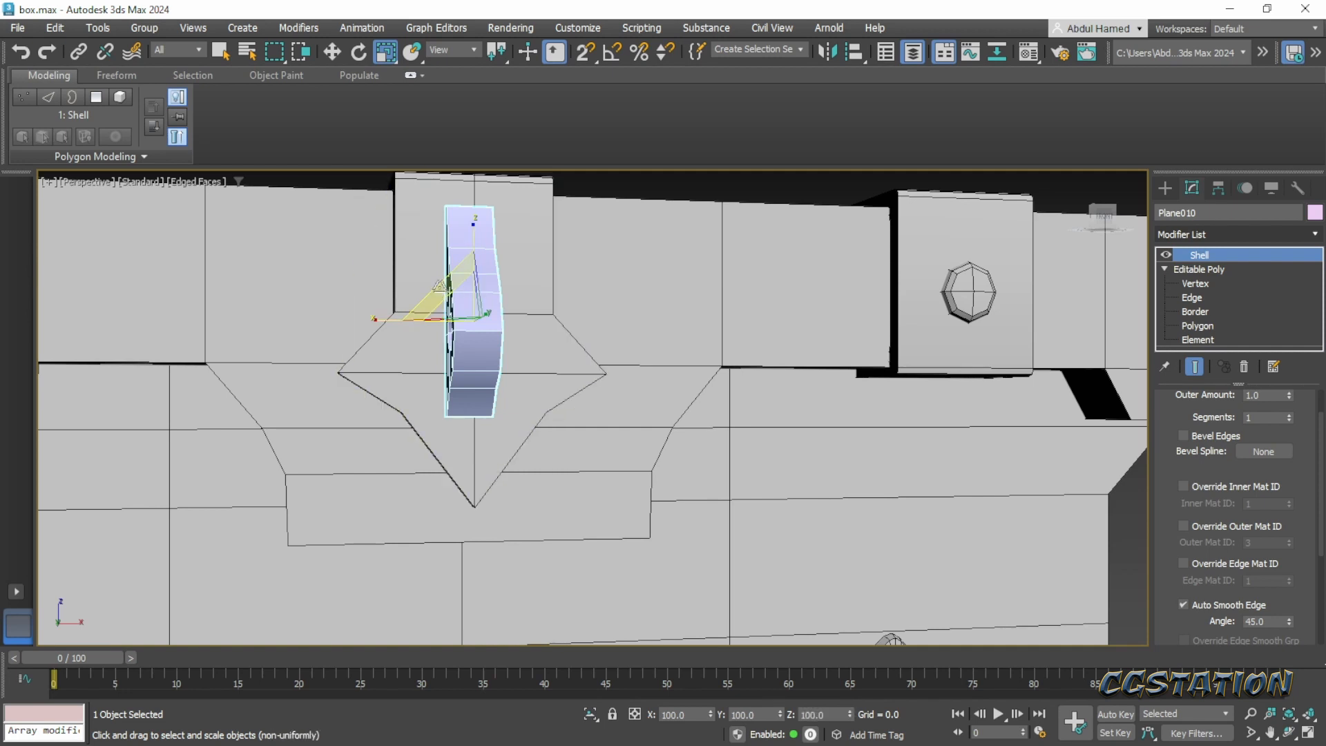
key("r")
left_click_drag(443, 298, 449, 289)
middle_click_drag(546, 349, 664, 460, "alt")
scroll(497, 408, "down", 4)
scroll(582, 407, "up", 2)
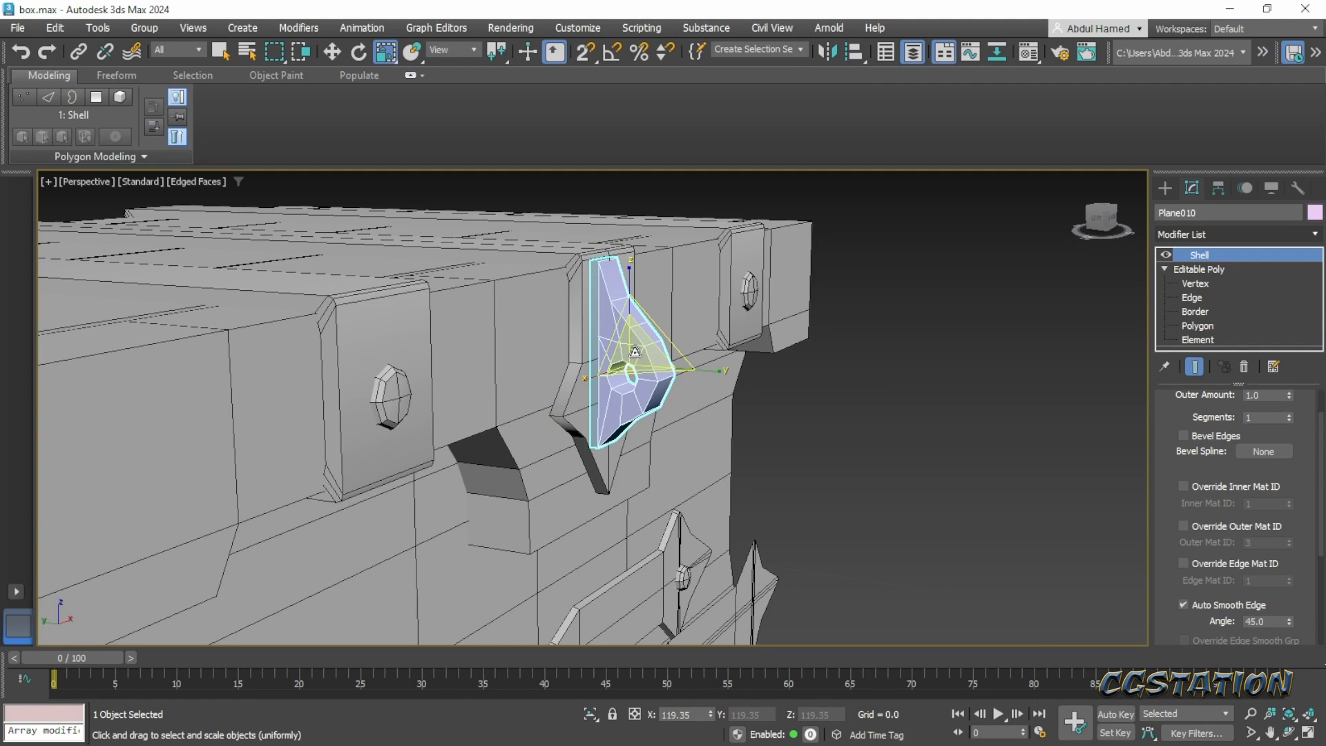
left_click_drag(635, 353, 635, 346)
- Move the latch plate to about Z 34.49 and Y -29.847 so it sits against the star-shaped backing
key("w")
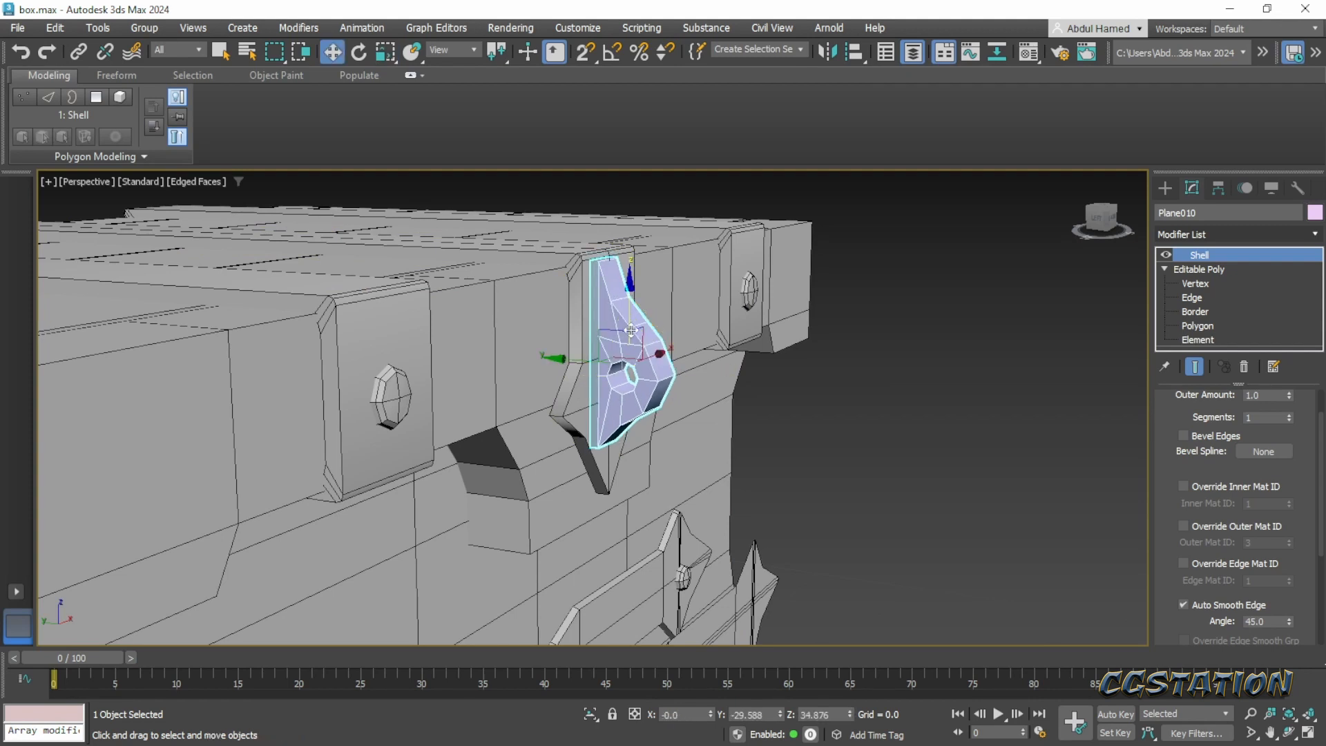
left_click_drag(628, 310, 629, 318)
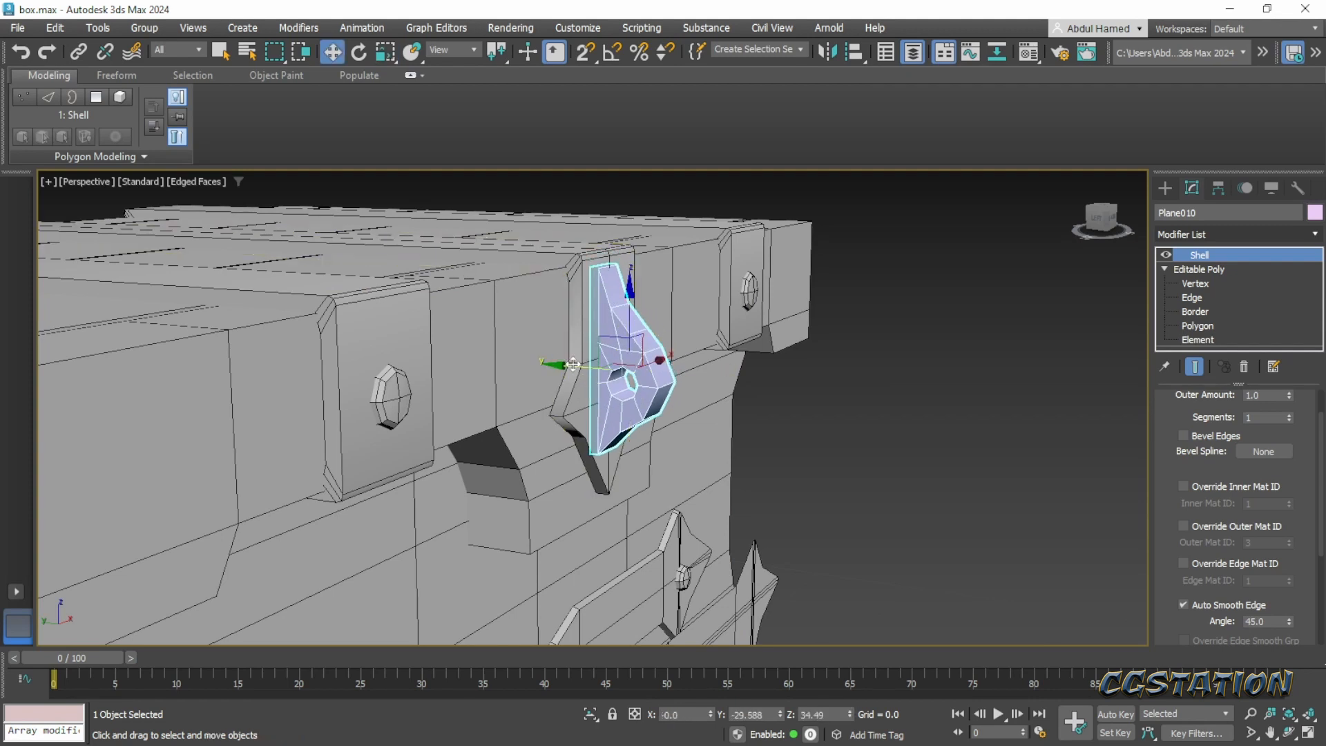
left_click_drag(571, 365, 576, 364)
middle_click_drag(576, 365, 502, 396, "alt")
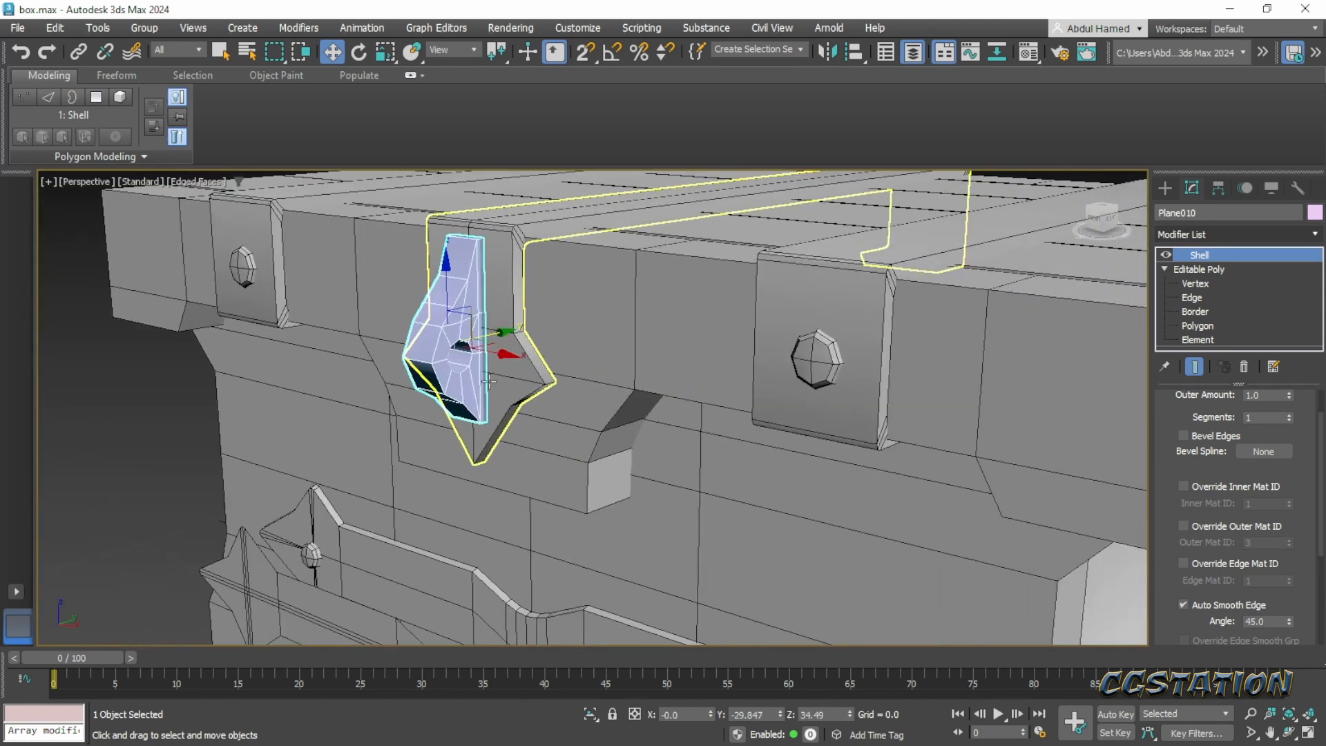
- Set the latch plate's object color to black
key("m")
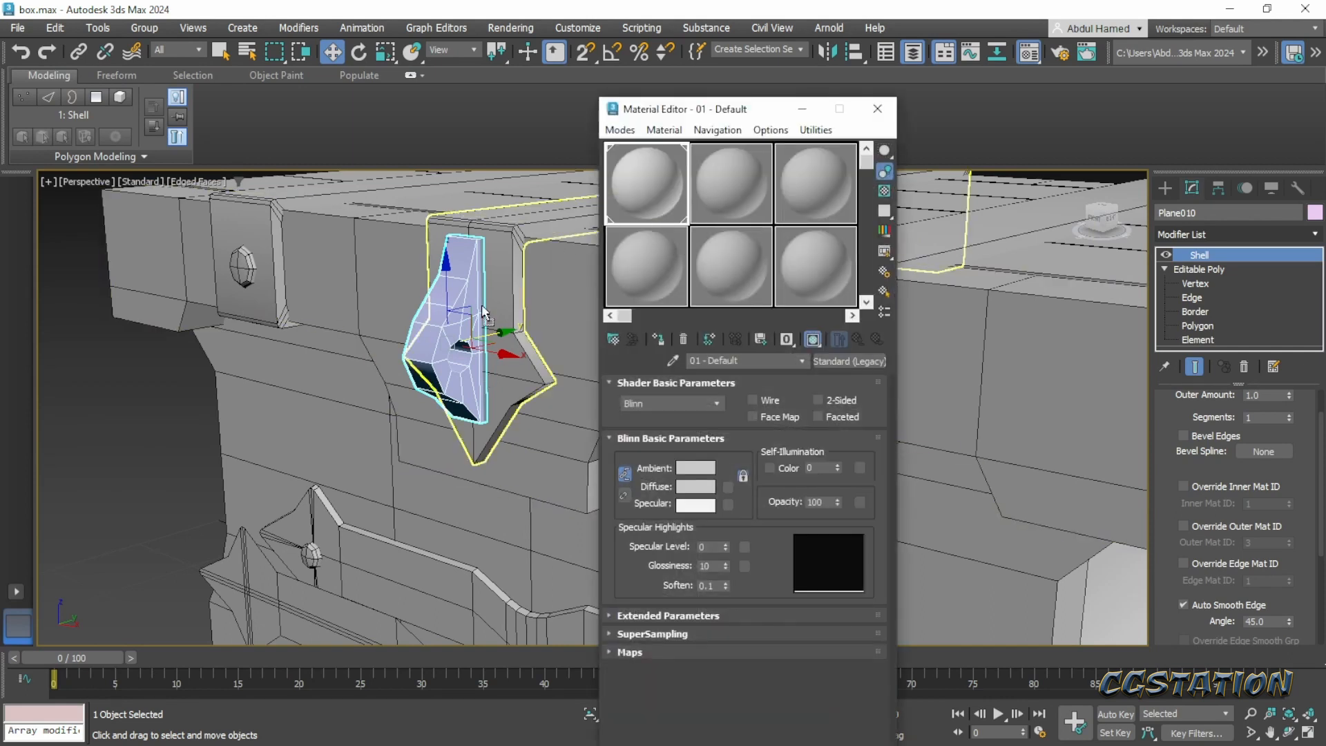
left_click(877, 108)
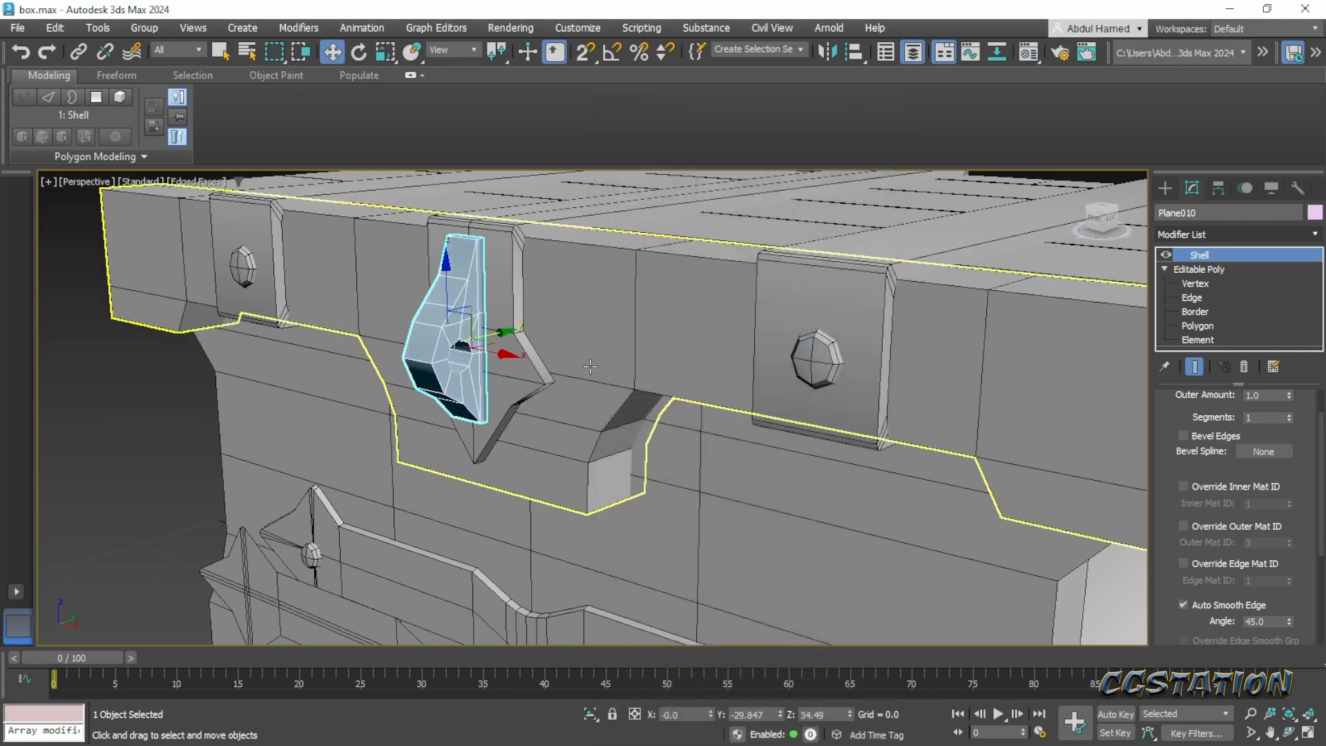
middle_click_drag(590, 367, 697, 394, "alt")
left_click(956, 426)
scroll(594, 429, "down", 3)
middle_click_drag(594, 429, 492, 415)
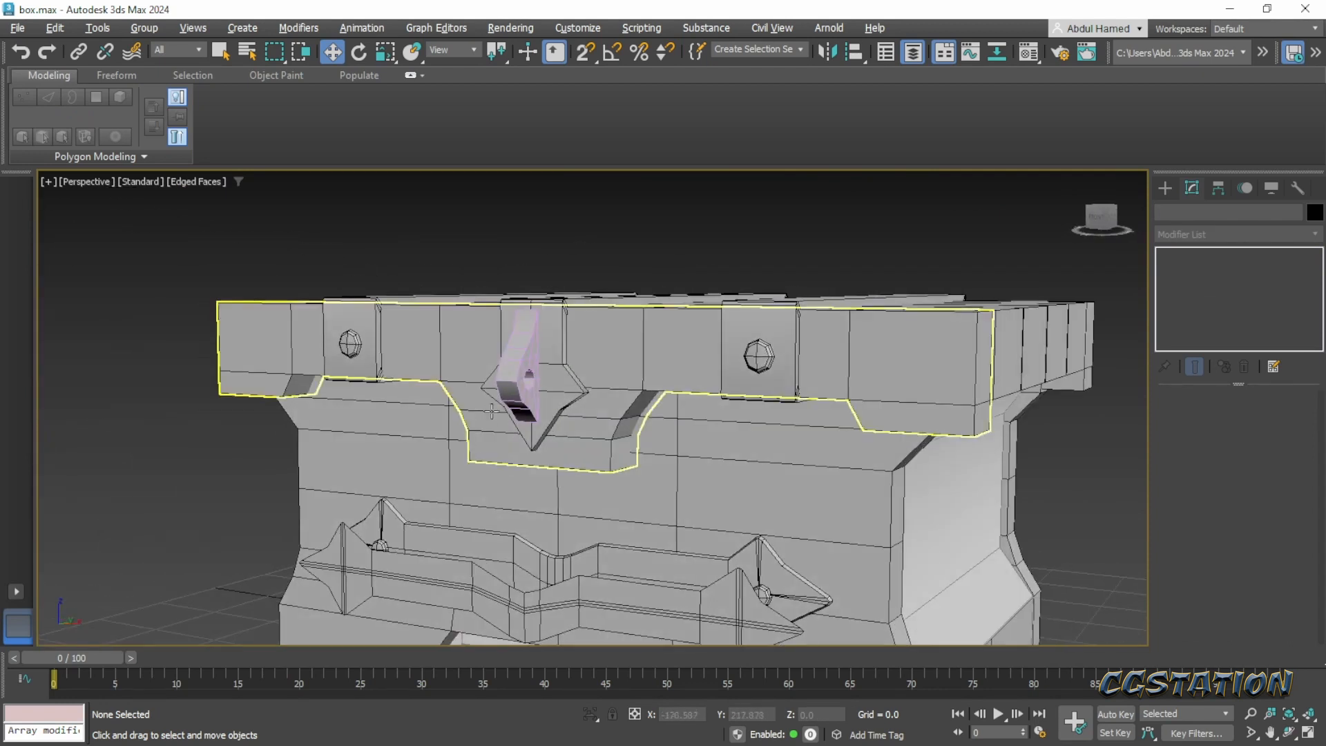
left_click(492, 412)
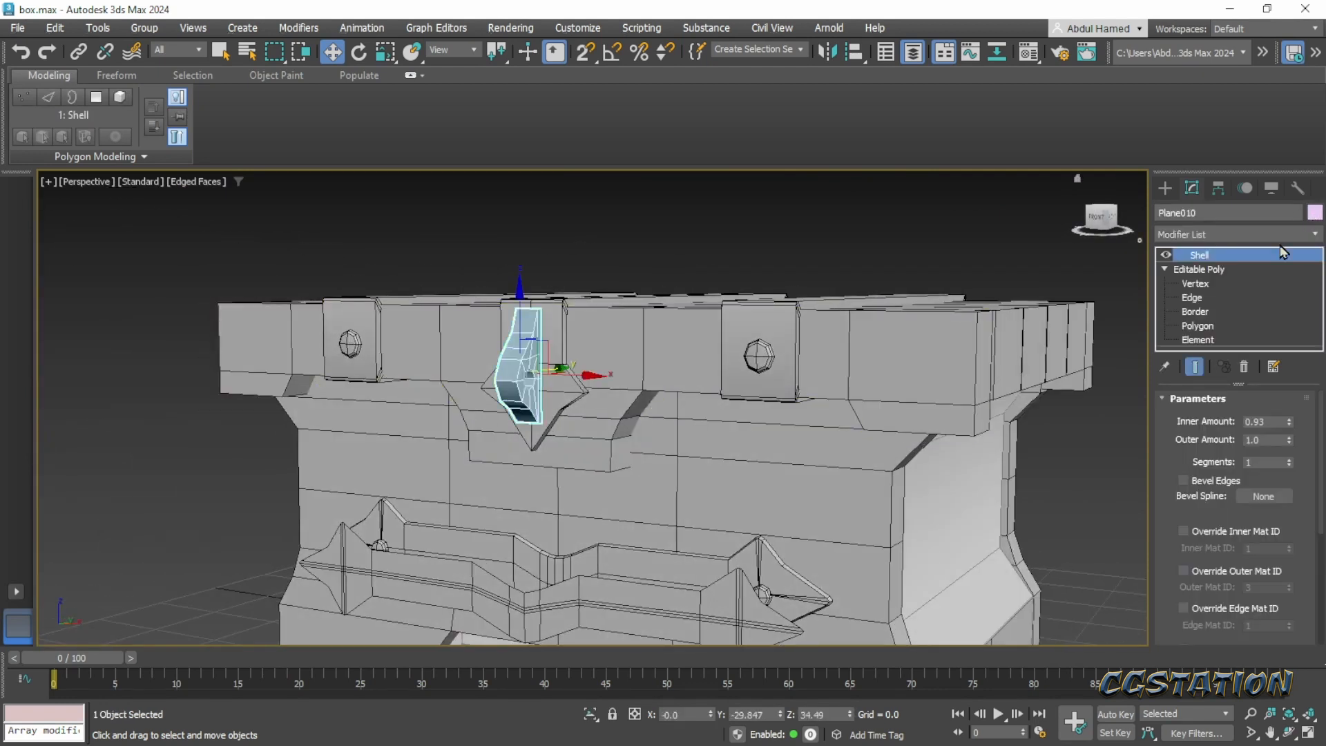
left_click(1314, 212)
left_click(900, 312)
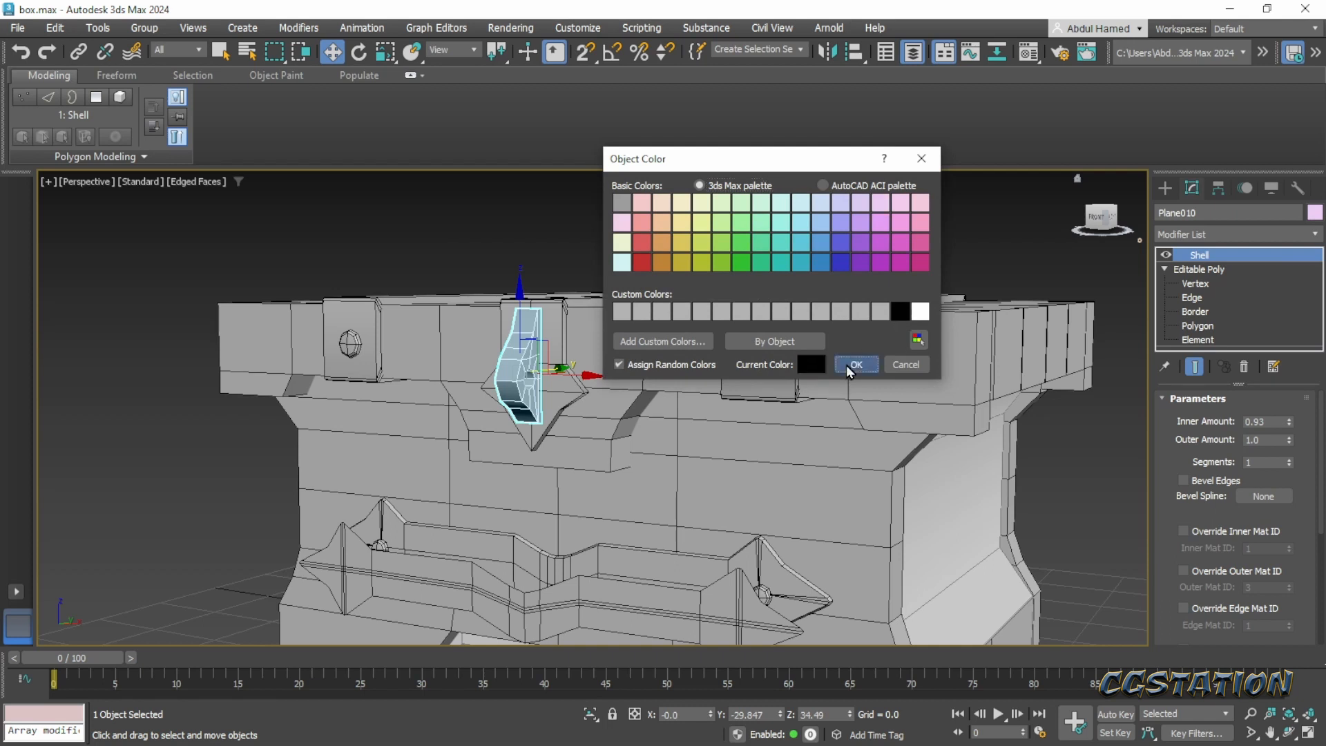
left_click(855, 365)
- Select the loose strap floating in front of the chest's lower front and remove it
left_click(1073, 483)
middle_click_drag(1074, 483, 808, 391, "alt")
middle_click_drag(855, 429, 944, 435, "alt")
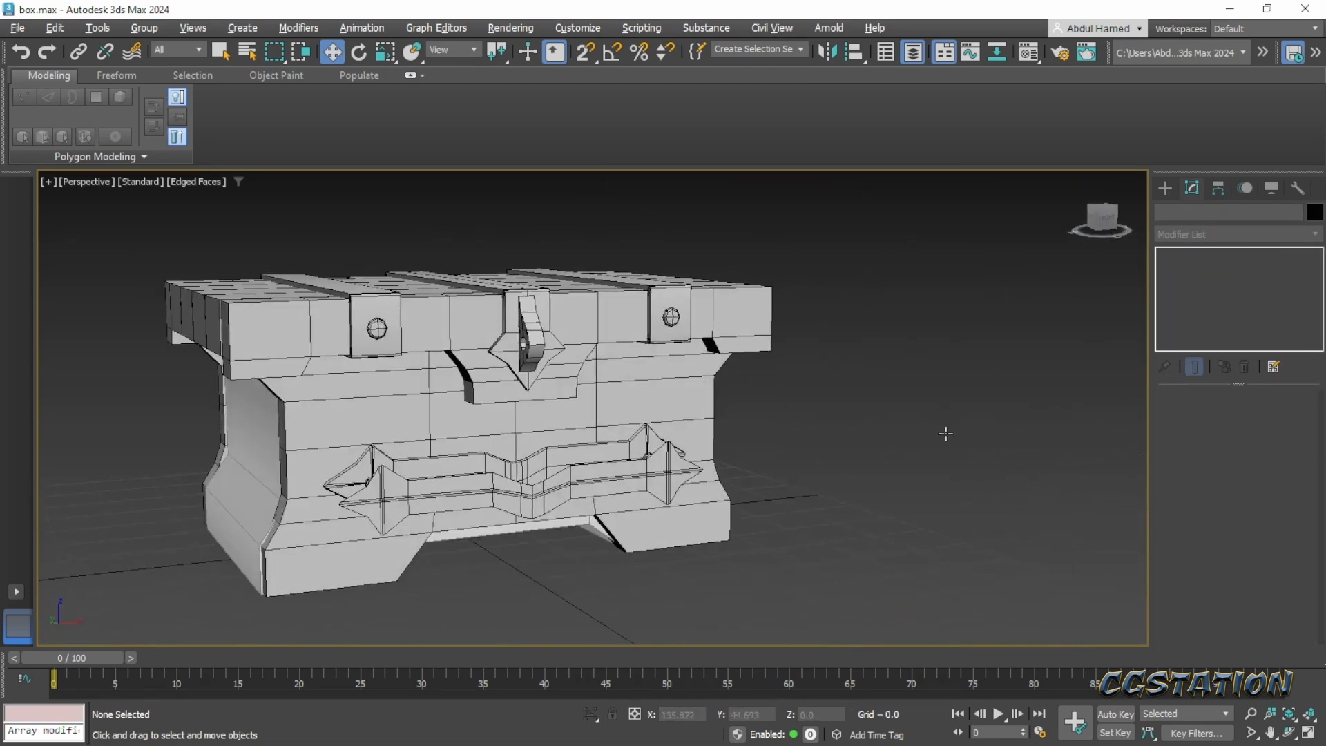
left_click(634, 488)
middle_click_drag(634, 488, 507, 557, "alt")
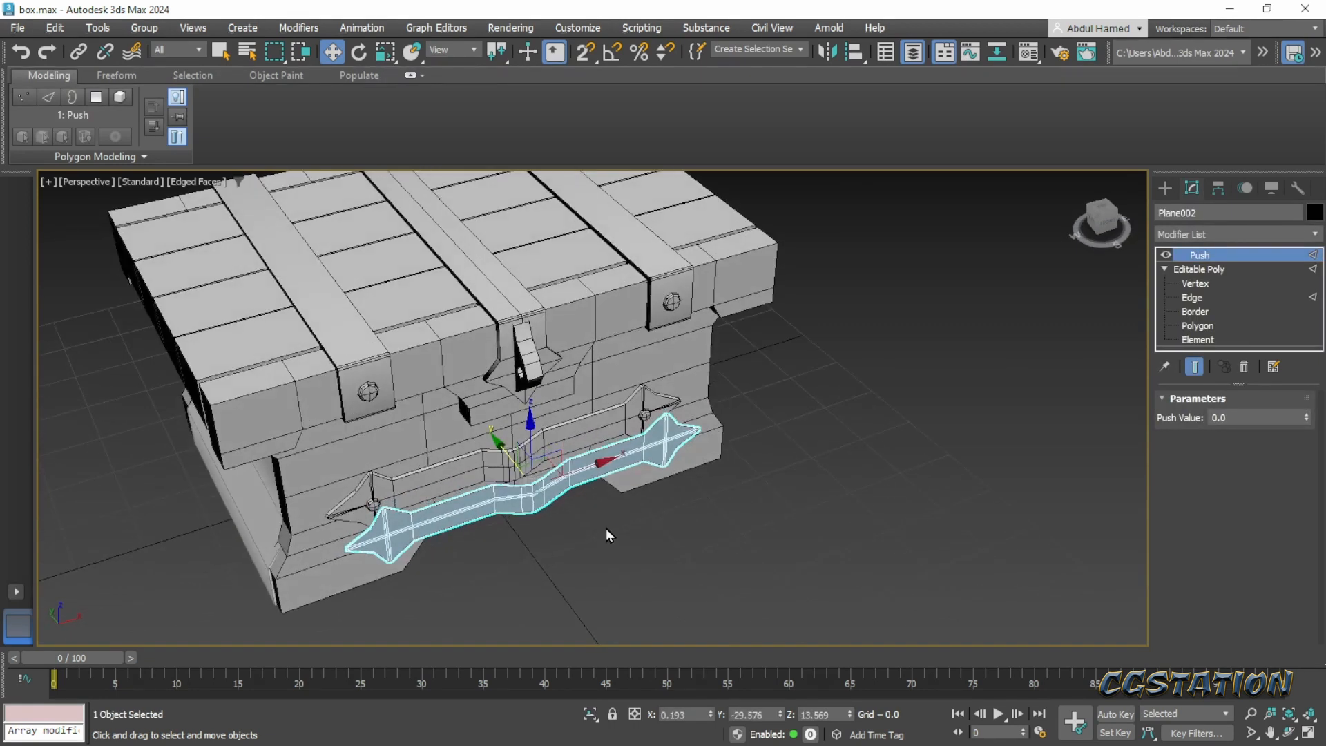
left_click(606, 529)
- Examine the chest from both front corners and compare it with the chest concept image on Pinterest in the browser
middle_click_drag(634, 530, 514, 470, "alt")
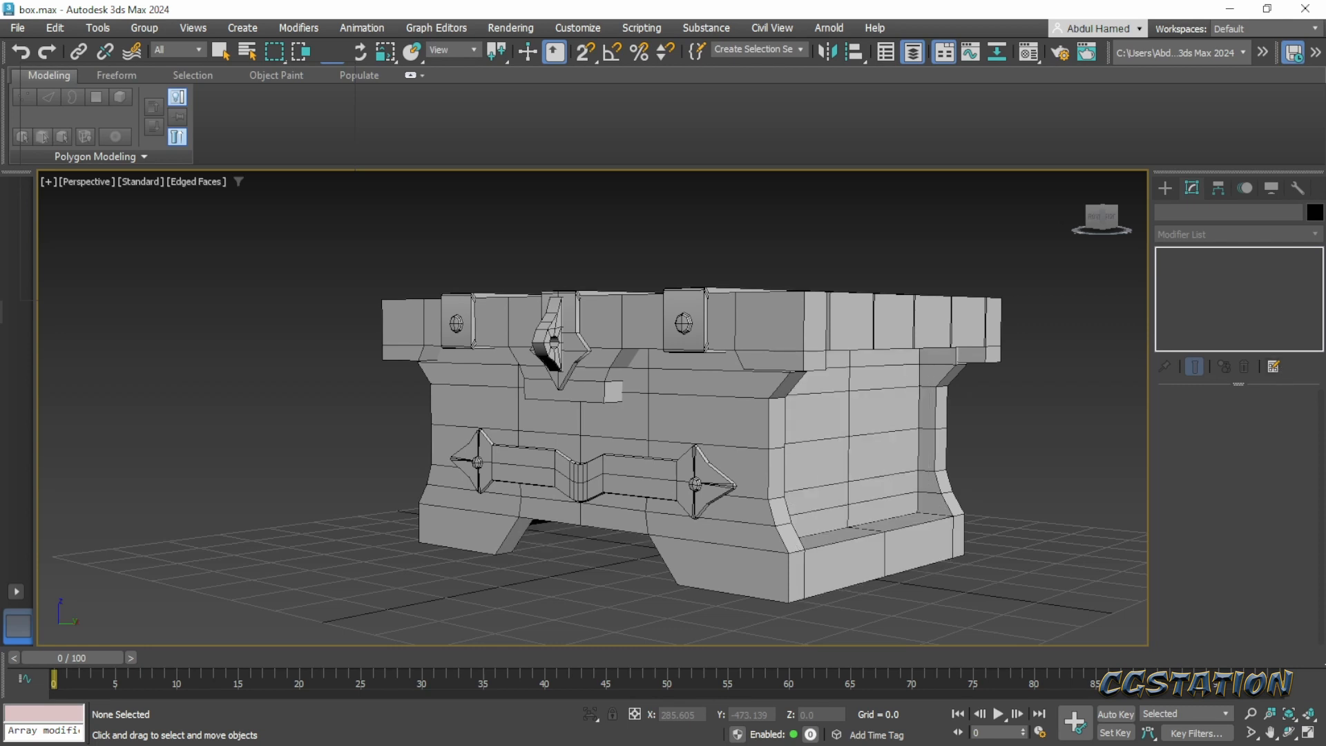
middle_click_drag(736, 382, 876, 384, "alt")
middle_click_drag(801, 422, 871, 409)
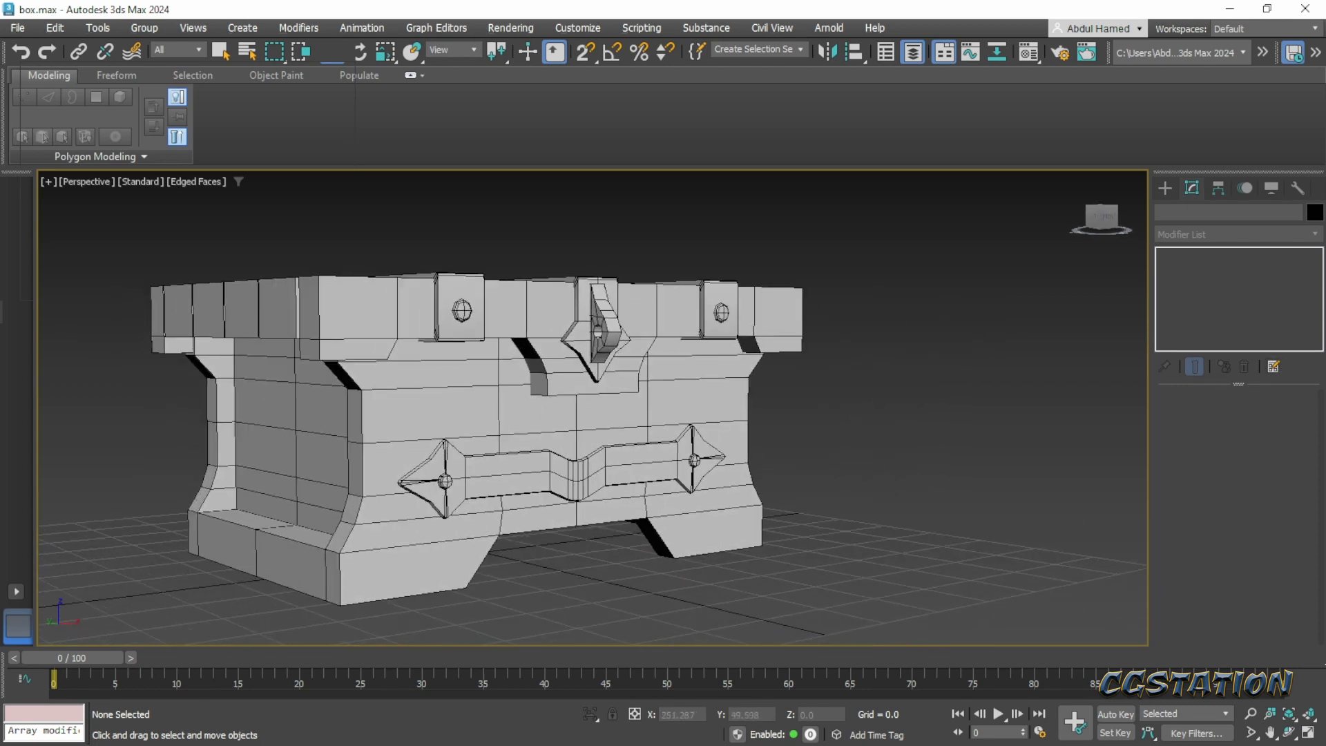
left_click_drag(1325, 68, 695, 69)
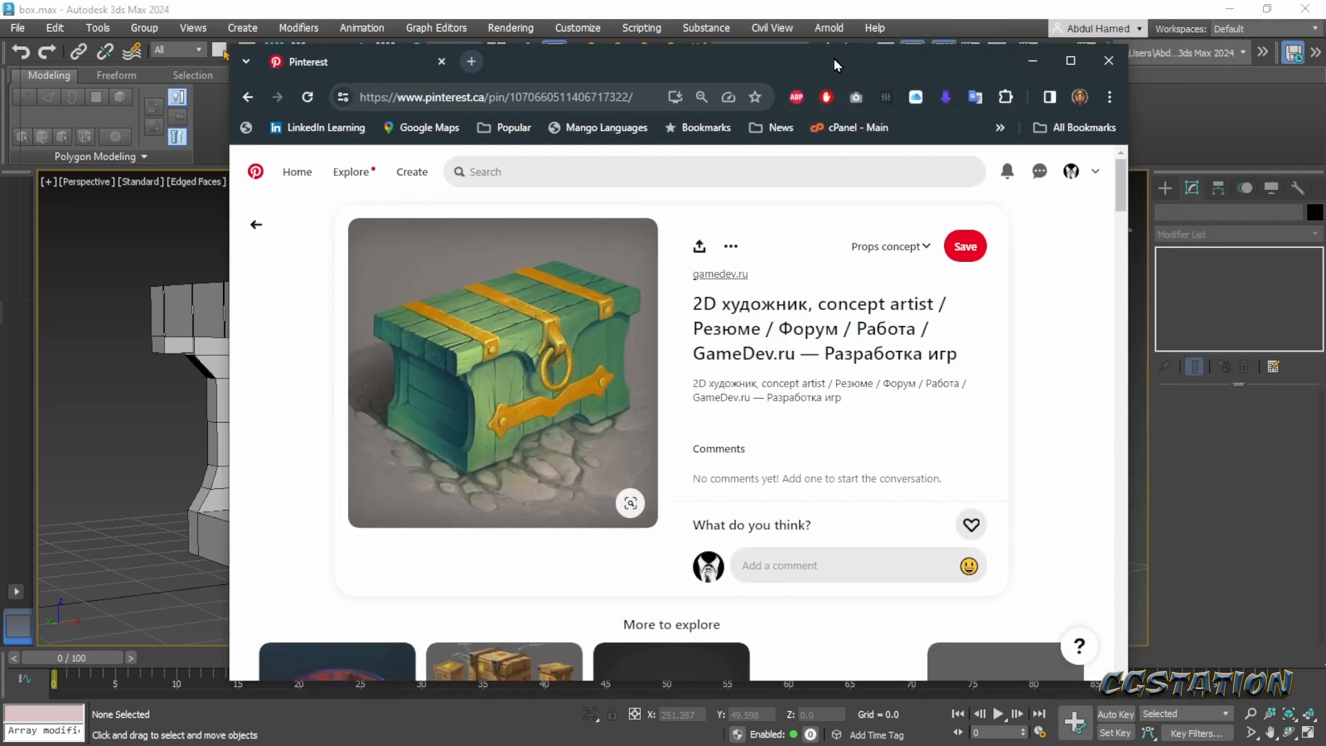
left_click_drag(834, 60, 1325, 62)
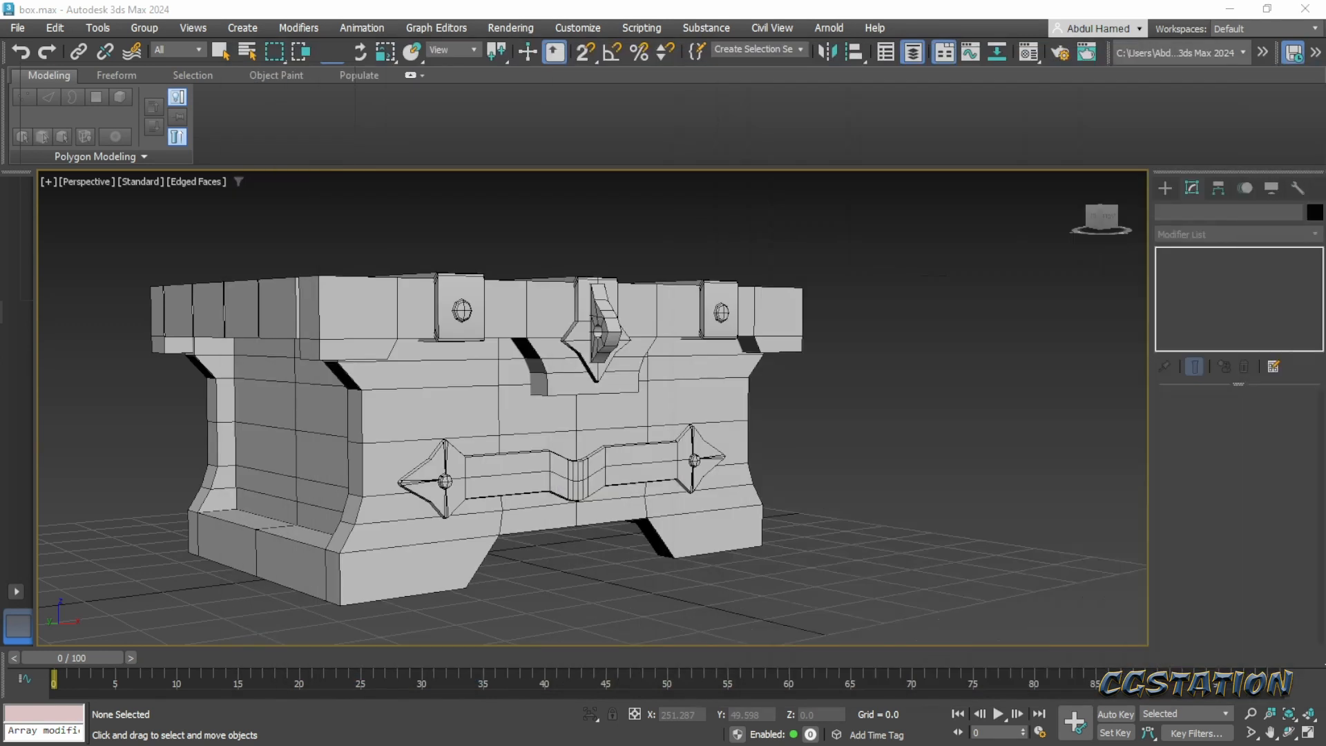
- Create a tube on the ground beside the chest with radii of about 13.8 and 10.9 and a height of about 2.3
left_click(1163, 190)
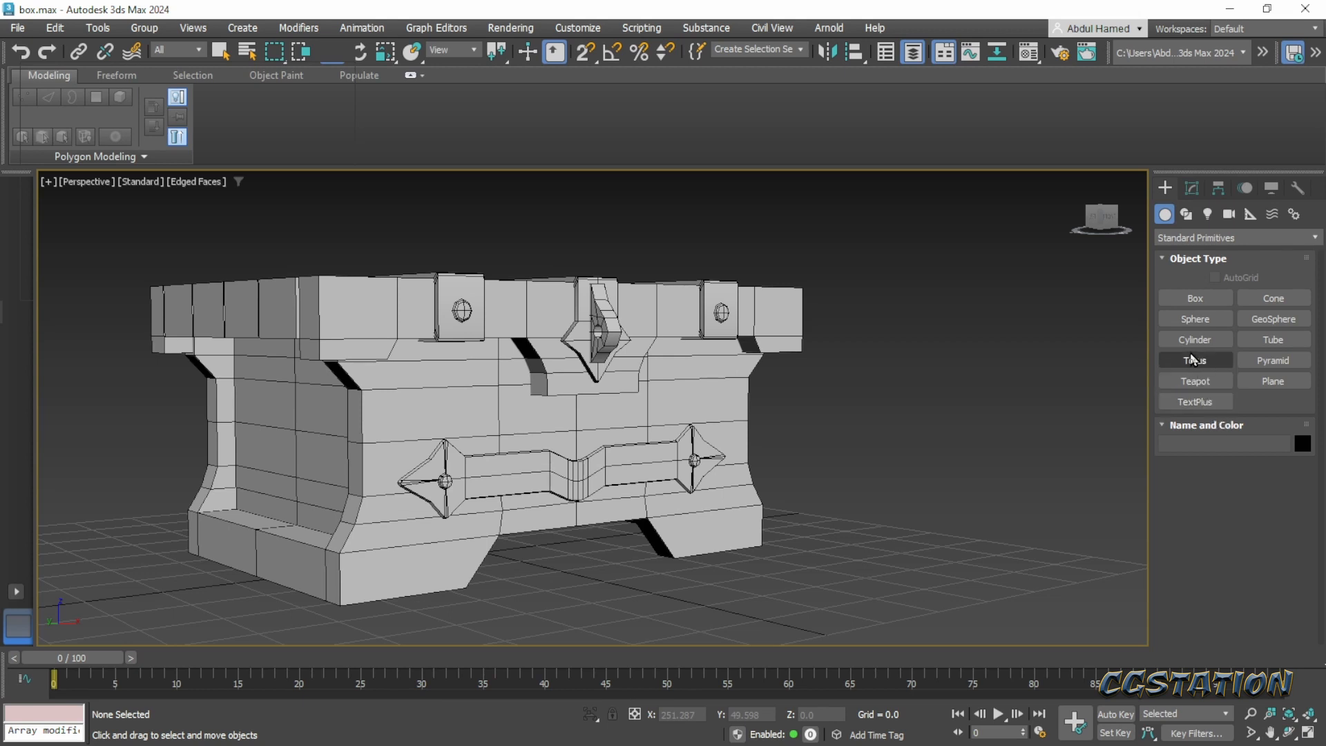
left_click(1274, 339)
left_click_drag(976, 527, 969, 537)
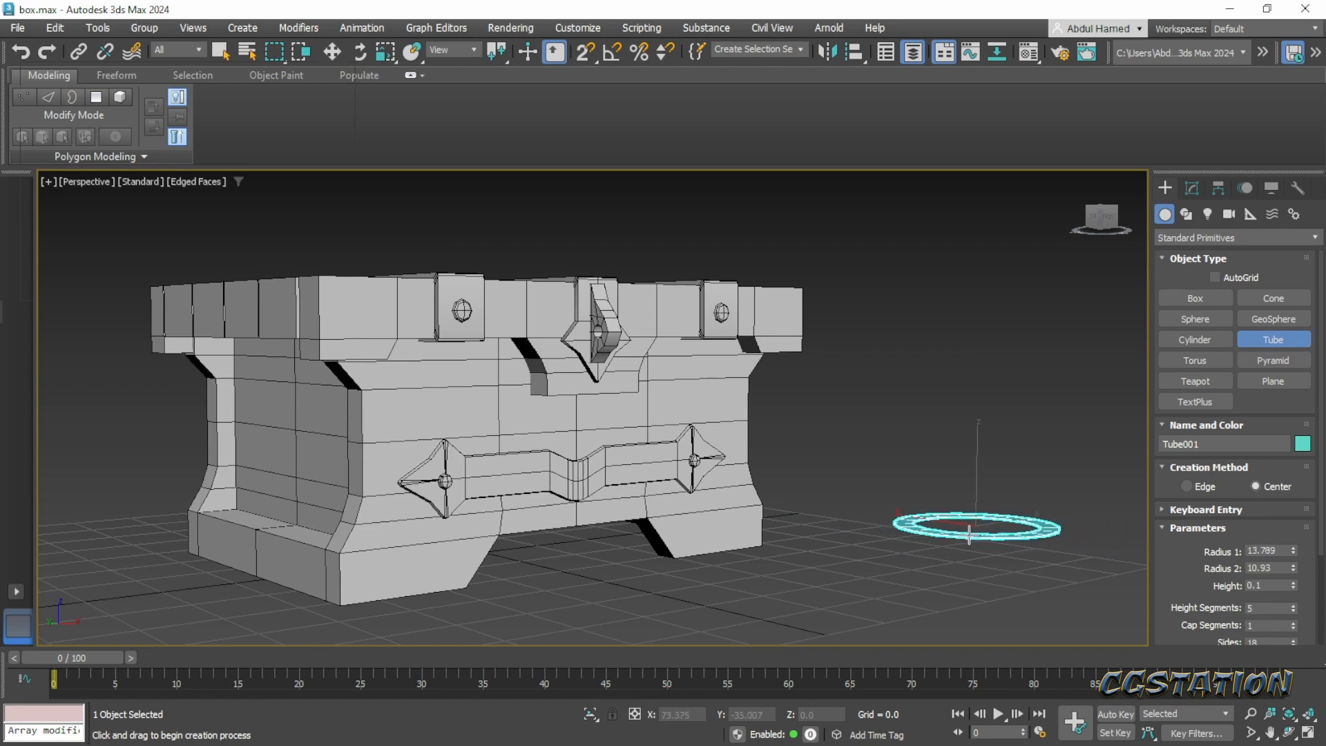
left_click(970, 535)
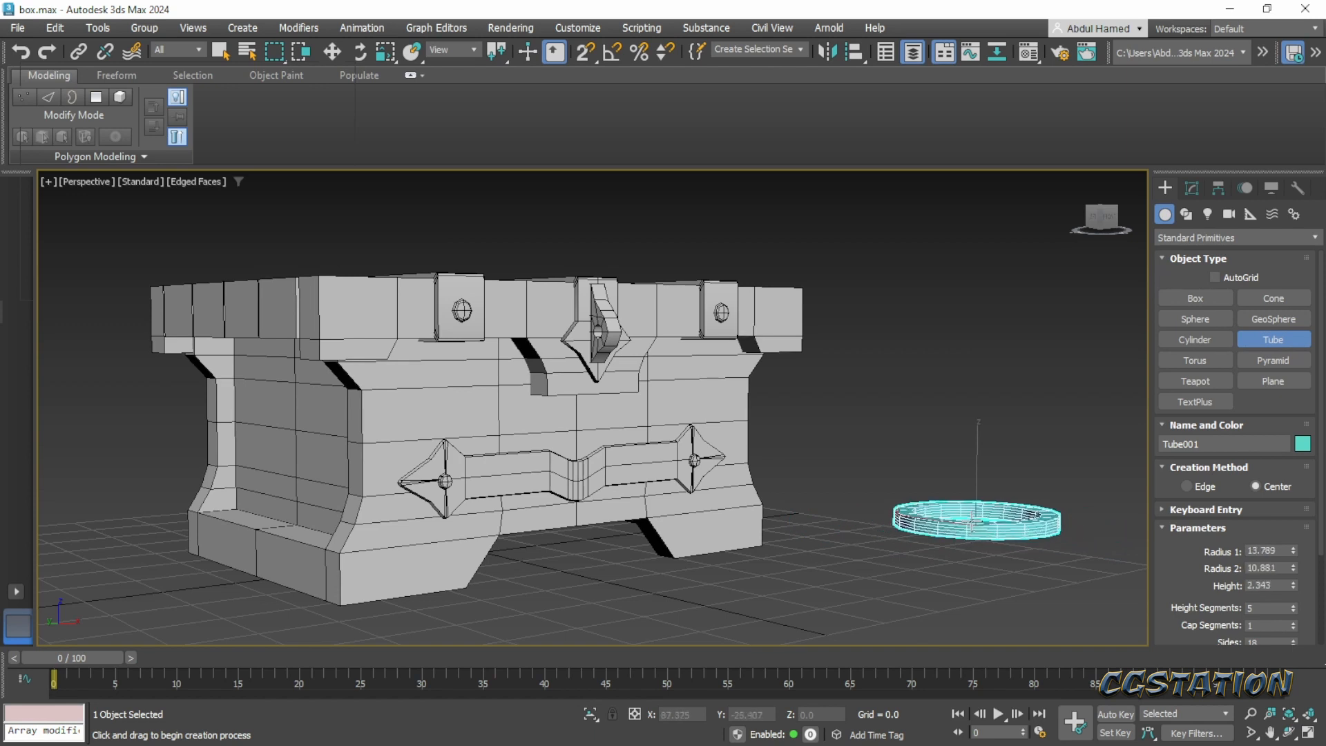
scroll(999, 541, "up", 5)
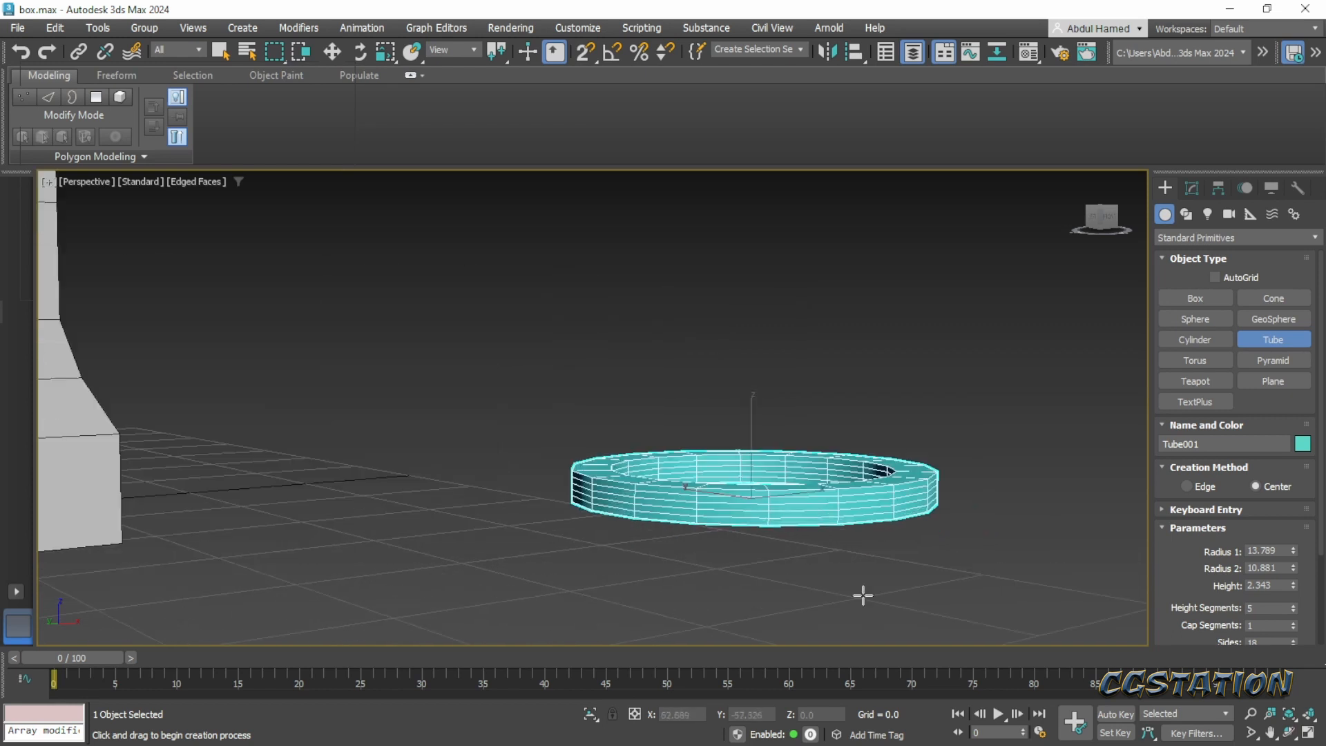
middle_click_drag(861, 595, 755, 621, "alt")
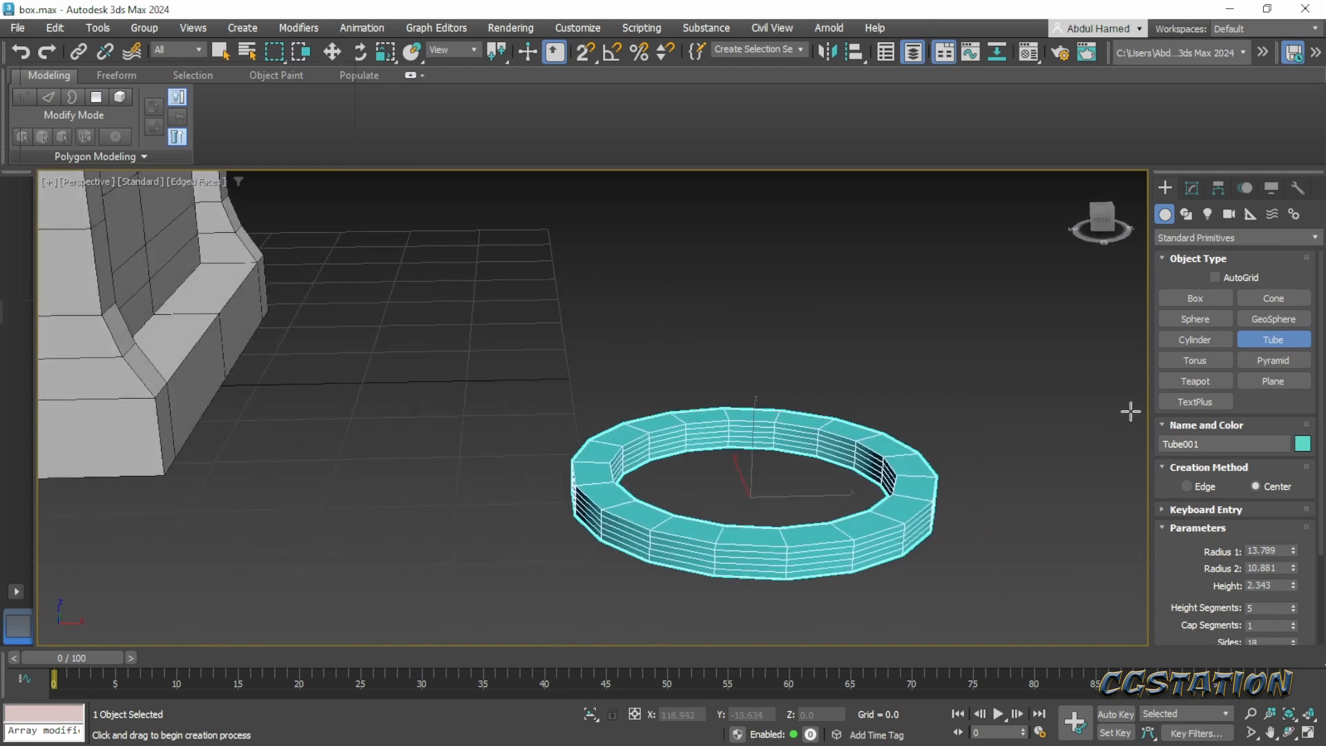
- Create a torus on the ground beside the chest with radii of about 21.2 and 3.9
left_click(1195, 360)
left_click_drag(426, 529, 760, 584)
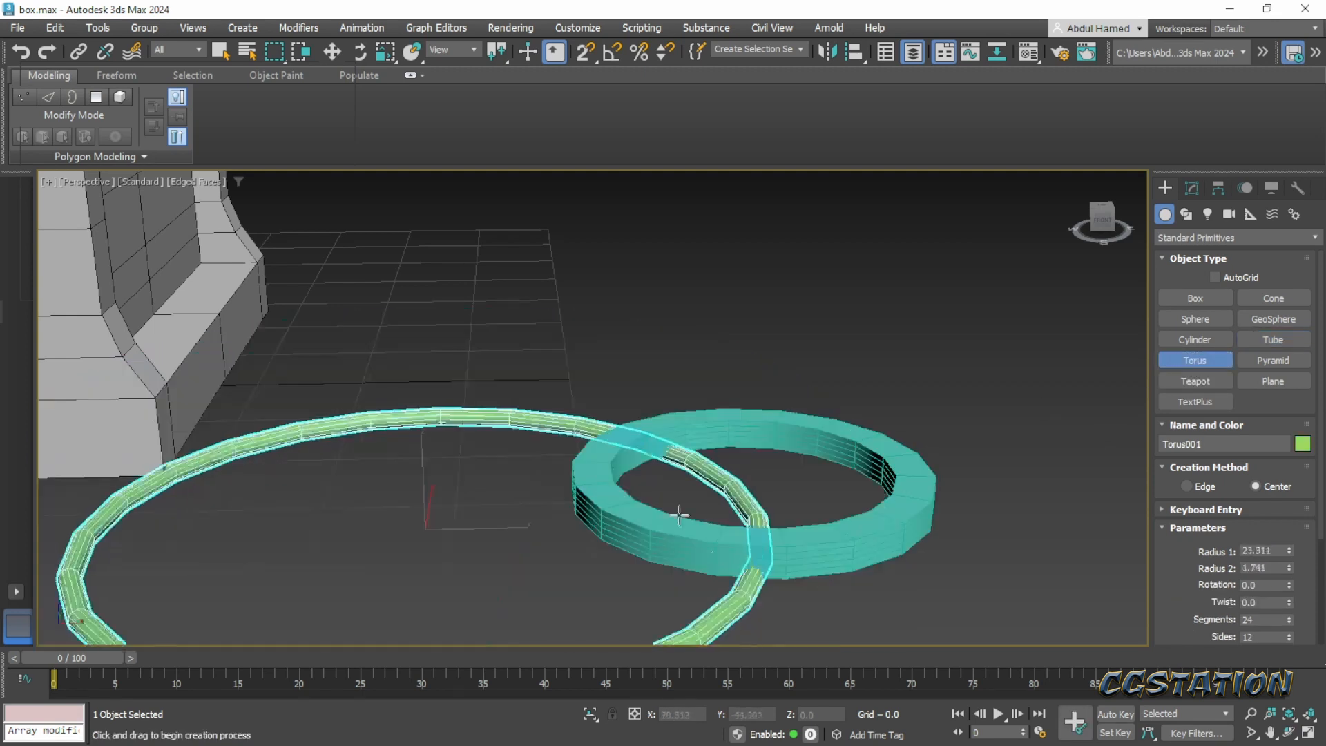
left_click(630, 485)
middle_click_drag(798, 522, 817, 428)
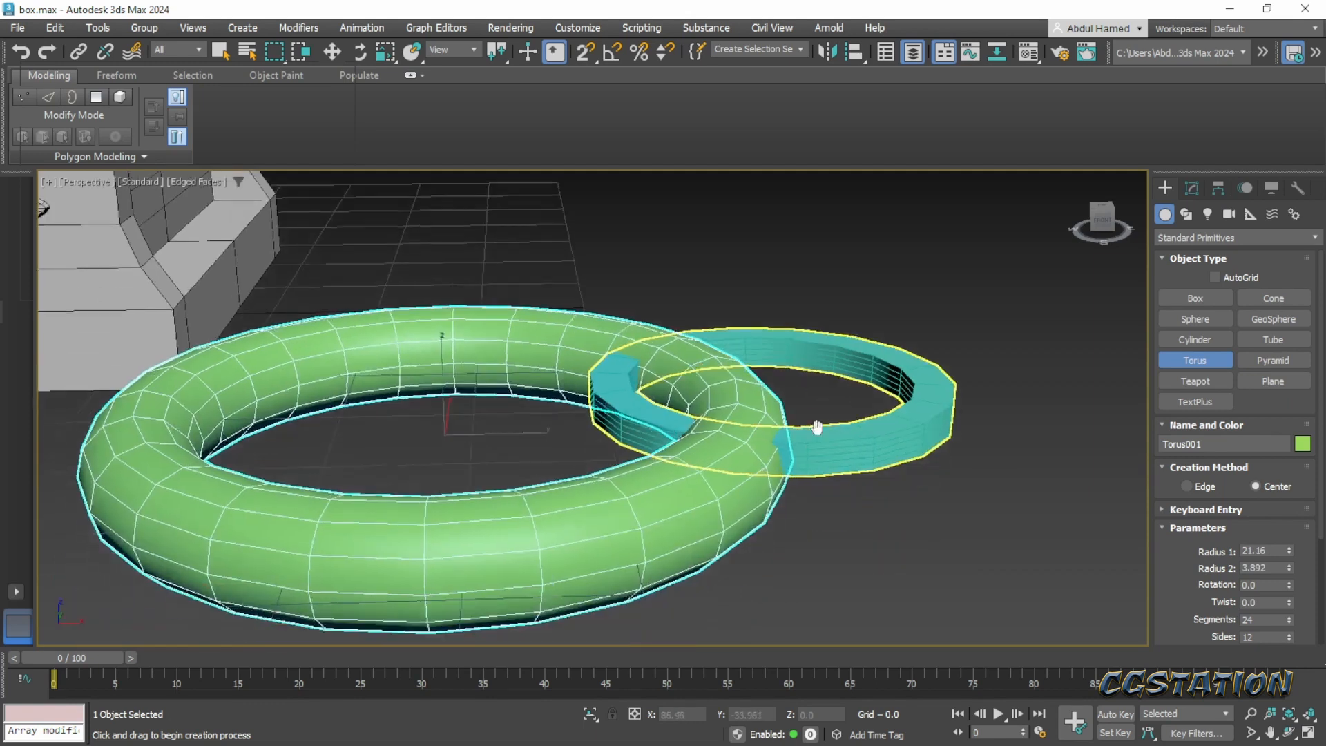
- Remove the tube that overlaps the new torus
scroll(817, 428, "down", 3)
key("q")
left_click(843, 443)
key("Delete")
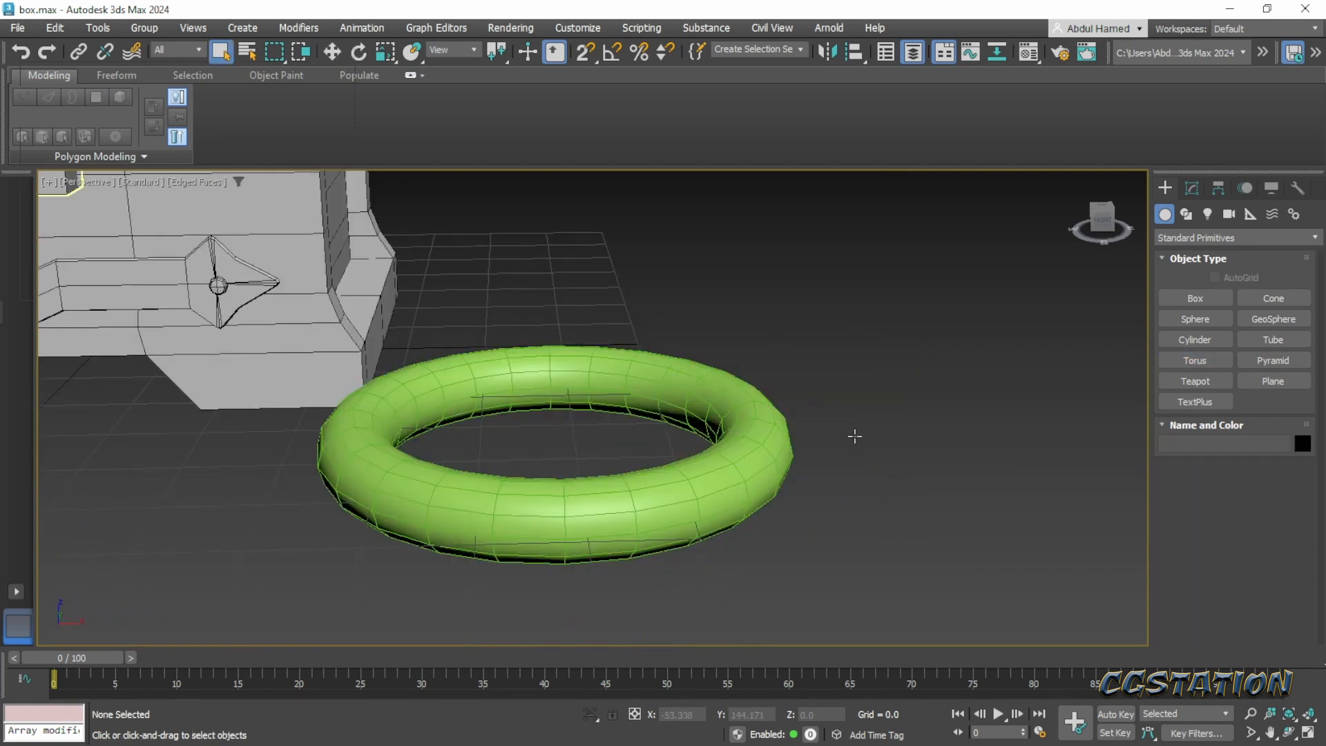
- Stand the torus upright facing the chest's front by setting its X rotation to 90 degrees
left_click(1104, 222)
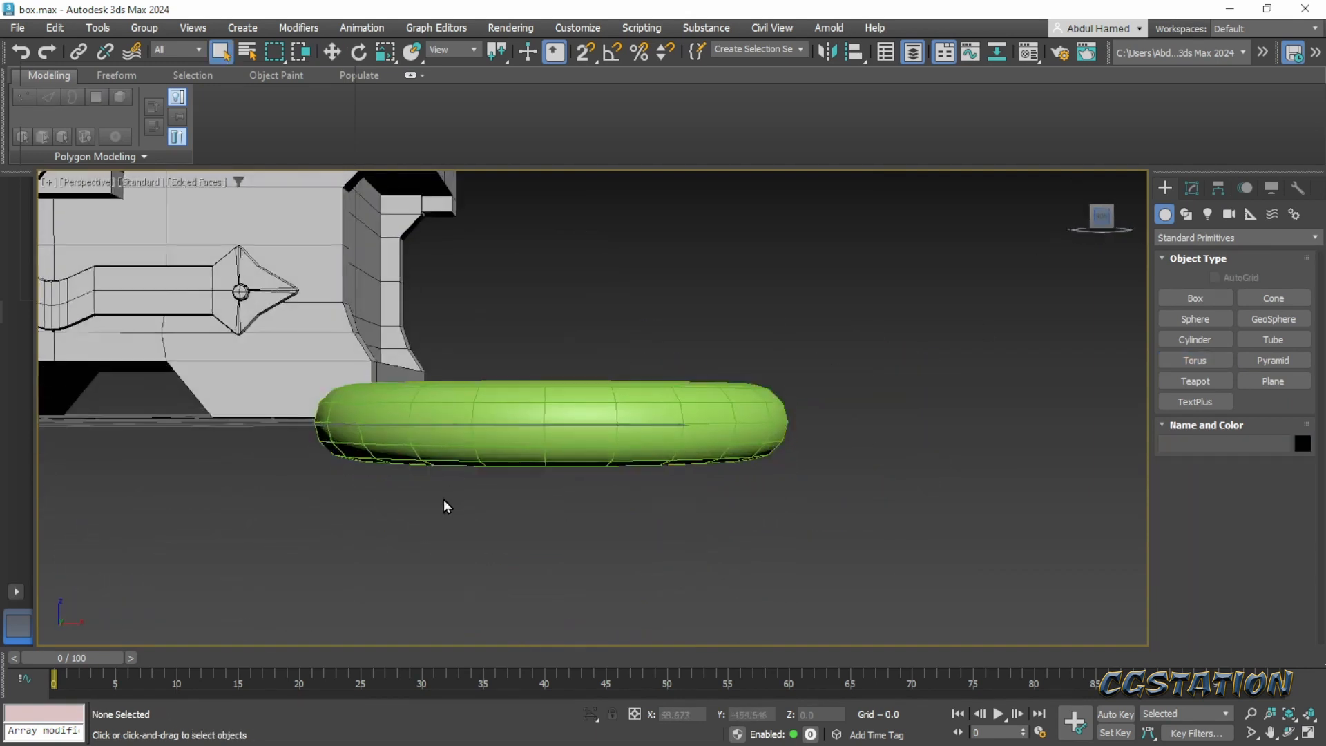
scroll(443, 500, "down", 5)
middle_click_drag(443, 499, 671, 599)
key("e")
left_click(765, 574)
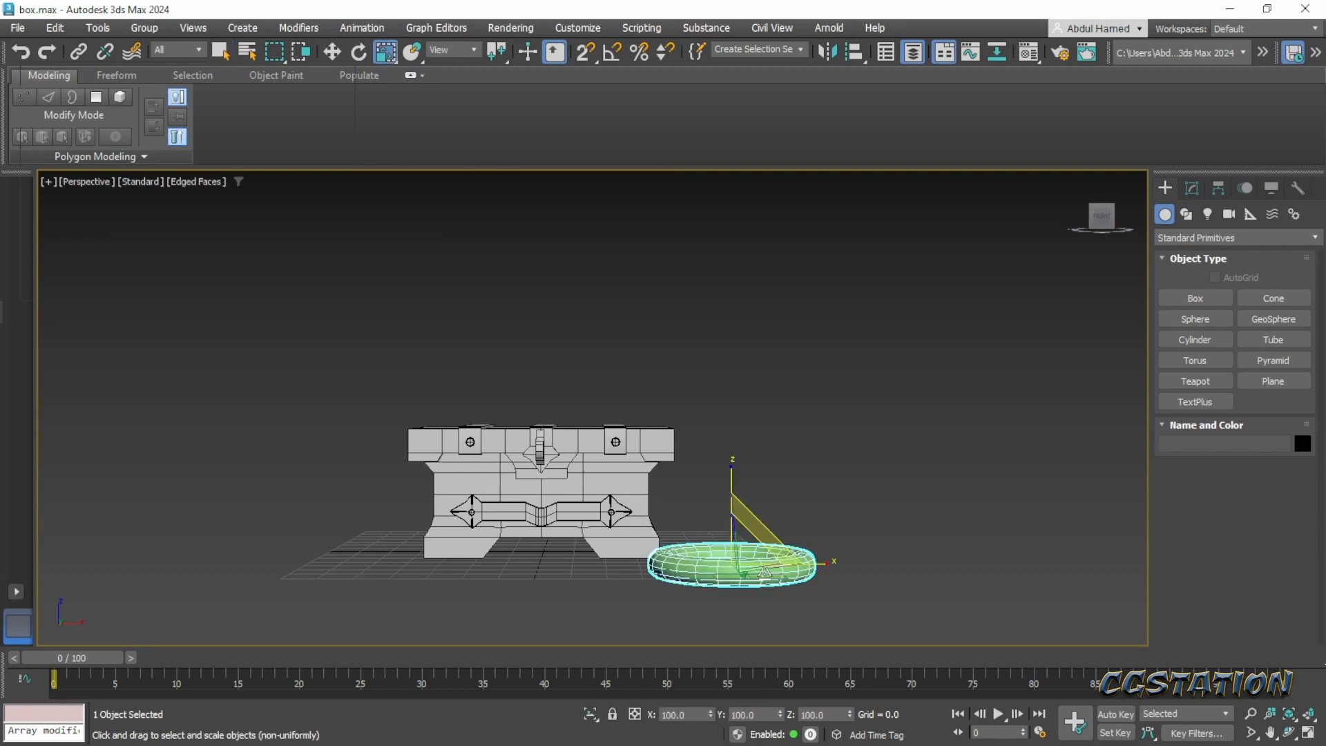
left_click_drag(738, 518, 703, 712)
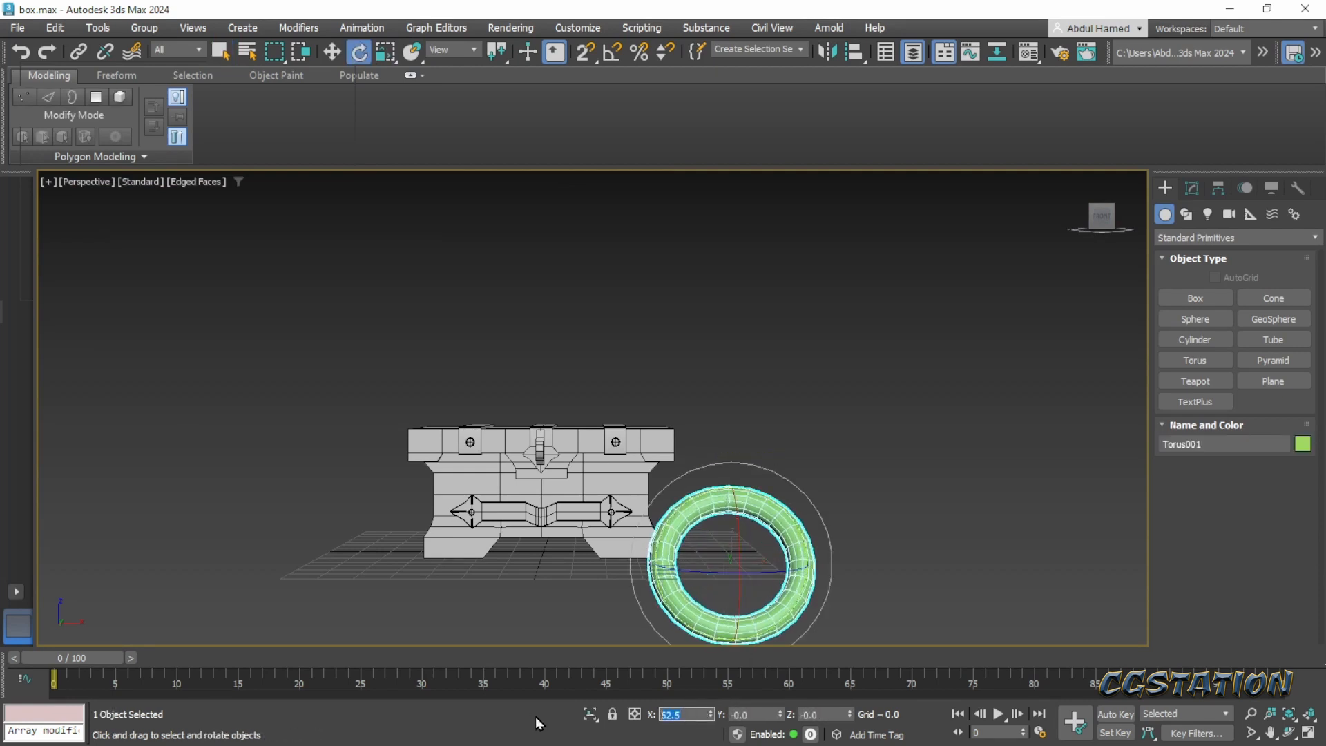
type("90")
key("Return")
- Scale the upright torus down uniformly to about a quarter of its size to suit the latch
type("r")
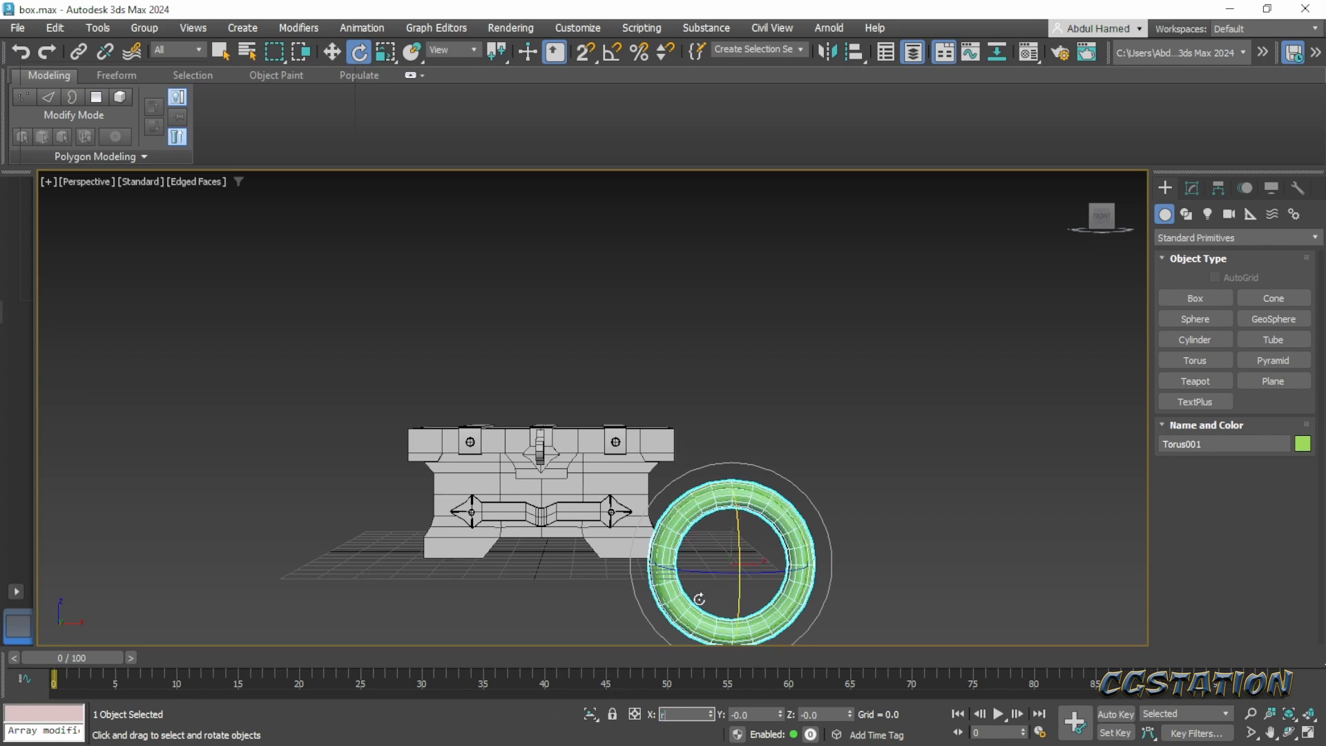
type("r")
left_click_drag(752, 552, 751, 632)
- Move the ring up to the latch at the chest's front center and push it back about 4.4 units in line with the latch hole
key("w")
key("w")
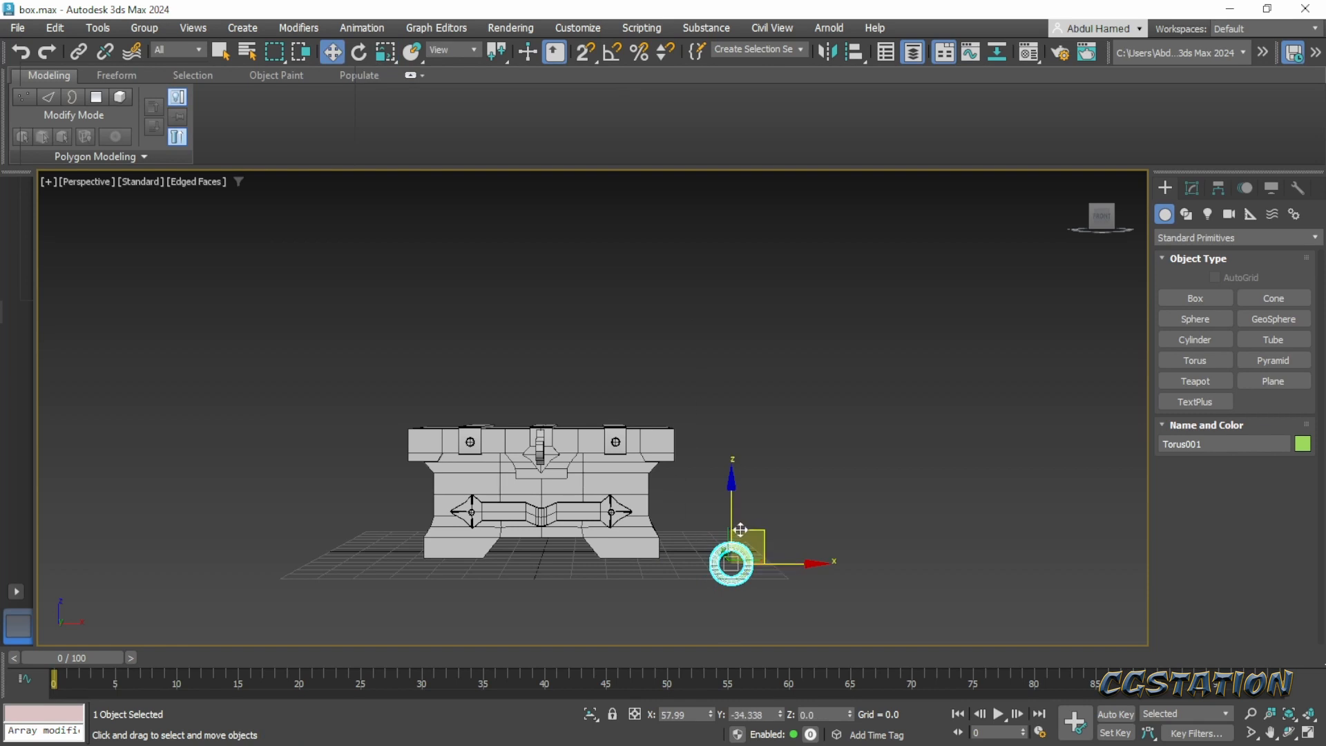
left_click_drag(744, 532, 553, 435)
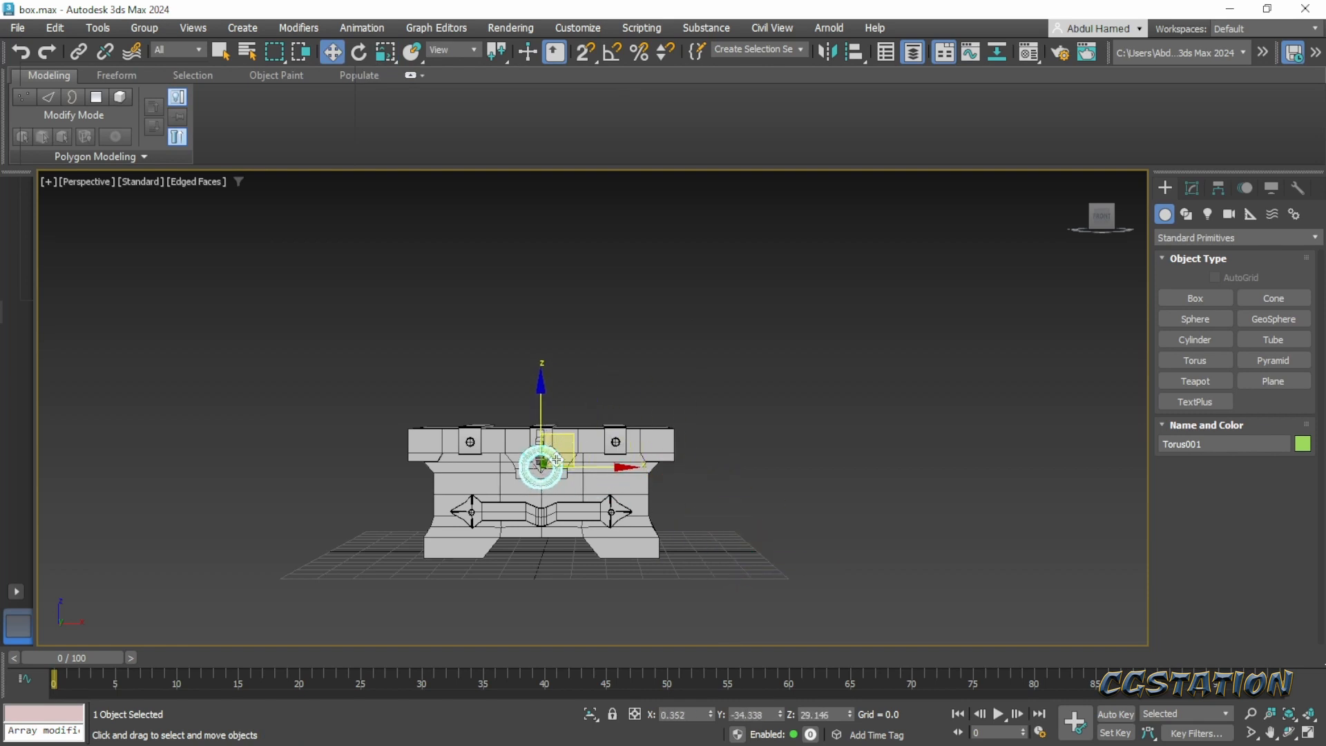
scroll(553, 469, "up", 6)
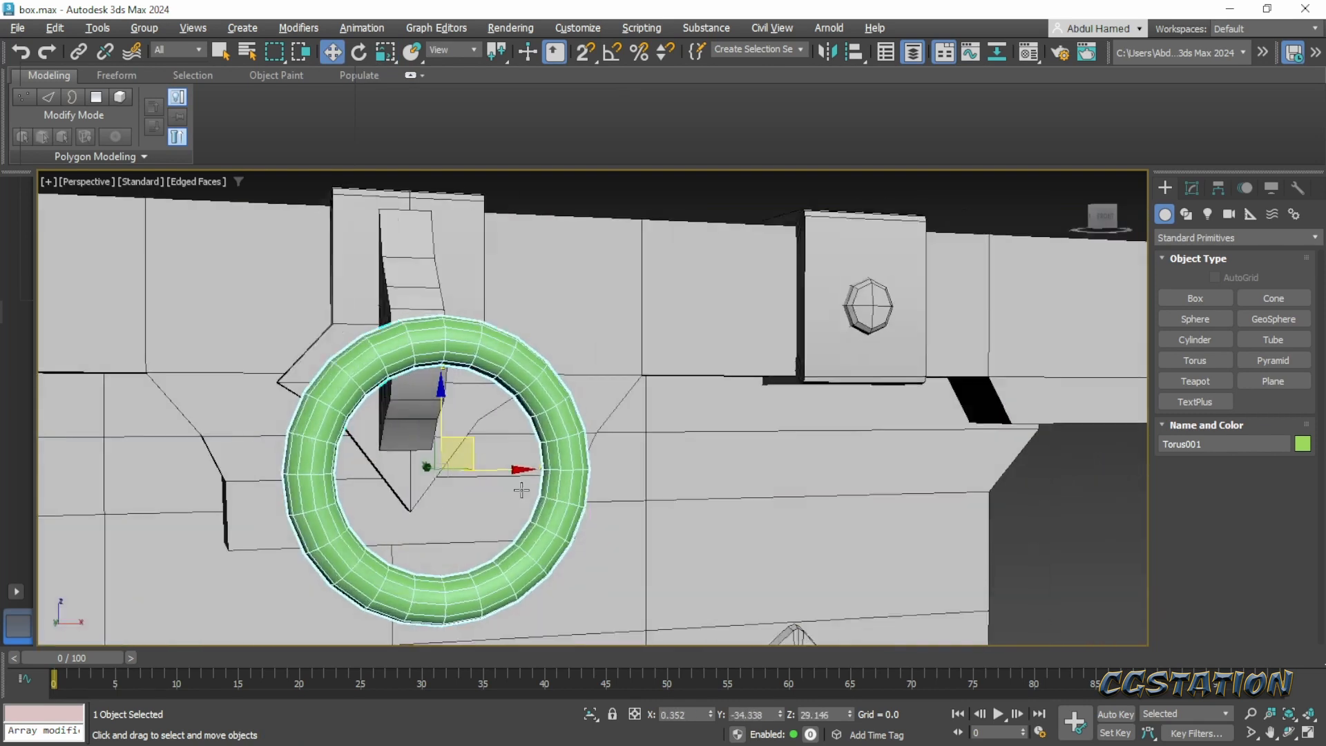
middle_click_drag(521, 489, 647, 517, "alt")
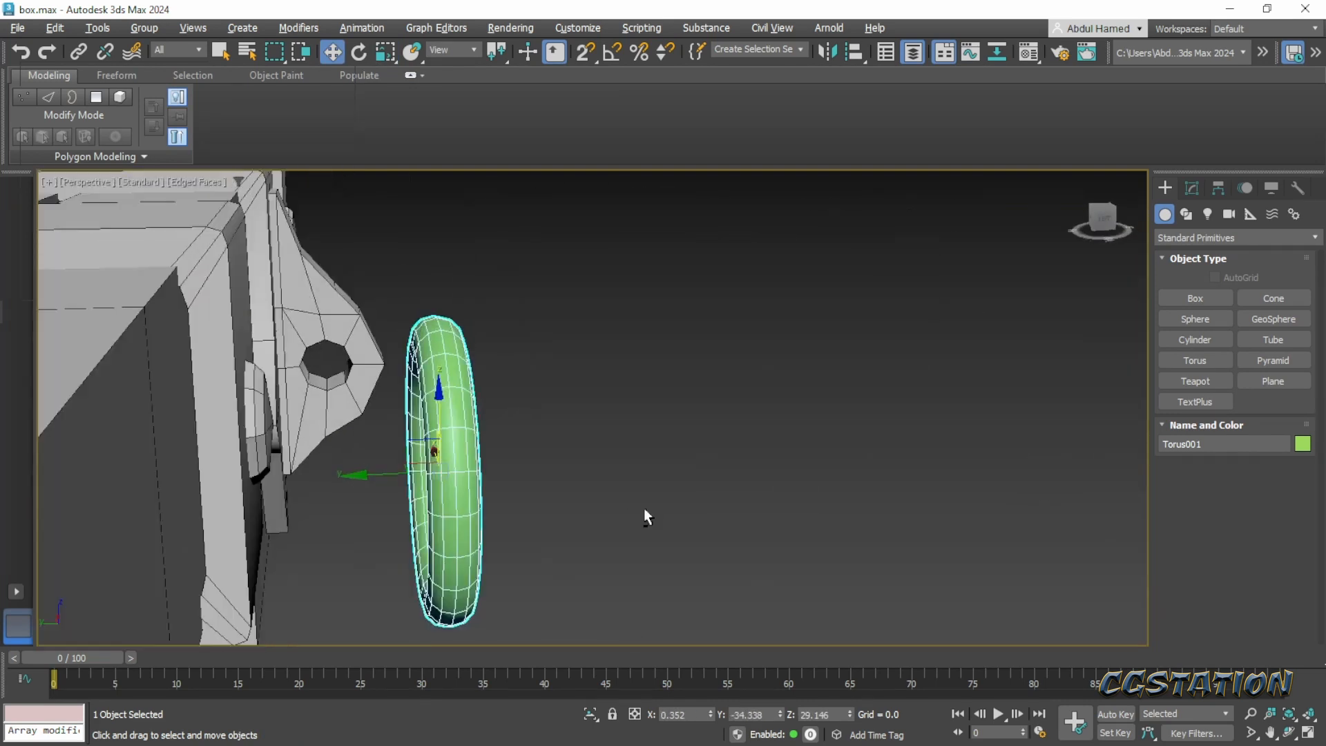
left_click_drag(373, 476, 260, 498)
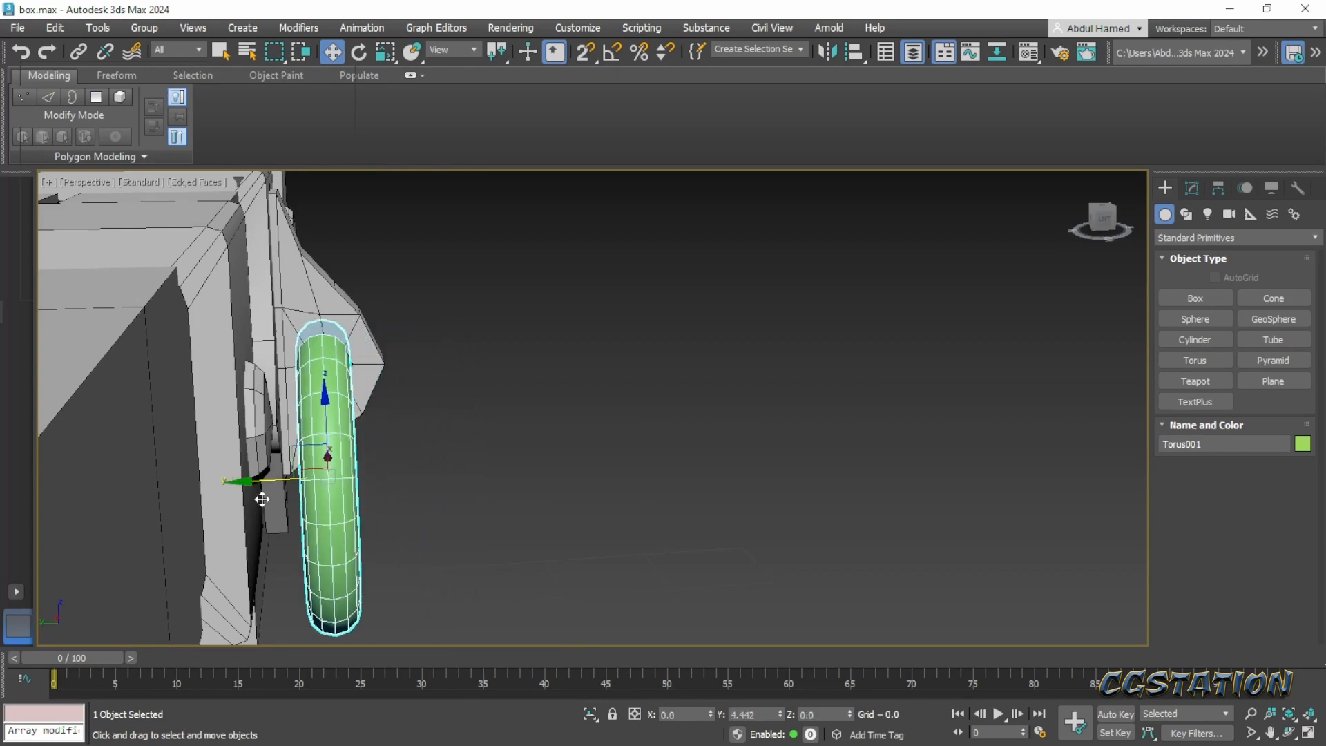
- Lower the ring about 0.36 units in the latch and center it sideways on the latch at X of about 0.1
middle_click_drag(419, 475, 333, 420, "alt")
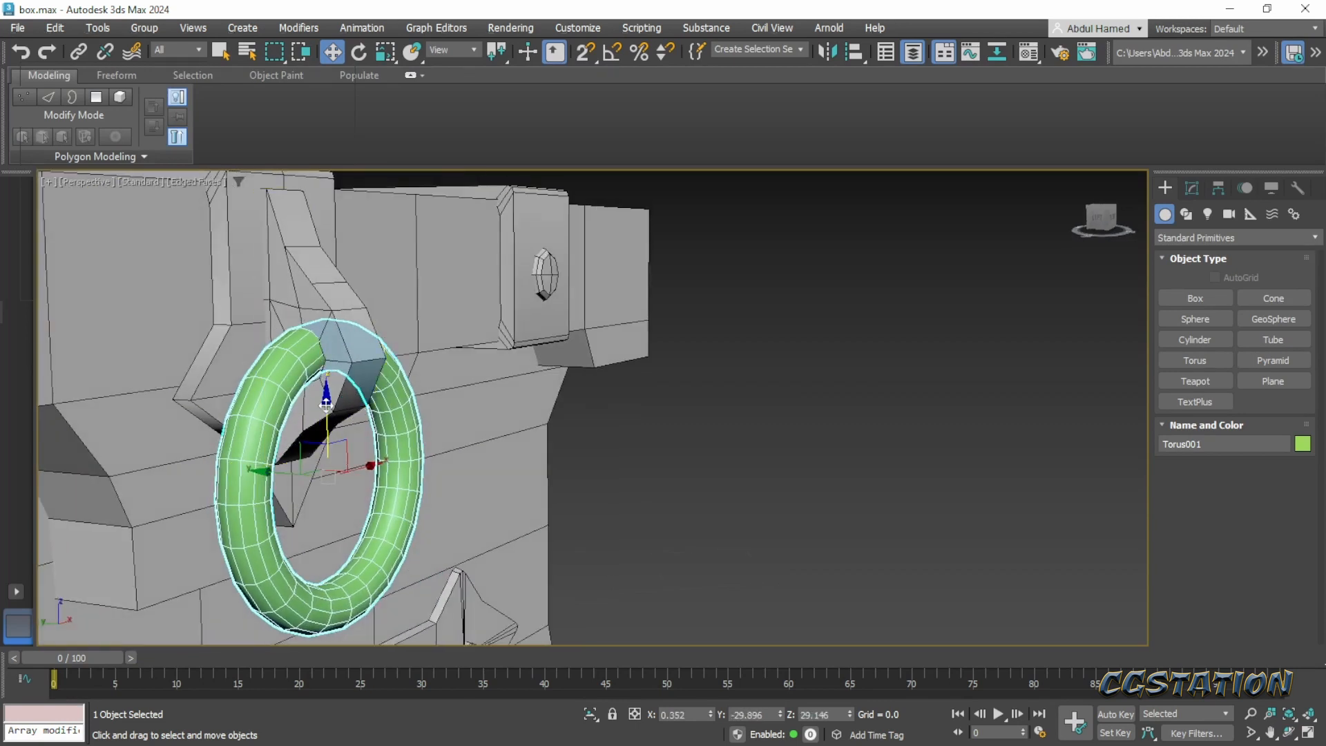
left_click_drag(327, 404, 325, 413)
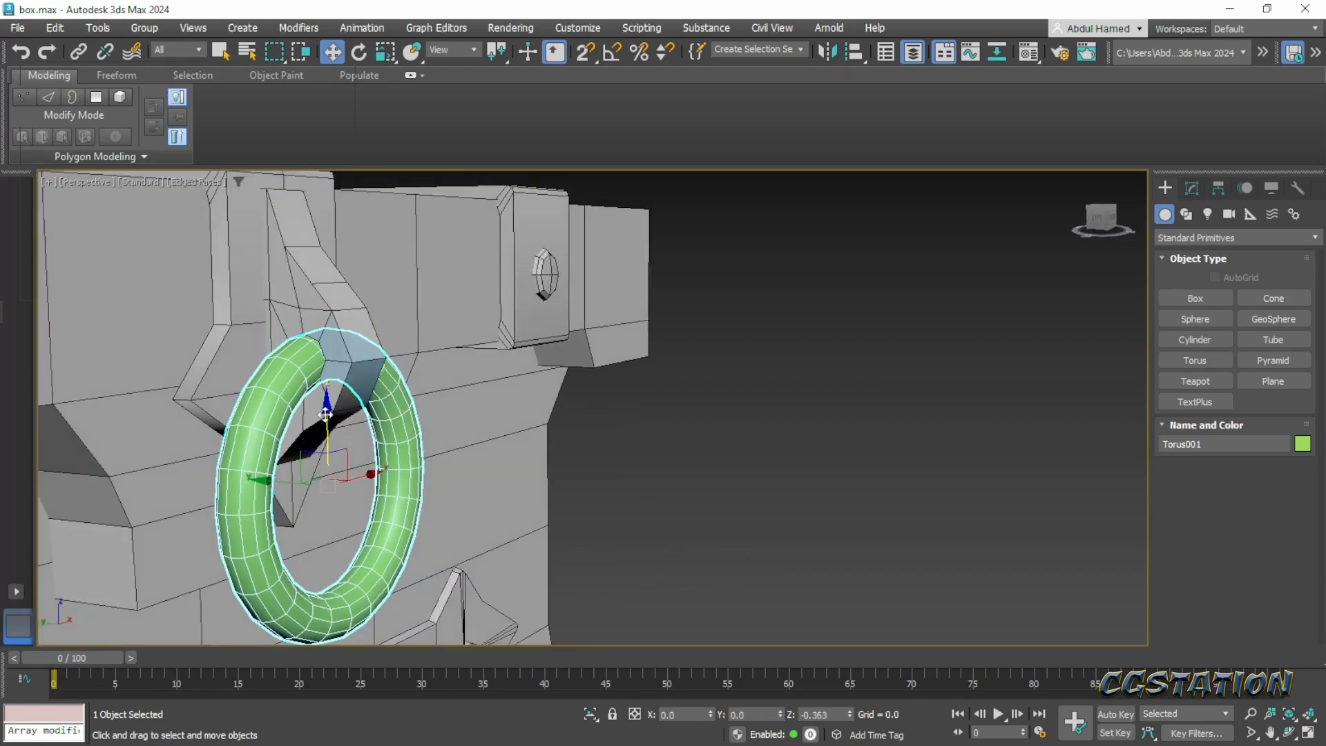
middle_click_drag(401, 423, 467, 345, "alt")
scroll(489, 364, "down", 6)
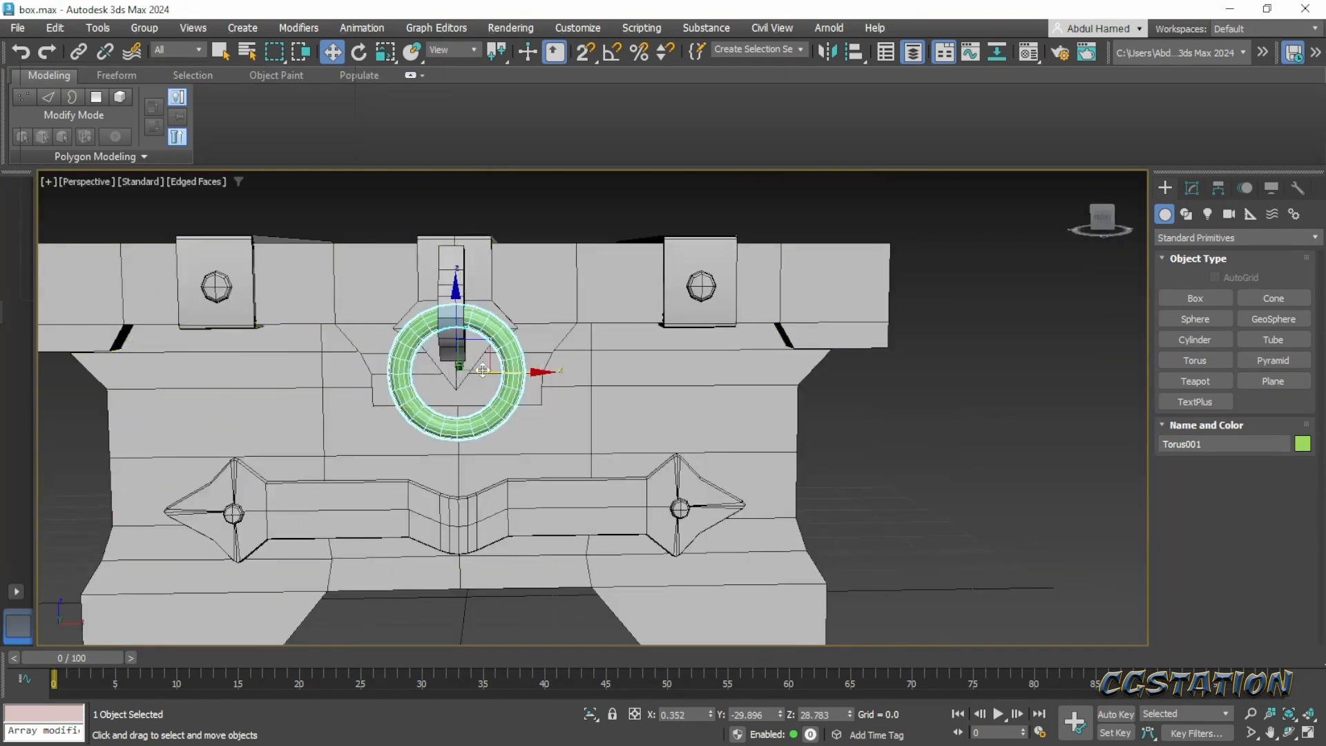
scroll(482, 372, "up", 1)
scroll(482, 372, "up", 2)
left_click_drag(510, 374, 505, 375)
scroll(502, 378, "down", 5)
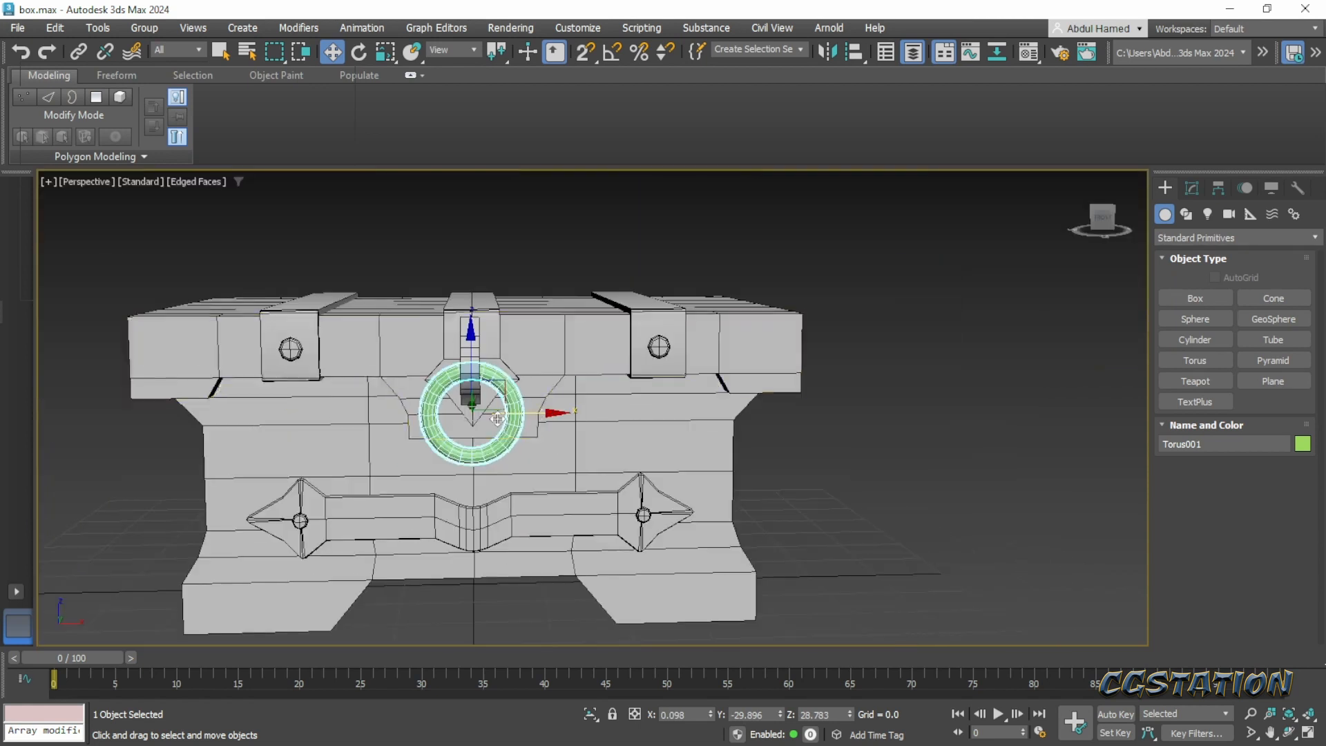
- Slim the ring by reducing its Radius 1 to about 20.95 and Radius 2 to about 3.39
middle_click_drag(502, 379, 625, 400, "alt")
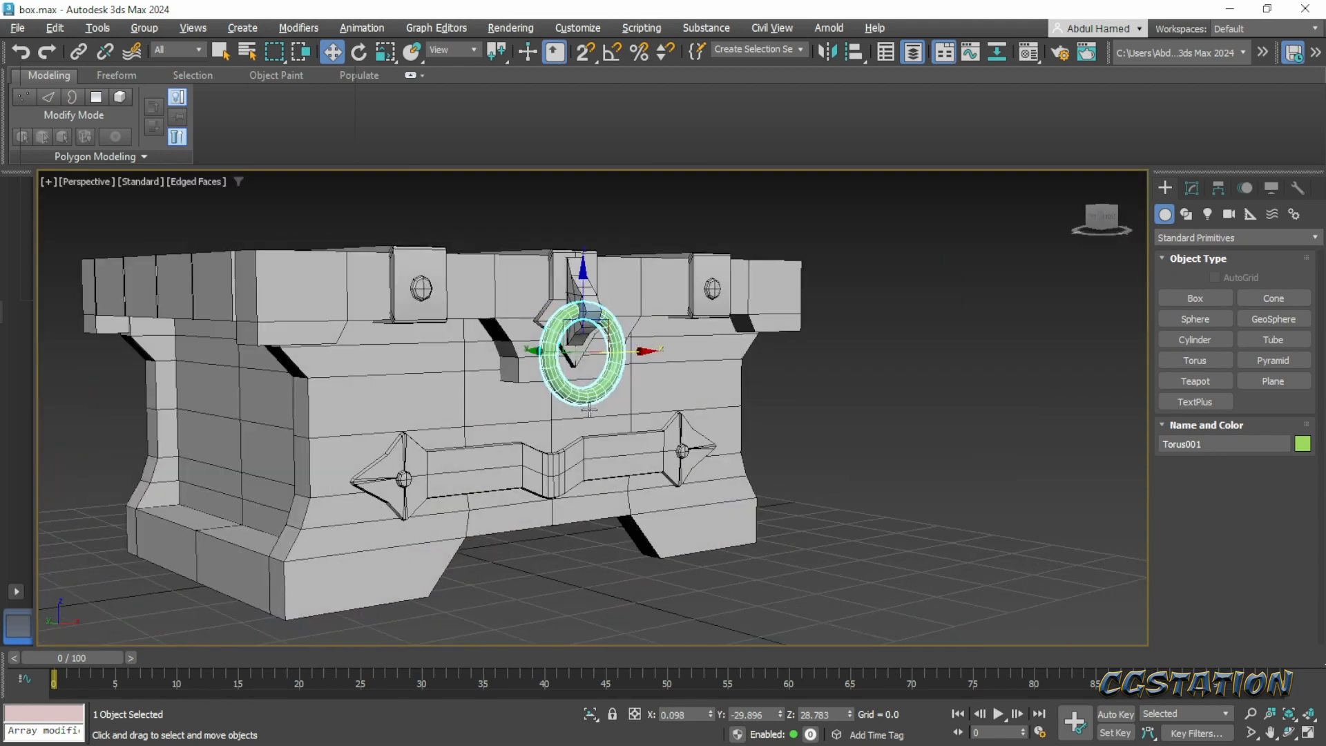
scroll(614, 399, "up", 8)
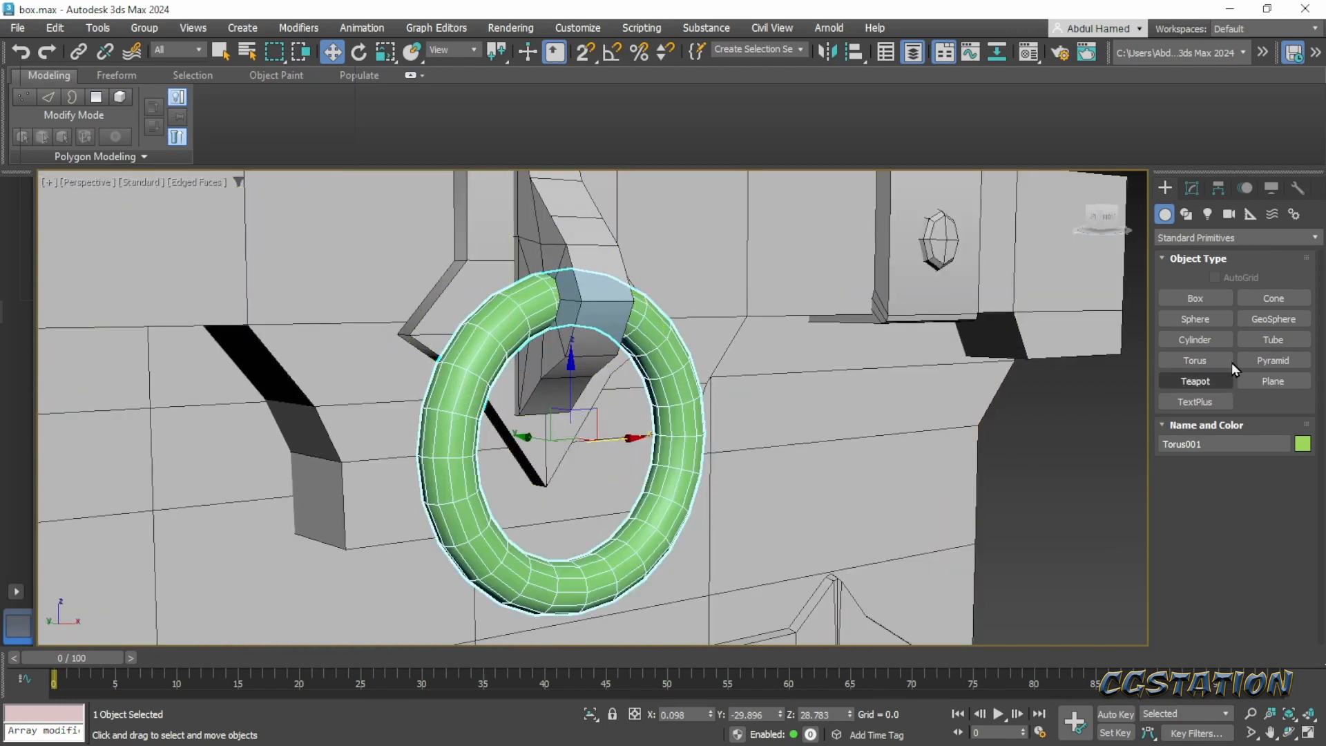
left_click(1189, 189)
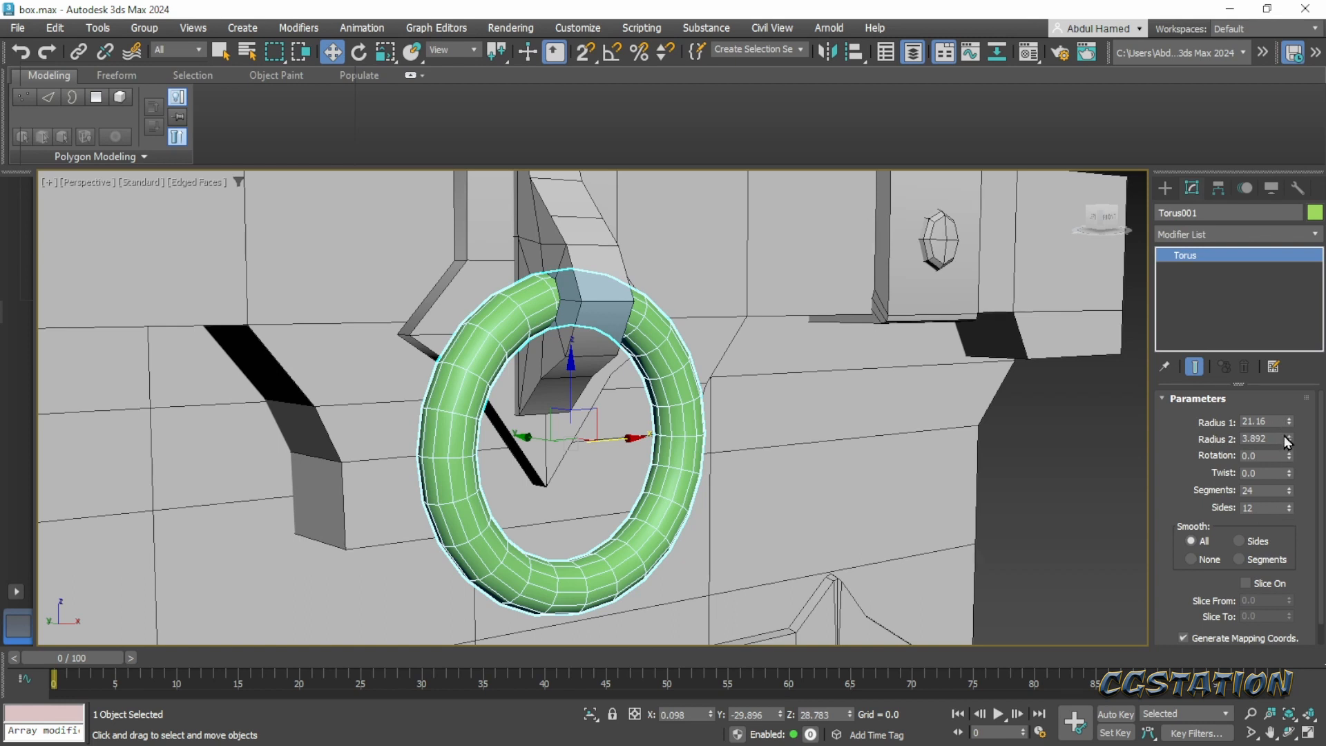
left_click_drag(1290, 428, 1292, 452)
scroll(855, 427, "down", 8)
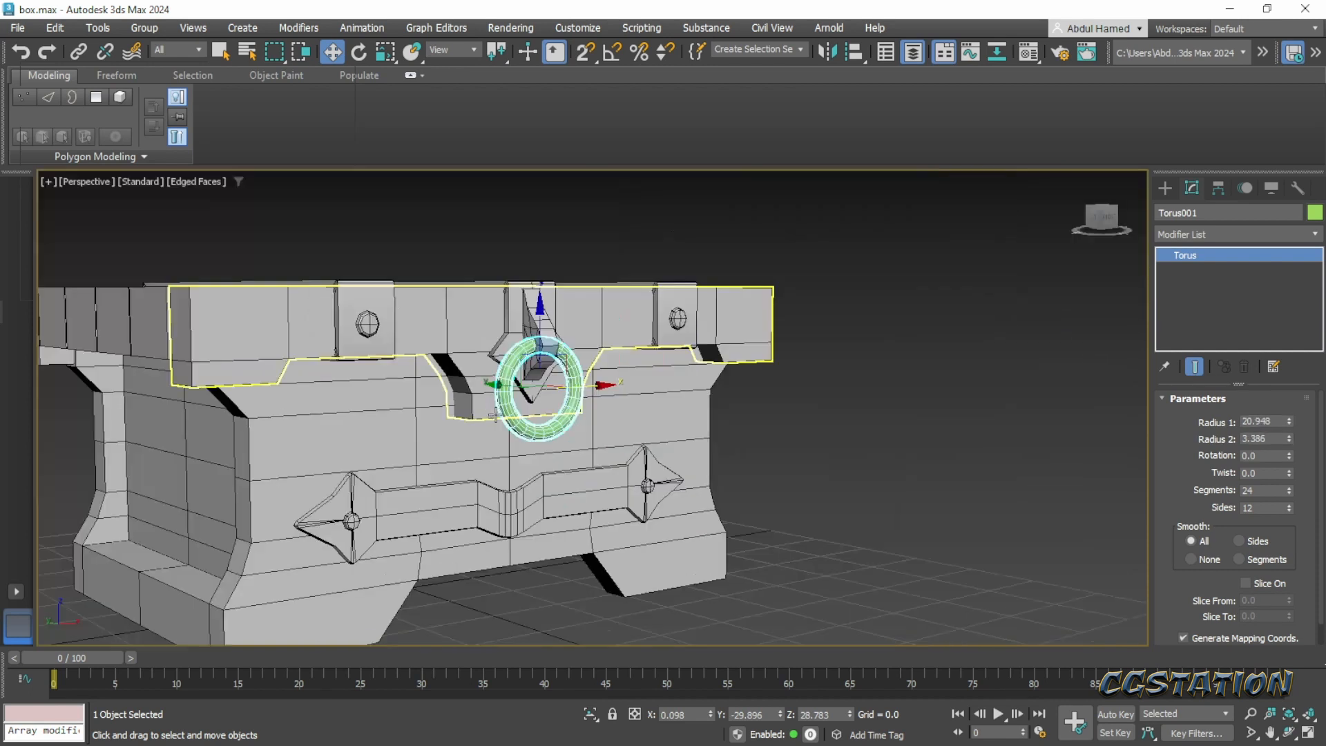
left_click(880, 410)
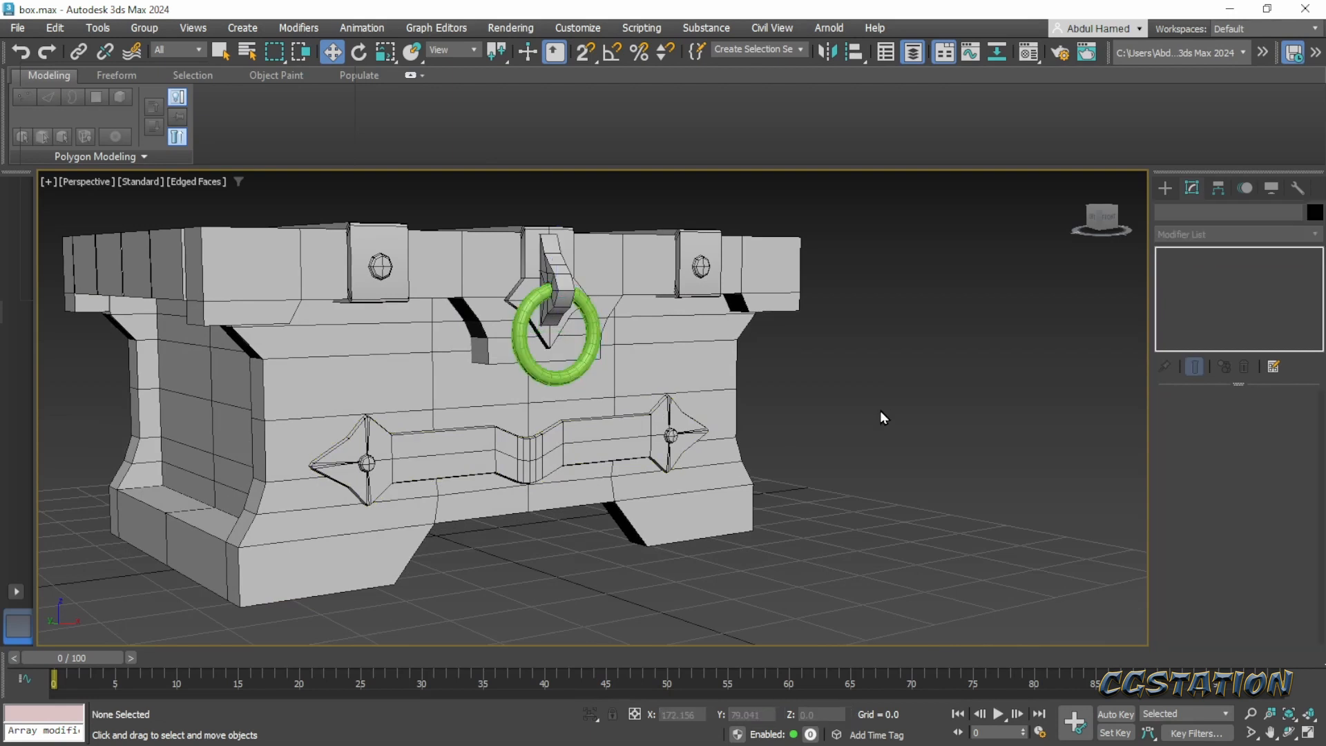
- Assign the 01 - Default material to the ring and set its object color to black
left_click(568, 380)
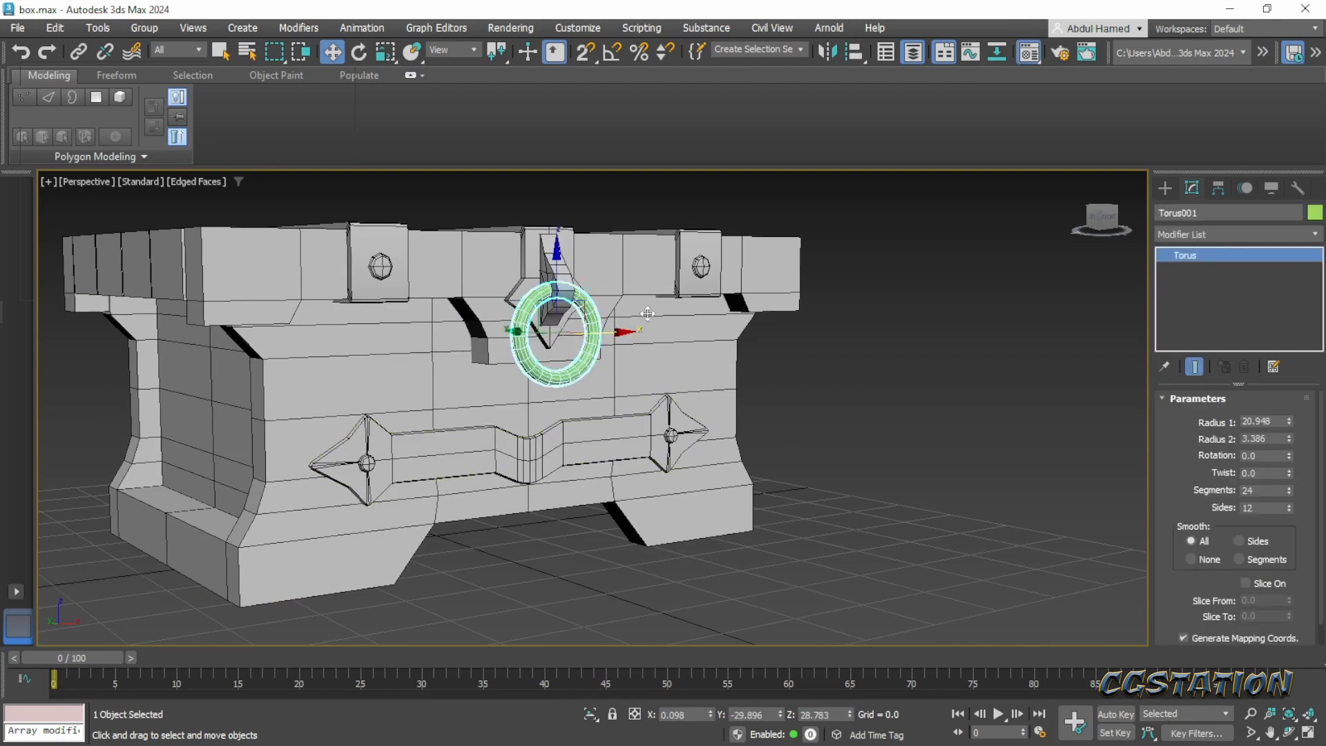
key("m")
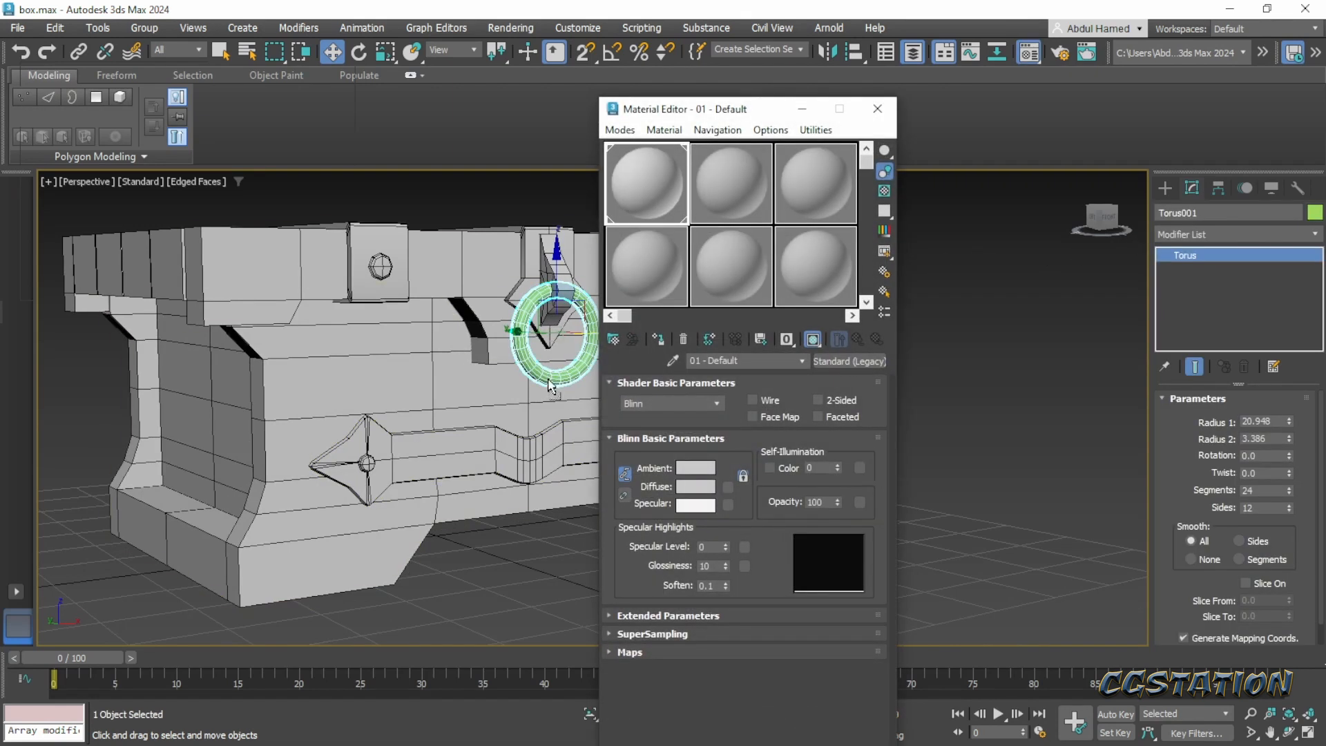
left_click(877, 108)
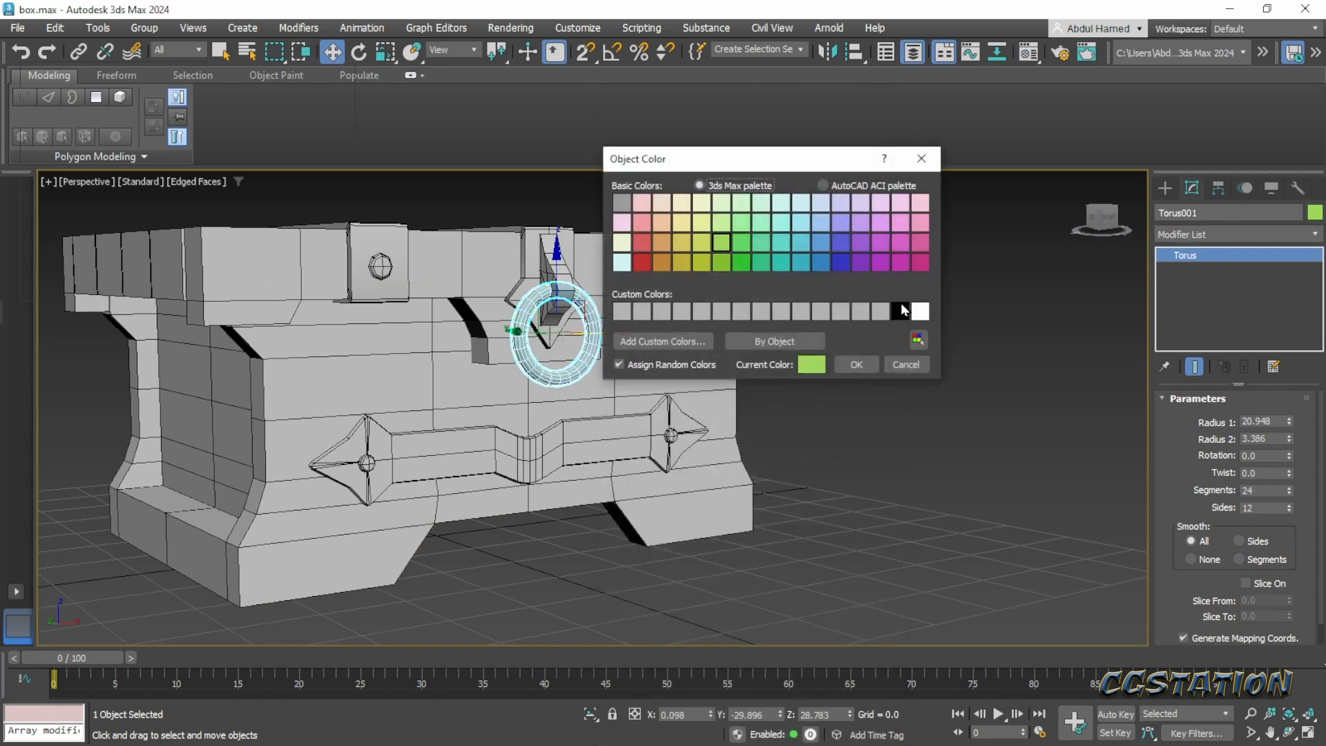
left_click(863, 365)
left_click(810, 486)
middle_click_drag(810, 486, 1105, 476)
scroll(877, 464, "down", 3)
middle_click_drag(523, 476, 812, 509, "alt")
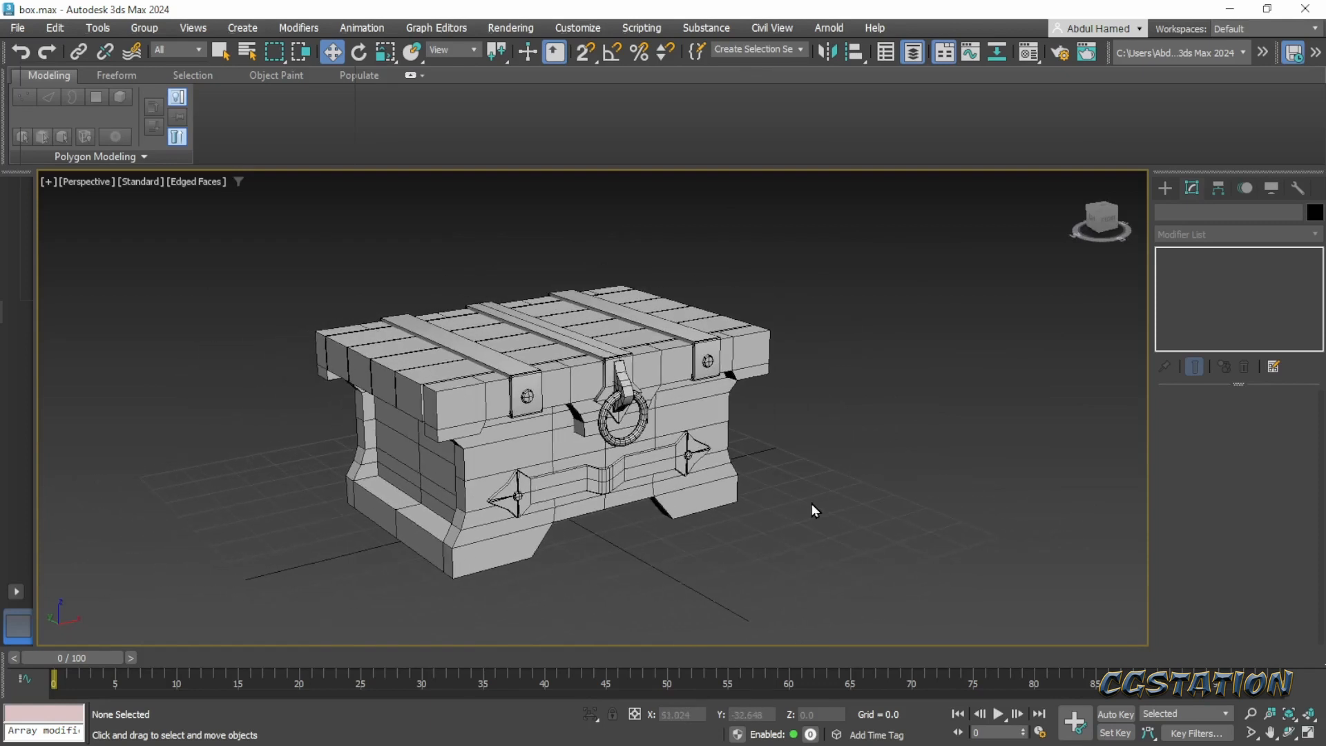